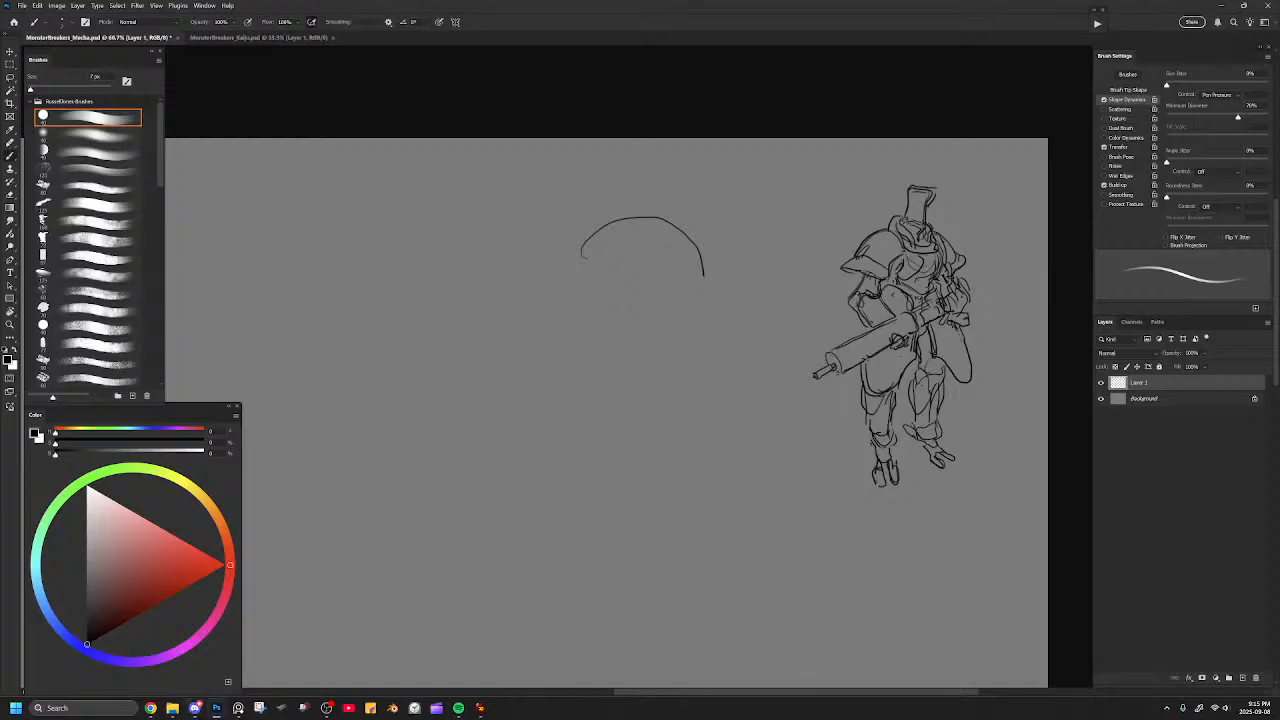
# Erase the stray arc beside the top-hat mecha and sketch a small rounded head with a back curve in its place.
pyautogui.press('e')
pyautogui.moveTo(583, 252)
pyautogui.mouseDown()
pyautogui.moveTo(604, 226)
pyautogui.moveTo(642, 215)
pyautogui.moveTo(682, 231)
pyautogui.moveTo(697, 270)
pyautogui.mouseUp()
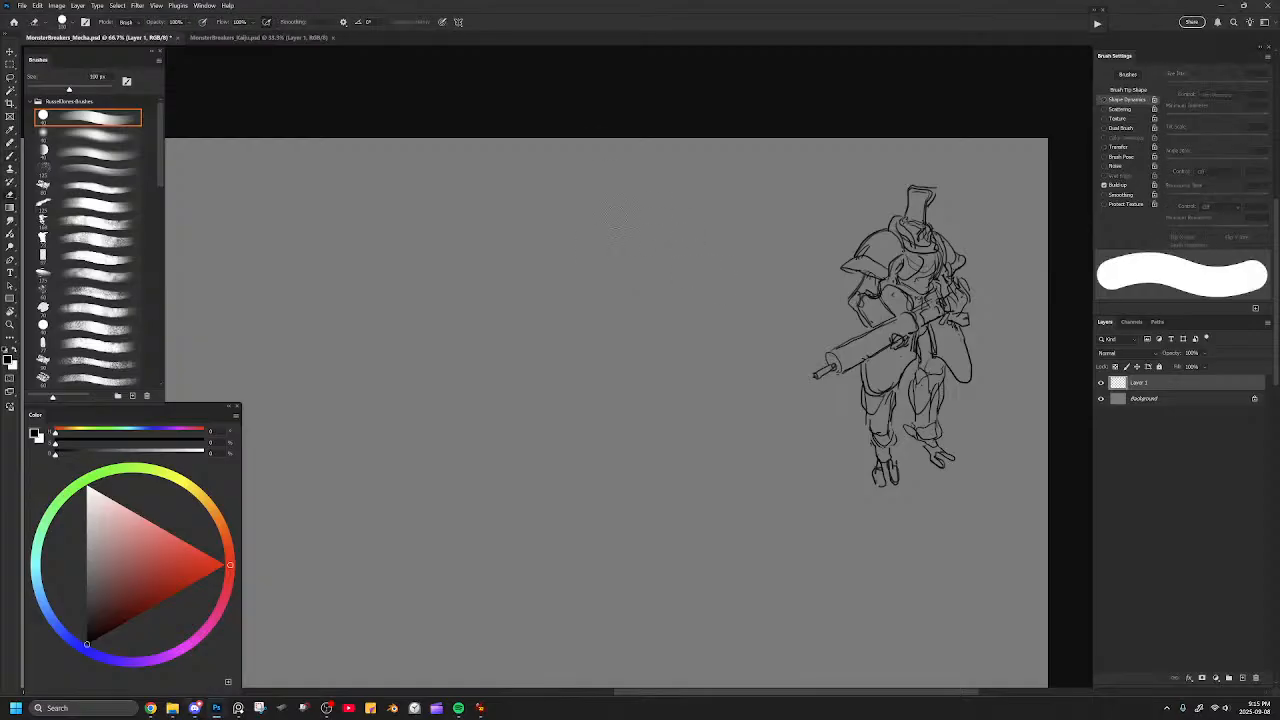
pyautogui.press('b')
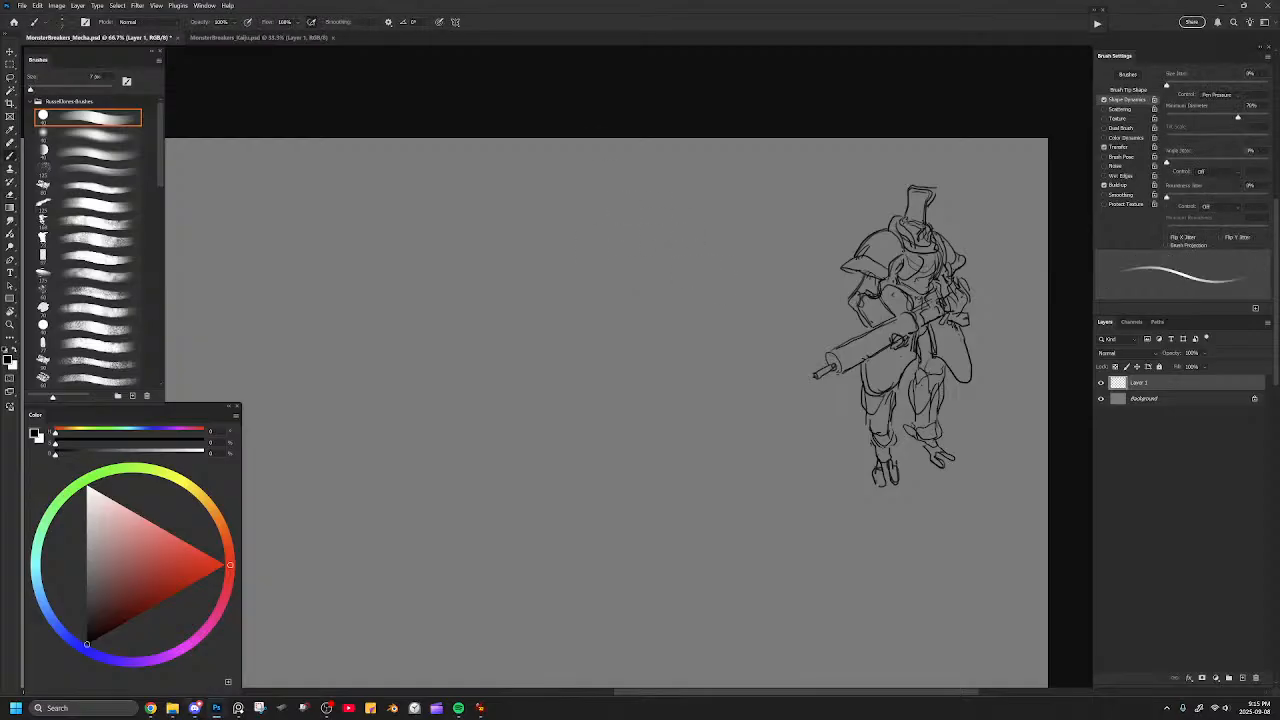
pyautogui.moveTo(570, 218)
pyautogui.mouseDown()
pyautogui.moveTo(594, 198)
pyautogui.moveTo(630, 222)
pyautogui.moveTo(632, 240)
pyautogui.moveTo(693, 206)
pyautogui.moveTo(666, 223)
pyautogui.moveTo(609, 209)
pyautogui.moveTo(601, 222)
pyautogui.moveTo(602, 240)
pyautogui.moveTo(635, 236)
pyautogui.moveTo(633, 217)
pyautogui.moveTo(641, 235)
pyautogui.mouseUp()
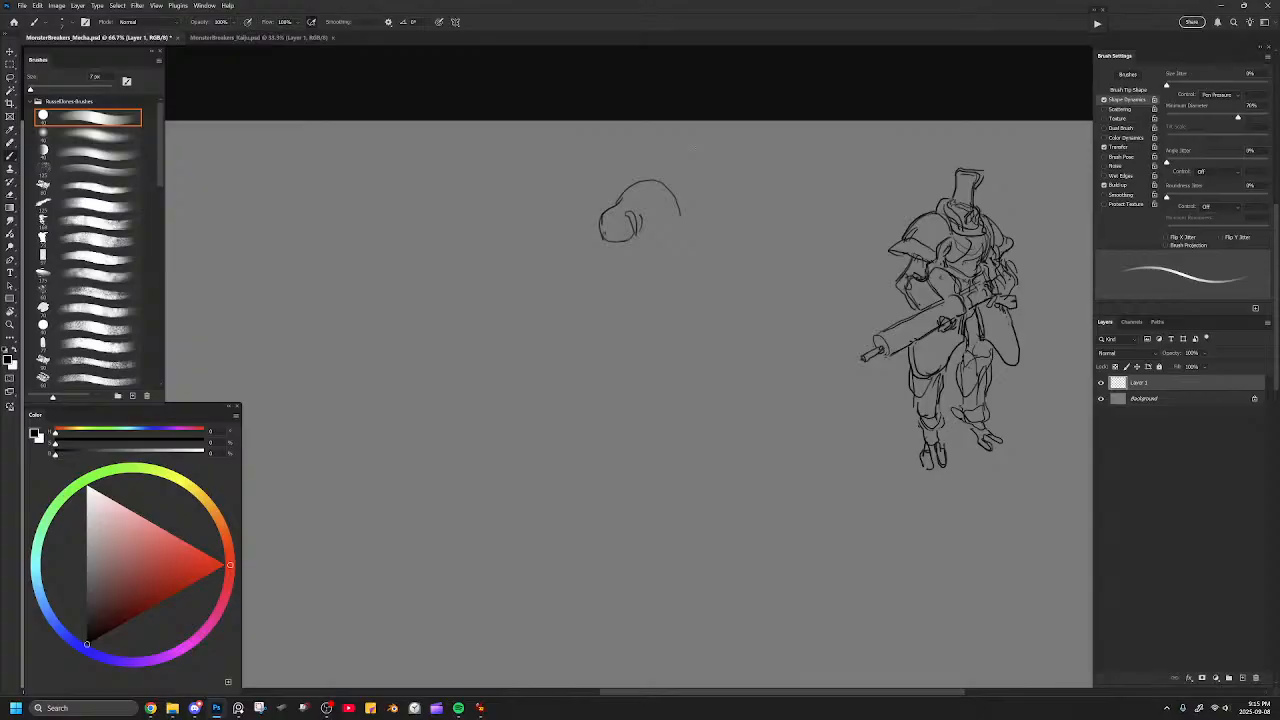
# Sketch a collar ring behind the head and a rounded chest shell extending from it.
pyautogui.moveTo(617, 206)
pyautogui.mouseDown()
pyautogui.moveTo(641, 213)
pyautogui.moveTo(637, 233)
pyautogui.moveTo(642, 214)
pyautogui.mouseUp()
pyautogui.hotkey('ctrl', 'z')
pyautogui.hotkey('ctrl', 'z')
pyautogui.moveTo(646, 209); pyautogui.dragTo(645, 231)
pyautogui.moveTo(643, 201); pyautogui.dragTo(651, 212)
pyautogui.moveTo(640, 178)
pyautogui.mouseDown()
pyautogui.moveTo(686, 176)
pyautogui.moveTo(706, 216)
pyautogui.moveTo(698, 238)
pyautogui.mouseUp()
pyautogui.hotkey('ctrl', 'z')
pyautogui.moveTo(640, 178)
pyautogui.mouseDown()
pyautogui.moveTo(689, 178)
pyautogui.moveTo(696, 220)
pyautogui.moveTo(659, 236)
pyautogui.moveTo(694, 222)
pyautogui.moveTo(692, 183)
pyautogui.mouseUp()
pyautogui.moveTo(606, 205)
pyautogui.mouseDown()
pyautogui.moveTo(580, 234)
pyautogui.moveTo(578, 264)
pyautogui.mouseUp()
# Rework the outline that wraps around the head and joins it to the chest.
pyautogui.hotkey('ctrl', 'z')
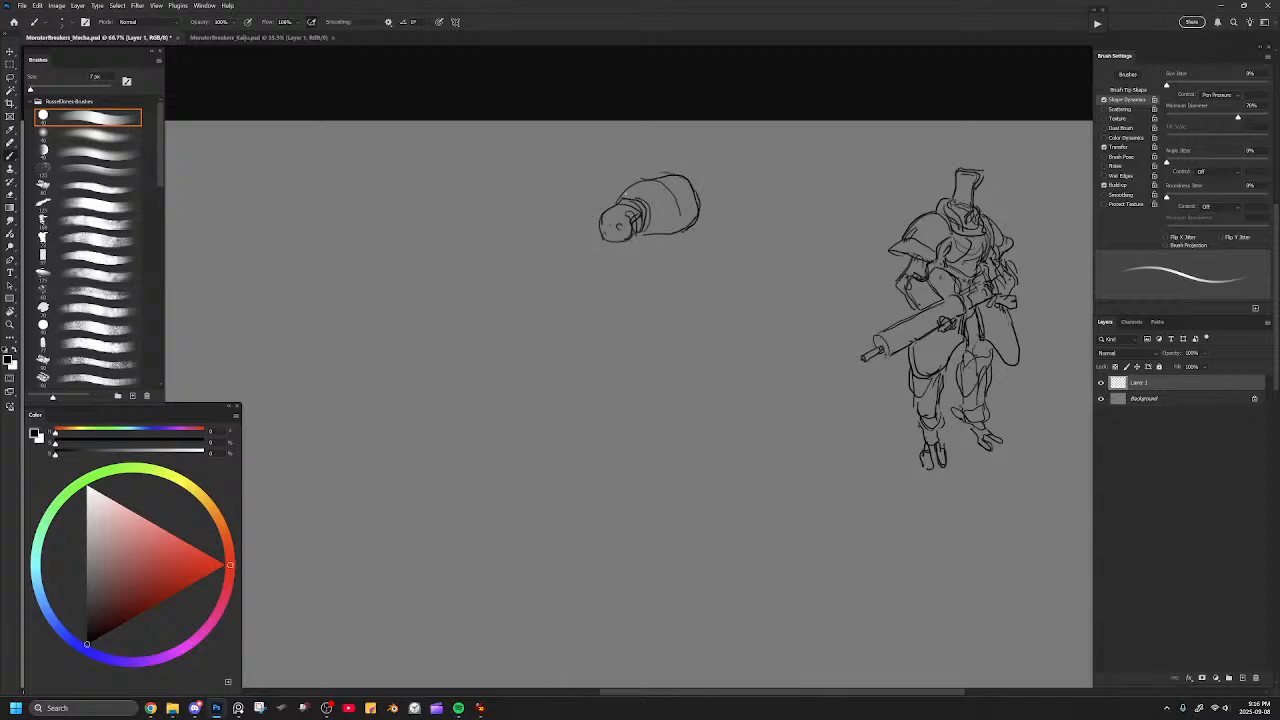
pyautogui.press('e')
pyautogui.click(628, 205)
# Erase the chest shell's rear edge and redraw it wider, with curved bands wrapping around the torso.
pyautogui.hotkey('ctrl', 'z')
pyautogui.press('b')
pyautogui.moveTo(602, 237); pyautogui.dragTo(618, 198)
pyautogui.press('e')
pyautogui.moveTo(657, 183)
pyautogui.mouseDown()
pyautogui.moveTo(693, 226)
pyautogui.moveTo(664, 198)
pyautogui.moveTo(667, 169)
pyautogui.moveTo(695, 177)
pyautogui.moveTo(694, 229)
pyautogui.moveTo(714, 253)
pyautogui.mouseUp()
pyautogui.press('b')
pyautogui.moveTo(705, 190)
pyautogui.mouseDown()
pyautogui.moveTo(709, 221)
pyautogui.moveTo(677, 247)
pyautogui.moveTo(638, 244)
pyautogui.moveTo(699, 219)
pyautogui.moveTo(708, 176)
pyautogui.moveTo(741, 242)
pyautogui.moveTo(710, 266)
pyautogui.moveTo(646, 277)
pyautogui.moveTo(628, 246)
pyautogui.moveTo(662, 285)
pyautogui.moveTo(690, 286)
pyautogui.moveTo(716, 197)
pyautogui.moveTo(734, 252)
pyautogui.mouseUp()
pyautogui.hotkey('ctrl', 'z')
pyautogui.hotkey('ctrl', 'z')
pyautogui.press('e')
pyautogui.press('b')
pyautogui.moveTo(685, 172)
pyautogui.mouseDown()
pyautogui.moveTo(706, 194)
pyautogui.moveTo(704, 225)
pyautogui.mouseUp()
pyautogui.moveTo(698, 172)
pyautogui.mouseDown()
pyautogui.moveTo(724, 222)
pyautogui.moveTo(726, 190)
pyautogui.moveTo(734, 252)
pyautogui.moveTo(722, 262)
pyautogui.mouseUp()
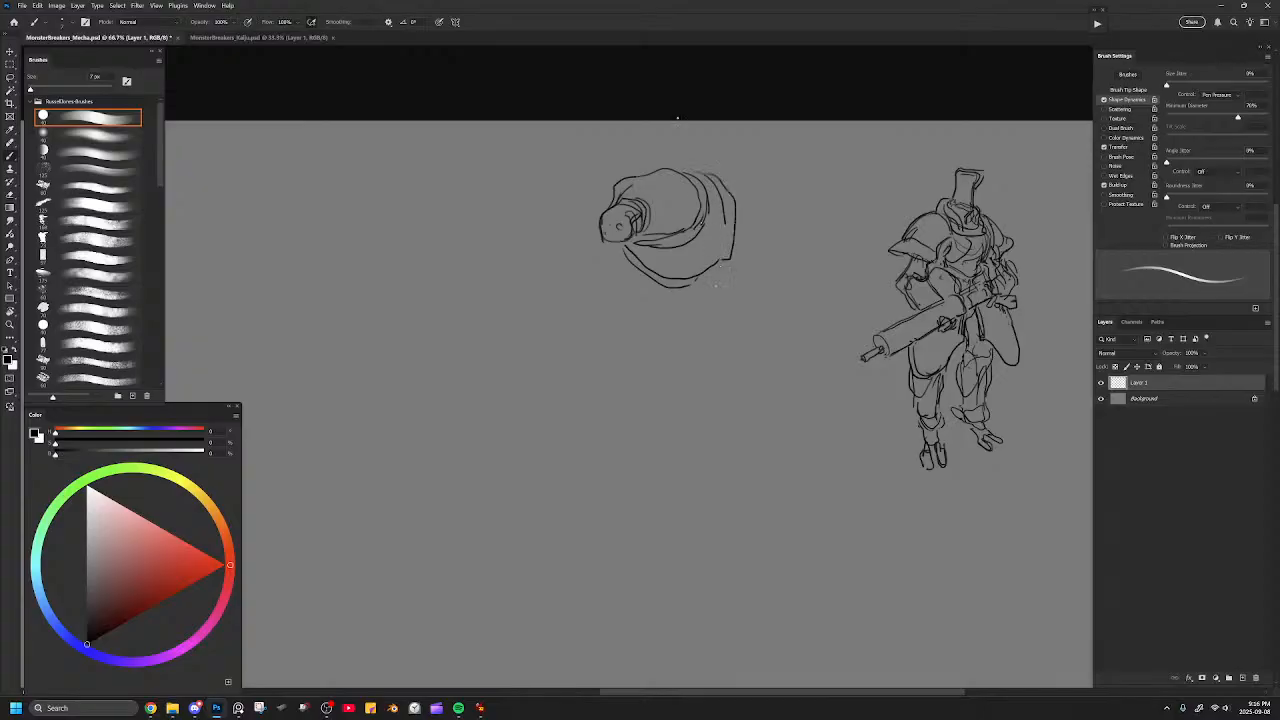
# Sketch the rounded belly edge beneath the chest and a small oval plate at the torso's rear side.
pyautogui.moveTo(627, 255)
pyautogui.mouseDown()
pyautogui.moveTo(688, 286)
pyautogui.moveTo(719, 267)
pyautogui.mouseUp()
pyautogui.moveTo(724, 214)
pyautogui.mouseDown()
pyautogui.moveTo(713, 250)
pyautogui.moveTo(737, 228)
pyautogui.mouseUp()
pyautogui.hotkey('alt', 'Tab')
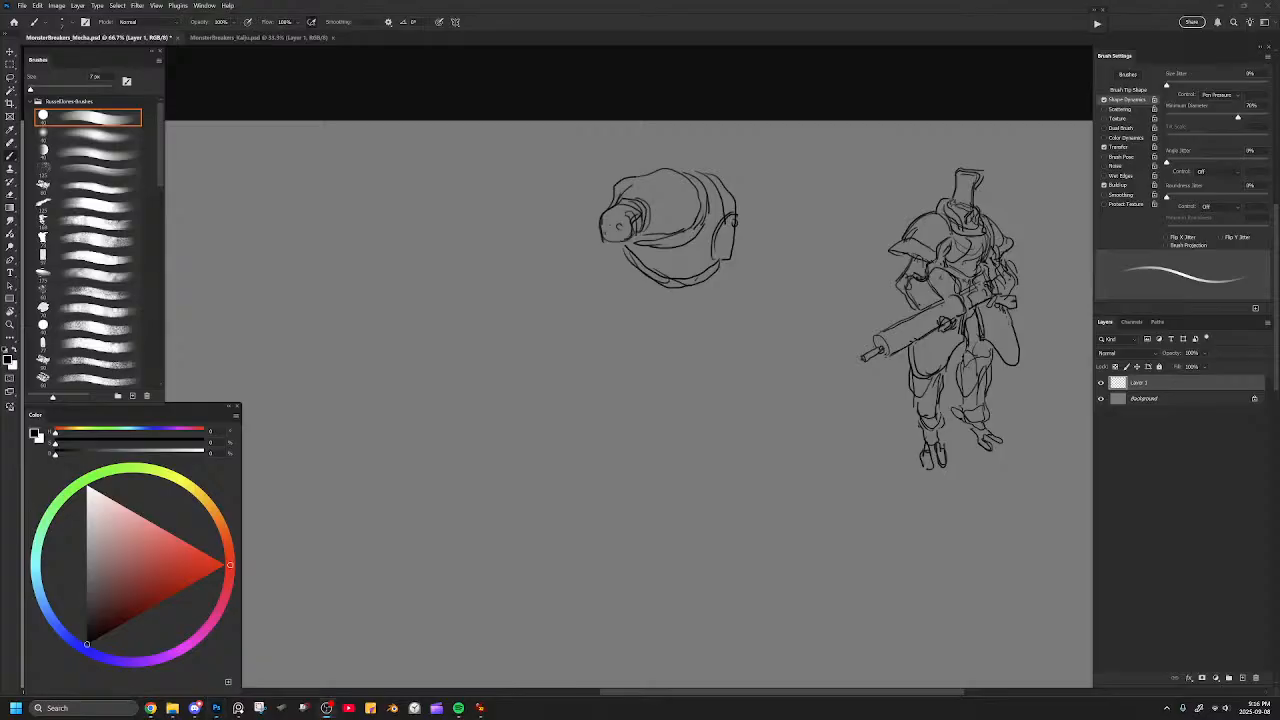
# Try extra strokes along the belly edge and side plate, and undo them.
pyautogui.moveTo(662, 288)
pyautogui.mouseDown()
pyautogui.moveTo(697, 293)
pyautogui.moveTo(727, 274)
pyautogui.mouseUp()
pyautogui.moveTo(738, 224)
pyautogui.mouseDown()
pyautogui.moveTo(743, 275)
pyautogui.moveTo(699, 188)
pyautogui.moveTo(716, 270)
pyautogui.moveTo(701, 286)
pyautogui.moveTo(735, 217)
pyautogui.moveTo(733, 268)
pyautogui.moveTo(738, 220)
pyautogui.mouseUp()
pyautogui.hotkey('ctrl', 'z')
pyautogui.hotkey('ctrl', 'z')
# Draw the seam behind the chest and the outline of a massive rounded shoulder and upper arm beside it.
pyautogui.hotkey('ctrl', 'z')
pyautogui.moveTo(708, 168)
pyautogui.mouseDown()
pyautogui.moveTo(718, 193)
pyautogui.moveTo(704, 238)
pyautogui.mouseUp()
pyautogui.hotkey('ctrl', 'z')
pyautogui.moveTo(705, 169); pyautogui.dragTo(702, 243)
pyautogui.moveTo(708, 163); pyautogui.dragTo(792, 207)
pyautogui.hotkey('ctrl', 'z')
pyautogui.hotkey('ctrl', 'z')
pyautogui.moveTo(712, 170)
pyautogui.mouseDown()
pyautogui.moveTo(748, 182)
pyautogui.moveTo(797, 238)
pyautogui.mouseUp()
pyautogui.moveTo(712, 170)
pyautogui.mouseDown()
pyautogui.moveTo(743, 270)
pyautogui.moveTo(756, 278)
pyautogui.moveTo(798, 236)
pyautogui.mouseUp()
pyautogui.press('e')
pyautogui.moveTo(730, 180)
pyautogui.mouseDown()
pyautogui.moveTo(725, 233)
pyautogui.moveTo(738, 246)
pyautogui.moveTo(721, 230)
pyautogui.moveTo(749, 218)
pyautogui.moveTo(710, 201)
pyautogui.moveTo(789, 228)
pyautogui.moveTo(766, 266)
pyautogui.mouseUp()
pyautogui.press('b')
pyautogui.moveTo(782, 204)
pyautogui.mouseDown()
pyautogui.moveTo(778, 268)
pyautogui.moveTo(762, 278)
pyautogui.moveTo(776, 276)
pyautogui.mouseUp()
# Try inner contour lines across the massive upper arm, and undo them.
pyautogui.moveTo(706, 164)
pyautogui.mouseDown()
pyautogui.moveTo(700, 240)
pyautogui.moveTo(728, 238)
pyautogui.moveTo(736, 256)
pyautogui.mouseUp()
pyautogui.moveTo(720, 193); pyautogui.dragTo(768, 262)
pyautogui.moveTo(736, 182); pyautogui.dragTo(790, 222)
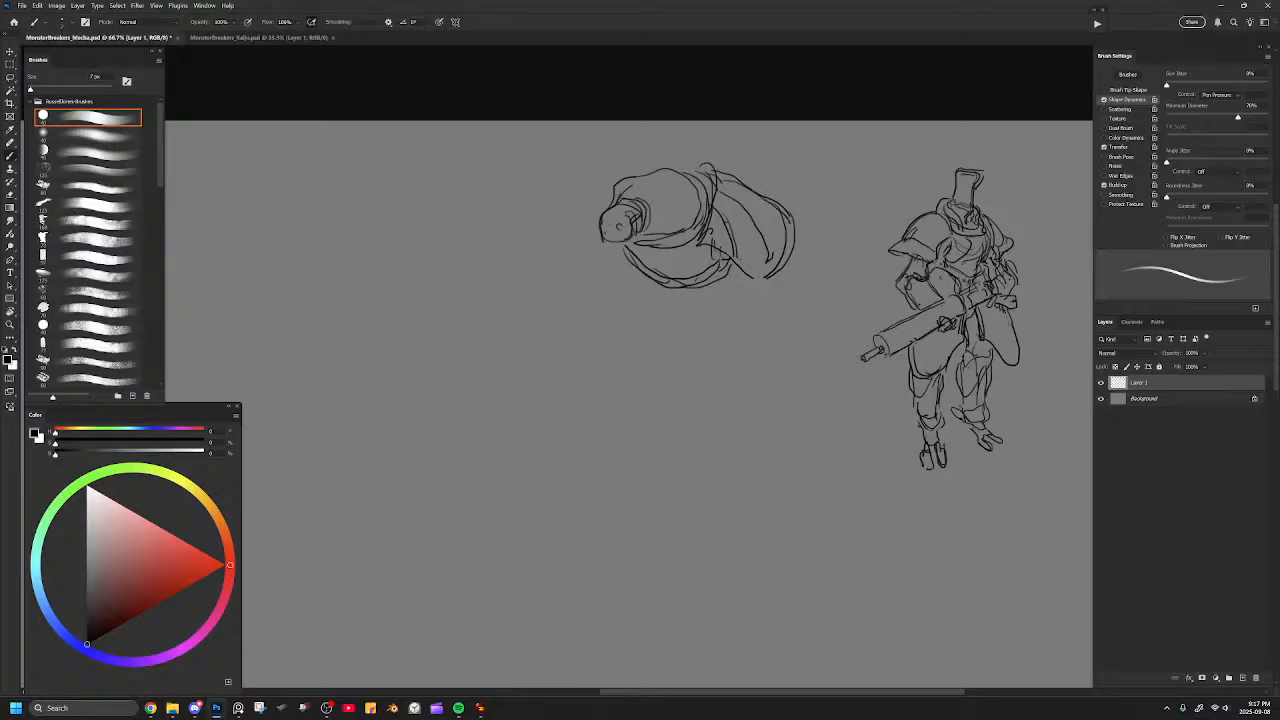
pyautogui.hotkey('ctrl', 'z')
pyautogui.hotkey('ctrl', 'z')
pyautogui.hotkey('ctrl', 'z')
# Refine the hood-like contour lines around the head and above the collar.
pyautogui.hotkey('ctrl', 'z')
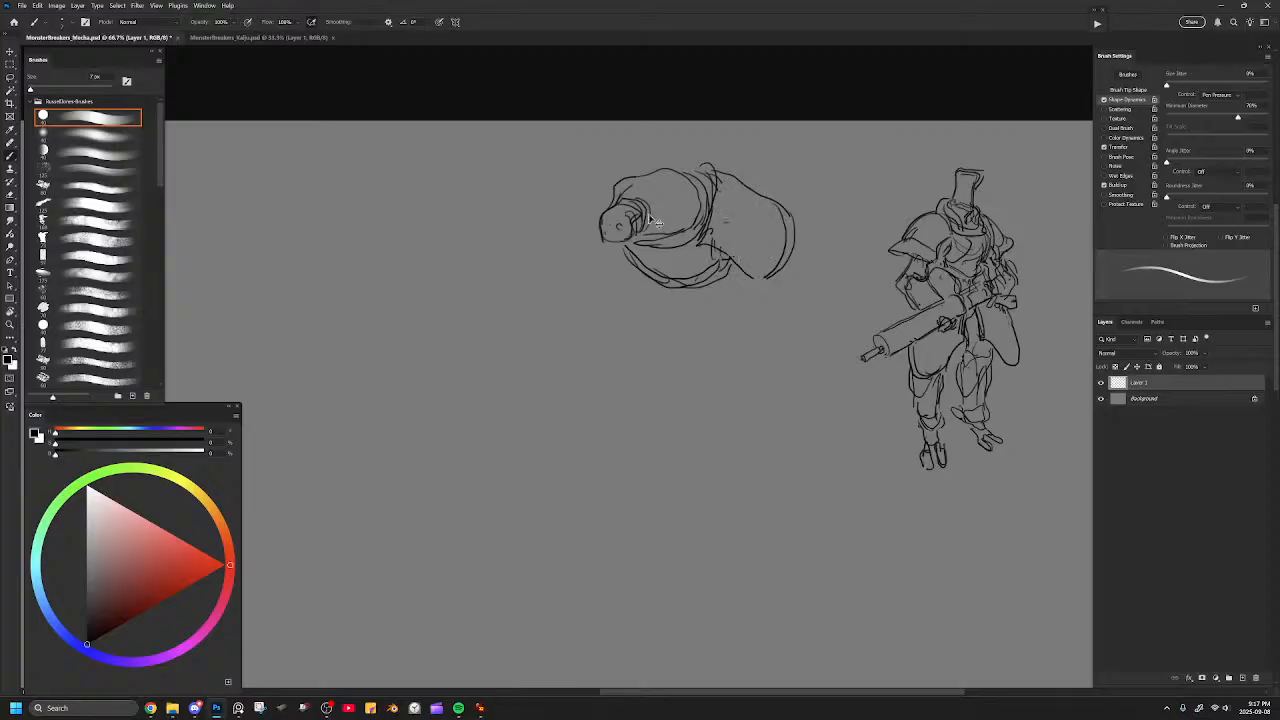
pyautogui.moveTo(621, 171)
pyautogui.mouseDown()
pyautogui.moveTo(610, 190)
pyautogui.moveTo(635, 177)
pyautogui.moveTo(632, 204)
pyautogui.moveTo(612, 190)
pyautogui.moveTo(639, 199)
pyautogui.moveTo(646, 229)
pyautogui.moveTo(644, 200)
pyautogui.moveTo(650, 216)
pyautogui.moveTo(625, 201)
pyautogui.moveTo(652, 219)
pyautogui.moveTo(643, 199)
pyautogui.moveTo(659, 222)
pyautogui.mouseUp()
pyautogui.hotkey('ctrl', 'z')
pyautogui.press('e')
pyautogui.press('b')
pyautogui.press('e')
pyautogui.press('b')
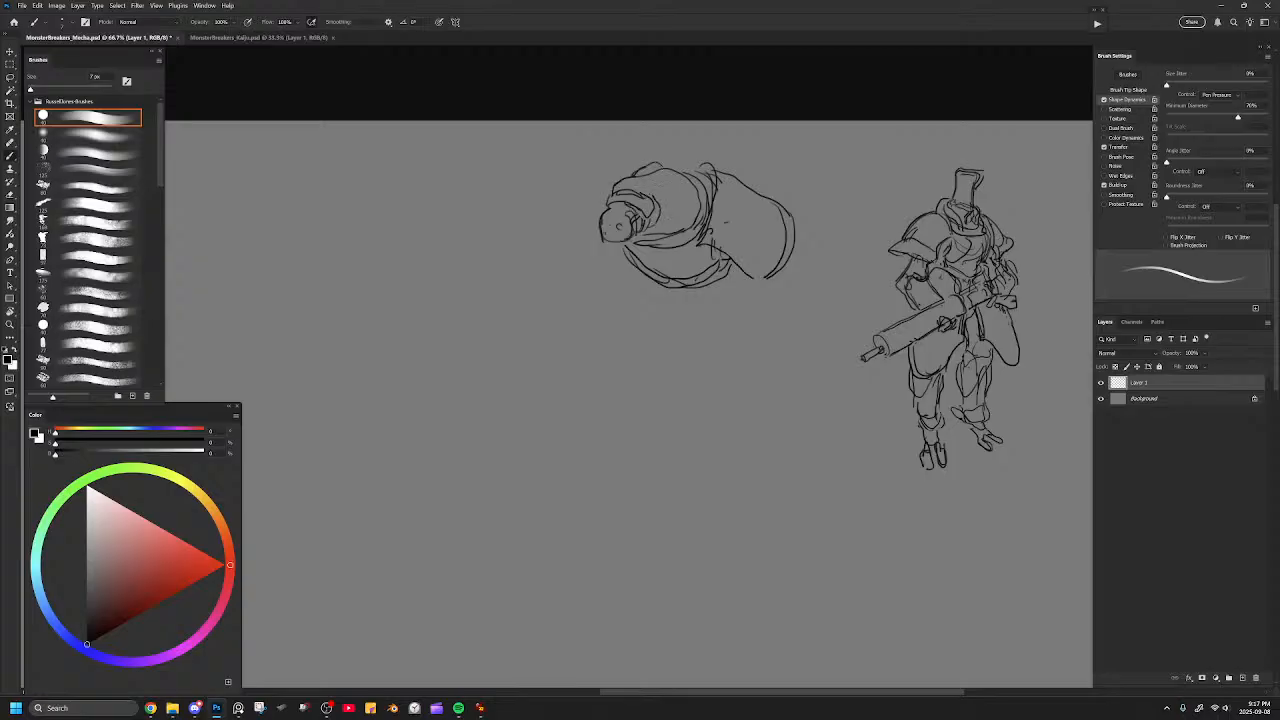
# Sketch the far arm hanging beside the head and a small bump on top of the back.
pyautogui.moveTo(614, 186); pyautogui.dragTo(583, 235)
pyautogui.hotkey('ctrl', 'z')
pyautogui.moveTo(612, 189)
pyautogui.mouseDown()
pyautogui.moveTo(573, 263)
pyautogui.moveTo(602, 246)
pyautogui.mouseUp()
pyautogui.moveTo(637, 172); pyautogui.dragTo(656, 165)
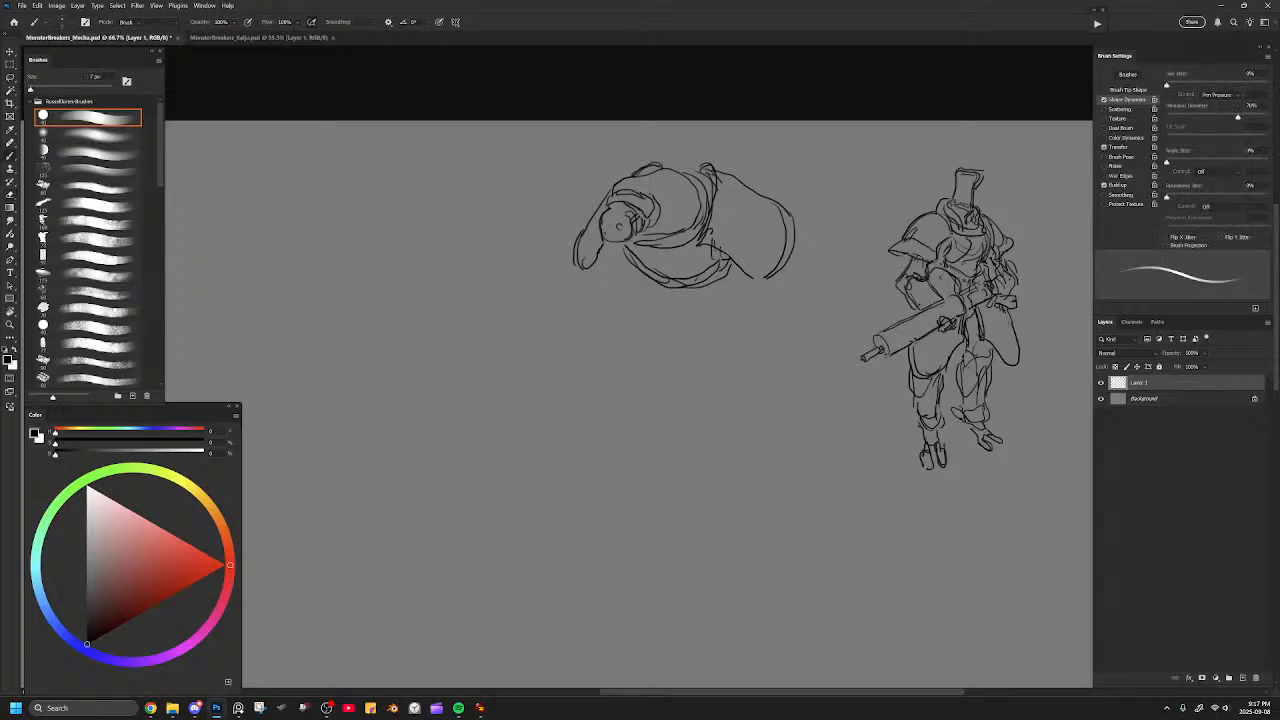
# Strengthen the lower chest edge and sketch short elbow stubs below the far arm and the massive upper arm.
pyautogui.moveTo(701, 192)
pyautogui.mouseDown()
pyautogui.moveTo(699, 212)
pyautogui.moveTo(656, 249)
pyautogui.moveTo(602, 255)
pyautogui.moveTo(594, 292)
pyautogui.moveTo(616, 300)
pyautogui.moveTo(629, 268)
pyautogui.mouseUp()
pyautogui.moveTo(736, 271)
pyautogui.mouseDown()
pyautogui.moveTo(750, 300)
pyautogui.moveTo(782, 297)
pyautogui.moveTo(777, 272)
pyautogui.moveTo(782, 297)
pyautogui.moveTo(753, 306)
pyautogui.mouseUp()
pyautogui.hotkey('ctrl', 'z')
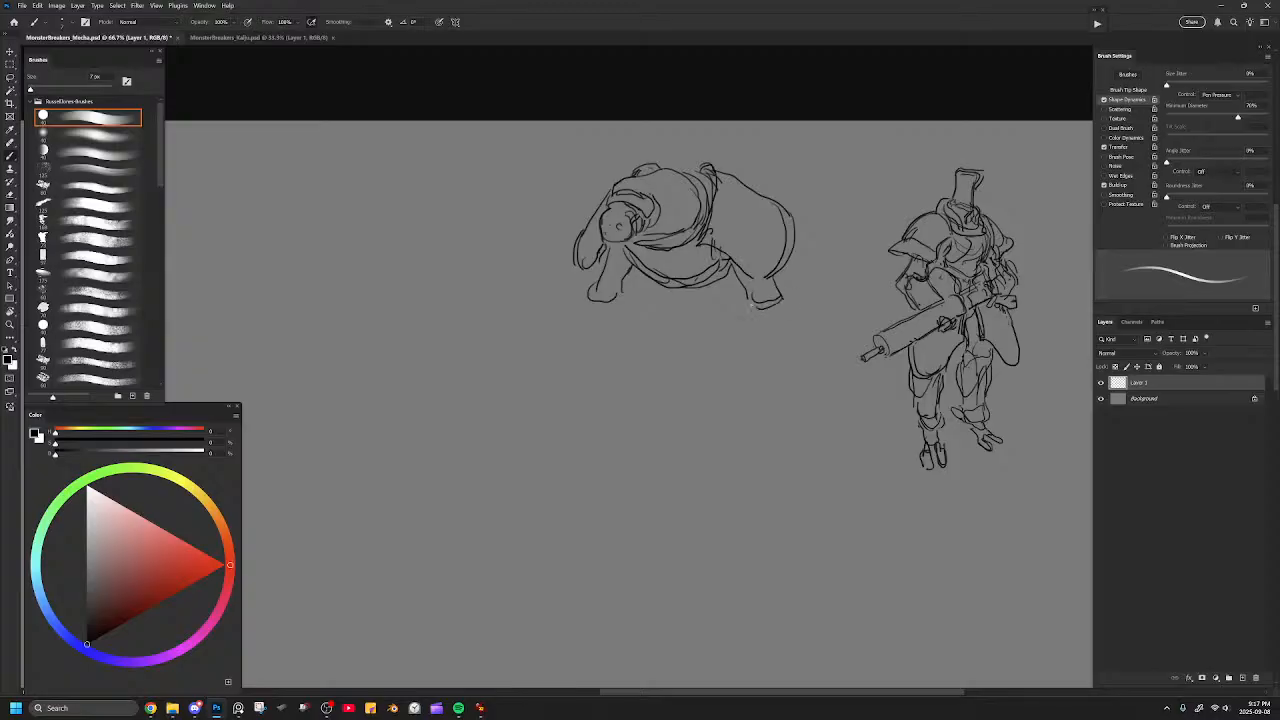
pyautogui.moveTo(613, 249)
pyautogui.mouseDown()
pyautogui.moveTo(623, 271)
pyautogui.moveTo(636, 267)
pyautogui.mouseUp()
# Erase the massive upper arm's outer contour and redraw it as a fuller curve down to the elbow.
pyautogui.press('e')
pyautogui.moveTo(787, 212)
pyautogui.mouseDown()
pyautogui.moveTo(782, 270)
pyautogui.moveTo(793, 256)
pyautogui.moveTo(768, 280)
pyautogui.mouseUp()
pyautogui.press('b')
pyautogui.moveTo(780, 206)
pyautogui.mouseDown()
pyautogui.moveTo(783, 252)
pyautogui.moveTo(753, 268)
pyautogui.mouseUp()
pyautogui.press('e')
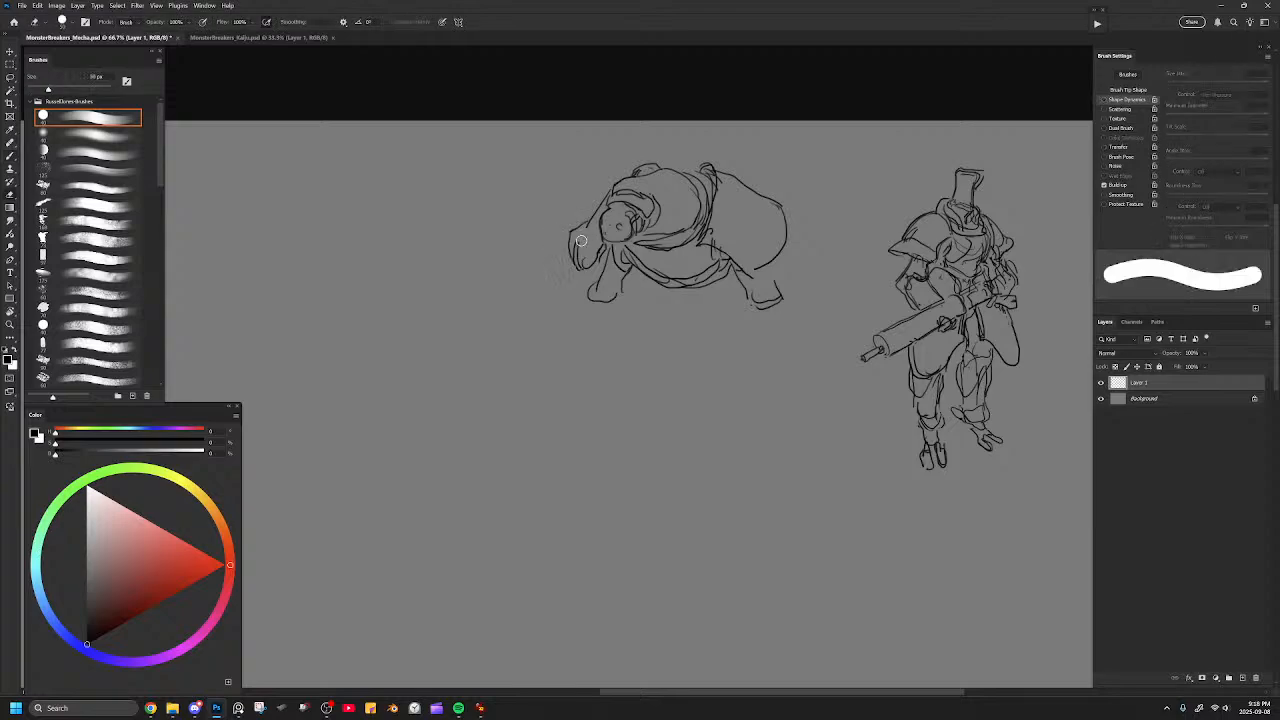
pyautogui.press('b')
pyautogui.press('e')
pyautogui.moveTo(785, 211)
pyautogui.mouseDown()
pyautogui.moveTo(771, 267)
pyautogui.moveTo(797, 224)
pyautogui.moveTo(775, 264)
pyautogui.mouseUp()
pyautogui.press('b')
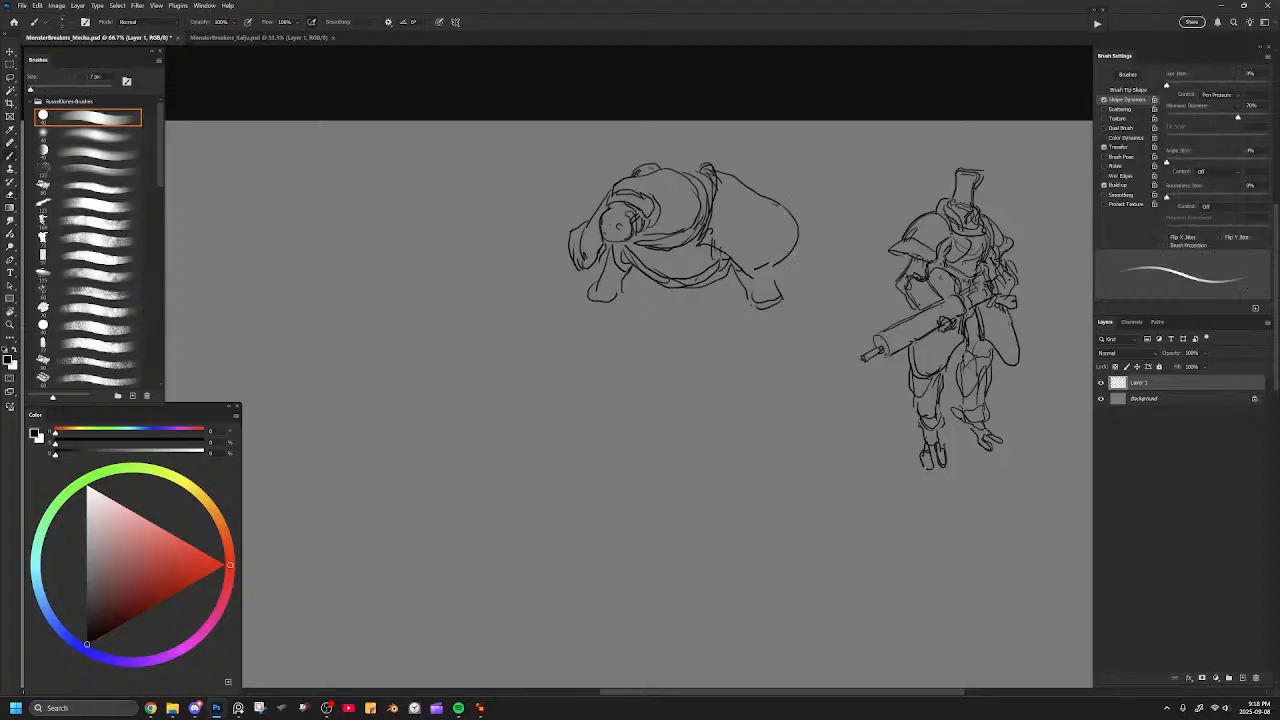
pyautogui.moveTo(777, 201)
pyautogui.mouseDown()
pyautogui.moveTo(759, 262)
pyautogui.moveTo(796, 217)
pyautogui.moveTo(785, 207)
pyautogui.moveTo(797, 229)
pyautogui.moveTo(771, 264)
pyautogui.moveTo(795, 226)
pyautogui.mouseUp()
# Clean up the lines inside the massive upper arm and round off its outer curve toward the elbow.
pyautogui.press('e')
pyautogui.press('b')
pyautogui.press('e')
pyautogui.moveTo(777, 200); pyautogui.dragTo(768, 262)
pyautogui.moveTo(790, 209)
pyautogui.mouseDown()
pyautogui.moveTo(780, 247)
pyautogui.moveTo(718, 249)
pyautogui.moveTo(750, 275)
pyautogui.moveTo(750, 251)
pyautogui.moveTo(700, 248)
pyautogui.moveTo(749, 264)
pyautogui.moveTo(732, 268)
pyautogui.moveTo(785, 262)
pyautogui.moveTo(786, 204)
pyautogui.mouseUp()
pyautogui.press('b')
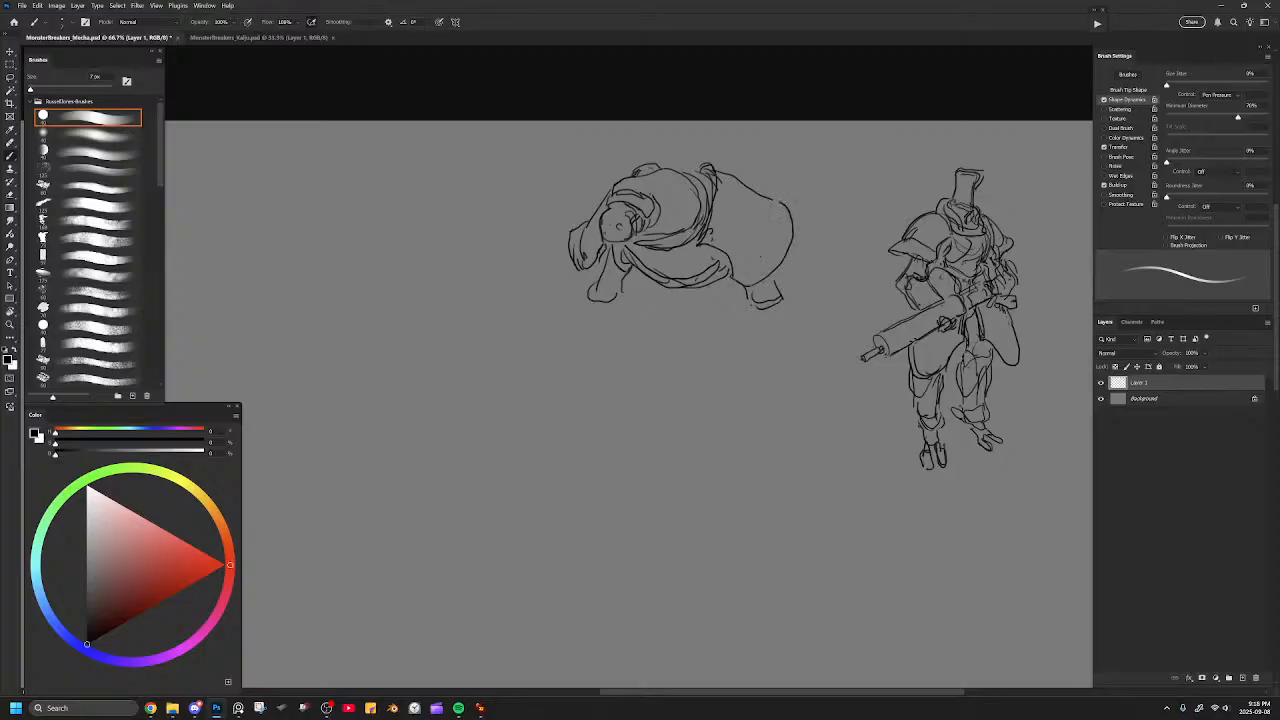
# Redraw the far arm with a longer, fuller contour and rough in simple horizontal face lines on the head.
pyautogui.press('e')
pyautogui.moveTo(578, 228)
pyautogui.mouseDown()
pyautogui.moveTo(593, 270)
pyautogui.moveTo(588, 290)
pyautogui.moveTo(583, 231)
pyautogui.moveTo(578, 288)
pyautogui.moveTo(597, 292)
pyautogui.moveTo(602, 257)
pyautogui.mouseUp()
pyautogui.press('b')
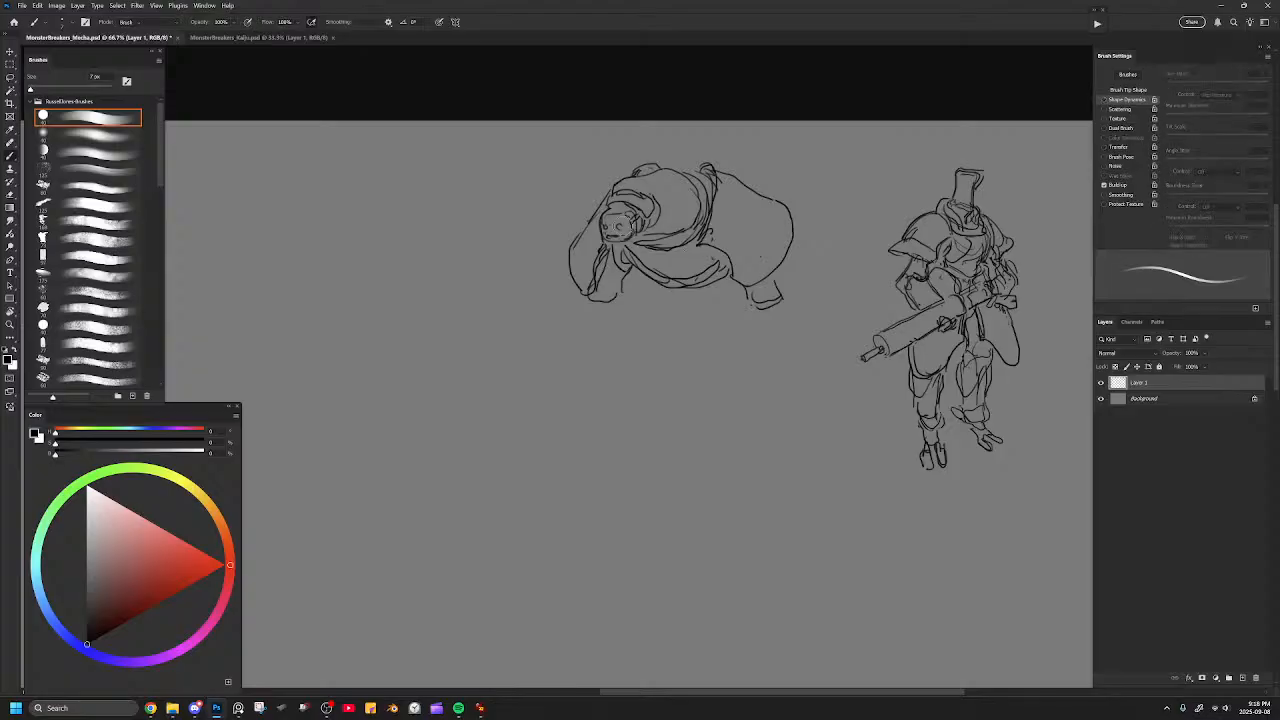
pyautogui.press('e')
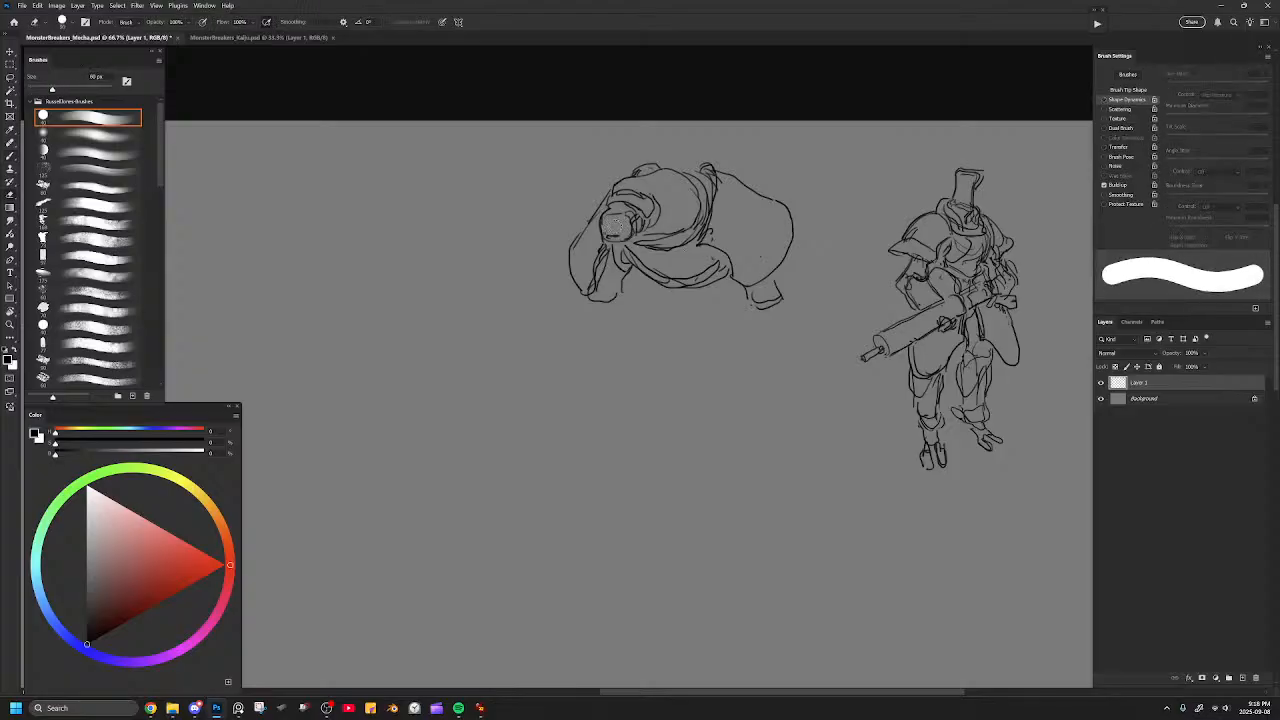
pyautogui.press('b')
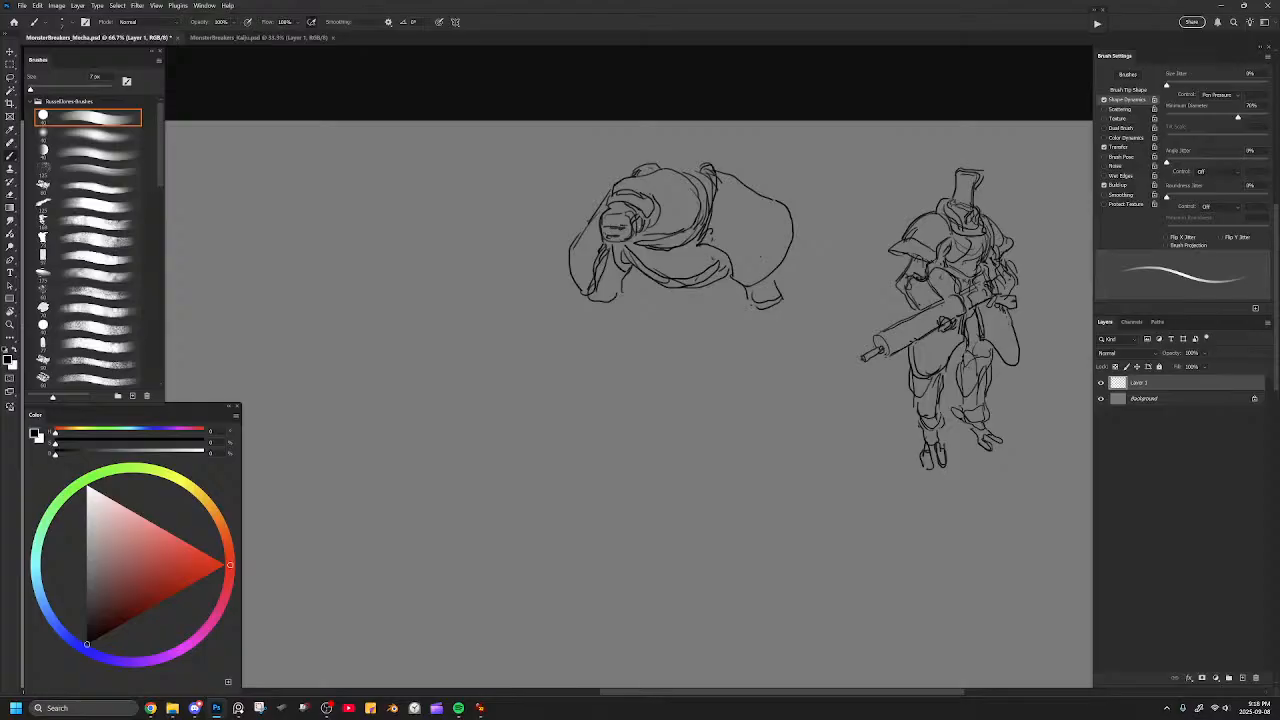
# Sketch a tapered pelvis below the belly and extend the lines around the massive arm's elbow.
pyautogui.moveTo(718, 169); pyautogui.dragTo(736, 180)
pyautogui.moveTo(683, 290)
pyautogui.mouseDown()
pyautogui.moveTo(727, 281)
pyautogui.moveTo(680, 336)
pyautogui.moveTo(694, 337)
pyautogui.moveTo(722, 295)
pyautogui.moveTo(682, 331)
pyautogui.moveTo(696, 346)
pyautogui.moveTo(726, 290)
pyautogui.moveTo(720, 308)
pyautogui.mouseUp()
pyautogui.hotkey('ctrl', 'z')
pyautogui.moveTo(773, 274); pyautogui.dragTo(791, 290)
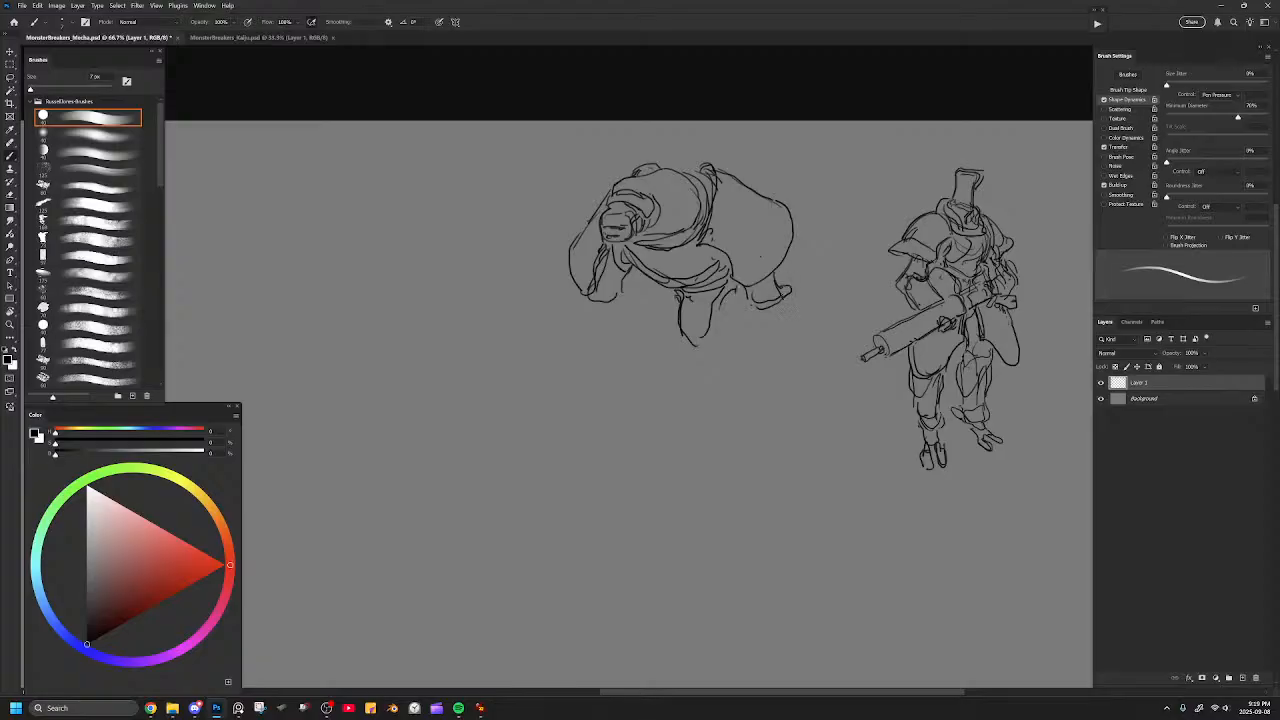
# Add curved joint lines at the elbows of both arms.
pyautogui.moveTo(746, 289); pyautogui.dragTo(762, 298)
pyautogui.moveTo(759, 293); pyautogui.dragTo(781, 303)
pyautogui.moveTo(582, 298); pyautogui.dragTo(619, 301)
# Erase the knob at the top of the chest seam and add contour detail to the chest and under the head.
pyautogui.press('e')
pyautogui.moveTo(706, 168)
pyautogui.mouseDown()
pyautogui.moveTo(716, 203)
pyautogui.moveTo(722, 166)
pyautogui.moveTo(656, 222)
pyautogui.moveTo(700, 181)
pyautogui.moveTo(684, 167)
pyautogui.mouseUp()
pyautogui.press('b')
pyautogui.hotkey('ctrl', 'z')
pyautogui.moveTo(621, 242); pyautogui.dragTo(635, 236)
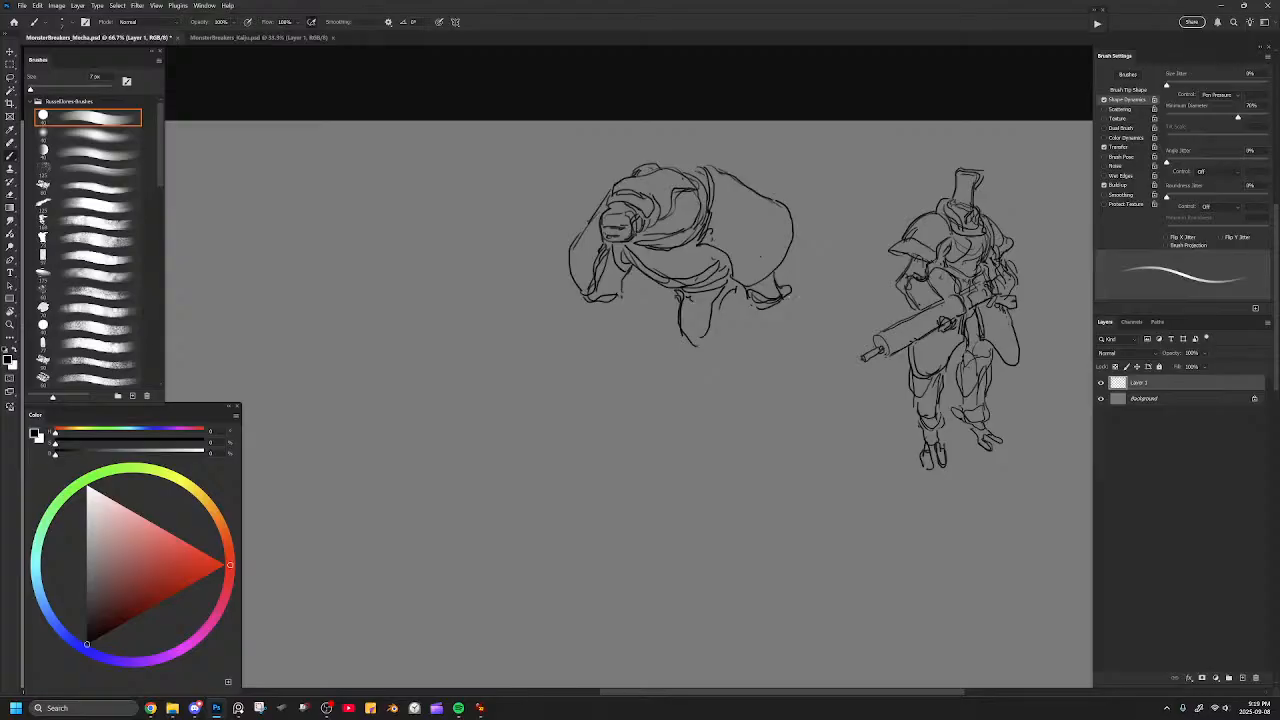
# Draw a massive forearm running diagonally down from the elbow, ending in a small hand with stubby fingers.
pyautogui.moveTo(784, 300)
pyautogui.mouseDown()
pyautogui.moveTo(733, 335)
pyautogui.moveTo(783, 305)
pyautogui.moveTo(805, 311)
pyautogui.moveTo(768, 367)
pyautogui.mouseUp()
pyautogui.moveTo(798, 302)
pyautogui.mouseDown()
pyautogui.moveTo(823, 326)
pyautogui.moveTo(750, 390)
pyautogui.mouseUp()
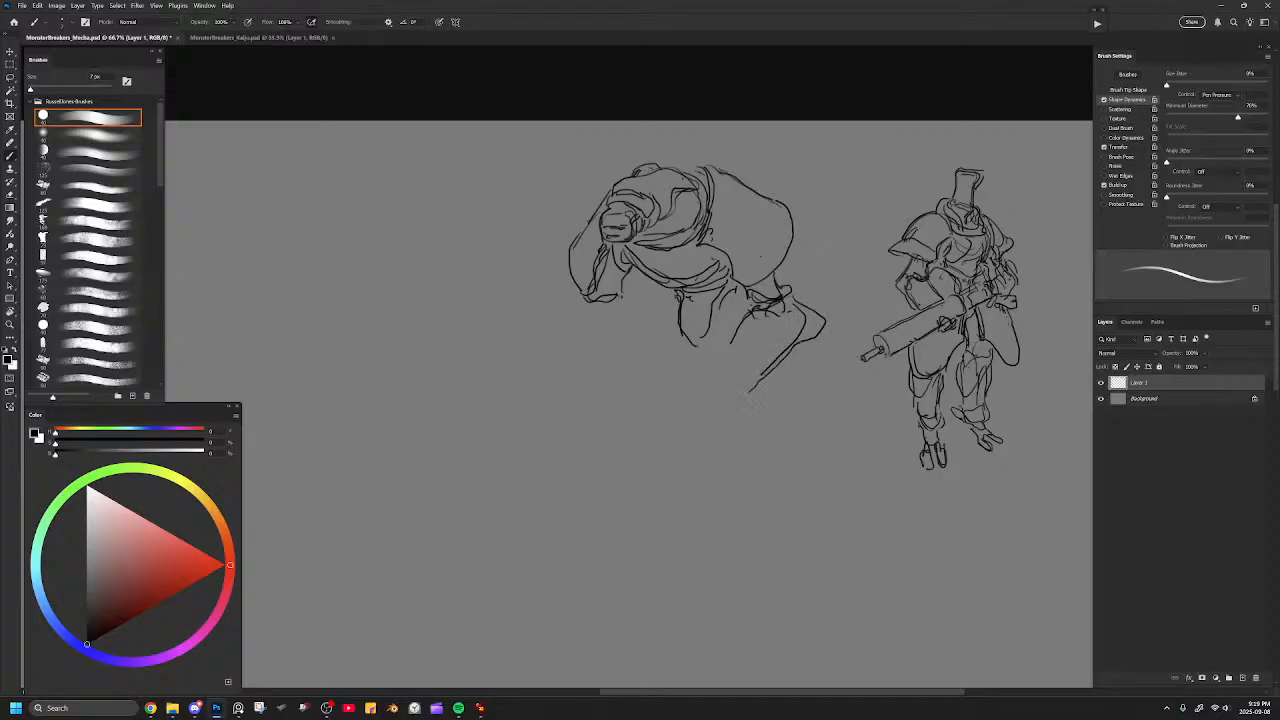
pyautogui.press('e')
pyautogui.moveTo(812, 338)
pyautogui.mouseDown()
pyautogui.moveTo(800, 302)
pyautogui.moveTo(823, 326)
pyautogui.moveTo(766, 382)
pyautogui.mouseUp()
pyautogui.press('b')
pyautogui.moveTo(742, 319)
pyautogui.mouseDown()
pyautogui.moveTo(704, 370)
pyautogui.moveTo(726, 397)
pyautogui.moveTo(752, 399)
pyautogui.moveTo(691, 397)
pyautogui.moveTo(702, 415)
pyautogui.moveTo(719, 405)
pyautogui.mouseUp()
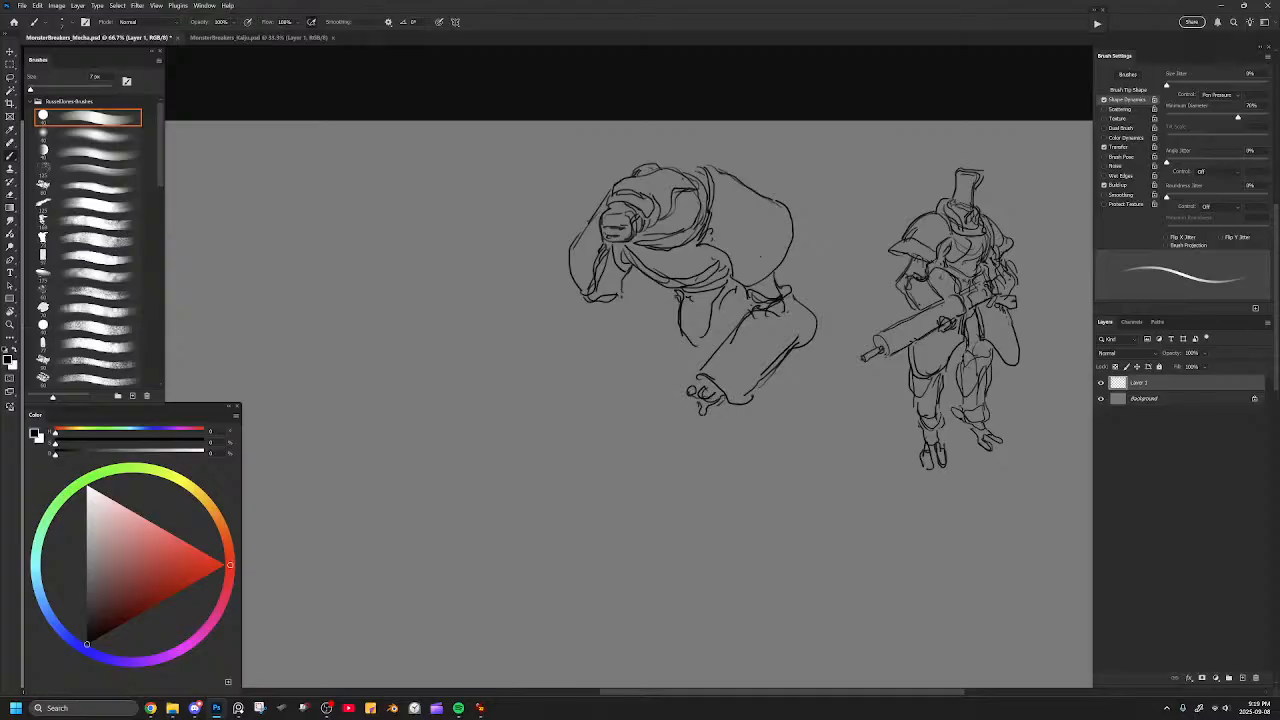
# Try sketching a small fingered hand and a loose oval beside the far arm, and erase them.
pyautogui.moveTo(597, 320); pyautogui.dragTo(603, 334)
pyautogui.moveTo(514, 274)
pyautogui.mouseDown()
pyautogui.moveTo(528, 261)
pyautogui.moveTo(530, 289)
pyautogui.mouseUp()
pyautogui.moveTo(532, 275)
pyautogui.mouseDown()
pyautogui.moveTo(526, 287)
pyautogui.moveTo(510, 273)
pyautogui.mouseUp()
pyautogui.moveTo(505, 273)
pyautogui.mouseDown()
pyautogui.moveTo(521, 269)
pyautogui.moveTo(525, 285)
pyautogui.mouseUp()
pyautogui.moveTo(515, 287)
pyautogui.mouseDown()
pyautogui.moveTo(528, 281)
pyautogui.moveTo(527, 297)
pyautogui.mouseUp()
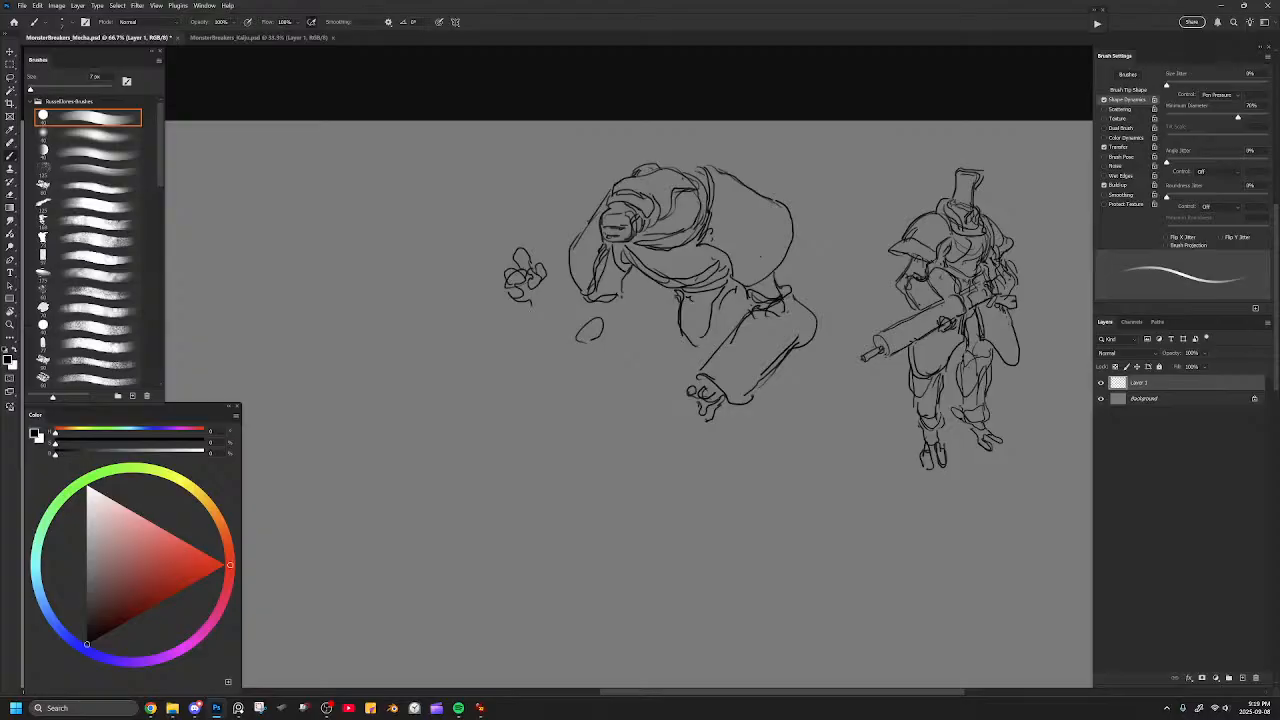
pyautogui.press('e')
pyautogui.moveTo(520, 250)
pyautogui.mouseDown()
pyautogui.moveTo(510, 285)
pyautogui.moveTo(538, 268)
pyautogui.mouseUp()
pyautogui.moveTo(578, 340); pyautogui.dragTo(598, 318)
# Resize the eraser and clean up the overlapping band lines between the chest and belly.
pyautogui.press(']')
pyautogui.press(']')
pyautogui.press(']')
pyautogui.press('[')
pyautogui.press('[')
pyautogui.moveTo(640, 262)
pyautogui.mouseDown()
pyautogui.moveTo(674, 280)
pyautogui.moveTo(714, 268)
pyautogui.moveTo(645, 269)
pyautogui.moveTo(684, 289)
pyautogui.moveTo(728, 266)
pyautogui.moveTo(714, 277)
pyautogui.moveTo(649, 249)
pyautogui.moveTo(680, 241)
pyautogui.moveTo(688, 231)
pyautogui.moveTo(672, 234)
pyautogui.moveTo(700, 212)
pyautogui.mouseUp()
pyautogui.press('b')
pyautogui.press('e')
pyautogui.press('b')
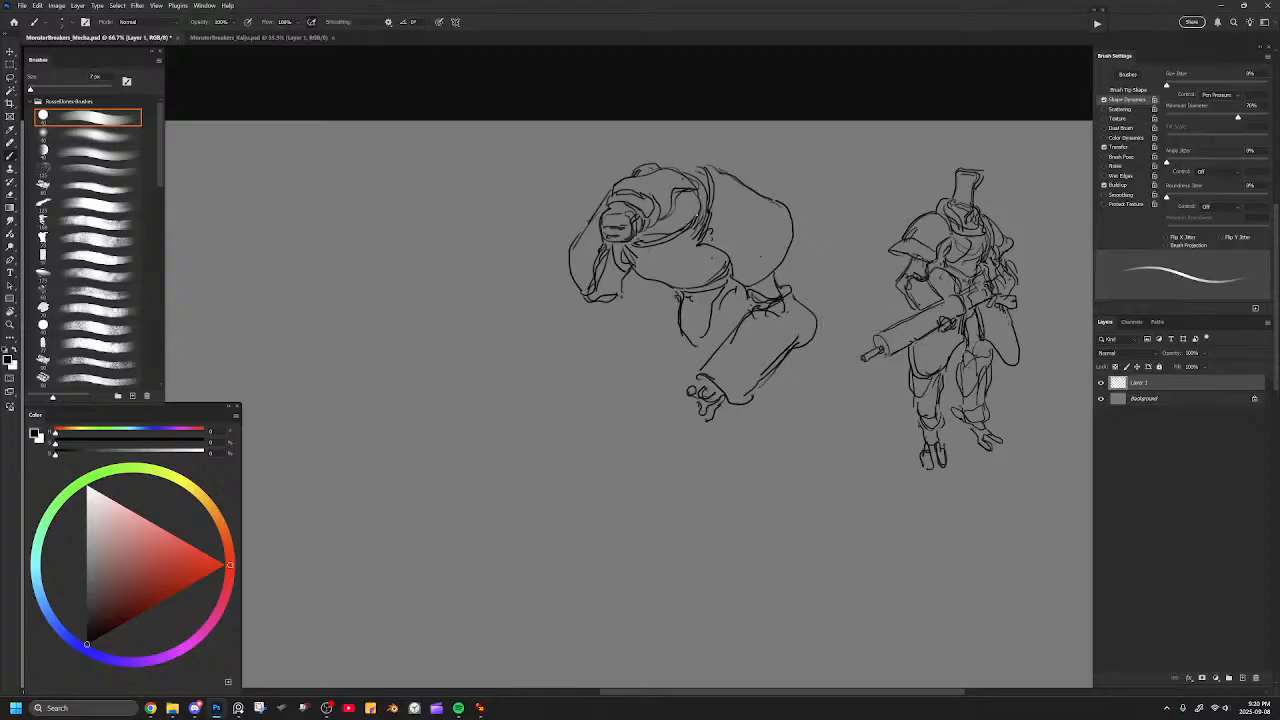
# Erase the seam behind the chest and redraw it with a large rounded shoulder pad over the massive upper arm.
pyautogui.press('e')
pyautogui.moveTo(712, 168); pyautogui.dragTo(701, 232)
pyautogui.press('b')
pyautogui.moveTo(695, 166); pyautogui.dragTo(697, 238)
pyautogui.moveTo(697, 166)
pyautogui.mouseDown()
pyautogui.moveTo(697, 239)
pyautogui.moveTo(736, 160)
pyautogui.moveTo(754, 200)
pyautogui.moveTo(718, 250)
pyautogui.mouseUp()
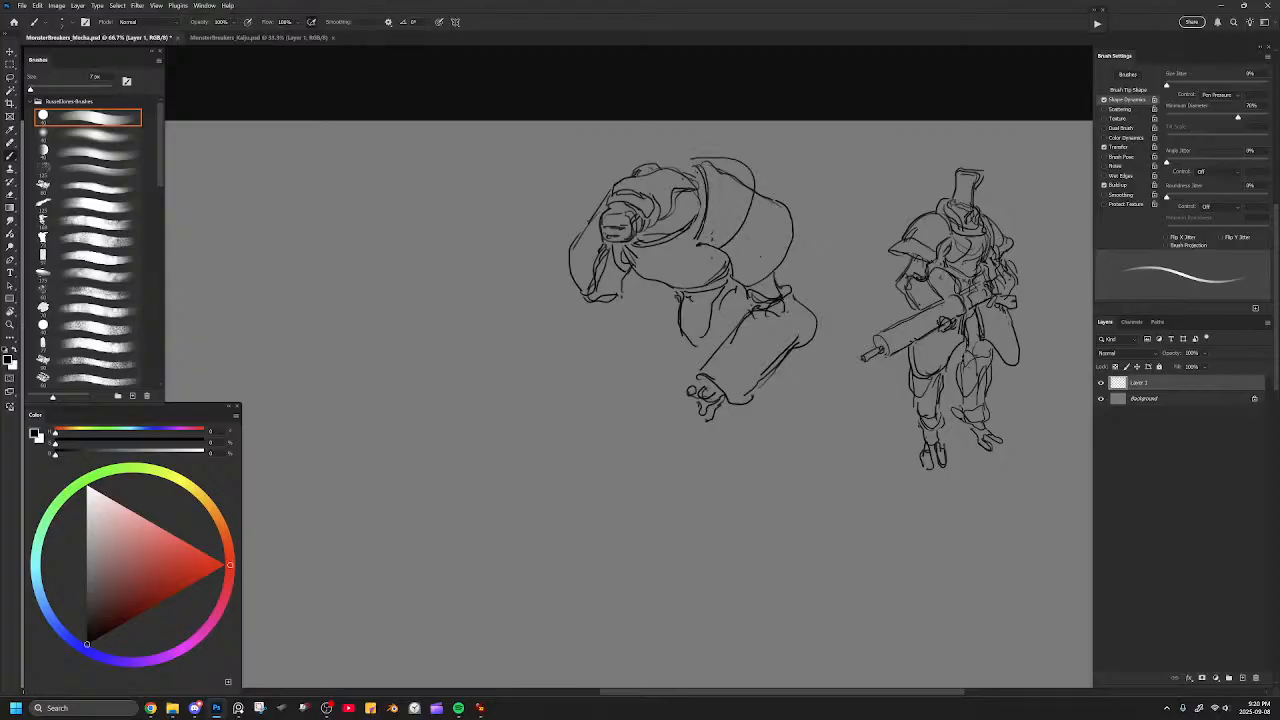
# Add a contour line down the massive upper arm and draw a rounded far shoulder pad behind the head.
pyautogui.press('e')
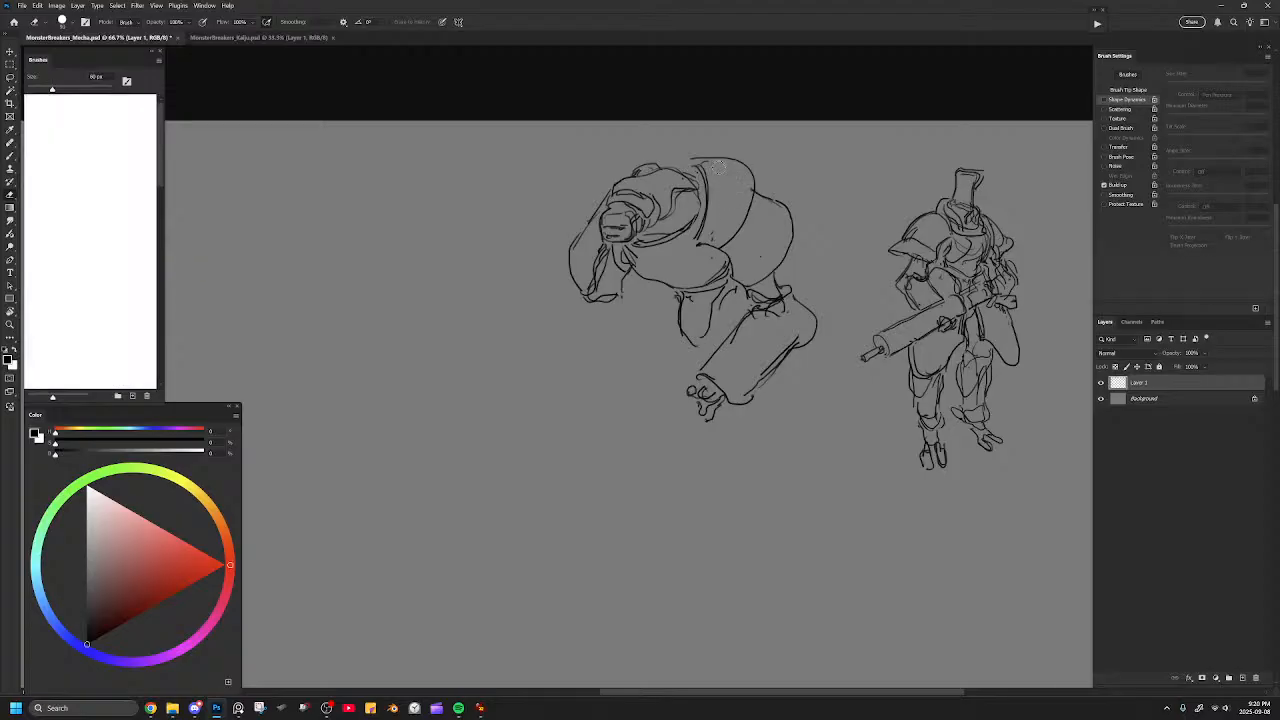
pyautogui.press('b')
pyautogui.moveTo(746, 216); pyautogui.dragTo(738, 275)
pyautogui.hotkey('ctrl', 'z')
pyautogui.moveTo(760, 193)
pyautogui.mouseDown()
pyautogui.moveTo(795, 240)
pyautogui.moveTo(766, 276)
pyautogui.mouseUp()
pyautogui.moveTo(778, 200); pyautogui.dragTo(771, 257)
pyautogui.hotkey('ctrl', 'z')
pyautogui.moveTo(656, 165)
pyautogui.mouseDown()
pyautogui.moveTo(631, 161)
pyautogui.moveTo(594, 188)
pyautogui.moveTo(595, 225)
pyautogui.moveTo(600, 206)
pyautogui.mouseUp()
pyautogui.press('e')
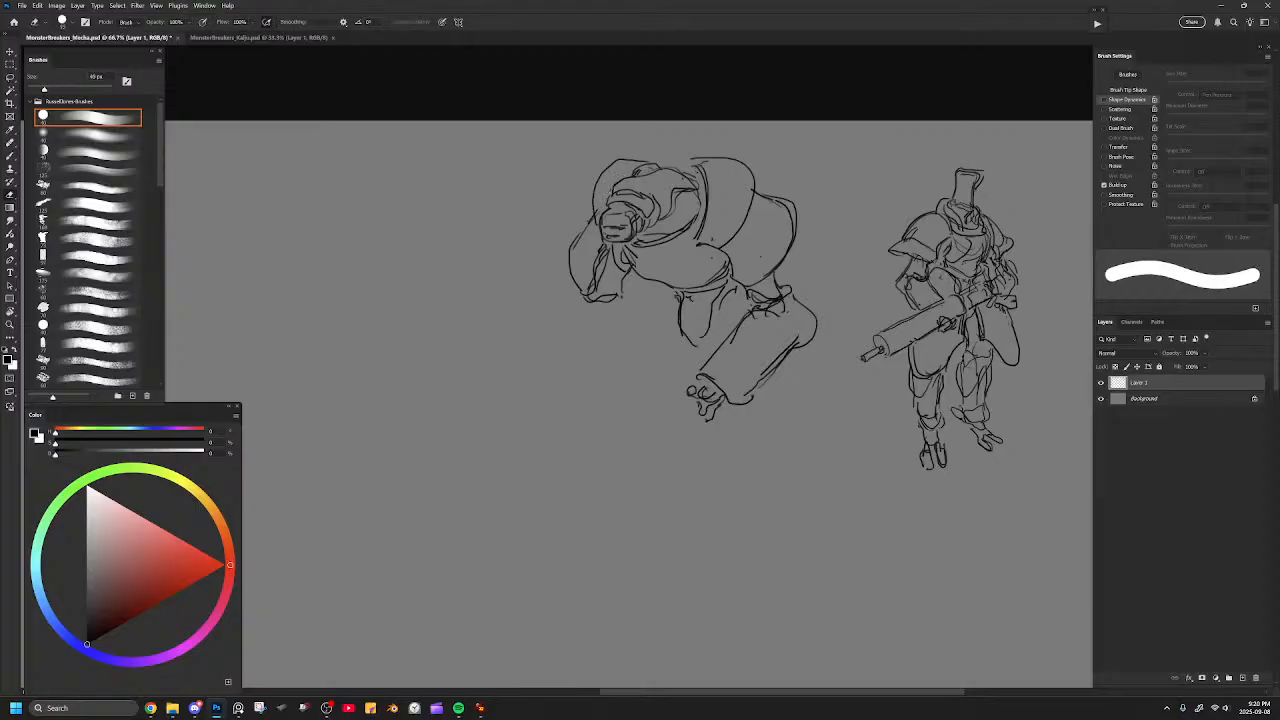
# Flip the canvas horizontally and frame the mirrored bulky figure for further sketching.
pyautogui.hotkey('ctrl', '-')
pyautogui.hotkey('ctrl', '-')
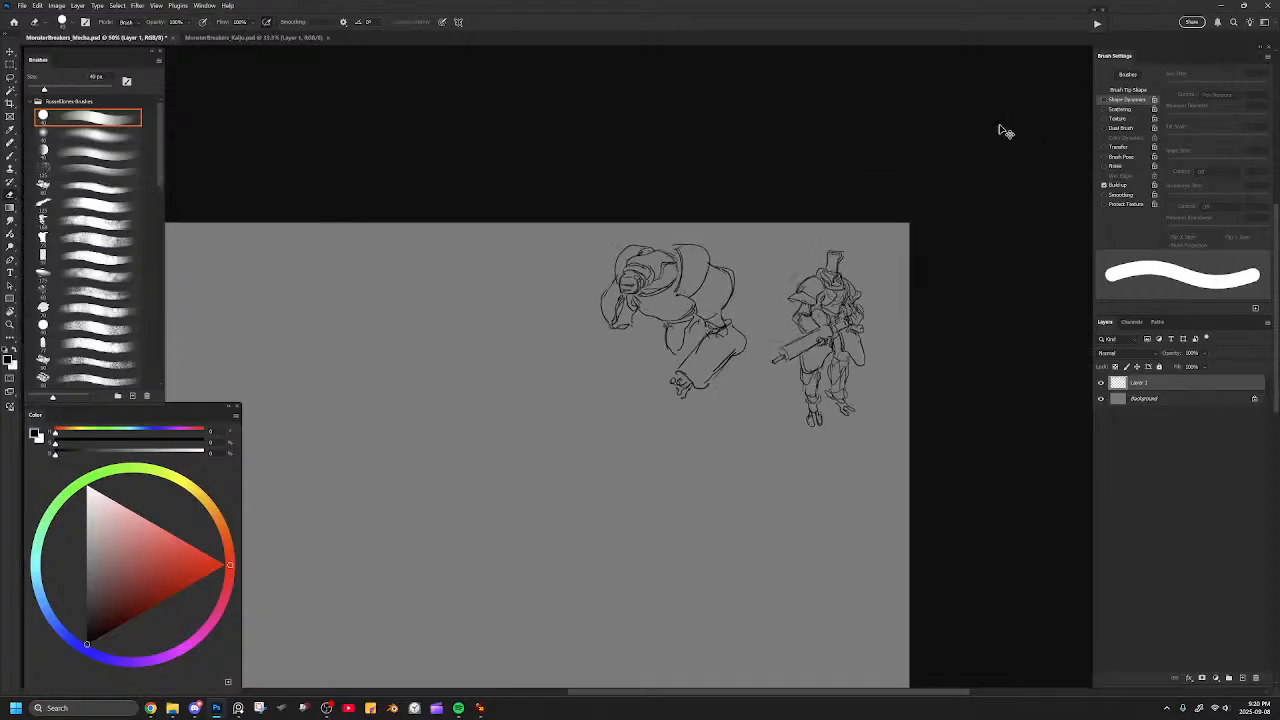
pyautogui.hotkey('ctrl', 'shift', 'h')
pyautogui.moveTo(580, 368); pyautogui.dragTo(920, 331)
pyautogui.hotkey('ctrl', '+')
pyautogui.hotkey('ctrl', '+')
pyautogui.moveTo(691, 228)
pyautogui.mouseDown()
pyautogui.moveTo(647, 260)
pyautogui.moveTo(745, 318)
pyautogui.moveTo(707, 321)
pyautogui.mouseUp()
pyautogui.press('b')
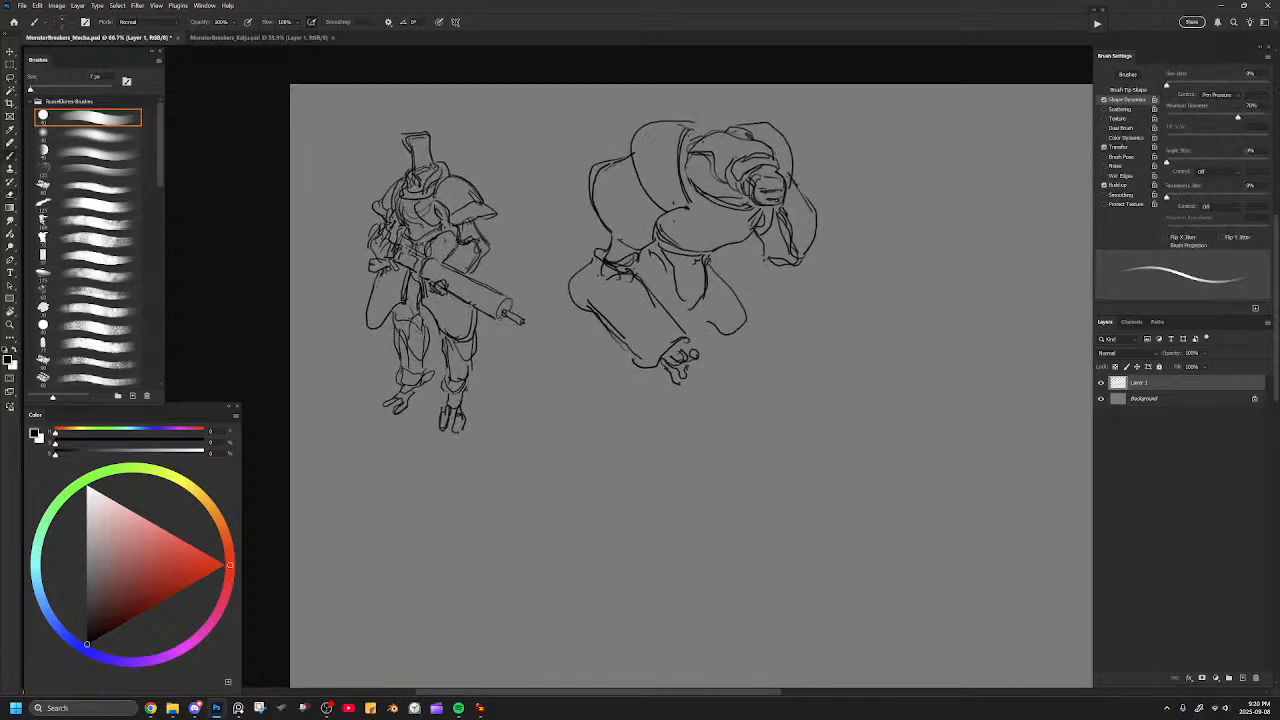
# Sketch the lower leg beneath the massive forearm, and rework the other leg by removing its rough shin and closing the thigh.
pyautogui.moveTo(626, 356)
pyautogui.mouseDown()
pyautogui.moveTo(615, 426)
pyautogui.moveTo(657, 430)
pyautogui.moveTo(661, 380)
pyautogui.mouseUp()
pyautogui.moveTo(762, 328)
pyautogui.mouseDown()
pyautogui.moveTo(734, 412)
pyautogui.moveTo(744, 416)
pyautogui.moveTo(766, 354)
pyautogui.moveTo(752, 318)
pyautogui.mouseUp()
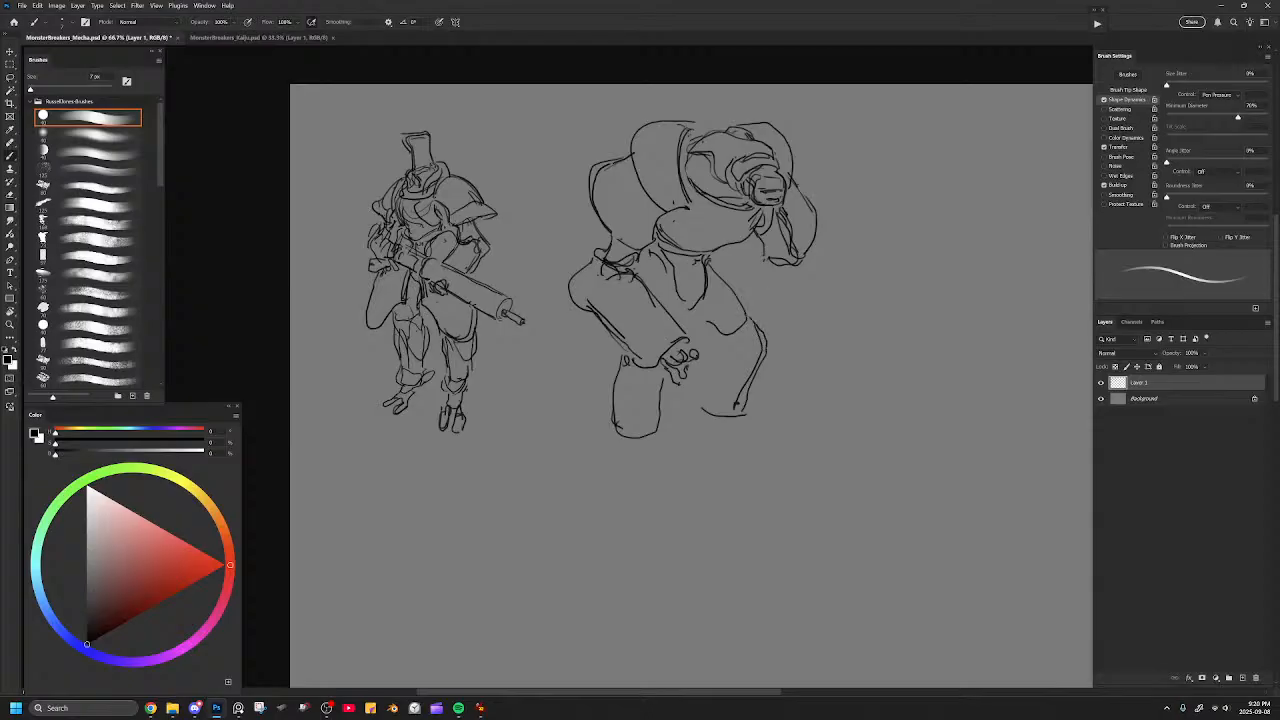
pyautogui.moveTo(744, 324)
pyautogui.mouseDown()
pyautogui.moveTo(706, 342)
pyautogui.moveTo(694, 316)
pyautogui.moveTo(742, 410)
pyautogui.mouseUp()
pyautogui.press('e')
pyautogui.press('b')
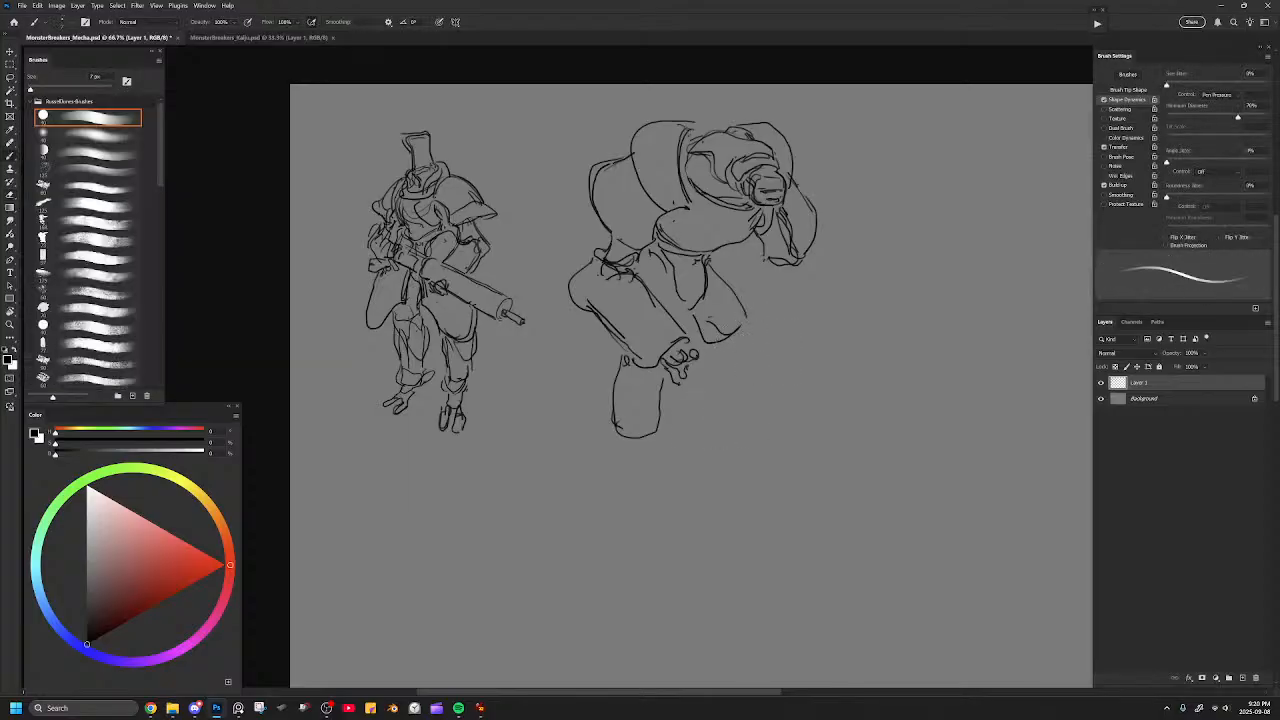
# Draw the second leg's knee cap and shin, and sketch simple feet on both legs.
pyautogui.moveTo(709, 320)
pyautogui.mouseDown()
pyautogui.moveTo(725, 344)
pyautogui.moveTo(751, 329)
pyautogui.moveTo(741, 416)
pyautogui.moveTo(704, 428)
pyautogui.moveTo(740, 431)
pyautogui.moveTo(752, 323)
pyautogui.mouseUp()
pyautogui.moveTo(622, 427)
pyautogui.mouseDown()
pyautogui.moveTo(644, 470)
pyautogui.moveTo(648, 440)
pyautogui.mouseUp()
pyautogui.moveTo(742, 426)
pyautogui.mouseDown()
pyautogui.moveTo(740, 444)
pyautogui.moveTo(704, 429)
pyautogui.mouseUp()
pyautogui.moveTo(698, 346); pyautogui.dragTo(693, 416)
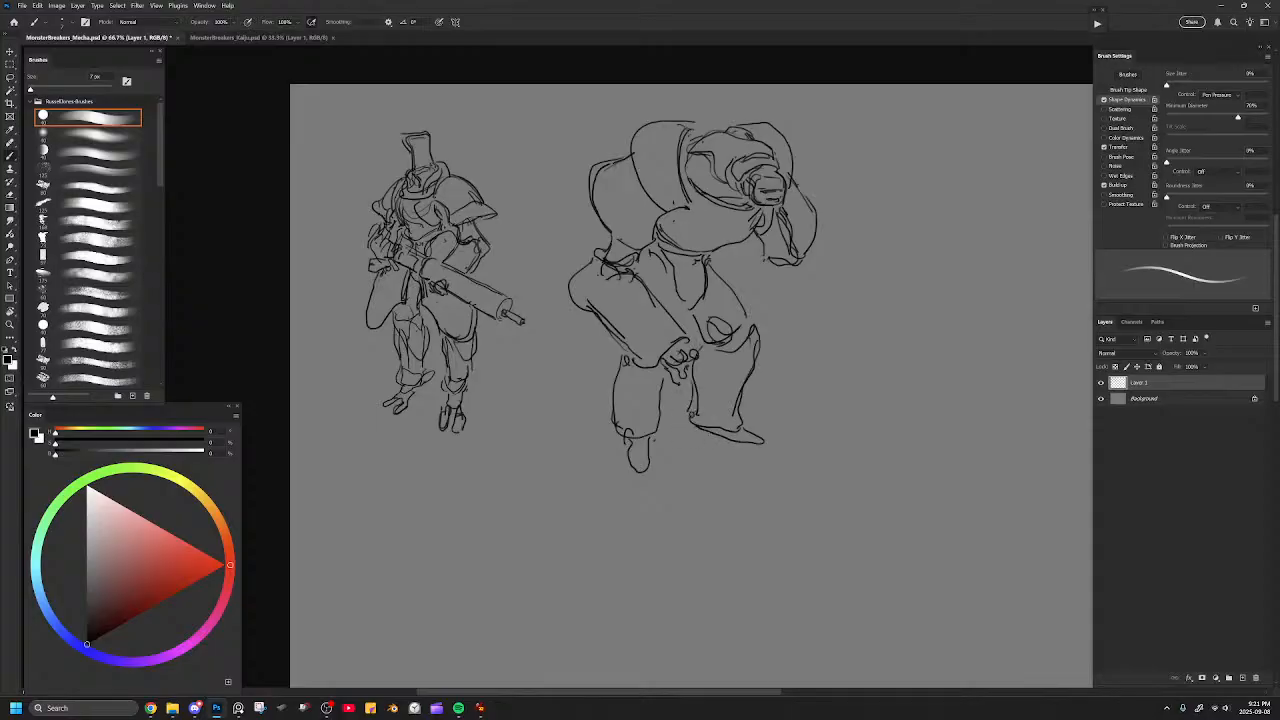
# Reshape the bulky mecha's foot, replace its detailed hand with a simple rounded fist, and draw the far forearm below its shoulder.
pyautogui.moveTo(624, 436)
pyautogui.mouseDown()
pyautogui.moveTo(626, 458)
pyautogui.moveTo(654, 428)
pyautogui.mouseUp()
pyautogui.moveTo(702, 358); pyautogui.dragTo(698, 382)
pyautogui.press('e')
pyautogui.moveTo(678, 358)
pyautogui.mouseDown()
pyautogui.moveTo(681, 379)
pyautogui.moveTo(710, 350)
pyautogui.moveTo(668, 368)
pyautogui.moveTo(695, 353)
pyautogui.mouseUp()
pyautogui.press('b')
pyautogui.moveTo(803, 265)
pyautogui.mouseDown()
pyautogui.moveTo(802, 310)
pyautogui.moveTo(774, 316)
pyautogui.moveTo(772, 339)
pyautogui.moveTo(761, 317)
pyautogui.mouseUp()
pyautogui.moveTo(762, 268)
pyautogui.mouseDown()
pyautogui.moveTo(760, 312)
pyautogui.moveTo(806, 316)
pyautogui.moveTo(792, 330)
pyautogui.mouseUp()
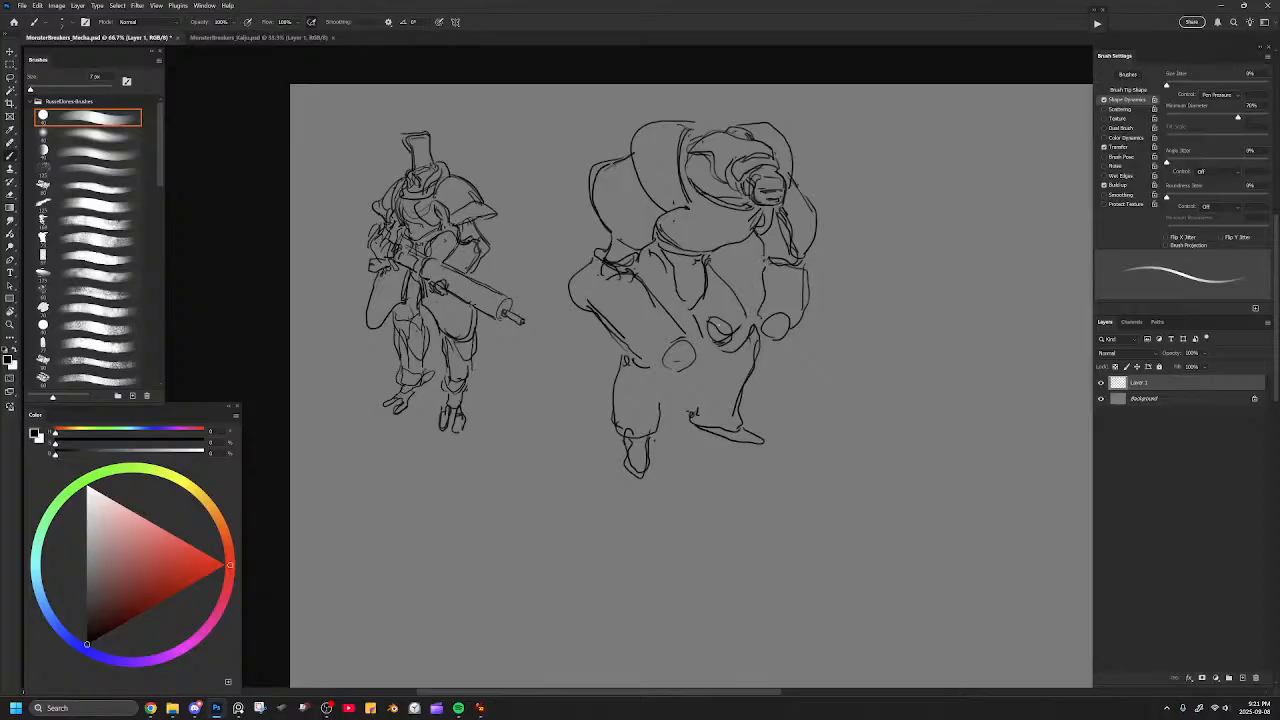
# Draw a large barrel-shaped weapon held across the bulky mecha's waist and clear the leg and hand lines it overlaps.
pyautogui.press('e')
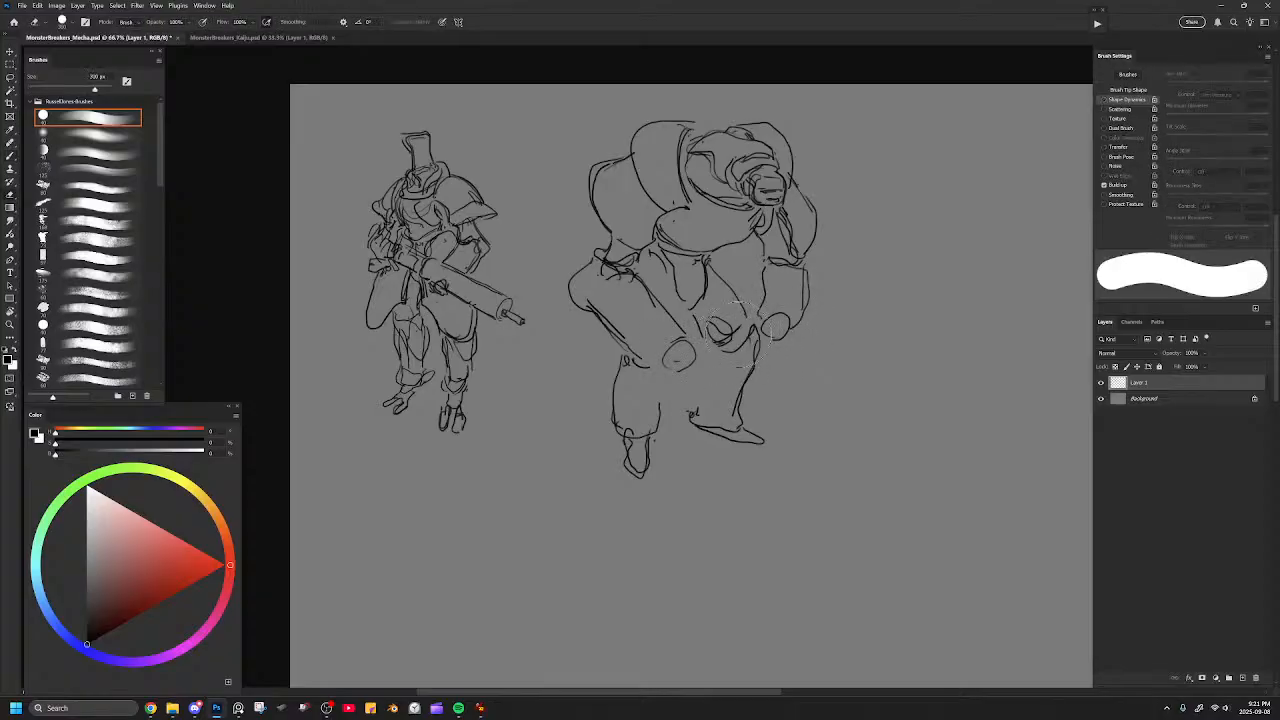
pyautogui.press('b')
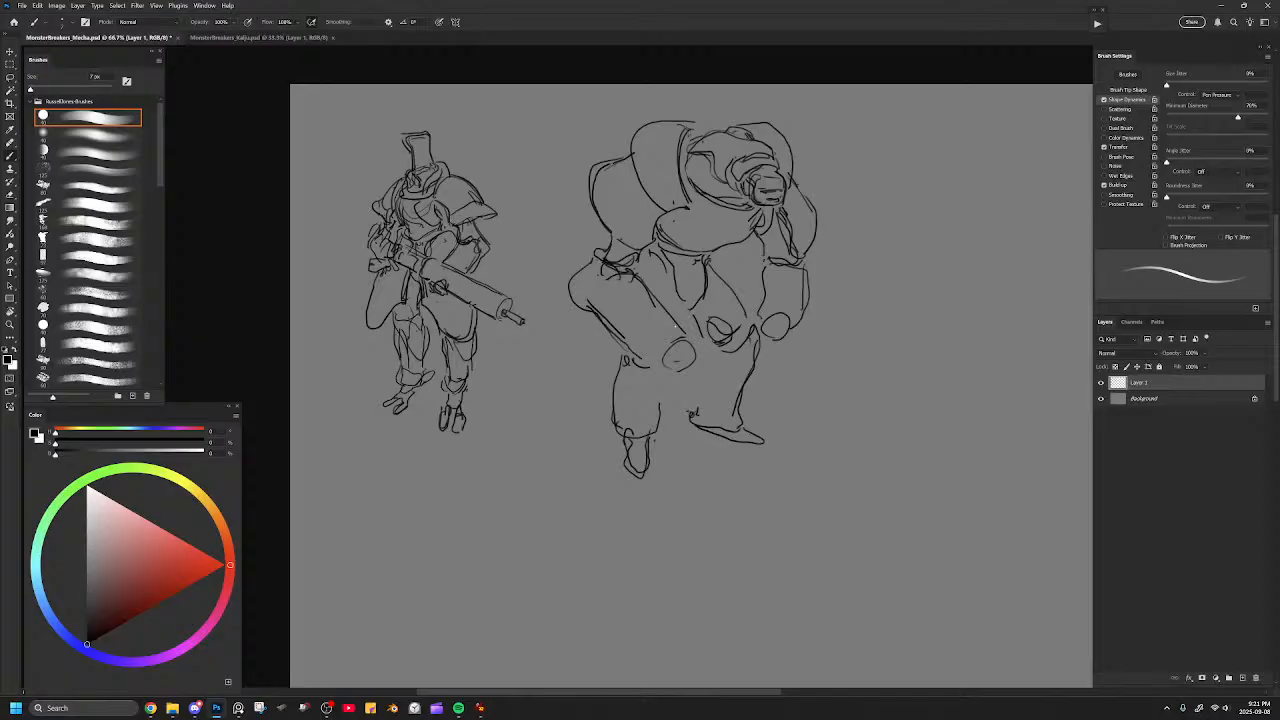
pyautogui.moveTo(657, 372)
pyautogui.mouseDown()
pyautogui.moveTo(670, 323)
pyautogui.moveTo(750, 289)
pyautogui.moveTo(772, 297)
pyautogui.mouseUp()
pyautogui.moveTo(782, 318)
pyautogui.mouseDown()
pyautogui.moveTo(680, 360)
pyautogui.moveTo(660, 322)
pyautogui.moveTo(768, 274)
pyautogui.moveTo(674, 337)
pyautogui.moveTo(691, 337)
pyautogui.moveTo(664, 312)
pyautogui.moveTo(666, 348)
pyautogui.moveTo(720, 340)
pyautogui.moveTo(766, 320)
pyautogui.moveTo(768, 274)
pyautogui.moveTo(771, 314)
pyautogui.moveTo(751, 344)
pyautogui.moveTo(765, 347)
pyautogui.mouseUp()
pyautogui.press('b')
pyautogui.press('e')
pyautogui.press('b')
pyautogui.moveTo(752, 336); pyautogui.dragTo(757, 345)
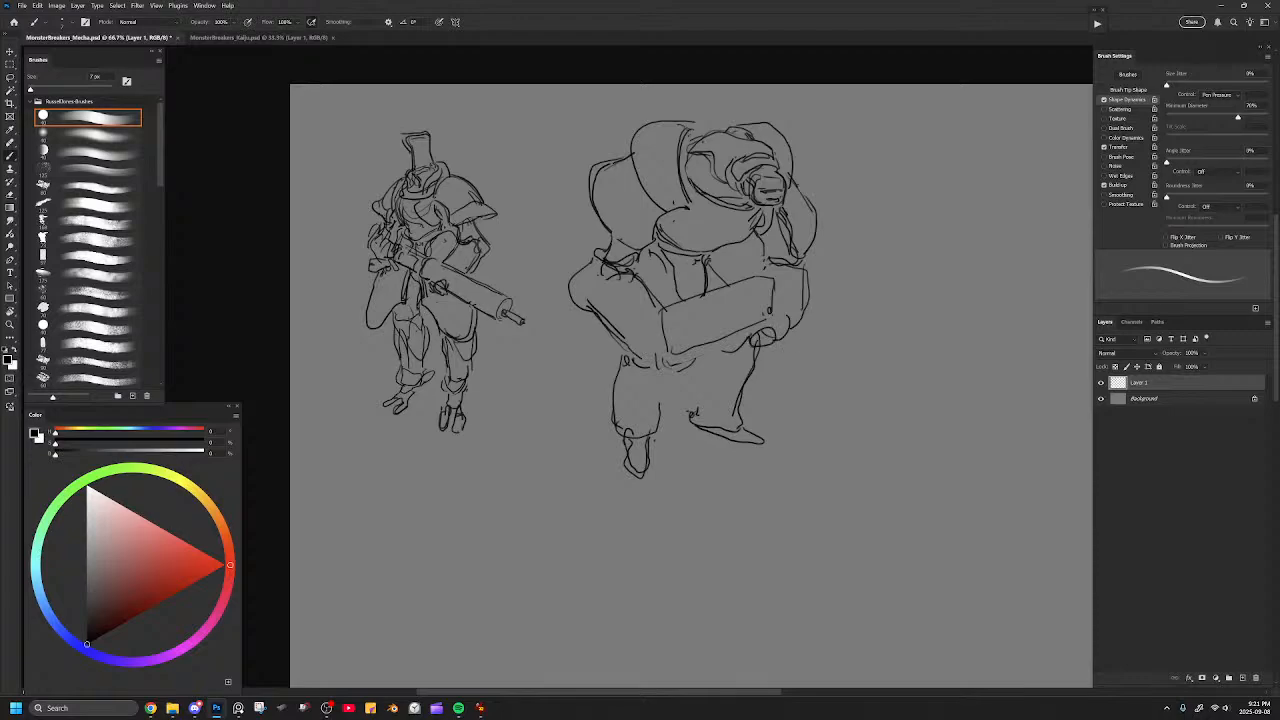
# Sketch the near hand gripping the back of the barrel weapon and complete the shin line below it.
pyautogui.moveTo(681, 313)
pyautogui.mouseDown()
pyautogui.moveTo(647, 349)
pyautogui.moveTo(748, 327)
pyautogui.mouseUp()
pyautogui.moveTo(674, 354)
pyautogui.mouseDown()
pyautogui.moveTo(692, 344)
pyautogui.moveTo(692, 377)
pyautogui.moveTo(698, 347)
pyautogui.moveTo(672, 372)
pyautogui.moveTo(656, 362)
pyautogui.moveTo(770, 328)
pyautogui.mouseUp()
pyautogui.hotkey('ctrl', 'z')
pyautogui.hotkey('ctrl', 'z')
pyautogui.press('e')
pyautogui.press('b')
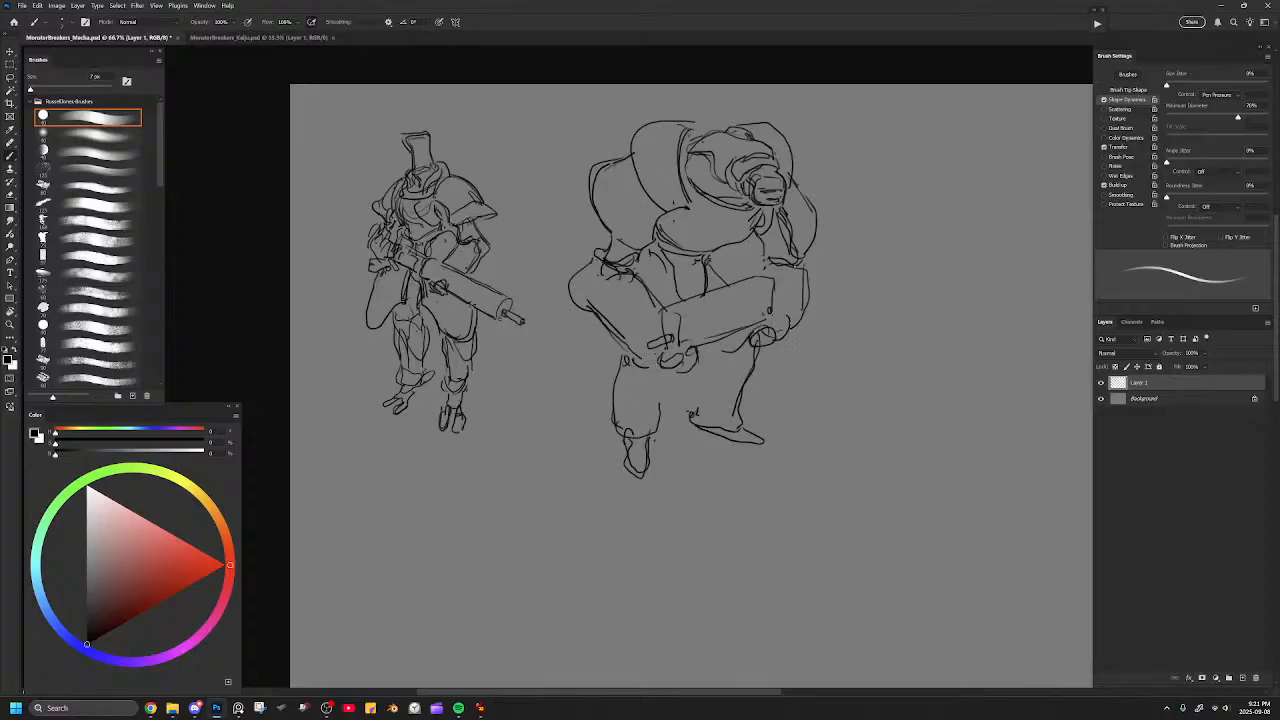
pyautogui.moveTo(659, 430); pyautogui.dragTo(669, 386)
# Select the whole bulky mecha, scale it down slightly, and move it closer to the top-hat mecha.
pyautogui.press('l')
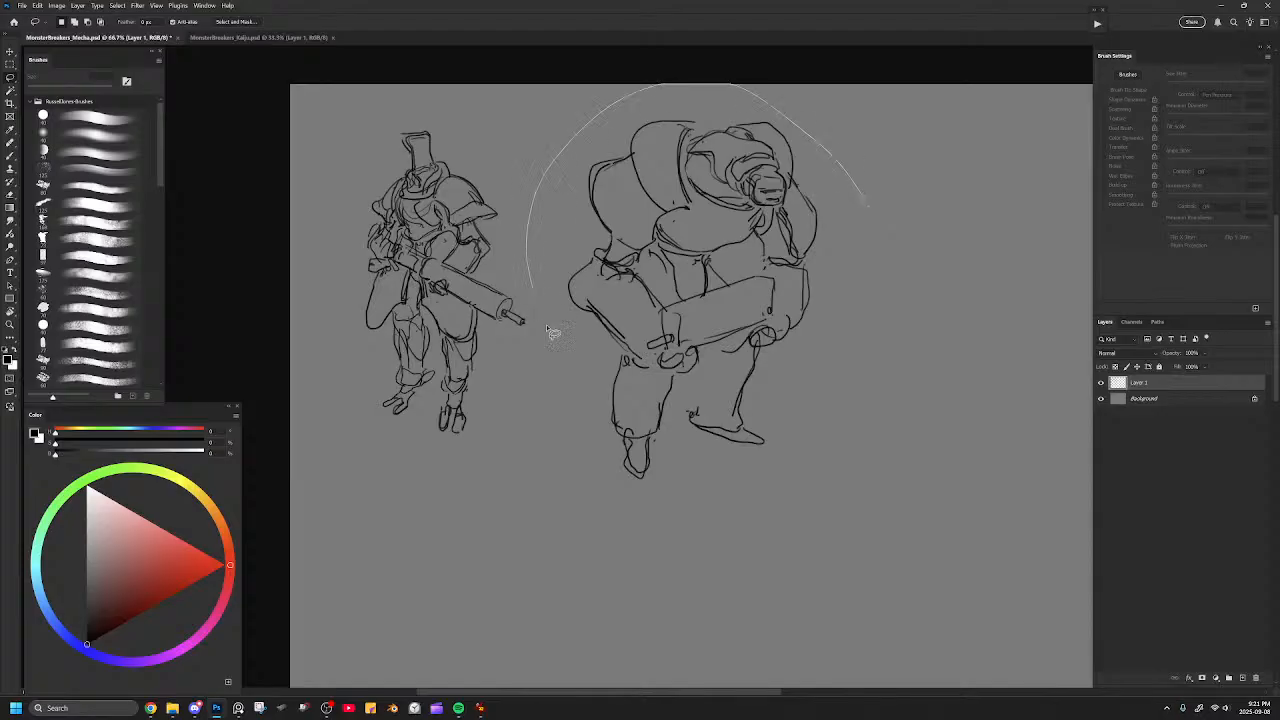
pyautogui.hotkey('ctrl', 't')
pyautogui.moveTo(897, 84); pyautogui.dragTo(866, 122)
pyautogui.moveTo(798, 224); pyautogui.dragTo(735, 206)
pyautogui.press('Return')
pyautogui.hotkey('ctrl', 'd')
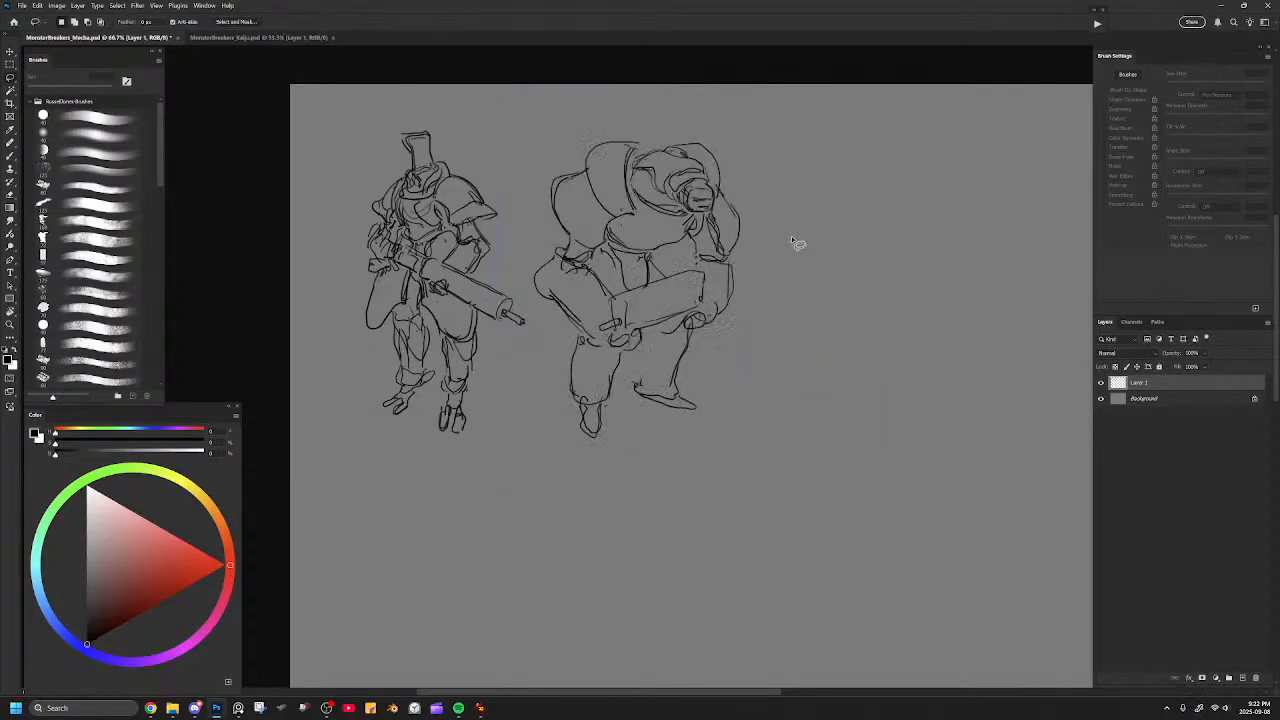
# Start a third figure in the empty space beside the bulky mecha with a curved line for the top of its torso.
pyautogui.moveTo(774, 234); pyautogui.dragTo(591, 286)
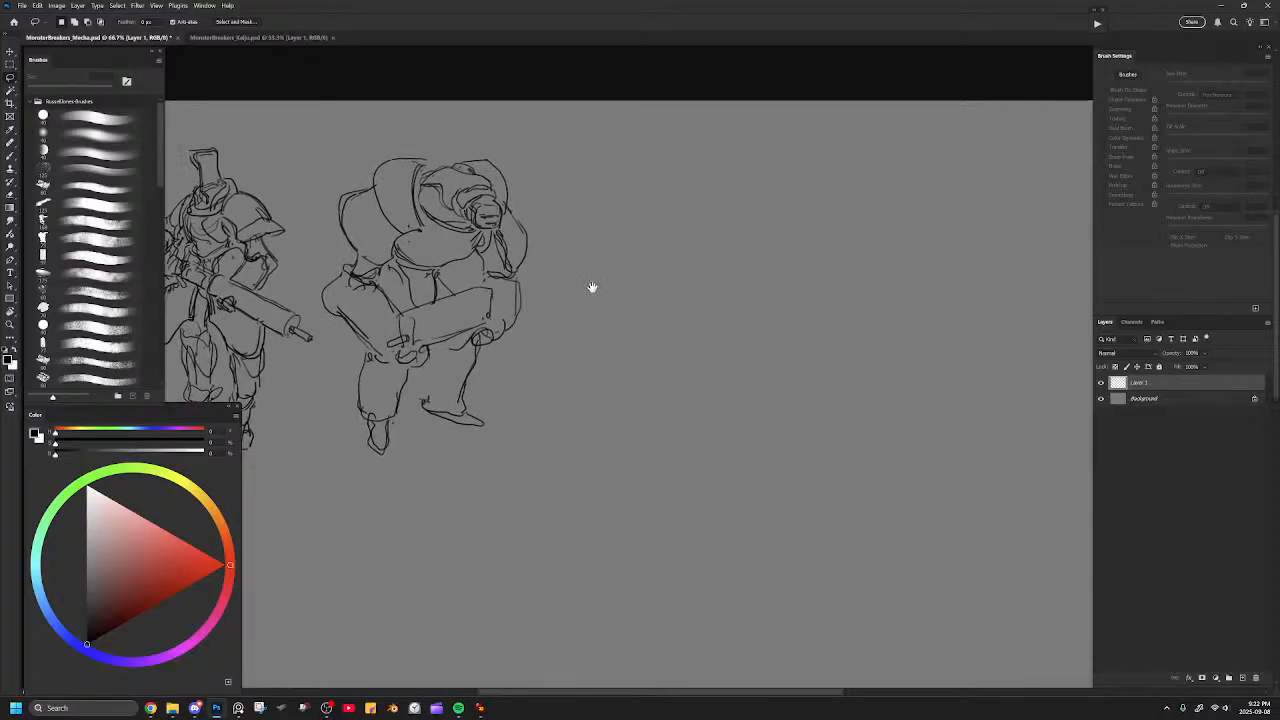
pyautogui.press('b')
pyautogui.moveTo(617, 218)
pyautogui.mouseDown()
pyautogui.moveTo(664, 200)
pyautogui.moveTo(709, 214)
pyautogui.mouseUp()
pyautogui.hotkey('ctrl', 'z')
pyautogui.moveTo(615, 219)
pyautogui.mouseDown()
pyautogui.moveTo(693, 205)
pyautogui.moveTo(706, 216)
pyautogui.moveTo(682, 204)
pyautogui.moveTo(712, 230)
pyautogui.mouseUp()
pyautogui.hotkey('ctrl', 'z')
pyautogui.moveTo(638, 214); pyautogui.dragTo(717, 231)
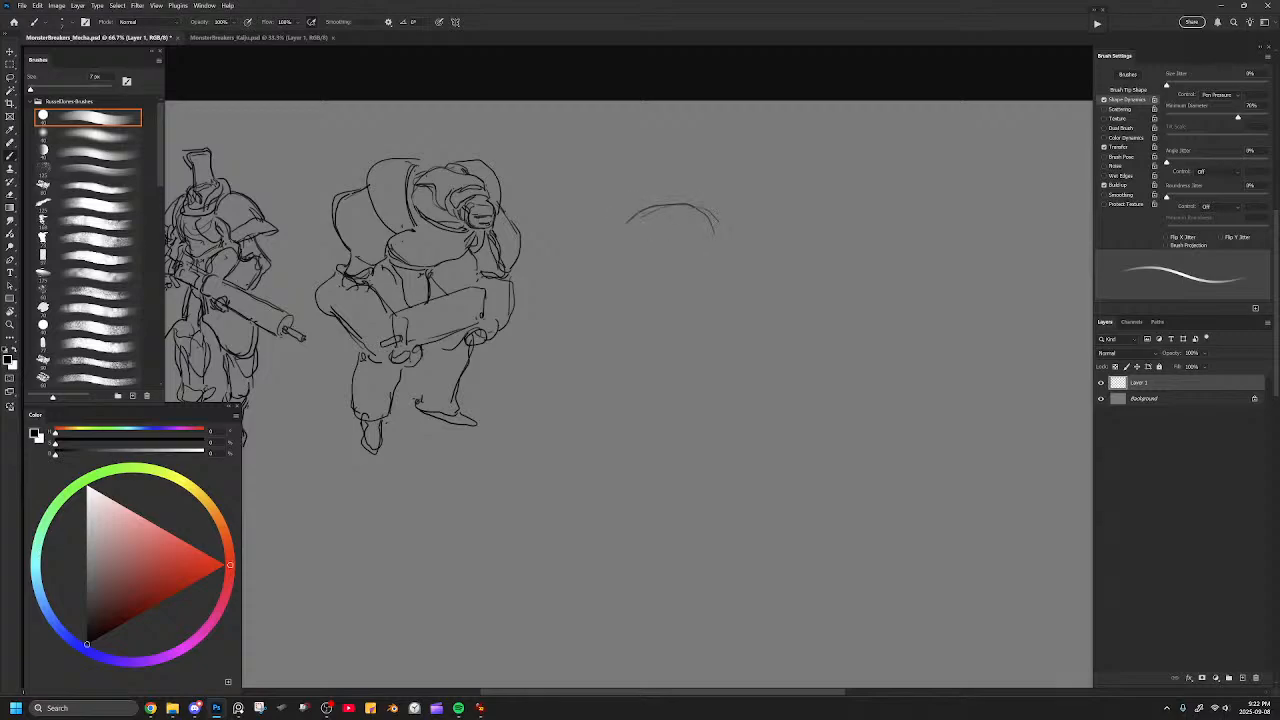
# Sketch the third figure's rounded torso outline tapering to a blunt point at the waist.
pyautogui.moveTo(641, 218); pyautogui.dragTo(626, 229)
pyautogui.moveTo(706, 204)
pyautogui.mouseDown()
pyautogui.moveTo(720, 276)
pyautogui.moveTo(736, 262)
pyautogui.moveTo(692, 293)
pyautogui.mouseUp()
pyautogui.moveTo(628, 212)
pyautogui.mouseDown()
pyautogui.moveTo(612, 264)
pyautogui.moveTo(704, 298)
pyautogui.mouseUp()
pyautogui.hotkey('ctrl', 'z')
pyautogui.hotkey('ctrl', 'z')
pyautogui.hotkey('ctrl', 'z')
pyautogui.moveTo(628, 214); pyautogui.dragTo(620, 284)
pyautogui.moveTo(622, 236)
pyautogui.mouseDown()
pyautogui.moveTo(616, 276)
pyautogui.moveTo(676, 306)
pyautogui.moveTo(732, 276)
pyautogui.mouseUp()
pyautogui.hotkey('ctrl', 'z')
pyautogui.hotkey('ctrl', 'z')
pyautogui.hotkey('ctrl', 'z')
pyautogui.hotkey('ctrl', 'z')
pyautogui.hotkey('ctrl', 'z')
pyautogui.hotkey('ctrl', 'z')
pyautogui.hotkey('ctrl', 'z')
pyautogui.hotkey('ctrl', 'z')
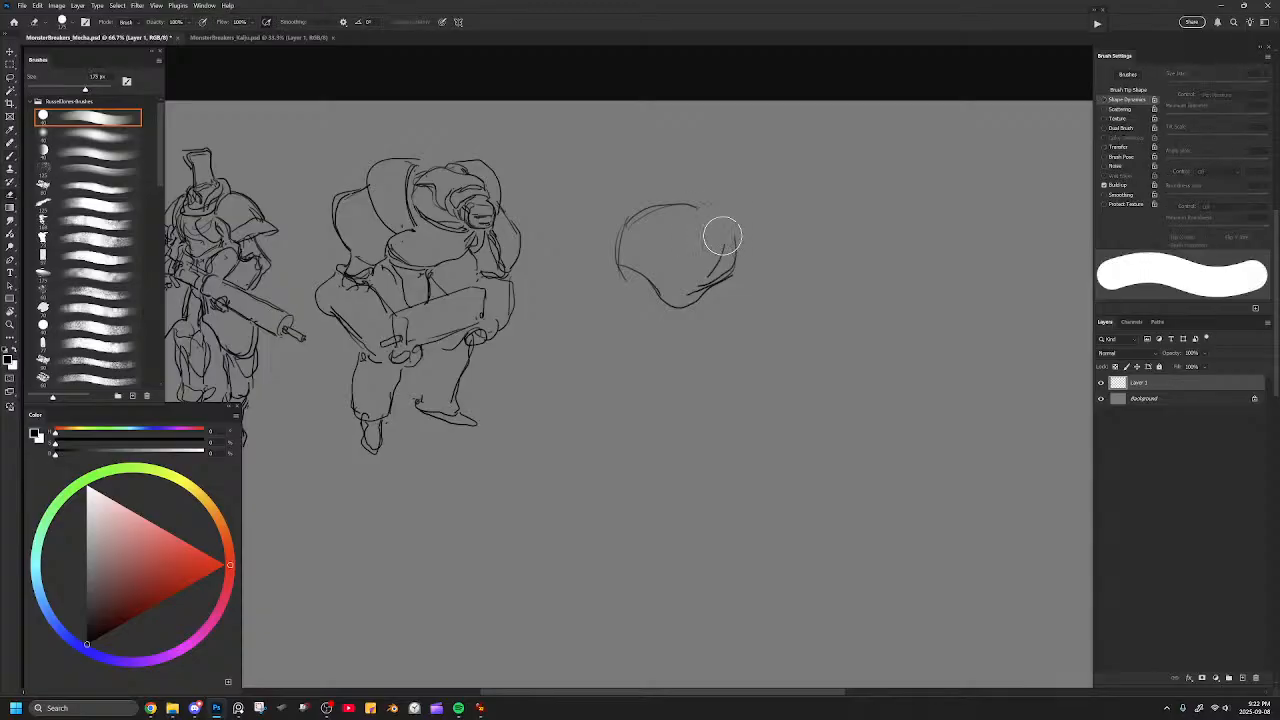
# Redraw the third figure's torso as a narrower rounded chest with a pointed lower edge.
pyautogui.moveTo(660, 206)
pyautogui.mouseDown()
pyautogui.moveTo(694, 238)
pyautogui.moveTo(674, 262)
pyautogui.moveTo(678, 205)
pyautogui.moveTo(698, 232)
pyautogui.moveTo(674, 282)
pyautogui.mouseUp()
pyautogui.moveTo(630, 214)
pyautogui.mouseDown()
pyautogui.moveTo(626, 255)
pyautogui.moveTo(668, 292)
pyautogui.mouseUp()
pyautogui.moveTo(626, 218)
pyautogui.mouseDown()
pyautogui.moveTo(648, 258)
pyautogui.moveTo(677, 270)
pyautogui.mouseUp()
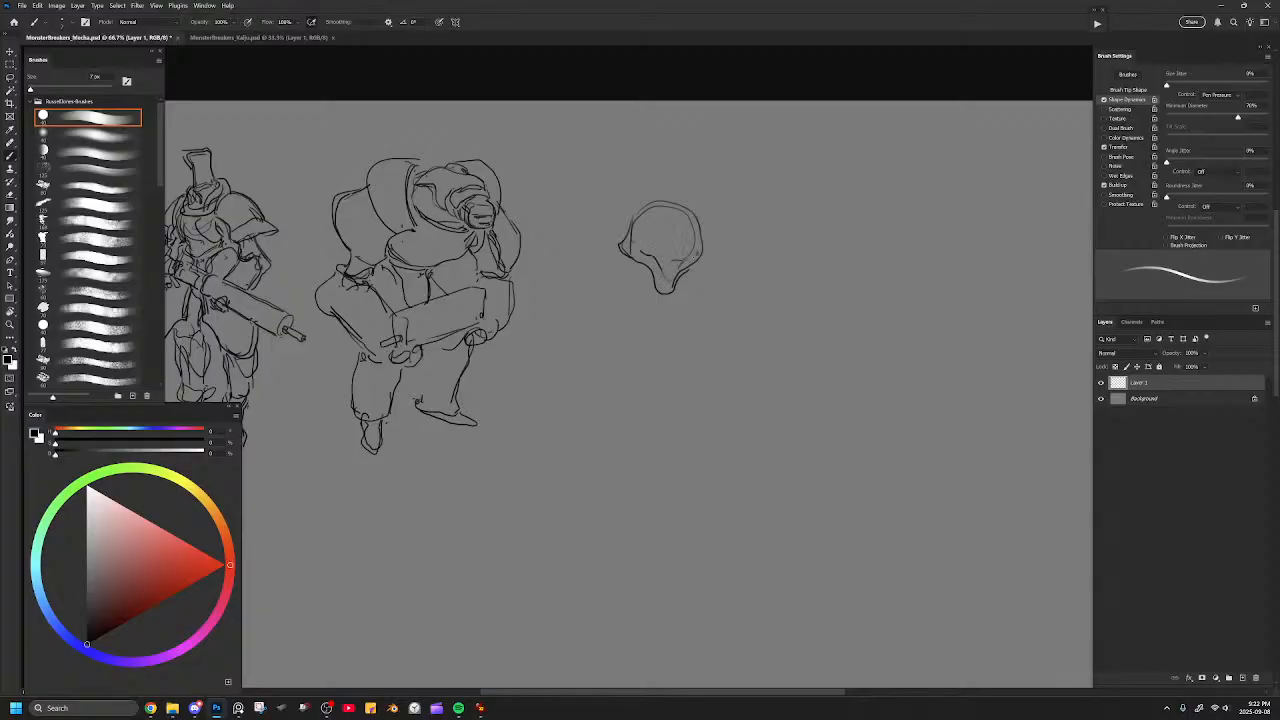
# Refine the third figure's chest sides and collar, add a tall hat-like head above, and sketch the waist and hip joints.
pyautogui.moveTo(628, 207)
pyautogui.mouseDown()
pyautogui.moveTo(636, 230)
pyautogui.moveTo(664, 186)
pyautogui.moveTo(700, 218)
pyautogui.mouseUp()
pyautogui.press('e')
pyautogui.moveTo(644, 232)
pyautogui.mouseDown()
pyautogui.moveTo(646, 205)
pyautogui.moveTo(702, 233)
pyautogui.mouseUp()
pyautogui.press('b')
pyautogui.moveTo(638, 260)
pyautogui.mouseDown()
pyautogui.moveTo(638, 301)
pyautogui.moveTo(641, 286)
pyautogui.moveTo(661, 299)
pyautogui.moveTo(683, 284)
pyautogui.mouseUp()
pyautogui.hotkey('ctrl', 'z')
pyautogui.moveTo(644, 191)
pyautogui.mouseDown()
pyautogui.moveTo(672, 205)
pyautogui.moveTo(654, 170)
pyautogui.moveTo(650, 181)
pyautogui.moveTo(665, 130)
pyautogui.moveTo(687, 120)
pyautogui.moveTo(685, 188)
pyautogui.moveTo(657, 186)
pyautogui.moveTo(687, 187)
pyautogui.mouseUp()
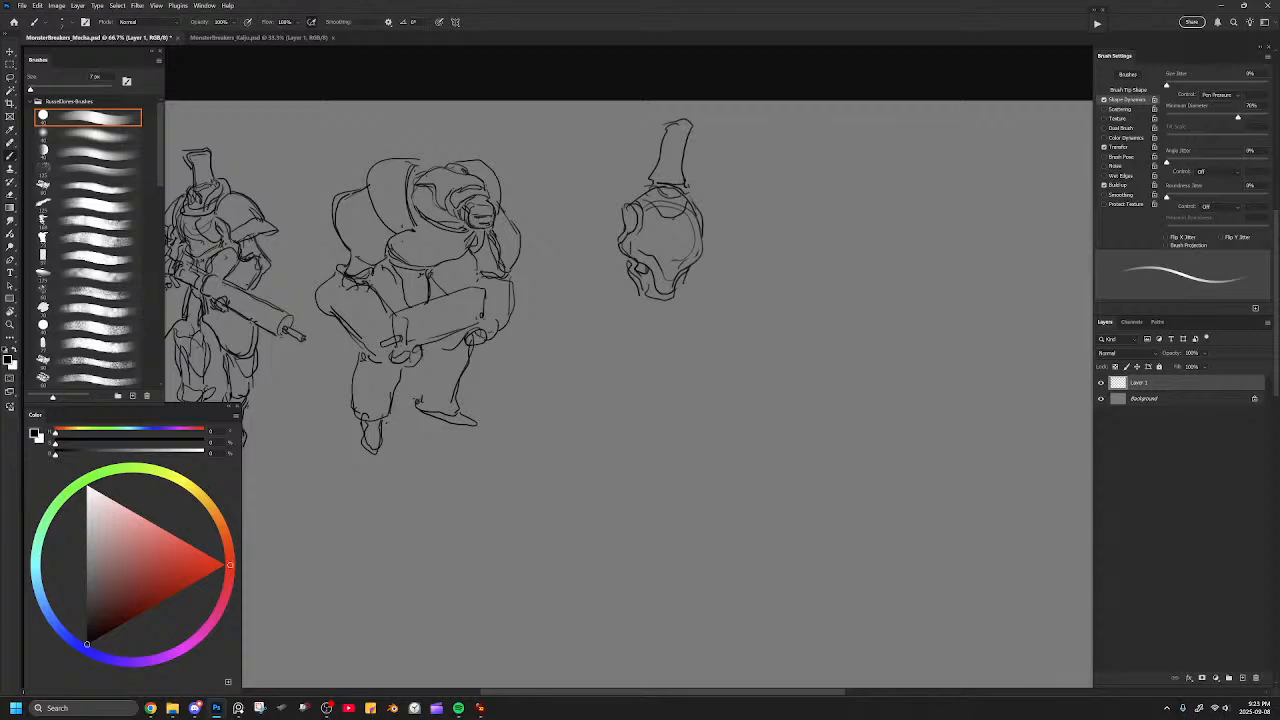
pyautogui.moveTo(667, 129); pyautogui.dragTo(661, 157)
pyautogui.moveTo(628, 295)
pyautogui.mouseDown()
pyautogui.moveTo(682, 302)
pyautogui.moveTo(611, 282)
pyautogui.moveTo(629, 299)
pyautogui.moveTo(701, 292)
pyautogui.mouseUp()
pyautogui.moveTo(620, 293); pyautogui.dragTo(563, 378)
pyautogui.moveTo(651, 304); pyautogui.dragTo(643, 424)
pyautogui.moveTo(651, 304); pyautogui.dragTo(656, 441)
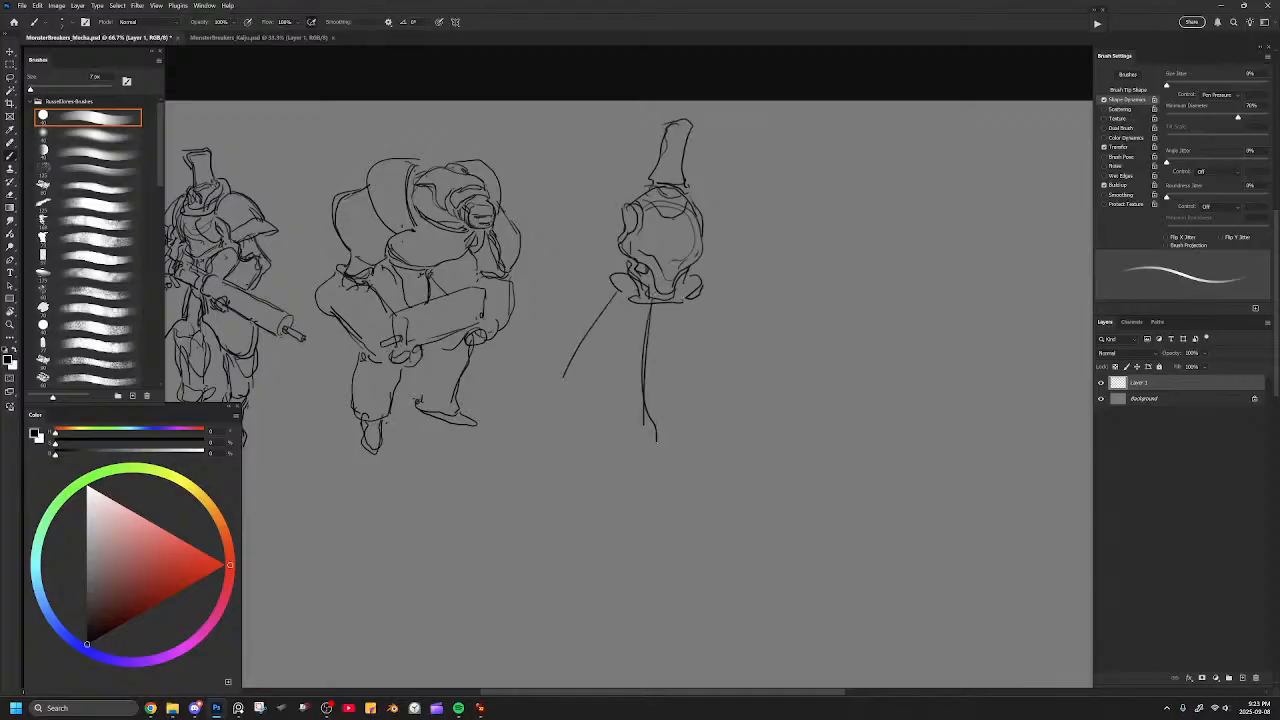
pyautogui.moveTo(680, 304); pyautogui.dragTo(694, 451)
pyautogui.moveTo(690, 325); pyautogui.dragTo(697, 423)
pyautogui.hotkey('ctrl', 'z')
pyautogui.hotkey('ctrl', 'z')
pyautogui.moveTo(680, 303); pyautogui.dragTo(688, 443)
pyautogui.moveTo(708, 293); pyautogui.dragTo(731, 430)
pyautogui.hotkey('ctrl', 'z')
pyautogui.moveTo(705, 290)
pyautogui.mouseDown()
pyautogui.moveTo(746, 435)
pyautogui.moveTo(700, 451)
pyautogui.mouseUp()
pyautogui.moveTo(648, 357); pyautogui.dragTo(658, 450)
pyautogui.moveTo(565, 385)
pyautogui.mouseDown()
pyautogui.moveTo(635, 443)
pyautogui.moveTo(558, 409)
pyautogui.moveTo(560, 396)
pyautogui.mouseUp()
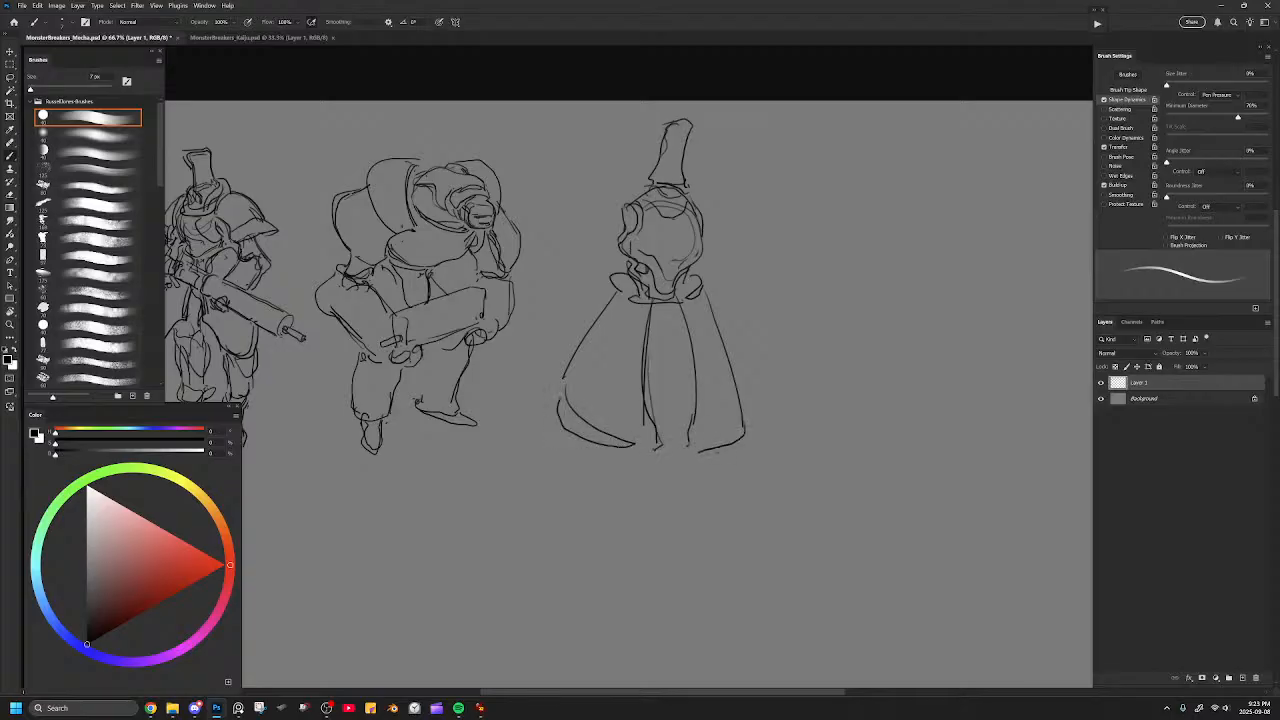
pyautogui.hotkey('ctrl', 'z')
pyautogui.hotkey('ctrl', 'z')
pyautogui.hotkey('ctrl', 'z')
pyautogui.hotkey('ctrl', 'z')
pyautogui.hotkey('ctrl', 'z')
pyautogui.hotkey('ctrl', 'z')
pyautogui.hotkey('ctrl', 'z')
pyautogui.hotkey('ctrl', 'z')
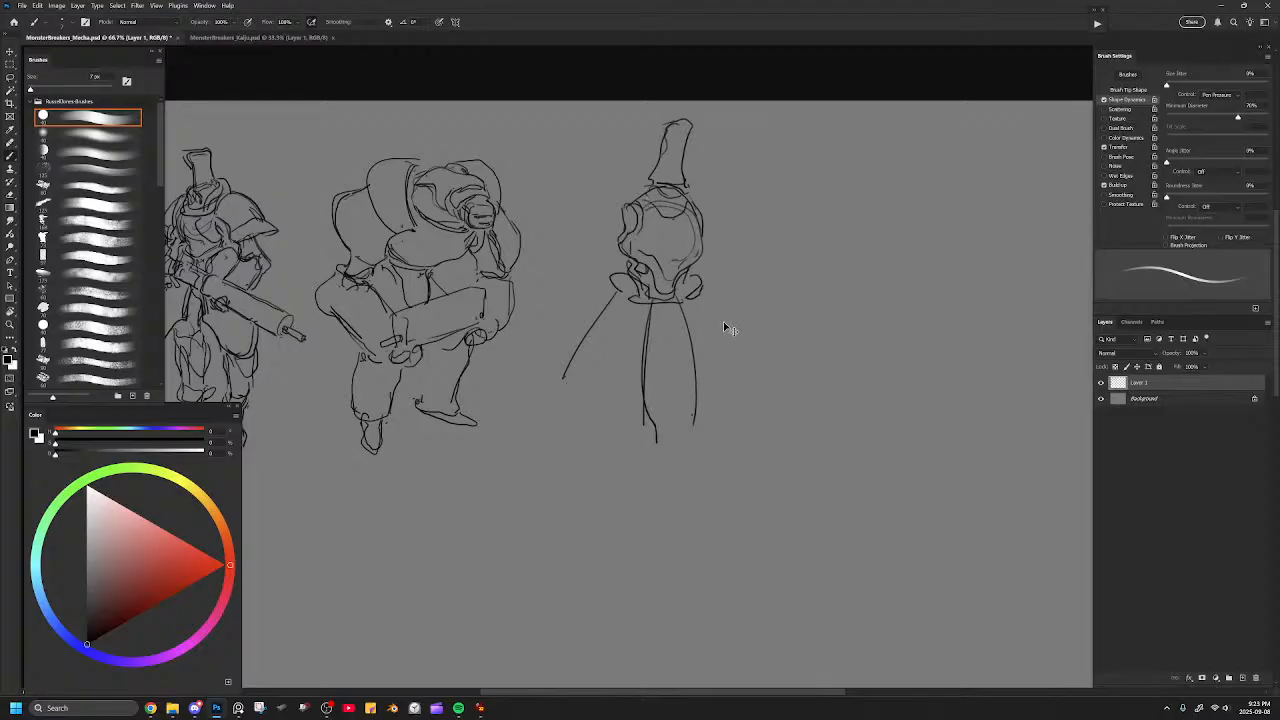
pyautogui.hotkey('ctrl', 'z')
pyautogui.hotkey('ctrl', 'z')
# Draw a waistband with short flared skirt plates below the third figure's torso and a stub of the upper leg.
pyautogui.hotkey('ctrl', 'z')
pyautogui.hotkey('ctrl', 'z')
pyautogui.hotkey('ctrl', 'z')
pyautogui.moveTo(615, 285)
pyautogui.mouseDown()
pyautogui.moveTo(675, 311)
pyautogui.moveTo(695, 289)
pyautogui.moveTo(662, 307)
pyautogui.moveTo(624, 279)
pyautogui.moveTo(588, 335)
pyautogui.moveTo(647, 356)
pyautogui.moveTo(660, 325)
pyautogui.moveTo(697, 335)
pyautogui.moveTo(720, 320)
pyautogui.moveTo(712, 341)
pyautogui.moveTo(655, 325)
pyautogui.moveTo(641, 336)
pyautogui.moveTo(690, 336)
pyautogui.moveTo(670, 321)
pyautogui.moveTo(693, 337)
pyautogui.moveTo(659, 329)
pyautogui.moveTo(708, 341)
pyautogui.moveTo(677, 323)
pyautogui.moveTo(692, 348)
pyautogui.mouseUp()
pyautogui.hotkey('ctrl', 'z')
pyautogui.press('e')
pyautogui.press('b')
pyautogui.press('e')
pyautogui.press('b')
pyautogui.moveTo(704, 300)
pyautogui.mouseDown()
pyautogui.moveTo(724, 348)
pyautogui.moveTo(688, 352)
pyautogui.mouseUp()
pyautogui.moveTo(592, 334)
pyautogui.mouseDown()
pyautogui.moveTo(628, 348)
pyautogui.moveTo(670, 322)
pyautogui.moveTo(690, 342)
pyautogui.mouseUp()
pyautogui.moveTo(608, 346)
pyautogui.mouseDown()
pyautogui.moveTo(609, 368)
pyautogui.moveTo(676, 337)
pyautogui.moveTo(664, 356)
pyautogui.mouseUp()
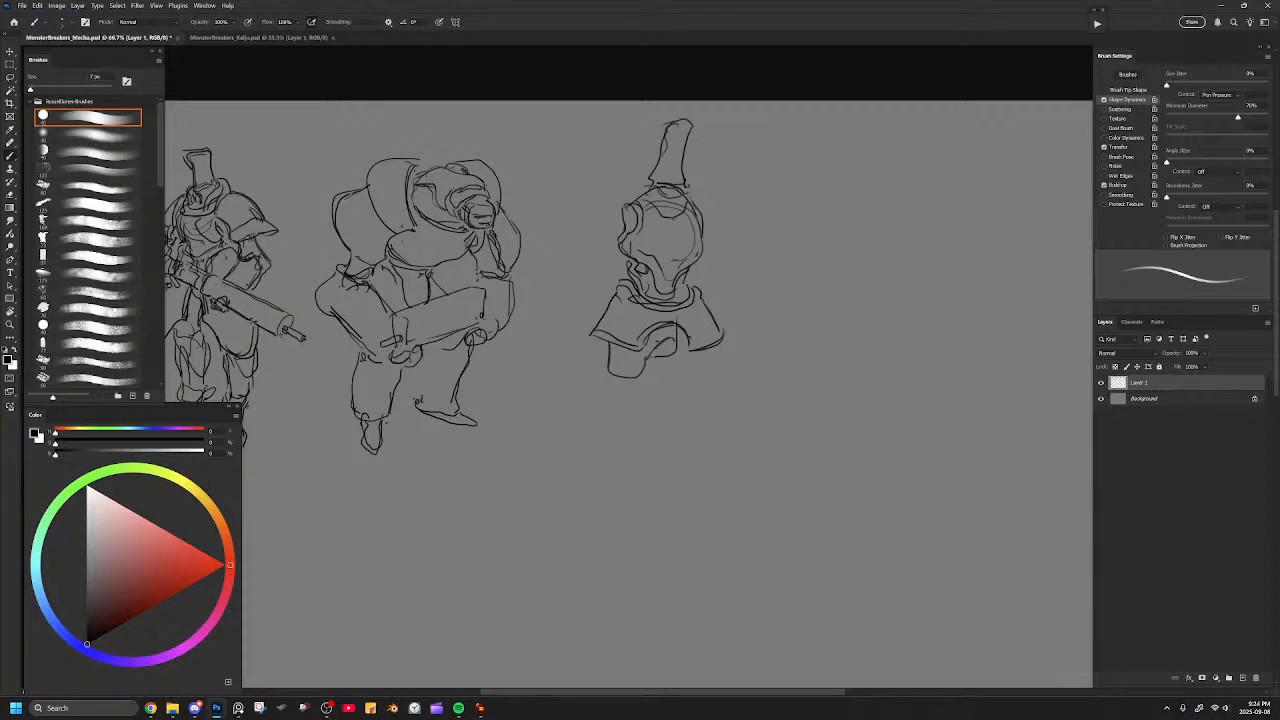
# Add rounded shoulder pads with raised inner rims to both sides of the third figure's chest.
pyautogui.moveTo(626, 196)
pyautogui.mouseDown()
pyautogui.moveTo(576, 250)
pyautogui.moveTo(622, 240)
pyautogui.mouseUp()
pyautogui.moveTo(702, 203)
pyautogui.mouseDown()
pyautogui.moveTo(729, 240)
pyautogui.moveTo(710, 255)
pyautogui.mouseUp()
pyautogui.moveTo(696, 198); pyautogui.dragTo(734, 244)
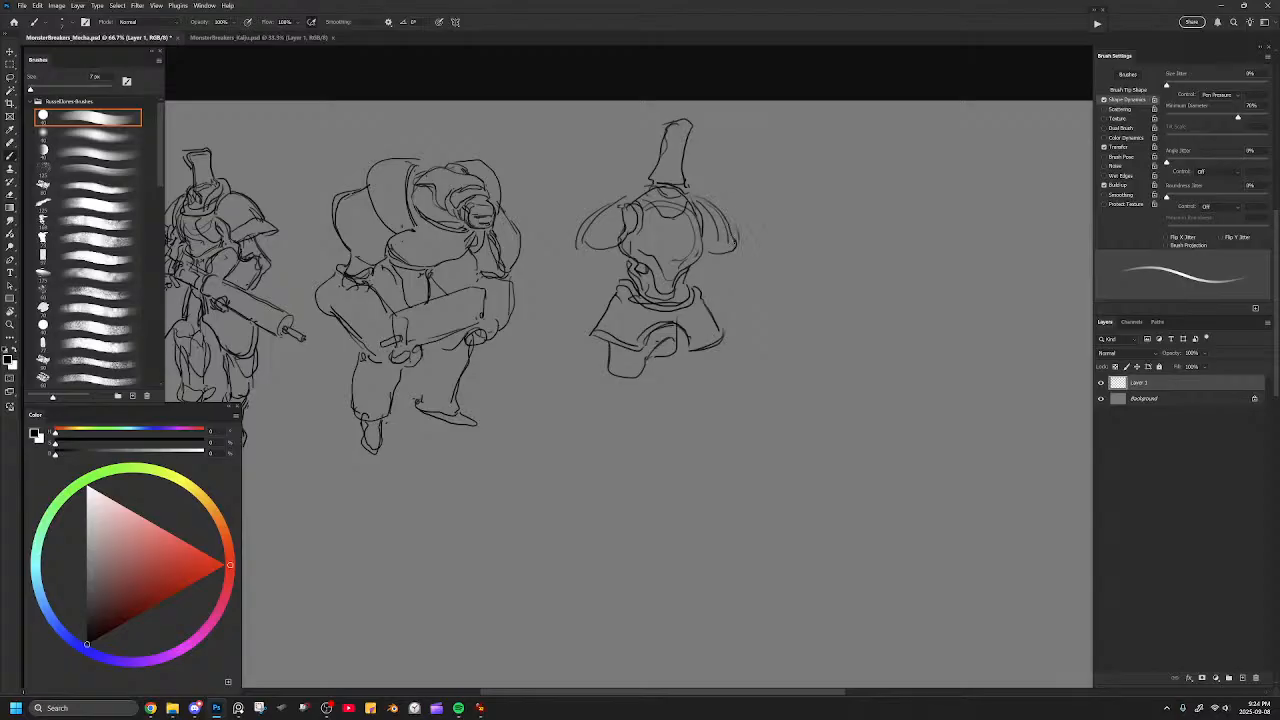
pyautogui.moveTo(619, 186)
pyautogui.mouseDown()
pyautogui.moveTo(609, 197)
pyautogui.moveTo(630, 219)
pyautogui.mouseUp()
pyautogui.moveTo(694, 183); pyautogui.dragTo(710, 218)
# Erase the leg stub beneath the skirt plates and sketch a small crotch piece and a long outer thigh line.
pyautogui.moveTo(600, 344)
pyautogui.mouseDown()
pyautogui.moveTo(588, 432)
pyautogui.moveTo(602, 456)
pyautogui.mouseUp()
pyautogui.hotkey('ctrl', 'z')
pyautogui.hotkey('ctrl', 'z')
pyautogui.press('e')
pyautogui.moveTo(629, 382); pyautogui.dragTo(629, 374)
pyautogui.press('b')
pyautogui.moveTo(672, 325)
pyautogui.mouseDown()
pyautogui.moveTo(669, 362)
pyautogui.moveTo(603, 362)
pyautogui.moveTo(595, 430)
pyautogui.moveTo(703, 403)
pyautogui.mouseUp()
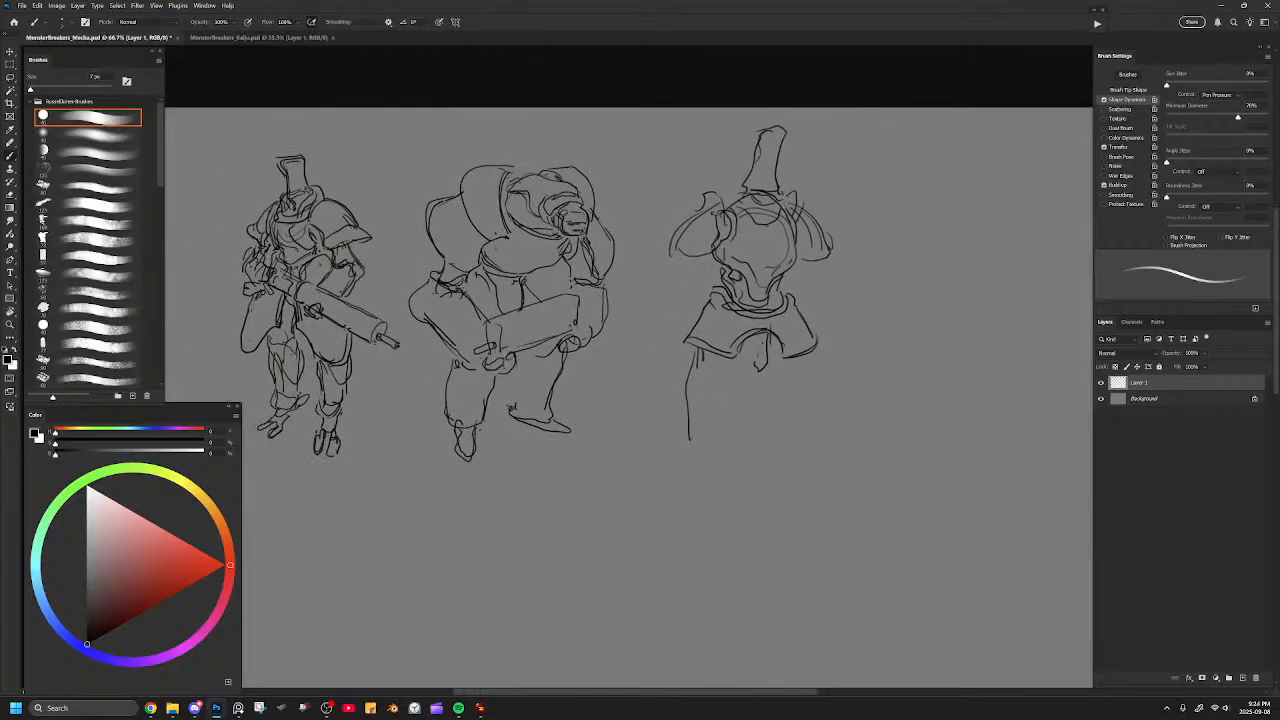
# Select the entire third figure and scale it down to leave room for long legs.
pyautogui.press('l')
pyautogui.moveTo(867, 211)
pyautogui.mouseDown()
pyautogui.moveTo(648, 281)
pyautogui.moveTo(876, 206)
pyautogui.mouseUp()
pyautogui.hotkey('ctrl', 't')
pyautogui.moveTo(896, 108); pyautogui.dragTo(798, 186)
pyautogui.press('Return')
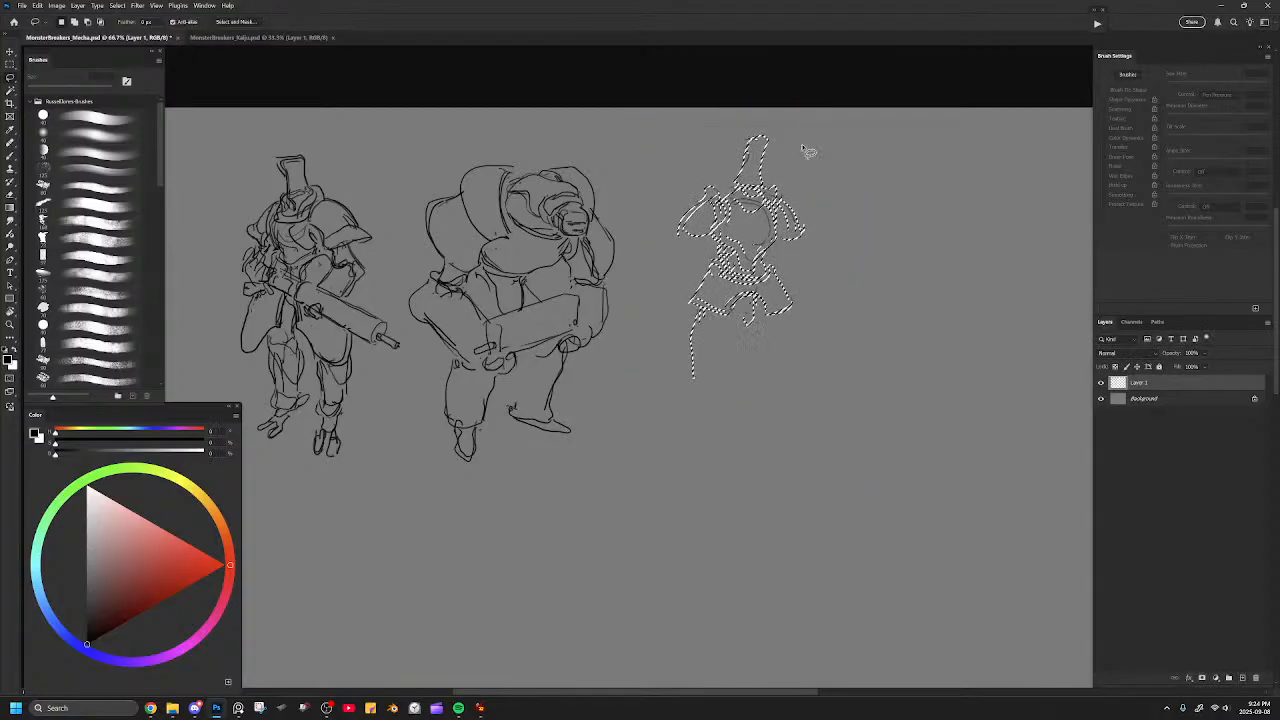
pyautogui.hotkey('ctrl', 'd')
# Redraw the third figure's tall hat-like head with darker flared contours and clean up its join with the collar.
pyautogui.press('b')
pyautogui.moveTo(764, 135)
pyautogui.mouseDown()
pyautogui.moveTo(760, 171)
pyautogui.moveTo(740, 150)
pyautogui.moveTo(733, 188)
pyautogui.moveTo(761, 189)
pyautogui.moveTo(738, 199)
pyautogui.mouseUp()
pyautogui.press('e')
pyautogui.press('b')
pyautogui.press('e')
pyautogui.press('b')
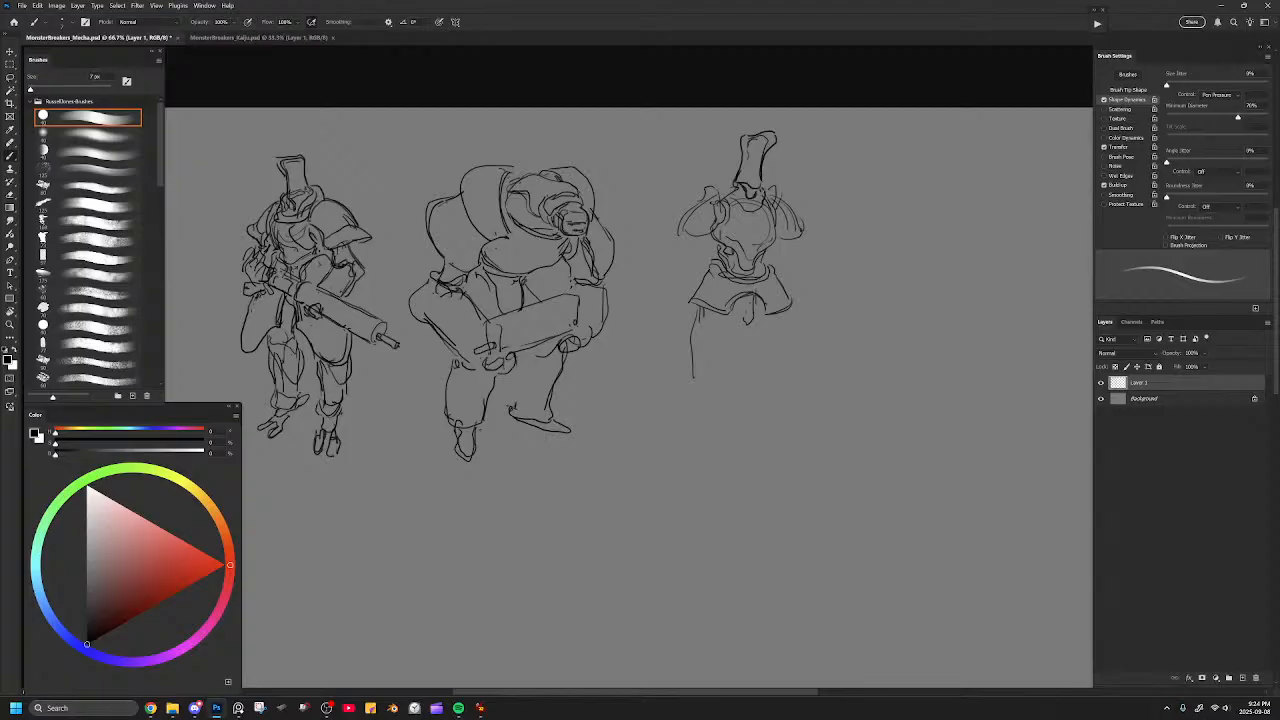
# Strengthen the contours of both shoulder pads and sketch the inner and outer lines of the near thigh.
pyautogui.moveTo(780, 198); pyautogui.dragTo(805, 230)
pyautogui.moveTo(696, 201)
pyautogui.mouseDown()
pyautogui.moveTo(724, 186)
pyautogui.moveTo(677, 232)
pyautogui.moveTo(708, 242)
pyautogui.moveTo(730, 210)
pyautogui.mouseUp()
pyautogui.moveTo(700, 310)
pyautogui.mouseDown()
pyautogui.moveTo(702, 366)
pyautogui.moveTo(718, 382)
pyautogui.mouseUp()
pyautogui.moveTo(730, 356); pyautogui.dragTo(740, 343)
pyautogui.moveTo(734, 334); pyautogui.dragTo(736, 359)
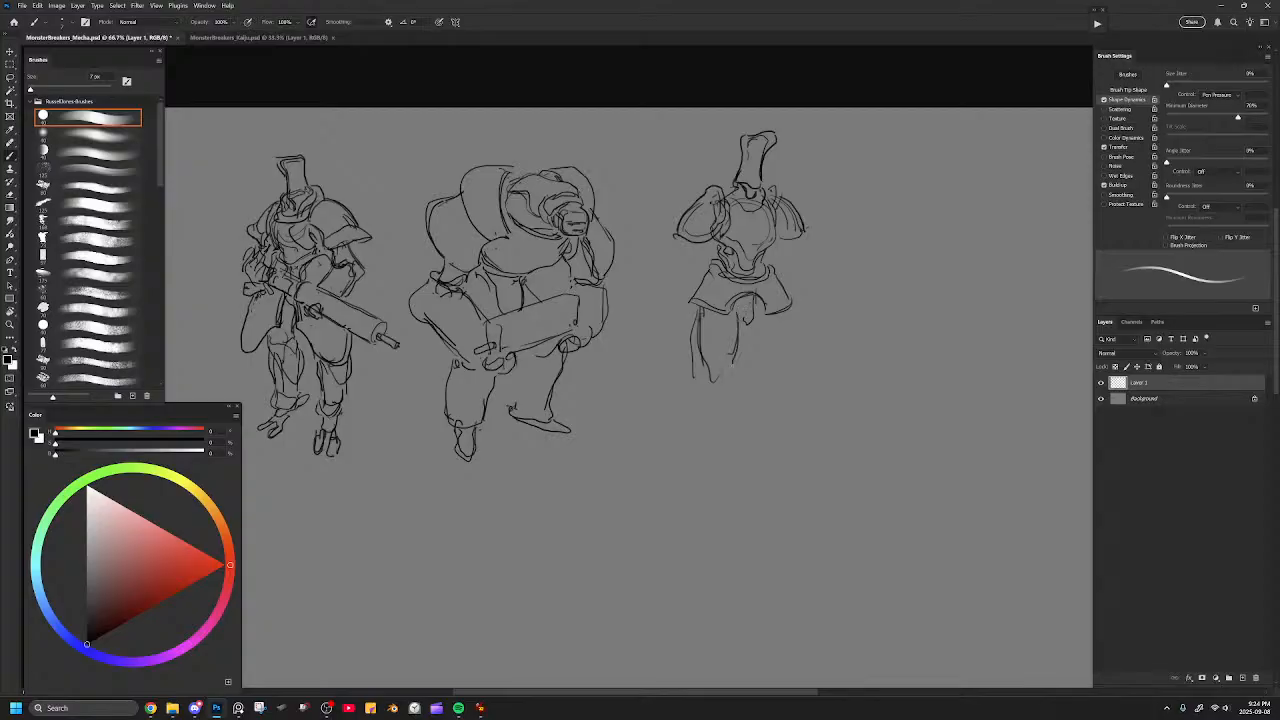
# Rework the near thigh's outer line and erase the flared skirt plates below the waist.
pyautogui.moveTo(697, 305); pyautogui.dragTo(690, 371)
pyautogui.press('e')
pyautogui.moveTo(695, 316); pyautogui.dragTo(706, 387)
pyautogui.press('b')
pyautogui.press('e')
pyautogui.moveTo(692, 306)
pyautogui.mouseDown()
pyautogui.moveTo(777, 313)
pyautogui.moveTo(778, 270)
pyautogui.mouseUp()
pyautogui.press(']')
pyautogui.press('b')
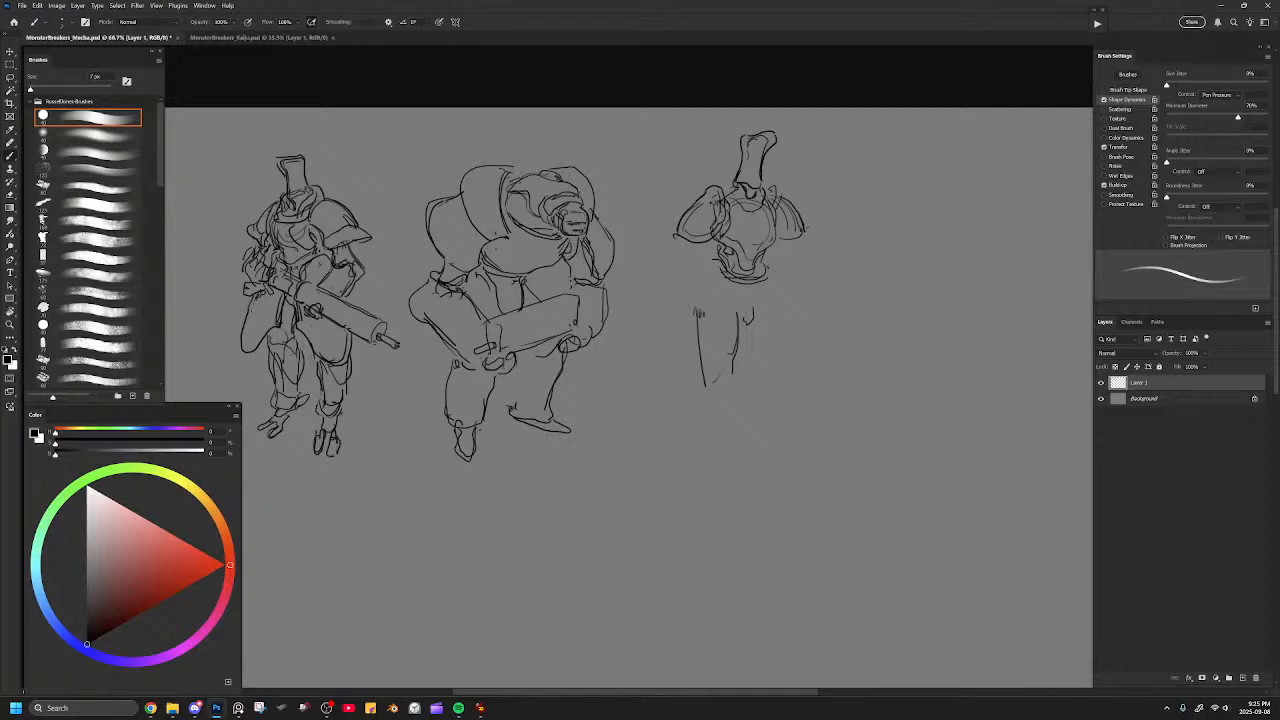
# Redraw smaller hip plates under the waistband and erase the near thigh's outer line.
pyautogui.moveTo(712, 261)
pyautogui.mouseDown()
pyautogui.moveTo(690, 296)
pyautogui.moveTo(730, 303)
pyautogui.moveTo(705, 300)
pyautogui.mouseUp()
pyautogui.moveTo(760, 258); pyautogui.dragTo(770, 264)
pyautogui.hotkey('ctrl', 'z')
pyautogui.hotkey('ctrl', 'z')
pyautogui.hotkey('ctrl', 'z')
pyautogui.hotkey('ctrl', 'z')
pyautogui.hotkey('ctrl', 'z')
pyautogui.hotkey('ctrl', 'z')
pyautogui.moveTo(708, 258)
pyautogui.mouseDown()
pyautogui.moveTo(740, 298)
pyautogui.moveTo(724, 298)
pyautogui.moveTo(776, 294)
pyautogui.moveTo(768, 283)
pyautogui.moveTo(776, 298)
pyautogui.mouseUp()
pyautogui.press('e')
pyautogui.moveTo(706, 382)
pyautogui.mouseDown()
pyautogui.moveTo(706, 309)
pyautogui.moveTo(721, 311)
pyautogui.moveTo(700, 384)
pyautogui.mouseUp()
pyautogui.press('b')
pyautogui.hotkey('ctrl', 'z')
pyautogui.hotkey('ctrl', 'z')
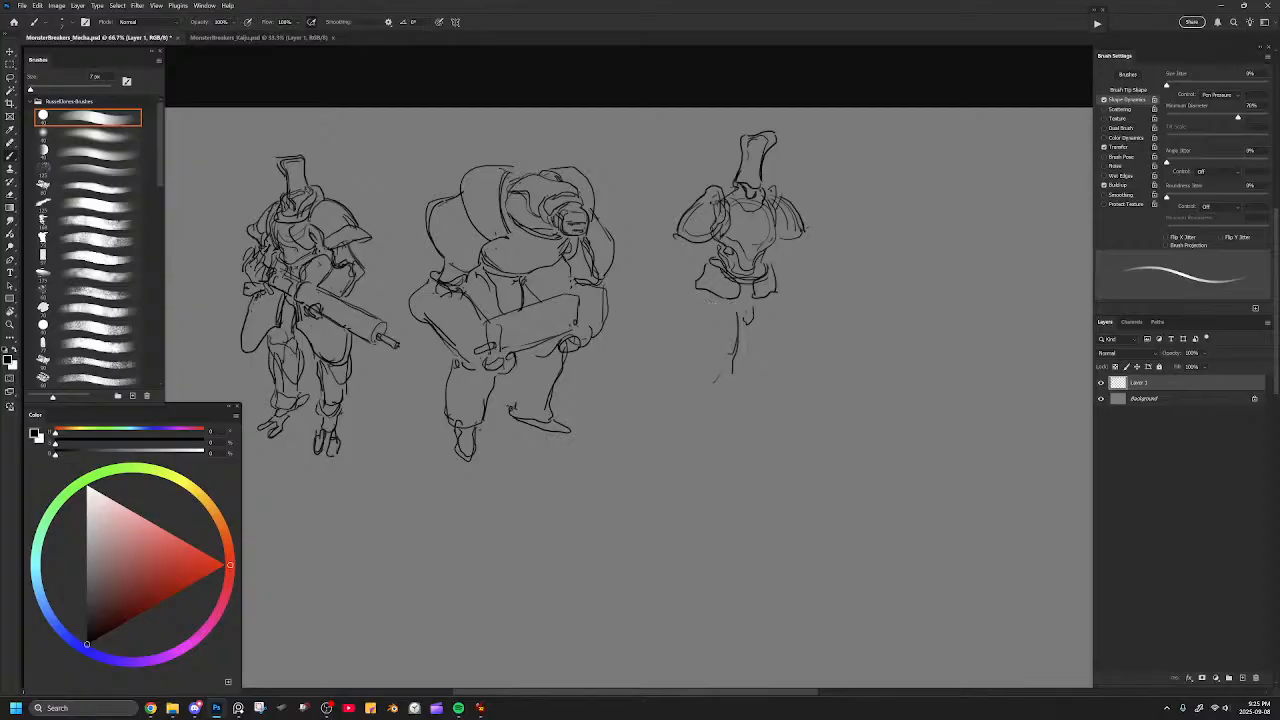
pyautogui.moveTo(716, 297)
pyautogui.mouseDown()
pyautogui.moveTo(689, 305)
pyautogui.moveTo(710, 338)
pyautogui.moveTo(727, 312)
pyautogui.moveTo(760, 330)
pyautogui.moveTo(786, 320)
pyautogui.moveTo(794, 338)
pyautogui.moveTo(766, 332)
pyautogui.moveTo(697, 382)
pyautogui.moveTo(676, 420)
pyautogui.moveTo(686, 517)
pyautogui.mouseUp()
pyautogui.hotkey('ctrl', 'z')
pyautogui.hotkey('ctrl', 'z')
pyautogui.hotkey('ctrl', 'z')
pyautogui.moveTo(735, 364)
pyautogui.mouseDown()
pyautogui.moveTo(739, 514)
pyautogui.moveTo(680, 414)
pyautogui.moveTo(693, 406)
pyautogui.mouseUp()
pyautogui.press('e')
pyautogui.press('b')
pyautogui.moveTo(699, 344); pyautogui.dragTo(709, 531)
pyautogui.moveTo(710, 378)
pyautogui.mouseDown()
pyautogui.moveTo(735, 396)
pyautogui.moveTo(730, 444)
pyautogui.mouseUp()
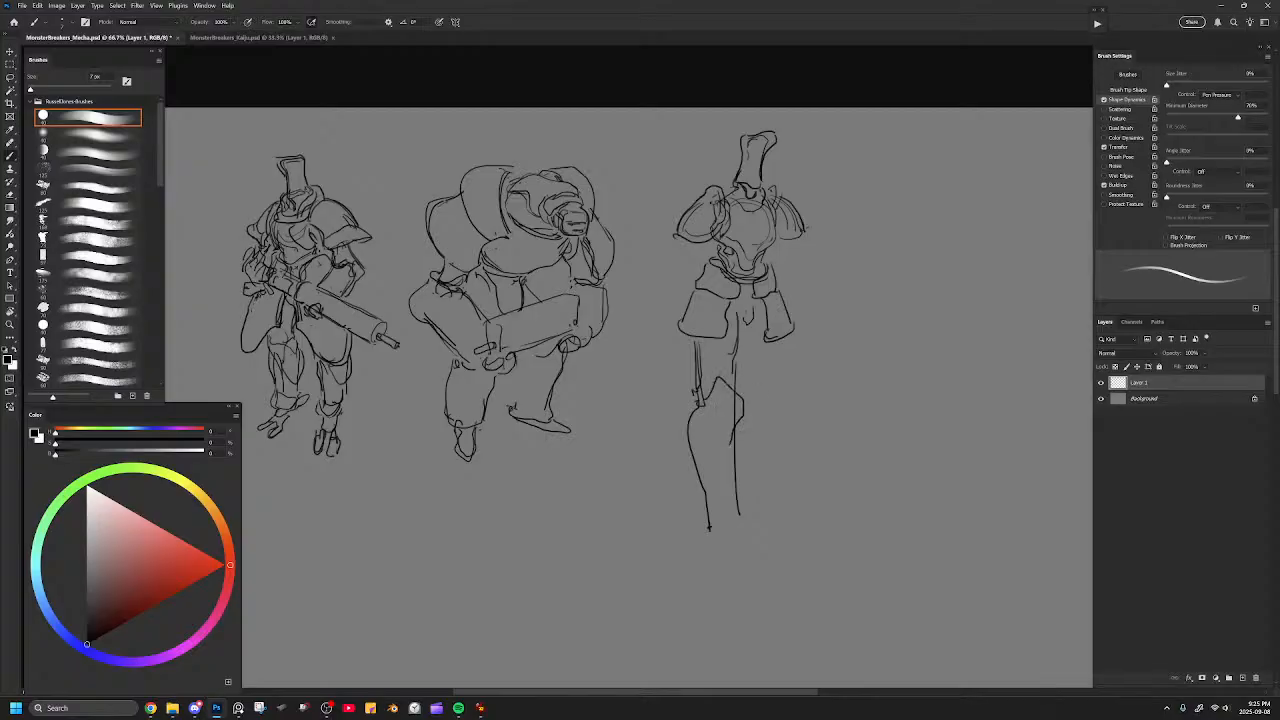
pyautogui.press('e')
pyautogui.moveTo(735, 300)
pyautogui.mouseDown()
pyautogui.moveTo(700, 360)
pyautogui.moveTo(697, 527)
pyautogui.mouseUp()
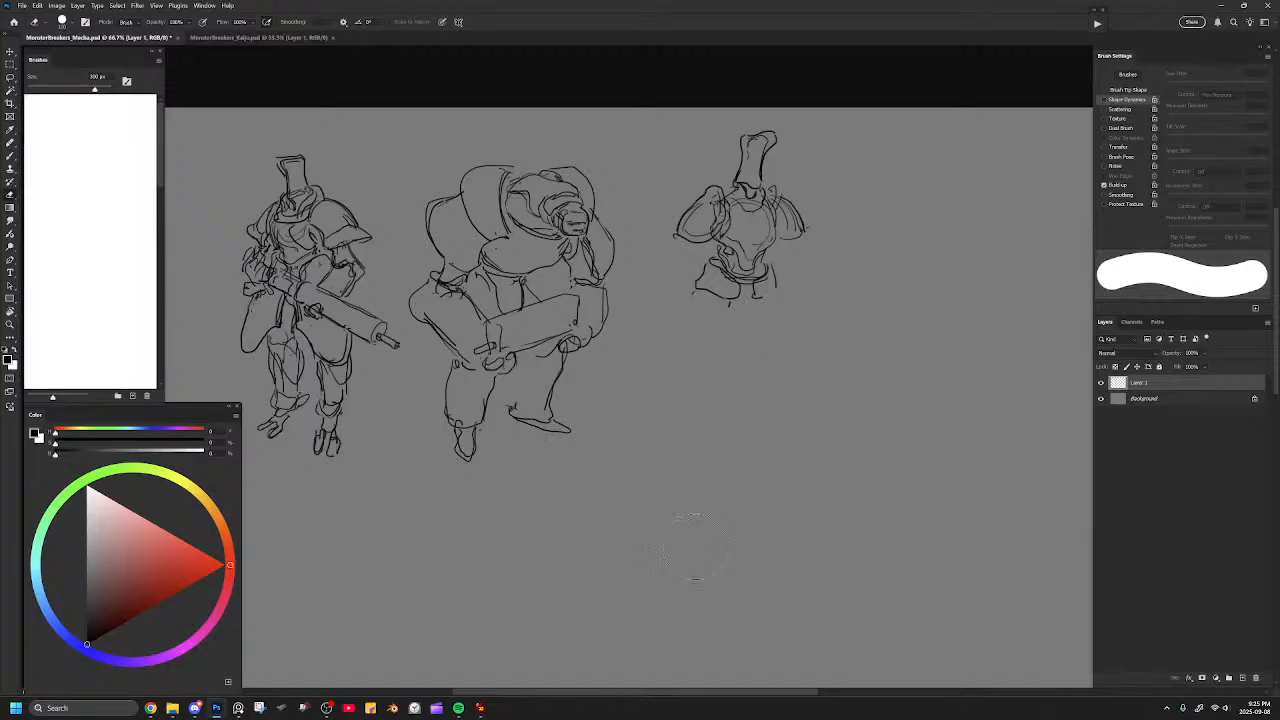
# Erase the remaining hip plates and draw a slim V-shaped pelvis with oval hip joints on both sides.
pyautogui.moveTo(782, 318)
pyautogui.mouseDown()
pyautogui.moveTo(697, 303)
pyautogui.moveTo(742, 313)
pyautogui.moveTo(782, 290)
pyautogui.moveTo(740, 302)
pyautogui.mouseUp()
pyautogui.press('b')
pyautogui.moveTo(740, 302)
pyautogui.mouseDown()
pyautogui.moveTo(757, 277)
pyautogui.moveTo(740, 302)
pyautogui.moveTo(714, 302)
pyautogui.mouseUp()
pyautogui.moveTo(714, 279); pyautogui.dragTo(728, 314)
pyautogui.moveTo(773, 278); pyautogui.dragTo(756, 299)
pyautogui.moveTo(774, 280)
pyautogui.mouseDown()
pyautogui.moveTo(757, 314)
pyautogui.moveTo(708, 310)
pyautogui.moveTo(700, 352)
pyautogui.mouseUp()
# Try out a long outer leg contour for the slender third figure, running from the hip down to the foot.
pyautogui.moveTo(692, 296); pyautogui.dragTo(709, 398)
pyautogui.hotkey('ctrl', 'z')
pyautogui.hotkey('ctrl', 'z')
pyautogui.moveTo(690, 300); pyautogui.dragTo(740, 526)
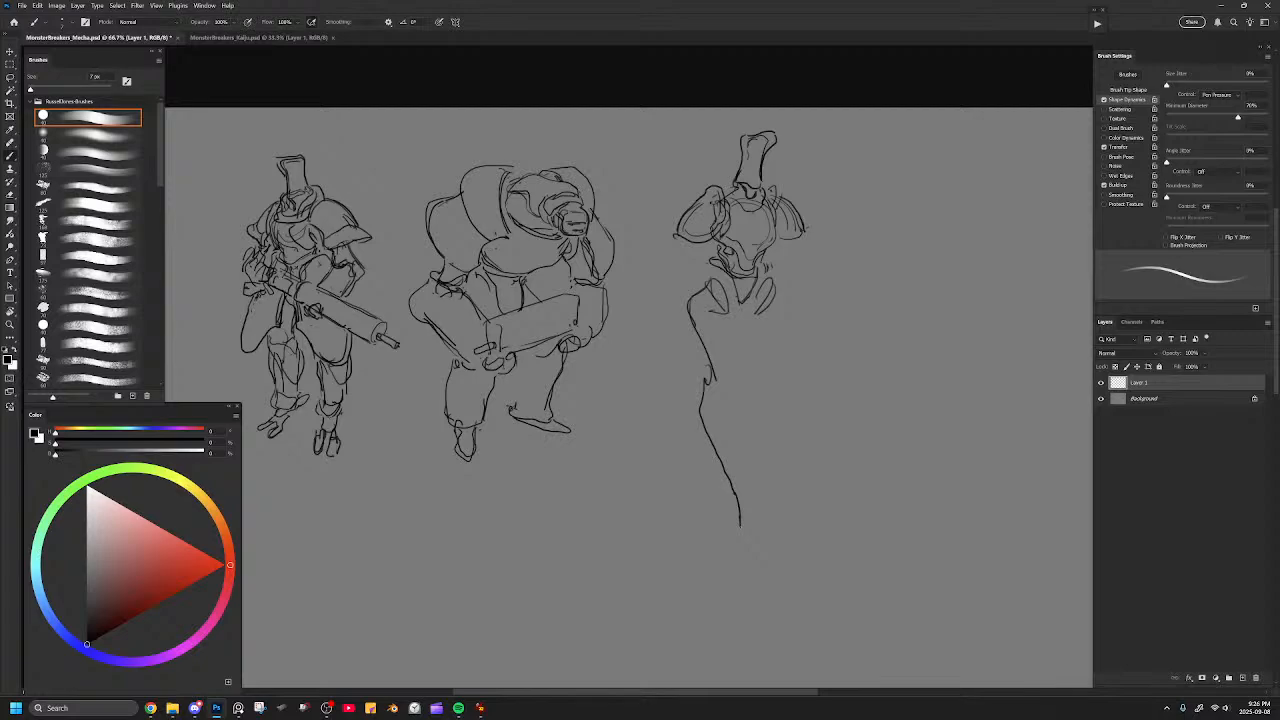
pyautogui.moveTo(778, 296); pyautogui.dragTo(775, 428)
pyautogui.press('e')
pyautogui.moveTo(704, 350); pyautogui.dragTo(702, 408)
# Sketch the near thigh's outer and inner lines and erase the old lower-leg contour.
pyautogui.press('b')
pyautogui.moveTo(688, 323); pyautogui.dragTo(714, 437)
pyautogui.moveTo(729, 308); pyautogui.dragTo(734, 402)
pyautogui.moveTo(733, 332); pyautogui.dragTo(741, 430)
pyautogui.press('e')
pyautogui.moveTo(735, 519); pyautogui.dragTo(718, 472)
# Rough in long contours for both legs and erase the outer lines that do not fit.
pyautogui.press('b')
pyautogui.moveTo(706, 398); pyautogui.dragTo(723, 556)
pyautogui.moveTo(739, 432); pyautogui.dragTo(750, 528)
pyautogui.moveTo(738, 324); pyautogui.dragTo(745, 399)
pyautogui.moveTo(779, 324)
pyautogui.mouseDown()
pyautogui.moveTo(774, 433)
pyautogui.moveTo(789, 528)
pyautogui.mouseUp()
pyautogui.press('e')
pyautogui.moveTo(793, 335); pyautogui.dragTo(788, 535)
pyautogui.moveTo(735, 383)
pyautogui.mouseDown()
pyautogui.moveTo(737, 583)
pyautogui.moveTo(716, 358)
pyautogui.mouseUp()
# Draw rounded hip caps and boxy thigh armor outlines on both legs, ending at the knees.
pyautogui.press('b')
pyautogui.moveTo(692, 290)
pyautogui.mouseDown()
pyautogui.moveTo(694, 332)
pyautogui.moveTo(797, 326)
pyautogui.moveTo(760, 327)
pyautogui.moveTo(693, 390)
pyautogui.moveTo(727, 378)
pyautogui.moveTo(734, 344)
pyautogui.moveTo(734, 380)
pyautogui.mouseUp()
pyautogui.moveTo(686, 332)
pyautogui.mouseDown()
pyautogui.moveTo(689, 368)
pyautogui.moveTo(726, 388)
pyautogui.mouseUp()
pyautogui.moveTo(797, 300); pyautogui.dragTo(787, 372)
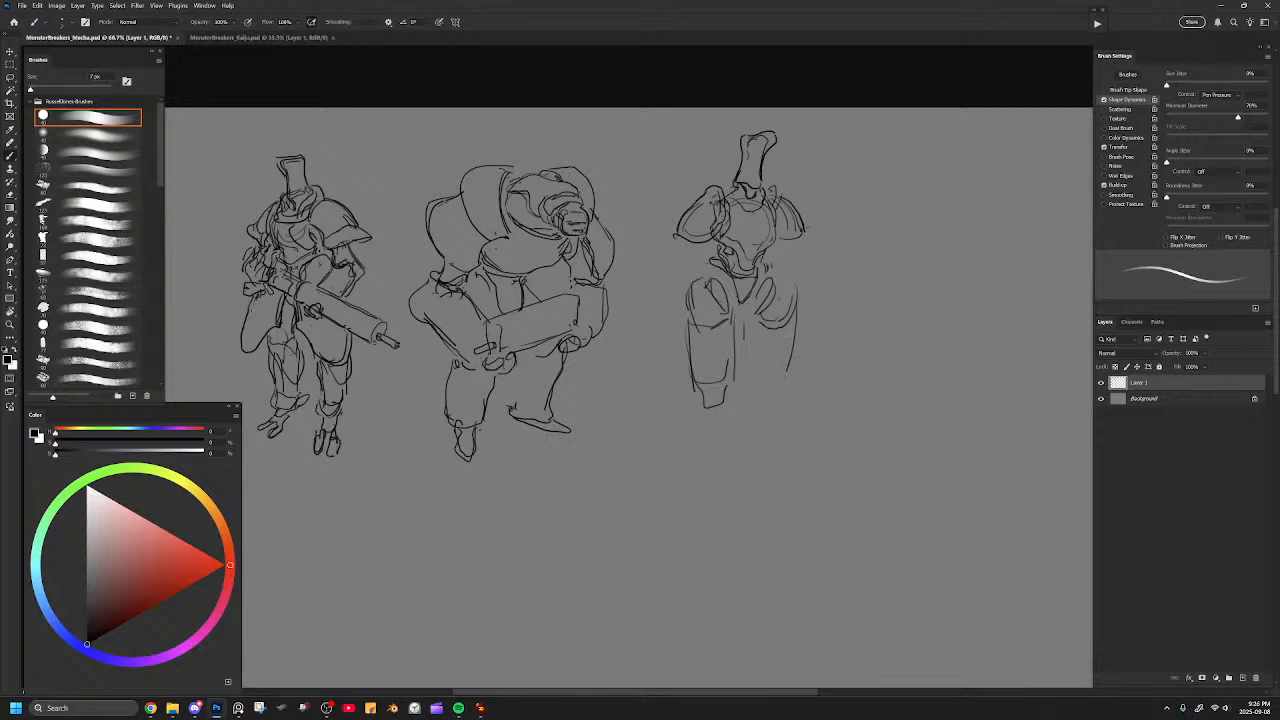
pyautogui.moveTo(803, 304); pyautogui.dragTo(777, 394)
# Outline the near leg's long shin armor from the knee to a rounded point above the ankle.
pyautogui.moveTo(753, 338)
pyautogui.mouseDown()
pyautogui.moveTo(753, 388)
pyautogui.moveTo(766, 394)
pyautogui.moveTo(697, 422)
pyautogui.moveTo(690, 442)
pyautogui.moveTo(706, 470)
pyautogui.mouseUp()
pyautogui.moveTo(688, 410); pyautogui.dragTo(712, 506)
pyautogui.moveTo(732, 400)
pyautogui.mouseDown()
pyautogui.moveTo(748, 490)
pyautogui.moveTo(707, 512)
pyautogui.moveTo(742, 506)
pyautogui.mouseUp()
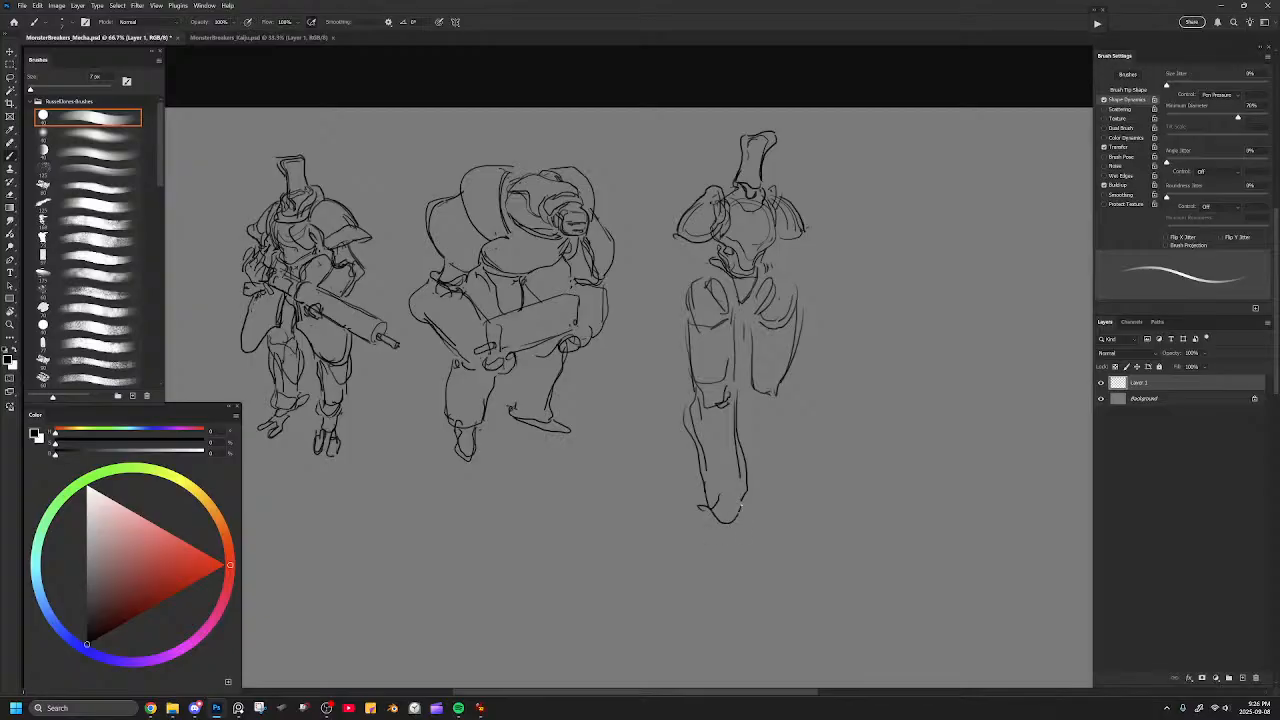
# Outline the far leg's shin and knee and reinforce the oval hip joint above it.
pyautogui.moveTo(789, 378); pyautogui.dragTo(780, 498)
pyautogui.moveTo(748, 390); pyautogui.dragTo(746, 448)
pyautogui.moveTo(777, 395); pyautogui.dragTo(771, 405)
pyautogui.moveTo(777, 273)
pyautogui.mouseDown()
pyautogui.moveTo(794, 288)
pyautogui.moveTo(788, 330)
pyautogui.mouseUp()
# Draw small split-toed feet under both shins and close the top of the V-shaped pelvis.
pyautogui.moveTo(754, 503)
pyautogui.mouseDown()
pyautogui.moveTo(772, 495)
pyautogui.moveTo(714, 542)
pyautogui.mouseUp()
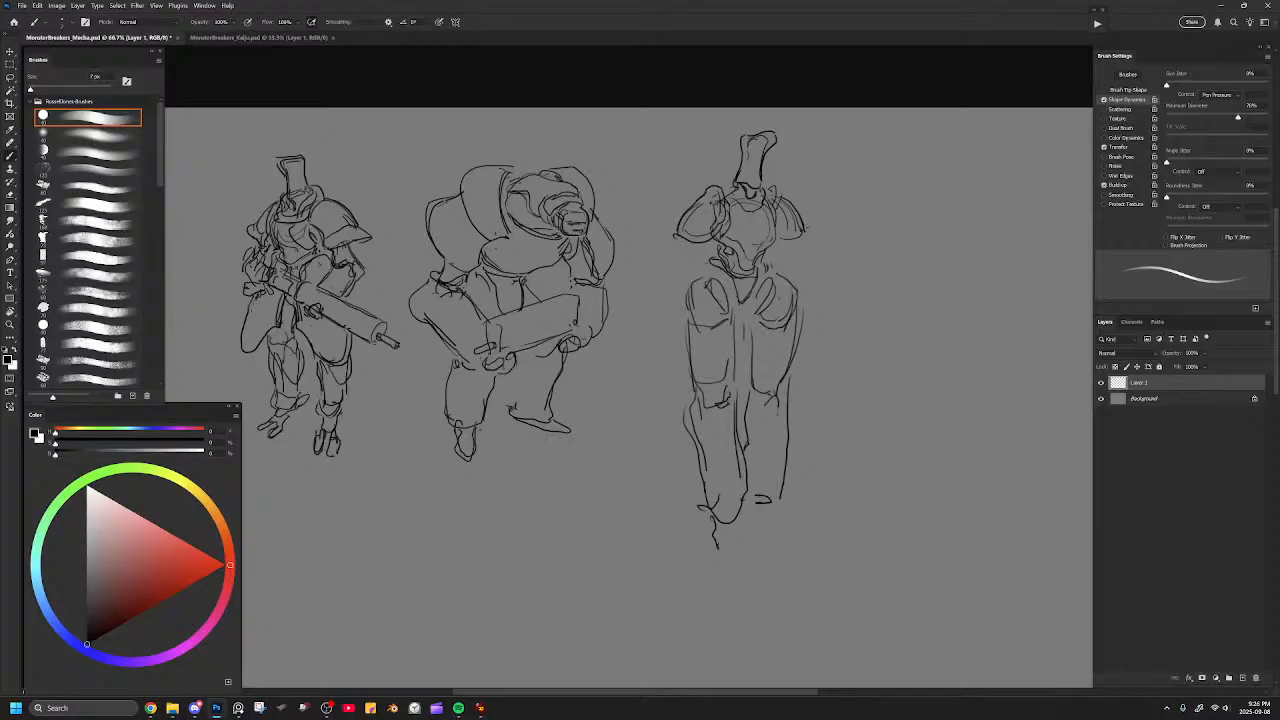
pyautogui.moveTo(718, 538)
pyautogui.mouseDown()
pyautogui.moveTo(740, 531)
pyautogui.moveTo(720, 574)
pyautogui.moveTo(745, 550)
pyautogui.mouseUp()
pyautogui.hotkey('ctrl', 'z')
pyautogui.moveTo(718, 544)
pyautogui.mouseDown()
pyautogui.moveTo(715, 558)
pyautogui.moveTo(752, 566)
pyautogui.moveTo(727, 549)
pyautogui.mouseUp()
pyautogui.hotkey('ctrl', 'z')
pyautogui.moveTo(750, 506)
pyautogui.mouseDown()
pyautogui.moveTo(758, 522)
pyautogui.moveTo(788, 516)
pyautogui.moveTo(772, 546)
pyautogui.moveTo(797, 530)
pyautogui.moveTo(767, 509)
pyautogui.moveTo(787, 492)
pyautogui.mouseUp()
pyautogui.moveTo(721, 273)
pyautogui.mouseDown()
pyautogui.moveTo(743, 315)
pyautogui.moveTo(761, 273)
pyautogui.mouseUp()
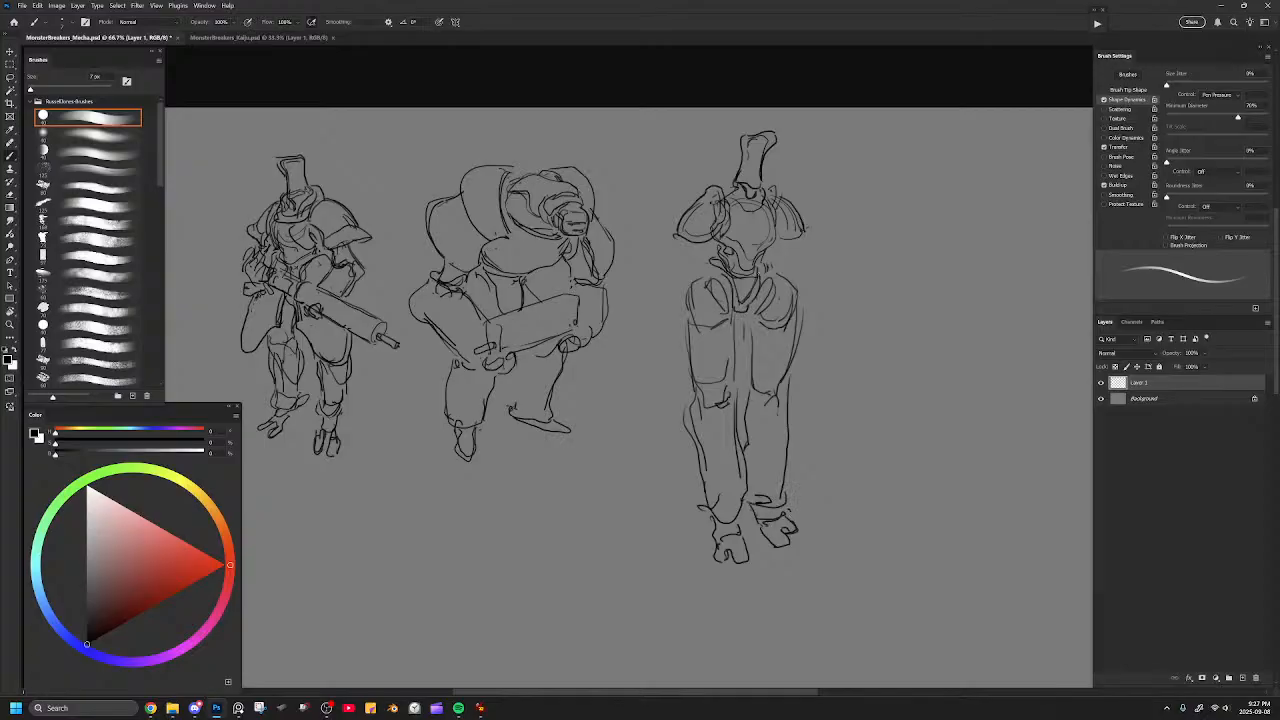
# Flip the canvas horizontally and bring the slender figure back into view.
pyautogui.hotkey('ctrl', 'shift', 'h')
pyautogui.moveTo(557, 326); pyautogui.dragTo(643, 280)
pyautogui.moveTo(744, 283); pyautogui.dragTo(317, 300)
pyautogui.moveTo(561, 279); pyautogui.dragTo(428, 312)
# Lasso the near shin with its foot, then rotate and shift it slightly to adjust the leg's angle.
pyautogui.press('l')
pyautogui.moveTo(665, 482)
pyautogui.mouseDown()
pyautogui.moveTo(663, 392)
pyautogui.moveTo(615, 405)
pyautogui.moveTo(562, 448)
pyautogui.moveTo(562, 602)
pyautogui.moveTo(668, 425)
pyautogui.mouseUp()
pyautogui.hotkey('ctrl', 't')
pyautogui.moveTo(707, 383); pyautogui.dragTo(706, 361)
pyautogui.moveTo(648, 430); pyautogui.dragTo(657, 423)
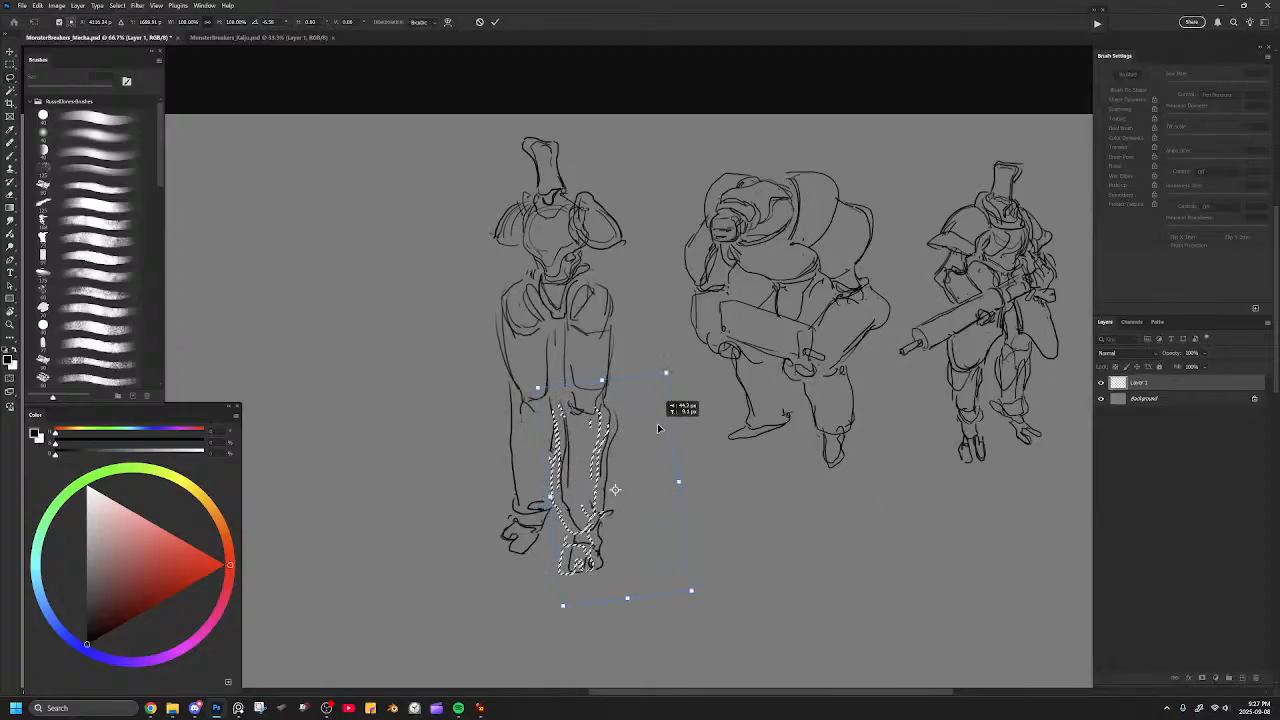
pyautogui.press('Return')
pyautogui.hotkey('ctrl', 'd')
# Lasso the far leg from hip to foot and adjust its placement with a free transform.
pyautogui.moveTo(549, 458)
pyautogui.mouseDown()
pyautogui.moveTo(562, 395)
pyautogui.moveTo(522, 285)
pyautogui.moveTo(488, 580)
pyautogui.moveTo(563, 508)
pyautogui.mouseUp()
pyautogui.moveTo(565, 457); pyautogui.dragTo(563, 452)
pyautogui.hotkey('ctrl', 't')
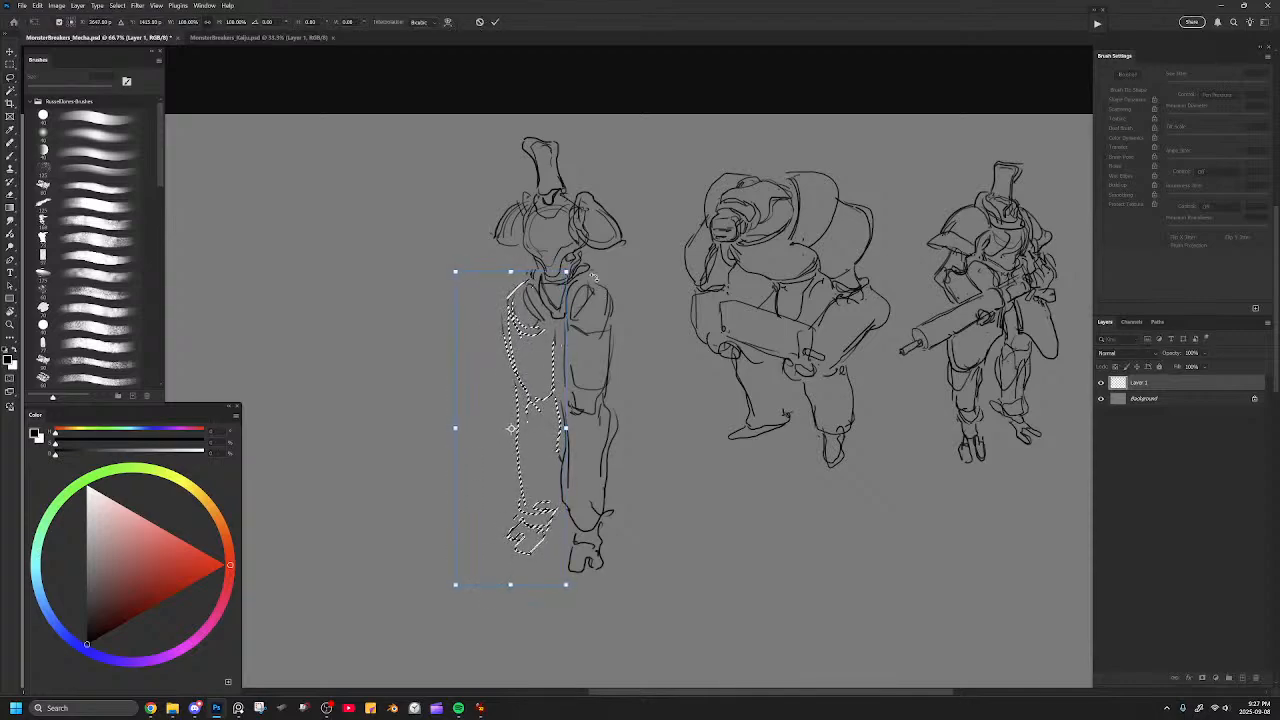
pyautogui.press('Return')
pyautogui.hotkey('ctrl', 'd')
pyautogui.moveTo(674, 360); pyautogui.dragTo(635, 333)
pyautogui.hotkey('ctrl', '-')
pyautogui.hotkey('ctrl', '+')
# Erase the slender figure's chest outline between the shoulder pads.
pyautogui.press('b')
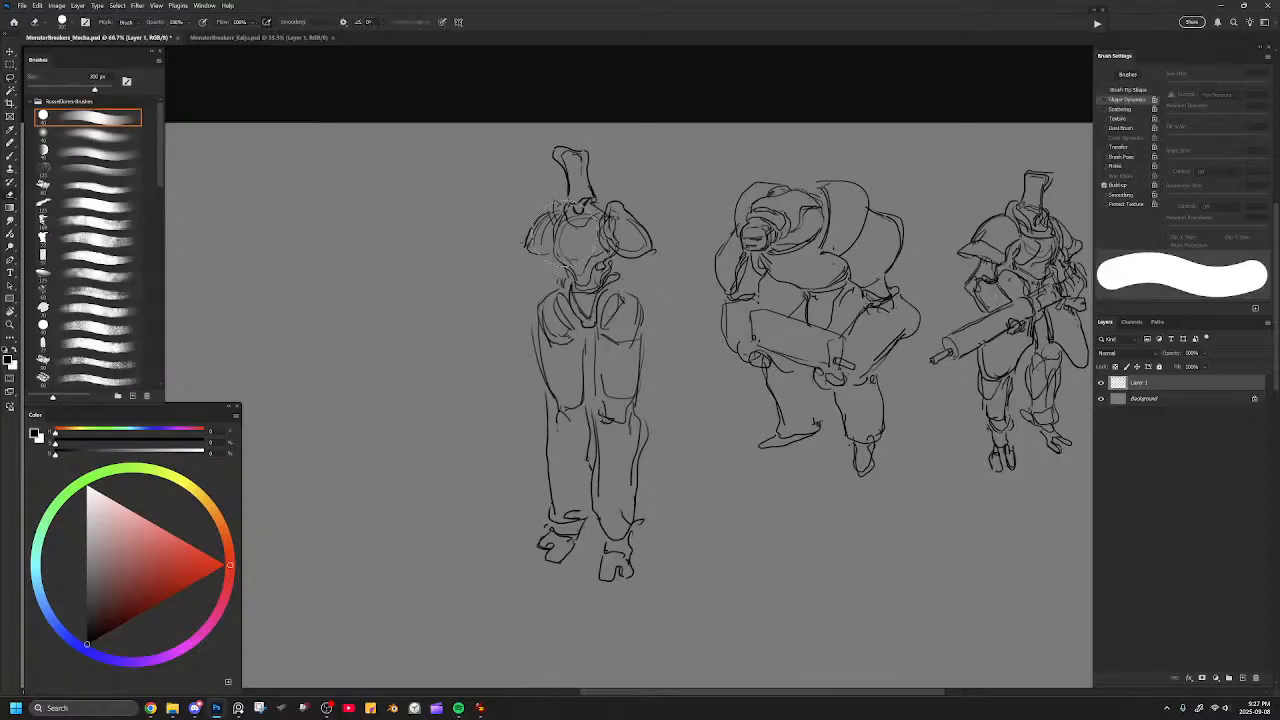
pyautogui.press('b')
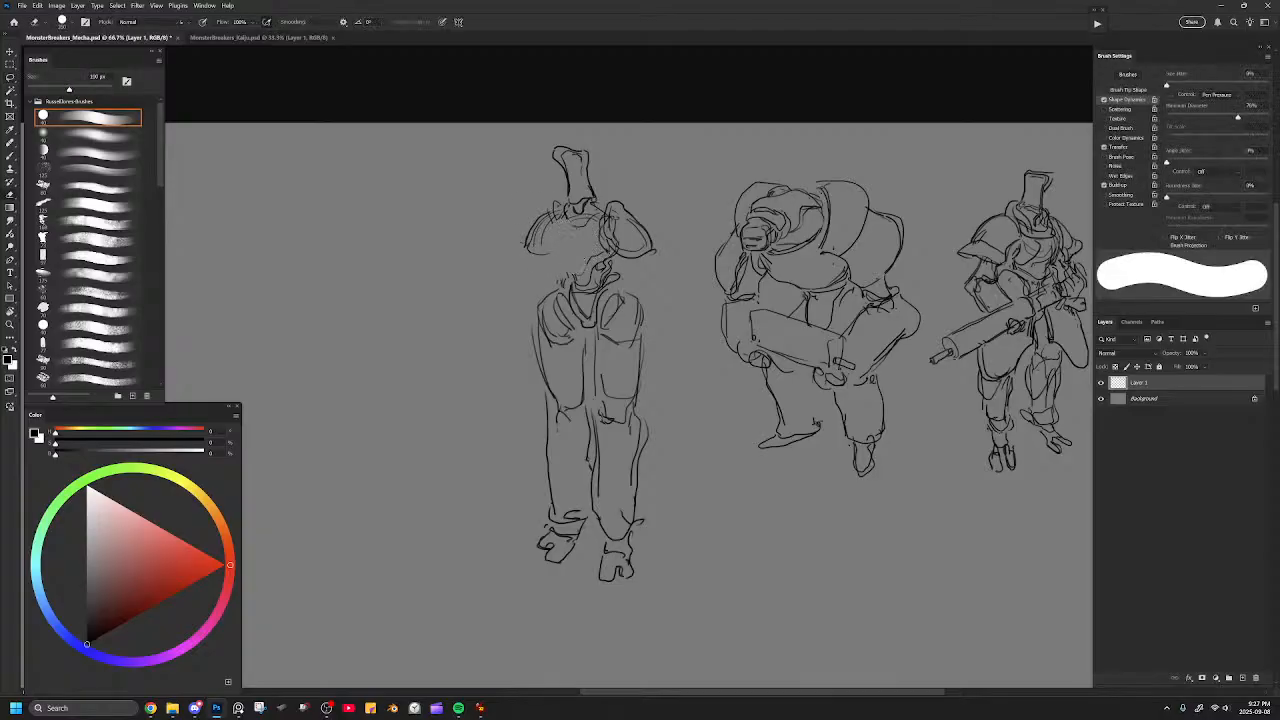
pyautogui.hotkey('ctrl', 'z')
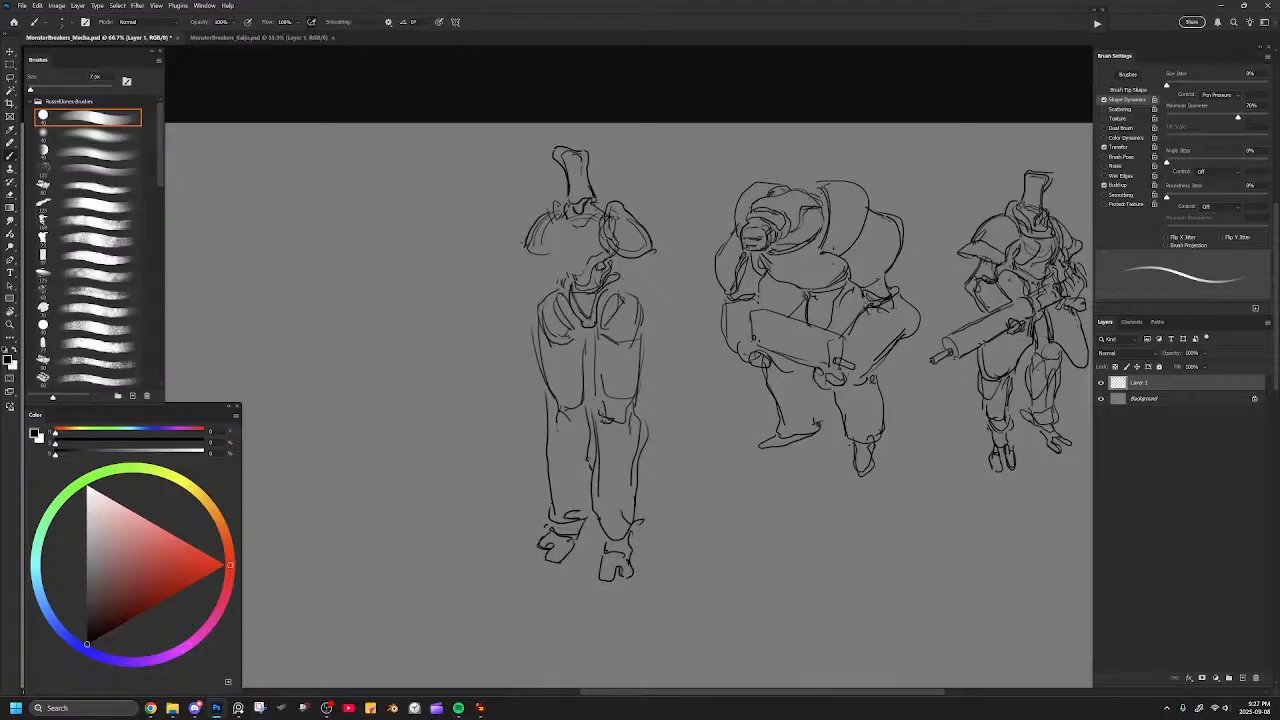
# Draw a wide, flared outer contour for the left thigh plate and erase the old hip lines underneath.
pyautogui.moveTo(642, 281)
pyautogui.mouseDown()
pyautogui.moveTo(612, 306)
pyautogui.moveTo(619, 383)
pyautogui.moveTo(680, 376)
pyautogui.moveTo(648, 285)
pyautogui.moveTo(643, 363)
pyautogui.mouseUp()
pyautogui.press('e')
pyautogui.press(']')
pyautogui.press('b')
pyautogui.moveTo(566, 280)
pyautogui.mouseDown()
pyautogui.moveTo(562, 303)
pyautogui.moveTo(541, 297)
pyautogui.moveTo(559, 307)
pyautogui.moveTo(555, 366)
pyautogui.moveTo(512, 363)
pyautogui.moveTo(529, 295)
pyautogui.mouseUp()
pyautogui.hotkey('ctrl', 'z')
pyautogui.moveTo(508, 350)
pyautogui.mouseDown()
pyautogui.moveTo(537, 281)
pyautogui.moveTo(506, 348)
pyautogui.mouseUp()
pyautogui.press('e')
pyautogui.moveTo(541, 304); pyautogui.dragTo(535, 352)
pyautogui.moveTo(552, 283)
pyautogui.mouseDown()
pyautogui.moveTo(533, 291)
pyautogui.moveTo(513, 335)
pyautogui.moveTo(515, 372)
pyautogui.moveTo(547, 384)
pyautogui.mouseUp()
# Redraw the inner edges of both thigh plates, erasing the earlier lines.
pyautogui.press('e')
pyautogui.press('b')
pyautogui.press('e')
pyautogui.moveTo(613, 316); pyautogui.dragTo(614, 360)
pyautogui.press('b')
pyautogui.moveTo(613, 308); pyautogui.dragTo(610, 380)
pyautogui.hotkey('ctrl', 'z')
pyautogui.hotkey('ctrl', 'z')
pyautogui.moveTo(606, 305)
pyautogui.mouseDown()
pyautogui.moveTo(601, 379)
pyautogui.moveTo(623, 386)
pyautogui.mouseUp()
pyautogui.press('e')
pyautogui.moveTo(560, 318); pyautogui.dragTo(553, 376)
pyautogui.press('b')
pyautogui.moveTo(561, 308); pyautogui.dragTo(559, 376)
pyautogui.press('e')
# Replace the right thigh plate's outer edge with a long flared line and close the plate at the hip.
pyautogui.moveTo(650, 284); pyautogui.dragTo(680, 364)
pyautogui.press('b')
pyautogui.moveTo(648, 287); pyautogui.dragTo(675, 364)
pyautogui.hotkey('ctrl', 'z')
pyautogui.moveTo(647, 284); pyautogui.dragTo(678, 368)
pyautogui.moveTo(653, 285)
pyautogui.mouseDown()
pyautogui.moveTo(647, 307)
pyautogui.moveTo(637, 287)
pyautogui.moveTo(607, 302)
pyautogui.moveTo(619, 295)
pyautogui.mouseUp()
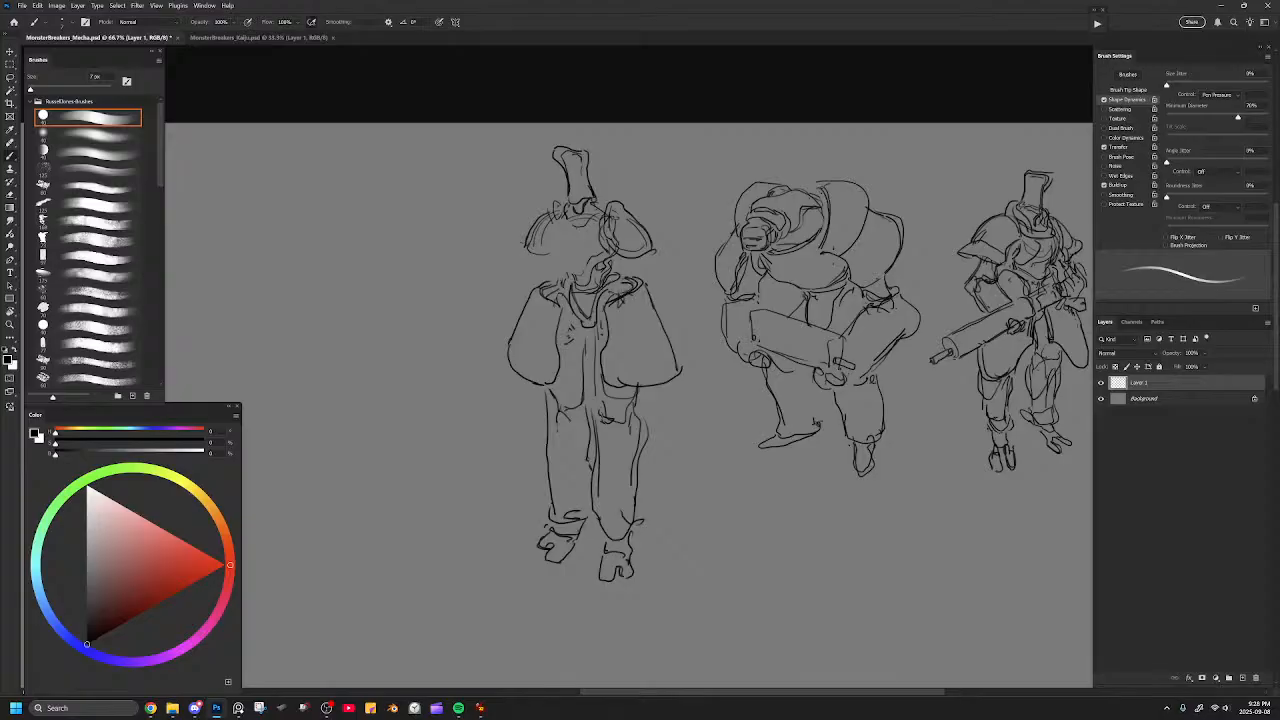
# Clean up the stray inner hip lines and rework the lower edge of the right thigh plate.
pyautogui.press('e')
pyautogui.moveTo(560, 328); pyautogui.dragTo(554, 350)
pyautogui.press('b')
pyautogui.press('e')
pyautogui.moveTo(672, 378); pyautogui.dragTo(614, 388)
pyautogui.press('b')
# Sketch rounded knee contours below both thigh plates, erasing the overlapping leg lines.
pyautogui.moveTo(537, 384); pyautogui.dragTo(544, 438)
pyautogui.press('e')
pyautogui.moveTo(606, 405)
pyautogui.mouseDown()
pyautogui.moveTo(628, 424)
pyautogui.moveTo(593, 408)
pyautogui.moveTo(599, 433)
pyautogui.moveTo(637, 420)
pyautogui.moveTo(642, 390)
pyautogui.mouseUp()
pyautogui.press('b')
pyautogui.press('e')
pyautogui.press('b')
pyautogui.moveTo(560, 386); pyautogui.dragTo(556, 433)
pyautogui.hotkey('ctrl', 'z')
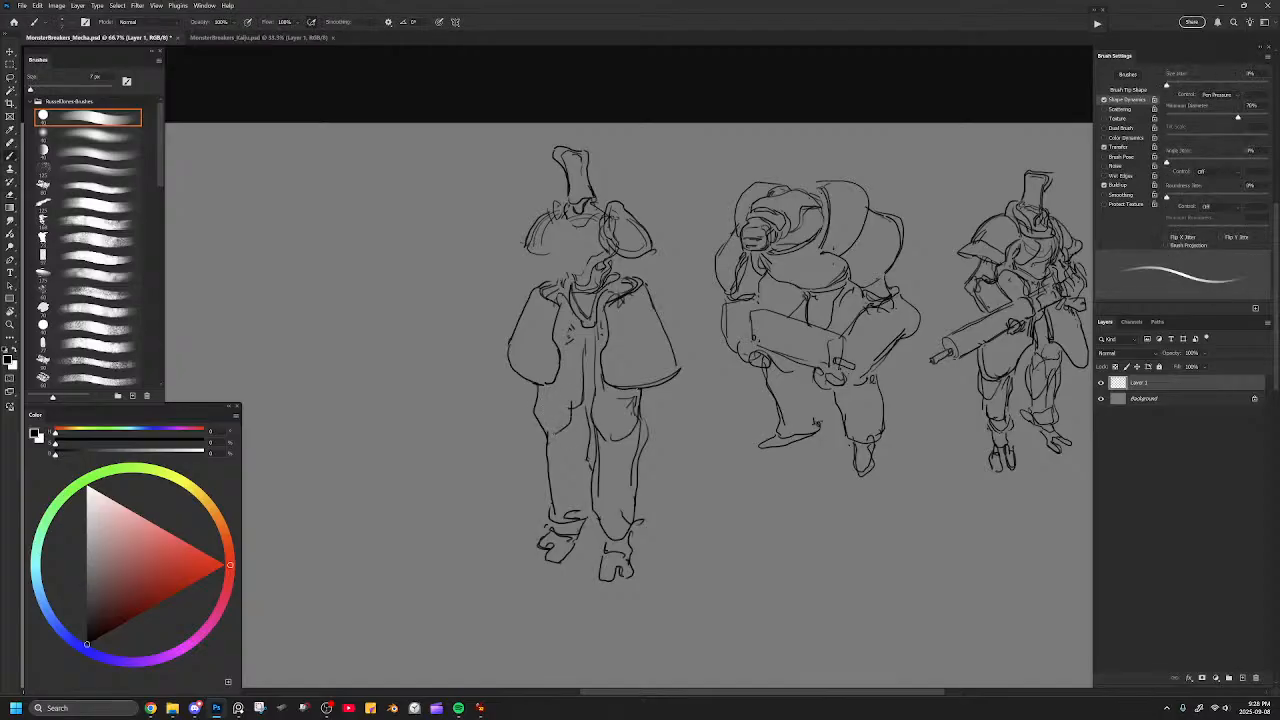
# Add detail lines to the pelvis and the ankle of the slender figure.
pyautogui.moveTo(566, 308)
pyautogui.mouseDown()
pyautogui.moveTo(572, 336)
pyautogui.moveTo(590, 334)
pyautogui.mouseUp()
pyautogui.moveTo(604, 320); pyautogui.dragTo(596, 336)
pyautogui.click(638, 309)
pyautogui.moveTo(603, 546)
pyautogui.mouseDown()
pyautogui.moveTo(631, 540)
pyautogui.moveTo(596, 572)
pyautogui.moveTo(576, 536)
pyautogui.moveTo(615, 526)
pyautogui.mouseUp()
pyautogui.moveTo(694, 309)
pyautogui.mouseDown()
pyautogui.moveTo(708, 400)
pyautogui.moveTo(714, 297)
pyautogui.mouseUp()
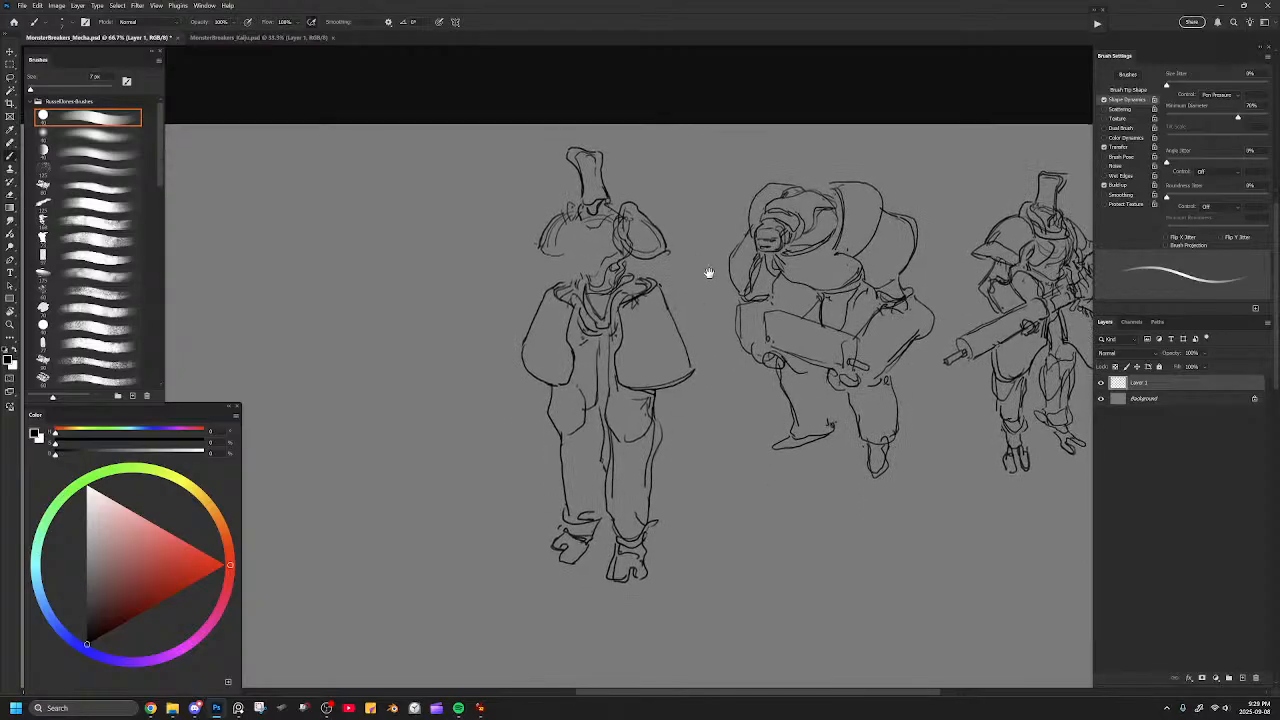
# Lasso the slender figure's whole lower body and scale it down slightly.
pyautogui.press('l')
pyautogui.moveTo(706, 368)
pyautogui.mouseDown()
pyautogui.moveTo(676, 281)
pyautogui.moveTo(597, 290)
pyautogui.moveTo(624, 299)
pyautogui.mouseUp()
pyautogui.moveTo(698, 277)
pyautogui.mouseDown()
pyautogui.moveTo(660, 265)
pyautogui.moveTo(590, 330)
pyautogui.moveTo(522, 300)
pyautogui.moveTo(700, 395)
pyautogui.moveTo(702, 255)
pyautogui.mouseUp()
pyautogui.hotkey('ctrl', 't')
pyautogui.press('Return')
pyautogui.hotkey('ctrl', 'd')
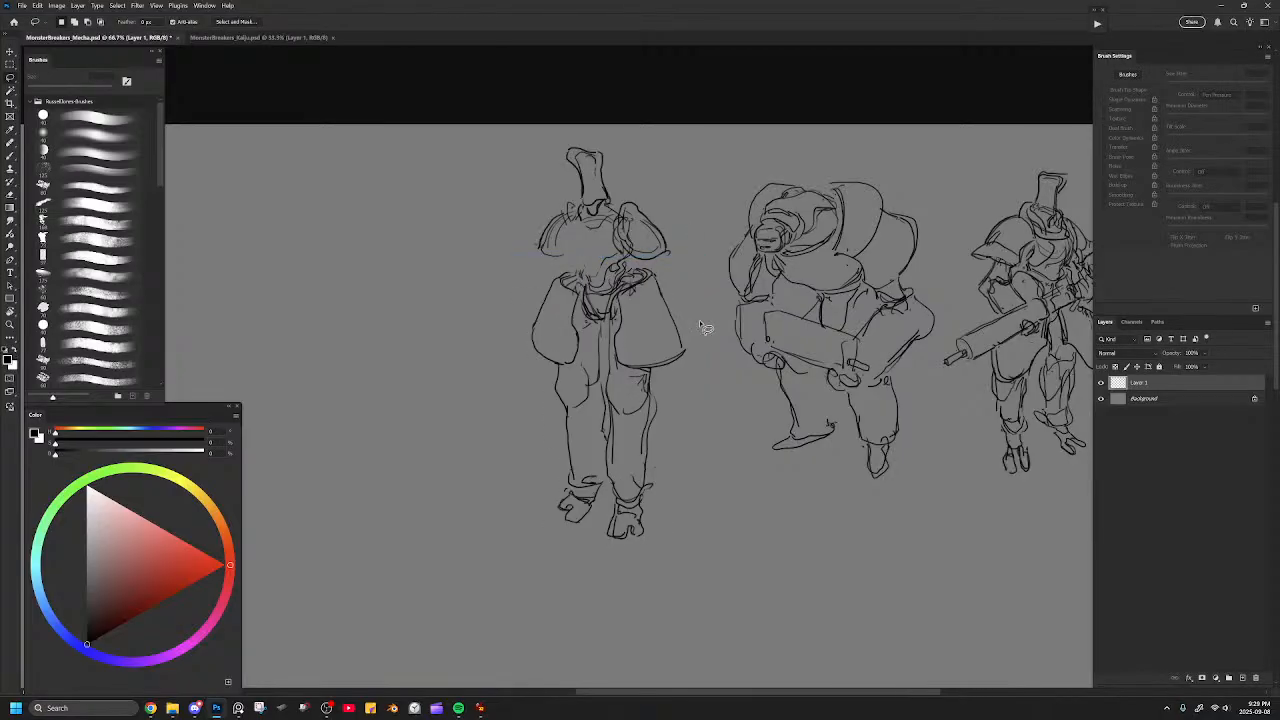
# Move the lasso-selected lower body down to lengthen the figure's waist.
pyautogui.moveTo(707, 400)
pyautogui.mouseDown()
pyautogui.moveTo(662, 270)
pyautogui.moveTo(597, 300)
pyautogui.moveTo(489, 463)
pyautogui.moveTo(714, 418)
pyautogui.mouseUp()
pyautogui.hotkey('ctrl', 't')
pyautogui.moveTo(677, 379); pyautogui.dragTo(676, 404)
pyautogui.press('Return')
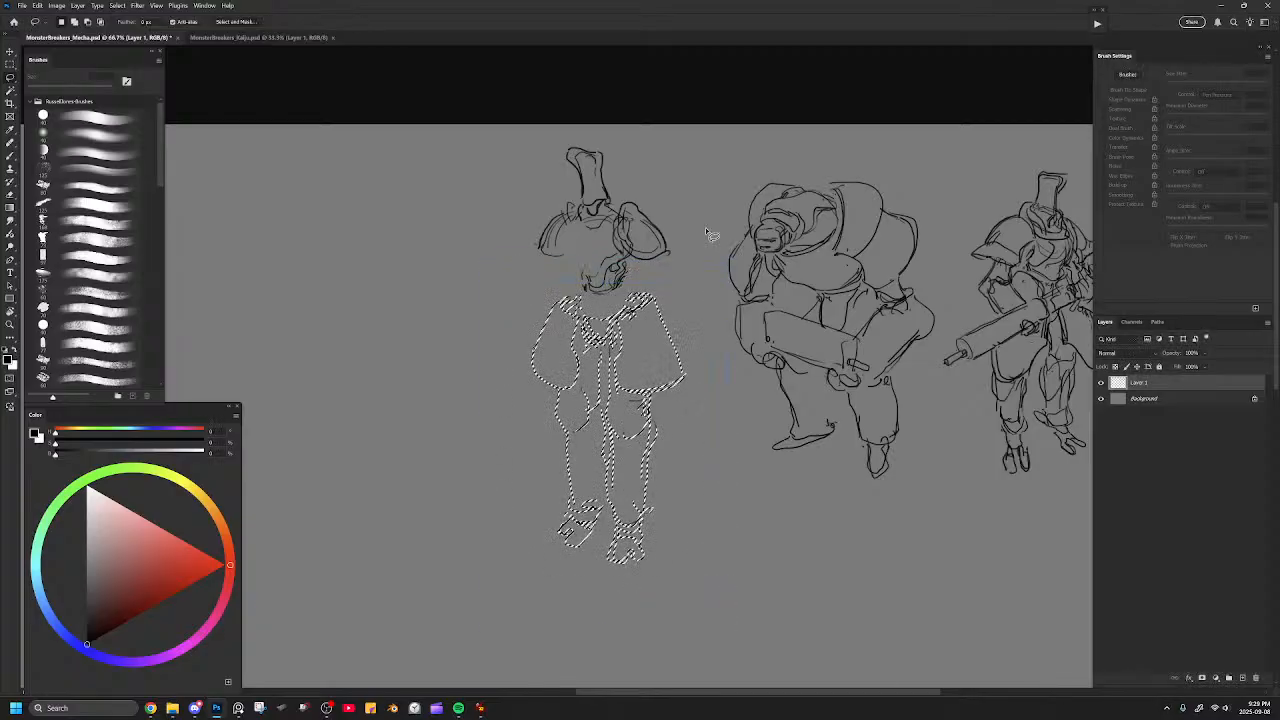
pyautogui.hotkey('ctrl', 'd')
# Erase both shoulder pads and the remaining torso lines beneath the head.
pyautogui.press('b')
pyautogui.moveTo(648, 226)
pyautogui.mouseDown()
pyautogui.moveTo(603, 252)
pyautogui.moveTo(550, 233)
pyautogui.moveTo(564, 224)
pyautogui.moveTo(559, 255)
pyautogui.moveTo(581, 204)
pyautogui.moveTo(634, 211)
pyautogui.mouseUp()
pyautogui.press('b')
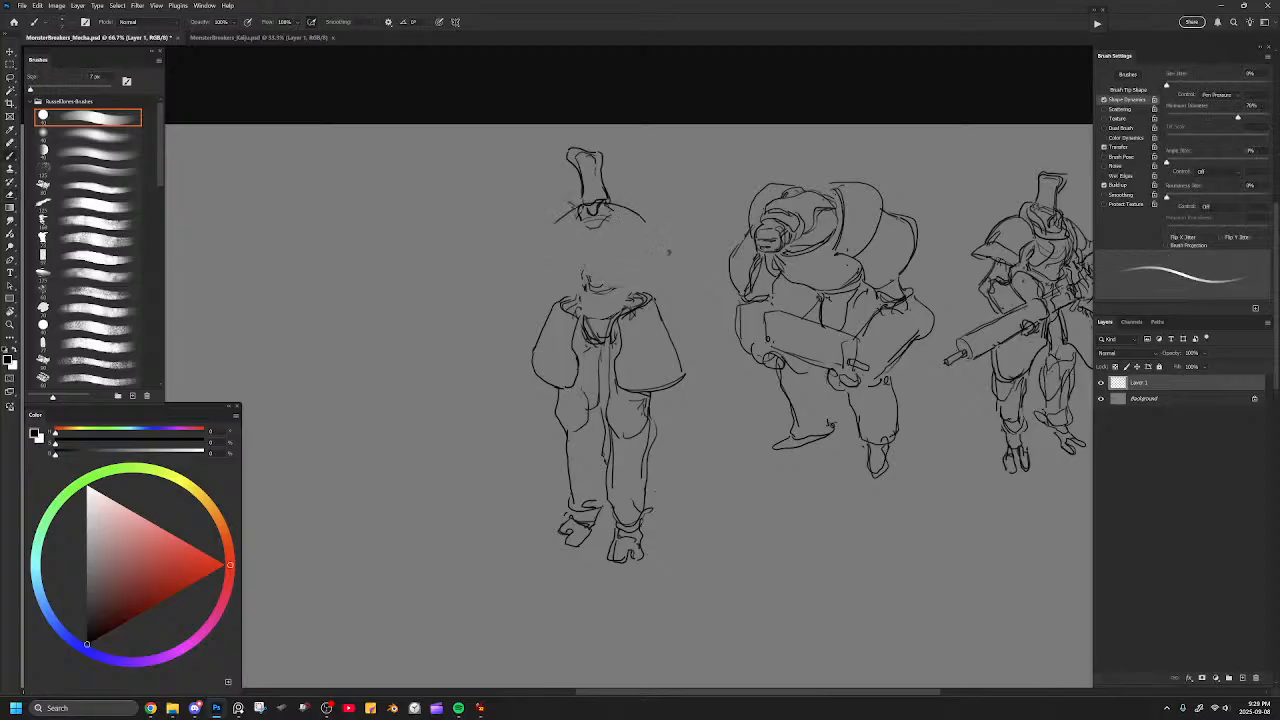
# Draw a broad, rounded torso under the tall head with a curved collar at its neck.
pyautogui.moveTo(555, 220)
pyautogui.mouseDown()
pyautogui.moveTo(565, 268)
pyautogui.moveTo(628, 270)
pyautogui.moveTo(652, 233)
pyautogui.mouseUp()
pyautogui.moveTo(579, 218)
pyautogui.mouseDown()
pyautogui.moveTo(611, 234)
pyautogui.moveTo(608, 220)
pyautogui.moveTo(598, 233)
pyautogui.moveTo(616, 210)
pyautogui.mouseUp()
pyautogui.press('e')
pyautogui.press('b')
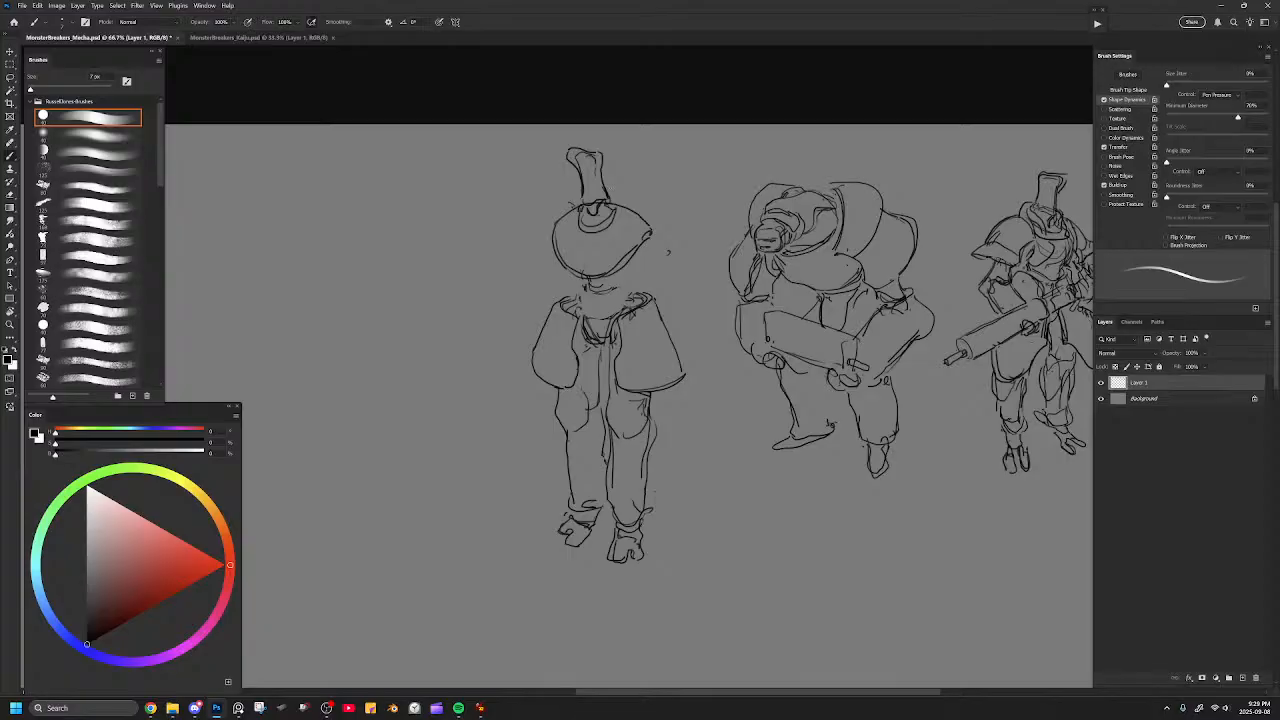
# Reshape the torso's pointed right side into a round contour and add collar rings around the neck.
pyautogui.press('e')
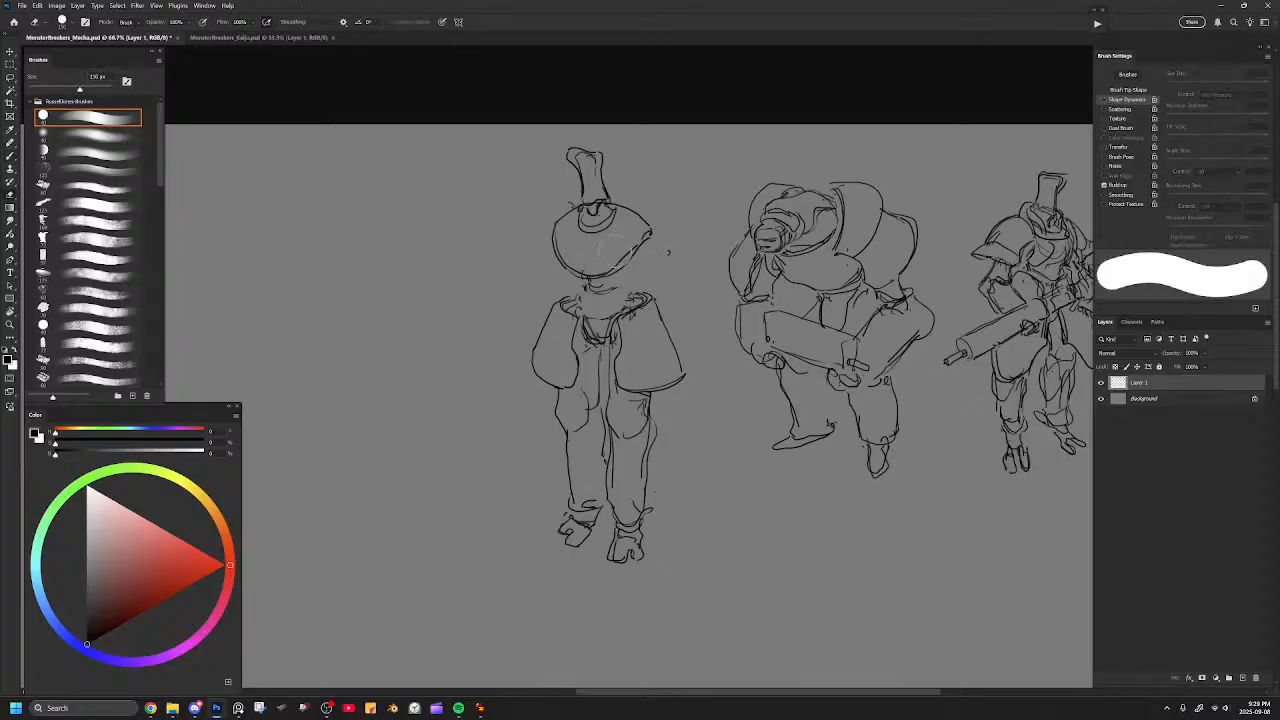
pyautogui.moveTo(640, 245)
pyautogui.mouseDown()
pyautogui.moveTo(600, 270)
pyautogui.moveTo(565, 268)
pyautogui.moveTo(551, 240)
pyautogui.moveTo(578, 270)
pyautogui.moveTo(640, 259)
pyautogui.moveTo(650, 240)
pyautogui.moveTo(605, 269)
pyautogui.moveTo(635, 260)
pyautogui.moveTo(579, 277)
pyautogui.moveTo(638, 262)
pyautogui.moveTo(585, 257)
pyautogui.moveTo(622, 243)
pyautogui.moveTo(606, 226)
pyautogui.moveTo(622, 218)
pyautogui.moveTo(614, 196)
pyautogui.moveTo(578, 198)
pyautogui.moveTo(618, 208)
pyautogui.mouseUp()
pyautogui.press('b')
pyautogui.press('e')
pyautogui.press('b')
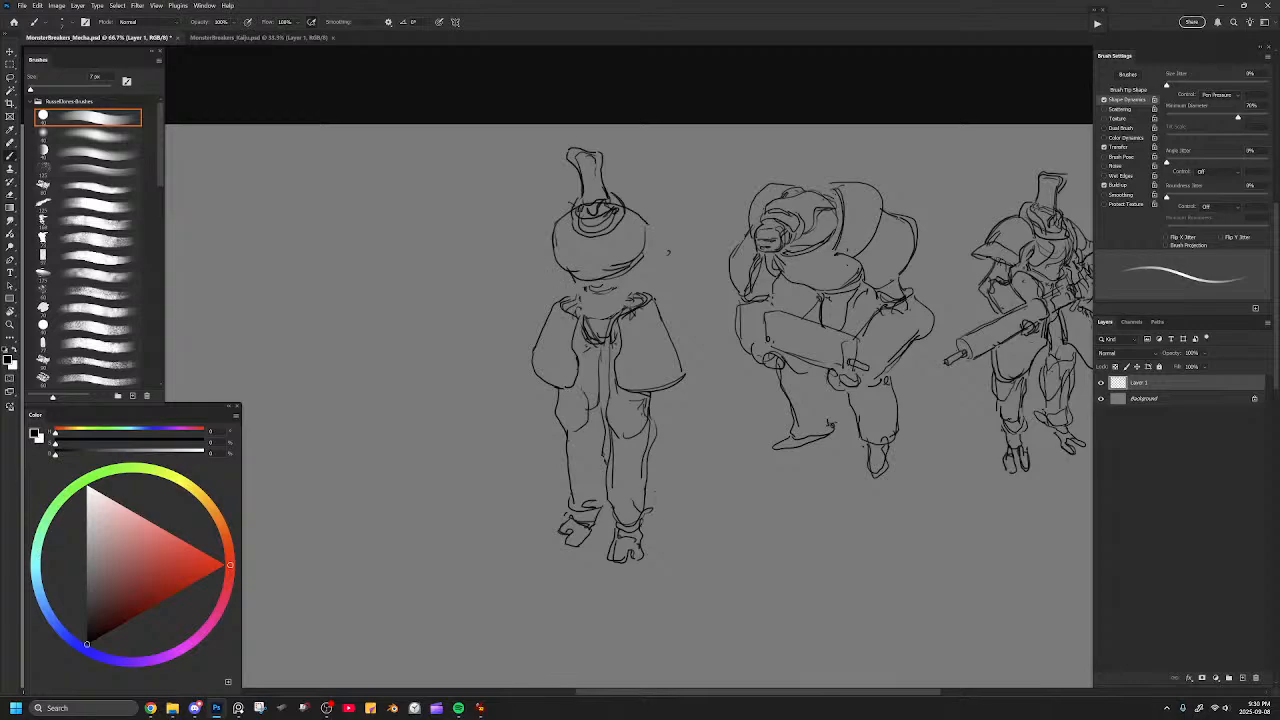
# Darken the round torso's lower edge, then erase the torso below the collar.
pyautogui.moveTo(568, 276)
pyautogui.mouseDown()
pyautogui.moveTo(606, 298)
pyautogui.moveTo(644, 272)
pyautogui.moveTo(650, 250)
pyautogui.mouseUp()
pyautogui.press('e')
pyautogui.moveTo(648, 238)
pyautogui.mouseDown()
pyautogui.moveTo(605, 272)
pyautogui.moveTo(575, 268)
pyautogui.moveTo(606, 286)
pyautogui.mouseUp()
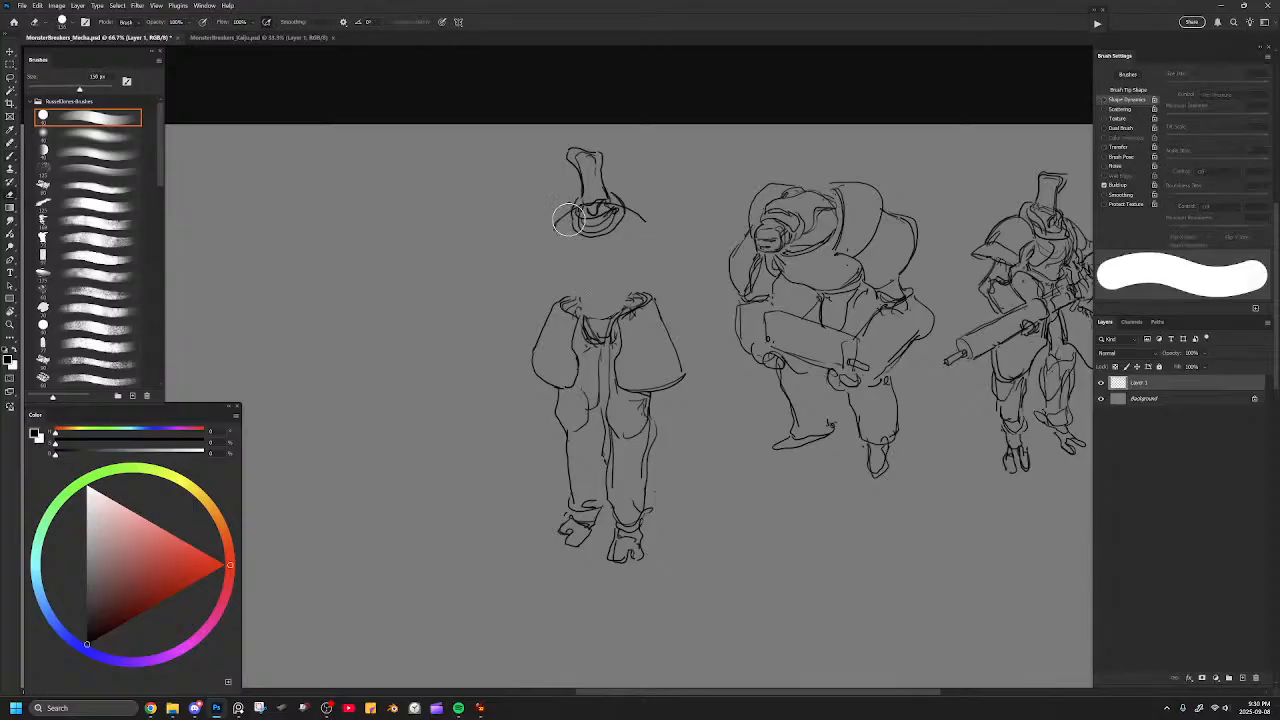
# Redraw the torso with rounded shoulders tapering to a narrow waist, and add a side panel line.
pyautogui.press('b')
pyautogui.moveTo(570, 212)
pyautogui.mouseDown()
pyautogui.moveTo(552, 272)
pyautogui.moveTo(563, 265)
pyautogui.moveTo(589, 303)
pyautogui.mouseUp()
pyautogui.hotkey('ctrl', 'z')
pyautogui.hotkey('ctrl', 'z')
pyautogui.moveTo(560, 224)
pyautogui.mouseDown()
pyautogui.moveTo(556, 278)
pyautogui.moveTo(590, 292)
pyautogui.moveTo(590, 317)
pyautogui.moveTo(618, 305)
pyautogui.moveTo(630, 228)
pyautogui.moveTo(645, 258)
pyautogui.moveTo(627, 295)
pyautogui.mouseUp()
pyautogui.moveTo(642, 227); pyautogui.dragTo(628, 255)
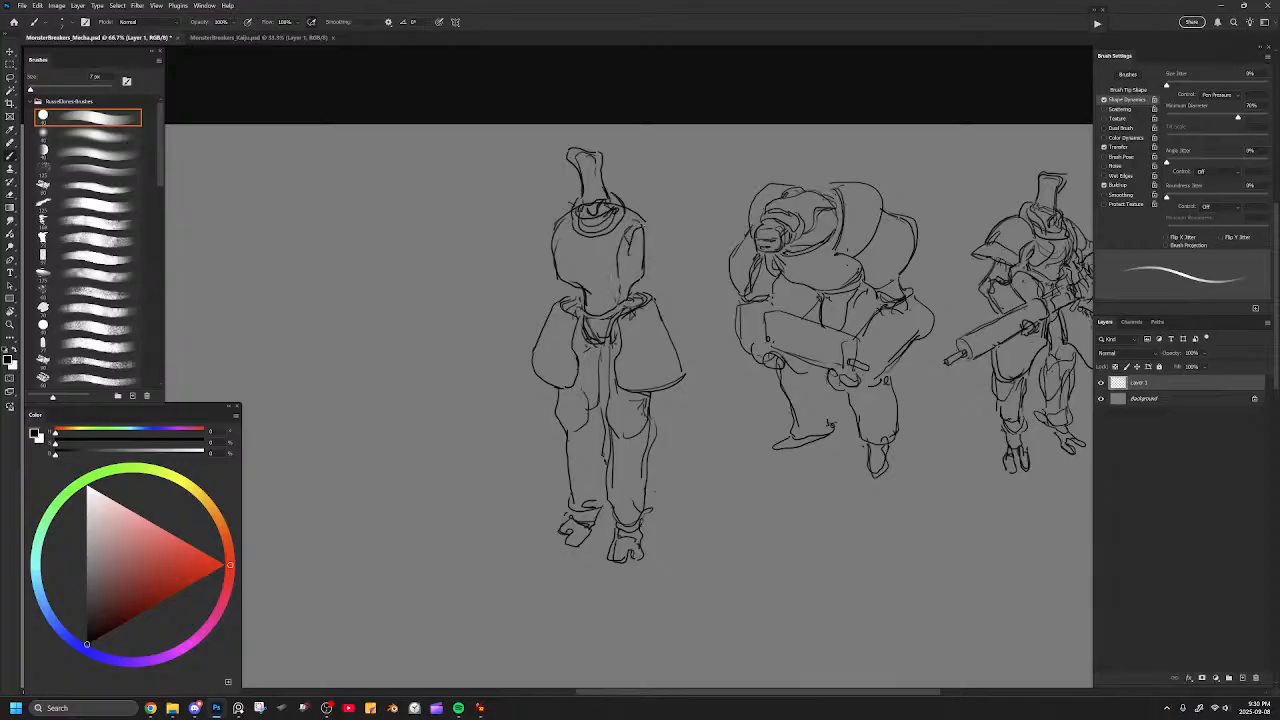
# Refine the knee contours and round out the outer corners of both thigh plates.
pyautogui.moveTo(667, 399); pyautogui.dragTo(646, 332)
pyautogui.moveTo(579, 279)
pyautogui.mouseDown()
pyautogui.moveTo(578, 340)
pyautogui.moveTo(541, 432)
pyautogui.moveTo(556, 442)
pyautogui.mouseUp()
pyautogui.moveTo(630, 396); pyautogui.dragTo(630, 454)
pyautogui.moveTo(571, 332)
pyautogui.mouseDown()
pyautogui.moveTo(569, 358)
pyautogui.moveTo(547, 378)
pyautogui.mouseUp()
pyautogui.moveTo(672, 274); pyautogui.dragTo(663, 352)
pyautogui.moveTo(509, 308); pyautogui.dragTo(505, 350)
pyautogui.hotkey('ctrl', 'z')
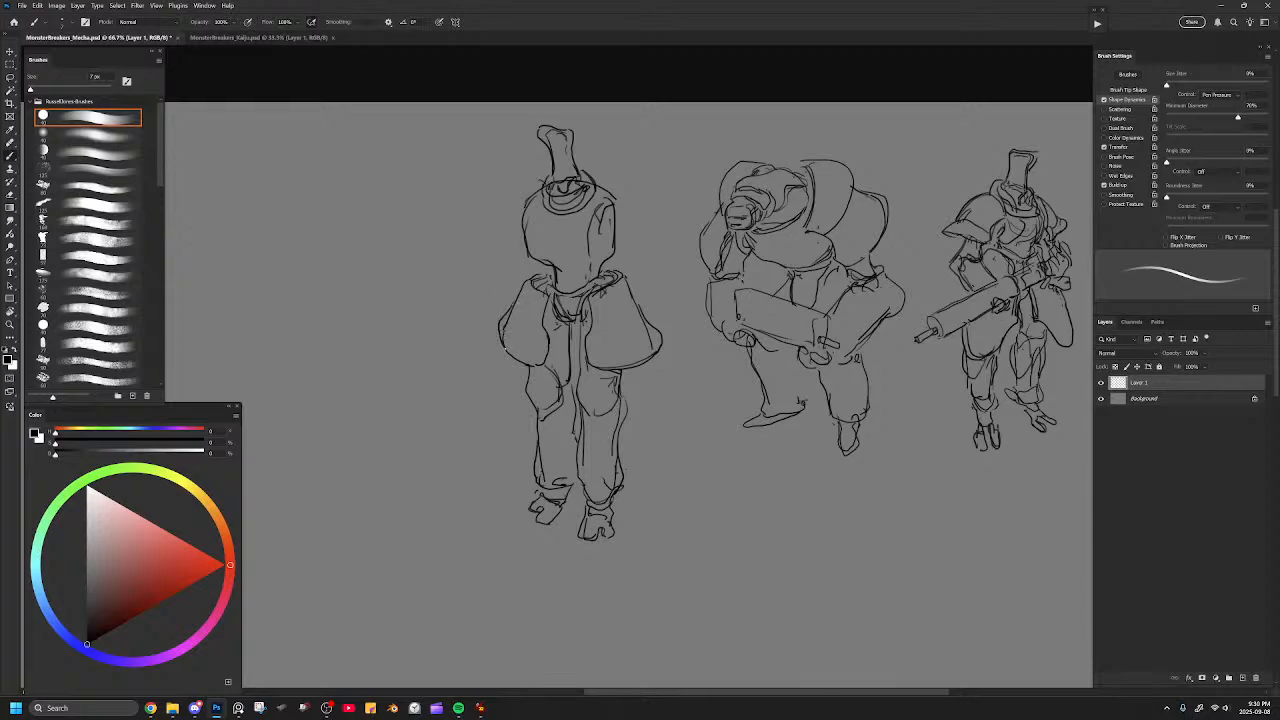
# Retouch the contours of both flared thigh plates on the slender third figure.
pyautogui.moveTo(513, 304); pyautogui.dragTo(522, 346)
pyautogui.hotkey('ctrl', 'z')
pyautogui.hotkey('ctrl', 'z')
pyautogui.moveTo(514, 306); pyautogui.dragTo(526, 334)
pyautogui.moveTo(637, 317); pyautogui.dragTo(610, 344)
pyautogui.moveTo(629, 283); pyautogui.dragTo(654, 340)
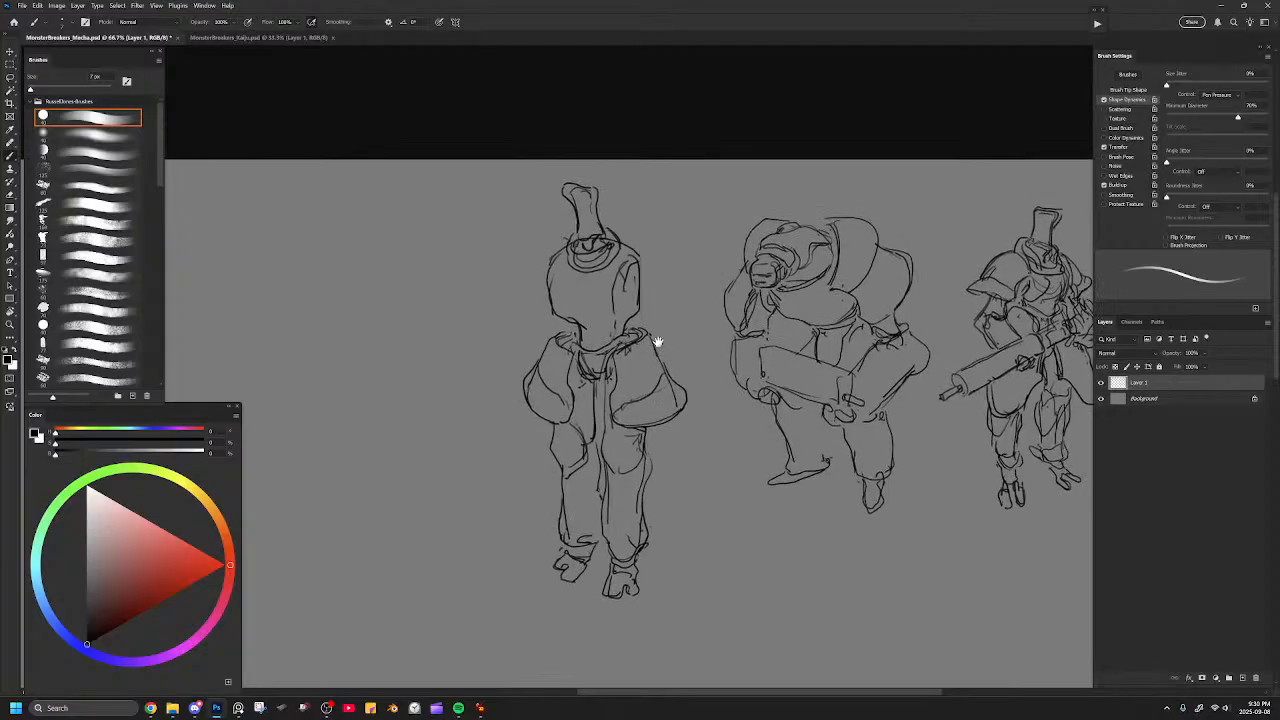
# Draw a curved chest plate outline across the torso and erase stray lines around its lower edge.
pyautogui.moveTo(544, 281)
pyautogui.mouseDown()
pyautogui.moveTo(551, 318)
pyautogui.moveTo(606, 325)
pyautogui.mouseUp()
pyautogui.moveTo(554, 286); pyautogui.dragTo(610, 286)
pyautogui.press('e')
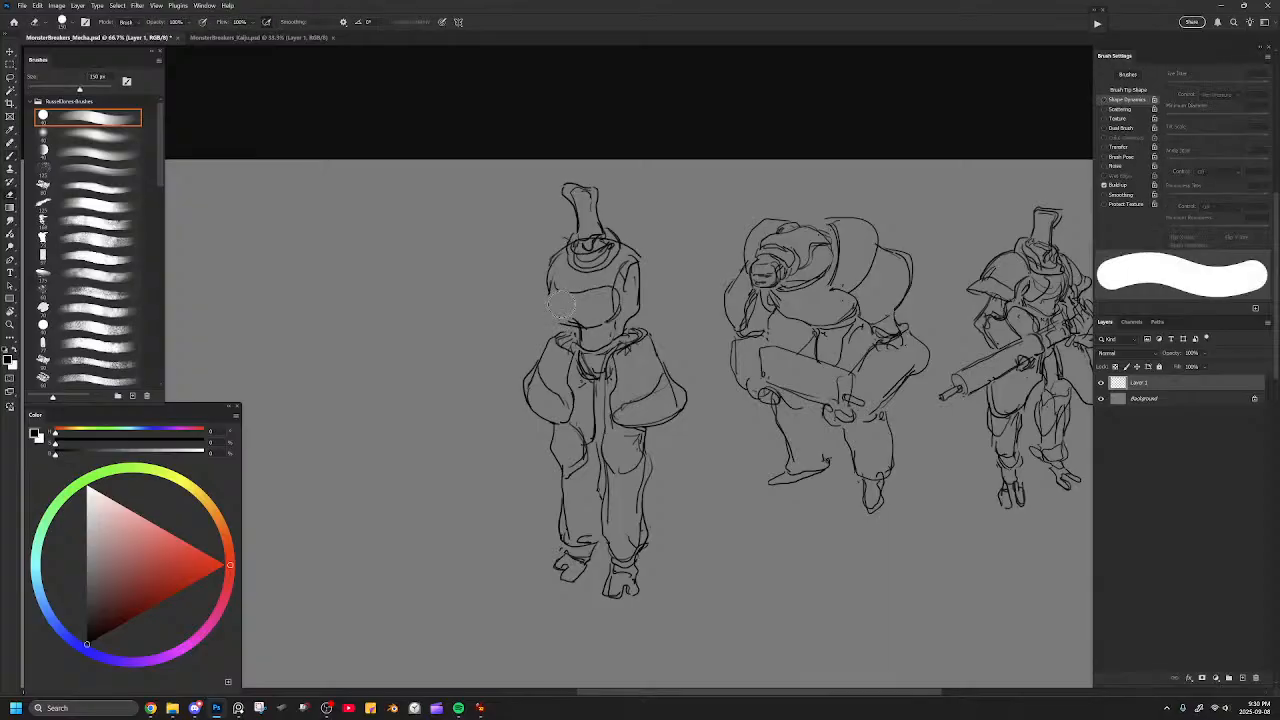
pyautogui.press('[')
pyautogui.press('[')
pyautogui.press('[')
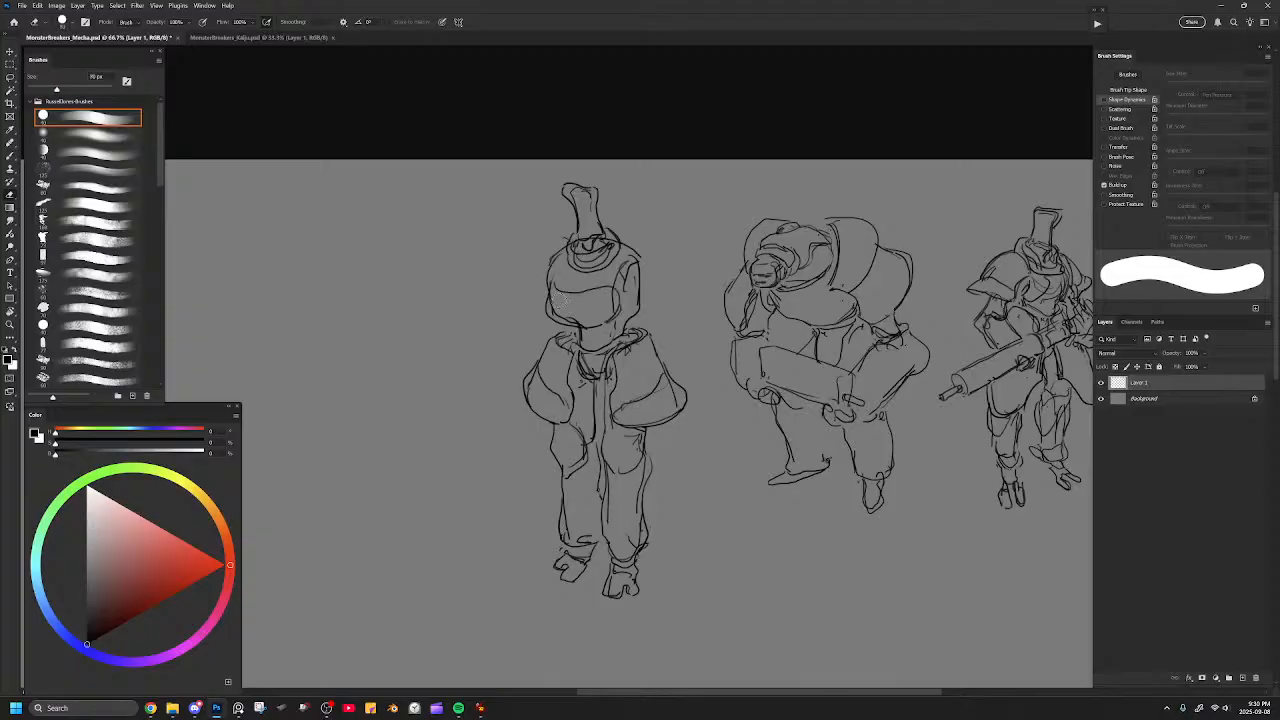
pyautogui.moveTo(555, 313)
pyautogui.mouseDown()
pyautogui.moveTo(583, 319)
pyautogui.moveTo(560, 308)
pyautogui.mouseUp()
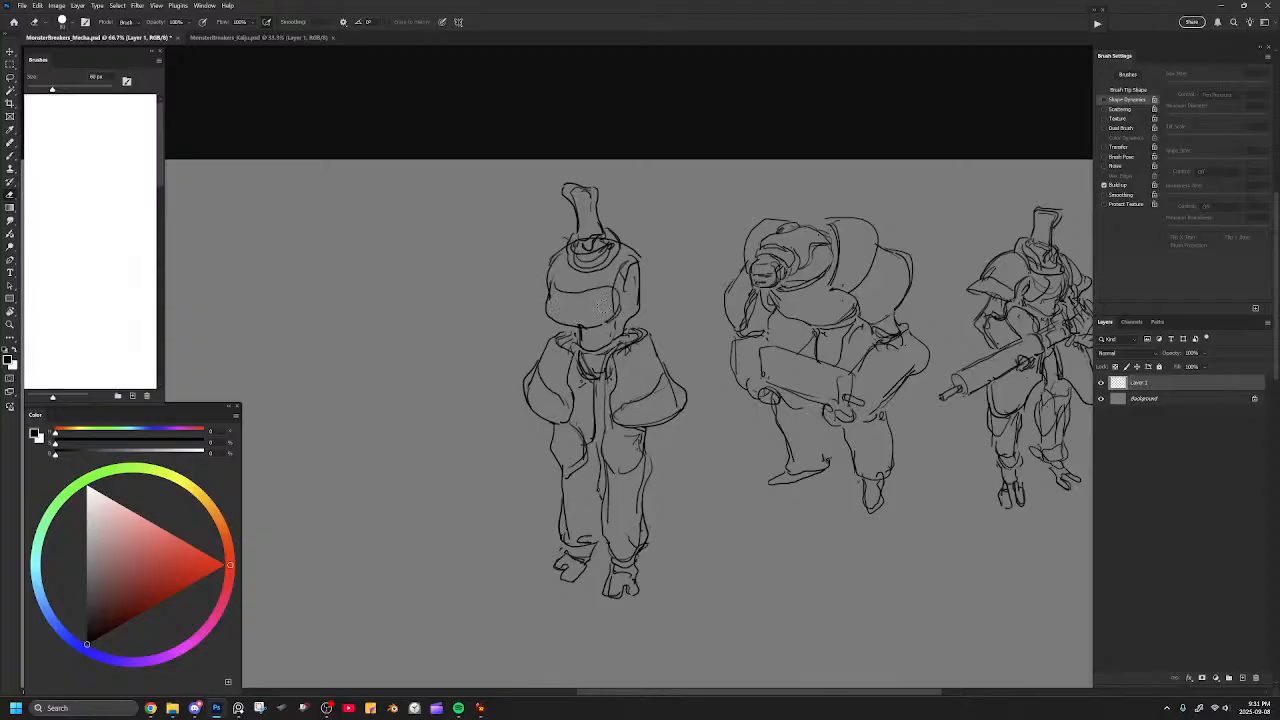
# Add inner contour lines to the two flared thigh plates.
pyautogui.press('b')
pyautogui.moveTo(655, 331); pyautogui.dragTo(652, 347)
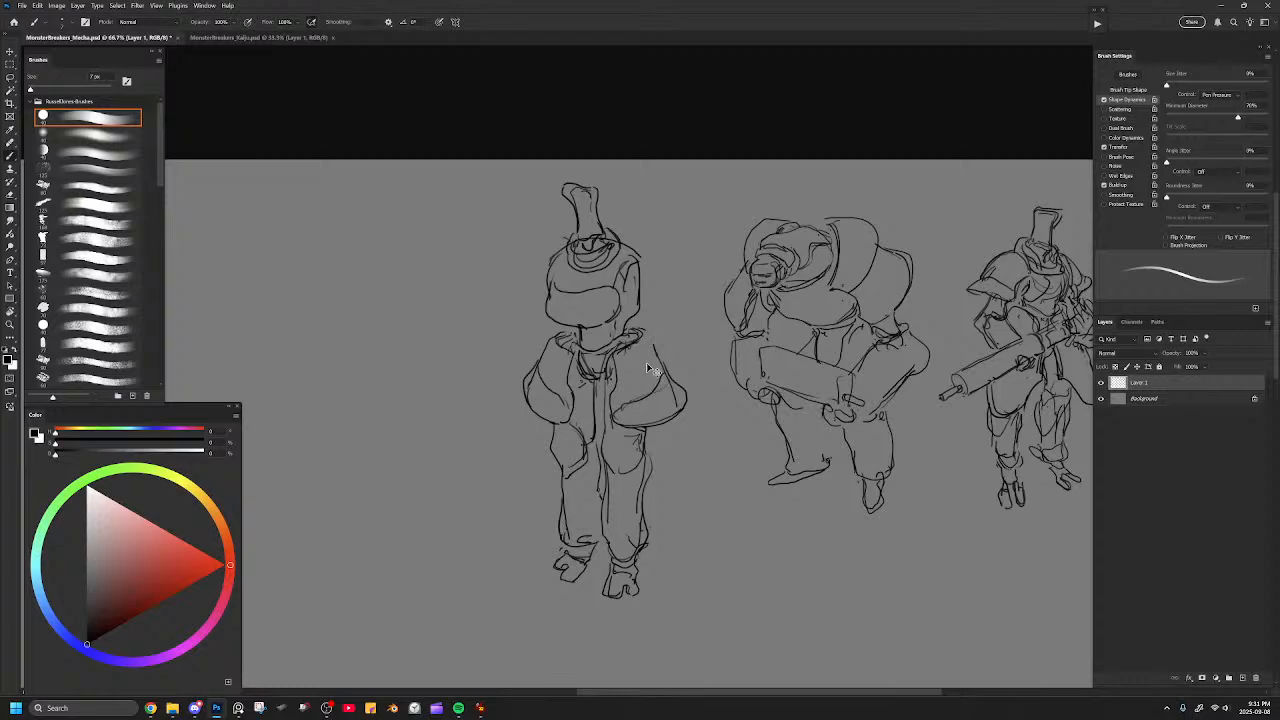
pyautogui.moveTo(638, 382); pyautogui.dragTo(619, 401)
pyautogui.hotkey('ctrl', 'z')
pyautogui.moveTo(649, 337)
pyautogui.mouseDown()
pyautogui.moveTo(648, 374)
pyautogui.moveTo(630, 396)
pyautogui.mouseUp()
pyautogui.hotkey('ctrl', 'z')
pyautogui.moveTo(551, 346); pyautogui.dragTo(558, 396)
# Redraw the outer contour of the right-hand shin, round out its knee and darken the line between the thighs.
pyautogui.press('e')
pyautogui.moveTo(649, 464); pyautogui.dragTo(643, 532)
pyautogui.press('b')
pyautogui.moveTo(649, 462); pyautogui.dragTo(642, 542)
pyautogui.moveTo(647, 484); pyautogui.dragTo(643, 530)
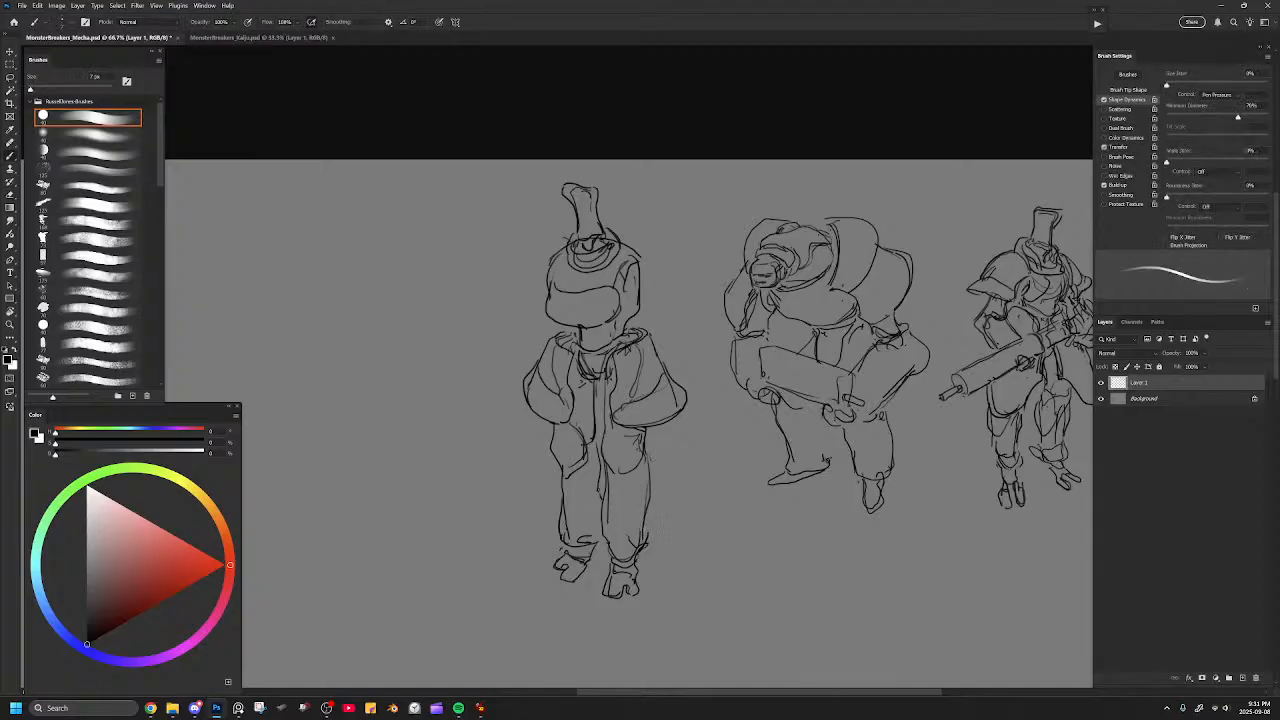
pyautogui.moveTo(607, 449)
pyautogui.mouseDown()
pyautogui.moveTo(631, 473)
pyautogui.moveTo(638, 434)
pyautogui.moveTo(626, 456)
pyautogui.moveTo(636, 452)
pyautogui.mouseUp()
pyautogui.moveTo(598, 373); pyautogui.dragTo(603, 431)
# Erase the curled hat-like head and redraw it as a taller, wider shape with a flat top.
pyautogui.press('e')
pyautogui.moveTo(568, 188)
pyautogui.mouseDown()
pyautogui.moveTo(579, 220)
pyautogui.moveTo(588, 205)
pyautogui.moveTo(571, 205)
pyautogui.moveTo(564, 182)
pyautogui.moveTo(598, 184)
pyautogui.moveTo(608, 240)
pyautogui.mouseUp()
pyautogui.press('b')
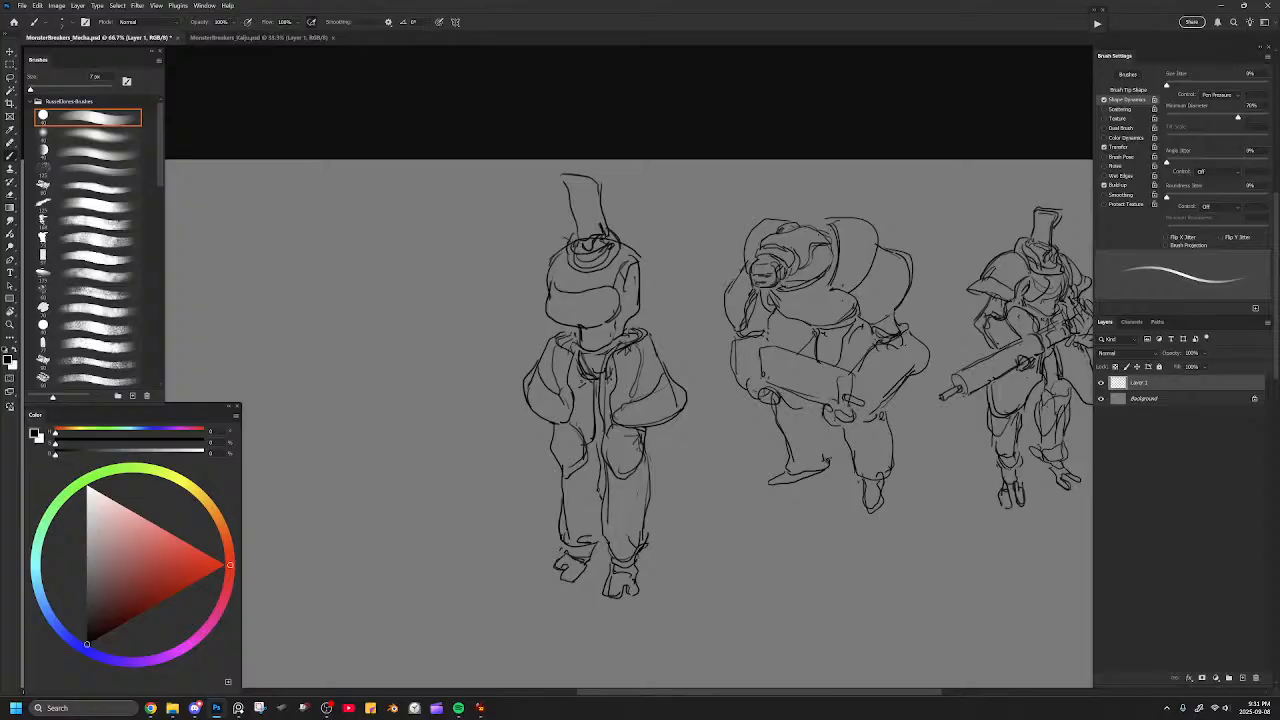
# Sketch a shoulder pad on each side of the torso and clean up the overlapping torso lines.
pyautogui.moveTo(574, 245)
pyautogui.mouseDown()
pyautogui.moveTo(553, 265)
pyautogui.moveTo(588, 268)
pyautogui.moveTo(611, 248)
pyautogui.moveTo(574, 262)
pyautogui.moveTo(604, 244)
pyautogui.moveTo(614, 260)
pyautogui.moveTo(568, 265)
pyautogui.moveTo(590, 268)
pyautogui.moveTo(622, 240)
pyautogui.moveTo(662, 278)
pyautogui.moveTo(646, 240)
pyautogui.moveTo(686, 304)
pyautogui.moveTo(690, 290)
pyautogui.mouseUp()
pyautogui.press('e')
pyautogui.press('b')
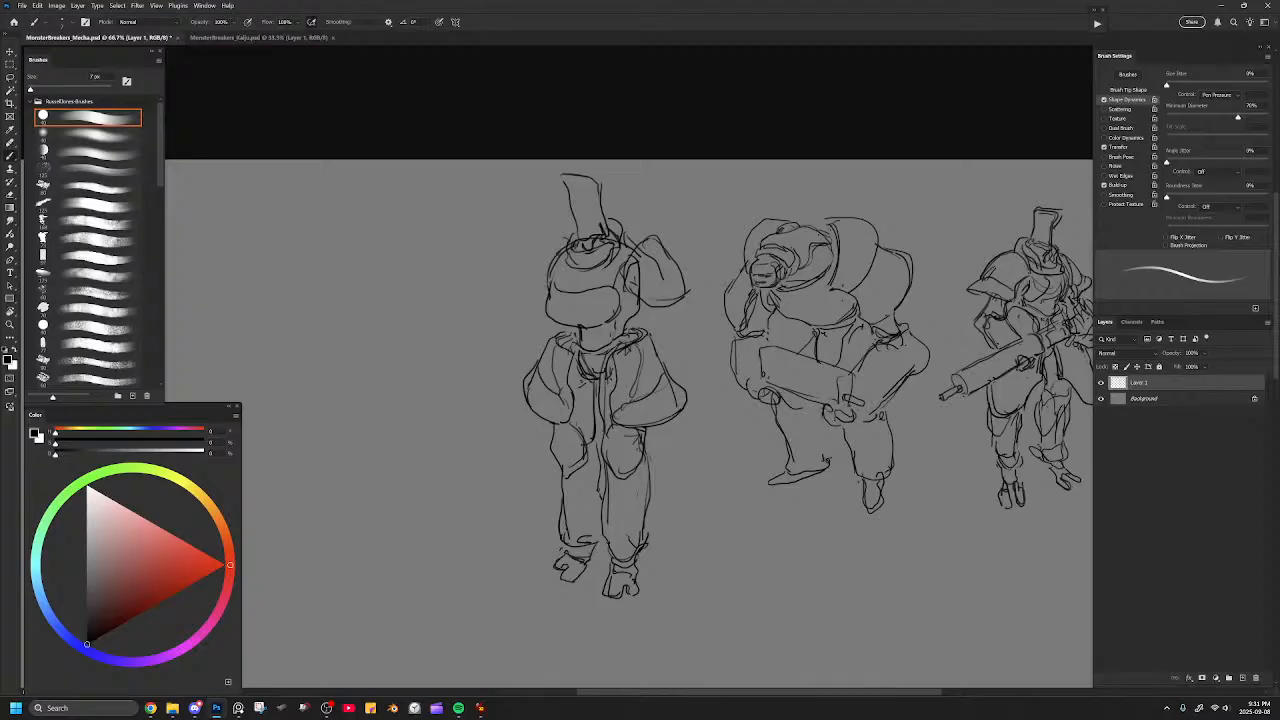
pyautogui.moveTo(566, 234)
pyautogui.mouseDown()
pyautogui.moveTo(518, 274)
pyautogui.moveTo(518, 290)
pyautogui.moveTo(552, 282)
pyautogui.mouseUp()
pyautogui.press('e')
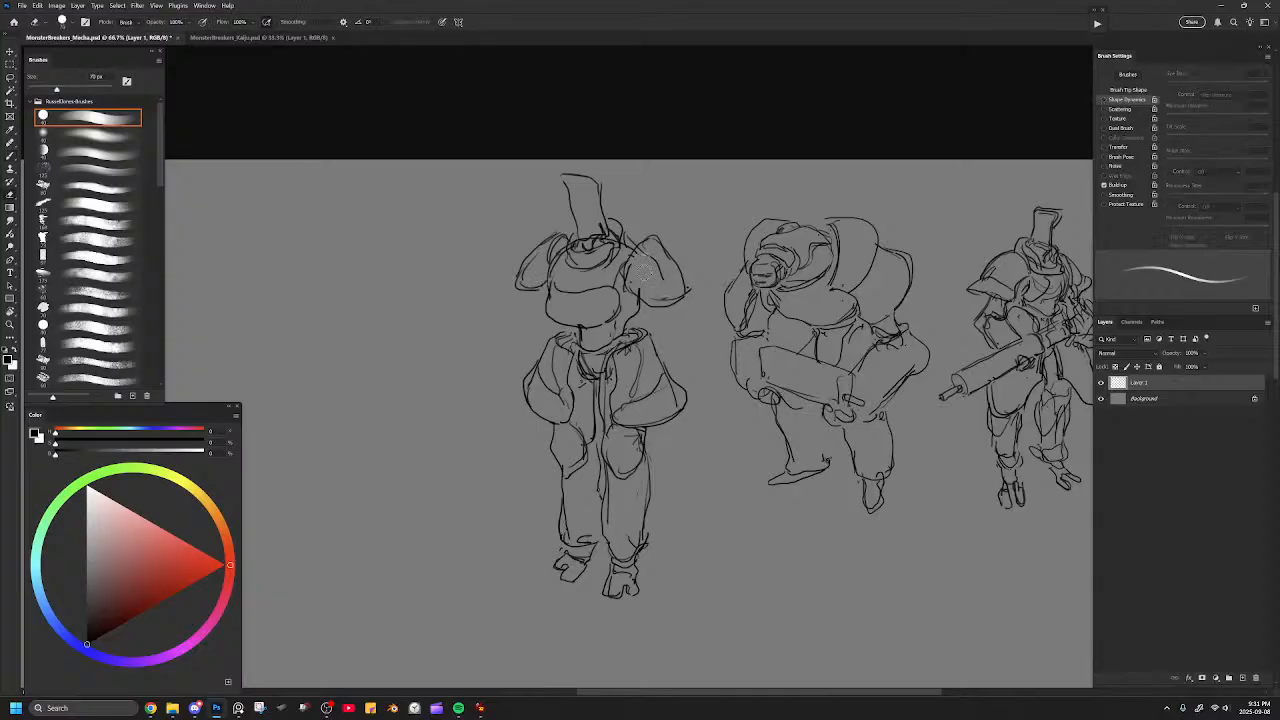
# Try to sketch a lowered arm under the left-hand shoulder pad, then undo the last strokes and erase the forearm.
pyautogui.press('b')
pyautogui.moveTo(526, 290)
pyautogui.mouseDown()
pyautogui.moveTo(518, 328)
pyautogui.moveTo(542, 326)
pyautogui.moveTo(516, 312)
pyautogui.moveTo(525, 336)
pyautogui.moveTo(502, 340)
pyautogui.moveTo(484, 392)
pyautogui.moveTo(515, 363)
pyautogui.mouseUp()
pyautogui.moveTo(534, 329); pyautogui.dragTo(531, 342)
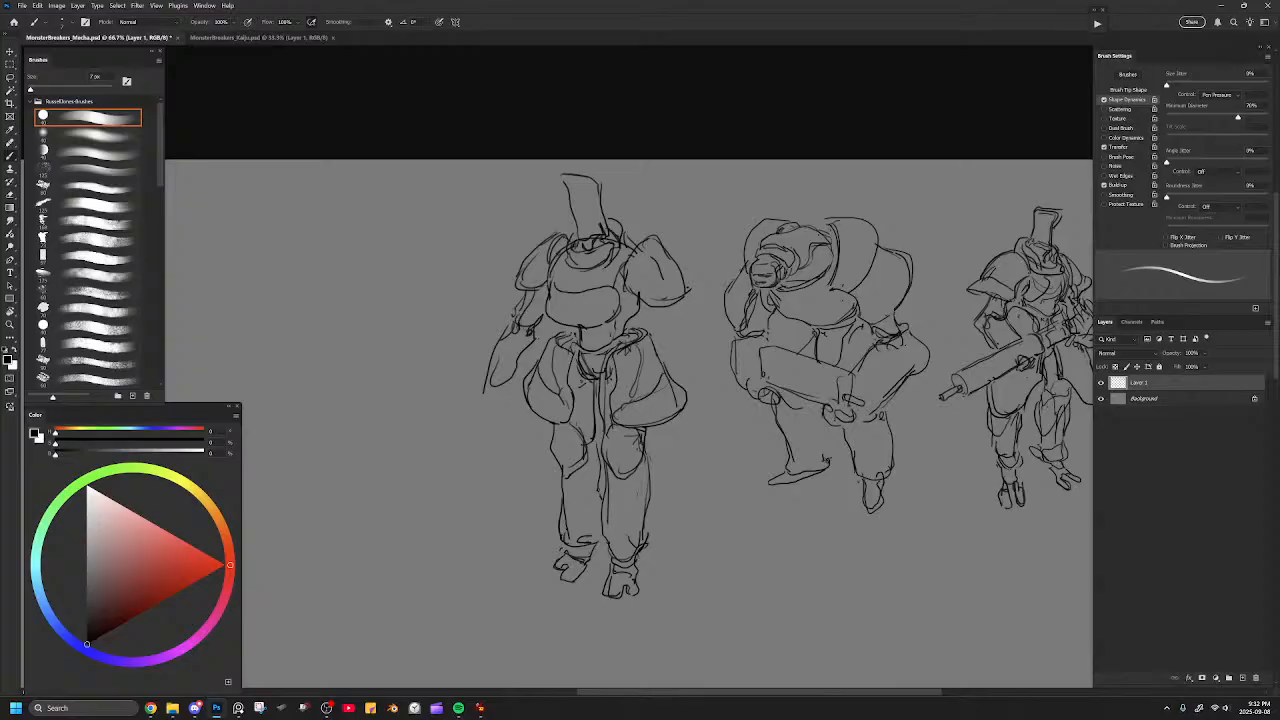
pyautogui.moveTo(487, 389); pyautogui.dragTo(508, 399)
pyautogui.moveTo(593, 385); pyautogui.dragTo(606, 389)
pyautogui.moveTo(588, 369)
pyautogui.mouseDown()
pyautogui.moveTo(614, 381)
pyautogui.moveTo(599, 390)
pyautogui.mouseUp()
pyautogui.hotkey('ctrl', 'z')
pyautogui.hotkey('ctrl', 'z')
pyautogui.hotkey('ctrl', 'z')
pyautogui.press('e')
pyautogui.moveTo(505, 318); pyautogui.dragTo(530, 358)
# Try to sketch an arm under the right-hand shoulder pad, then undo it.
pyautogui.press('b')
pyautogui.moveTo(640, 300)
pyautogui.mouseDown()
pyautogui.moveTo(676, 350)
pyautogui.moveTo(676, 326)
pyautogui.mouseUp()
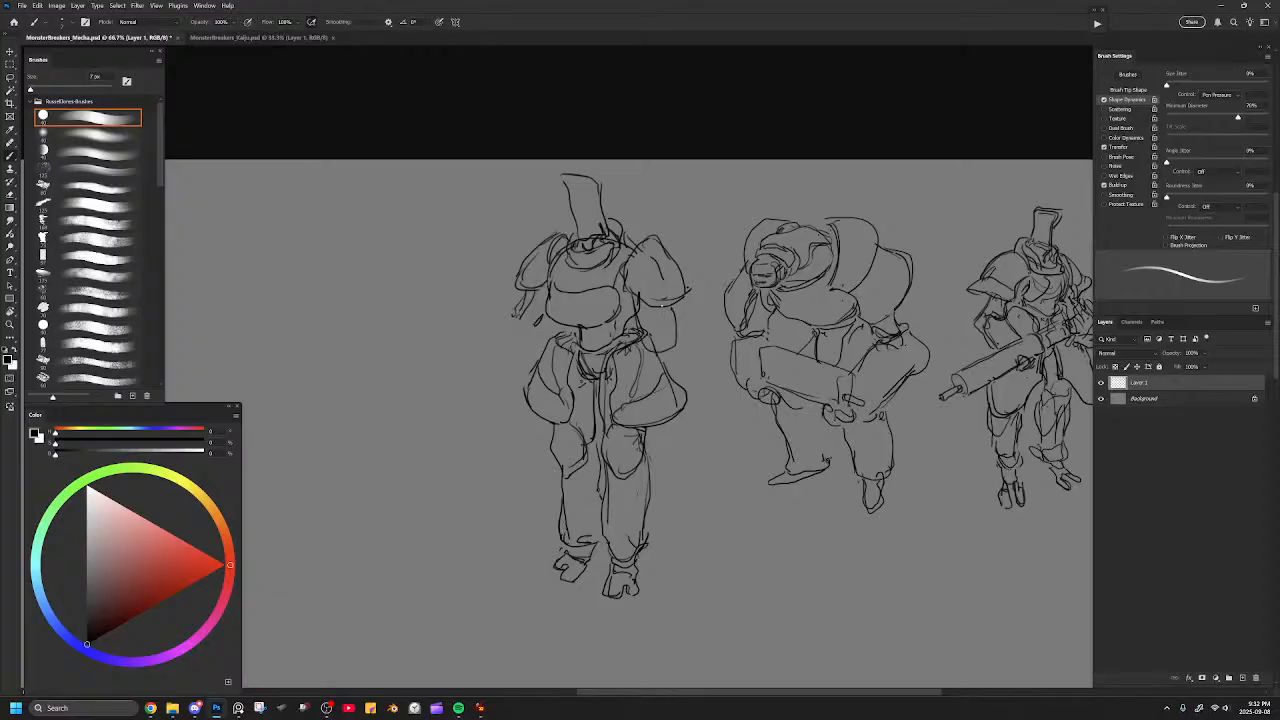
pyautogui.hotkey('ctrl', 'z')
pyautogui.hotkey('ctrl', 'z')
pyautogui.hotkey('ctrl', 'z')
# Draw the right-hand arm bent at the elbow with its forearm reaching across the waist.
pyautogui.moveTo(640, 295)
pyautogui.mouseDown()
pyautogui.moveTo(637, 330)
pyautogui.moveTo(664, 338)
pyautogui.moveTo(584, 380)
pyautogui.mouseUp()
pyautogui.moveTo(582, 366)
pyautogui.mouseDown()
pyautogui.moveTo(592, 379)
pyautogui.moveTo(643, 341)
pyautogui.moveTo(591, 371)
pyautogui.moveTo(667, 351)
pyautogui.moveTo(666, 331)
pyautogui.moveTo(652, 373)
pyautogui.moveTo(606, 382)
pyautogui.moveTo(592, 370)
pyautogui.moveTo(636, 341)
pyautogui.mouseUp()
pyautogui.press('e')
pyautogui.press(']')
pyautogui.press('b')
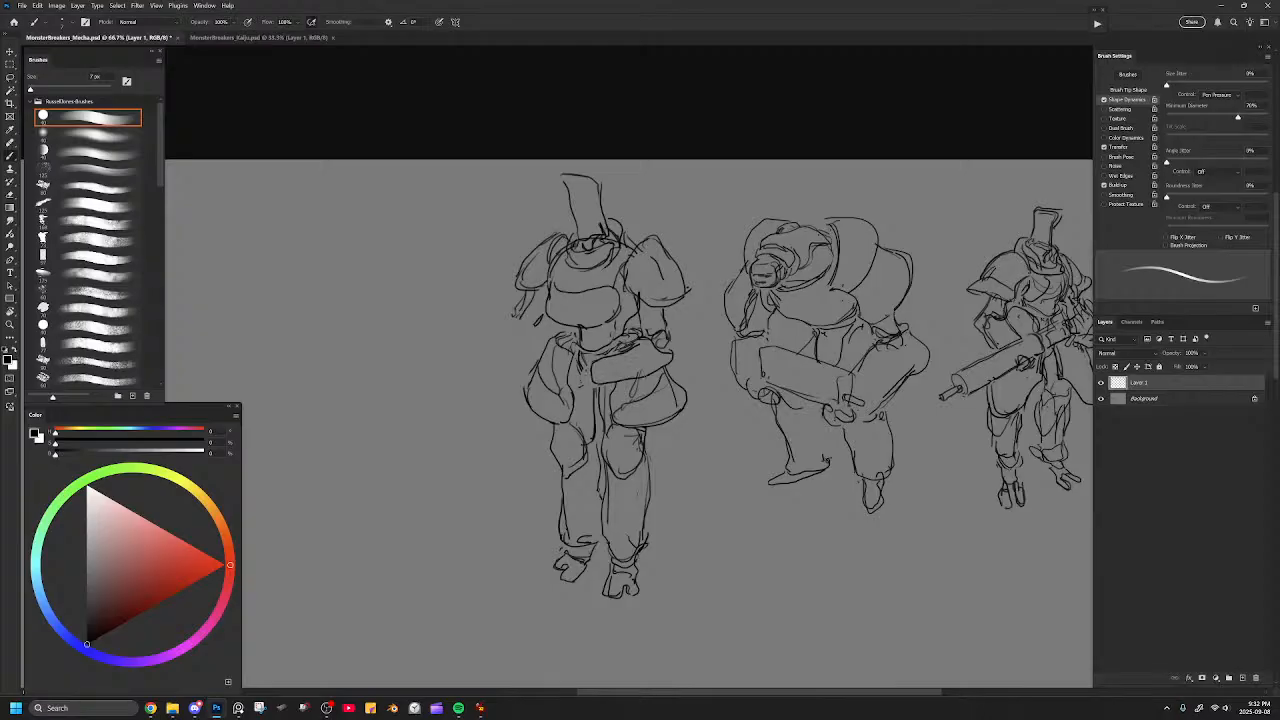
# Redraw the left-hand arm bent outward and sketch a gripping hand at the end of each arm.
pyautogui.press('e')
pyautogui.moveTo(517, 314)
pyautogui.mouseDown()
pyautogui.moveTo(528, 300)
pyautogui.moveTo(534, 326)
pyautogui.mouseUp()
pyautogui.press('b')
pyautogui.moveTo(508, 370)
pyautogui.mouseDown()
pyautogui.moveTo(514, 355)
pyautogui.moveTo(491, 360)
pyautogui.moveTo(501, 368)
pyautogui.moveTo(518, 347)
pyautogui.moveTo(524, 362)
pyautogui.moveTo(533, 329)
pyautogui.mouseUp()
pyautogui.moveTo(529, 335)
pyautogui.mouseDown()
pyautogui.moveTo(547, 329)
pyautogui.moveTo(538, 313)
pyautogui.moveTo(562, 367)
pyautogui.moveTo(579, 383)
pyautogui.moveTo(591, 376)
pyautogui.moveTo(566, 379)
pyautogui.moveTo(588, 374)
pyautogui.moveTo(579, 366)
pyautogui.mouseUp()
pyautogui.press('e')
pyautogui.press('b')
pyautogui.moveTo(578, 366); pyautogui.dragTo(563, 362)
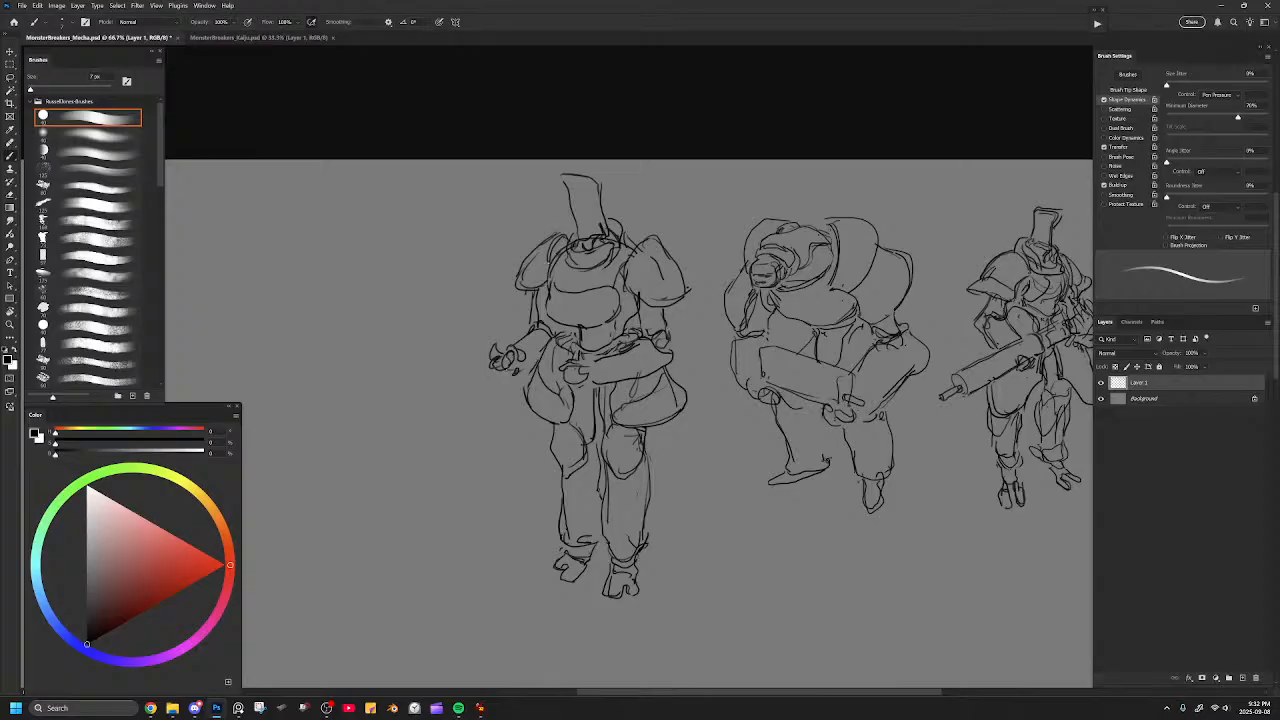
# Lasso the outstretched left-hand hand, move it slightly down and outward, and deselect it.
pyautogui.press('l')
pyautogui.moveTo(530, 360)
pyautogui.mouseDown()
pyautogui.moveTo(502, 322)
pyautogui.moveTo(467, 372)
pyautogui.moveTo(510, 393)
pyautogui.moveTo(532, 358)
pyautogui.mouseUp()
pyautogui.hotkey('ctrl', 't')
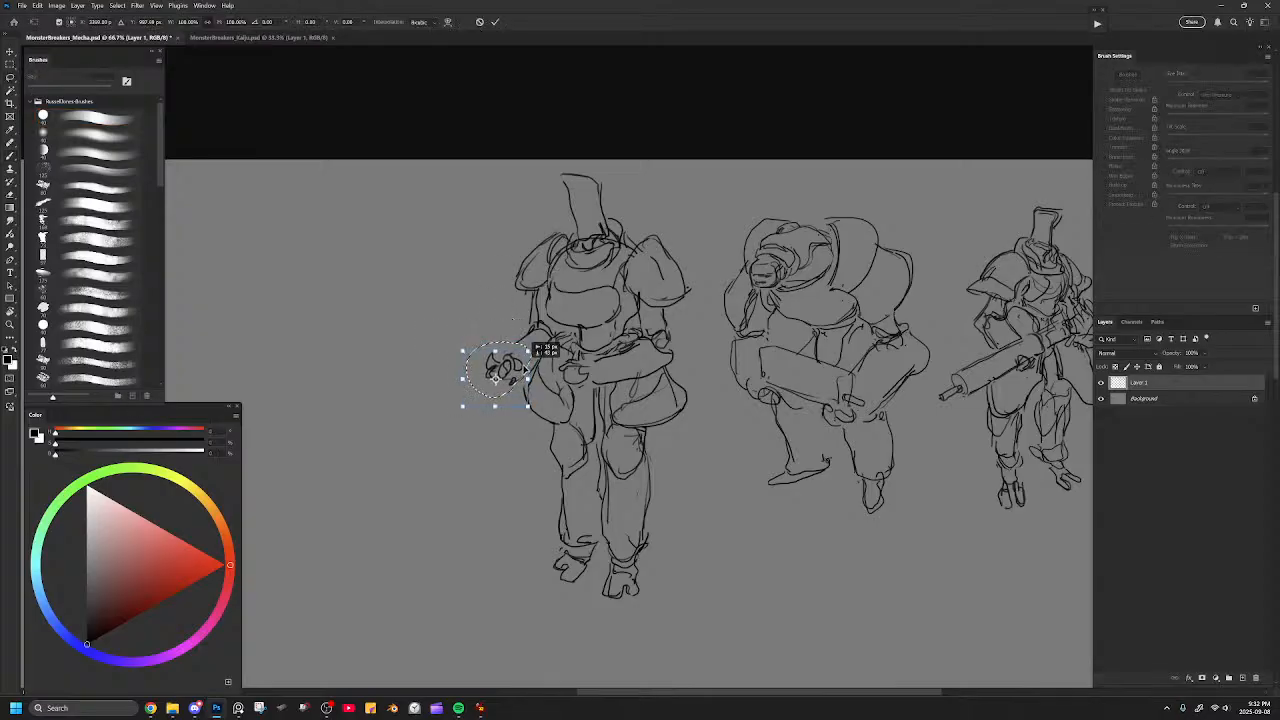
pyautogui.press('Return')
pyautogui.hotkey('ctrl', 'd')
pyautogui.press('b')
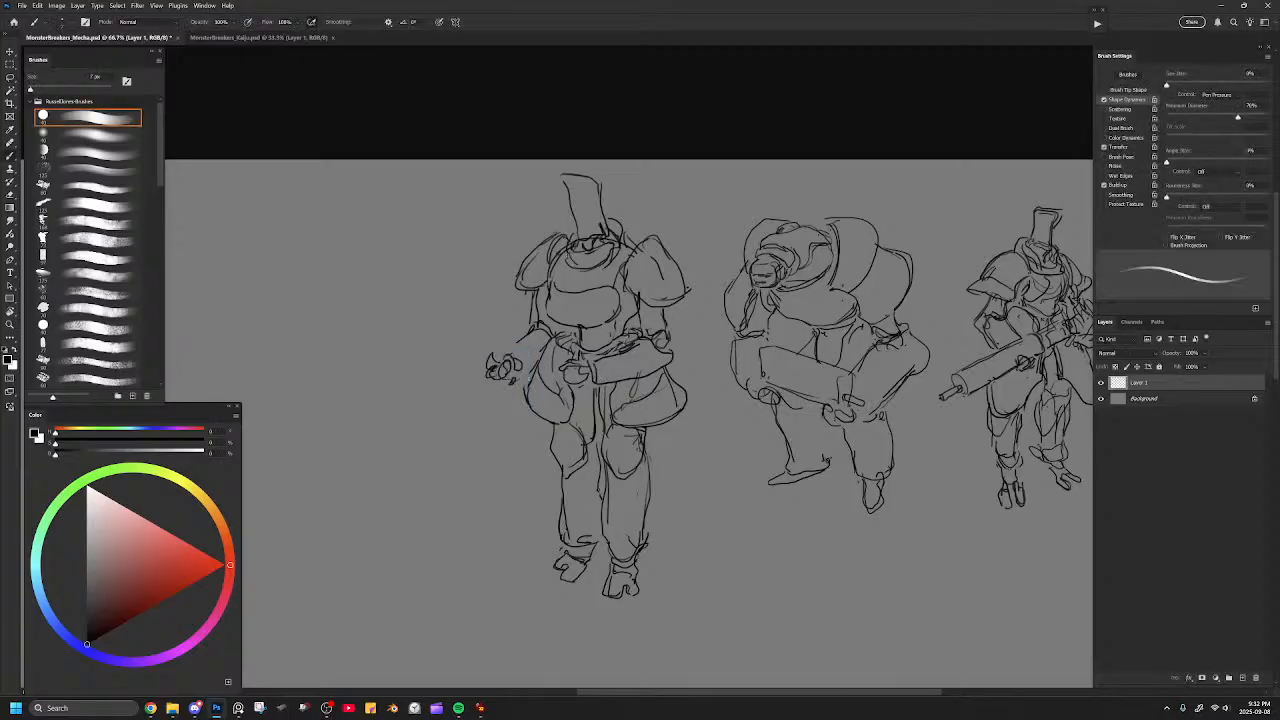
# Block in the top edge of a gun running horizontally between the two hands.
pyautogui.moveTo(546, 344)
pyautogui.mouseDown()
pyautogui.moveTo(486, 340)
pyautogui.moveTo(576, 333)
pyautogui.moveTo(582, 357)
pyautogui.mouseUp()
pyautogui.hotkey('ctrl', 'z')
pyautogui.hotkey('ctrl', 'z')
pyautogui.hotkey('ctrl', 'z')
pyautogui.hotkey('ctrl', 'z')
pyautogui.moveTo(500, 339)
pyautogui.mouseDown()
pyautogui.moveTo(582, 340)
pyautogui.moveTo(500, 346)
pyautogui.mouseUp()
pyautogui.press('e')
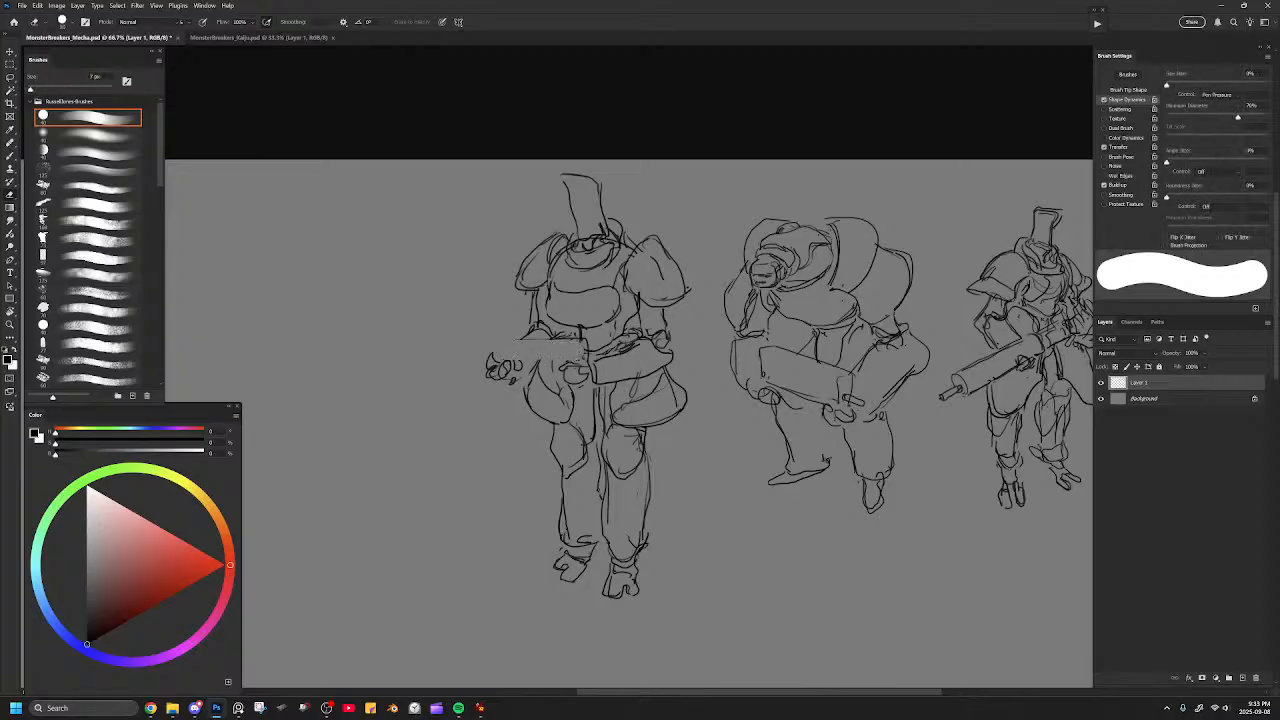
pyautogui.press('b')
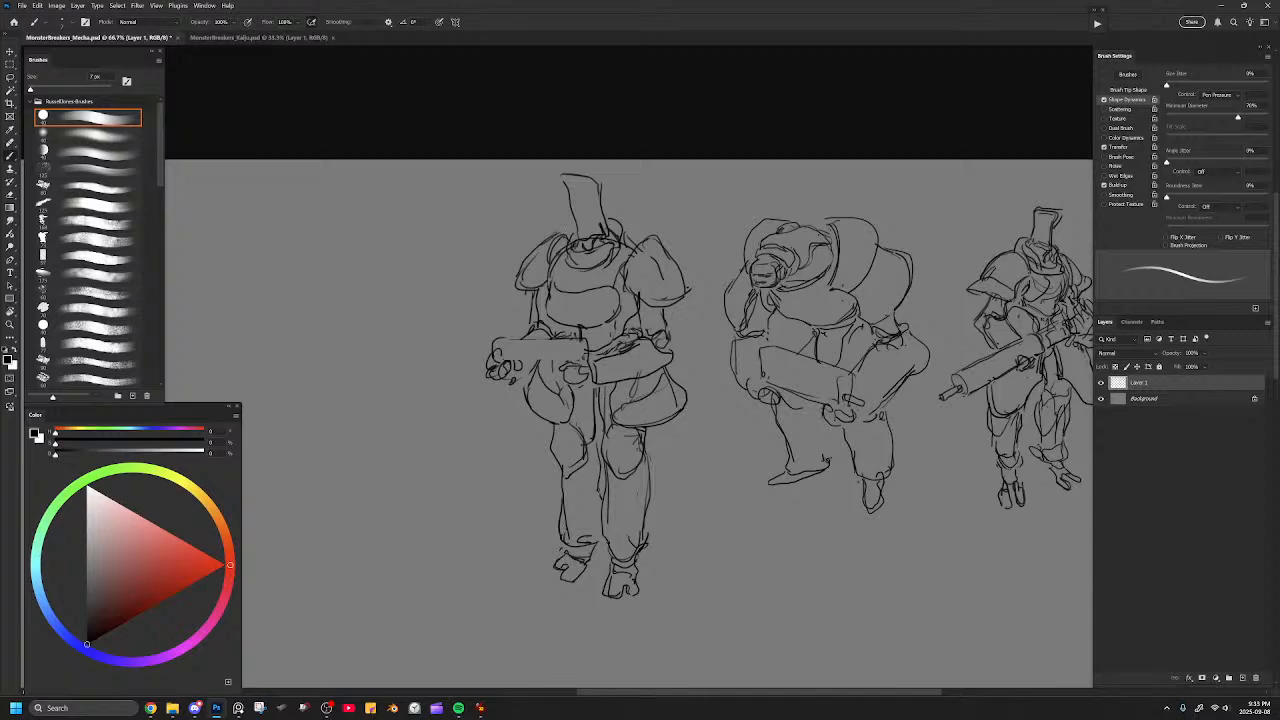
pyautogui.press('e')
pyautogui.press('b')
pyautogui.hotkey('ctrl', 'z')
# Redraw the gun as a long horizontal barrel extending past the outstretched hand, cleaning up its front end.
pyautogui.moveTo(508, 361)
pyautogui.mouseDown()
pyautogui.moveTo(584, 360)
pyautogui.moveTo(540, 340)
pyautogui.moveTo(596, 340)
pyautogui.mouseUp()
pyautogui.hotkey('ctrl', 'z')
pyautogui.press('e')
pyautogui.press('b')
pyautogui.hotkey('ctrl', 'z')
pyautogui.moveTo(512, 339); pyautogui.dragTo(612, 337)
pyautogui.press('e')
pyautogui.moveTo(486, 345)
pyautogui.mouseDown()
pyautogui.moveTo(494, 354)
pyautogui.moveTo(510, 338)
pyautogui.moveTo(454, 338)
pyautogui.moveTo(444, 356)
pyautogui.moveTo(476, 363)
pyautogui.mouseUp()
pyautogui.press('b')
pyautogui.hotkey('ctrl', 'z')
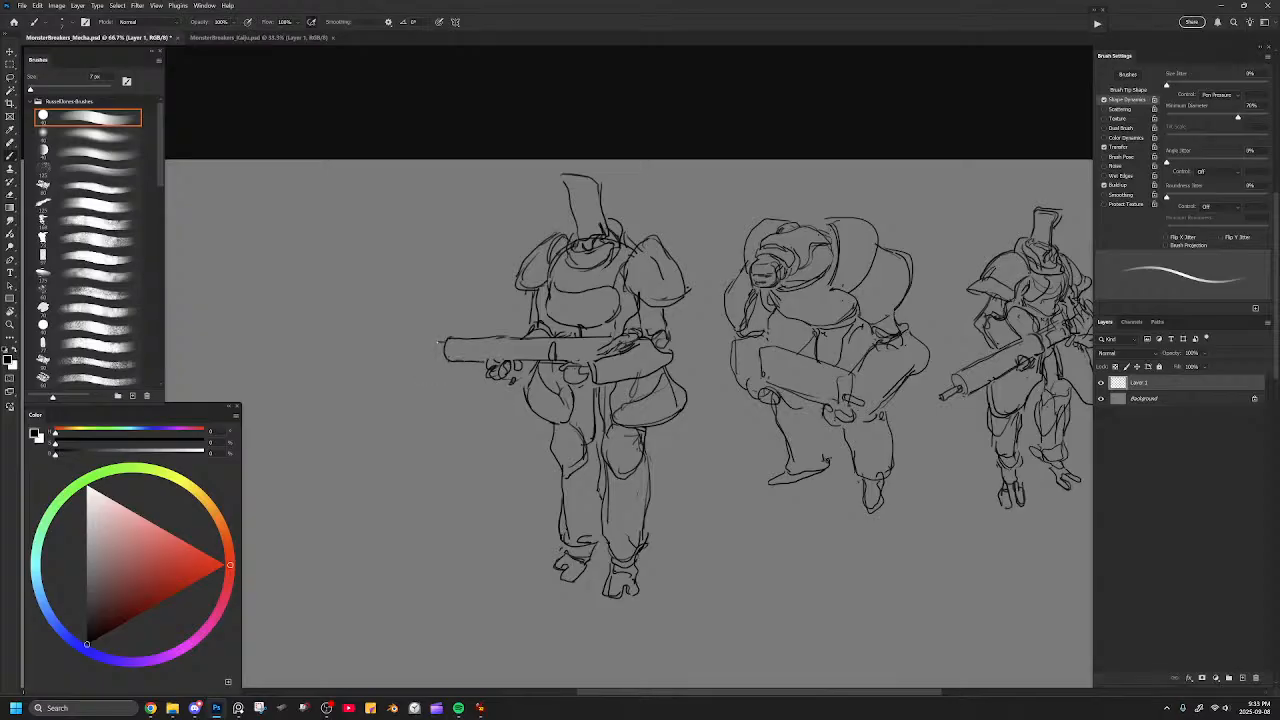
# Add lengthwise detail lines to the gun barrel and erase the lines overlapping the forearm behind it.
pyautogui.moveTo(556, 341); pyautogui.dragTo(500, 342)
pyautogui.moveTo(488, 343); pyautogui.dragTo(524, 343)
pyautogui.press('e')
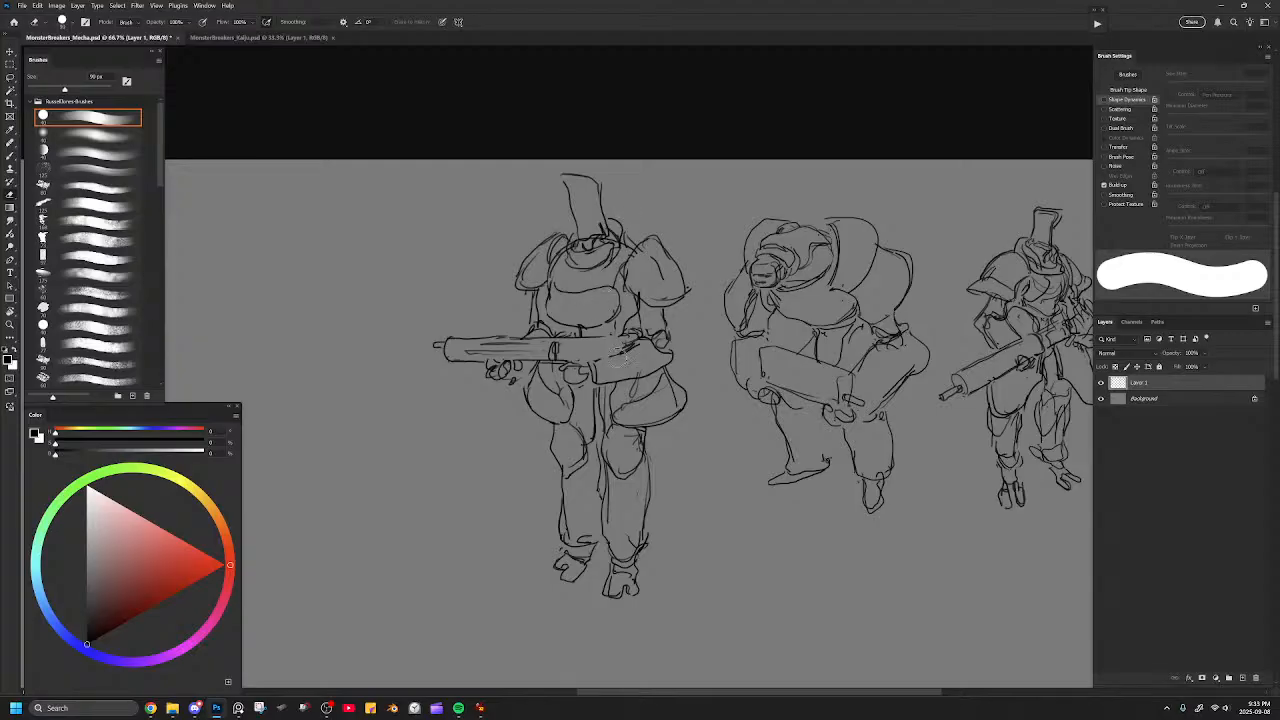
pyautogui.press('[')
pyautogui.press('[')
pyautogui.press('[')
pyautogui.press('b')
# Rework the gripping hand and the rear part of the gun above the bent forearm.
pyautogui.moveTo(588, 339)
pyautogui.mouseDown()
pyautogui.moveTo(612, 337)
pyautogui.moveTo(617, 350)
pyautogui.mouseUp()
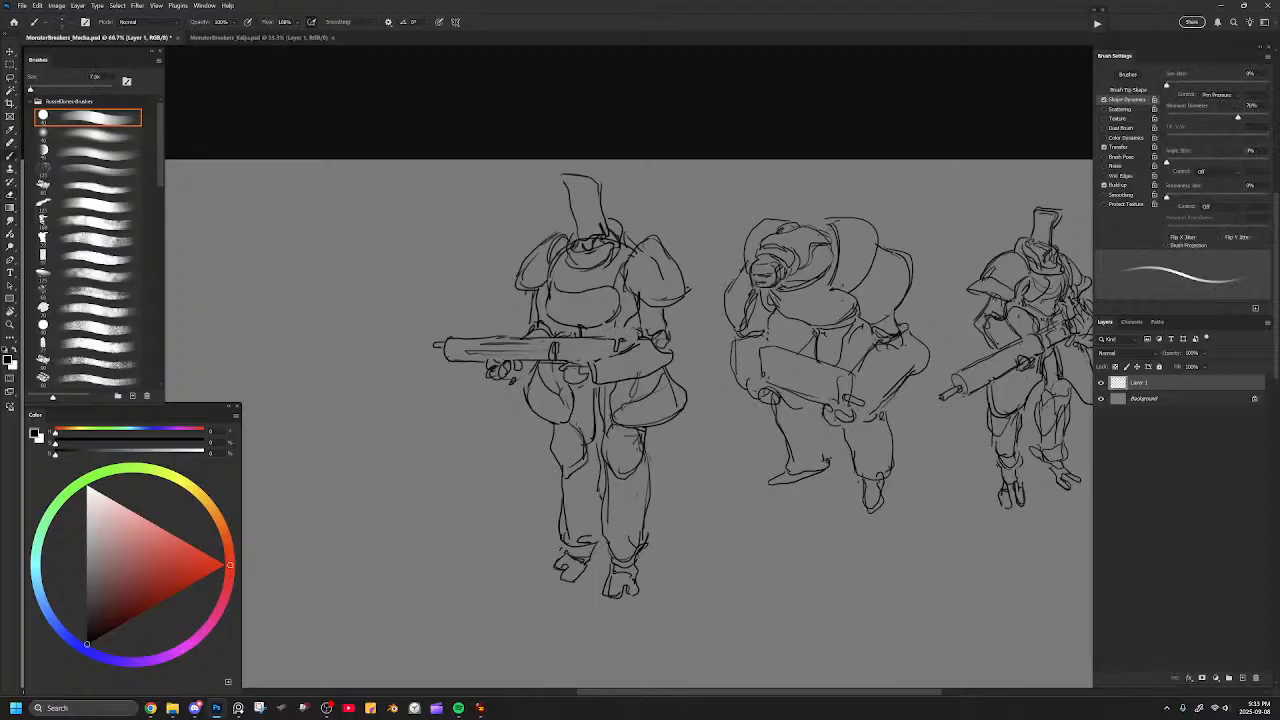
pyautogui.hotkey('ctrl', 'z')
pyautogui.hotkey('ctrl', 'z')
pyautogui.hotkey('ctrl', 'z')
pyautogui.press('e')
pyautogui.moveTo(558, 368)
pyautogui.mouseDown()
pyautogui.moveTo(568, 378)
pyautogui.moveTo(555, 372)
pyautogui.moveTo(622, 339)
pyautogui.mouseUp()
pyautogui.press('b')
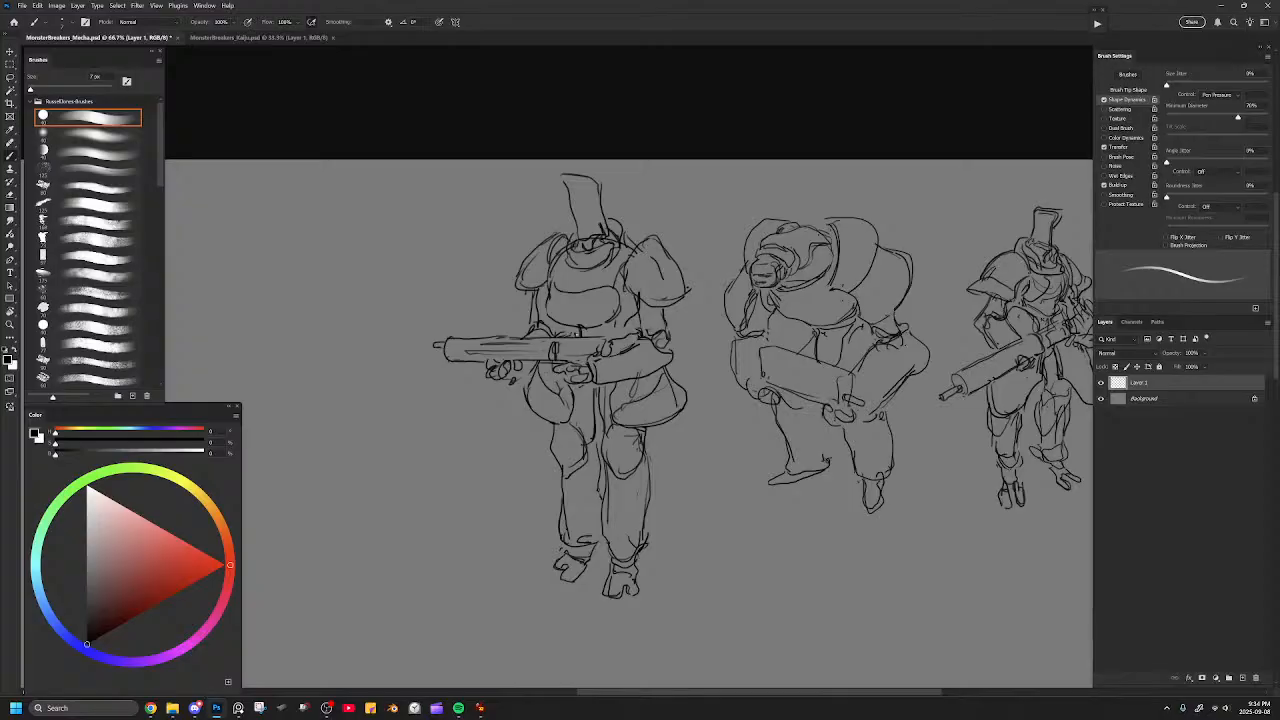
# Clean up and redraw the chest plate's left edge and touch up the waist lines above the gun.
pyautogui.moveTo(554, 338)
pyautogui.mouseDown()
pyautogui.moveTo(585, 312)
pyautogui.moveTo(607, 337)
pyautogui.mouseUp()
pyautogui.hotkey('ctrl', 'z')
pyautogui.press('e')
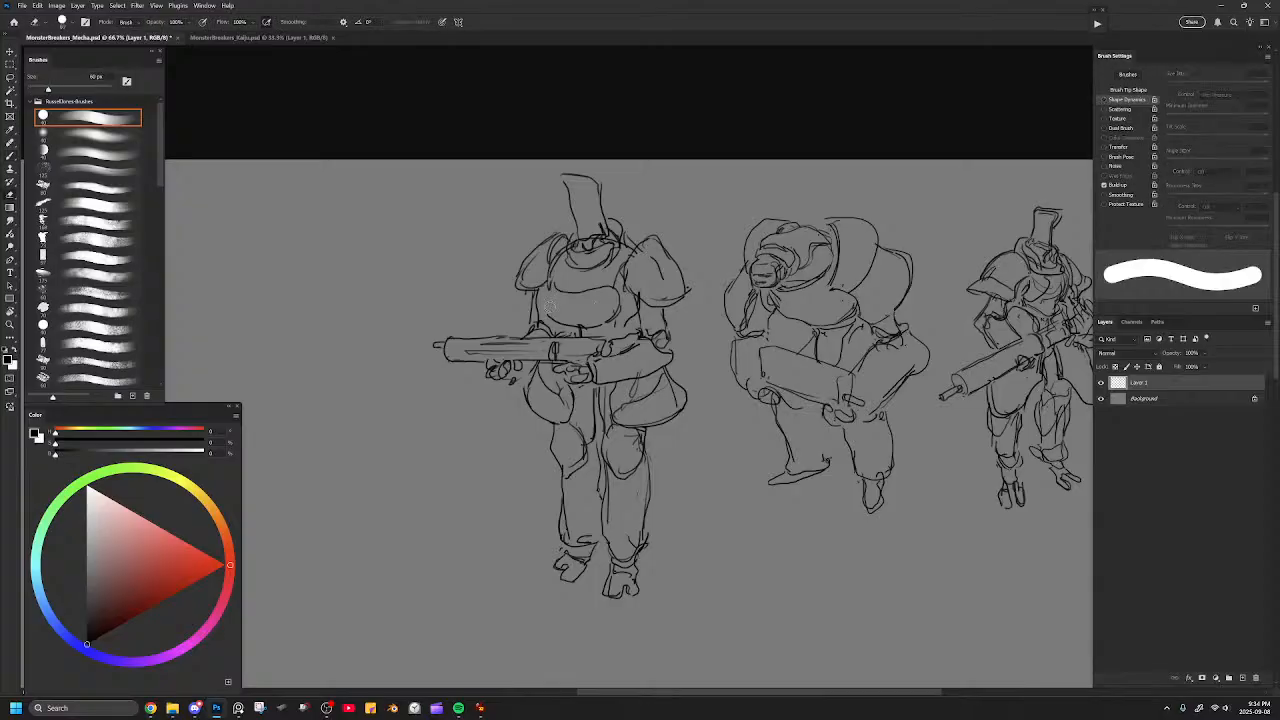
pyautogui.press('b')
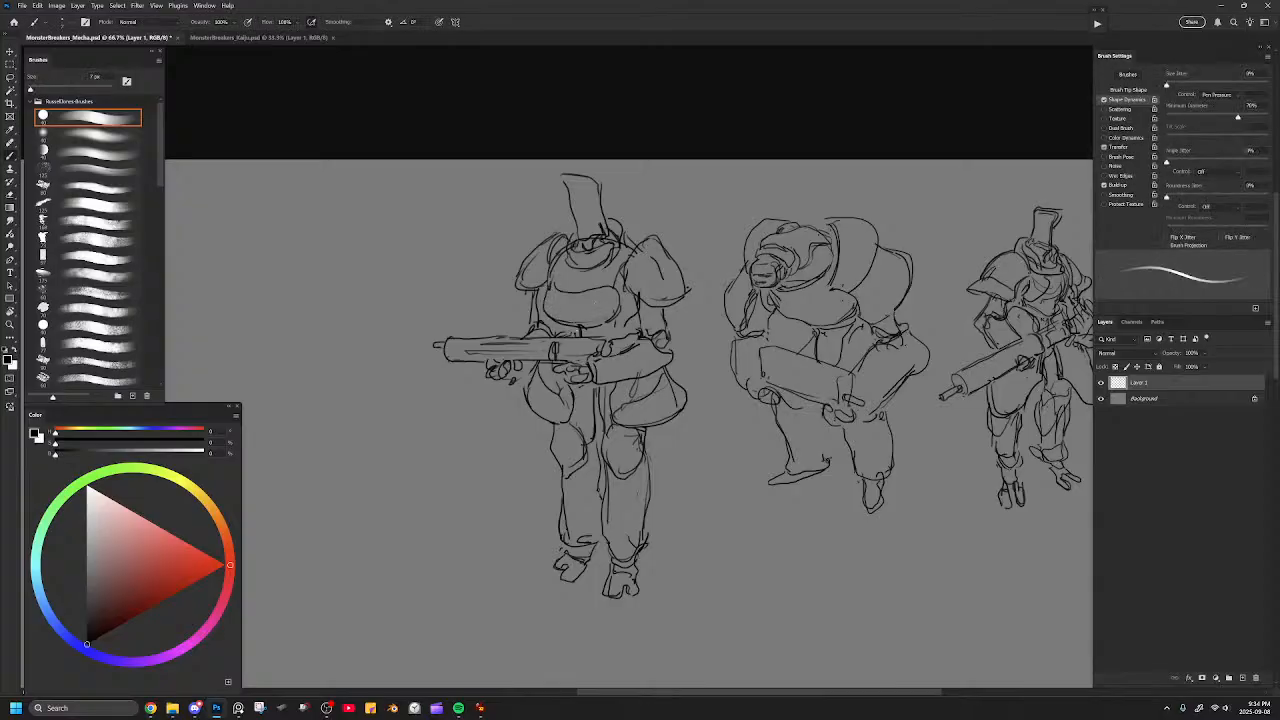
pyautogui.press('e')
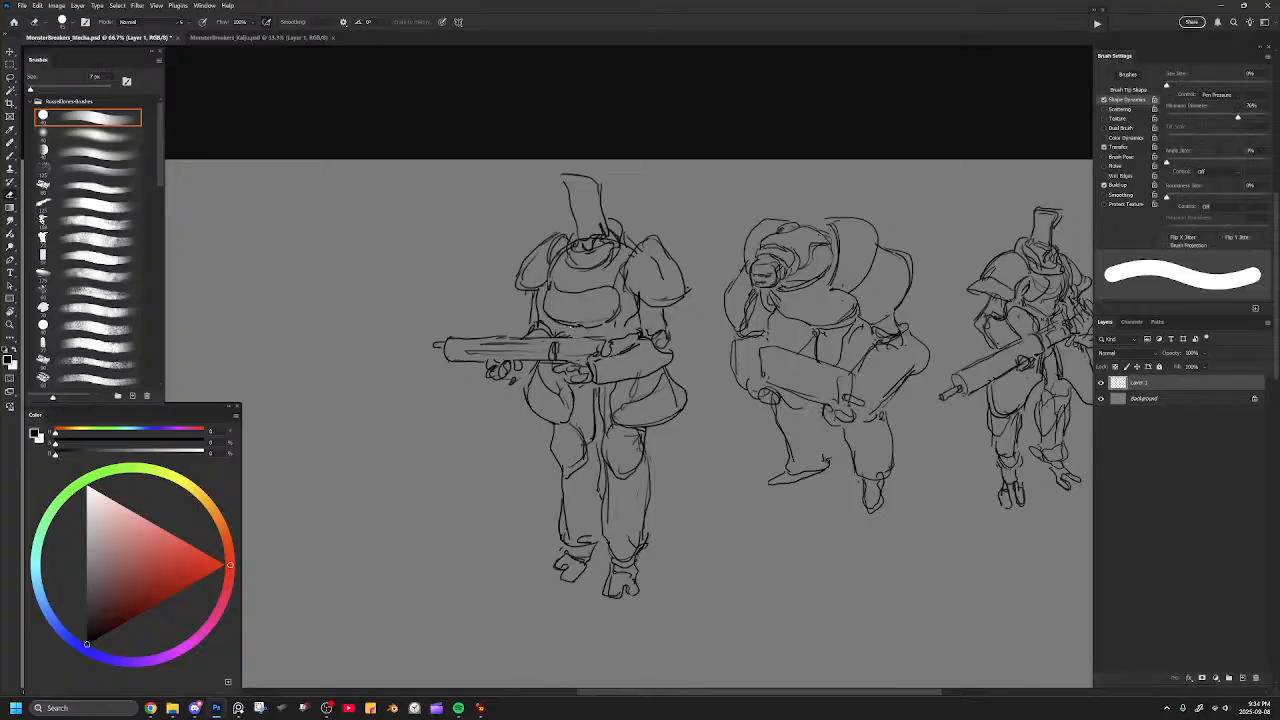
pyautogui.press('b')
pyautogui.moveTo(567, 332); pyautogui.dragTo(587, 336)
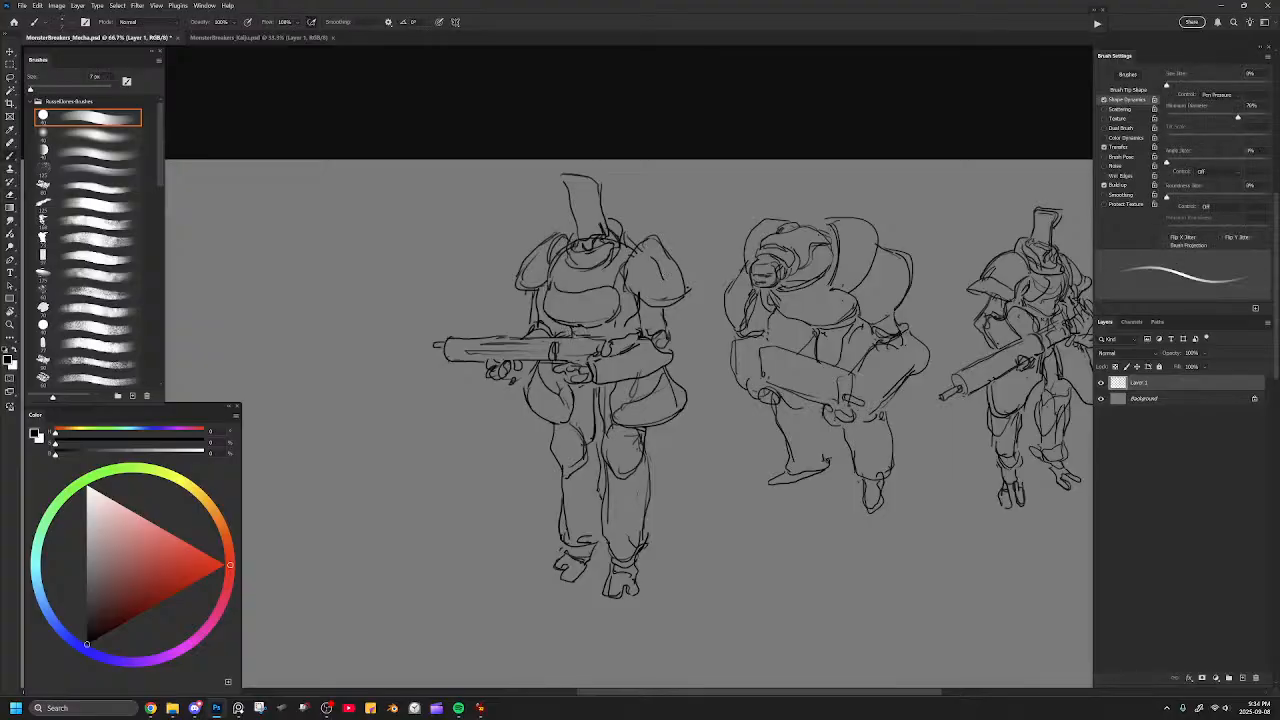
# Redraw both shoulder pads with rounded tops and flared lower rims.
pyautogui.press('e')
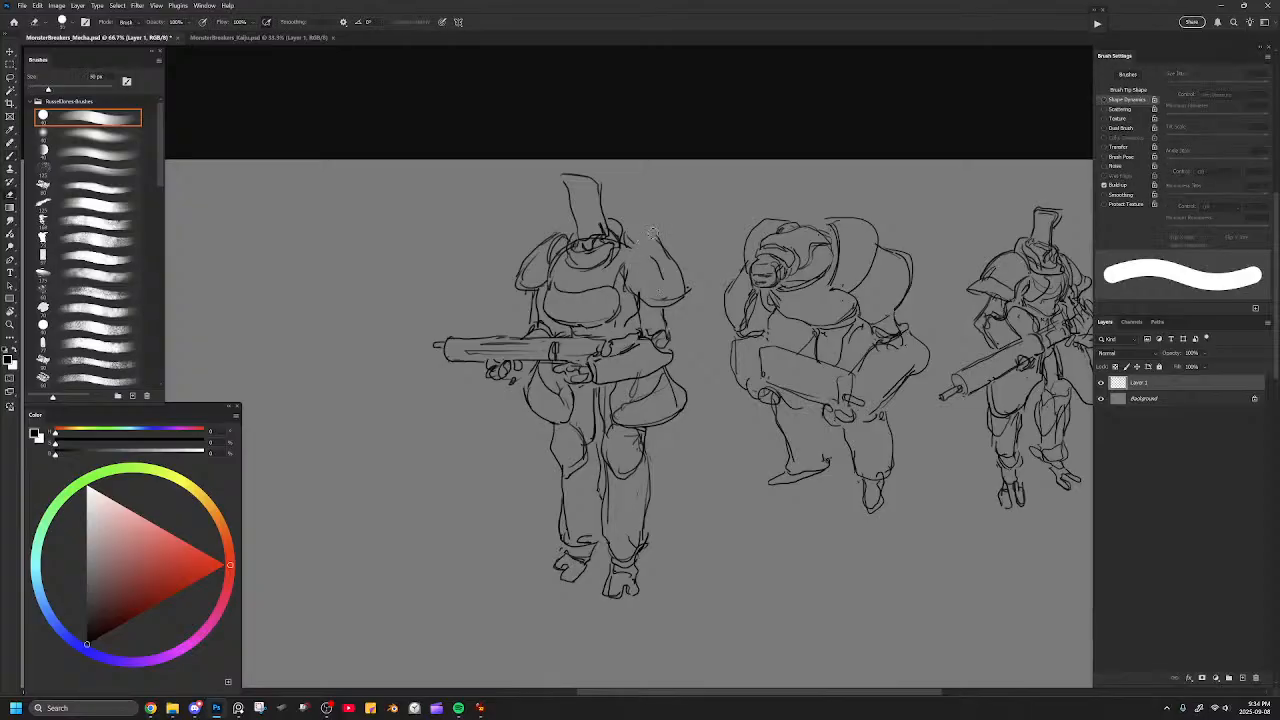
pyautogui.press('b')
pyautogui.moveTo(627, 247)
pyautogui.mouseDown()
pyautogui.moveTo(622, 271)
pyautogui.moveTo(661, 234)
pyautogui.moveTo(696, 292)
pyautogui.moveTo(678, 302)
pyautogui.mouseUp()
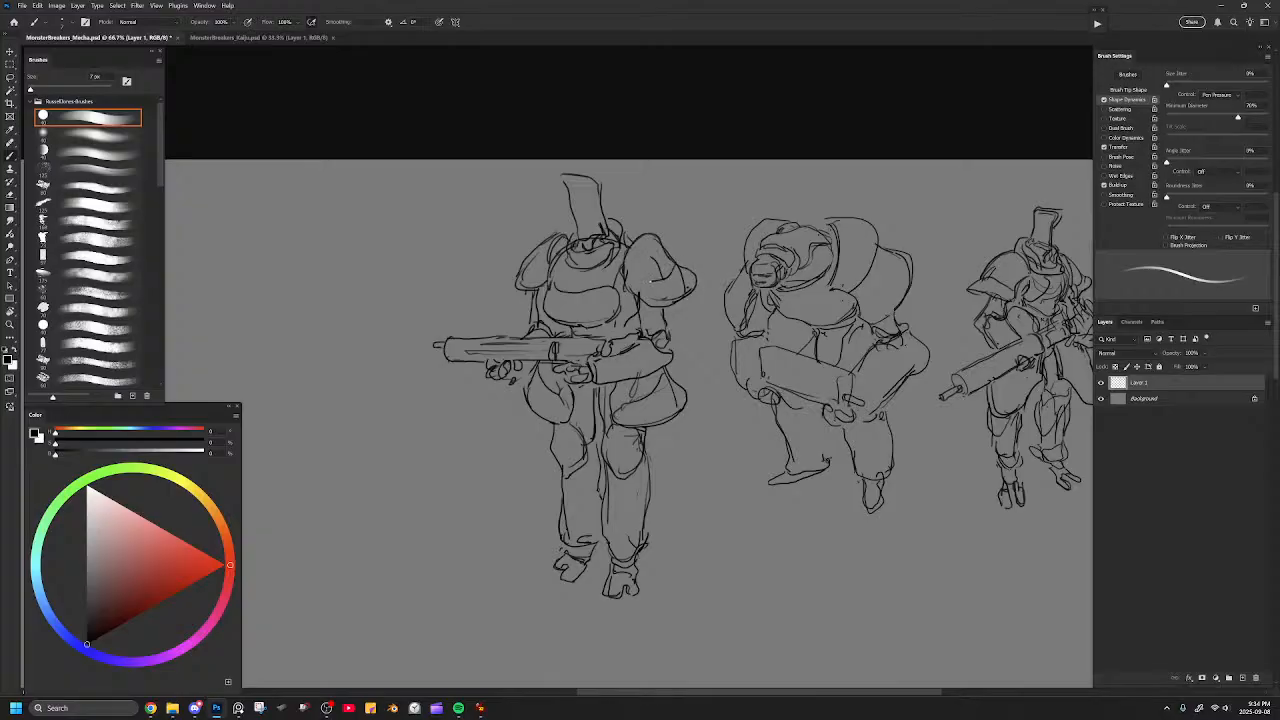
pyautogui.press('e')
pyautogui.press('b')
pyautogui.moveTo(521, 260)
pyautogui.mouseDown()
pyautogui.moveTo(511, 288)
pyautogui.moveTo(547, 295)
pyautogui.moveTo(539, 283)
pyautogui.mouseUp()
pyautogui.press('e')
pyautogui.press('b')
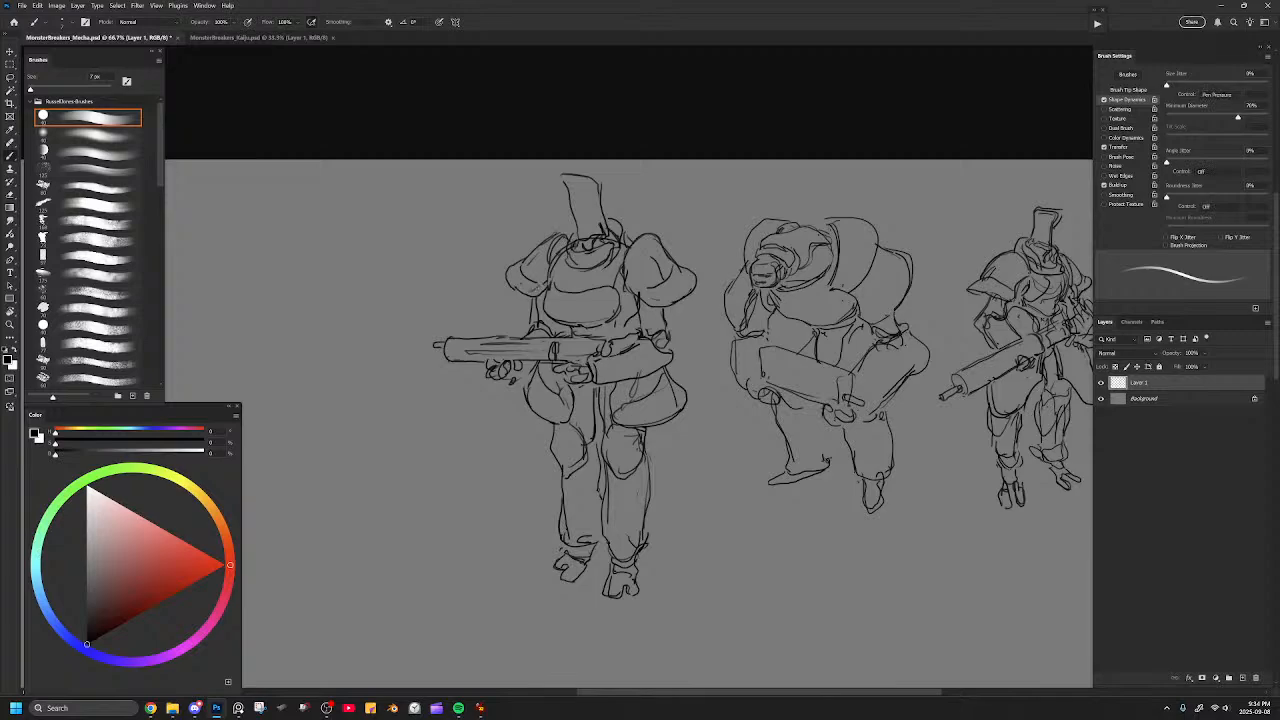
# Sharpen the right-hand shoulder pad's upper contour and erase stray lines around both pads.
pyautogui.press('e')
pyautogui.moveTo(624, 279); pyautogui.dragTo(644, 308)
pyautogui.press('b')
pyautogui.press('e')
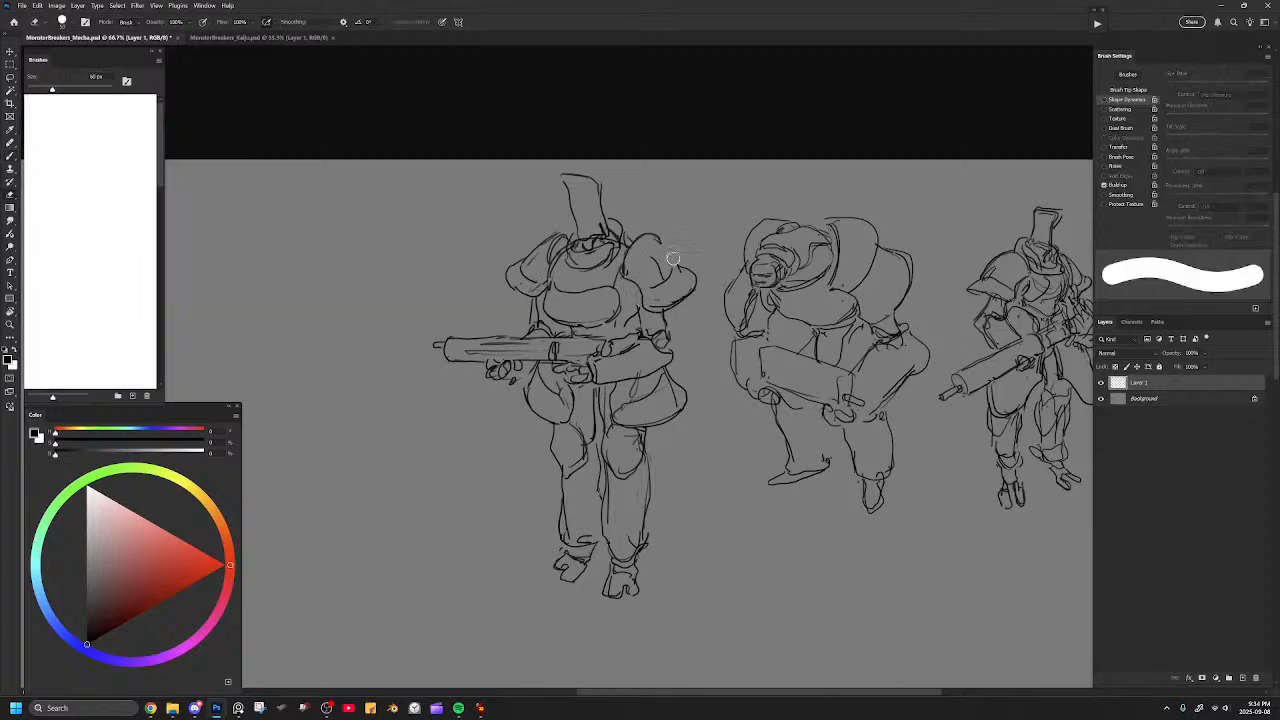
pyautogui.press('b')
pyautogui.press('b')
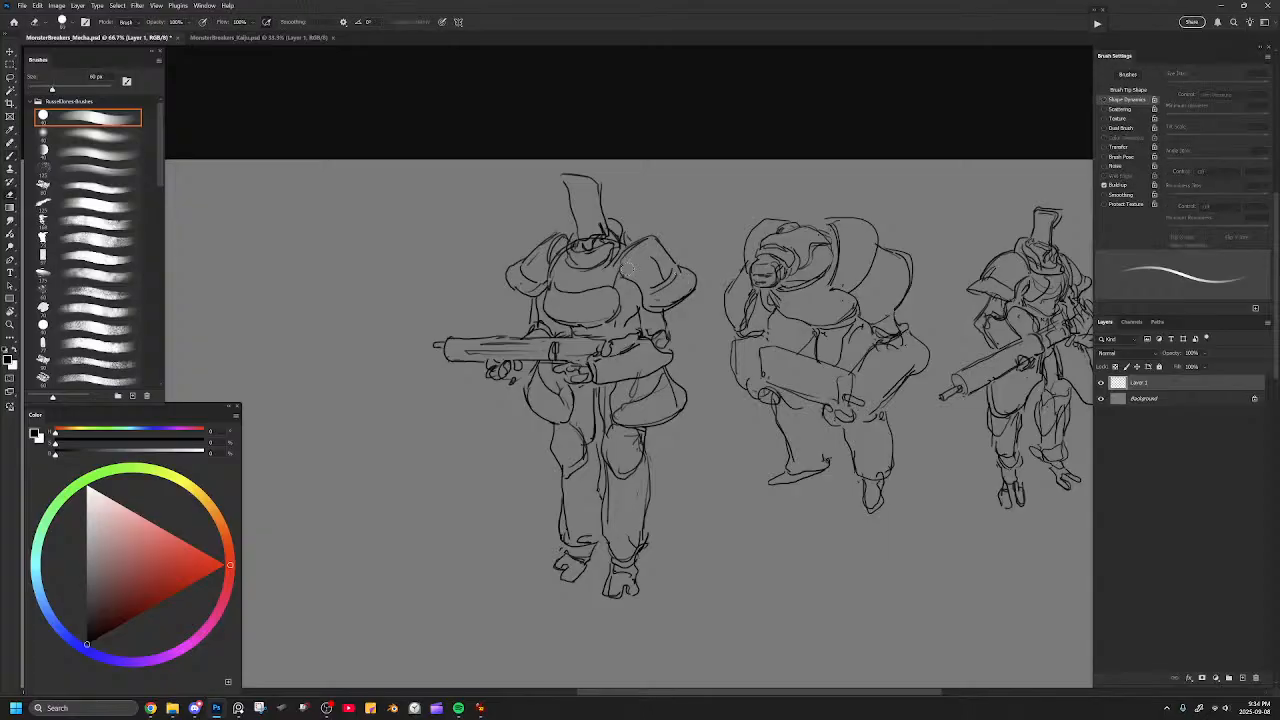
pyautogui.press('e')
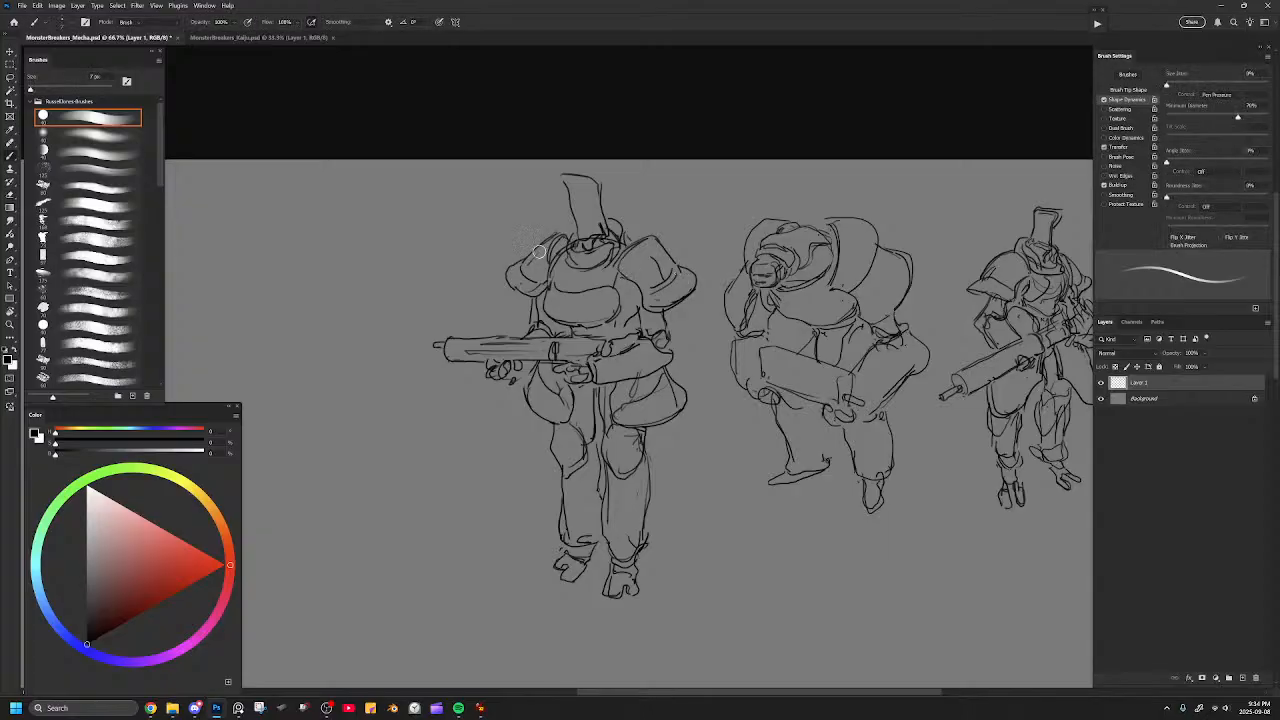
# Flip the canvas horizontally to check the third figure's design in mirror view.
pyautogui.hotkey('ctrl', '-')
pyautogui.hotkey('ctrl', '-')
pyautogui.hotkey('ctrl', 'shift', 'h')
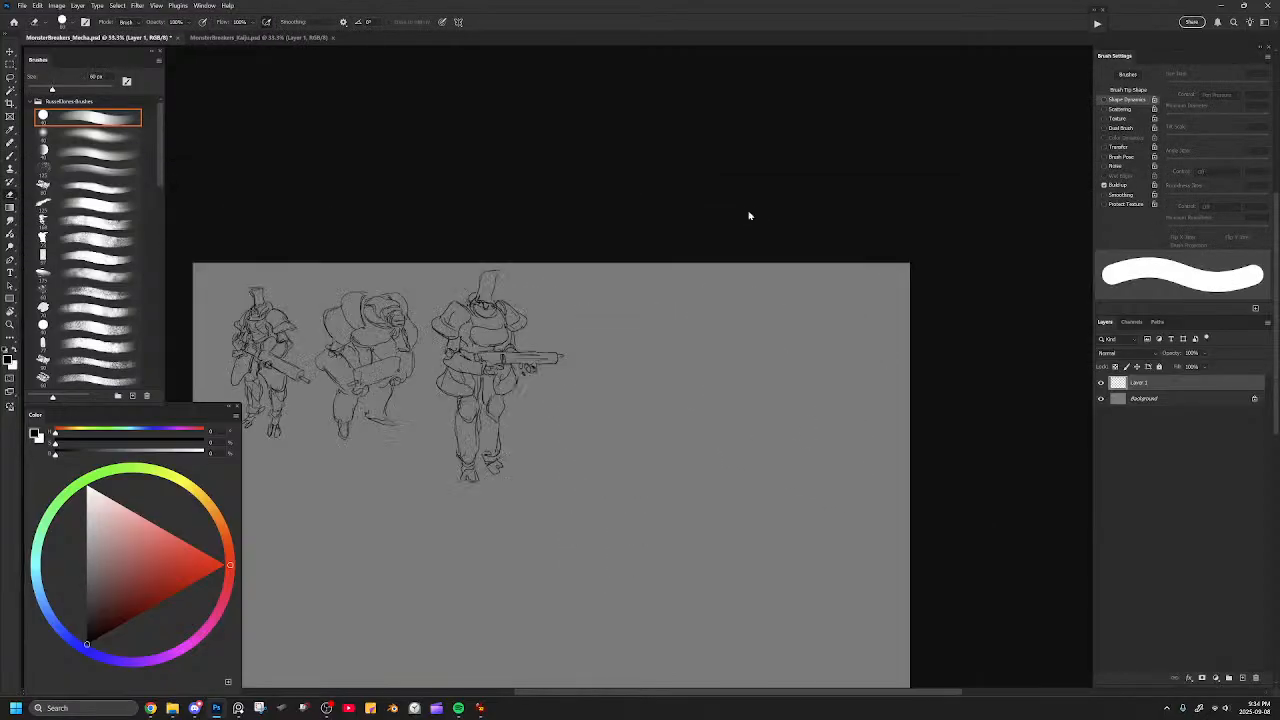
pyautogui.moveTo(634, 342); pyautogui.dragTo(784, 342)
pyautogui.hotkey('ctrl', '+')
pyautogui.hotkey('ctrl', '+')
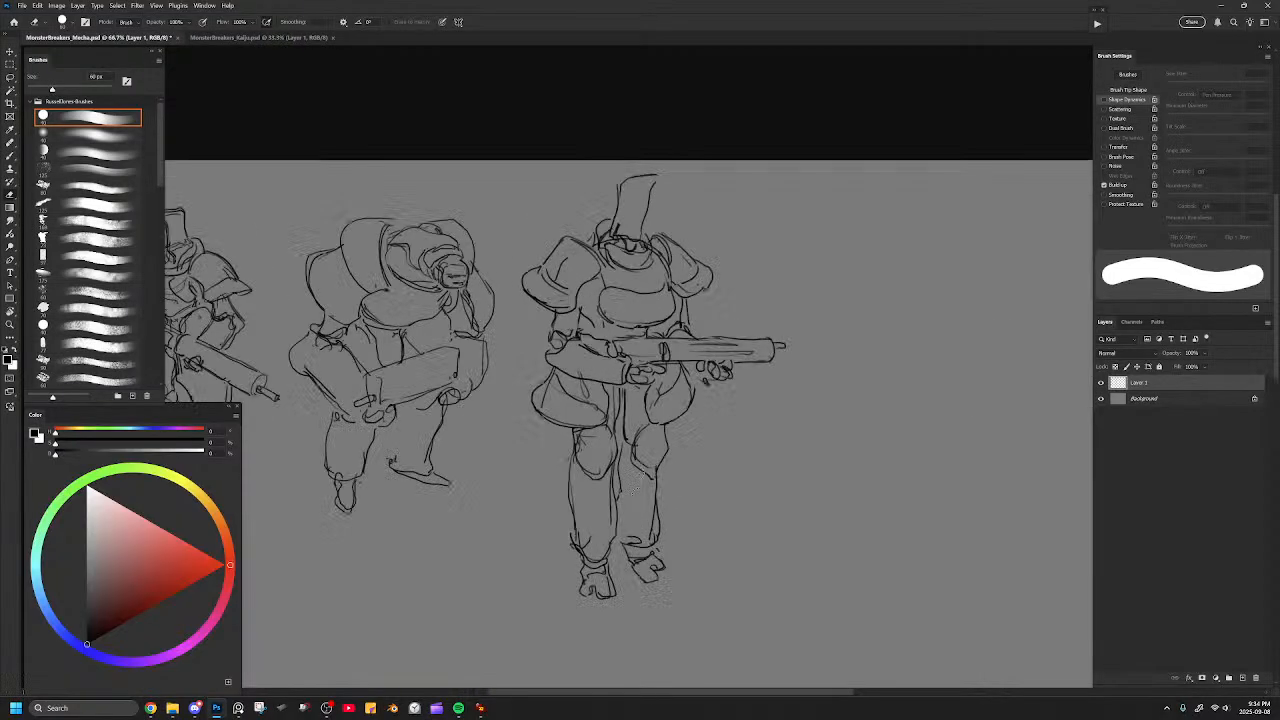
pyautogui.moveTo(713, 370); pyautogui.dragTo(709, 298)
# Try a new outer contour line down the leg below the gun, then undo it.
pyautogui.press('b')
pyautogui.moveTo(676, 344)
pyautogui.mouseDown()
pyautogui.moveTo(687, 395)
pyautogui.moveTo(683, 480)
pyautogui.mouseUp()
pyautogui.hotkey('ctrl', 'z')
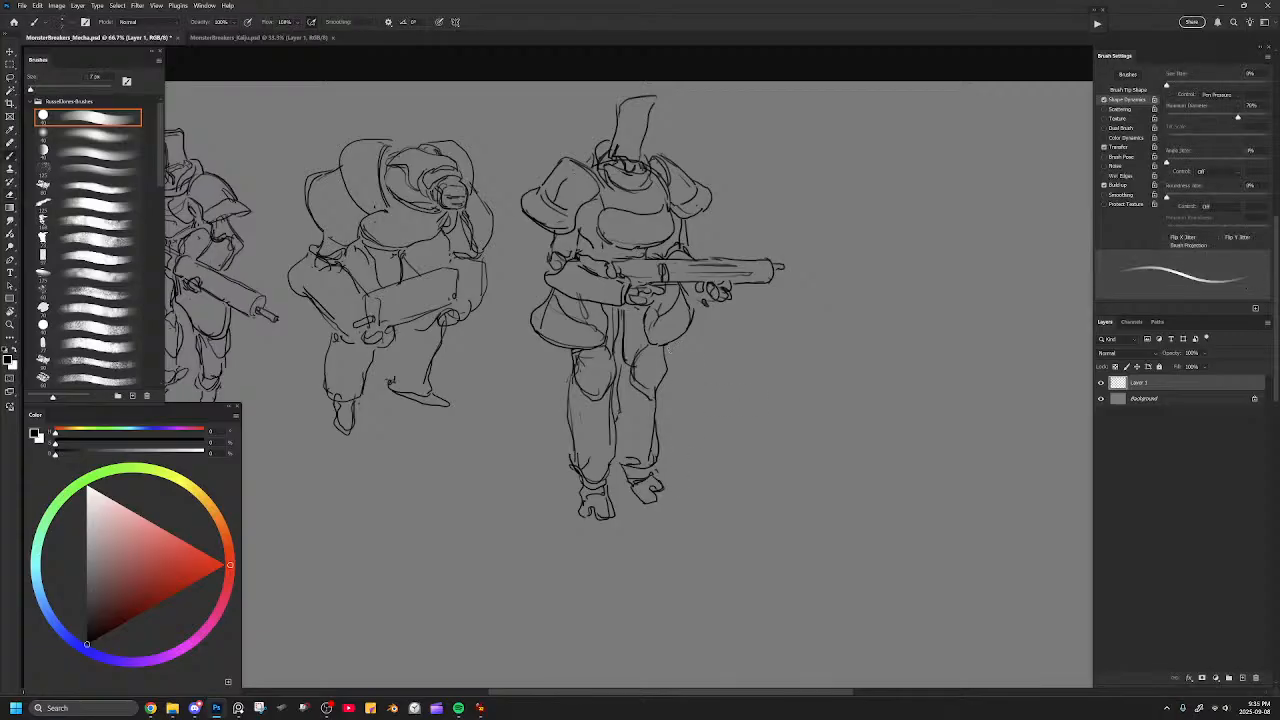
# Select the third figure's lower leg beneath the gun, shift it outward and rotate it slightly, and deselect.
pyautogui.press('l')
pyautogui.moveTo(716, 437)
pyautogui.mouseDown()
pyautogui.moveTo(720, 372)
pyautogui.moveTo(655, 352)
pyautogui.moveTo(622, 408)
pyautogui.moveTo(620, 508)
pyautogui.moveTo(703, 552)
pyautogui.mouseUp()
pyautogui.hotkey('ctrl', 't')
pyautogui.moveTo(697, 418)
pyautogui.mouseDown()
pyautogui.moveTo(729, 428)
pyautogui.moveTo(717, 424)
pyautogui.mouseUp()
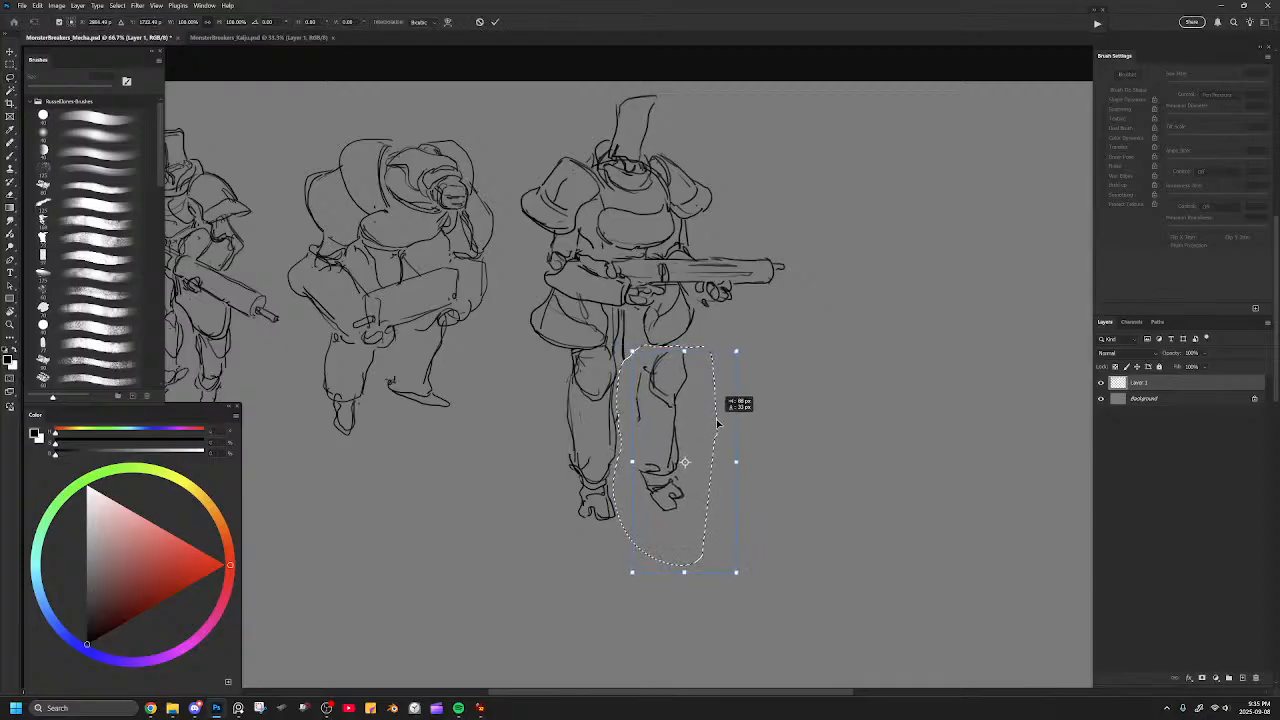
pyautogui.moveTo(780, 363); pyautogui.dragTo(790, 368)
pyautogui.moveTo(696, 412); pyautogui.dragTo(686, 410)
pyautogui.press('Return')
pyautogui.hotkey('ctrl', 'd')
# Redraw the shifted leg with an angular outer knee, a continuous inner contour and an ankle cuff.
pyautogui.press('b')
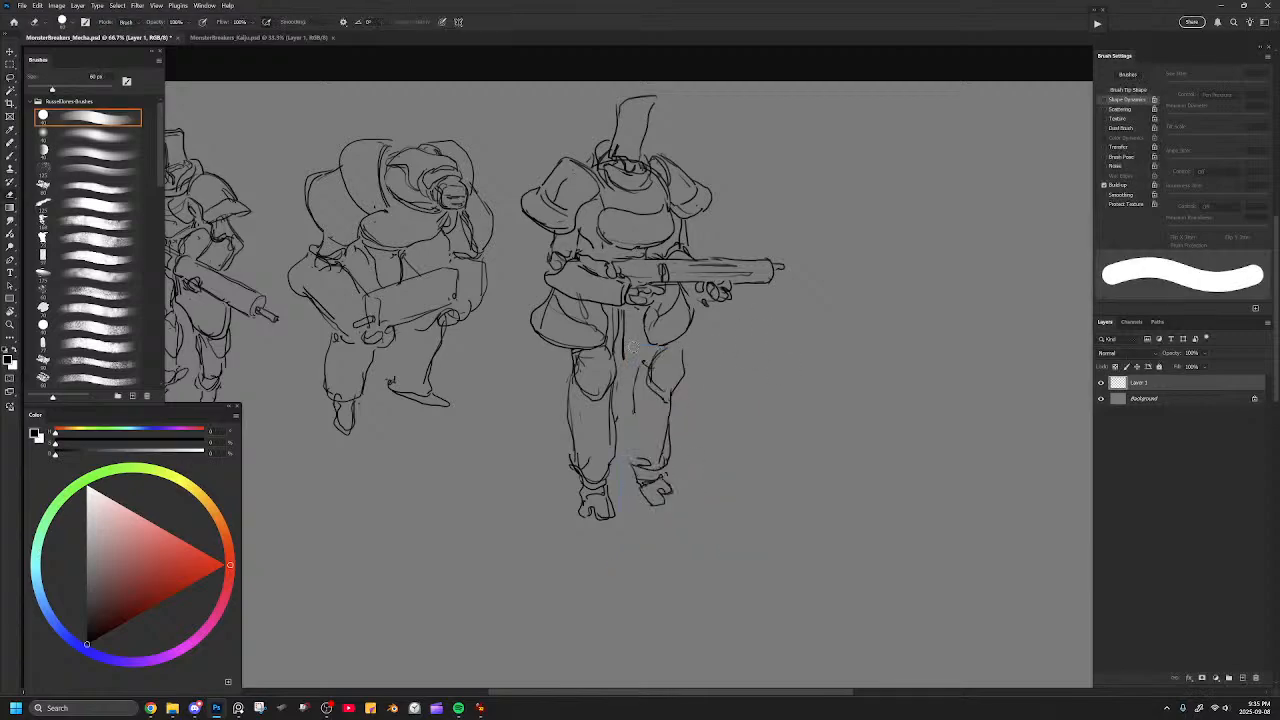
pyautogui.press('b')
pyautogui.moveTo(648, 354)
pyautogui.mouseDown()
pyautogui.moveTo(682, 342)
pyautogui.moveTo(690, 376)
pyautogui.moveTo(668, 434)
pyautogui.mouseUp()
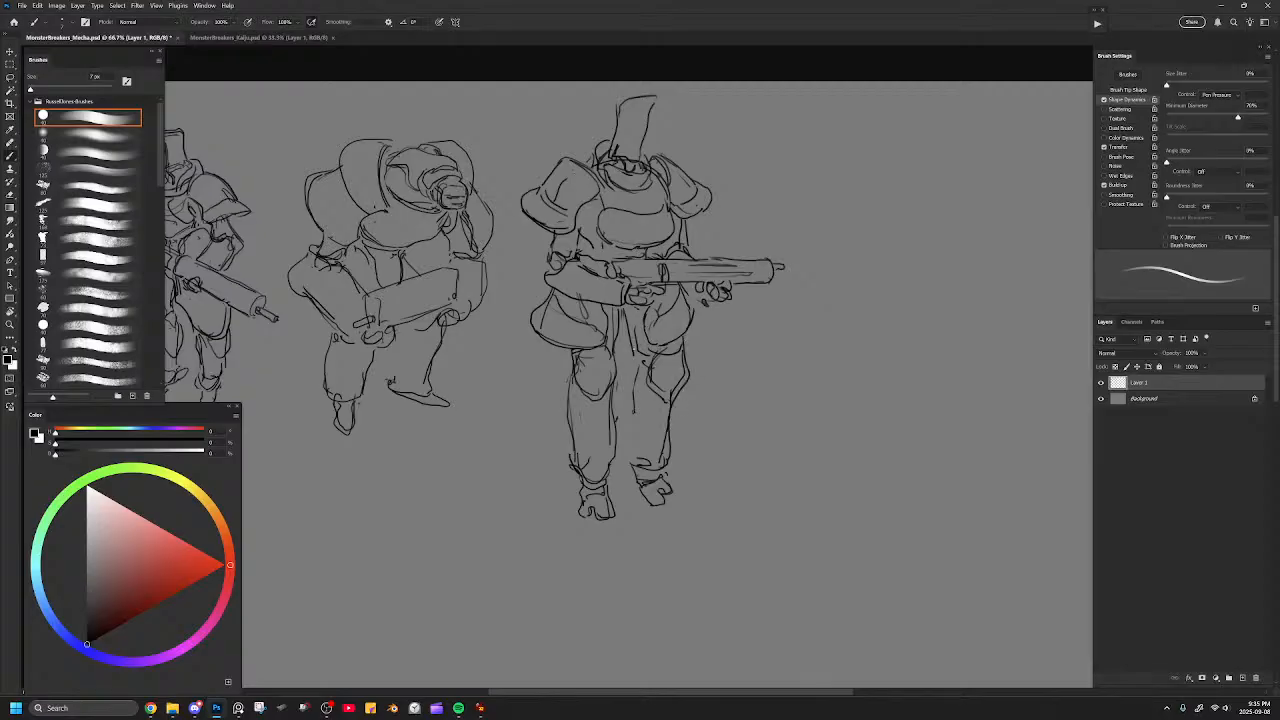
pyautogui.moveTo(634, 356); pyautogui.dragTo(625, 416)
pyautogui.moveTo(627, 416); pyautogui.dragTo(628, 460)
pyautogui.press('e')
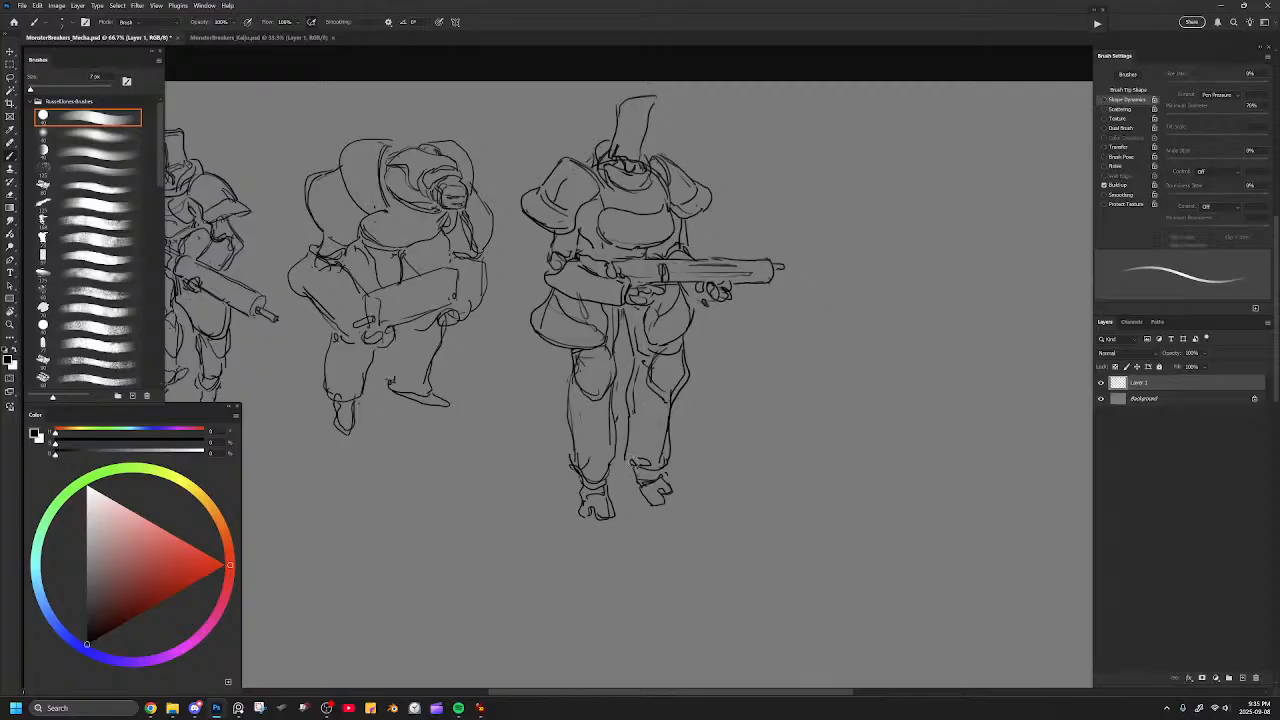
pyautogui.press('b')
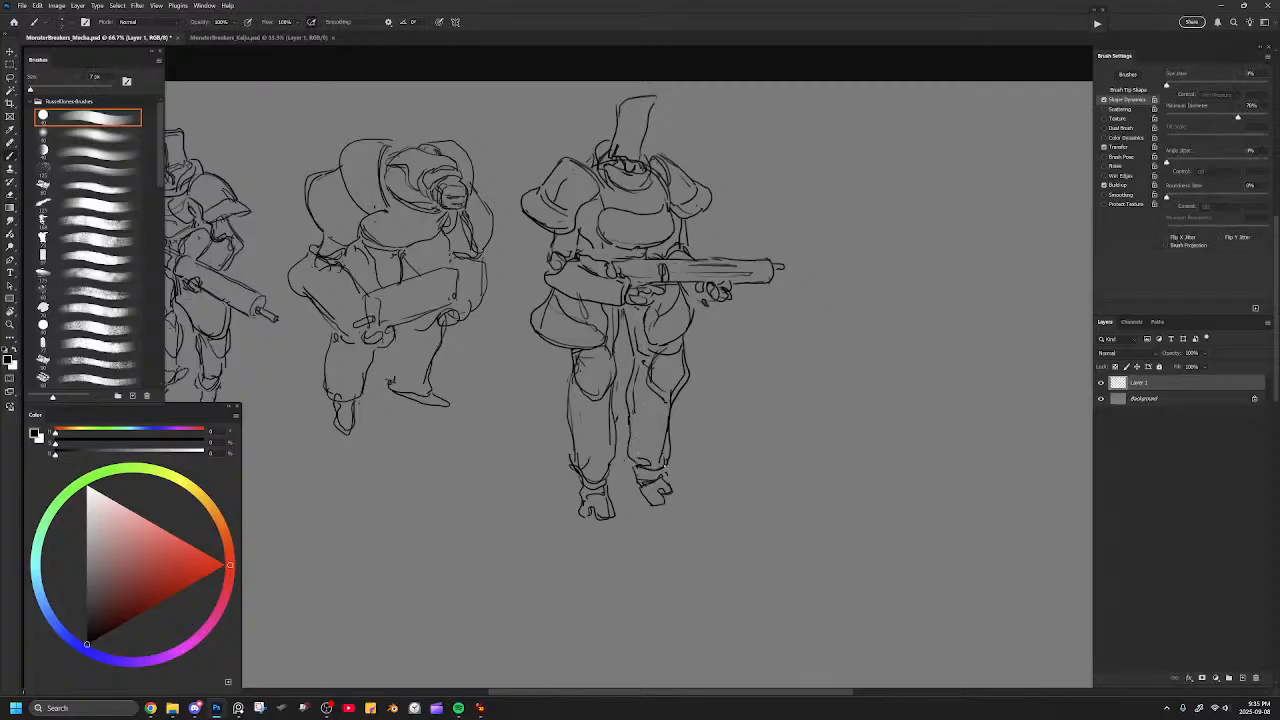
pyautogui.moveTo(619, 455); pyautogui.dragTo(635, 467)
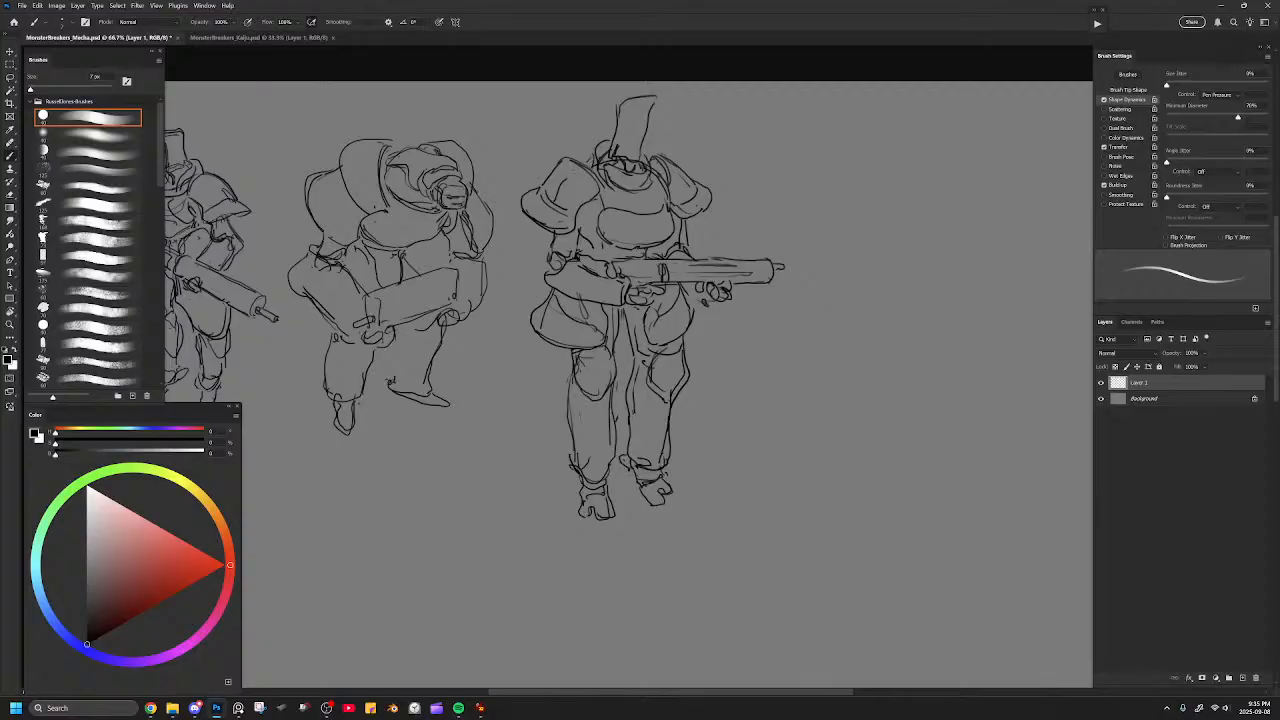
# Trim the third figure's two hip armor outlines and redraw the outer edge beneath the gun hand.
pyautogui.press('e')
pyautogui.moveTo(676, 352)
pyautogui.mouseDown()
pyautogui.moveTo(651, 380)
pyautogui.moveTo(692, 316)
pyautogui.moveTo(678, 336)
pyautogui.moveTo(645, 332)
pyautogui.moveTo(674, 346)
pyautogui.moveTo(695, 336)
pyautogui.mouseUp()
pyautogui.press('b')
pyautogui.press('e')
pyautogui.press('b')
pyautogui.press('e')
pyautogui.moveTo(546, 310); pyautogui.dragTo(534, 318)
pyautogui.press('b')
pyautogui.moveTo(707, 311); pyautogui.dragTo(699, 331)
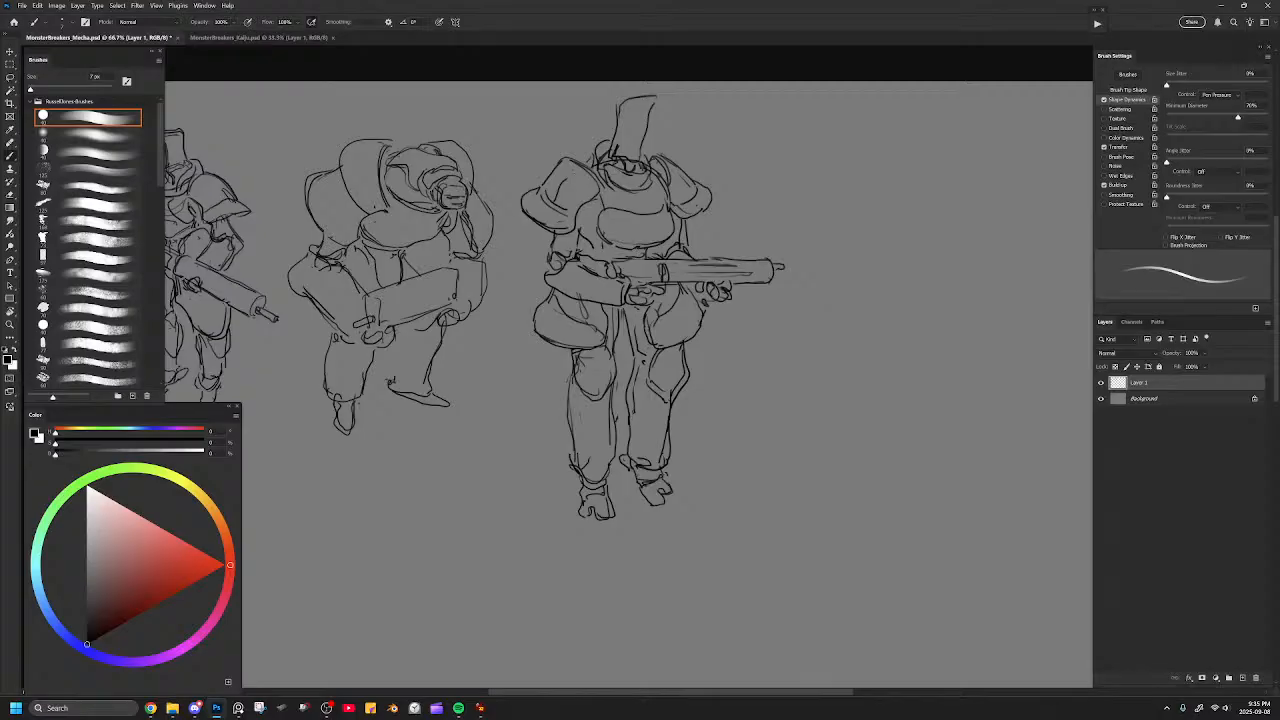
# Rework the third figure's upper arms beneath the shoulder pads and sharpen the hat's base and visor lines.
pyautogui.moveTo(593, 205)
pyautogui.mouseDown()
pyautogui.moveTo(589, 227)
pyautogui.moveTo(545, 227)
pyautogui.moveTo(565, 236)
pyautogui.moveTo(549, 256)
pyautogui.mouseUp()
pyautogui.press('e')
pyautogui.press('b')
pyautogui.press('e')
pyautogui.moveTo(689, 242)
pyautogui.mouseDown()
pyautogui.moveTo(688, 223)
pyautogui.moveTo(685, 246)
pyautogui.moveTo(703, 220)
pyautogui.mouseUp()
pyautogui.press('b')
pyautogui.moveTo(619, 146)
pyautogui.mouseDown()
pyautogui.moveTo(646, 160)
pyautogui.moveTo(626, 103)
pyautogui.moveTo(659, 99)
pyautogui.moveTo(646, 151)
pyautogui.mouseUp()
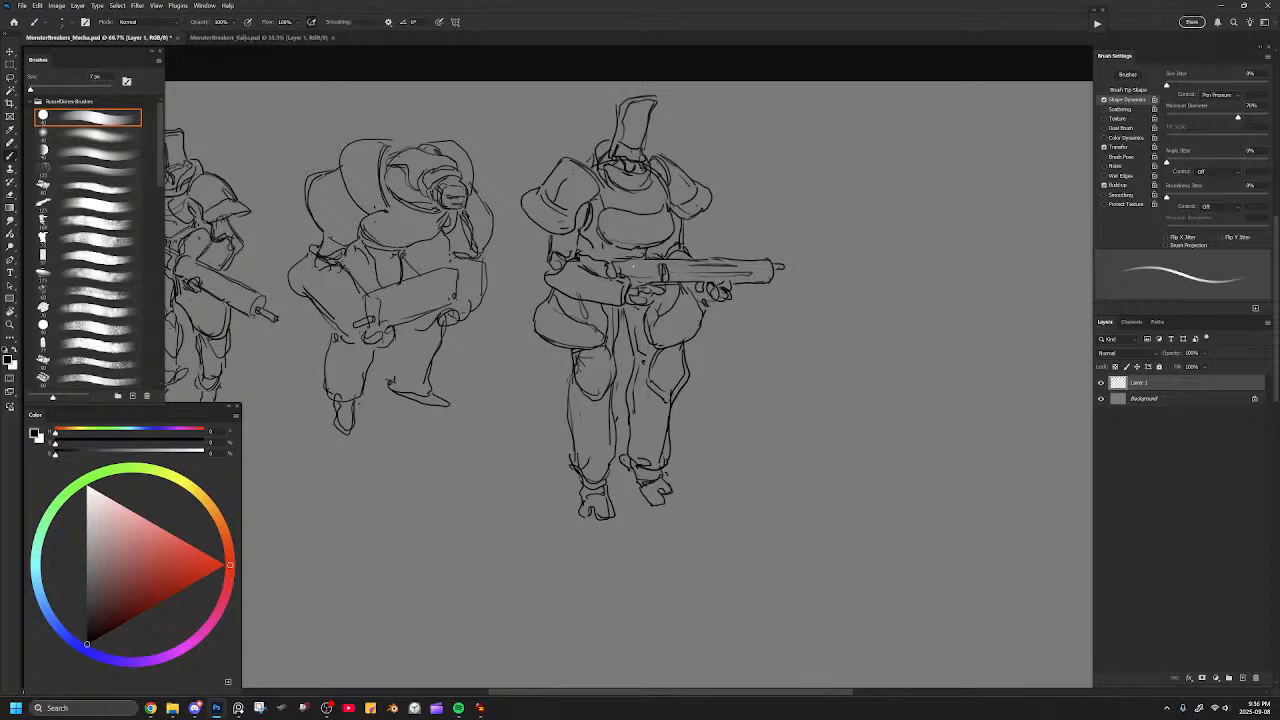
# Draw an angular magazine hanging beneath the third figure's gun, undoing the rejected strokes.
pyautogui.press('e')
pyautogui.moveTo(667, 264); pyautogui.dragTo(668, 345)
pyautogui.press('b')
pyautogui.hotkey('ctrl', 'z')
pyautogui.moveTo(680, 282); pyautogui.dragTo(692, 346)
pyautogui.hotkey('ctrl', 'z')
pyautogui.moveTo(680, 279); pyautogui.dragTo(693, 335)
pyautogui.hotkey('ctrl', 'z')
pyautogui.hotkey('ctrl', 'z')
pyautogui.moveTo(679, 281)
pyautogui.mouseDown()
pyautogui.moveTo(687, 331)
pyautogui.moveTo(661, 291)
pyautogui.moveTo(668, 331)
pyautogui.mouseUp()
pyautogui.press('e')
pyautogui.press('b')
# Clean up the left upper arm and add a short dark accent beneath its shoulder pad.
pyautogui.press('e')
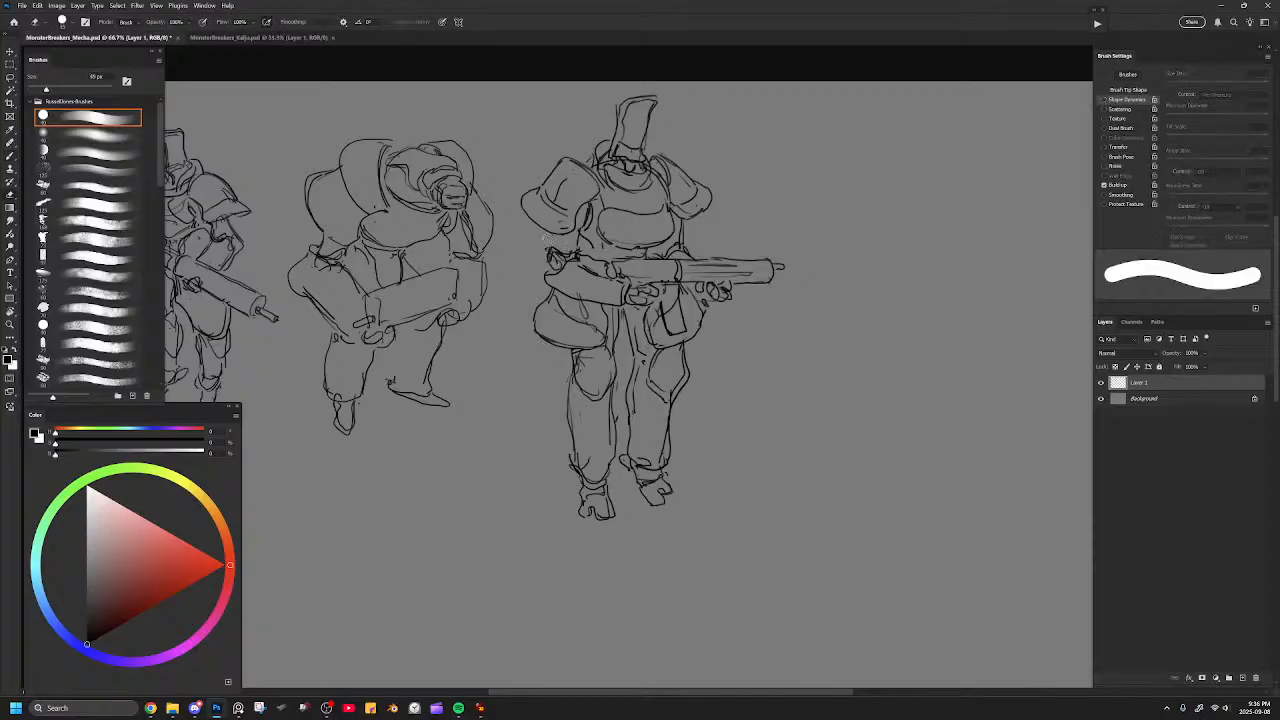
pyautogui.press('b')
pyautogui.moveTo(583, 209); pyautogui.dragTo(581, 222)
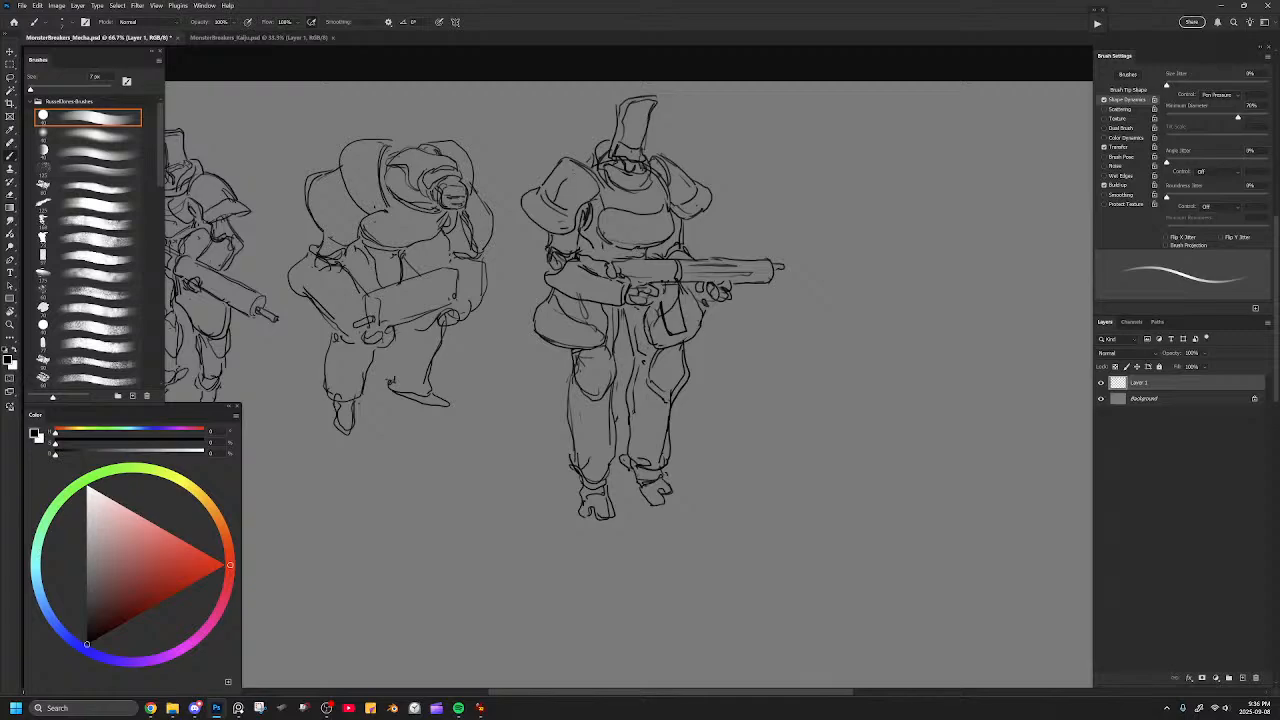
# Select the whole third figure, scale it down to match the other figures' height, and place it beside the second.
pyautogui.hotkey('ctrl', '-')
pyautogui.moveTo(652, 254); pyautogui.dragTo(740, 265)
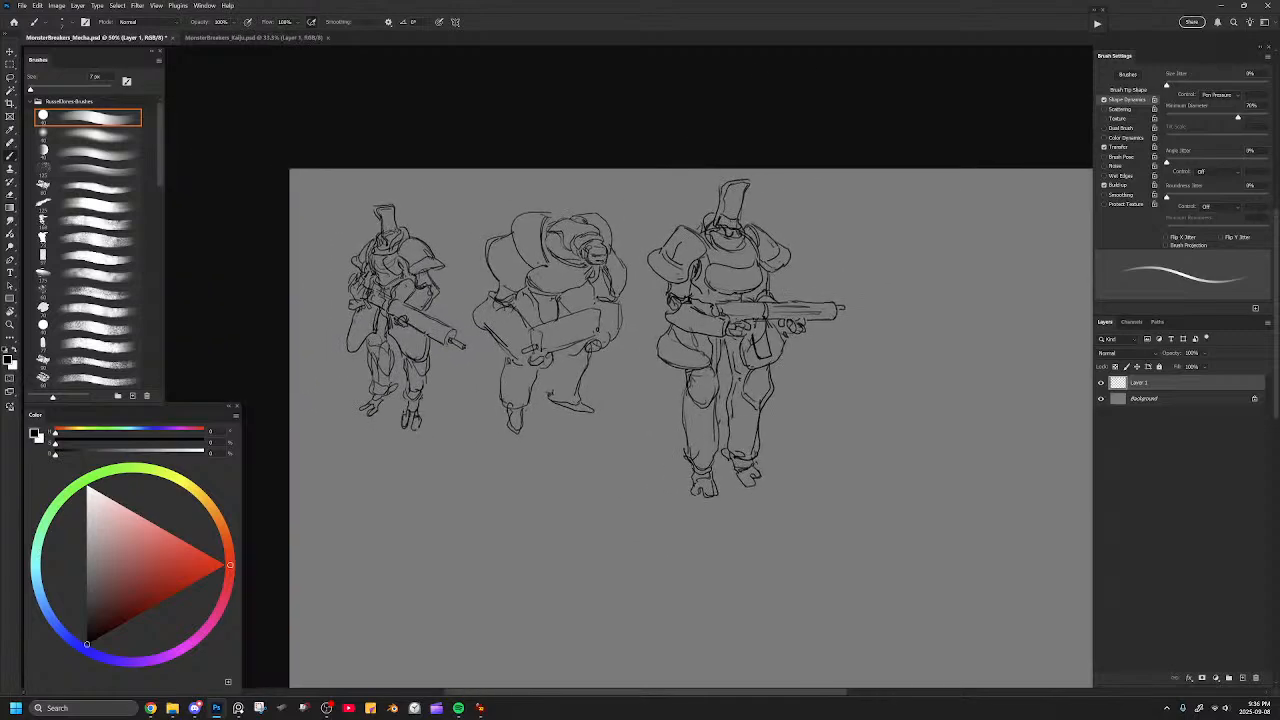
pyautogui.press('l')
pyautogui.moveTo(852, 218)
pyautogui.mouseDown()
pyautogui.moveTo(674, 166)
pyautogui.moveTo(645, 255)
pyautogui.moveTo(885, 423)
pyautogui.moveTo(877, 111)
pyautogui.mouseUp()
pyautogui.hotkey('ctrl', 't')
pyautogui.moveTo(932, 169); pyautogui.dragTo(906, 200)
pyautogui.moveTo(834, 280); pyautogui.dragTo(795, 269)
pyautogui.moveTo(870, 172); pyautogui.dragTo(859, 186)
pyautogui.press('Return')
pyautogui.hotkey('ctrl', 'd')
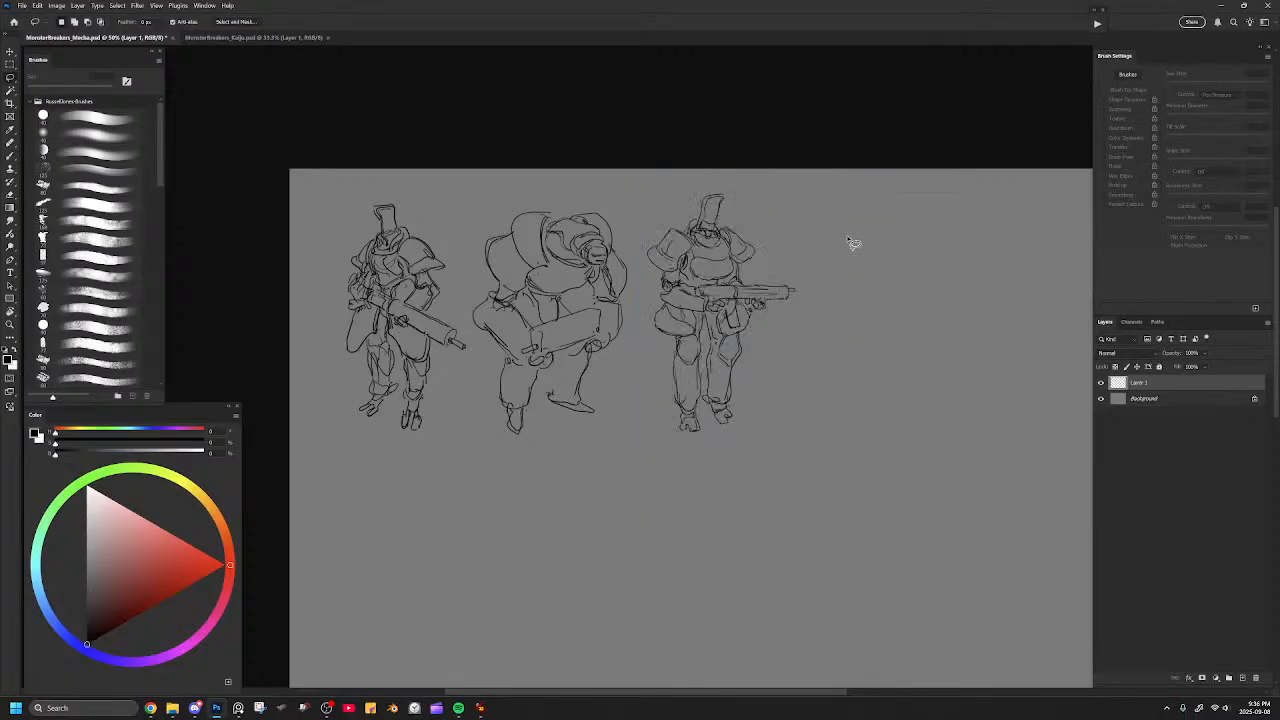
# Sketch a large rounded dome helmet outline for a fourth figure in the empty space beside the third.
pyautogui.moveTo(764, 311); pyautogui.dragTo(682, 289)
pyautogui.hotkey('ctrl', '+')
pyautogui.moveTo(746, 263)
pyautogui.mouseDown()
pyautogui.moveTo(688, 311)
pyautogui.moveTo(554, 274)
pyautogui.mouseUp()
pyautogui.press('b')
pyautogui.moveTo(636, 180)
pyautogui.mouseDown()
pyautogui.moveTo(718, 152)
pyautogui.moveTo(671, 153)
pyautogui.moveTo(740, 172)
pyautogui.mouseUp()
pyautogui.hotkey('ctrl', 'z')
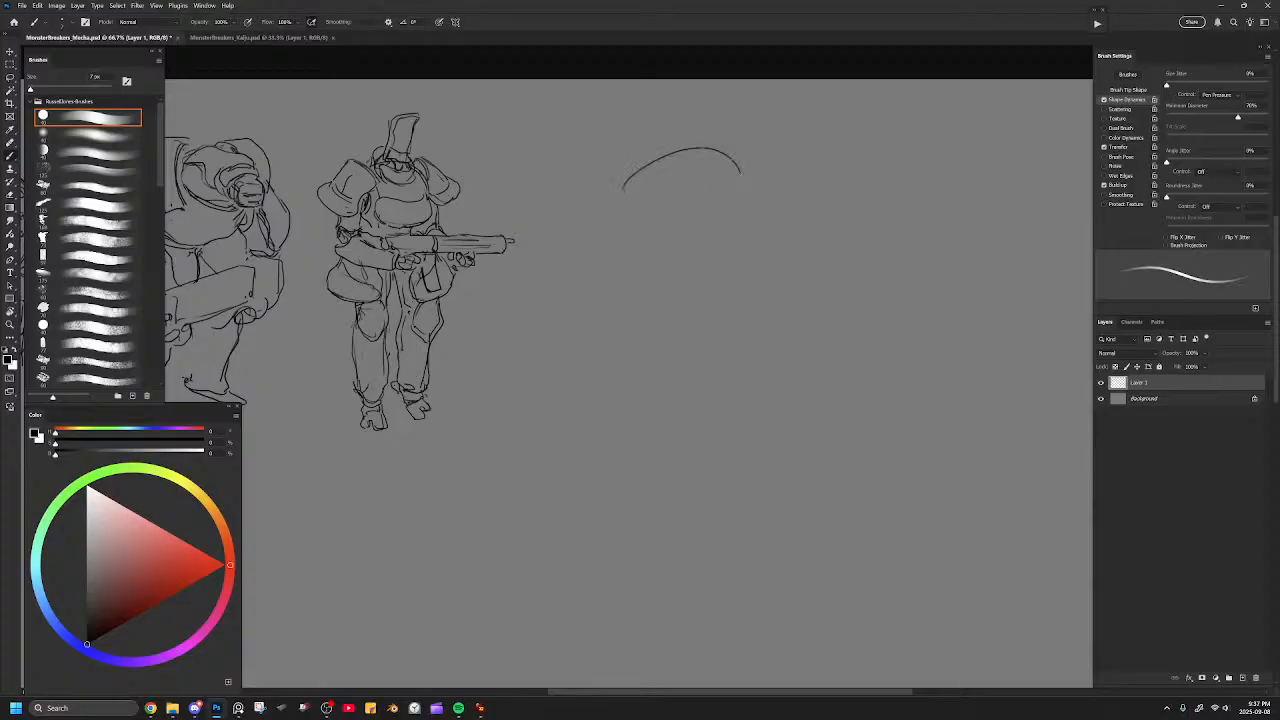
pyautogui.hotkey('ctrl', 'z')
pyautogui.moveTo(664, 146)
pyautogui.mouseDown()
pyautogui.moveTo(716, 139)
pyautogui.moveTo(760, 180)
pyautogui.moveTo(752, 210)
pyautogui.moveTo(704, 236)
pyautogui.moveTo(636, 192)
pyautogui.moveTo(656, 263)
pyautogui.moveTo(714, 229)
pyautogui.moveTo(641, 252)
pyautogui.moveTo(700, 262)
pyautogui.mouseUp()
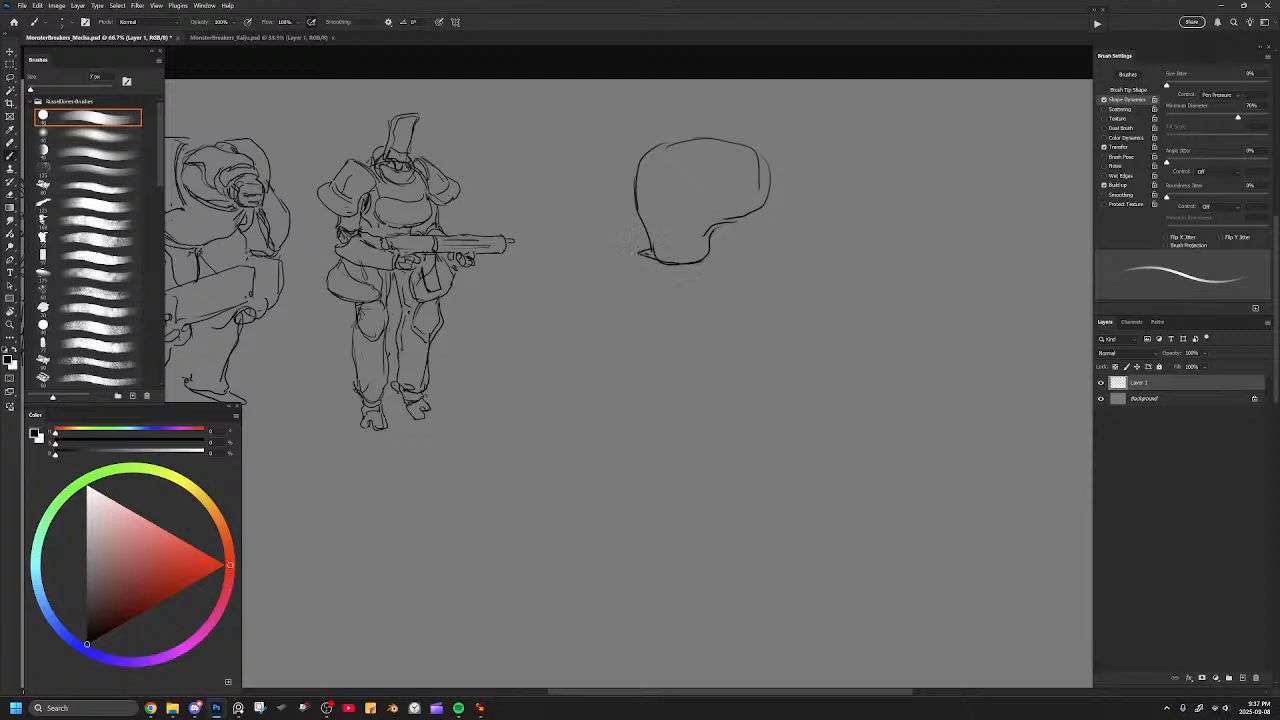
# Replace the helmet's lower outline with a small face and jaw tucked beneath the dome.
pyautogui.hotkey('ctrl', 'z')
pyautogui.moveTo(634, 208)
pyautogui.mouseDown()
pyautogui.moveTo(641, 236)
pyautogui.moveTo(686, 255)
pyautogui.moveTo(716, 250)
pyautogui.moveTo(720, 234)
pyautogui.moveTo(646, 257)
pyautogui.moveTo(696, 263)
pyautogui.moveTo(655, 253)
pyautogui.moveTo(670, 278)
pyautogui.moveTo(694, 274)
pyautogui.moveTo(684, 277)
pyautogui.mouseUp()
pyautogui.press('e')
pyautogui.press('b')
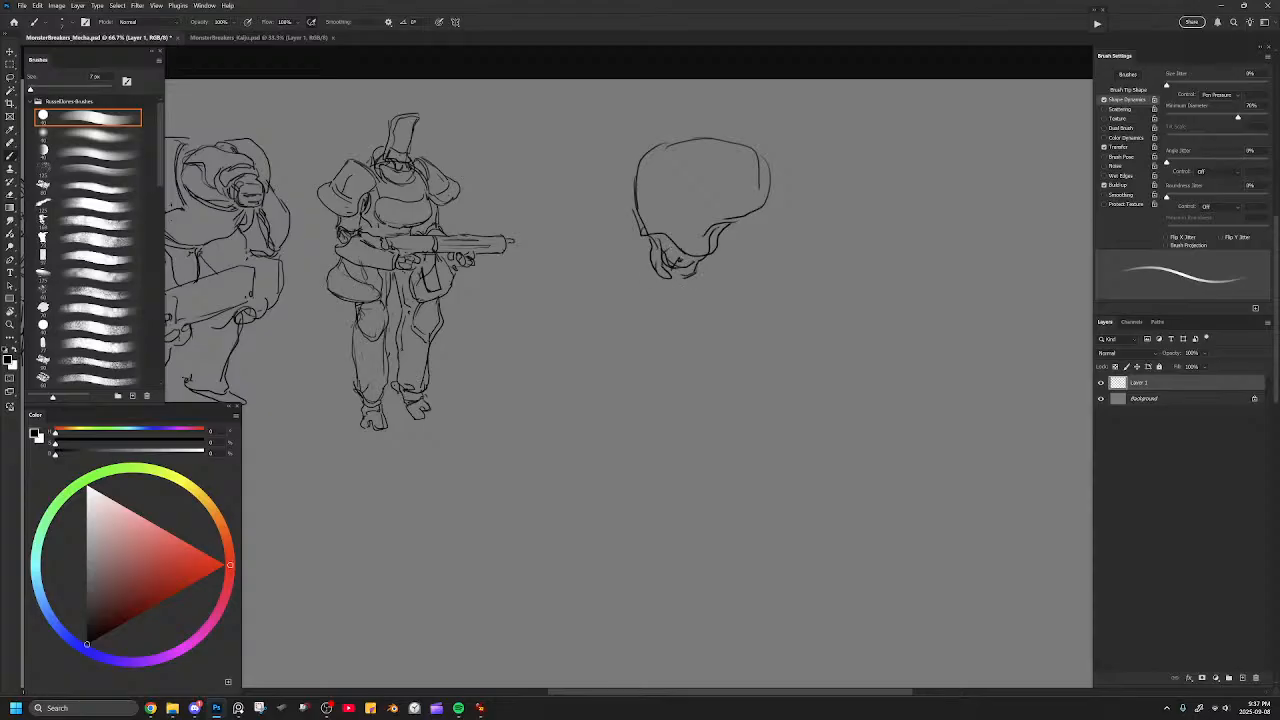
# Draw a collar and a pointed V-shaped chest piece beneath the fourth figure's jaw.
pyautogui.moveTo(633, 193); pyautogui.dragTo(631, 213)
pyautogui.moveTo(648, 267)
pyautogui.mouseDown()
pyautogui.moveTo(660, 295)
pyautogui.moveTo(645, 263)
pyautogui.moveTo(649, 292)
pyautogui.moveTo(633, 281)
pyautogui.moveTo(629, 297)
pyautogui.moveTo(665, 313)
pyautogui.moveTo(708, 277)
pyautogui.mouseUp()
pyautogui.hotkey('ctrl', 'z')
pyautogui.hotkey('ctrl', 'z')
pyautogui.press('e')
pyautogui.moveTo(637, 294)
pyautogui.mouseDown()
pyautogui.moveTo(682, 312)
pyautogui.moveTo(702, 298)
pyautogui.moveTo(658, 280)
pyautogui.moveTo(668, 316)
pyautogui.moveTo(698, 310)
pyautogui.moveTo(704, 288)
pyautogui.moveTo(658, 300)
pyautogui.moveTo(676, 324)
pyautogui.mouseUp()
pyautogui.press('b')
pyautogui.moveTo(710, 284)
pyautogui.mouseDown()
pyautogui.moveTo(700, 304)
pyautogui.moveTo(656, 304)
pyautogui.mouseUp()
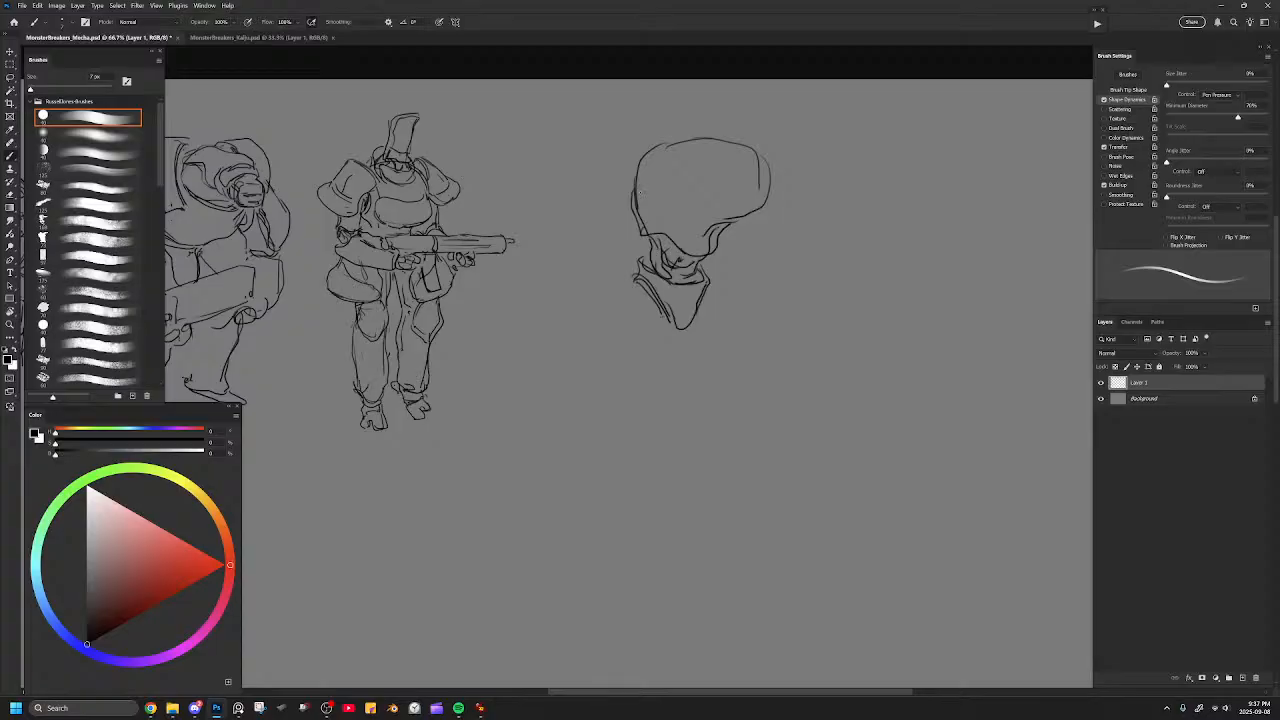
# Add a round panel to the dome's left side and flare the helmet's lower edge into a brim.
pyautogui.moveTo(656, 150)
pyautogui.mouseDown()
pyautogui.moveTo(674, 180)
pyautogui.moveTo(640, 211)
pyautogui.moveTo(650, 154)
pyautogui.mouseUp()
pyautogui.press('e')
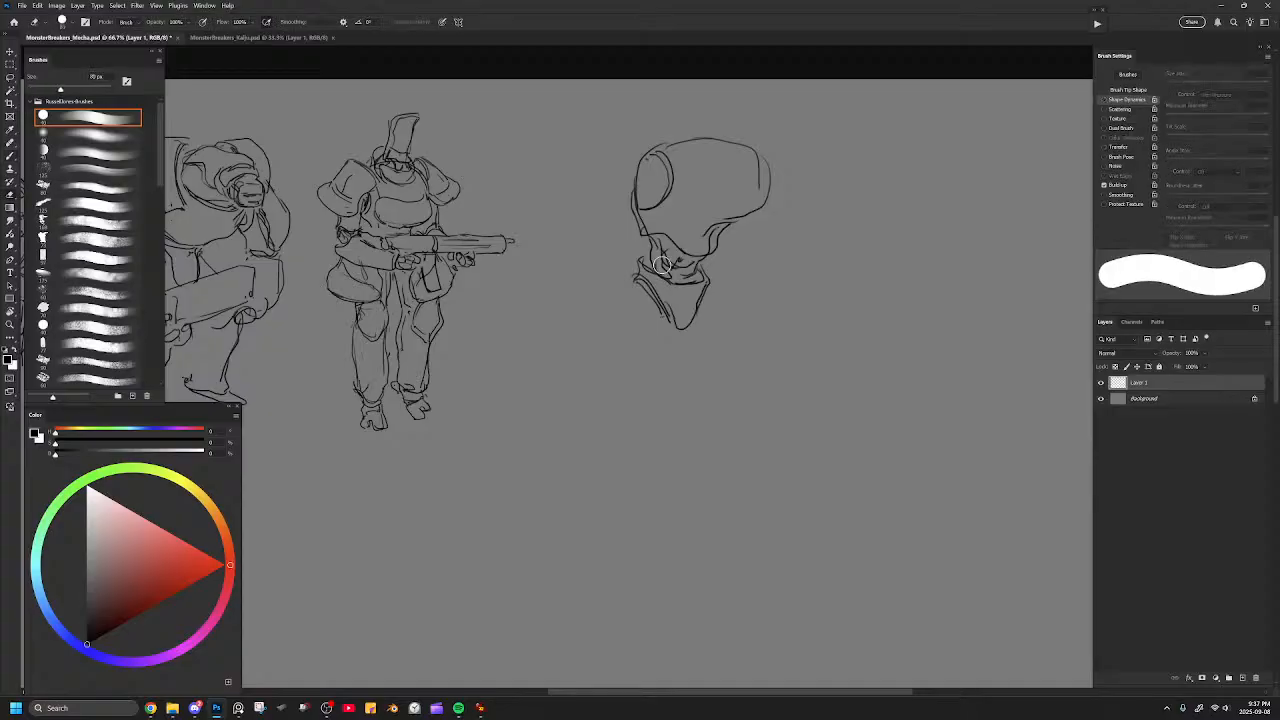
pyautogui.press('b')
pyautogui.moveTo(632, 216)
pyautogui.mouseDown()
pyautogui.moveTo(624, 238)
pyautogui.moveTo(670, 256)
pyautogui.moveTo(710, 266)
pyautogui.moveTo(730, 254)
pyautogui.mouseUp()
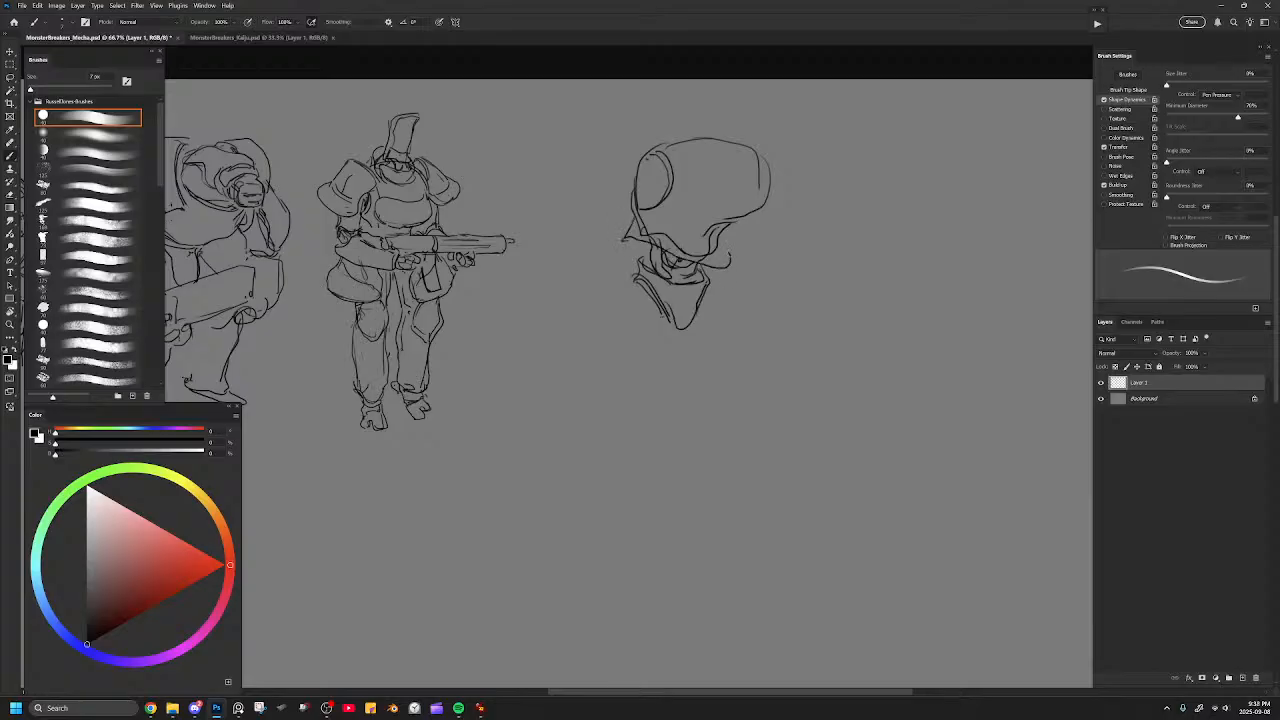
# Try a cleaner, continuous helmet brim and a reworked left edge on the dome.
pyautogui.press('e')
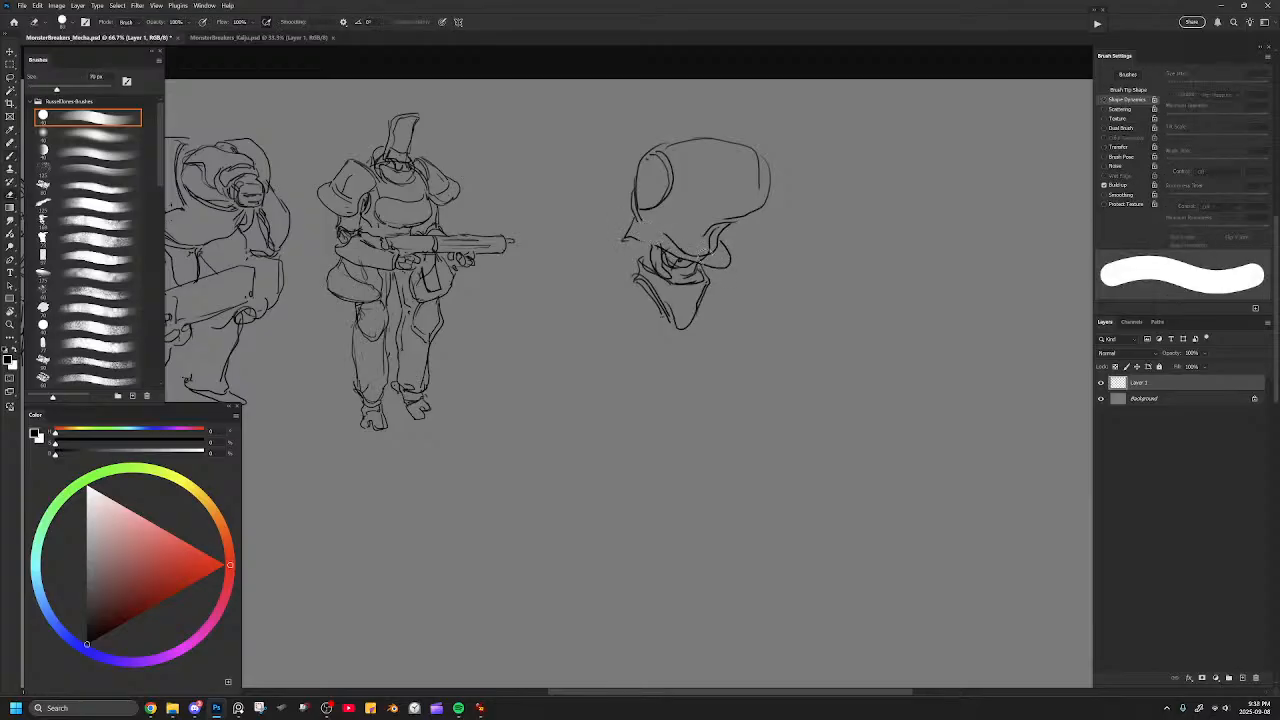
pyautogui.press('b')
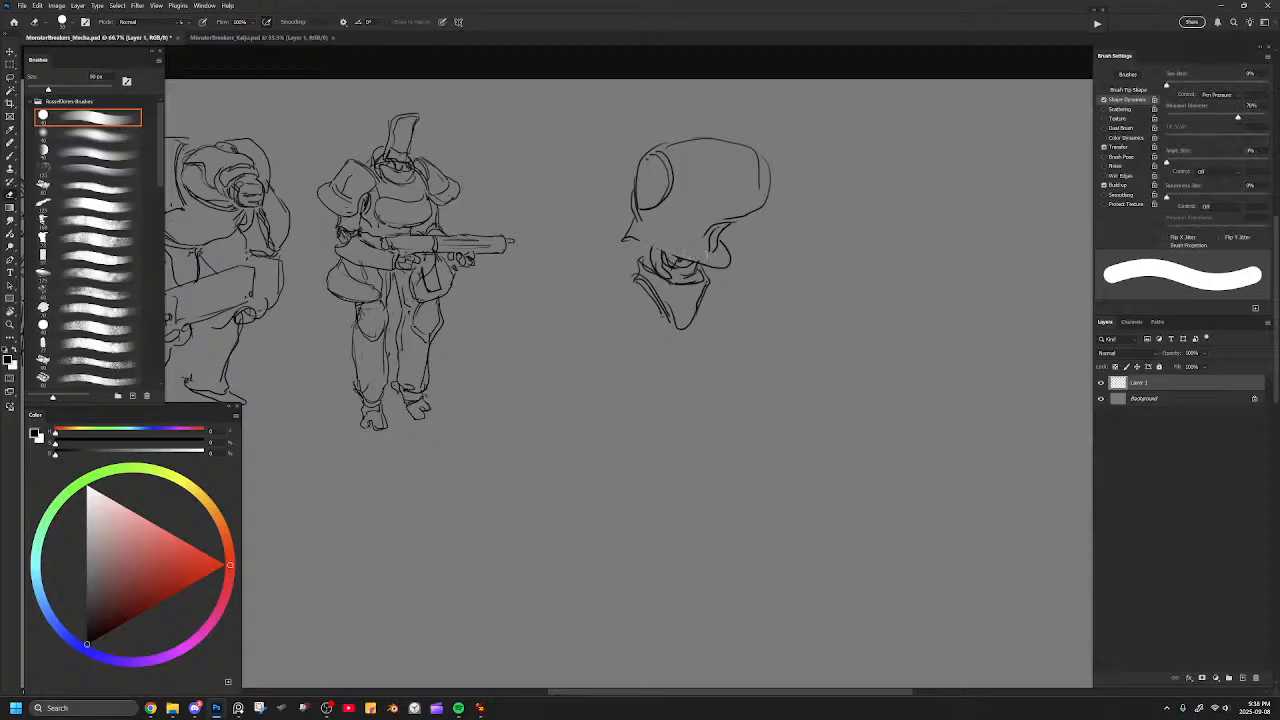
pyautogui.moveTo(646, 229)
pyautogui.mouseDown()
pyautogui.moveTo(710, 256)
pyautogui.moveTo(657, 227)
pyautogui.mouseUp()
pyautogui.moveTo(626, 240); pyautogui.dragTo(648, 247)
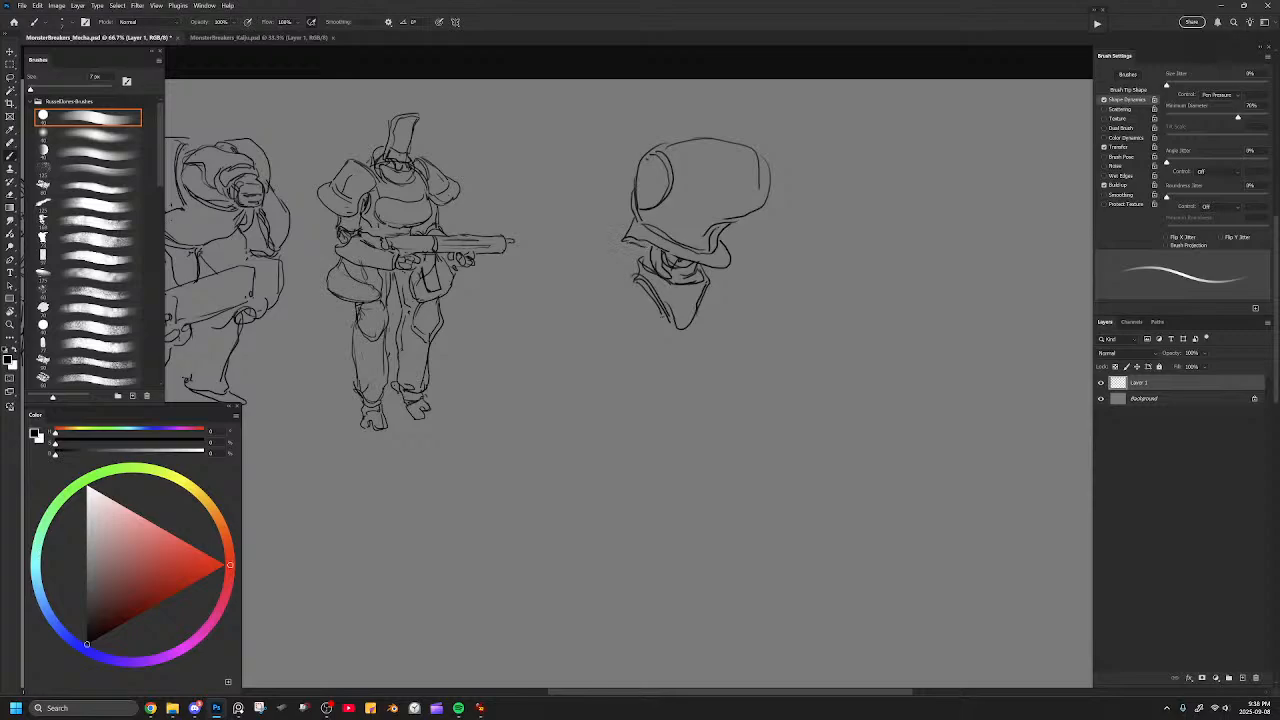
pyautogui.moveTo(728, 237); pyautogui.dragTo(719, 251)
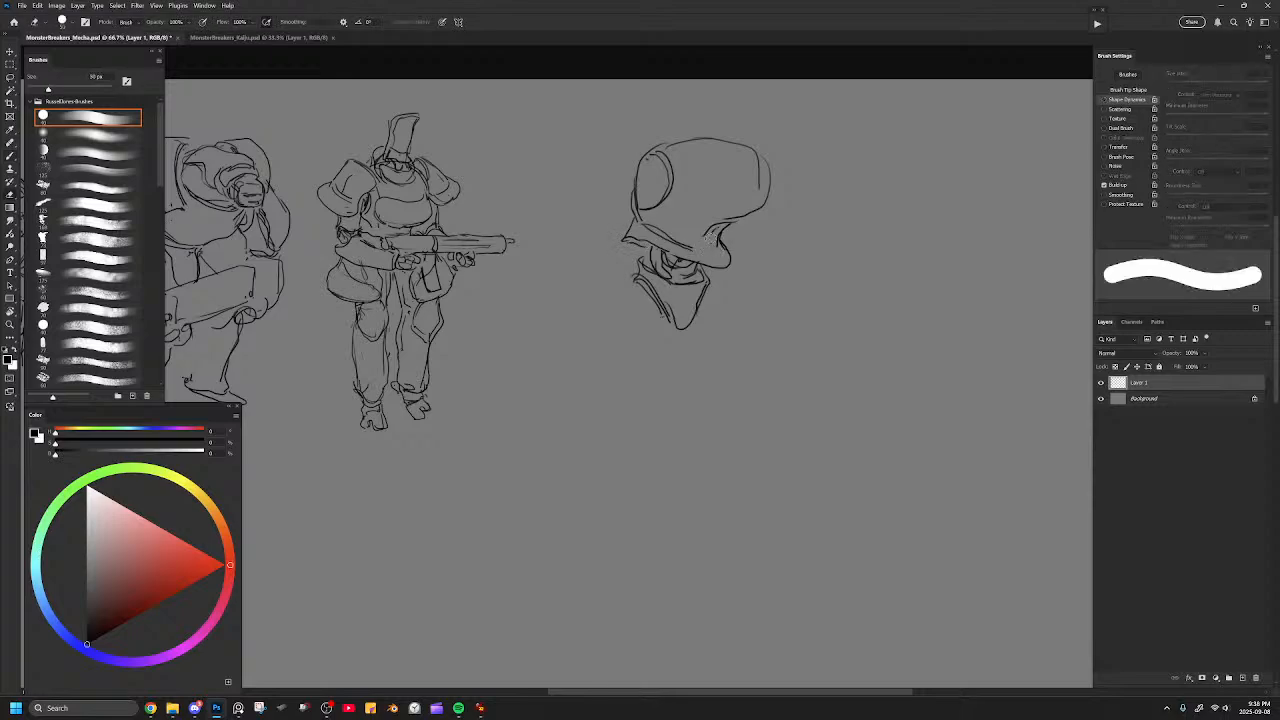
pyautogui.press('e')
pyautogui.moveTo(636, 203)
pyautogui.mouseDown()
pyautogui.moveTo(637, 164)
pyautogui.moveTo(631, 206)
pyautogui.mouseUp()
pyautogui.press('b')
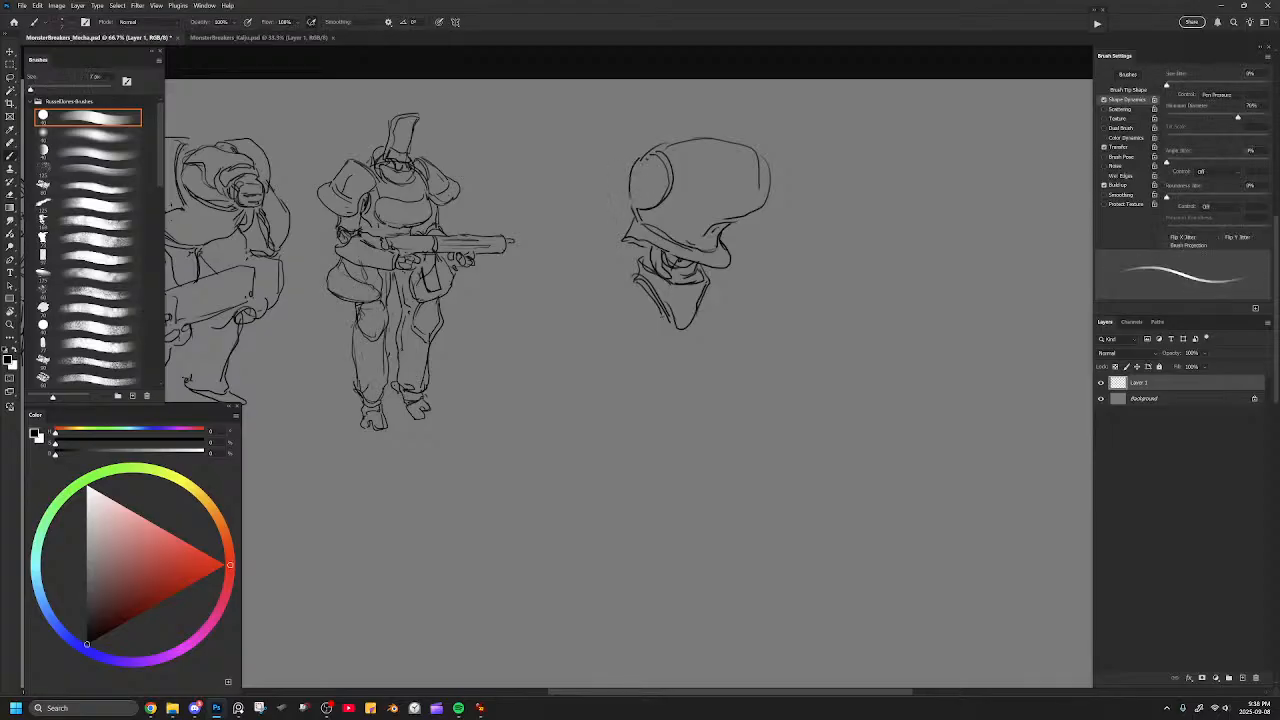
# Try a stroke on the dome's round panel, then undo it along with the recent brim and edge changes.
pyautogui.moveTo(646, 160)
pyautogui.mouseDown()
pyautogui.moveTo(666, 178)
pyautogui.moveTo(658, 202)
pyautogui.mouseUp()
pyautogui.hotkey('ctrl', 'z')
pyautogui.hotkey('ctrl', 'z')
pyautogui.hotkey('ctrl', 'z')
pyautogui.hotkey('ctrl', 'z')
pyautogui.hotkey('ctrl', 'z')
pyautogui.hotkey('ctrl', 'z')
pyautogui.hotkey('ctrl', 'z')
pyautogui.hotkey('ctrl', 'z')
pyautogui.hotkey('ctrl', 'z')
pyautogui.hotkey('ctrl', 'z')
pyautogui.hotkey('ctrl', 'z')
pyautogui.hotkey('ctrl', 'z')
pyautogui.hotkey('ctrl', 'z')
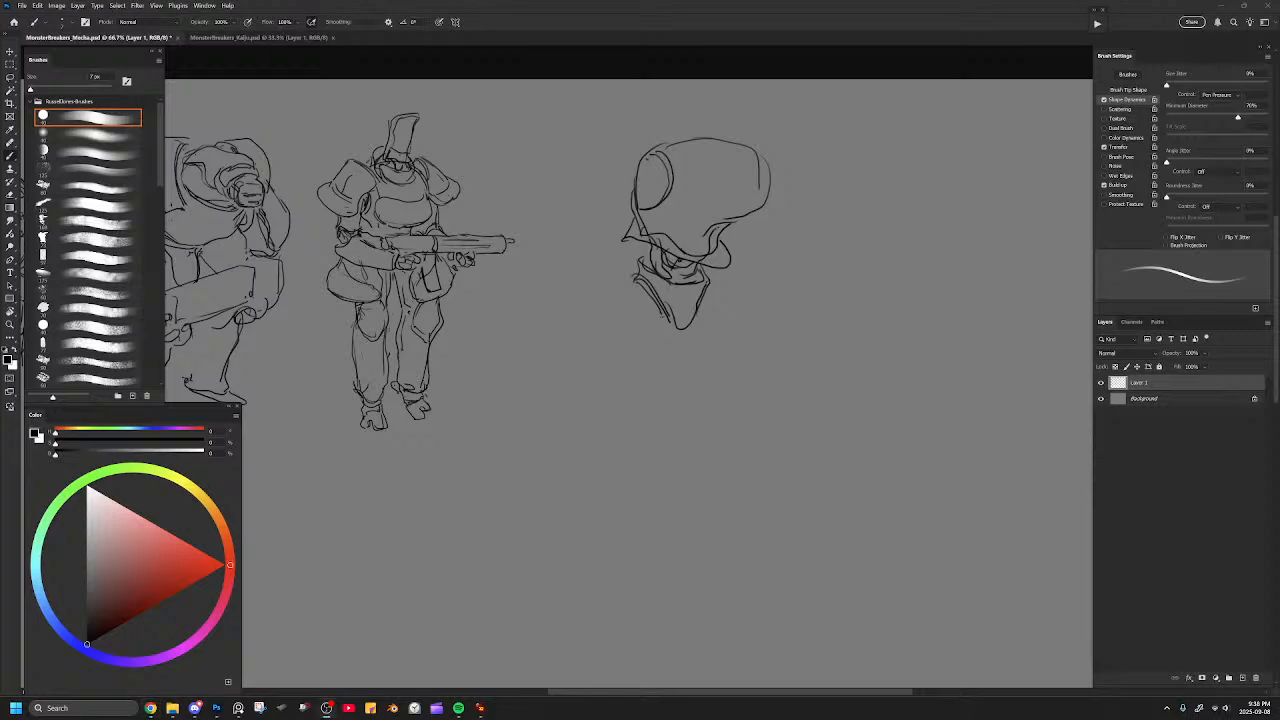
# Erase the helmet's flared left brim tip and redraw the dome's left edge and round side panel.
pyautogui.hotkey('ctrl', 'z')
pyautogui.press('e')
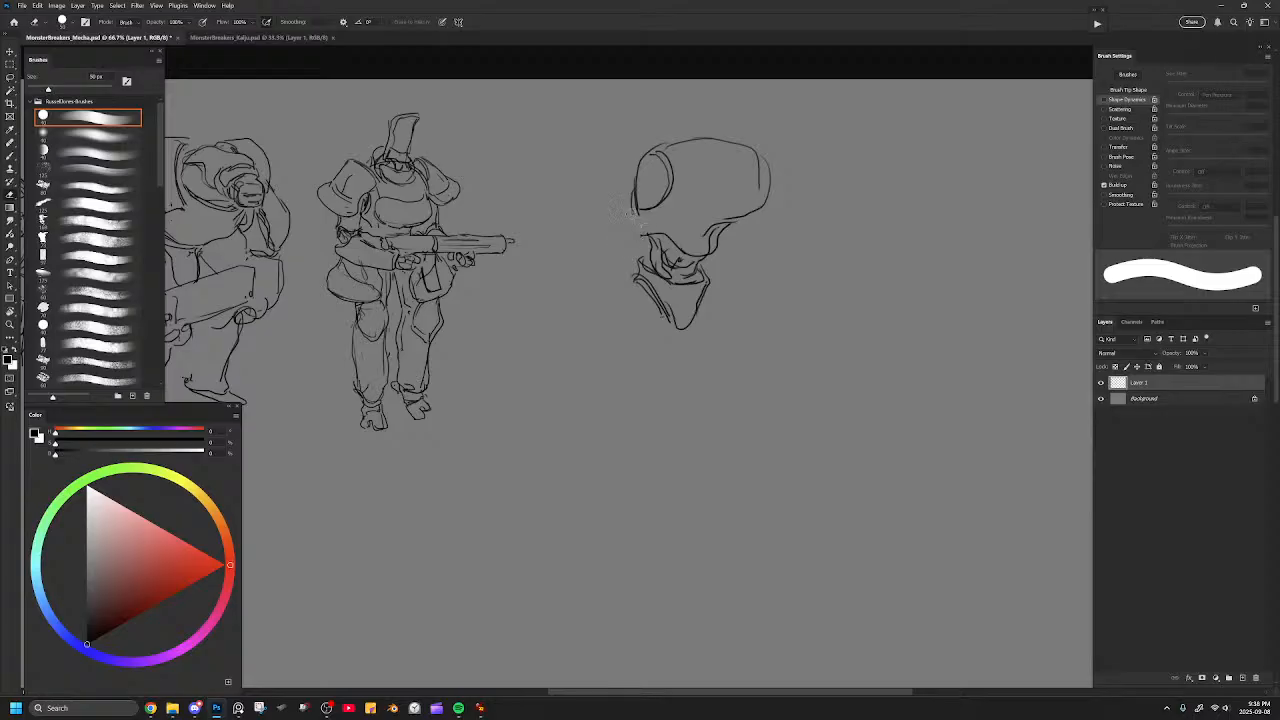
pyautogui.press('b')
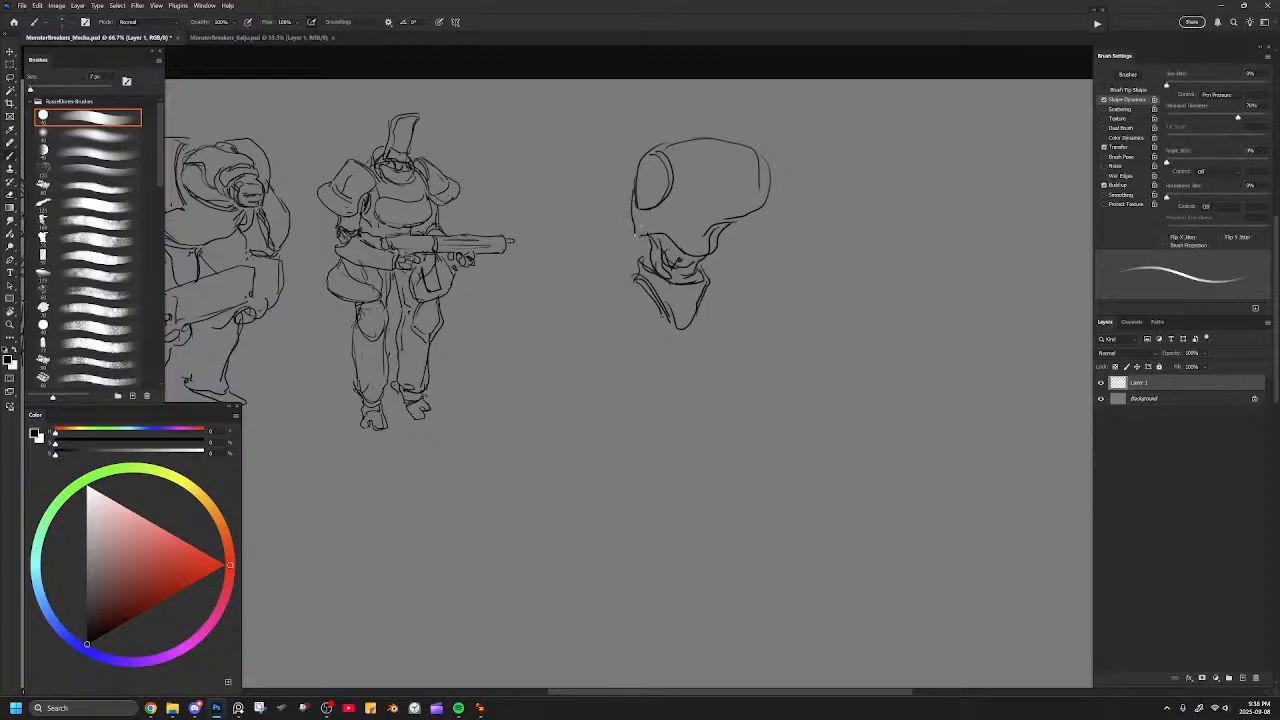
pyautogui.press('e')
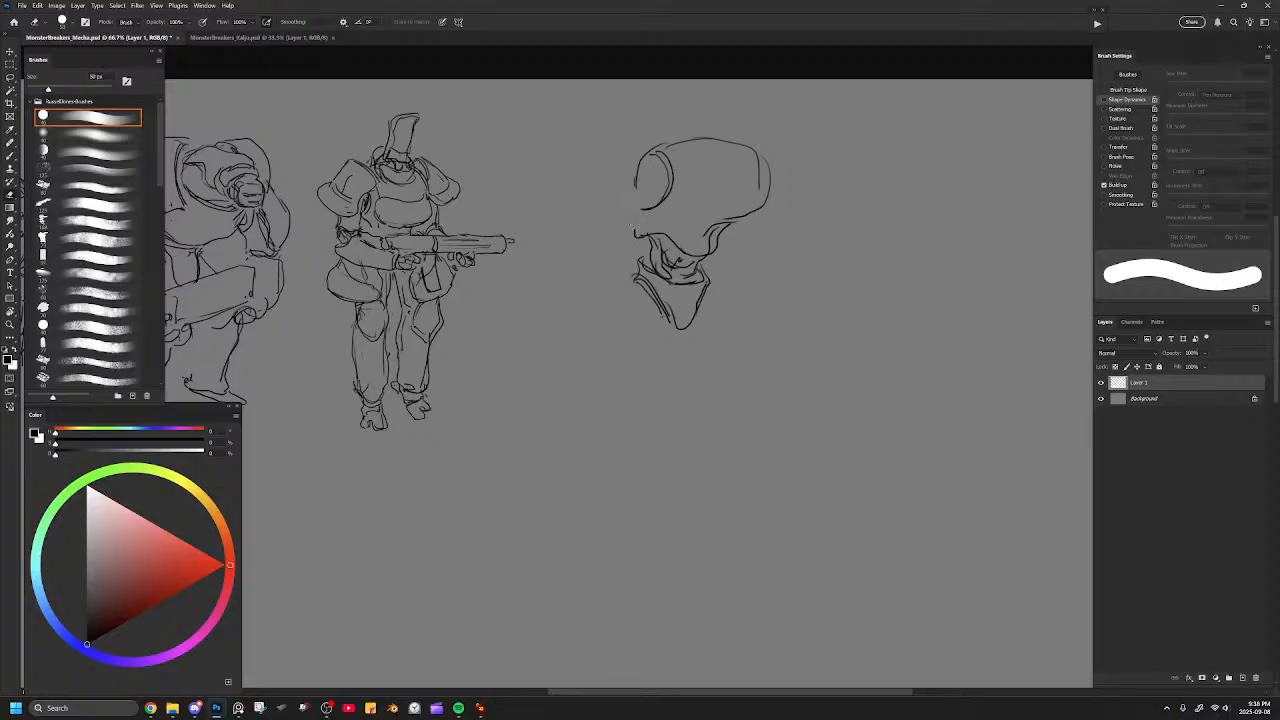
pyautogui.press('b')
pyautogui.moveTo(631, 178); pyautogui.dragTo(632, 222)
pyautogui.press('e')
pyautogui.press('b')
pyautogui.moveTo(634, 162)
pyautogui.mouseDown()
pyautogui.moveTo(631, 192)
pyautogui.moveTo(635, 170)
pyautogui.moveTo(656, 207)
pyautogui.mouseUp()
# Erase the large V-shaped chest outline and redraw a narrower chest piece with curved lines on both sides.
pyautogui.press('e')
pyautogui.moveTo(645, 288)
pyautogui.mouseDown()
pyautogui.moveTo(695, 311)
pyautogui.moveTo(686, 290)
pyautogui.moveTo(680, 308)
pyautogui.moveTo(638, 273)
pyautogui.moveTo(667, 320)
pyautogui.moveTo(634, 259)
pyautogui.moveTo(648, 246)
pyautogui.moveTo(678, 305)
pyautogui.moveTo(700, 272)
pyautogui.mouseUp()
pyautogui.press('b')
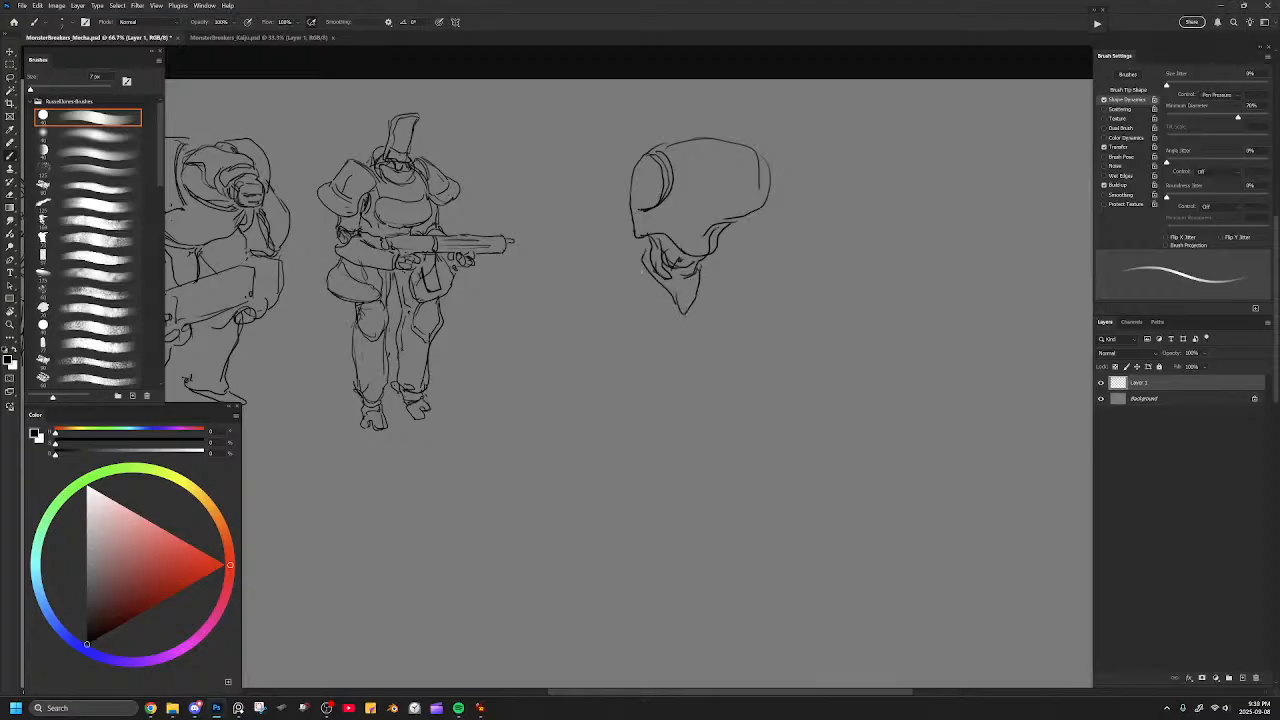
pyautogui.moveTo(636, 271)
pyautogui.mouseDown()
pyautogui.moveTo(670, 338)
pyautogui.moveTo(693, 306)
pyautogui.moveTo(636, 283)
pyautogui.moveTo(650, 325)
pyautogui.mouseUp()
pyautogui.moveTo(701, 279)
pyautogui.mouseDown()
pyautogui.moveTo(699, 304)
pyautogui.moveTo(707, 289)
pyautogui.mouseUp()
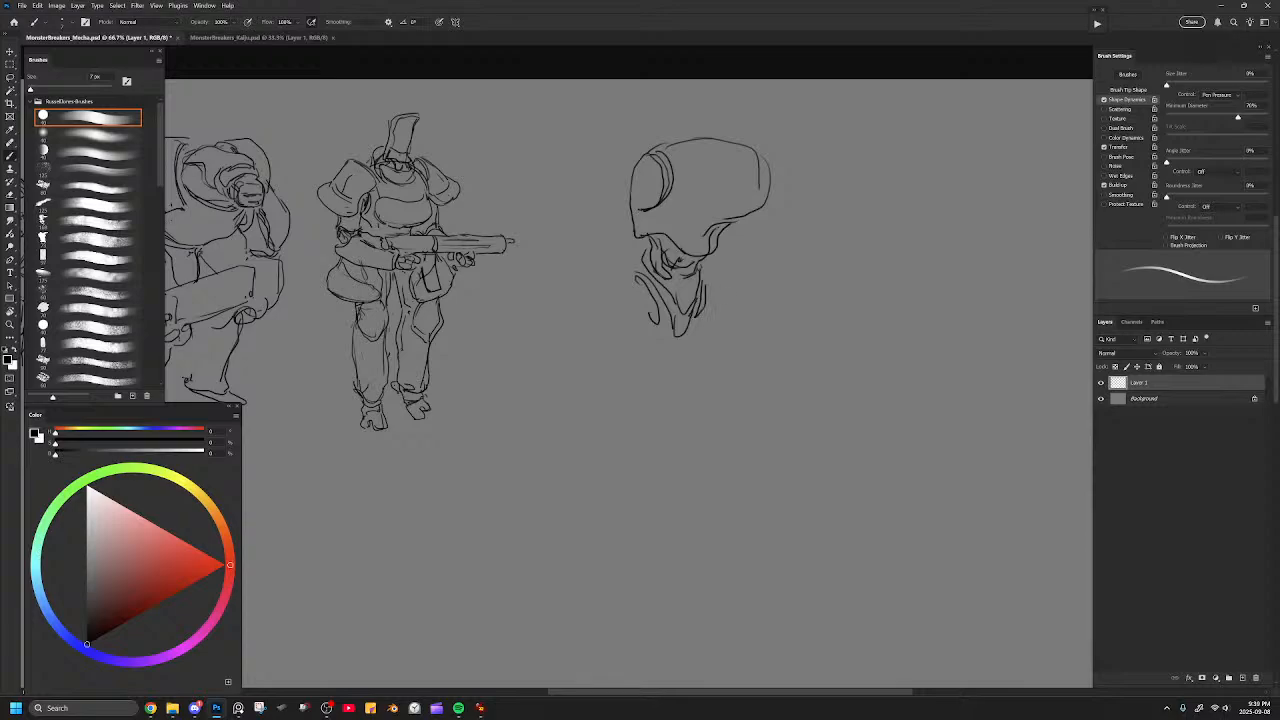
# Erase the dome's right side and redraw it as a tighter curve running down to the jaw.
pyautogui.press('e')
pyautogui.moveTo(744, 146); pyautogui.dragTo(712, 232)
pyautogui.moveTo(769, 163); pyautogui.dragTo(769, 192)
pyautogui.press('b')
pyautogui.moveTo(742, 142)
pyautogui.mouseDown()
pyautogui.moveTo(753, 222)
pyautogui.moveTo(722, 240)
pyautogui.mouseUp()
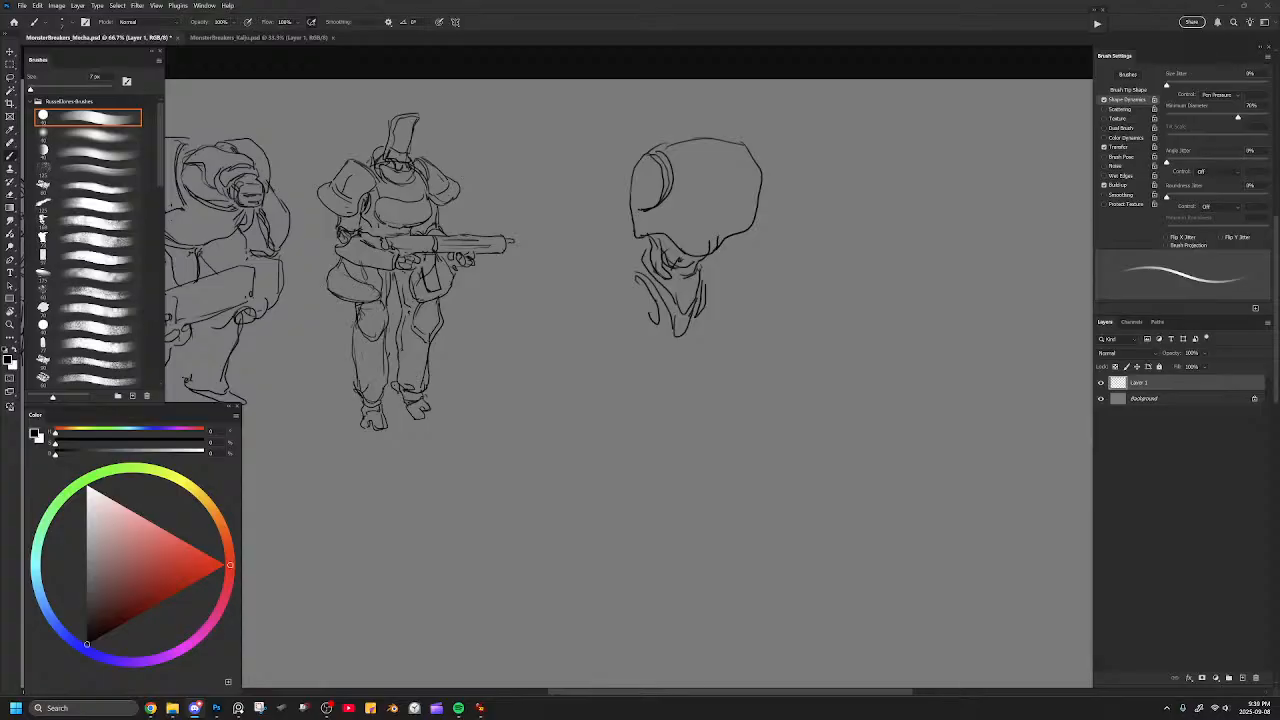
# Erase the round side panel and flat top, and redraw the dome with a taller, rounder crown.
pyautogui.press('e')
pyautogui.moveTo(669, 172)
pyautogui.mouseDown()
pyautogui.moveTo(650, 201)
pyautogui.moveTo(655, 177)
pyautogui.moveTo(701, 140)
pyautogui.moveTo(695, 130)
pyautogui.moveTo(746, 146)
pyautogui.mouseUp()
pyautogui.press('b')
pyautogui.moveTo(638, 160)
pyautogui.mouseDown()
pyautogui.moveTo(690, 139)
pyautogui.moveTo(748, 146)
pyautogui.mouseUp()
pyautogui.hotkey('ctrl', 'z')
pyautogui.moveTo(634, 172)
pyautogui.mouseDown()
pyautogui.moveTo(653, 130)
pyautogui.moveTo(691, 113)
pyautogui.moveTo(752, 156)
pyautogui.mouseUp()
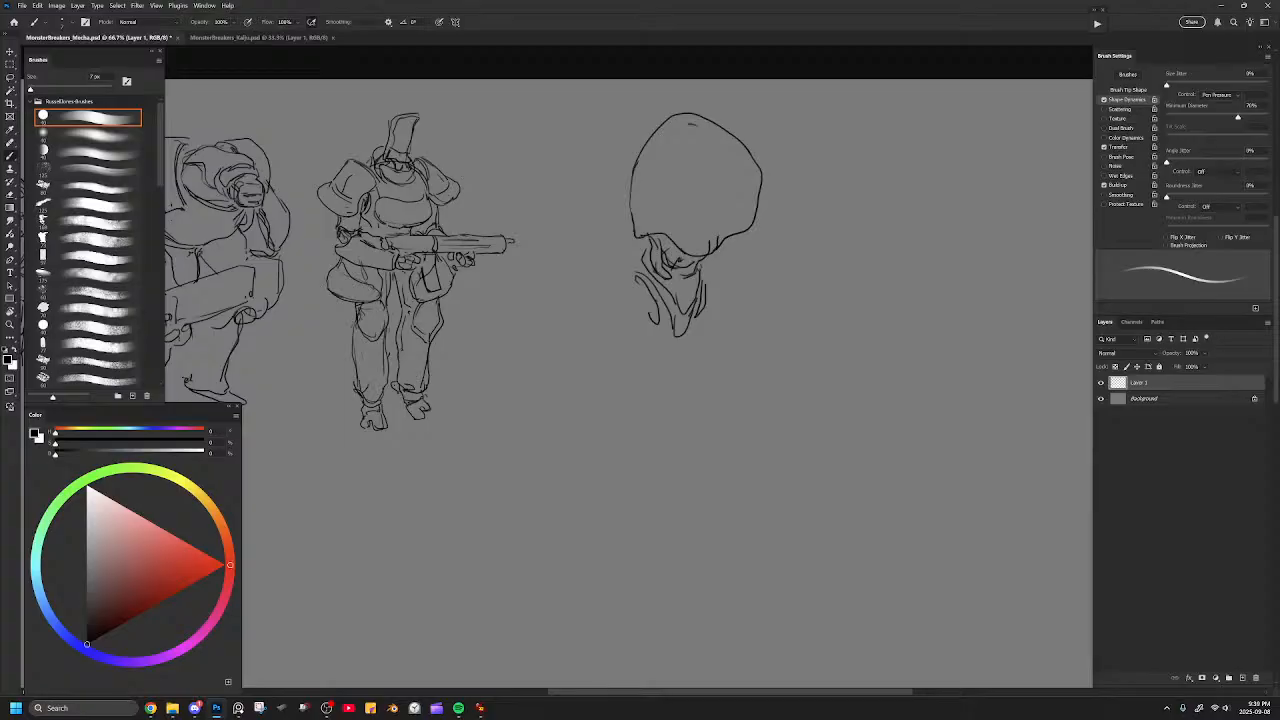
pyautogui.hotkey('ctrl', 'z')
# Draw an oval hatch on the upper right of the dome.
pyautogui.moveTo(690, 121)
pyautogui.mouseDown()
pyautogui.moveTo(733, 143)
pyautogui.moveTo(691, 137)
pyautogui.moveTo(690, 118)
pyautogui.mouseUp()
pyautogui.press('e')
pyautogui.press('b')
pyautogui.moveTo(733, 124); pyautogui.dragTo(741, 144)
# Redraw the dome's left contour as a wider bulge and clean up its right edge below the oval hatch.
pyautogui.press('e')
pyautogui.moveTo(682, 116)
pyautogui.mouseDown()
pyautogui.moveTo(648, 150)
pyautogui.moveTo(634, 226)
pyautogui.mouseUp()
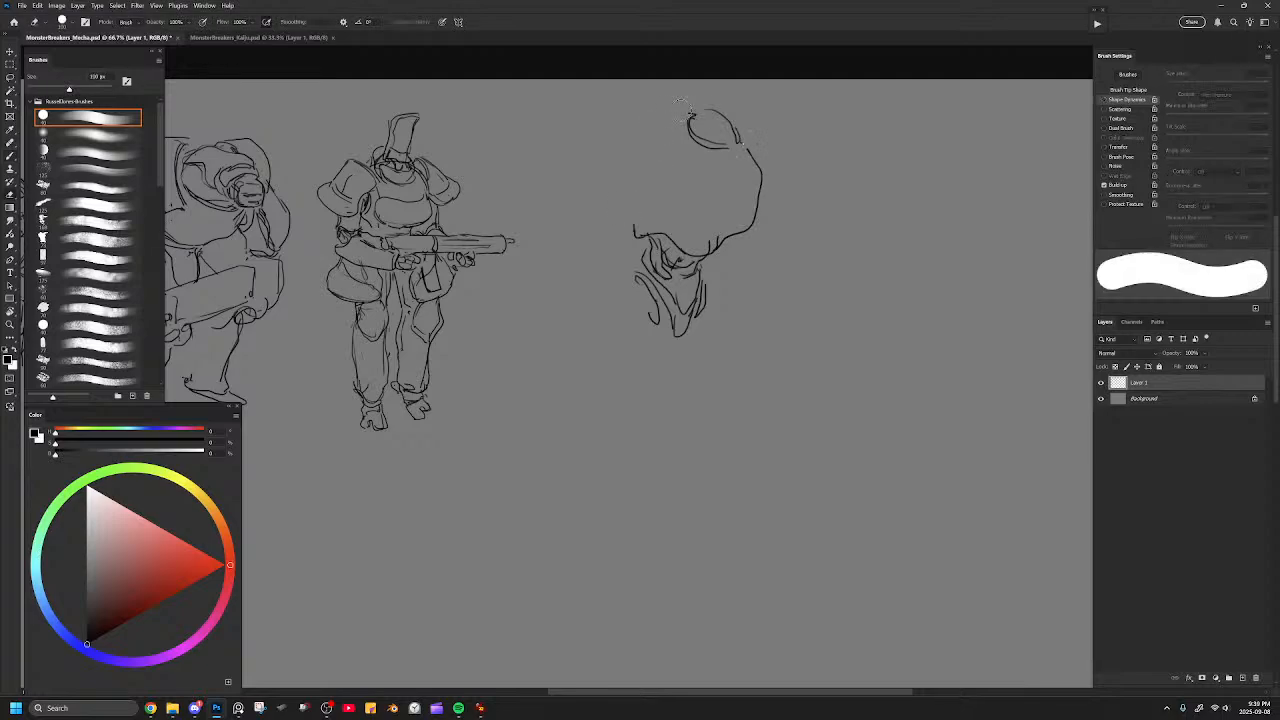
pyautogui.press('b')
pyautogui.moveTo(700, 103)
pyautogui.mouseDown()
pyautogui.moveTo(648, 113)
pyautogui.moveTo(622, 138)
pyautogui.moveTo(615, 174)
pyautogui.moveTo(635, 230)
pyautogui.mouseUp()
pyautogui.press('e')
pyautogui.moveTo(723, 143)
pyautogui.mouseDown()
pyautogui.moveTo(735, 124)
pyautogui.moveTo(713, 147)
pyautogui.moveTo(734, 162)
pyautogui.moveTo(747, 150)
pyautogui.moveTo(765, 206)
pyautogui.mouseUp()
pyautogui.press('b')
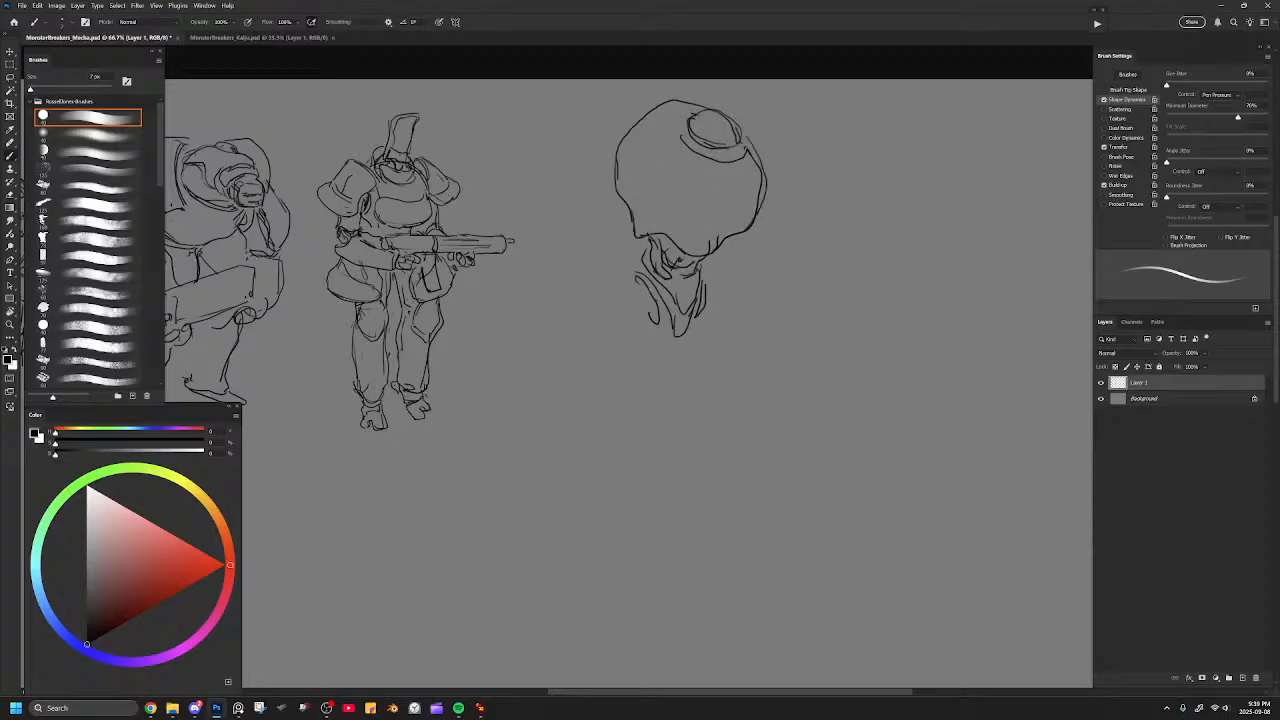
# Draw a flared shoulder pad over the dome's lower left and erase the body lines overlapping it.
pyautogui.moveTo(654, 167)
pyautogui.mouseDown()
pyautogui.moveTo(664, 206)
pyautogui.moveTo(648, 192)
pyautogui.mouseUp()
pyautogui.hotkey('ctrl', 'z')
pyautogui.moveTo(656, 167)
pyautogui.mouseDown()
pyautogui.moveTo(675, 190)
pyautogui.moveTo(656, 208)
pyautogui.moveTo(646, 199)
pyautogui.mouseUp()
pyautogui.moveTo(764, 188); pyautogui.dragTo(758, 204)
pyautogui.moveTo(613, 223)
pyautogui.mouseDown()
pyautogui.moveTo(658, 166)
pyautogui.moveTo(678, 229)
pyautogui.moveTo(660, 160)
pyautogui.moveTo(682, 224)
pyautogui.mouseUp()
pyautogui.hotkey('ctrl', 'z')
pyautogui.moveTo(602, 223); pyautogui.dragTo(676, 238)
pyautogui.press('e')
pyautogui.moveTo(646, 192)
pyautogui.mouseDown()
pyautogui.moveTo(664, 173)
pyautogui.moveTo(632, 198)
pyautogui.mouseUp()
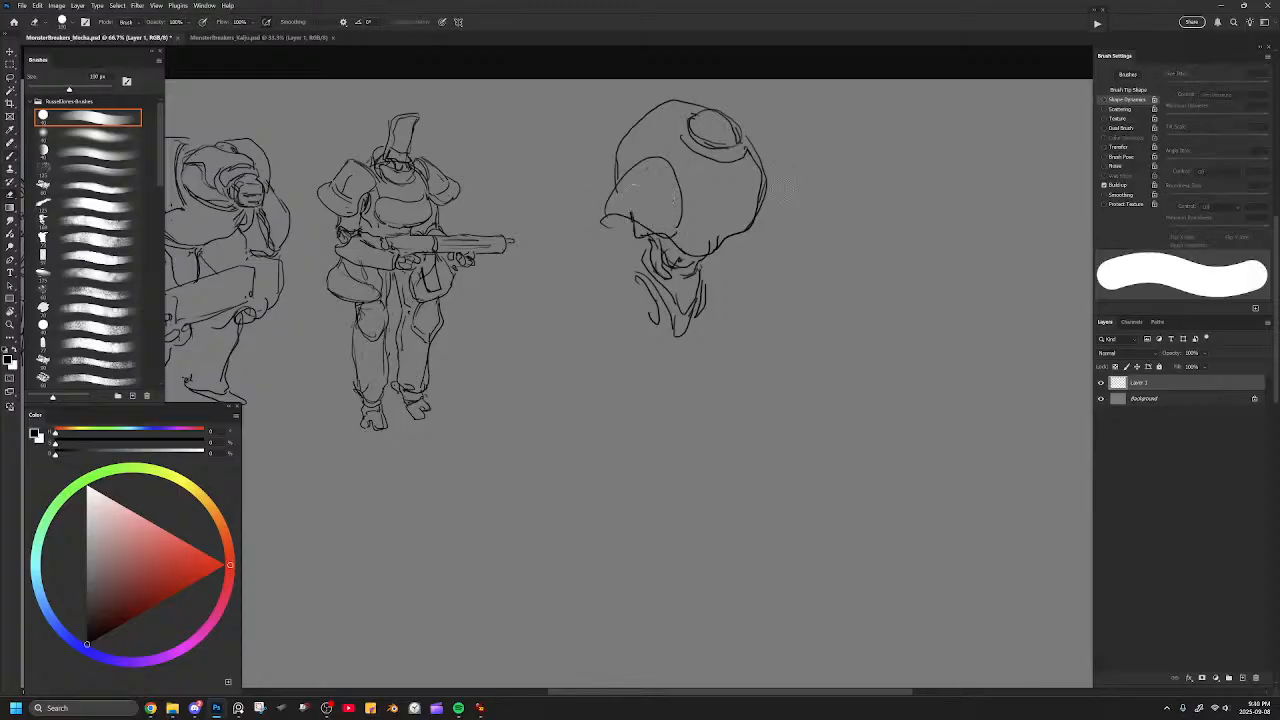
# Add a pointed shoulder pad on the dome's right side and a rounded thigh below the left of the chest.
pyautogui.press('b')
pyautogui.moveTo(762, 159); pyautogui.dragTo(799, 225)
pyautogui.hotkey('ctrl', 'z')
pyautogui.moveTo(636, 281)
pyautogui.mouseDown()
pyautogui.moveTo(634, 321)
pyautogui.moveTo(653, 311)
pyautogui.moveTo(630, 387)
pyautogui.moveTo(649, 383)
pyautogui.moveTo(655, 333)
pyautogui.mouseUp()
# Lasso the fourth figure, scale it down, and move it closer to the third figure.
pyautogui.press('l')
pyautogui.moveTo(872, 120)
pyautogui.mouseDown()
pyautogui.moveTo(609, 493)
pyautogui.moveTo(880, 189)
pyautogui.mouseUp()
pyautogui.hotkey('ctrl', 't')
pyautogui.moveTo(887, 80); pyautogui.dragTo(845, 136)
pyautogui.moveTo(784, 215); pyautogui.dragTo(634, 178)
pyautogui.press('Return')
pyautogui.hotkey('ctrl', 'd')
pyautogui.press('b')
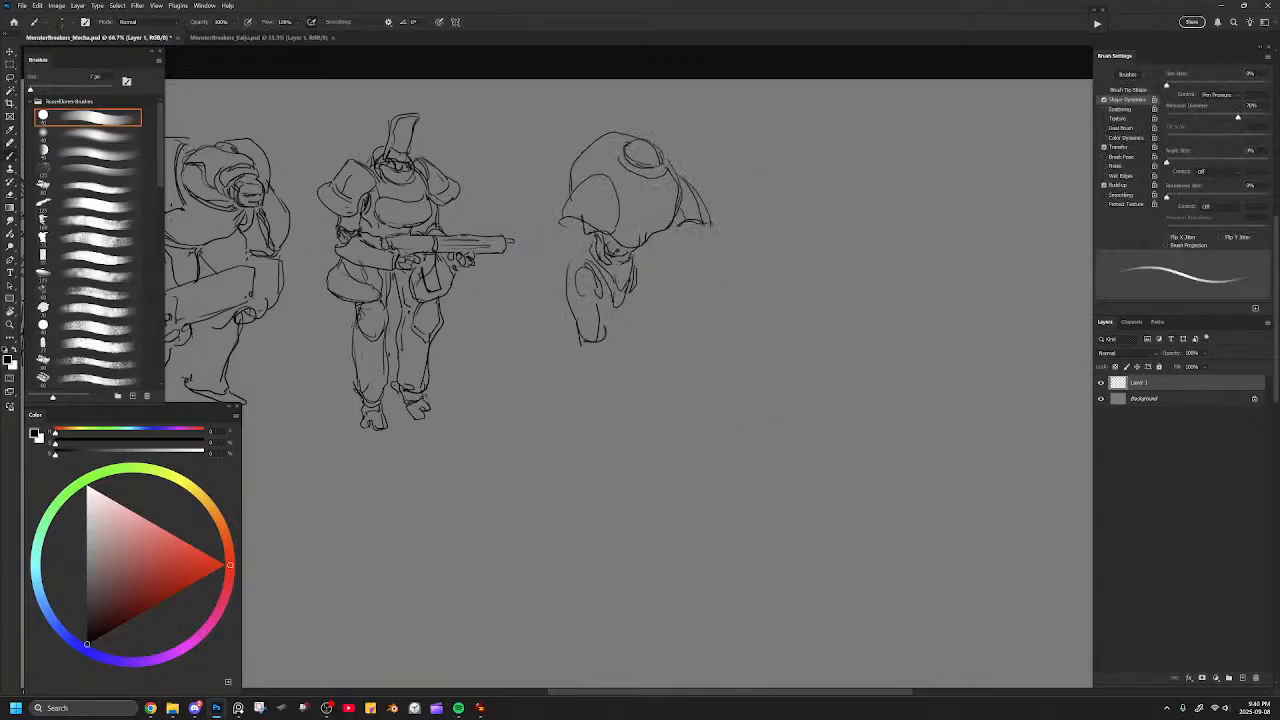
# Rework the fourth figure's left thigh and draw long, slender legs down to the ankles.
pyautogui.press('e')
pyautogui.moveTo(592, 345)
pyautogui.mouseDown()
pyautogui.moveTo(560, 273)
pyautogui.moveTo(570, 295)
pyautogui.moveTo(588, 297)
pyautogui.moveTo(577, 278)
pyautogui.moveTo(589, 294)
pyautogui.moveTo(601, 345)
pyautogui.mouseUp()
pyautogui.press('b')
pyautogui.moveTo(597, 278)
pyautogui.mouseDown()
pyautogui.moveTo(602, 342)
pyautogui.moveTo(580, 404)
pyautogui.mouseUp()
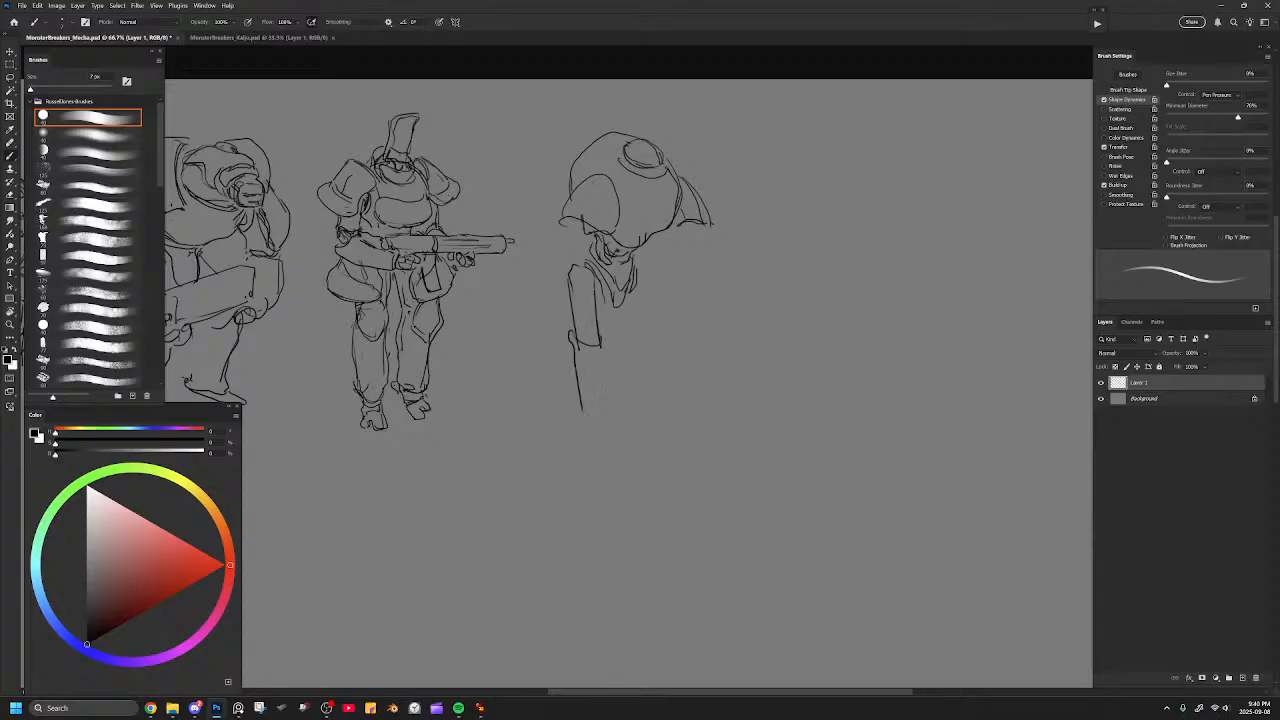
pyautogui.moveTo(600, 344); pyautogui.dragTo(603, 422)
pyautogui.moveTo(640, 268)
pyautogui.mouseDown()
pyautogui.moveTo(649, 346)
pyautogui.moveTo(611, 350)
pyautogui.moveTo(648, 346)
pyautogui.moveTo(636, 416)
pyautogui.mouseUp()
pyautogui.moveTo(618, 352)
pyautogui.mouseDown()
pyautogui.moveTo(617, 412)
pyautogui.moveTo(646, 419)
pyautogui.mouseUp()
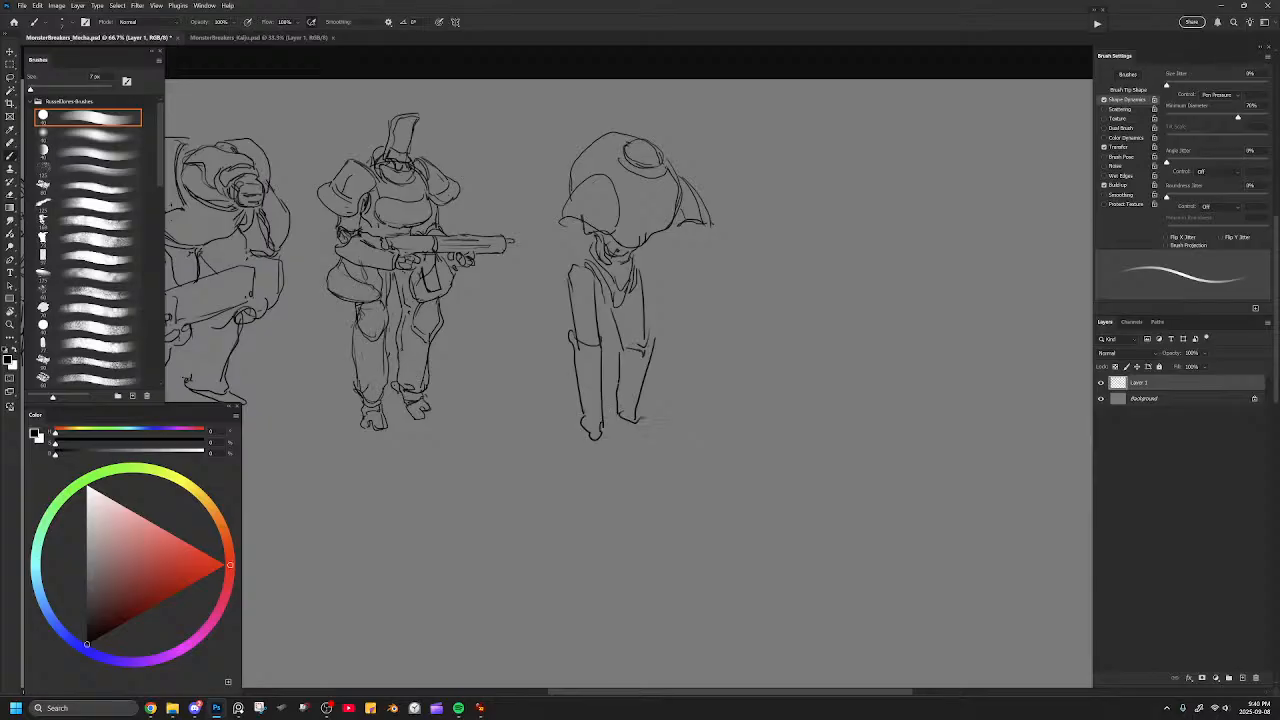
# Add knee details to both legs and draw the two pointed feet.
pyautogui.moveTo(578, 368)
pyautogui.mouseDown()
pyautogui.moveTo(578, 348)
pyautogui.moveTo(606, 340)
pyautogui.moveTo(604, 376)
pyautogui.mouseUp()
pyautogui.moveTo(651, 332); pyautogui.dragTo(655, 366)
pyautogui.moveTo(584, 442)
pyautogui.mouseDown()
pyautogui.moveTo(596, 471)
pyautogui.moveTo(604, 448)
pyautogui.moveTo(636, 433)
pyautogui.moveTo(665, 443)
pyautogui.moveTo(635, 435)
pyautogui.mouseUp()
pyautogui.moveTo(619, 417); pyautogui.dragTo(626, 431)
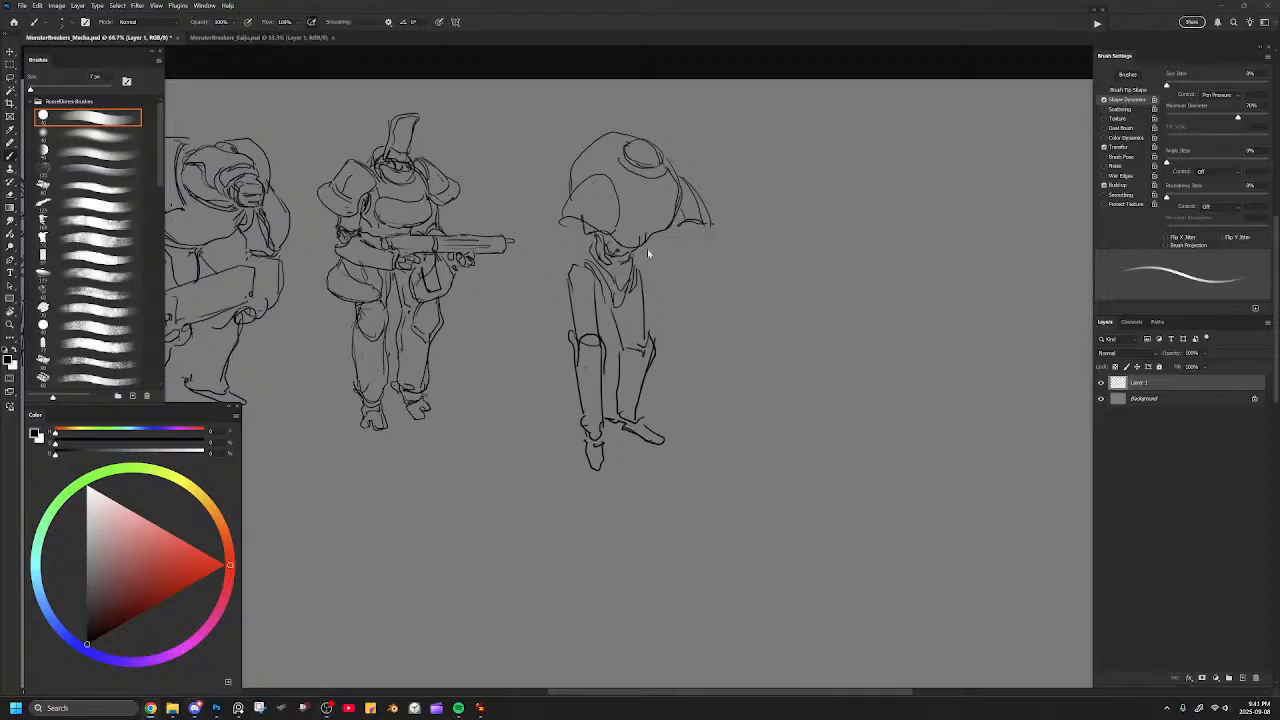
# Erase the tangled lines below the chest and redraw the waist and pelvis.
pyautogui.press('e')
pyautogui.press('[')
pyautogui.moveTo(631, 285); pyautogui.dragTo(606, 298)
pyautogui.press('b')
pyautogui.press('e')
pyautogui.press('b')
pyautogui.moveTo(627, 271); pyautogui.dragTo(616, 300)
pyautogui.moveTo(697, 266); pyautogui.dragTo(714, 293)
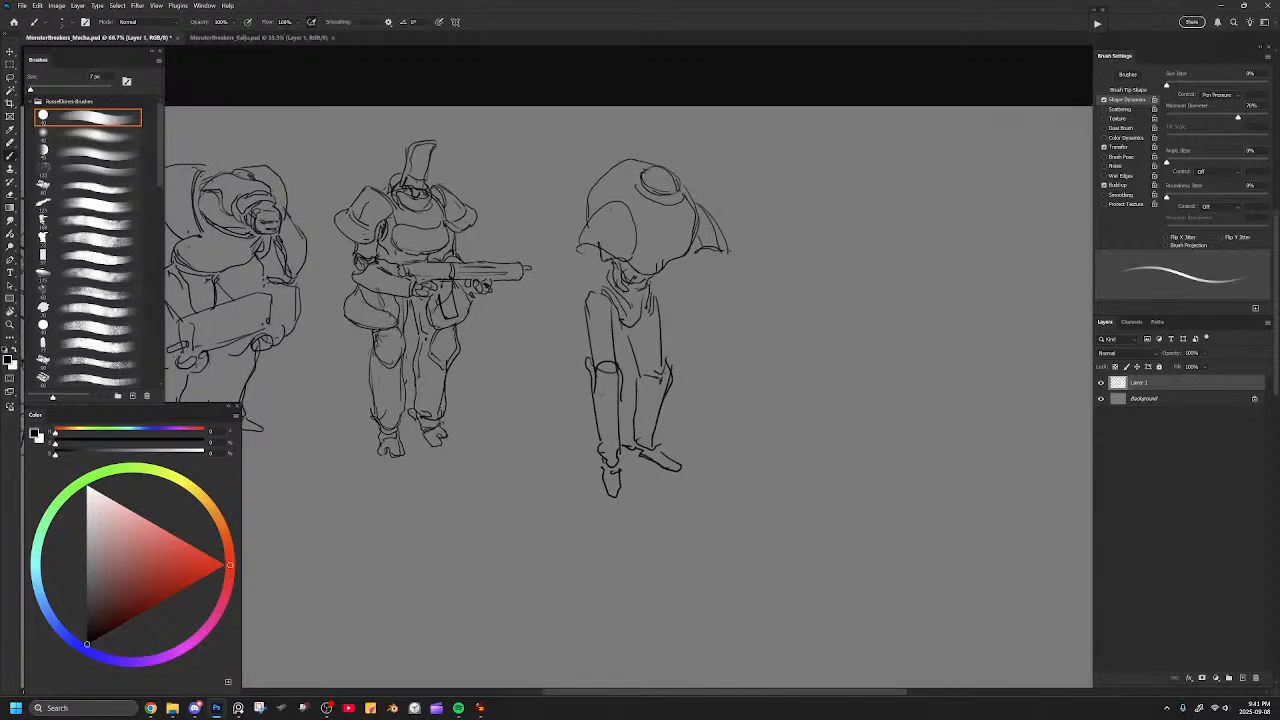
# Clean up the shoulder pad edge and draw a raised outer rim arching over the dome's crown.
pyautogui.press('e')
pyautogui.press('[')
pyautogui.moveTo(694, 228)
pyautogui.mouseDown()
pyautogui.moveTo(666, 271)
pyautogui.moveTo(688, 246)
pyautogui.moveTo(646, 274)
pyautogui.moveTo(686, 254)
pyautogui.moveTo(626, 270)
pyautogui.moveTo(618, 256)
pyautogui.mouseUp()
pyautogui.press('b')
pyautogui.press('e')
pyautogui.press('b')
pyautogui.hotkey('ctrl', 'z')
pyautogui.press('e')
pyautogui.press('b')
pyautogui.moveTo(582, 208)
pyautogui.mouseDown()
pyautogui.moveTo(594, 162)
pyautogui.moveTo(636, 147)
pyautogui.moveTo(678, 178)
pyautogui.mouseUp()
pyautogui.press('e')
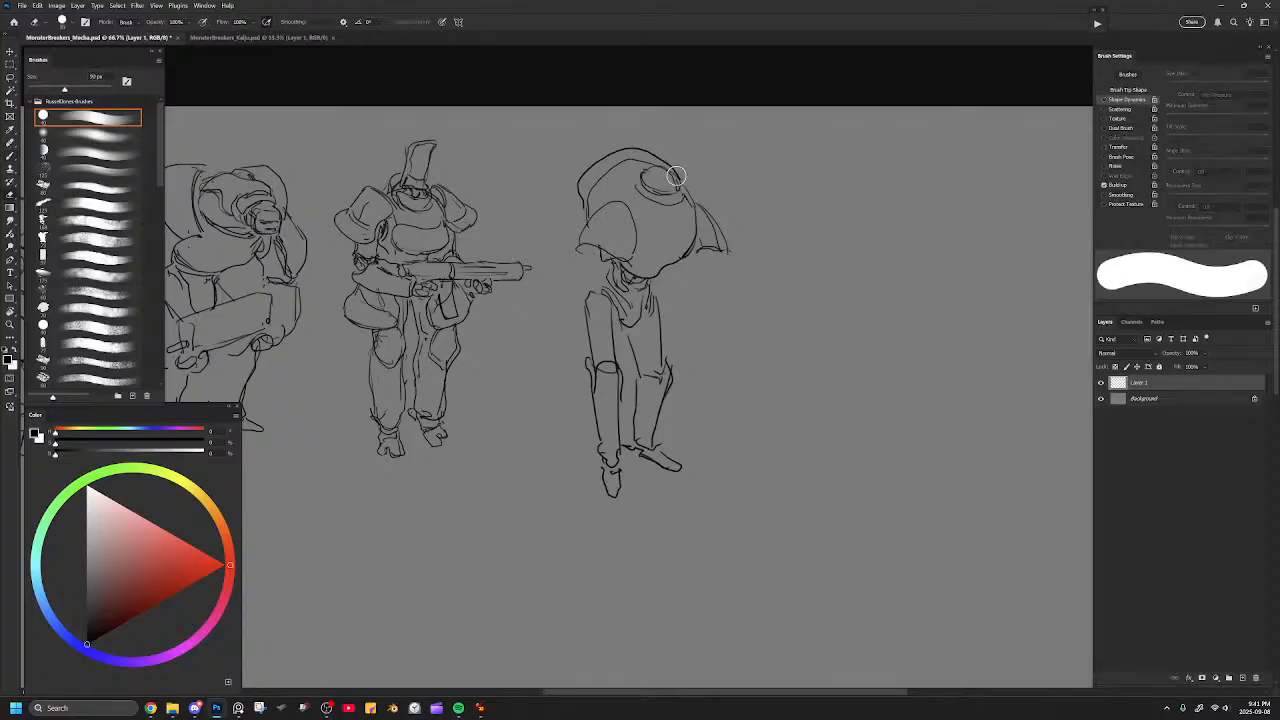
# Select the whole fourth figure, scale it to the third figure's height, and shift it closer.
pyautogui.moveTo(815, 300)
pyautogui.mouseDown()
pyautogui.moveTo(761, 143)
pyautogui.moveTo(580, 155)
pyautogui.moveTo(558, 298)
pyautogui.moveTo(835, 245)
pyautogui.mouseUp()
pyautogui.hotkey('ctrl', 't')
pyautogui.moveTo(849, 106); pyautogui.dragTo(829, 126)
pyautogui.moveTo(755, 235); pyautogui.dragTo(725, 212)
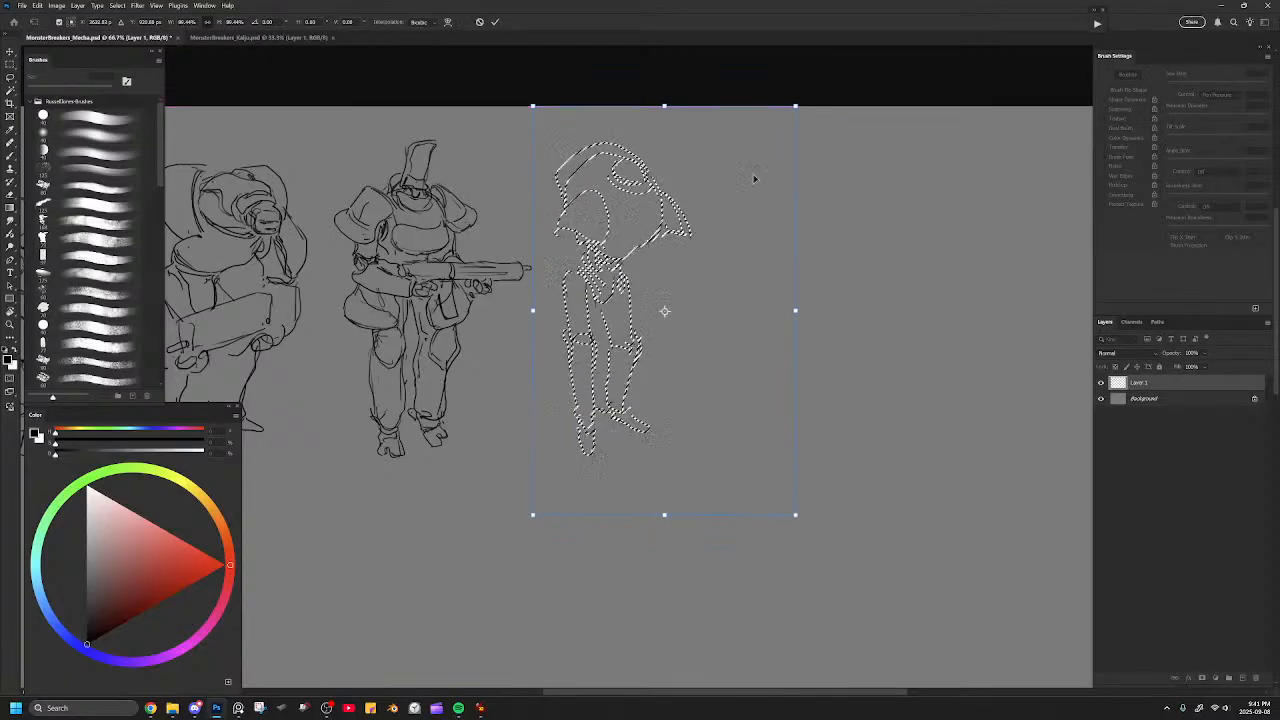
pyautogui.moveTo(811, 103); pyautogui.dragTo(816, 111)
pyautogui.press('Return')
pyautogui.hotkey('ctrl', 'd')
pyautogui.press('b')
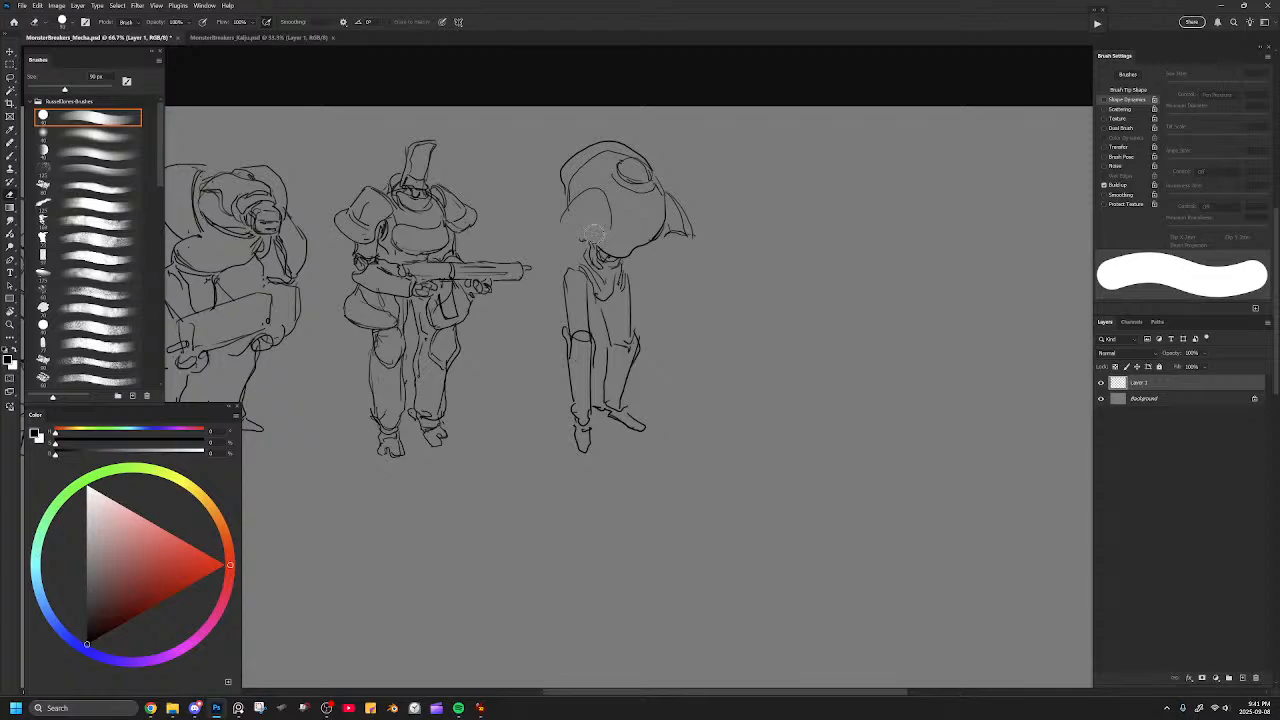
# Redraw the left shoulder pad with a cleaner outline and reinforce the right pad's edge.
pyautogui.press('b')
pyautogui.moveTo(558, 225); pyautogui.dragTo(591, 185)
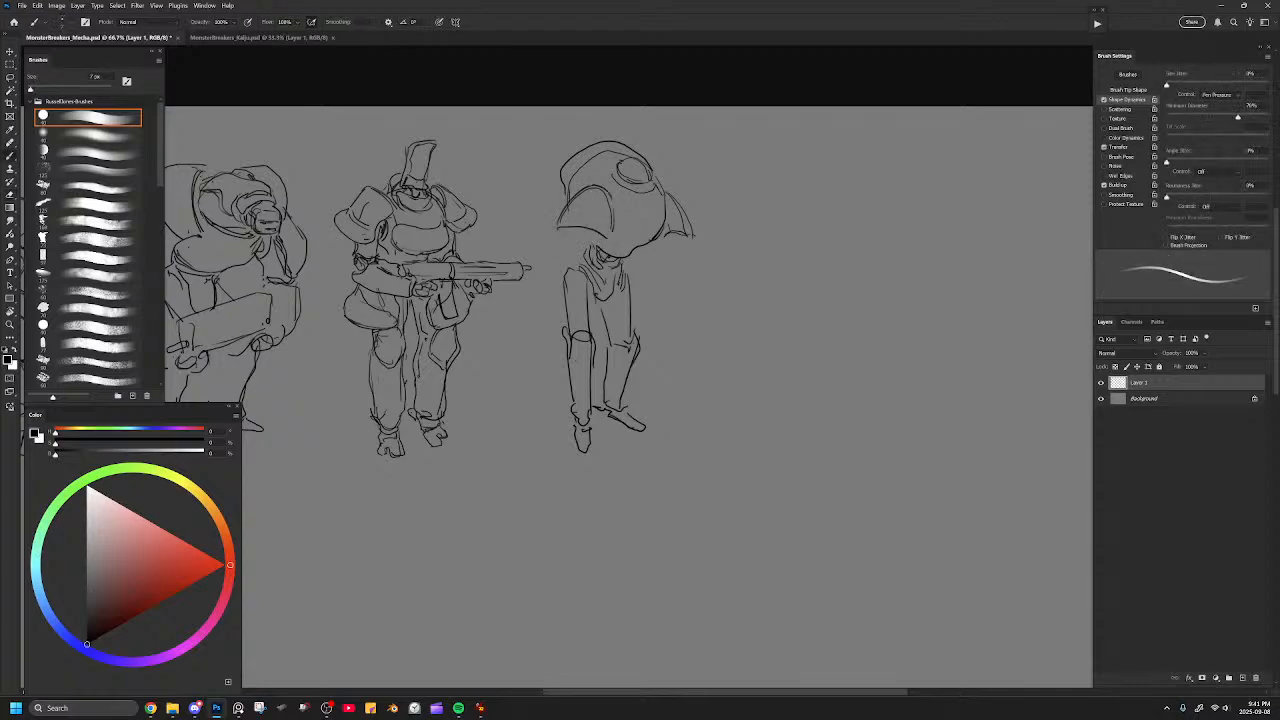
pyautogui.moveTo(673, 197); pyautogui.dragTo(692, 235)
# Draw a thin upper arm with an elbow joint beneath the left shoulder pad, reworking the strokes and pad outline.
pyautogui.moveTo(579, 229); pyautogui.dragTo(567, 262)
pyautogui.moveTo(583, 237)
pyautogui.mouseDown()
pyautogui.moveTo(591, 261)
pyautogui.moveTo(603, 229)
pyautogui.moveTo(583, 237)
pyautogui.mouseUp()
pyautogui.moveTo(581, 230)
pyautogui.mouseDown()
pyautogui.moveTo(599, 239)
pyautogui.moveTo(613, 227)
pyautogui.moveTo(578, 234)
pyautogui.mouseUp()
pyautogui.hotkey('ctrl', 'z')
pyautogui.hotkey('ctrl', 'z')
pyautogui.hotkey('ctrl', 'z')
pyautogui.moveTo(562, 206)
pyautogui.mouseDown()
pyautogui.moveTo(573, 185)
pyautogui.moveTo(602, 179)
pyautogui.moveTo(616, 208)
pyautogui.moveTo(583, 184)
pyautogui.moveTo(607, 183)
pyautogui.moveTo(616, 207)
pyautogui.moveTo(582, 180)
pyautogui.moveTo(576, 207)
pyautogui.mouseUp()
pyautogui.hotkey('ctrl', 'z')
pyautogui.press('e')
pyautogui.press('b')
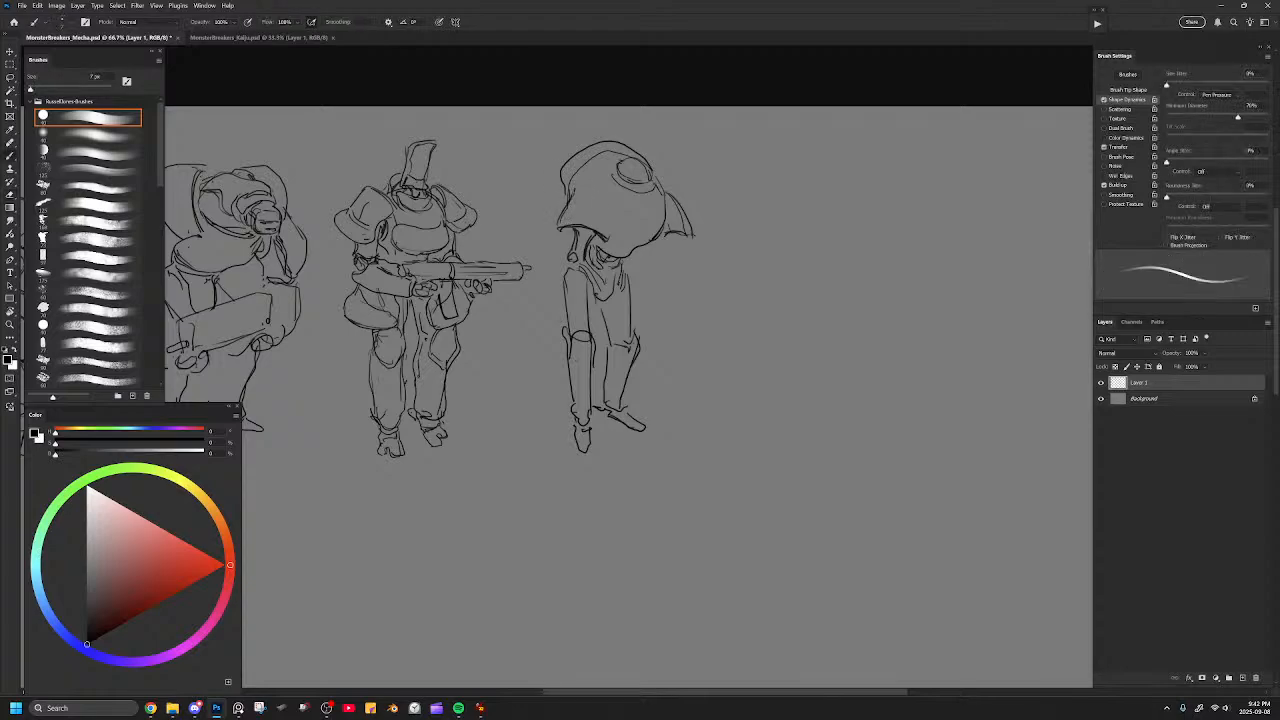
# Redraw the left shoulder pad's inner edge and add a curved line for its thickness.
pyautogui.moveTo(611, 190); pyautogui.dragTo(612, 235)
pyautogui.hotkey('ctrl', 'z')
pyautogui.moveTo(610, 189); pyautogui.dragTo(611, 238)
pyautogui.moveTo(578, 192)
pyautogui.mouseDown()
pyautogui.moveTo(606, 191)
pyautogui.moveTo(614, 230)
pyautogui.mouseUp()
# Try a forearm and fist reaching across the waist, then undo those strokes.
pyautogui.moveTo(562, 275)
pyautogui.mouseDown()
pyautogui.moveTo(600, 280)
pyautogui.moveTo(585, 271)
pyautogui.moveTo(635, 302)
pyautogui.moveTo(577, 276)
pyautogui.moveTo(643, 311)
pyautogui.mouseUp()
pyautogui.press('e')
pyautogui.press('b')
pyautogui.moveTo(645, 315)
pyautogui.mouseDown()
pyautogui.moveTo(637, 301)
pyautogui.moveTo(626, 316)
pyautogui.mouseUp()
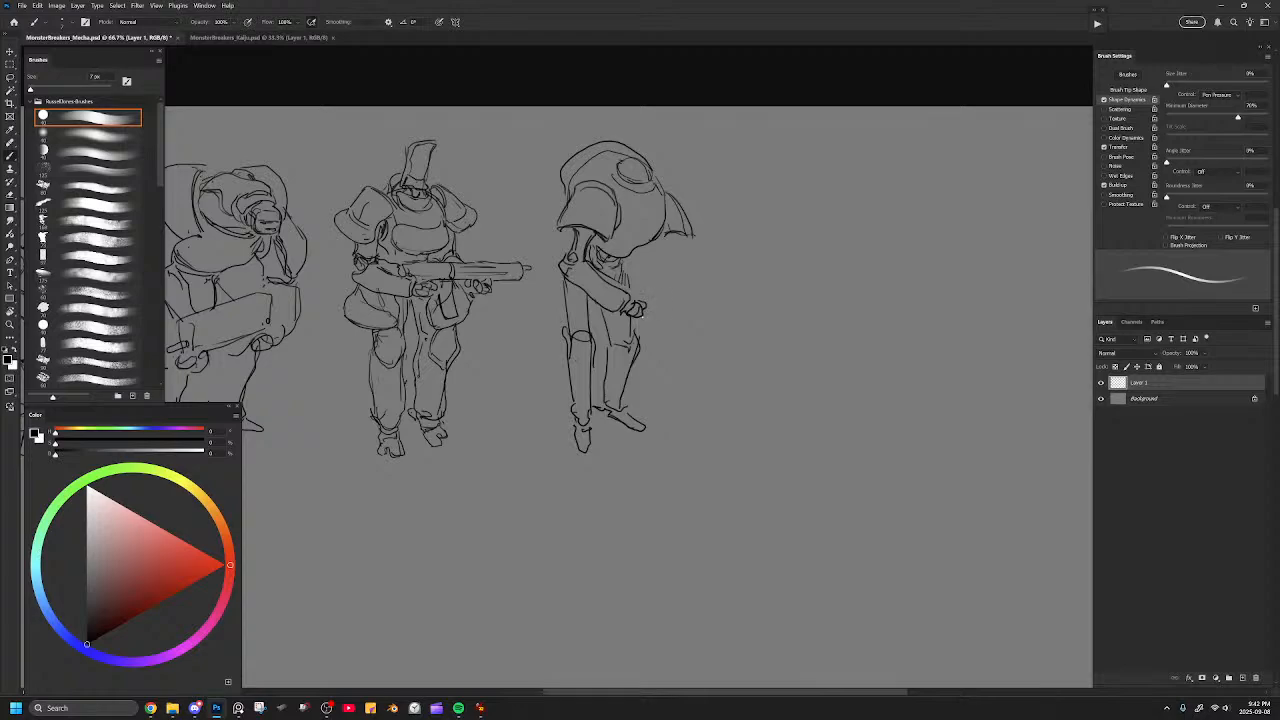
pyautogui.hotkey('ctrl', 'z')
pyautogui.hotkey('ctrl', 'z')
pyautogui.hotkey('ctrl', 'z')
pyautogui.hotkey('ctrl', 'z')
pyautogui.hotkey('ctrl', 'z')
pyautogui.hotkey('ctrl', 'z')
pyautogui.hotkey('ctrl', 'z')
pyautogui.hotkey('ctrl', 'z')
# Erase the left thigh's upper lines and redraw it as a wider armor plate with a rounded knee.
pyautogui.press('e')
pyautogui.moveTo(566, 275)
pyautogui.mouseDown()
pyautogui.moveTo(584, 360)
pyautogui.moveTo(580, 284)
pyautogui.moveTo(597, 285)
pyautogui.moveTo(577, 325)
pyautogui.moveTo(598, 283)
pyautogui.mouseUp()
pyautogui.press('b')
pyautogui.press('e')
pyautogui.press('b')
pyautogui.moveTo(590, 281)
pyautogui.mouseDown()
pyautogui.moveTo(569, 342)
pyautogui.moveTo(591, 357)
pyautogui.moveTo(593, 306)
pyautogui.moveTo(600, 355)
pyautogui.moveTo(587, 357)
pyautogui.mouseUp()
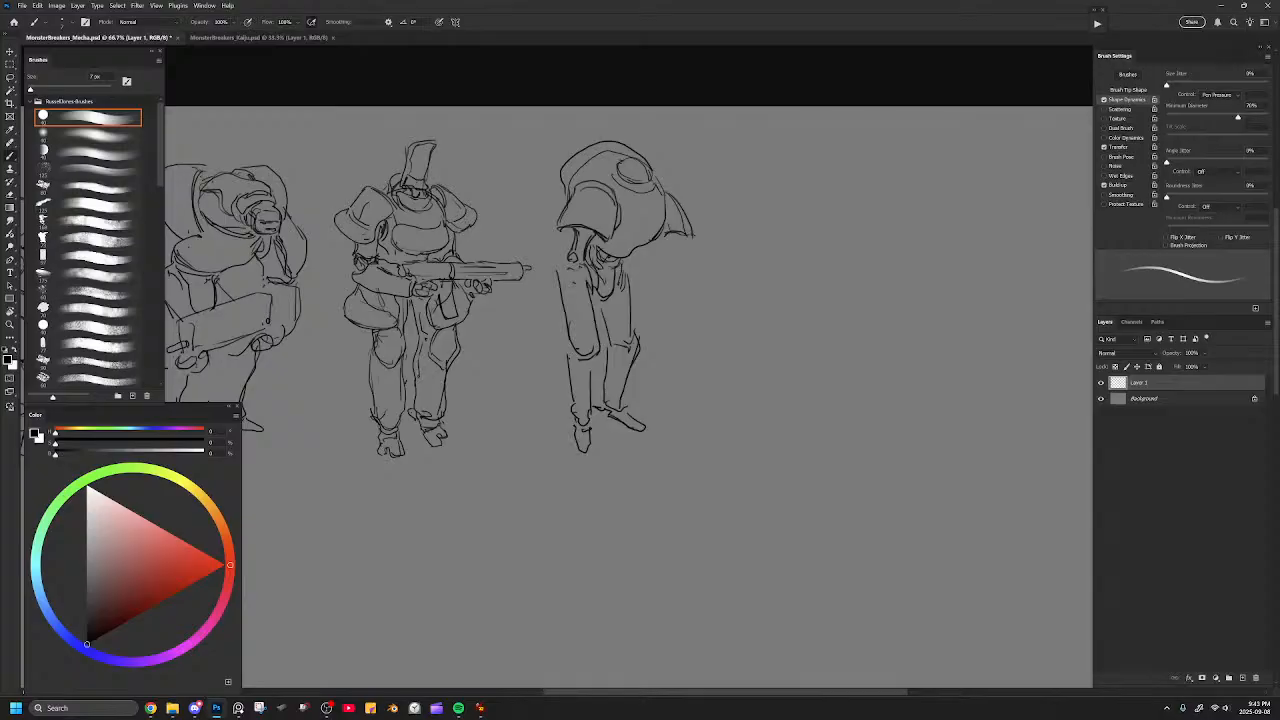
pyautogui.moveTo(565, 268); pyautogui.dragTo(559, 280)
# Erase the right thigh's outer contour and redraw it from the hip to the knee.
pyautogui.press('e')
pyautogui.moveTo(632, 276)
pyautogui.mouseDown()
pyautogui.moveTo(620, 335)
pyautogui.moveTo(607, 313)
pyautogui.moveTo(631, 346)
pyautogui.mouseUp()
pyautogui.press('b')
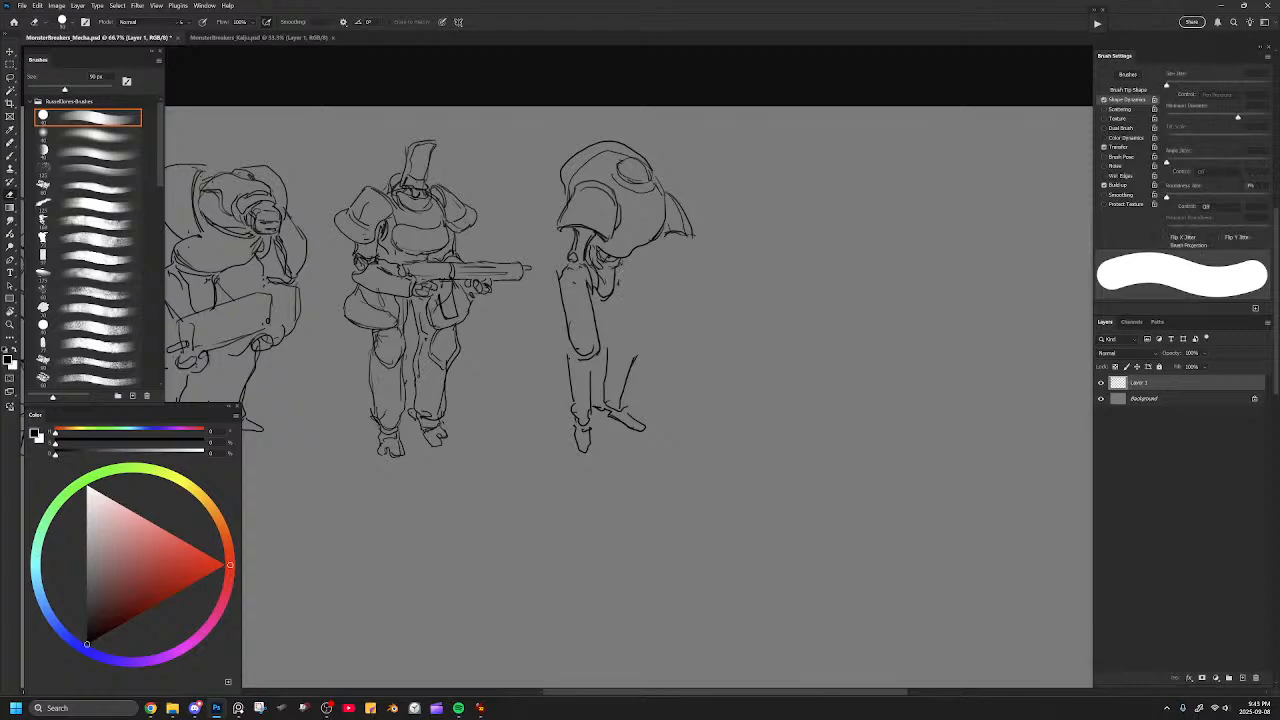
pyautogui.moveTo(622, 266)
pyautogui.mouseDown()
pyautogui.moveTo(641, 352)
pyautogui.moveTo(613, 340)
pyautogui.moveTo(639, 359)
pyautogui.mouseUp()
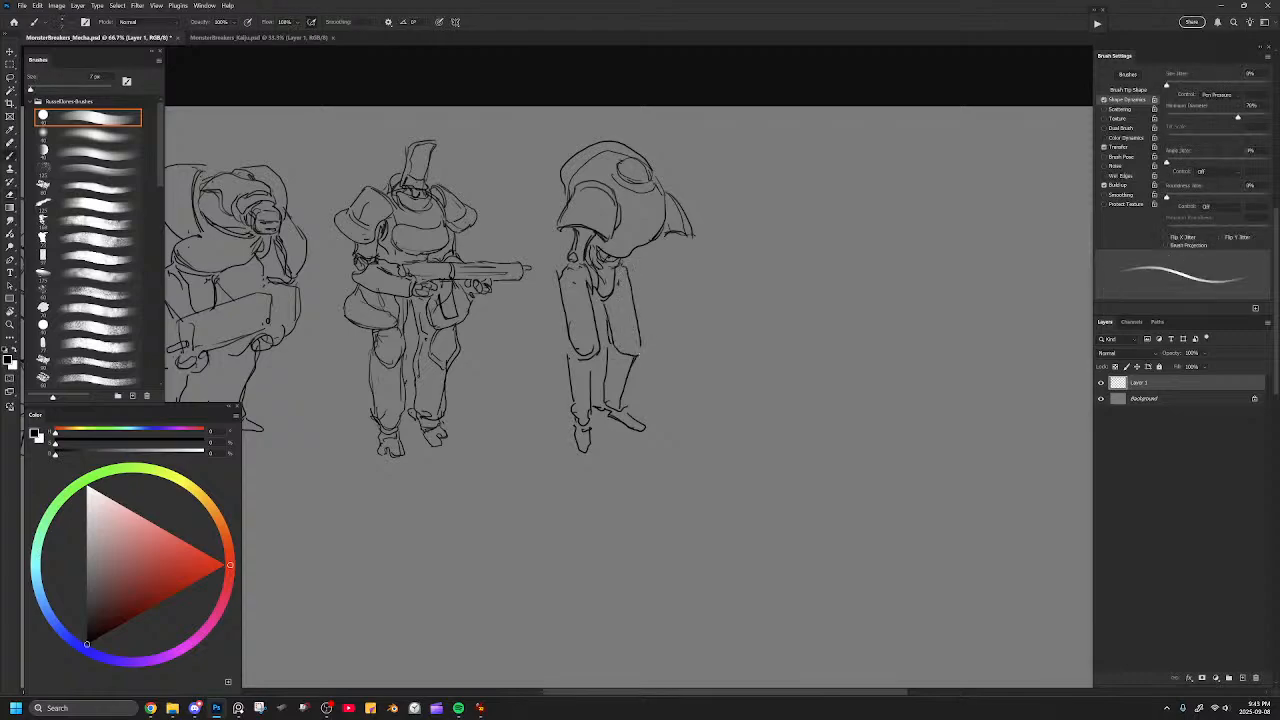
pyautogui.moveTo(627, 410); pyautogui.dragTo(647, 363)
pyautogui.hotkey('ctrl', 'z')
# Draw a forearm crossing the waist from the left elbow and erase the thigh lines behind it.
pyautogui.press('e')
pyautogui.moveTo(581, 265)
pyautogui.mouseDown()
pyautogui.moveTo(598, 292)
pyautogui.moveTo(596, 270)
pyautogui.moveTo(591, 299)
pyautogui.moveTo(612, 284)
pyautogui.moveTo(624, 292)
pyautogui.moveTo(618, 310)
pyautogui.moveTo(601, 307)
pyautogui.mouseUp()
pyautogui.press('b')
pyautogui.press('e')
pyautogui.moveTo(622, 296)
pyautogui.mouseDown()
pyautogui.moveTo(613, 311)
pyautogui.moveTo(635, 306)
pyautogui.moveTo(612, 315)
pyautogui.moveTo(643, 308)
pyautogui.moveTo(607, 316)
pyautogui.moveTo(648, 314)
pyautogui.mouseUp()
pyautogui.press('b')
pyautogui.hotkey('ctrl', 'z')
pyautogui.hotkey('ctrl', 'z')
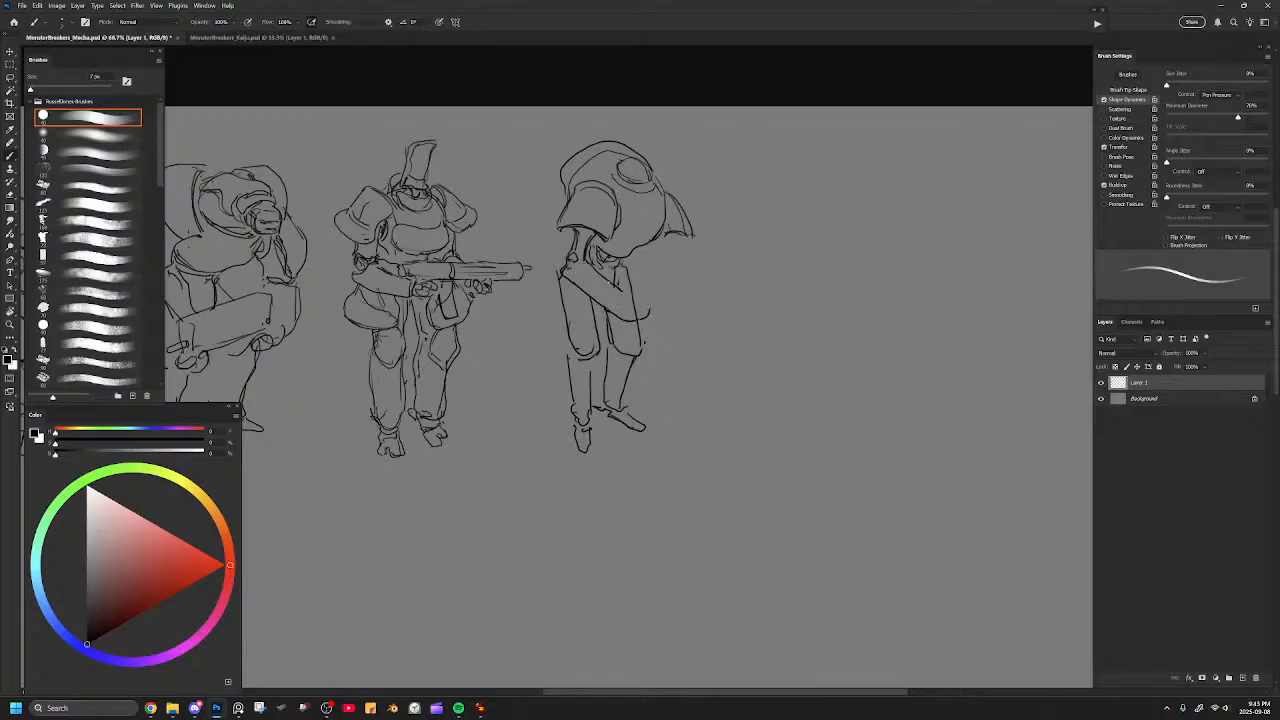
# Refine the forearm's outline and add a simple hand at its end.
pyautogui.moveTo(620, 290)
pyautogui.mouseDown()
pyautogui.moveTo(643, 311)
pyautogui.moveTo(575, 265)
pyautogui.mouseUp()
pyautogui.hotkey('ctrl', 'z')
pyautogui.press('e')
pyautogui.press('b')
pyautogui.press('e')
pyautogui.moveTo(648, 312)
pyautogui.mouseDown()
pyautogui.moveTo(622, 290)
pyautogui.moveTo(662, 325)
pyautogui.moveTo(656, 313)
pyautogui.mouseUp()
pyautogui.press('b')
# Erase the right shoulder pad's outer curve and redraw the pad narrower against the dome.
pyautogui.press('e')
pyautogui.moveTo(682, 198)
pyautogui.mouseDown()
pyautogui.moveTo(680, 236)
pyautogui.moveTo(670, 231)
pyautogui.moveTo(684, 234)
pyautogui.mouseUp()
pyautogui.press('b')
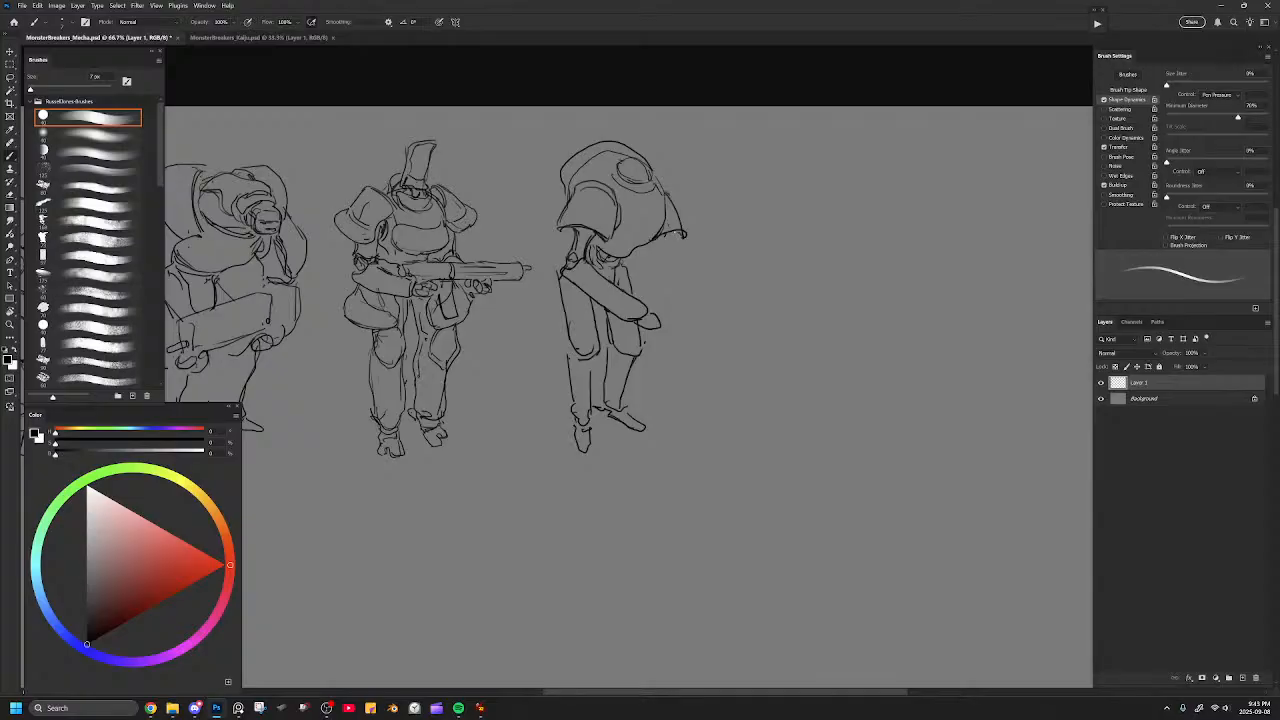
pyautogui.moveTo(666, 184); pyautogui.dragTo(662, 236)
# Draw the thin upper arm below the fourth figure's right shoulder pad.
pyautogui.moveTo(657, 242)
pyautogui.mouseDown()
pyautogui.moveTo(655, 255)
pyautogui.moveTo(668, 253)
pyautogui.moveTo(653, 261)
pyautogui.mouseUp()
pyautogui.hotkey('ctrl', 'z')
pyautogui.hotkey('ctrl', 'z')
pyautogui.moveTo(563, 253); pyautogui.dragTo(554, 263)
# Remove the fourth figure's left foot and redraw that lower leg angled outward from the knee.
pyautogui.press('e')
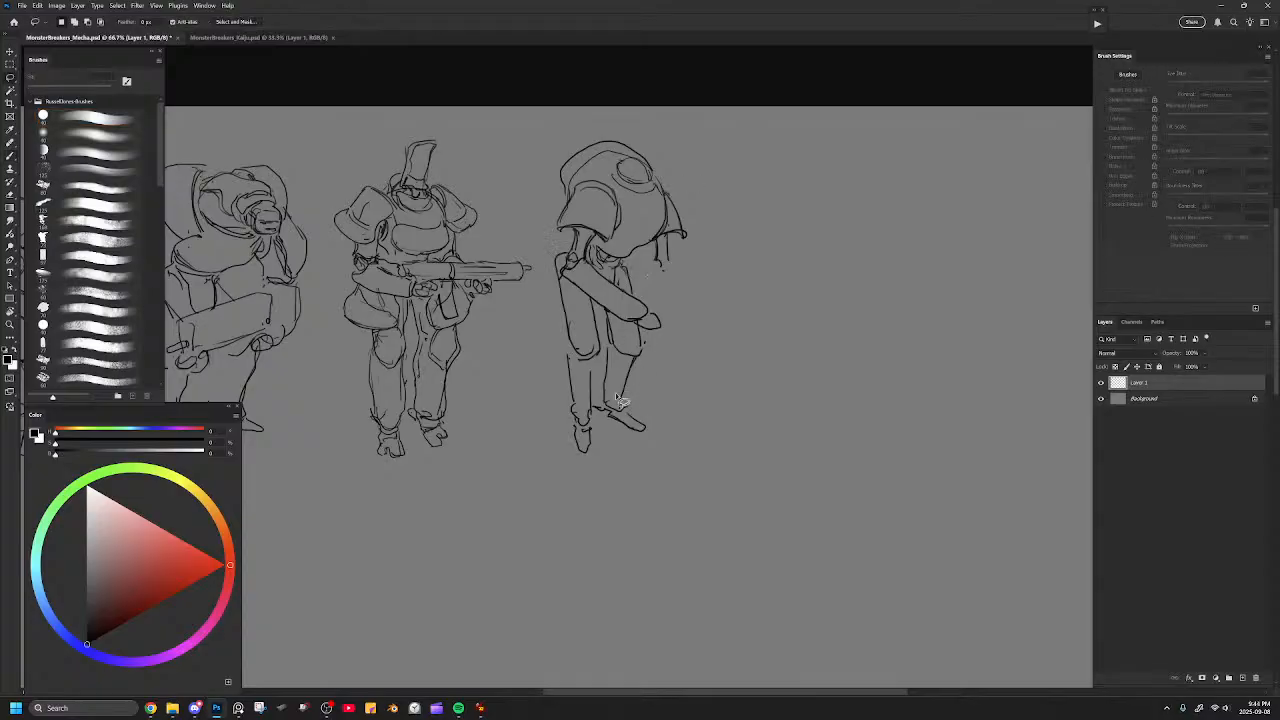
pyautogui.moveTo(584, 445)
pyautogui.mouseDown()
pyautogui.moveTo(565, 352)
pyautogui.moveTo(556, 415)
pyautogui.moveTo(587, 366)
pyautogui.moveTo(567, 414)
pyautogui.mouseUp()
pyautogui.press('b')
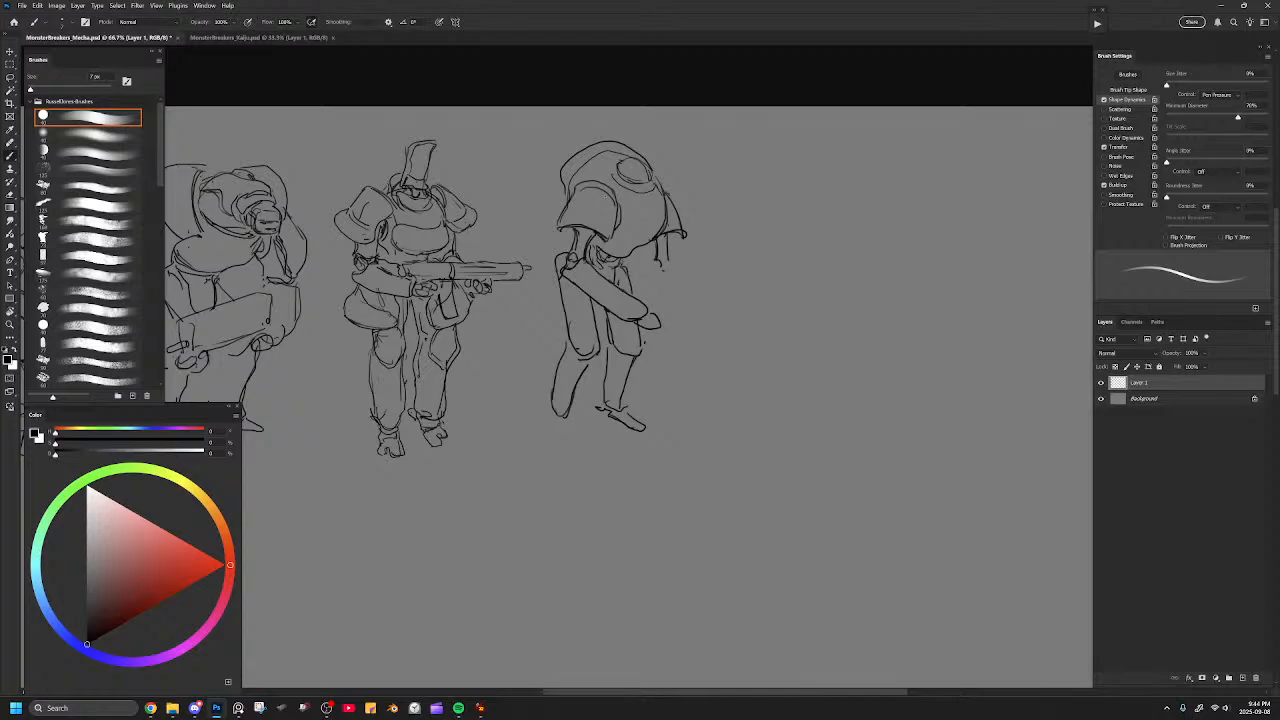
# Erase the front of the dome and draw a pointed, hooded head rising above the collar.
pyautogui.moveTo(627, 163)
pyautogui.mouseDown()
pyautogui.moveTo(661, 128)
pyautogui.moveTo(653, 175)
pyautogui.moveTo(631, 153)
pyautogui.moveTo(656, 150)
pyautogui.moveTo(660, 178)
pyautogui.moveTo(642, 164)
pyautogui.moveTo(657, 152)
pyautogui.moveTo(635, 157)
pyautogui.moveTo(657, 150)
pyautogui.moveTo(655, 172)
pyautogui.moveTo(628, 158)
pyautogui.moveTo(634, 130)
pyautogui.moveTo(664, 162)
pyautogui.moveTo(650, 174)
pyautogui.moveTo(668, 166)
pyautogui.mouseUp()
pyautogui.hotkey('ctrl', 'z')
pyautogui.press('e')
pyautogui.press('b')
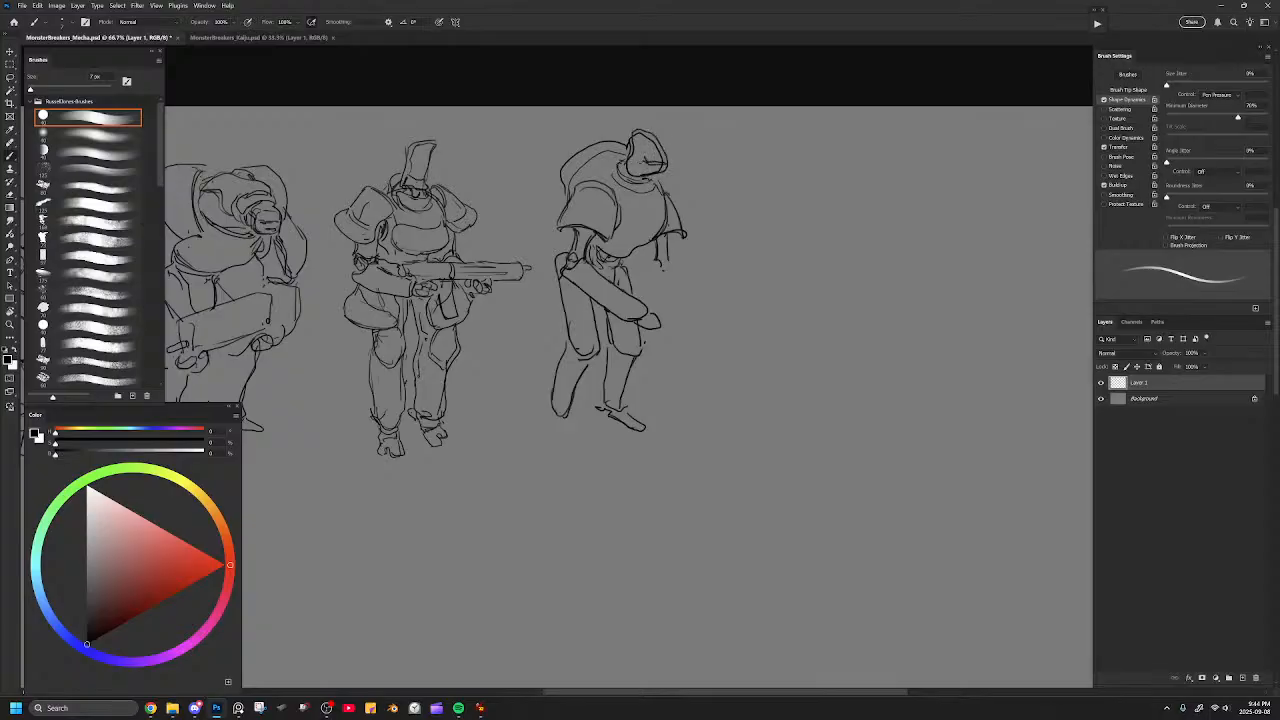
pyautogui.moveTo(564, 206)
pyautogui.mouseDown()
pyautogui.moveTo(559, 165)
pyautogui.moveTo(584, 134)
pyautogui.moveTo(622, 133)
pyautogui.mouseUp()
pyautogui.moveTo(622, 233); pyautogui.dragTo(641, 241)
pyautogui.moveTo(622, 188)
pyautogui.mouseDown()
pyautogui.moveTo(675, 209)
pyautogui.moveTo(658, 236)
pyautogui.mouseUp()
pyautogui.hotkey('ctrl', 'z')
pyautogui.hotkey('ctrl', 'z')
pyautogui.hotkey('ctrl', 'z')
pyautogui.hotkey('ctrl', 'z')
# Flip the canvas horizontally and draw the hanging forearm below the far upper arm.
pyautogui.hotkey('ctrl', '-')
pyautogui.hotkey('ctrl', 'shift', 'h')
pyautogui.moveTo(550, 290); pyautogui.dragTo(678, 293)
pyautogui.hotkey('ctrl', '+')
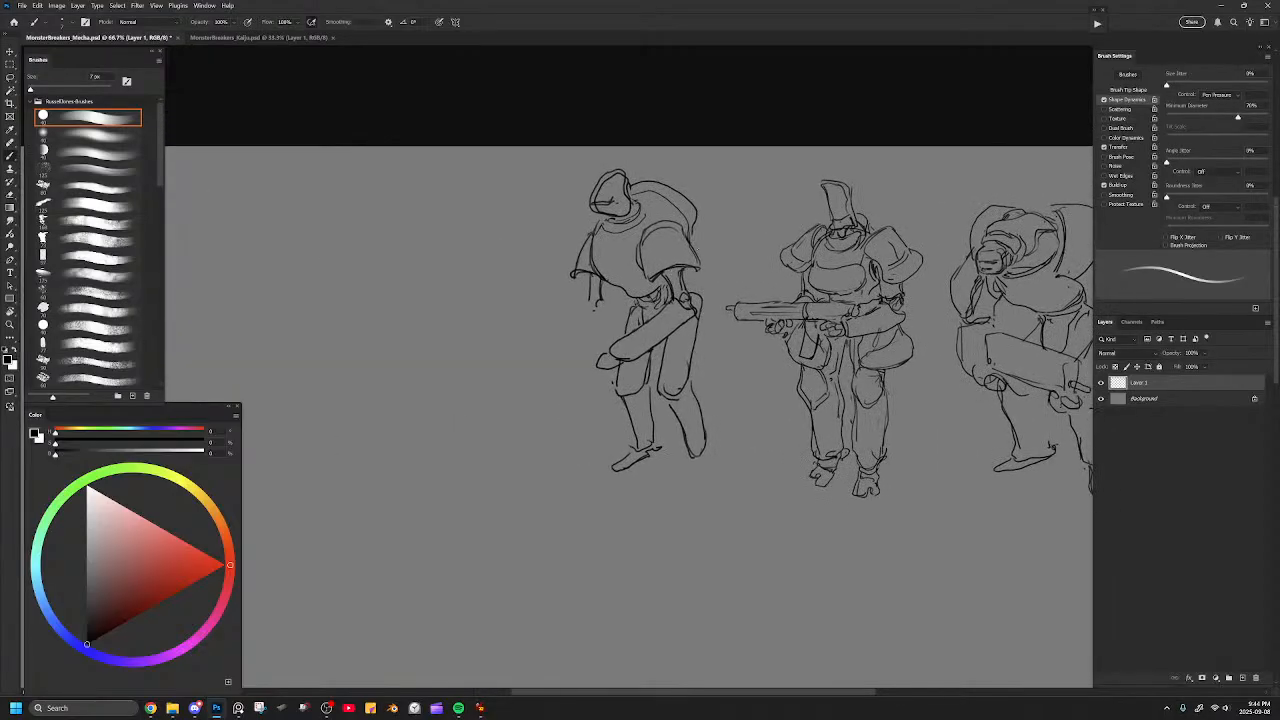
pyautogui.moveTo(600, 310)
pyautogui.mouseDown()
pyautogui.moveTo(551, 380)
pyautogui.moveTo(590, 354)
pyautogui.moveTo(606, 322)
pyautogui.mouseUp()
# Erase both lower legs and draw a longer, straight lower leg under the far thigh.
pyautogui.moveTo(660, 426)
pyautogui.mouseDown()
pyautogui.moveTo(638, 384)
pyautogui.moveTo(620, 400)
pyautogui.mouseUp()
pyautogui.press('e')
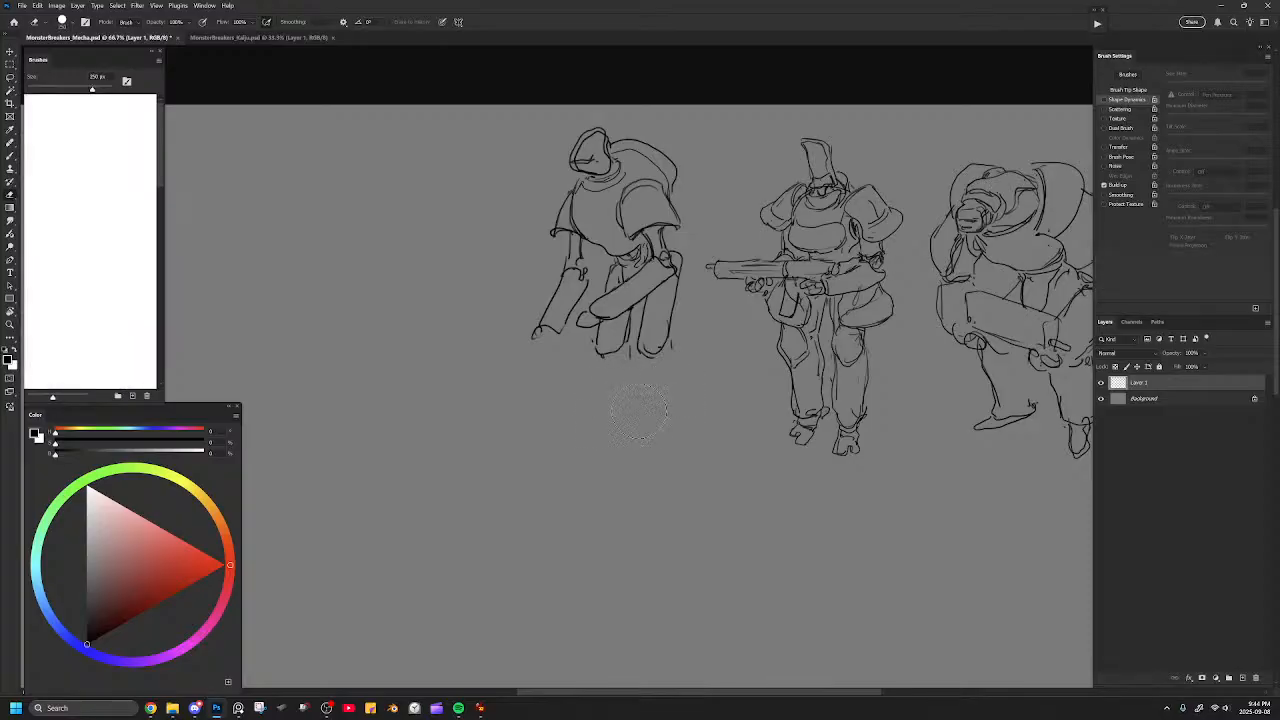
pyautogui.press('b')
pyautogui.moveTo(590, 354); pyautogui.dragTo(600, 462)
pyautogui.moveTo(630, 340); pyautogui.dragTo(632, 457)
pyautogui.hotkey('ctrl', 'z')
pyautogui.moveTo(632, 330); pyautogui.dragTo(638, 469)
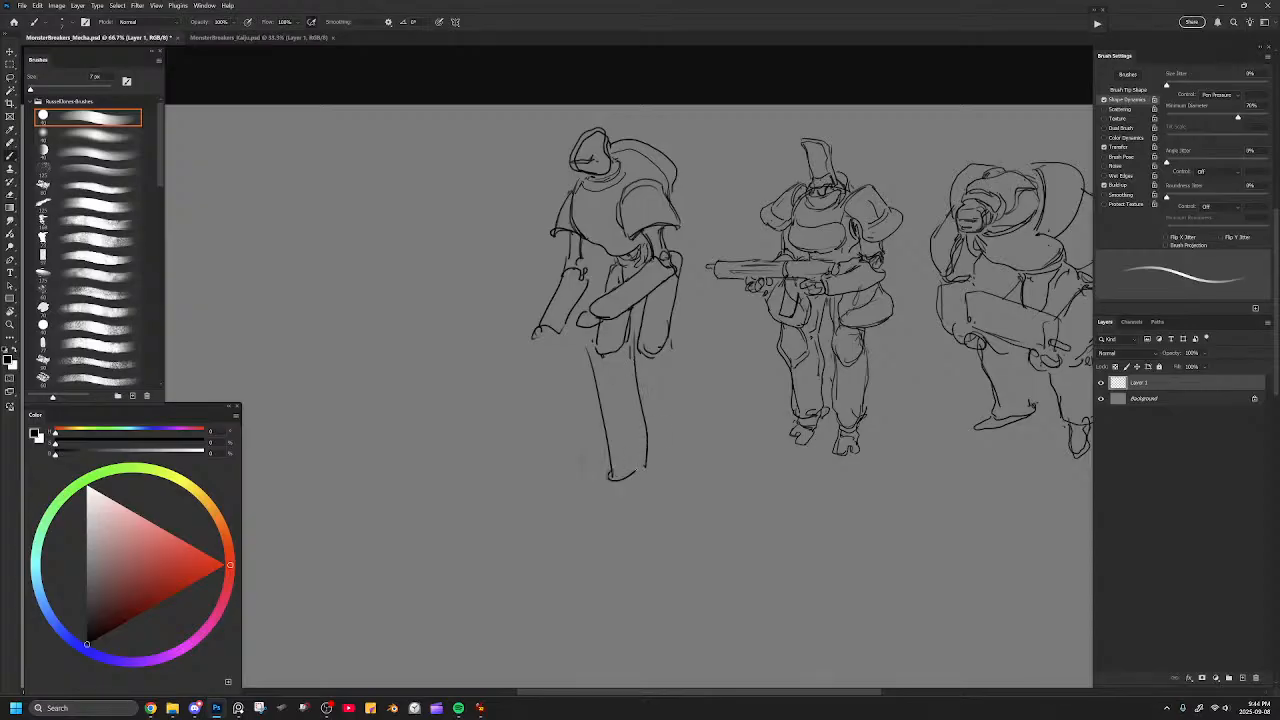
# Draw the near lower leg at matching length and add an ankle and pointed foot to the far leg.
pyautogui.moveTo(641, 354); pyautogui.dragTo(678, 471)
pyautogui.moveTo(676, 312)
pyautogui.mouseDown()
pyautogui.moveTo(708, 465)
pyautogui.moveTo(677, 488)
pyautogui.moveTo(591, 408)
pyautogui.moveTo(607, 420)
pyautogui.moveTo(617, 404)
pyautogui.moveTo(610, 423)
pyautogui.moveTo(606, 403)
pyautogui.moveTo(622, 398)
pyautogui.moveTo(598, 431)
pyautogui.moveTo(636, 418)
pyautogui.moveTo(557, 461)
pyautogui.moveTo(582, 467)
pyautogui.moveTo(608, 442)
pyautogui.mouseUp()
pyautogui.hotkey('ctrl', 'z')
pyautogui.hotkey('ctrl', 'z')
pyautogui.hotkey('ctrl', 'z')
pyautogui.hotkey('ctrl', 'z')
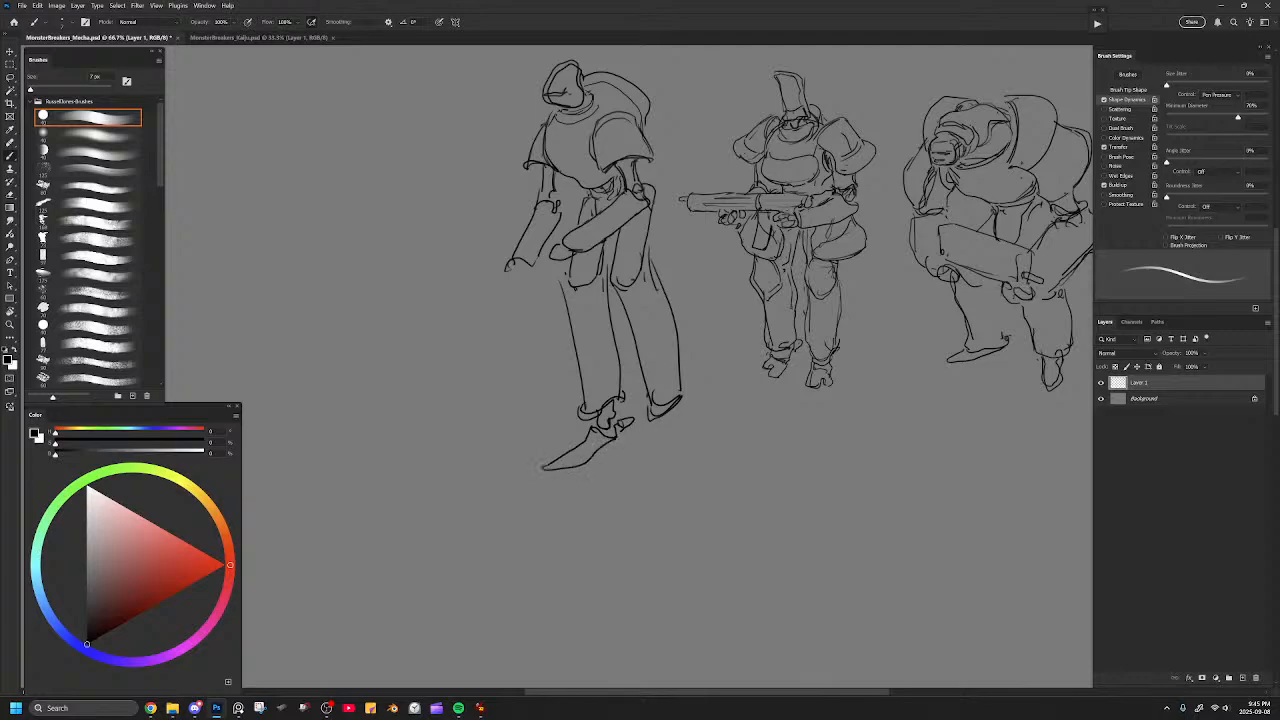
# Add an ankle joint and a pointed foot to the near leg.
pyautogui.moveTo(657, 418)
pyautogui.mouseDown()
pyautogui.moveTo(650, 496)
pyautogui.moveTo(672, 446)
pyautogui.moveTo(670, 482)
pyautogui.moveTo(695, 405)
pyautogui.mouseUp()
pyautogui.moveTo(693, 410)
pyautogui.mouseDown()
pyautogui.moveTo(686, 426)
pyautogui.moveTo(702, 422)
pyautogui.mouseUp()
pyautogui.press('e')
pyautogui.hotkey('ctrl', 'z')
pyautogui.press('b')
pyautogui.moveTo(634, 358); pyautogui.dragTo(651, 405)
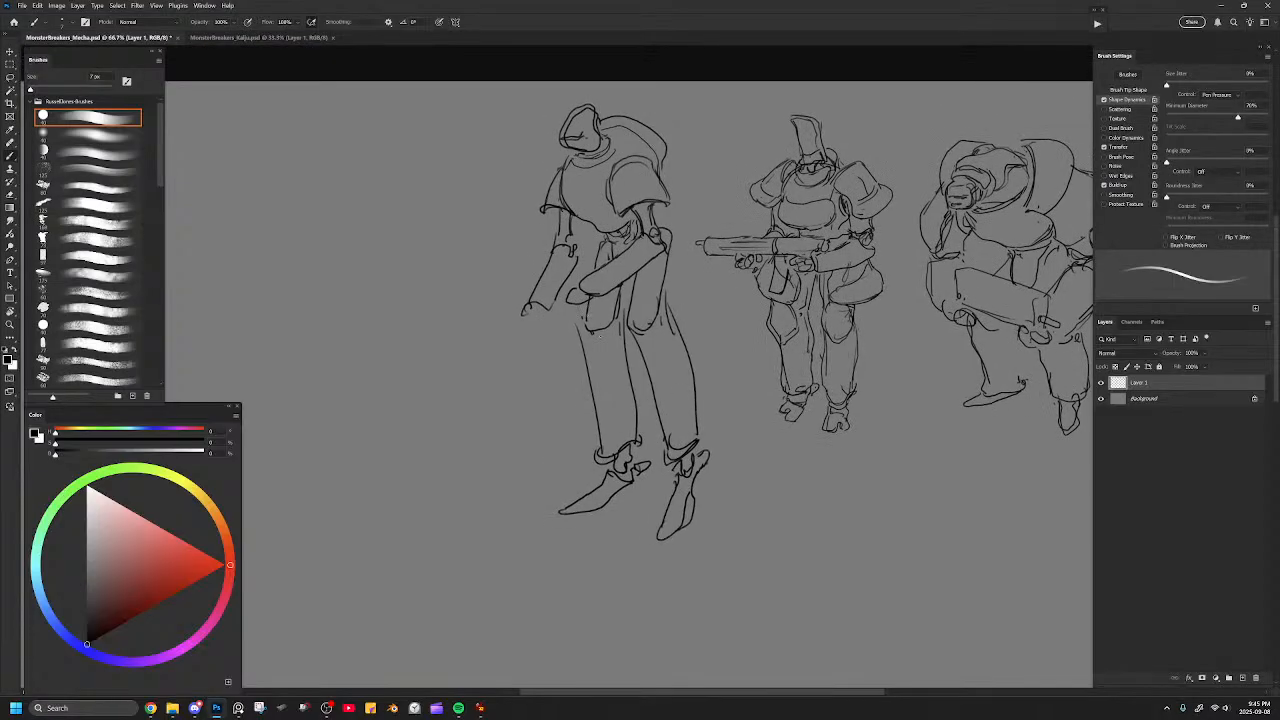
# Reshape both knees with rounded outlines and clean up where the thighs overlap them.
pyautogui.moveTo(582, 312); pyautogui.dragTo(587, 378)
pyautogui.moveTo(624, 310); pyautogui.dragTo(651, 392)
pyautogui.press('e')
pyautogui.moveTo(592, 337)
pyautogui.mouseDown()
pyautogui.moveTo(597, 357)
pyautogui.moveTo(632, 334)
pyautogui.moveTo(643, 363)
pyautogui.mouseUp()
pyautogui.press('b')
pyautogui.press('e')
pyautogui.moveTo(628, 320)
pyautogui.mouseDown()
pyautogui.moveTo(629, 343)
pyautogui.moveTo(669, 331)
pyautogui.moveTo(644, 322)
pyautogui.moveTo(656, 334)
pyautogui.moveTo(674, 248)
pyautogui.mouseUp()
pyautogui.press('b')
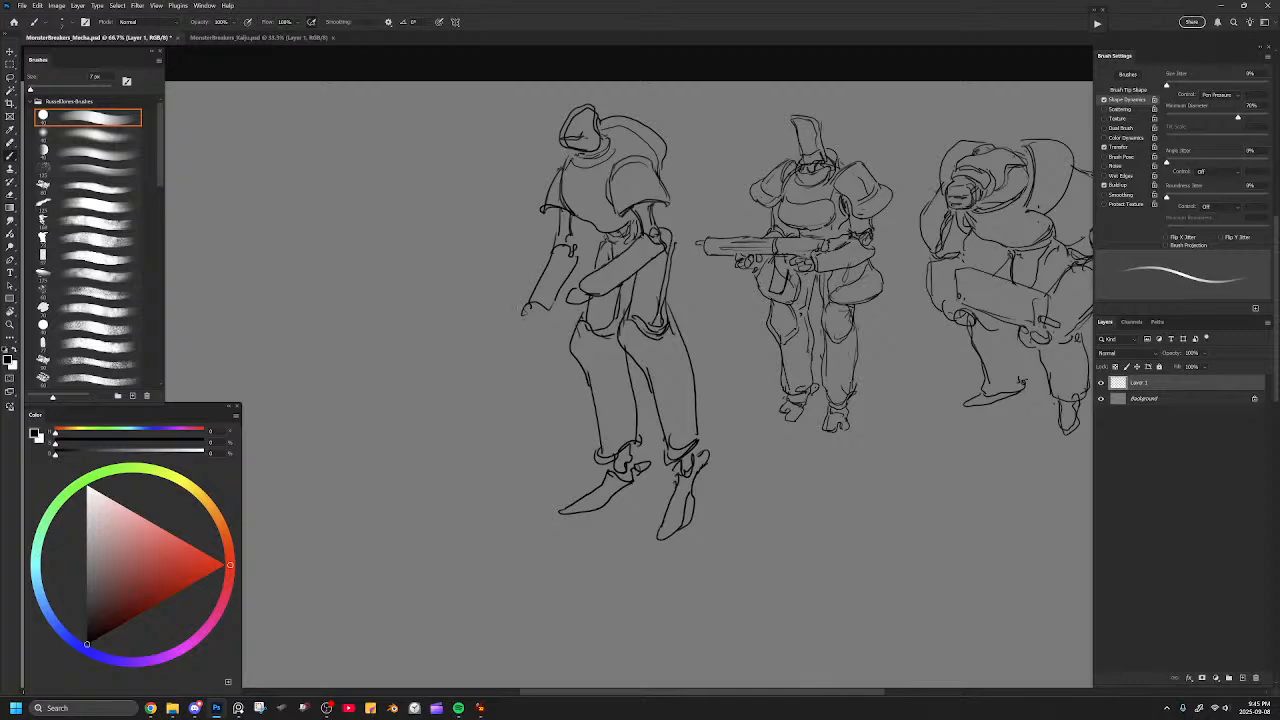
# Add a simple oval hand to the end of the hanging forearm.
pyautogui.moveTo(703, 297); pyautogui.dragTo(723, 364)
pyautogui.hotkey('ctrl', '+')
pyautogui.moveTo(688, 258)
pyautogui.mouseDown()
pyautogui.moveTo(678, 324)
pyautogui.moveTo(685, 237)
pyautogui.moveTo(742, 287)
pyautogui.mouseUp()
pyautogui.press('e')
pyautogui.press('b')
pyautogui.hotkey('ctrl', 'z')
# Erase the hump behind the shoulders and redraw it as a large round dome reaching the near shoulder pad.
pyautogui.hotkey('ctrl', 'z')
pyautogui.press('e')
pyautogui.press('[')
pyautogui.press('[')
pyautogui.moveTo(677, 166)
pyautogui.mouseDown()
pyautogui.moveTo(749, 235)
pyautogui.moveTo(666, 167)
pyautogui.mouseUp()
pyautogui.moveTo(578, 190)
pyautogui.mouseDown()
pyautogui.moveTo(584, 214)
pyautogui.moveTo(569, 236)
pyautogui.moveTo(577, 190)
pyautogui.mouseUp()
pyautogui.press('b')
pyautogui.hotkey('ctrl', 'z')
pyautogui.moveTo(569, 237)
pyautogui.mouseDown()
pyautogui.moveTo(577, 190)
pyautogui.moveTo(714, 154)
pyautogui.moveTo(766, 232)
pyautogui.moveTo(745, 258)
pyautogui.mouseUp()
pyautogui.hotkey('ctrl', 'z')
pyautogui.hotkey('ctrl', 'z')
pyautogui.moveTo(638, 150)
pyautogui.mouseDown()
pyautogui.moveTo(670, 140)
pyautogui.moveTo(727, 156)
pyautogui.moveTo(764, 198)
pyautogui.moveTo(768, 232)
pyautogui.moveTo(741, 261)
pyautogui.mouseUp()
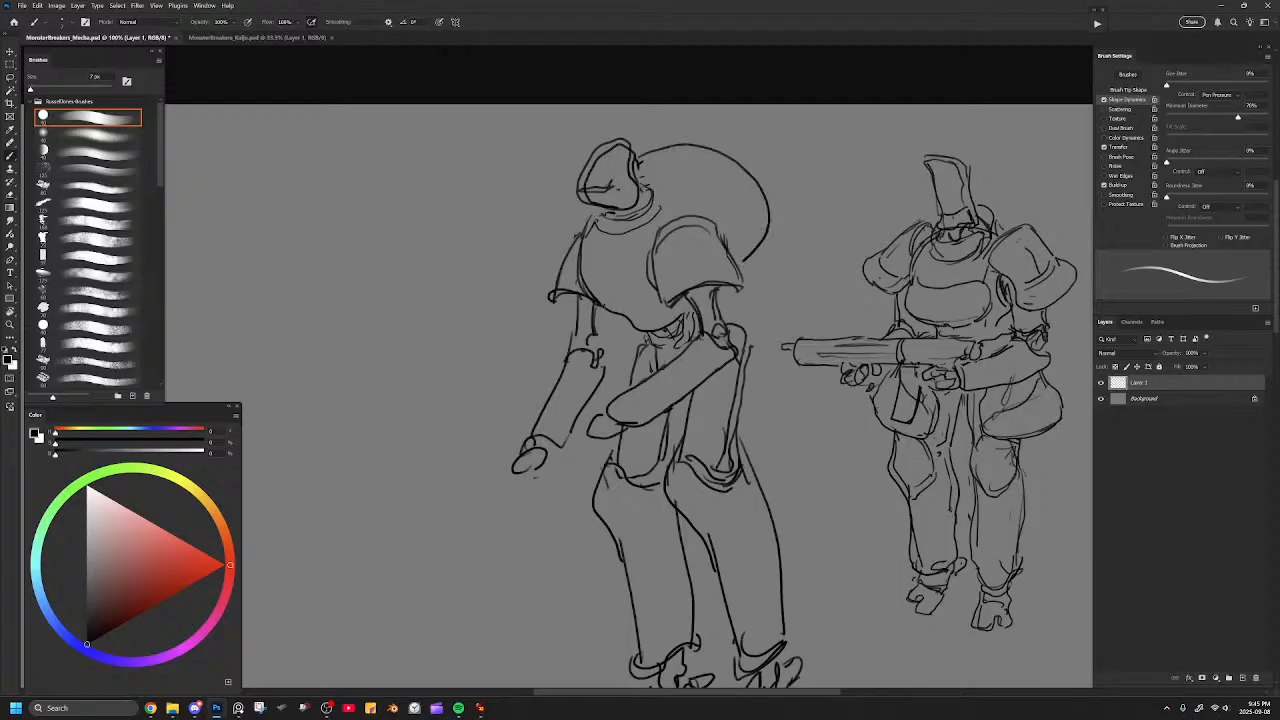
# Erase the hooded head and draw a small, low head beneath a flat oval brim.
pyautogui.moveTo(578, 240)
pyautogui.mouseDown()
pyautogui.moveTo(597, 190)
pyautogui.moveTo(624, 189)
pyautogui.moveTo(628, 166)
pyautogui.moveTo(588, 193)
pyautogui.moveTo(571, 180)
pyautogui.moveTo(622, 170)
pyautogui.moveTo(578, 190)
pyautogui.moveTo(568, 180)
pyautogui.moveTo(591, 169)
pyautogui.moveTo(607, 180)
pyautogui.moveTo(558, 177)
pyautogui.moveTo(627, 166)
pyautogui.moveTo(592, 192)
pyautogui.moveTo(628, 171)
pyautogui.moveTo(618, 193)
pyautogui.mouseUp()
pyautogui.press('e')
pyautogui.press(']')
pyautogui.press(']')
pyautogui.press(']')
pyautogui.press('b')
pyautogui.hotkey('ctrl', 'z')
pyautogui.hotkey('ctrl', 'z')
pyautogui.moveTo(607, 207)
pyautogui.mouseDown()
pyautogui.moveTo(643, 204)
pyautogui.moveTo(628, 187)
pyautogui.moveTo(625, 209)
pyautogui.moveTo(601, 214)
pyautogui.moveTo(619, 214)
pyautogui.moveTo(648, 174)
pyautogui.moveTo(611, 203)
pyautogui.moveTo(623, 184)
pyautogui.mouseUp()
pyautogui.hotkey('ctrl', 'z')
pyautogui.hotkey('ctrl', 'z')
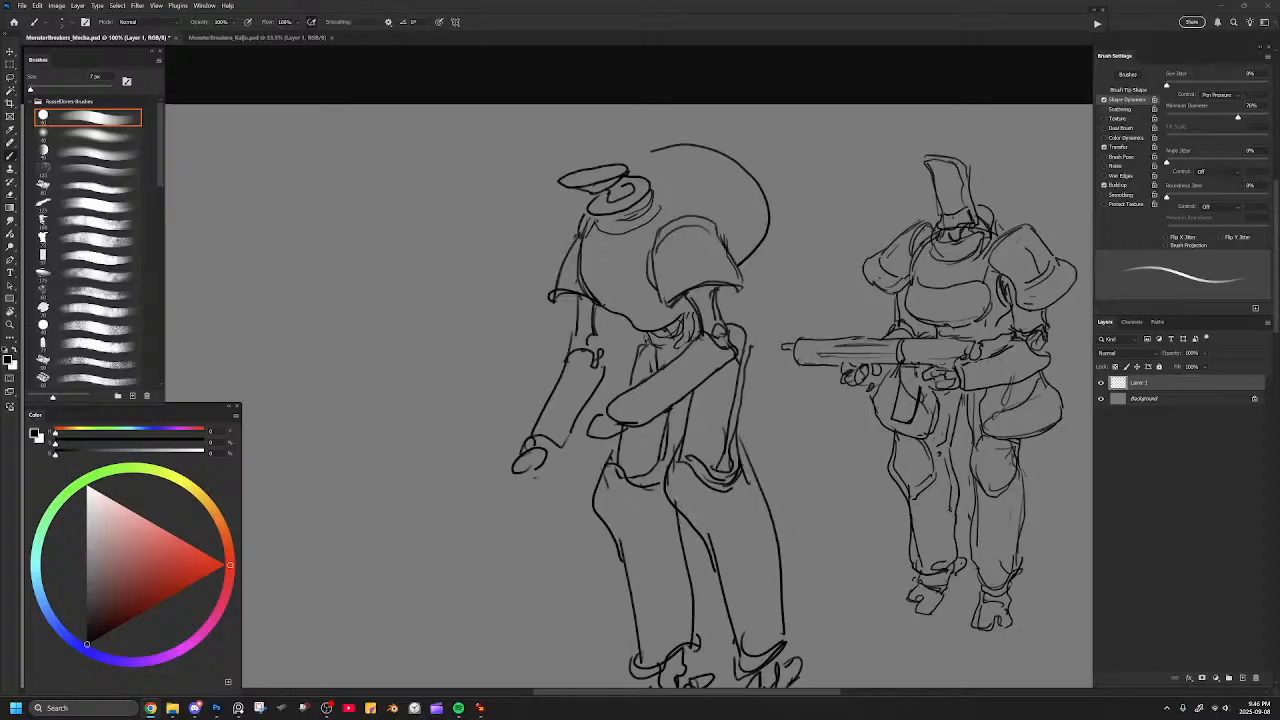
# Switch to Chrome, open the Hollywood Reporter Real Steel image in its own tab, and examine the robot's proportions and pose.
pyautogui.moveTo(0, 45); pyautogui.dragTo(432, 12)
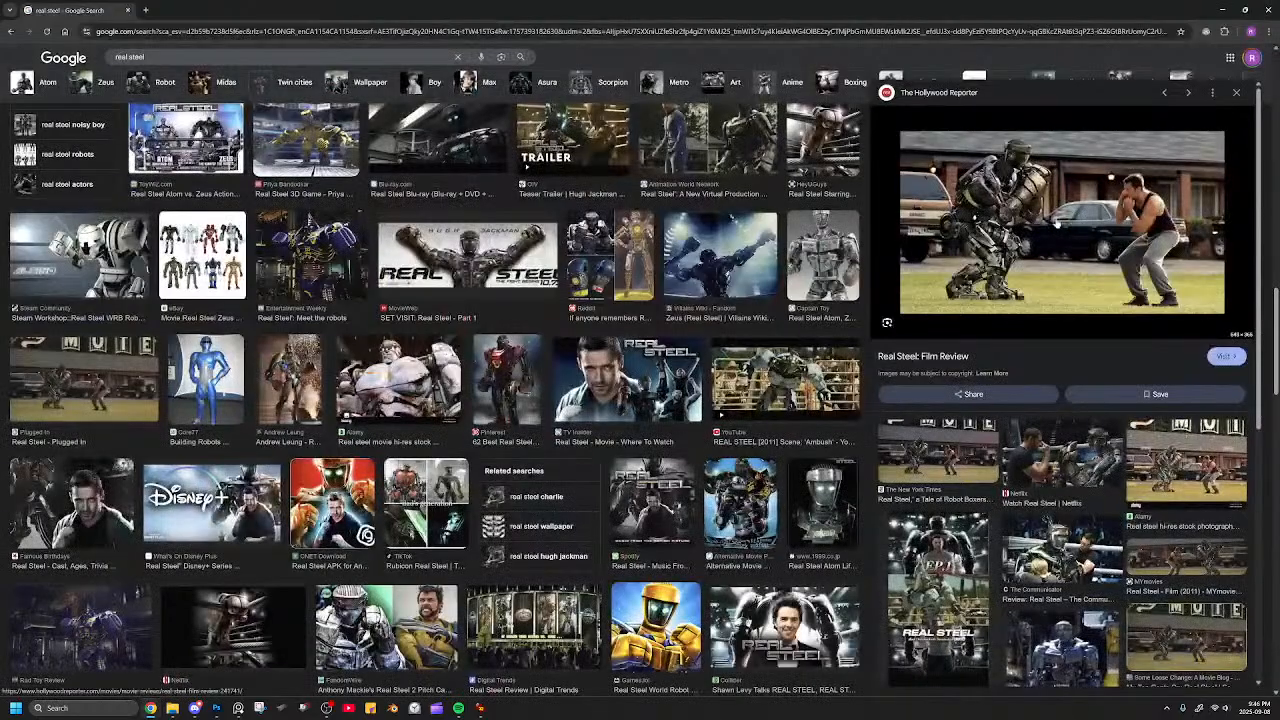
pyautogui.rightClick(1051, 221)
pyautogui.click(1066, 318)
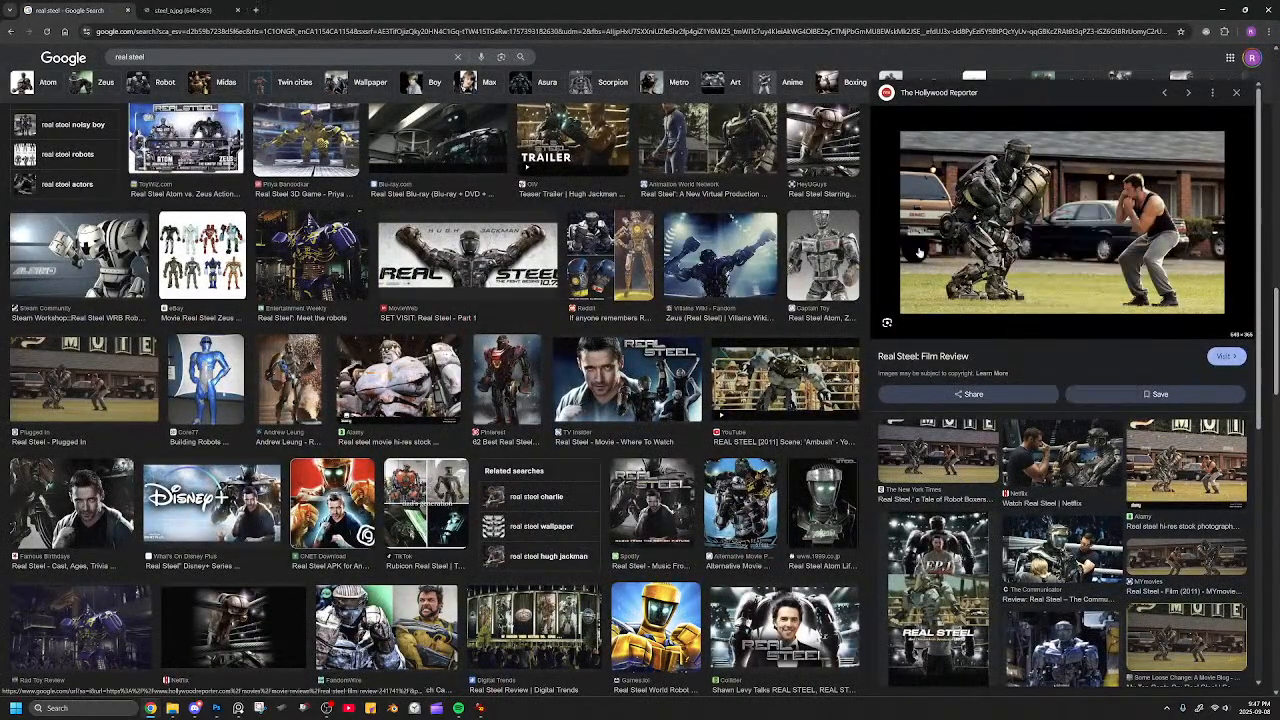
pyautogui.click(229, 9)
pyautogui.scroll(7, 650, 350)
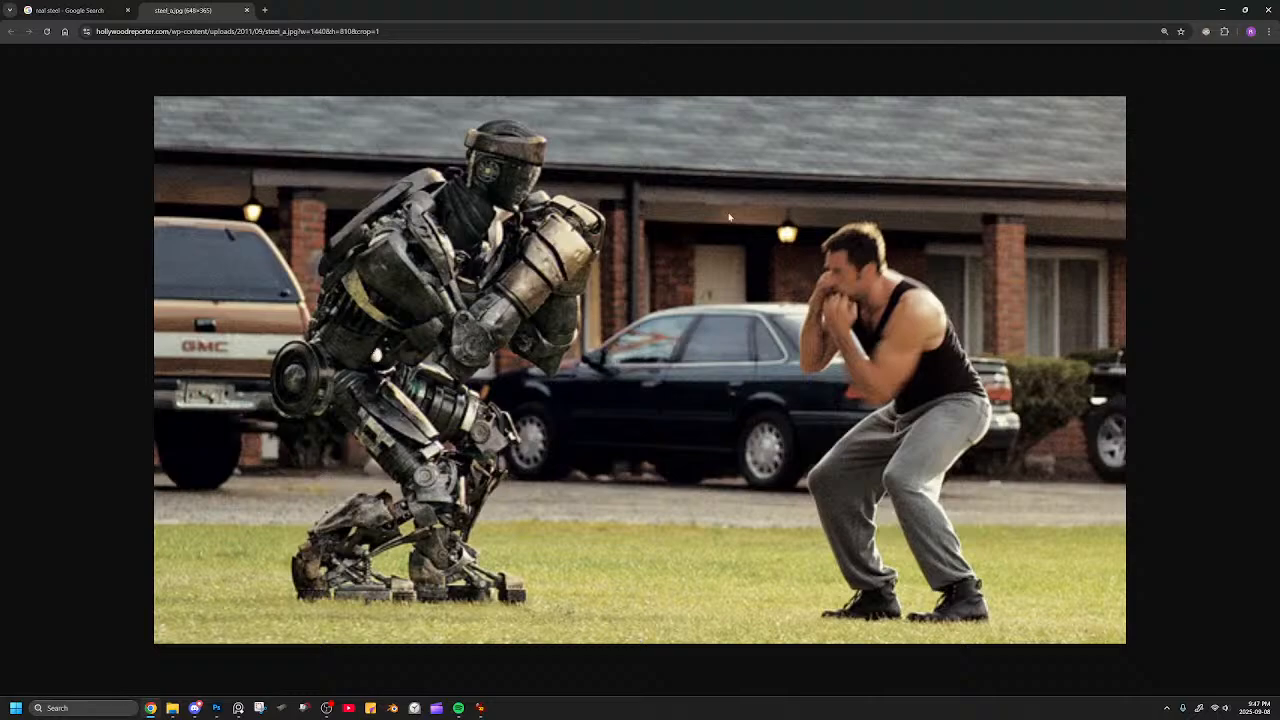
pyautogui.click(1271, 9)
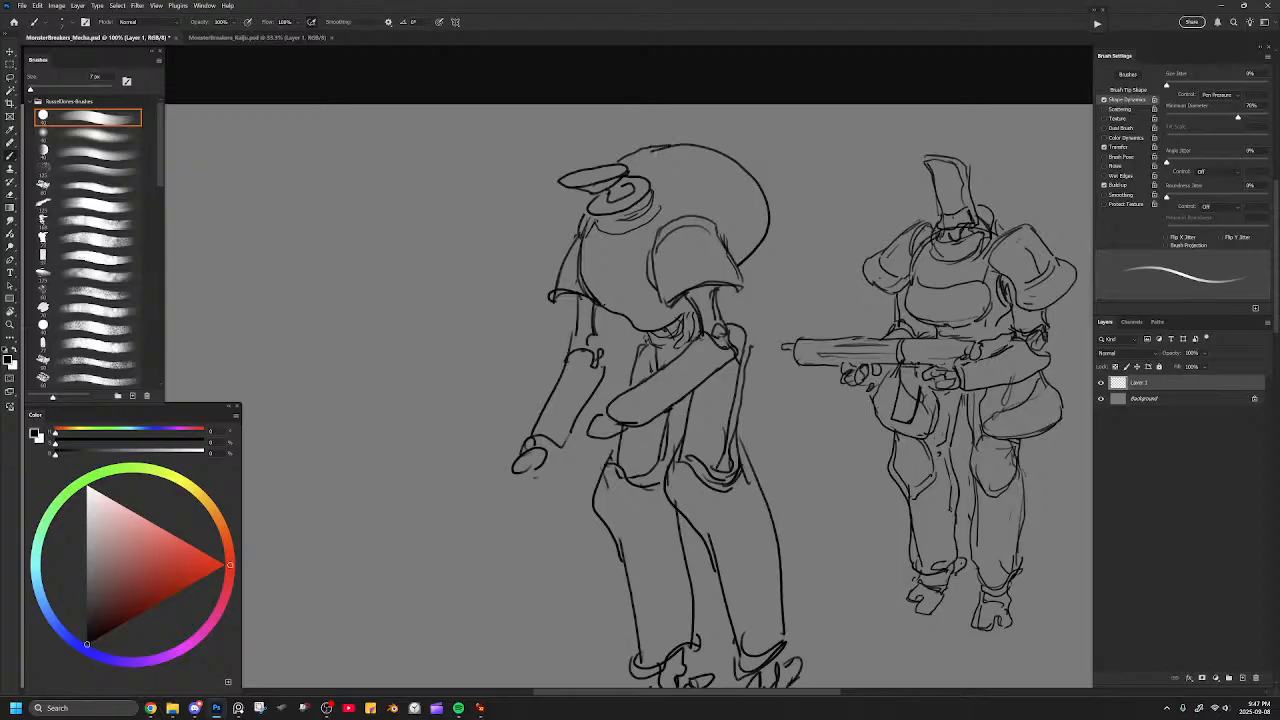
# Close the dome's outline down to the brim and detail the face and side of the small head.
pyautogui.moveTo(612, 166); pyautogui.dragTo(692, 144)
pyautogui.press('e')
pyautogui.press('[')
pyautogui.press('[')
pyautogui.press('[')
pyautogui.press('b')
pyautogui.moveTo(638, 200); pyautogui.dragTo(659, 178)
pyautogui.moveTo(637, 179)
pyautogui.mouseDown()
pyautogui.moveTo(650, 173)
pyautogui.moveTo(653, 194)
pyautogui.moveTo(628, 186)
pyautogui.moveTo(616, 201)
pyautogui.mouseUp()
pyautogui.moveTo(620, 198)
pyautogui.mouseDown()
pyautogui.moveTo(606, 206)
pyautogui.moveTo(626, 206)
pyautogui.mouseUp()
pyautogui.moveTo(622, 206); pyautogui.dragTo(638, 194)
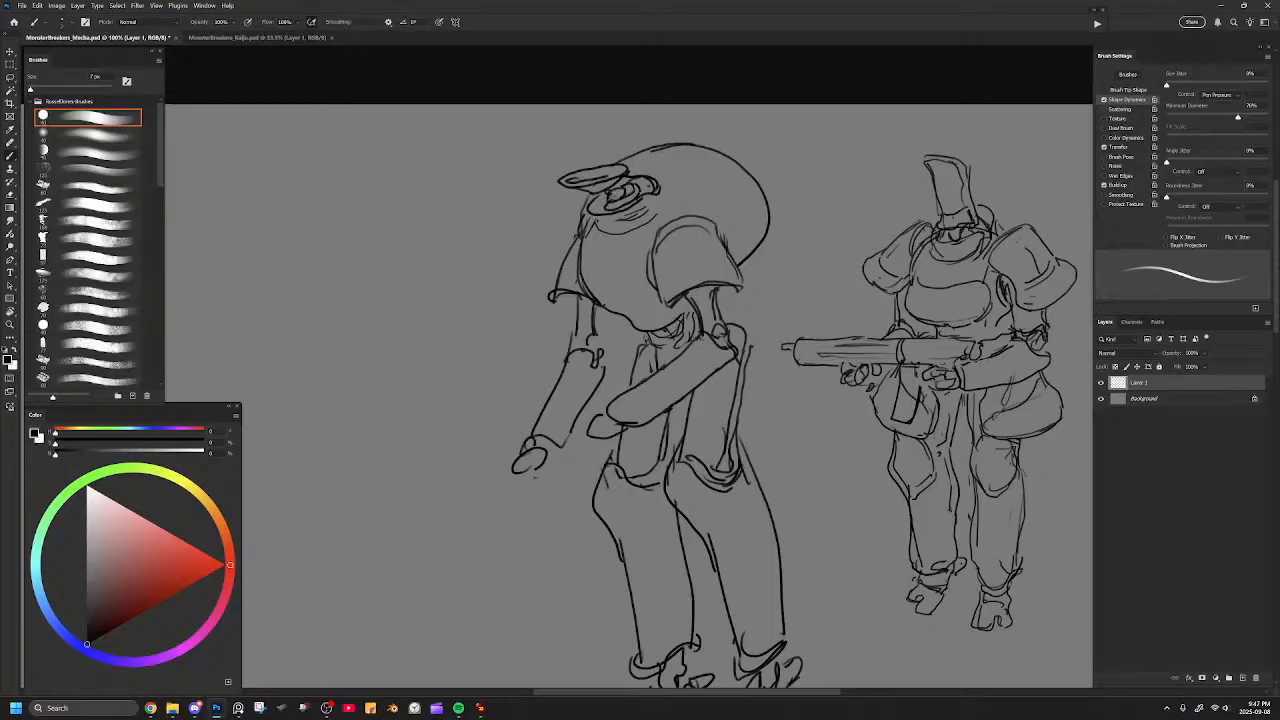
# Flip the canvas back, then select the far lower leg and transform it slightly higher.
pyautogui.hotkey('ctrl', '-')
pyautogui.hotkey('ctrl', '-')
pyautogui.hotkey('ctrl', 'shift', 'h')
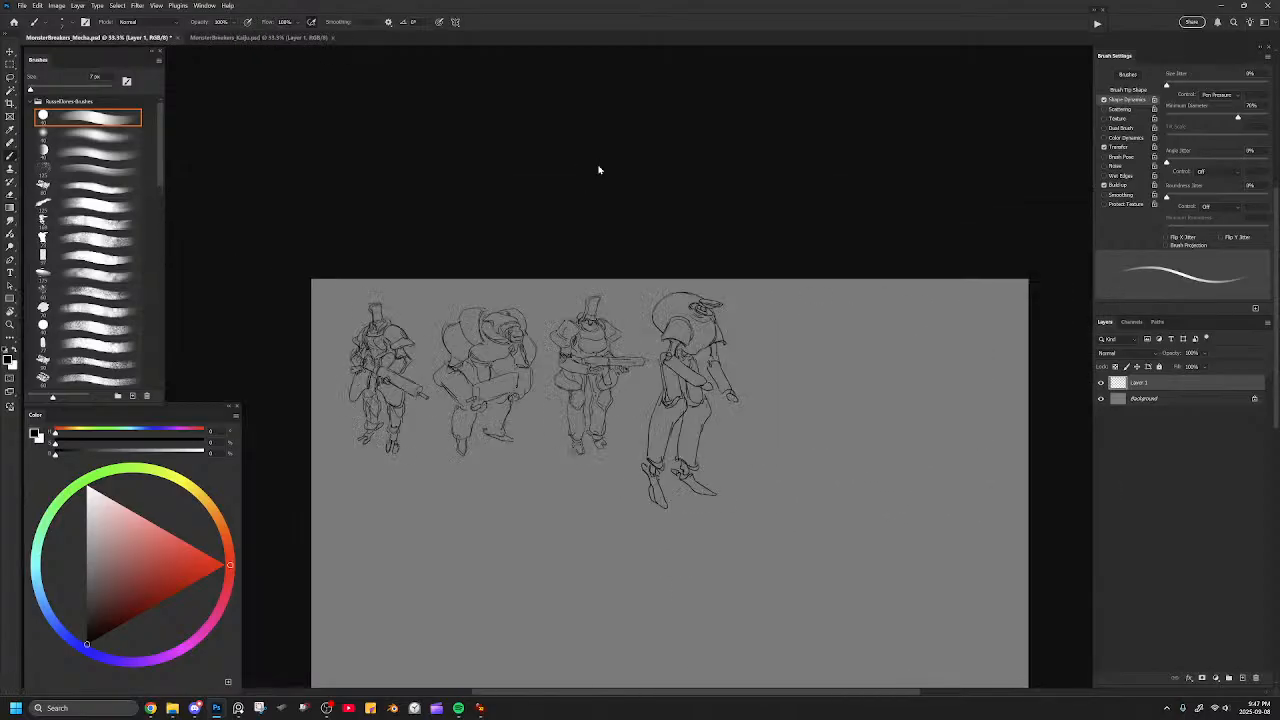
pyautogui.hotkey('ctrl', '+')
pyautogui.hotkey('ctrl', '+')
pyautogui.moveTo(728, 417)
pyautogui.mouseDown()
pyautogui.moveTo(641, 335)
pyautogui.moveTo(606, 365)
pyautogui.mouseUp()
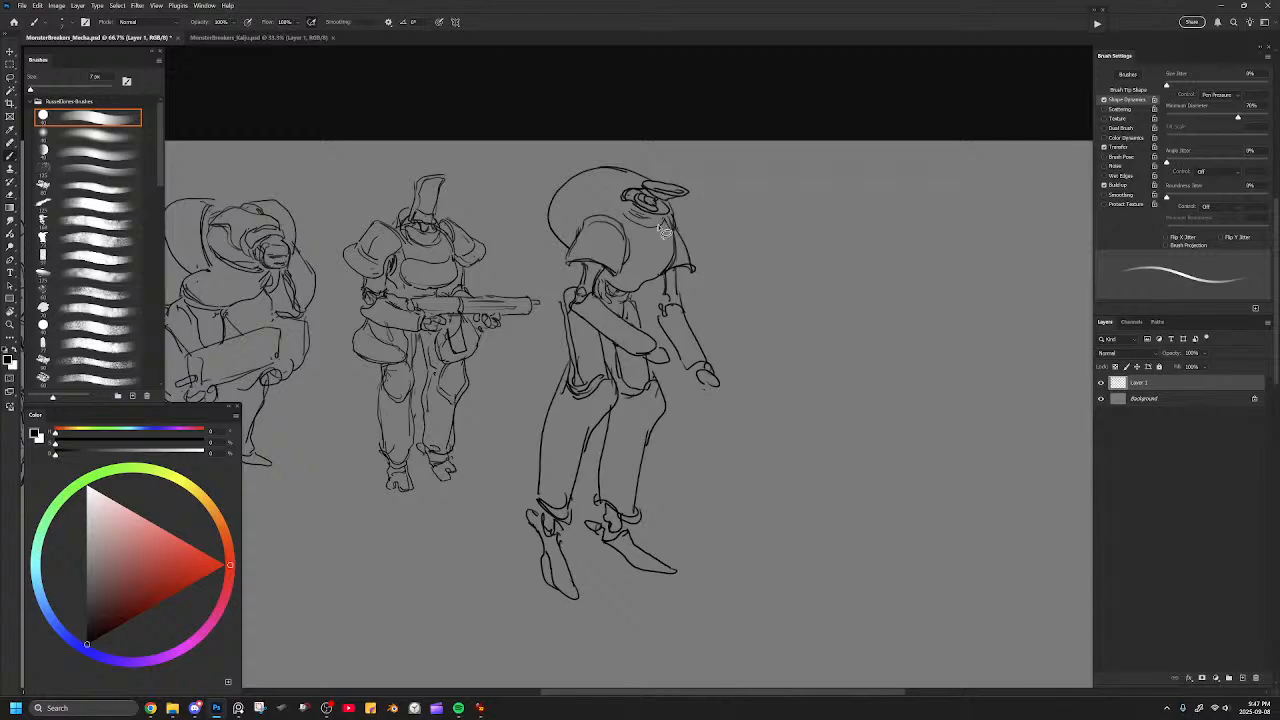
pyautogui.press('l')
pyautogui.moveTo(621, 384)
pyautogui.mouseDown()
pyautogui.moveTo(662, 369)
pyautogui.moveTo(628, 362)
pyautogui.moveTo(629, 414)
pyautogui.moveTo(661, 366)
pyautogui.moveTo(619, 369)
pyautogui.moveTo(622, 417)
pyautogui.moveTo(584, 502)
pyautogui.moveTo(651, 615)
pyautogui.moveTo(689, 477)
pyautogui.mouseUp()
pyautogui.hotkey('ctrl', 't')
pyautogui.press('Return')
pyautogui.hotkey('ctrl', 'd')
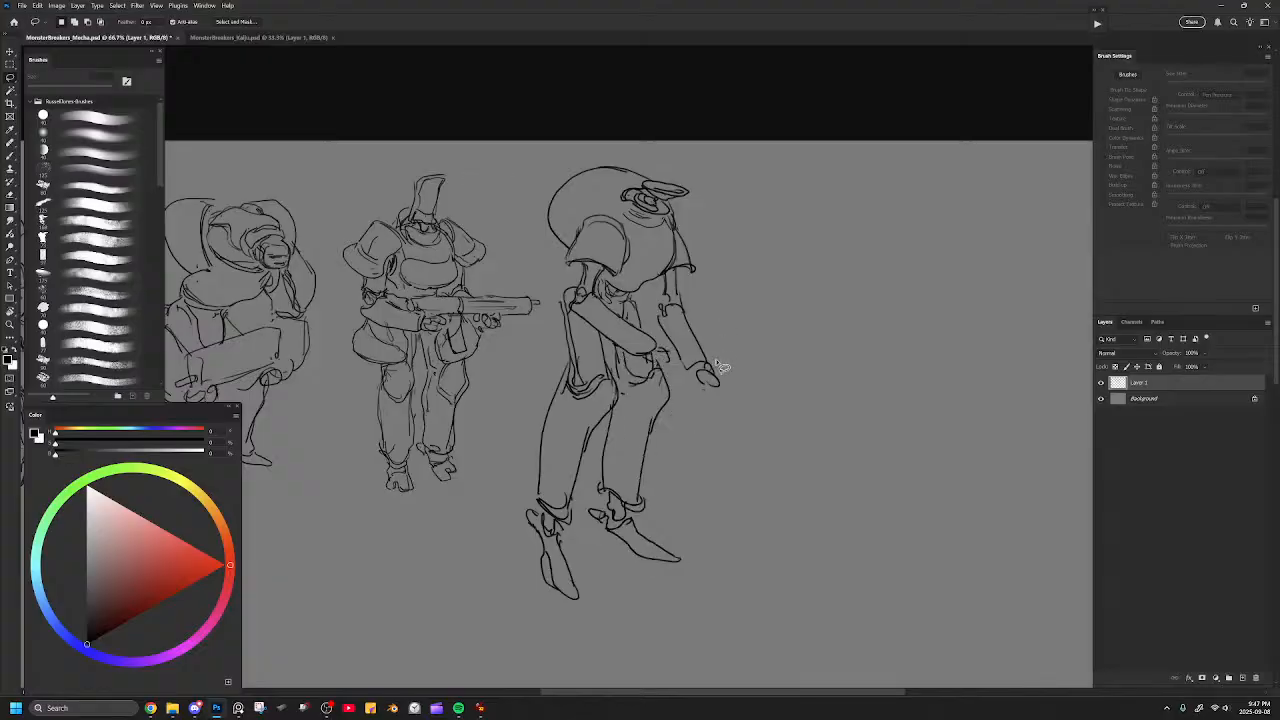
# Erase the forearm crossing the waist and redraw it with a gripping hand at its end.
pyautogui.hotkey('ctrl', '+')
pyautogui.press('b')
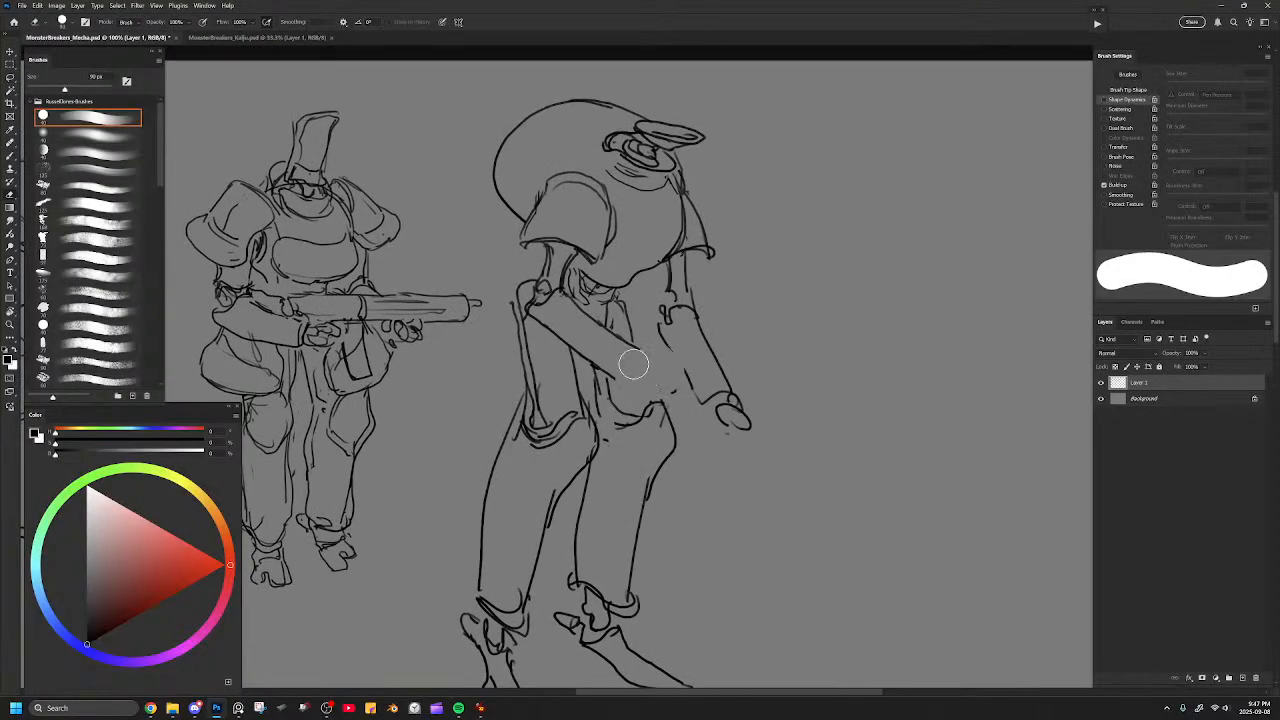
pyautogui.press('e')
pyautogui.moveTo(530, 315)
pyautogui.mouseDown()
pyautogui.moveTo(631, 376)
pyautogui.moveTo(648, 365)
pyautogui.moveTo(566, 314)
pyautogui.moveTo(530, 324)
pyautogui.moveTo(615, 381)
pyautogui.mouseUp()
pyautogui.press('b')
pyautogui.hotkey('ctrl', 'z')
pyautogui.hotkey('ctrl', '-')
pyautogui.moveTo(597, 321)
pyautogui.mouseDown()
pyautogui.moveTo(638, 352)
pyautogui.moveTo(648, 380)
pyautogui.moveTo(665, 375)
pyautogui.moveTo(674, 395)
pyautogui.moveTo(710, 406)
pyautogui.mouseUp()
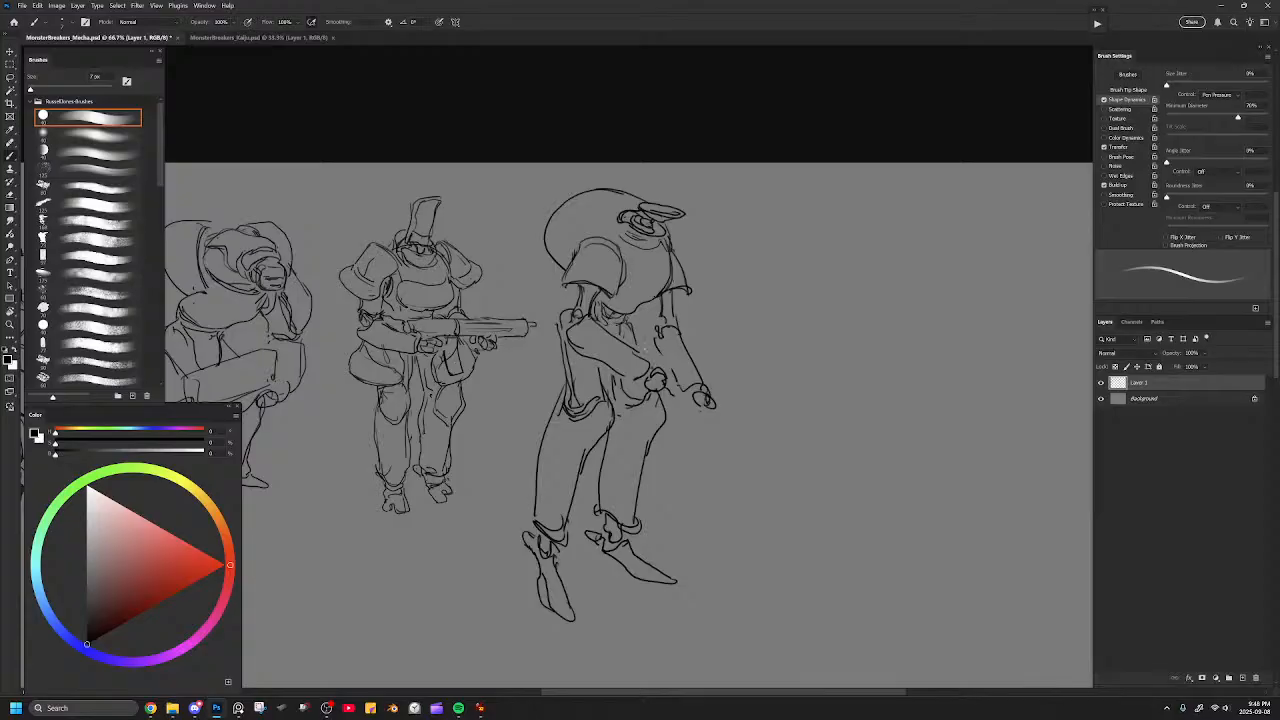
# Draw a boxy gun body extending from the gripping hand and erase the lines overlapping the hand.
pyautogui.moveTo(642, 336)
pyautogui.mouseDown()
pyautogui.moveTo(726, 380)
pyautogui.moveTo(704, 400)
pyautogui.moveTo(666, 378)
pyautogui.mouseUp()
pyautogui.press('b')
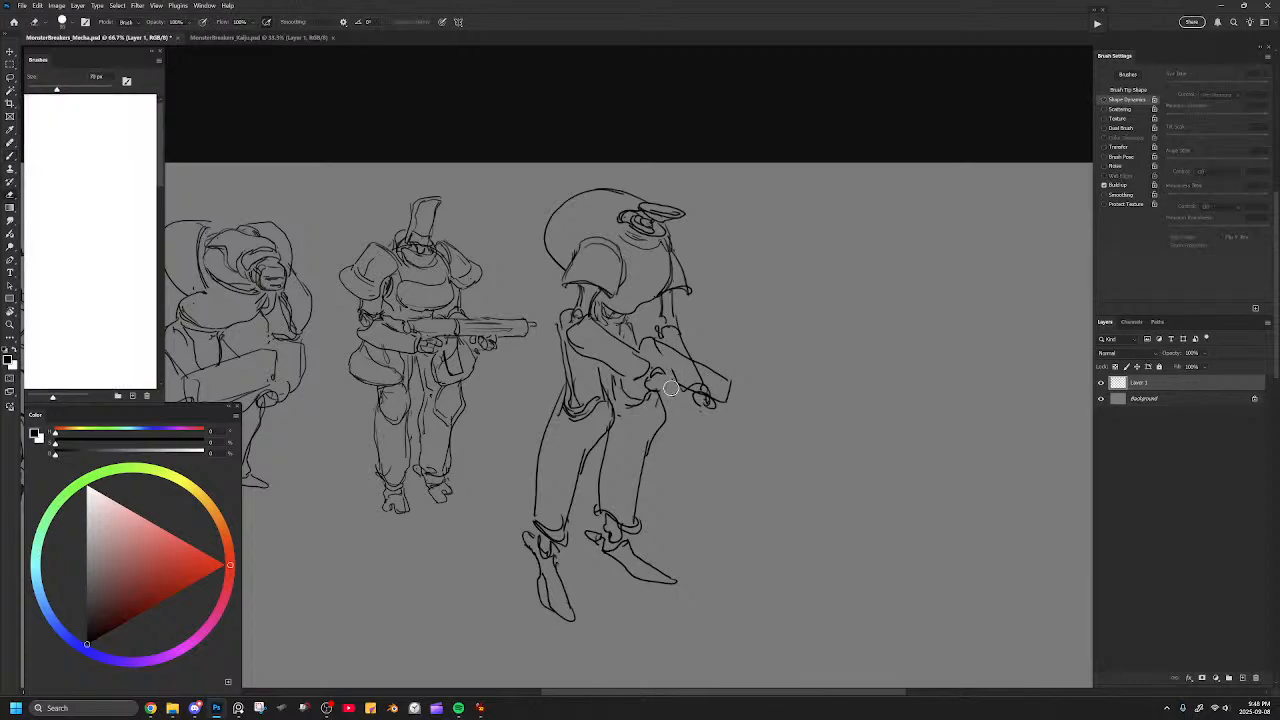
pyautogui.moveTo(644, 400); pyautogui.dragTo(655, 396)
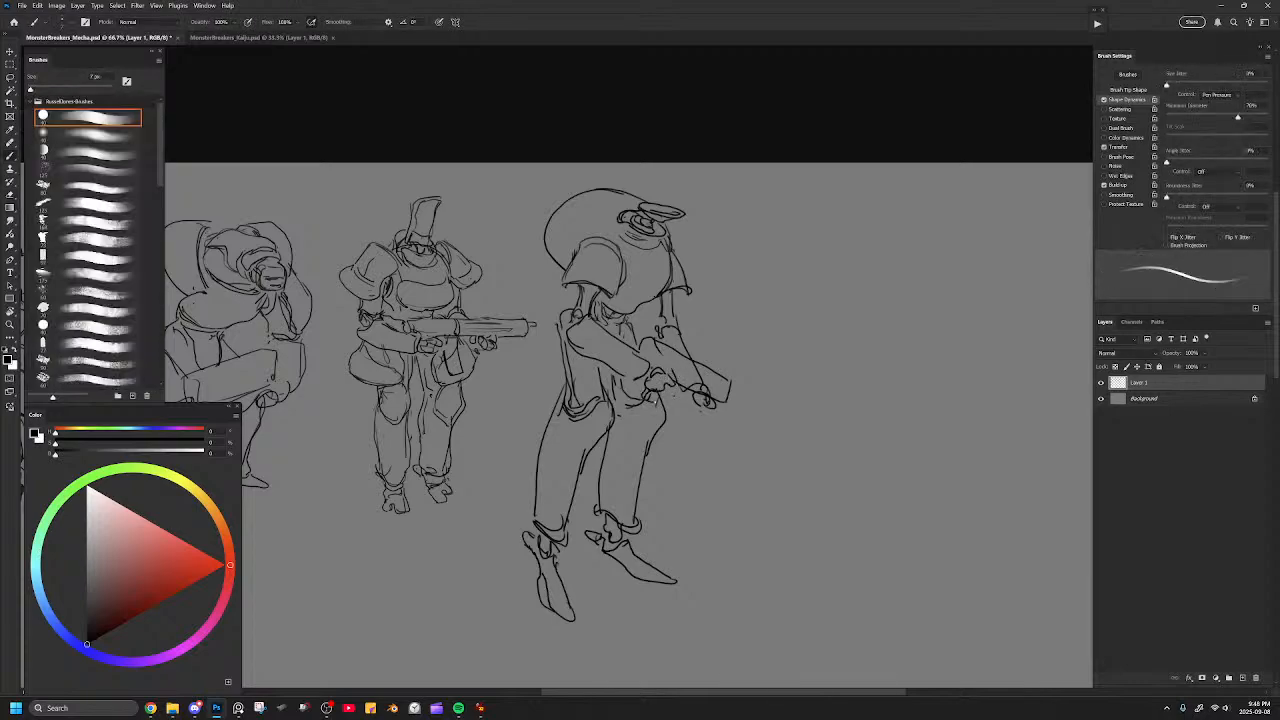
pyautogui.moveTo(656, 341)
pyautogui.mouseDown()
pyautogui.moveTo(730, 375)
pyautogui.moveTo(727, 398)
pyautogui.moveTo(747, 390)
pyautogui.moveTo(619, 440)
pyautogui.moveTo(657, 404)
pyautogui.mouseUp()
pyautogui.press('e')
pyautogui.press('b')
pyautogui.hotkey('ctrl', 'z')
# Erase the far forearm lines behind the gun and add a muzzle and a hanging magazine.
pyautogui.press('e')
pyautogui.moveTo(658, 346)
pyautogui.mouseDown()
pyautogui.moveTo(722, 362)
pyautogui.moveTo(737, 383)
pyautogui.mouseUp()
pyautogui.press('b')
pyautogui.hotkey('ctrl', '-')
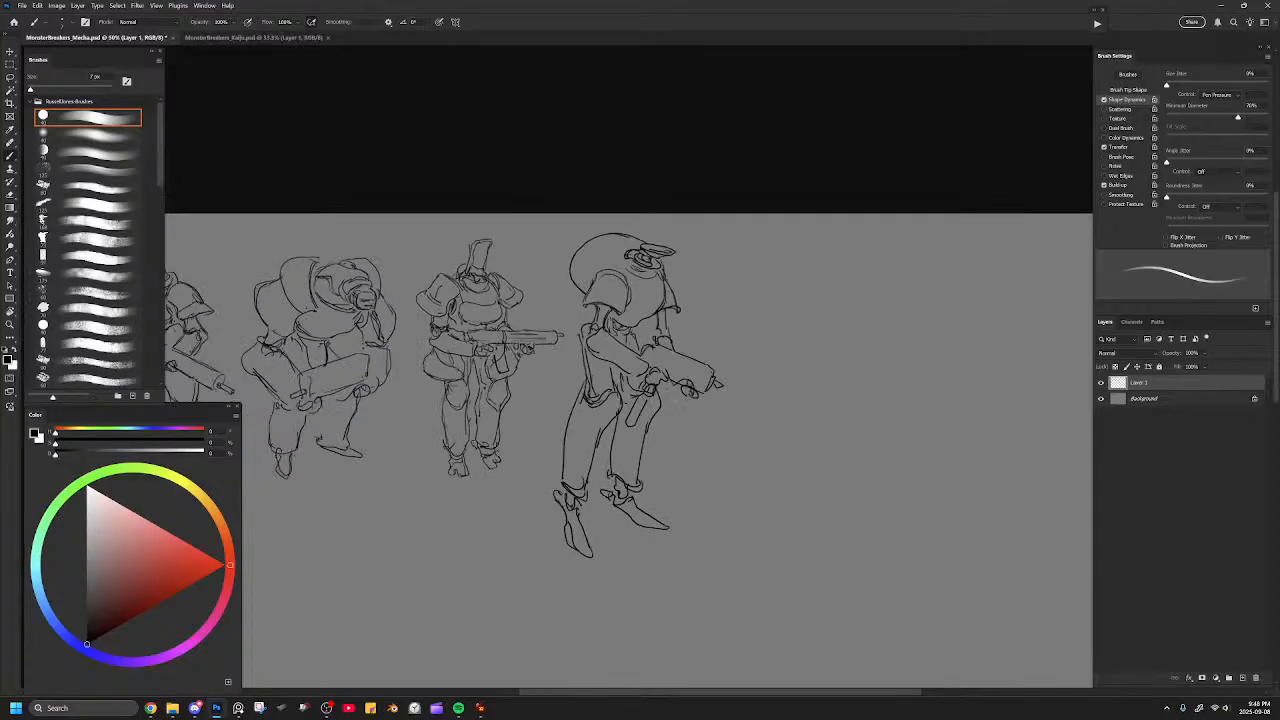
# Clean up the joint at the top of the near thigh and redraw the near foot's outer edge.
pyautogui.hotkey('ctrl', '+')
pyautogui.press('e')
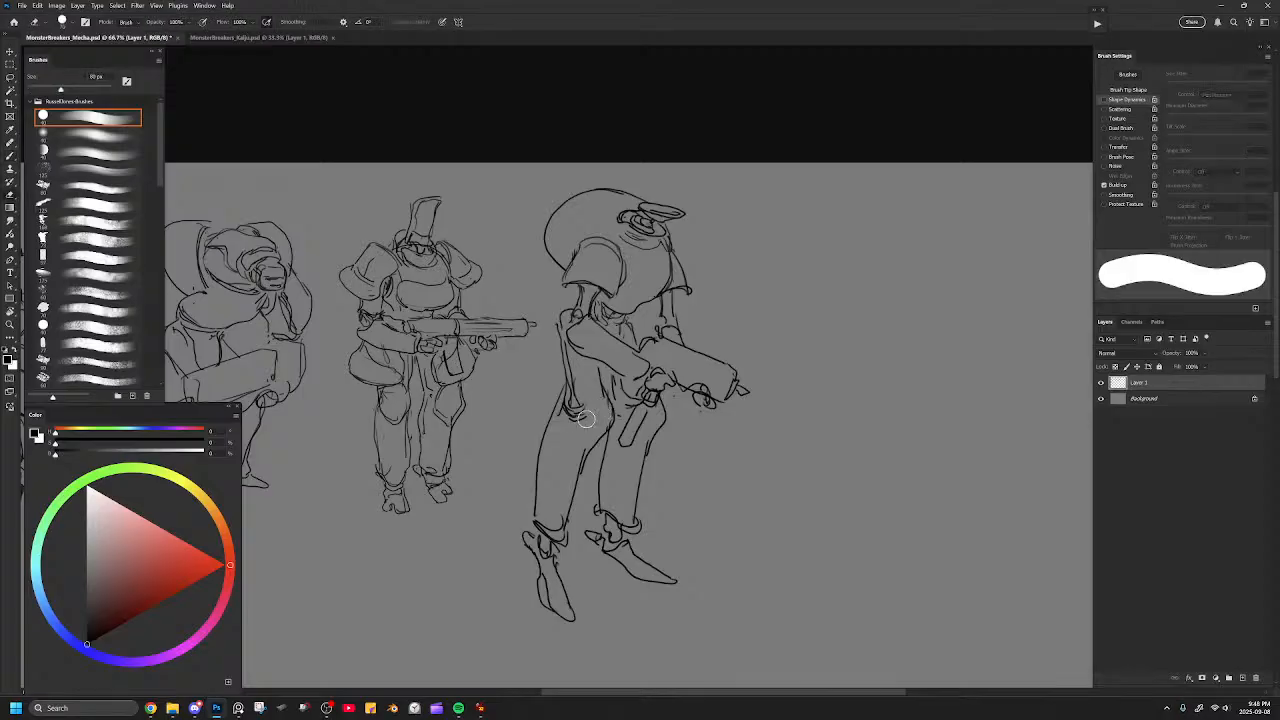
pyautogui.press('b')
pyautogui.moveTo(564, 416)
pyautogui.mouseDown()
pyautogui.moveTo(610, 398)
pyautogui.moveTo(565, 412)
pyautogui.mouseUp()
pyautogui.moveTo(555, 552); pyautogui.dragTo(572, 611)
pyautogui.hotkey('ctrl', 'z')
pyautogui.moveTo(560, 552); pyautogui.dragTo(576, 622)
pyautogui.moveTo(593, 530); pyautogui.dragTo(608, 538)
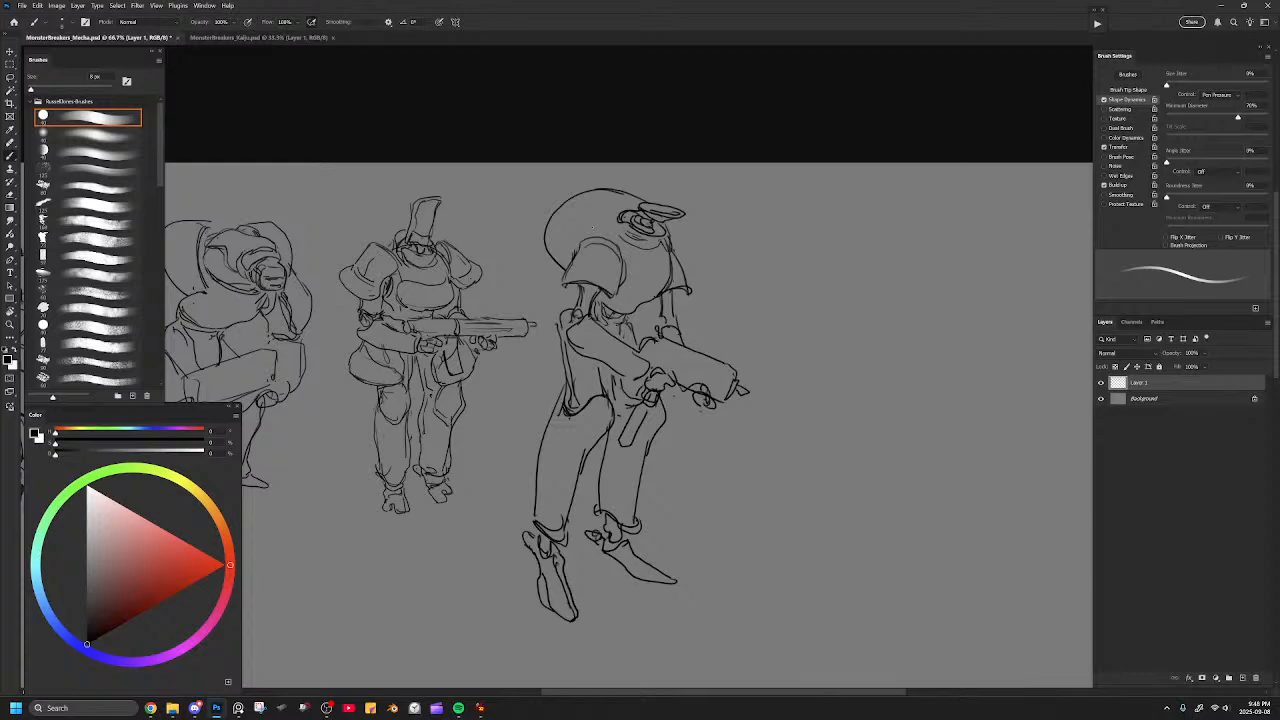
# Draw a collar line beside the head and redraw the dome's back edge narrower and more angular.
pyautogui.moveTo(625, 207); pyautogui.dragTo(614, 231)
pyautogui.press('e')
pyautogui.moveTo(547, 264)
pyautogui.mouseDown()
pyautogui.moveTo(566, 203)
pyautogui.moveTo(552, 265)
pyautogui.moveTo(562, 274)
pyautogui.mouseUp()
pyautogui.press('b')
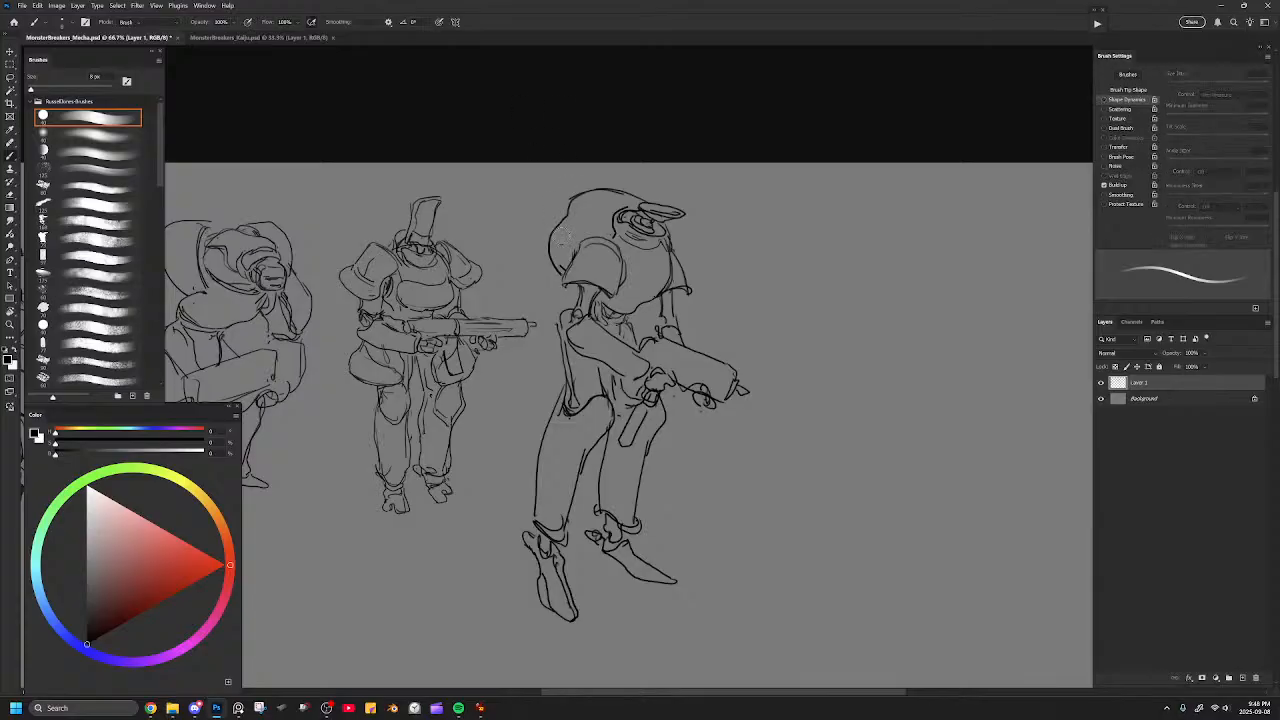
pyautogui.press('e')
pyautogui.press('b')
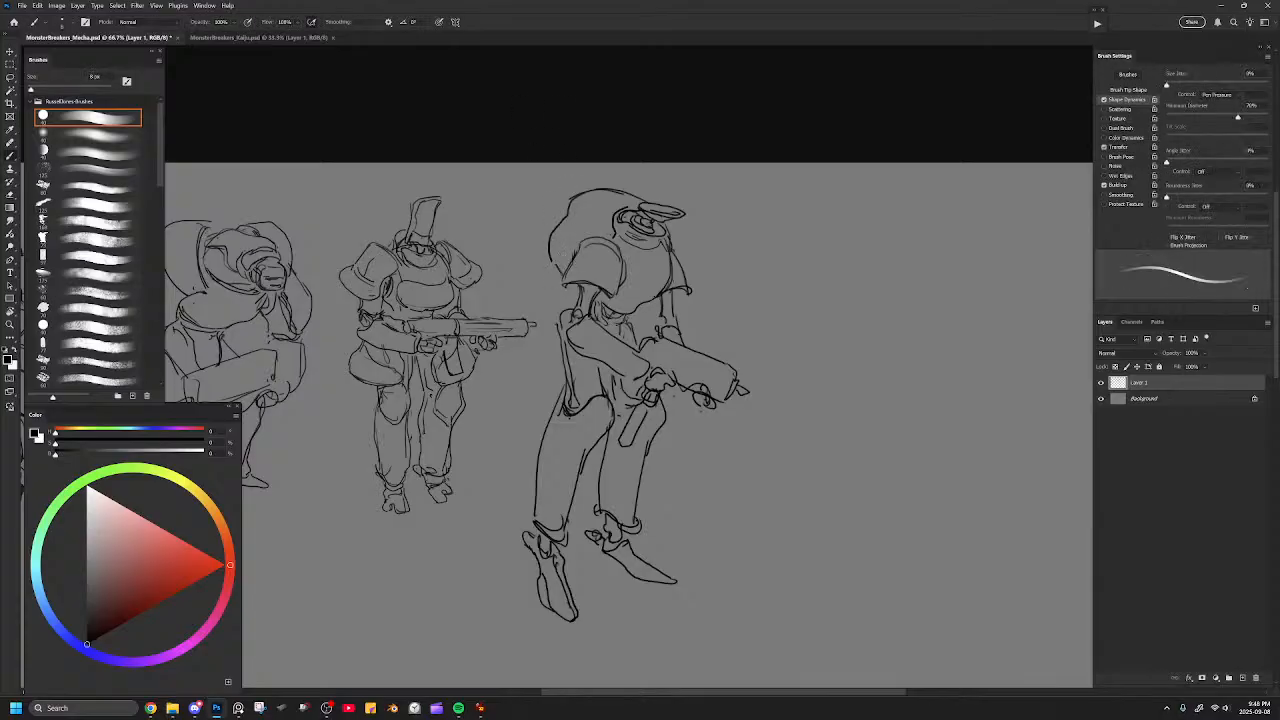
# Add an inner contour along the dome's back and refine the torso's lower edge.
pyautogui.press('e')
pyautogui.moveTo(570, 206)
pyautogui.mouseDown()
pyautogui.moveTo(619, 186)
pyautogui.moveTo(583, 196)
pyautogui.moveTo(617, 188)
pyautogui.moveTo(554, 263)
pyautogui.mouseUp()
pyautogui.press('b')
pyautogui.press('e')
pyautogui.press('b')
pyautogui.moveTo(578, 204)
pyautogui.mouseDown()
pyautogui.moveTo(552, 251)
pyautogui.moveTo(565, 273)
pyautogui.moveTo(557, 232)
pyautogui.moveTo(587, 200)
pyautogui.mouseUp()
pyautogui.hotkey('ctrl', 'z')
pyautogui.moveTo(635, 206)
pyautogui.mouseDown()
pyautogui.moveTo(613, 229)
pyautogui.moveTo(582, 212)
pyautogui.moveTo(620, 196)
pyautogui.mouseUp()
pyautogui.moveTo(630, 293); pyautogui.dragTo(646, 290)
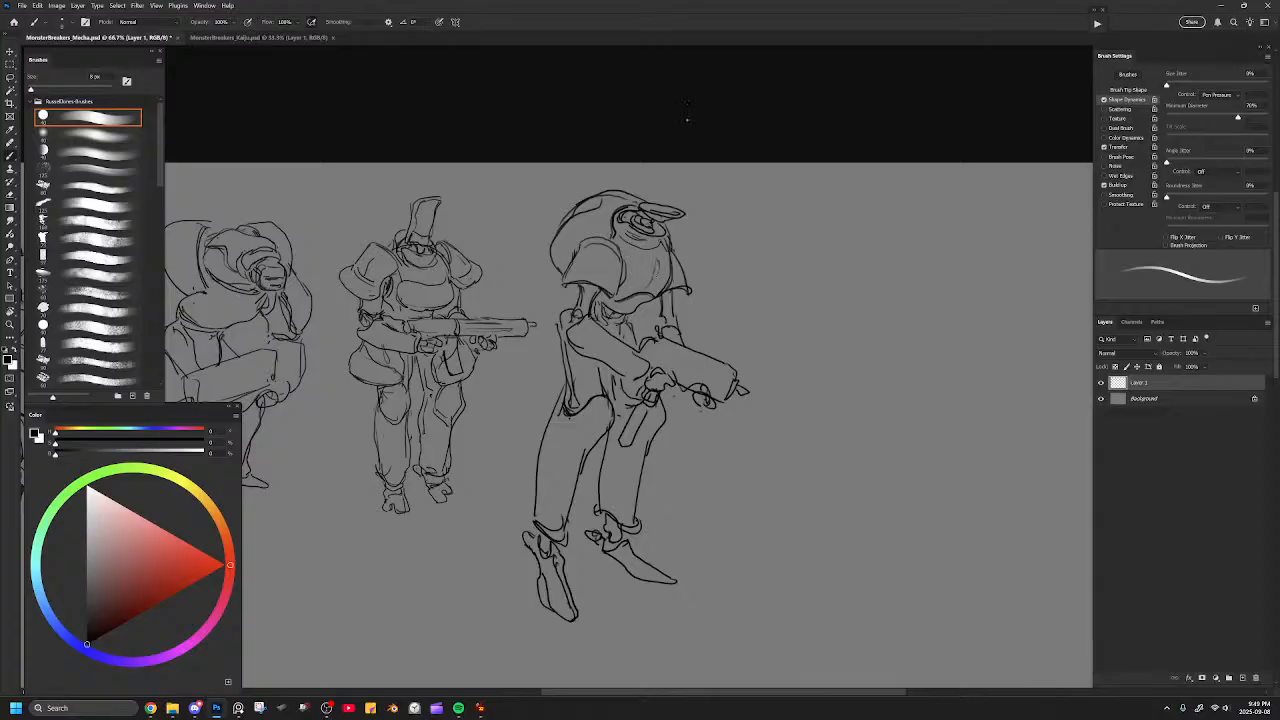
# Add inner panel lines to the forearm, shoulder pads, gun body and near lower leg.
pyautogui.moveTo(577, 325)
pyautogui.mouseDown()
pyautogui.moveTo(597, 354)
pyautogui.moveTo(634, 368)
pyautogui.mouseUp()
pyautogui.moveTo(570, 278)
pyautogui.mouseDown()
pyautogui.moveTo(603, 262)
pyautogui.moveTo(581, 269)
pyautogui.moveTo(690, 291)
pyautogui.mouseUp()
pyautogui.hotkey('ctrl', 'z')
pyautogui.hotkey('ctrl', 'z')
pyautogui.moveTo(664, 344)
pyautogui.mouseDown()
pyautogui.moveTo(722, 374)
pyautogui.moveTo(649, 377)
pyautogui.moveTo(717, 409)
pyautogui.mouseUp()
pyautogui.press('e')
pyautogui.press('b')
pyautogui.moveTo(549, 458); pyautogui.dragTo(544, 526)
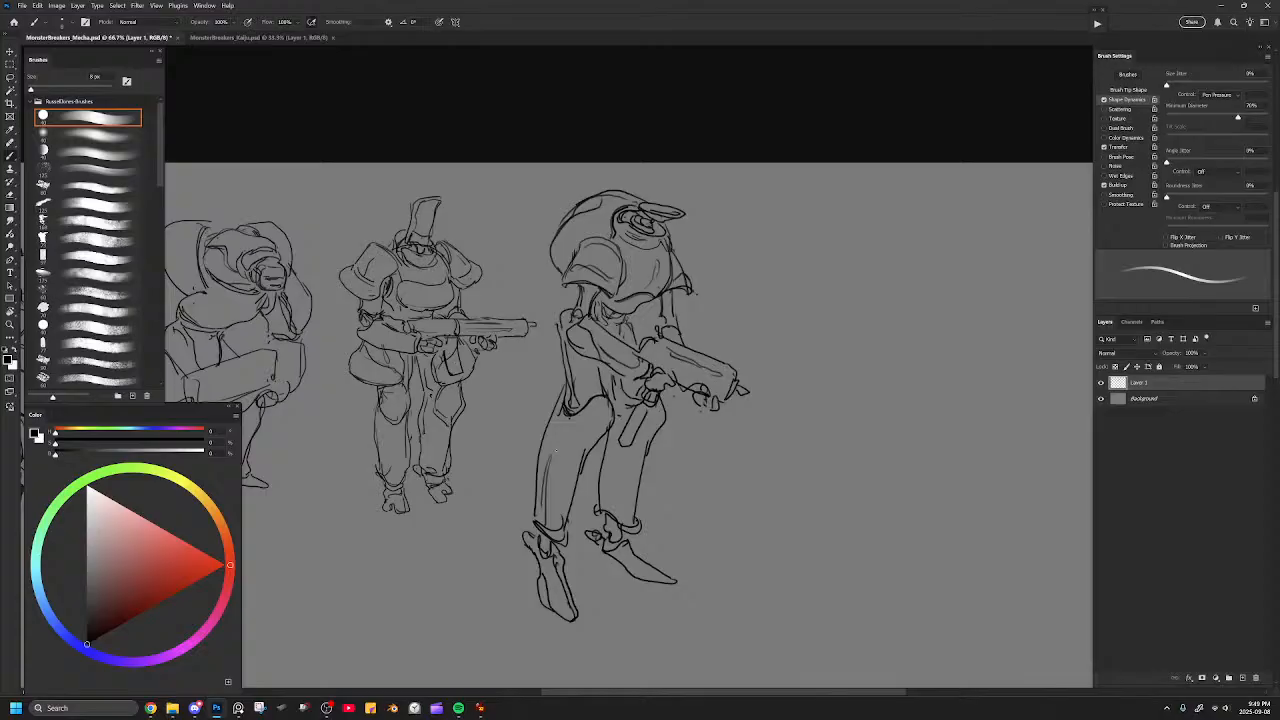
# Undo the last leg panel line and add small contour lines at the fourth figure's hips, back arm, chest underside and collar.
pyautogui.hotkey('ctrl', 'z')
pyautogui.moveTo(574, 417)
pyautogui.mouseDown()
pyautogui.moveTo(584, 445)
pyautogui.moveTo(646, 445)
pyautogui.moveTo(673, 412)
pyautogui.mouseUp()
pyautogui.moveTo(598, 362); pyautogui.dragTo(606, 395)
pyautogui.hotkey('ctrl', 'z')
pyautogui.moveTo(560, 309); pyautogui.dragTo(560, 333)
pyautogui.moveTo(579, 284); pyautogui.dragTo(621, 286)
pyautogui.moveTo(621, 225); pyautogui.dragTo(633, 241)
pyautogui.moveTo(631, 243); pyautogui.dragTo(663, 250)
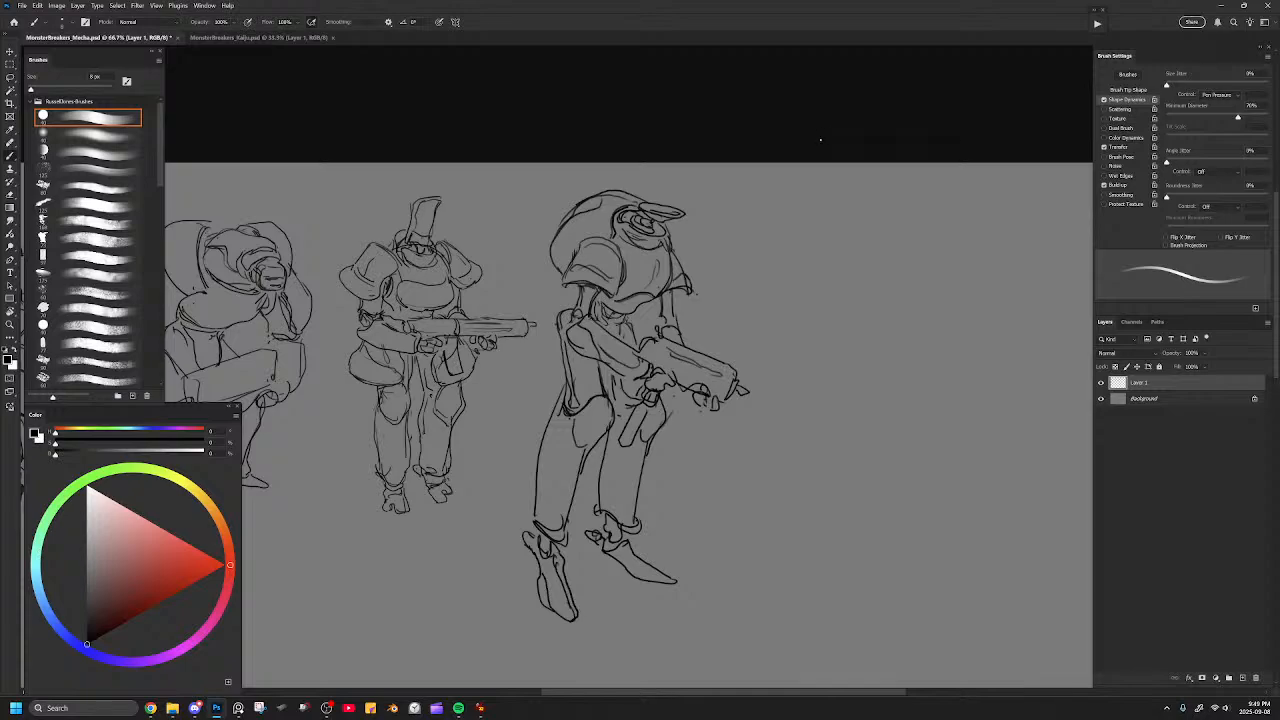
# Select the whole fourth figure and scale it down proportionally to about the height of the neighbouring figure.
pyautogui.press('l')
pyautogui.moveTo(790, 315)
pyautogui.mouseDown()
pyautogui.moveTo(728, 240)
pyautogui.moveTo(530, 290)
pyautogui.moveTo(543, 370)
pyautogui.moveTo(866, 390)
pyautogui.moveTo(795, 318)
pyautogui.mouseUp()
pyautogui.hotkey('ctrl', 't')
pyautogui.moveTo(864, 173); pyautogui.dragTo(755, 237)
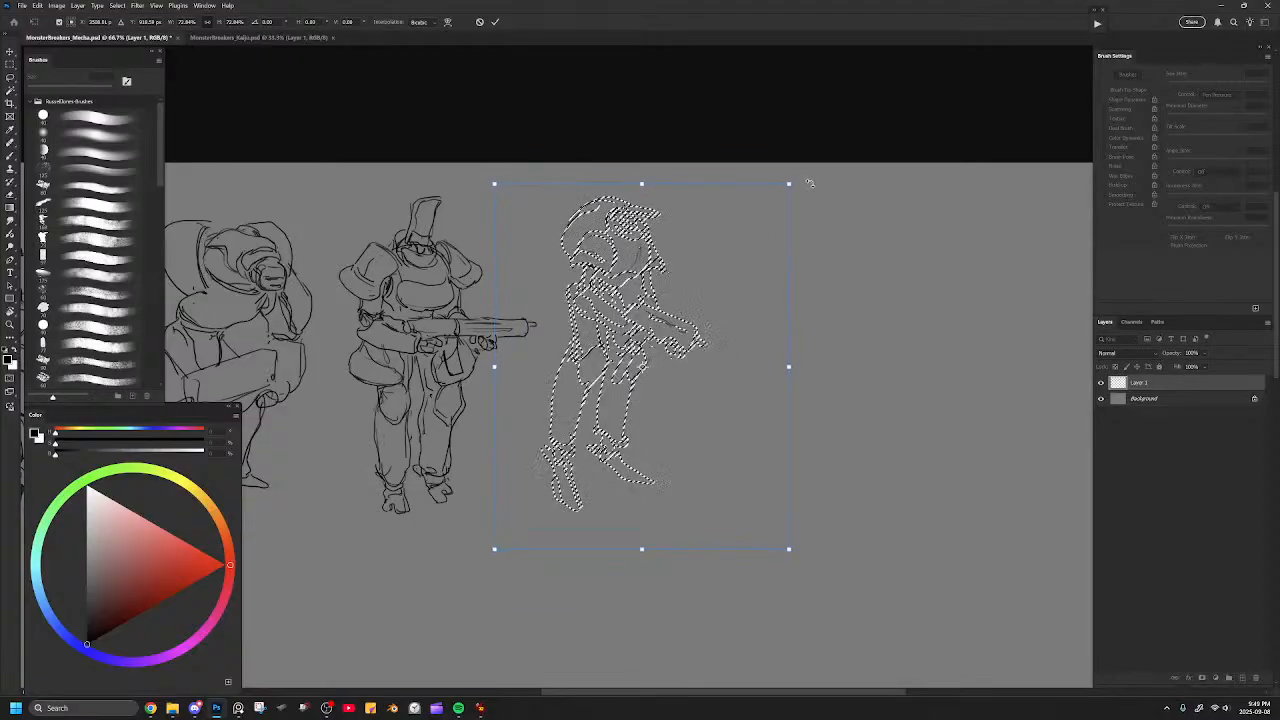
pyautogui.press('Return')
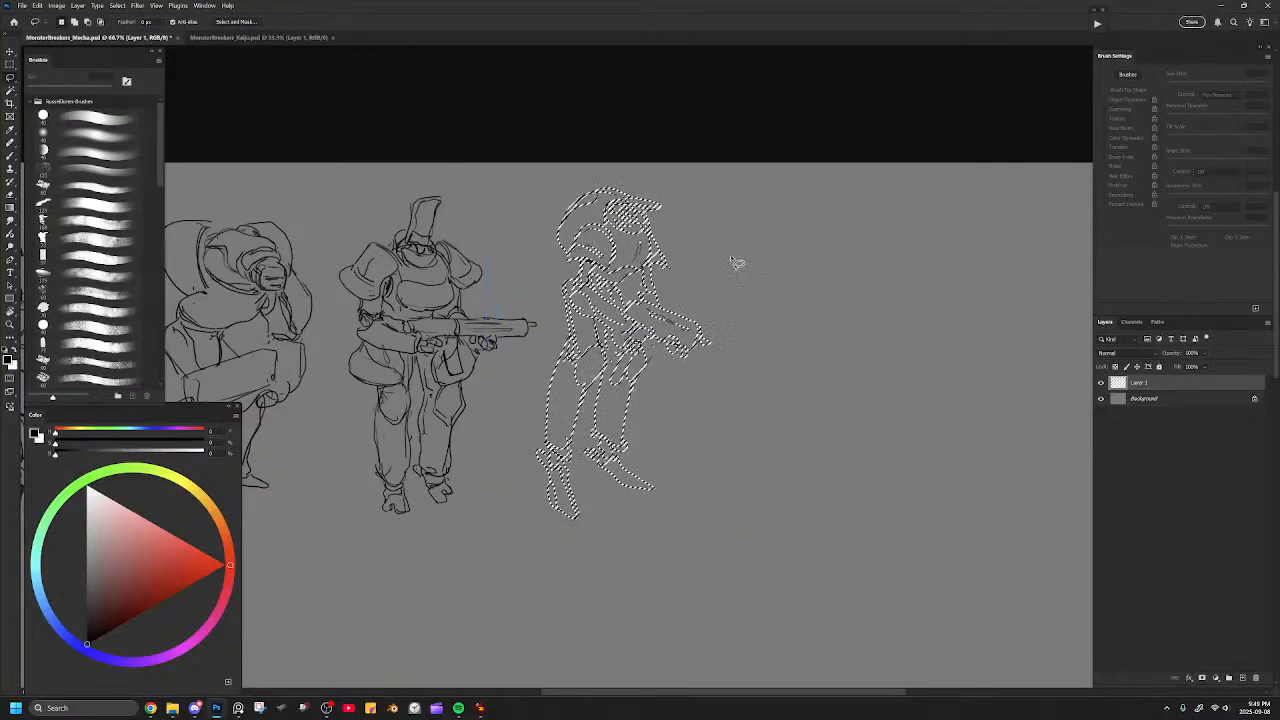
pyautogui.hotkey('ctrl', 'd')
# Select only the fourth figure's legs, scale them down slightly and reposition them under the hips.
pyautogui.moveTo(705, 530)
pyautogui.mouseDown()
pyautogui.moveTo(689, 409)
pyautogui.moveTo(646, 346)
pyautogui.moveTo(626, 400)
pyautogui.moveTo(612, 350)
pyautogui.moveTo(517, 442)
pyautogui.moveTo(634, 578)
pyautogui.mouseUp()
pyautogui.hotkey('ctrl', 't')
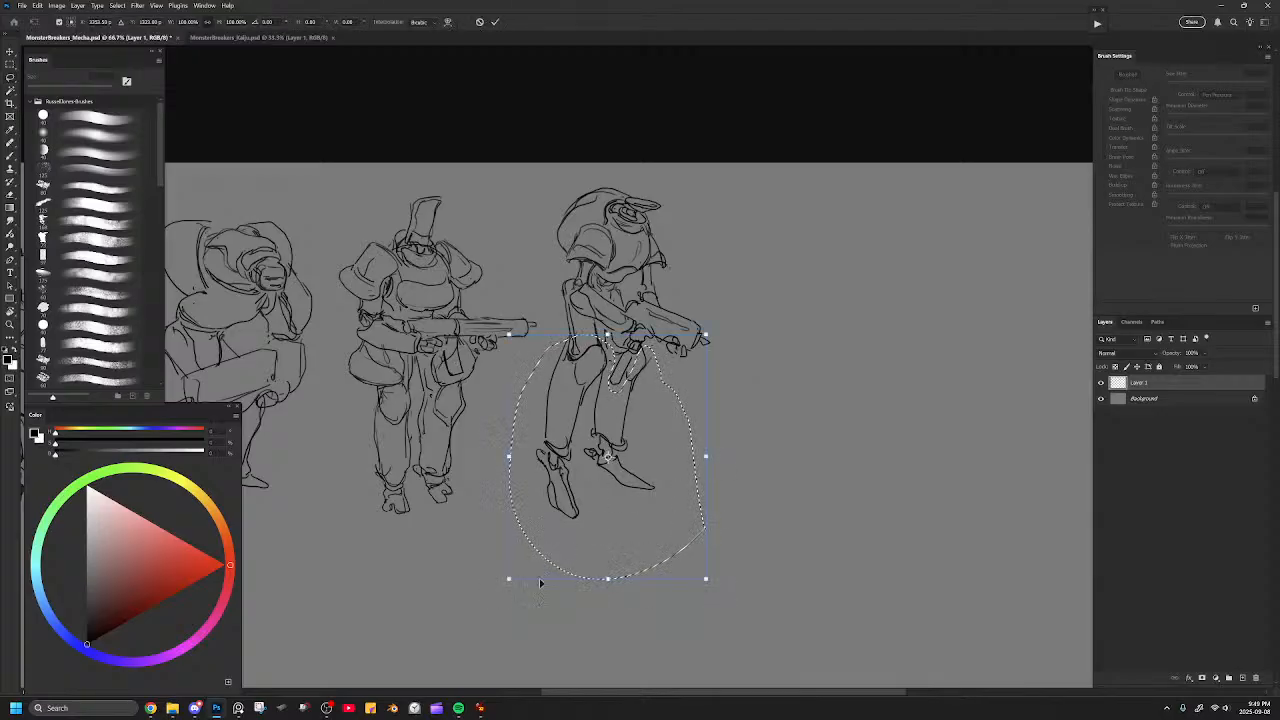
pyautogui.moveTo(508, 578); pyautogui.dragTo(521, 562)
pyautogui.moveTo(632, 453); pyautogui.dragTo(628, 456)
pyautogui.press('Return')
pyautogui.hotkey('ctrl', 'd')
pyautogui.press('b')
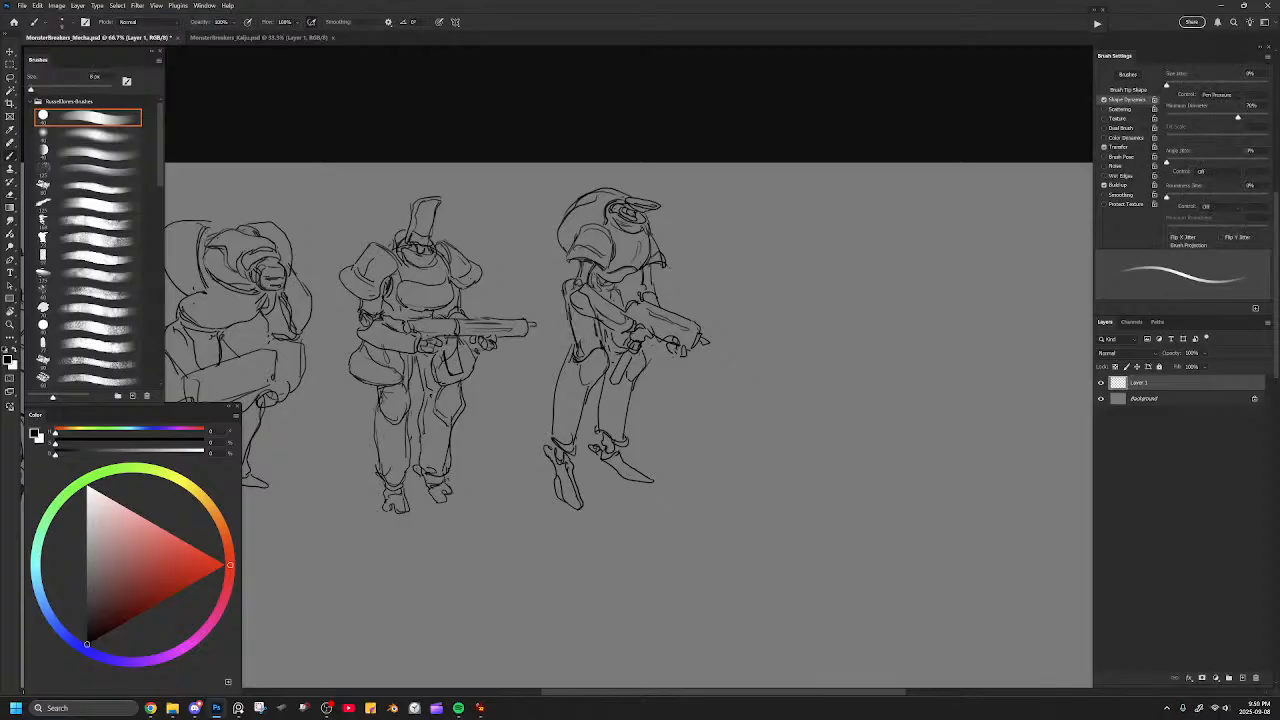
# Select the whole fourth figure and move it down slightly to line up with the other figures.
pyautogui.press('l')
pyautogui.moveTo(785, 285)
pyautogui.mouseDown()
pyautogui.moveTo(739, 176)
pyautogui.moveTo(540, 318)
pyautogui.moveTo(695, 553)
pyautogui.moveTo(775, 310)
pyautogui.moveTo(713, 320)
pyautogui.mouseUp()
pyautogui.hotkey('ctrl', 't')
pyautogui.press('Return')
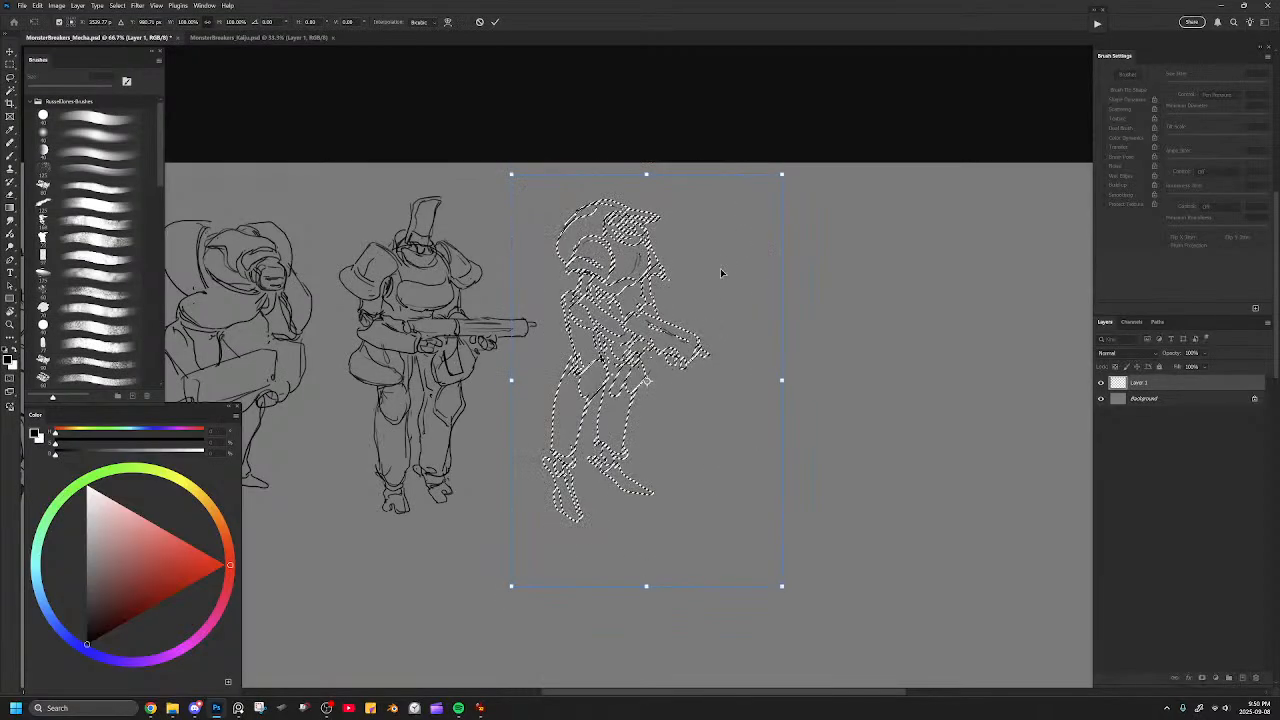
pyautogui.hotkey('ctrl', 'd')
# Erase and redraw the head's brim, and add a flared pack behind the waist with a 7 px brush.
pyautogui.press('b')
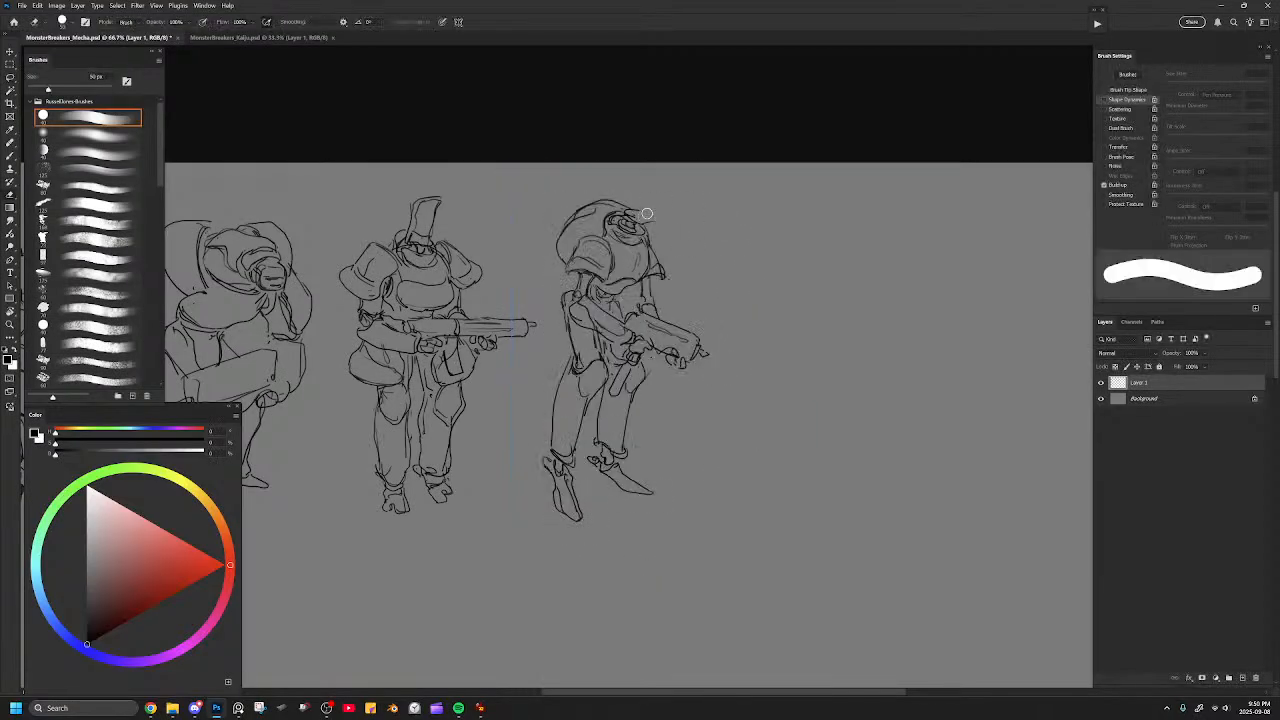
pyautogui.moveTo(642, 211)
pyautogui.mouseDown()
pyautogui.moveTo(668, 216)
pyautogui.moveTo(649, 223)
pyautogui.mouseUp()
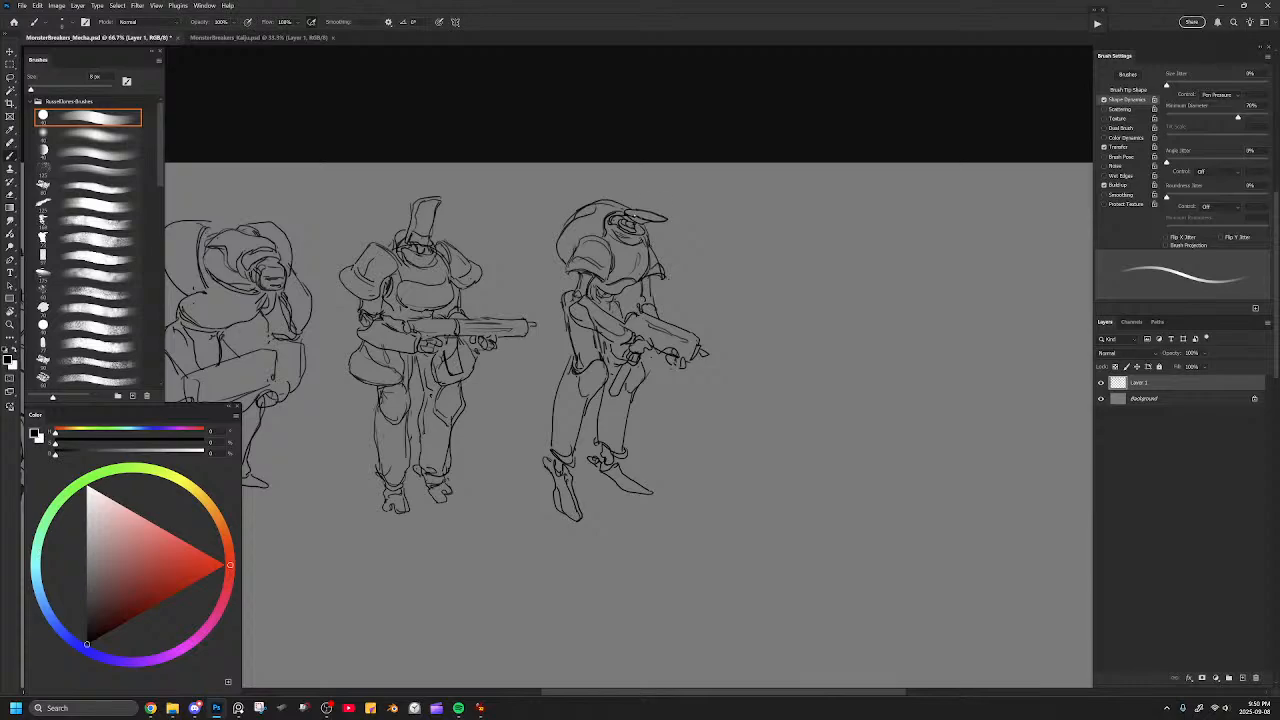
pyautogui.press('[')
pyautogui.moveTo(603, 335); pyautogui.dragTo(623, 347)
pyautogui.moveTo(535, 312)
pyautogui.mouseDown()
pyautogui.moveTo(568, 280)
pyautogui.moveTo(548, 320)
pyautogui.mouseUp()
pyautogui.hotkey('ctrl', 'z')
pyautogui.moveTo(615, 292)
pyautogui.mouseDown()
pyautogui.moveTo(620, 301)
pyautogui.moveTo(564, 318)
pyautogui.mouseUp()
pyautogui.moveTo(625, 206)
pyautogui.mouseDown()
pyautogui.moveTo(662, 196)
pyautogui.moveTo(662, 215)
pyautogui.mouseUp()
pyautogui.hotkey('ctrl', 'z')
pyautogui.moveTo(681, 397); pyautogui.dragTo(768, 369)
pyautogui.moveTo(616, 341)
pyautogui.mouseDown()
pyautogui.moveTo(779, 352)
pyautogui.moveTo(781, 330)
pyautogui.moveTo(848, 325)
pyautogui.mouseUp()
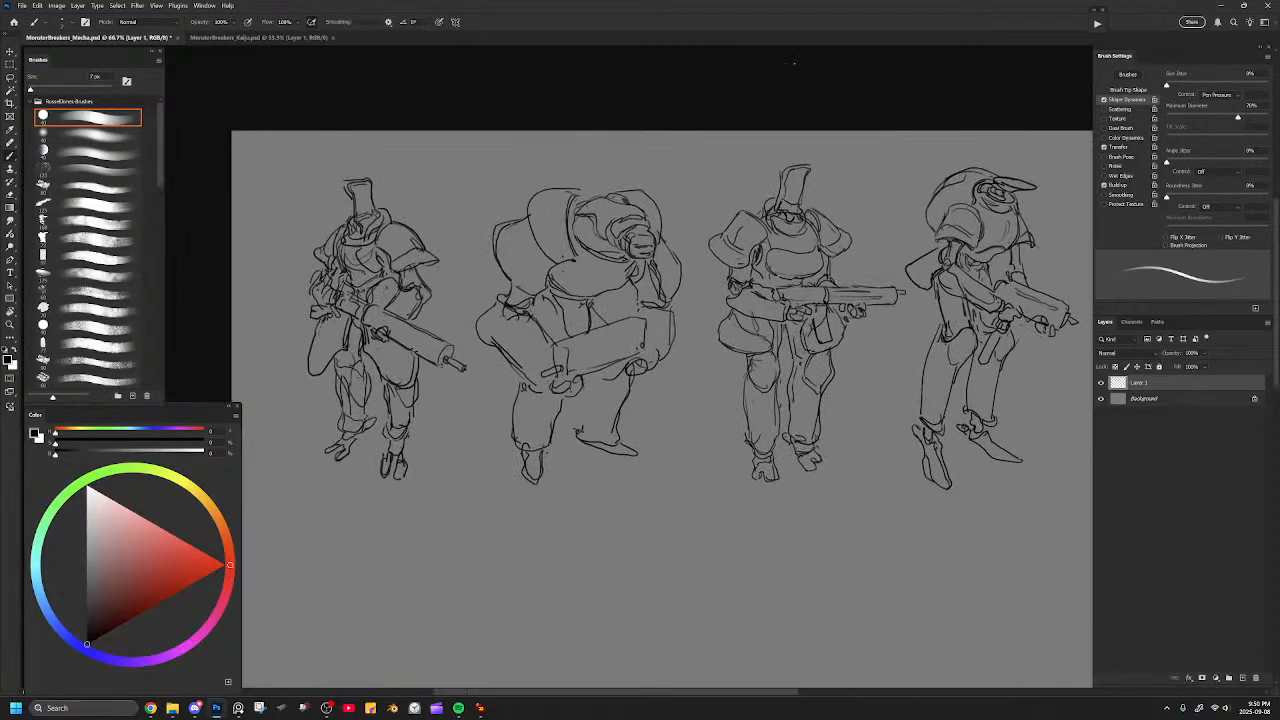
pyautogui.moveTo(866, 266); pyautogui.dragTo(634, 291)
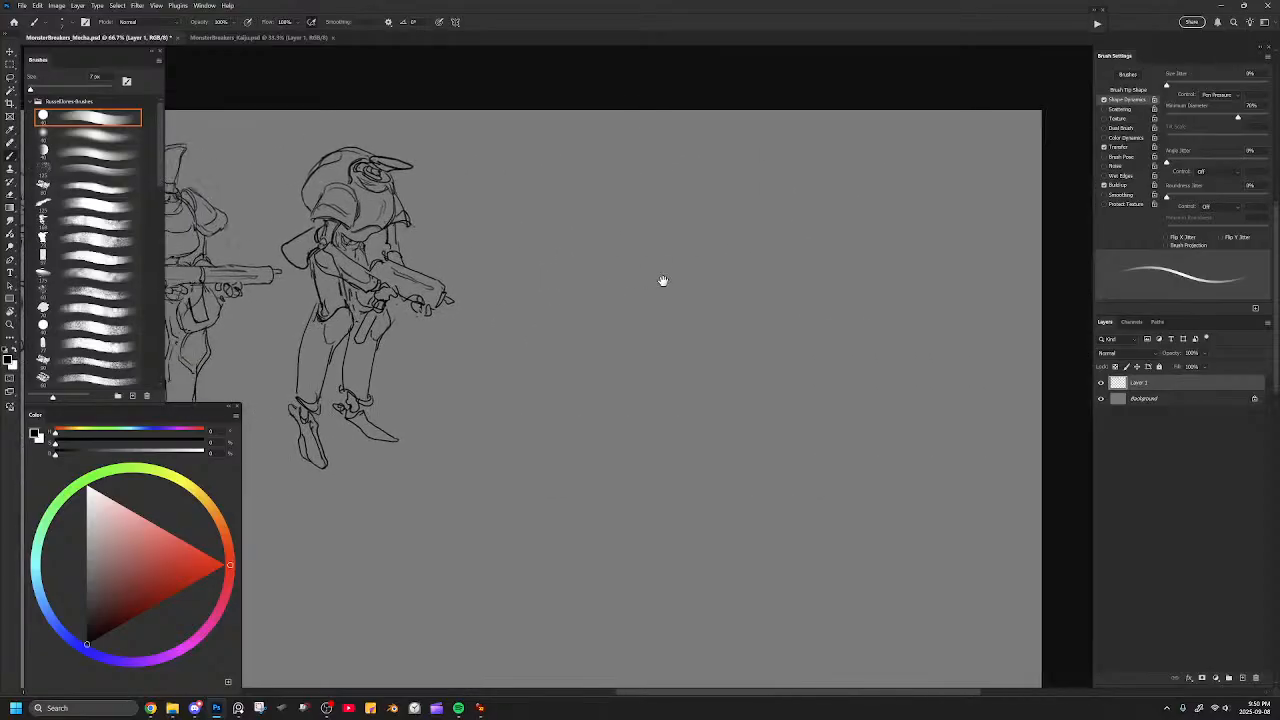
pyautogui.moveTo(660, 165); pyautogui.dragTo(757, 216)
pyautogui.hotkey('ctrl', 'z')
pyautogui.moveTo(674, 160)
pyautogui.mouseDown()
pyautogui.moveTo(766, 166)
pyautogui.moveTo(768, 192)
pyautogui.moveTo(754, 178)
pyautogui.moveTo(745, 205)
pyautogui.mouseUp()
pyautogui.hotkey('ctrl', 'z')
pyautogui.hotkey('ctrl', 'z')
pyautogui.moveTo(710, 161)
pyautogui.mouseDown()
pyautogui.moveTo(679, 190)
pyautogui.moveTo(685, 251)
pyautogui.mouseUp()
pyautogui.hotkey('ctrl', 'z')
pyautogui.hotkey('ctrl', 'z')
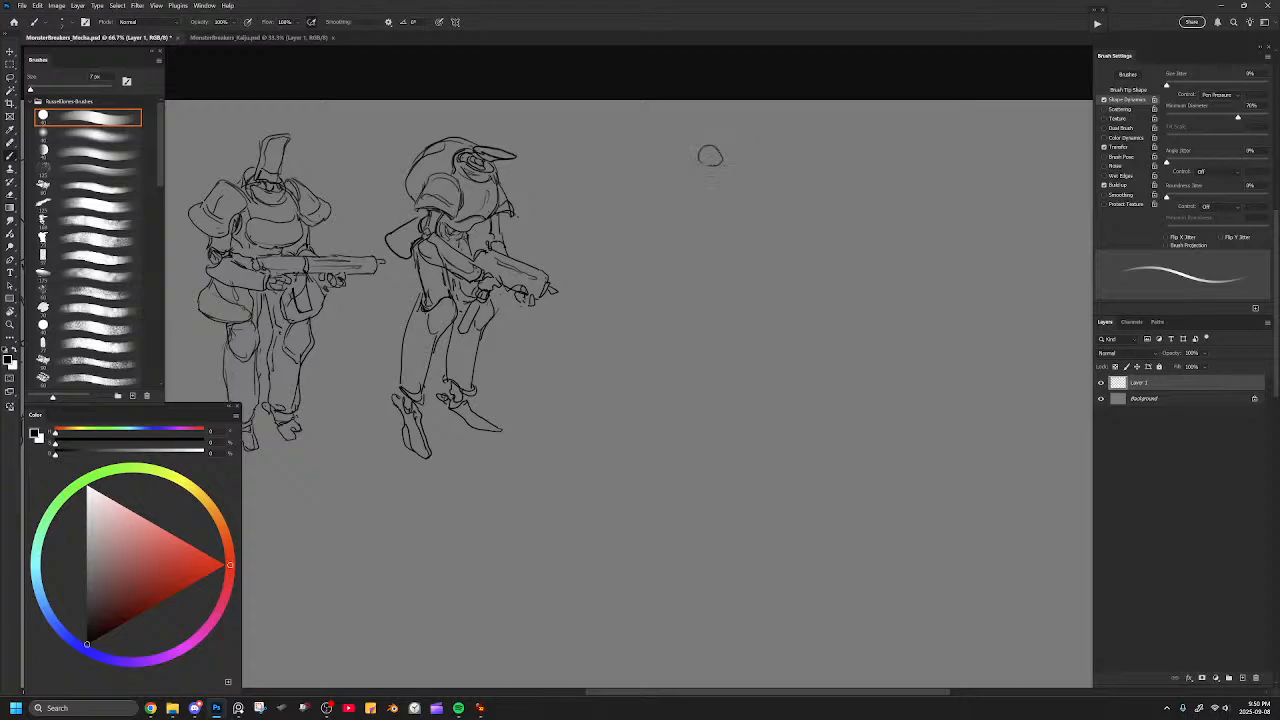
pyautogui.moveTo(716, 148)
pyautogui.mouseDown()
pyautogui.moveTo(698, 158)
pyautogui.moveTo(716, 131)
pyautogui.moveTo(742, 142)
pyautogui.moveTo(741, 167)
pyautogui.mouseUp()
pyautogui.hotkey('ctrl', 'z')
# Sketch a small crested head for a fifth figure in the empty space, scale it down and add a neck.
pyautogui.moveTo(689, 169)
pyautogui.mouseDown()
pyautogui.moveTo(712, 189)
pyautogui.moveTo(738, 174)
pyautogui.moveTo(708, 206)
pyautogui.moveTo(728, 191)
pyautogui.mouseUp()
pyautogui.press('l')
pyautogui.moveTo(815, 172); pyautogui.dragTo(780, 226)
pyautogui.hotkey('ctrl', 't')
pyautogui.moveTo(815, 105); pyautogui.dragTo(747, 159)
pyautogui.press('Return')
pyautogui.hotkey('ctrl', 'd')
pyautogui.press('b')
pyautogui.moveTo(681, 158)
pyautogui.mouseDown()
pyautogui.moveTo(677, 174)
pyautogui.moveTo(702, 187)
pyautogui.mouseUp()
pyautogui.moveTo(701, 137)
pyautogui.mouseDown()
pyautogui.moveTo(691, 155)
pyautogui.moveTo(706, 189)
pyautogui.moveTo(717, 181)
pyautogui.mouseUp()
pyautogui.moveTo(693, 187)
pyautogui.mouseDown()
pyautogui.moveTo(704, 196)
pyautogui.moveTo(722, 178)
pyautogui.moveTo(662, 230)
pyautogui.mouseUp()
pyautogui.hotkey('ctrl', 'z')
pyautogui.hotkey('ctrl', 'z')
pyautogui.hotkey('ctrl', 'z')
pyautogui.moveTo(688, 179)
pyautogui.mouseDown()
pyautogui.moveTo(650, 214)
pyautogui.moveTo(653, 188)
pyautogui.moveTo(634, 219)
pyautogui.moveTo(700, 177)
pyautogui.moveTo(747, 187)
pyautogui.moveTo(765, 210)
pyautogui.mouseUp()
pyautogui.hotkey('ctrl', 'z')
pyautogui.hotkey('ctrl', 'z')
pyautogui.hotkey('ctrl', 'z')
# Outline a wide rounded torso beneath the small head, narrowing to the waist, with an oval on the upper chest.
pyautogui.moveTo(667, 187); pyautogui.dragTo(657, 244)
pyautogui.moveTo(652, 230)
pyautogui.mouseDown()
pyautogui.moveTo(701, 246)
pyautogui.moveTo(699, 262)
pyautogui.mouseUp()
pyautogui.moveTo(699, 261)
pyautogui.mouseDown()
pyautogui.moveTo(746, 248)
pyautogui.moveTo(764, 212)
pyautogui.mouseUp()
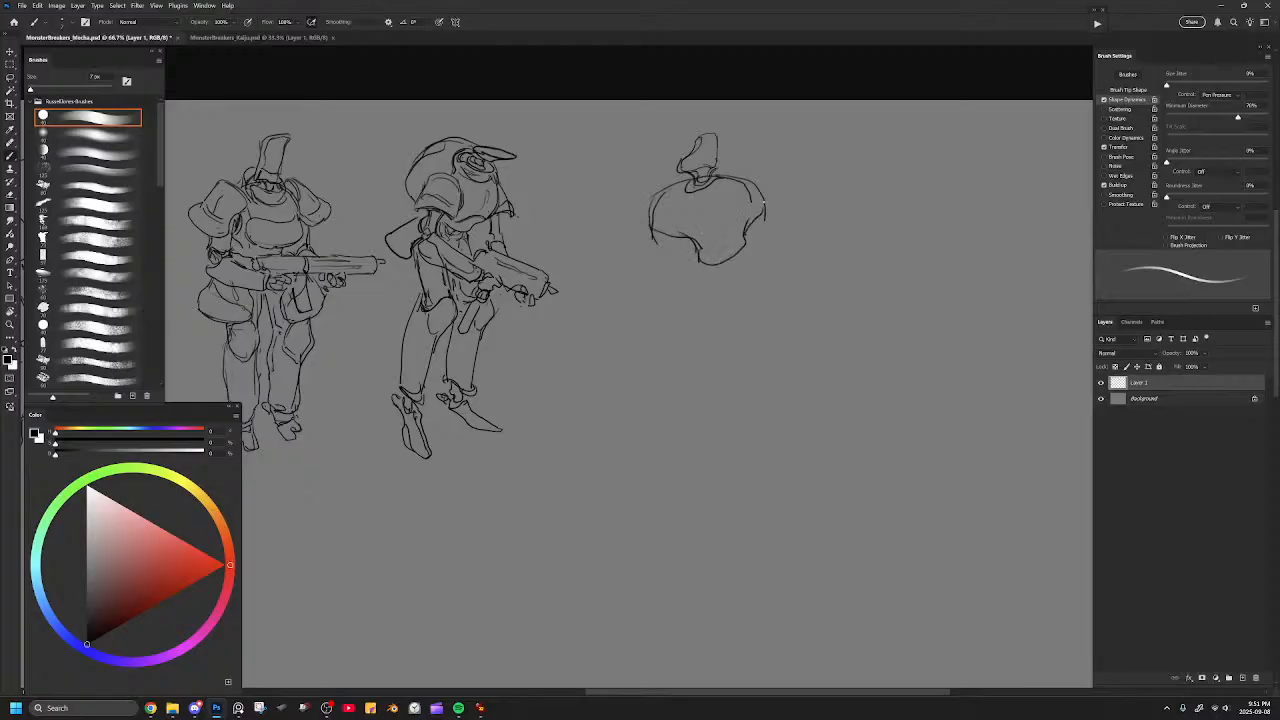
pyautogui.moveTo(690, 238)
pyautogui.mouseDown()
pyautogui.moveTo(688, 268)
pyautogui.moveTo(704, 274)
pyautogui.moveTo(750, 245)
pyautogui.moveTo(760, 214)
pyautogui.mouseUp()
pyautogui.press('e')
pyautogui.moveTo(738, 268)
pyautogui.mouseDown()
pyautogui.moveTo(763, 184)
pyautogui.moveTo(729, 265)
pyautogui.mouseUp()
pyautogui.press('b')
pyautogui.moveTo(712, 222)
pyautogui.mouseDown()
pyautogui.moveTo(736, 193)
pyautogui.moveTo(752, 218)
pyautogui.moveTo(731, 226)
pyautogui.mouseUp()
pyautogui.moveTo(692, 136)
pyautogui.mouseDown()
pyautogui.moveTo(679, 157)
pyautogui.moveTo(719, 133)
pyautogui.moveTo(716, 170)
pyautogui.mouseUp()
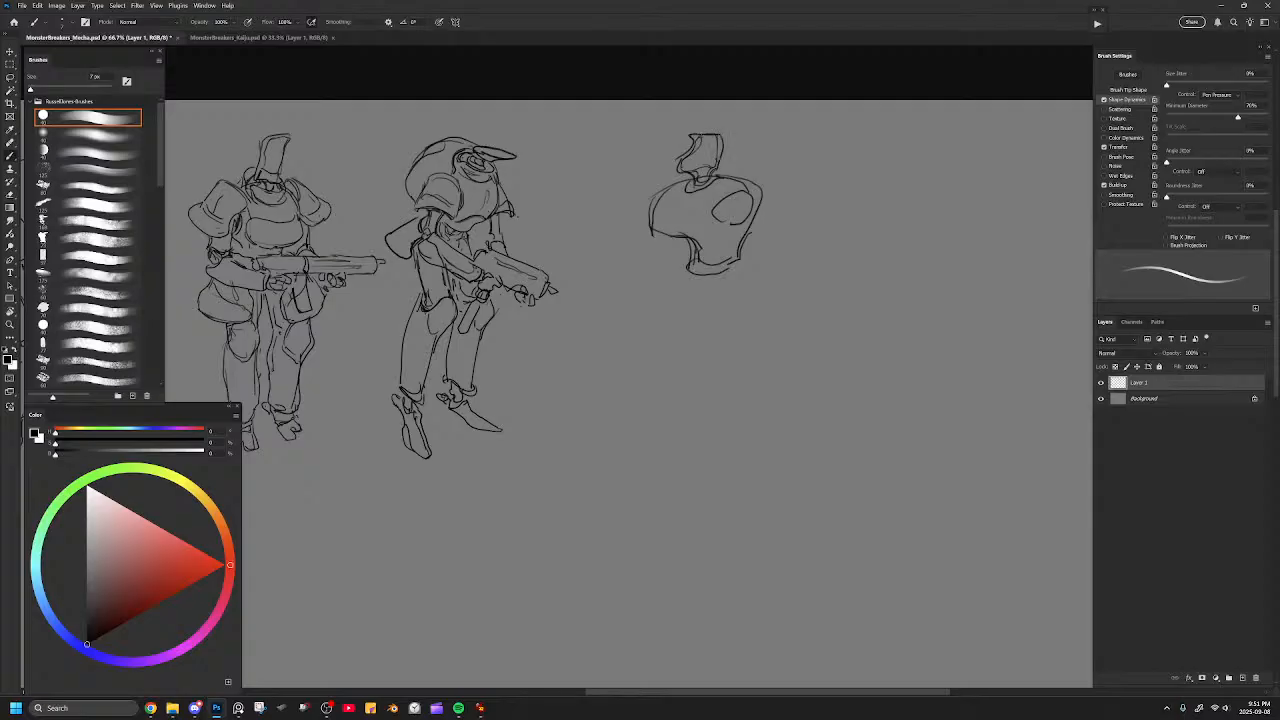
# Erase the small head, close the dome's upper outline and rough in neck and body lines below it.
pyautogui.moveTo(682, 258)
pyautogui.mouseDown()
pyautogui.moveTo(706, 286)
pyautogui.moveTo(748, 252)
pyautogui.moveTo(697, 286)
pyautogui.moveTo(702, 305)
pyautogui.moveTo(743, 275)
pyautogui.moveTo(679, 300)
pyautogui.moveTo(697, 360)
pyautogui.mouseUp()
pyautogui.press('e')
pyautogui.moveTo(690, 210)
pyautogui.mouseDown()
pyautogui.moveTo(706, 140)
pyautogui.moveTo(690, 185)
pyautogui.moveTo(716, 143)
pyautogui.mouseUp()
pyautogui.press('b')
pyautogui.moveTo(662, 188)
pyautogui.mouseDown()
pyautogui.moveTo(728, 172)
pyautogui.moveTo(762, 192)
pyautogui.moveTo(745, 250)
pyautogui.mouseUp()
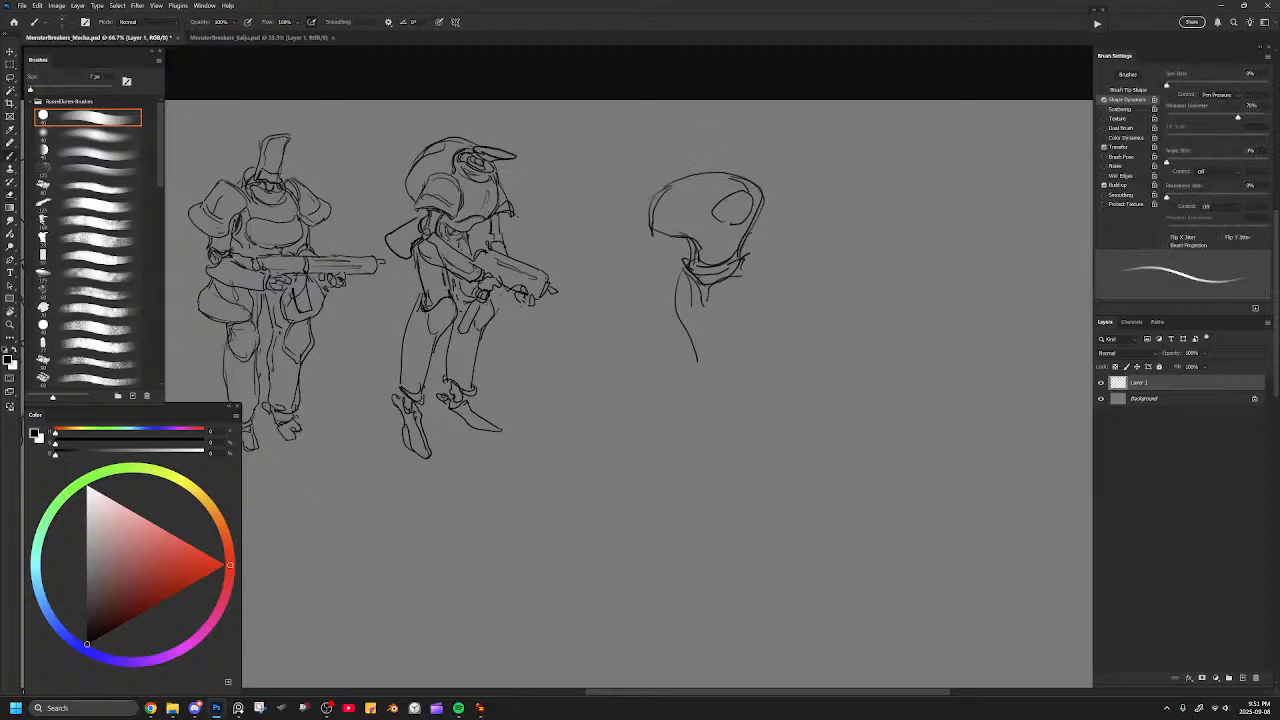
# Erase the oval on the dome and rework the dome's side outline.
pyautogui.press('e')
pyautogui.moveTo(743, 205); pyautogui.dragTo(754, 189)
pyautogui.press('b')
pyautogui.moveTo(669, 186)
pyautogui.mouseDown()
pyautogui.moveTo(720, 143)
pyautogui.moveTo(782, 134)
pyautogui.moveTo(805, 204)
pyautogui.moveTo(748, 242)
pyautogui.mouseUp()
pyautogui.moveTo(665, 190)
pyautogui.mouseDown()
pyautogui.moveTo(723, 146)
pyautogui.moveTo(717, 190)
pyautogui.moveTo(714, 164)
pyautogui.moveTo(728, 156)
pyautogui.moveTo(689, 168)
pyautogui.moveTo(722, 143)
pyautogui.moveTo(705, 165)
pyautogui.moveTo(725, 156)
pyautogui.moveTo(727, 142)
pyautogui.moveTo(684, 159)
pyautogui.mouseUp()
pyautogui.press('e')
pyautogui.press('b')
pyautogui.hotkey('ctrl', 'z')
# Reduce the eraser size and draw a double-ringed oval eye on the front of the dome.
pyautogui.press('e')
pyautogui.press('[')
pyautogui.press('[')
pyautogui.press('[')
pyautogui.press('[')
pyautogui.press('b')
pyautogui.moveTo(734, 213)
pyautogui.mouseDown()
pyautogui.moveTo(750, 180)
pyautogui.moveTo(760, 206)
pyautogui.mouseUp()
# Reshape the dome into a larger, wider head with a flatter lower edge and a small knob on its crown.
pyautogui.press('e')
pyautogui.moveTo(687, 174)
pyautogui.mouseDown()
pyautogui.moveTo(652, 221)
pyautogui.moveTo(660, 182)
pyautogui.moveTo(648, 221)
pyautogui.moveTo(720, 242)
pyautogui.moveTo(730, 194)
pyautogui.moveTo(772, 174)
pyautogui.mouseUp()
pyautogui.press('b')
pyautogui.press('e')
pyautogui.moveTo(686, 276)
pyautogui.mouseDown()
pyautogui.moveTo(726, 291)
pyautogui.moveTo(738, 260)
pyautogui.moveTo(698, 289)
pyautogui.moveTo(704, 257)
pyautogui.moveTo(680, 253)
pyautogui.moveTo(761, 258)
pyautogui.moveTo(755, 245)
pyautogui.moveTo(786, 224)
pyautogui.mouseUp()
pyautogui.press('b')
pyautogui.press('e')
pyautogui.moveTo(684, 262)
pyautogui.mouseDown()
pyautogui.moveTo(703, 236)
pyautogui.moveTo(688, 262)
pyautogui.moveTo(663, 218)
pyautogui.moveTo(670, 178)
pyautogui.moveTo(650, 188)
pyautogui.moveTo(646, 247)
pyautogui.moveTo(750, 252)
pyautogui.moveTo(730, 258)
pyautogui.moveTo(760, 234)
pyautogui.moveTo(698, 250)
pyautogui.moveTo(742, 251)
pyautogui.moveTo(780, 225)
pyautogui.mouseUp()
pyautogui.press('b')
pyautogui.press('e')
pyautogui.press('b')
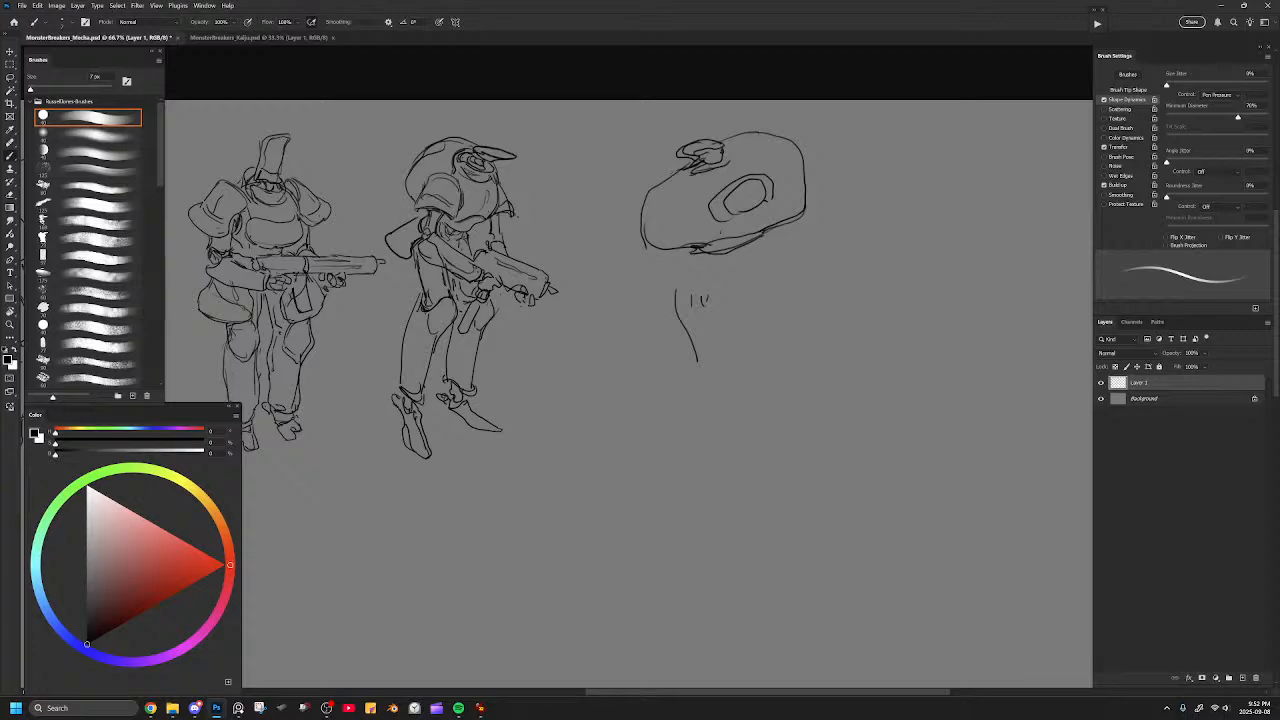
# Draw a collar beneath the domed head and erase the old body lines below it.
pyautogui.moveTo(708, 266); pyautogui.dragTo(752, 258)
pyautogui.press('e')
pyautogui.moveTo(684, 302); pyautogui.dragTo(688, 348)
pyautogui.press('b')
# Outline a bell-shaped torso with a rounded far side and a long sloping line from the near shoulder.
pyautogui.moveTo(706, 262)
pyautogui.mouseDown()
pyautogui.moveTo(730, 285)
pyautogui.moveTo(758, 258)
pyautogui.moveTo(634, 346)
pyautogui.mouseUp()
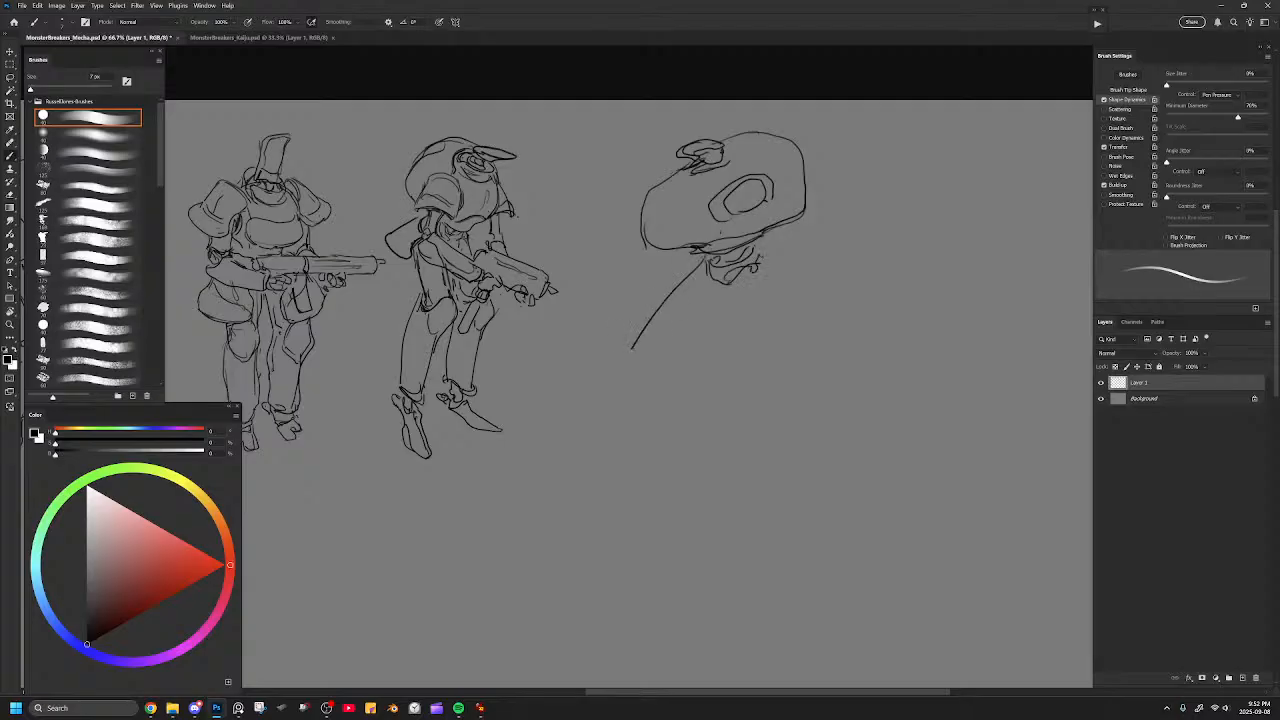
pyautogui.moveTo(704, 272); pyautogui.dragTo(720, 368)
pyautogui.moveTo(708, 368); pyautogui.dragTo(806, 352)
pyautogui.moveTo(768, 252)
pyautogui.mouseDown()
pyautogui.moveTo(823, 298)
pyautogui.moveTo(817, 330)
pyautogui.moveTo(787, 360)
pyautogui.moveTo(722, 368)
pyautogui.mouseUp()
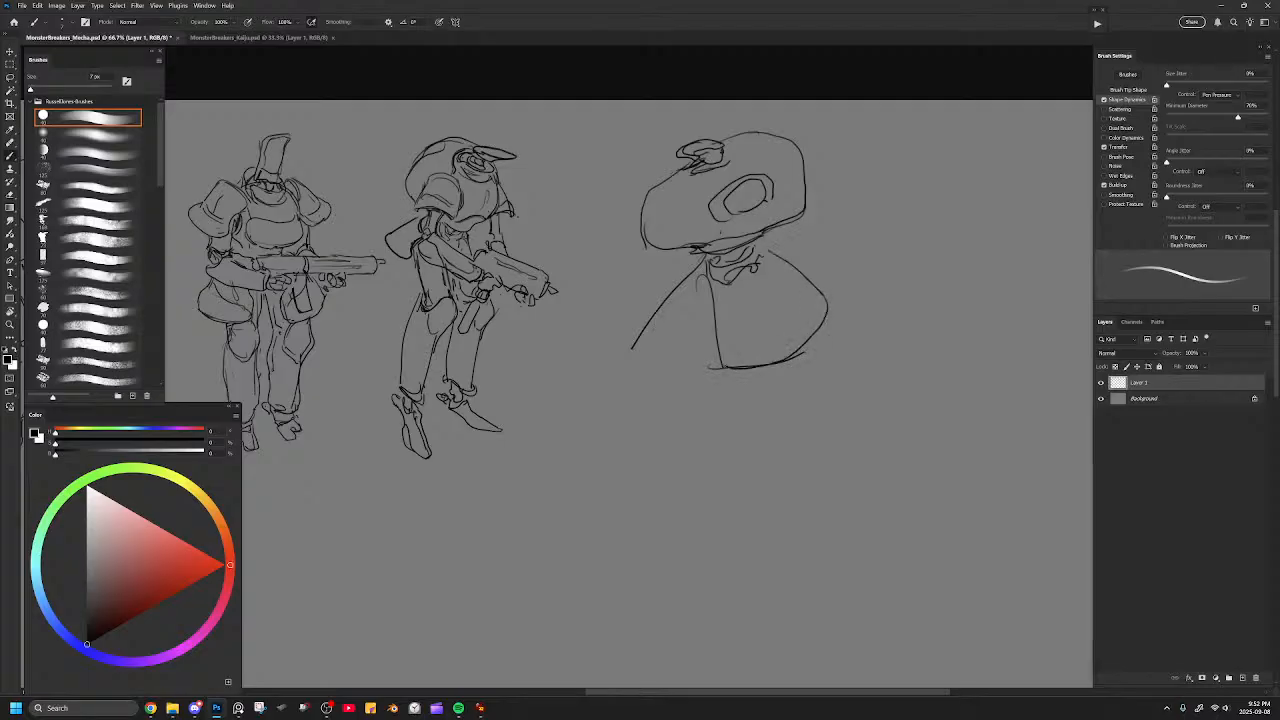
# Shorten the near shoulder line into a pointed flap and redraw the torso's front edge as a curve.
pyautogui.press('e')
pyautogui.moveTo(633, 346); pyautogui.dragTo(692, 326)
pyautogui.press('b')
pyautogui.press('e')
pyautogui.moveTo(709, 277); pyautogui.dragTo(716, 353)
pyautogui.press('b')
pyautogui.press('e')
pyautogui.moveTo(692, 270); pyautogui.dragTo(650, 334)
pyautogui.press('b')
pyautogui.moveTo(700, 260)
pyautogui.mouseDown()
pyautogui.moveTo(650, 336)
pyautogui.moveTo(704, 272)
pyautogui.moveTo(712, 331)
pyautogui.mouseUp()
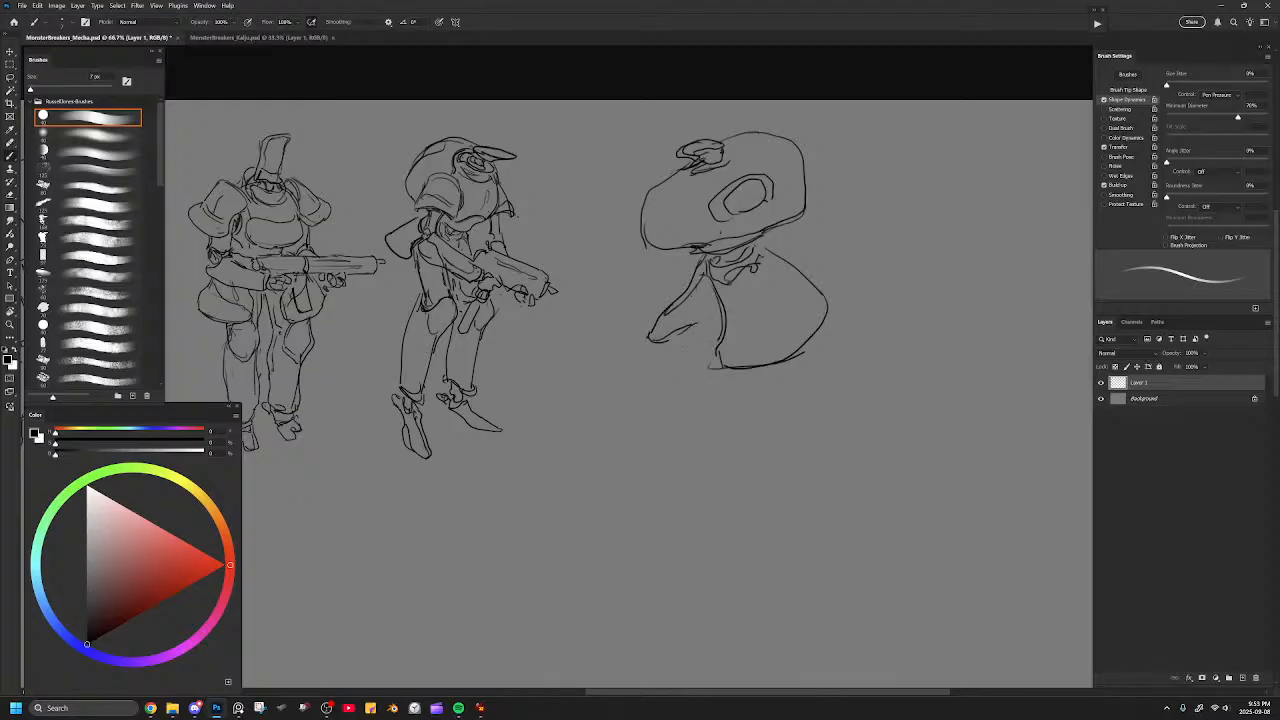
pyautogui.moveTo(760, 248); pyautogui.dragTo(816, 288)
pyautogui.moveTo(700, 280)
pyautogui.mouseDown()
pyautogui.moveTo(684, 344)
pyautogui.moveTo(732, 414)
pyautogui.mouseUp()
pyautogui.hotkey('ctrl', 'z')
pyautogui.hotkey('ctrl', 'z')
pyautogui.moveTo(701, 280)
pyautogui.mouseDown()
pyautogui.moveTo(708, 366)
pyautogui.moveTo(688, 348)
pyautogui.moveTo(716, 432)
pyautogui.mouseUp()
pyautogui.hotkey('ctrl', 'z')
pyautogui.hotkey('ctrl', 'z')
pyautogui.moveTo(686, 336); pyautogui.dragTo(686, 416)
pyautogui.moveTo(697, 352); pyautogui.dragTo(690, 440)
pyautogui.moveTo(764, 370); pyautogui.dragTo(766, 456)
pyautogui.hotkey('ctrl', 'z')
pyautogui.hotkey('ctrl', 'z')
pyautogui.hotkey('ctrl', 'z')
pyautogui.hotkey('ctrl', 'z')
# Redraw the torso's far side with an angular shoulder flap and trim the knob on the head's crown.
pyautogui.press('e')
pyautogui.moveTo(810, 293)
pyautogui.mouseDown()
pyautogui.moveTo(774, 247)
pyautogui.moveTo(816, 305)
pyautogui.moveTo(798, 352)
pyautogui.mouseUp()
pyautogui.press('b')
pyautogui.moveTo(734, 262)
pyautogui.mouseDown()
pyautogui.moveTo(768, 254)
pyautogui.moveTo(812, 312)
pyautogui.moveTo(818, 338)
pyautogui.moveTo(784, 358)
pyautogui.moveTo(802, 349)
pyautogui.mouseUp()
pyautogui.moveTo(762, 237)
pyautogui.mouseDown()
pyautogui.moveTo(808, 251)
pyautogui.moveTo(800, 286)
pyautogui.moveTo(758, 242)
pyautogui.moveTo(803, 279)
pyautogui.mouseUp()
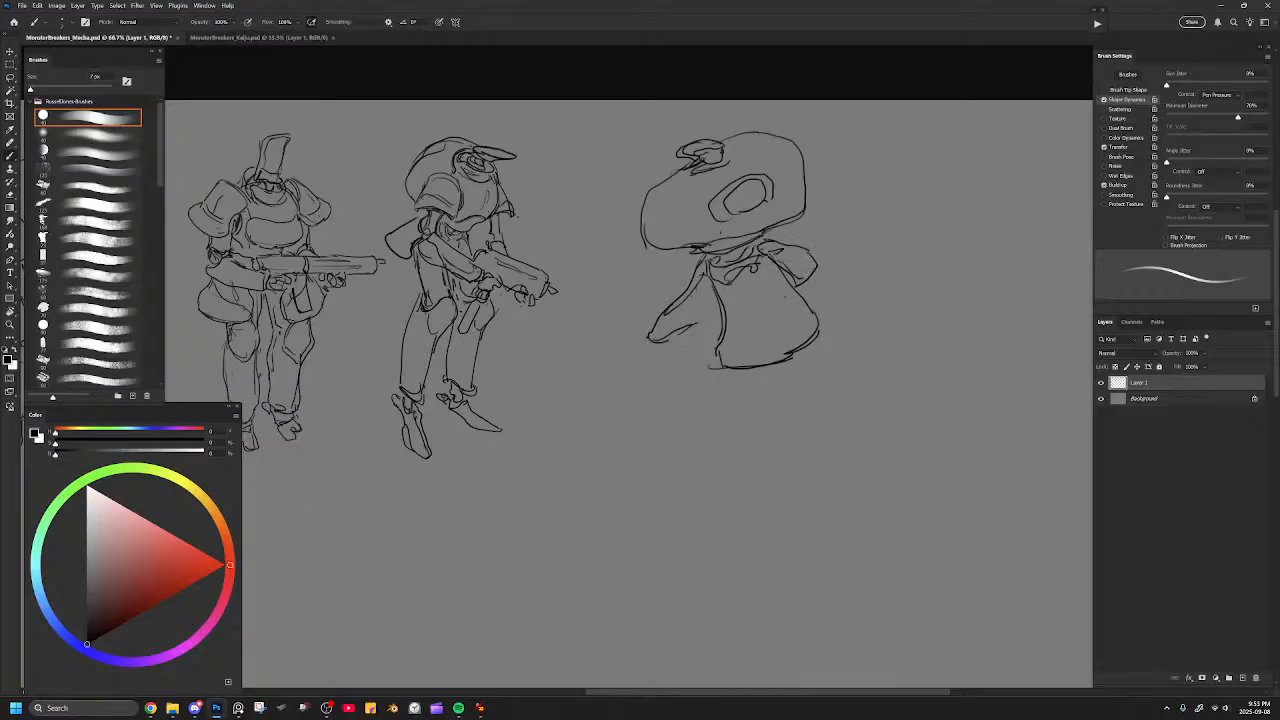
pyautogui.press('e')
pyautogui.moveTo(761, 256); pyautogui.dragTo(782, 266)
pyautogui.press('b')
pyautogui.press('e')
pyautogui.moveTo(701, 137); pyautogui.dragTo(702, 146)
pyautogui.press('b')
pyautogui.moveTo(708, 279)
pyautogui.mouseDown()
pyautogui.moveTo(719, 301)
pyautogui.moveTo(687, 330)
pyautogui.moveTo(707, 441)
pyautogui.mouseUp()
pyautogui.moveTo(748, 378)
pyautogui.mouseDown()
pyautogui.moveTo(762, 406)
pyautogui.moveTo(749, 416)
pyautogui.moveTo(759, 465)
pyautogui.mouseUp()
pyautogui.moveTo(779, 370); pyautogui.dragTo(782, 458)
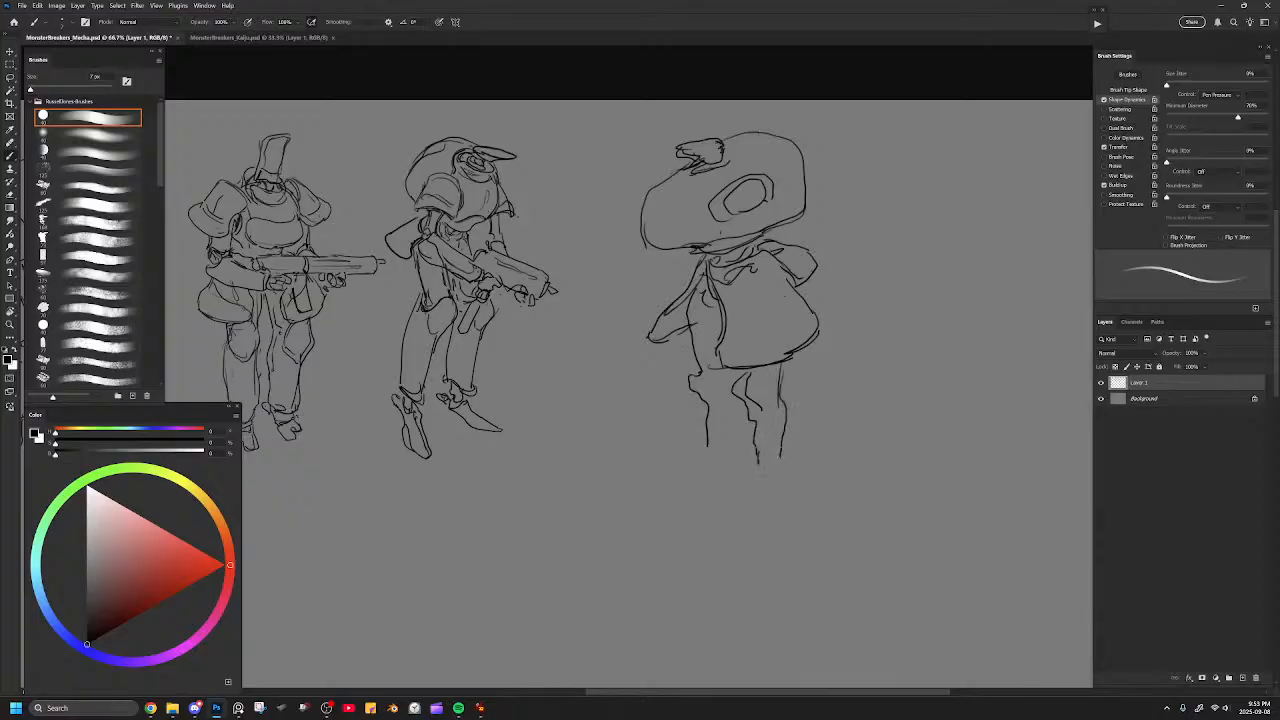
pyautogui.moveTo(728, 378)
pyautogui.mouseDown()
pyautogui.moveTo(731, 448)
pyautogui.moveTo(688, 459)
pyautogui.moveTo(718, 459)
pyautogui.moveTo(698, 372)
pyautogui.moveTo(750, 410)
pyautogui.moveTo(781, 376)
pyautogui.moveTo(782, 432)
pyautogui.moveTo(700, 455)
pyautogui.moveTo(772, 458)
pyautogui.mouseUp()
pyautogui.press('e')
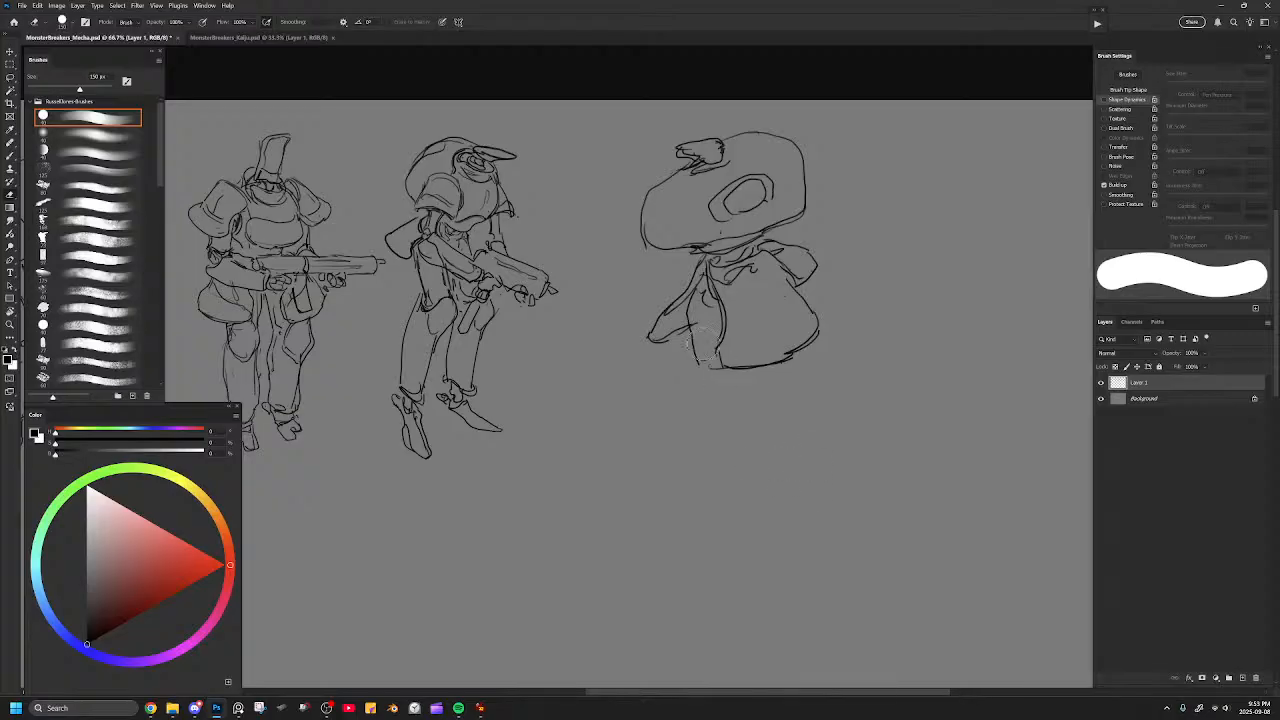
pyautogui.press('b')
pyautogui.moveTo(694, 294); pyautogui.dragTo(711, 366)
pyautogui.hotkey('ctrl', 'z')
pyautogui.hotkey('ctrl', 'z')
pyautogui.hotkey('ctrl', 'z')
pyautogui.press('e')
pyautogui.moveTo(785, 412); pyautogui.dragTo(700, 458)
pyautogui.press('b')
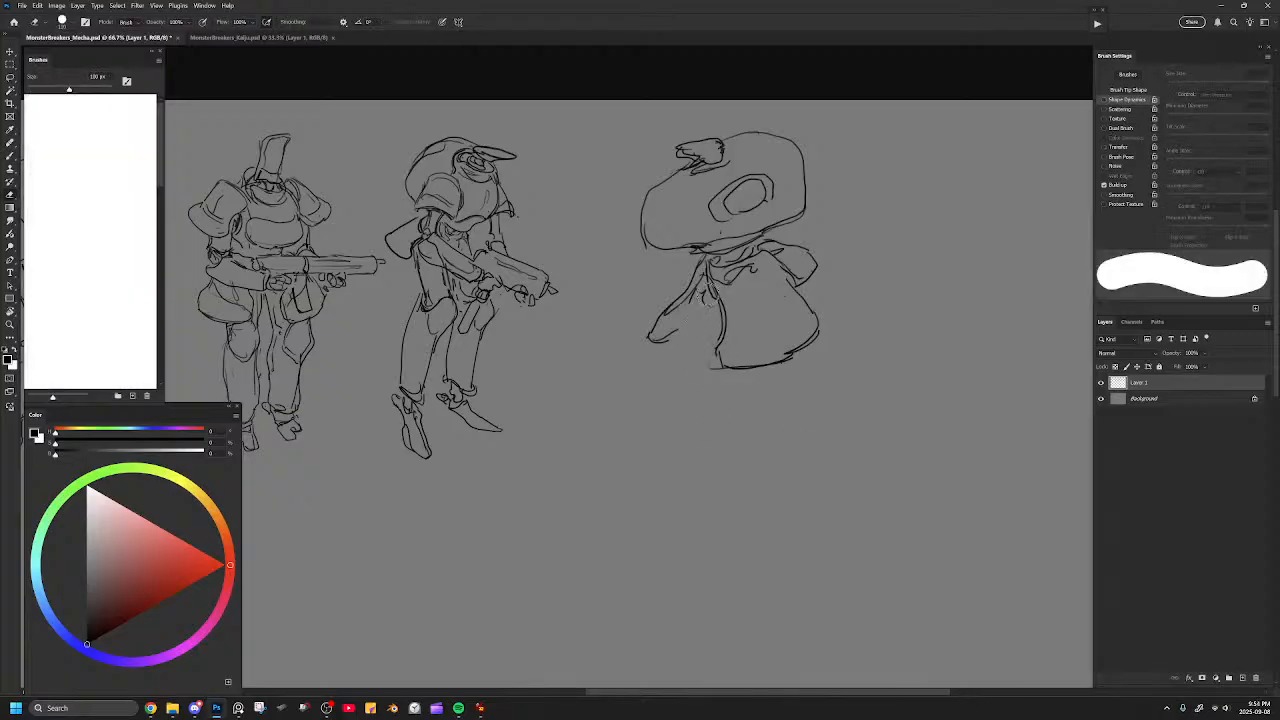
pyautogui.moveTo(700, 290)
pyautogui.mouseDown()
pyautogui.moveTo(704, 326)
pyautogui.moveTo(678, 350)
pyautogui.moveTo(698, 364)
pyautogui.moveTo(717, 482)
pyautogui.moveTo(698, 502)
pyautogui.mouseUp()
pyautogui.moveTo(765, 370); pyautogui.dragTo(770, 503)
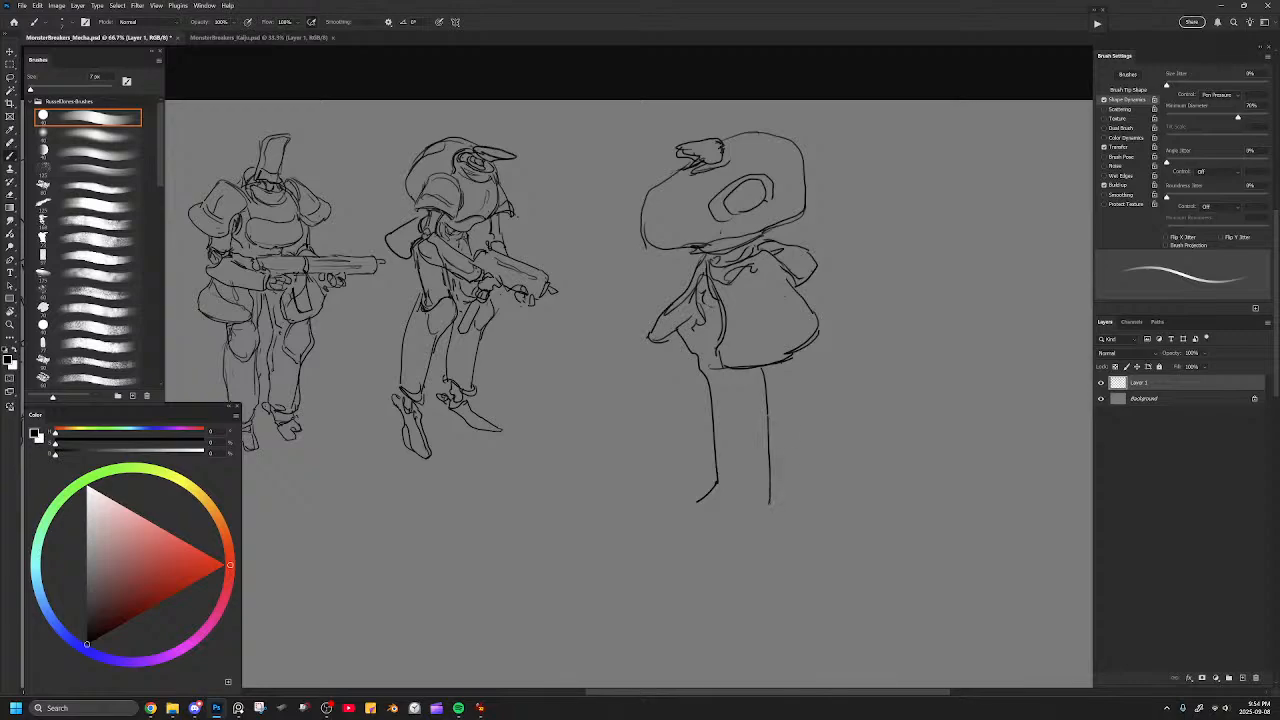
pyautogui.hotkey('ctrl', 'z')
pyautogui.hotkey('ctrl', 'z')
pyautogui.hotkey('ctrl', 'z')
pyautogui.hotkey('ctrl', 'z')
pyautogui.hotkey('ctrl', 'z')
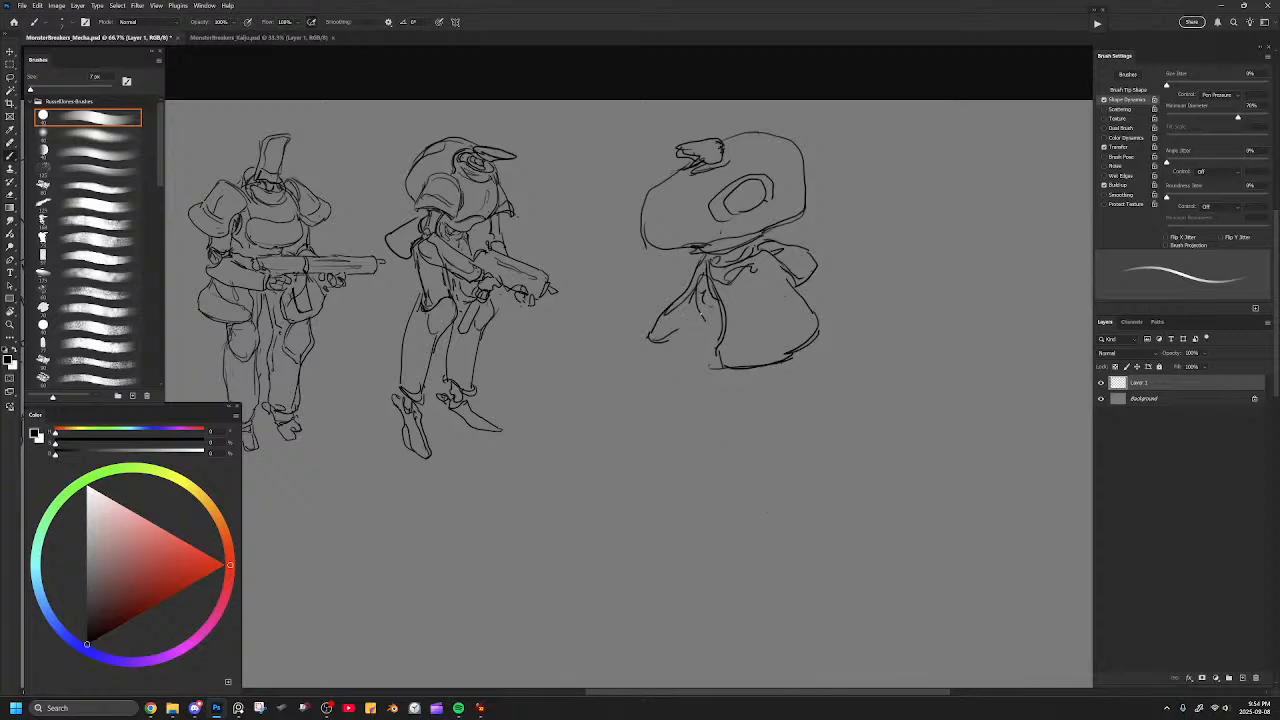
# Draw a short leg with a pointed foot beneath the torso and start the other leg with a vertical line.
pyautogui.moveTo(697, 298)
pyautogui.mouseDown()
pyautogui.moveTo(688, 344)
pyautogui.moveTo(701, 398)
pyautogui.moveTo(675, 418)
pyautogui.mouseUp()
pyautogui.moveTo(770, 368); pyautogui.dragTo(780, 424)
pyautogui.press('e')
pyautogui.moveTo(704, 370)
pyautogui.mouseDown()
pyautogui.moveTo(699, 315)
pyautogui.moveTo(680, 342)
pyautogui.moveTo(688, 363)
pyautogui.mouseUp()
pyautogui.press('b')
pyautogui.moveTo(716, 311)
pyautogui.mouseDown()
pyautogui.moveTo(698, 325)
pyautogui.moveTo(712, 317)
pyautogui.moveTo(704, 309)
pyautogui.moveTo(694, 366)
pyautogui.moveTo(729, 387)
pyautogui.moveTo(666, 419)
pyautogui.moveTo(719, 406)
pyautogui.mouseUp()
pyautogui.press('e')
pyautogui.press('b')
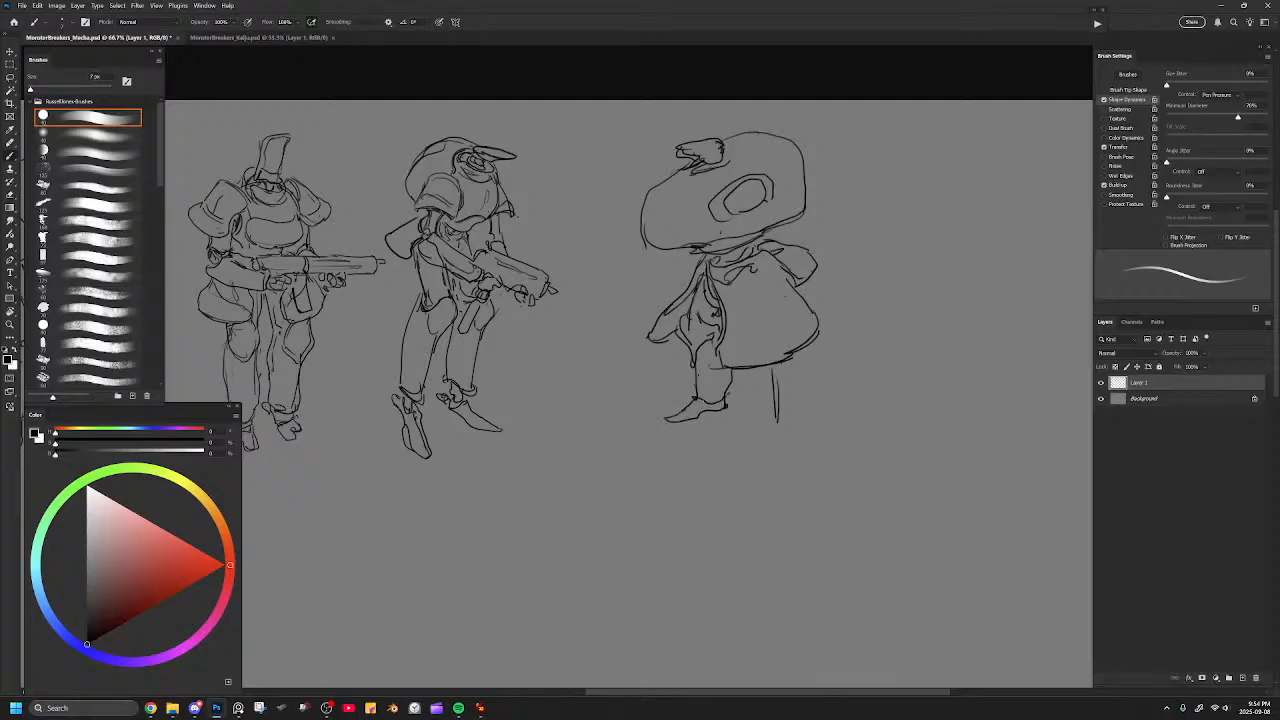
# Flip the canvas horizontally and replace the second leg's starting line with a short slanted one.
pyautogui.hotkey('ctrl', 'shift', 'h')
pyautogui.moveTo(483, 385); pyautogui.dragTo(840, 360)
pyautogui.moveTo(629, 369); pyautogui.dragTo(869, 386)
pyautogui.press('e')
pyautogui.moveTo(645, 412)
pyautogui.mouseDown()
pyautogui.moveTo(650, 358)
pyautogui.moveTo(657, 393)
pyautogui.mouseUp()
pyautogui.press('b')
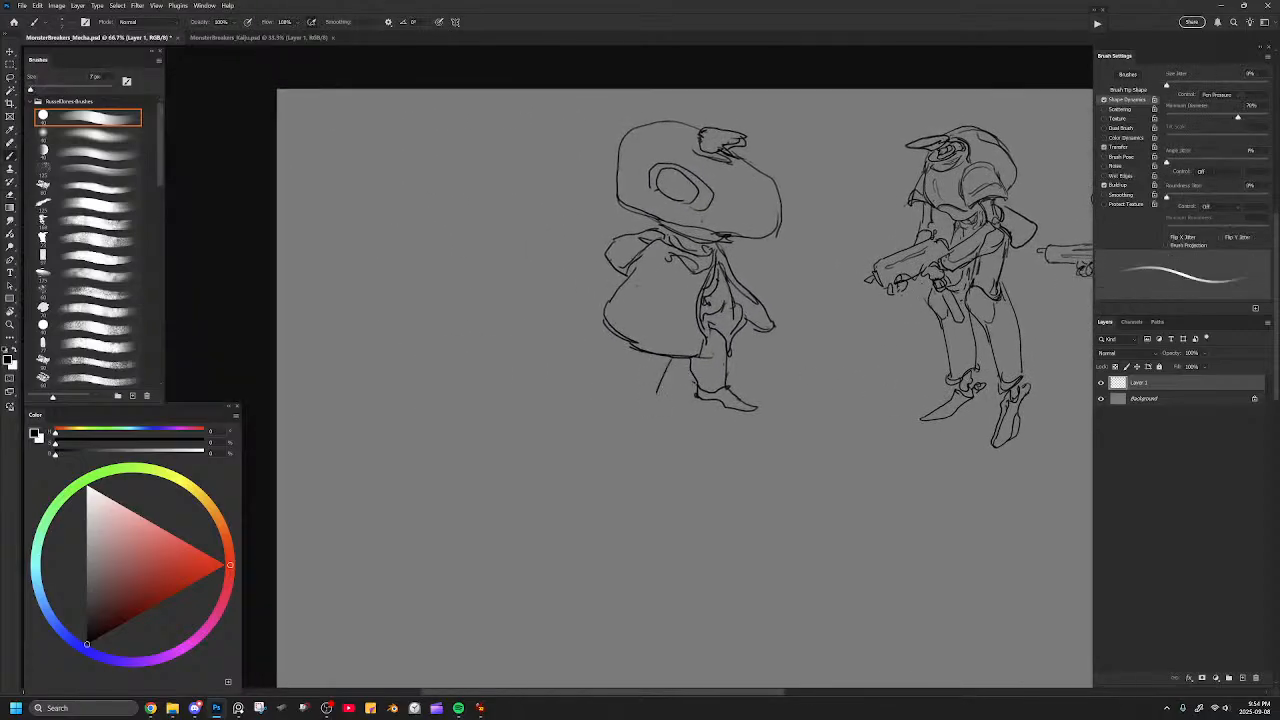
# Complete the second short leg with a pointed foot and clean up its ankle lines.
pyautogui.moveTo(630, 343)
pyautogui.mouseDown()
pyautogui.moveTo(628, 373)
pyautogui.moveTo(651, 401)
pyautogui.mouseUp()
pyautogui.moveTo(618, 399); pyautogui.dragTo(638, 419)
pyautogui.moveTo(639, 398); pyautogui.dragTo(660, 426)
pyautogui.press('e')
pyautogui.moveTo(661, 421); pyautogui.dragTo(621, 400)
pyautogui.press('b')
pyautogui.hotkey('ctrl', 'z')
pyautogui.press('e')
pyautogui.press('b')
pyautogui.hotkey('ctrl', 'z')
pyautogui.press('e')
# Erase the torso's rough outer edge and redraw it as one smooth rounded curve down to the hem.
pyautogui.moveTo(612, 292)
pyautogui.mouseDown()
pyautogui.moveTo(636, 335)
pyautogui.moveTo(664, 352)
pyautogui.mouseUp()
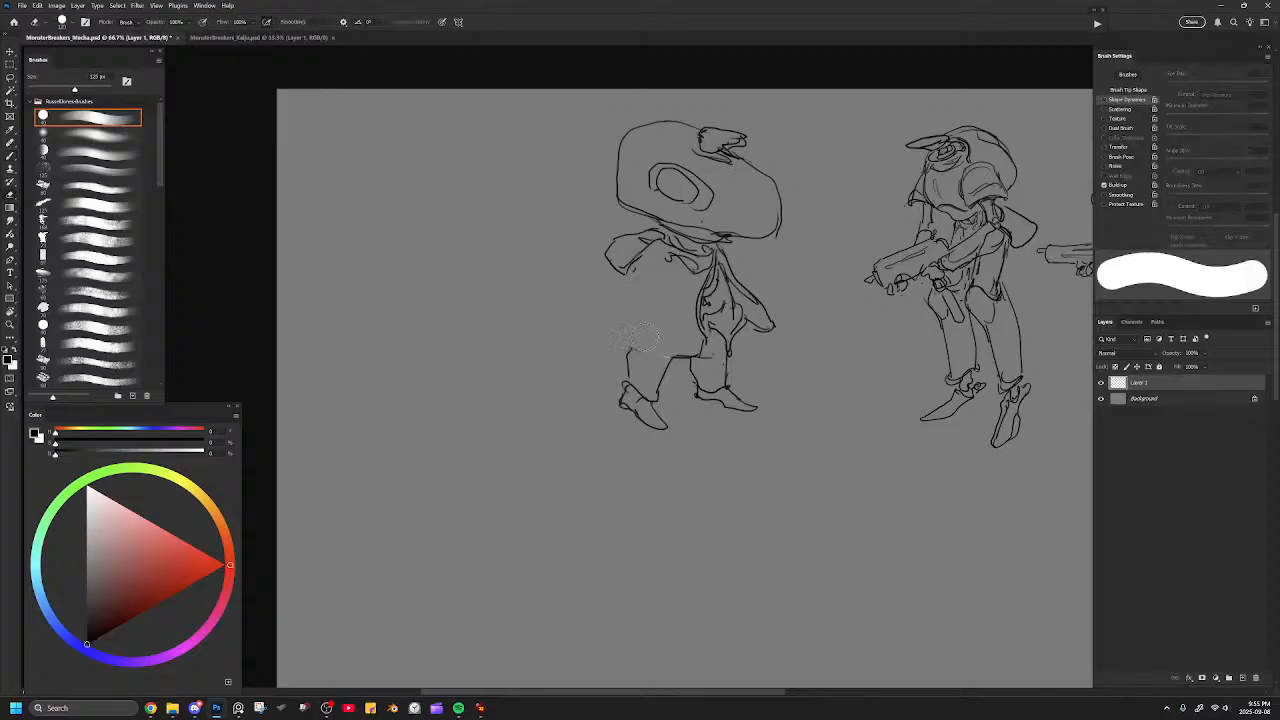
pyautogui.press('b')
pyautogui.moveTo(628, 270)
pyautogui.mouseDown()
pyautogui.moveTo(606, 306)
pyautogui.moveTo(612, 334)
pyautogui.moveTo(680, 354)
pyautogui.mouseUp()
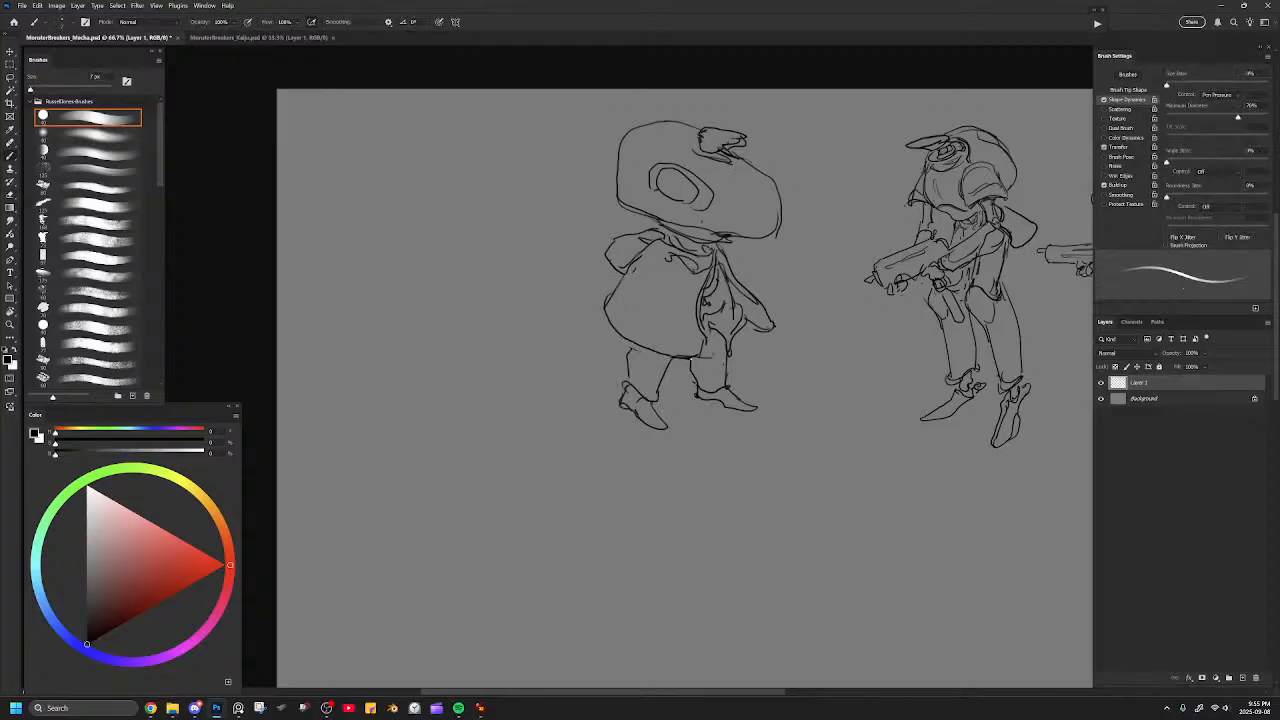
# Erase both short legs, the waist lines and the bell-shaped torso beneath the head.
pyautogui.press('e')
pyautogui.moveTo(750, 404)
pyautogui.mouseDown()
pyautogui.moveTo(652, 400)
pyautogui.moveTo(630, 354)
pyautogui.moveTo(704, 358)
pyautogui.mouseUp()
pyautogui.press('b')
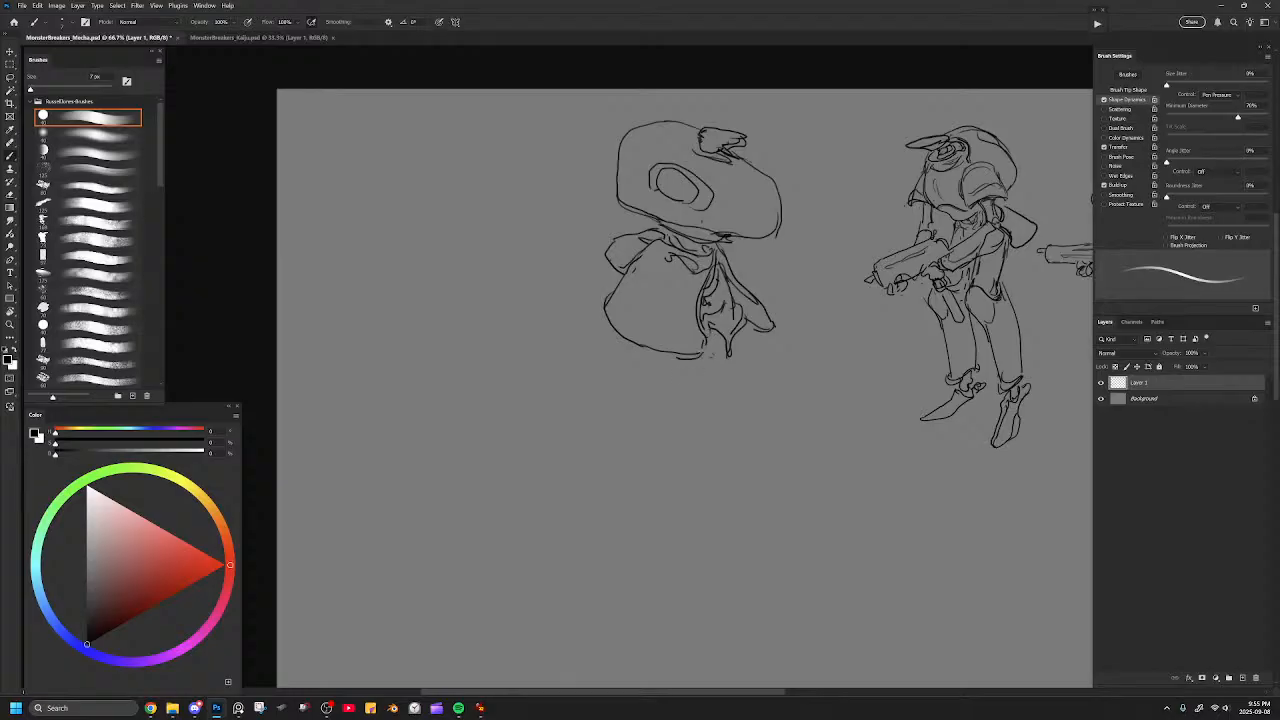
pyautogui.press('e')
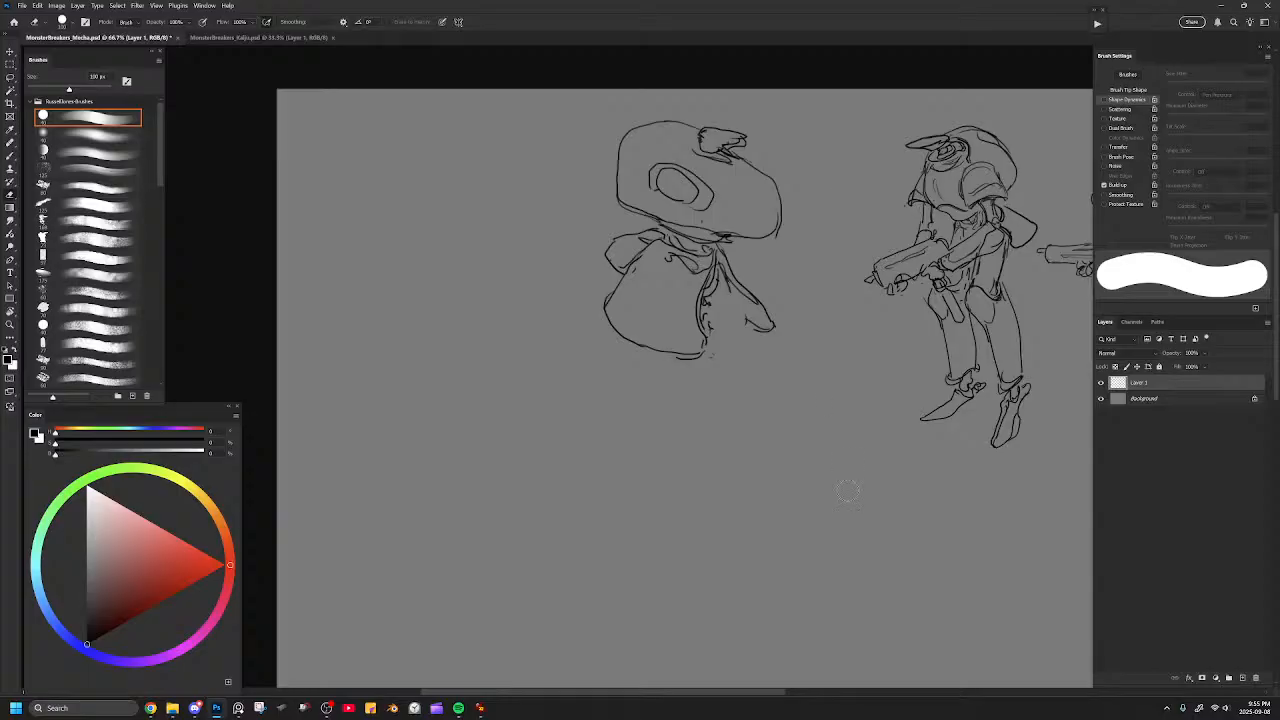
pyautogui.moveTo(820, 368); pyautogui.dragTo(739, 352)
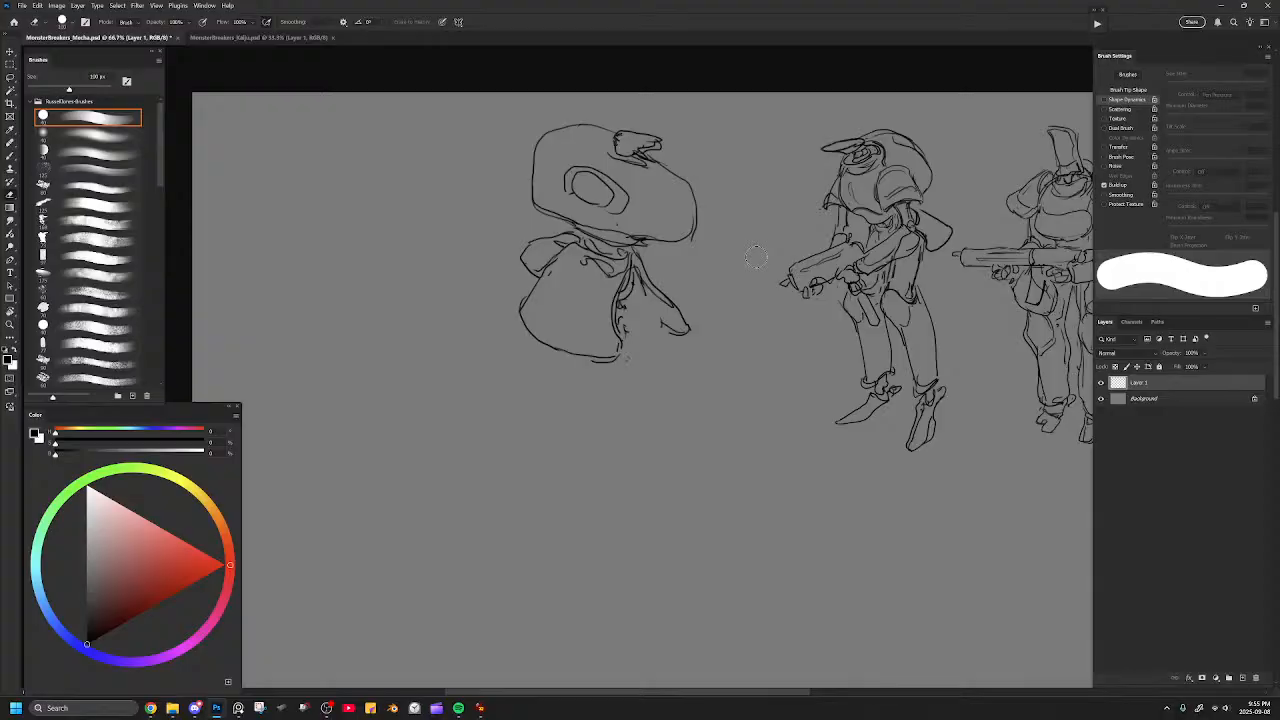
pyautogui.press(']')
pyautogui.press(']')
pyautogui.press(']')
pyautogui.press(']')
pyautogui.press(']')
pyautogui.press(']')
pyautogui.press(']')
pyautogui.moveTo(675, 306)
pyautogui.mouseDown()
pyautogui.moveTo(625, 322)
pyautogui.moveTo(545, 310)
pyautogui.moveTo(640, 318)
pyautogui.moveTo(530, 295)
pyautogui.moveTo(570, 325)
pyautogui.moveTo(513, 268)
pyautogui.moveTo(652, 318)
pyautogui.moveTo(575, 305)
pyautogui.moveTo(615, 320)
pyautogui.moveTo(523, 272)
pyautogui.moveTo(672, 310)
pyautogui.mouseUp()
# Draw a narrow body beneath the head with a collar and two long hanging lobes with rounded ends.
pyautogui.press('b')
pyautogui.moveTo(577, 240)
pyautogui.mouseDown()
pyautogui.moveTo(578, 270)
pyautogui.moveTo(606, 283)
pyautogui.moveTo(626, 260)
pyautogui.mouseUp()
pyautogui.moveTo(586, 280)
pyautogui.mouseDown()
pyautogui.moveTo(622, 272)
pyautogui.moveTo(560, 310)
pyautogui.mouseUp()
pyautogui.moveTo(560, 262)
pyautogui.mouseDown()
pyautogui.moveTo(608, 297)
pyautogui.moveTo(590, 340)
pyautogui.moveTo(572, 342)
pyautogui.moveTo(602, 280)
pyautogui.moveTo(638, 282)
pyautogui.moveTo(640, 326)
pyautogui.moveTo(600, 347)
pyautogui.mouseUp()
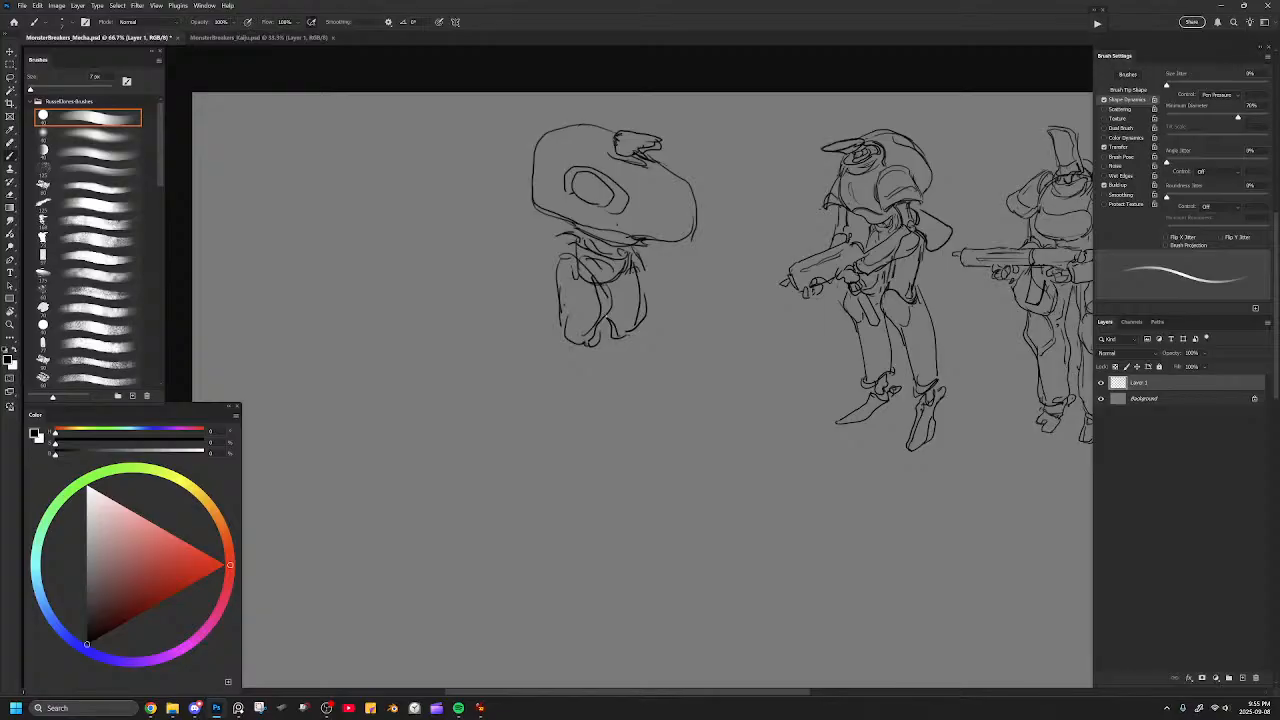
# Add a pointed shoulder cape on the near side and a small flap on the far side, erasing overlapping lines.
pyautogui.moveTo(560, 236)
pyautogui.mouseDown()
pyautogui.moveTo(534, 269)
pyautogui.moveTo(588, 300)
pyautogui.moveTo(604, 268)
pyautogui.moveTo(586, 248)
pyautogui.moveTo(642, 275)
pyautogui.moveTo(631, 267)
pyautogui.moveTo(630, 287)
pyautogui.mouseUp()
pyautogui.moveTo(641, 287); pyautogui.dragTo(655, 291)
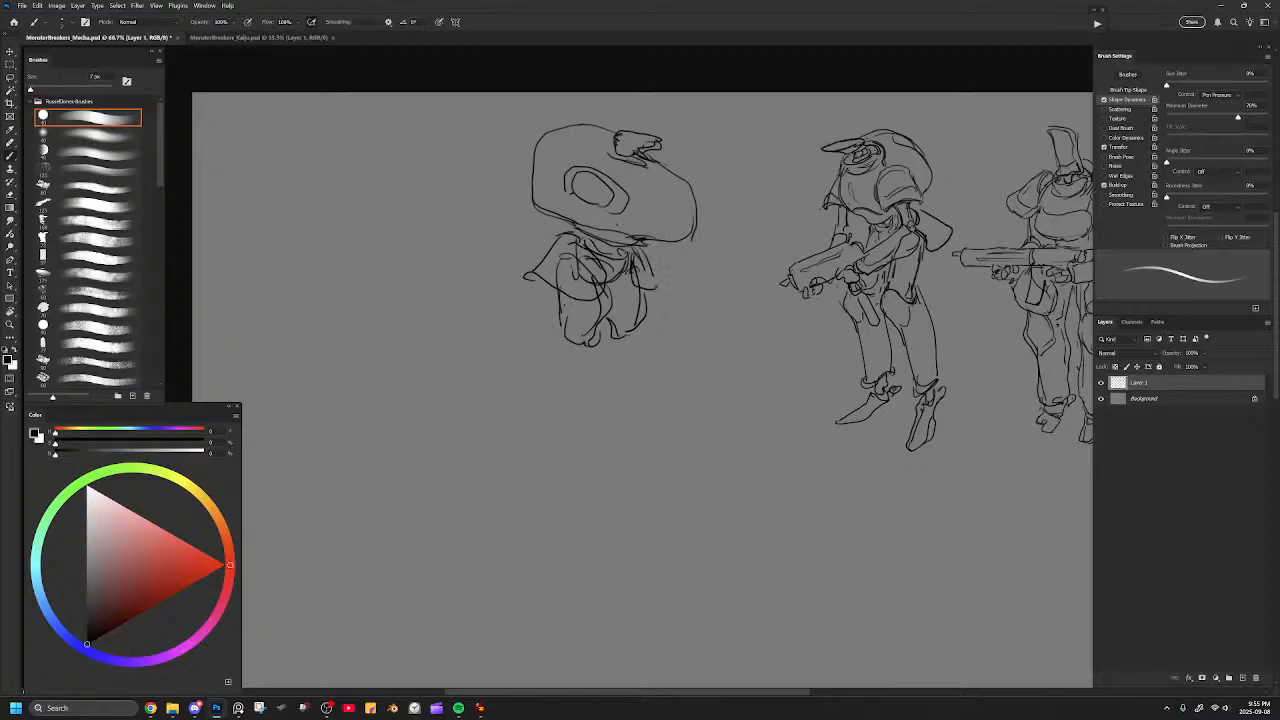
pyautogui.press('e')
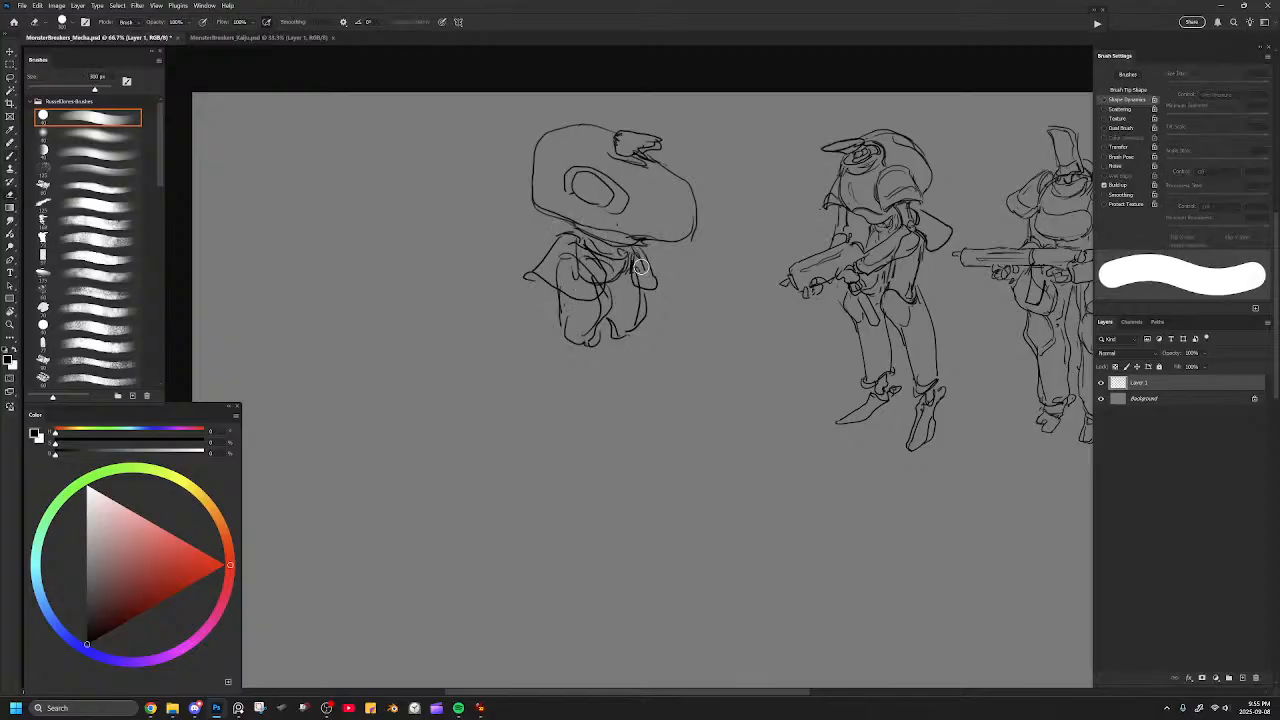
pyautogui.moveTo(596, 252)
pyautogui.mouseDown()
pyautogui.moveTo(570, 262)
pyautogui.moveTo(592, 278)
pyautogui.moveTo(557, 289)
pyautogui.moveTo(613, 289)
pyautogui.moveTo(603, 263)
pyautogui.moveTo(597, 294)
pyautogui.moveTo(603, 261)
pyautogui.moveTo(613, 283)
pyautogui.moveTo(600, 300)
pyautogui.mouseUp()
pyautogui.press('b')
pyautogui.press('e')
pyautogui.press('b')
pyautogui.moveTo(611, 267)
pyautogui.mouseDown()
pyautogui.moveTo(613, 293)
pyautogui.moveTo(638, 287)
pyautogui.mouseUp()
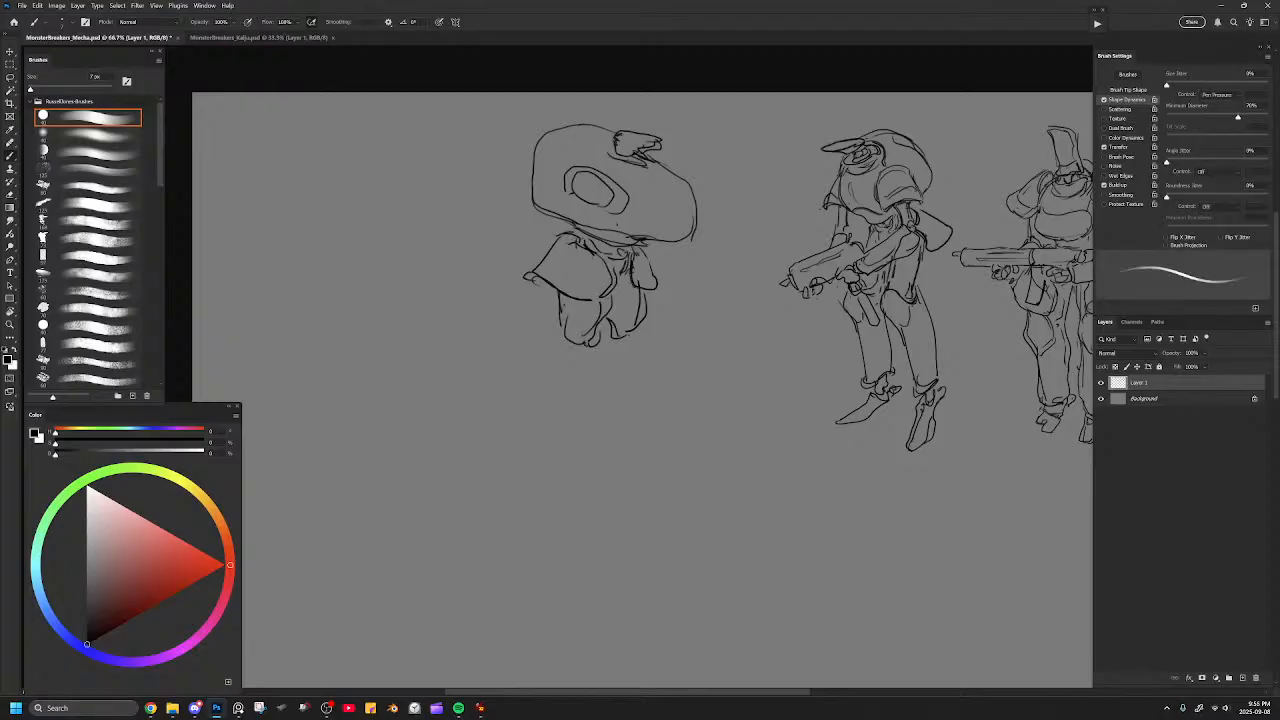
# Erase the body's rounded lower ends and redraw them as straighter, tapered coat panels.
pyautogui.press('e')
pyautogui.moveTo(574, 342)
pyautogui.mouseDown()
pyautogui.moveTo(604, 306)
pyautogui.moveTo(624, 337)
pyautogui.moveTo(600, 336)
pyautogui.mouseUp()
pyautogui.press('b')
pyautogui.moveTo(566, 296)
pyautogui.mouseDown()
pyautogui.moveTo(563, 332)
pyautogui.moveTo(596, 336)
pyautogui.mouseUp()
pyautogui.moveTo(596, 330); pyautogui.dragTo(584, 348)
pyautogui.moveTo(636, 292); pyautogui.dragTo(636, 324)
pyautogui.moveTo(643, 290)
pyautogui.mouseDown()
pyautogui.moveTo(644, 334)
pyautogui.moveTo(620, 332)
pyautogui.mouseUp()
# Sketch a long curved guide line for the far leg and undo the last hem strokes.
pyautogui.moveTo(622, 334)
pyautogui.mouseDown()
pyautogui.moveTo(636, 330)
pyautogui.moveTo(632, 424)
pyautogui.mouseUp()
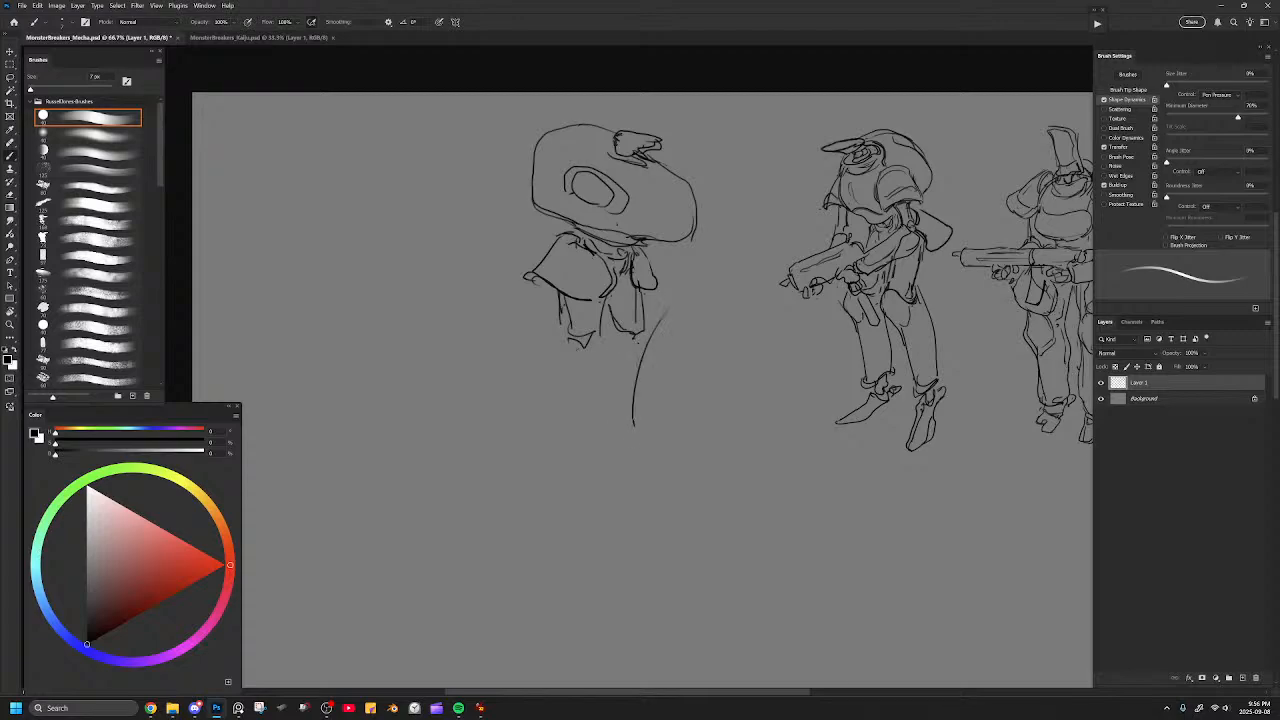
pyautogui.moveTo(593, 304)
pyautogui.mouseDown()
pyautogui.moveTo(596, 350)
pyautogui.moveTo(613, 310)
pyautogui.mouseUp()
pyautogui.hotkey('ctrl', 'z')
pyautogui.hotkey('ctrl', 'z')
pyautogui.press('e')
pyautogui.press('b')
# Draw a curved panel line across the back of the head and larger rings around the eye.
pyautogui.moveTo(652, 187); pyautogui.dragTo(669, 240)
pyautogui.press('e')
pyautogui.moveTo(700, 198); pyautogui.dragTo(698, 238)
pyautogui.press('b')
pyautogui.moveTo(677, 175)
pyautogui.mouseDown()
pyautogui.moveTo(695, 201)
pyautogui.moveTo(677, 242)
pyautogui.moveTo(684, 190)
pyautogui.moveTo(674, 209)
pyautogui.moveTo(663, 186)
pyautogui.mouseUp()
pyautogui.press('e')
pyautogui.press('b')
pyautogui.moveTo(552, 152)
pyautogui.mouseDown()
pyautogui.moveTo(545, 186)
pyautogui.moveTo(582, 220)
pyautogui.moveTo(584, 151)
pyautogui.moveTo(638, 196)
pyautogui.moveTo(588, 221)
pyautogui.mouseUp()
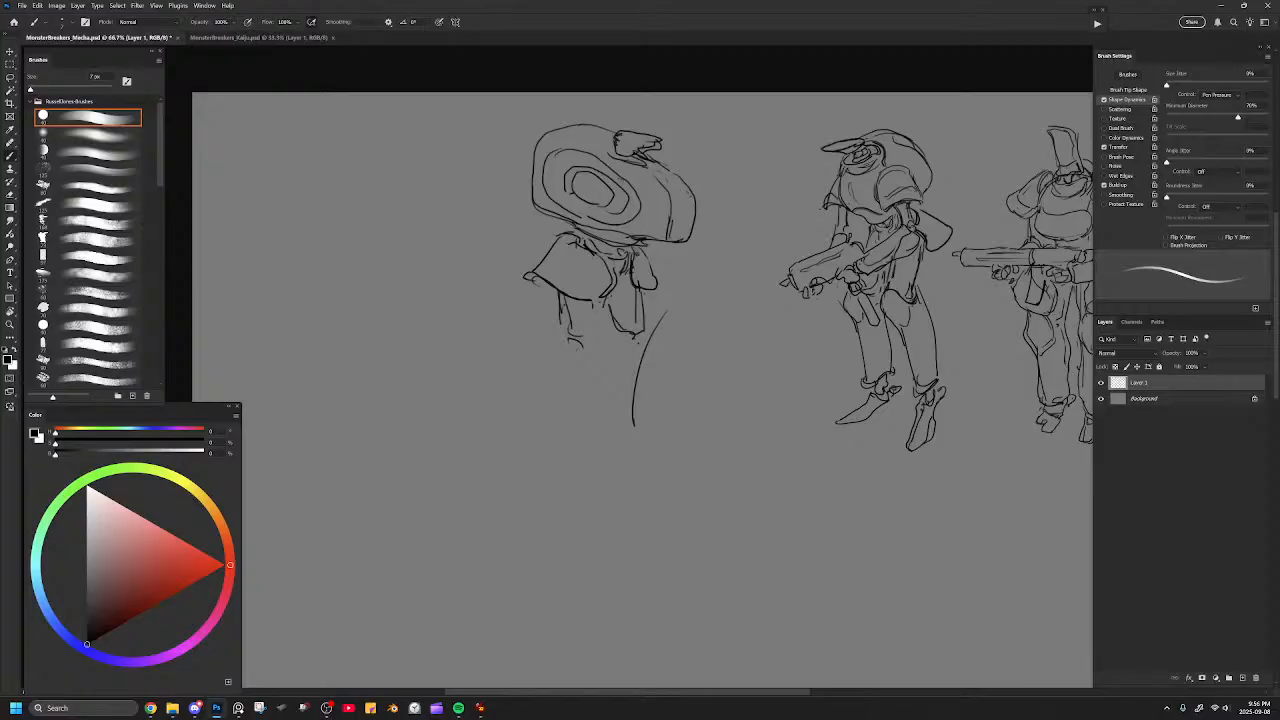
# Draw two long straight legs beneath the coat panels, erasing the rough guide lines.
pyautogui.moveTo(603, 305); pyautogui.dragTo(591, 443)
pyautogui.press('e')
pyautogui.moveTo(570, 317)
pyautogui.mouseDown()
pyautogui.moveTo(579, 343)
pyautogui.moveTo(562, 304)
pyautogui.moveTo(570, 344)
pyautogui.moveTo(606, 334)
pyautogui.moveTo(596, 447)
pyautogui.mouseUp()
pyautogui.press('b')
pyautogui.moveTo(567, 340)
pyautogui.mouseDown()
pyautogui.moveTo(563, 436)
pyautogui.moveTo(590, 460)
pyautogui.moveTo(600, 442)
pyautogui.mouseUp()
pyautogui.press('e')
pyautogui.moveTo(664, 312); pyautogui.dragTo(628, 438)
pyautogui.press('b')
pyautogui.moveTo(655, 326); pyautogui.dragTo(638, 442)
pyautogui.moveTo(642, 328)
pyautogui.mouseDown()
pyautogui.moveTo(630, 356)
pyautogui.moveTo(621, 341)
pyautogui.mouseUp()
# Add flat rounded feet with ankle cuffs and redraw the side edges of both legs.
pyautogui.moveTo(569, 455)
pyautogui.mouseDown()
pyautogui.moveTo(559, 468)
pyautogui.moveTo(630, 458)
pyautogui.moveTo(622, 482)
pyautogui.moveTo(588, 480)
pyautogui.moveTo(590, 468)
pyautogui.moveTo(614, 470)
pyautogui.moveTo(541, 467)
pyautogui.moveTo(563, 468)
pyautogui.mouseUp()
pyautogui.hotkey('ctrl', 'z')
pyautogui.hotkey('ctrl', 'z')
pyautogui.hotkey('ctrl', 'z')
pyautogui.moveTo(651, 454)
pyautogui.mouseDown()
pyautogui.moveTo(631, 455)
pyautogui.moveTo(664, 438)
pyautogui.moveTo(666, 455)
pyautogui.moveTo(616, 451)
pyautogui.mouseUp()
pyautogui.hotkey('ctrl', 'z')
pyautogui.press('e')
pyautogui.moveTo(609, 352)
pyautogui.mouseDown()
pyautogui.moveTo(596, 438)
pyautogui.moveTo(612, 342)
pyautogui.moveTo(603, 446)
pyautogui.mouseUp()
pyautogui.press('b')
pyautogui.moveTo(596, 343); pyautogui.dragTo(588, 452)
pyautogui.moveTo(643, 346); pyautogui.dragTo(625, 442)
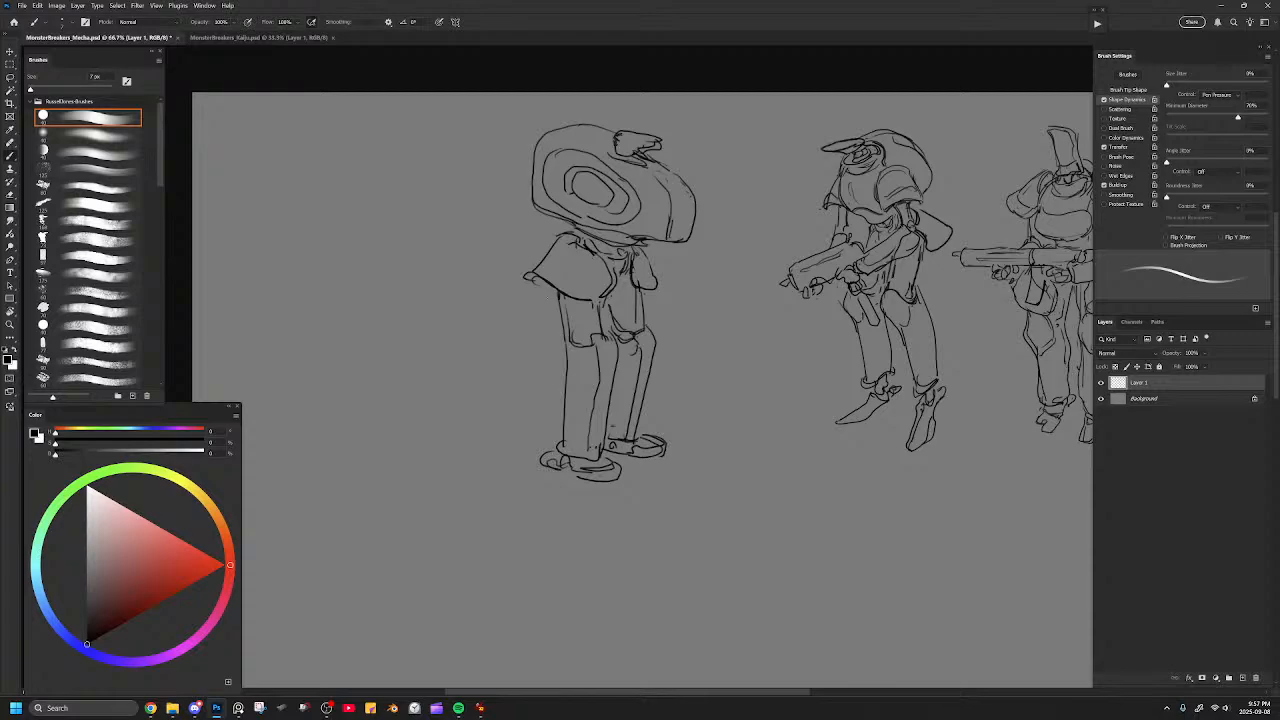
# Add a wide side panel beneath the near shoulder cape and flip the canvas horizontally.
pyautogui.moveTo(536, 280)
pyautogui.mouseDown()
pyautogui.moveTo(532, 314)
pyautogui.moveTo(566, 326)
pyautogui.moveTo(590, 306)
pyautogui.mouseUp()
pyautogui.press('e')
pyautogui.press('b')
pyautogui.hotkey('ctrl', '-')
pyautogui.hotkey('ctrl', '-')
pyautogui.hotkey('ctrl', 'shift', 'h')
pyautogui.moveTo(676, 321); pyautogui.dragTo(349, 323)
pyautogui.hotkey('ctrl', '+')
pyautogui.hotkey('ctrl', '+')
pyautogui.moveTo(590, 276); pyautogui.dragTo(688, 356)
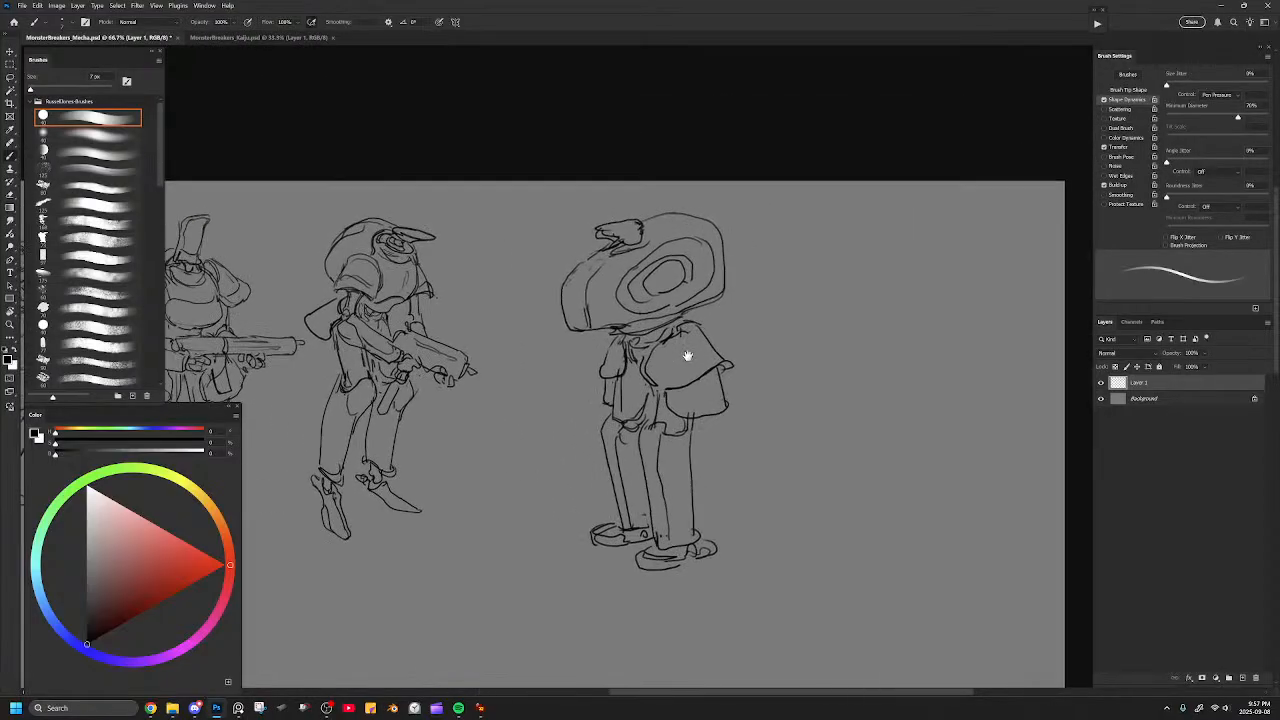
# Erase stray lines around the far shoulder flap with a smaller eraser and touch up its outline.
pyautogui.press('e')
pyautogui.press('[')
pyautogui.moveTo(602, 364); pyautogui.dragTo(620, 377)
pyautogui.press('b')
pyautogui.press('e')
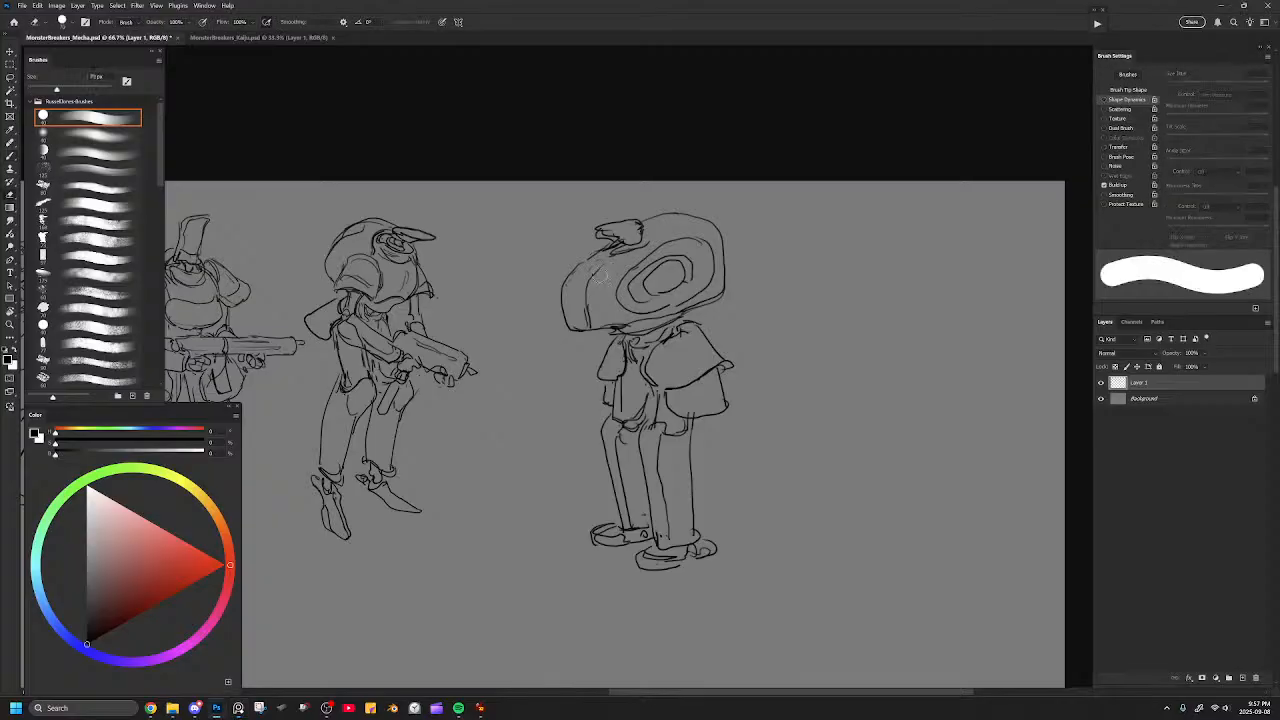
# Redraw the back of the head as one smooth curve and reshape the crown knob into a simple flared block.
pyautogui.press(']')
pyautogui.moveTo(587, 261); pyautogui.dragTo(574, 327)
pyautogui.press('b')
pyautogui.moveTo(593, 257)
pyautogui.mouseDown()
pyautogui.moveTo(567, 309)
pyautogui.moveTo(577, 334)
pyautogui.moveTo(598, 332)
pyautogui.mouseUp()
pyautogui.press('e')
pyautogui.press(']')
pyautogui.moveTo(602, 216)
pyautogui.mouseDown()
pyautogui.moveTo(629, 213)
pyautogui.moveTo(619, 233)
pyautogui.mouseUp()
pyautogui.press('b')
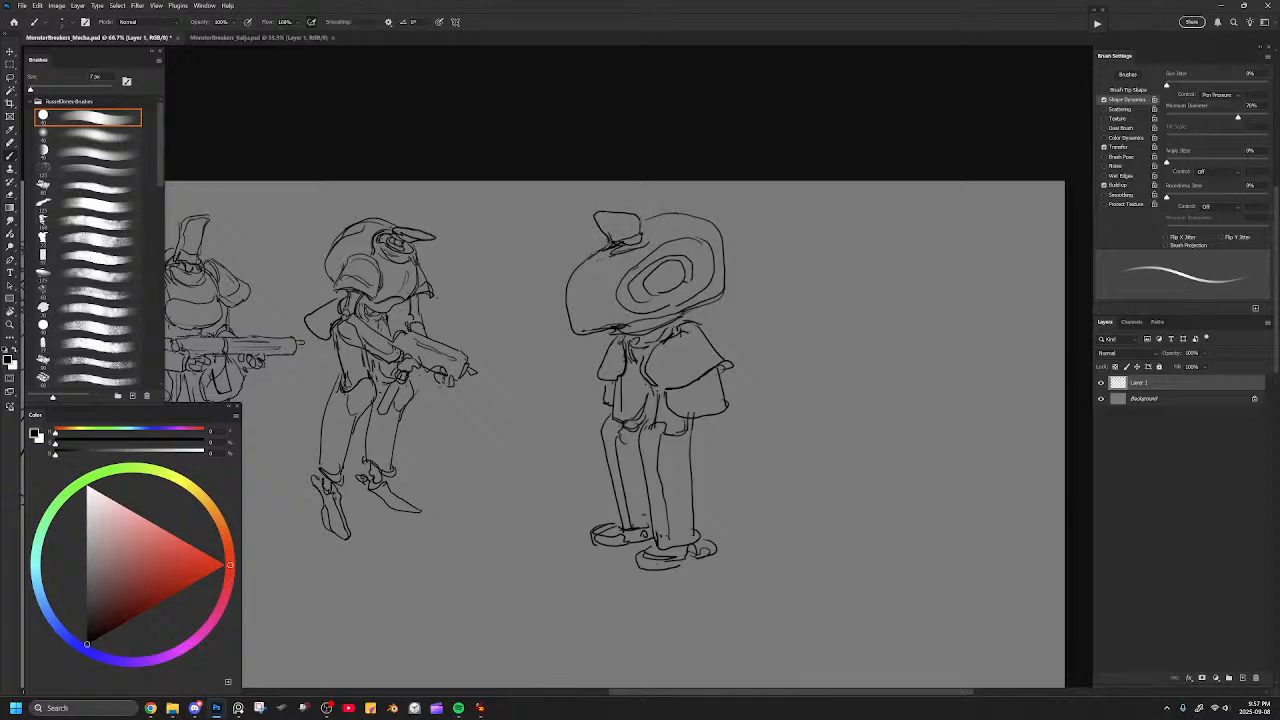
# Touch up the side panel below the near shoulder cape and clean up the near leg's edges.
pyautogui.press('e')
pyautogui.press('b')
pyautogui.moveTo(695, 387); pyautogui.dragTo(713, 345)
pyautogui.press('e')
pyautogui.moveTo(679, 408); pyautogui.dragTo(687, 498)
pyautogui.press('b')
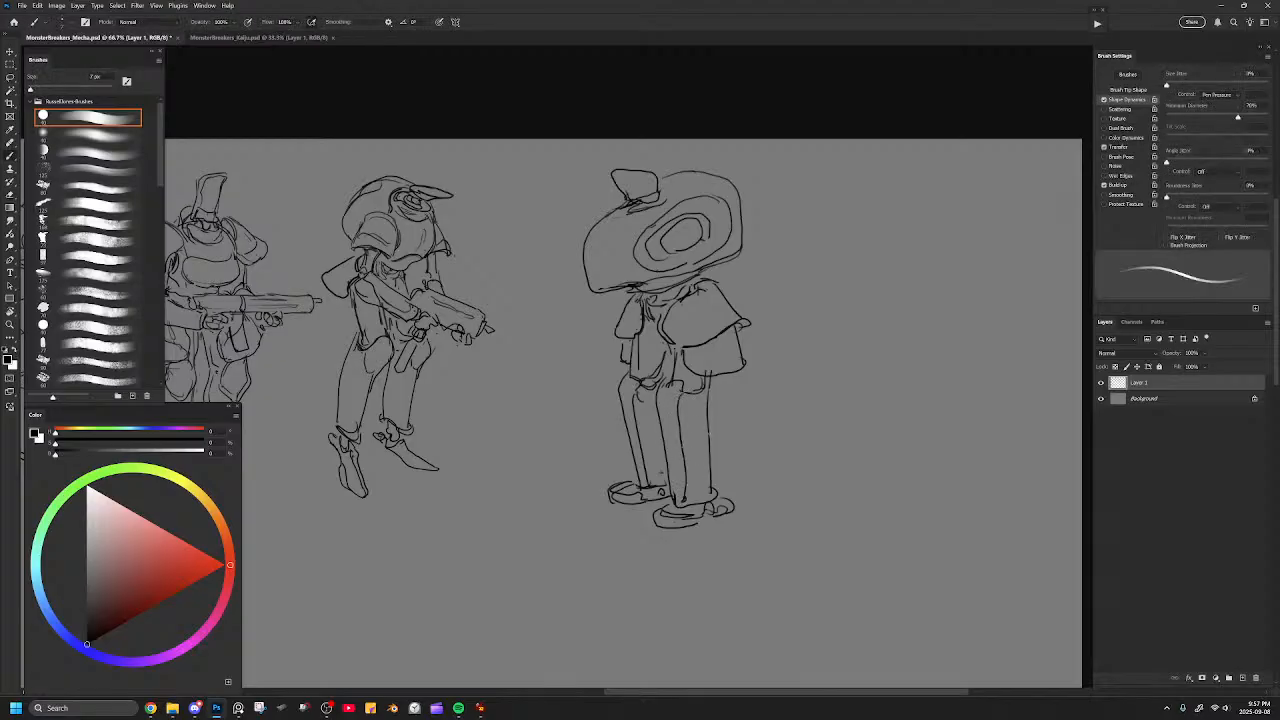
# Draw a small rounded emblem and short fold lines on the near shoulder cape.
pyautogui.moveTo(698, 294); pyautogui.dragTo(715, 296)
pyautogui.press('e')
pyautogui.press('b')
pyautogui.moveTo(700, 312); pyautogui.dragTo(684, 332)
pyautogui.press('e')
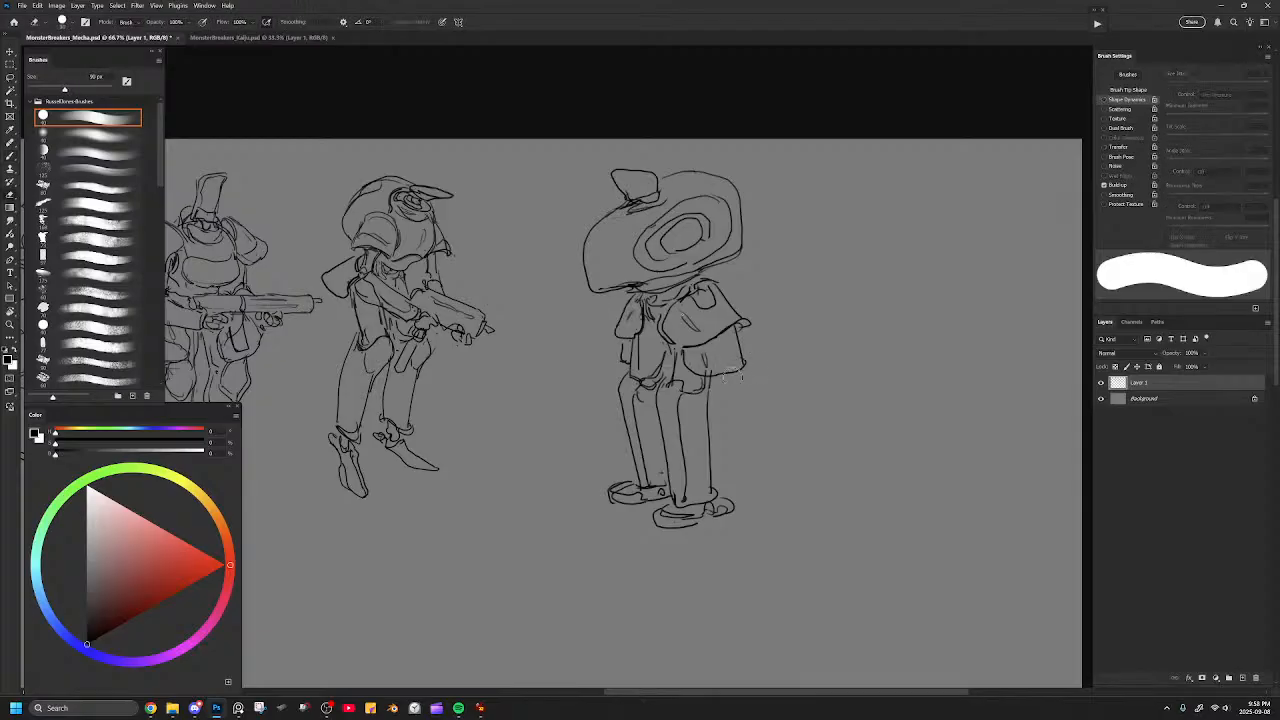
pyautogui.press('b')
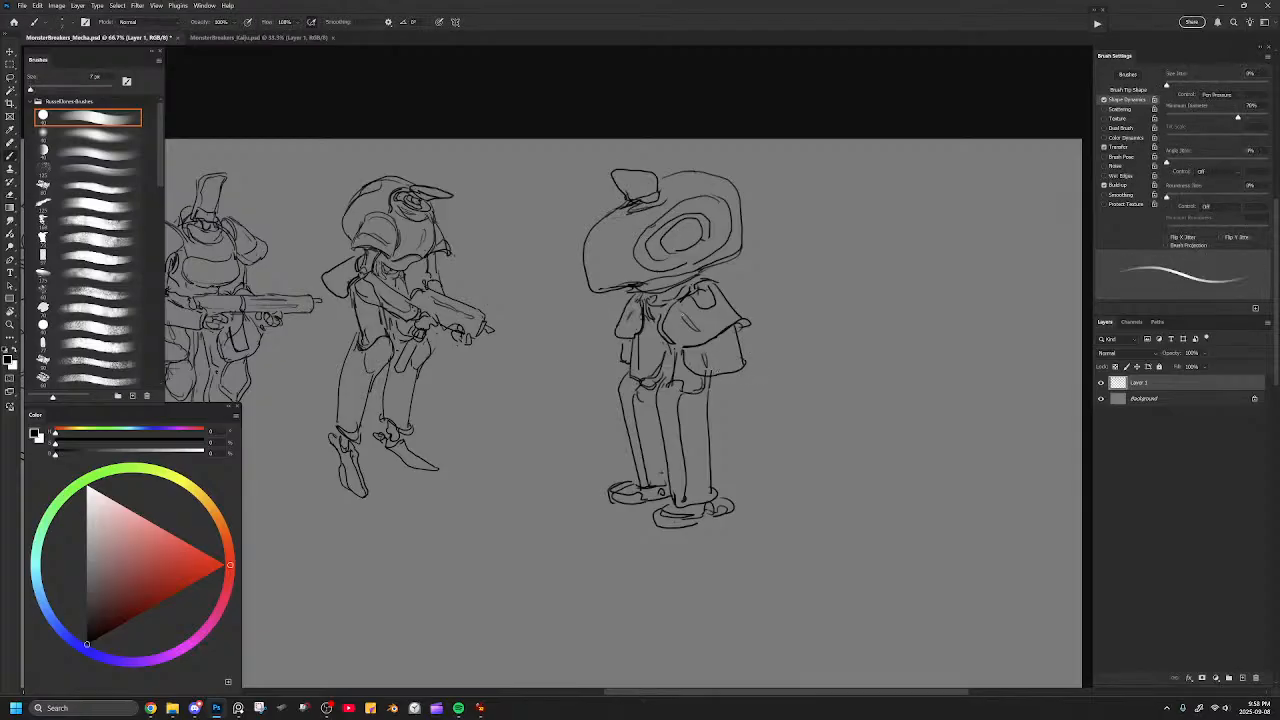
# Replace the ringed eye with a broad helmet brim that extends past the front of the head.
pyautogui.moveTo(628, 232)
pyautogui.mouseDown()
pyautogui.moveTo(664, 258)
pyautogui.moveTo(752, 226)
pyautogui.mouseUp()
pyautogui.hotkey('ctrl', 'z')
pyautogui.press('e')
pyautogui.press('b')
pyautogui.moveTo(738, 180); pyautogui.dragTo(757, 220)
pyautogui.moveTo(646, 262)
pyautogui.mouseDown()
pyautogui.moveTo(692, 199)
pyautogui.moveTo(707, 233)
pyautogui.moveTo(713, 207)
pyautogui.moveTo(680, 206)
pyautogui.mouseUp()
pyautogui.press('e')
pyautogui.press('b')
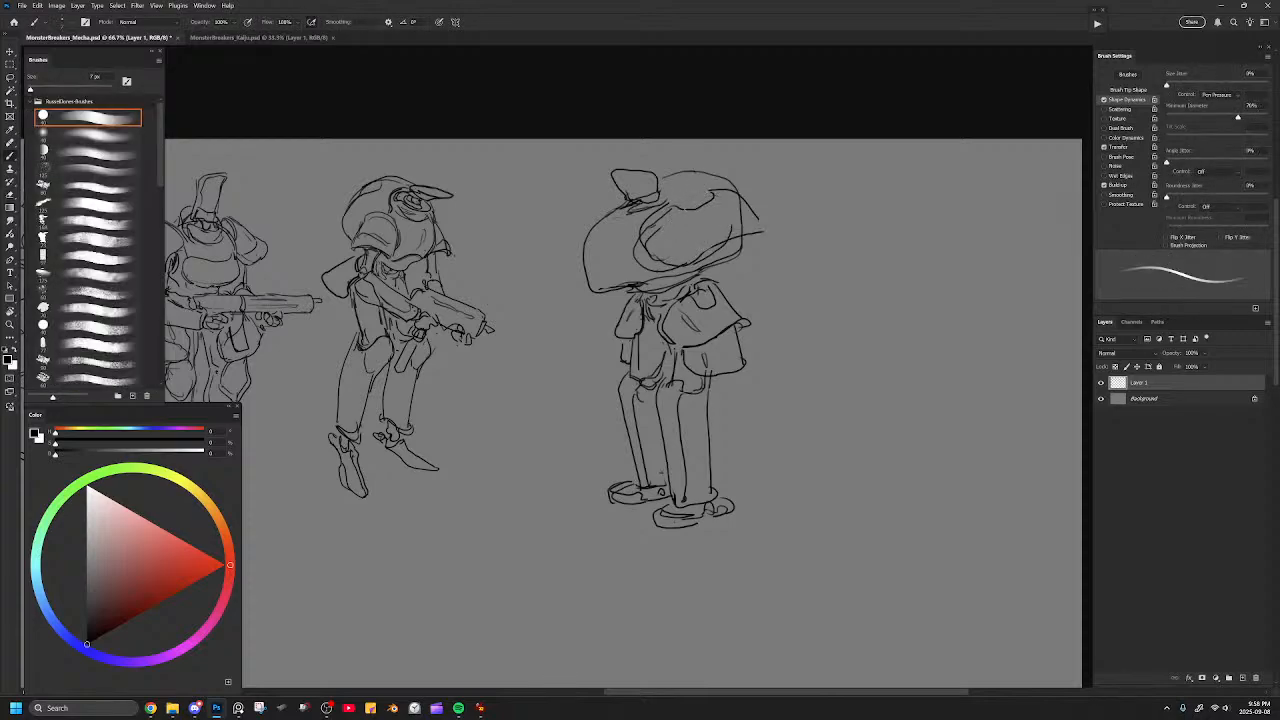
# Redraw the notch in the brim's upper edge and erase the old head lines inside its pointed front.
pyautogui.hotkey('ctrl', 'z')
pyautogui.hotkey('ctrl', 'z')
pyautogui.moveTo(675, 204); pyautogui.dragTo(714, 202)
pyautogui.press('e')
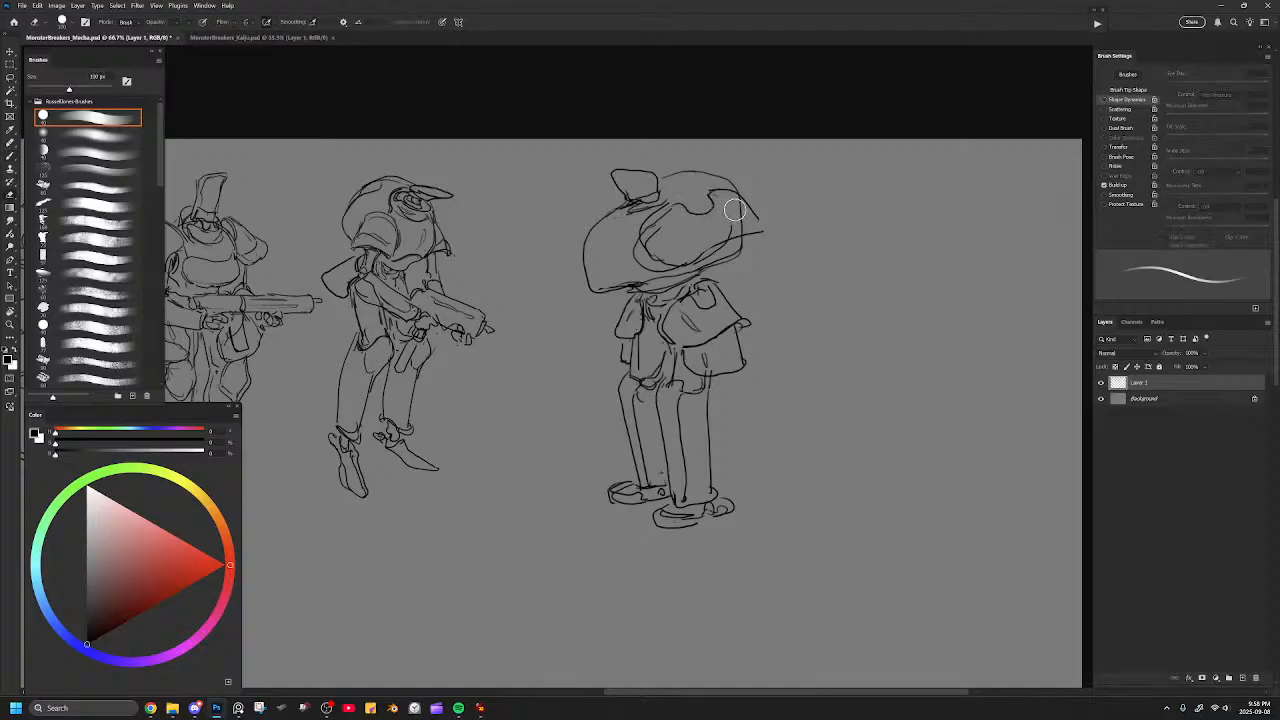
pyautogui.moveTo(684, 244)
pyautogui.mouseDown()
pyautogui.moveTo(660, 215)
pyautogui.moveTo(715, 248)
pyautogui.moveTo(690, 262)
pyautogui.moveTo(650, 240)
pyautogui.moveTo(680, 268)
pyautogui.moveTo(764, 230)
pyautogui.moveTo(755, 206)
pyautogui.mouseUp()
pyautogui.press('b')
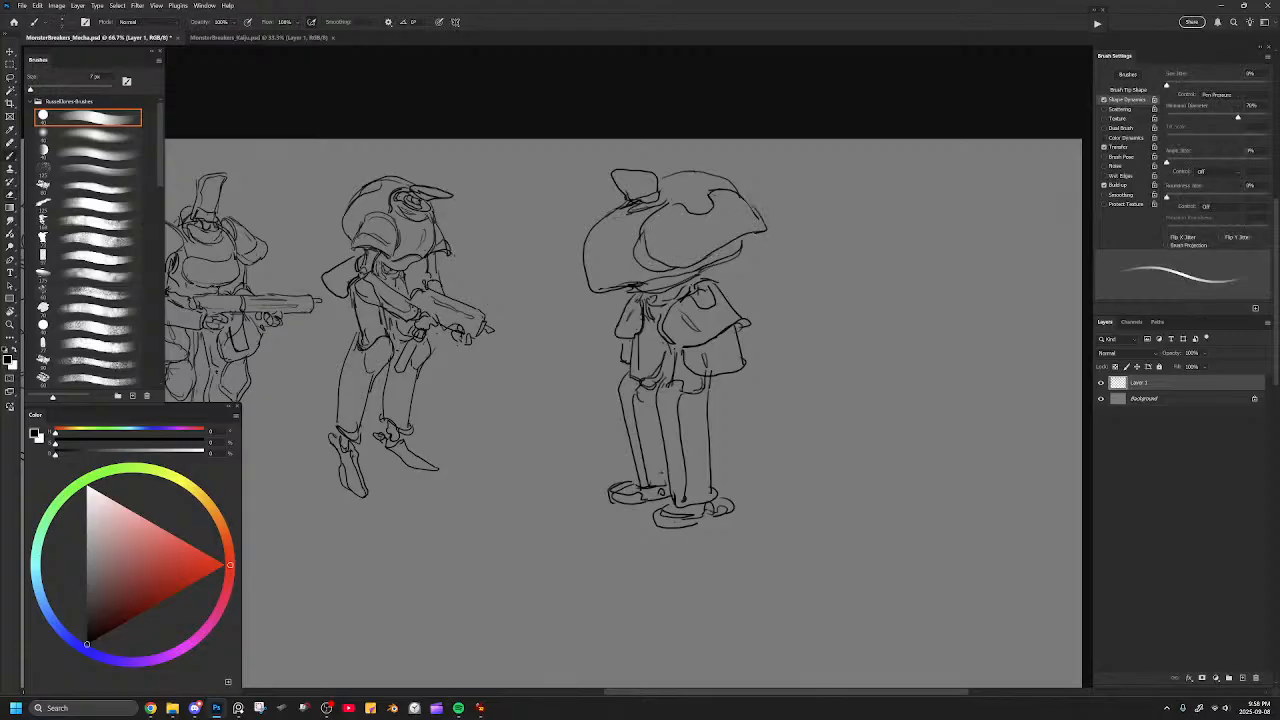
# Sketch a bent line below the back of the head and try out a face line beneath the brim.
pyautogui.moveTo(612, 312); pyautogui.dragTo(596, 344)
pyautogui.moveTo(691, 268)
pyautogui.mouseDown()
pyautogui.moveTo(684, 322)
pyautogui.moveTo(720, 288)
pyautogui.moveTo(722, 256)
pyautogui.moveTo(715, 294)
pyautogui.moveTo(760, 270)
pyautogui.moveTo(742, 255)
pyautogui.moveTo(748, 278)
pyautogui.moveTo(736, 252)
pyautogui.moveTo(755, 283)
pyautogui.moveTo(738, 302)
pyautogui.moveTo(755, 290)
pyautogui.mouseUp()
pyautogui.press('e')
pyautogui.hotkey('ctrl', 'z')
pyautogui.hotkey('ctrl', 'z')
pyautogui.hotkey('ctrl', 'z')
pyautogui.press('b')
pyautogui.hotkey('ctrl', 'z')
# Sketch rough lines for the near arm and neck beneath the helmet brim on the fifth figure.
pyautogui.press('e')
pyautogui.press('b')
pyautogui.moveTo(755, 291)
pyautogui.mouseDown()
pyautogui.moveTo(745, 299)
pyautogui.moveTo(746, 274)
pyautogui.moveTo(743, 311)
pyautogui.moveTo(716, 318)
pyautogui.mouseUp()
pyautogui.press('e')
pyautogui.press('b')
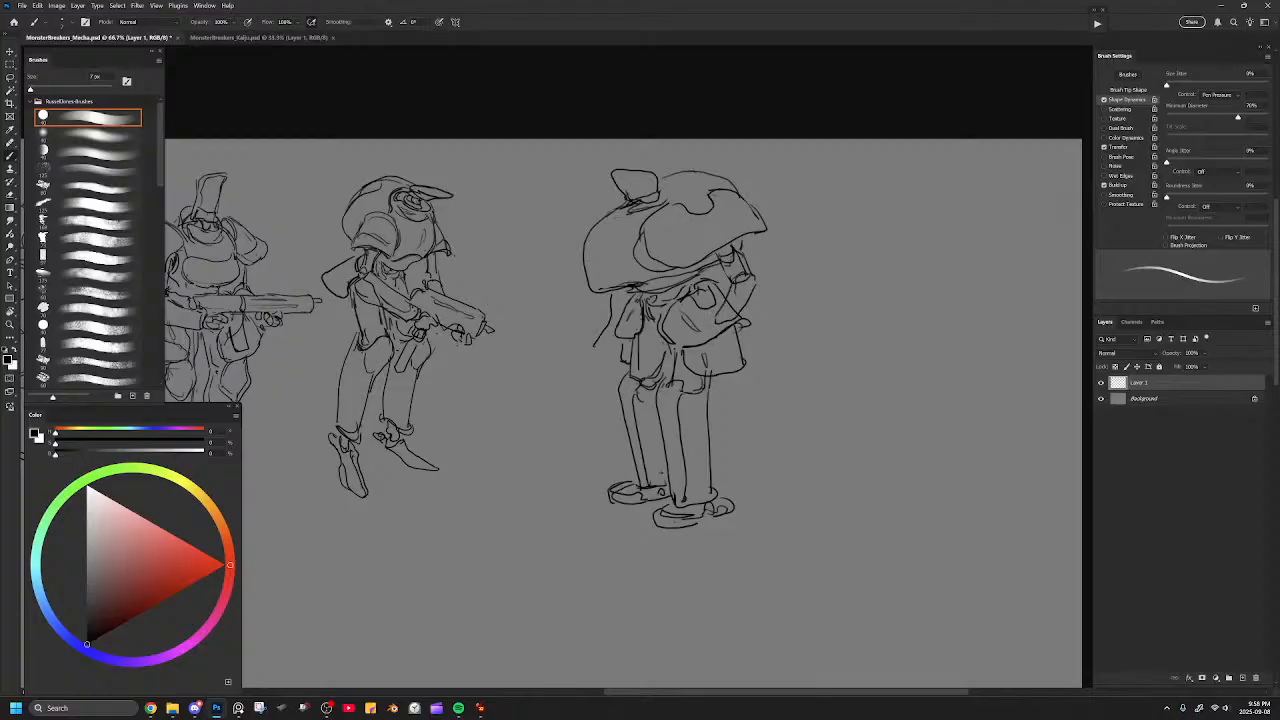
# Erase the rough near-arm lines and redraw the arm bent at a rounded elbow, with the forearm angled back to the waist.
pyautogui.press('e')
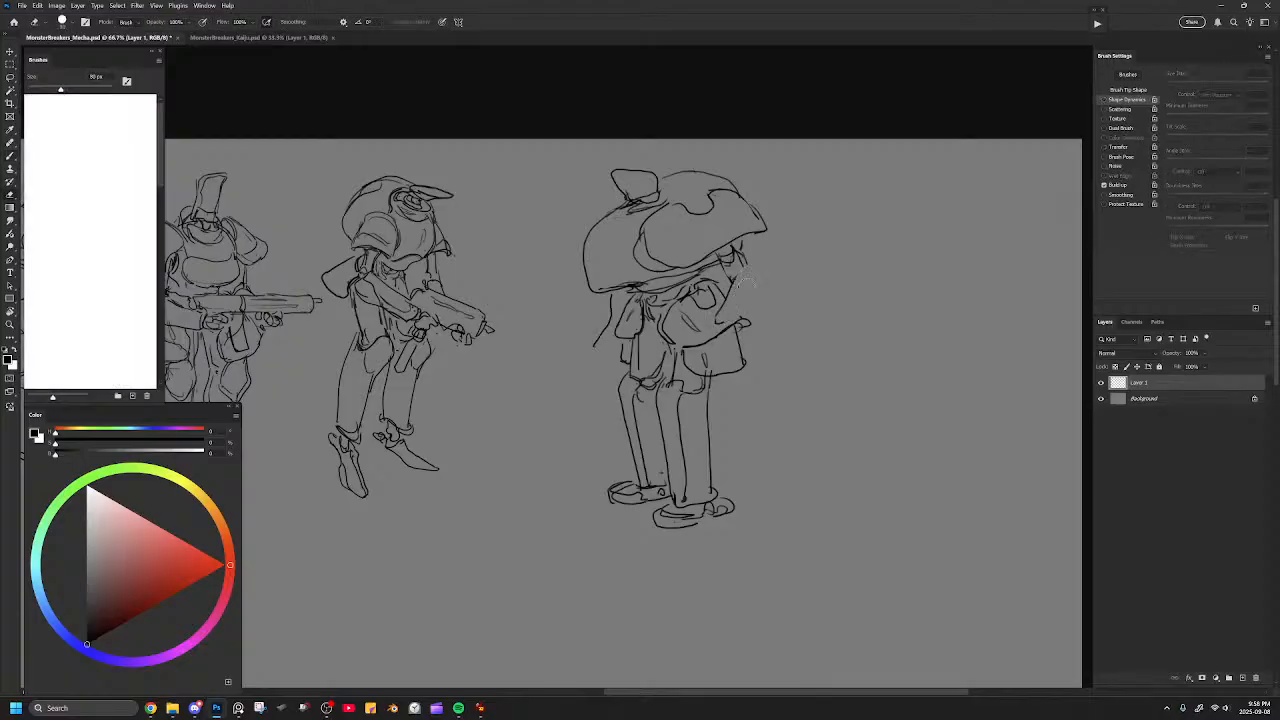
pyautogui.press('b')
pyautogui.moveTo(755, 277)
pyautogui.mouseDown()
pyautogui.moveTo(742, 306)
pyautogui.moveTo(709, 323)
pyautogui.mouseUp()
pyautogui.moveTo(739, 275); pyautogui.dragTo(706, 334)
pyautogui.press('e')
pyautogui.moveTo(731, 268)
pyautogui.mouseDown()
pyautogui.moveTo(722, 280)
pyautogui.moveTo(762, 288)
pyautogui.mouseUp()
pyautogui.press('b')
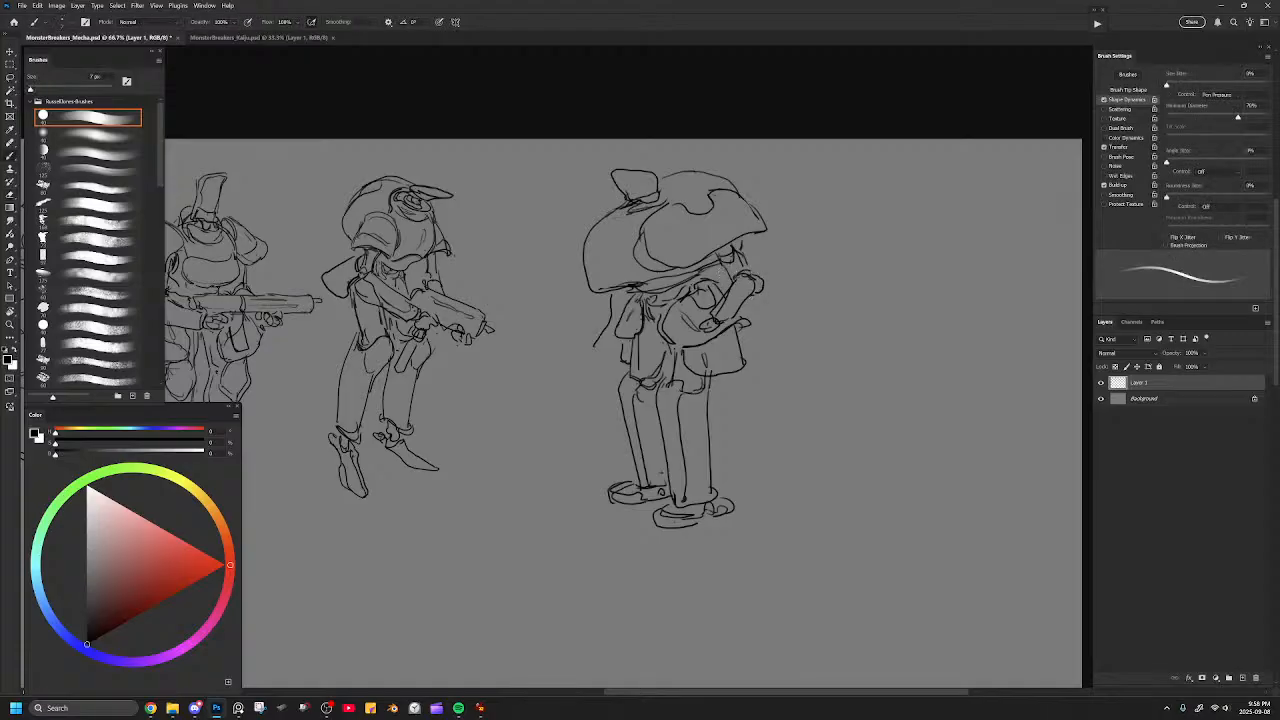
# Replace the bent line below the back of the helmet with a sleeved far arm ending in a small hand.
pyautogui.press('e')
pyautogui.moveTo(611, 297)
pyautogui.mouseDown()
pyautogui.moveTo(598, 347)
pyautogui.moveTo(624, 303)
pyautogui.moveTo(592, 341)
pyautogui.moveTo(618, 338)
pyautogui.moveTo(579, 358)
pyautogui.mouseUp()
pyautogui.press('b')
pyautogui.moveTo(578, 356)
pyautogui.mouseDown()
pyautogui.moveTo(591, 363)
pyautogui.moveTo(573, 355)
pyautogui.mouseUp()
pyautogui.moveTo(623, 298); pyautogui.dragTo(615, 305)
# Erase the lines around the top block's base and redraw its mounting ring and the helmet's notched upper contour.
pyautogui.press('e')
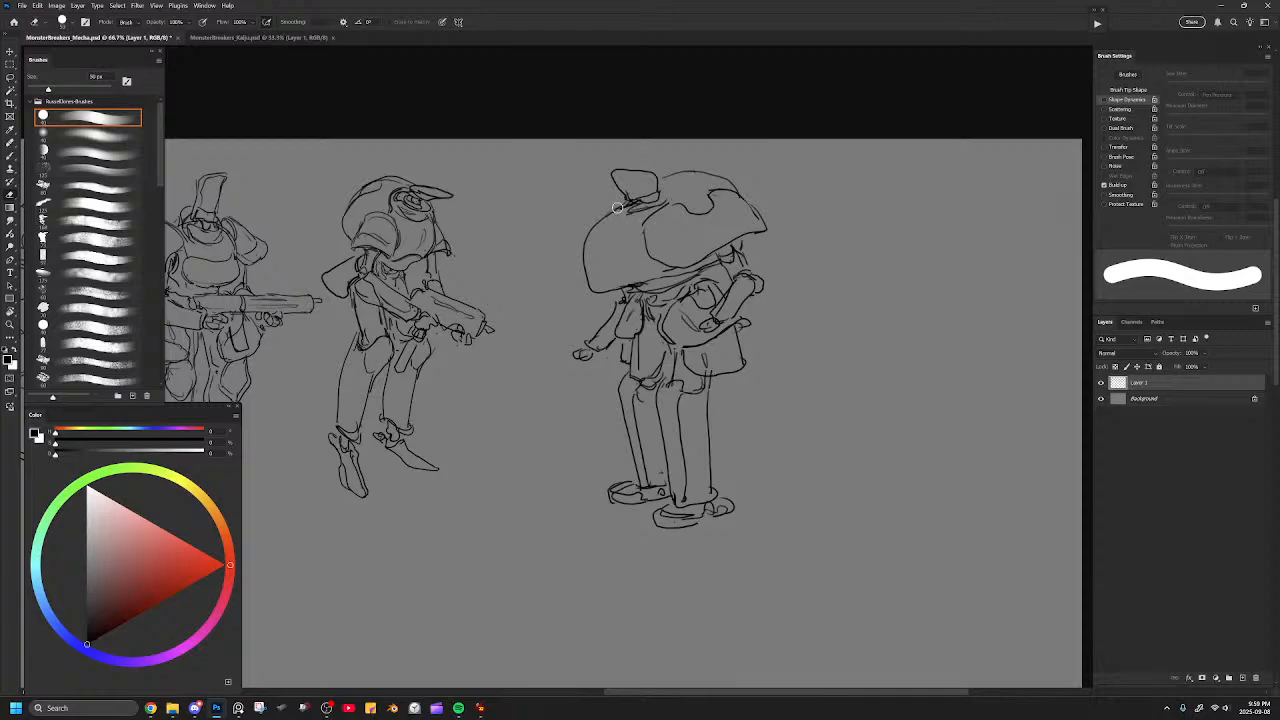
pyautogui.press('b')
pyautogui.moveTo(610, 211)
pyautogui.mouseDown()
pyautogui.moveTo(666, 177)
pyautogui.moveTo(630, 208)
pyautogui.mouseUp()
pyautogui.press('e')
pyautogui.press(']')
pyautogui.press(']')
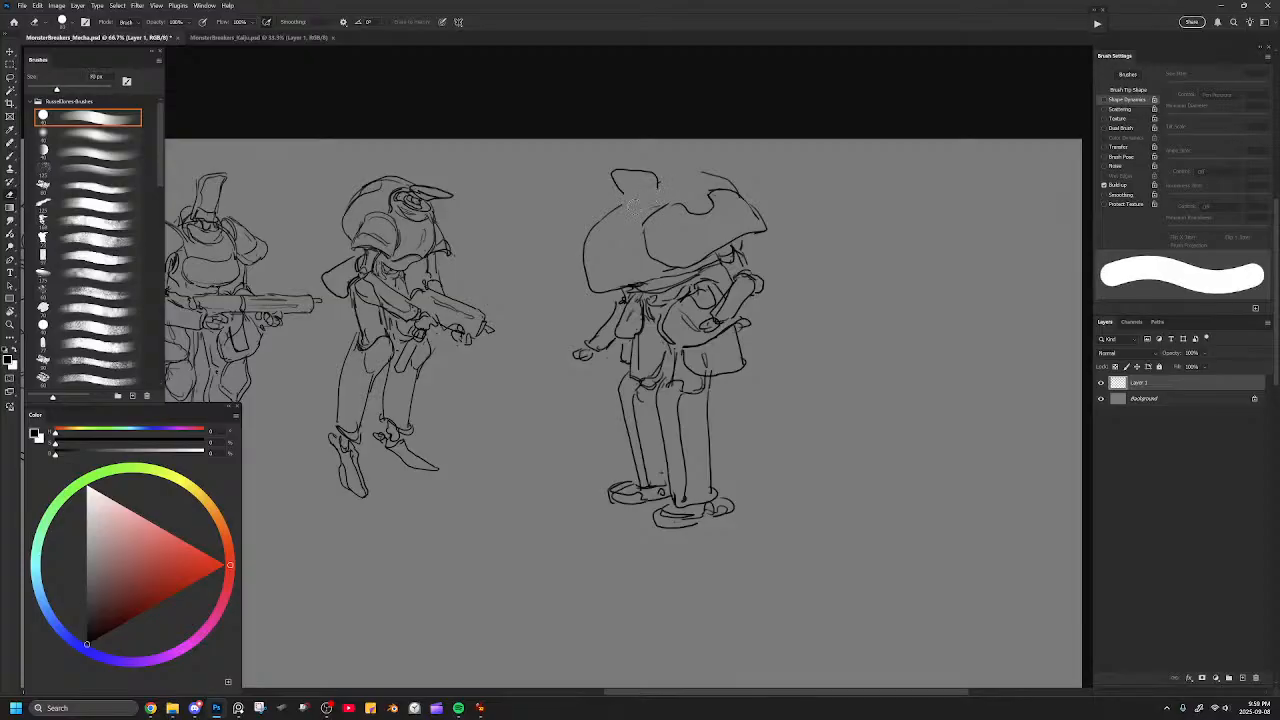
pyautogui.press('b')
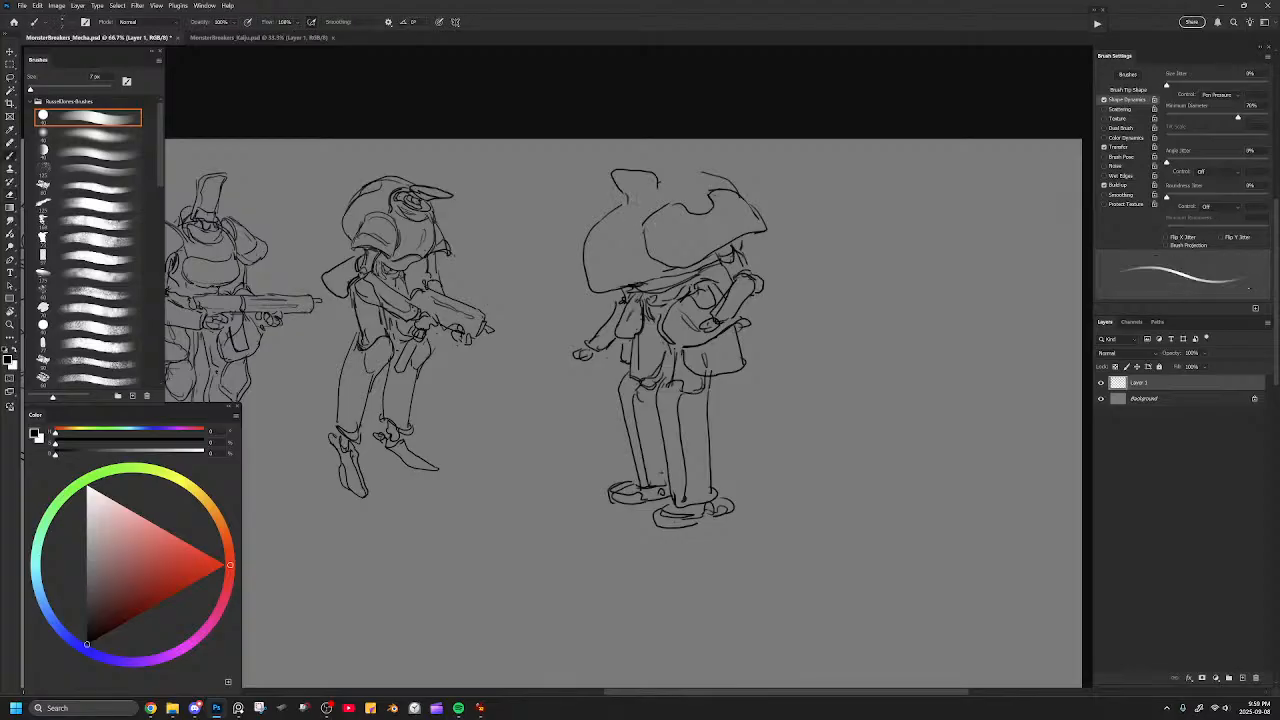
pyautogui.moveTo(628, 204); pyautogui.dragTo(684, 172)
pyautogui.hotkey('ctrl', 'z')
pyautogui.press('e')
pyautogui.moveTo(648, 214)
pyautogui.mouseDown()
pyautogui.moveTo(645, 233)
pyautogui.moveTo(711, 200)
pyautogui.moveTo(689, 206)
pyautogui.mouseUp()
pyautogui.press('b')
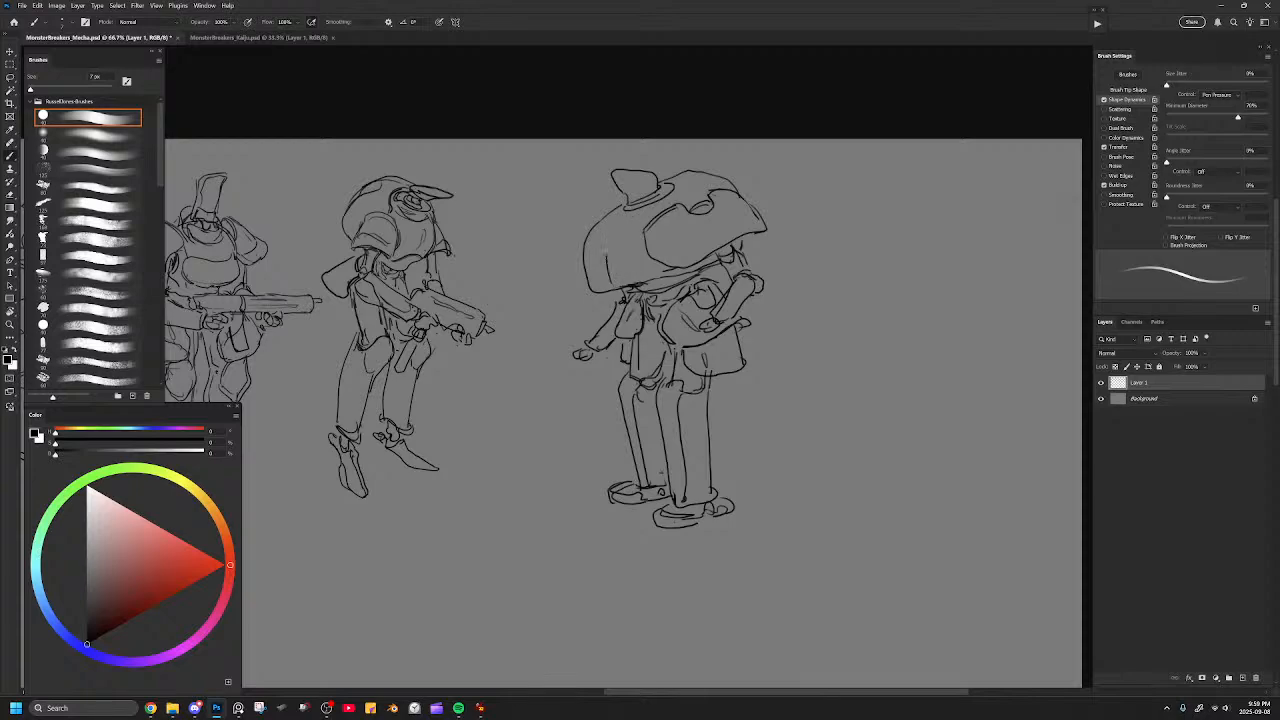
# Add a curved seam to the rear of the helmet and draw the near hand resting against the hip.
pyautogui.moveTo(634, 218)
pyautogui.mouseDown()
pyautogui.moveTo(618, 230)
pyautogui.moveTo(660, 195)
pyautogui.mouseUp()
pyautogui.moveTo(620, 350); pyautogui.dragTo(631, 360)
pyautogui.moveTo(692, 334); pyautogui.dragTo(701, 322)
pyautogui.press('e')
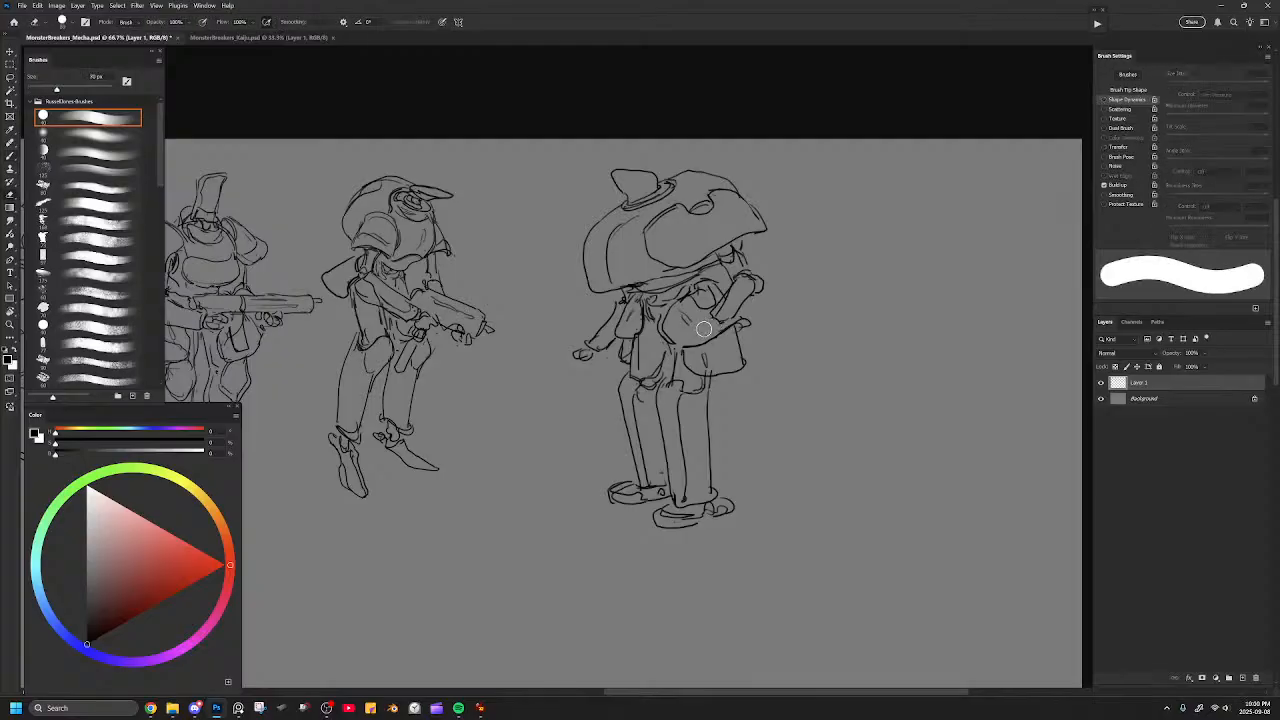
pyautogui.press('b')
pyautogui.moveTo(688, 326)
pyautogui.mouseDown()
pyautogui.moveTo(712, 338)
pyautogui.moveTo(716, 318)
pyautogui.moveTo(756, 293)
pyautogui.mouseUp()
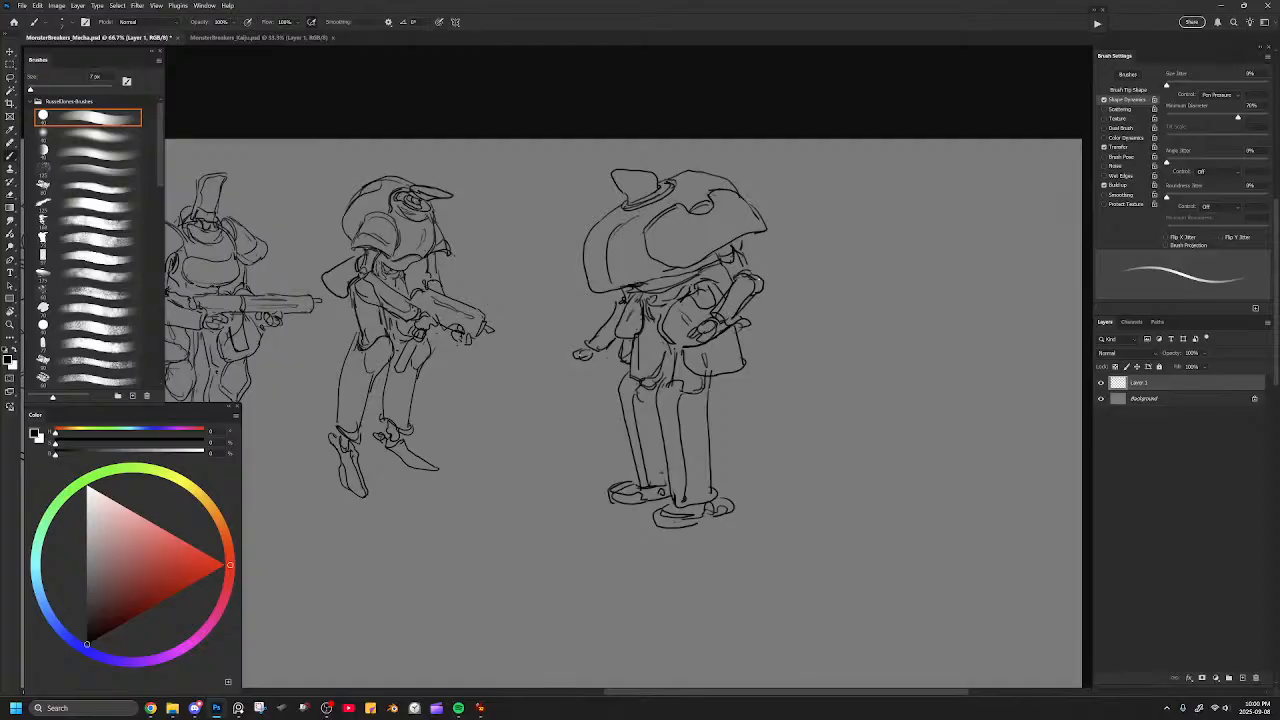
# Switch to the browser and study the Forever Winter units and robot artwork as reference before returning to Photoshop.
pyautogui.hotkey('alt', 'Tab')
pyautogui.moveTo(0, 240); pyautogui.dragTo(560, 2)
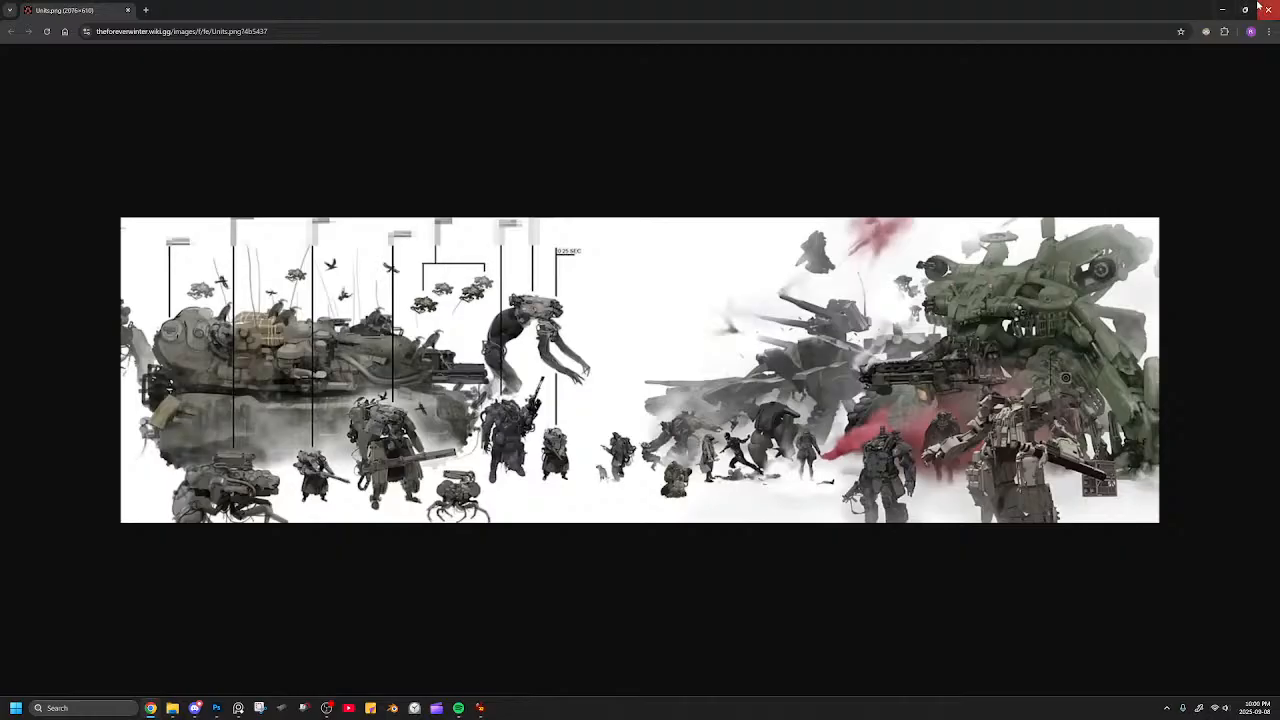
pyautogui.click(1223, 9)
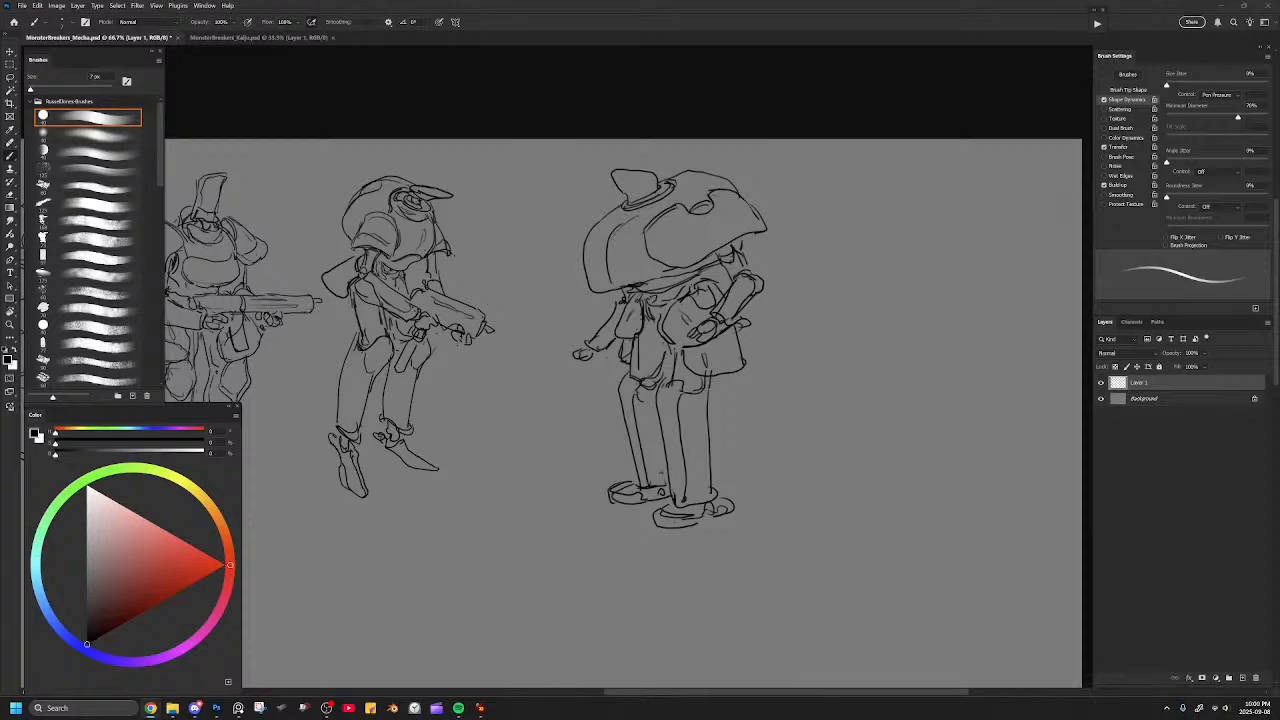
pyautogui.hotkey('alt', 'Tab')
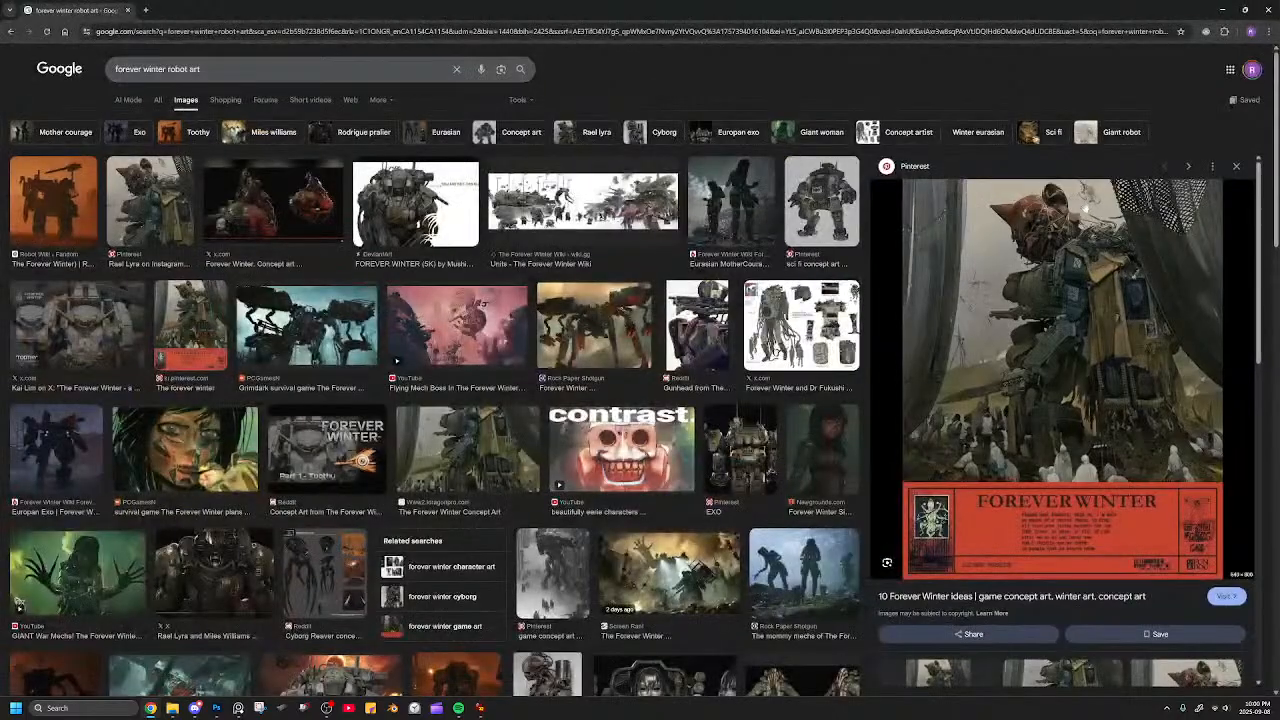
pyautogui.rightClick(1095, 235)
pyautogui.click(1133, 351)
pyautogui.click(195, 10)
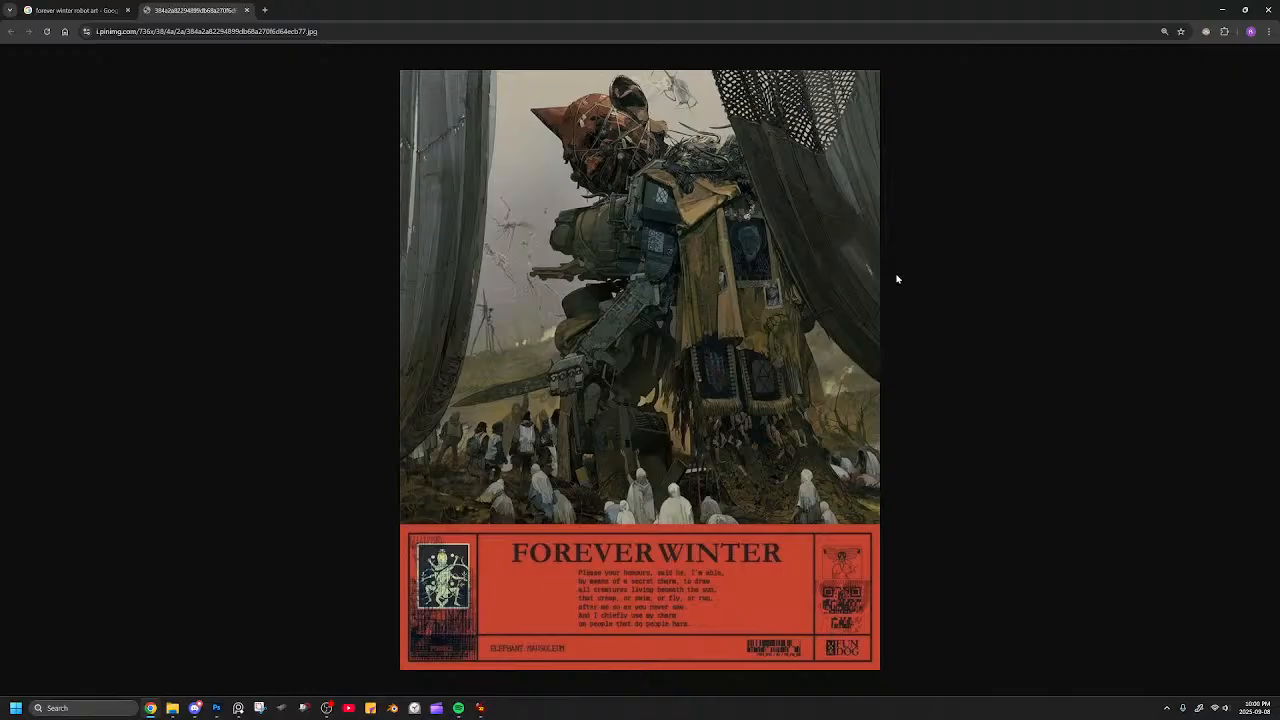
pyautogui.click(1222, 10)
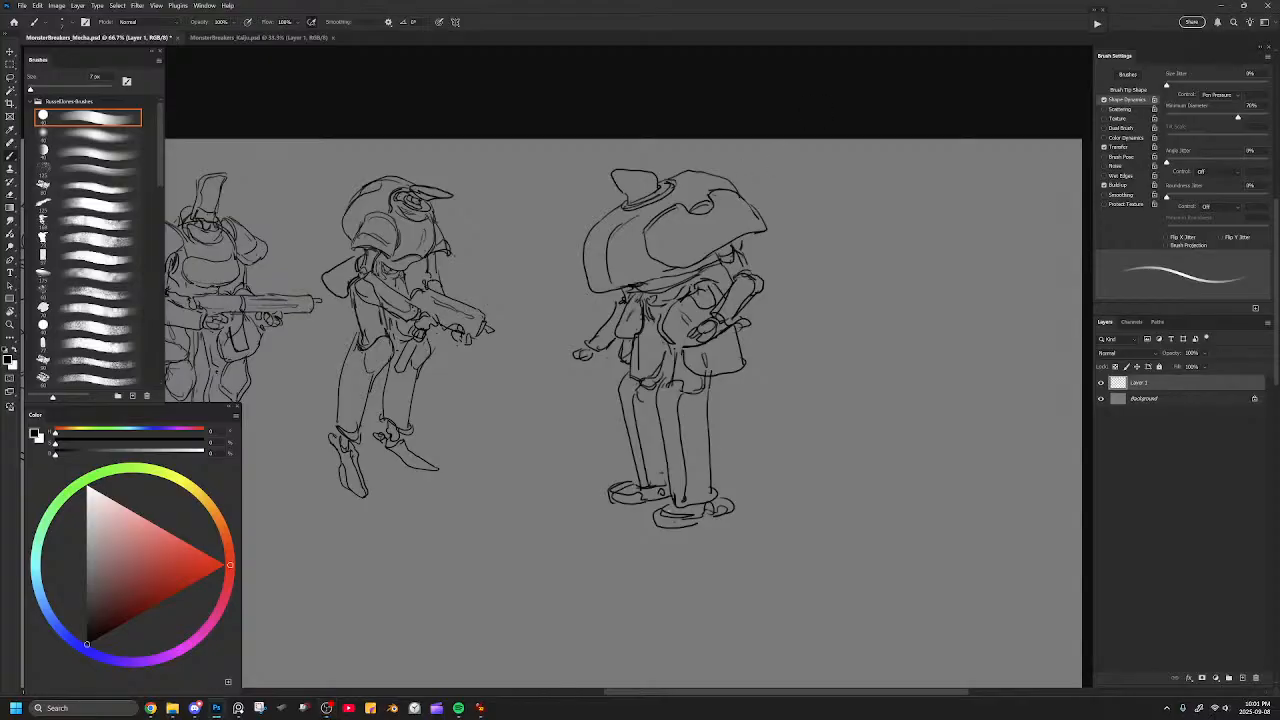
# Refine the fifth figure's extremities with a longer near toe, spread far-hand fingers and a visor opening in the top block.
pyautogui.moveTo(668, 506)
pyautogui.mouseDown()
pyautogui.moveTo(646, 519)
pyautogui.moveTo(661, 529)
pyautogui.mouseUp()
pyautogui.moveTo(620, 189); pyautogui.dragTo(630, 179)
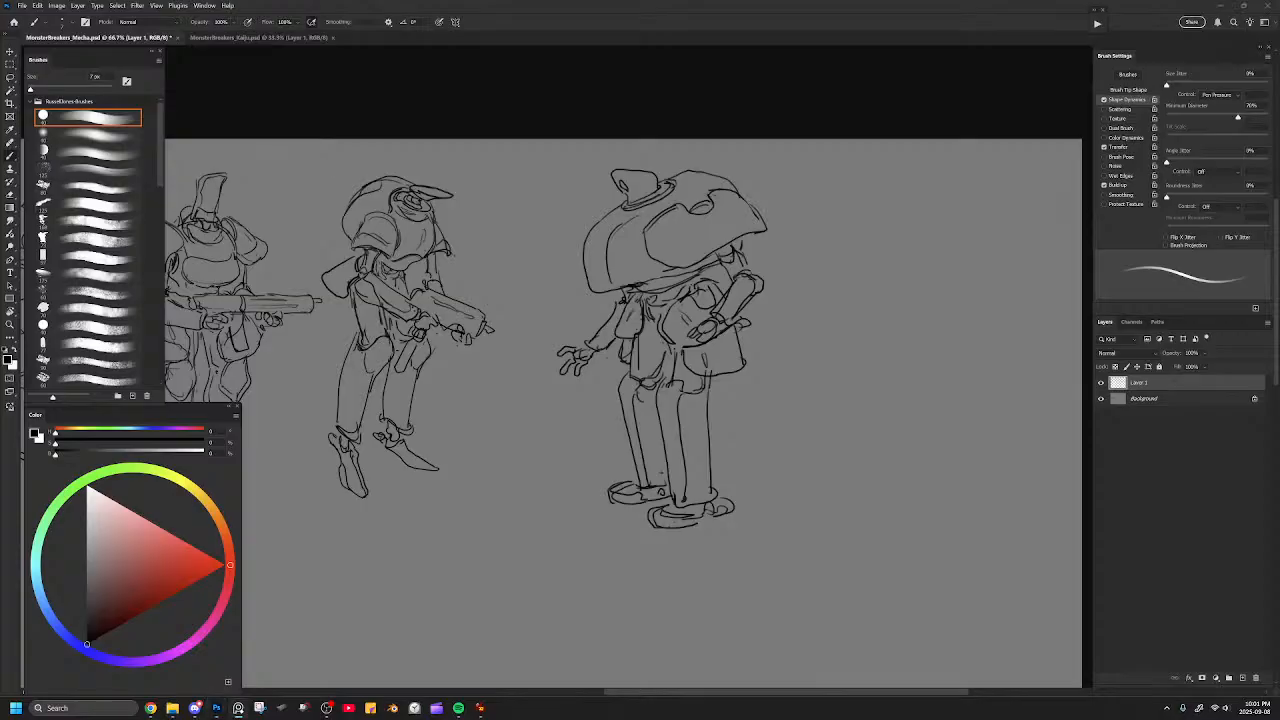
pyautogui.click(640, 180)
pyautogui.hotkey('ctrl', 'z')
pyautogui.press('e')
pyautogui.moveTo(615, 182)
pyautogui.mouseDown()
pyautogui.moveTo(627, 189)
pyautogui.moveTo(617, 185)
pyautogui.mouseUp()
# Draw a small irregular emblem near the front of the helmet brim.
pyautogui.press('b')
pyautogui.moveTo(694, 230)
pyautogui.mouseDown()
pyautogui.moveTo(733, 226)
pyautogui.moveTo(720, 214)
pyautogui.mouseUp()
pyautogui.hotkey('ctrl', 'z')
pyautogui.hotkey('ctrl', 'z')
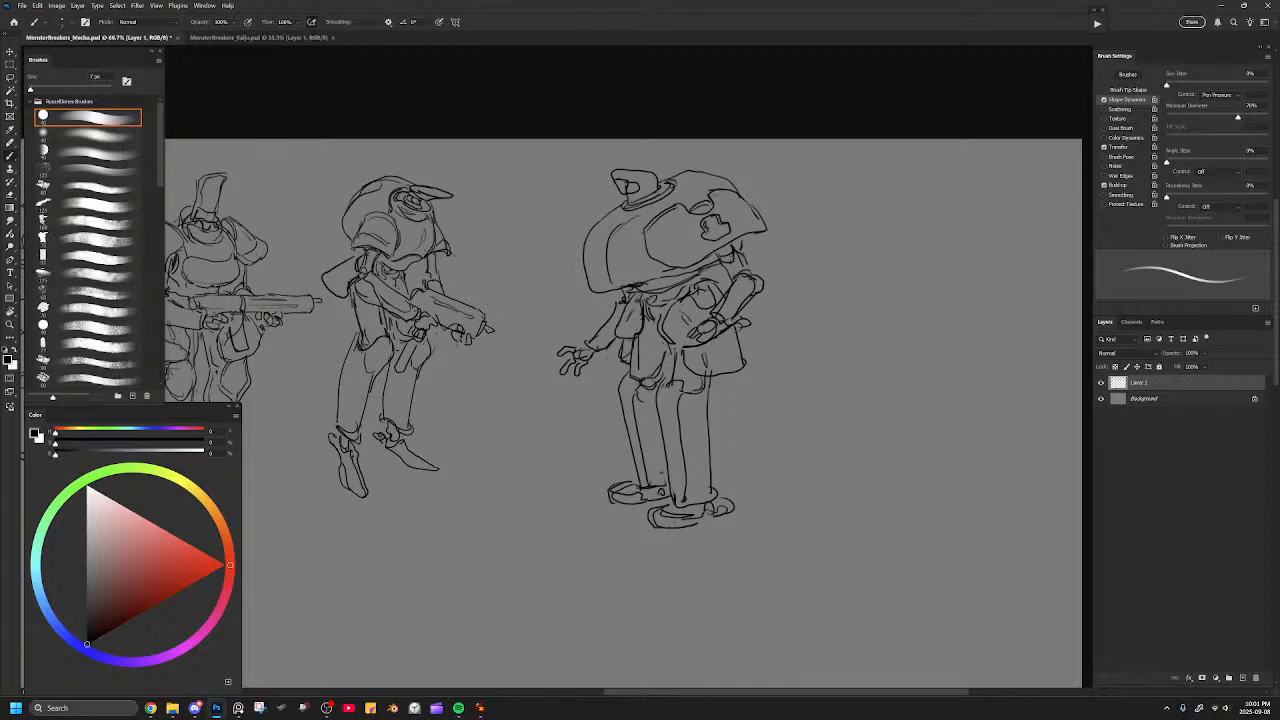
# Clean up the far sleeve and add short detail strokes behind the top block and on the coat.
pyautogui.press('e')
pyautogui.moveTo(643, 300); pyautogui.dragTo(638, 327)
pyautogui.press('b')
pyautogui.moveTo(657, 170)
pyautogui.mouseDown()
pyautogui.moveTo(673, 166)
pyautogui.moveTo(658, 192)
pyautogui.mouseUp()
pyautogui.moveTo(686, 342); pyautogui.dragTo(698, 354)
# Select the whole fifth figure, scale it down slightly and move it closer to the fourth figure.
pyautogui.press('l')
pyautogui.moveTo(834, 138)
pyautogui.mouseDown()
pyautogui.moveTo(548, 216)
pyautogui.moveTo(860, 414)
pyautogui.moveTo(857, 191)
pyautogui.mouseUp()
pyautogui.moveTo(854, 140); pyautogui.dragTo(838, 162)
pyautogui.moveTo(774, 278); pyautogui.dragTo(706, 256)
pyautogui.press('Return')
pyautogui.hotkey('ctrl', 'd')
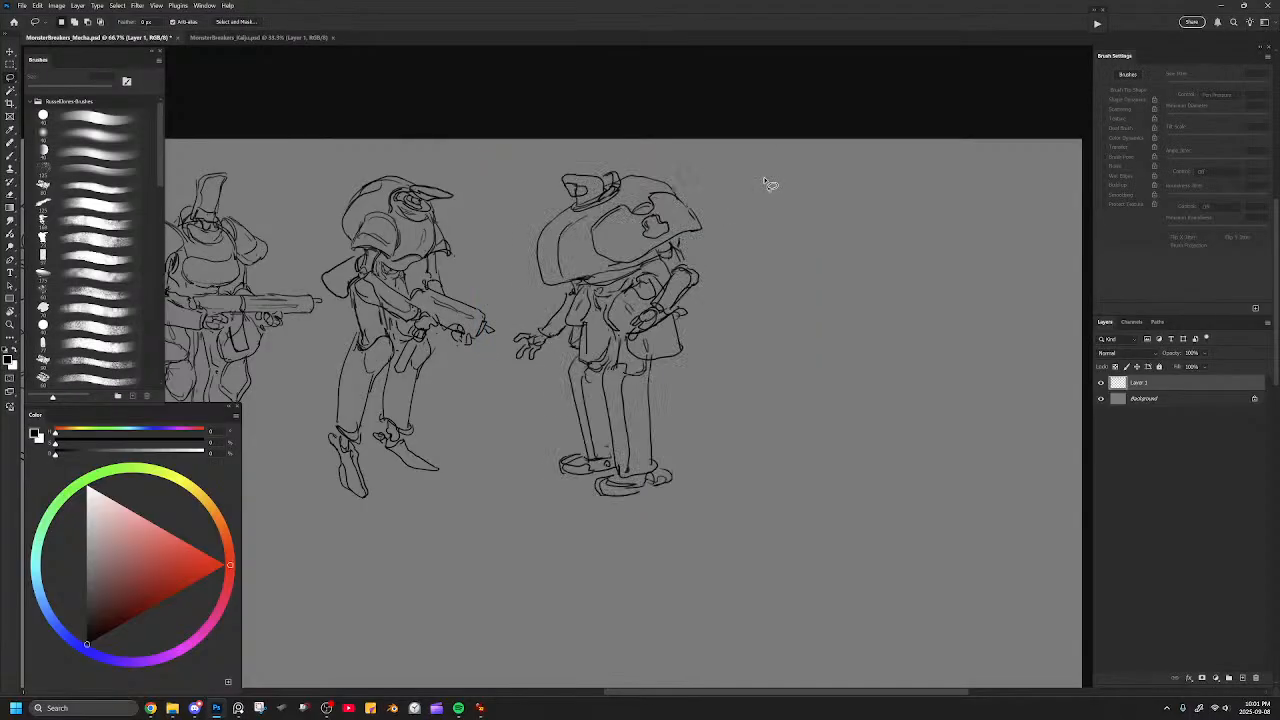
# Try long hanging strips behind the near arm of the fifth figure.
pyautogui.press('b')
pyautogui.moveTo(607, 207)
pyautogui.mouseDown()
pyautogui.moveTo(677, 200)
pyautogui.moveTo(710, 376)
pyautogui.moveTo(679, 311)
pyautogui.mouseUp()
pyautogui.moveTo(690, 241)
pyautogui.mouseDown()
pyautogui.moveTo(699, 268)
pyautogui.moveTo(699, 232)
pyautogui.moveTo(714, 304)
pyautogui.moveTo(704, 280)
pyautogui.mouseUp()
pyautogui.moveTo(676, 246); pyautogui.dragTo(688, 250)
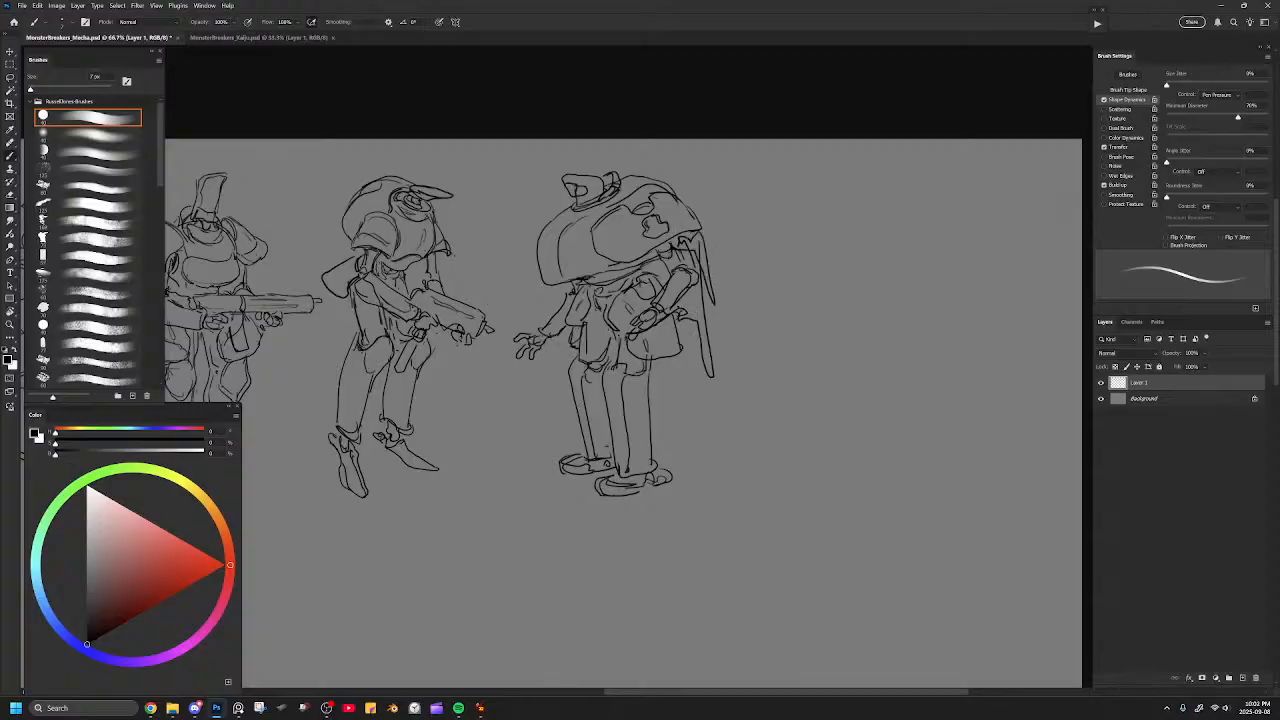
pyautogui.hotkey('ctrl', 'z')
pyautogui.hotkey('ctrl', 'z')
pyautogui.hotkey('ctrl', 'z')
pyautogui.hotkey('ctrl', 'z')
pyautogui.hotkey('ctrl', 'z')
# Erase and redraw the raised collar piece behind the fifth figure's top block.
pyautogui.press('e')
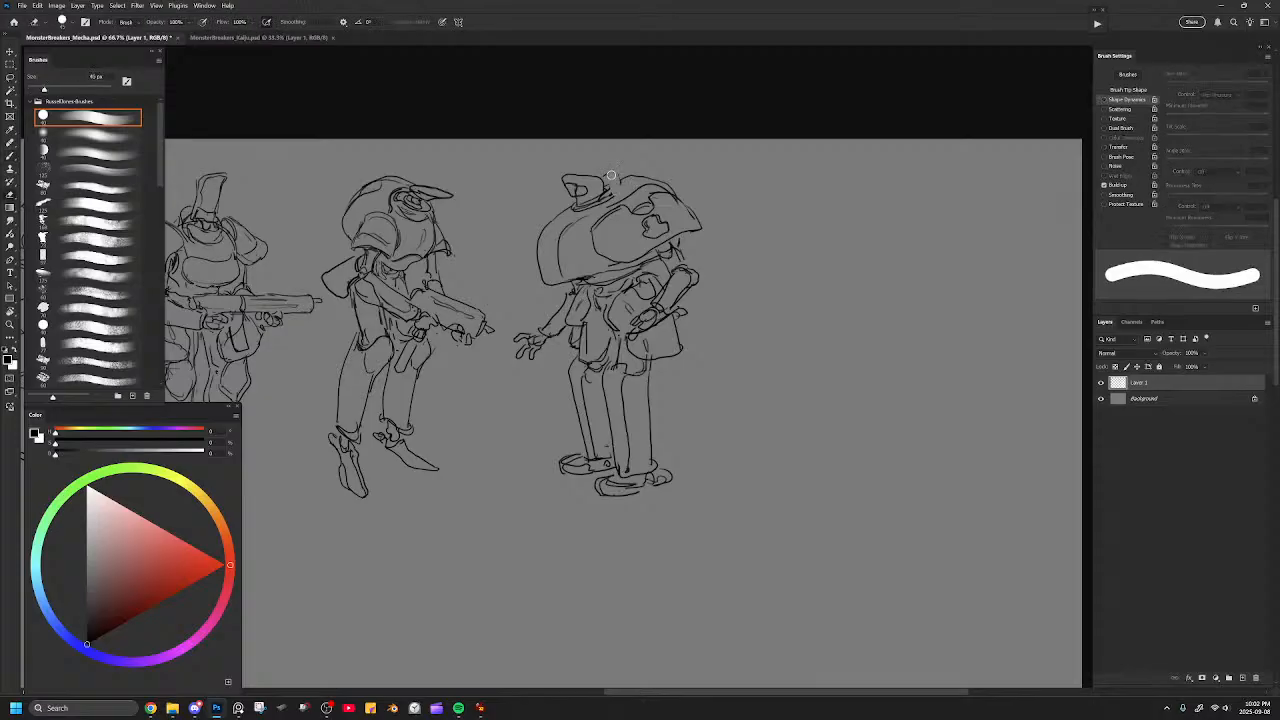
pyautogui.moveTo(614, 186)
pyautogui.mouseDown()
pyautogui.moveTo(611, 176)
pyautogui.moveTo(603, 190)
pyautogui.moveTo(617, 183)
pyautogui.mouseUp()
pyautogui.press('b')
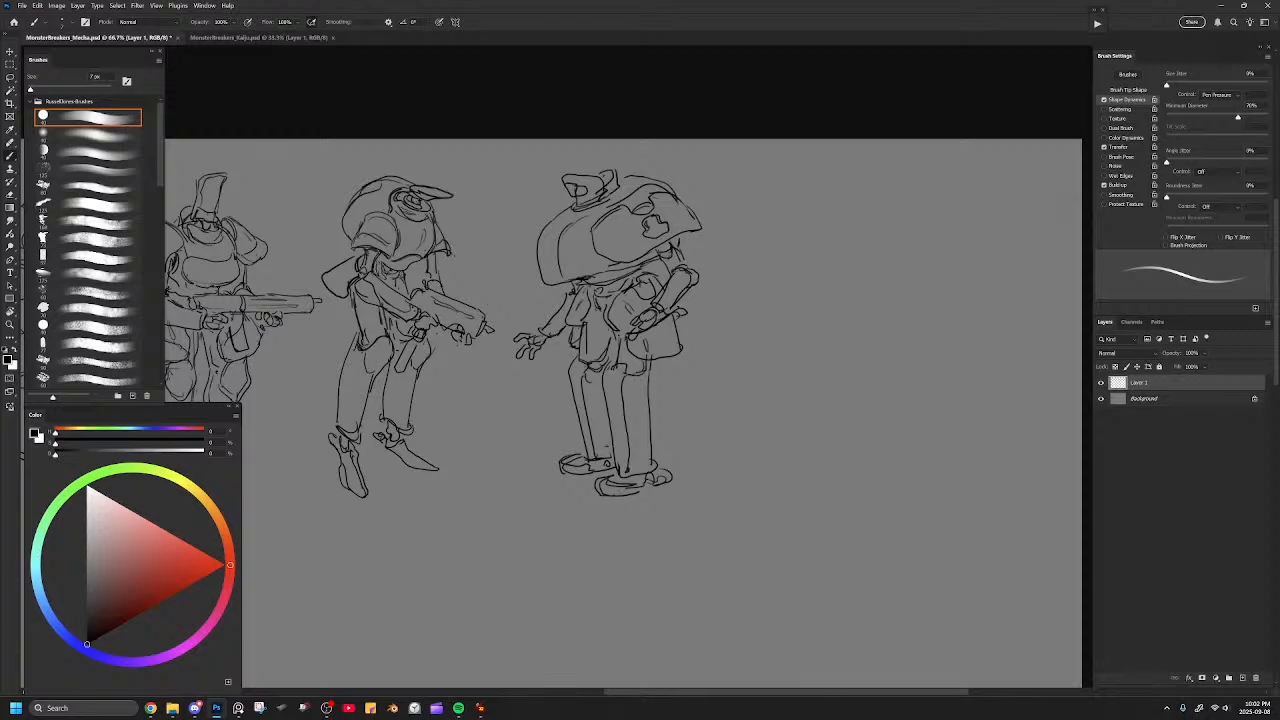
pyautogui.moveTo(615, 170); pyautogui.dragTo(619, 183)
# Try reshaping the tall hat on the first figure.
pyautogui.moveTo(638, 225); pyautogui.dragTo(858, 219)
pyautogui.moveTo(577, 259)
pyautogui.mouseDown()
pyautogui.moveTo(780, 285)
pyautogui.moveTo(766, 234)
pyautogui.moveTo(828, 236)
pyautogui.mouseUp()
pyautogui.press('e')
pyautogui.press(']')
pyautogui.press(']')
pyautogui.press(']')
pyautogui.press(']')
pyautogui.press(']')
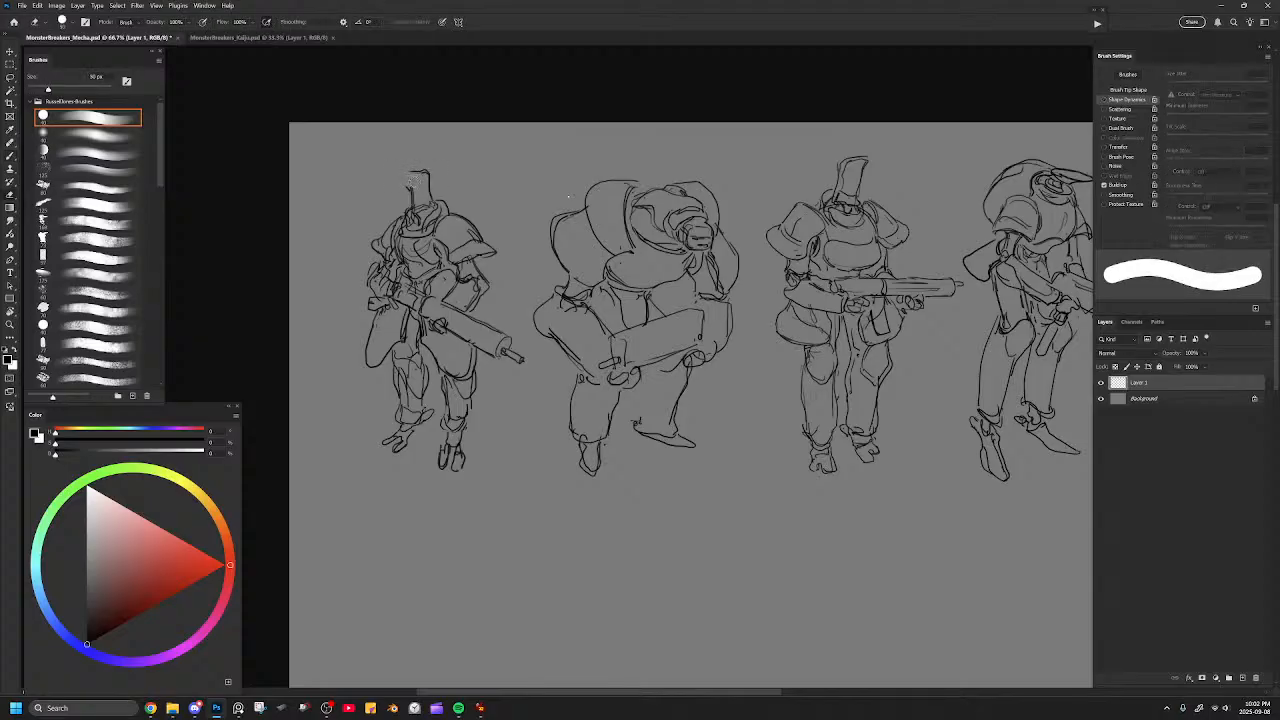
pyautogui.press('b')
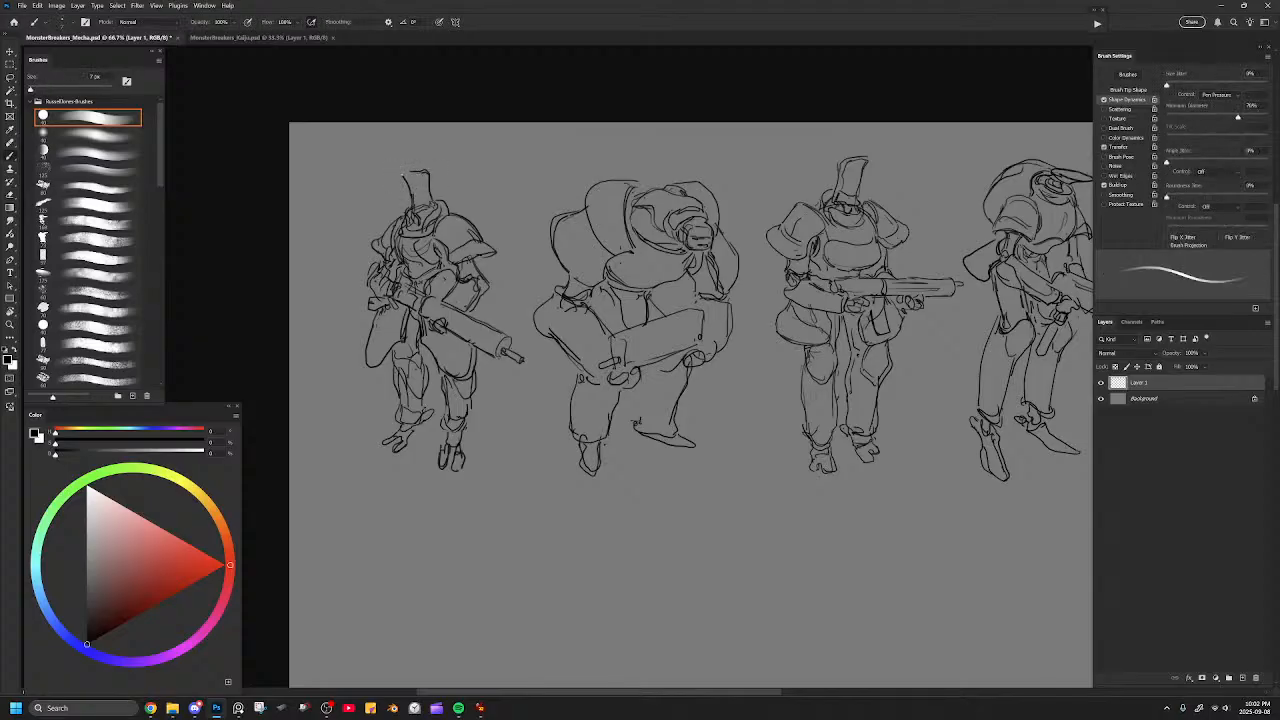
pyautogui.hotkey('ctrl', 'z')
pyautogui.hotkey('ctrl', 'z')
pyautogui.moveTo(431, 190)
pyautogui.mouseDown()
pyautogui.moveTo(399, 173)
pyautogui.moveTo(413, 200)
pyautogui.mouseUp()
pyautogui.hotkey('ctrl', 'z')
pyautogui.hotkey('ctrl', 'z')
# Start a sixth figure in the empty space beside the fifth with a small rounded head outline and two bumps on top.
pyautogui.moveTo(809, 294); pyautogui.dragTo(449, 283)
pyautogui.moveTo(720, 268); pyautogui.dragTo(457, 262)
pyautogui.moveTo(707, 246); pyautogui.dragTo(614, 234)
pyautogui.moveTo(446, 200); pyautogui.dragTo(444, 215)
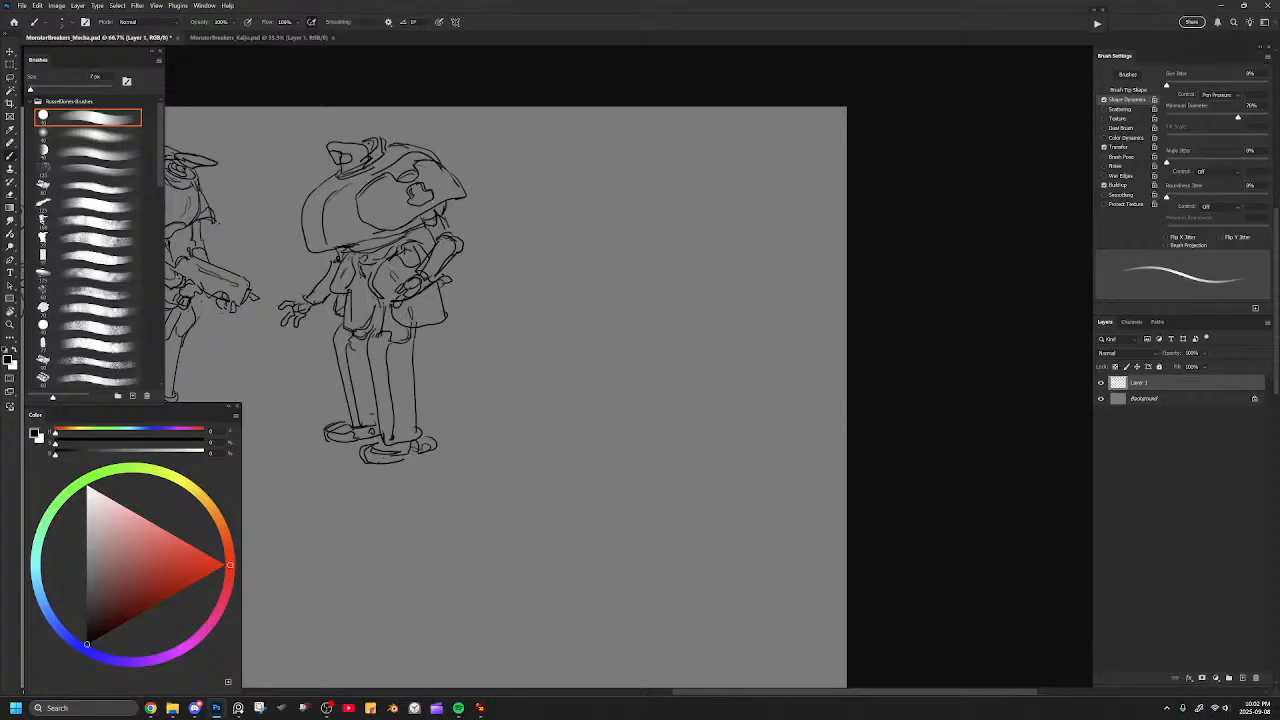
pyautogui.moveTo(608, 214); pyautogui.dragTo(883, 191)
pyautogui.moveTo(800, 191); pyautogui.dragTo(351, 220)
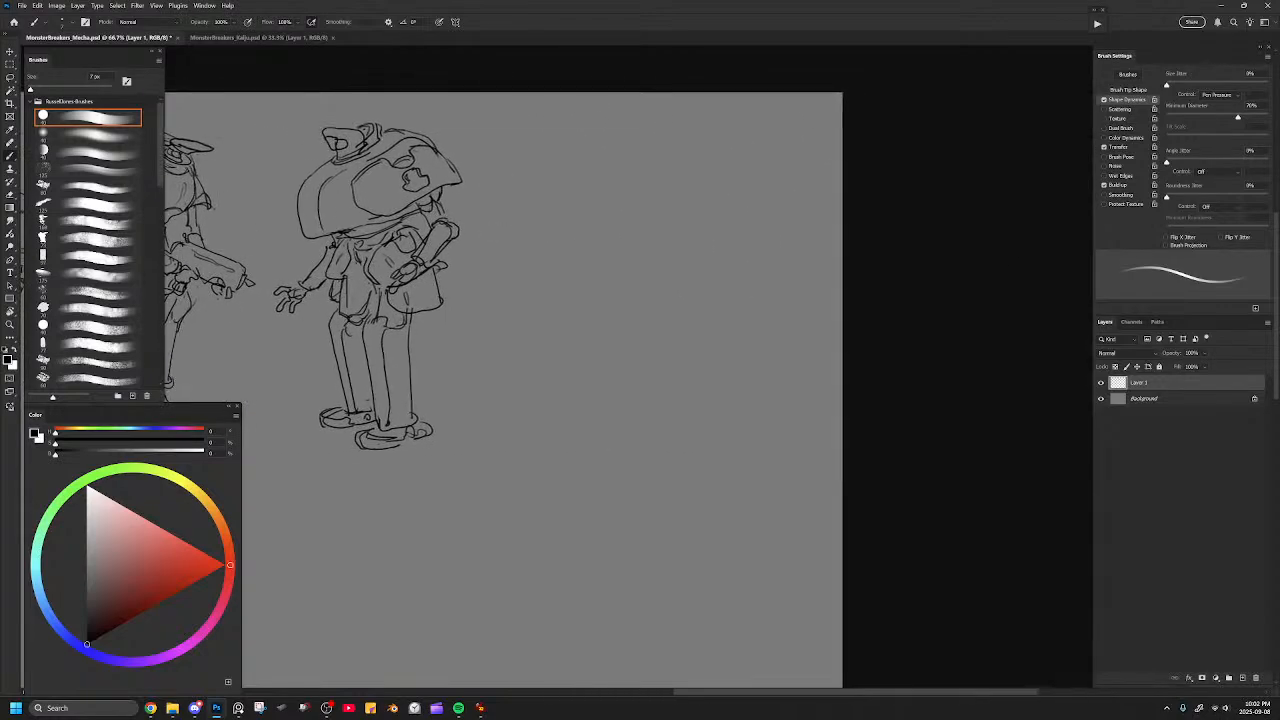
pyautogui.moveTo(581, 172); pyautogui.dragTo(661, 152)
pyautogui.hotkey('ctrl', 'z')
pyautogui.moveTo(627, 131); pyautogui.dragTo(608, 174)
pyautogui.hotkey('ctrl', 'z')
pyautogui.moveTo(626, 127)
pyautogui.mouseDown()
pyautogui.moveTo(612, 147)
pyautogui.moveTo(637, 142)
pyautogui.moveTo(627, 127)
pyautogui.moveTo(646, 119)
pyautogui.mouseUp()
pyautogui.moveTo(611, 146)
pyautogui.mouseDown()
pyautogui.moveTo(627, 165)
pyautogui.moveTo(665, 130)
pyautogui.moveTo(628, 120)
pyautogui.moveTo(656, 121)
pyautogui.mouseUp()
# Add face lines to the sixth figure's head and draw a curved collar sweeping back around it.
pyautogui.press('e')
pyautogui.press('b')
pyautogui.moveTo(630, 132)
pyautogui.mouseDown()
pyautogui.moveTo(640, 114)
pyautogui.moveTo(638, 126)
pyautogui.moveTo(623, 113)
pyautogui.moveTo(627, 166)
pyautogui.mouseUp()
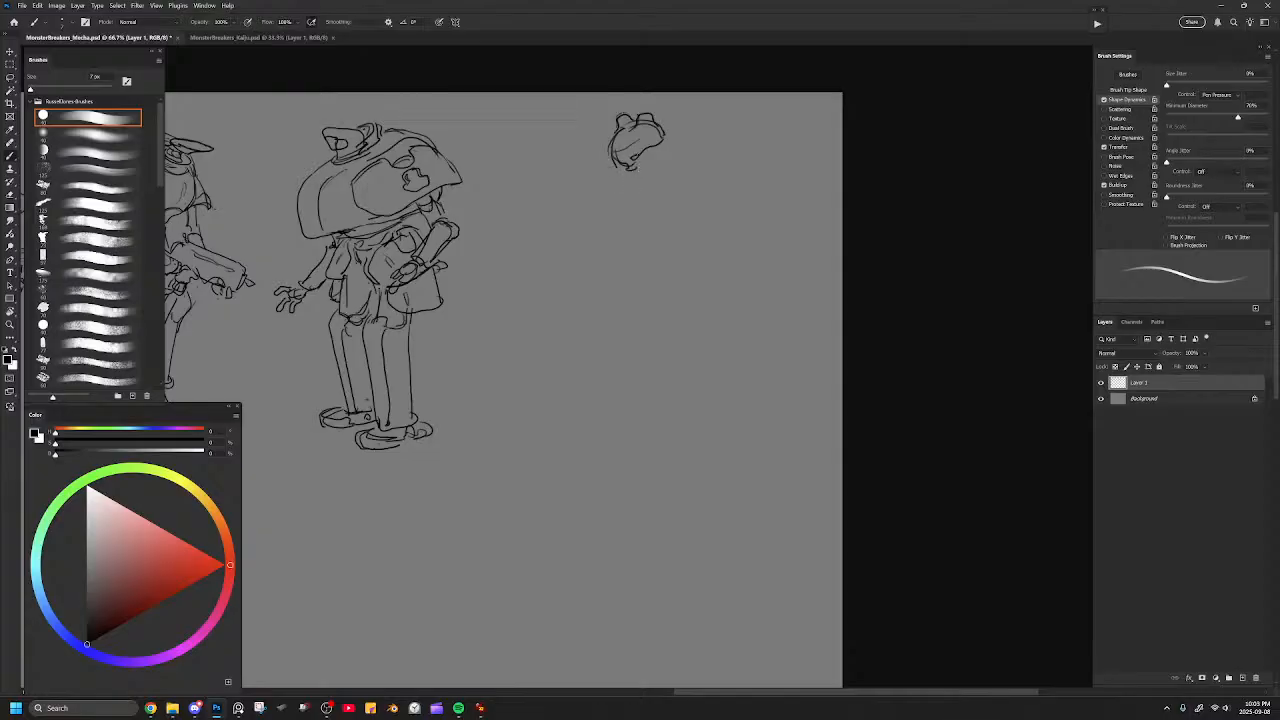
pyautogui.moveTo(641, 155)
pyautogui.mouseDown()
pyautogui.moveTo(671, 138)
pyautogui.moveTo(635, 178)
pyautogui.moveTo(695, 138)
pyautogui.moveTo(703, 156)
pyautogui.mouseUp()
pyautogui.moveTo(618, 190)
pyautogui.mouseDown()
pyautogui.moveTo(665, 179)
pyautogui.moveTo(695, 153)
pyautogui.moveTo(682, 159)
pyautogui.mouseUp()
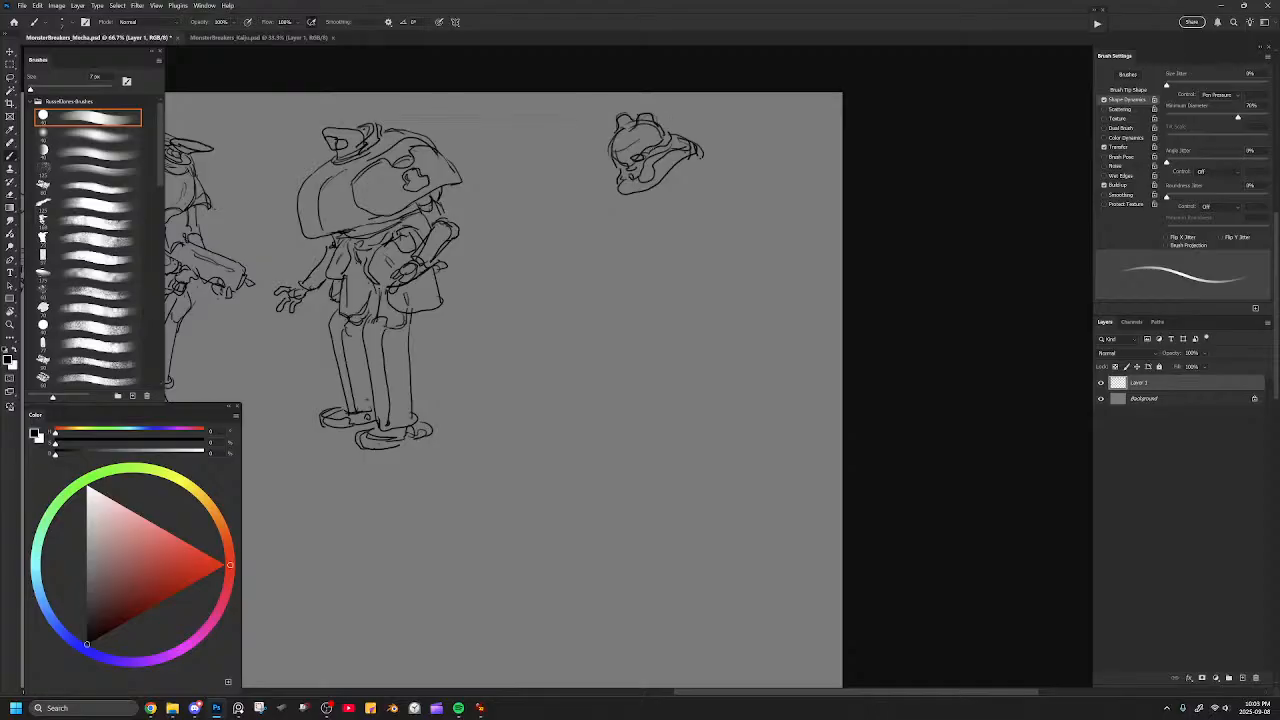
# Draw the sixth figure's broad curved back line from behind the collar.
pyautogui.moveTo(626, 197); pyautogui.dragTo(682, 176)
pyautogui.moveTo(694, 153); pyautogui.dragTo(678, 175)
pyautogui.hotkey('ctrl', 'z')
pyautogui.hotkey('ctrl', 'z')
pyautogui.moveTo(680, 130)
pyautogui.mouseDown()
pyautogui.moveTo(714, 131)
pyautogui.moveTo(750, 166)
pyautogui.moveTo(728, 210)
pyautogui.mouseUp()
pyautogui.hotkey('ctrl', 'z')
pyautogui.moveTo(685, 137)
pyautogui.mouseDown()
pyautogui.moveTo(727, 157)
pyautogui.moveTo(734, 217)
pyautogui.mouseUp()
pyautogui.hotkey('ctrl', 'z')
pyautogui.moveTo(685, 135)
pyautogui.mouseDown()
pyautogui.moveTo(724, 143)
pyautogui.moveTo(748, 200)
pyautogui.mouseUp()
# Outline the sixth figure's large round torso and add an arm-opening curve and a belly contour.
pyautogui.moveTo(616, 184)
pyautogui.mouseDown()
pyautogui.moveTo(602, 243)
pyautogui.moveTo(613, 266)
pyautogui.moveTo(616, 248)
pyautogui.mouseUp()
pyautogui.hotkey('ctrl', 'z')
pyautogui.hotkey('ctrl', 'z')
pyautogui.moveTo(606, 186)
pyautogui.mouseDown()
pyautogui.moveTo(610, 262)
pyautogui.moveTo(625, 279)
pyautogui.mouseUp()
pyautogui.hotkey('ctrl', 'z')
pyautogui.moveTo(613, 185)
pyautogui.mouseDown()
pyautogui.moveTo(623, 266)
pyautogui.moveTo(603, 252)
pyautogui.moveTo(668, 276)
pyautogui.moveTo(710, 255)
pyautogui.moveTo(743, 212)
pyautogui.moveTo(685, 190)
pyautogui.moveTo(720, 168)
pyautogui.mouseUp()
pyautogui.moveTo(688, 215)
pyautogui.mouseDown()
pyautogui.moveTo(701, 177)
pyautogui.moveTo(724, 171)
pyautogui.mouseUp()
pyautogui.moveTo(610, 262); pyautogui.dragTo(684, 226)
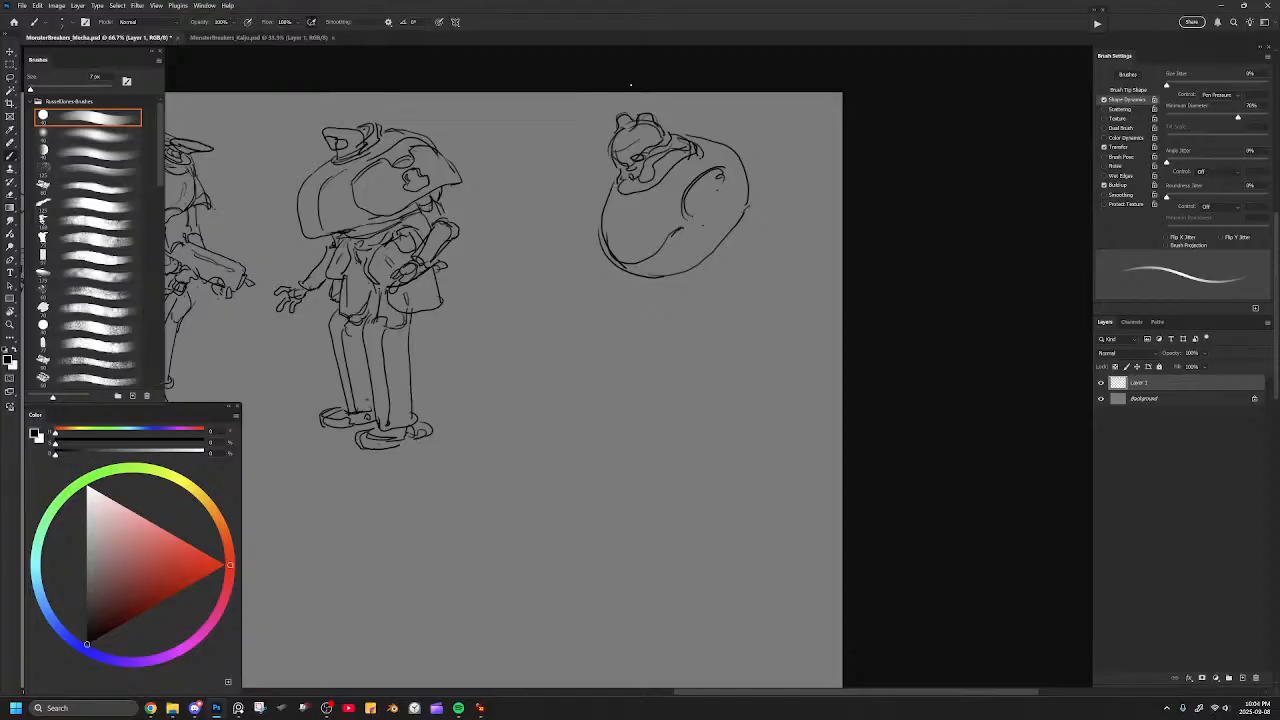
# Redraw the near arm opening and add a pointed shoulder pad flaring out from the torso.
pyautogui.moveTo(727, 168)
pyautogui.mouseDown()
pyautogui.moveTo(734, 191)
pyautogui.moveTo(698, 214)
pyautogui.mouseUp()
pyautogui.hotkey('ctrl', 'z')
pyautogui.moveTo(713, 188)
pyautogui.mouseDown()
pyautogui.moveTo(731, 184)
pyautogui.moveTo(699, 215)
pyautogui.mouseUp()
pyautogui.moveTo(706, 195)
pyautogui.mouseDown()
pyautogui.moveTo(734, 174)
pyautogui.moveTo(760, 192)
pyautogui.moveTo(767, 224)
pyautogui.moveTo(694, 240)
pyautogui.moveTo(748, 202)
pyautogui.moveTo(767, 213)
pyautogui.moveTo(749, 180)
pyautogui.moveTo(775, 195)
pyautogui.moveTo(767, 220)
pyautogui.moveTo(777, 209)
pyautogui.mouseUp()
pyautogui.press('e')
pyautogui.press('b')
pyautogui.press('e')
pyautogui.press('b')
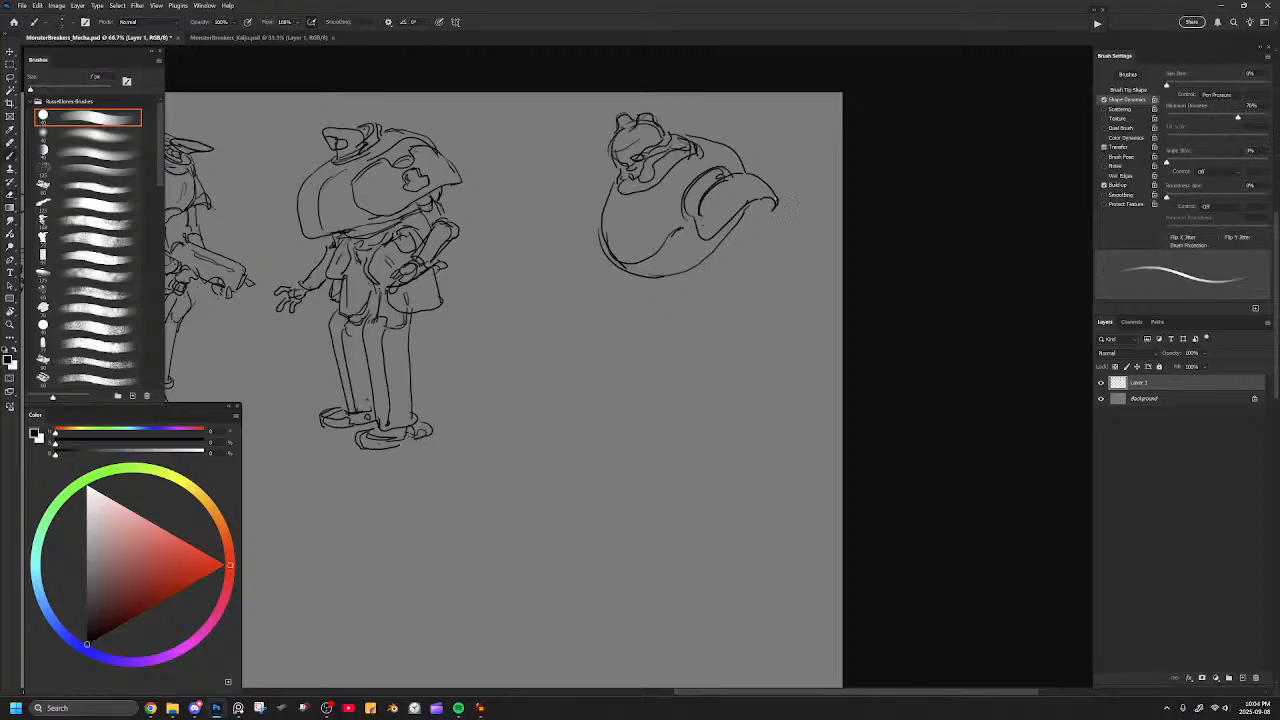
# Redraw the far shoulder edge of the sixth figure and reinforce the face lines under the brow.
pyautogui.moveTo(609, 187)
pyautogui.mouseDown()
pyautogui.moveTo(592, 212)
pyautogui.moveTo(613, 182)
pyautogui.mouseUp()
pyautogui.hotkey('ctrl', 'z')
# Draw a rounded pelvis shape beneath the torso and try out a first leg line.
pyautogui.hotkey('ctrl', 'z')
pyautogui.hotkey('ctrl', 'z')
pyautogui.moveTo(607, 187); pyautogui.dragTo(595, 218)
pyautogui.moveTo(615, 162)
pyautogui.mouseDown()
pyautogui.moveTo(626, 181)
pyautogui.moveTo(655, 146)
pyautogui.mouseUp()
pyautogui.moveTo(643, 159); pyautogui.dragTo(655, 148)
pyautogui.moveTo(632, 266)
pyautogui.mouseDown()
pyautogui.moveTo(672, 296)
pyautogui.moveTo(716, 268)
pyautogui.moveTo(752, 208)
pyautogui.moveTo(744, 238)
pyautogui.moveTo(706, 268)
pyautogui.moveTo(662, 294)
pyautogui.moveTo(658, 279)
pyautogui.mouseUp()
pyautogui.hotkey('ctrl', 'z')
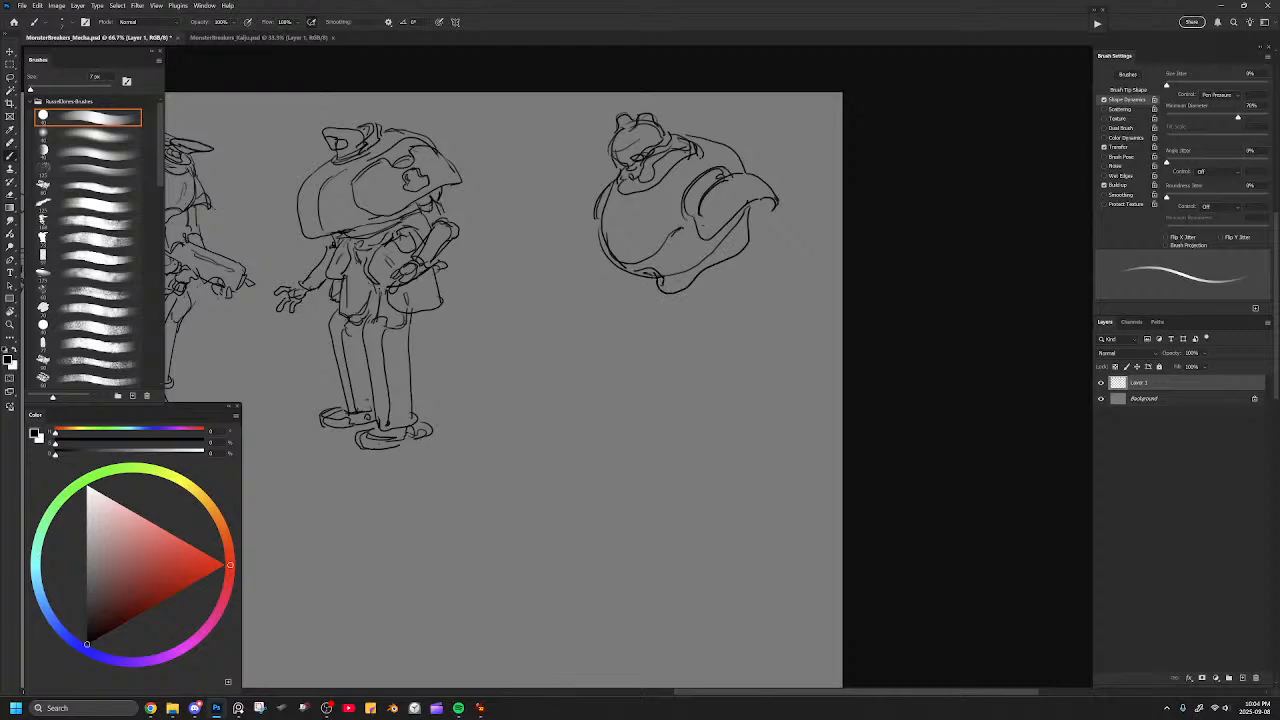
pyautogui.moveTo(694, 216)
pyautogui.mouseDown()
pyautogui.moveTo(699, 239)
pyautogui.moveTo(725, 235)
pyautogui.moveTo(721, 177)
pyautogui.moveTo(738, 174)
pyautogui.mouseUp()
pyautogui.moveTo(635, 279)
pyautogui.mouseDown()
pyautogui.moveTo(615, 299)
pyautogui.moveTo(660, 318)
pyautogui.mouseUp()
pyautogui.hotkey('ctrl', 'z')
pyautogui.hotkey('ctrl', 'z')
# Select the sixth figure, scale it down to about 76% and shift it nearer the fifth figure.
pyautogui.press('l')
pyautogui.moveTo(790, 172); pyautogui.dragTo(646, 343)
pyautogui.hotkey('ctrl', 't')
pyautogui.moveTo(840, 96)
pyautogui.mouseDown()
pyautogui.moveTo(722, 157)
pyautogui.moveTo(737, 143)
pyautogui.mouseUp()
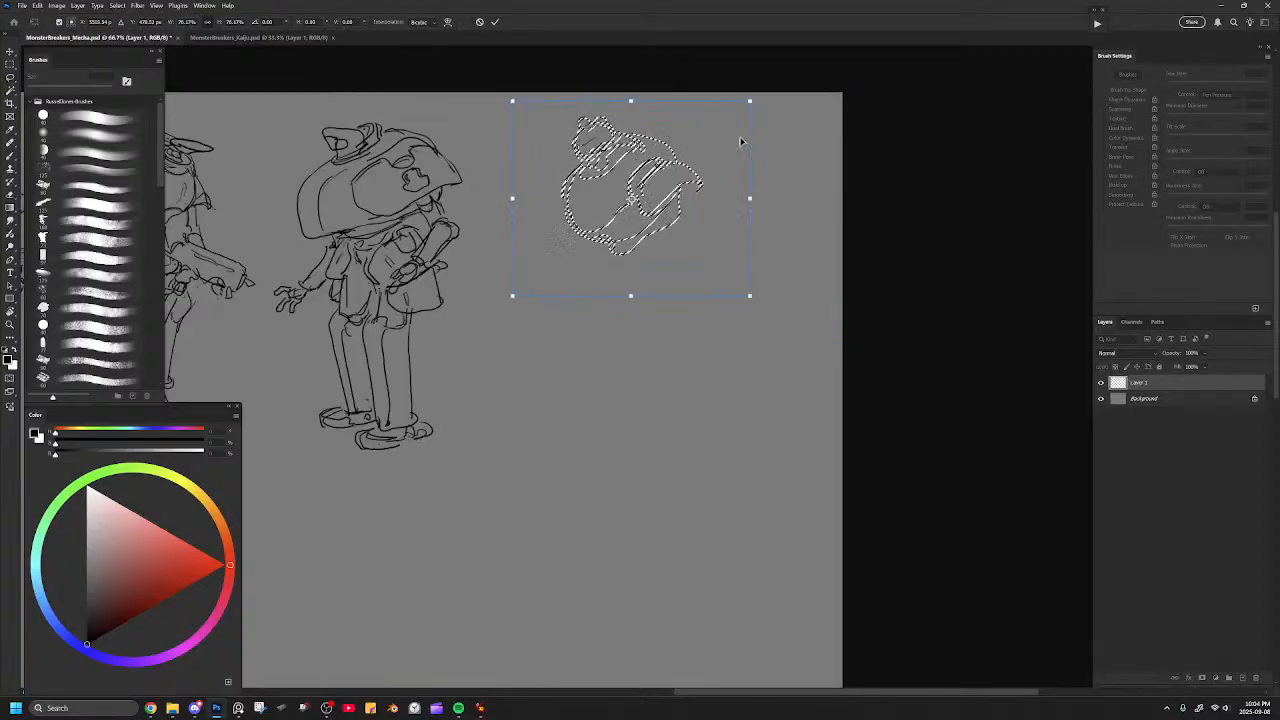
pyautogui.press('Return')
pyautogui.hotkey('ctrl', 'd')
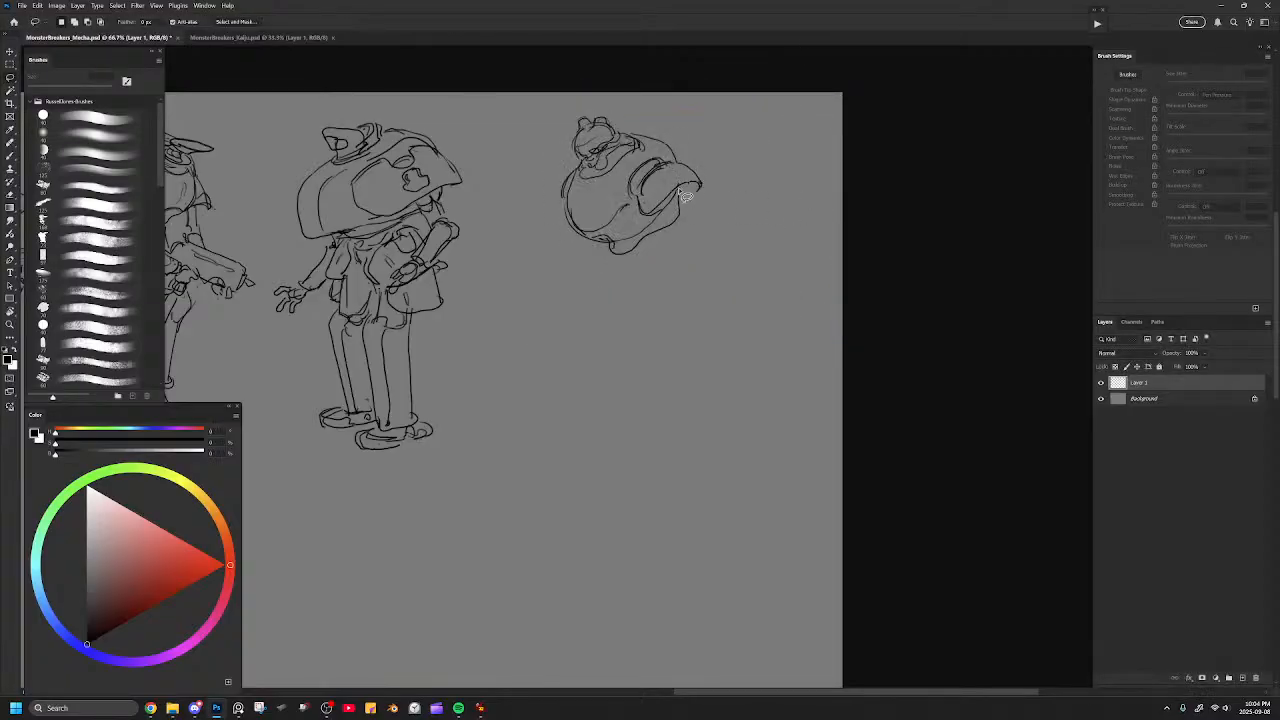
# Draw a curved back line from behind the sixth figure's head to the shoulder pad's tip and clean up the overlap.
pyautogui.press('b')
pyautogui.moveTo(627, 131)
pyautogui.mouseDown()
pyautogui.moveTo(692, 140)
pyautogui.moveTo(697, 173)
pyautogui.mouseUp()
pyautogui.hotkey('ctrl', 'z')
pyautogui.moveTo(629, 134)
pyautogui.mouseDown()
pyautogui.moveTo(685, 143)
pyautogui.moveTo(698, 176)
pyautogui.mouseUp()
pyautogui.press('e')
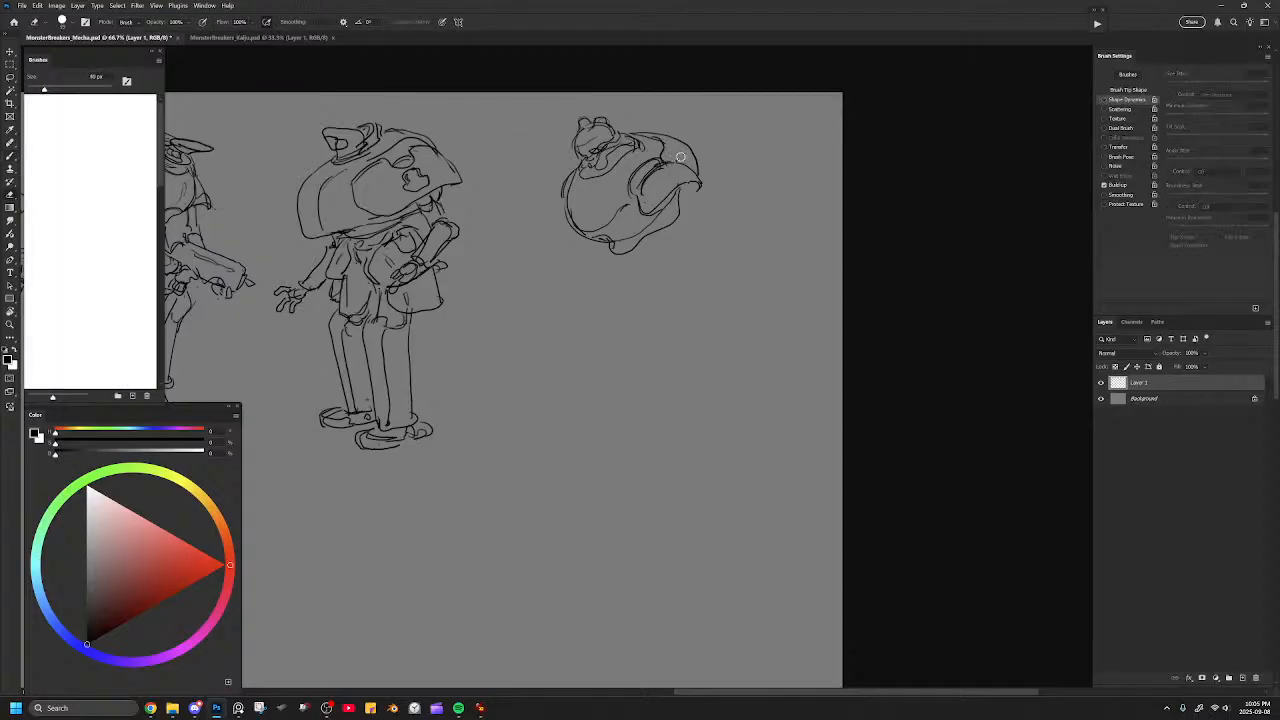
pyautogui.press('b')
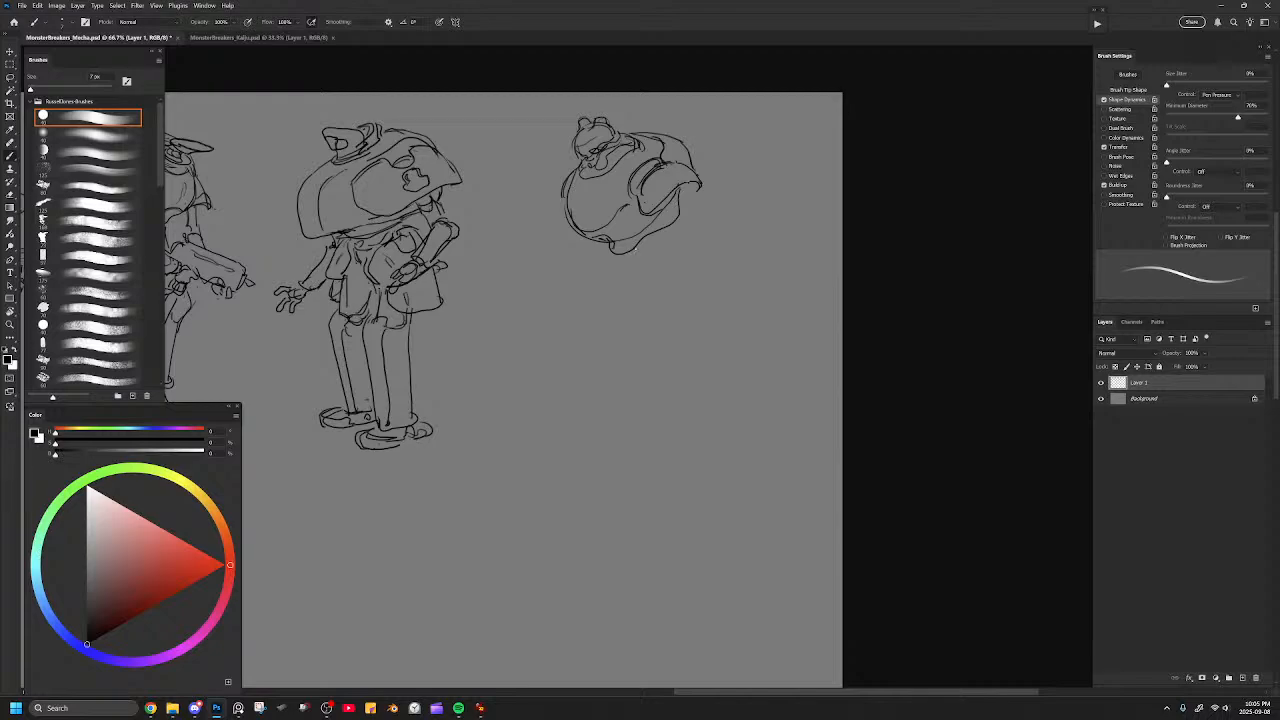
pyautogui.moveTo(638, 268)
pyautogui.mouseDown()
pyautogui.moveTo(676, 252)
pyautogui.moveTo(684, 216)
pyautogui.mouseUp()
pyautogui.hotkey('ctrl', 'z')
pyautogui.moveTo(633, 256)
pyautogui.mouseDown()
pyautogui.moveTo(680, 246)
pyautogui.moveTo(689, 196)
pyautogui.moveTo(687, 243)
pyautogui.mouseUp()
pyautogui.hotkey('ctrl', 'z')
# Draw the sixth figure's near upper arm angling down from under the shoulder pad to the elbow.
pyautogui.press('e')
pyautogui.press('b')
pyautogui.moveTo(687, 198)
pyautogui.mouseDown()
pyautogui.moveTo(703, 232)
pyautogui.moveTo(691, 249)
pyautogui.mouseUp()
pyautogui.moveTo(689, 201); pyautogui.dragTo(713, 236)
pyautogui.press('e')
pyautogui.press('b')
# Sketch the near forearm bending from the elbow back toward the front of the waist.
pyautogui.moveTo(690, 208)
pyautogui.mouseDown()
pyautogui.moveTo(722, 268)
pyautogui.moveTo(678, 264)
pyautogui.moveTo(664, 278)
pyautogui.moveTo(692, 282)
pyautogui.moveTo(656, 289)
pyautogui.mouseUp()
pyautogui.hotkey('ctrl', 'z')
pyautogui.moveTo(650, 285)
pyautogui.mouseDown()
pyautogui.moveTo(662, 298)
pyautogui.moveTo(673, 287)
pyautogui.mouseUp()
pyautogui.moveTo(703, 253); pyautogui.dragTo(689, 274)
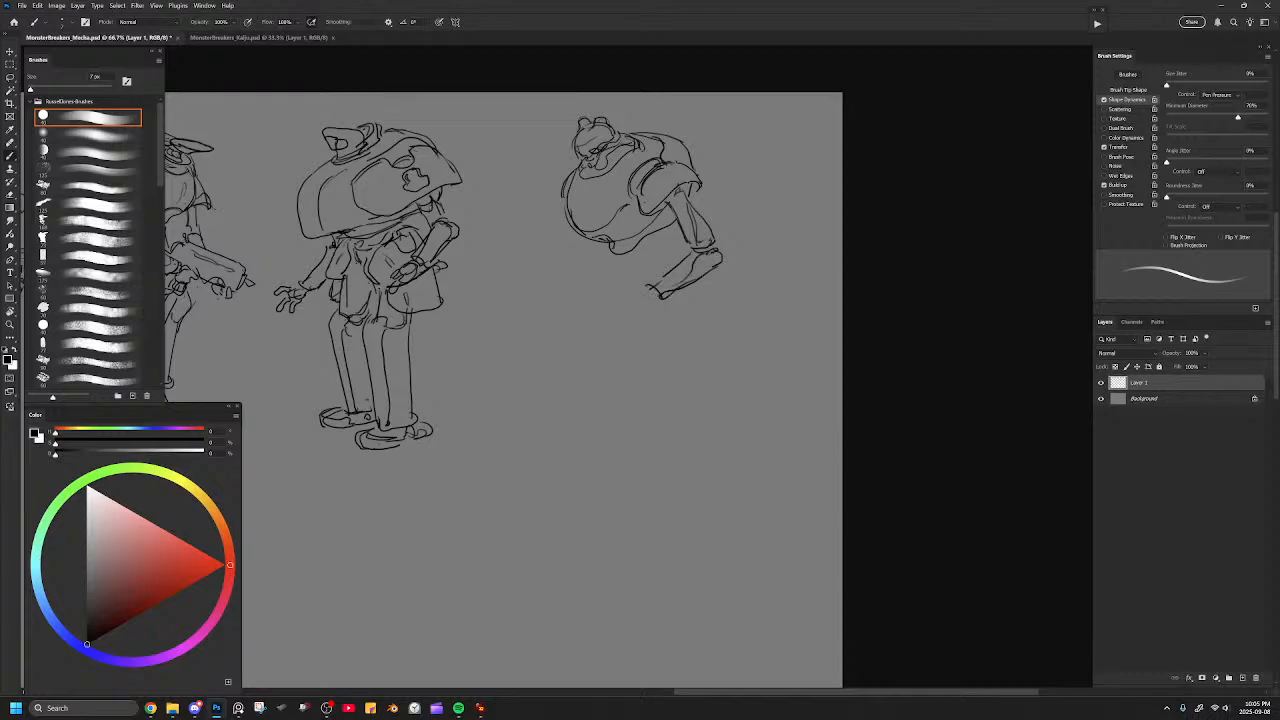
# Add a curved guard around the outside of the near elbow and tidy the forearm lines down to the wrist.
pyautogui.hotkey('ctrl', 'z')
pyautogui.moveTo(718, 228)
pyautogui.mouseDown()
pyautogui.moveTo(736, 254)
pyautogui.moveTo(710, 284)
pyautogui.moveTo(714, 259)
pyautogui.moveTo(710, 276)
pyautogui.mouseUp()
pyautogui.press('e')
pyautogui.press('b')
pyautogui.moveTo(710, 275); pyautogui.dragTo(706, 282)
pyautogui.moveTo(721, 229); pyautogui.dragTo(652, 306)
pyautogui.press('e')
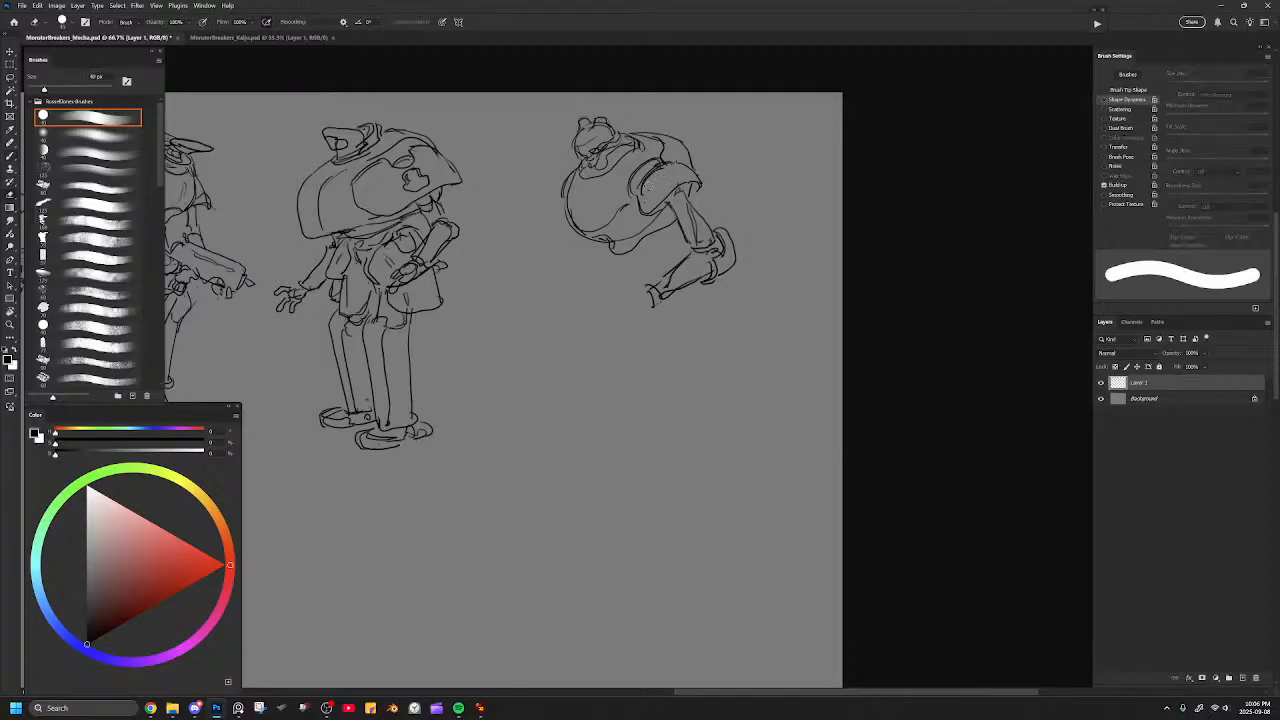
# Redraw the near shoulder pad's upper curve and clean up the lines beside the head.
pyautogui.press('b')
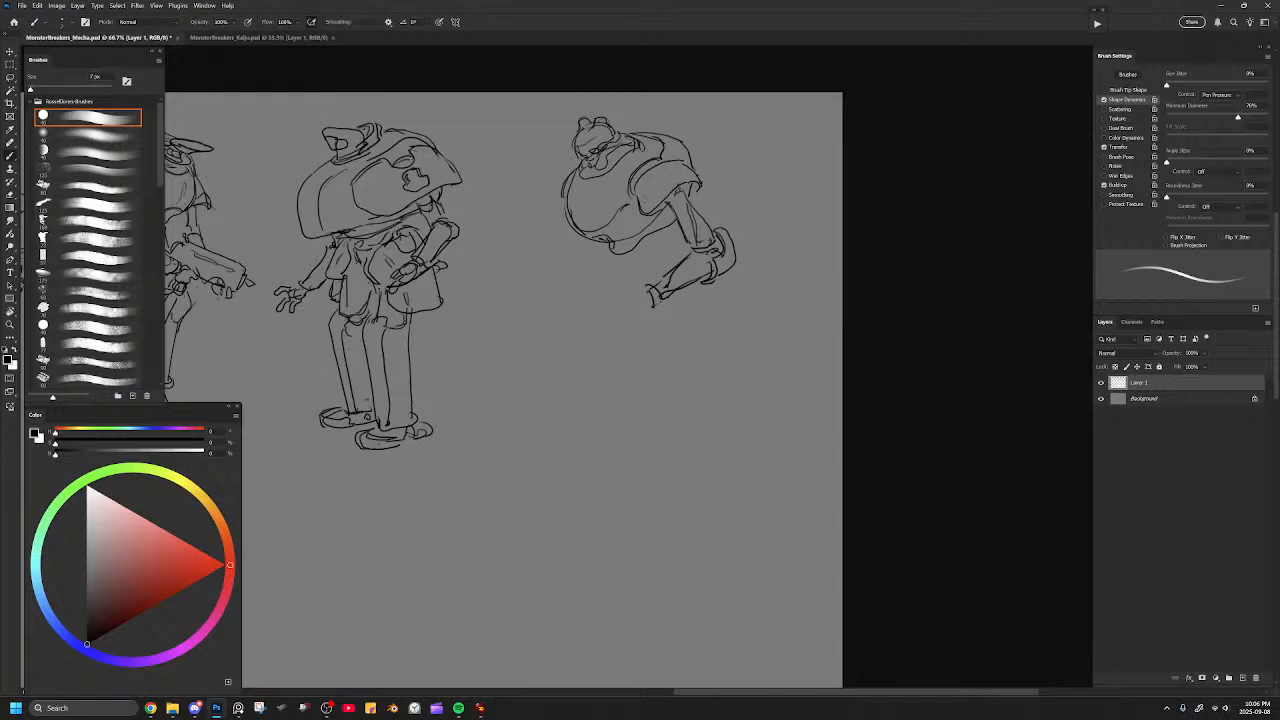
pyautogui.moveTo(654, 164); pyautogui.dragTo(686, 162)
pyautogui.moveTo(693, 169); pyautogui.dragTo(703, 179)
pyautogui.press('e')
pyautogui.moveTo(577, 132); pyautogui.dragTo(573, 153)
# Clean up the round torso's lower edge and rework the waist shapes beneath it.
pyautogui.press('b')
pyautogui.press('e')
pyautogui.moveTo(568, 204)
pyautogui.mouseDown()
pyautogui.moveTo(575, 236)
pyautogui.moveTo(627, 207)
pyautogui.moveTo(651, 234)
pyautogui.moveTo(669, 226)
pyautogui.moveTo(642, 256)
pyautogui.moveTo(674, 258)
pyautogui.moveTo(631, 273)
pyautogui.moveTo(665, 267)
pyautogui.moveTo(612, 300)
pyautogui.moveTo(648, 311)
pyautogui.moveTo(613, 336)
pyautogui.moveTo(640, 356)
pyautogui.moveTo(654, 328)
pyautogui.moveTo(626, 385)
pyautogui.moveTo(659, 348)
pyautogui.mouseUp()
pyautogui.press('b')
pyautogui.hotkey('ctrl', 'z')
# Try out blocky leg shapes below the sixth figure's waist, and undo them.
pyautogui.moveTo(608, 272)
pyautogui.mouseDown()
pyautogui.moveTo(584, 310)
pyautogui.moveTo(598, 332)
pyautogui.mouseUp()
pyautogui.hotkey('ctrl', 'z')
pyautogui.hotkey('ctrl', 'z')
pyautogui.moveTo(614, 272)
pyautogui.mouseDown()
pyautogui.moveTo(585, 358)
pyautogui.moveTo(607, 345)
pyautogui.mouseUp()
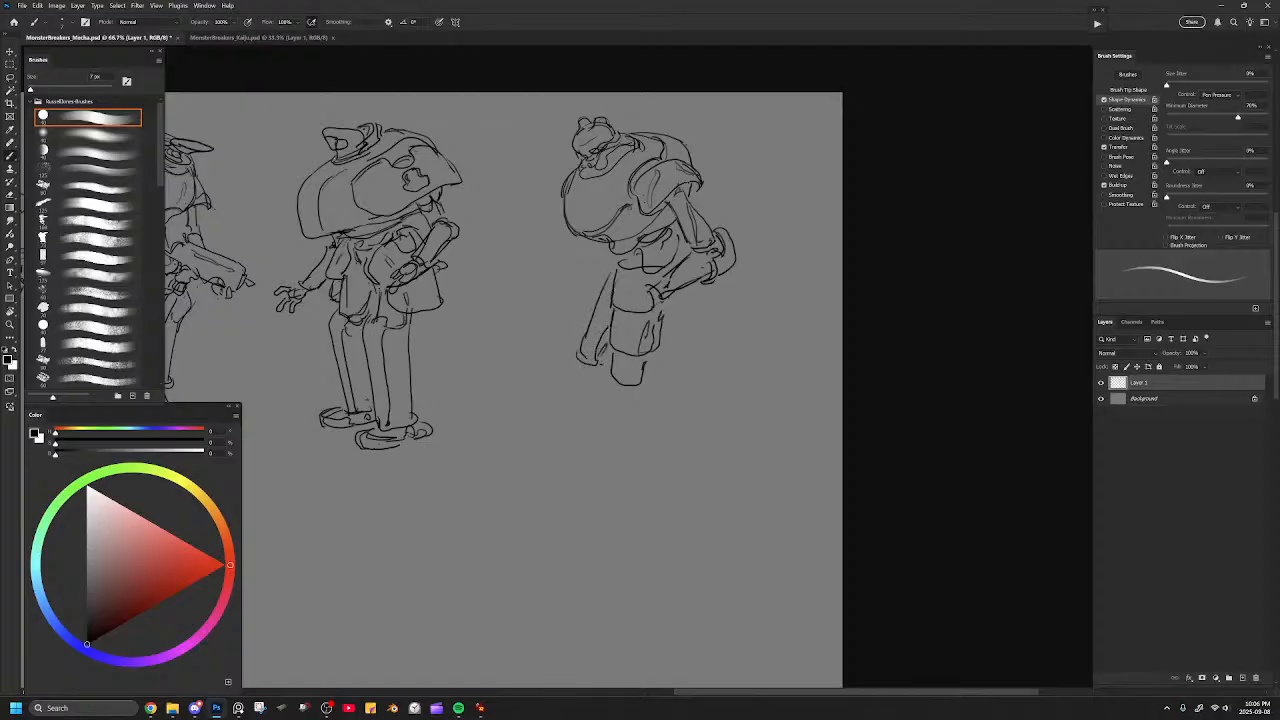
pyautogui.moveTo(666, 306)
pyautogui.mouseDown()
pyautogui.moveTo(667, 364)
pyautogui.moveTo(700, 342)
pyautogui.mouseUp()
pyautogui.hotkey('ctrl', 'z')
pyautogui.hotkey('ctrl', 'z')
pyautogui.hotkey('ctrl', 'z')
pyautogui.hotkey('ctrl', 'z')
pyautogui.hotkey('ctrl', 'z')
pyautogui.hotkey('ctrl', 'z')
pyautogui.hotkey('ctrl', 'z')
pyautogui.hotkey('ctrl', 'z')
pyautogui.hotkey('ctrl', 'z')
pyautogui.hotkey('ctrl', 'z')
pyautogui.hotkey('ctrl', 'z')
pyautogui.hotkey('ctrl', 'z')
pyautogui.hotkey('ctrl', 'z')
# Draw a narrow tapered shape hanging below the torso's front and a curled hand at the end of the near forearm.
pyautogui.moveTo(630, 256); pyautogui.dragTo(623, 297)
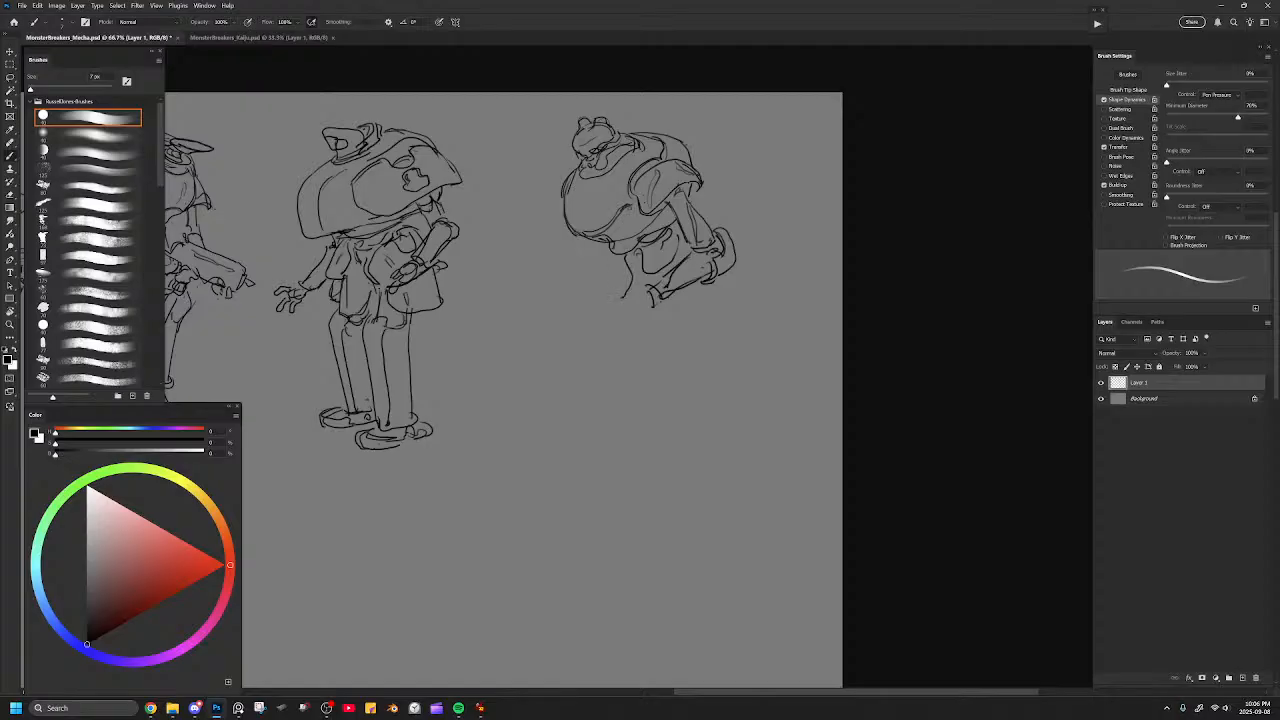
pyautogui.moveTo(614, 252)
pyautogui.mouseDown()
pyautogui.moveTo(609, 285)
pyautogui.moveTo(620, 300)
pyautogui.moveTo(629, 288)
pyautogui.moveTo(626, 301)
pyautogui.mouseUp()
pyautogui.moveTo(678, 244)
pyautogui.mouseDown()
pyautogui.moveTo(640, 326)
pyautogui.moveTo(659, 309)
pyautogui.mouseUp()
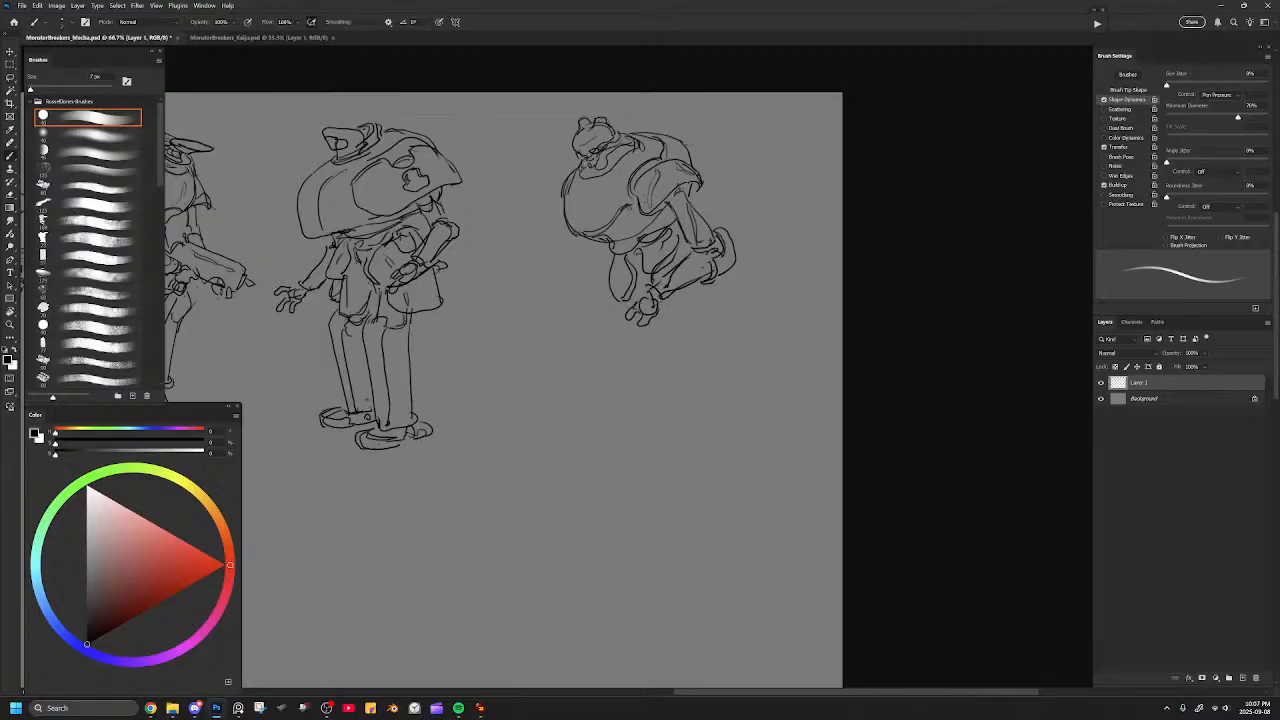
# Redraw the near shoulder pad's lower rim above the upper arm and touch up the torso's far outline.
pyautogui.press('e')
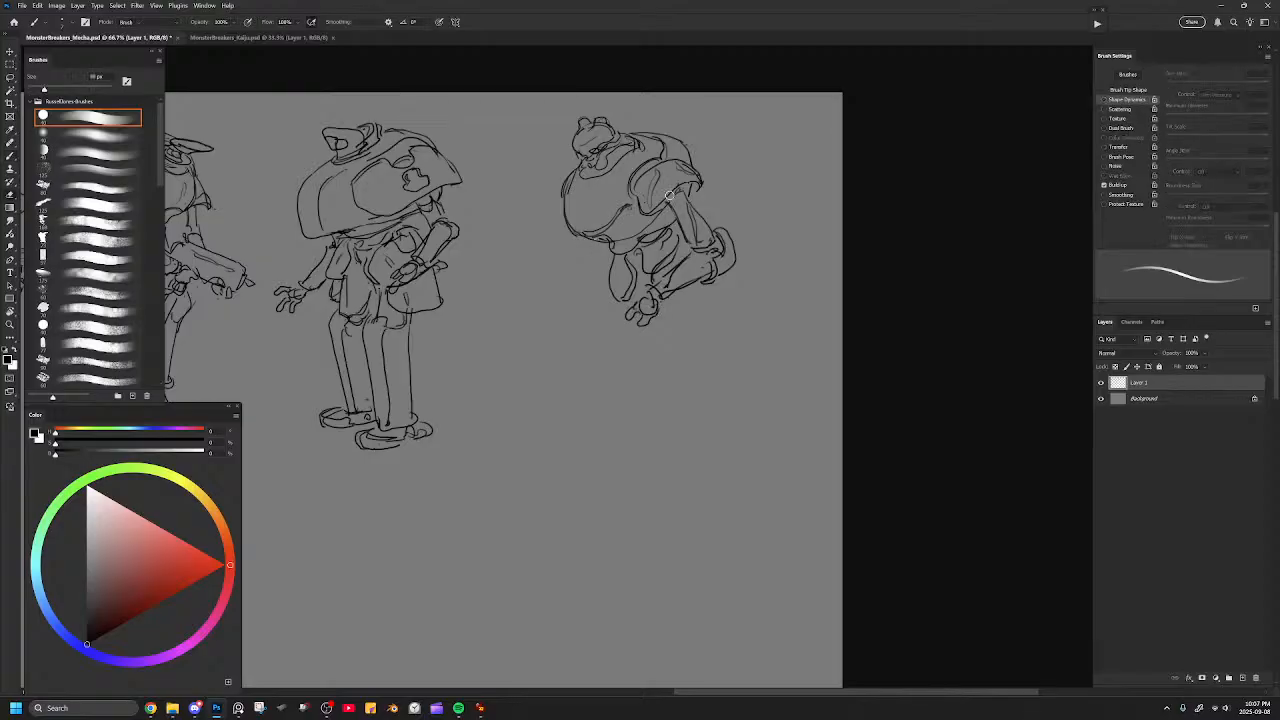
pyautogui.press('b')
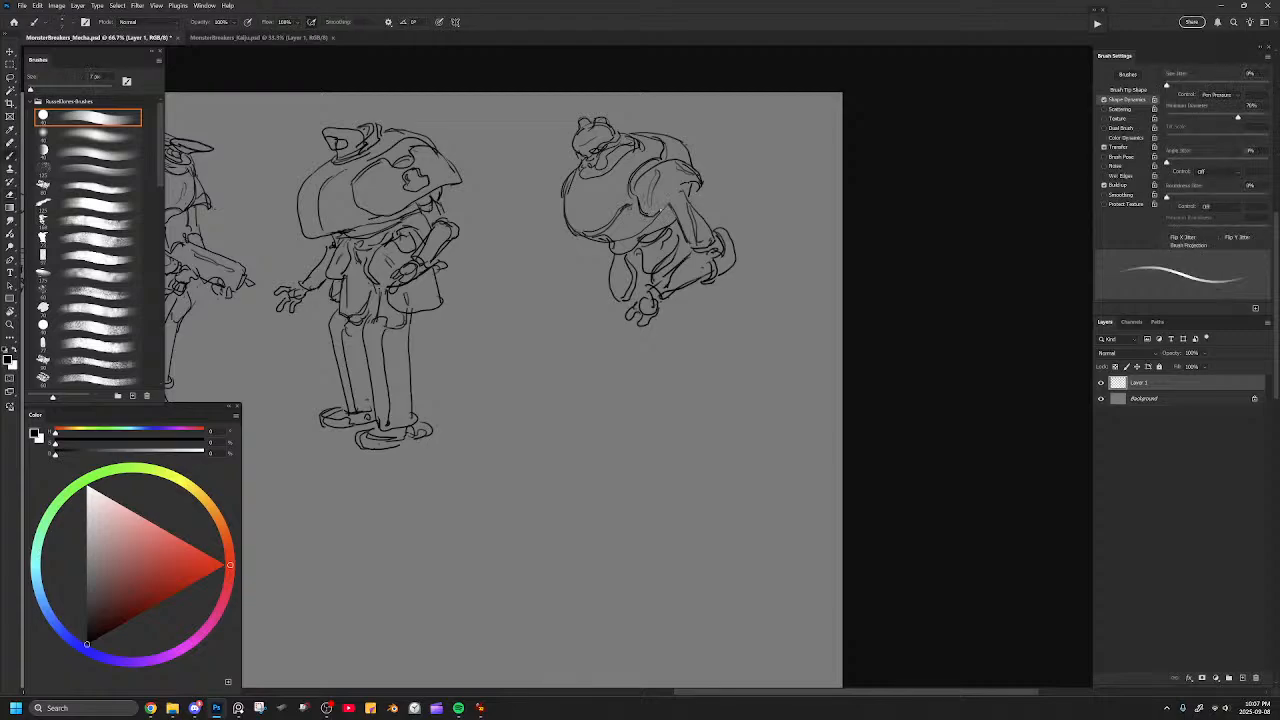
pyautogui.moveTo(671, 197); pyautogui.dragTo(701, 185)
pyautogui.press('e')
pyautogui.press('b')
pyautogui.press('e')
pyautogui.moveTo(562, 192); pyautogui.dragTo(571, 175)
pyautogui.press('b')
pyautogui.hotkey('ctrl', 'z')
pyautogui.moveTo(686, 183); pyautogui.dragTo(699, 195)
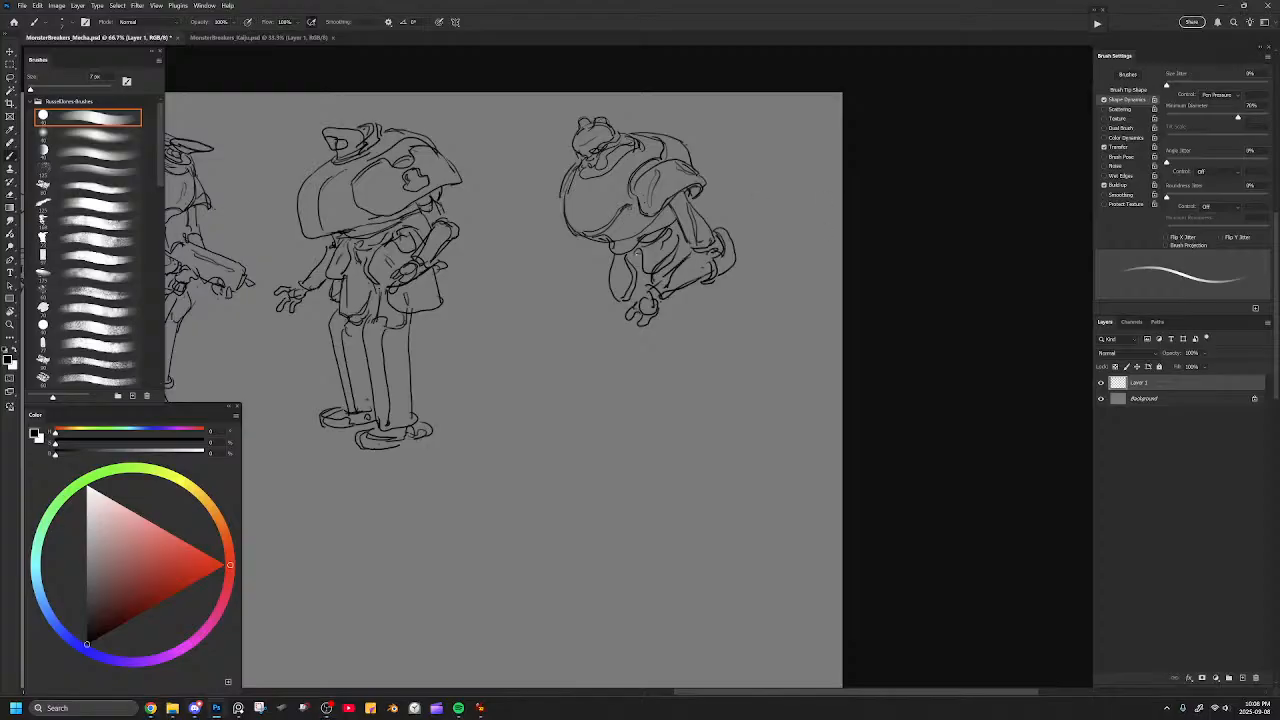
# Clean up the lines around the sixth figure's waist and curled hand, and draw the outer contours of both thighs.
pyautogui.press('e')
pyautogui.moveTo(678, 252)
pyautogui.mouseDown()
pyautogui.moveTo(647, 291)
pyautogui.moveTo(619, 265)
pyautogui.mouseUp()
pyautogui.press('b')
pyautogui.moveTo(678, 231); pyautogui.dragTo(690, 243)
pyautogui.moveTo(614, 295); pyautogui.dragTo(611, 348)
pyautogui.moveTo(708, 280); pyautogui.dragTo(695, 343)
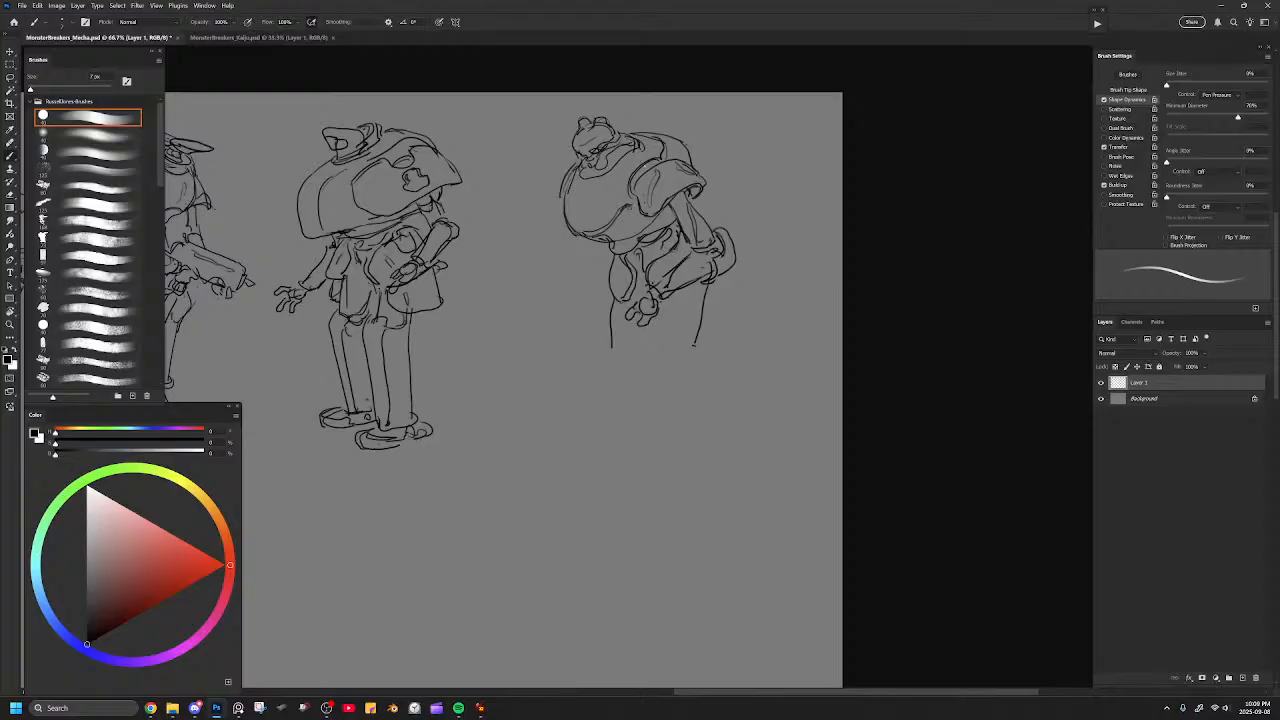
# Touch up the round torso's far outline, and outline the two blocky thighs with a dividing line and lower edges.
pyautogui.moveTo(653, 161); pyautogui.dragTo(633, 187)
pyautogui.moveTo(561, 201)
pyautogui.mouseDown()
pyautogui.moveTo(579, 163)
pyautogui.moveTo(563, 186)
pyautogui.mouseUp()
pyautogui.hotkey('ctrl', 'z')
pyautogui.moveTo(612, 346); pyautogui.dragTo(619, 361)
pyautogui.moveTo(661, 305)
pyautogui.mouseDown()
pyautogui.moveTo(656, 366)
pyautogui.moveTo(692, 356)
pyautogui.moveTo(718, 288)
pyautogui.mouseUp()
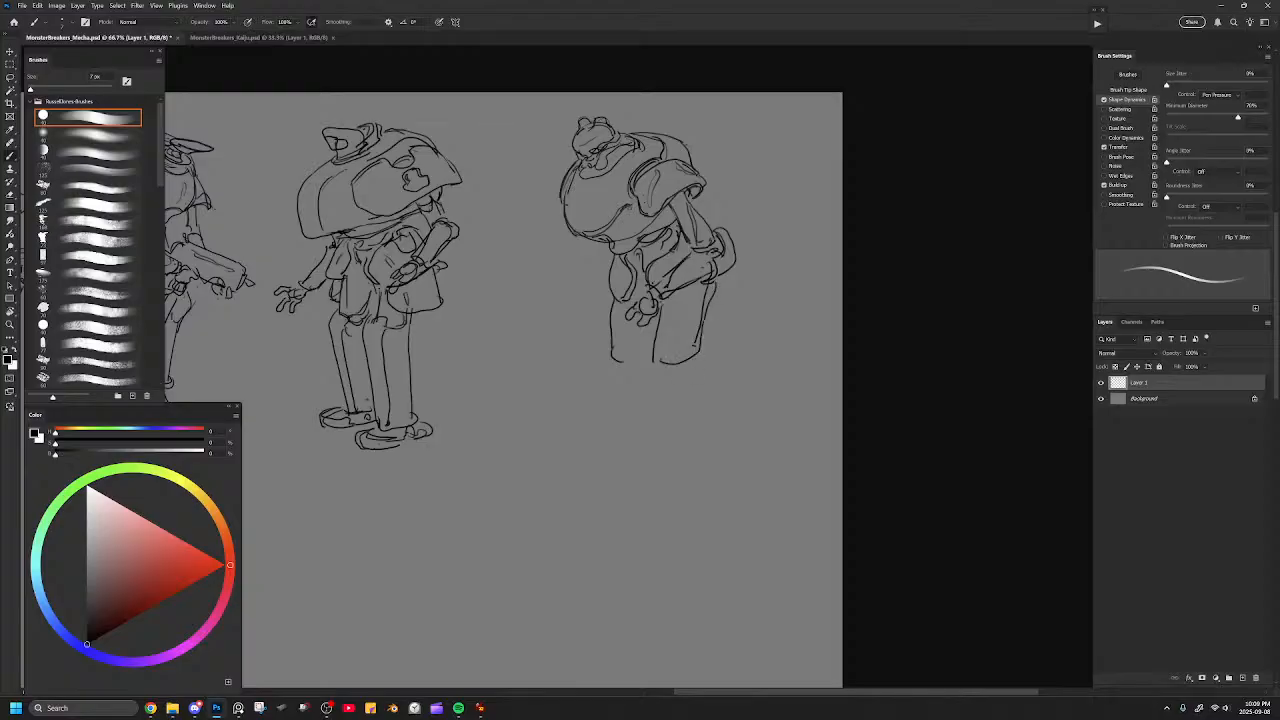
pyautogui.moveTo(616, 359); pyautogui.dragTo(646, 349)
# Refine the thighs' lower edges and draw the far upper arm and forearm hanging in front of the waist.
pyautogui.moveTo(665, 303)
pyautogui.mouseDown()
pyautogui.moveTo(695, 295)
pyautogui.moveTo(684, 301)
pyautogui.mouseUp()
pyautogui.hotkey('ctrl', 'z')
pyautogui.hotkey('ctrl', 'z')
pyautogui.moveTo(612, 257)
pyautogui.mouseDown()
pyautogui.moveTo(606, 296)
pyautogui.moveTo(620, 288)
pyautogui.mouseUp()
pyautogui.hotkey('ctrl', 'z')
pyautogui.moveTo(612, 258); pyautogui.dragTo(600, 277)
pyautogui.hotkey('ctrl', 'z')
pyautogui.moveTo(612, 261); pyautogui.dragTo(620, 286)
pyautogui.moveTo(716, 230); pyautogui.dragTo(730, 268)
pyautogui.moveTo(645, 245); pyautogui.dragTo(641, 261)
pyautogui.moveTo(612, 348)
pyautogui.mouseDown()
pyautogui.moveTo(653, 368)
pyautogui.moveTo(698, 353)
pyautogui.mouseUp()
pyautogui.hotkey('ctrl', 'z')
pyautogui.moveTo(594, 243)
pyautogui.mouseDown()
pyautogui.moveTo(595, 268)
pyautogui.moveTo(607, 268)
pyautogui.moveTo(588, 268)
pyautogui.moveTo(601, 273)
pyautogui.moveTo(606, 248)
pyautogui.moveTo(598, 281)
pyautogui.moveTo(572, 284)
pyautogui.moveTo(583, 272)
pyautogui.moveTo(565, 304)
pyautogui.moveTo(604, 284)
pyautogui.mouseUp()
pyautogui.hotkey('ctrl', 'z')
pyautogui.hotkey('ctrl', 'z')
pyautogui.hotkey('ctrl', 'z')
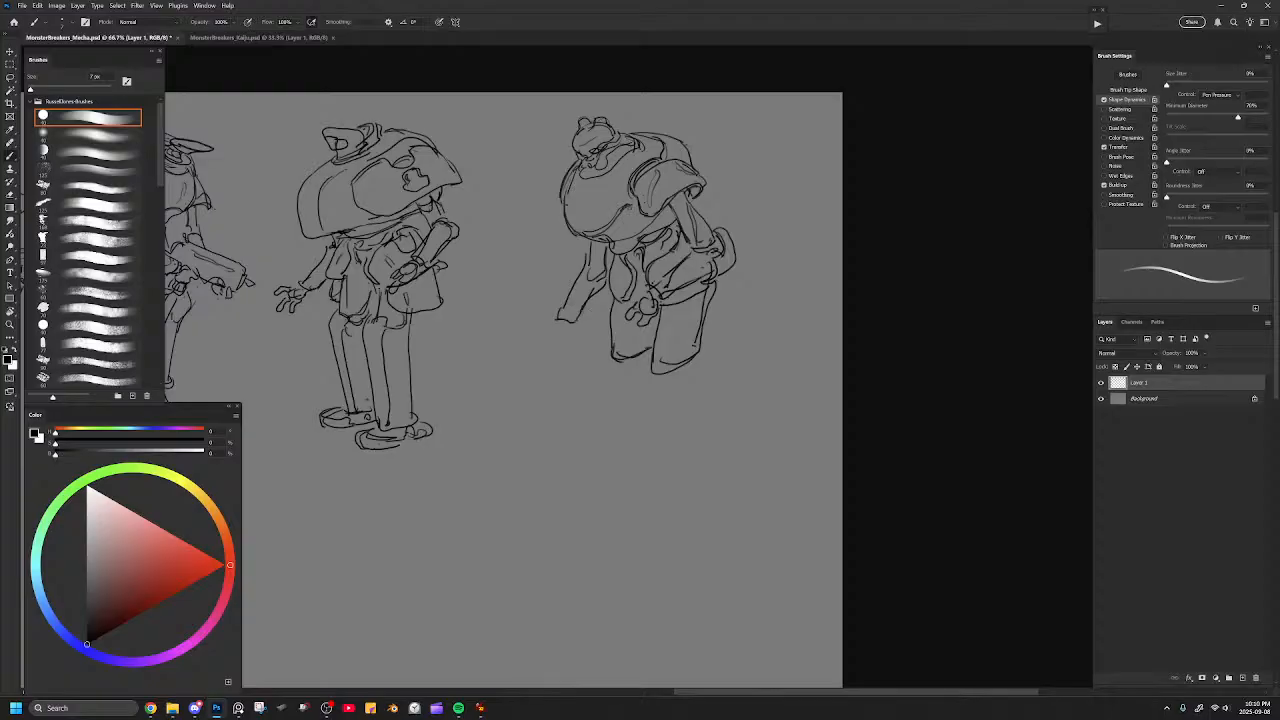
# Draw the open far hand with spread fingers and define the far arm's elbow and wrist.
pyautogui.moveTo(645, 293); pyautogui.dragTo(656, 287)
pyautogui.moveTo(565, 329)
pyautogui.mouseDown()
pyautogui.moveTo(540, 350)
pyautogui.moveTo(571, 339)
pyautogui.moveTo(557, 361)
pyautogui.moveTo(576, 322)
pyautogui.mouseUp()
pyautogui.moveTo(597, 291); pyautogui.dragTo(590, 307)
pyautogui.moveTo(586, 268); pyautogui.dragTo(601, 278)
pyautogui.moveTo(558, 343); pyautogui.dragTo(550, 351)
# Try out long, bowed lower legs beneath the thighs, and undo them.
pyautogui.moveTo(609, 337)
pyautogui.mouseDown()
pyautogui.moveTo(603, 377)
pyautogui.moveTo(628, 401)
pyautogui.mouseUp()
pyautogui.hotkey('ctrl', 'z')
pyautogui.moveTo(609, 331)
pyautogui.mouseDown()
pyautogui.moveTo(628, 462)
pyautogui.moveTo(648, 464)
pyautogui.mouseUp()
pyautogui.hotkey('ctrl', 'z')
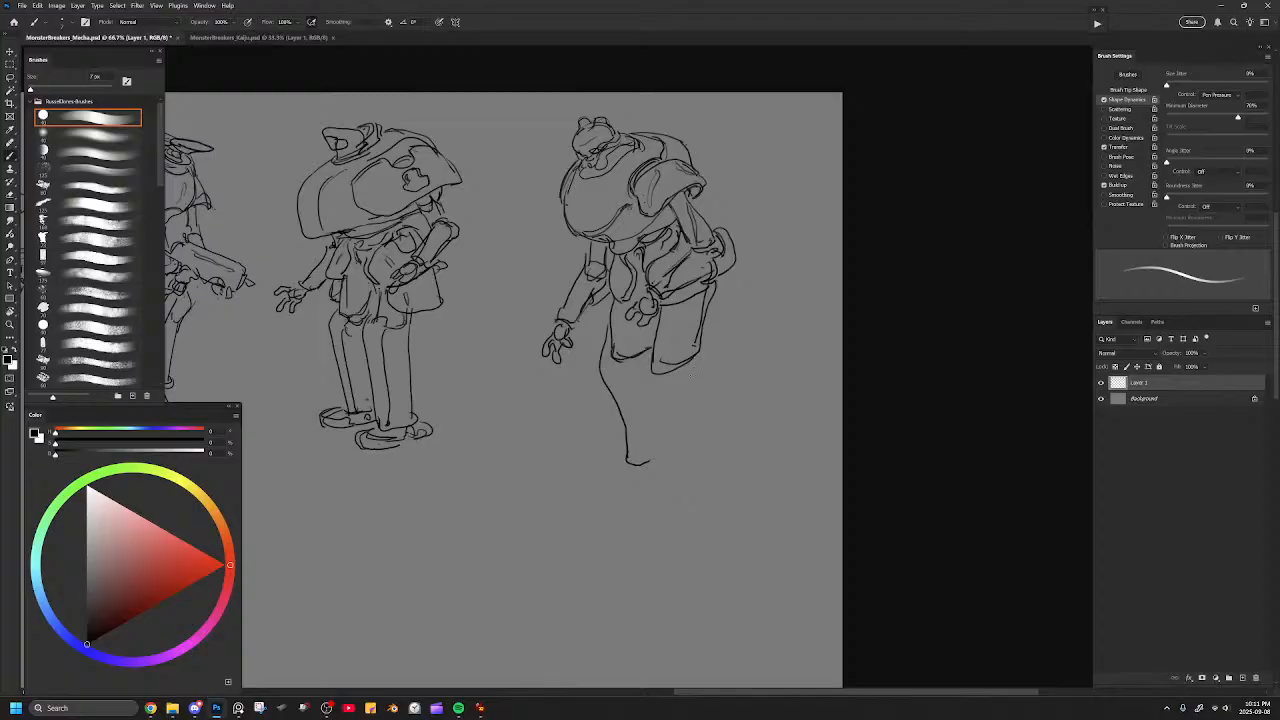
pyautogui.moveTo(645, 350)
pyautogui.mouseDown()
pyautogui.moveTo(674, 460)
pyautogui.moveTo(696, 467)
pyautogui.mouseUp()
pyautogui.moveTo(701, 350)
pyautogui.mouseDown()
pyautogui.moveTo(719, 461)
pyautogui.moveTo(672, 479)
pyautogui.moveTo(632, 472)
pyautogui.moveTo(655, 467)
pyautogui.mouseUp()
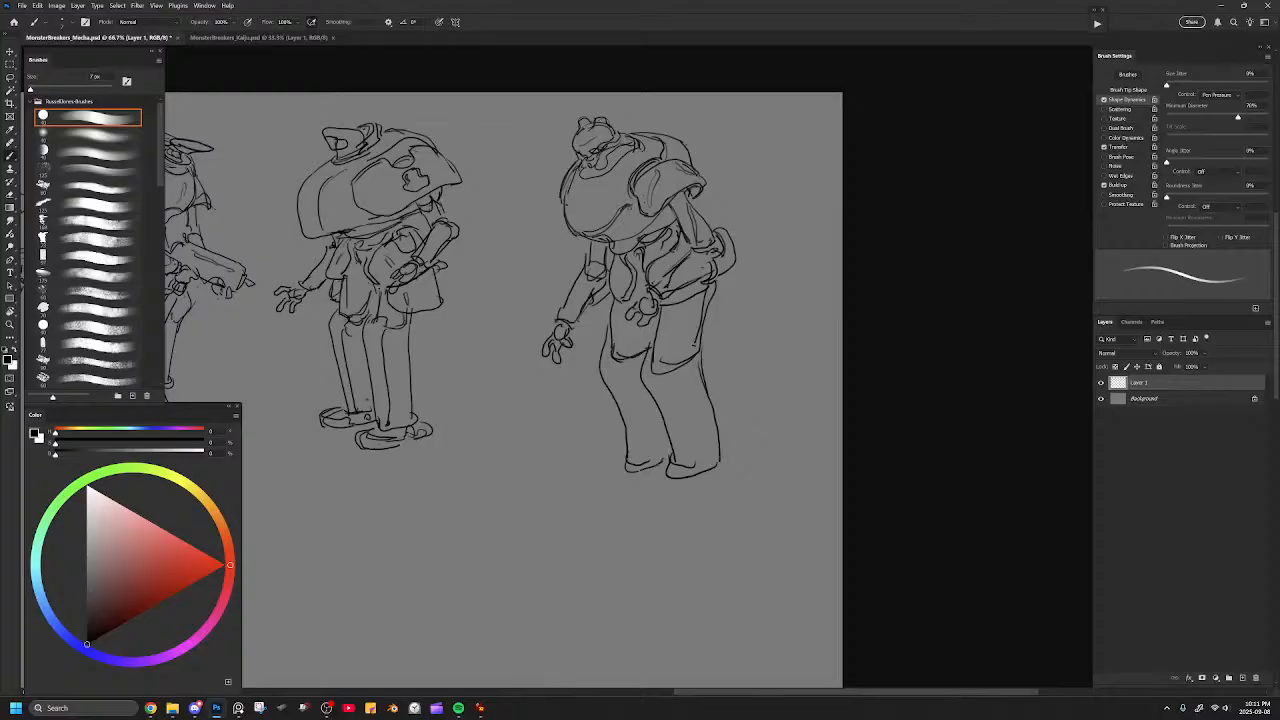
pyautogui.hotkey('ctrl', 'z')
pyautogui.hotkey('ctrl', 'z')
pyautogui.hotkey('ctrl', 'z')
pyautogui.hotkey('ctrl', 'z')
pyautogui.hotkey('ctrl', 'z')
pyautogui.hotkey('ctrl', 'z')
pyautogui.hotkey('ctrl', 'z')
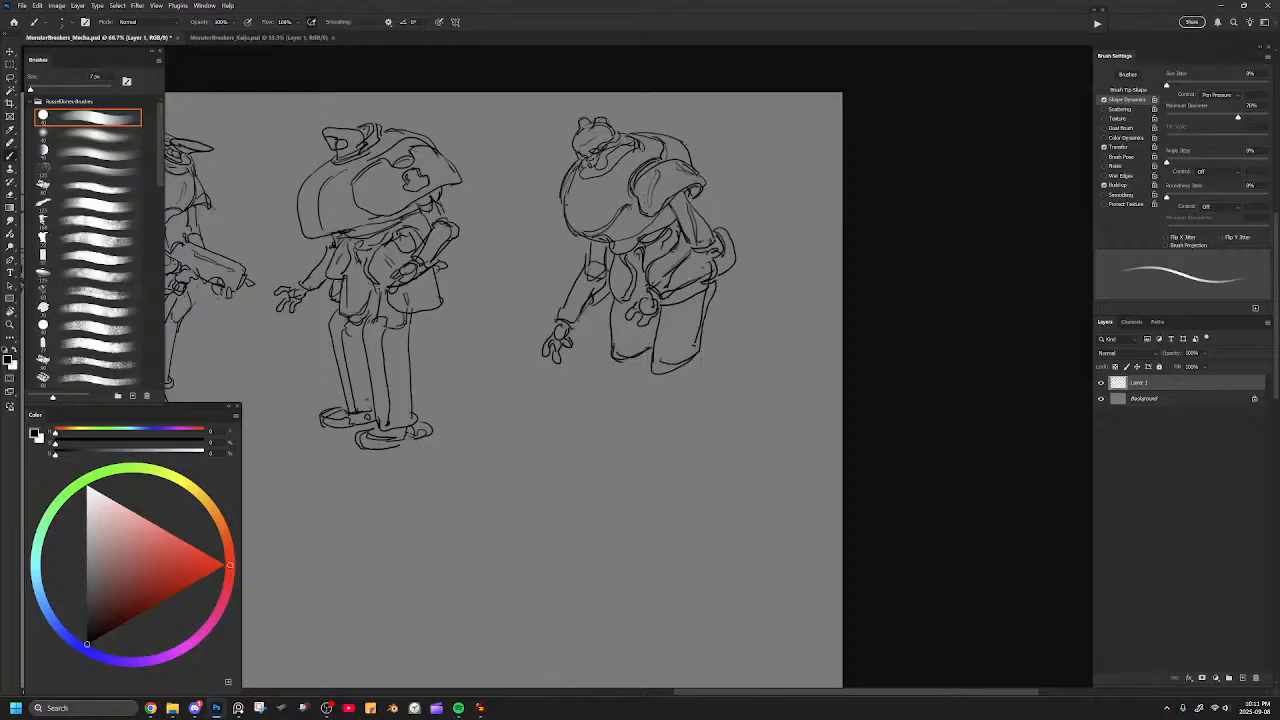
# Clean up the lines around the curled near hand and touch up the shoulder pad and waist.
pyautogui.press('e')
pyautogui.moveTo(652, 293); pyautogui.dragTo(651, 304)
pyautogui.press('b')
pyautogui.moveTo(671, 191); pyautogui.dragTo(687, 207)
pyautogui.moveTo(651, 265); pyautogui.dragTo(642, 289)
# Try out long, straight lower legs below the thighs, and erase them together with the thighs' lower edges.
pyautogui.moveTo(602, 327)
pyautogui.mouseDown()
pyautogui.moveTo(609, 357)
pyautogui.moveTo(594, 372)
pyautogui.moveTo(611, 458)
pyautogui.mouseUp()
pyautogui.moveTo(632, 360)
pyautogui.mouseDown()
pyautogui.moveTo(655, 478)
pyautogui.moveTo(680, 482)
pyautogui.mouseUp()
pyautogui.moveTo(698, 354)
pyautogui.mouseDown()
pyautogui.moveTo(712, 470)
pyautogui.moveTo(658, 493)
pyautogui.moveTo(636, 478)
pyautogui.mouseUp()
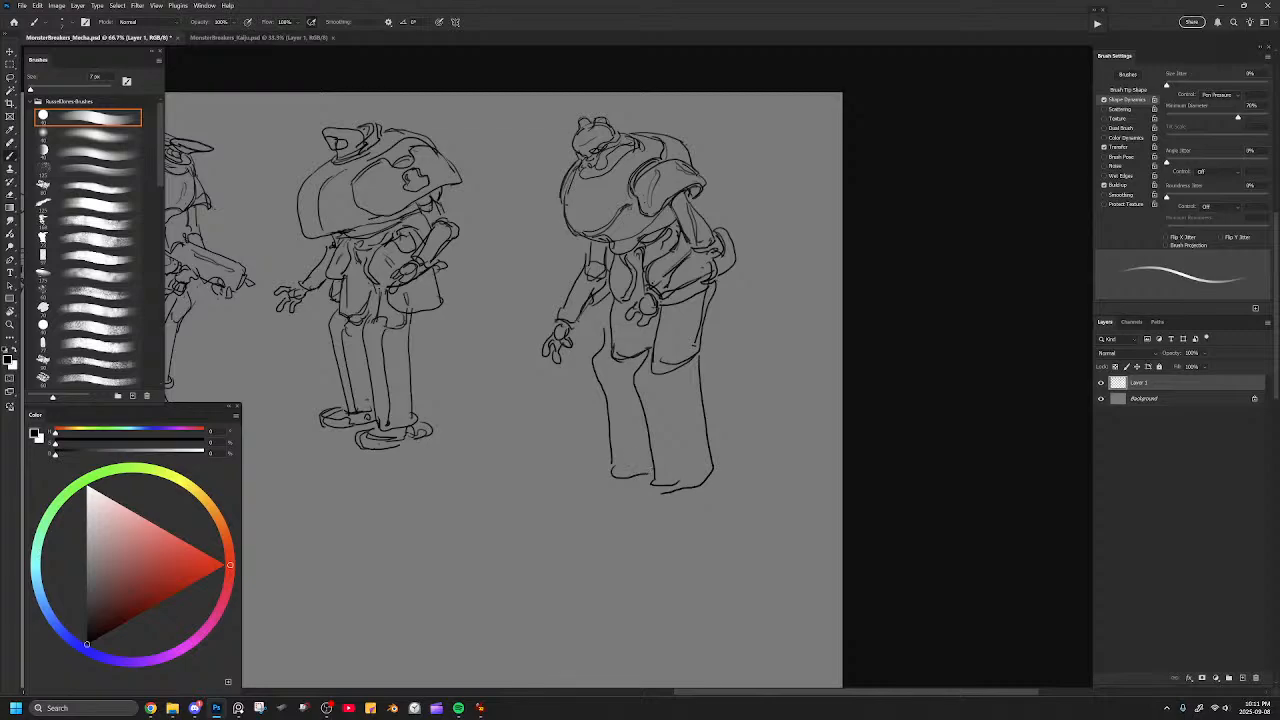
pyautogui.hotkey('ctrl', '-')
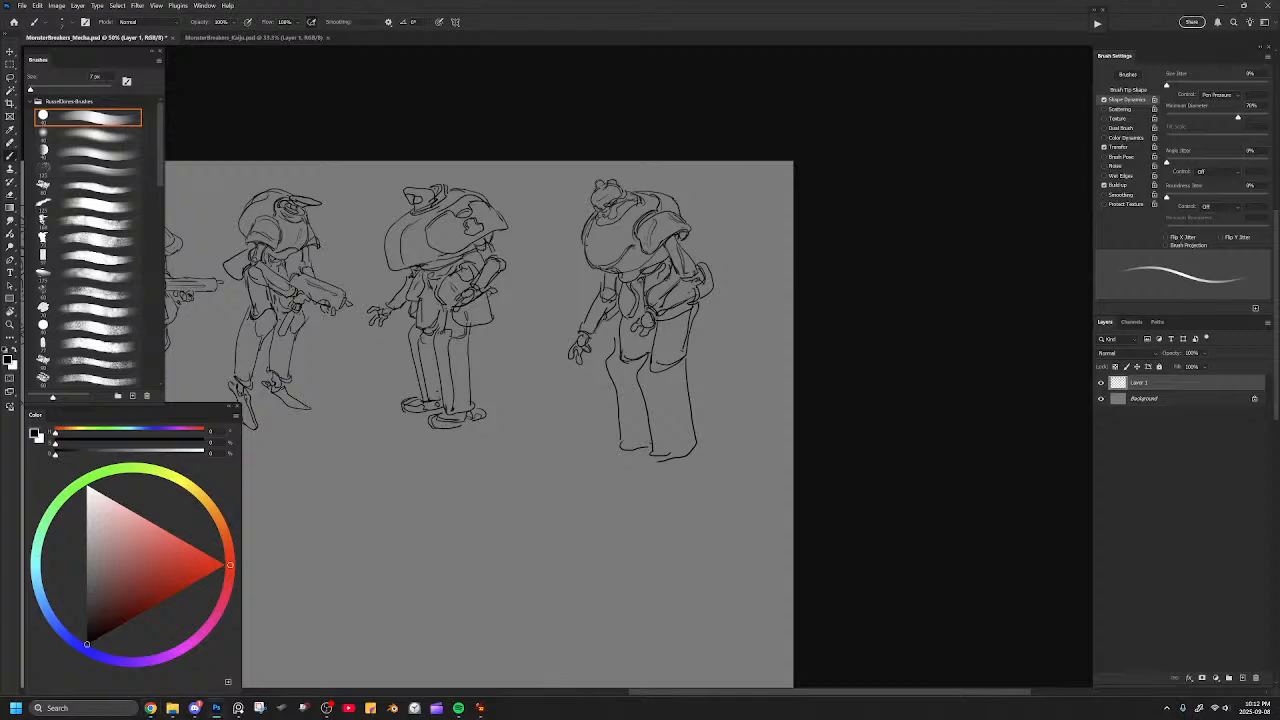
pyautogui.scroll(1, 660, 355)
pyautogui.press('e')
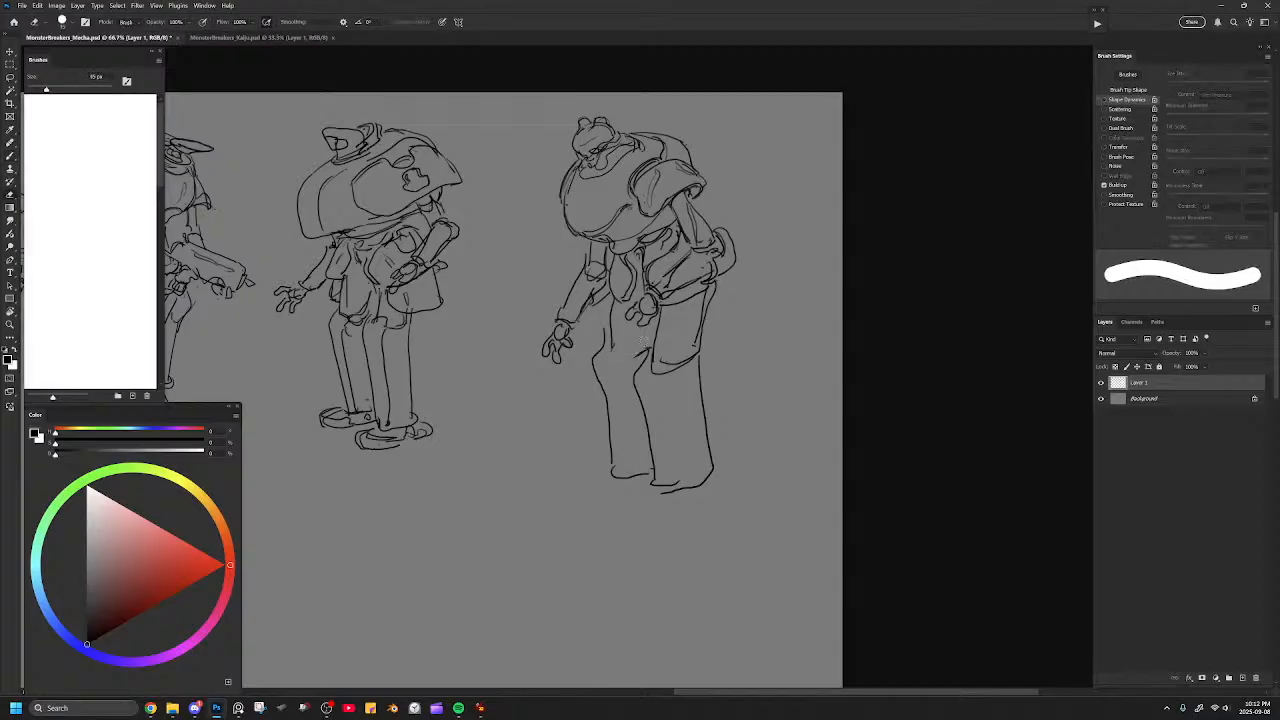
pyautogui.moveTo(608, 324)
pyautogui.mouseDown()
pyautogui.moveTo(598, 395)
pyautogui.moveTo(605, 377)
pyautogui.moveTo(613, 409)
pyautogui.moveTo(634, 395)
pyautogui.moveTo(639, 346)
pyautogui.moveTo(646, 415)
pyautogui.mouseUp()
pyautogui.press(']')
pyautogui.press(']')
pyautogui.press(']')
pyautogui.press(']')
pyautogui.moveTo(661, 371)
pyautogui.mouseDown()
pyautogui.moveTo(692, 361)
pyautogui.moveTo(705, 454)
pyautogui.moveTo(656, 477)
pyautogui.moveTo(677, 377)
pyautogui.mouseUp()
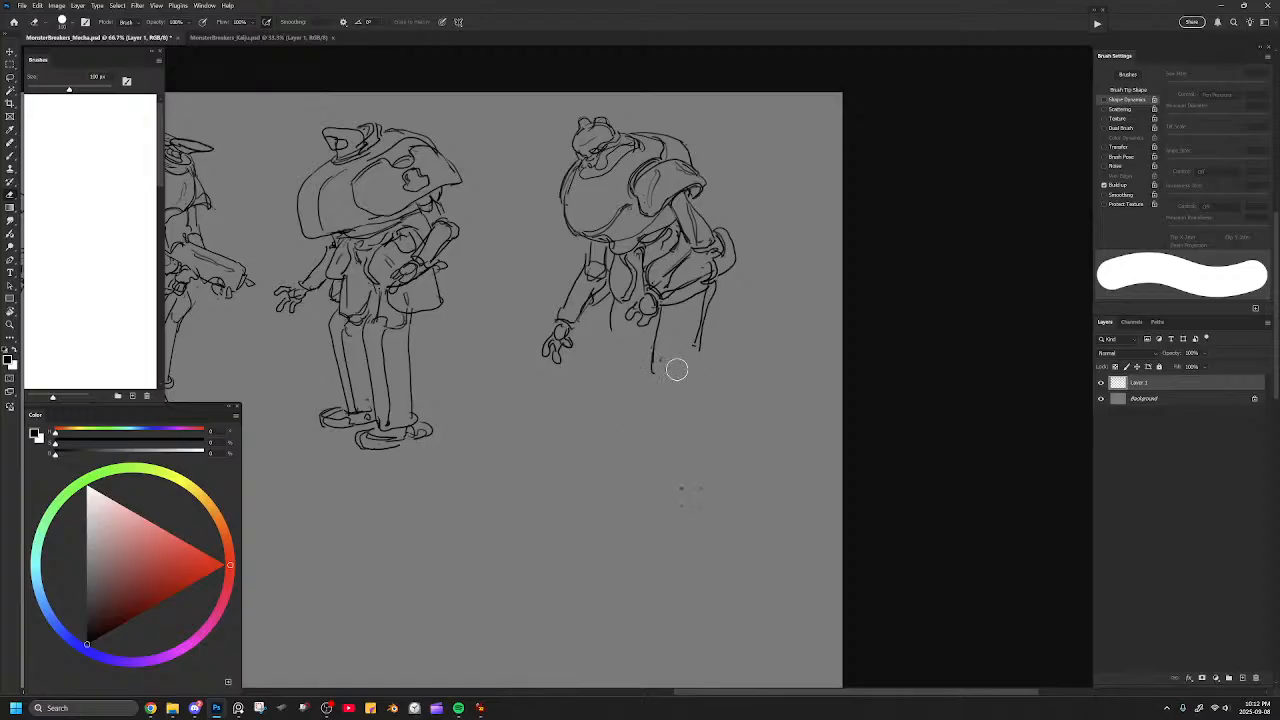
# Try out squared thigh ends with wider, longer lower legs, and erase the near leg.
pyautogui.press('b')
pyautogui.moveTo(606, 313)
pyautogui.mouseDown()
pyautogui.moveTo(607, 356)
pyautogui.moveTo(662, 382)
pyautogui.moveTo(692, 374)
pyautogui.moveTo(702, 348)
pyautogui.mouseUp()
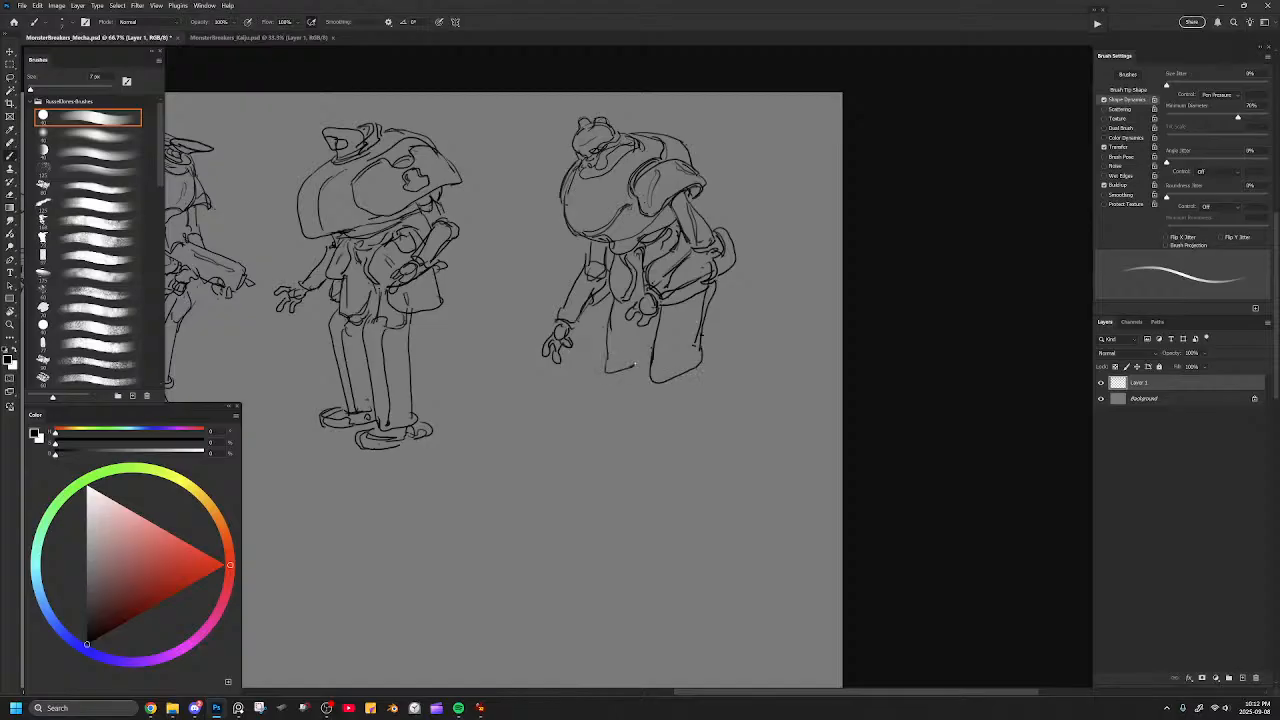
pyautogui.moveTo(610, 336)
pyautogui.mouseDown()
pyautogui.moveTo(611, 364)
pyautogui.moveTo(638, 368)
pyautogui.moveTo(590, 374)
pyautogui.moveTo(604, 492)
pyautogui.mouseUp()
pyautogui.moveTo(648, 343)
pyautogui.mouseDown()
pyautogui.moveTo(634, 396)
pyautogui.moveTo(642, 480)
pyautogui.moveTo(685, 500)
pyautogui.moveTo(710, 464)
pyautogui.mouseUp()
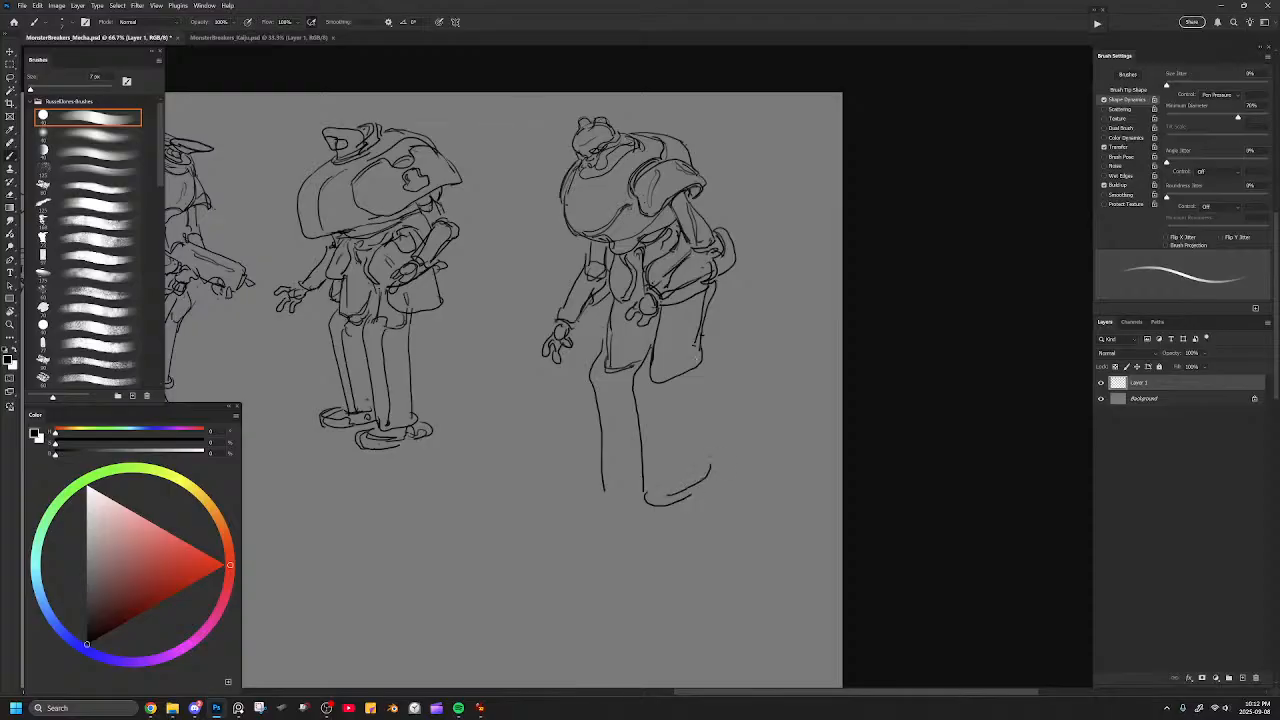
pyautogui.moveTo(654, 358)
pyautogui.mouseDown()
pyautogui.moveTo(689, 397)
pyautogui.moveTo(697, 376)
pyautogui.moveTo(726, 427)
pyautogui.moveTo(705, 480)
pyautogui.mouseUp()
pyautogui.moveTo(603, 487); pyautogui.dragTo(638, 489)
pyautogui.press('e')
pyautogui.moveTo(676, 380)
pyautogui.mouseDown()
pyautogui.moveTo(658, 482)
pyautogui.moveTo(705, 370)
pyautogui.moveTo(676, 432)
pyautogui.mouseUp()
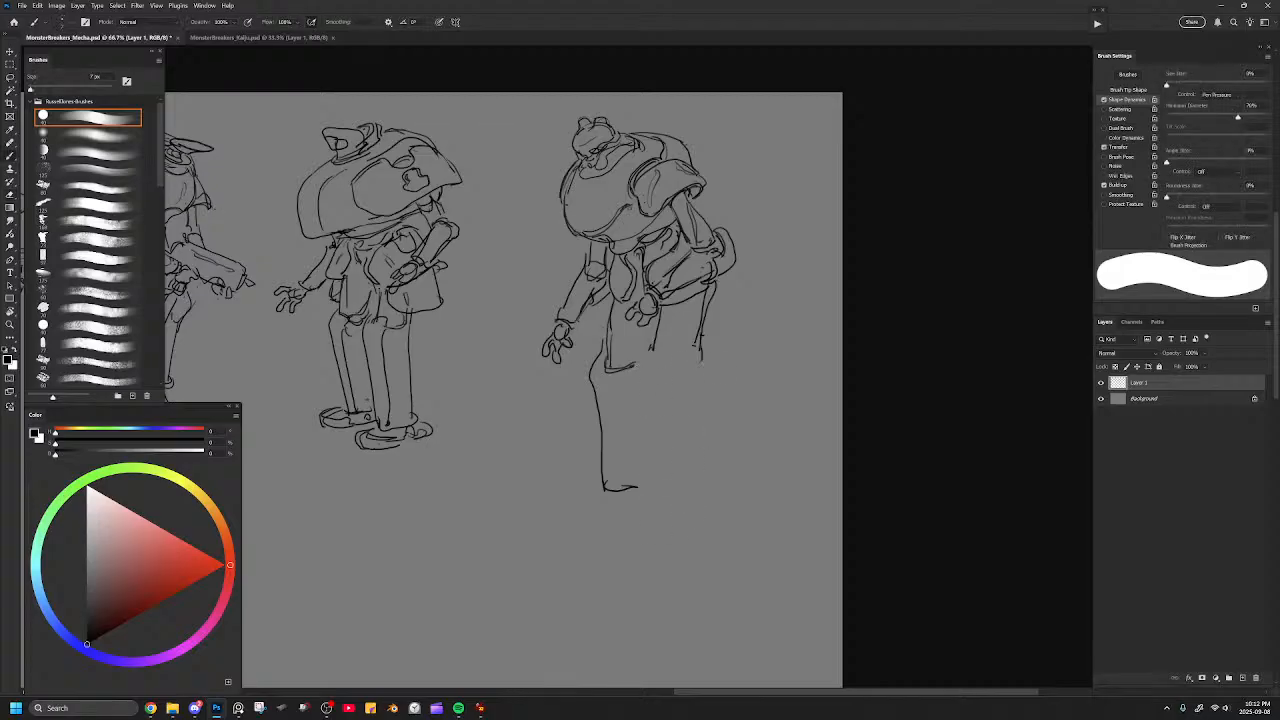
# Try out a striding stance with one lower leg angled backward, and erase both legs below the thighs.
pyautogui.press('b')
pyautogui.moveTo(655, 352); pyautogui.dragTo(692, 445)
pyautogui.moveTo(668, 380)
pyautogui.mouseDown()
pyautogui.moveTo(702, 388)
pyautogui.moveTo(707, 365)
pyautogui.moveTo(654, 362)
pyautogui.moveTo(690, 466)
pyautogui.moveTo(720, 468)
pyautogui.moveTo(734, 420)
pyautogui.moveTo(712, 366)
pyautogui.moveTo(652, 406)
pyautogui.moveTo(655, 486)
pyautogui.moveTo(612, 487)
pyautogui.moveTo(602, 452)
pyautogui.moveTo(636, 487)
pyautogui.moveTo(656, 464)
pyautogui.mouseUp()
pyautogui.press('e')
pyautogui.moveTo(606, 488)
pyautogui.mouseDown()
pyautogui.moveTo(636, 484)
pyautogui.moveTo(659, 456)
pyautogui.moveTo(655, 404)
pyautogui.mouseUp()
pyautogui.press('b')
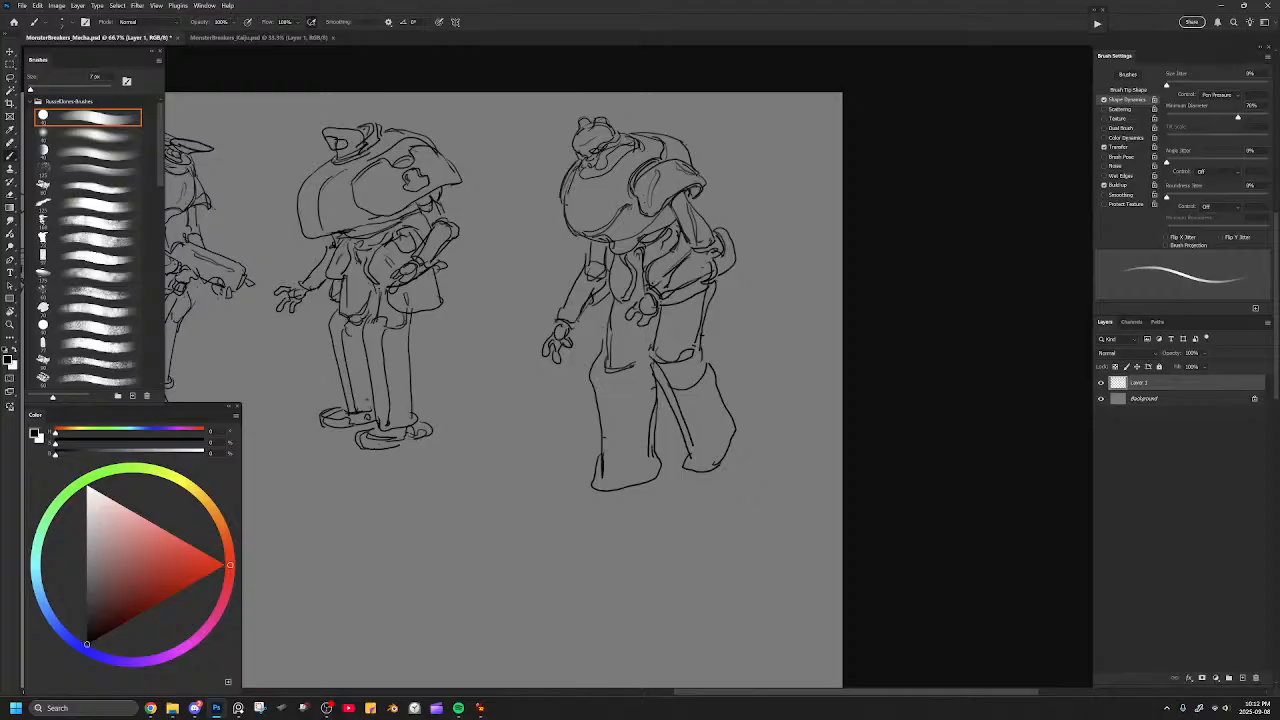
pyautogui.press('e')
pyautogui.moveTo(700, 350)
pyautogui.mouseDown()
pyautogui.moveTo(598, 390)
pyautogui.moveTo(596, 492)
pyautogui.moveTo(661, 456)
pyautogui.moveTo(710, 490)
pyautogui.mouseUp()
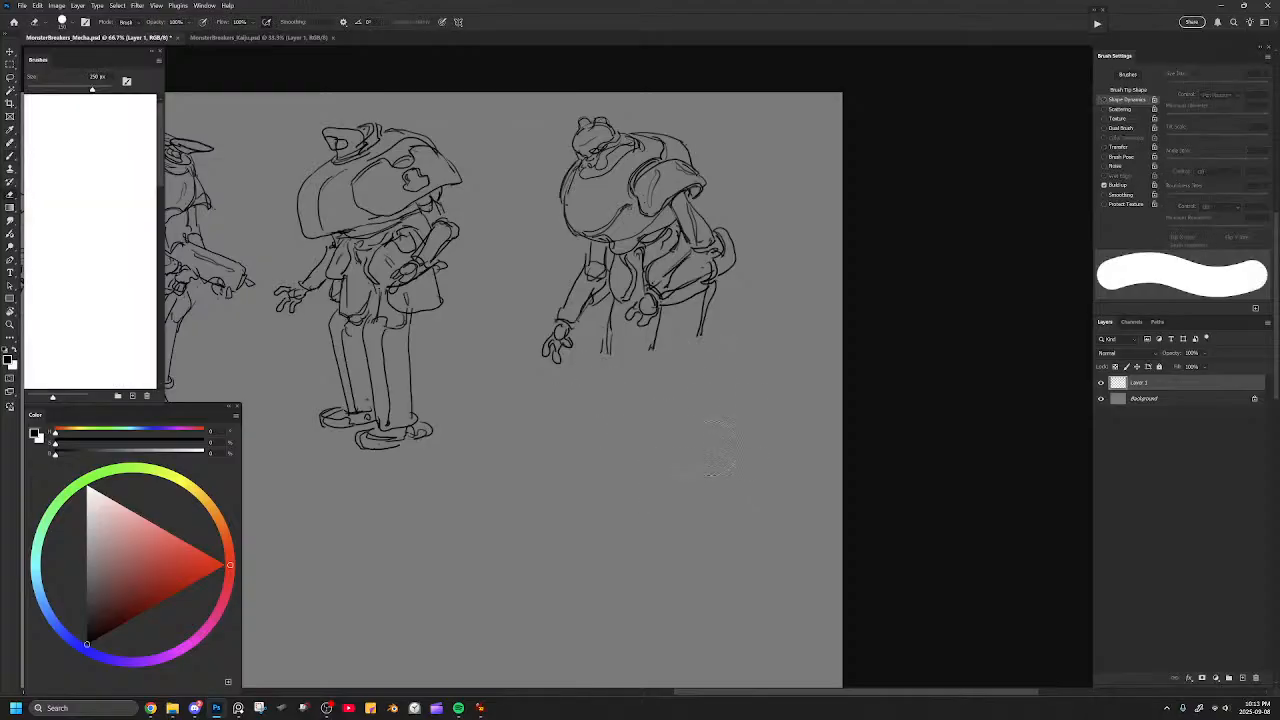
pyautogui.moveTo(723, 385)
pyautogui.mouseDown()
pyautogui.moveTo(682, 357)
pyautogui.moveTo(697, 328)
pyautogui.moveTo(657, 362)
pyautogui.moveTo(694, 360)
pyautogui.mouseUp()
# Redraw the thighs' lower edges and sketch the near lower leg with a bent knee and tapered ankle.
pyautogui.press('b')
pyautogui.moveTo(703, 296); pyautogui.dragTo(694, 366)
pyautogui.moveTo(604, 353)
pyautogui.mouseDown()
pyautogui.moveTo(642, 354)
pyautogui.moveTo(650, 410)
pyautogui.mouseUp()
pyautogui.moveTo(641, 366); pyautogui.dragTo(655, 415)
pyautogui.moveTo(695, 361)
pyautogui.mouseDown()
pyautogui.moveTo(710, 415)
pyautogui.moveTo(694, 472)
pyautogui.mouseUp()
pyautogui.moveTo(657, 402)
pyautogui.mouseDown()
pyautogui.moveTo(653, 487)
pyautogui.moveTo(688, 476)
pyautogui.mouseUp()
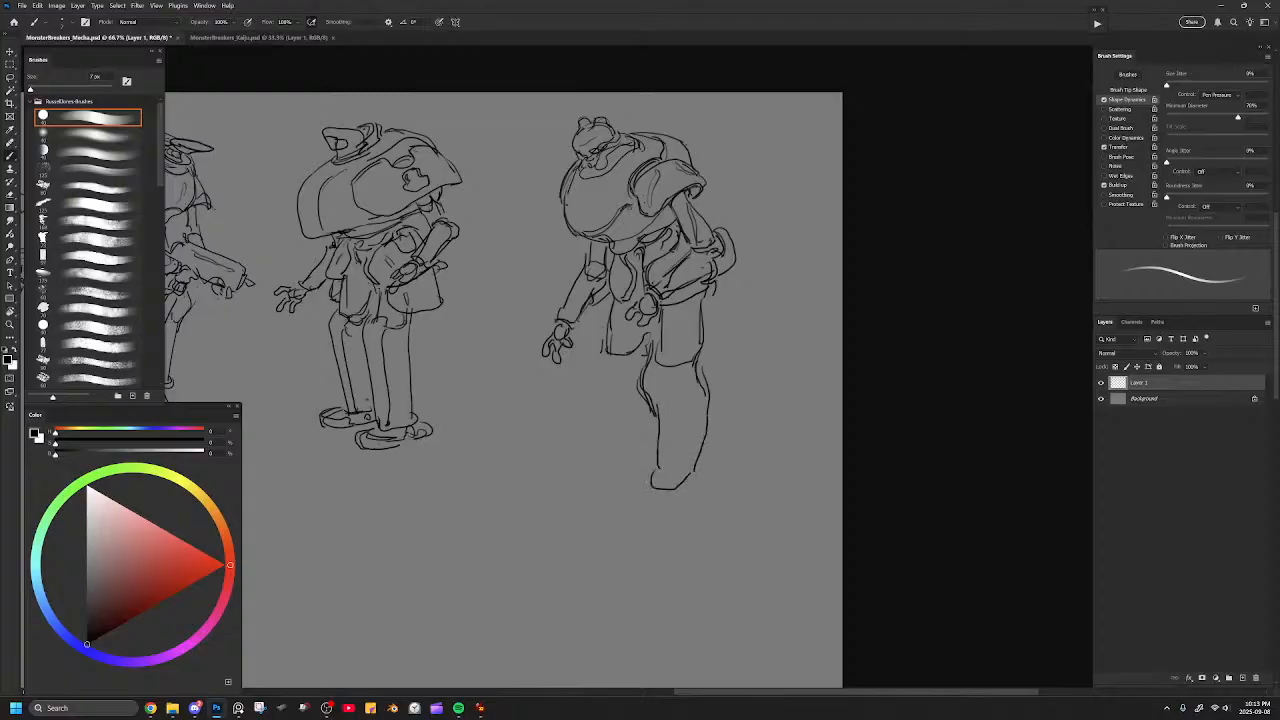
# Draw the slimmer far leg from knee to ankle and a clawed, long-toed near foot.
pyautogui.moveTo(591, 337)
pyautogui.mouseDown()
pyautogui.moveTo(638, 455)
pyautogui.moveTo(652, 460)
pyautogui.moveTo(621, 413)
pyautogui.mouseUp()
pyautogui.moveTo(598, 333); pyautogui.dragTo(627, 355)
pyautogui.moveTo(652, 484)
pyautogui.mouseDown()
pyautogui.moveTo(642, 505)
pyautogui.moveTo(696, 474)
pyautogui.moveTo(604, 477)
pyautogui.moveTo(640, 471)
pyautogui.moveTo(622, 494)
pyautogui.moveTo(660, 511)
pyautogui.moveTo(685, 491)
pyautogui.moveTo(604, 511)
pyautogui.moveTo(634, 506)
pyautogui.moveTo(620, 517)
pyautogui.moveTo(652, 522)
pyautogui.moveTo(715, 469)
pyautogui.mouseUp()
pyautogui.hotkey('ctrl', 'z')
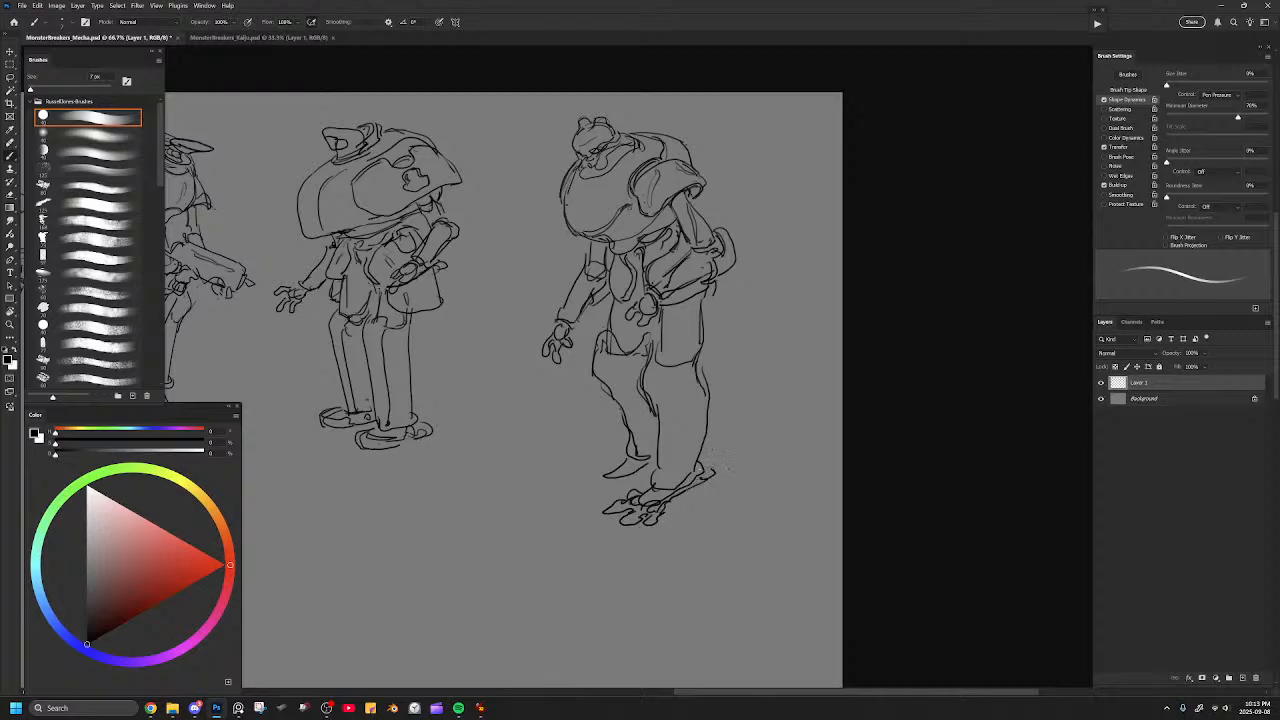
# Draw the far foot with matching long toes and clean up the near foot's toes.
pyautogui.moveTo(603, 489)
pyautogui.mouseDown()
pyautogui.moveTo(580, 495)
pyautogui.moveTo(660, 532)
pyautogui.moveTo(634, 500)
pyautogui.moveTo(622, 526)
pyautogui.moveTo(704, 480)
pyautogui.moveTo(574, 487)
pyautogui.mouseUp()
pyautogui.press('e')
pyautogui.press('b')
pyautogui.moveTo(612, 465)
pyautogui.mouseDown()
pyautogui.moveTo(588, 476)
pyautogui.moveTo(608, 486)
pyautogui.mouseUp()
pyautogui.moveTo(605, 481); pyautogui.dragTo(626, 480)
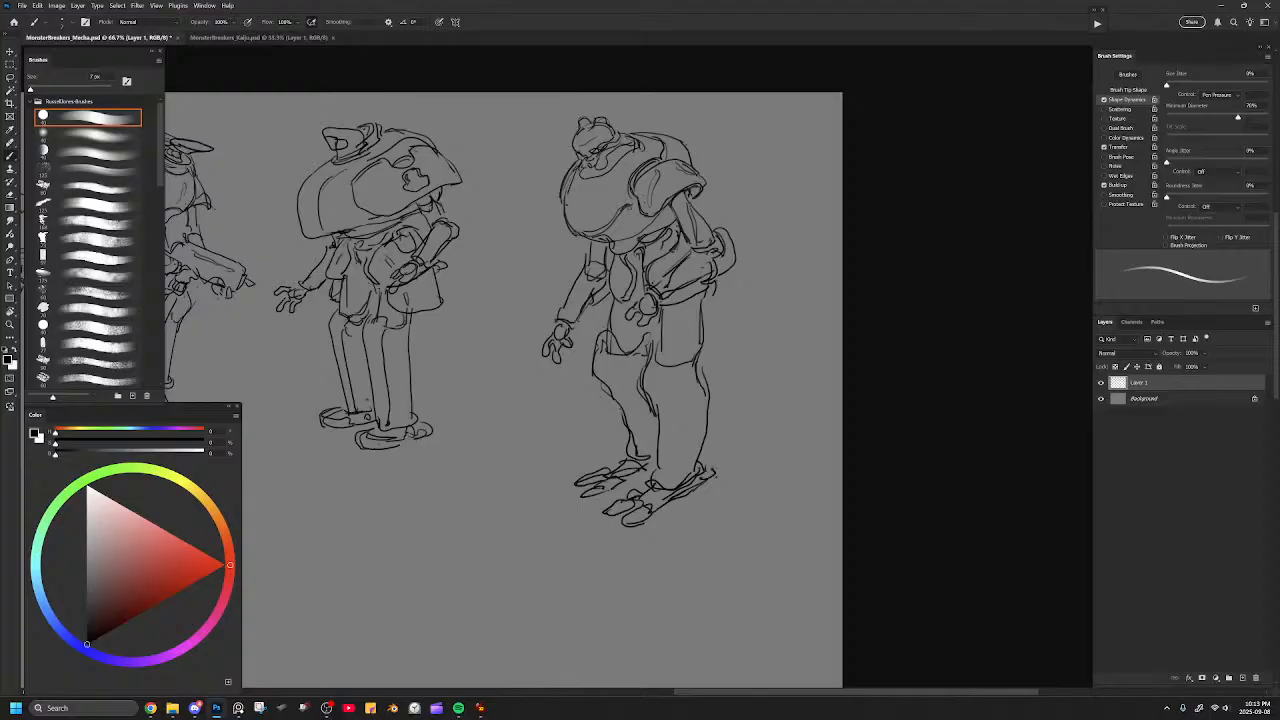
# Add a pointed knee guard to the near leg and refine the calf's contour down to the heel.
pyautogui.moveTo(658, 418)
pyautogui.mouseDown()
pyautogui.moveTo(686, 388)
pyautogui.moveTo(666, 477)
pyautogui.mouseUp()
pyautogui.moveTo(707, 410)
pyautogui.mouseDown()
pyautogui.moveTo(686, 481)
pyautogui.moveTo(700, 480)
pyautogui.moveTo(672, 465)
pyautogui.mouseUp()
pyautogui.press('e')
pyautogui.press('b')
pyautogui.moveTo(705, 388)
pyautogui.mouseDown()
pyautogui.moveTo(718, 464)
pyautogui.moveTo(698, 477)
pyautogui.moveTo(707, 433)
pyautogui.moveTo(680, 482)
pyautogui.moveTo(704, 442)
pyautogui.mouseUp()
pyautogui.hotkey('ctrl', 'z')
pyautogui.hotkey('ctrl', 'z')
pyautogui.press('e')
pyautogui.press('b')
pyautogui.moveTo(667, 487)
pyautogui.mouseDown()
pyautogui.moveTo(701, 480)
pyautogui.moveTo(710, 428)
pyautogui.mouseUp()
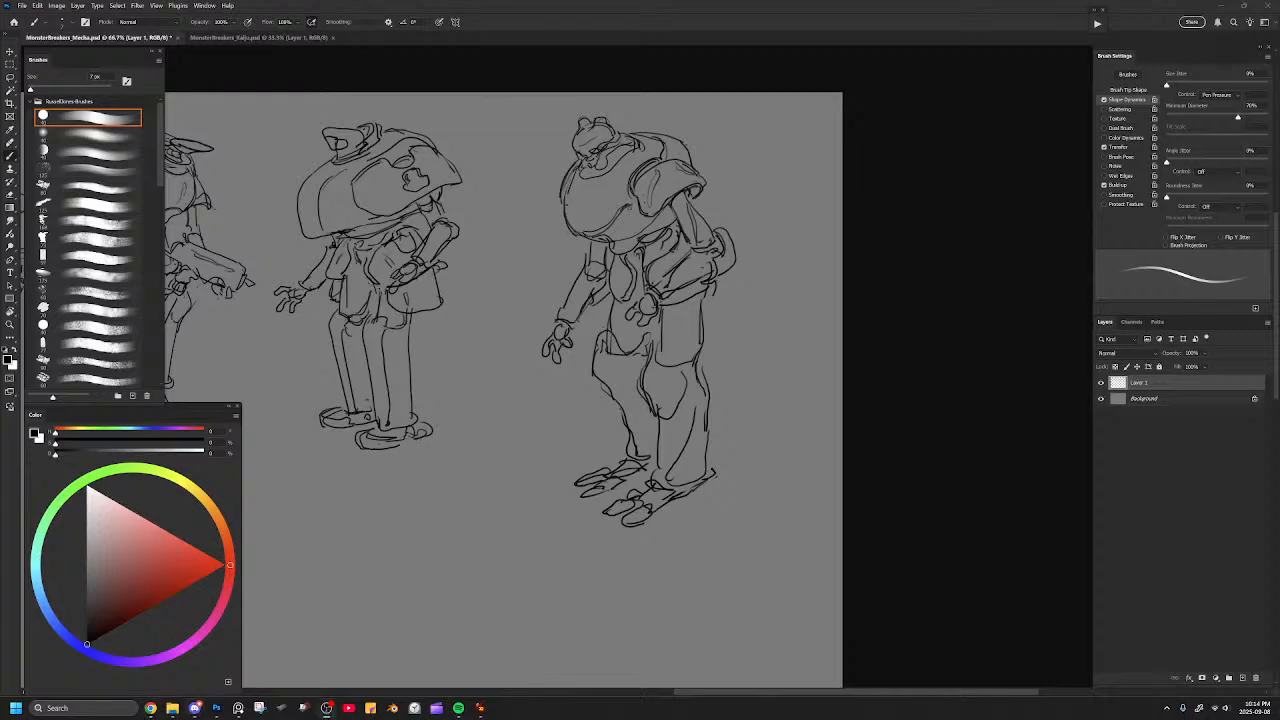
# Undo the latest touch-up strokes and erase the near shoulder pad's front and upper rim.
pyautogui.moveTo(660, 342); pyautogui.dragTo(733, 382)
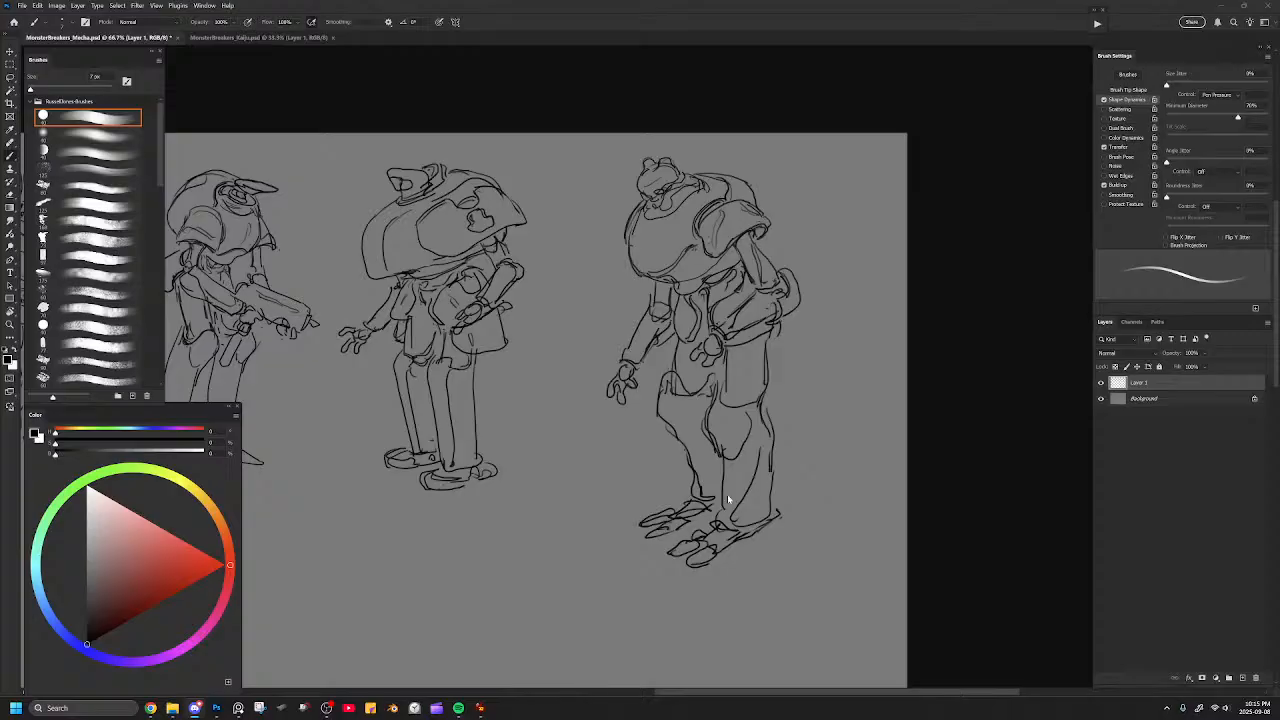
pyautogui.moveTo(771, 449); pyautogui.dragTo(823, 429)
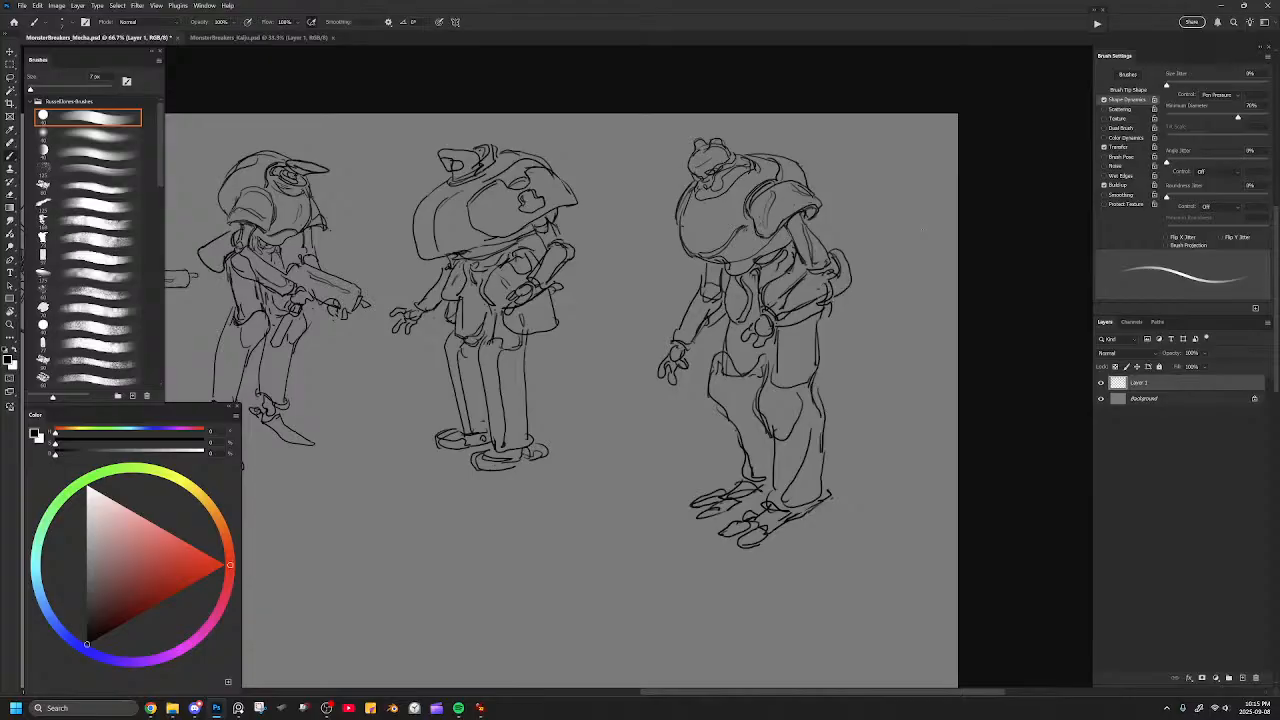
pyautogui.moveTo(683, 346); pyautogui.dragTo(709, 329)
pyautogui.moveTo(738, 188)
pyautogui.mouseDown()
pyautogui.moveTo(796, 163)
pyautogui.moveTo(820, 192)
pyautogui.moveTo(730, 222)
pyautogui.mouseUp()
pyautogui.press('e')
pyautogui.hotkey('ctrl', 'z')
pyautogui.hotkey('ctrl', 'z')
pyautogui.press(']')
pyautogui.moveTo(742, 208); pyautogui.dragTo(796, 175)
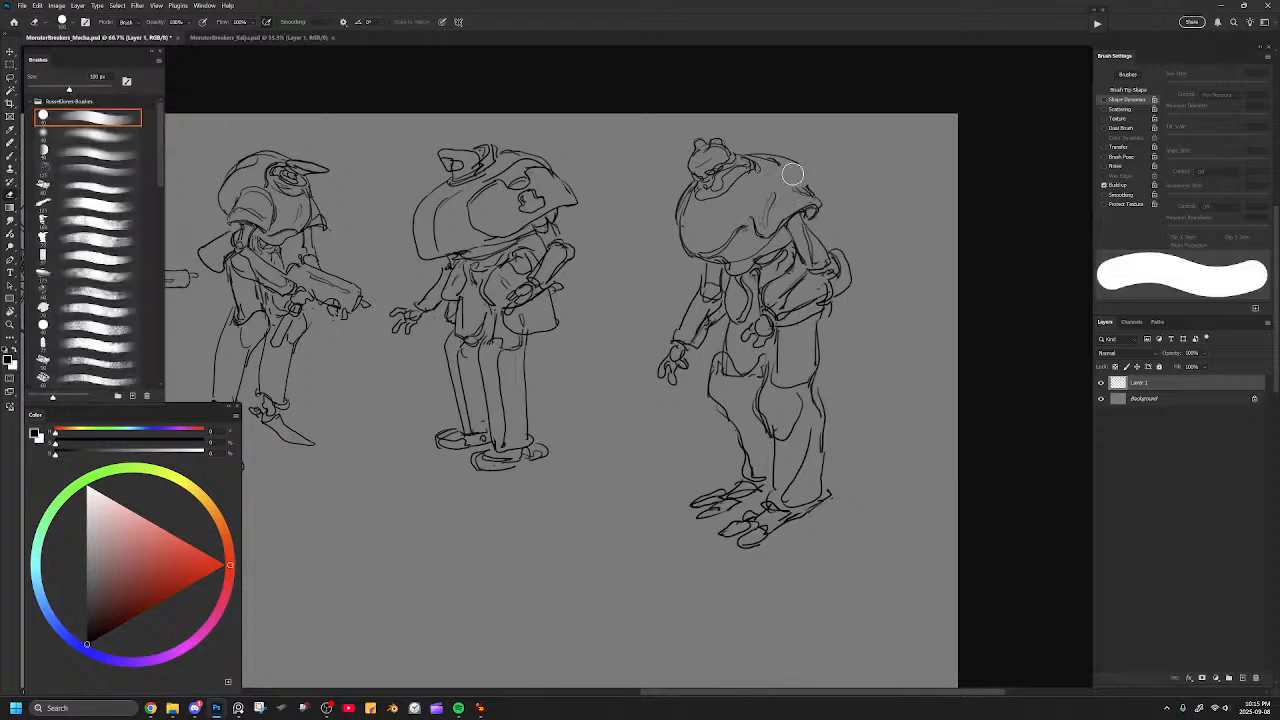
# Redraw the near shoulder pad with a broader curved rim reaching over the torso's upper back.
pyautogui.press('b')
pyautogui.moveTo(744, 218)
pyautogui.mouseDown()
pyautogui.moveTo(810, 168)
pyautogui.moveTo(778, 162)
pyautogui.moveTo(742, 178)
pyautogui.moveTo(730, 220)
pyautogui.moveTo(811, 181)
pyautogui.mouseUp()
pyautogui.hotkey('ctrl', 'z')
pyautogui.hotkey('ctrl', 'z')
pyautogui.moveTo(727, 214)
pyautogui.mouseDown()
pyautogui.moveTo(785, 160)
pyautogui.moveTo(818, 177)
pyautogui.moveTo(756, 200)
pyautogui.moveTo(744, 220)
pyautogui.moveTo(758, 160)
pyautogui.moveTo(816, 174)
pyautogui.mouseUp()
pyautogui.hotkey('ctrl', '-')
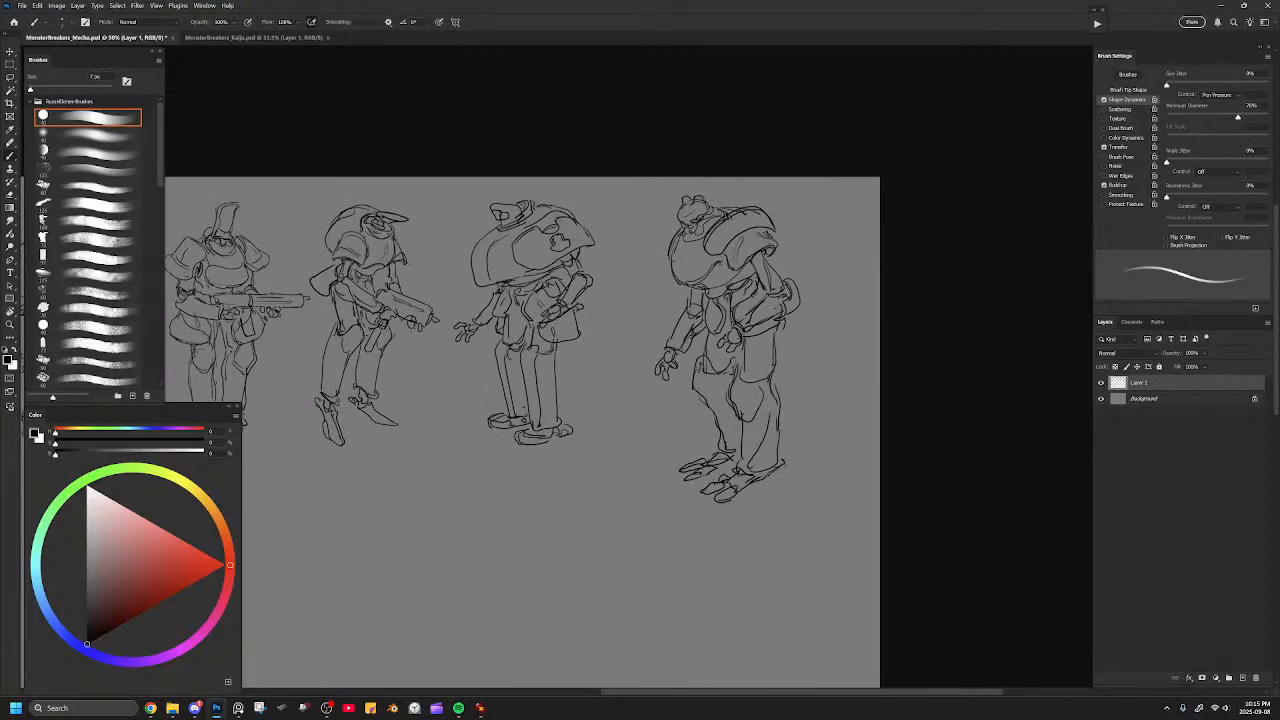
pyautogui.hotkey('ctrl', '+')
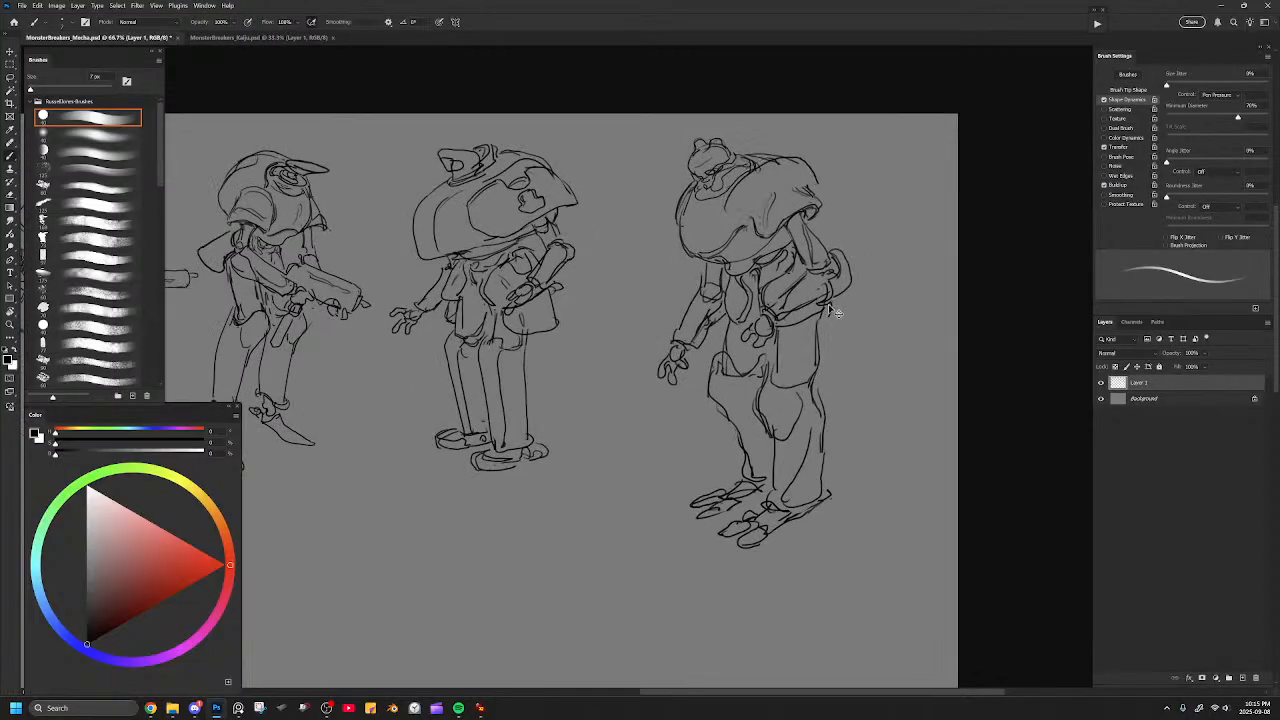
pyautogui.moveTo(795, 194); pyautogui.dragTo(772, 220)
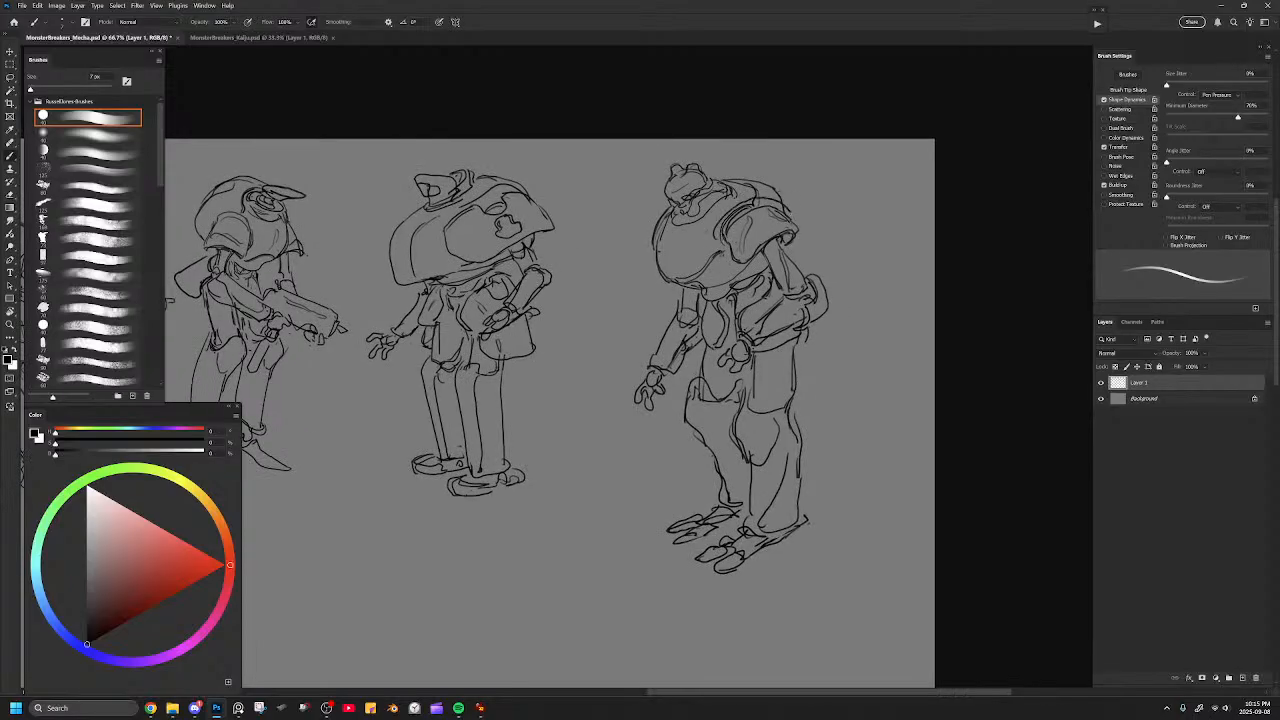
# Erase the doubled lines on the near shoulder pad and redraw its layered front rim.
pyautogui.press('e')
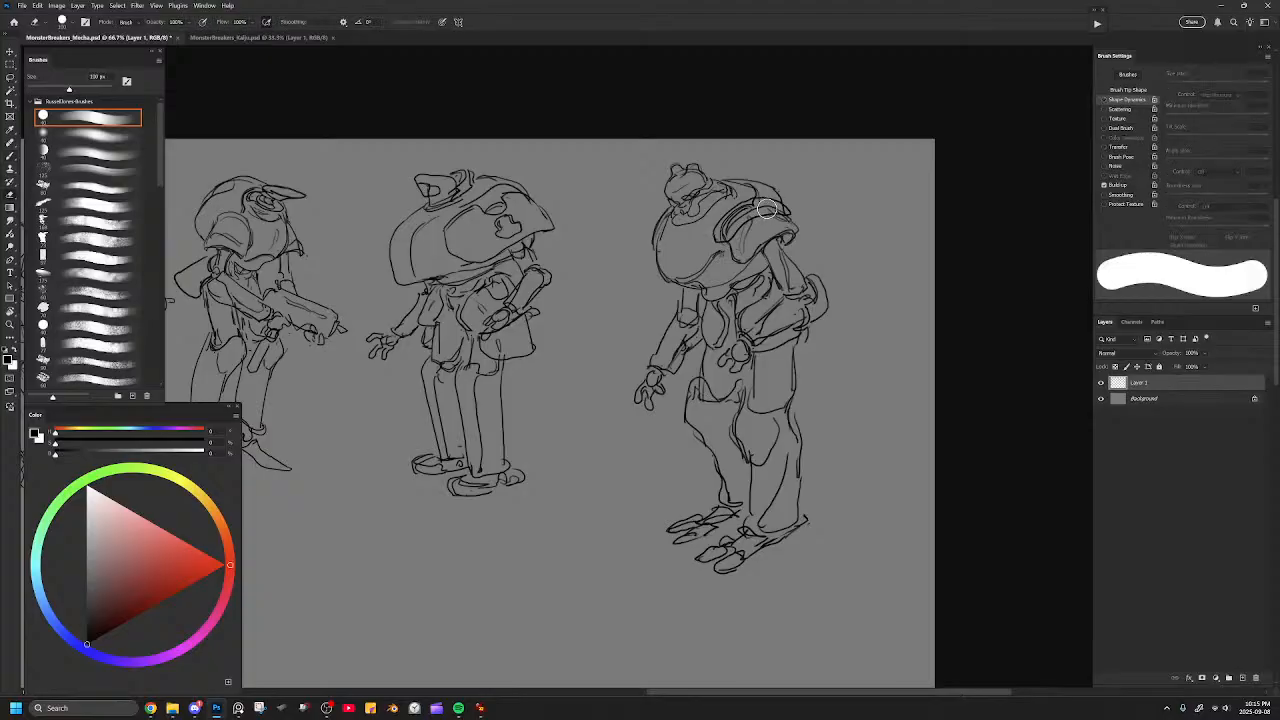
pyautogui.press('[')
pyautogui.press('[')
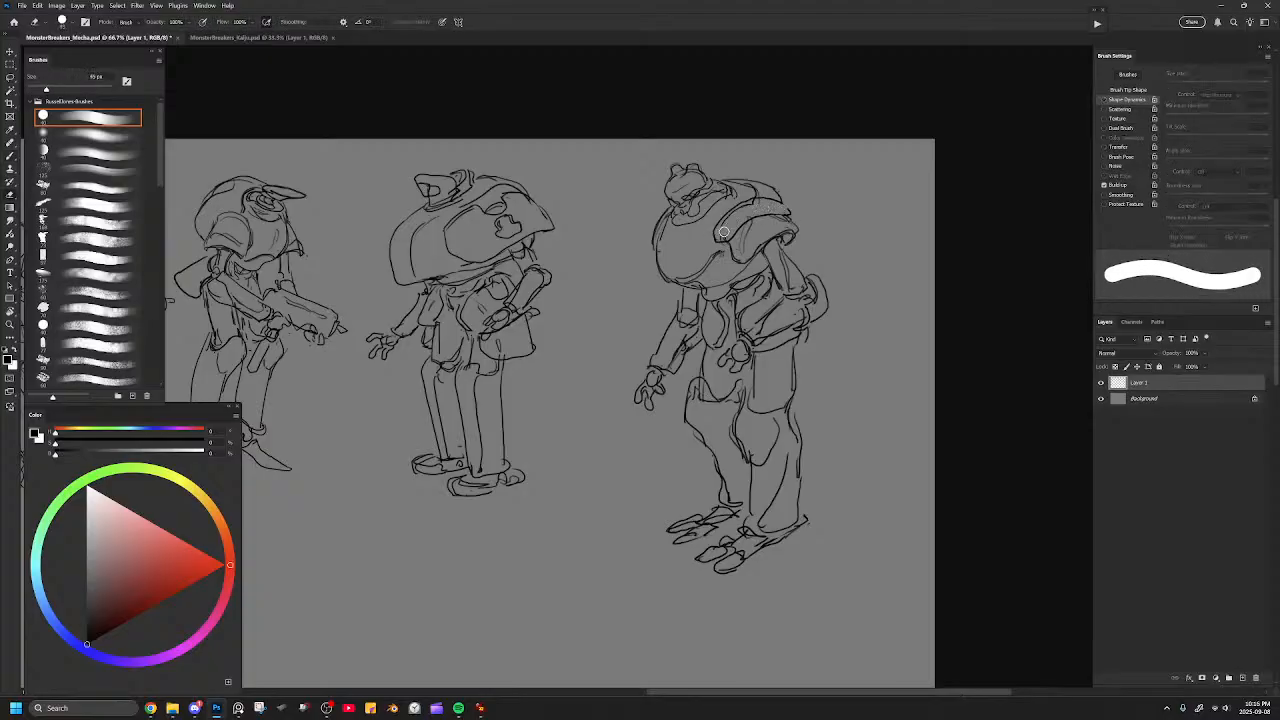
pyautogui.moveTo(739, 214); pyautogui.dragTo(762, 206)
pyautogui.press('b')
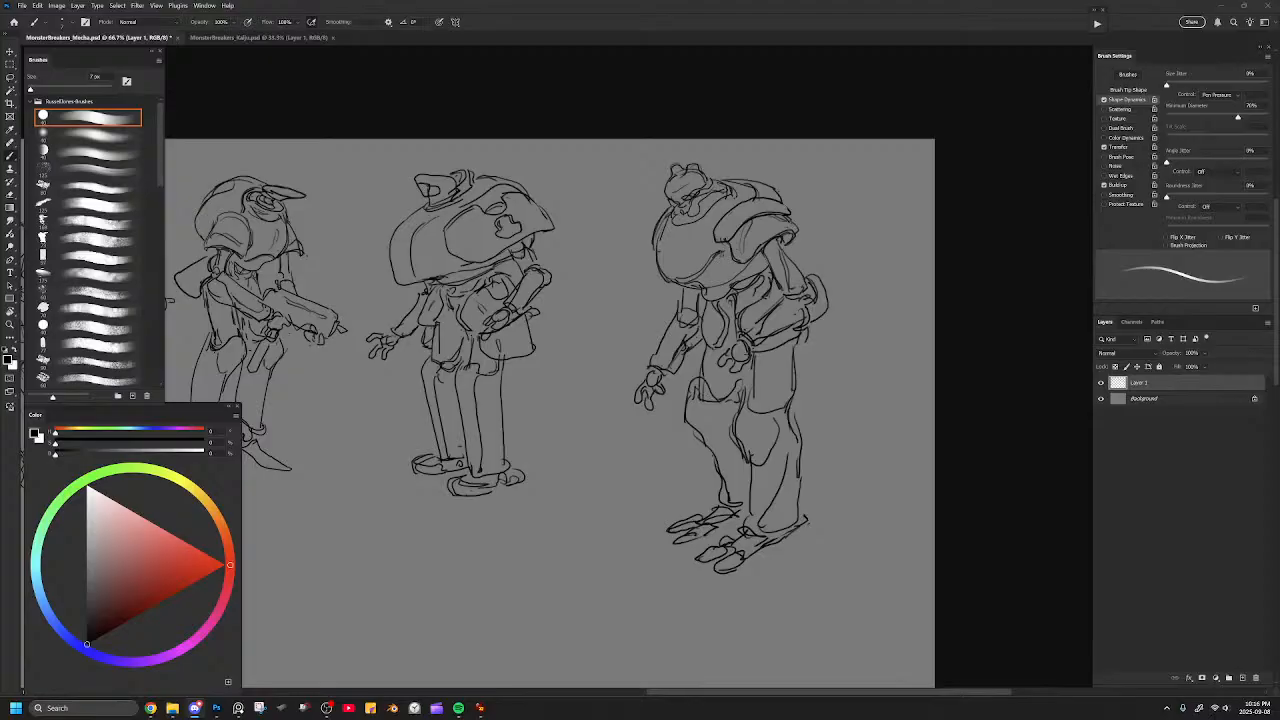
pyautogui.click(785, 265)
pyautogui.press('e')
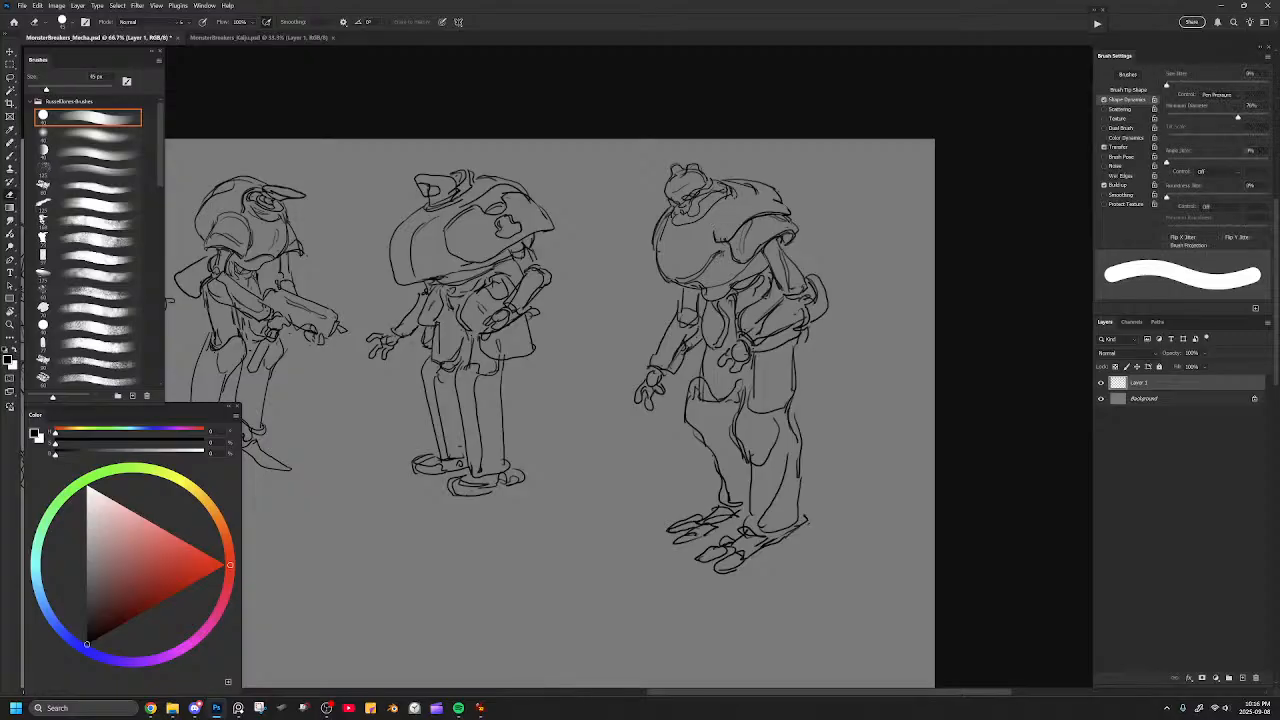
pyautogui.press('b')
pyautogui.moveTo(768, 193); pyautogui.dragTo(714, 230)
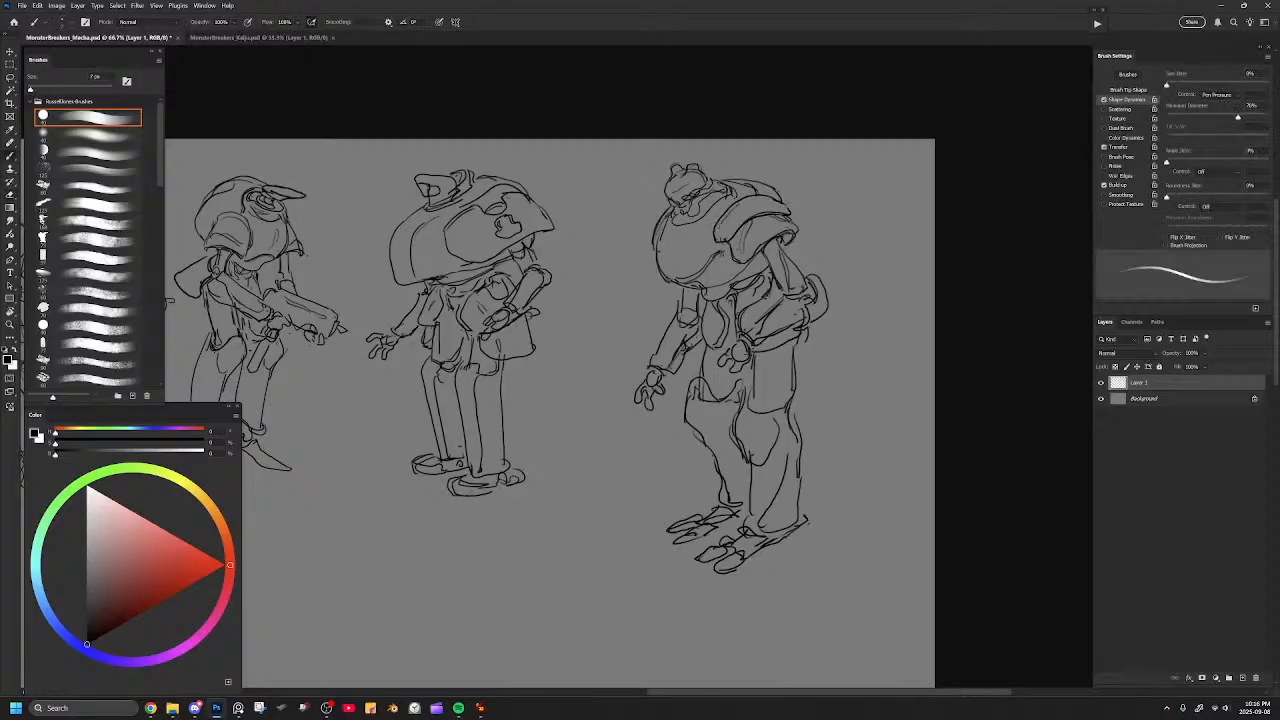
# Add a curved far-shoulder line along the torso's front edge and touch up the near shoulder pad.
pyautogui.press('e')
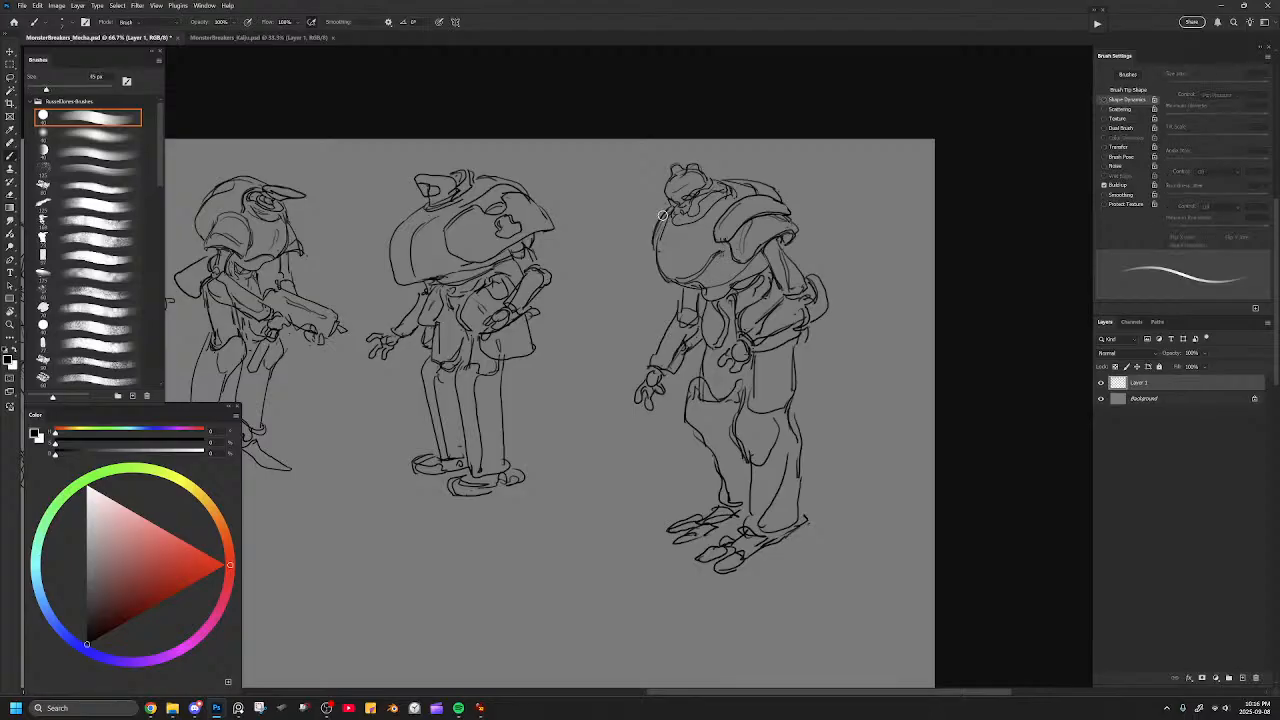
pyautogui.press('b')
pyautogui.moveTo(668, 198); pyautogui.dragTo(657, 239)
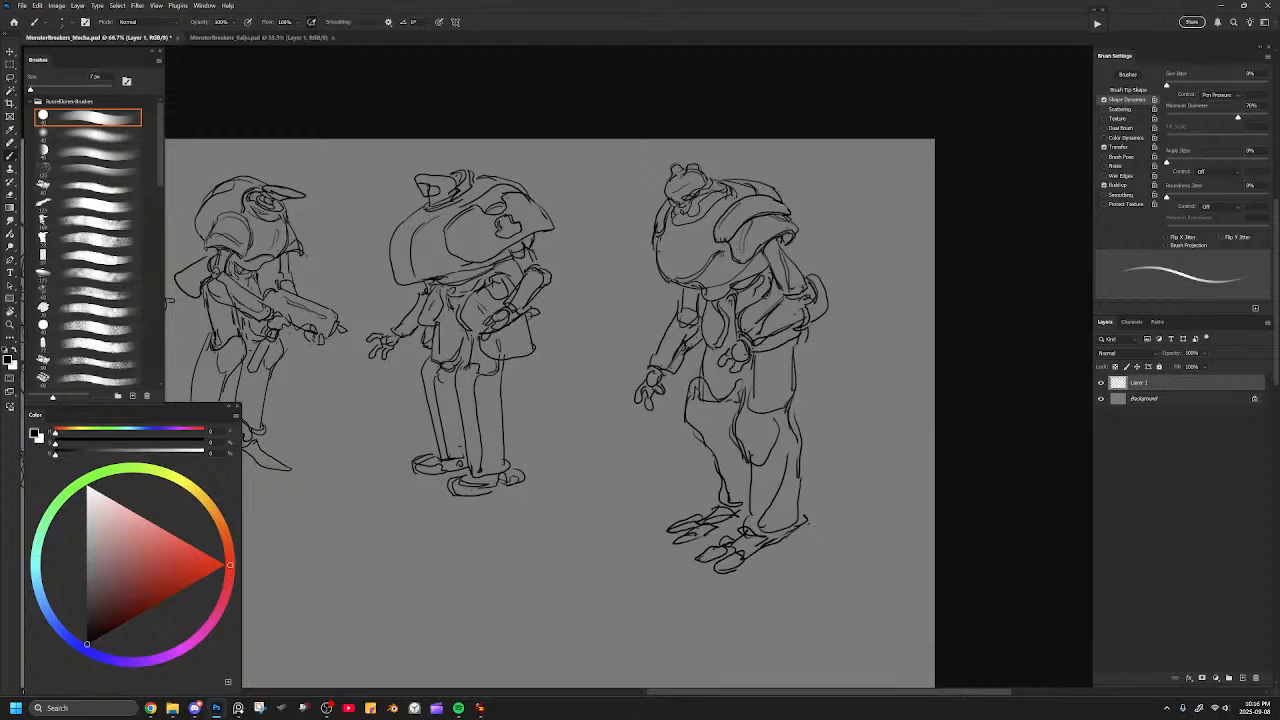
pyautogui.moveTo(746, 219); pyautogui.dragTo(779, 208)
# Clean up the lines beside the curled hand and draw small round studs on both knees.
pyautogui.press('e')
pyautogui.moveTo(743, 363)
pyautogui.mouseDown()
pyautogui.moveTo(733, 371)
pyautogui.moveTo(717, 351)
pyautogui.mouseUp()
pyautogui.press('b')
pyautogui.hotkey('ctrl', 'z')
pyautogui.moveTo(753, 422); pyautogui.dragTo(746, 436)
pyautogui.moveTo(700, 408); pyautogui.dragTo(699, 430)
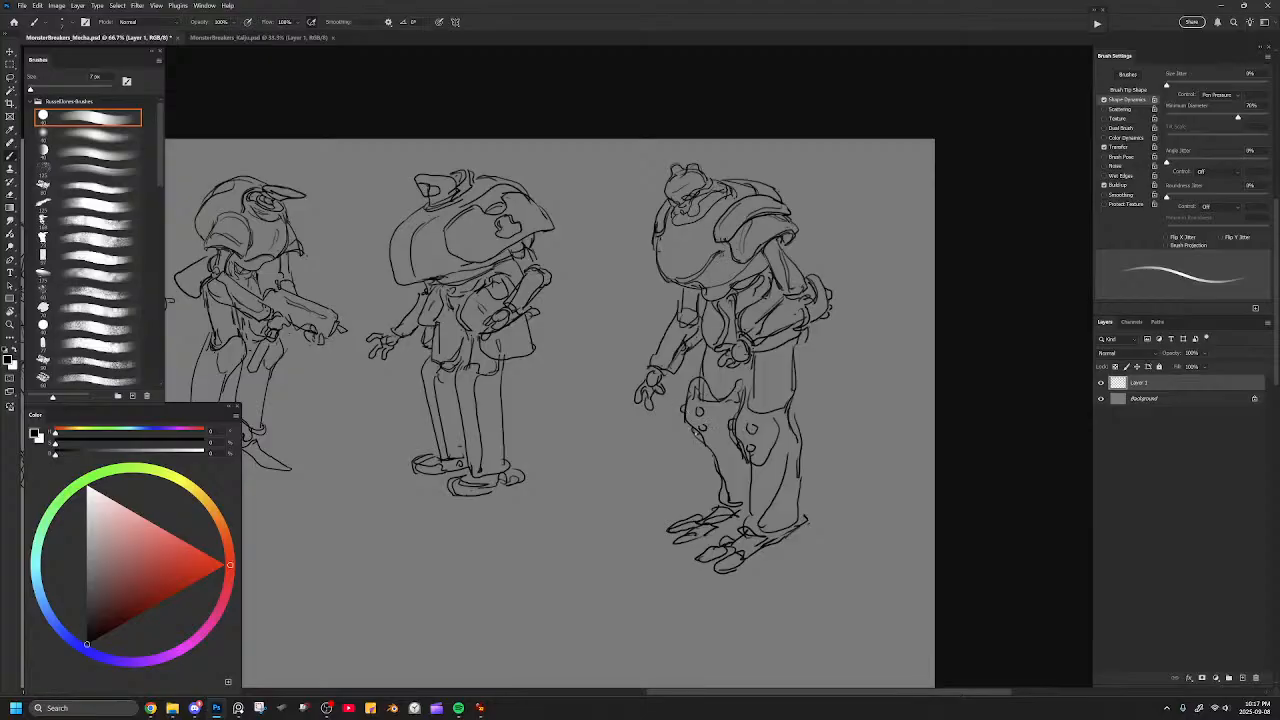
# Undo the last strokes on the knees and restate the outlines of both studded knee guards.
pyautogui.hotkey('ctrl', 'z')
pyautogui.hotkey('ctrl', 'z')
pyautogui.hotkey('ctrl', 'z')
pyautogui.moveTo(691, 415)
pyautogui.mouseDown()
pyautogui.moveTo(720, 441)
pyautogui.moveTo(748, 436)
pyautogui.mouseUp()
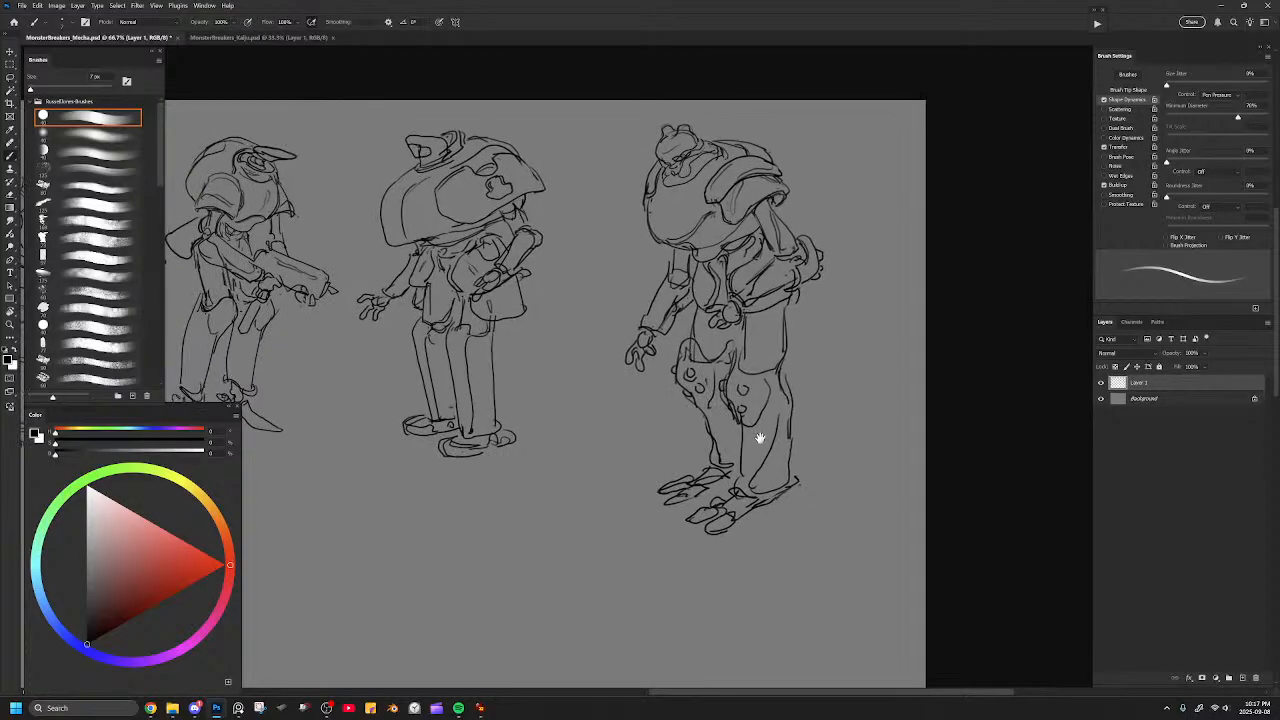
# Clean up stray lines around the near shin and foot with a larger eraser, undoing the unwanted last strokes.
pyautogui.press('e')
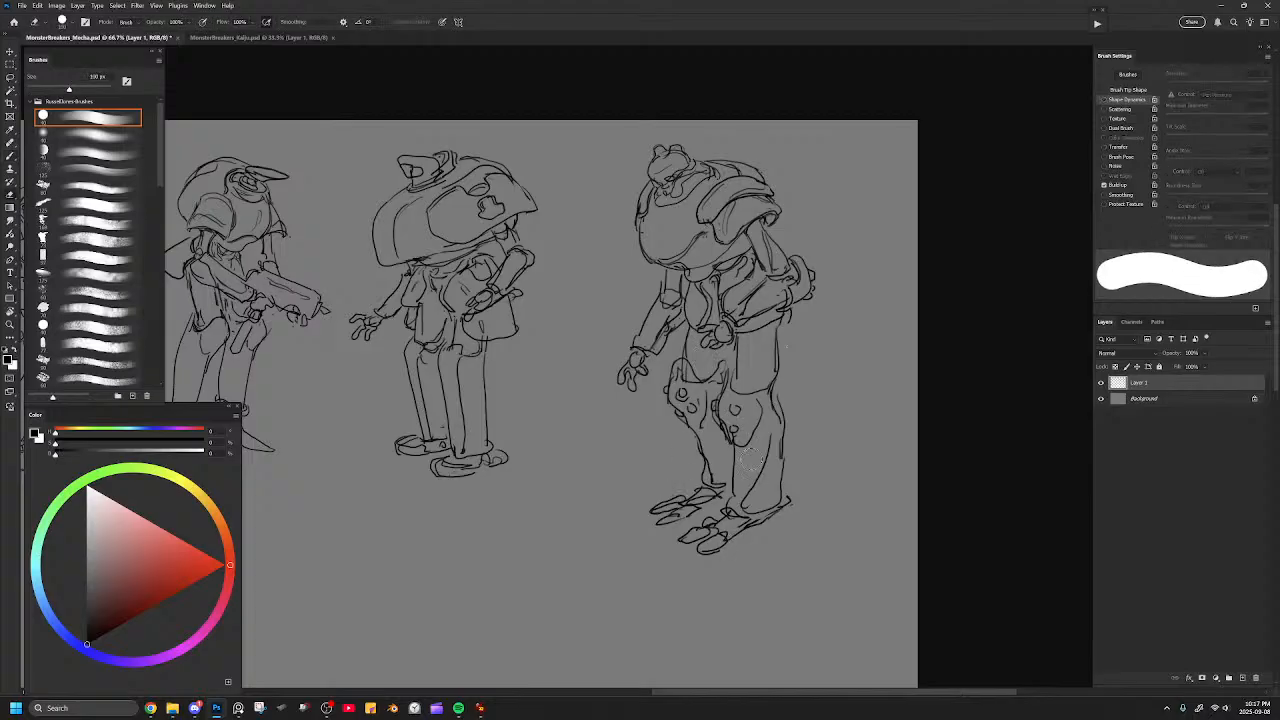
pyautogui.press(']')
pyautogui.moveTo(732, 520)
pyautogui.mouseDown()
pyautogui.moveTo(697, 536)
pyautogui.moveTo(726, 522)
pyautogui.moveTo(748, 539)
pyautogui.moveTo(782, 527)
pyautogui.moveTo(709, 550)
pyautogui.moveTo(746, 549)
pyautogui.mouseUp()
pyautogui.press('b')
pyautogui.hotkey('ctrl', 'z')
pyautogui.hotkey('ctrl', 'z')
pyautogui.hotkey('ctrl', 'z')
pyautogui.hotkey('ctrl', 'z')
pyautogui.moveTo(814, 421); pyautogui.dragTo(830, 451)
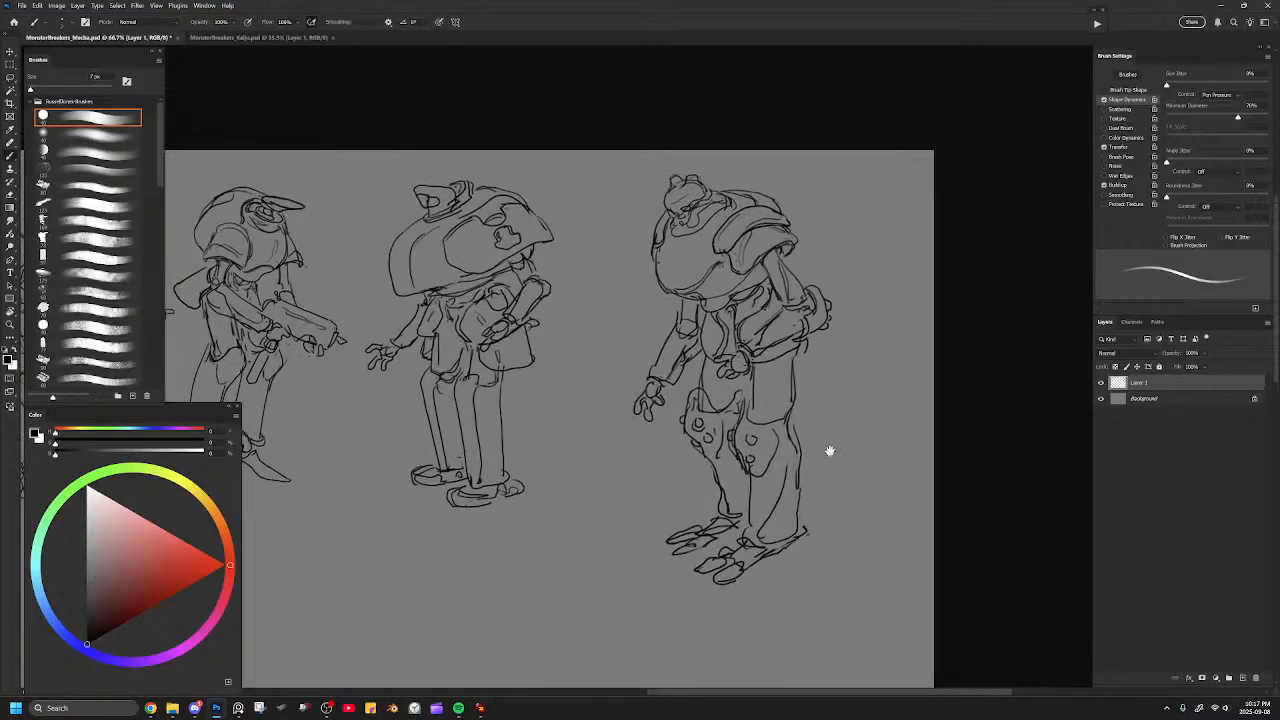
# Draw curved panel lines across the front of the sixth figure's rounded torso.
pyautogui.moveTo(673, 226)
pyautogui.mouseDown()
pyautogui.moveTo(694, 232)
pyautogui.moveTo(686, 278)
pyautogui.moveTo(659, 261)
pyautogui.moveTo(663, 288)
pyautogui.moveTo(660, 259)
pyautogui.moveTo(694, 245)
pyautogui.mouseUp()
pyautogui.press('e')
pyautogui.press('b')
pyautogui.press('e')
pyautogui.press('b')
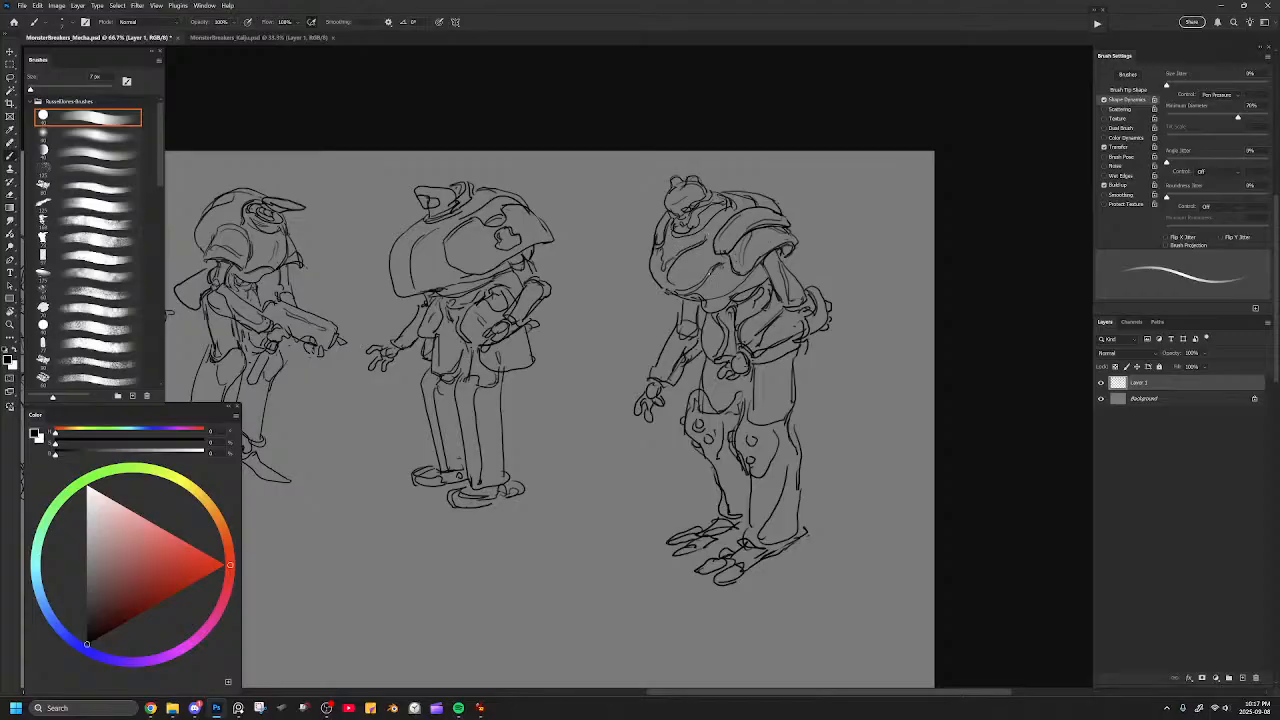
pyautogui.moveTo(699, 293); pyautogui.dragTo(746, 278)
# Erase the inner lines of the near shoulder pad and try new strokes along its rim, undoing the rejected ones.
pyautogui.press('e')
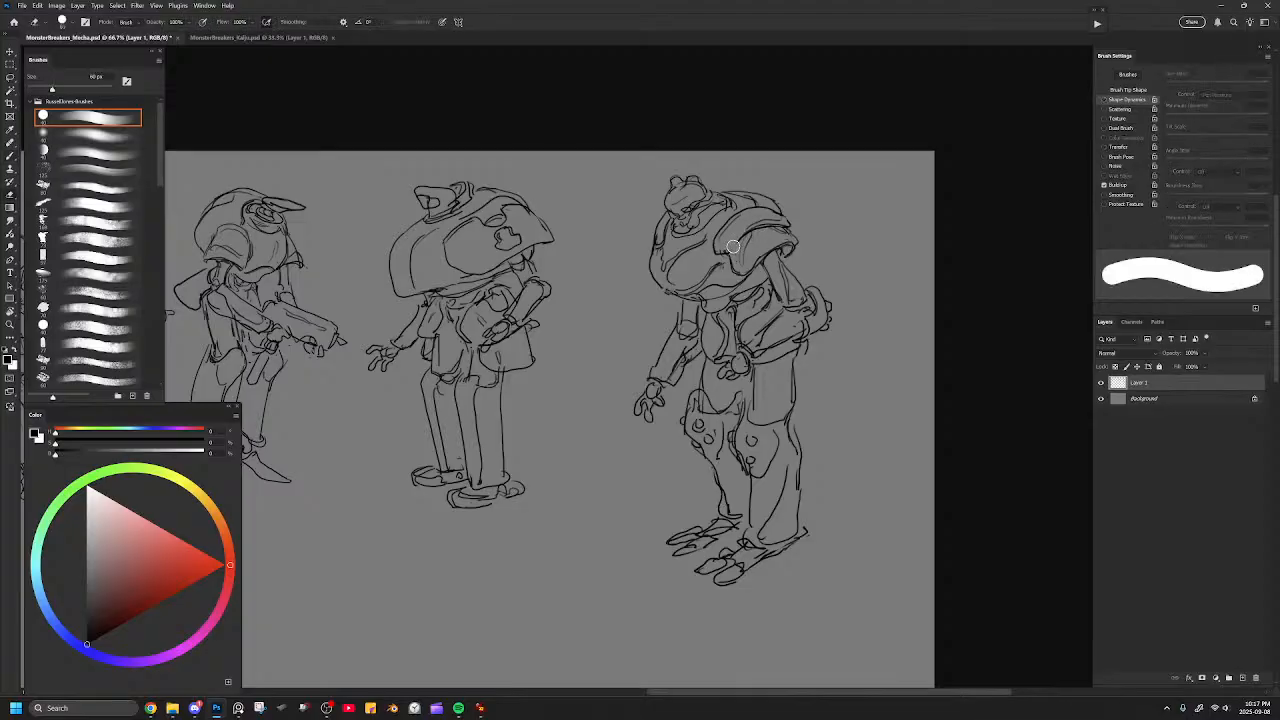
pyautogui.press('b')
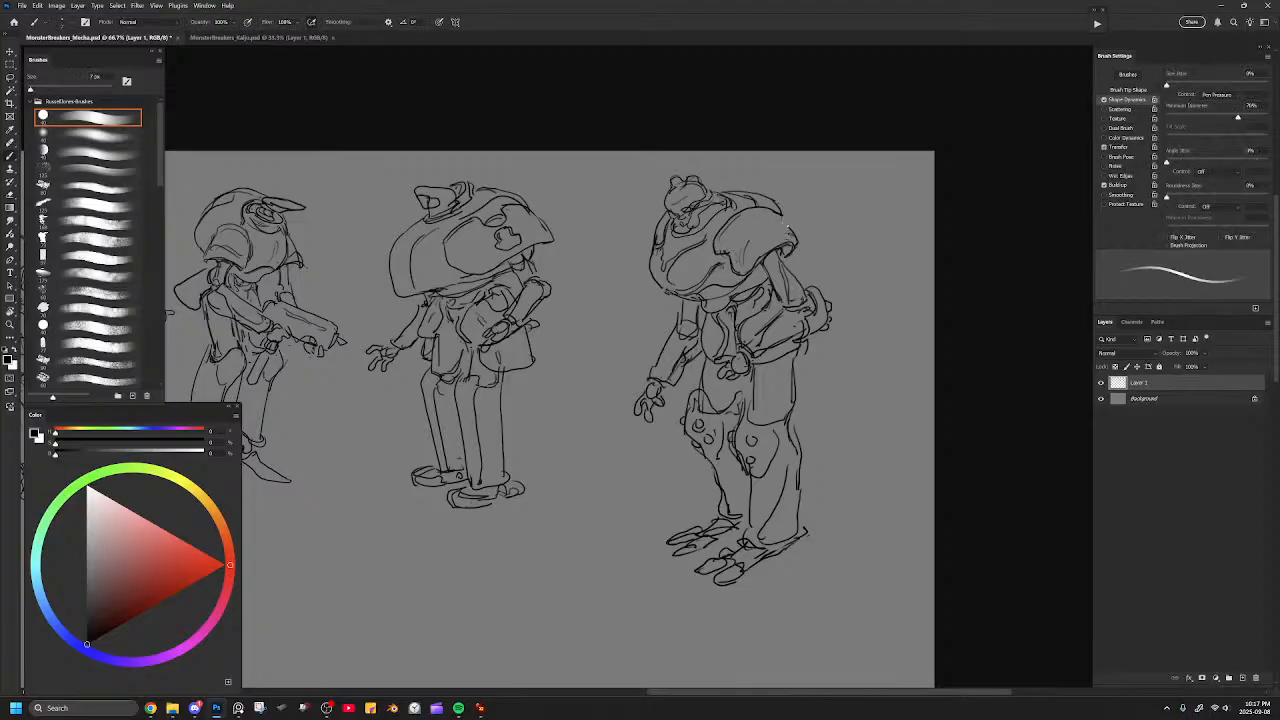
pyautogui.hotkey('ctrl', 'z')
pyautogui.hotkey('ctrl', 'z')
pyautogui.moveTo(736, 240); pyautogui.dragTo(766, 219)
pyautogui.hotkey('ctrl', 'z')
pyautogui.moveTo(732, 250)
pyautogui.mouseDown()
pyautogui.moveTo(762, 221)
pyautogui.moveTo(750, 238)
pyautogui.mouseUp()
pyautogui.hotkey('ctrl', 'z')
pyautogui.hotkey('ctrl', 'z')
# Erase the near shoulder pad's upper edge with a smaller eraser and redraw its curved top contour.
pyautogui.press('[')
pyautogui.press('[')
pyautogui.press('[')
pyautogui.press('[')
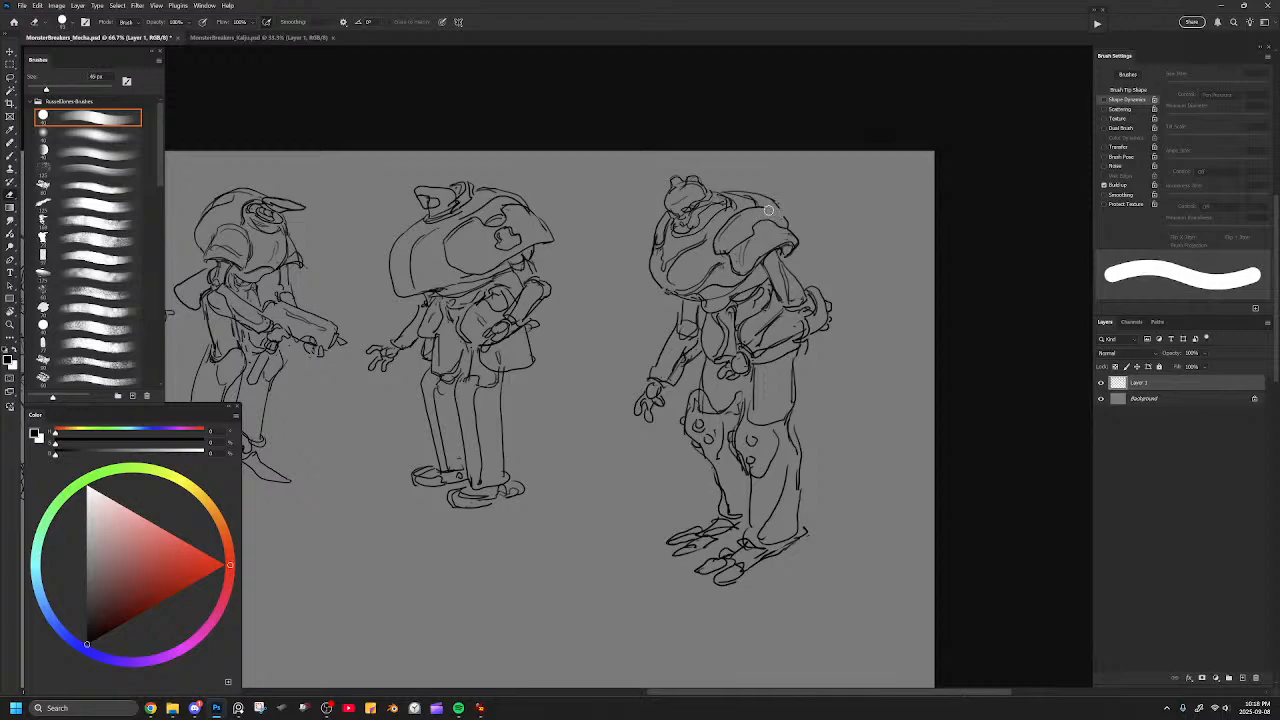
pyautogui.press('b')
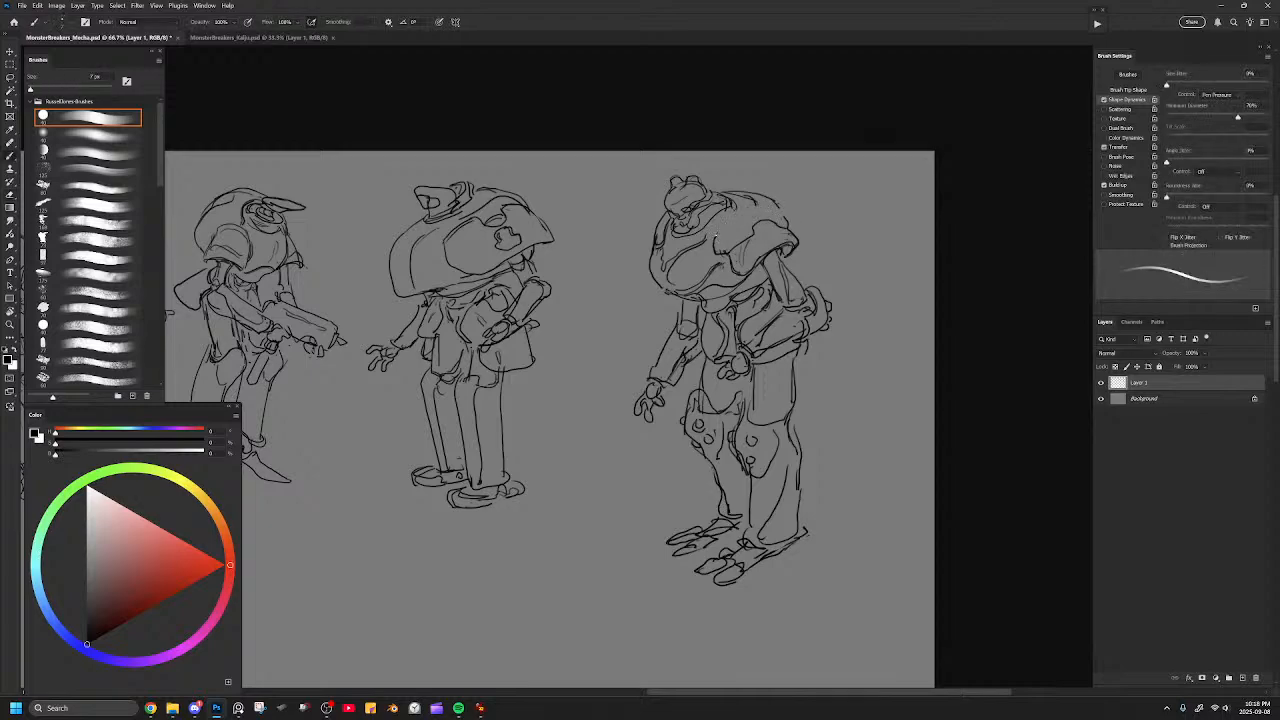
pyautogui.moveTo(749, 227); pyautogui.dragTo(791, 224)
# Refine the near shoulder pad's front corner and inner rim lines with short strokes.
pyautogui.moveTo(705, 327); pyautogui.dragTo(685, 228)
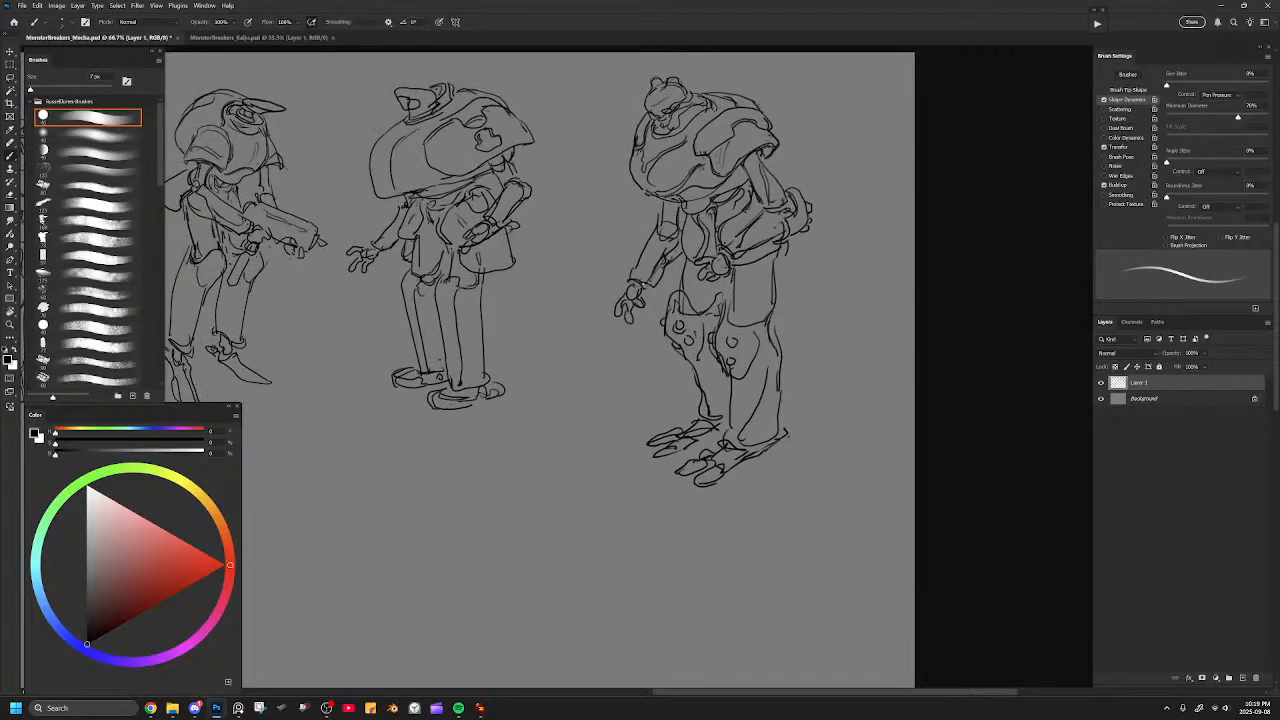
pyautogui.moveTo(643, 282); pyautogui.dragTo(680, 321)
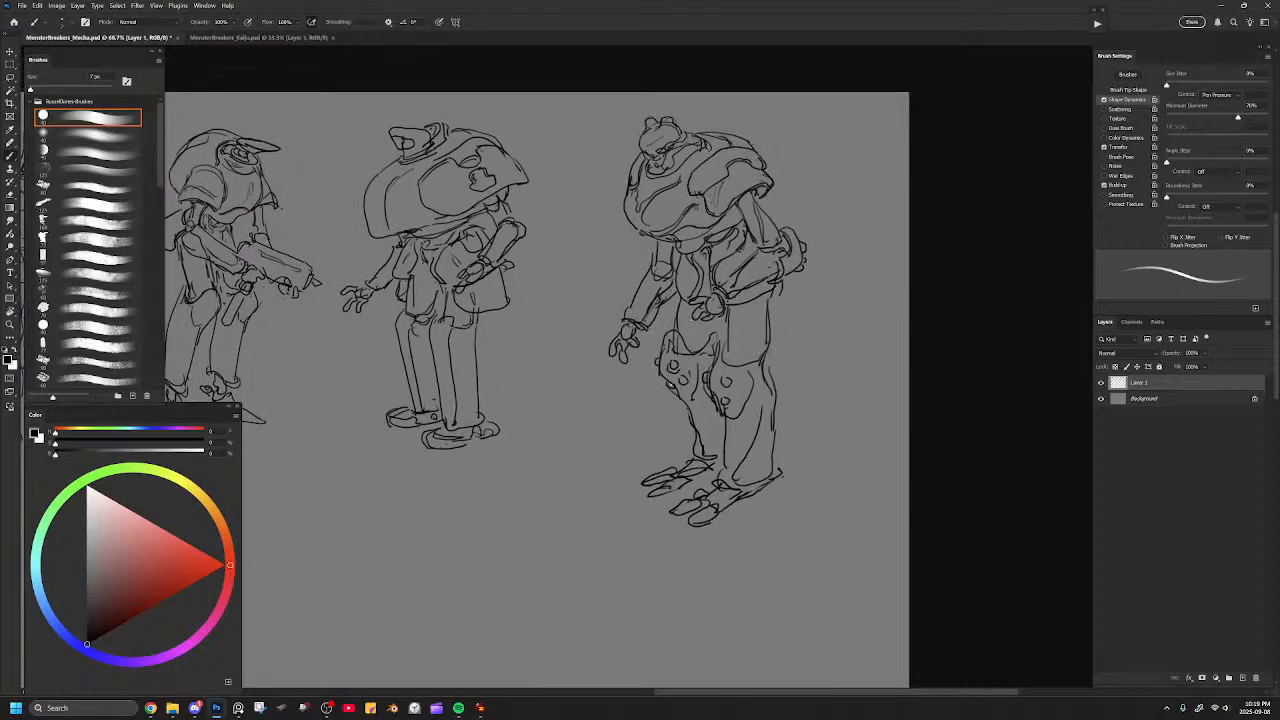
pyautogui.moveTo(683, 248); pyautogui.dragTo(680, 300)
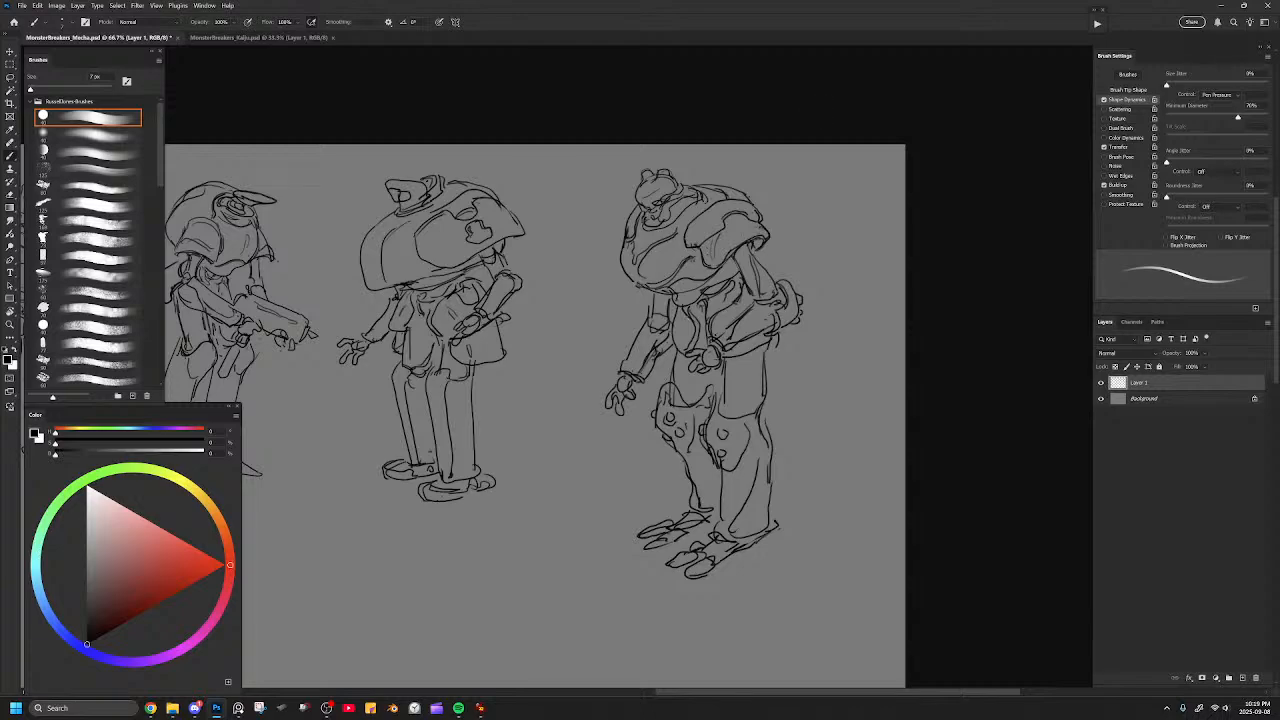
pyautogui.press('e')
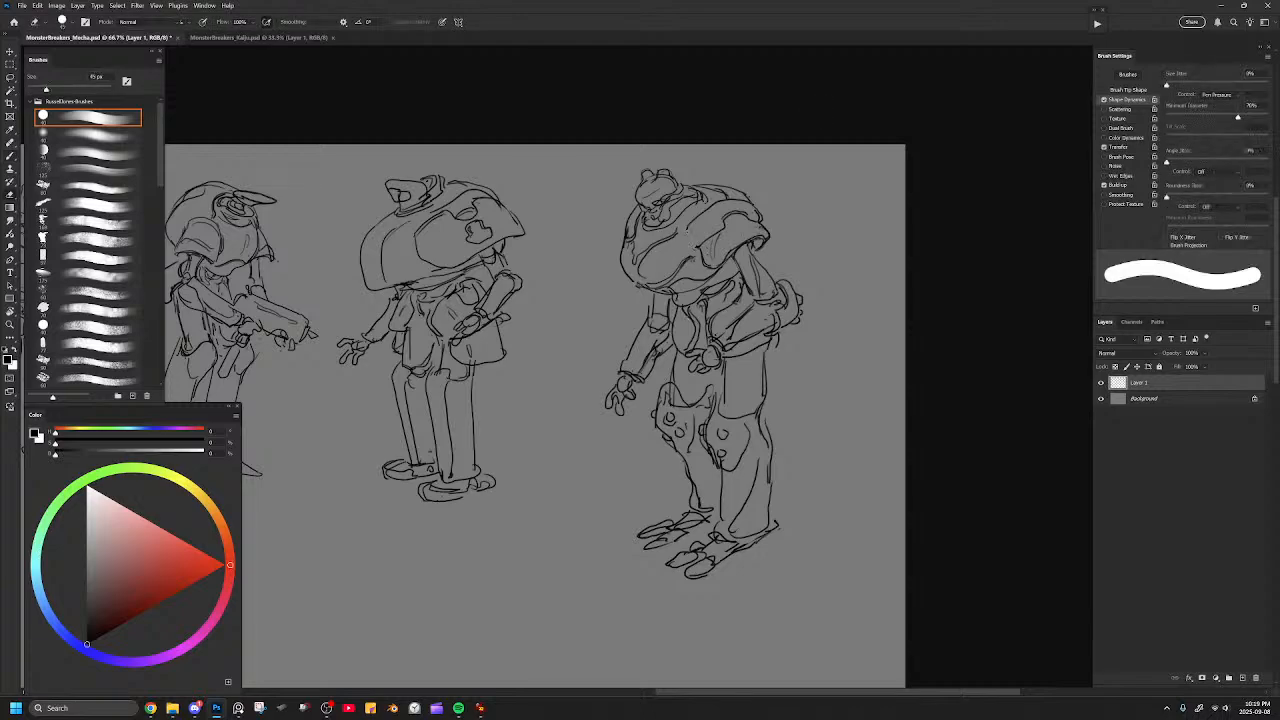
pyautogui.press('b')
pyautogui.moveTo(684, 238); pyautogui.dragTo(694, 252)
# Erase and redraw the upper-back contour behind the near shoulder pad.
pyautogui.moveTo(763, 304); pyautogui.dragTo(736, 361)
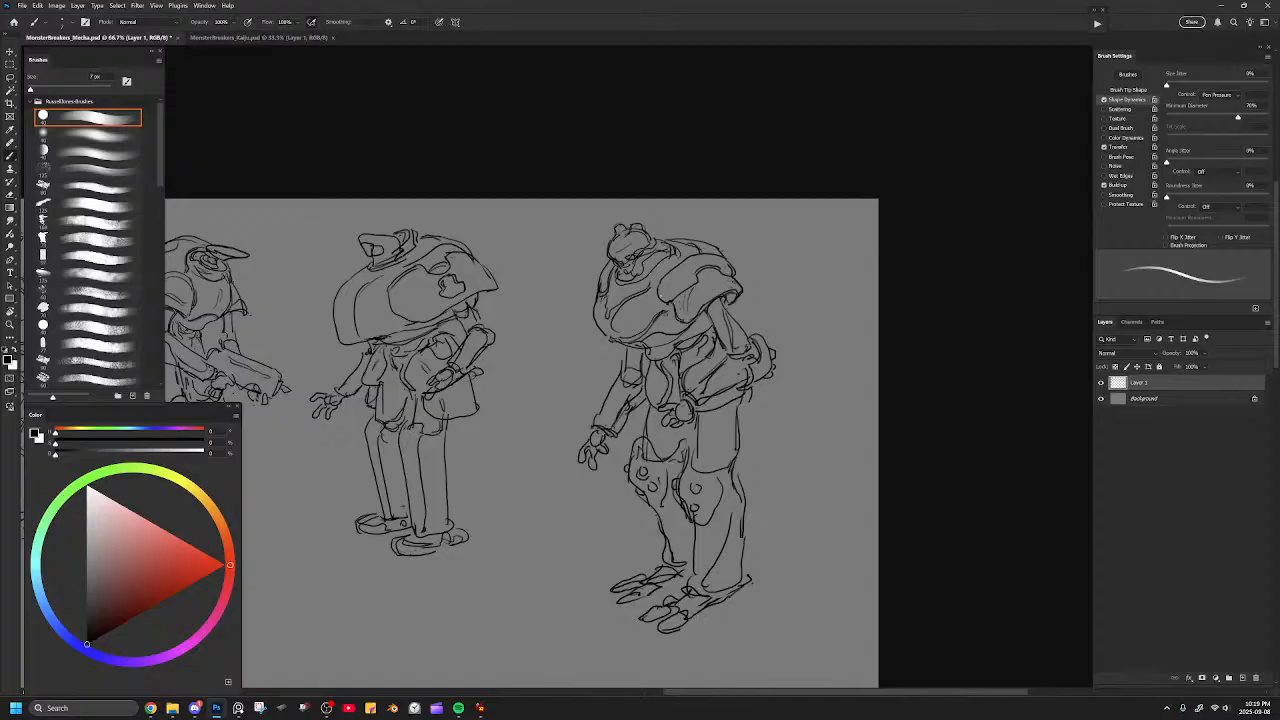
pyautogui.press('e')
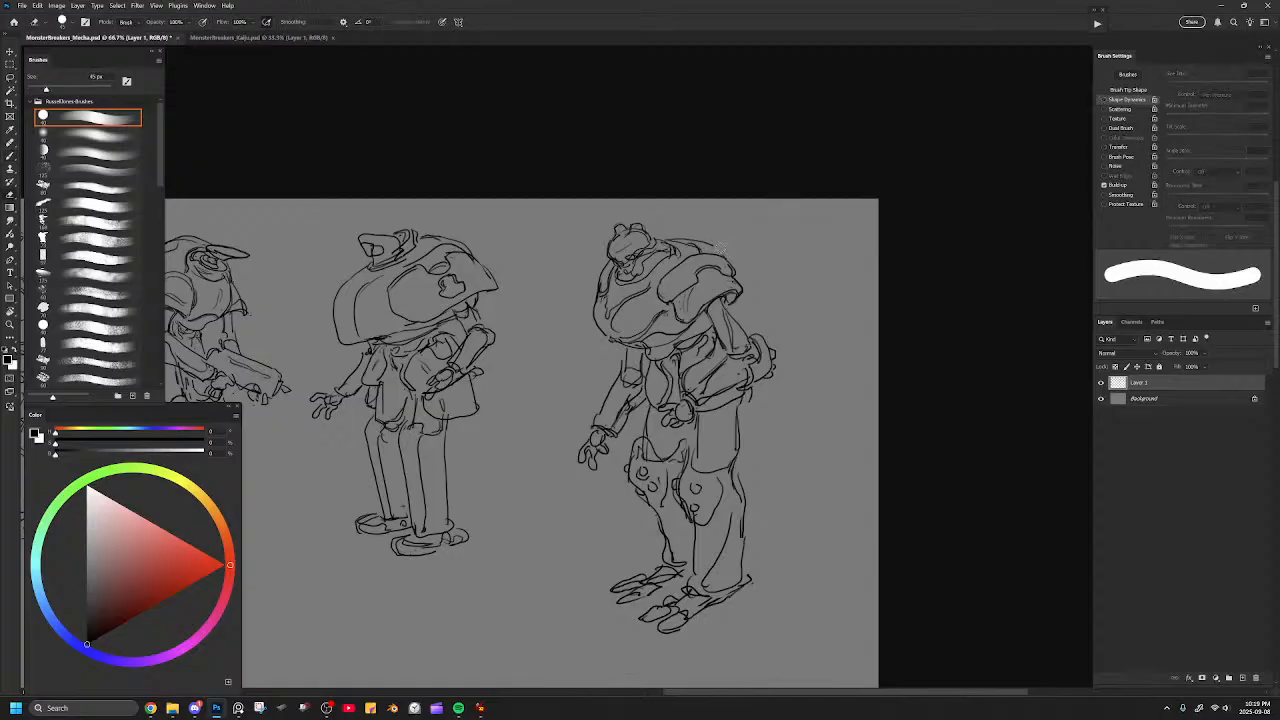
pyautogui.press('b')
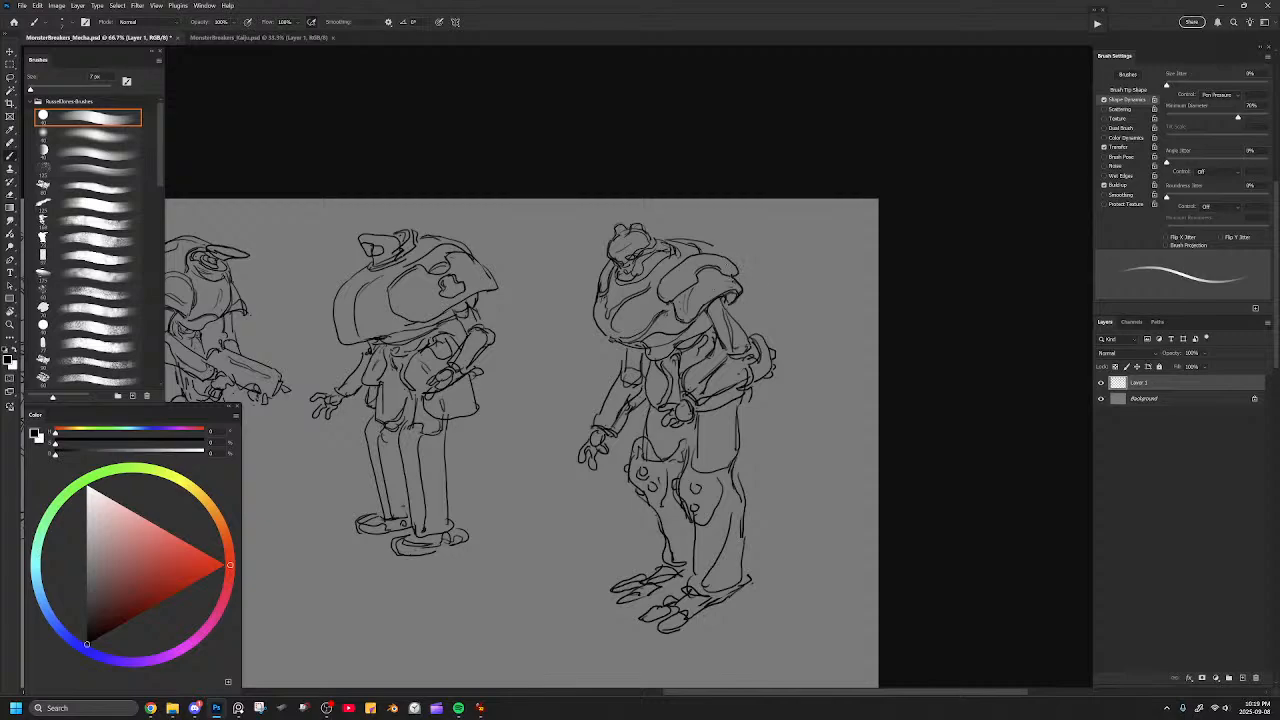
pyautogui.moveTo(713, 246); pyautogui.dragTo(726, 258)
# Flip the canvas horizontally to check the whole lineup mirrored.
pyautogui.hotkey('ctrl', '-')
pyautogui.hotkey('ctrl', '-')
pyautogui.hotkey('ctrl', '-')
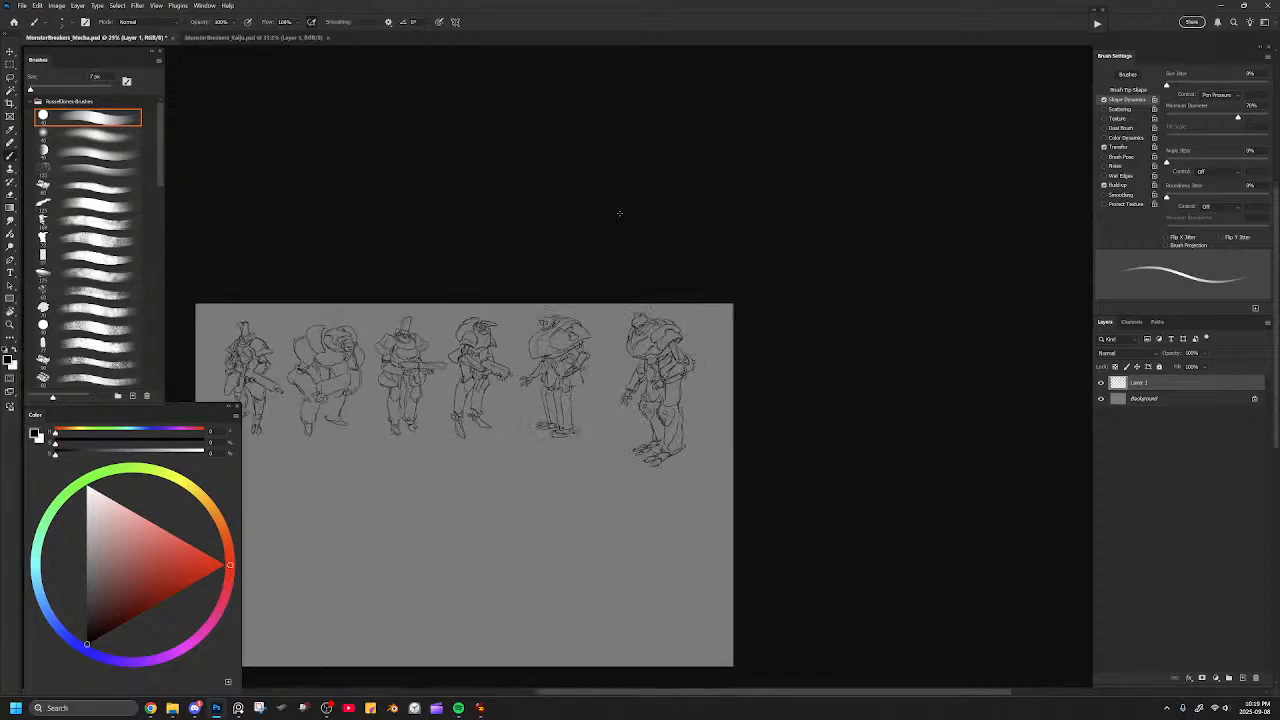
pyautogui.hotkey('ctrl', 'shift', 'h')
pyautogui.moveTo(560, 312); pyautogui.dragTo(843, 261)
# Lasso the sixth figure, scale it down to about 87% beside the others, and deselect it.
pyautogui.press('l')
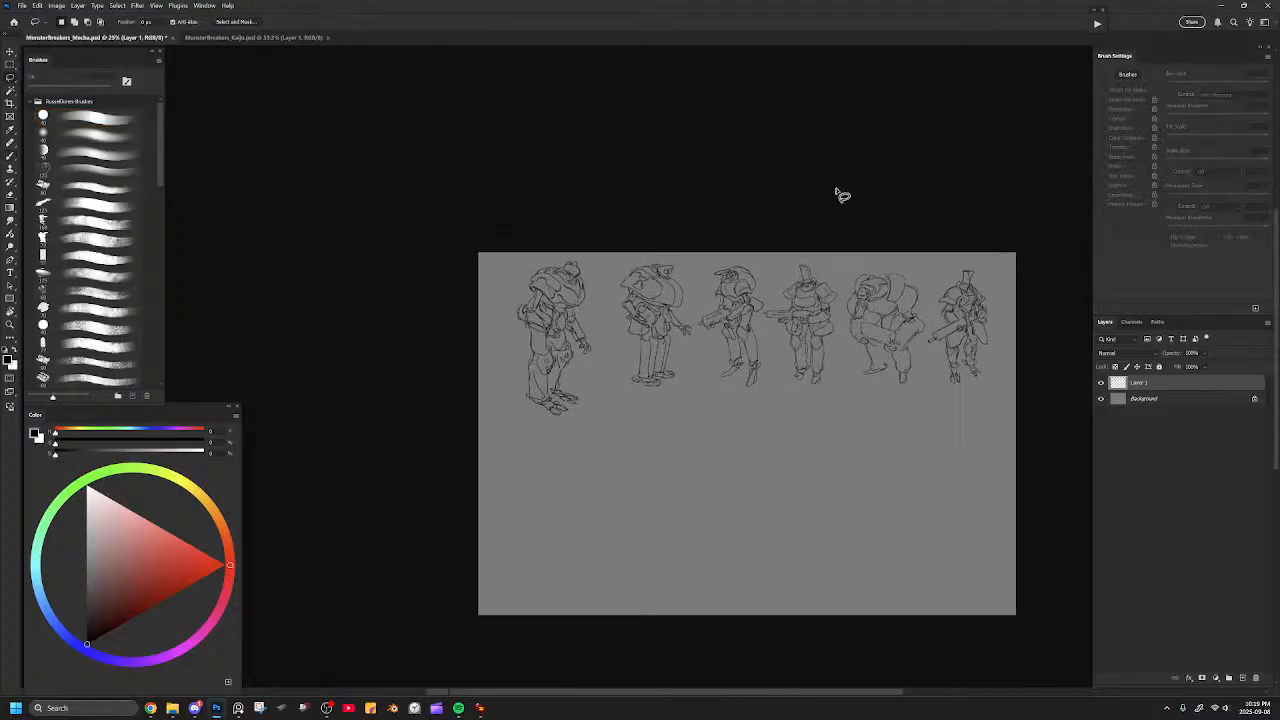
pyautogui.hotkey('ctrl', '+')
pyautogui.hotkey('ctrl', '+')
pyautogui.moveTo(652, 265)
pyautogui.mouseDown()
pyautogui.moveTo(575, 158)
pyautogui.moveTo(683, 365)
pyautogui.moveTo(663, 174)
pyautogui.moveTo(680, 180)
pyautogui.moveTo(672, 213)
pyautogui.moveTo(706, 206)
pyautogui.moveTo(706, 192)
pyautogui.mouseUp()
pyautogui.hotkey('ctrl', 't')
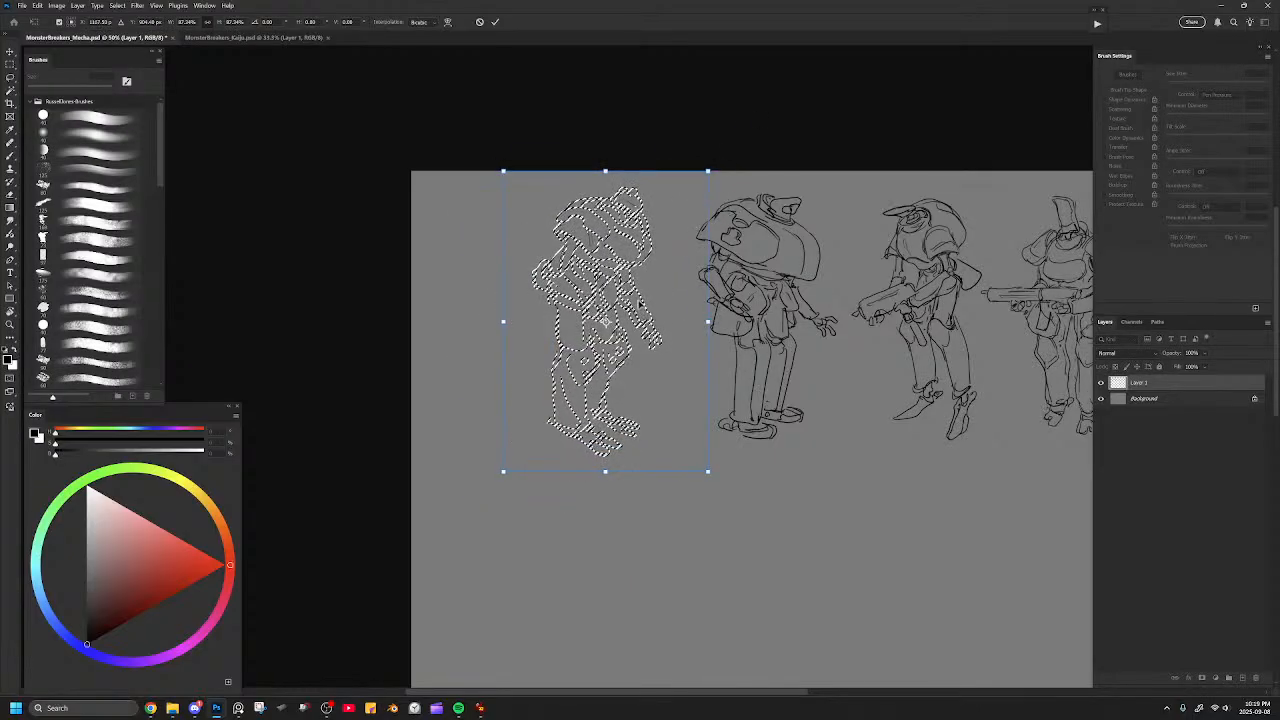
pyautogui.press('Return')
pyautogui.hotkey('ctrl', 'd')
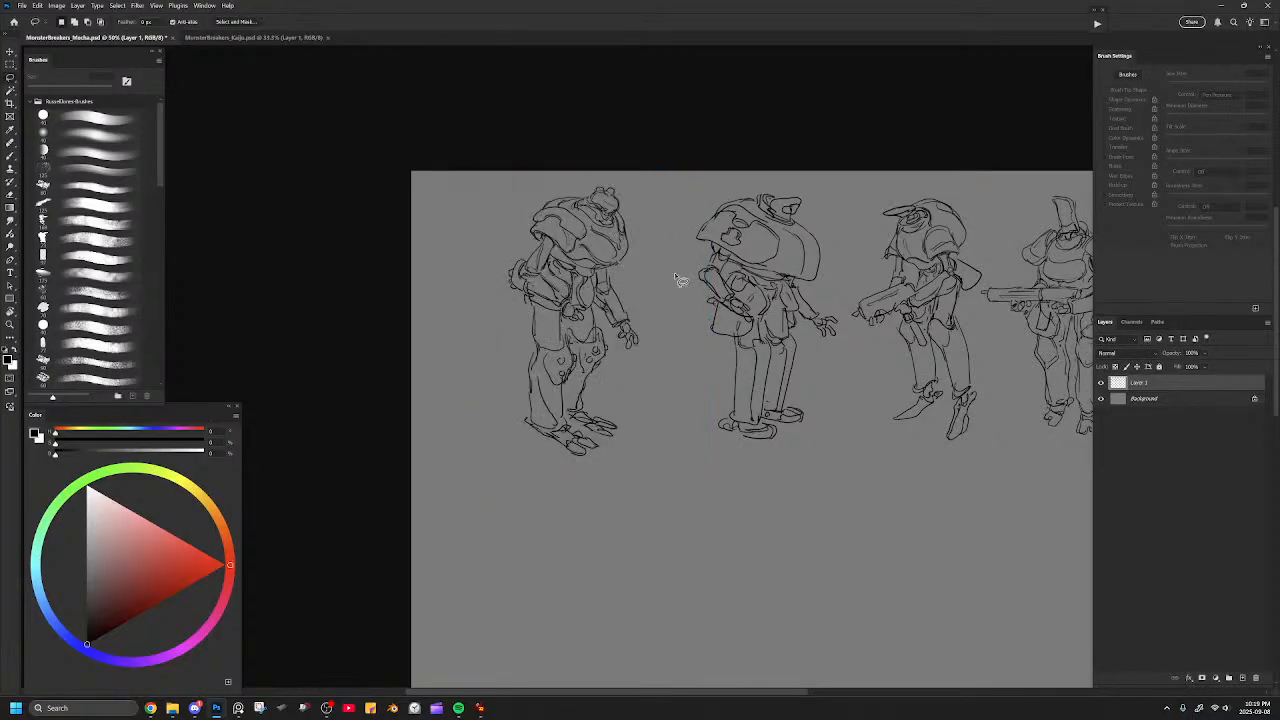
# Redraw the lower edge of the near thigh and touch up the near shoulder pad and the torso's front edge.
pyautogui.hotkey('ctrl', '+')
pyautogui.moveTo(525, 309)
pyautogui.mouseDown()
pyautogui.moveTo(618, 314)
pyautogui.moveTo(594, 343)
pyautogui.moveTo(583, 284)
pyautogui.moveTo(594, 337)
pyautogui.mouseUp()
pyautogui.press('b')
pyautogui.press('b')
pyautogui.hotkey('ctrl', 'z')
pyautogui.moveTo(574, 284); pyautogui.dragTo(591, 341)
pyautogui.hotkey('ctrl', 'z')
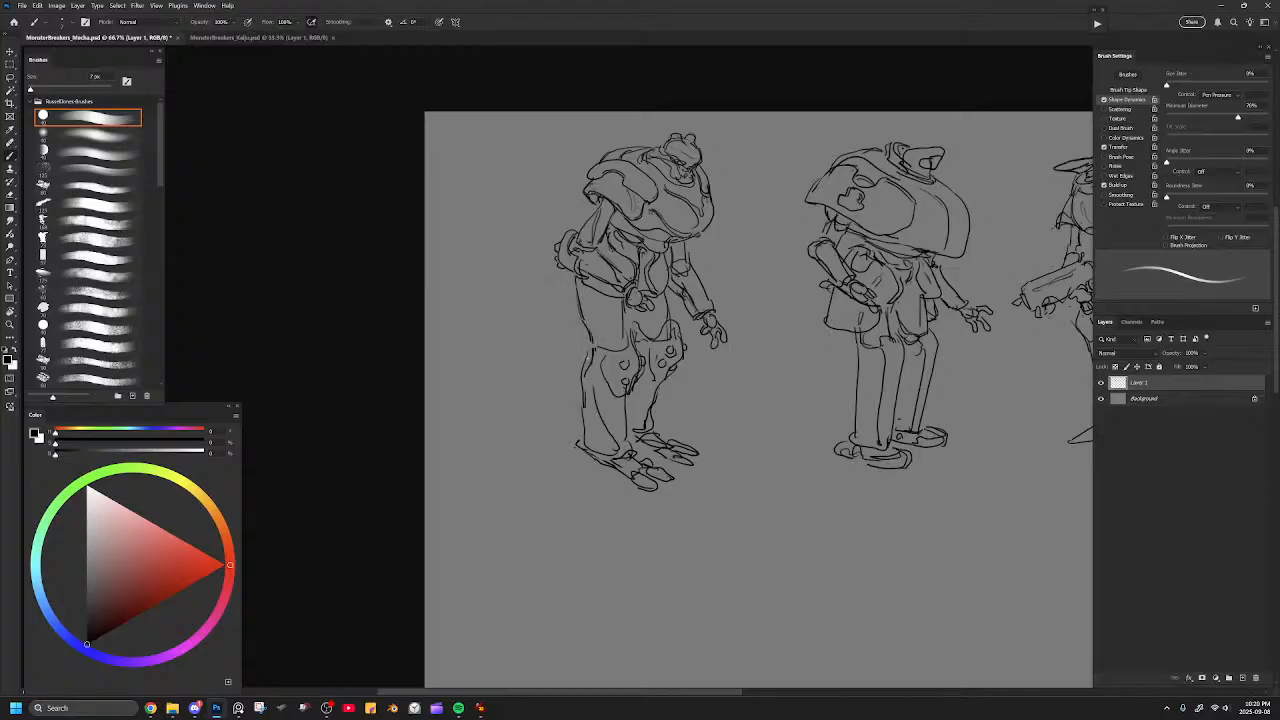
pyautogui.moveTo(592, 343); pyautogui.dragTo(607, 351)
pyautogui.moveTo(597, 201); pyautogui.dragTo(603, 205)
pyautogui.moveTo(729, 184); pyautogui.dragTo(728, 190)
pyautogui.moveTo(784, 394)
pyautogui.mouseDown()
pyautogui.moveTo(726, 360)
pyautogui.moveTo(649, 389)
pyautogui.mouseUp()
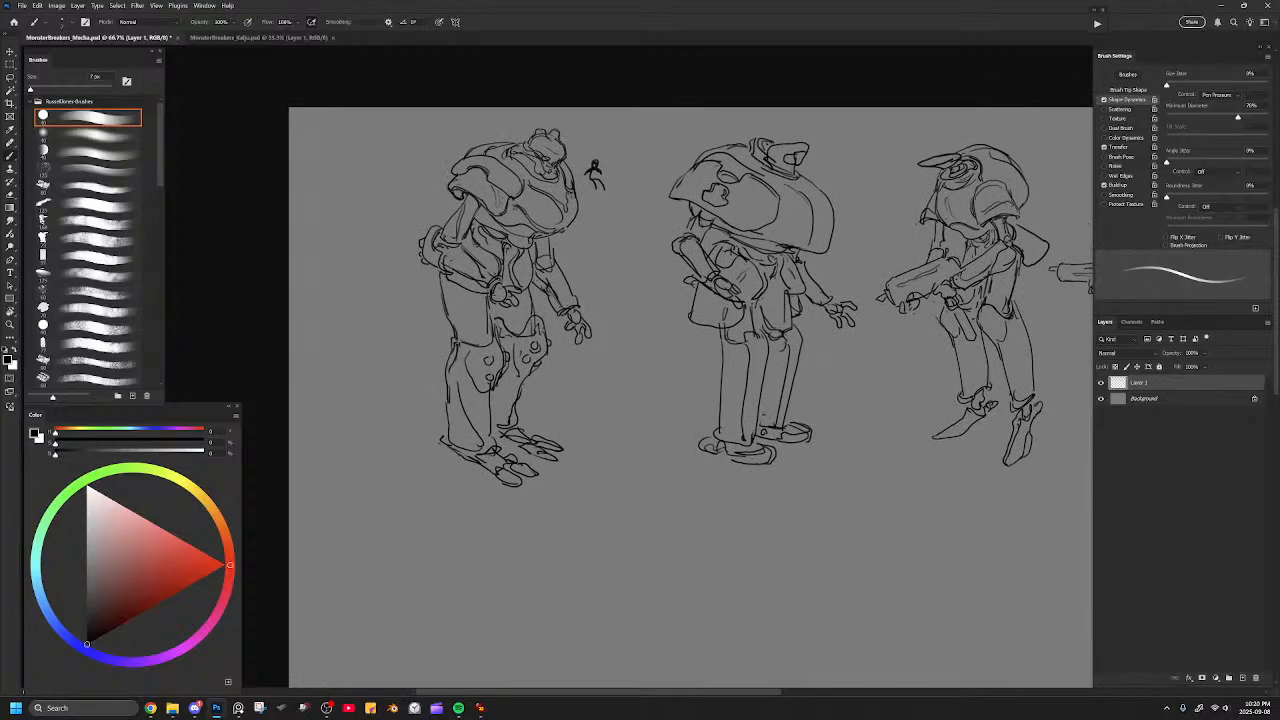
# Erase the small doodle beside the head and clean up the lines around the near forearm and curled hand.
pyautogui.press('e')
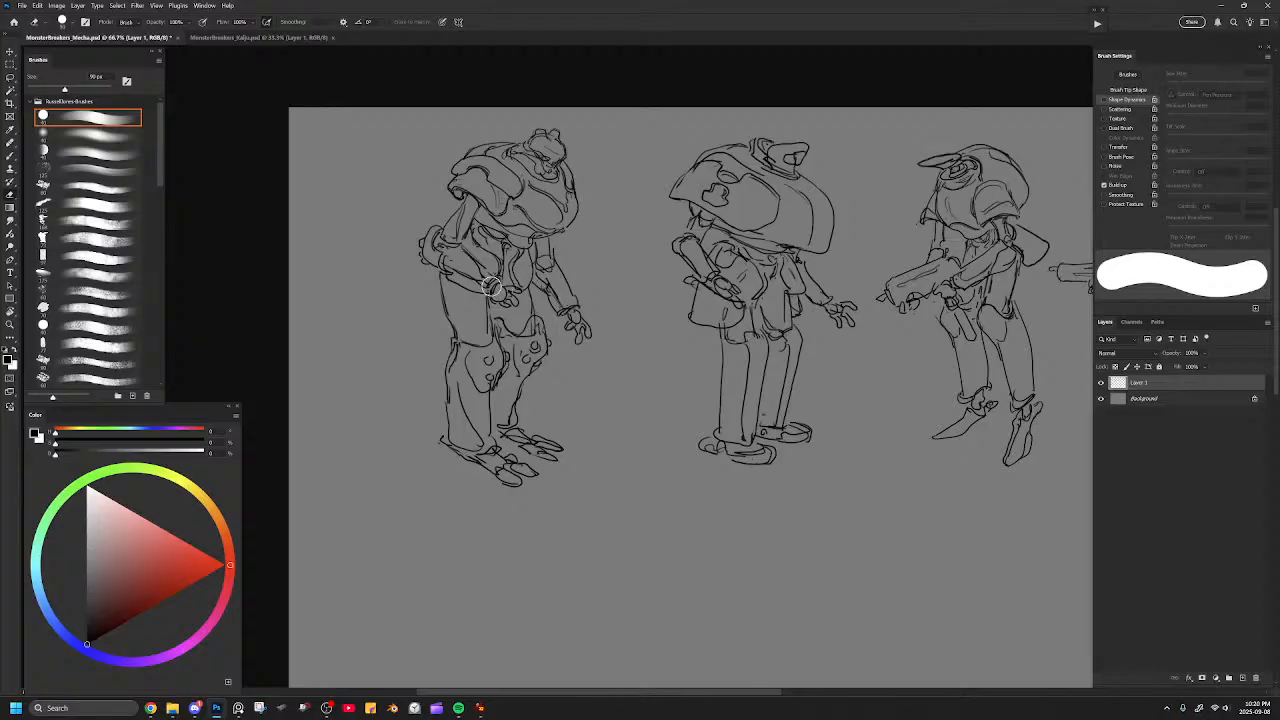
pyautogui.press('b')
pyautogui.moveTo(482, 267)
pyautogui.mouseDown()
pyautogui.moveTo(507, 300)
pyautogui.moveTo(523, 299)
pyautogui.moveTo(504, 303)
pyautogui.mouseUp()
pyautogui.press('e')
pyautogui.press('b')
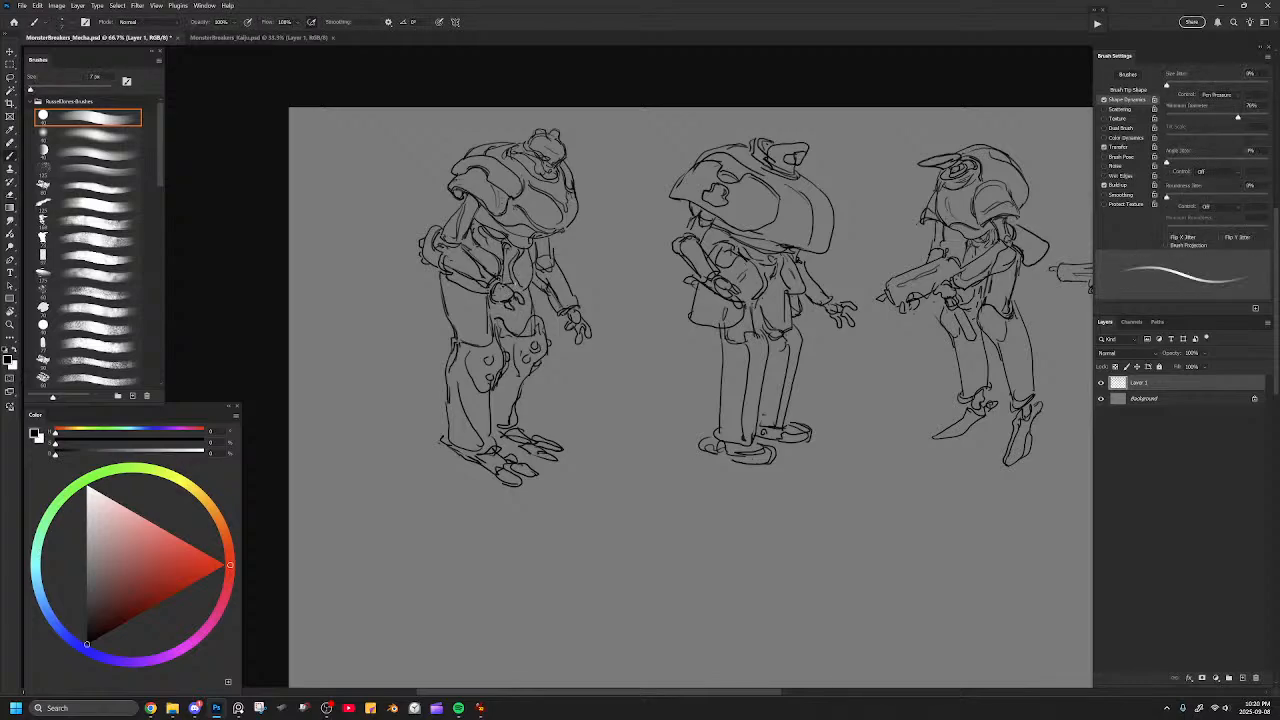
# Touch up the chest panel line and the outer rim of the near shoulder pad.
pyautogui.moveTo(700, 429)
pyautogui.mouseDown()
pyautogui.moveTo(666, 409)
pyautogui.moveTo(677, 430)
pyautogui.mouseUp()
pyautogui.moveTo(507, 183); pyautogui.dragTo(539, 213)
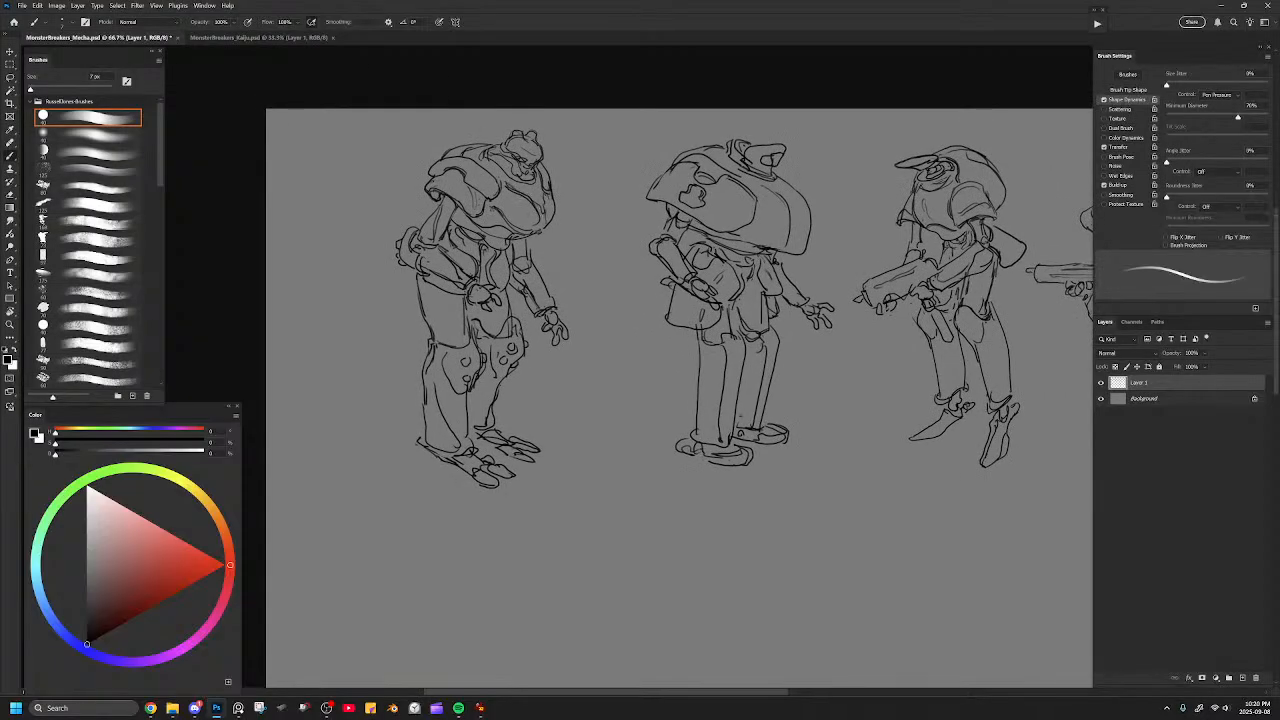
pyautogui.moveTo(444, 171)
pyautogui.mouseDown()
pyautogui.moveTo(462, 161)
pyautogui.moveTo(478, 188)
pyautogui.moveTo(421, 181)
pyautogui.mouseUp()
pyautogui.hotkey('ctrl', '-')
pyautogui.hotkey('ctrl', '-')
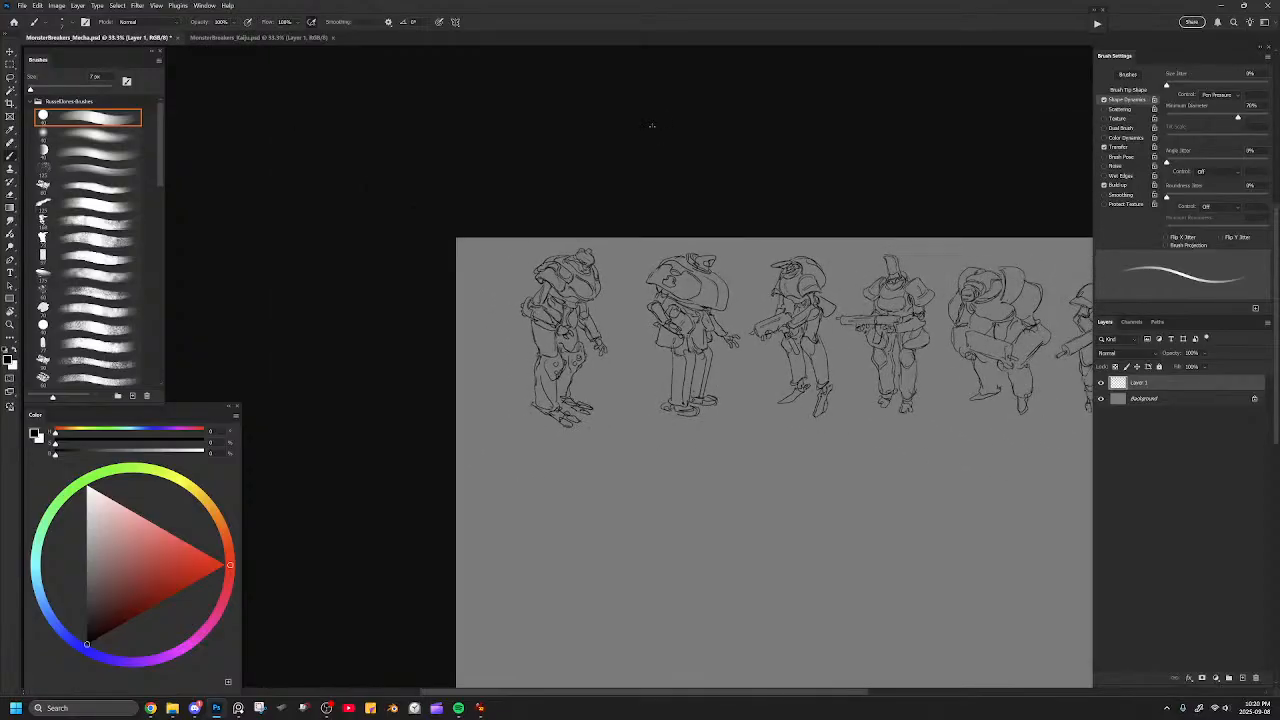
# Lasso the sixth figure's head, torso and shoulder pads, shift them up and back over the hips, and deselect.
pyautogui.hotkey('ctrl', '+')
pyautogui.moveTo(515, 240)
pyautogui.mouseDown()
pyautogui.moveTo(629, 260)
pyautogui.moveTo(602, 254)
pyautogui.mouseUp()
pyautogui.press(']')
pyautogui.hotkey('ctrl', '+')
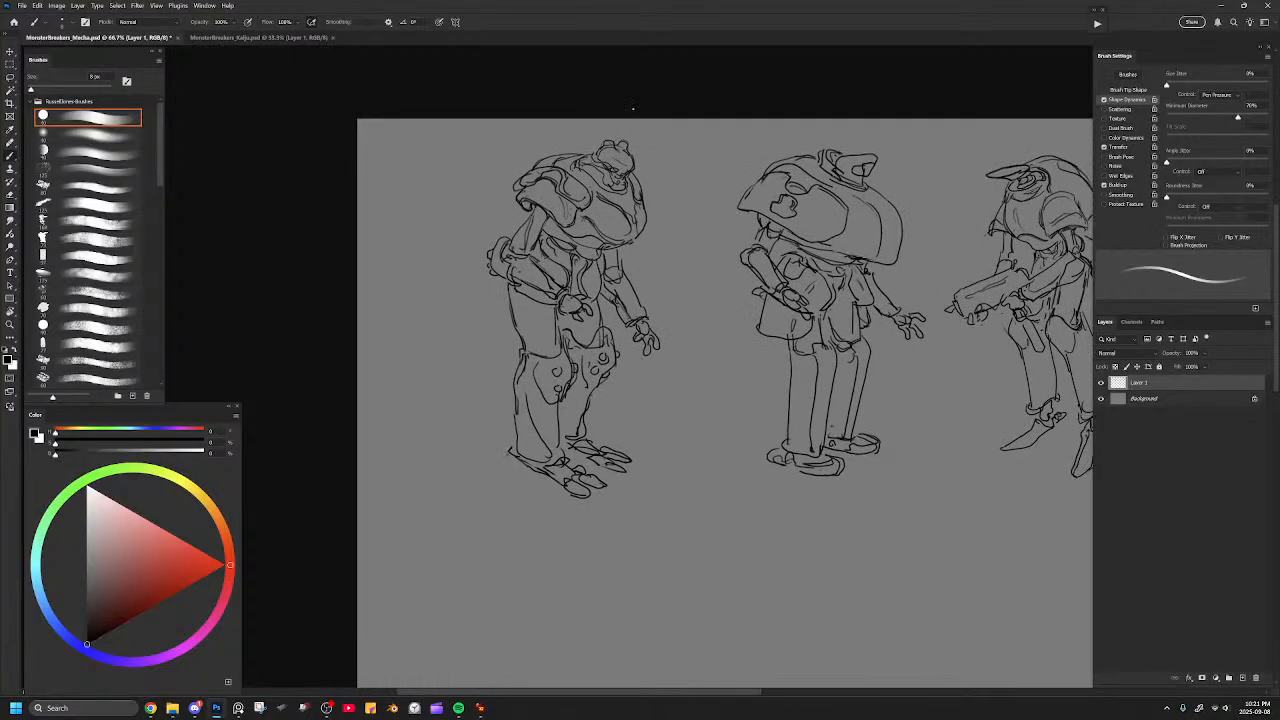
pyautogui.press('l')
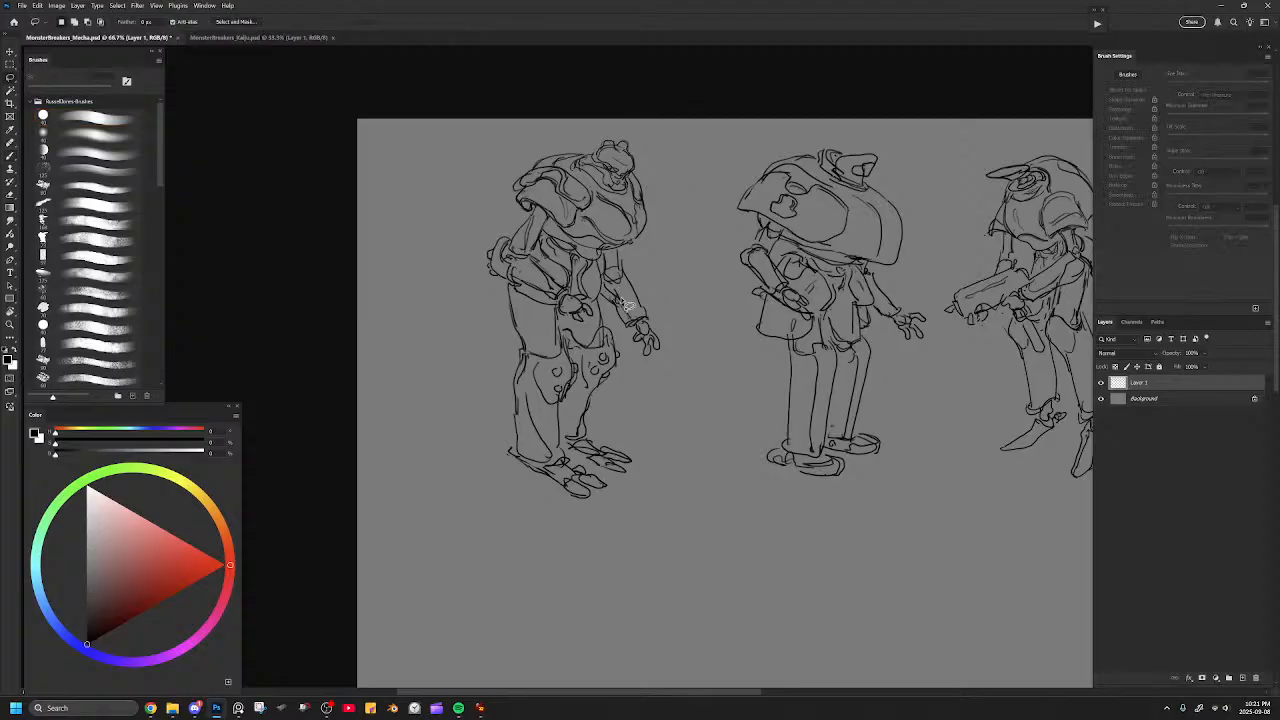
pyautogui.moveTo(614, 214); pyautogui.dragTo(618, 234)
pyautogui.moveTo(688, 208)
pyautogui.mouseDown()
pyautogui.moveTo(707, 357)
pyautogui.moveTo(678, 402)
pyautogui.moveTo(632, 382)
pyautogui.moveTo(607, 318)
pyautogui.moveTo(612, 292)
pyautogui.moveTo(559, 265)
pyautogui.moveTo(536, 272)
pyautogui.moveTo(540, 245)
pyautogui.moveTo(509, 234)
pyautogui.moveTo(555, 136)
pyautogui.moveTo(685, 178)
pyautogui.moveTo(658, 183)
pyautogui.moveTo(696, 160)
pyautogui.moveTo(667, 194)
pyautogui.mouseUp()
pyautogui.hotkey('ctrl', 't')
pyautogui.press('Return')
pyautogui.hotkey('ctrl', 'd')
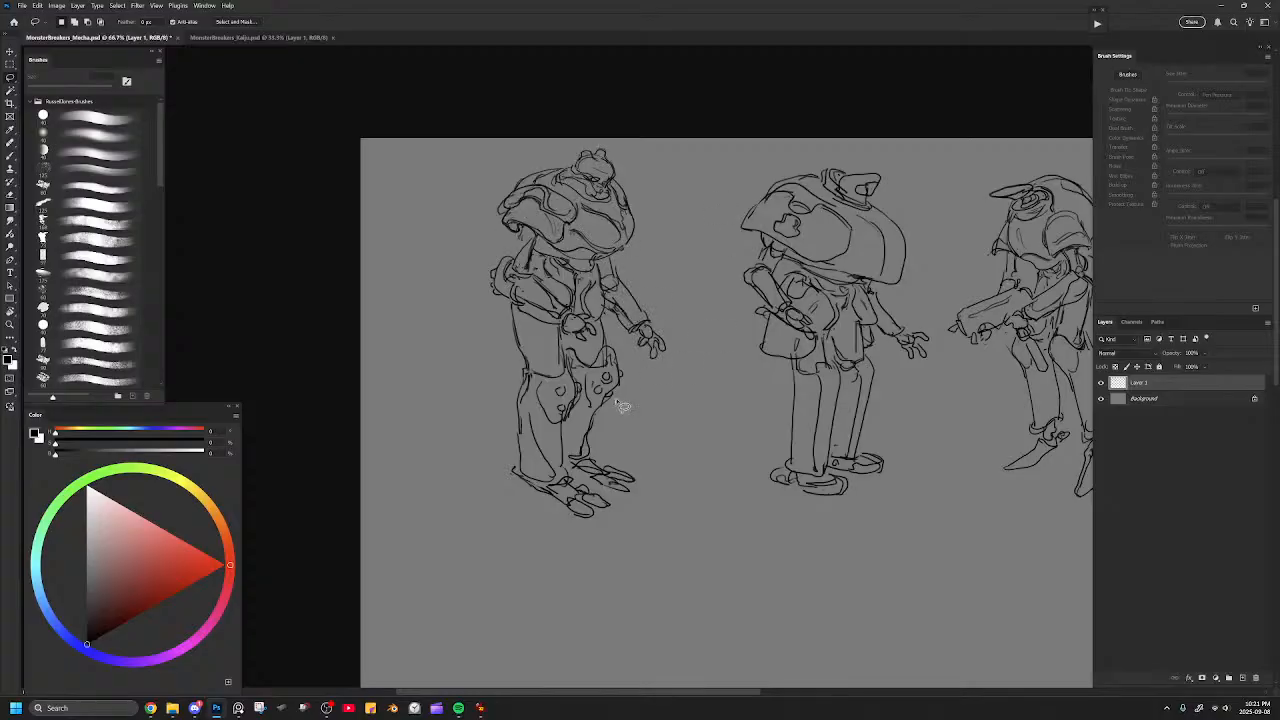
# Erase the broken near upper arm lines and redraw the arm joining the moved shoulder pad to the elbow.
pyautogui.press('b')
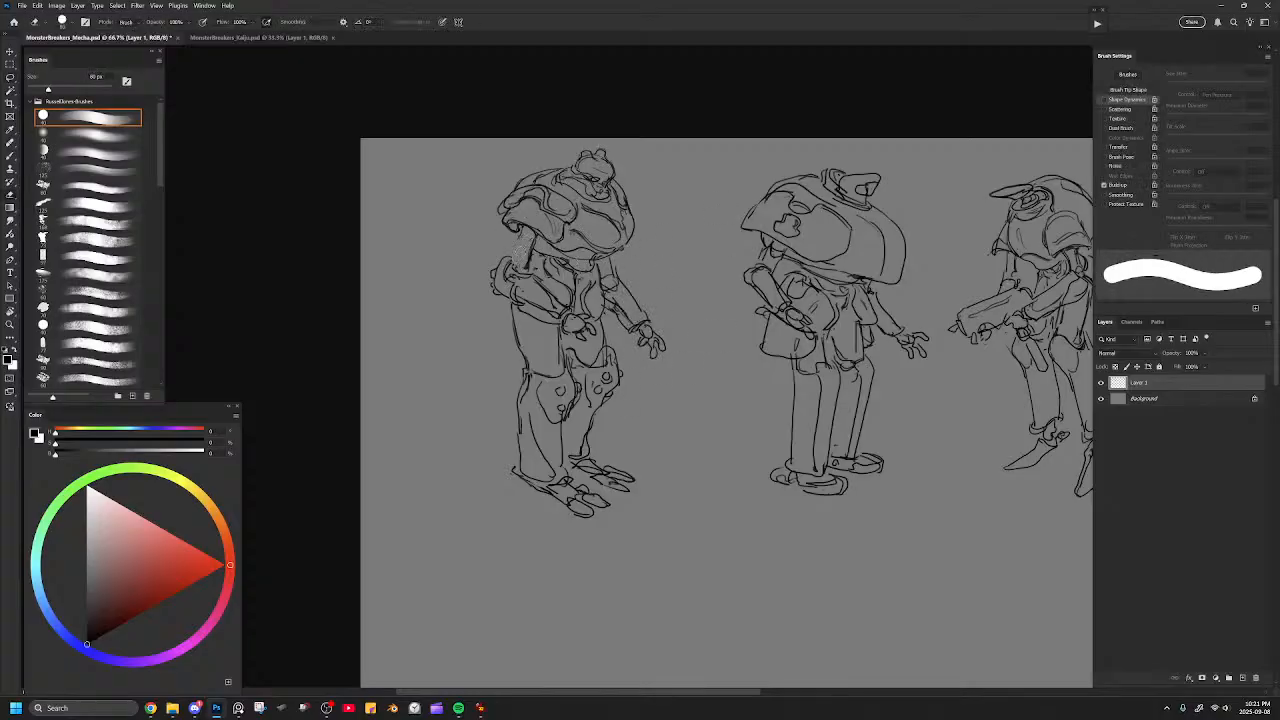
pyautogui.press('b')
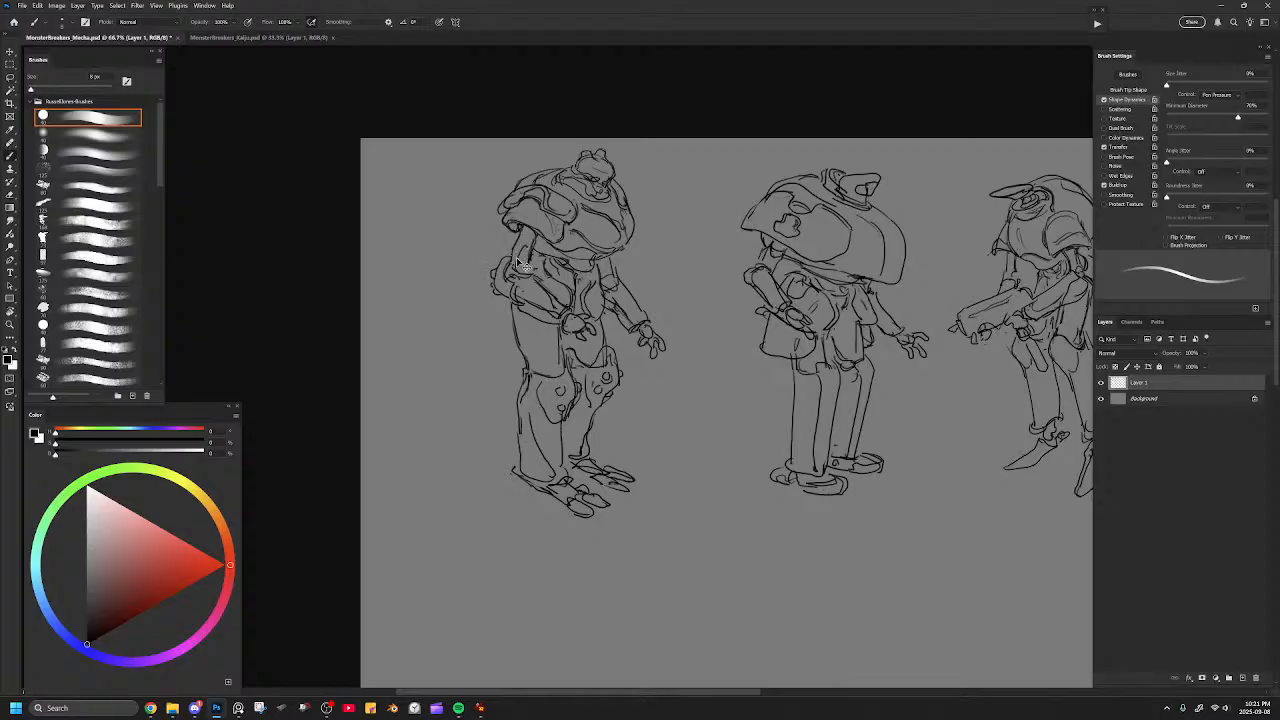
pyautogui.press('e')
pyautogui.moveTo(530, 265); pyautogui.dragTo(526, 271)
pyautogui.press('b')
pyautogui.moveTo(531, 257); pyautogui.dragTo(521, 269)
pyautogui.moveTo(522, 229); pyautogui.dragTo(518, 247)
pyautogui.hotkey('ctrl', '-')
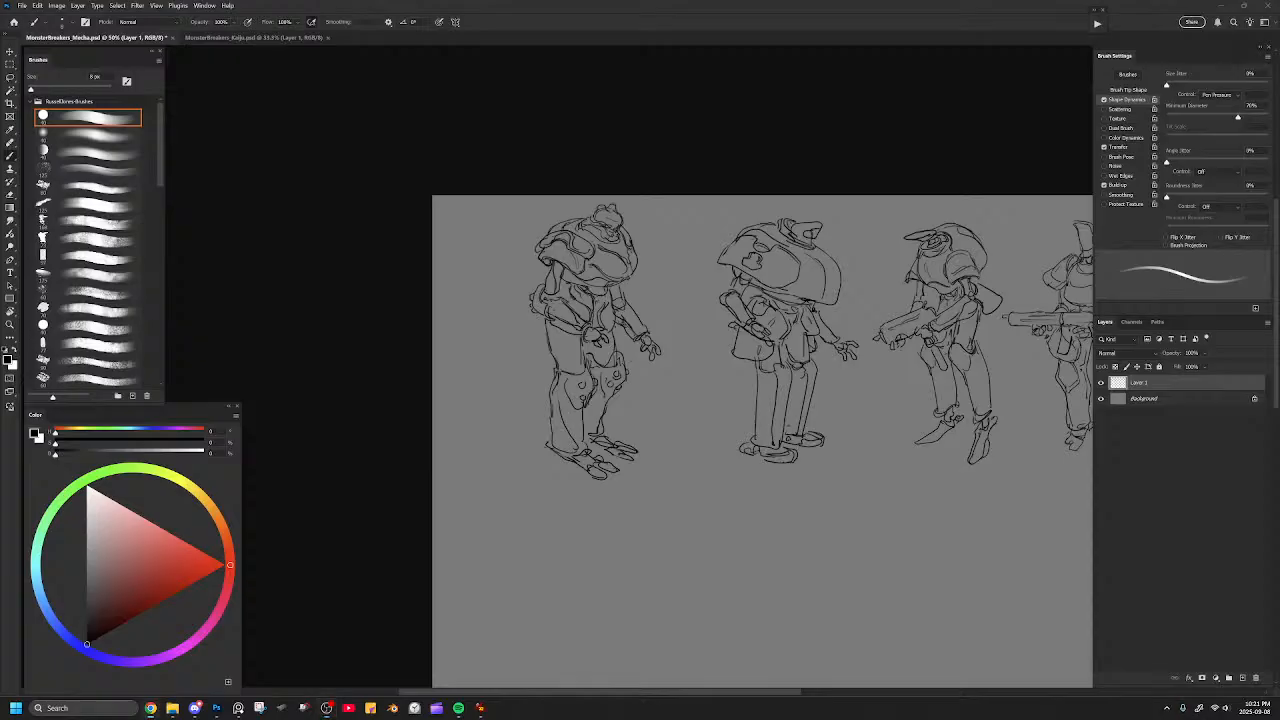
# Clean up and redraw the front edge of the torso beside the far shoulder.
pyautogui.click(766, 92)
pyautogui.moveTo(672, 263); pyautogui.dragTo(702, 243)
pyautogui.hotkey('ctrl', '+')
pyautogui.hotkey('ctrl', '+')
pyautogui.moveTo(671, 170); pyautogui.dragTo(677, 286)
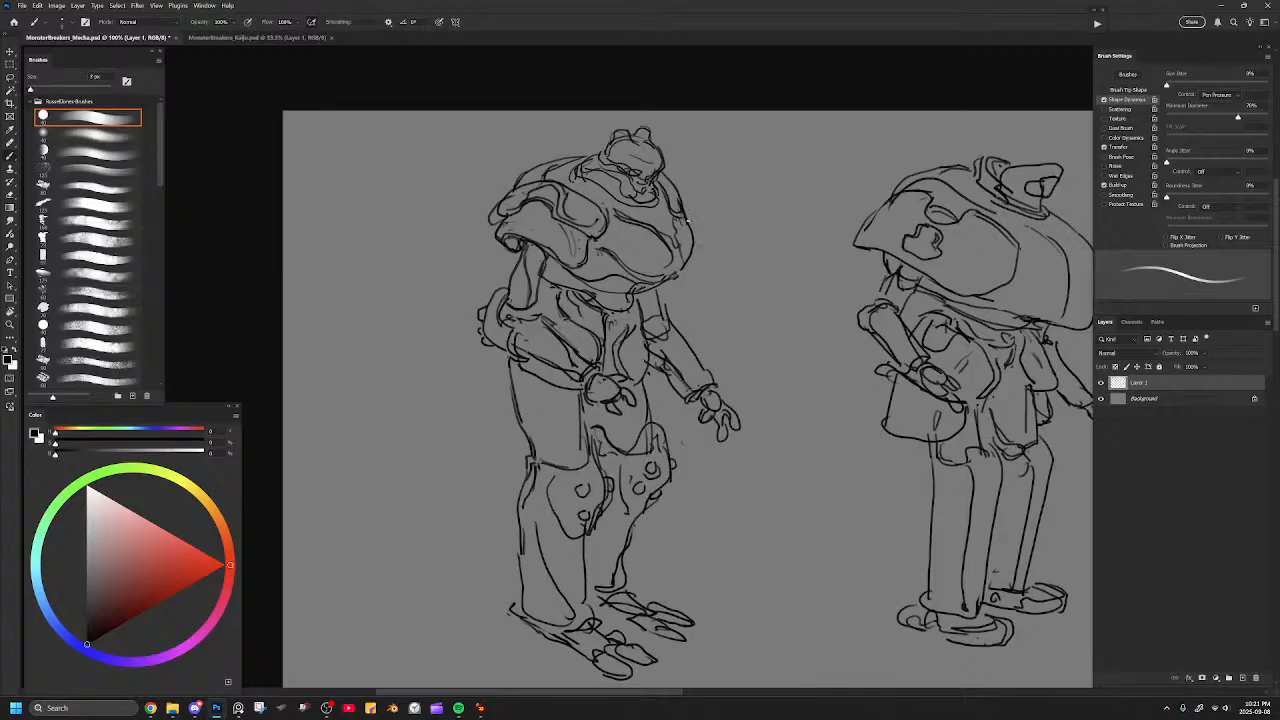
pyautogui.press('e')
pyautogui.press('b')
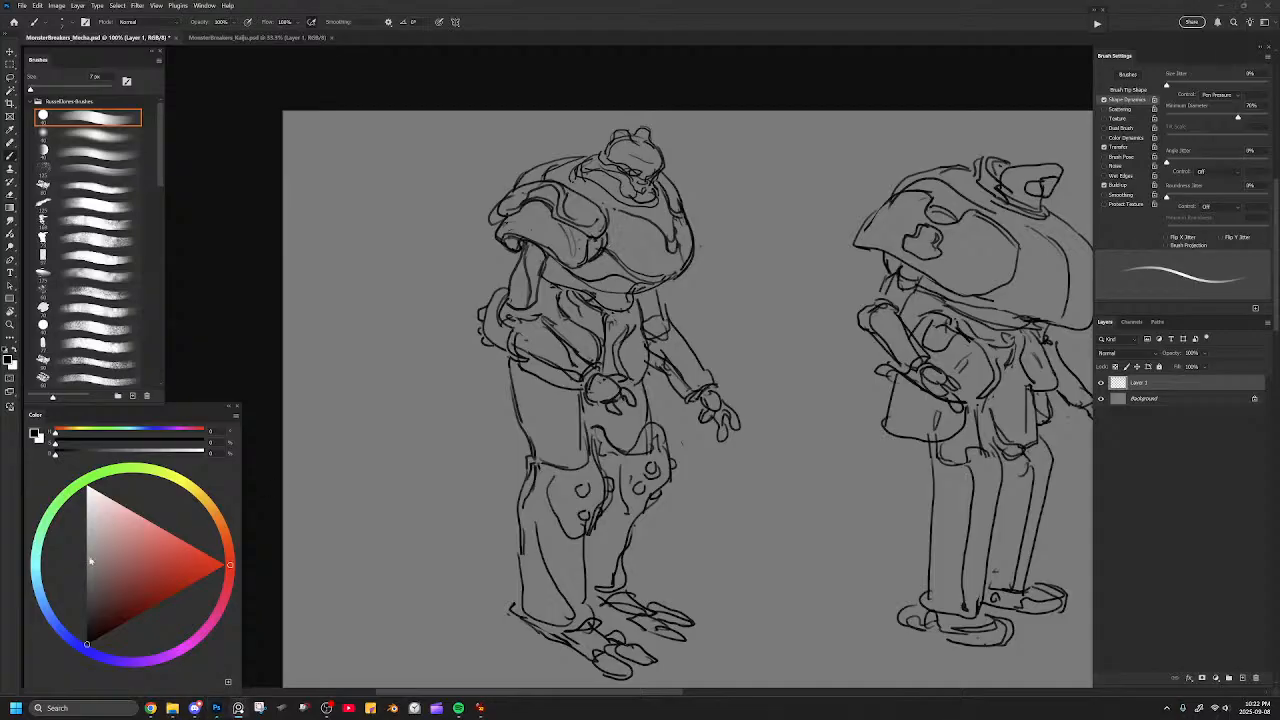
# Review the kaiju notes on the reference board and bring up the MonsterBreakers_Kaiju.psd sketch sheet.
pyautogui.moveTo(0, 440); pyautogui.dragTo(552, 216)
pyautogui.moveTo(590, 321); pyautogui.dragTo(456, 323)
pyautogui.scroll(10, 690, 320)
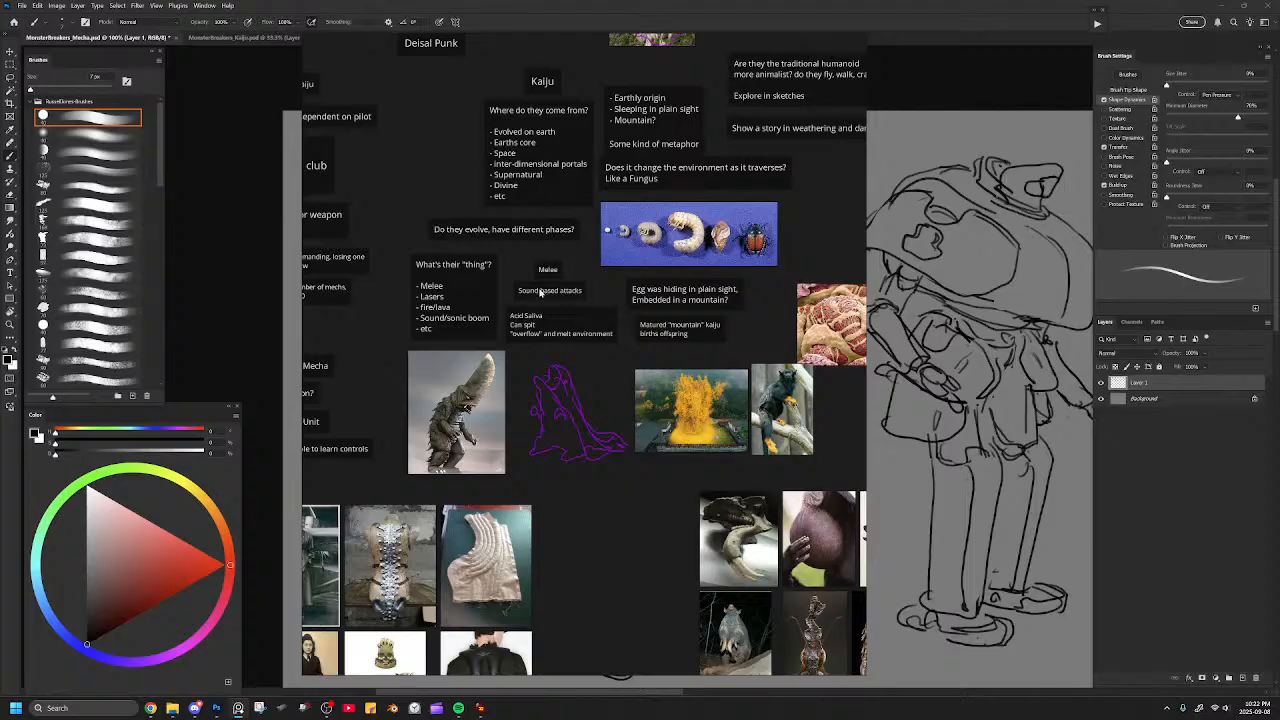
pyautogui.click(242, 38)
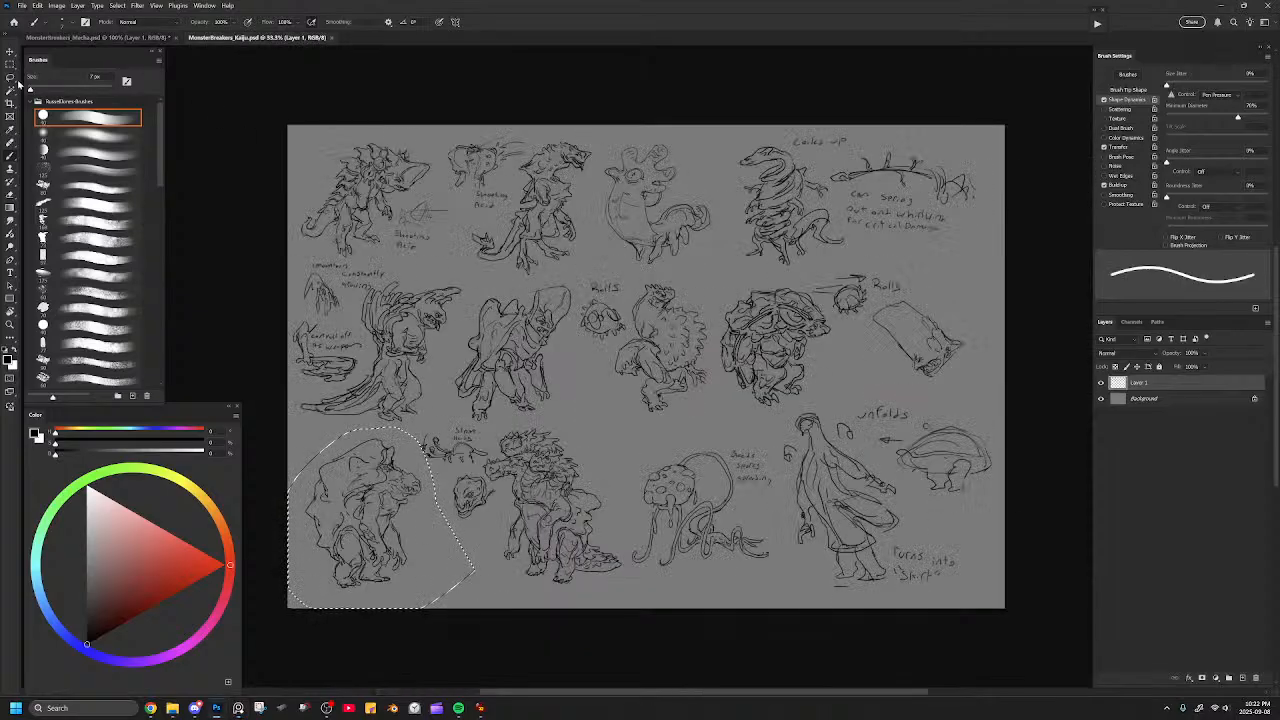
# Clear the selection on the kaiju sheet, look over all its creature designs, and close the file.
pyautogui.click(10, 78)
pyautogui.click(393, 104)
pyautogui.moveTo(613, 205)
pyautogui.mouseDown()
pyautogui.moveTo(551, 200)
pyautogui.moveTo(547, 214)
pyautogui.mouseUp()
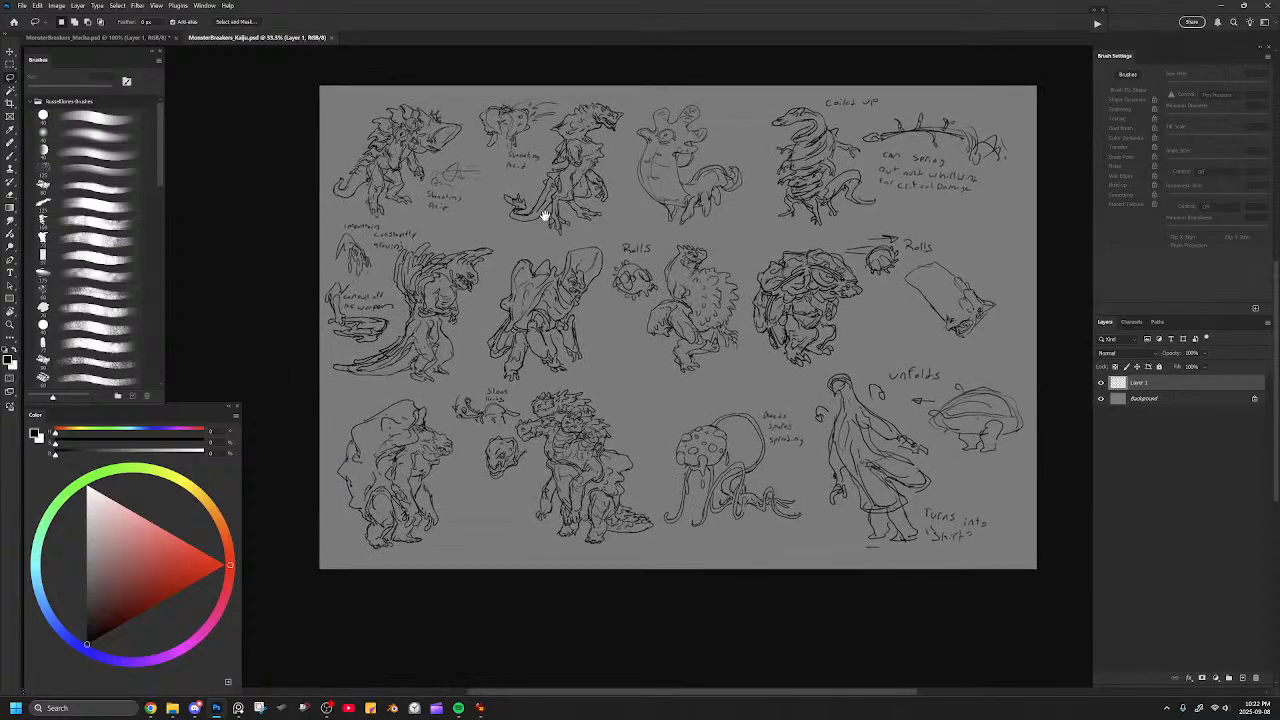
pyautogui.moveTo(686, 266)
pyautogui.mouseDown()
pyautogui.moveTo(694, 277)
pyautogui.moveTo(652, 283)
pyautogui.moveTo(734, 249)
pyautogui.mouseUp()
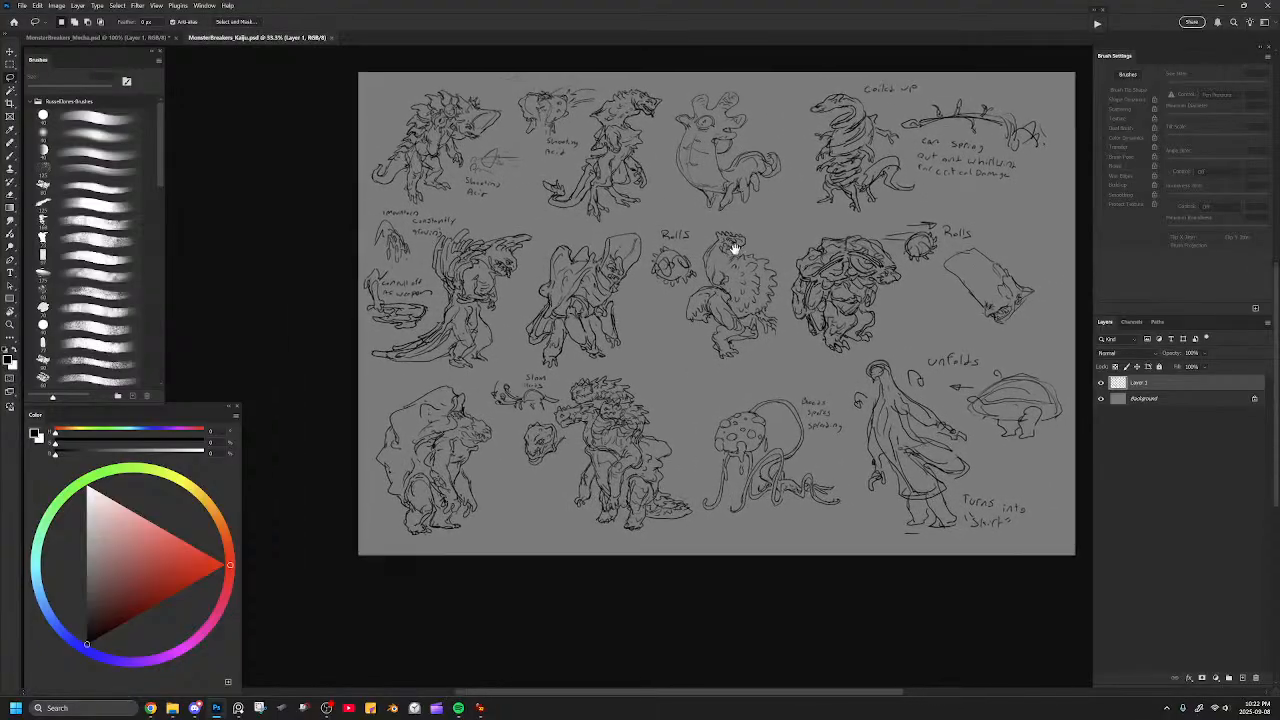
pyautogui.moveTo(645, 429); pyautogui.dragTo(566, 479)
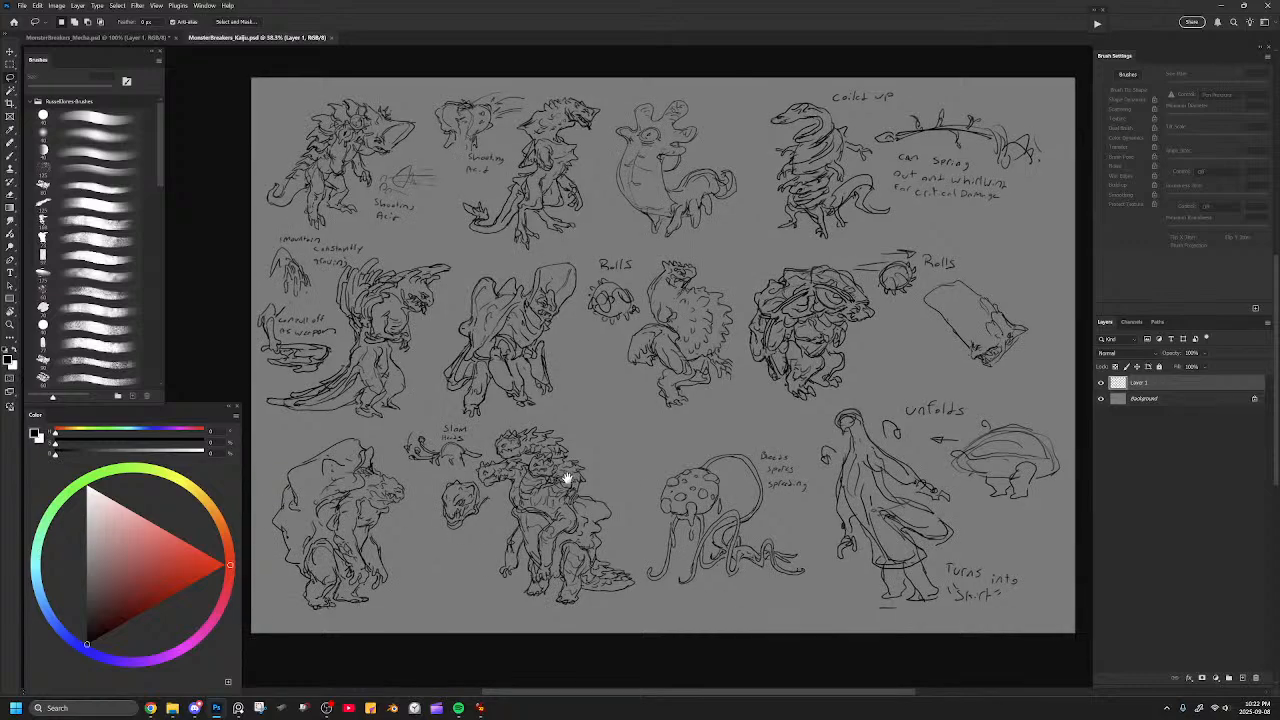
pyautogui.click(333, 39)
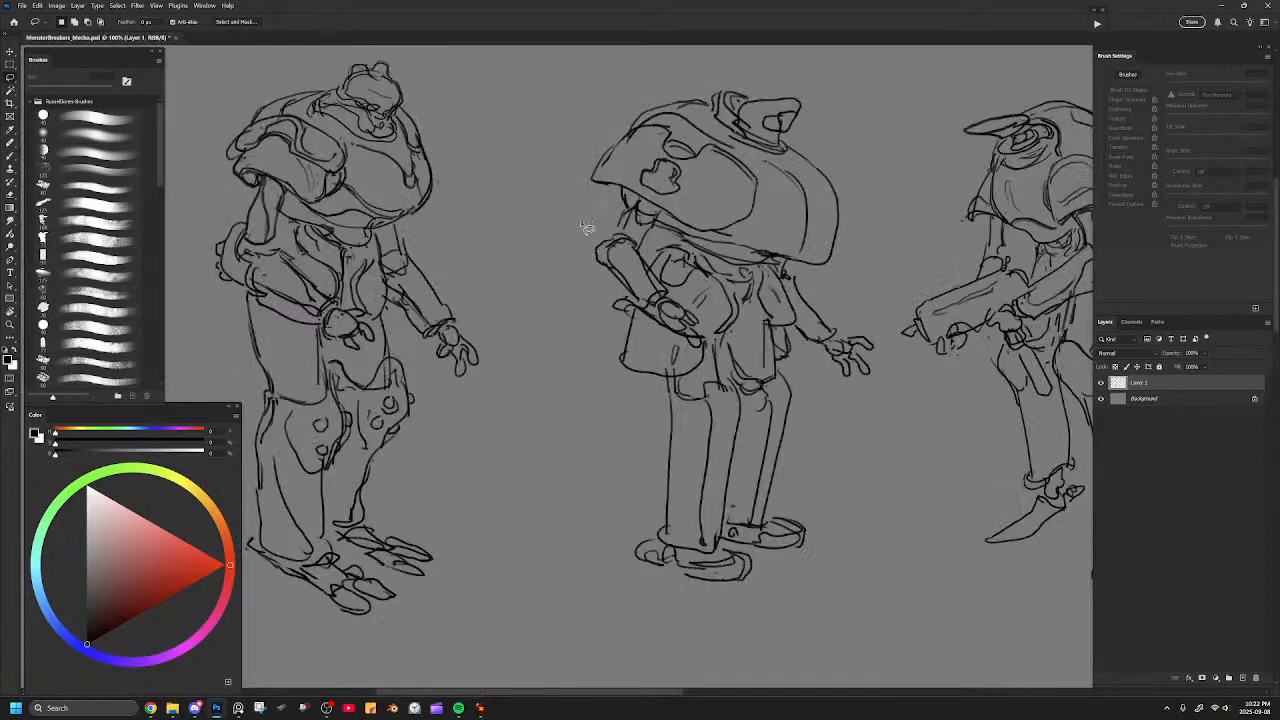
# Compare the mecha lineup with the reference board's mecha notes and its locomotive and vehicle photos.
pyautogui.moveTo(548, 182); pyautogui.dragTo(677, 237)
pyautogui.hotkey('ctrl', '-')
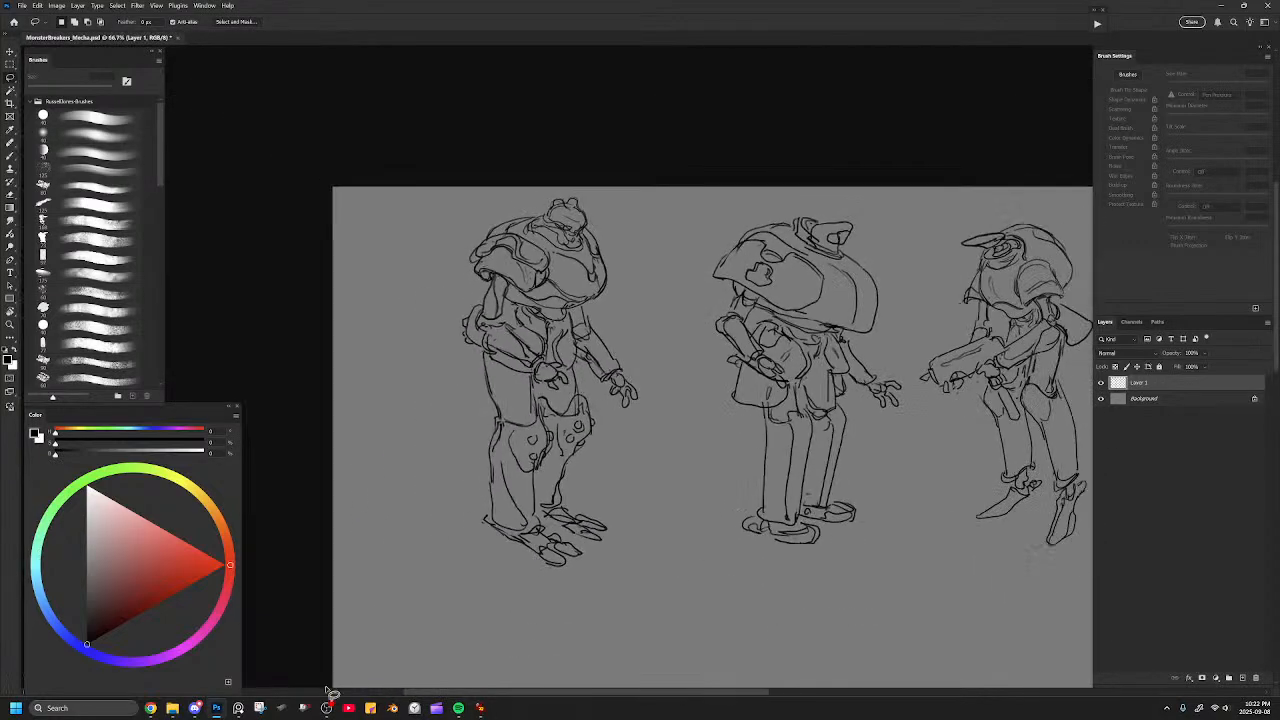
pyautogui.click(238, 708)
pyautogui.moveTo(574, 384); pyautogui.dragTo(597, 423)
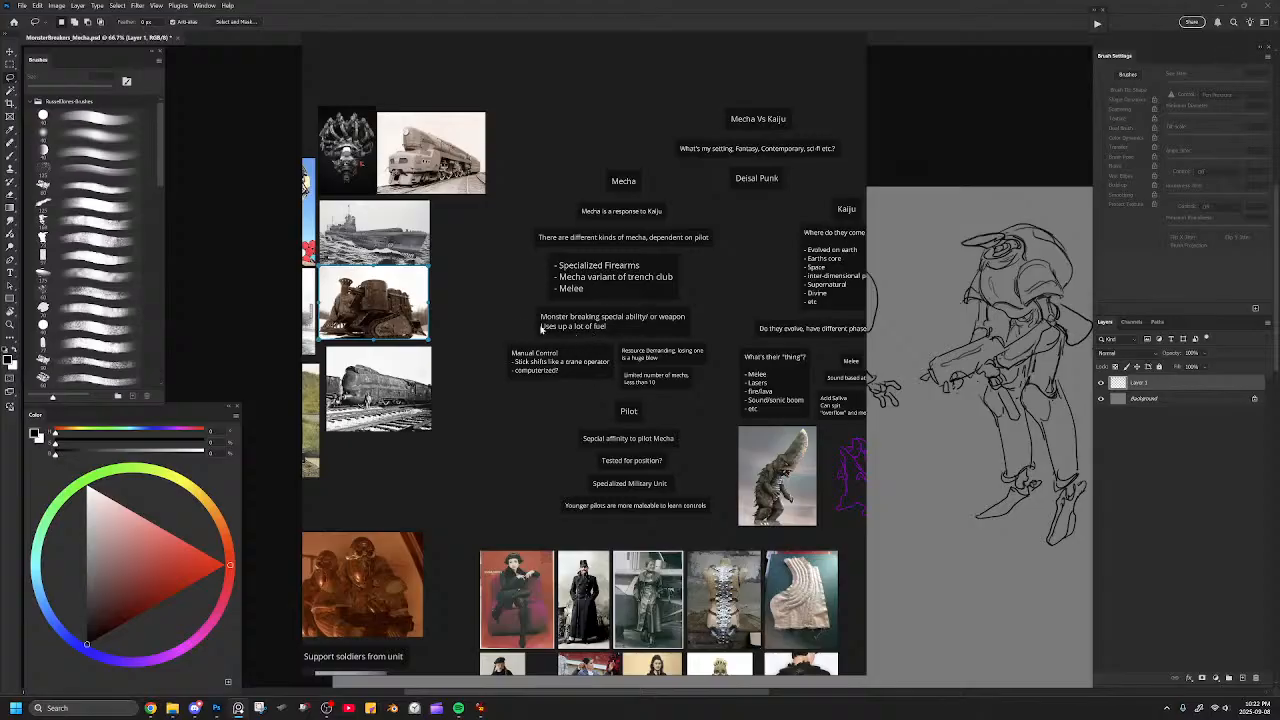
pyautogui.moveTo(543, 325); pyautogui.dragTo(570, 310)
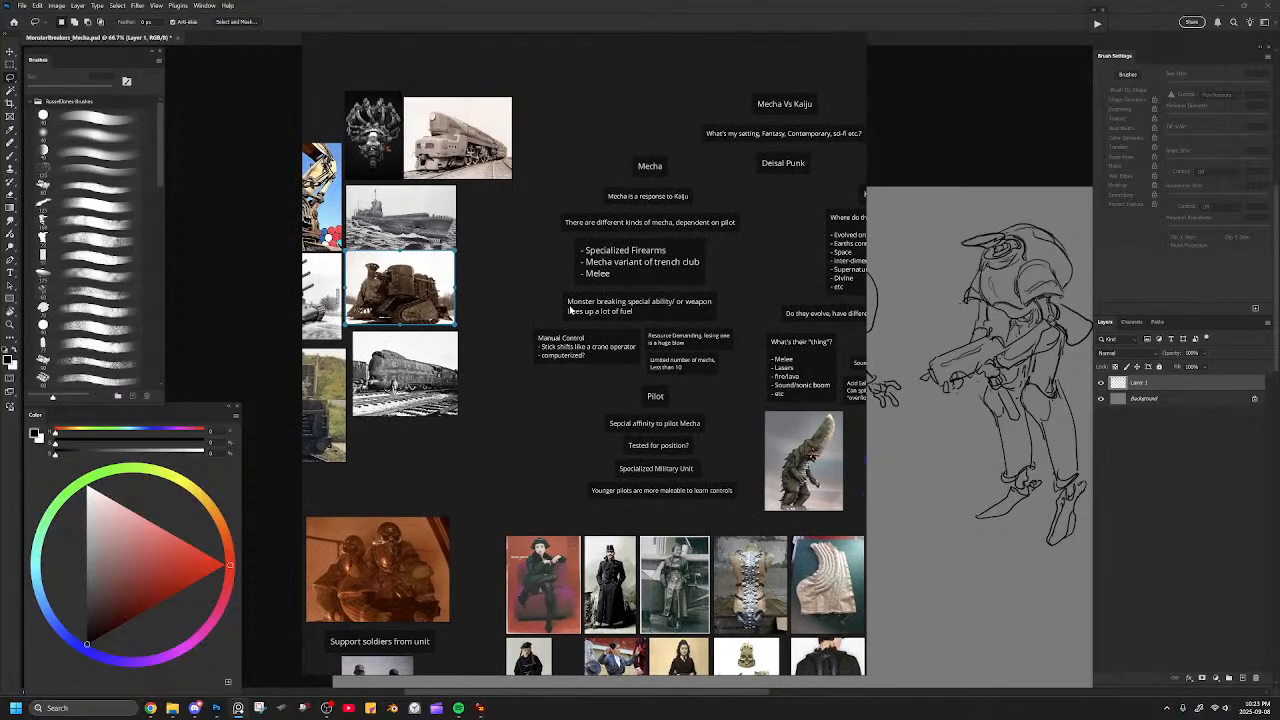
pyautogui.moveTo(543, 316); pyautogui.dragTo(590, 314)
pyautogui.moveTo(663, 340); pyautogui.dragTo(595, 329)
pyautogui.moveTo(675, 352); pyautogui.dragTo(691, 340)
pyautogui.moveTo(564, 327); pyautogui.dragTo(467, 334)
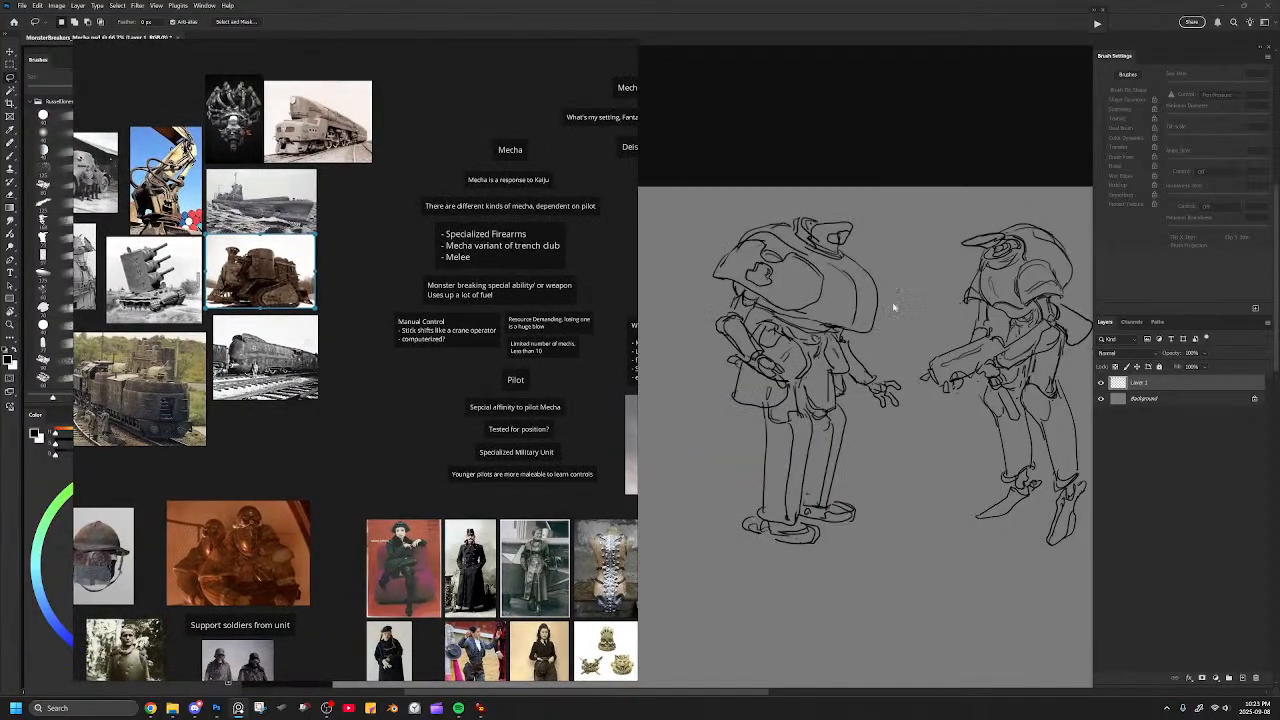
pyautogui.click(900, 187)
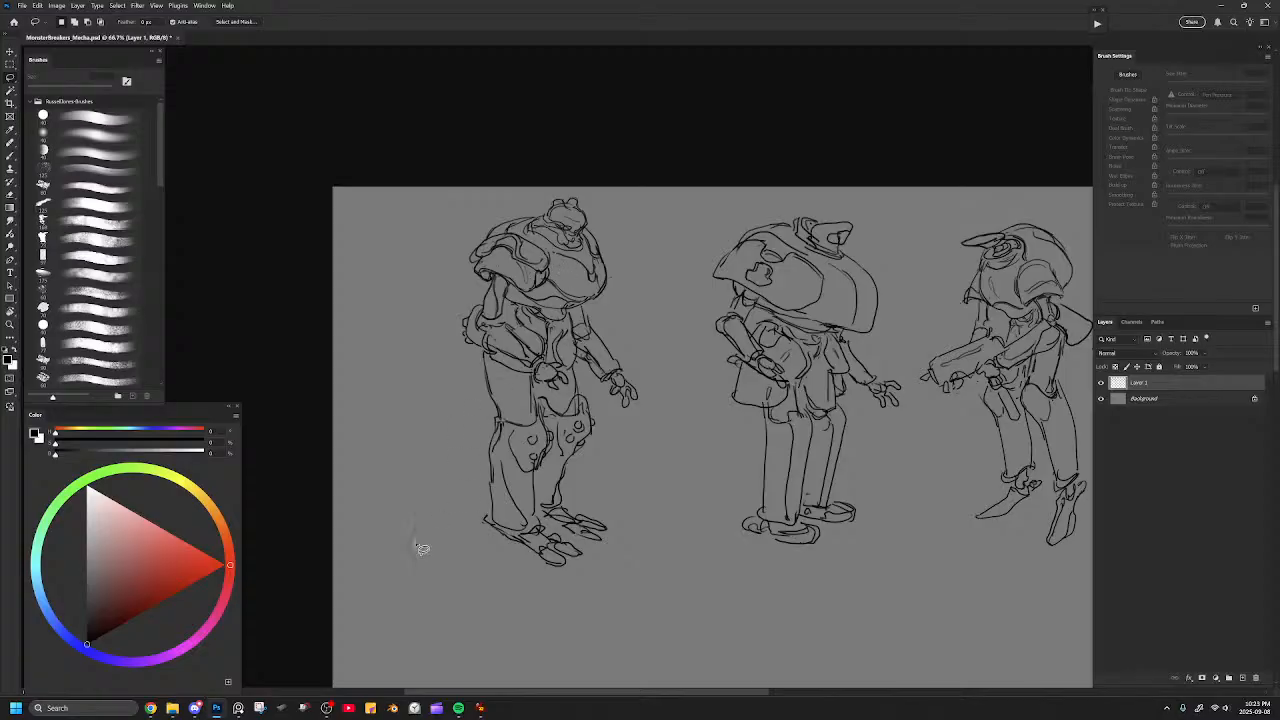
pyautogui.click(238, 710)
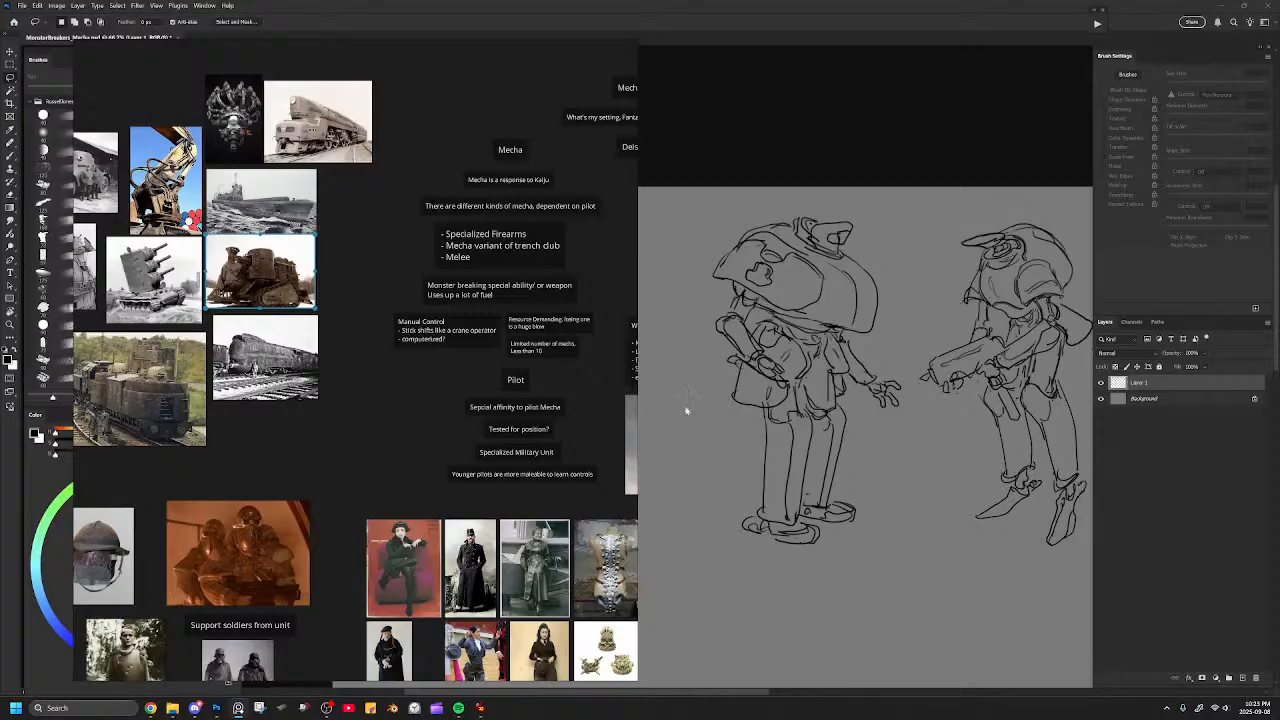
pyautogui.hscroll(3, 526, 345)
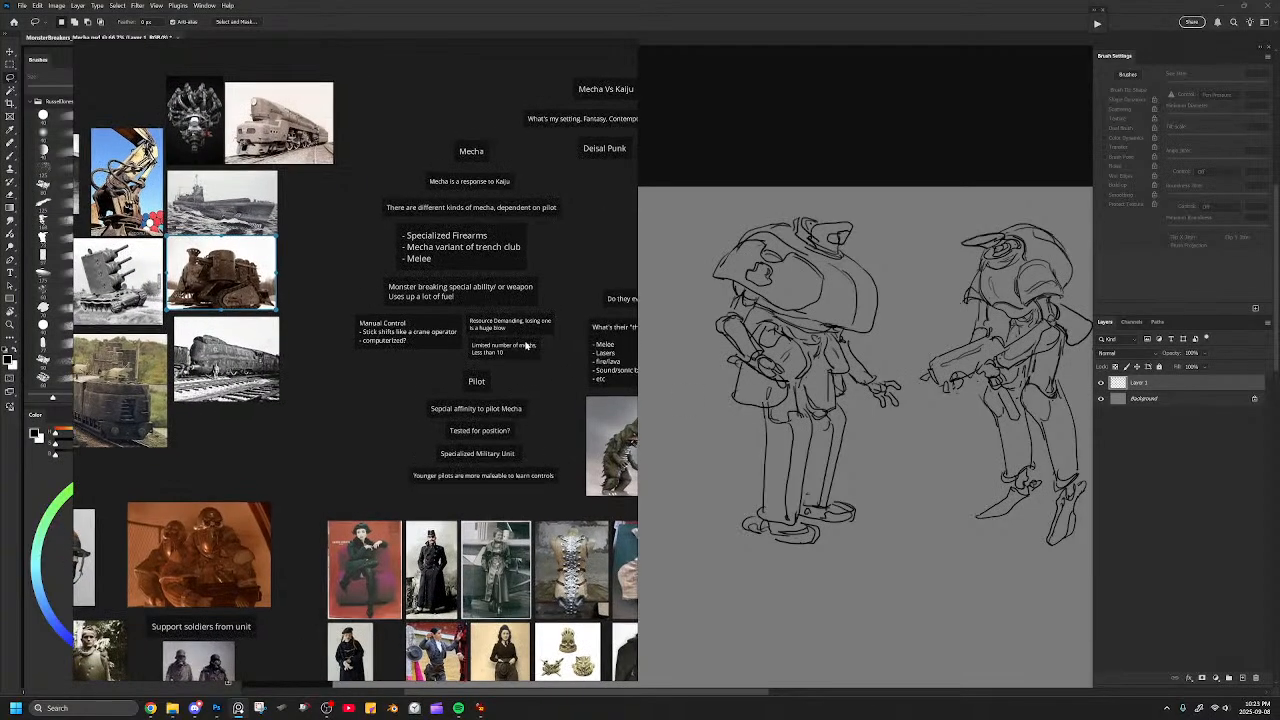
pyautogui.click(820, 182)
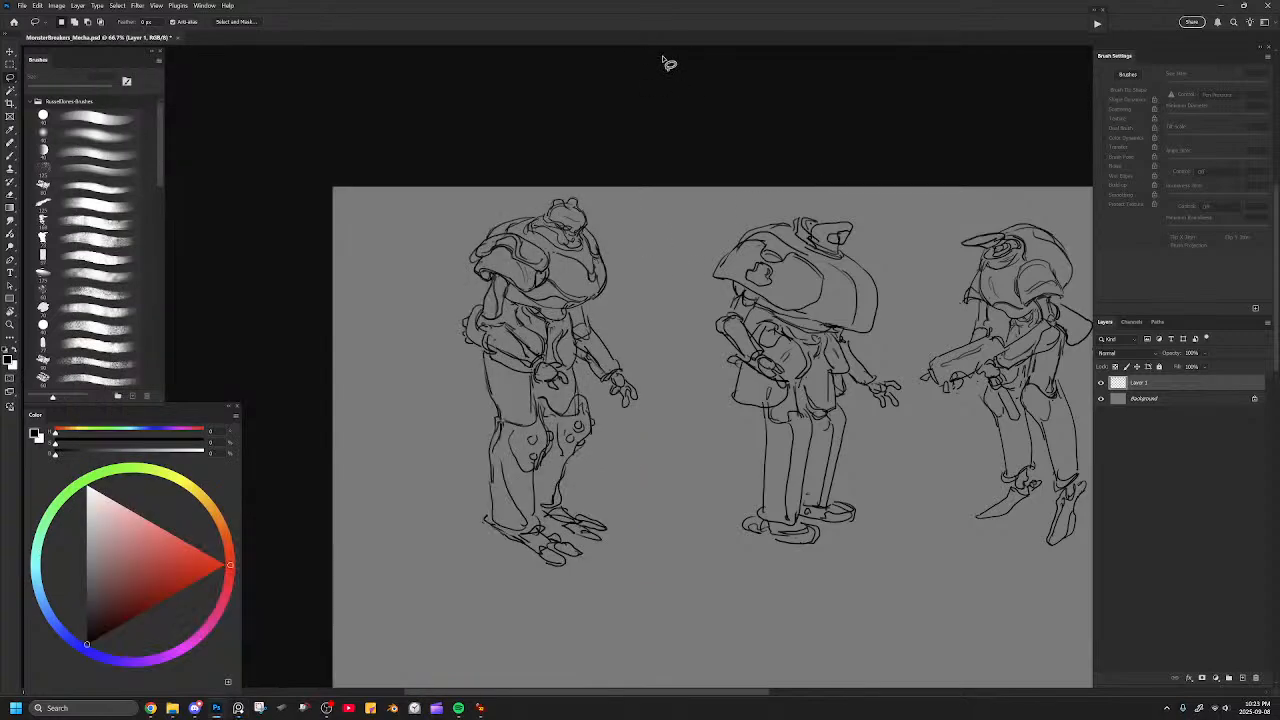
# Erase the knee guard outlines on the leftmost mecha and redraw both as cleaner peaked plates.
pyautogui.hotkey('ctrl', '+')
pyautogui.press('b')
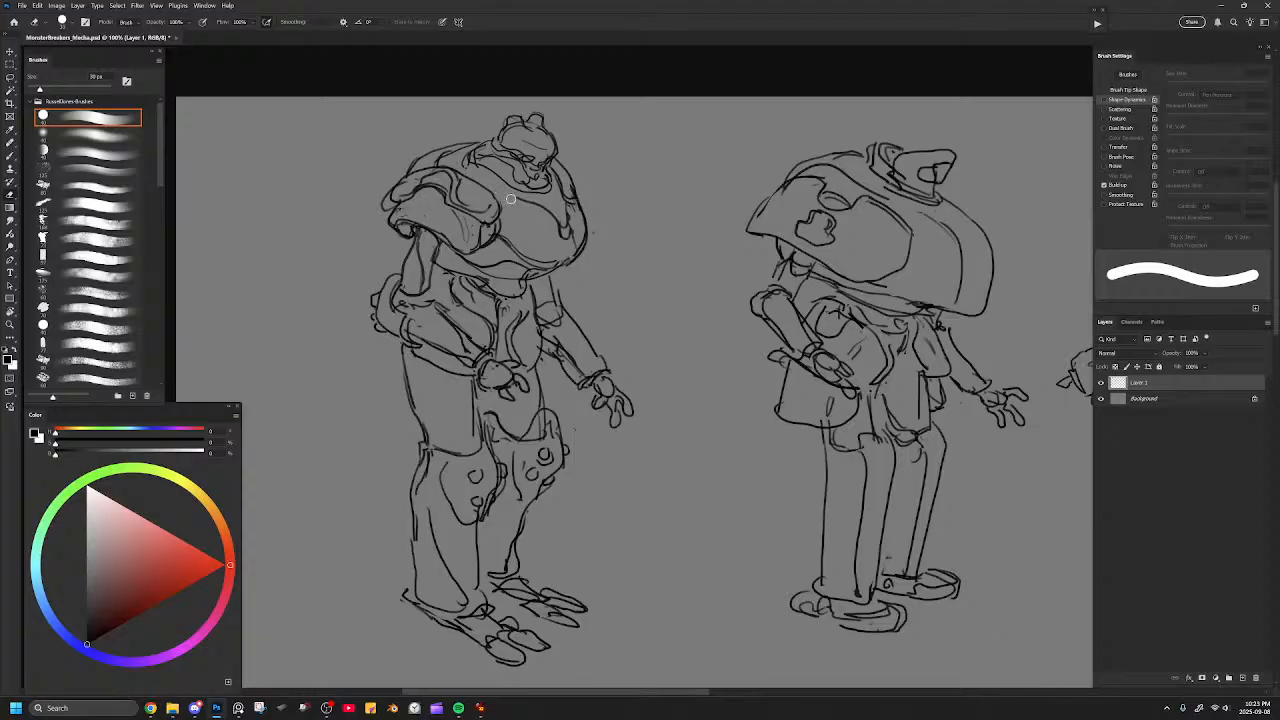
pyautogui.press('b')
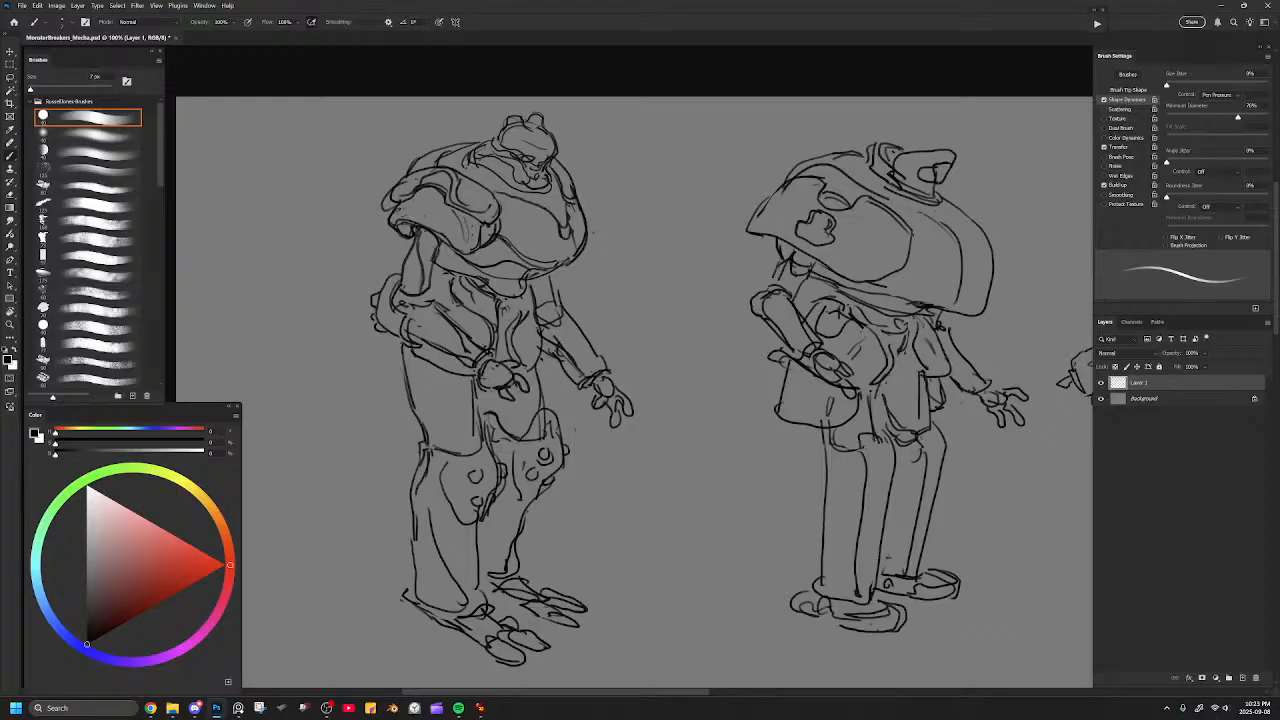
pyautogui.moveTo(631, 274); pyautogui.dragTo(611, 204)
pyautogui.press('e')
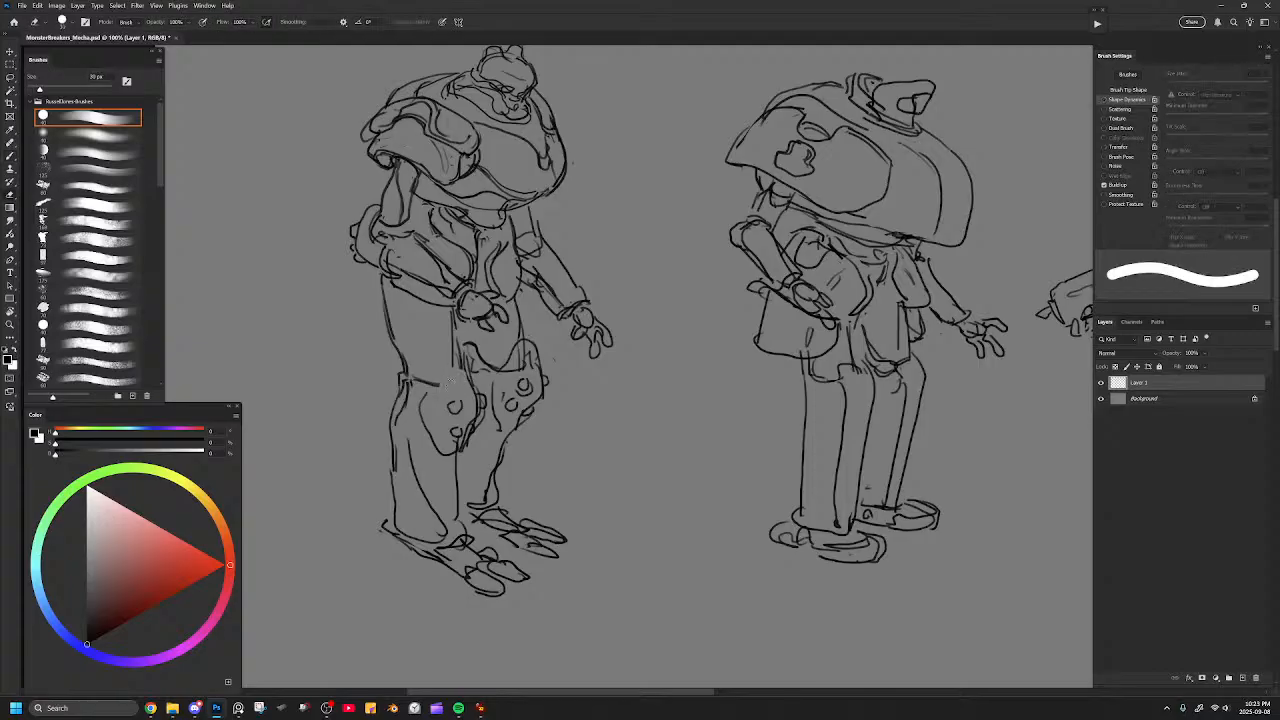
pyautogui.press('b')
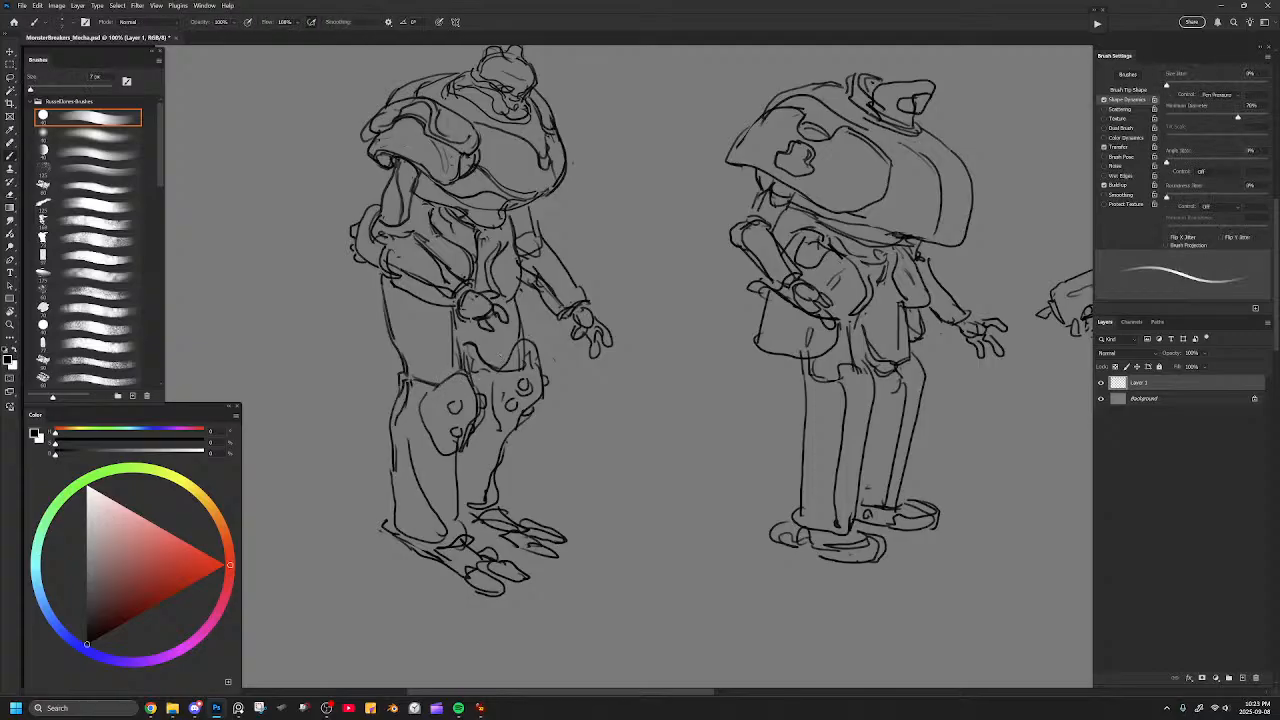
pyautogui.press('e')
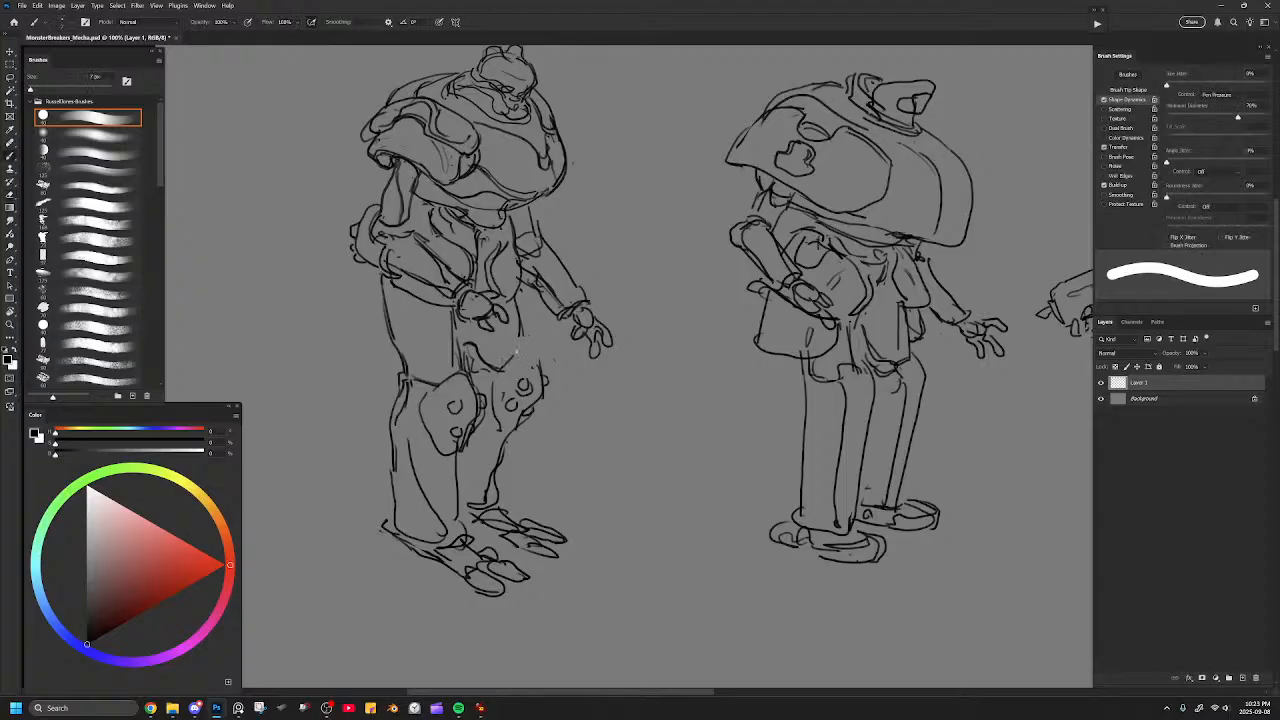
pyautogui.press('b')
# Review the pilot notes and the uniform and costume photos on the reference board.
pyautogui.click(238, 708)
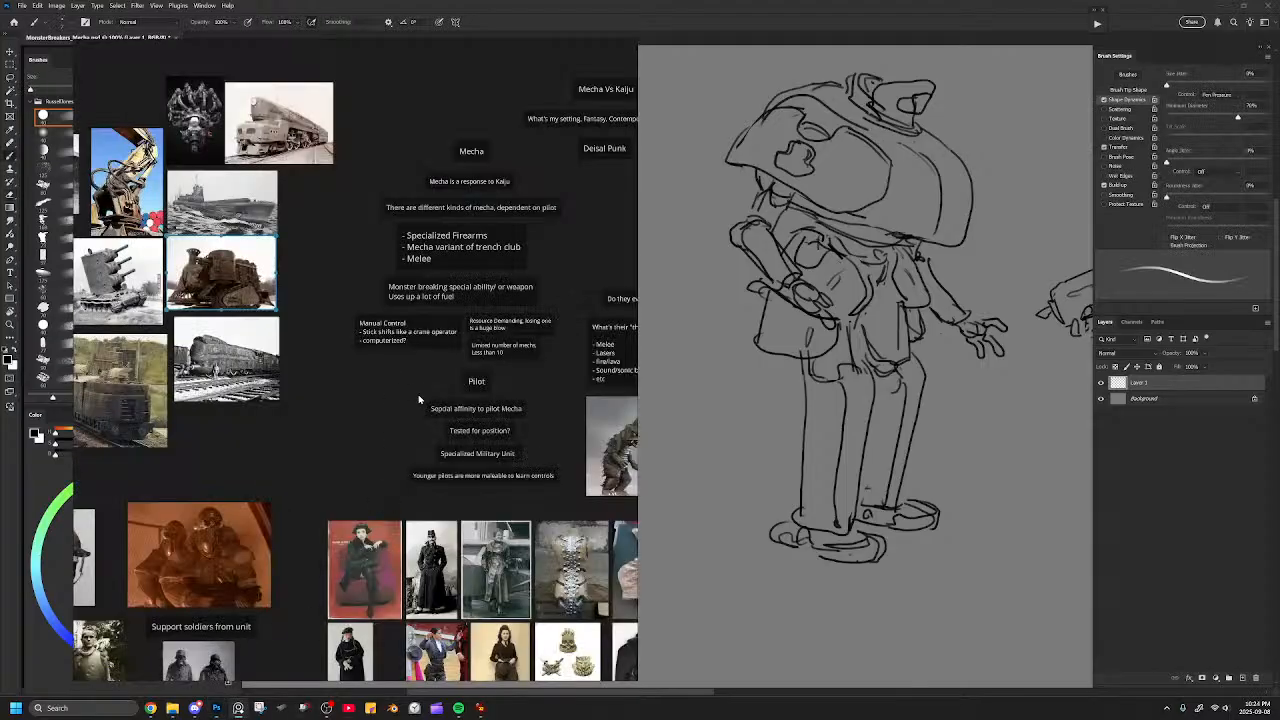
pyautogui.scroll(-2, 430, 400)
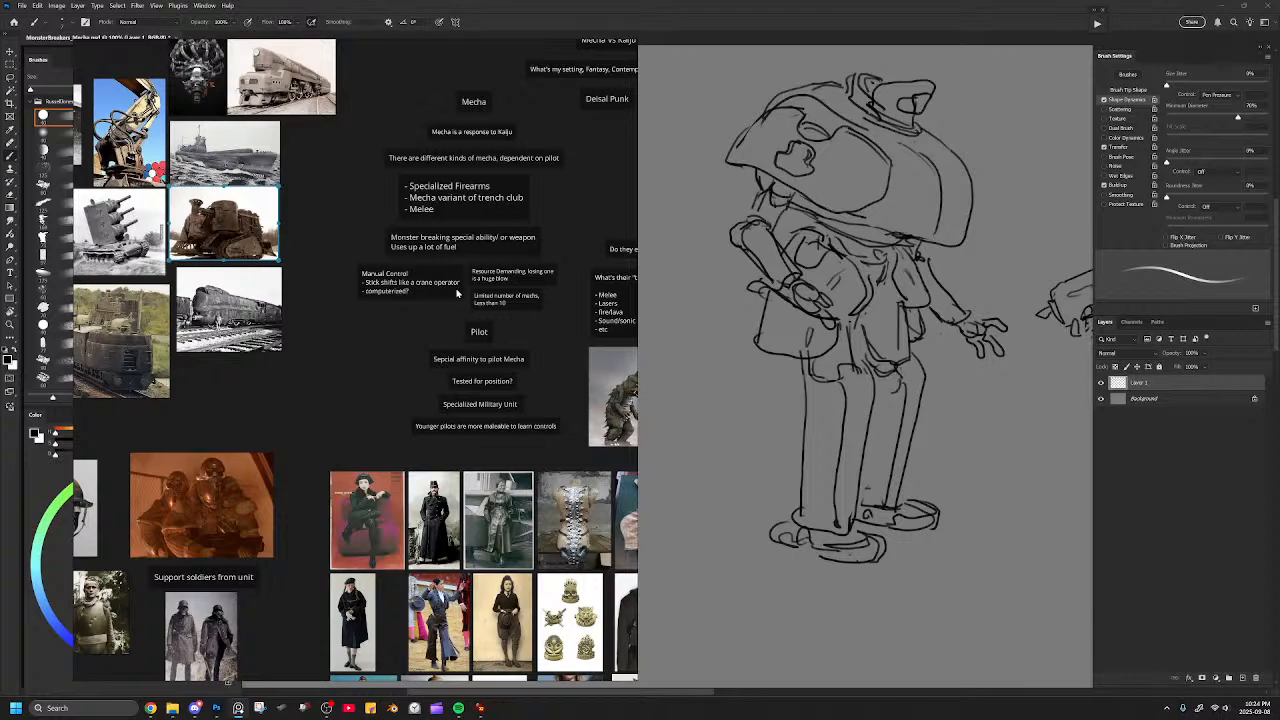
pyautogui.click(829, 288)
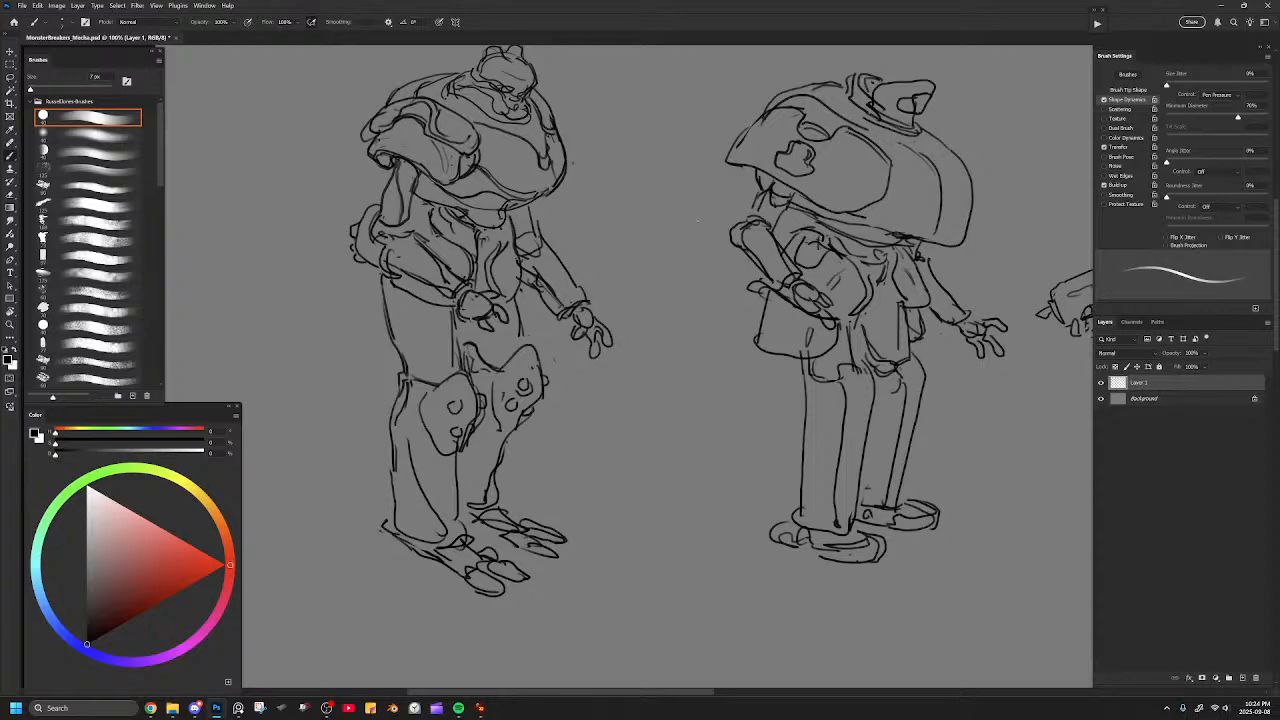
# Clean up and redraw the lines on the leftmost mecha's head and on its waist beside the near arm.
pyautogui.moveTo(535, 122); pyautogui.dragTo(666, 204)
pyautogui.press('e')
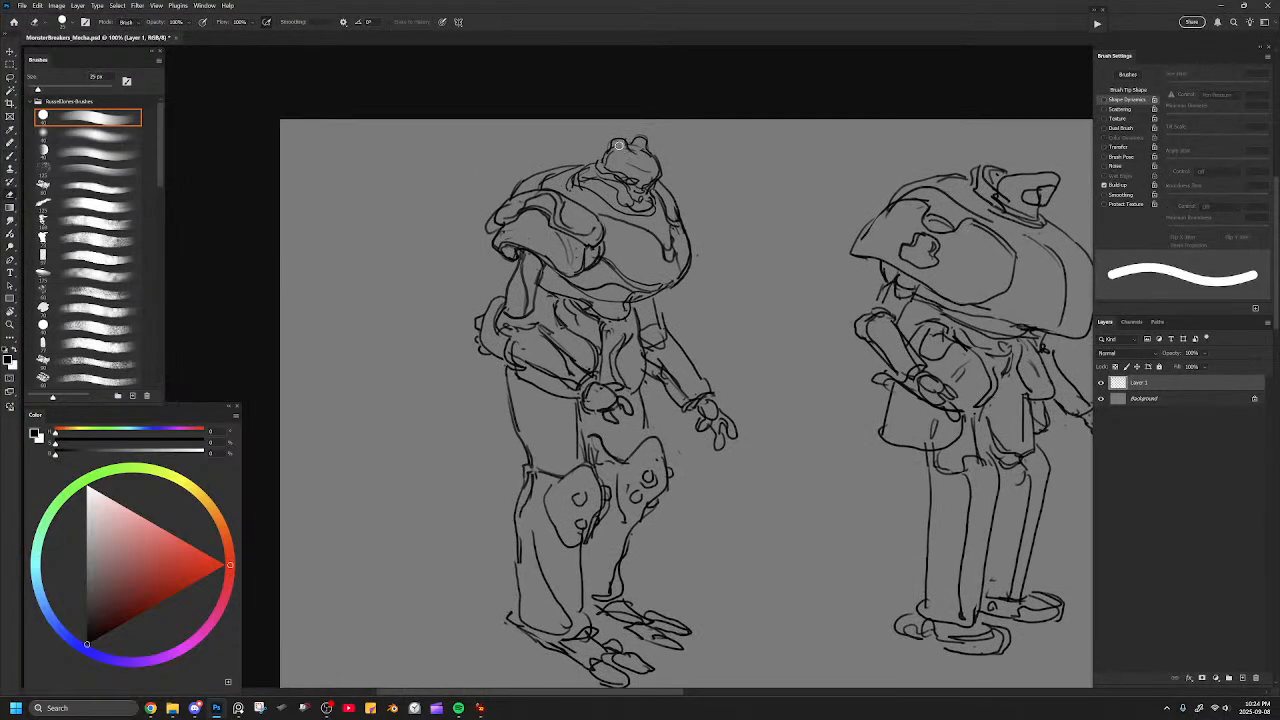
pyautogui.press('b')
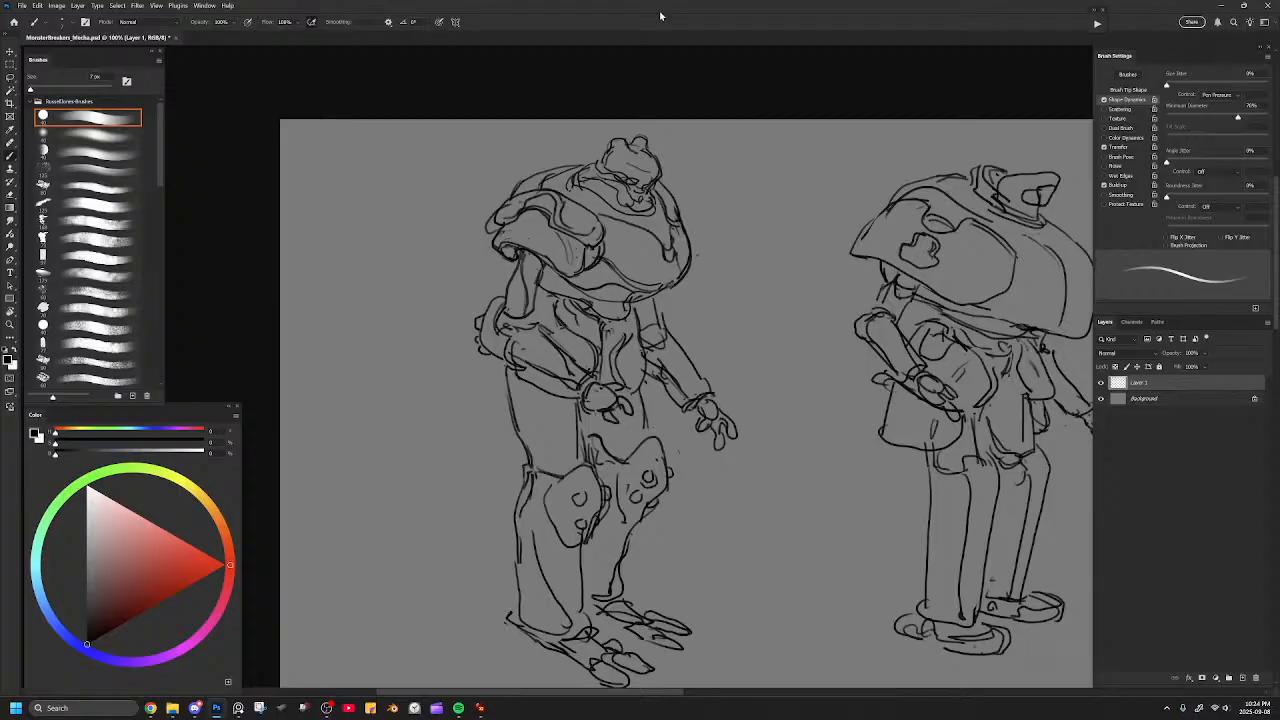
pyautogui.scroll(-2, 574, 274)
pyautogui.press('e')
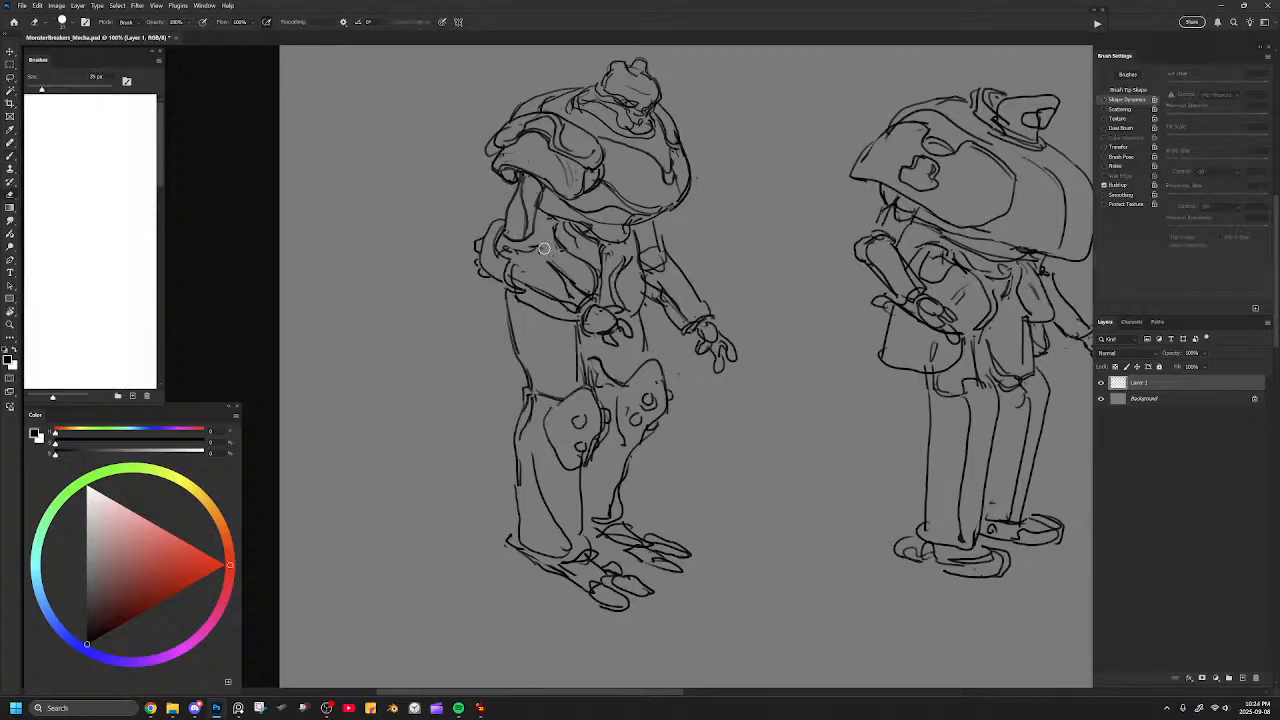
pyautogui.press('b')
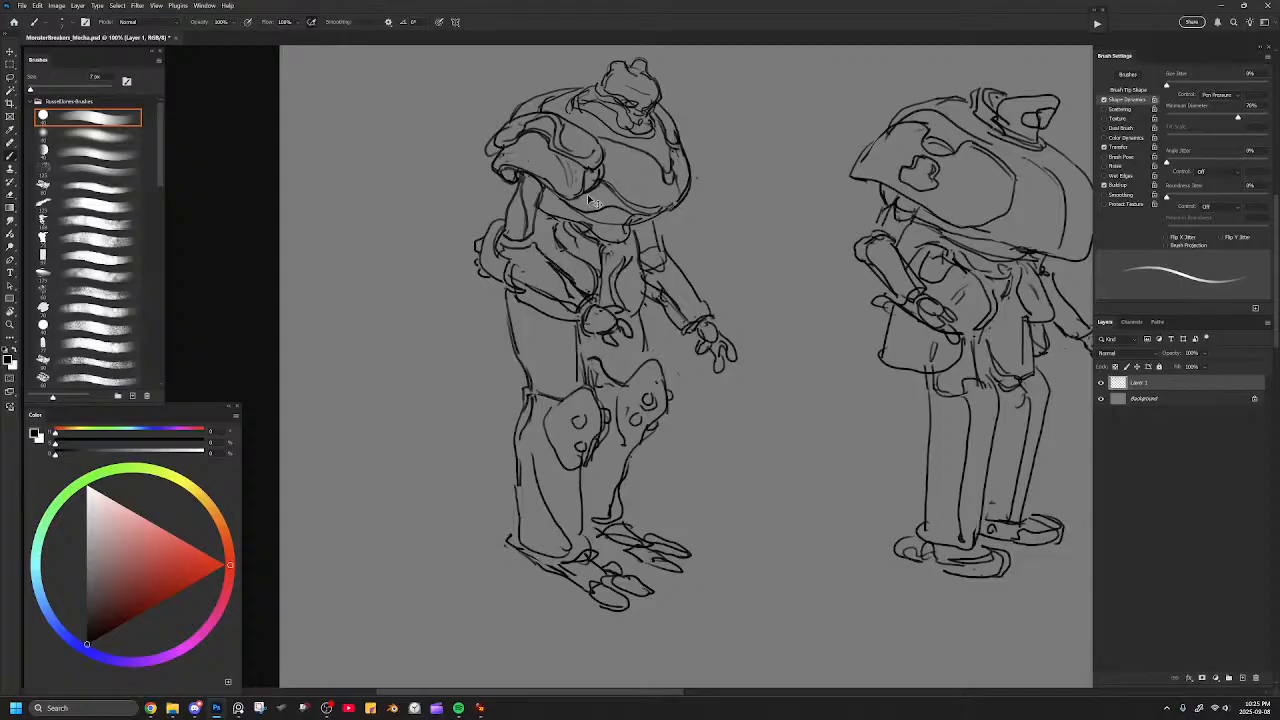
# Draw a cluster of short flared exhaust pipes on the leftmost mecha's back, behind the near shoulder pad.
pyautogui.hotkey('ctrl', '-')
pyautogui.hotkey('ctrl', '-')
pyautogui.hotkey('ctrl', '+')
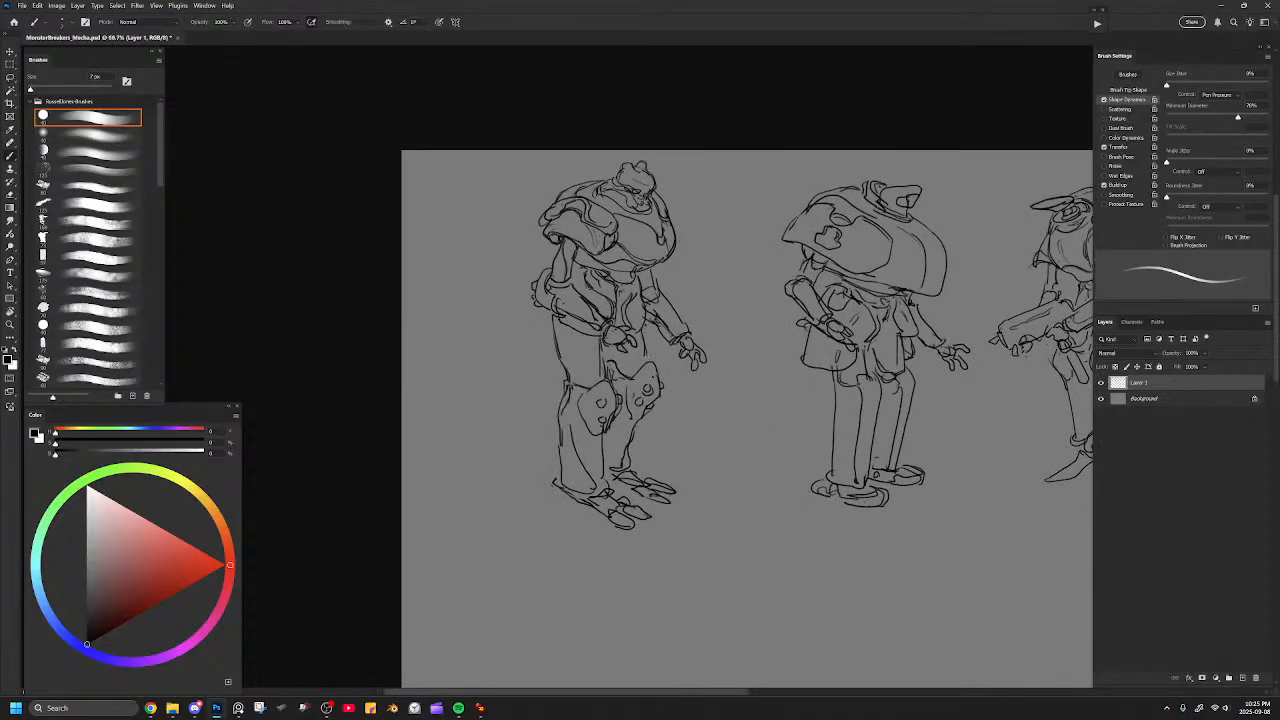
pyautogui.moveTo(760, 513); pyautogui.dragTo(614, 440)
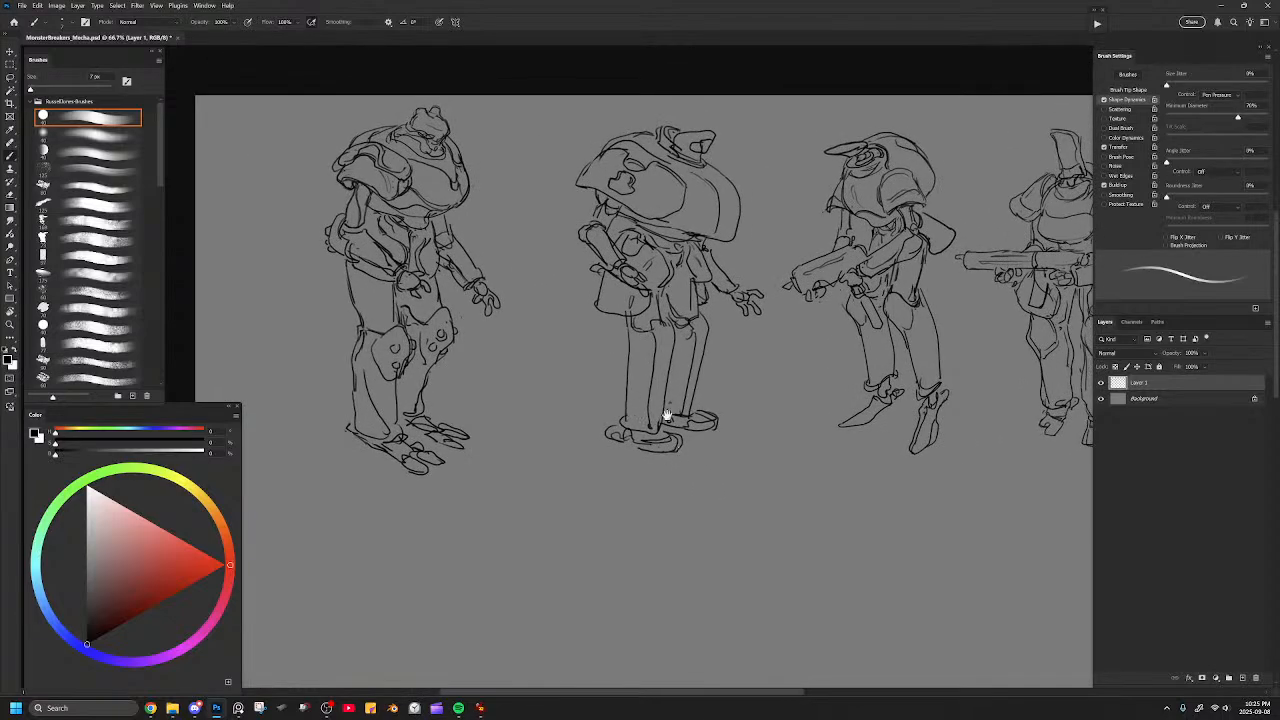
pyautogui.moveTo(631, 417); pyautogui.dragTo(736, 428)
pyautogui.press('l')
pyautogui.moveTo(542, 204); pyautogui.dragTo(640, 291)
pyautogui.hotkey('ctrl', '+')
pyautogui.hotkey('ctrl', '+')
pyautogui.press('b')
pyautogui.moveTo(592, 152)
pyautogui.mouseDown()
pyautogui.moveTo(513, 157)
pyautogui.moveTo(505, 197)
pyautogui.moveTo(503, 145)
pyautogui.moveTo(518, 158)
pyautogui.moveTo(556, 140)
pyautogui.mouseUp()
pyautogui.moveTo(504, 177)
pyautogui.mouseDown()
pyautogui.moveTo(490, 173)
pyautogui.moveTo(508, 188)
pyautogui.moveTo(539, 139)
pyautogui.mouseUp()
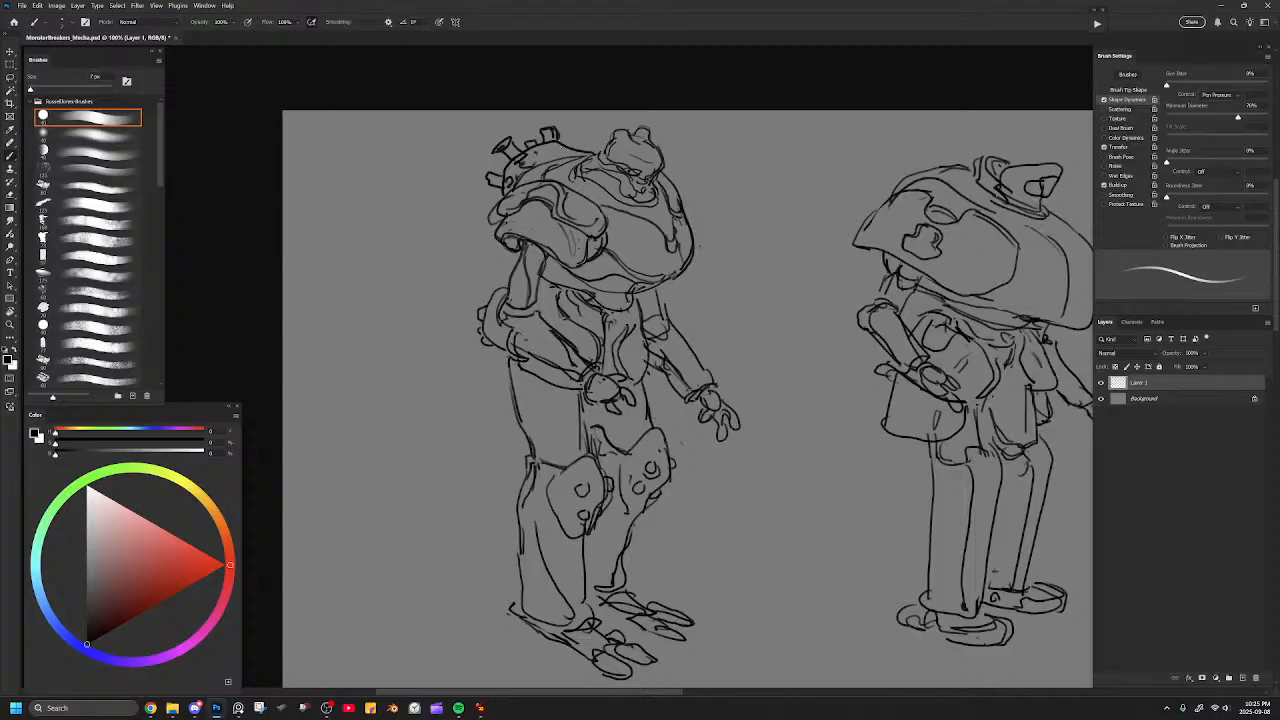
# Add panel lines to the leftmost mecha, including a rounded inset on the near thigh, and save the file.
pyautogui.moveTo(617, 207); pyautogui.dragTo(660, 230)
pyautogui.moveTo(607, 157); pyautogui.dragTo(627, 151)
pyautogui.moveTo(484, 335)
pyautogui.mouseDown()
pyautogui.moveTo(480, 350)
pyautogui.moveTo(559, 454)
pyautogui.mouseUp()
pyautogui.hotkey('ctrl', 'z')
pyautogui.moveTo(518, 393)
pyautogui.mouseDown()
pyautogui.moveTo(568, 393)
pyautogui.moveTo(558, 408)
pyautogui.mouseUp()
pyautogui.moveTo(649, 380); pyautogui.dragTo(655, 421)
pyautogui.hotkey('ctrl', '-')
pyautogui.hotkey('ctrl', '-')
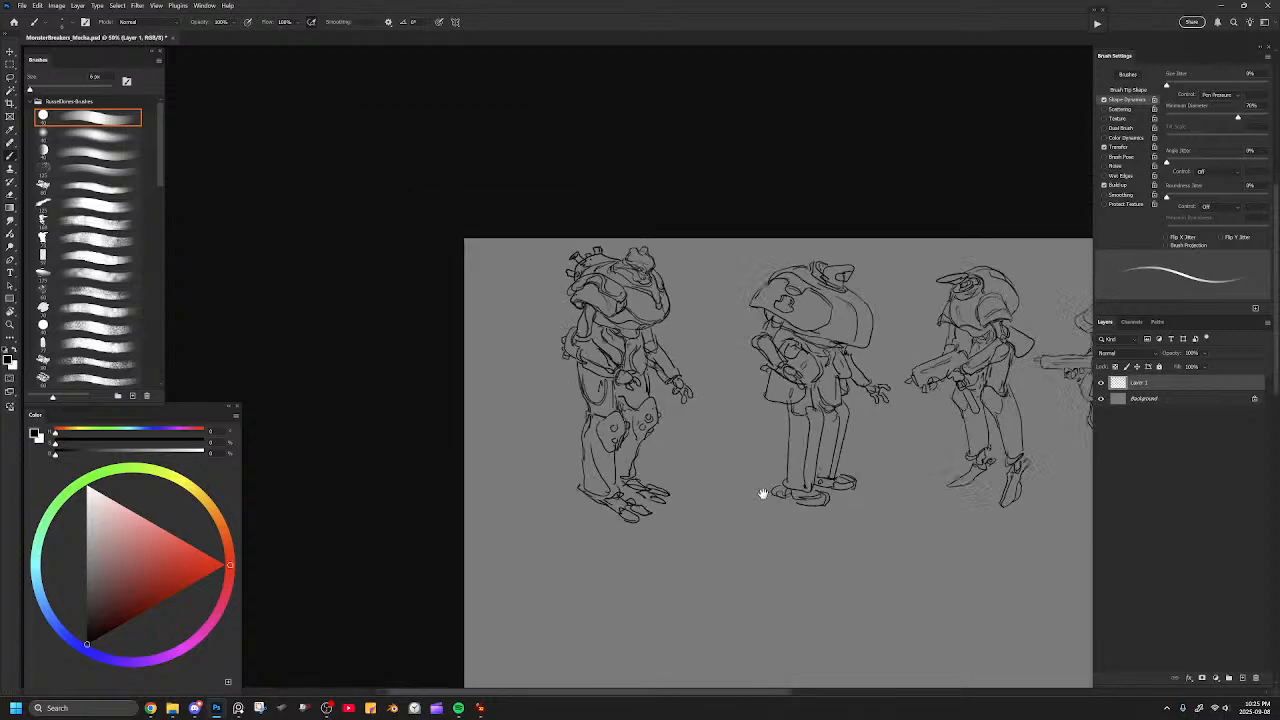
pyautogui.moveTo(766, 494); pyautogui.dragTo(649, 403)
pyautogui.hotkey('ctrl', 's')
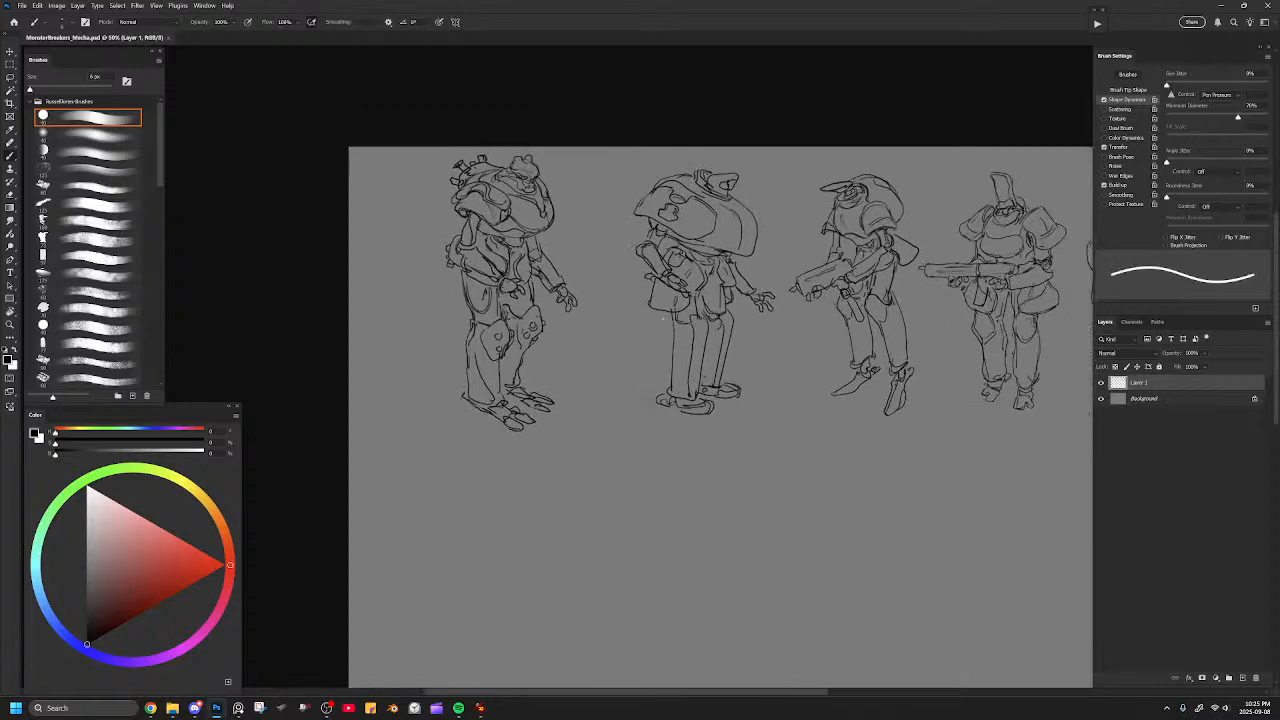
# Reread the mecha notes on weapons, special abilities and controls, then examine the leftmost mecha up close.
pyautogui.click(238, 708)
pyautogui.moveTo(465, 364); pyautogui.dragTo(420, 431)
pyautogui.scroll(3, 387, 313)
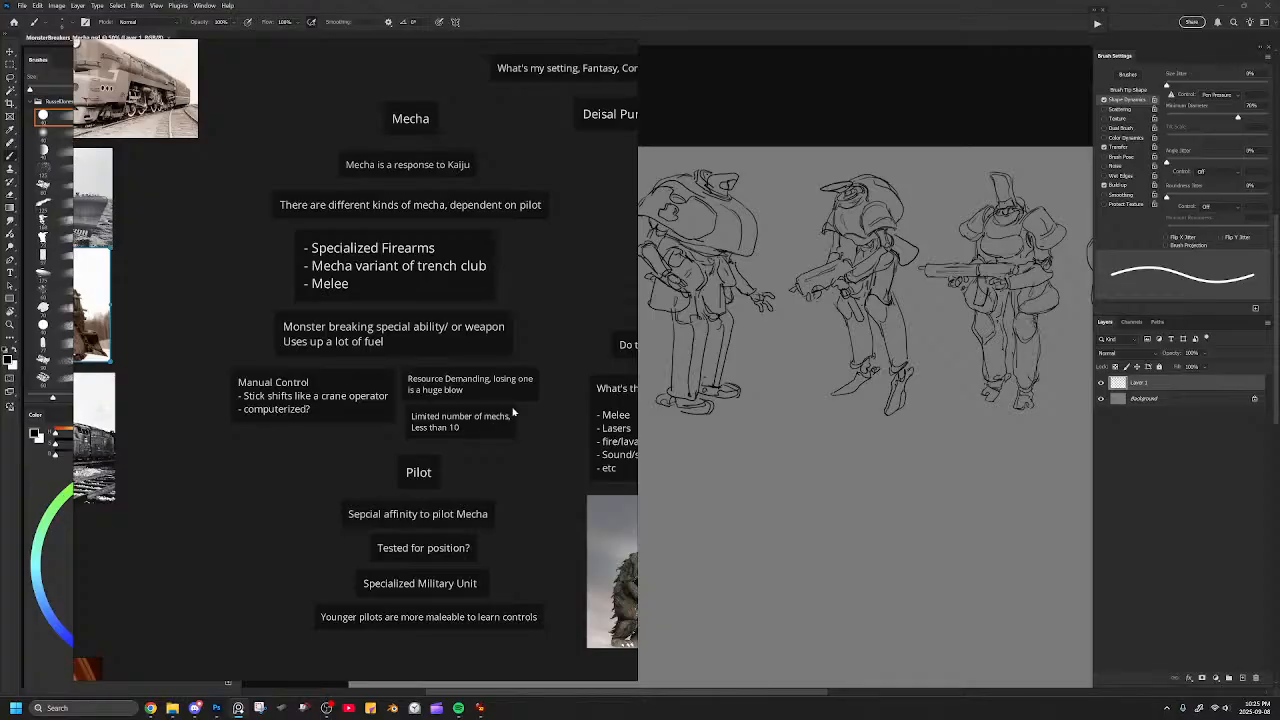
pyautogui.moveTo(515, 410)
pyautogui.mouseDown()
pyautogui.moveTo(518, 425)
pyautogui.moveTo(520, 390)
pyautogui.mouseUp()
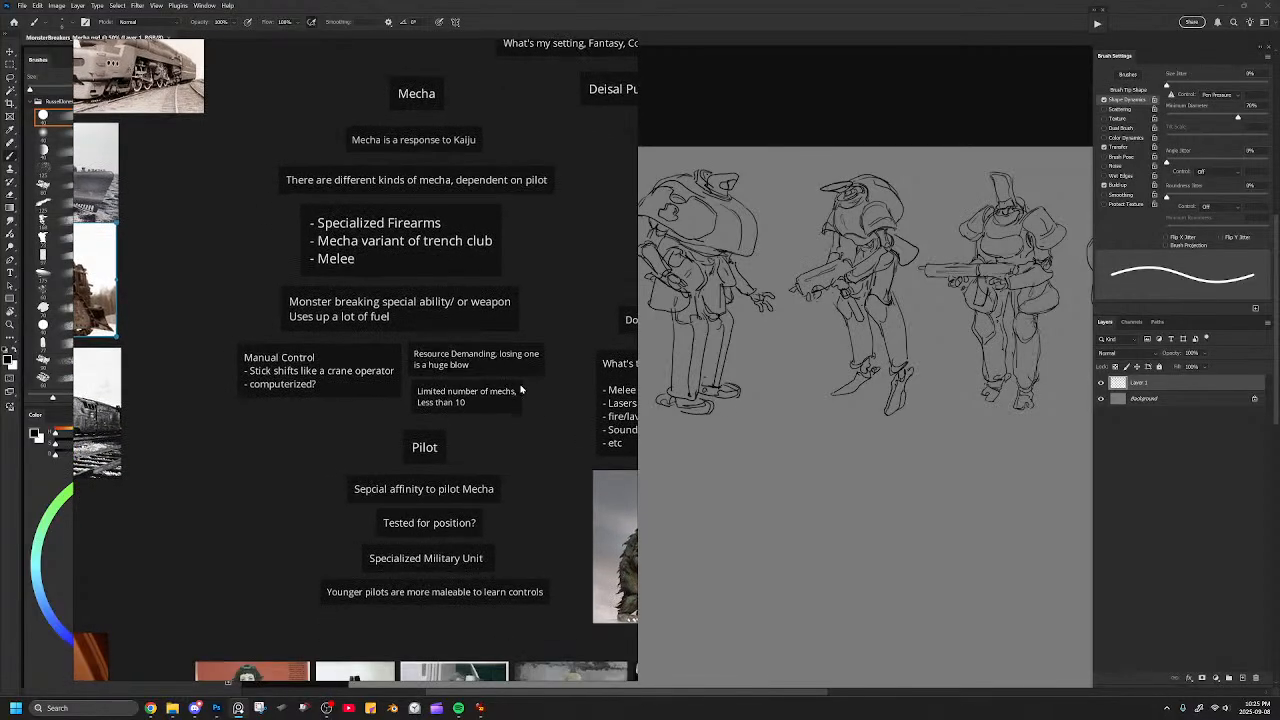
pyautogui.scroll(-2, 489, 445)
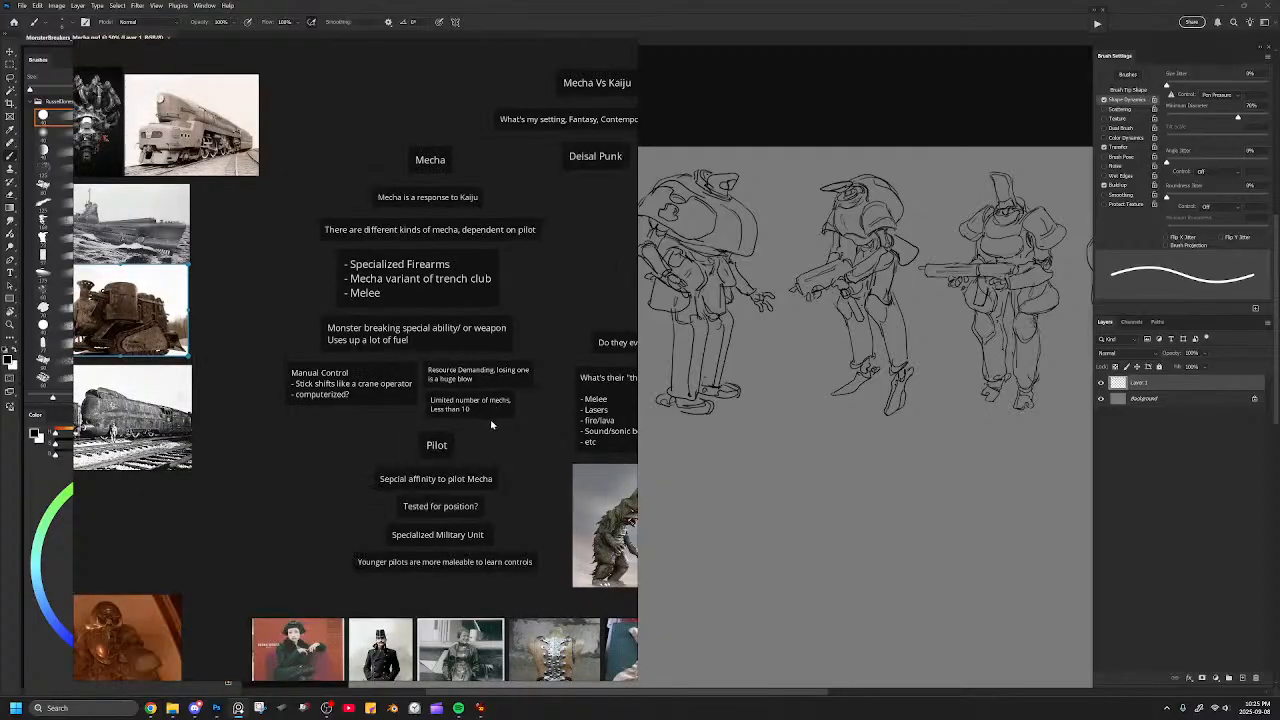
pyautogui.click(811, 121)
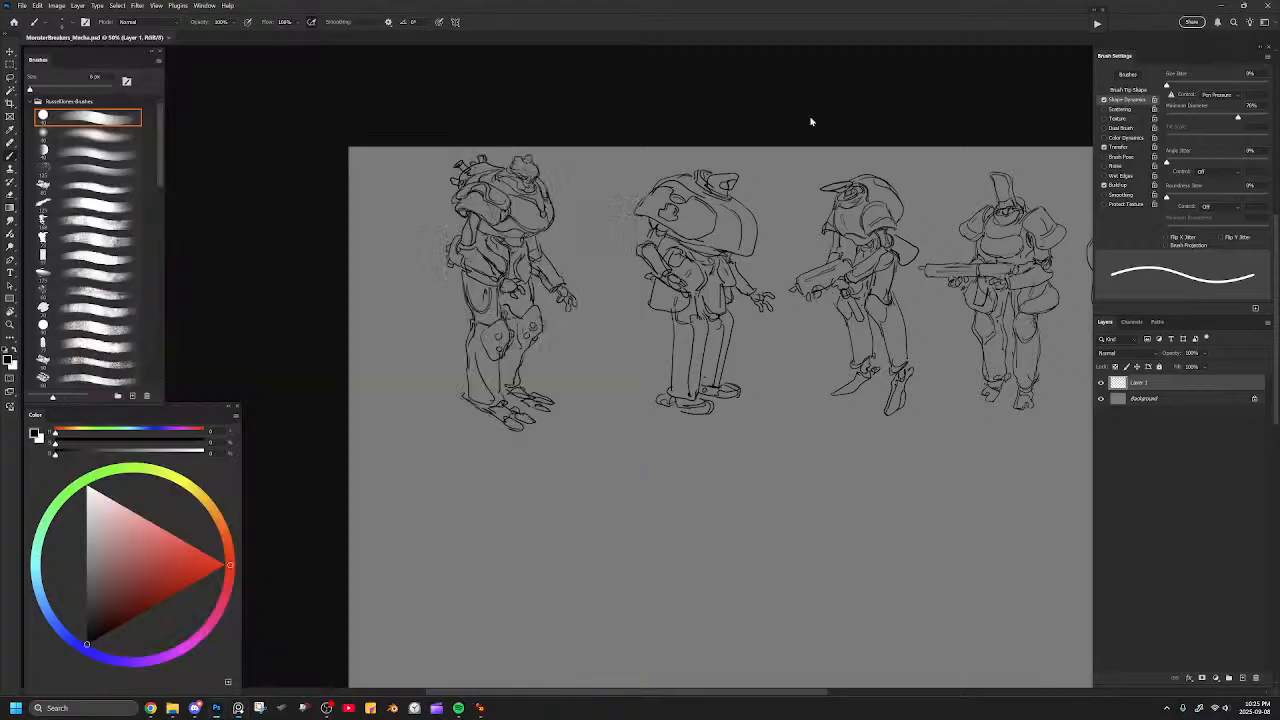
pyautogui.hotkey('ctrl', '+')
pyautogui.moveTo(562, 178); pyautogui.dragTo(603, 274)
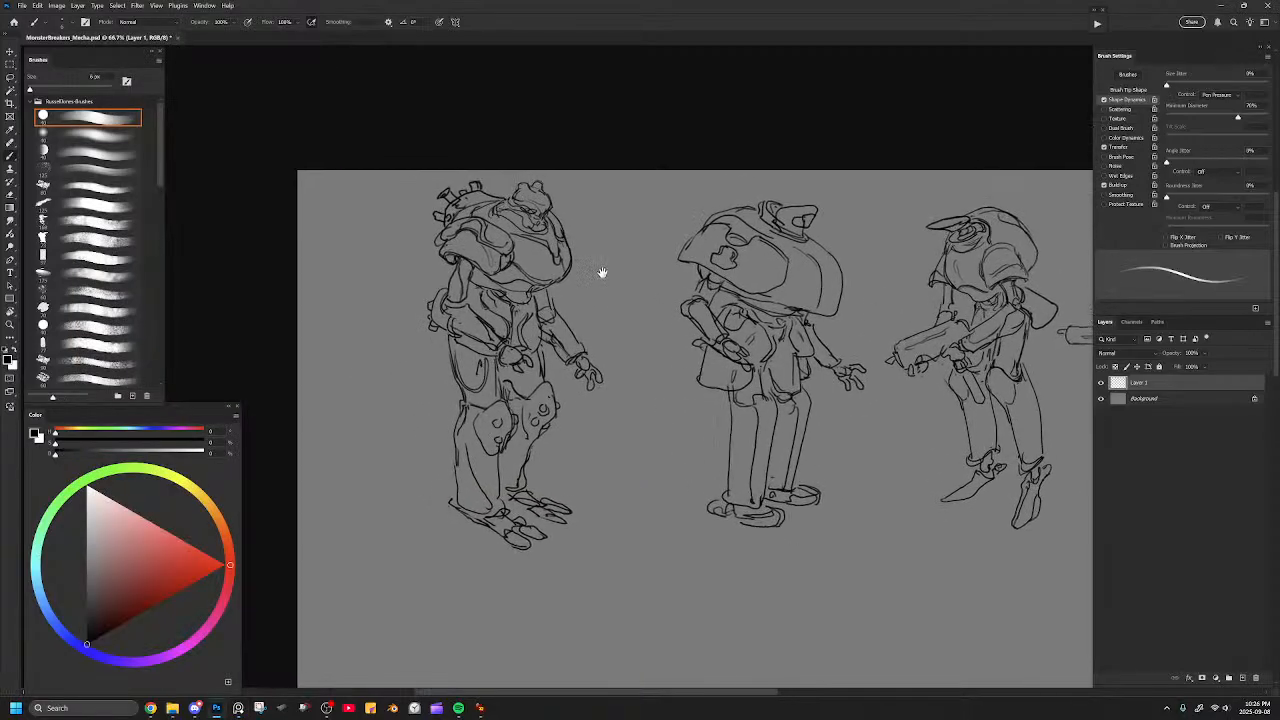
pyautogui.hotkey('ctrl', '+')
pyautogui.moveTo(530, 205); pyautogui.dragTo(522, 240)
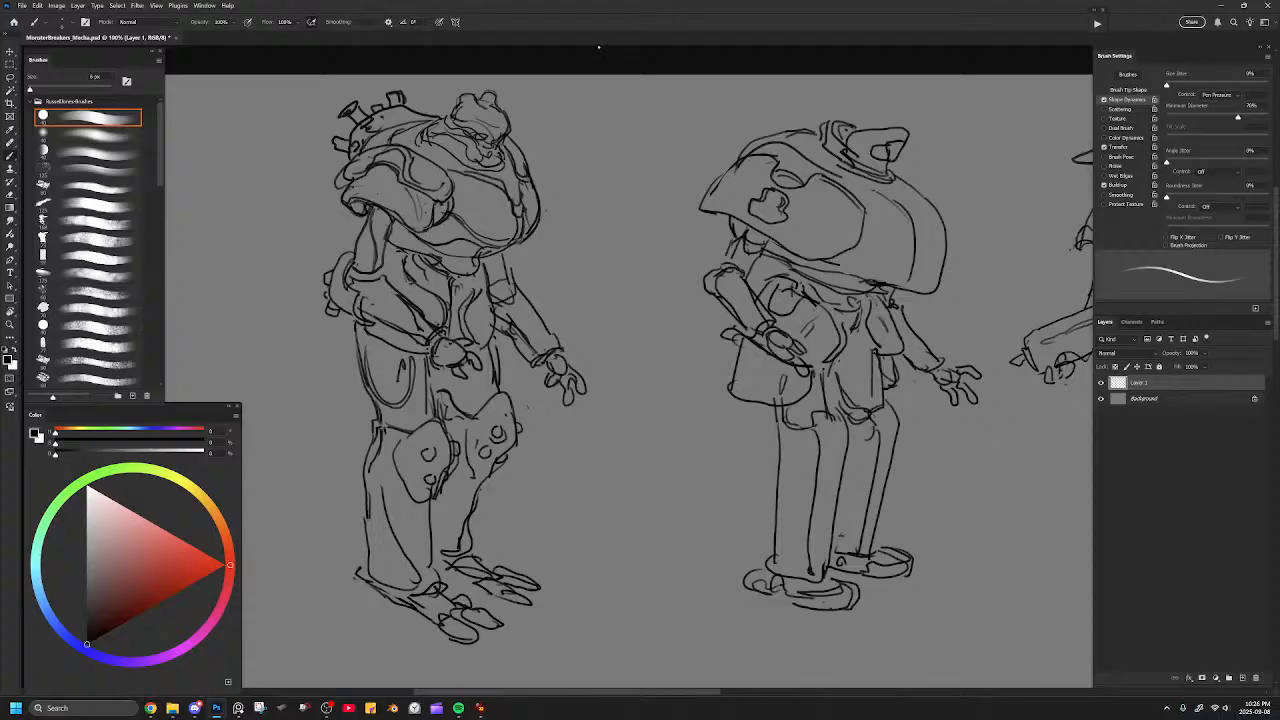
# Clean up the lines at the leftmost mecha's waist, below the chest hull.
pyautogui.moveTo(563, 214); pyautogui.dragTo(627, 230)
pyautogui.press('l')
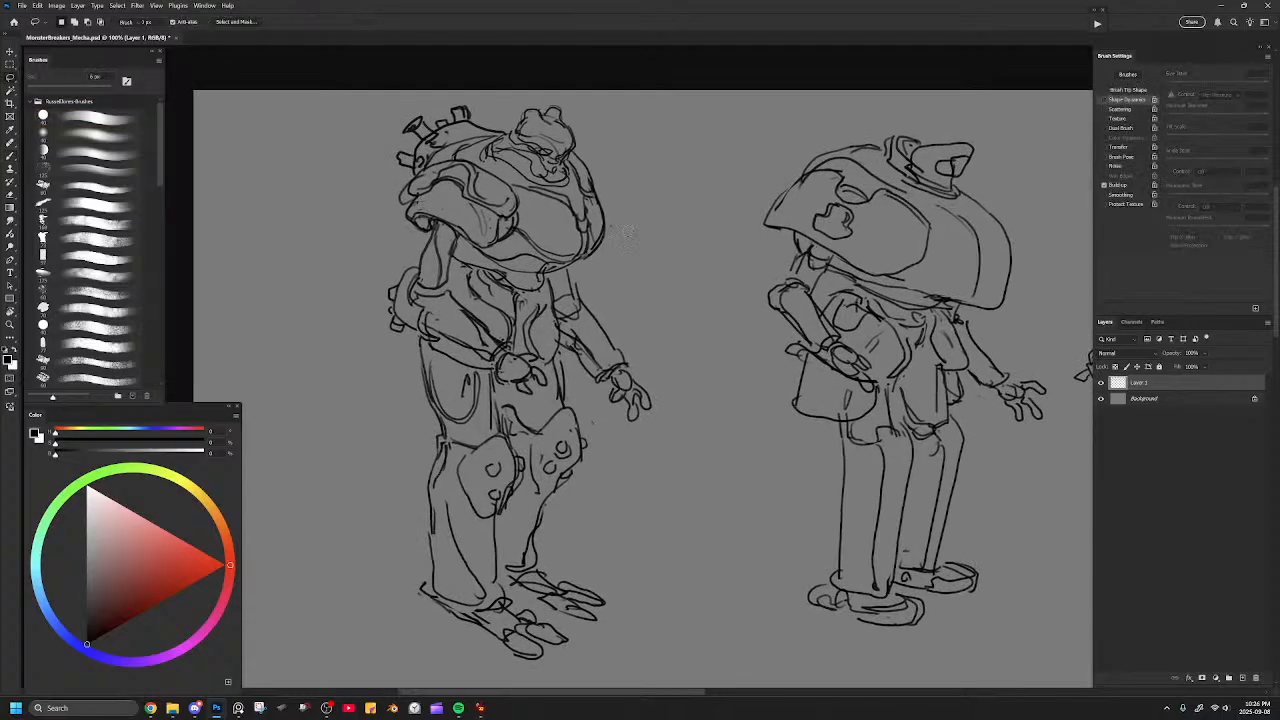
pyautogui.press('b')
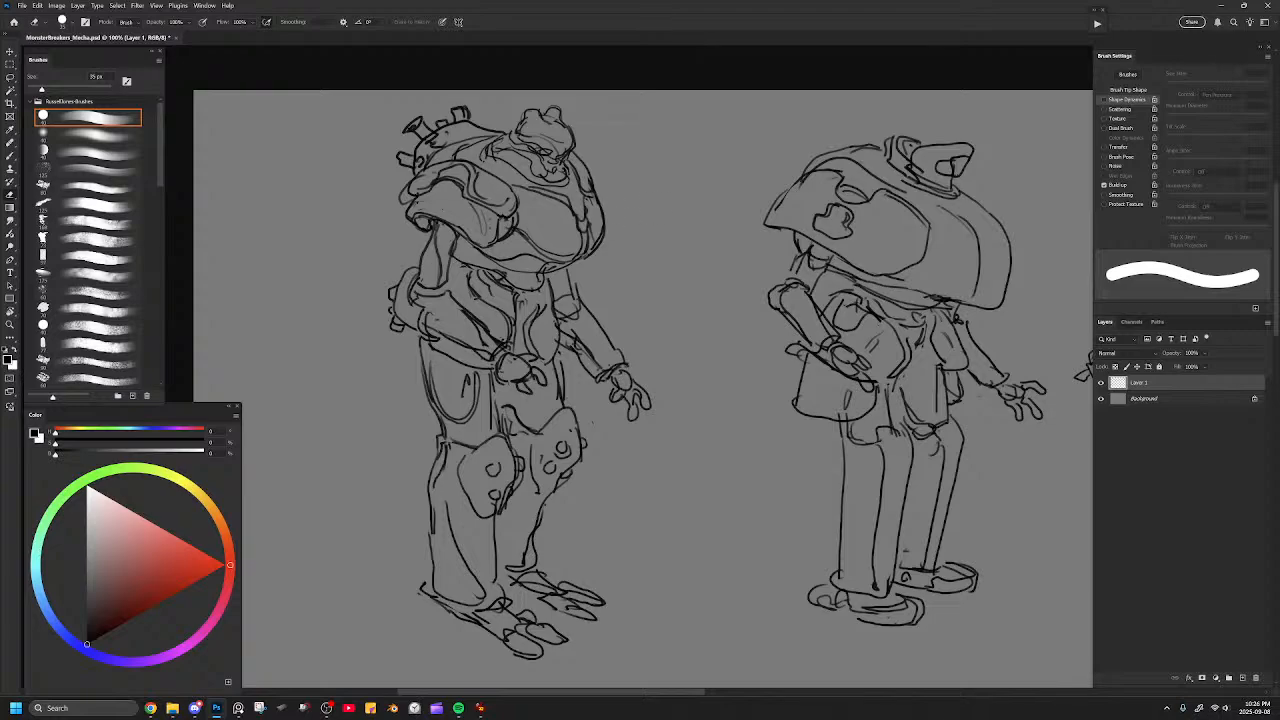
pyautogui.press('b')
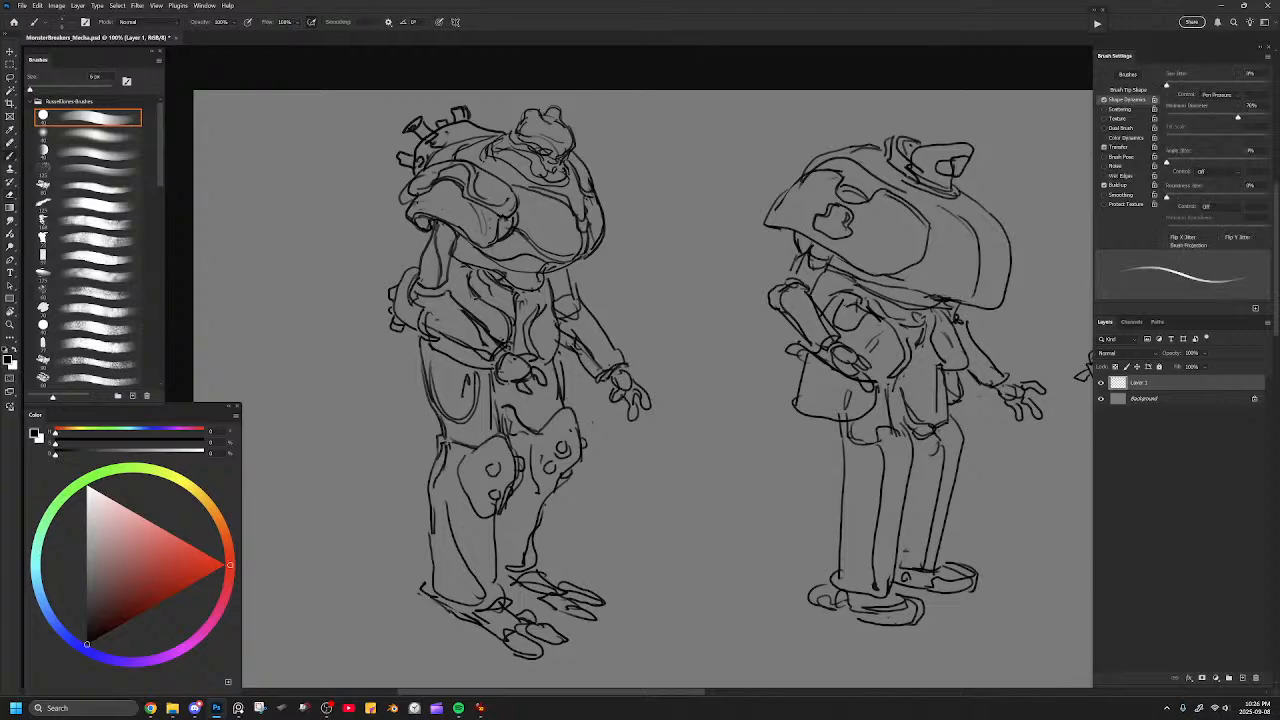
pyautogui.press('e')
pyautogui.moveTo(470, 277); pyautogui.dragTo(488, 303)
pyautogui.press('b')
# Draw a small detail sketch beside the leftmost mecha's chest: a round lens-like device with radiating straight lines and curved prongs.
pyautogui.moveTo(645, 199); pyautogui.dragTo(642, 231)
pyautogui.moveTo(623, 183); pyautogui.dragTo(680, 228)
pyautogui.moveTo(686, 182)
pyautogui.mouseDown()
pyautogui.moveTo(650, 237)
pyautogui.moveTo(678, 215)
pyautogui.moveTo(668, 238)
pyautogui.moveTo(655, 210)
pyautogui.moveTo(728, 187)
pyautogui.mouseUp()
pyautogui.moveTo(672, 215); pyautogui.dragTo(720, 214)
pyautogui.moveTo(660, 240); pyautogui.dragTo(720, 245)
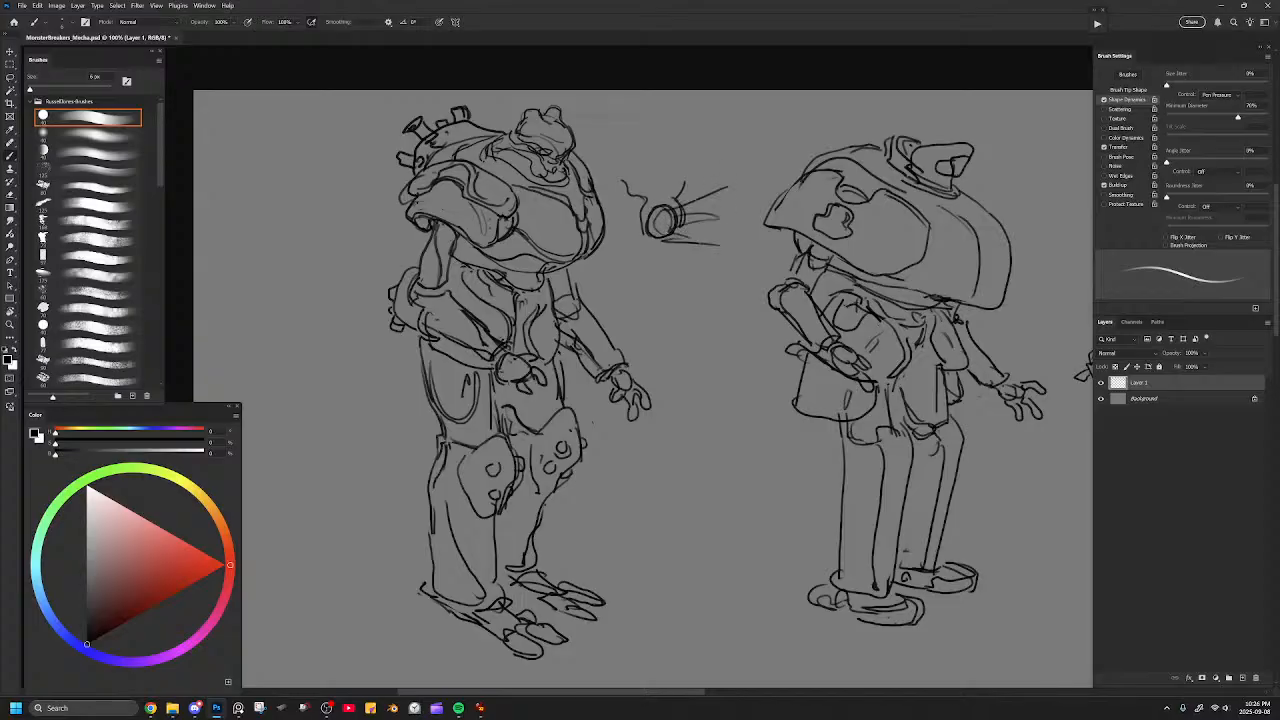
pyautogui.moveTo(647, 215)
pyautogui.mouseDown()
pyautogui.moveTo(674, 196)
pyautogui.moveTo(683, 228)
pyautogui.moveTo(679, 167)
pyautogui.moveTo(677, 200)
pyautogui.moveTo(631, 172)
pyautogui.mouseUp()
pyautogui.moveTo(627, 185); pyautogui.dragTo(641, 162)
pyautogui.hotkey('ctrl', '-')
pyautogui.hotkey('ctrl', '-')
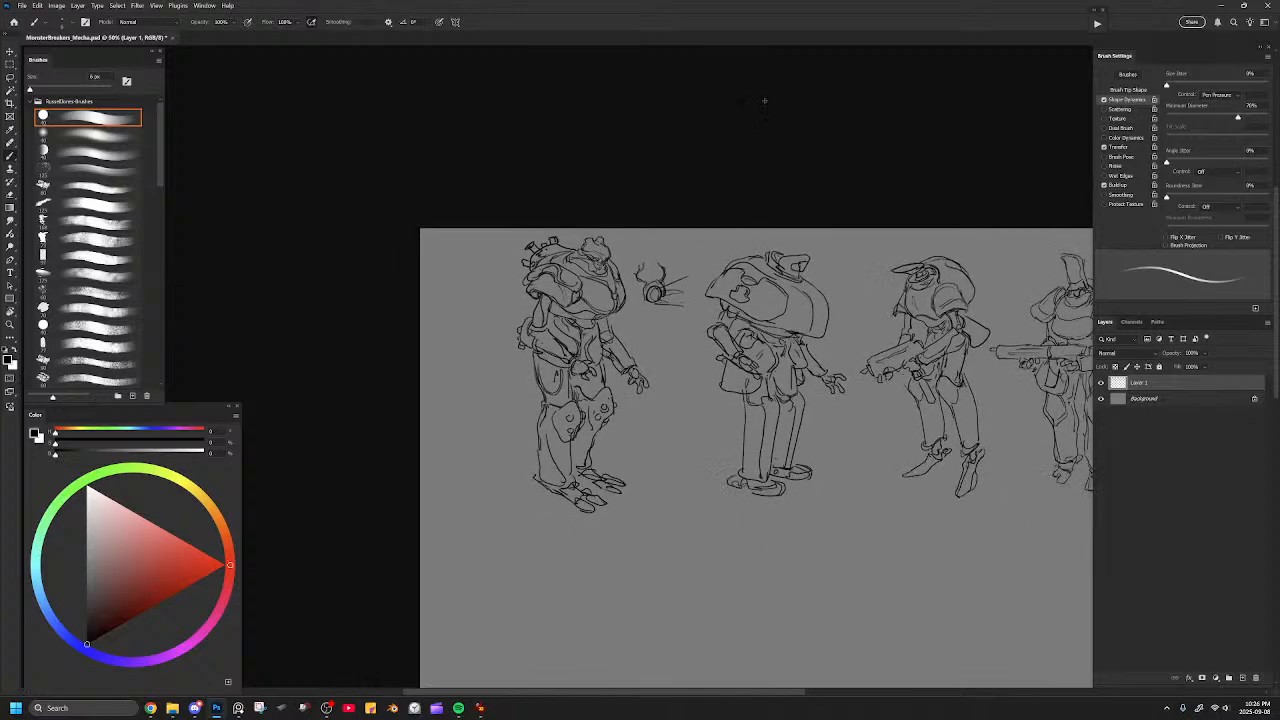
# Try sketching a long straight weapon below the lineup, with a notched base and a curved, spiked head at its far end.
pyautogui.moveTo(780, 420); pyautogui.dragTo(605, 384)
pyautogui.hotkey('ctrl', '+')
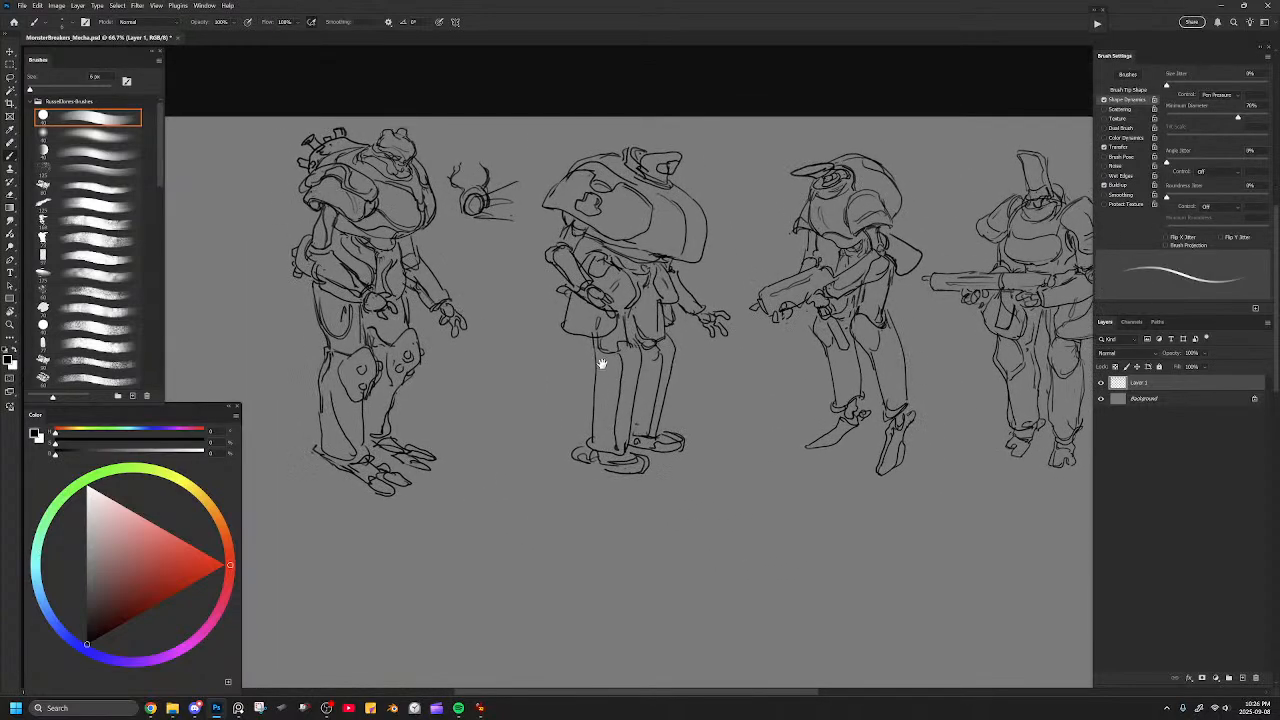
pyautogui.moveTo(535, 283); pyautogui.dragTo(647, 211)
pyautogui.moveTo(670, 306)
pyautogui.mouseDown()
pyautogui.moveTo(612, 194)
pyautogui.moveTo(615, 222)
pyautogui.mouseUp()
pyautogui.moveTo(527, 398)
pyautogui.mouseDown()
pyautogui.moveTo(638, 340)
pyautogui.moveTo(537, 425)
pyautogui.mouseUp()
pyautogui.moveTo(602, 353)
pyautogui.mouseDown()
pyautogui.moveTo(508, 405)
pyautogui.moveTo(532, 428)
pyautogui.moveTo(476, 463)
pyautogui.mouseUp()
pyautogui.moveTo(508, 405)
pyautogui.mouseDown()
pyautogui.moveTo(468, 420)
pyautogui.moveTo(471, 431)
pyautogui.moveTo(545, 423)
pyautogui.moveTo(515, 396)
pyautogui.moveTo(634, 344)
pyautogui.mouseUp()
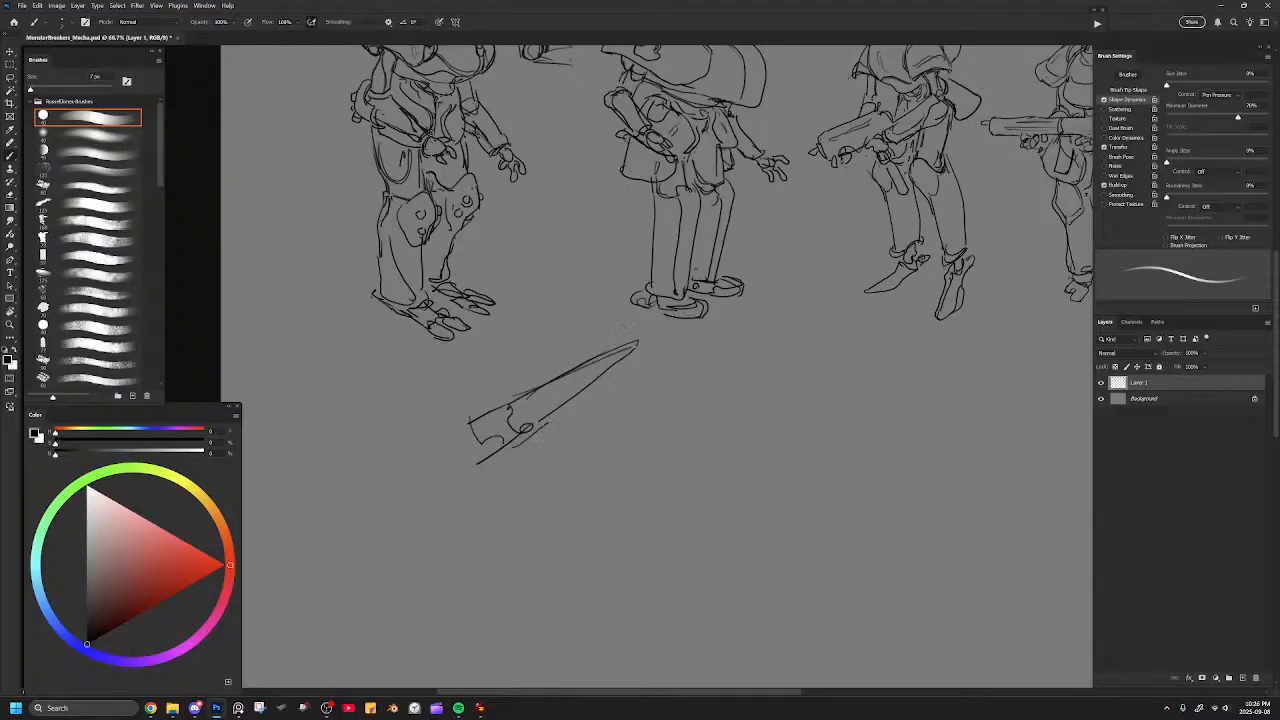
pyautogui.hotkey('ctrl', 'z')
pyautogui.hotkey('ctrl', 'z')
pyautogui.hotkey('ctrl', 'z')
pyautogui.hotkey('ctrl', 'shift', 'z')
pyautogui.moveTo(574, 322)
pyautogui.mouseDown()
pyautogui.moveTo(560, 344)
pyautogui.moveTo(622, 392)
pyautogui.mouseUp()
pyautogui.moveTo(564, 355)
pyautogui.mouseDown()
pyautogui.moveTo(566, 374)
pyautogui.moveTo(616, 389)
pyautogui.moveTo(659, 363)
pyautogui.mouseUp()
pyautogui.moveTo(649, 387); pyautogui.dragTo(655, 387)
pyautogui.moveTo(611, 334)
pyautogui.mouseDown()
pyautogui.moveTo(651, 368)
pyautogui.moveTo(621, 412)
pyautogui.mouseUp()
pyautogui.moveTo(593, 403); pyautogui.dragTo(638, 420)
# Erase the whole weapon sketch below the lineup with a much larger eraser.
pyautogui.press('e')
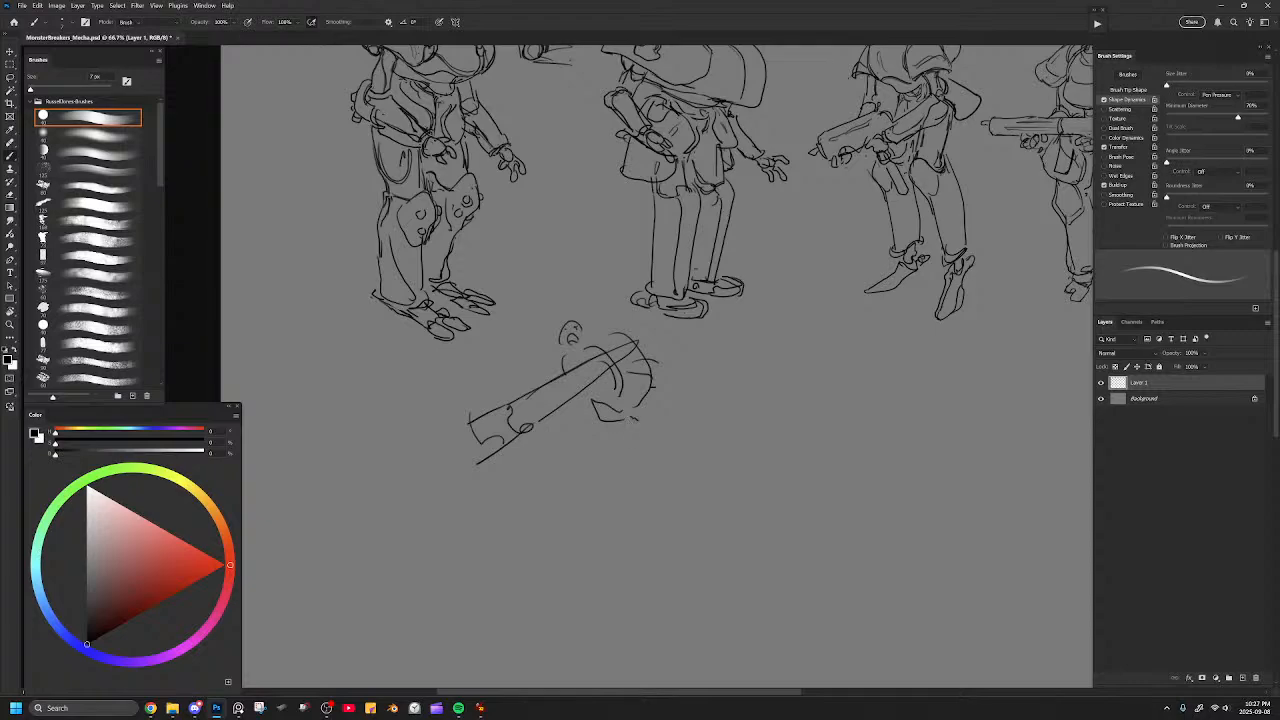
pyautogui.press(']')
pyautogui.press(']')
pyautogui.press(']')
pyautogui.press(']')
pyautogui.press(']')
pyautogui.press(']')
pyautogui.moveTo(575, 337)
pyautogui.mouseDown()
pyautogui.moveTo(652, 394)
pyautogui.moveTo(634, 427)
pyautogui.moveTo(550, 384)
pyautogui.moveTo(489, 429)
pyautogui.moveTo(606, 360)
pyautogui.mouseUp()
pyautogui.moveTo(586, 231); pyautogui.dragTo(649, 411)
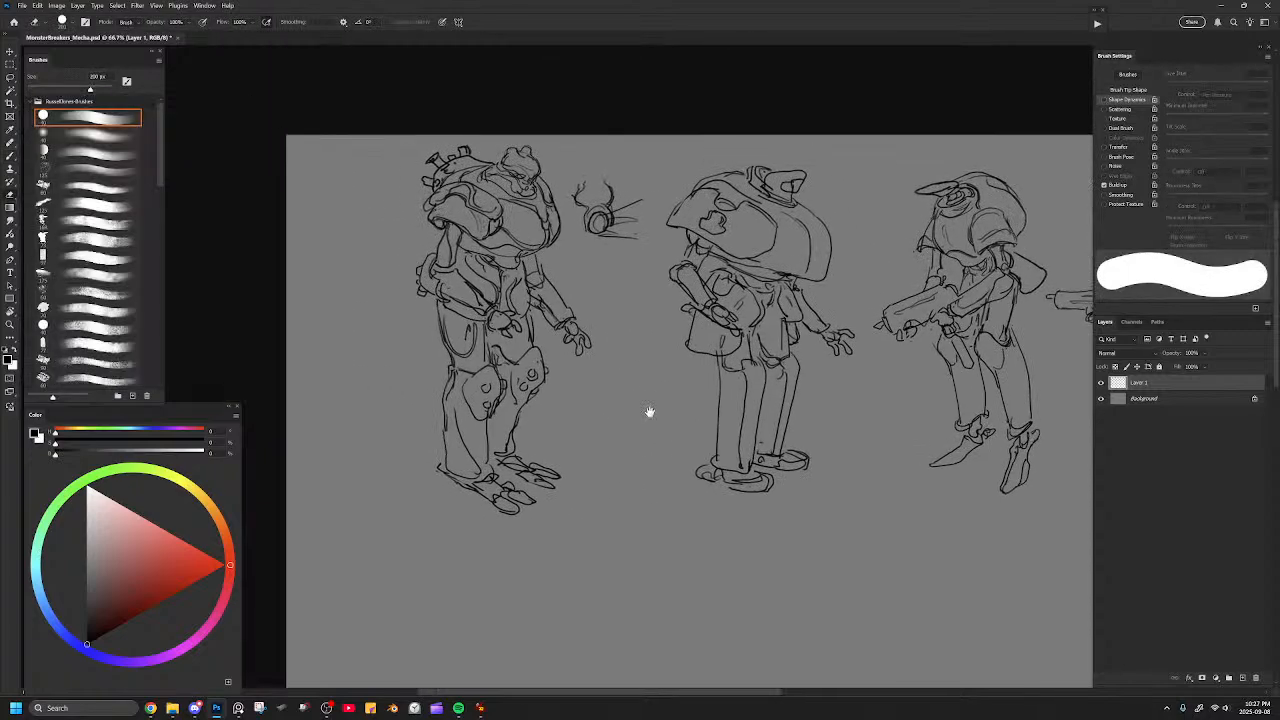
# Clean up the line ends at the heel of the leftmost mecha's near foot with a smaller eraser.
pyautogui.hotkey('ctrl', '+')
pyautogui.moveTo(600, 452); pyautogui.dragTo(706, 354)
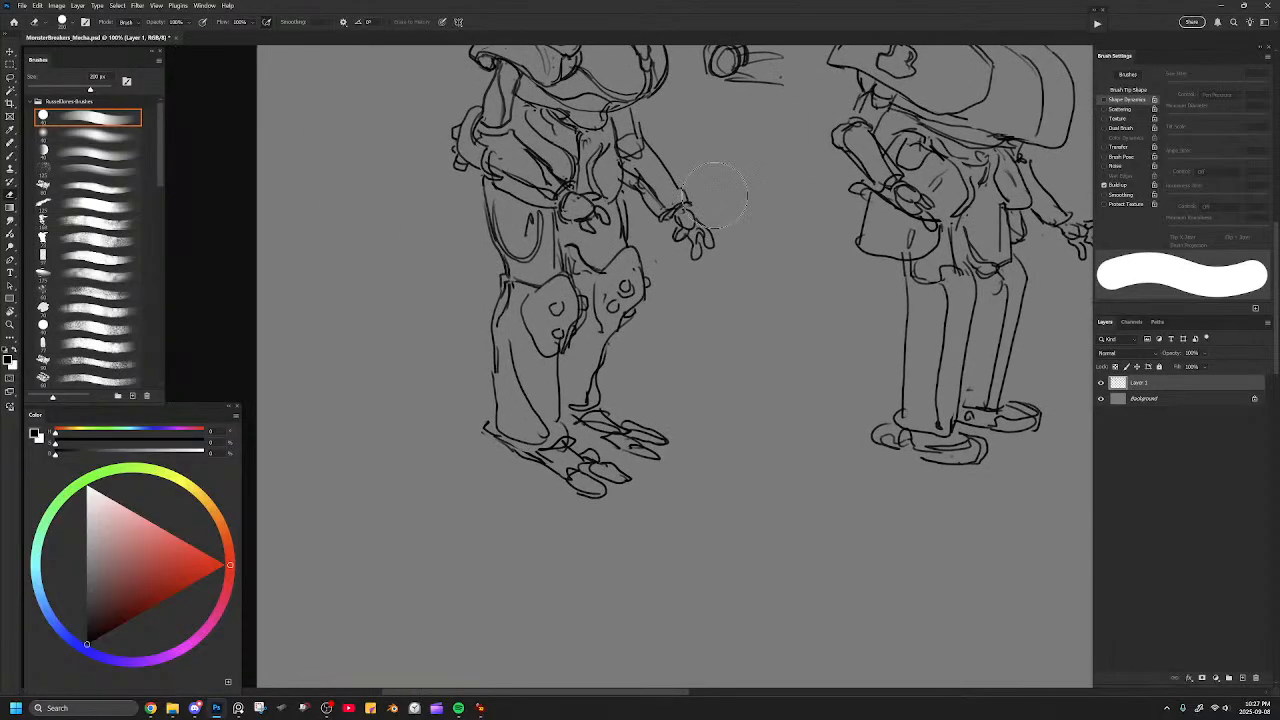
pyautogui.press('b')
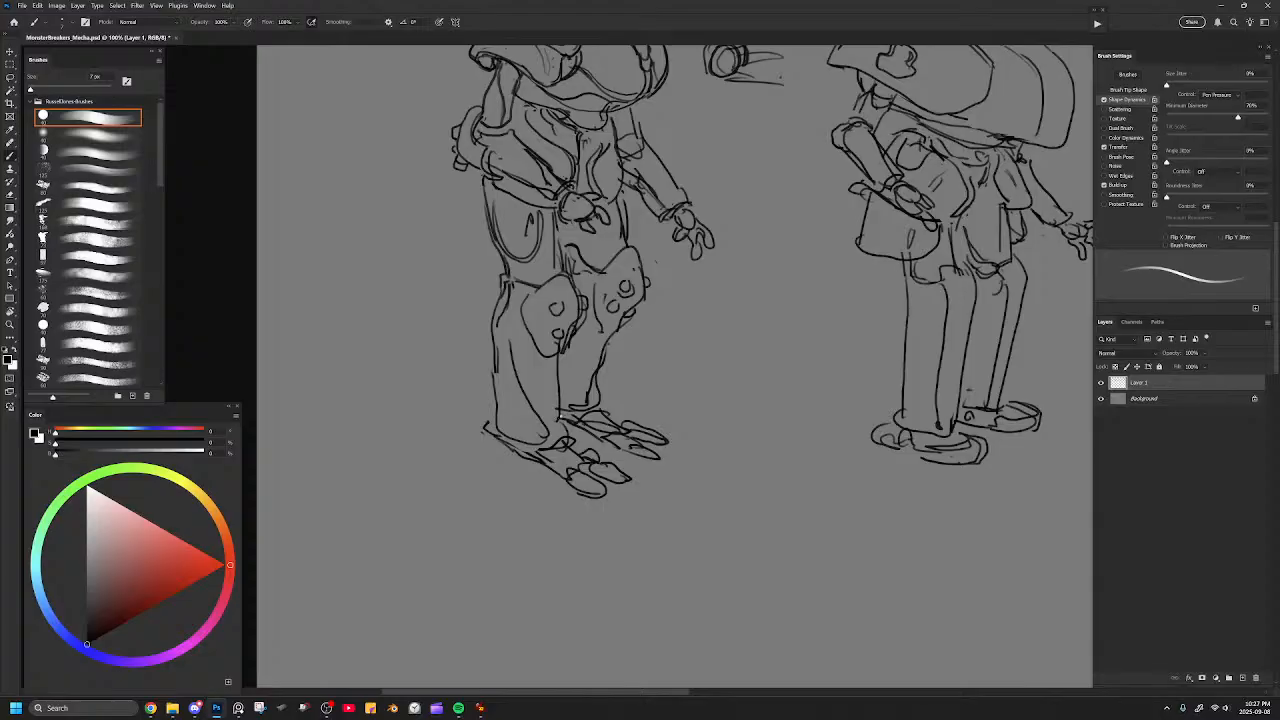
pyautogui.press('e')
pyautogui.press('[')
pyautogui.press('[')
pyautogui.press('[')
pyautogui.moveTo(480, 424)
pyautogui.mouseDown()
pyautogui.moveTo(511, 449)
pyautogui.moveTo(473, 423)
pyautogui.moveTo(487, 436)
pyautogui.moveTo(482, 415)
pyautogui.mouseUp()
pyautogui.press('b')
pyautogui.hotkey('ctrl', 'z')
pyautogui.hotkey('ctrl', '-')
pyautogui.hotkey('ctrl', '-')
pyautogui.hotkey('ctrl', '-')
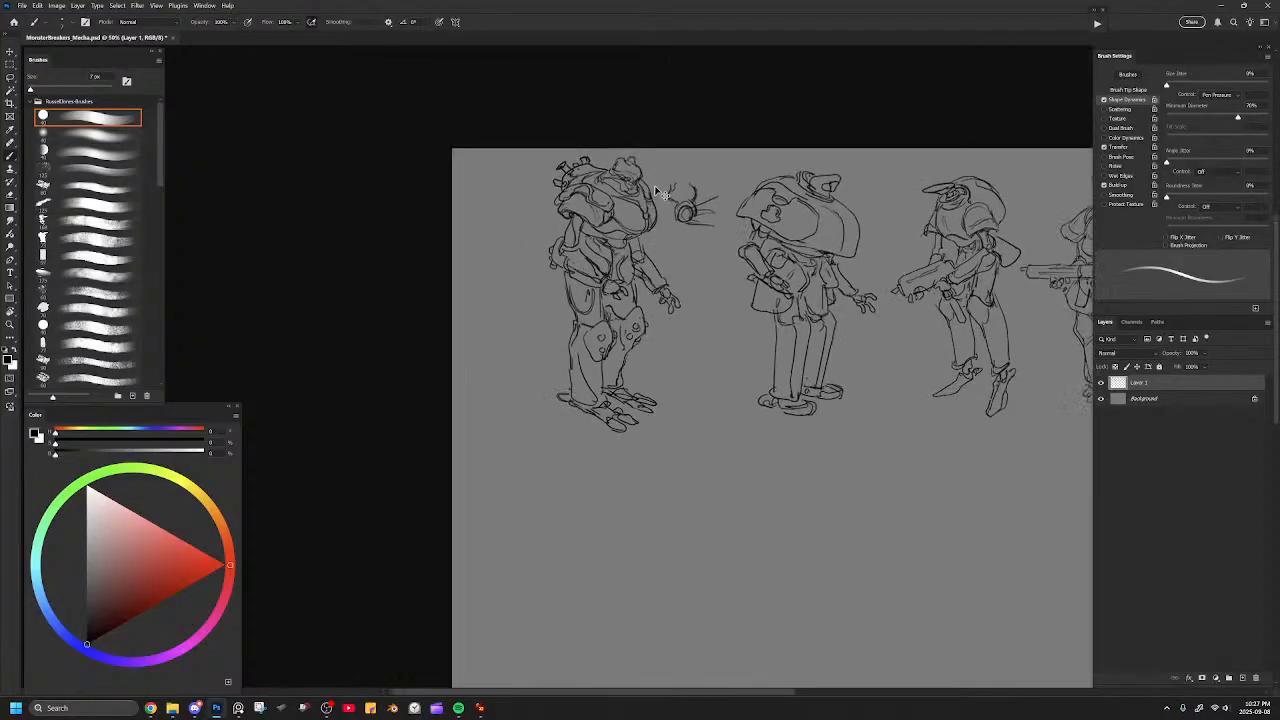
# Select the leftmost mecha with its side sketch, scale it down slightly, reposition it in the lineup and save the file.
pyautogui.press('l')
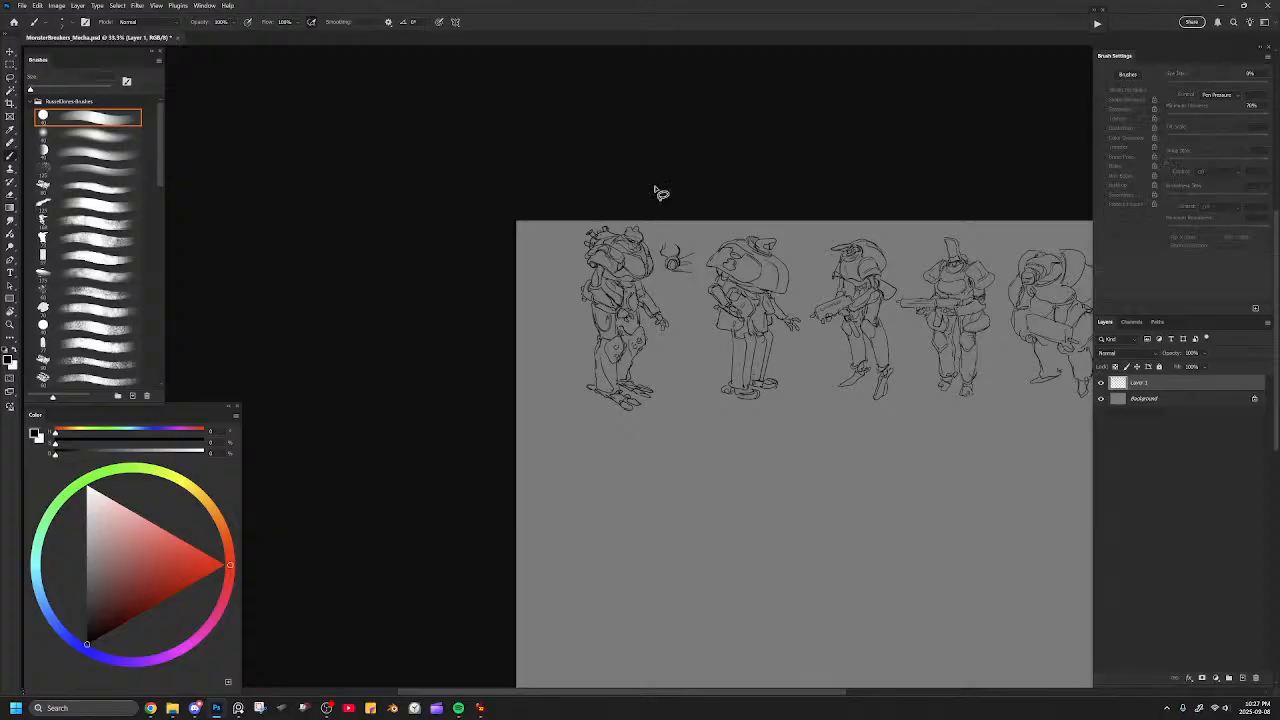
pyautogui.moveTo(680, 274)
pyautogui.mouseDown()
pyautogui.moveTo(484, 204)
pyautogui.moveTo(505, 233)
pyautogui.moveTo(529, 226)
pyautogui.moveTo(483, 155)
pyautogui.moveTo(377, 226)
pyautogui.moveTo(509, 387)
pyautogui.moveTo(524, 320)
pyautogui.mouseUp()
pyautogui.hotkey('ctrl', 't')
pyautogui.moveTo(533, 178); pyautogui.dragTo(532, 205)
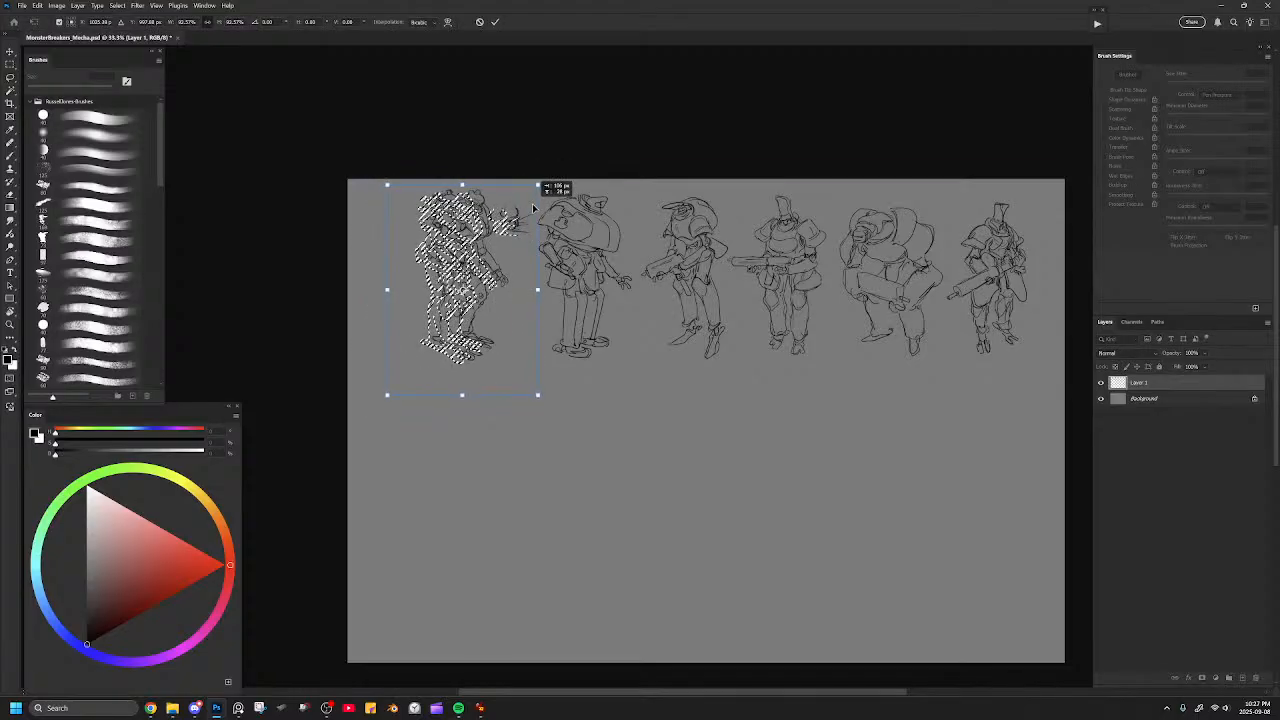
pyautogui.press('Return')
pyautogui.hotkey('ctrl', 'd')
pyautogui.moveTo(578, 395); pyautogui.dragTo(619, 370)
pyautogui.hotkey('ctrl', 's')
# Try first rounded outlines for a new mecha in the empty area below the lineup and undo them.
pyautogui.hotkey('ctrl', '+')
pyautogui.moveTo(609, 326)
pyautogui.mouseDown()
pyautogui.moveTo(623, 394)
pyautogui.moveTo(683, 189)
pyautogui.mouseUp()
pyautogui.press('b')
pyautogui.moveTo(485, 221)
pyautogui.mouseDown()
pyautogui.moveTo(551, 196)
pyautogui.moveTo(555, 217)
pyautogui.mouseUp()
pyautogui.hotkey('ctrl', 'z')
pyautogui.moveTo(588, 170); pyautogui.dragTo(614, 488)
pyautogui.moveTo(592, 279); pyautogui.dragTo(593, 279)
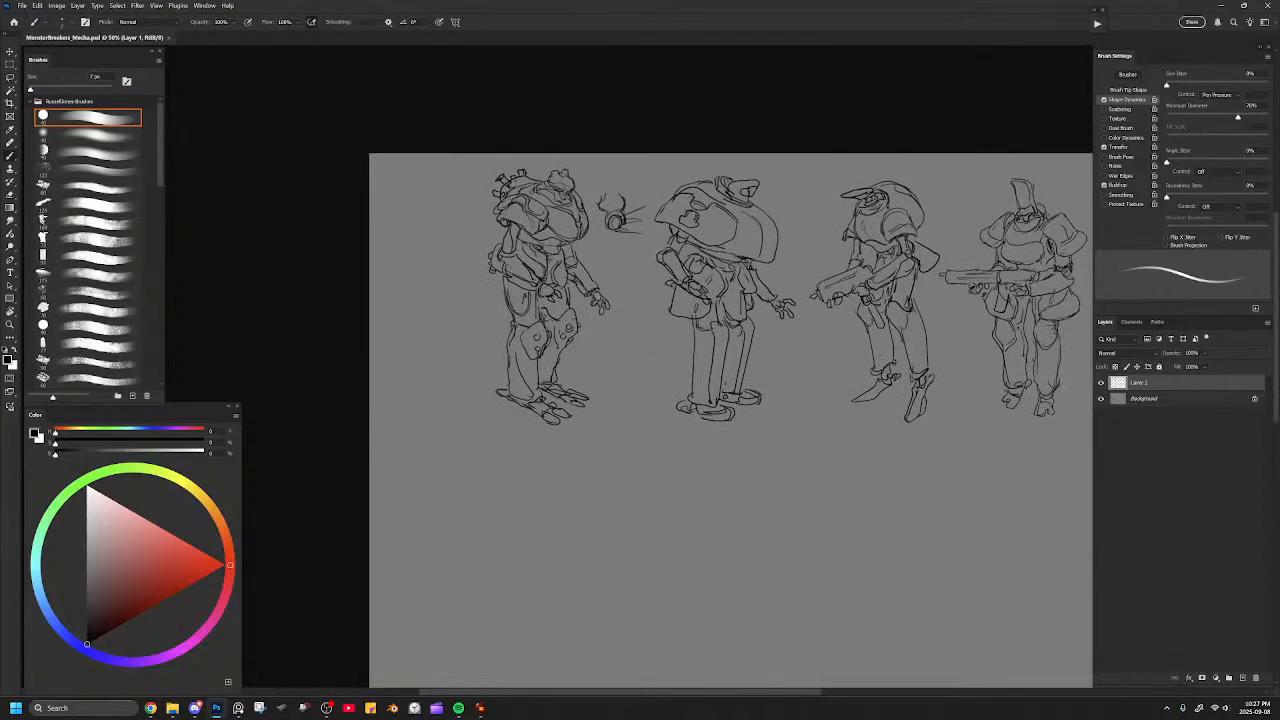
pyautogui.moveTo(614, 386); pyautogui.dragTo(603, 366)
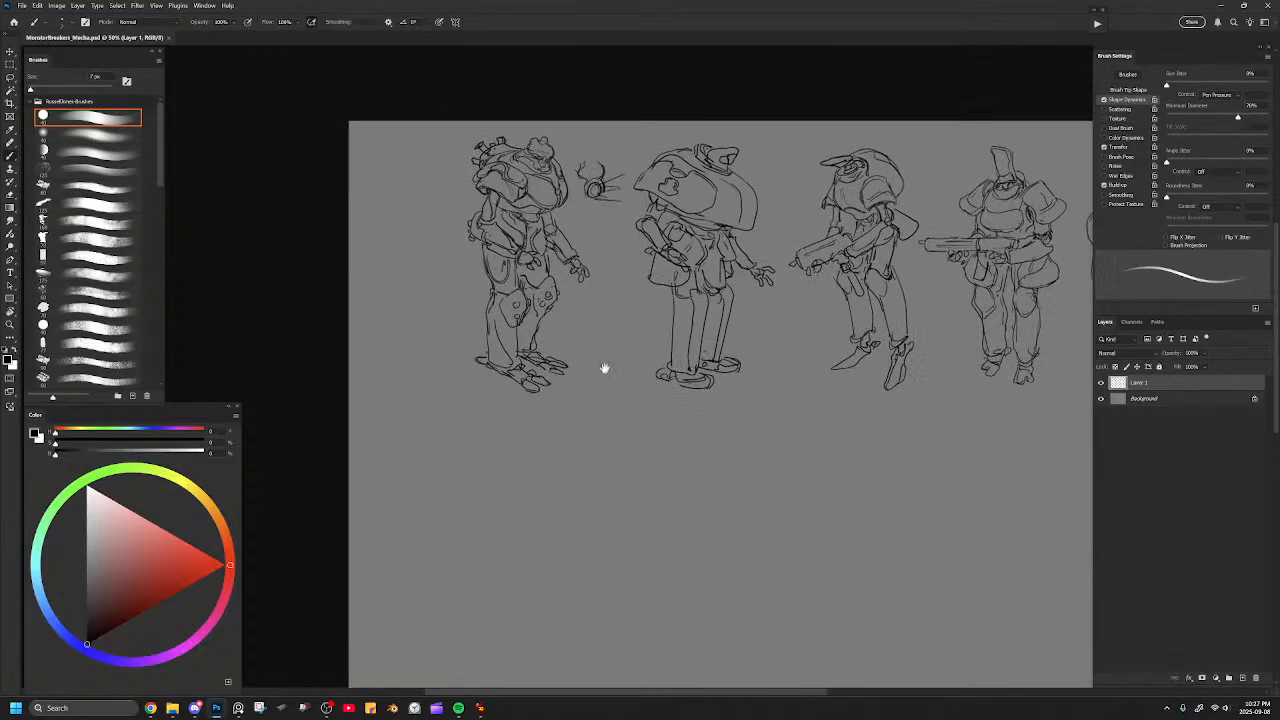
pyautogui.moveTo(643, 426); pyautogui.dragTo(605, 356)
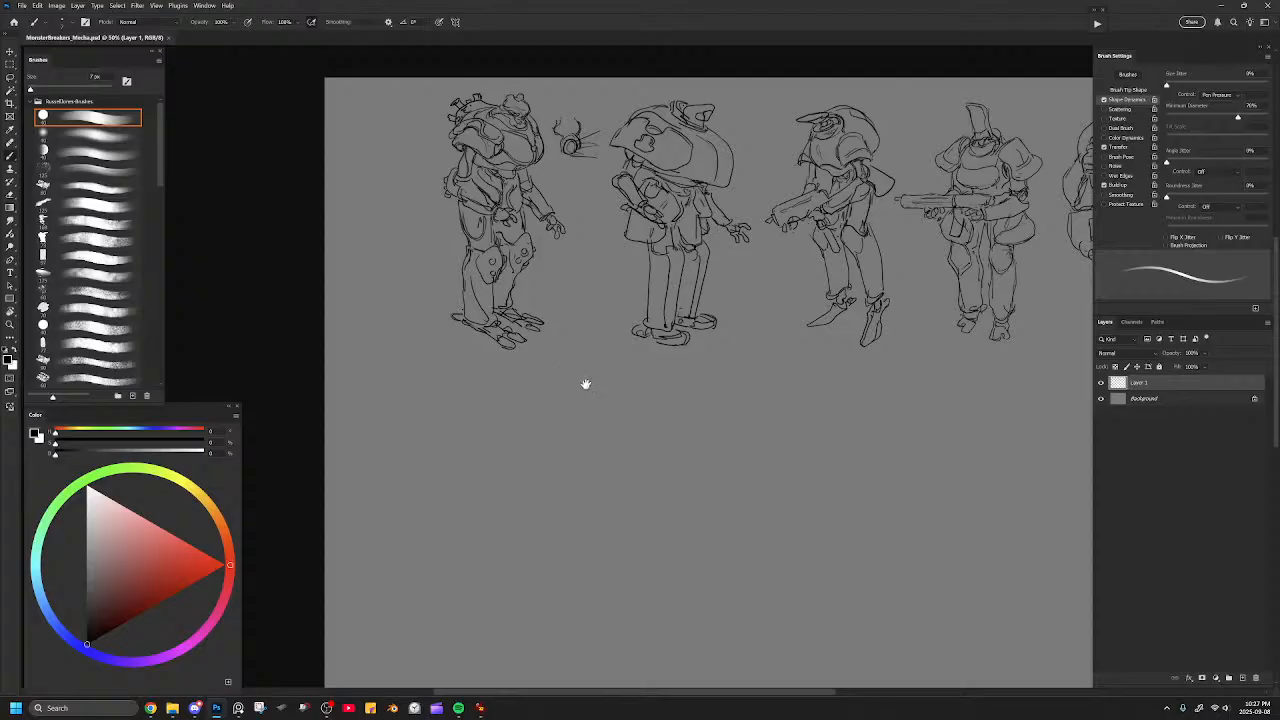
pyautogui.moveTo(594, 363)
pyautogui.mouseDown()
pyautogui.moveTo(336, 362)
pyautogui.moveTo(594, 183)
pyautogui.mouseUp()
pyautogui.press(']')
pyautogui.moveTo(514, 248); pyautogui.dragTo(586, 254)
pyautogui.press('[')
pyautogui.hotkey('ctrl', 'z')
pyautogui.moveTo(516, 236)
pyautogui.mouseDown()
pyautogui.moveTo(600, 241)
pyautogui.moveTo(611, 254)
pyautogui.moveTo(600, 220)
pyautogui.moveTo(628, 252)
pyautogui.mouseUp()
pyautogui.hotkey('ctrl', 'z')
pyautogui.hotkey('ctrl', 'z')
# Sketch a new mecha's rounded torso below the leftmost figure, with a small face set into its front and a tapered belly.
pyautogui.moveTo(530, 224)
pyautogui.mouseDown()
pyautogui.moveTo(575, 220)
pyautogui.moveTo(590, 243)
pyautogui.mouseUp()
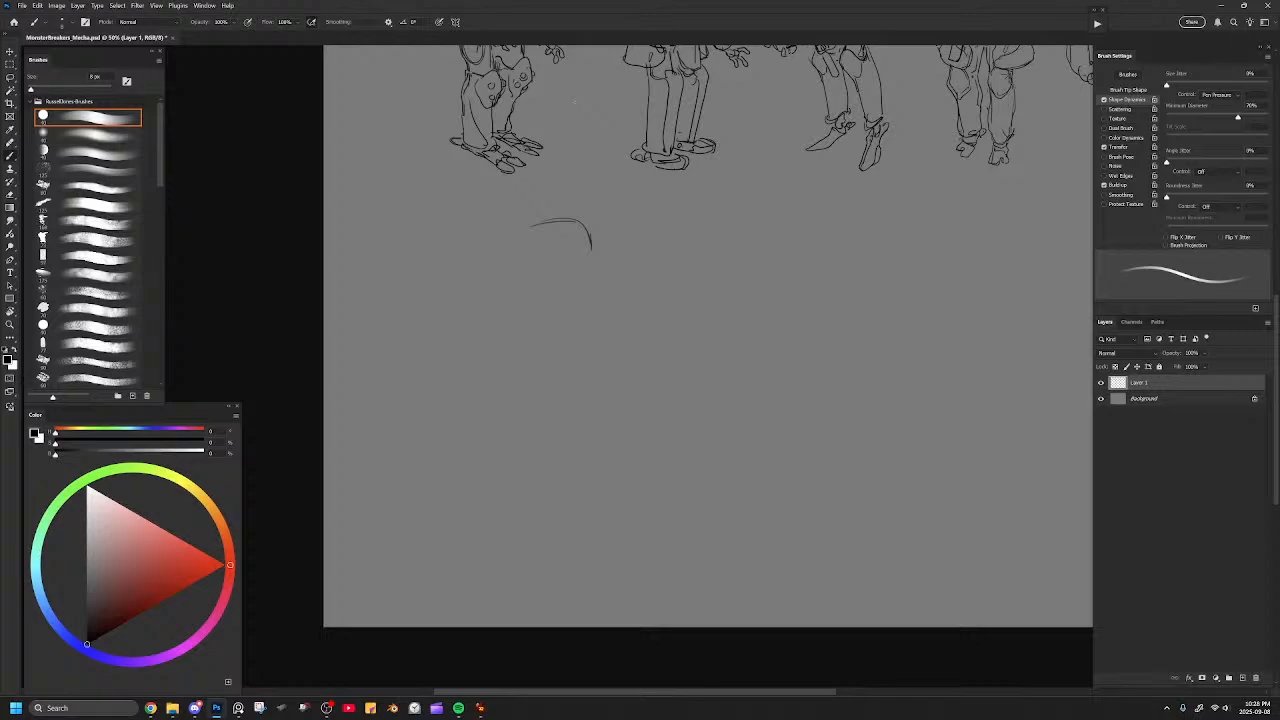
pyautogui.moveTo(529, 229)
pyautogui.mouseDown()
pyautogui.moveTo(580, 259)
pyautogui.moveTo(588, 234)
pyautogui.mouseUp()
pyautogui.moveTo(580, 219)
pyautogui.mouseDown()
pyautogui.moveTo(560, 218)
pyautogui.moveTo(580, 251)
pyautogui.moveTo(533, 228)
pyautogui.mouseUp()
pyautogui.press('e')
pyautogui.press('b')
pyautogui.press('[')
pyautogui.moveTo(513, 219)
pyautogui.mouseDown()
pyautogui.moveTo(538, 250)
pyautogui.moveTo(520, 228)
pyautogui.moveTo(552, 232)
pyautogui.moveTo(530, 238)
pyautogui.moveTo(484, 204)
pyautogui.moveTo(467, 212)
pyautogui.moveTo(463, 232)
pyautogui.moveTo(519, 262)
pyautogui.moveTo(514, 275)
pyautogui.moveTo(530, 238)
pyautogui.mouseUp()
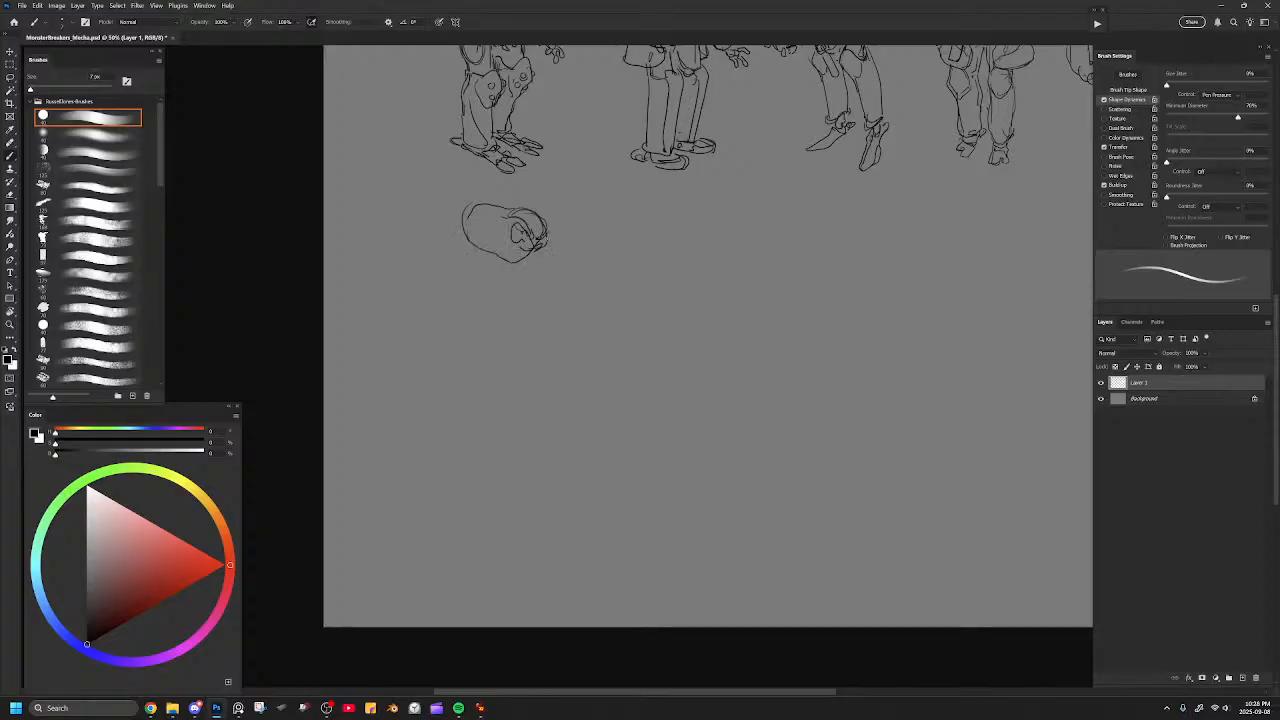
pyautogui.moveTo(563, 294); pyautogui.dragTo(646, 257)
pyautogui.moveTo(550, 195)
pyautogui.mouseDown()
pyautogui.moveTo(537, 218)
pyautogui.moveTo(555, 256)
pyautogui.moveTo(582, 274)
pyautogui.moveTo(607, 249)
pyautogui.mouseUp()
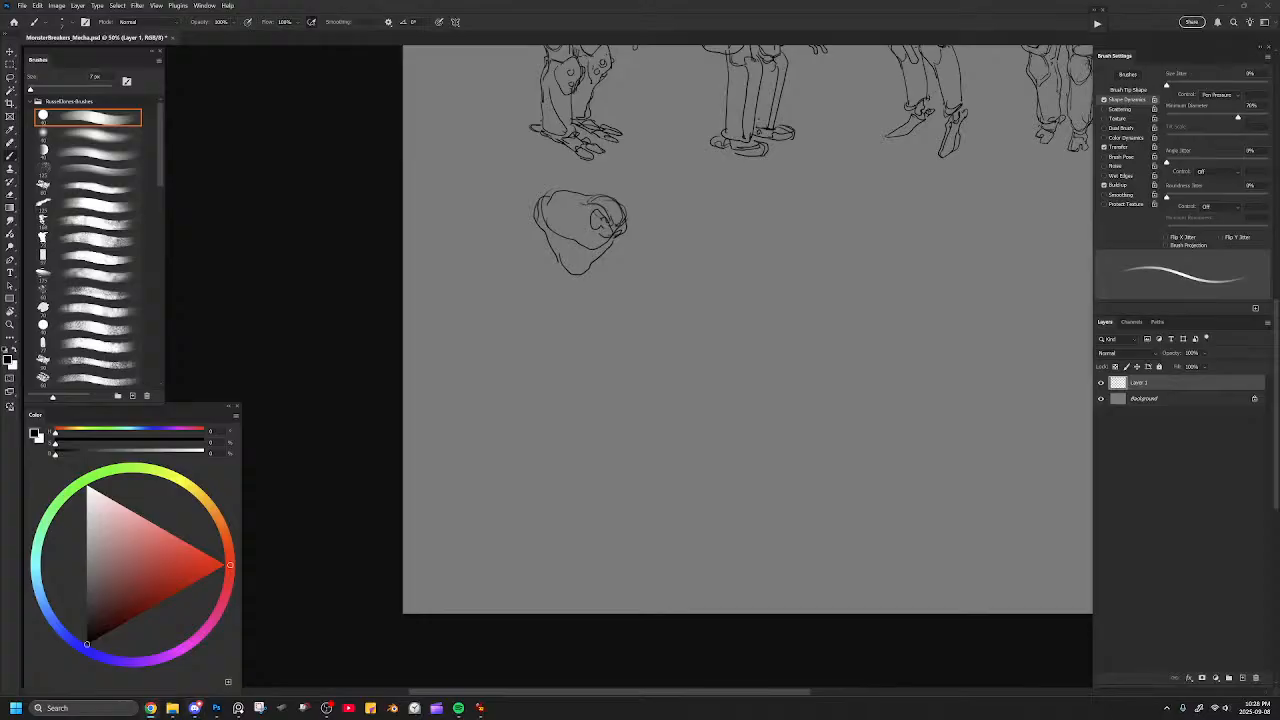
# Switch to the reference board and examine the military references, especially the masked soldiers in the "Support soldiers from unit" group.
pyautogui.hotkey('alt', 'Tab')
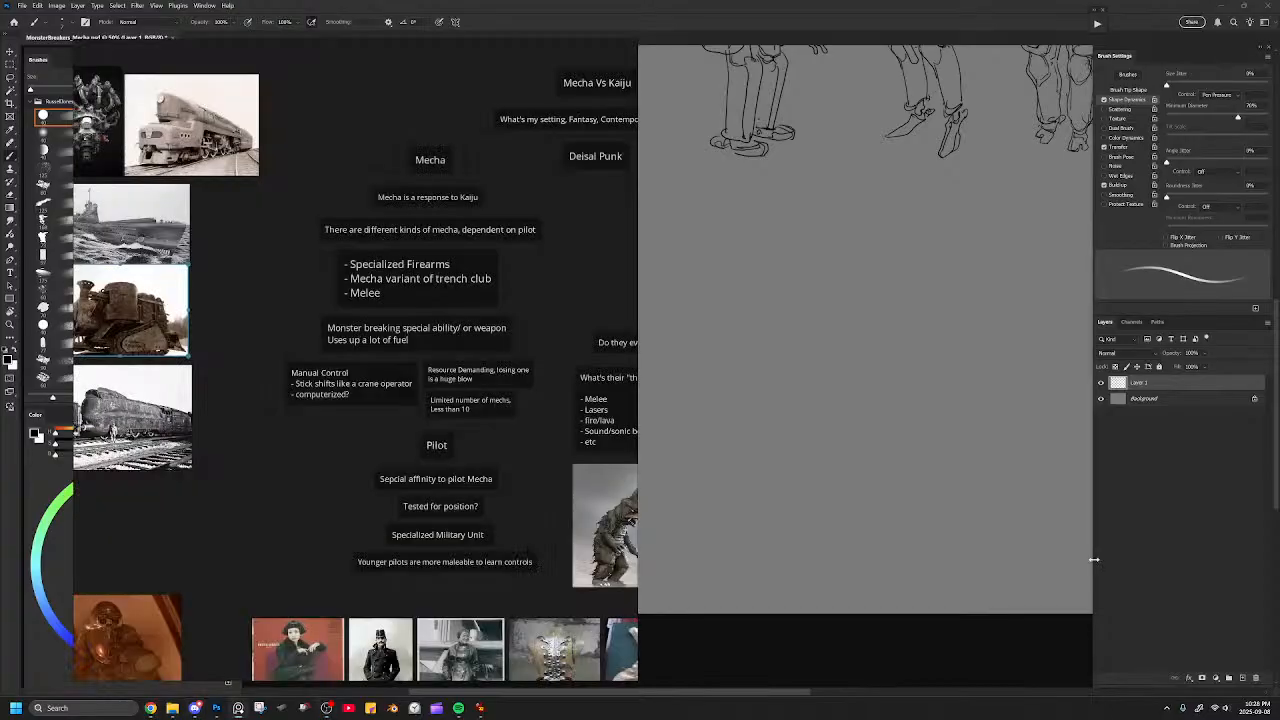
pyautogui.scroll(-3, 523, 446)
pyautogui.moveTo(430, 442); pyautogui.dragTo(588, 360)
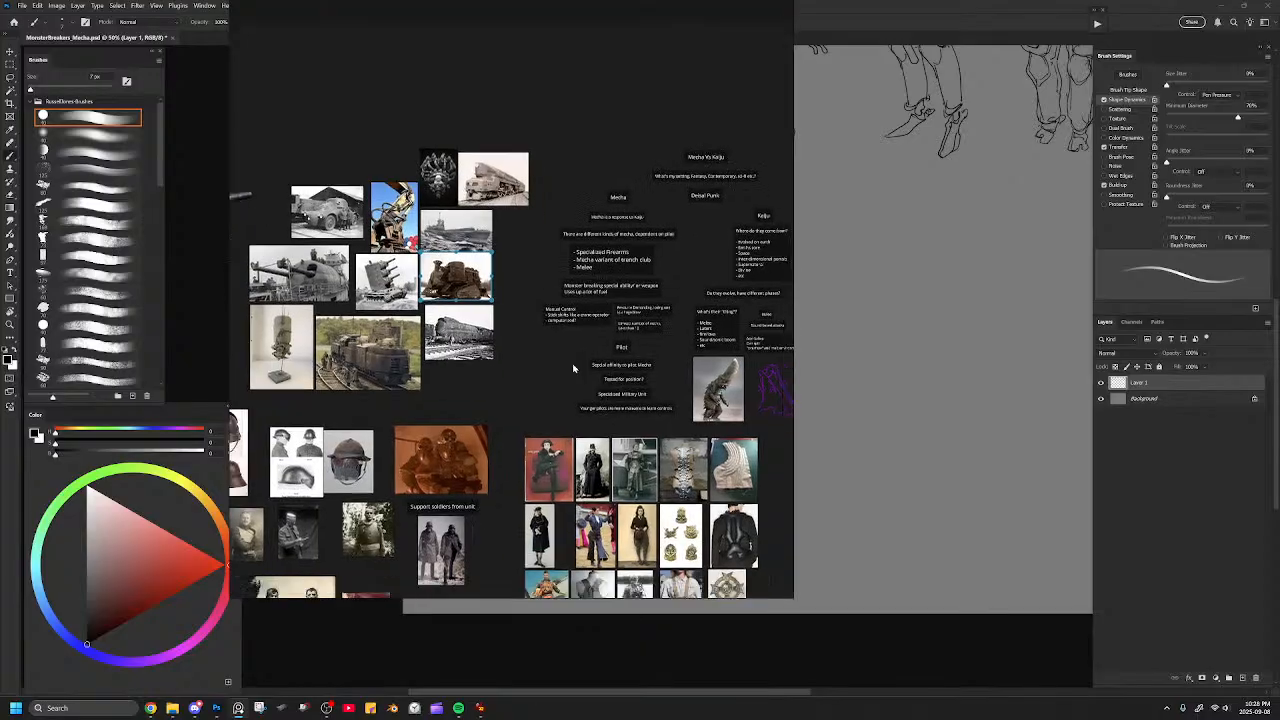
pyautogui.moveTo(625, 440); pyautogui.dragTo(489, 281)
pyautogui.moveTo(549, 434); pyautogui.dragTo(689, 408)
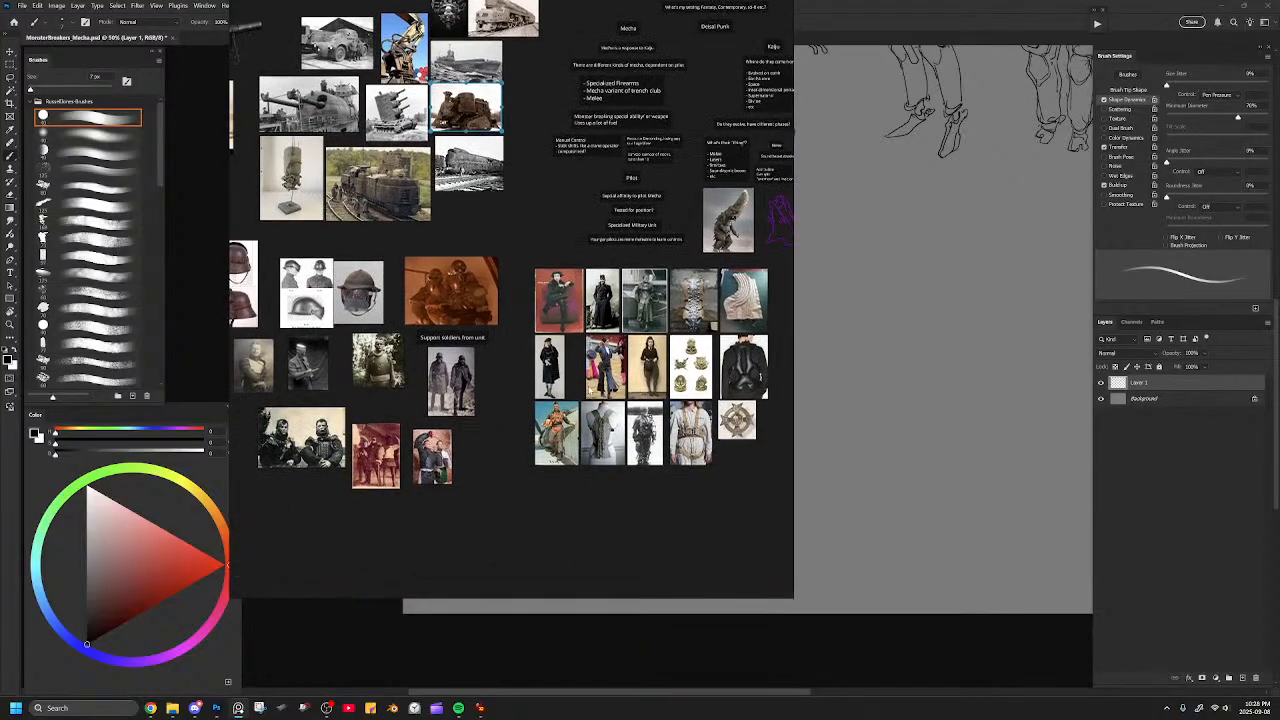
pyautogui.moveTo(592, 388); pyautogui.dragTo(665, 402)
pyautogui.scroll(5, 518, 359)
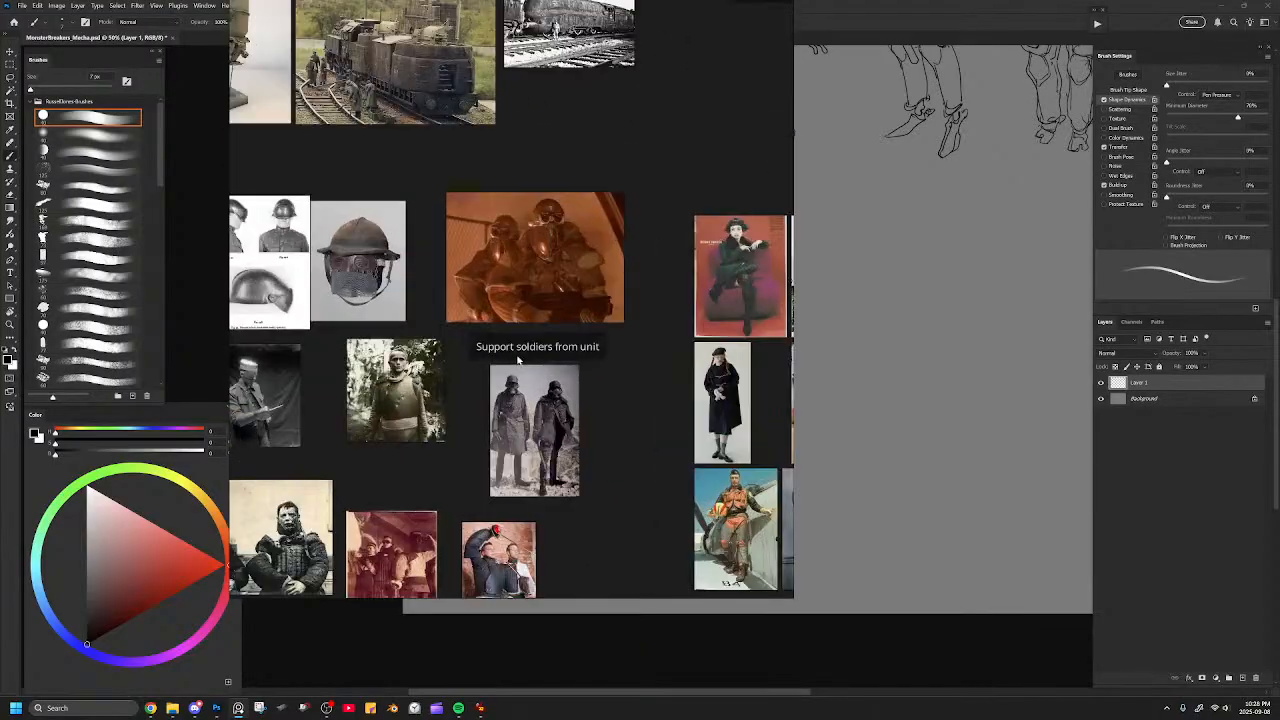
pyautogui.moveTo(555, 268); pyautogui.dragTo(545, 341)
pyautogui.scroll(3, 543, 334)
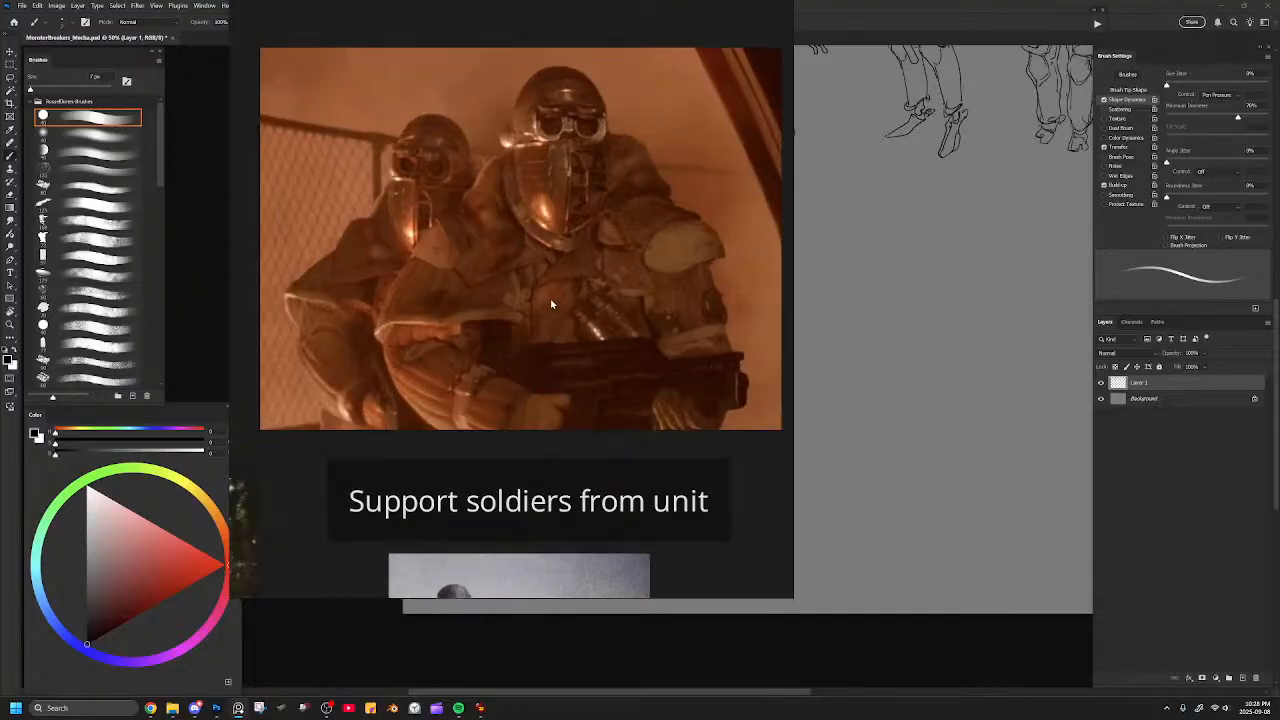
pyautogui.scroll(-2, 549, 308)
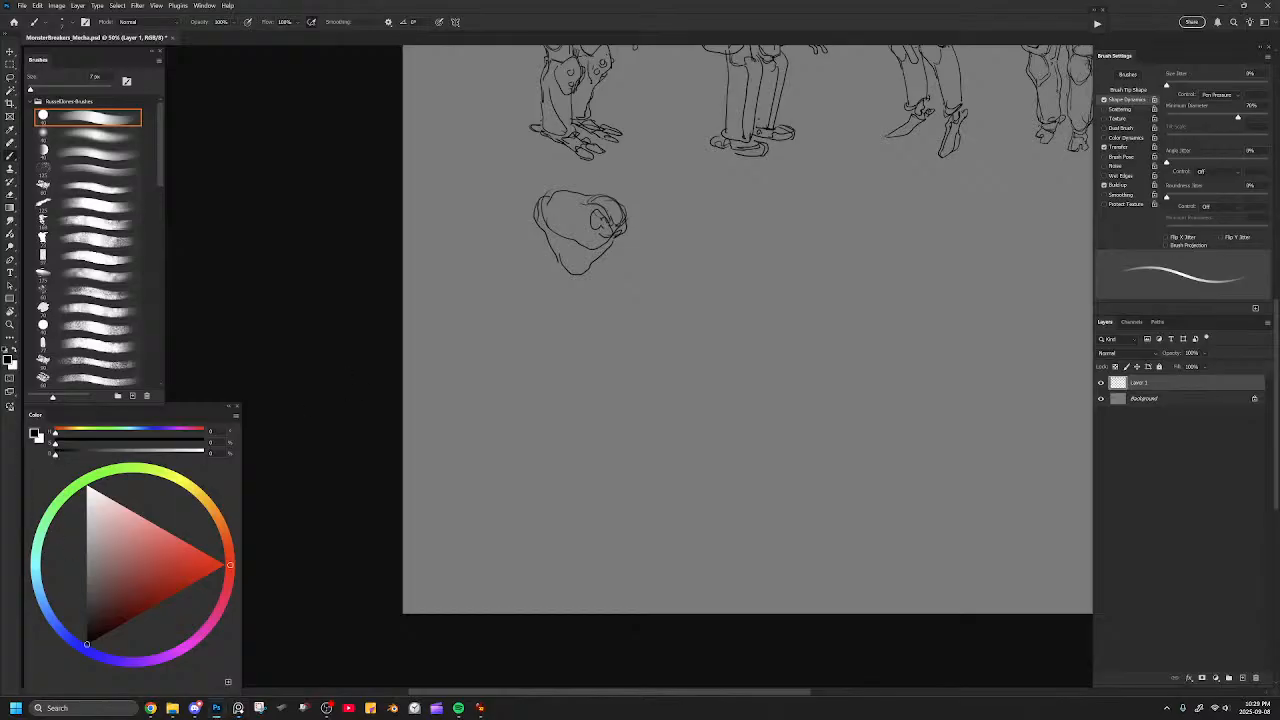
# Draw the new mecha's two hanging arms, with segmented upper arms and heavy forearms.
pyautogui.moveTo(542, 217)
pyautogui.mouseDown()
pyautogui.moveTo(574, 228)
pyautogui.moveTo(531, 253)
pyautogui.moveTo(526, 280)
pyautogui.moveTo(602, 289)
pyautogui.moveTo(589, 285)
pyautogui.moveTo(622, 274)
pyautogui.mouseUp()
pyautogui.moveTo(536, 238)
pyautogui.mouseDown()
pyautogui.moveTo(523, 290)
pyautogui.moveTo(542, 272)
pyautogui.moveTo(550, 242)
pyautogui.moveTo(521, 279)
pyautogui.mouseUp()
pyautogui.press(']')
pyautogui.moveTo(621, 276); pyautogui.dragTo(623, 279)
pyautogui.moveTo(508, 282)
pyautogui.mouseDown()
pyautogui.moveTo(533, 297)
pyautogui.moveTo(509, 300)
pyautogui.moveTo(508, 338)
pyautogui.moveTo(528, 330)
pyautogui.moveTo(534, 303)
pyautogui.moveTo(526, 343)
pyautogui.mouseUp()
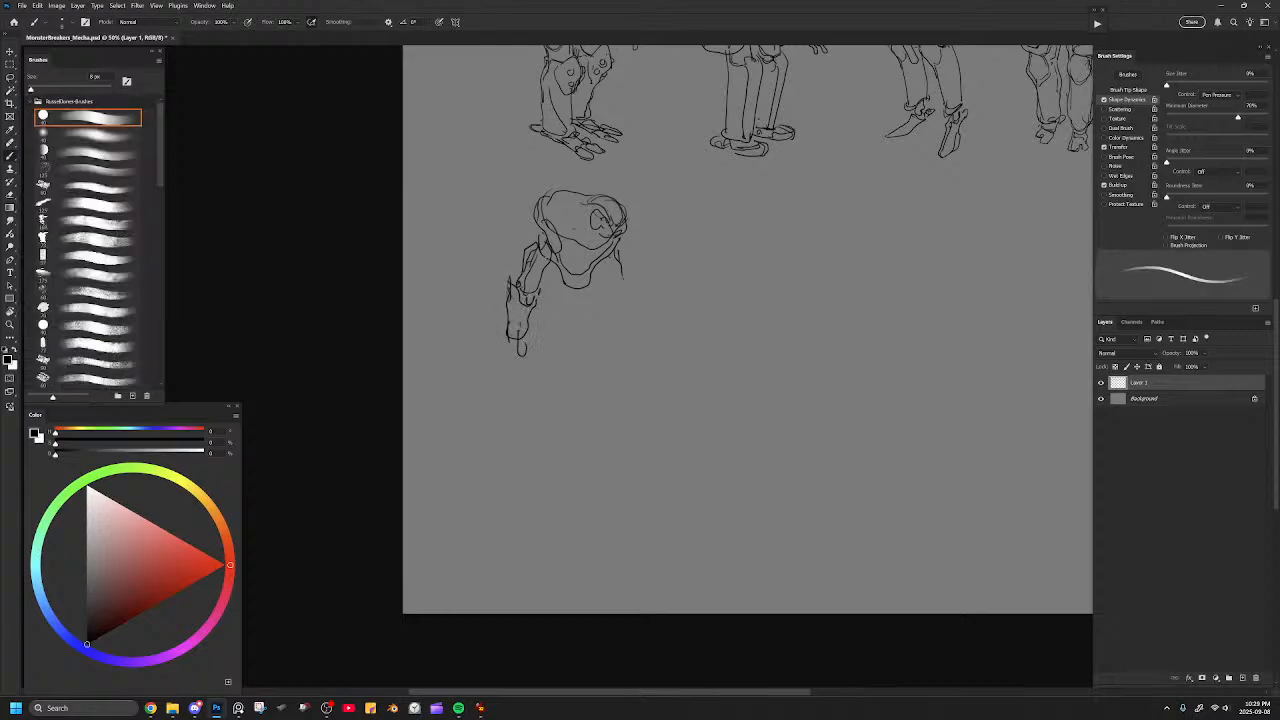
pyautogui.moveTo(621, 265)
pyautogui.mouseDown()
pyautogui.moveTo(616, 297)
pyautogui.moveTo(625, 283)
pyautogui.mouseUp()
pyautogui.moveTo(625, 279)
pyautogui.mouseDown()
pyautogui.moveTo(631, 325)
pyautogui.moveTo(616, 322)
pyautogui.moveTo(632, 326)
pyautogui.mouseUp()
# Sketch the waist and the first leg lines beneath the new mecha's torso.
pyautogui.moveTo(549, 277)
pyautogui.mouseDown()
pyautogui.moveTo(582, 302)
pyautogui.moveTo(595, 286)
pyautogui.moveTo(544, 318)
pyautogui.mouseUp()
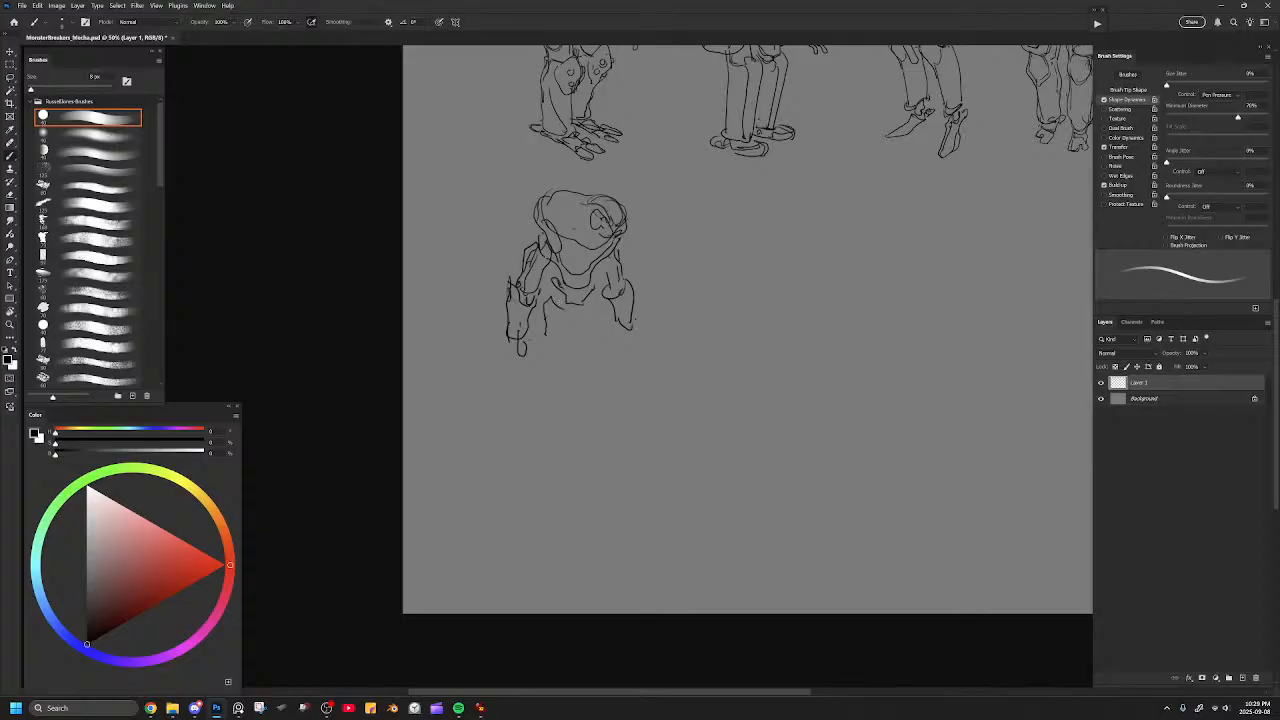
pyautogui.moveTo(594, 292); pyautogui.dragTo(608, 328)
pyautogui.moveTo(546, 296)
pyautogui.mouseDown()
pyautogui.moveTo(550, 326)
pyautogui.moveTo(562, 305)
pyautogui.moveTo(566, 343)
pyautogui.moveTo(541, 379)
pyautogui.moveTo(549, 364)
pyautogui.moveTo(562, 397)
pyautogui.moveTo(542, 405)
pyautogui.moveTo(562, 403)
pyautogui.mouseUp()
pyautogui.moveTo(557, 353)
pyautogui.mouseDown()
pyautogui.moveTo(557, 315)
pyautogui.moveTo(599, 335)
pyautogui.moveTo(529, 362)
pyautogui.moveTo(517, 327)
pyautogui.moveTo(540, 306)
pyautogui.mouseUp()
# Erase the new mecha's near arm, leg lines and near torso edge.
pyautogui.press('e')
pyautogui.press(']')
pyautogui.press('b')
pyautogui.press('e')
pyautogui.moveTo(523, 262)
pyautogui.mouseDown()
pyautogui.moveTo(536, 274)
pyautogui.moveTo(544, 232)
pyautogui.moveTo(561, 252)
pyautogui.mouseUp()
pyautogui.press('b')
pyautogui.press('e')
pyautogui.press('[')
pyautogui.press('b')
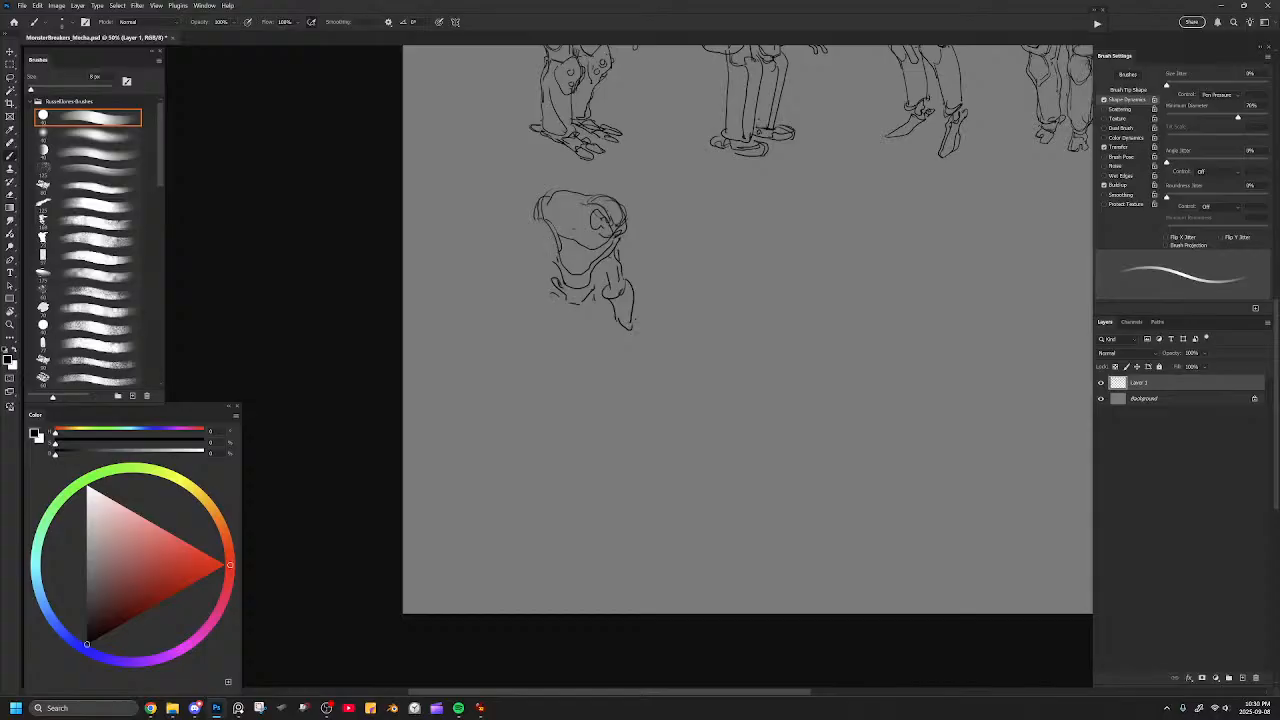
pyautogui.press('e')
pyautogui.moveTo(545, 222)
pyautogui.mouseDown()
pyautogui.moveTo(606, 260)
pyautogui.moveTo(631, 333)
pyautogui.moveTo(558, 274)
pyautogui.mouseUp()
pyautogui.moveTo(545, 203)
pyautogui.mouseDown()
pyautogui.moveTo(591, 187)
pyautogui.moveTo(527, 187)
pyautogui.moveTo(525, 246)
pyautogui.moveTo(540, 267)
pyautogui.moveTo(529, 272)
pyautogui.moveTo(602, 284)
pyautogui.moveTo(606, 258)
pyautogui.moveTo(545, 259)
pyautogui.mouseUp()
# Redraw the new mecha's torso as a bulkier rounded hull with a curved collar around the face.
pyautogui.press('b')
pyautogui.hotkey('ctrl', 'z')
pyautogui.hotkey('ctrl', 'z')
pyautogui.hotkey('ctrl', 'z')
pyautogui.moveTo(542, 255)
pyautogui.mouseDown()
pyautogui.moveTo(516, 221)
pyautogui.moveTo(525, 184)
pyautogui.moveTo(549, 254)
pyautogui.moveTo(584, 275)
pyautogui.moveTo(607, 246)
pyautogui.mouseUp()
pyautogui.moveTo(574, 190)
pyautogui.mouseDown()
pyautogui.moveTo(568, 216)
pyautogui.moveTo(590, 246)
pyautogui.moveTo(600, 236)
pyautogui.moveTo(566, 236)
pyautogui.mouseUp()
pyautogui.moveTo(584, 191)
pyautogui.mouseDown()
pyautogui.moveTo(596, 185)
pyautogui.moveTo(603, 250)
pyautogui.moveTo(617, 233)
pyautogui.mouseUp()
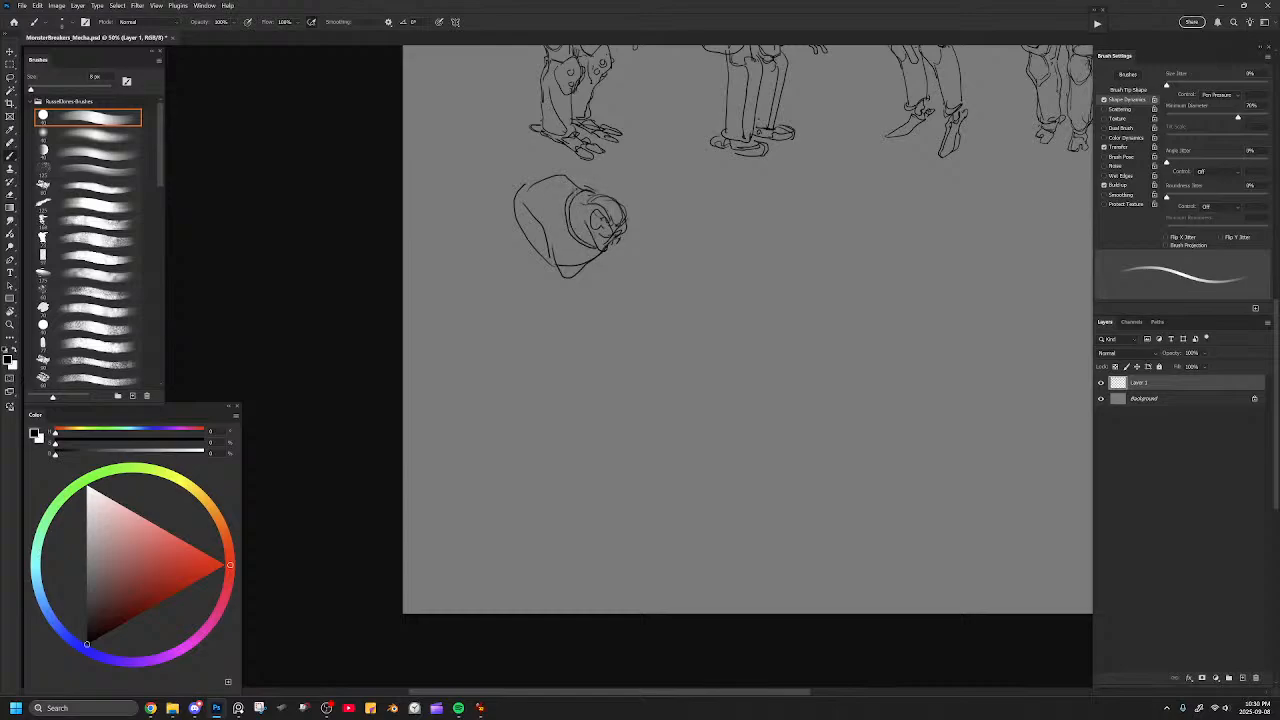
# Add the near edge of the new mecha's hull and two short straight limbs hanging beneath it.
pyautogui.moveTo(515, 221); pyautogui.dragTo(540, 244)
pyautogui.moveTo(541, 243)
pyautogui.mouseDown()
pyautogui.moveTo(562, 284)
pyautogui.moveTo(523, 262)
pyautogui.moveTo(515, 312)
pyautogui.moveTo(543, 281)
pyautogui.moveTo(596, 345)
pyautogui.moveTo(597, 422)
pyautogui.moveTo(585, 302)
pyautogui.moveTo(513, 362)
pyautogui.mouseUp()
pyautogui.press('e')
pyautogui.press('b')
pyautogui.moveTo(522, 314)
pyautogui.mouseDown()
pyautogui.moveTo(527, 375)
pyautogui.moveTo(536, 366)
pyautogui.moveTo(534, 322)
pyautogui.moveTo(522, 380)
pyautogui.moveTo(537, 369)
pyautogui.mouseUp()
pyautogui.moveTo(587, 327)
pyautogui.mouseDown()
pyautogui.moveTo(596, 360)
pyautogui.moveTo(576, 368)
pyautogui.moveTo(601, 364)
pyautogui.moveTo(594, 326)
pyautogui.mouseUp()
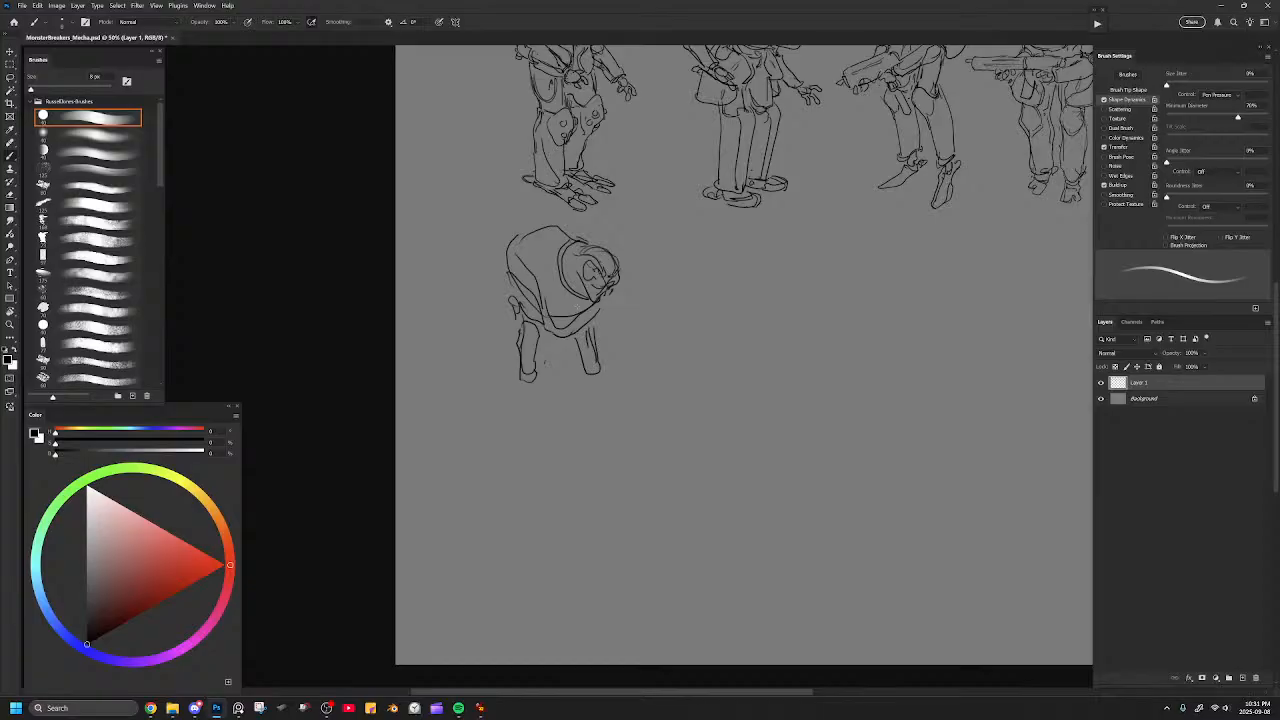
# Replace the new mecha's face and collar with a tall domed hull outline, and extend the near limb with an angled lower segment.
pyautogui.press('e')
pyautogui.moveTo(586, 246)
pyautogui.mouseDown()
pyautogui.moveTo(598, 298)
pyautogui.moveTo(617, 276)
pyautogui.mouseUp()
pyautogui.press('b')
pyautogui.moveTo(567, 228)
pyautogui.mouseDown()
pyautogui.moveTo(619, 308)
pyautogui.moveTo(594, 336)
pyautogui.mouseUp()
pyautogui.hotkey('ctrl', 'z')
pyautogui.moveTo(553, 220)
pyautogui.mouseDown()
pyautogui.moveTo(587, 245)
pyautogui.moveTo(612, 302)
pyautogui.moveTo(609, 318)
pyautogui.moveTo(570, 334)
pyautogui.mouseUp()
pyautogui.press('e')
pyautogui.moveTo(547, 243)
pyautogui.mouseDown()
pyautogui.moveTo(534, 228)
pyautogui.moveTo(497, 230)
pyautogui.moveTo(518, 313)
pyautogui.moveTo(545, 332)
pyautogui.mouseUp()
pyautogui.press('b')
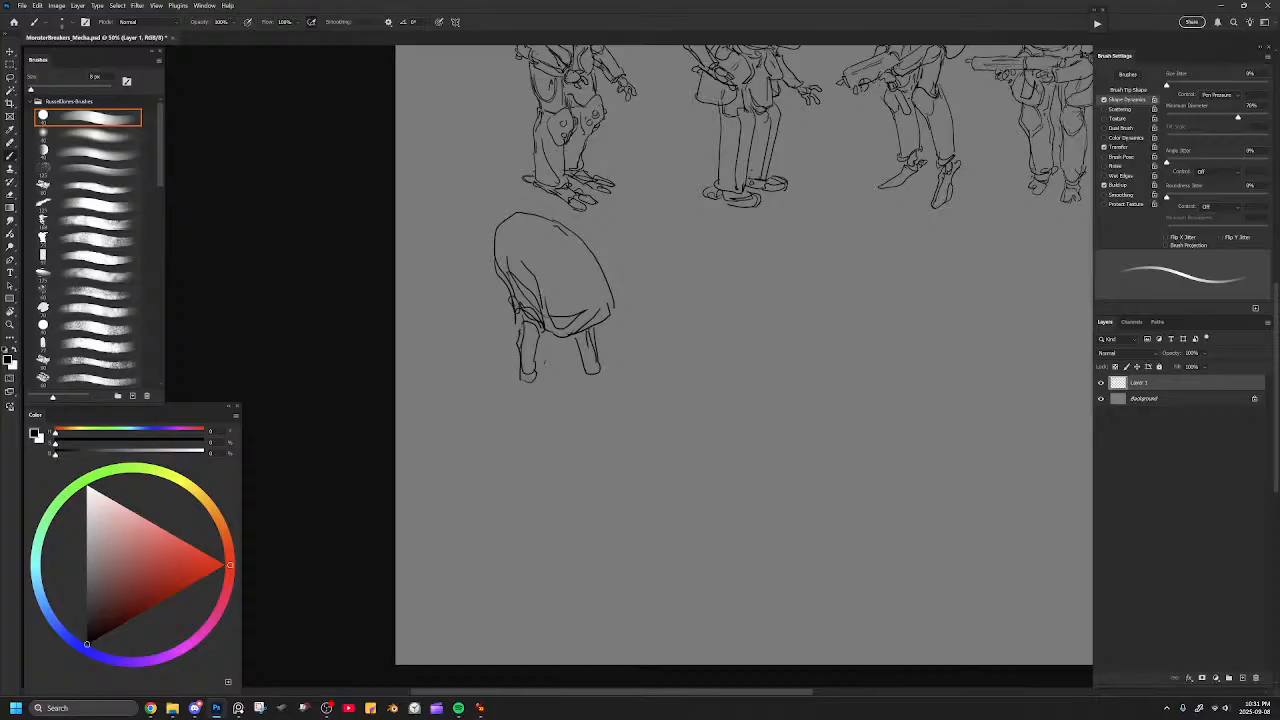
pyautogui.moveTo(516, 368)
pyautogui.mouseDown()
pyautogui.moveTo(513, 397)
pyautogui.moveTo(539, 382)
pyautogui.moveTo(536, 416)
pyautogui.moveTo(558, 414)
pyautogui.mouseUp()
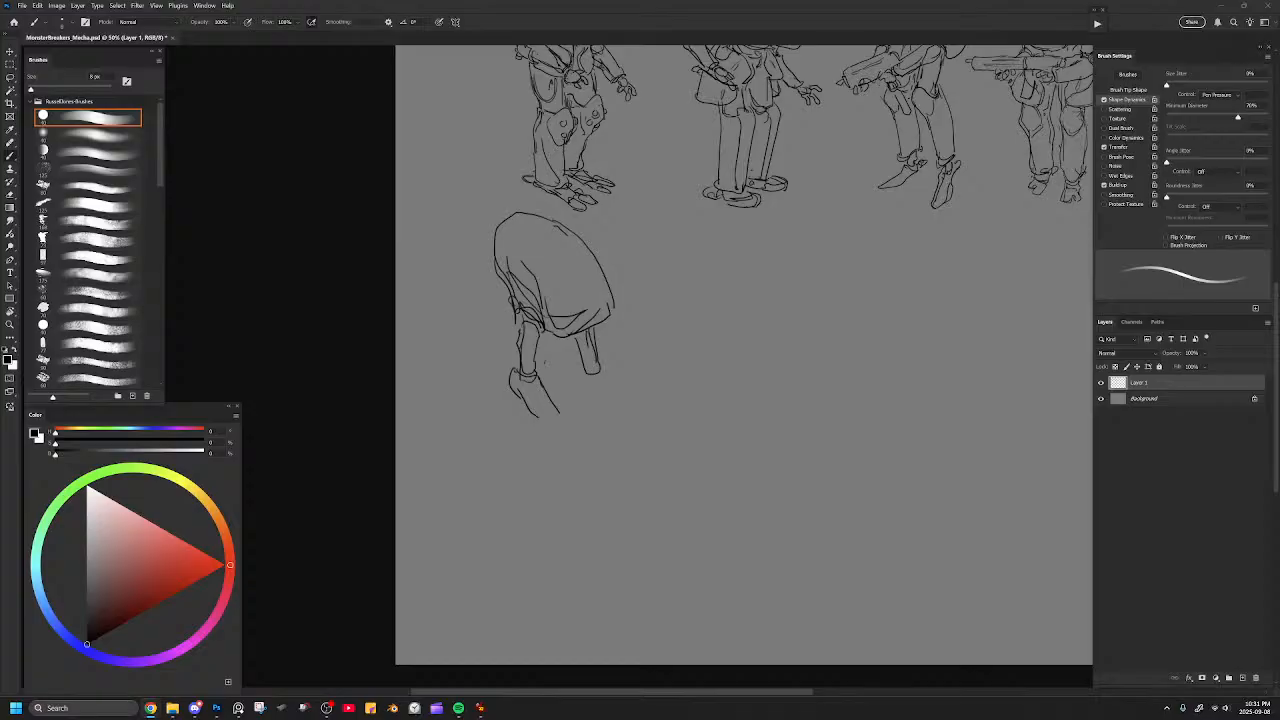
# Switch to the Warhammer image search in the browser and open the IGN Nordic Space Marine 2 picture for reference.
pyautogui.hotkey('alt', 'Tab')
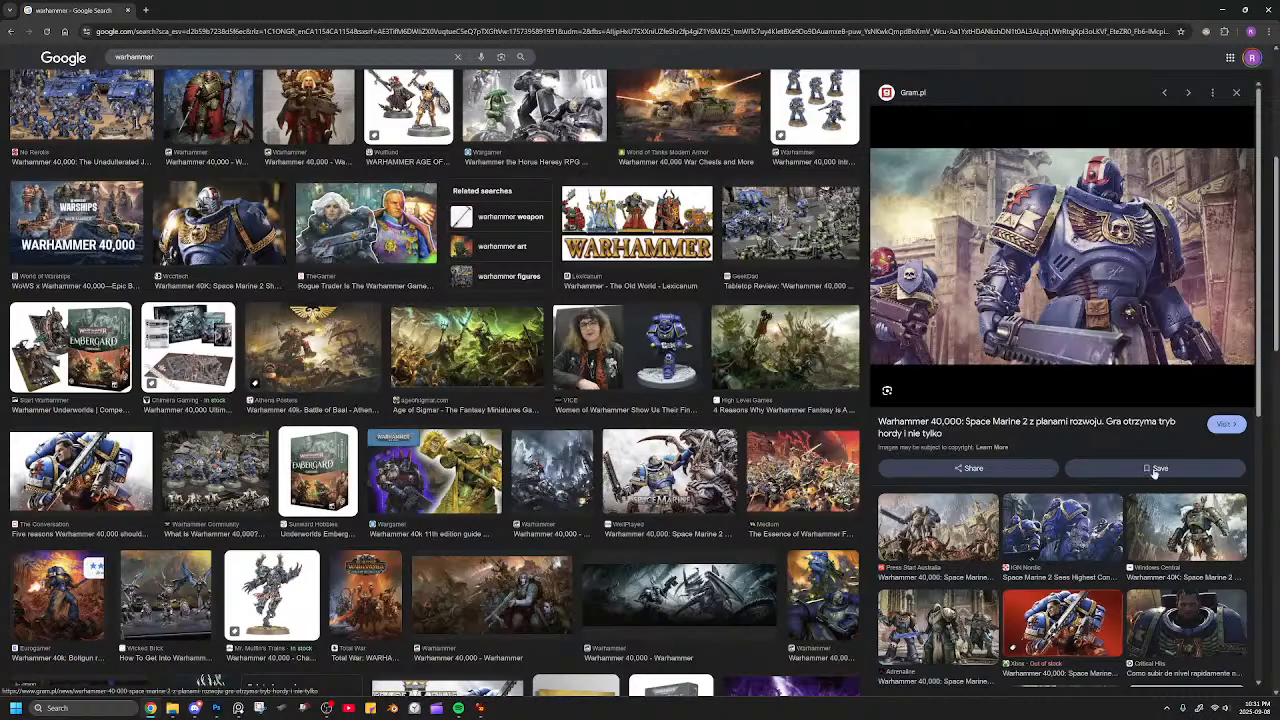
pyautogui.click(1092, 512)
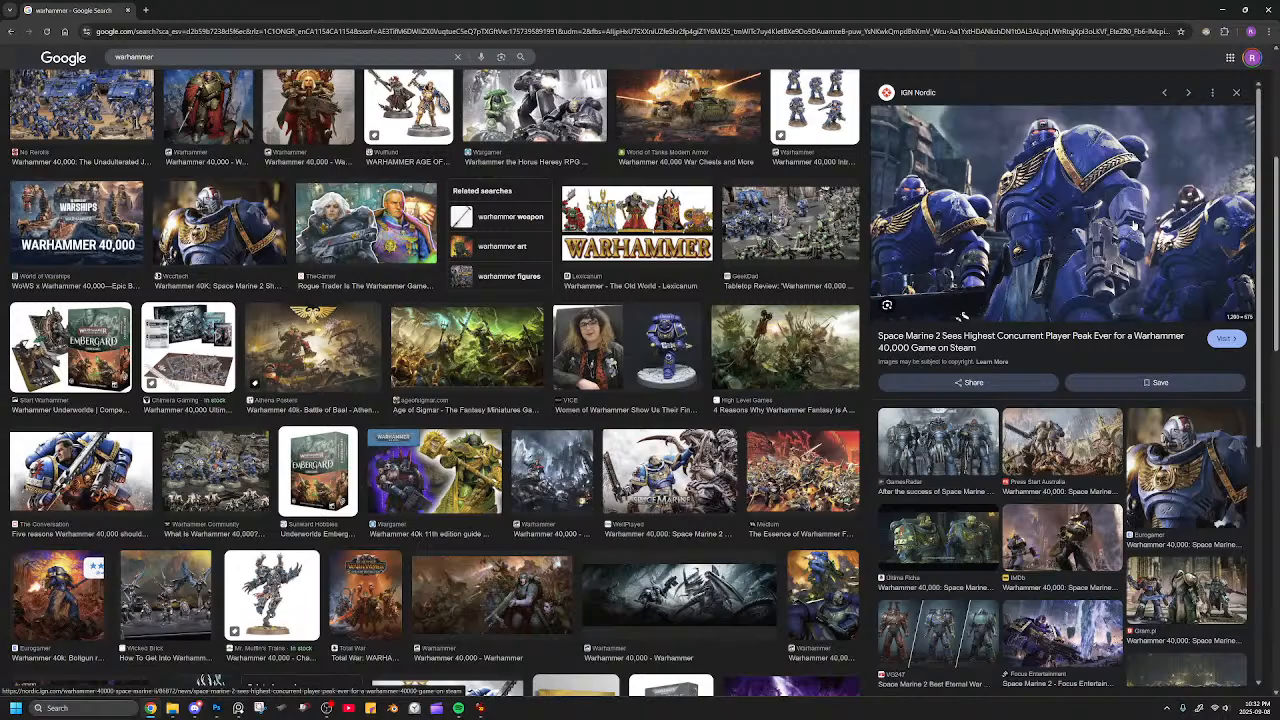
# Browse the Warhammer image results, open the Press Start Australia Space Marine 2 picture for reference, and return to the Photoshop sketch.
pyautogui.scroll(-3, 1100, 290)
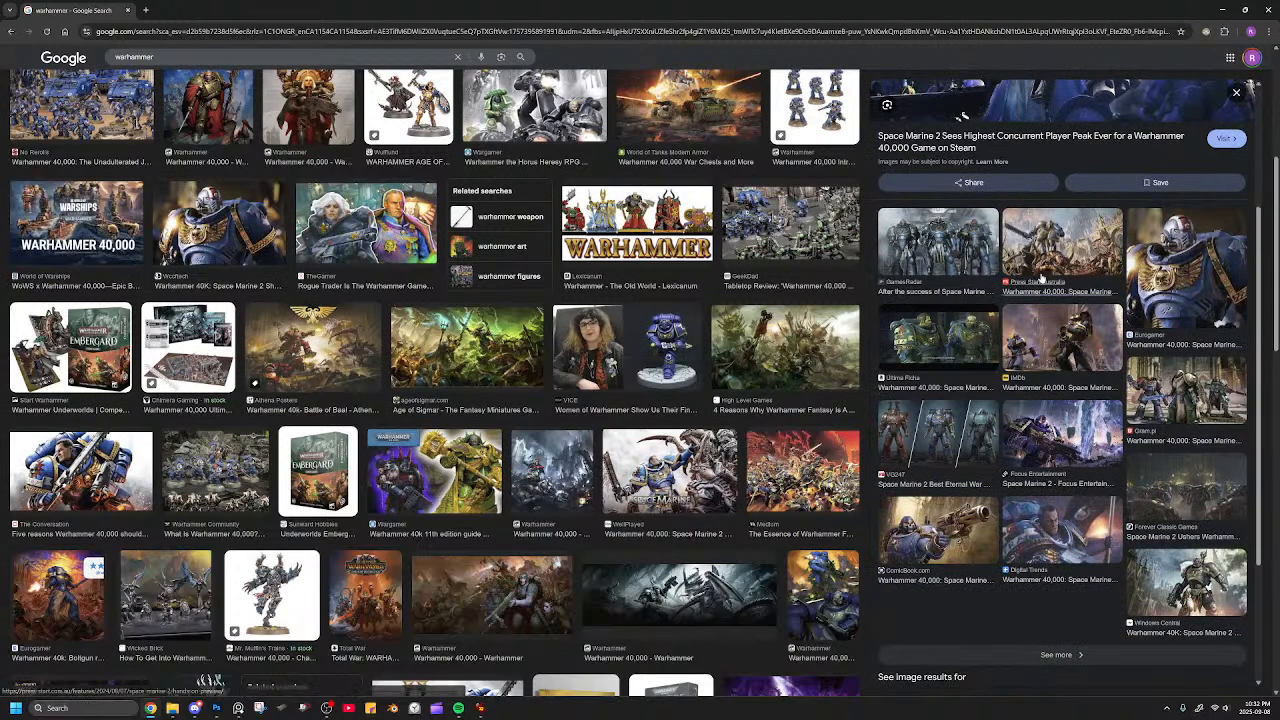
pyautogui.click(1030, 270)
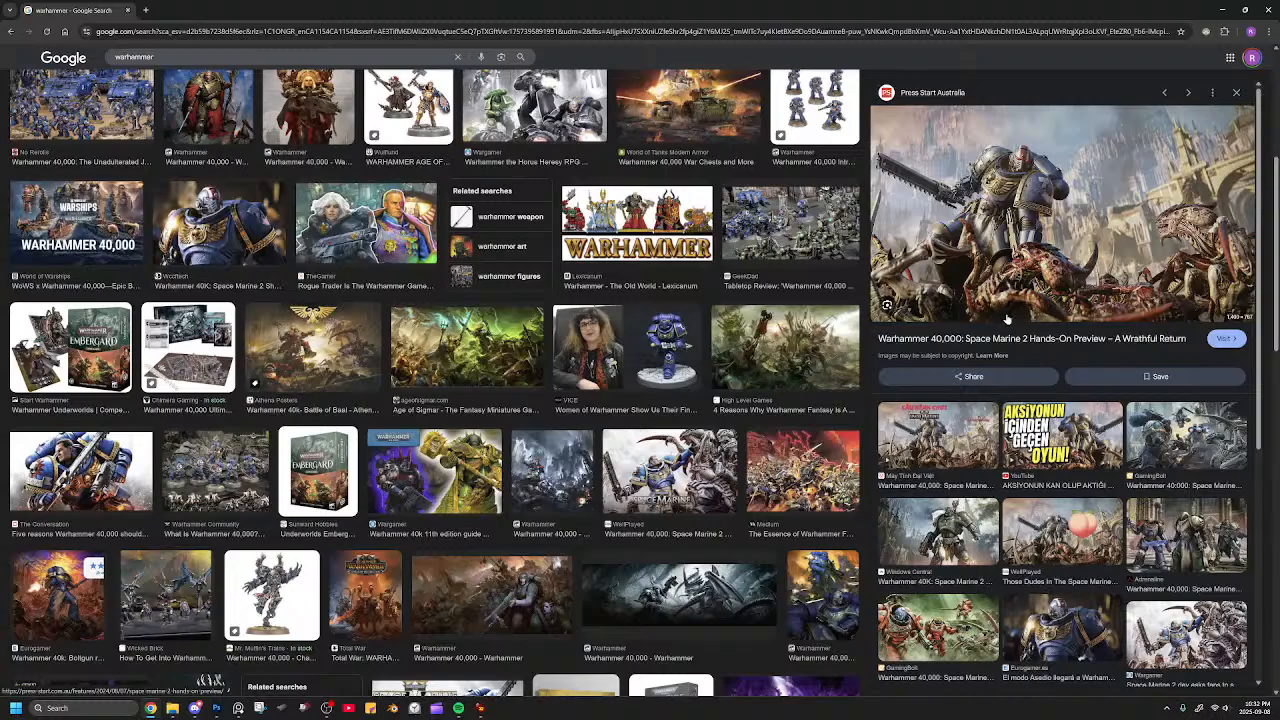
pyautogui.scroll(-4, 700, 300)
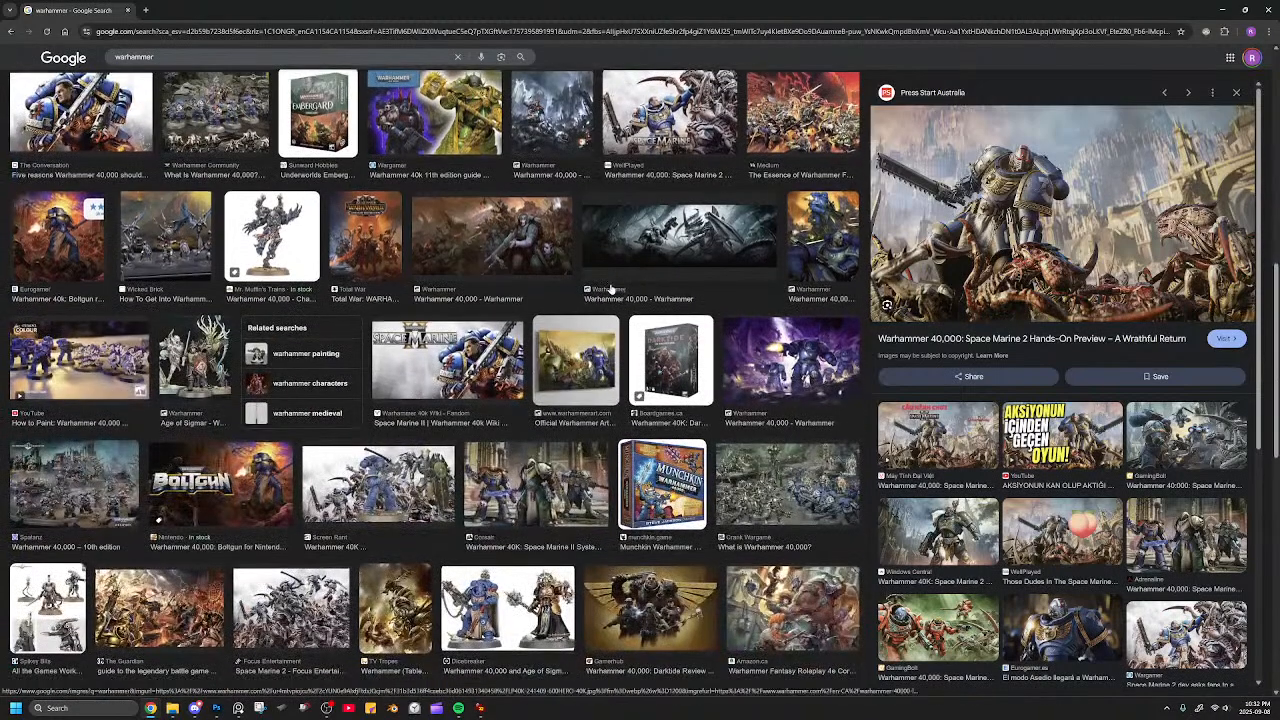
pyautogui.scroll(-2, 612, 289)
pyautogui.click(535, 343)
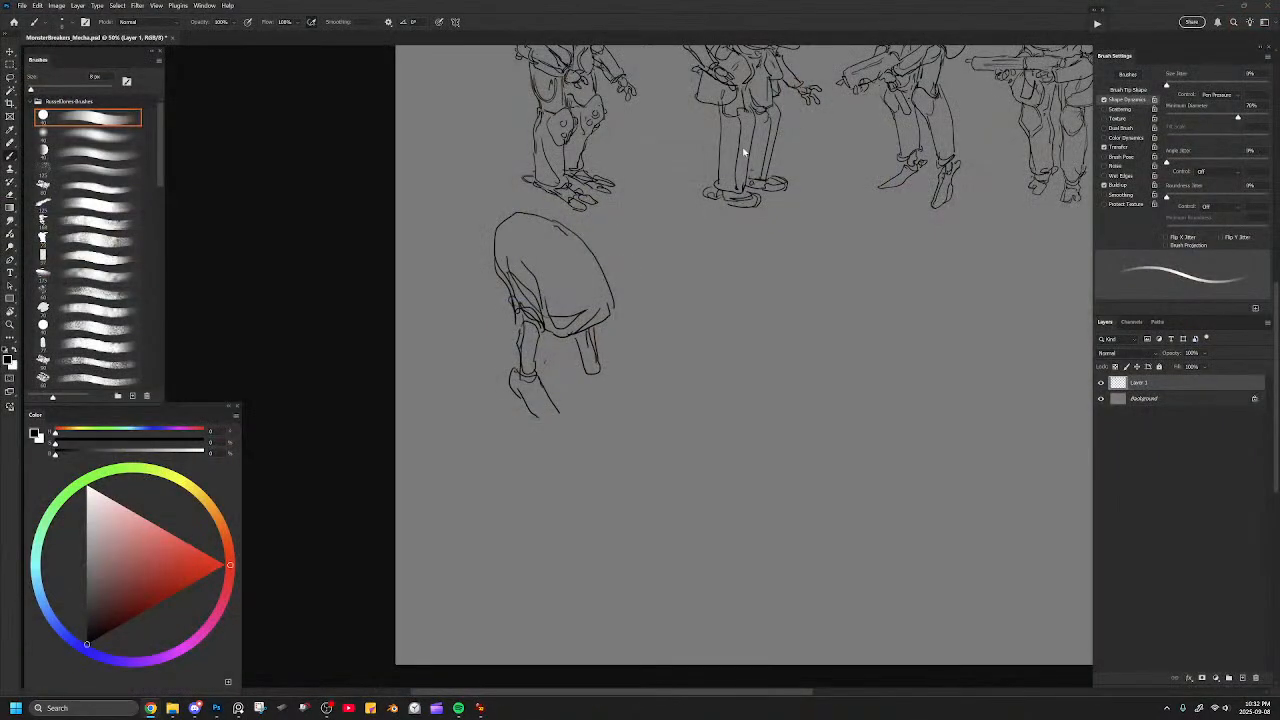
# Draw the far limb's lower segment, add small clawed ends to both limbs, and start a small rounded form beneath the hull.
pyautogui.moveTo(588, 374); pyautogui.dragTo(590, 407)
pyautogui.moveTo(598, 357)
pyautogui.mouseDown()
pyautogui.moveTo(608, 416)
pyautogui.moveTo(553, 428)
pyautogui.moveTo(606, 432)
pyautogui.mouseUp()
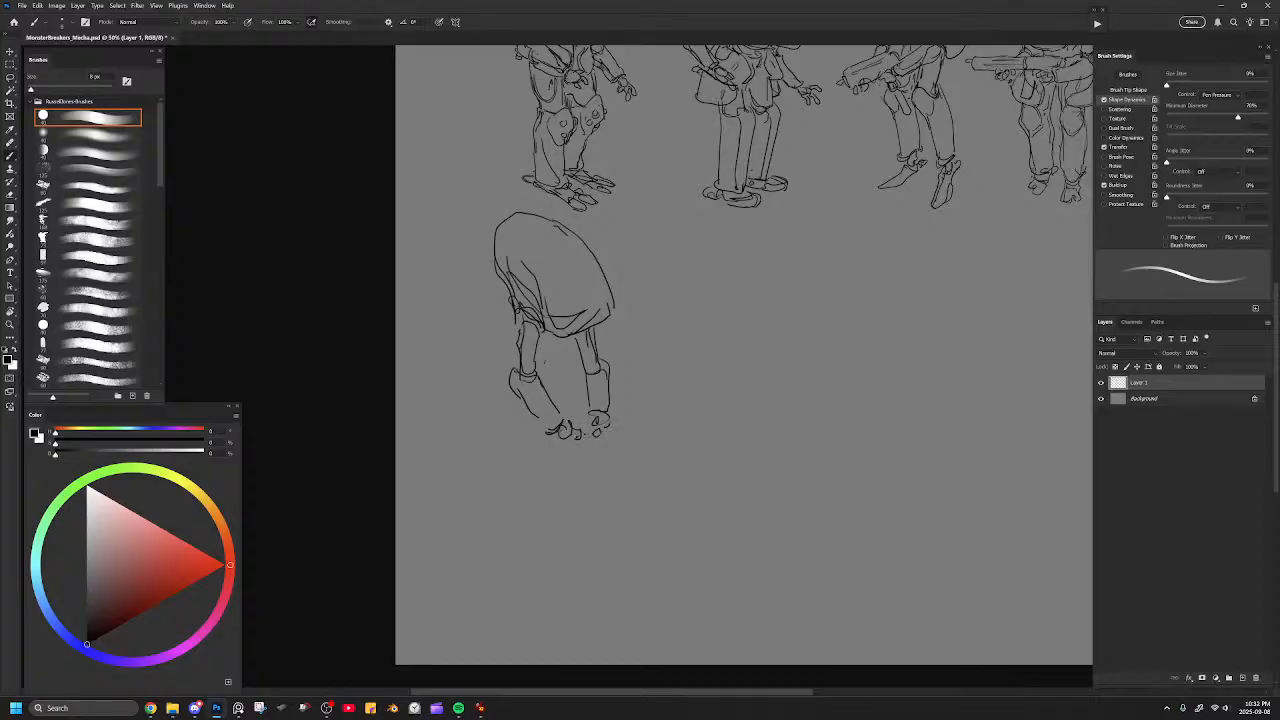
pyautogui.moveTo(545, 349); pyautogui.dragTo(559, 341)
# Draw a rounded opening with a pointed, beak-like head projecting from the upper front of the hull.
pyautogui.moveTo(585, 242)
pyautogui.mouseDown()
pyautogui.moveTo(606, 254)
pyautogui.moveTo(584, 262)
pyautogui.moveTo(592, 241)
pyautogui.moveTo(614, 249)
pyautogui.moveTo(595, 265)
pyautogui.moveTo(581, 250)
pyautogui.moveTo(607, 241)
pyautogui.moveTo(622, 252)
pyautogui.moveTo(582, 263)
pyautogui.moveTo(590, 275)
pyautogui.moveTo(560, 248)
pyautogui.mouseUp()
pyautogui.hotkey('ctrl', 'z')
pyautogui.moveTo(562, 242)
pyautogui.mouseDown()
pyautogui.moveTo(578, 237)
pyautogui.moveTo(590, 273)
pyautogui.mouseUp()
pyautogui.moveTo(592, 273)
pyautogui.mouseDown()
pyautogui.moveTo(611, 273)
pyautogui.moveTo(563, 279)
pyautogui.mouseUp()
pyautogui.moveTo(570, 242); pyautogui.dragTo(562, 262)
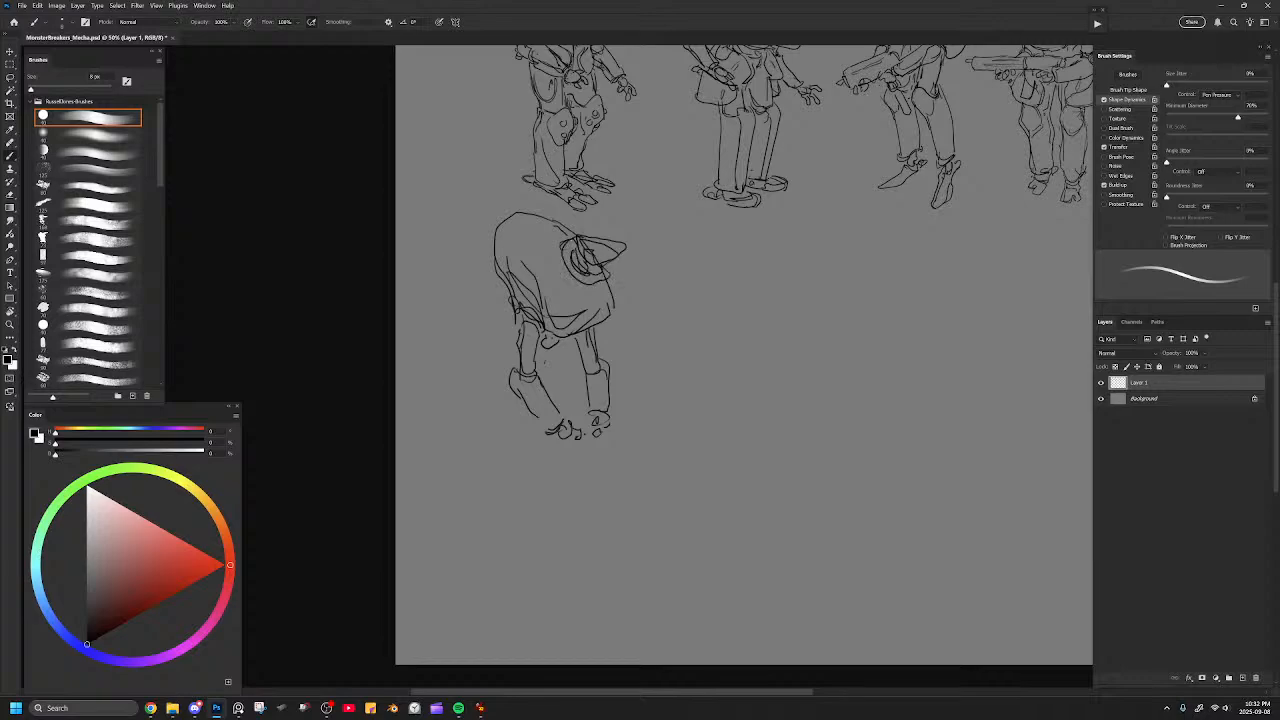
# Erase the excess lines inside the rounded head opening with a smaller eraser and refine the remaining linework.
pyautogui.press('e')
pyautogui.press('[')
pyautogui.press('[')
pyautogui.press('[')
pyautogui.press('[')
pyautogui.moveTo(572, 259)
pyautogui.mouseDown()
pyautogui.moveTo(608, 275)
pyautogui.moveTo(565, 261)
pyautogui.mouseUp()
pyautogui.press('b')
pyautogui.press('e')
pyautogui.press('b')
# Reinforce the hull's front edge and add a second, bulging outline along its back.
pyautogui.moveTo(606, 279); pyautogui.dragTo(612, 310)
pyautogui.moveTo(497, 224)
pyautogui.mouseDown()
pyautogui.moveTo(487, 253)
pyautogui.moveTo(508, 304)
pyautogui.moveTo(566, 360)
pyautogui.moveTo(540, 382)
pyautogui.mouseUp()
pyautogui.moveTo(515, 314); pyautogui.dragTo(468, 356)
pyautogui.hotkey('ctrl', 'z')
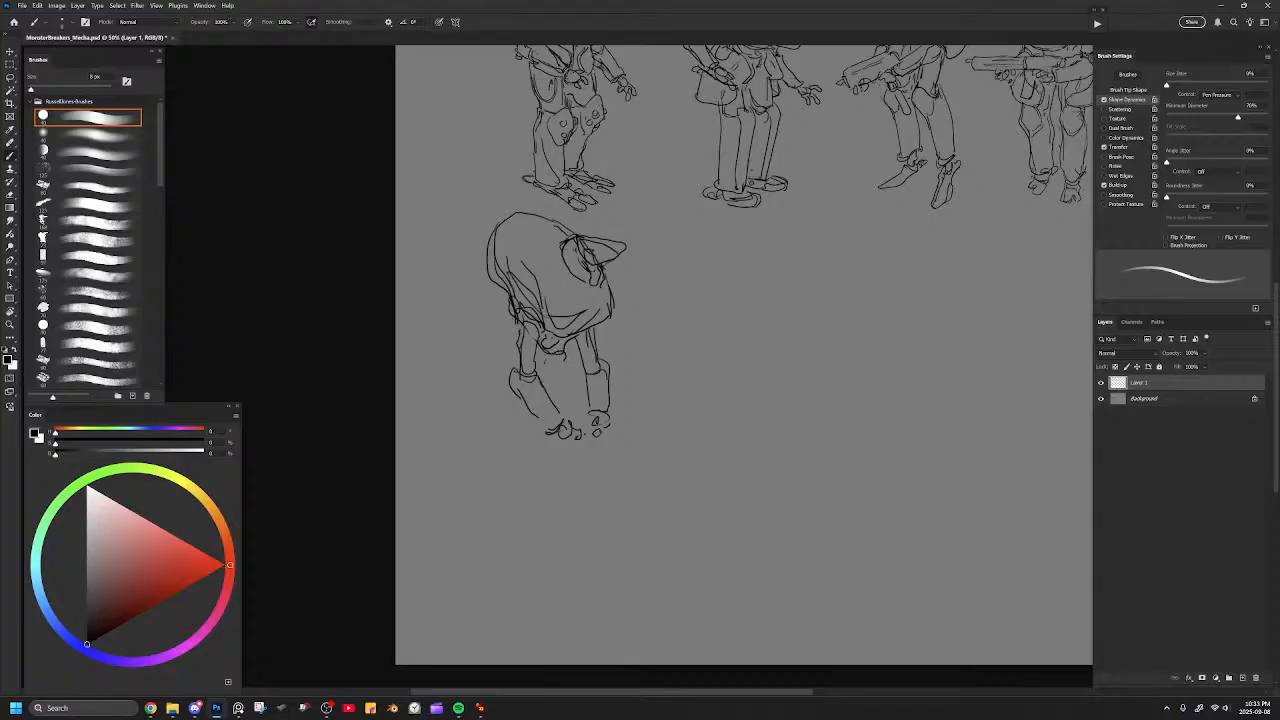
pyautogui.moveTo(663, 300)
pyautogui.mouseDown()
pyautogui.moveTo(594, 380)
pyautogui.moveTo(551, 389)
pyautogui.moveTo(614, 309)
pyautogui.moveTo(758, 287)
pyautogui.mouseUp()
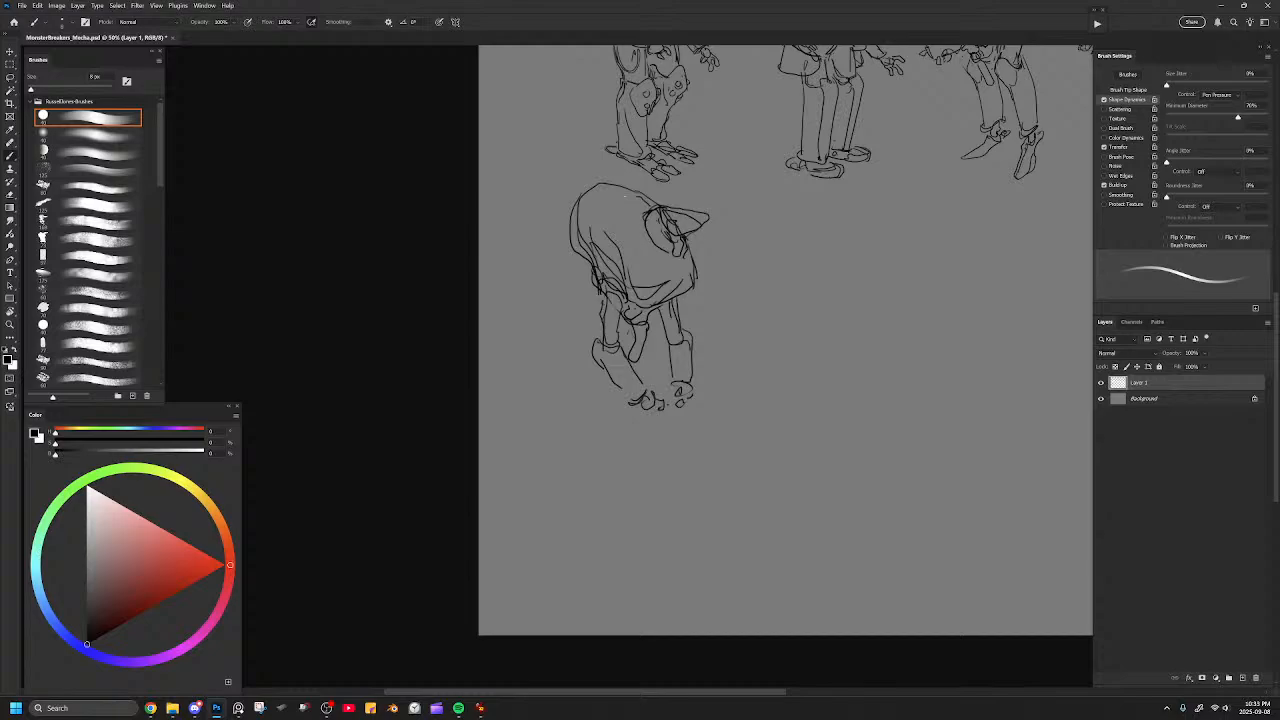
# Add curved armor ridges arching over the hull's near side beside the head opening, reworking the strokes around the head.
pyautogui.moveTo(611, 246); pyautogui.dragTo(620, 203)
pyautogui.moveTo(596, 212); pyautogui.dragTo(594, 194)
pyautogui.hotkey('ctrl', 'z')
pyautogui.hotkey('ctrl', 'z')
pyautogui.moveTo(632, 223)
pyautogui.mouseDown()
pyautogui.moveTo(639, 259)
pyautogui.moveTo(597, 217)
pyautogui.moveTo(624, 222)
pyautogui.moveTo(624, 256)
pyautogui.moveTo(634, 238)
pyautogui.moveTo(620, 209)
pyautogui.moveTo(636, 215)
pyautogui.moveTo(643, 250)
pyautogui.mouseUp()
pyautogui.hotkey('ctrl', 'z')
pyautogui.hotkey('ctrl', 'z')
pyautogui.hotkey('ctrl', 'z')
pyautogui.moveTo(638, 194)
pyautogui.mouseDown()
pyautogui.moveTo(663, 209)
pyautogui.moveTo(645, 247)
pyautogui.mouseUp()
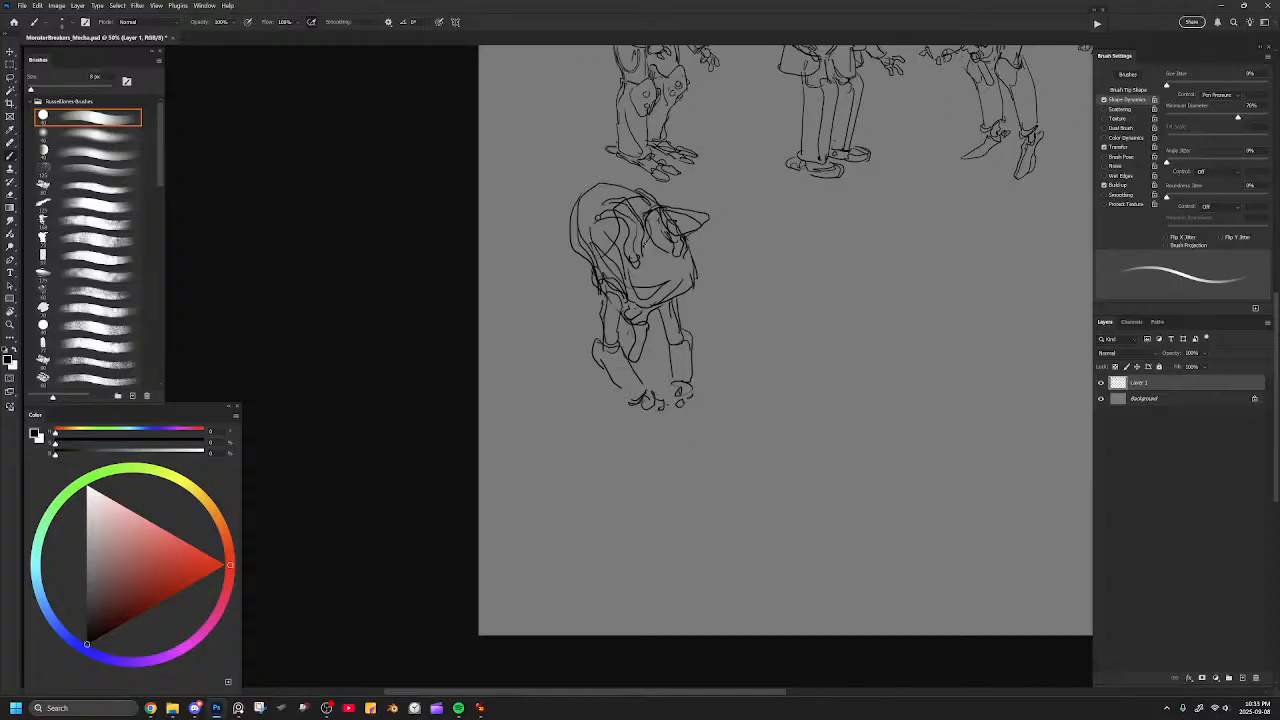
pyautogui.moveTo(668, 204)
pyautogui.mouseDown()
pyautogui.moveTo(710, 192)
pyautogui.moveTo(716, 222)
pyautogui.mouseUp()
pyautogui.hotkey('ctrl', 'z')
pyautogui.moveTo(677, 220)
pyautogui.mouseDown()
pyautogui.moveTo(613, 268)
pyautogui.moveTo(567, 440)
pyautogui.moveTo(610, 272)
pyautogui.mouseUp()
pyautogui.moveTo(519, 384); pyautogui.dragTo(558, 510)
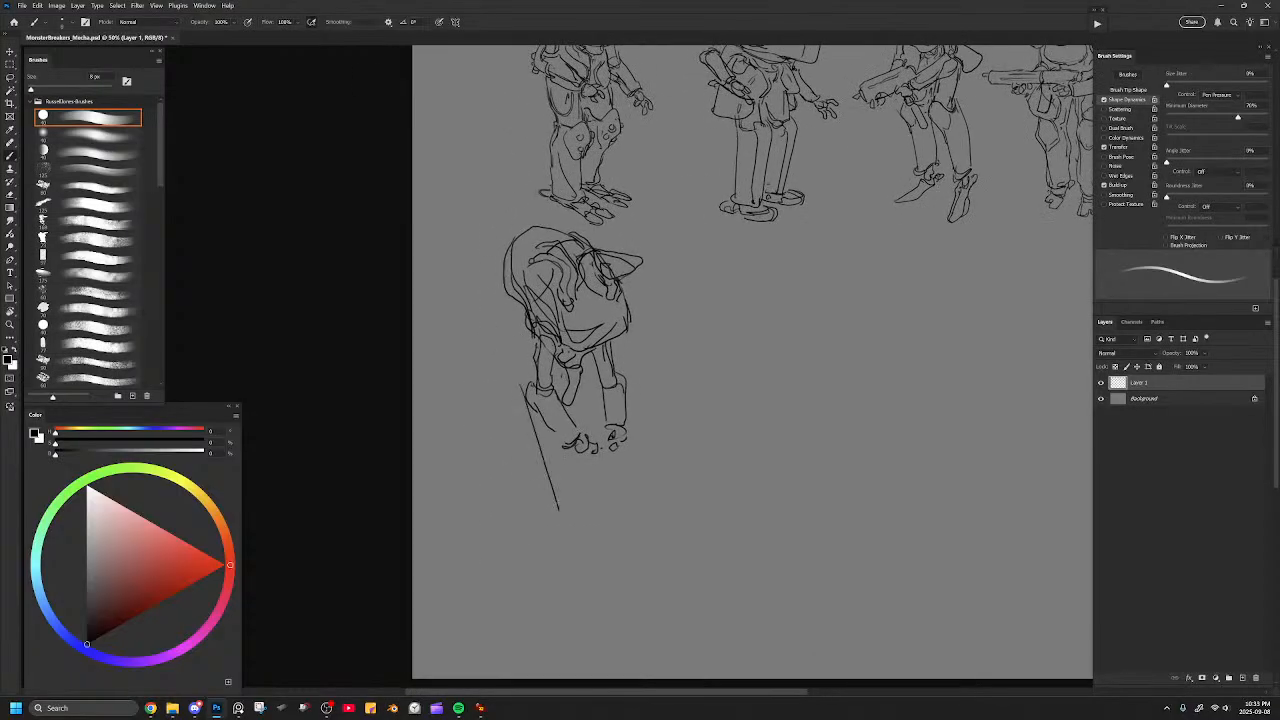
pyautogui.moveTo(569, 396)
pyautogui.mouseDown()
pyautogui.moveTo(599, 506)
pyautogui.moveTo(578, 342)
pyautogui.moveTo(514, 350)
pyautogui.moveTo(567, 386)
pyautogui.mouseUp()
pyautogui.hotkey('ctrl', 'z')
pyautogui.hotkey('ctrl', 'z')
pyautogui.hotkey('ctrl', 'z')
# Erase the near limb's lower segment and enlarge the brush for redrawing it.
pyautogui.press('e')
pyautogui.moveTo(532, 338)
pyautogui.mouseDown()
pyautogui.moveTo(518, 318)
pyautogui.moveTo(503, 322)
pyautogui.moveTo(534, 318)
pyautogui.moveTo(542, 299)
pyautogui.moveTo(516, 294)
pyautogui.moveTo(504, 326)
pyautogui.moveTo(528, 316)
pyautogui.mouseUp()
pyautogui.press('b')
pyautogui.hotkey('ctrl', 'z')
pyautogui.hotkey('ctrl', 'z')
pyautogui.hotkey('ctrl', 'z')
pyautogui.press(']')
# Redraw the near limb bent back with a small hand and sketch a long slanted cylindrical weapon across the lower limbs.
pyautogui.moveTo(536, 297)
pyautogui.mouseDown()
pyautogui.moveTo(521, 334)
pyautogui.moveTo(488, 347)
pyautogui.moveTo(530, 328)
pyautogui.moveTo(566, 347)
pyautogui.moveTo(546, 375)
pyautogui.moveTo(522, 361)
pyautogui.moveTo(632, 402)
pyautogui.mouseUp()
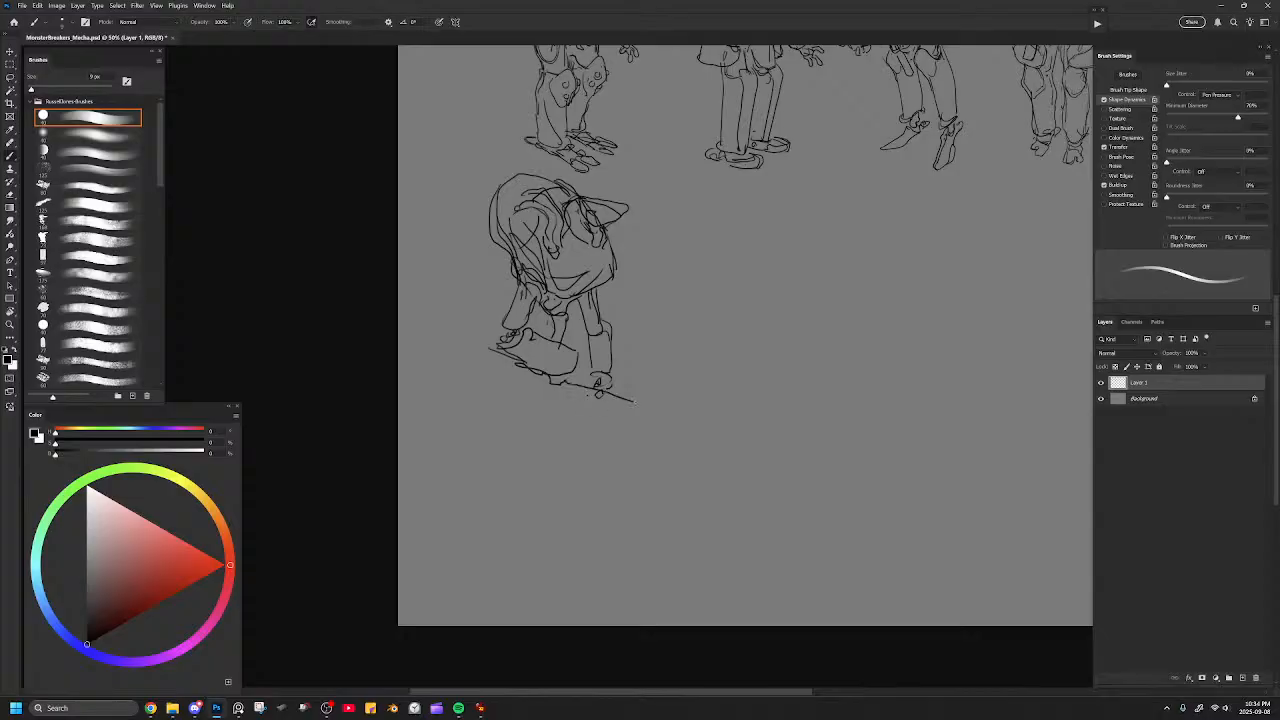
pyautogui.moveTo(568, 344); pyautogui.dragTo(645, 377)
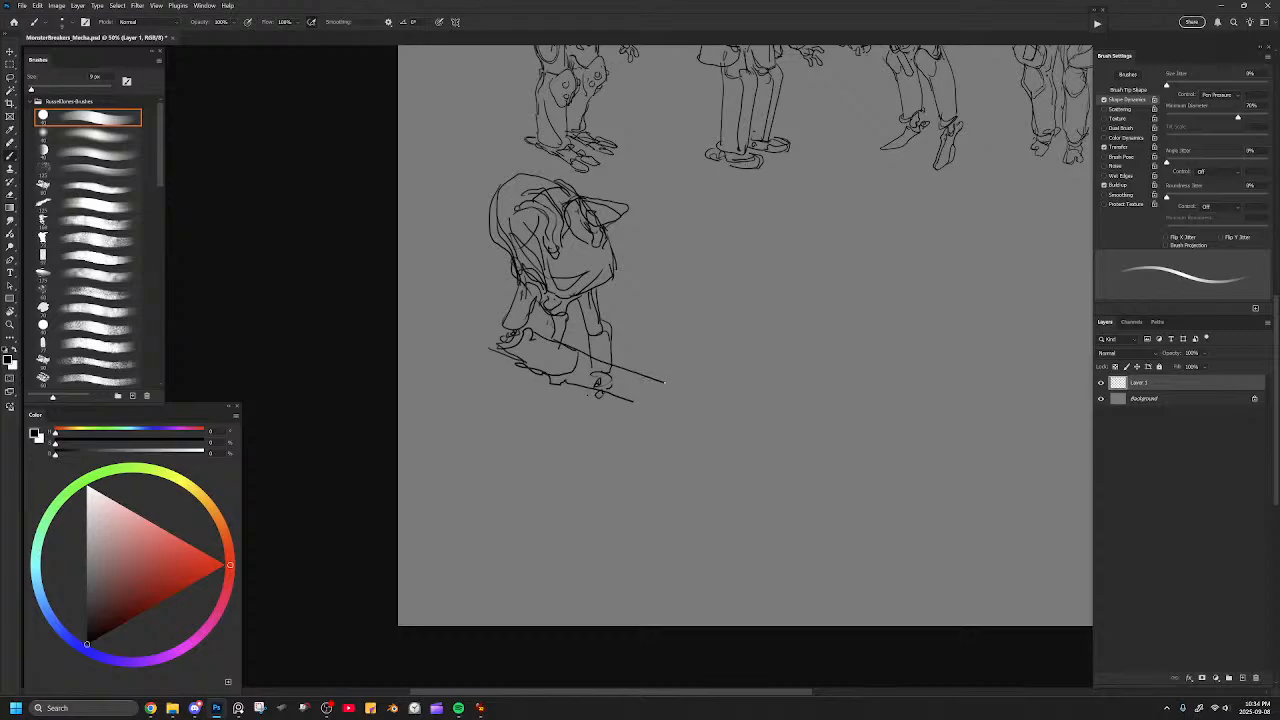
# Extend the weapon's barrel, end it with clawed prongs, and erase the overlapping hand lines before retouching the barrel and its rear end.
pyautogui.moveTo(669, 383)
pyautogui.mouseDown()
pyautogui.moveTo(675, 370)
pyautogui.moveTo(670, 391)
pyautogui.moveTo(695, 392)
pyautogui.mouseUp()
pyautogui.moveTo(628, 401); pyautogui.dragTo(651, 407)
pyautogui.press('e')
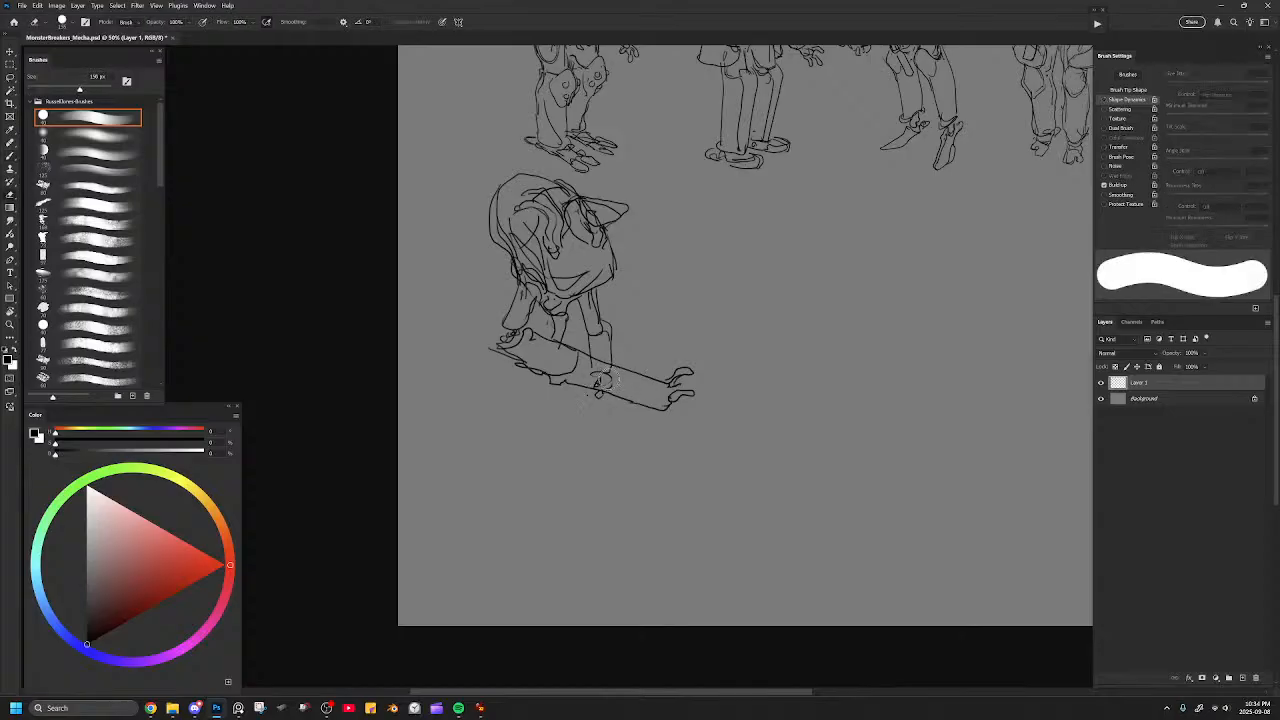
pyautogui.press('b')
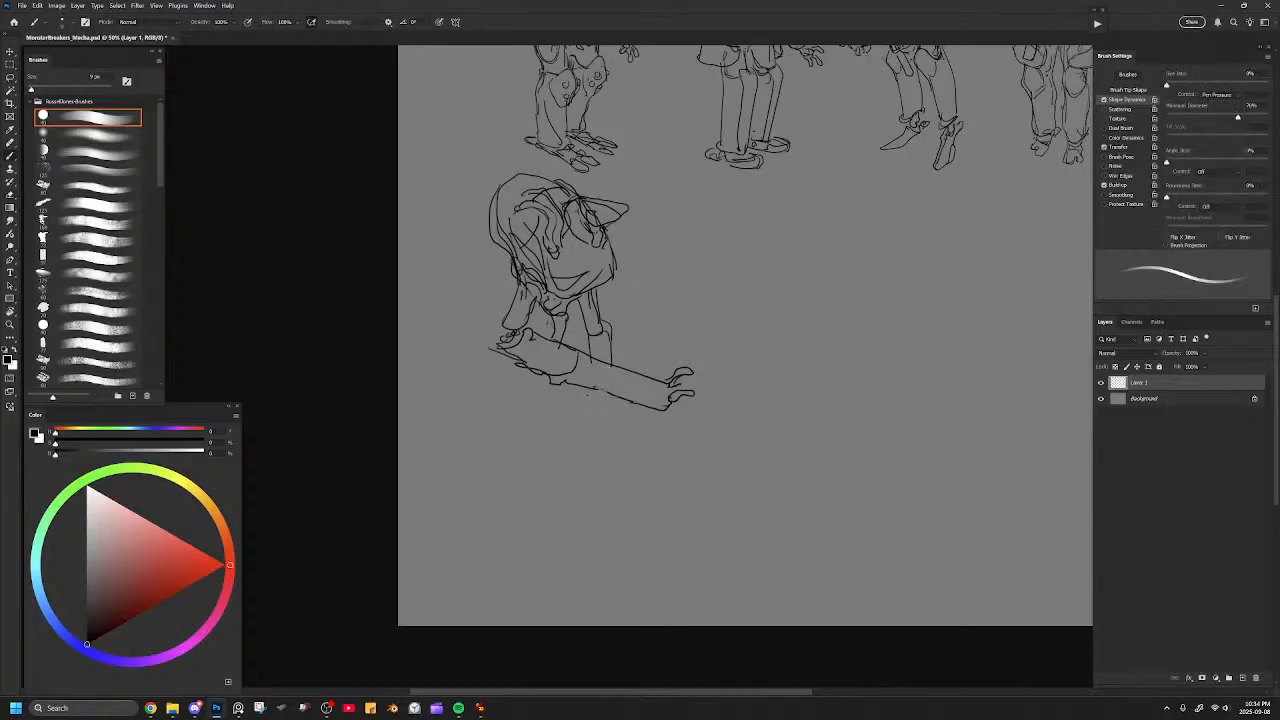
pyautogui.moveTo(602, 394); pyautogui.dragTo(600, 404)
pyautogui.moveTo(498, 345)
pyautogui.mouseDown()
pyautogui.moveTo(491, 363)
pyautogui.moveTo(540, 372)
pyautogui.mouseUp()
# Add a third prong under the muzzle, gripping fingers beneath the barrel and a curved grip block under the weapon.
pyautogui.hotkey('ctrl', '-')
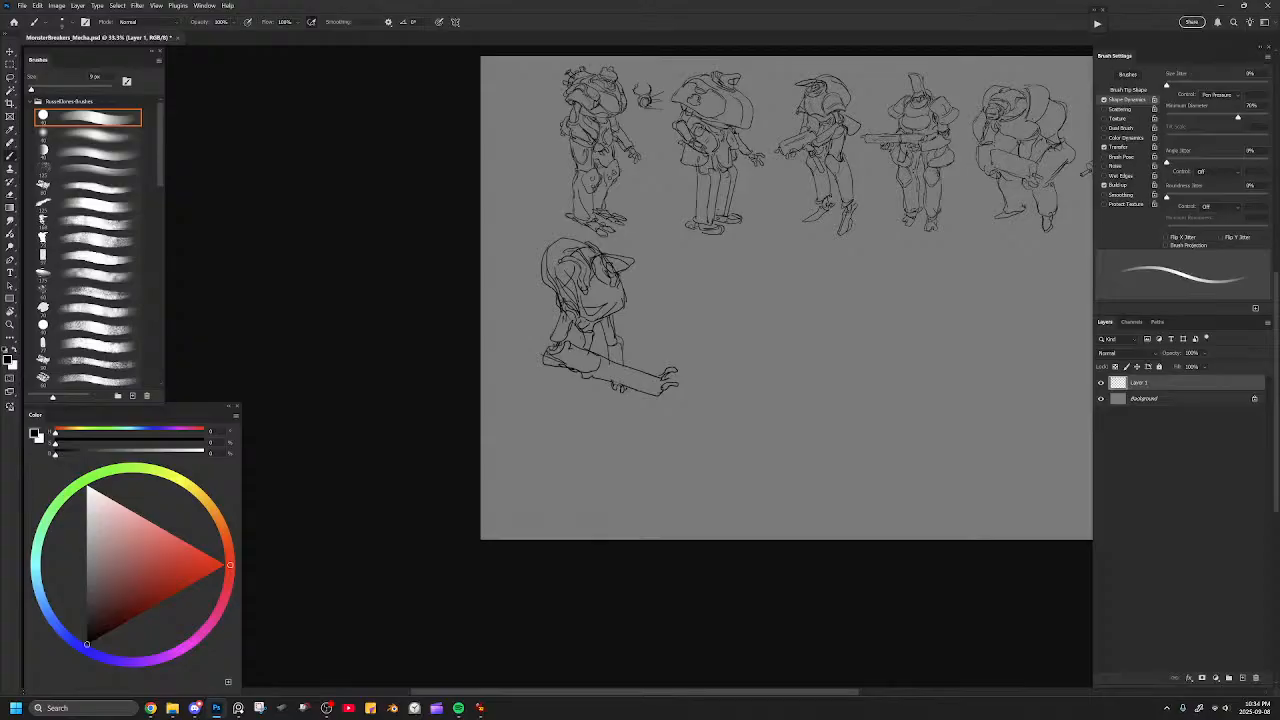
pyautogui.hotkey('ctrl', '+')
pyautogui.moveTo(671, 306); pyautogui.dragTo(615, 315)
pyautogui.hotkey('ctrl', '+')
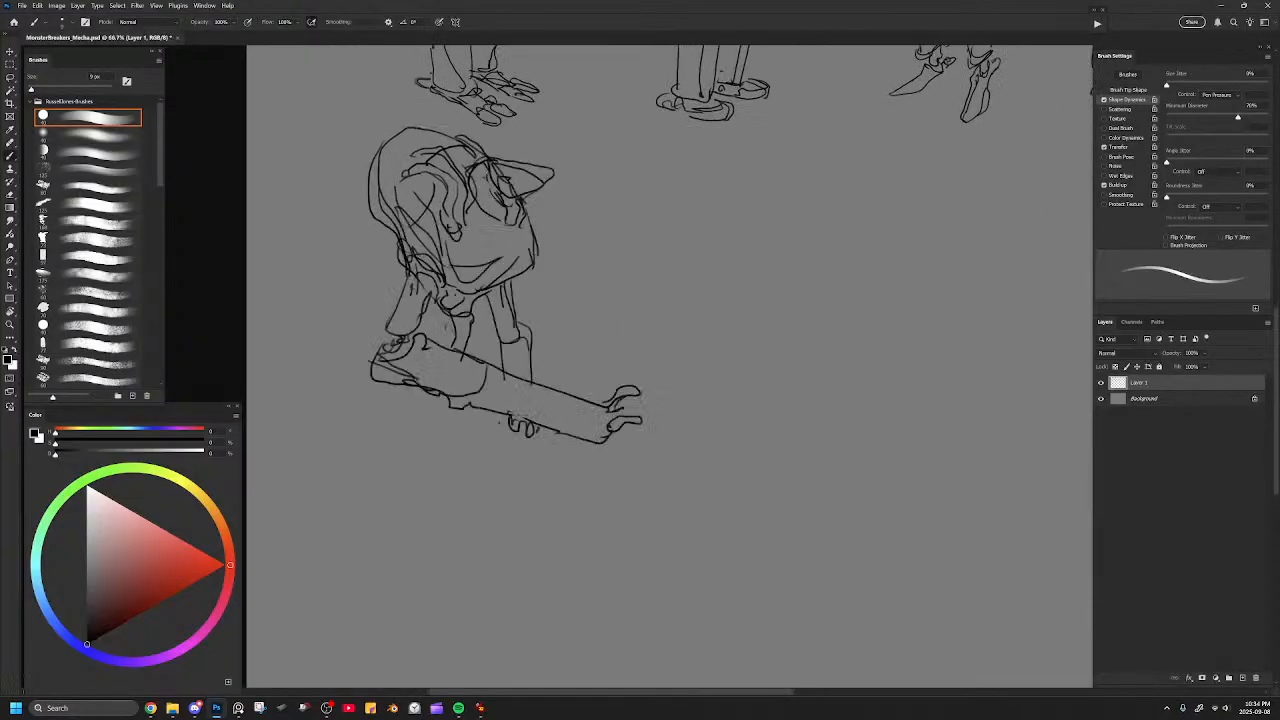
pyautogui.moveTo(603, 444)
pyautogui.mouseDown()
pyautogui.moveTo(614, 460)
pyautogui.moveTo(610, 447)
pyautogui.mouseUp()
pyautogui.moveTo(504, 391)
pyautogui.mouseDown()
pyautogui.moveTo(606, 389)
pyautogui.moveTo(568, 446)
pyautogui.moveTo(596, 444)
pyautogui.moveTo(597, 412)
pyautogui.moveTo(561, 441)
pyautogui.moveTo(590, 458)
pyautogui.moveTo(601, 442)
pyautogui.moveTo(588, 410)
pyautogui.moveTo(596, 430)
pyautogui.mouseUp()
pyautogui.hotkey('ctrl', 'z')
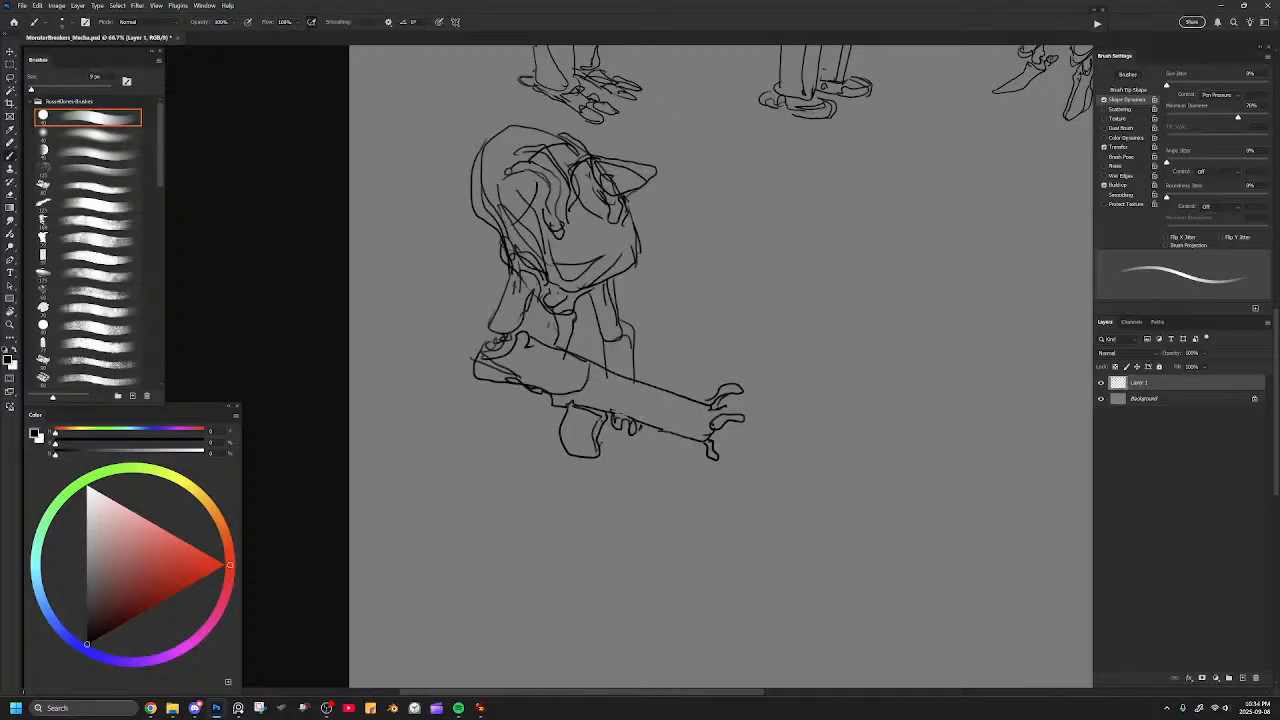
# Touch up the outline of the near limb and the hand at the weapon's rear end.
pyautogui.moveTo(734, 410); pyautogui.dragTo(628, 427)
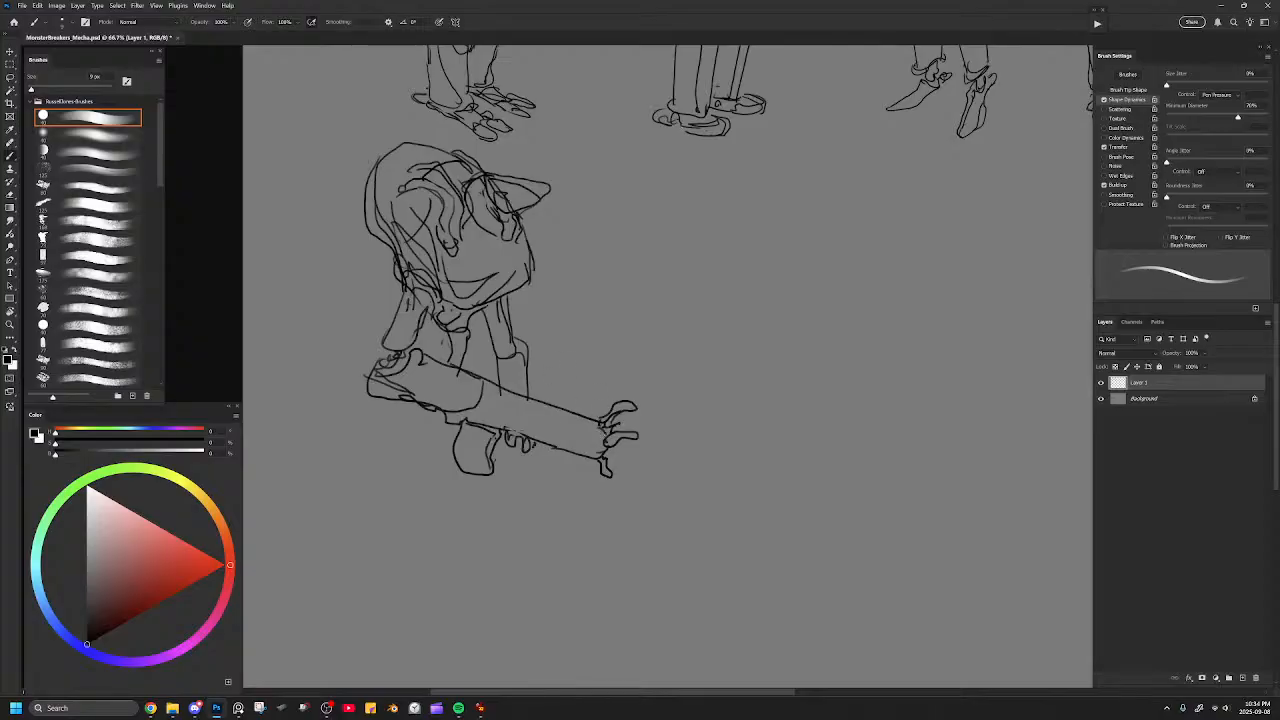
pyautogui.moveTo(511, 401); pyautogui.dragTo(666, 414)
pyautogui.moveTo(534, 374)
pyautogui.mouseDown()
pyautogui.moveTo(540, 410)
pyautogui.moveTo(550, 371)
pyautogui.moveTo(546, 384)
pyautogui.mouseUp()
pyautogui.moveTo(556, 299); pyautogui.dragTo(537, 352)
# Erase the cluttered strokes inside the beaked head and redraw its brim and face details.
pyautogui.press('e')
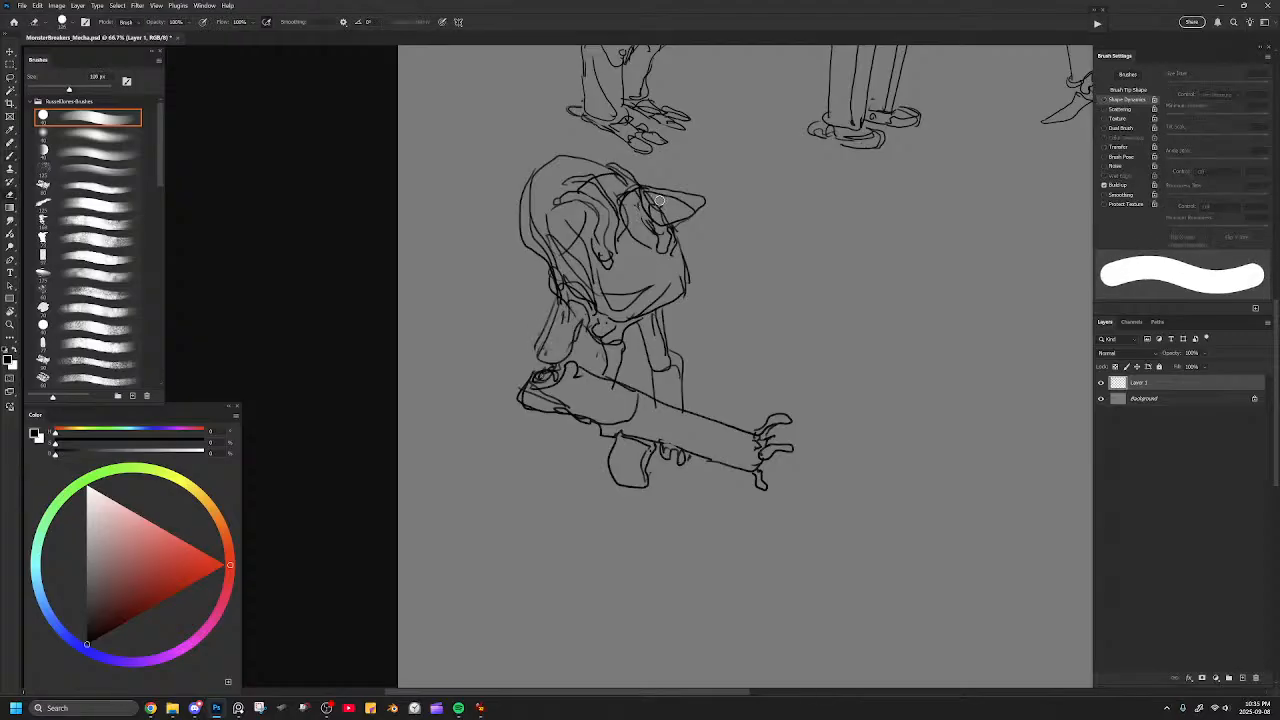
pyautogui.moveTo(648, 191)
pyautogui.mouseDown()
pyautogui.moveTo(702, 189)
pyautogui.moveTo(709, 201)
pyautogui.moveTo(693, 211)
pyautogui.moveTo(680, 185)
pyautogui.moveTo(663, 215)
pyautogui.mouseUp()
pyautogui.press('b')
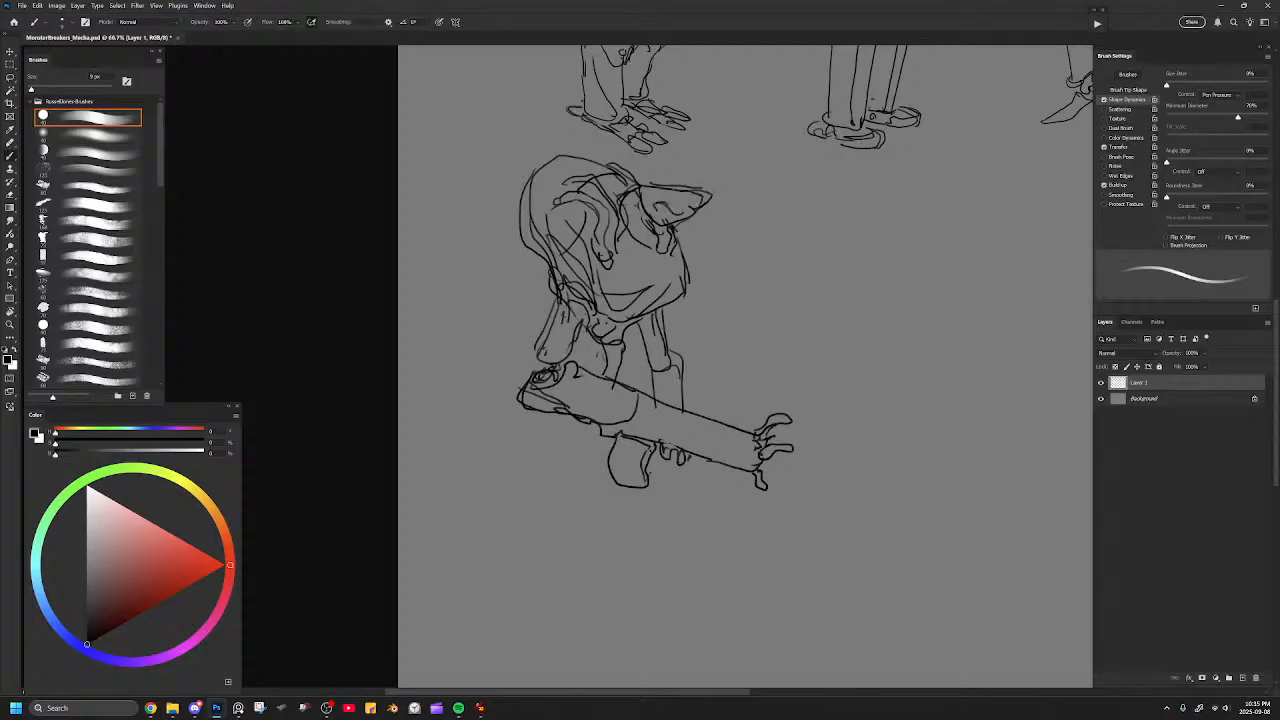
pyautogui.hotkey('ctrl', 'z')
pyautogui.hotkey('ctrl', 'z')
pyautogui.moveTo(659, 223); pyautogui.dragTo(685, 235)
pyautogui.moveTo(683, 221)
pyautogui.mouseDown()
pyautogui.moveTo(684, 236)
pyautogui.moveTo(674, 232)
pyautogui.moveTo(687, 222)
pyautogui.mouseUp()
# Clean up the hull's back outline and redraw the near shoulder joint and upper limb beneath it.
pyautogui.press('e')
pyautogui.press('b')
pyautogui.press('e')
pyautogui.press('b')
pyautogui.moveTo(528, 178)
pyautogui.mouseDown()
pyautogui.moveTo(520, 236)
pyautogui.moveTo(558, 292)
pyautogui.moveTo(591, 311)
pyautogui.moveTo(577, 293)
pyautogui.moveTo(587, 318)
pyautogui.moveTo(530, 365)
pyautogui.moveTo(551, 366)
pyautogui.mouseUp()
pyautogui.press('e')
pyautogui.press('b')
pyautogui.press('e')
pyautogui.moveTo(624, 336)
pyautogui.mouseDown()
pyautogui.moveTo(597, 342)
pyautogui.moveTo(617, 342)
pyautogui.mouseUp()
pyautogui.press('b')
# Erase rough strokes around the armor ridges beside the head and redraw the ridges more cleanly.
pyautogui.press('e')
pyautogui.moveTo(574, 176)
pyautogui.mouseDown()
pyautogui.moveTo(604, 202)
pyautogui.moveTo(619, 244)
pyautogui.mouseUp()
pyautogui.press('b')
pyautogui.moveTo(585, 186)
pyautogui.mouseDown()
pyautogui.moveTo(612, 206)
pyautogui.moveTo(615, 244)
pyautogui.moveTo(625, 214)
pyautogui.moveTo(610, 190)
pyautogui.moveTo(607, 222)
pyautogui.moveTo(652, 240)
pyautogui.moveTo(666, 300)
pyautogui.moveTo(676, 256)
pyautogui.moveTo(694, 300)
pyautogui.moveTo(656, 312)
pyautogui.mouseUp()
pyautogui.hotkey('ctrl', 'z')
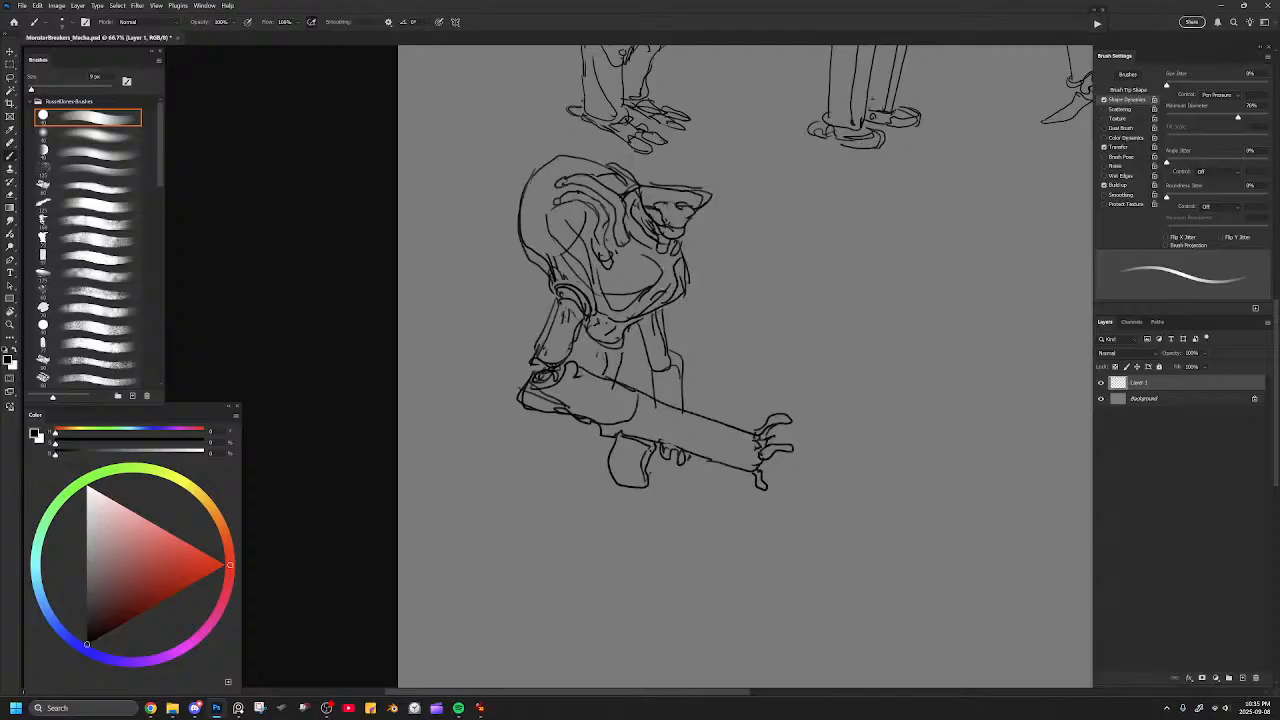
# Erase the hull's lower front edge, redraw it as a smooth curve below the head, and tidy the lines near the shoulder.
pyautogui.press('e')
pyautogui.moveTo(646, 256)
pyautogui.mouseDown()
pyautogui.moveTo(676, 270)
pyautogui.moveTo(684, 294)
pyautogui.moveTo(680, 262)
pyautogui.moveTo(615, 294)
pyautogui.moveTo(651, 296)
pyautogui.mouseUp()
pyautogui.press('b')
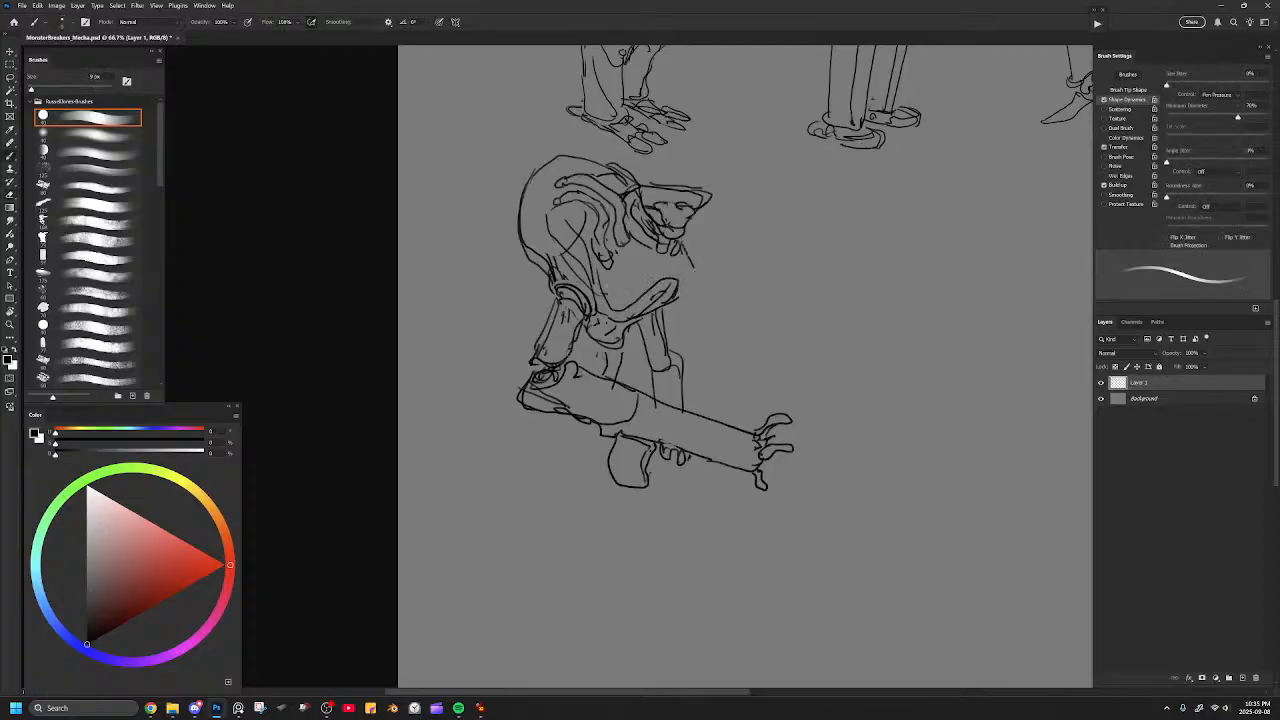
pyautogui.moveTo(681, 244)
pyautogui.mouseDown()
pyautogui.moveTo(695, 284)
pyautogui.moveTo(672, 302)
pyautogui.moveTo(684, 278)
pyautogui.mouseUp()
pyautogui.moveTo(597, 276)
pyautogui.mouseDown()
pyautogui.moveTo(556, 218)
pyautogui.moveTo(583, 215)
pyautogui.moveTo(560, 246)
pyautogui.moveTo(575, 205)
pyautogui.mouseUp()
pyautogui.press('e')
pyautogui.press('b')
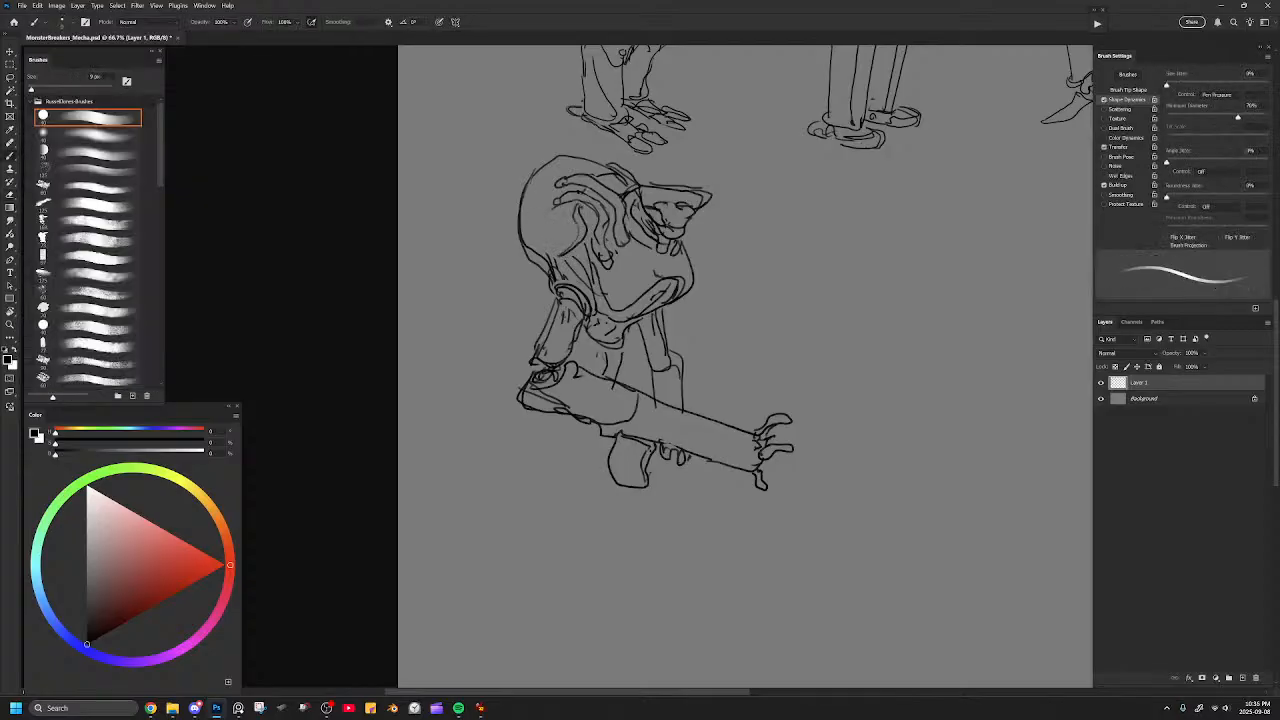
# Flip the canvas horizontally, erase the hull's back outline and redraw it as a fuller bulge.
pyautogui.hotkey('ctrl', '-')
pyautogui.hotkey('ctrl', 'shift', 'h')
pyautogui.moveTo(679, 300); pyautogui.dragTo(260, 261)
pyautogui.hotkey('ctrl', '+')
pyautogui.moveTo(791, 272); pyautogui.dragTo(694, 304)
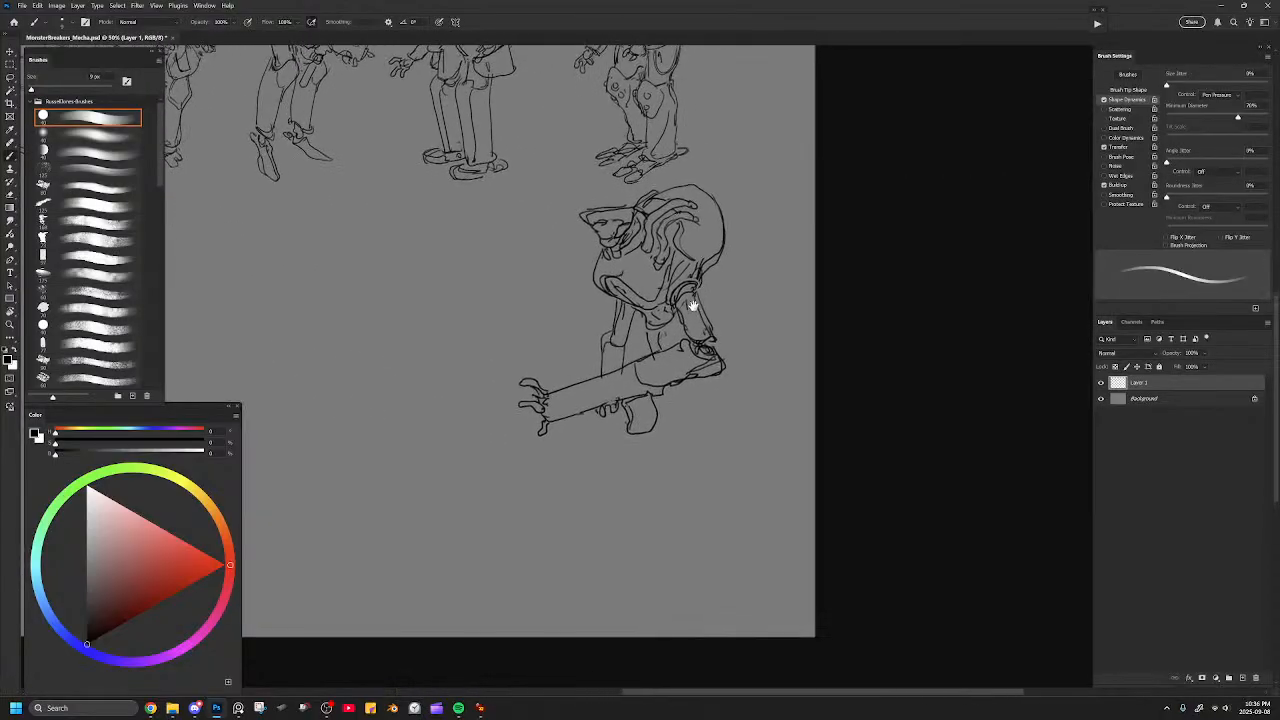
pyautogui.hotkey('ctrl', '+')
pyautogui.press('e')
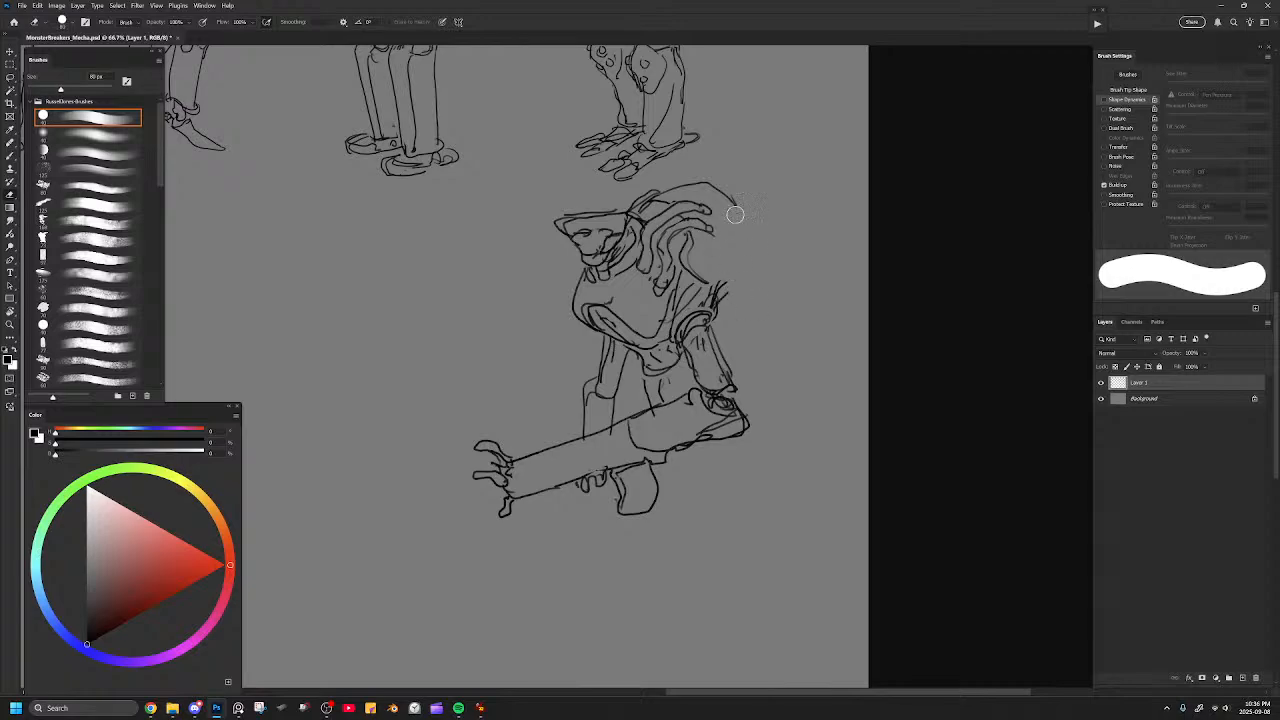
pyautogui.press('b')
pyautogui.moveTo(738, 212)
pyautogui.mouseDown()
pyautogui.moveTo(745, 282)
pyautogui.moveTo(722, 303)
pyautogui.mouseUp()
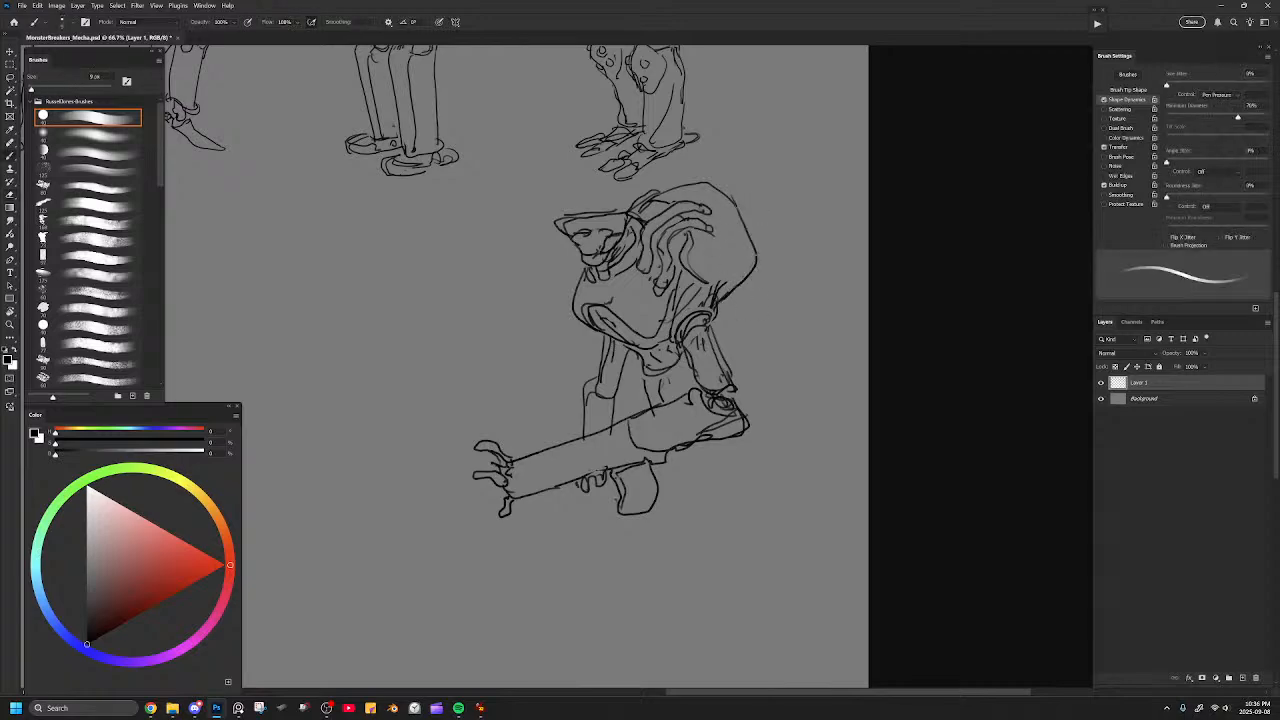
# Add short contour lines to the hull's side and the waist.
pyautogui.moveTo(704, 237)
pyautogui.mouseDown()
pyautogui.moveTo(721, 212)
pyautogui.moveTo(714, 240)
pyautogui.mouseUp()
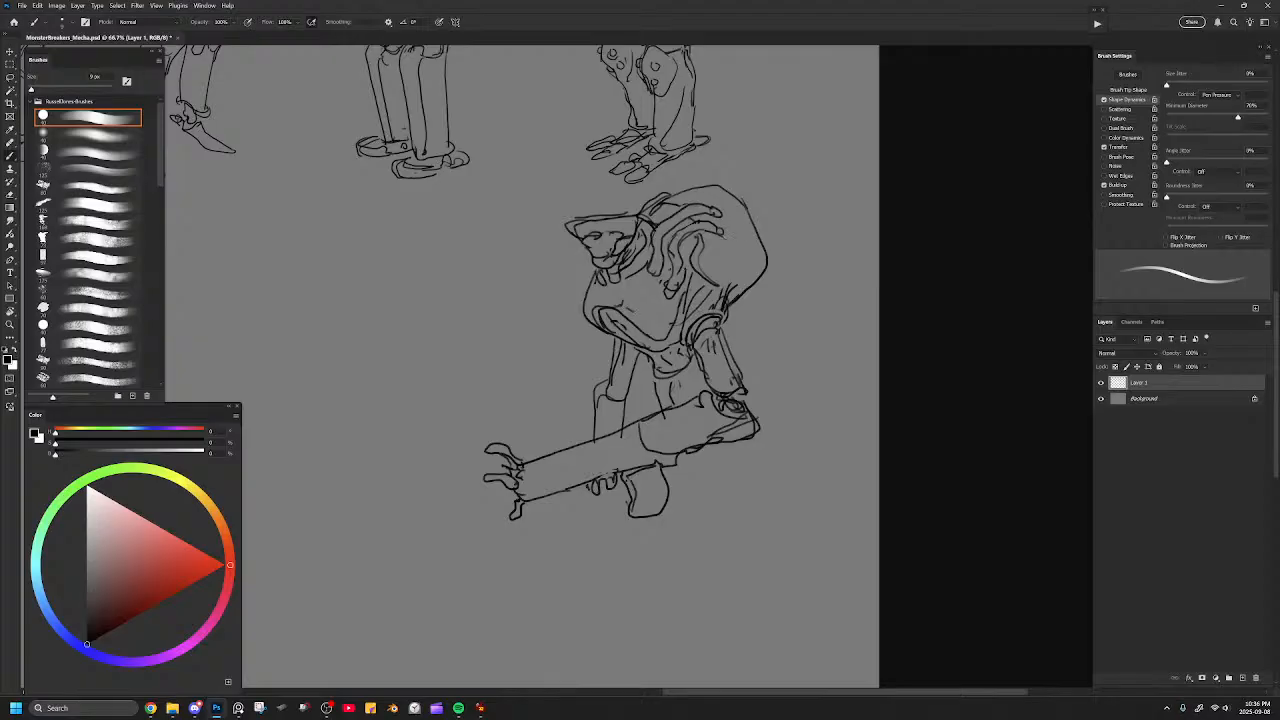
pyautogui.moveTo(722, 289); pyautogui.dragTo(730, 256)
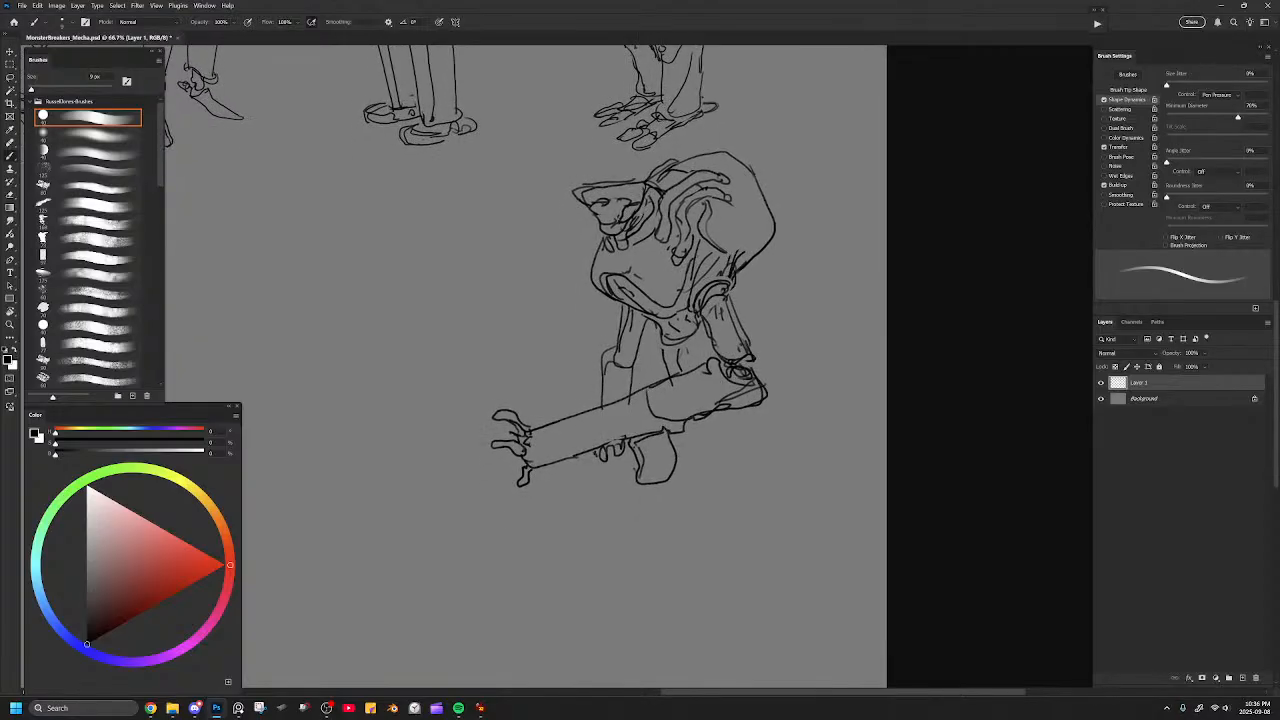
pyautogui.moveTo(754, 354); pyautogui.dragTo(754, 325)
pyautogui.moveTo(661, 304); pyautogui.dragTo(707, 301)
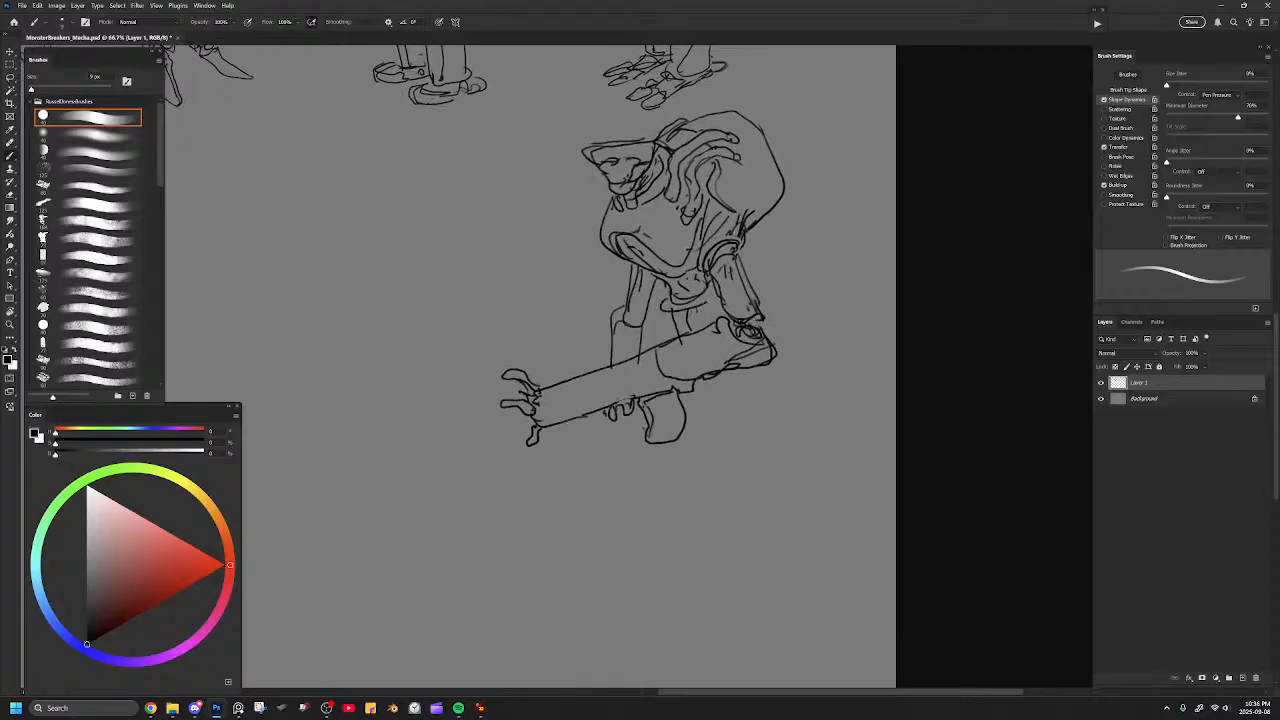
pyautogui.moveTo(745, 263); pyautogui.dragTo(812, 405)
pyautogui.hotkey('ctrl', 'z')
pyautogui.hotkey('ctrl', '-')
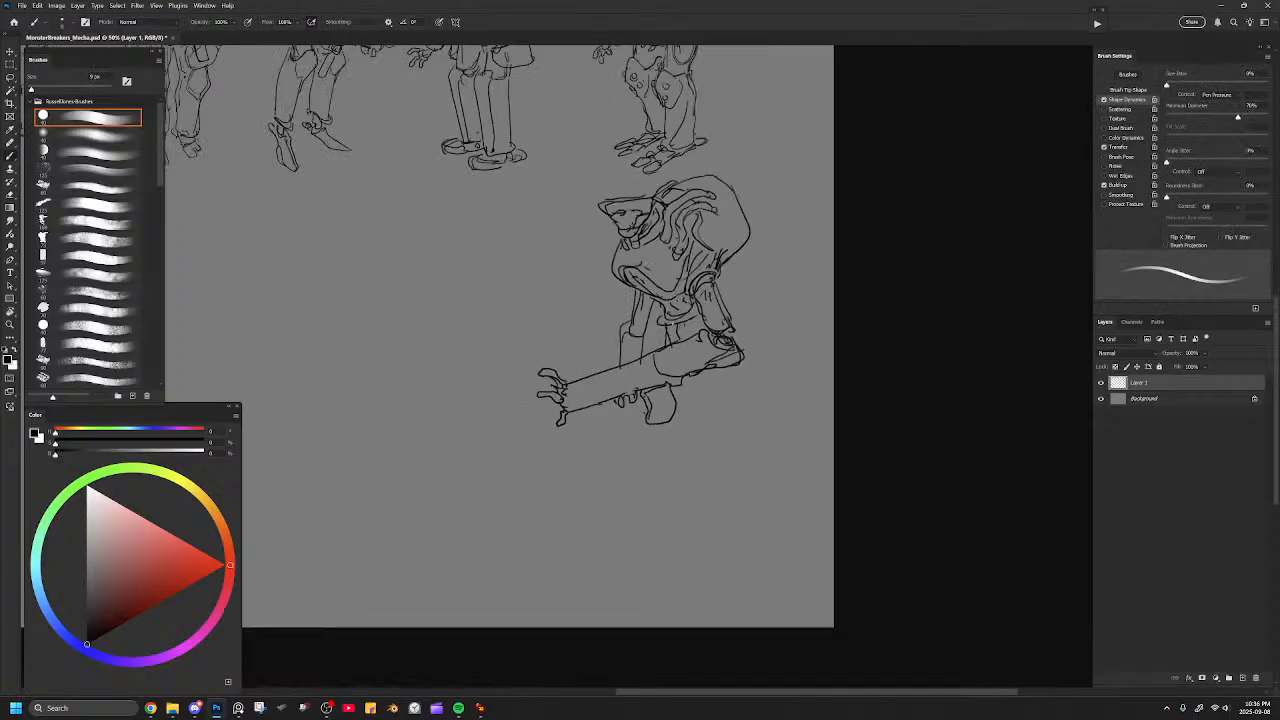
pyautogui.moveTo(656, 426)
pyautogui.mouseDown()
pyautogui.moveTo(654, 490)
pyautogui.moveTo(755, 497)
pyautogui.mouseUp()
pyautogui.hotkey('ctrl', 'z')
pyautogui.press(']')
pyautogui.moveTo(652, 428)
pyautogui.mouseDown()
pyautogui.moveTo(680, 486)
pyautogui.moveTo(768, 468)
pyautogui.moveTo(750, 368)
pyautogui.mouseUp()
pyautogui.hotkey('ctrl', 'z')
pyautogui.press('[')
pyautogui.moveTo(737, 308)
pyautogui.mouseDown()
pyautogui.moveTo(799, 482)
pyautogui.moveTo(674, 508)
pyautogui.moveTo(652, 448)
pyautogui.mouseUp()
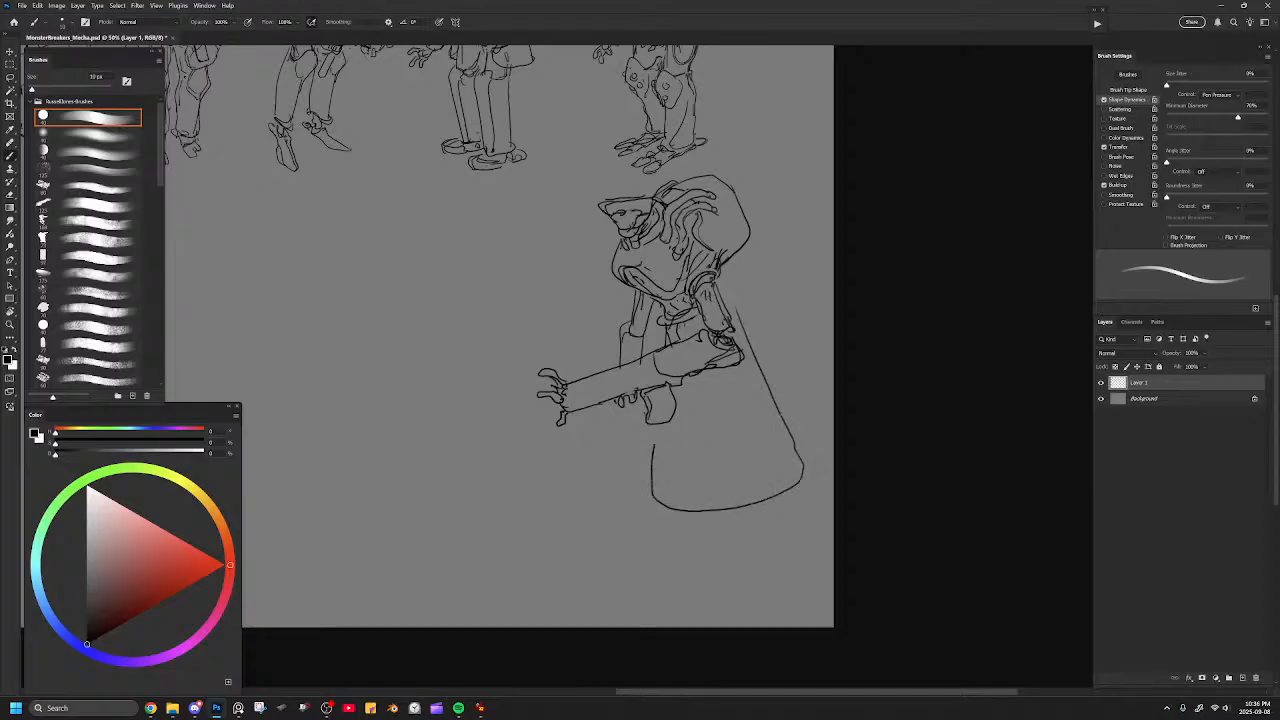
pyautogui.hotkey('ctrl', 'z')
# Draw a long skirt with a far panel below the weapon and a flaring cape trailing behind it.
pyautogui.moveTo(656, 438)
pyautogui.mouseDown()
pyautogui.moveTo(730, 455)
pyautogui.moveTo(749, 439)
pyautogui.moveTo(754, 380)
pyautogui.mouseUp()
pyautogui.moveTo(661, 328)
pyautogui.mouseDown()
pyautogui.moveTo(619, 456)
pyautogui.moveTo(650, 458)
pyautogui.mouseUp()
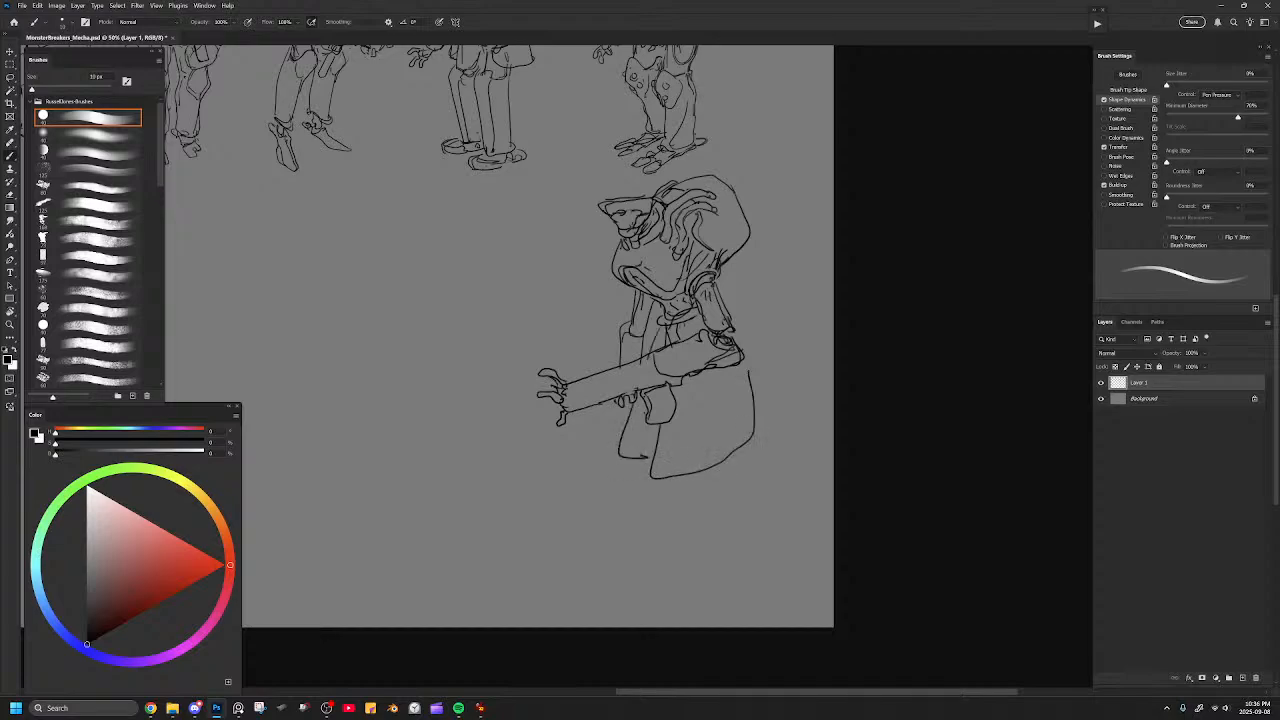
pyautogui.moveTo(728, 298)
pyautogui.mouseDown()
pyautogui.moveTo(808, 482)
pyautogui.moveTo(712, 490)
pyautogui.moveTo(664, 474)
pyautogui.mouseUp()
pyautogui.press('e')
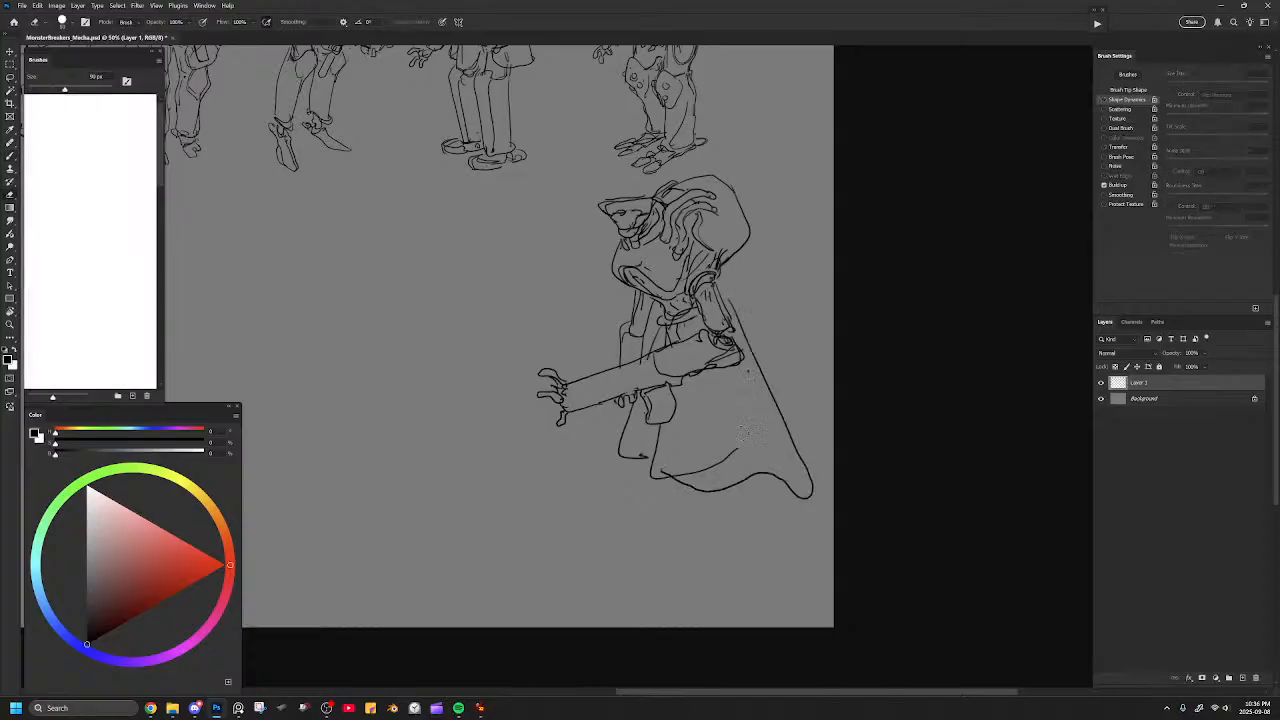
pyautogui.press('b')
pyautogui.moveTo(736, 362); pyautogui.dragTo(752, 462)
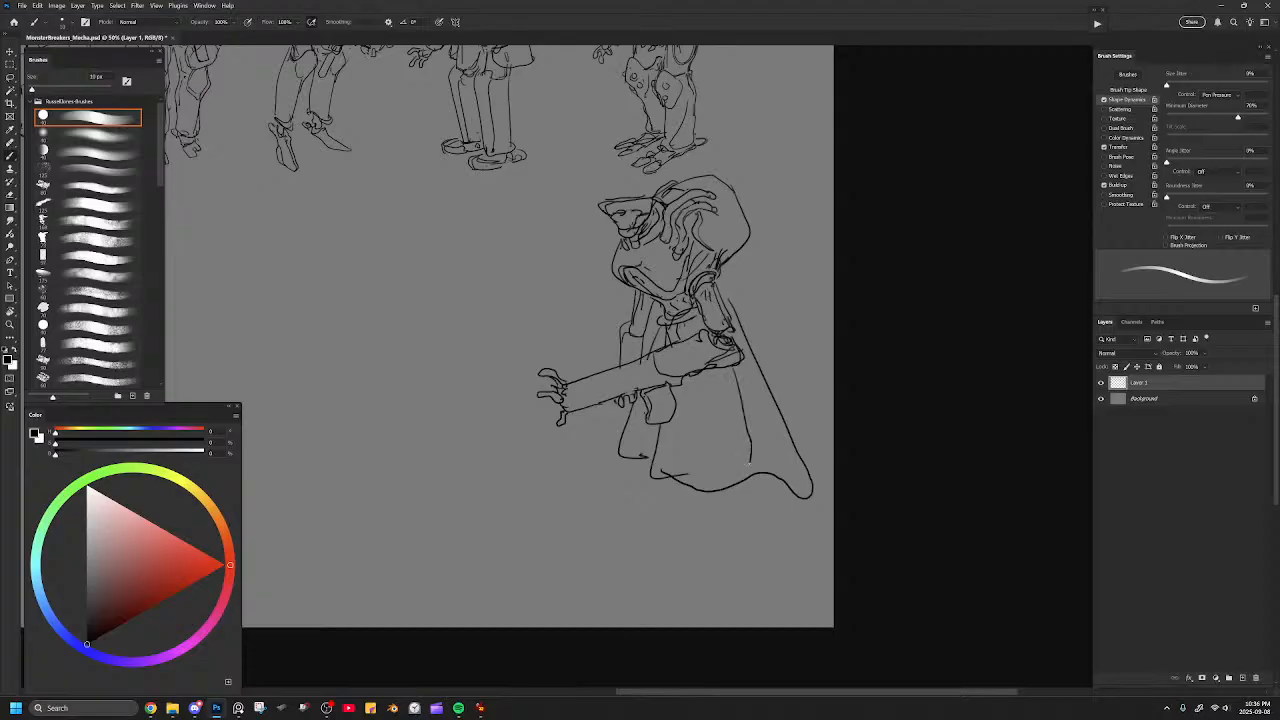
pyautogui.moveTo(736, 368); pyautogui.dragTo(757, 450)
# Redraw the skirt's lower hem as a smooth curve, close the far panel and add an inner edge line along the cape.
pyautogui.press('e')
pyautogui.moveTo(652, 474); pyautogui.dragTo(740, 488)
pyautogui.press('b')
pyautogui.moveTo(651, 476)
pyautogui.mouseDown()
pyautogui.moveTo(691, 493)
pyautogui.moveTo(736, 489)
pyautogui.mouseUp()
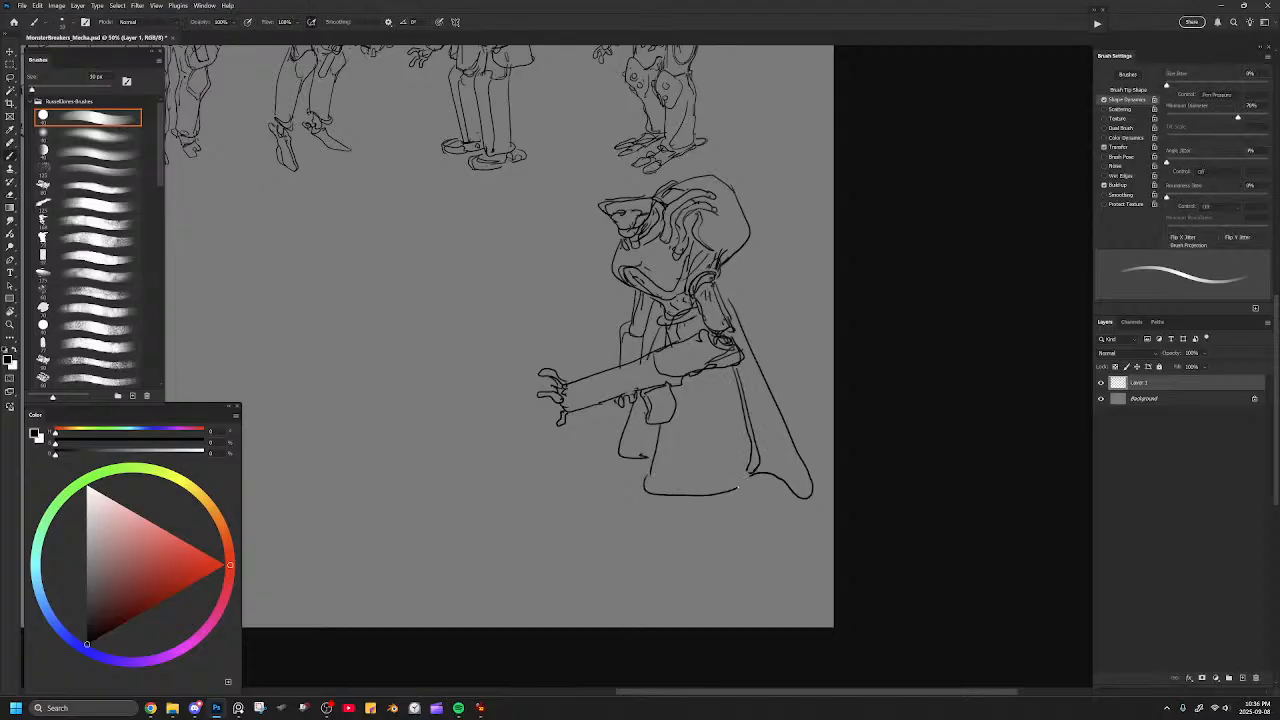
pyautogui.press('e')
pyautogui.press('b')
pyautogui.moveTo(643, 463); pyautogui.dragTo(615, 460)
pyautogui.moveTo(772, 471); pyautogui.dragTo(755, 425)
pyautogui.moveTo(732, 293)
pyautogui.mouseDown()
pyautogui.moveTo(786, 398)
pyautogui.moveTo(782, 434)
pyautogui.moveTo(806, 460)
pyautogui.mouseUp()
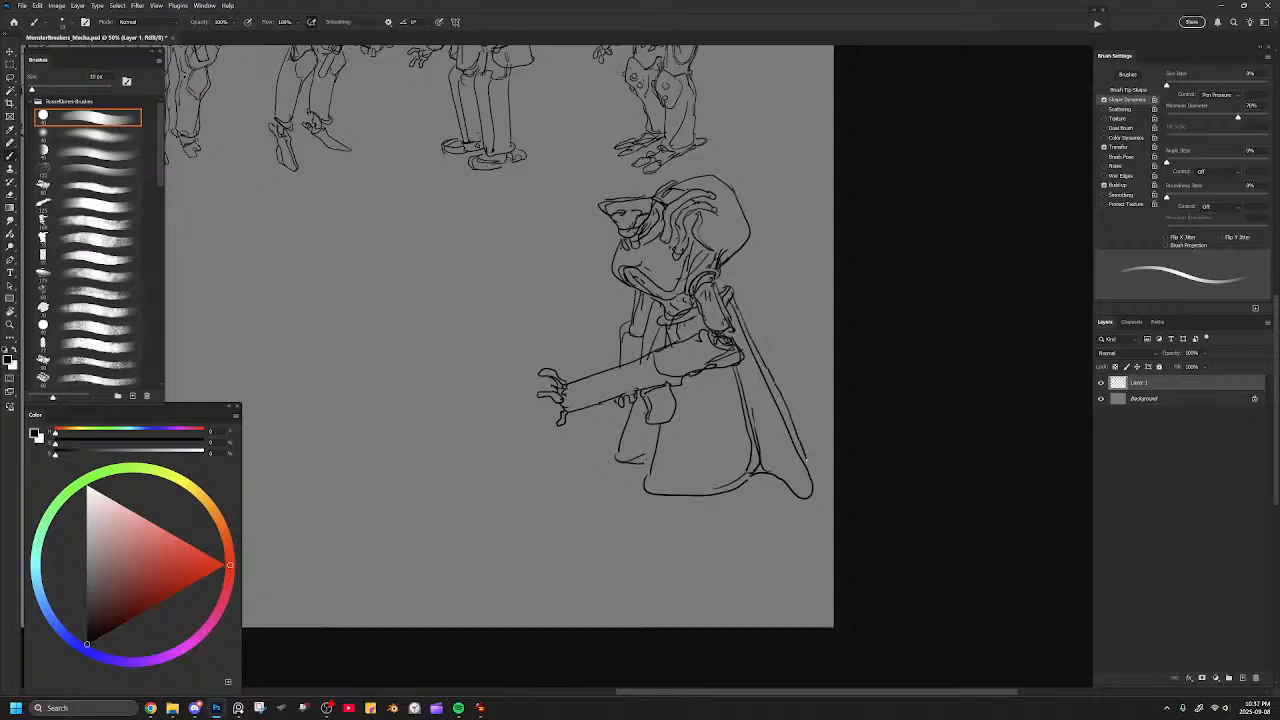
# Draw short tapered legs with long, flat feet below the skirt's hem.
pyautogui.moveTo(749, 377)
pyautogui.mouseDown()
pyautogui.moveTo(718, 478)
pyautogui.moveTo(738, 386)
pyautogui.mouseUp()
pyautogui.hotkey('ctrl', 'z')
pyautogui.moveTo(693, 514)
pyautogui.mouseDown()
pyautogui.moveTo(738, 512)
pyautogui.moveTo(711, 528)
pyautogui.moveTo(731, 526)
pyautogui.moveTo(764, 481)
pyautogui.moveTo(753, 520)
pyautogui.mouseUp()
pyautogui.hotkey('ctrl', 'z')
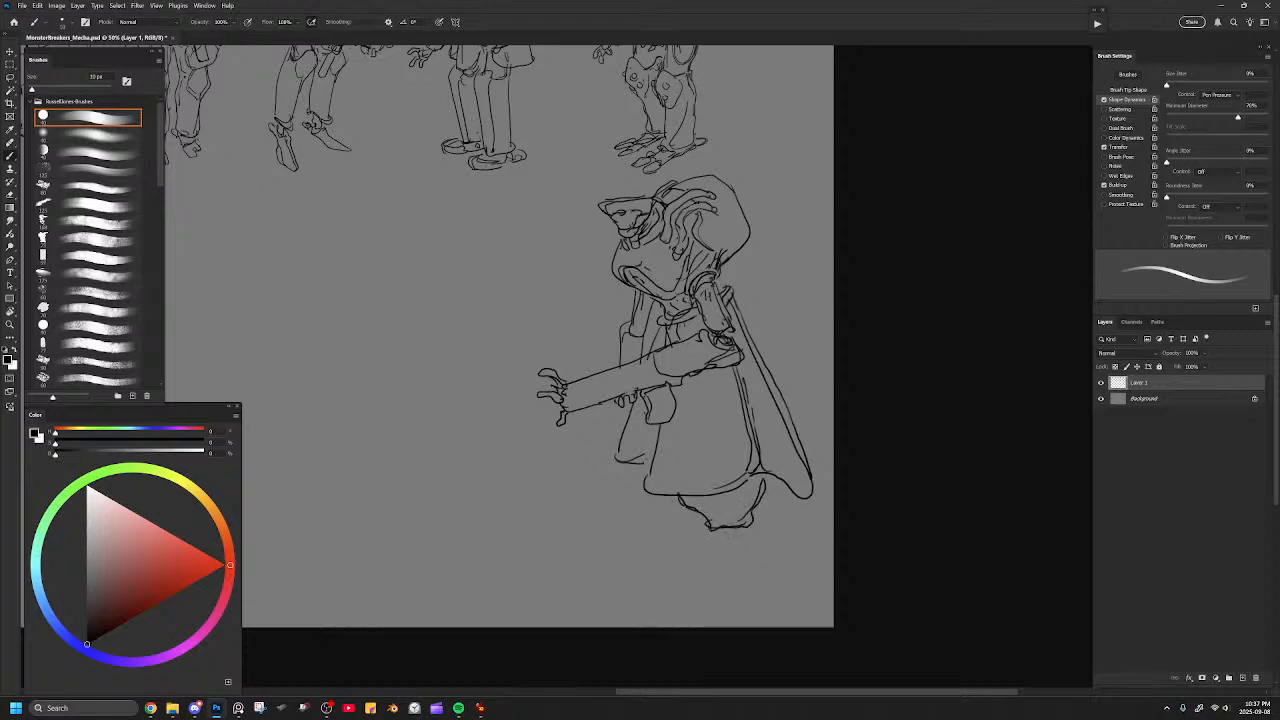
pyautogui.moveTo(646, 427); pyautogui.dragTo(644, 456)
pyautogui.moveTo(680, 512)
pyautogui.mouseDown()
pyautogui.moveTo(646, 521)
pyautogui.moveTo(656, 545)
pyautogui.moveTo(766, 529)
pyautogui.moveTo(764, 484)
pyautogui.mouseUp()
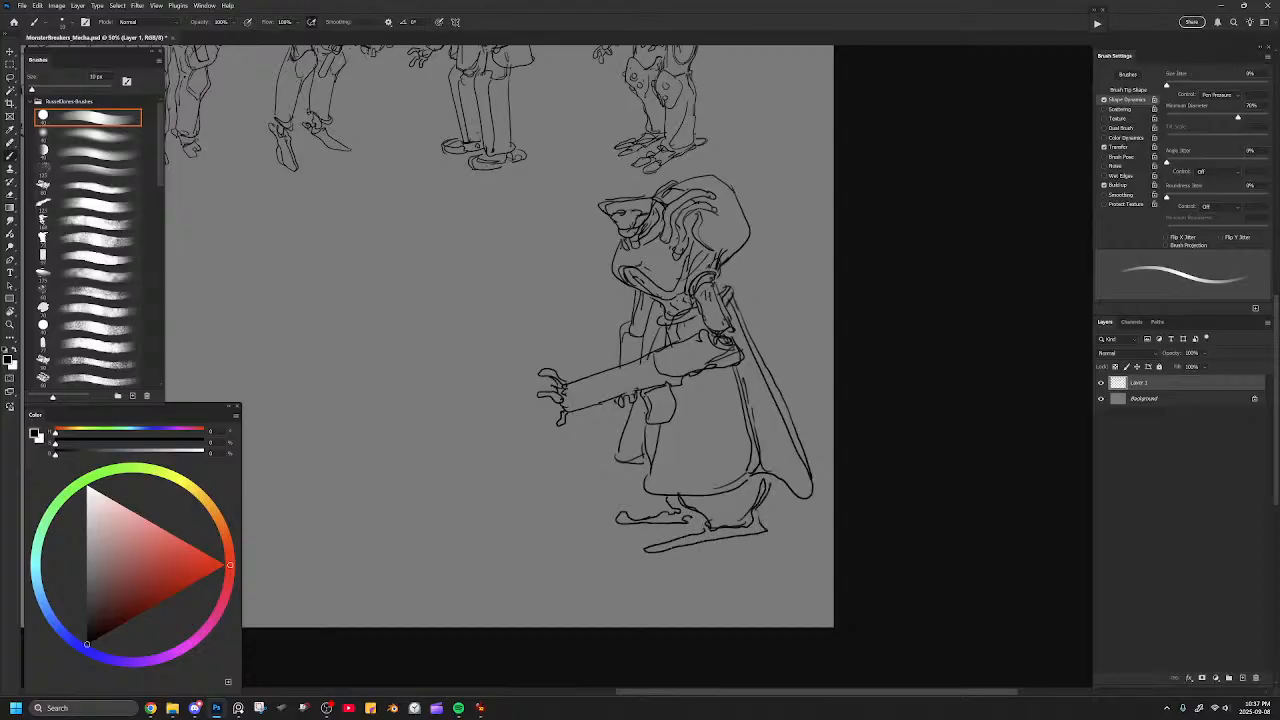
pyautogui.press(']')
pyautogui.press(']')
pyautogui.press(']')
pyautogui.press(']')
pyautogui.press(']')
pyautogui.press(']')
pyautogui.press(']')
pyautogui.press(']')
pyautogui.moveTo(723, 525); pyautogui.dragTo(756, 526)
pyautogui.press('[')
pyautogui.press('[')
pyautogui.press('[')
pyautogui.press('[')
pyautogui.press('[')
pyautogui.press('[')
pyautogui.press('[')
pyautogui.press('[')
# Lasso the caped mecha, scale it down and move it below the leftmost mecha at the start of the second row.
pyautogui.hotkey('ctrl', '-')
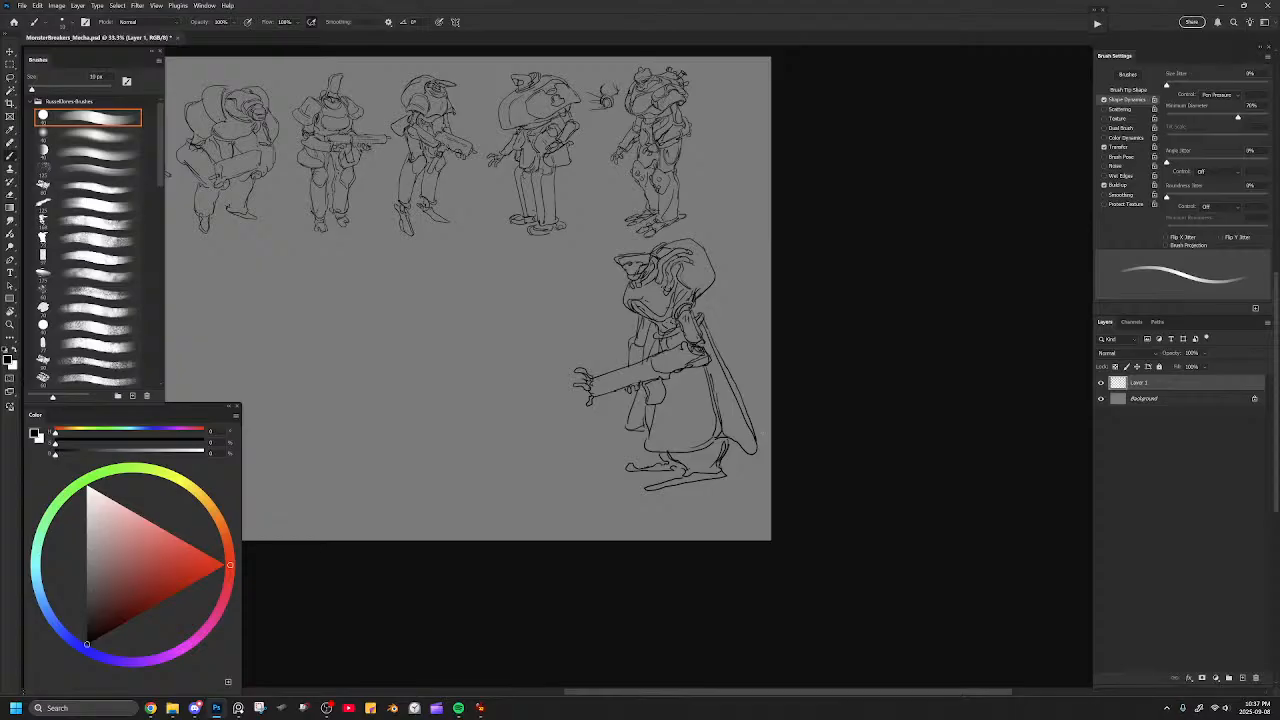
pyautogui.press('l')
pyautogui.moveTo(736, 229)
pyautogui.mouseDown()
pyautogui.moveTo(688, 226)
pyautogui.moveTo(607, 260)
pyautogui.moveTo(784, 438)
pyautogui.mouseUp()
pyautogui.hotkey('ctrl', 't')
pyautogui.moveTo(678, 336); pyautogui.dragTo(552, 110)
pyautogui.moveTo(614, 209); pyautogui.dragTo(643, 368)
pyautogui.moveTo(697, 182); pyautogui.dragTo(660, 229)
pyautogui.moveTo(645, 285); pyautogui.dragTo(627, 259)
pyautogui.moveTo(641, 204); pyautogui.dragTo(632, 214)
pyautogui.moveTo(613, 333); pyautogui.dragTo(942, 228)
pyautogui.moveTo(898, 163)
pyautogui.mouseDown()
pyautogui.moveTo(485, 367)
pyautogui.moveTo(508, 336)
pyautogui.moveTo(535, 190)
pyautogui.moveTo(526, 144)
pyautogui.moveTo(546, 121)
pyautogui.mouseUp()
pyautogui.moveTo(516, 165); pyautogui.dragTo(527, 338)
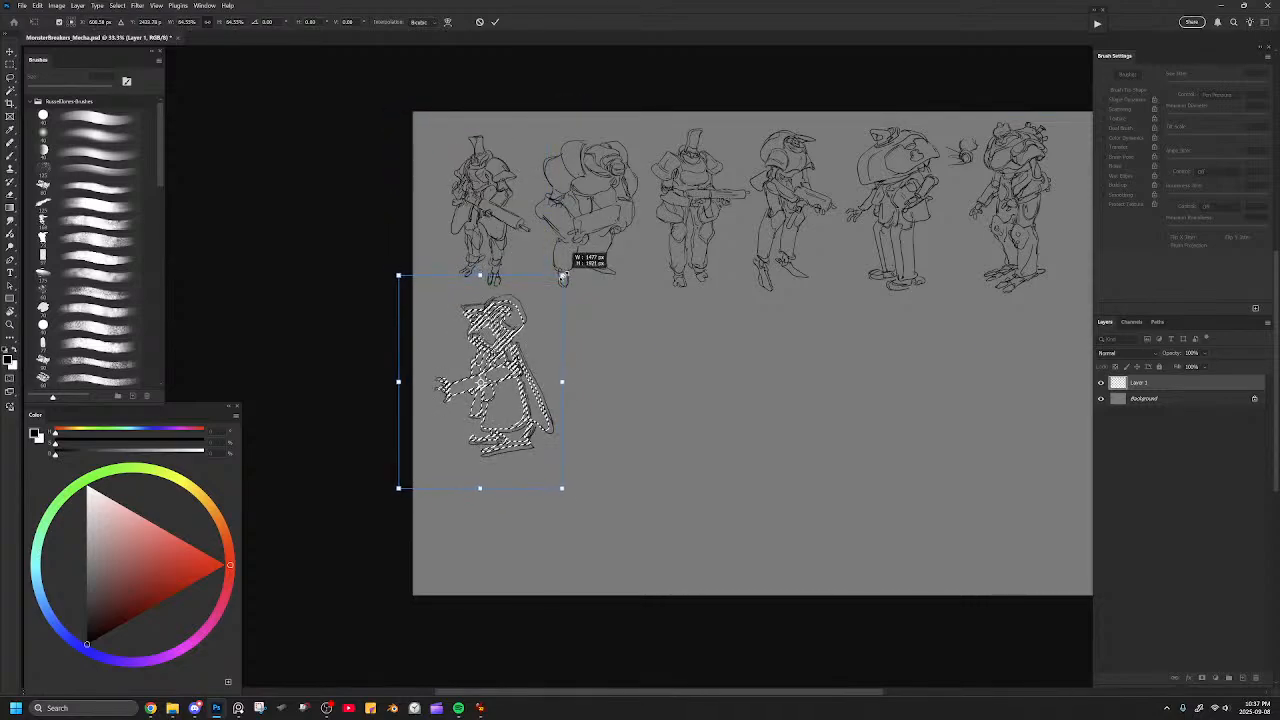
pyautogui.press('Return')
pyautogui.hotkey('ctrl', 'd')
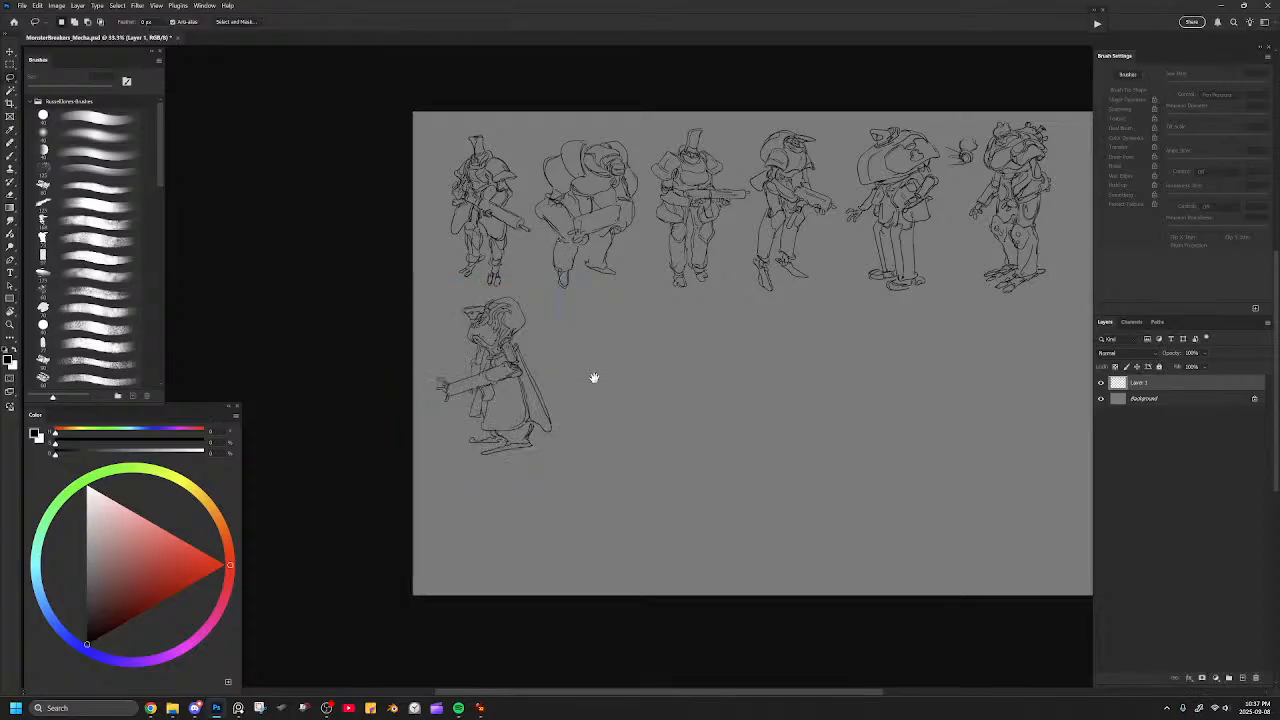
# Erase the feet and the skirt's lower part, and shorten the cape with a higher hem.
pyautogui.moveTo(616, 386); pyautogui.dragTo(713, 355)
pyautogui.hotkey('ctrl', '+')
pyautogui.hotkey('ctrl', '+')
pyautogui.moveTo(596, 311); pyautogui.dragTo(685, 325)
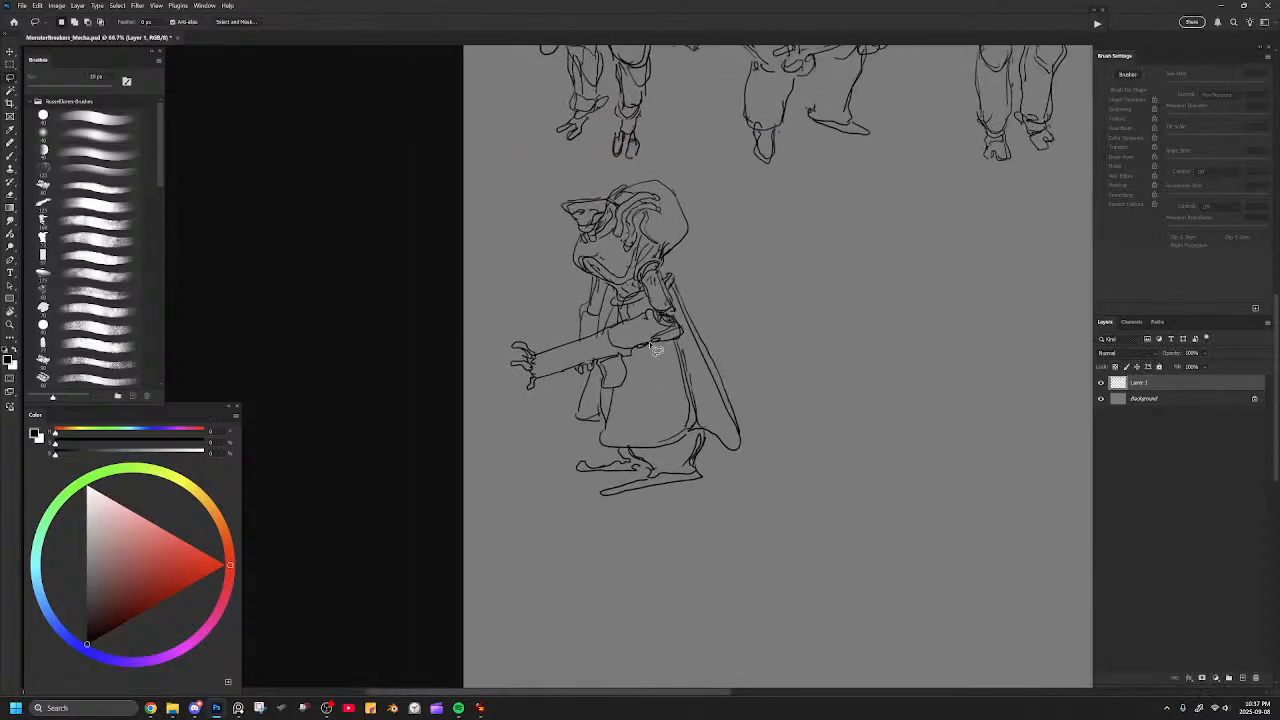
pyautogui.press('b')
pyautogui.moveTo(605, 490); pyautogui.dragTo(694, 466)
pyautogui.press('b')
pyautogui.moveTo(674, 277); pyautogui.dragTo(721, 364)
pyautogui.hotkey('ctrl', 'z')
pyautogui.moveTo(678, 279)
pyautogui.mouseDown()
pyautogui.moveTo(742, 395)
pyautogui.moveTo(702, 405)
pyautogui.mouseUp()
# Erase the cape's outer and inner lines with a smaller eraser and redraw it as a short, wide flare.
pyautogui.press('e')
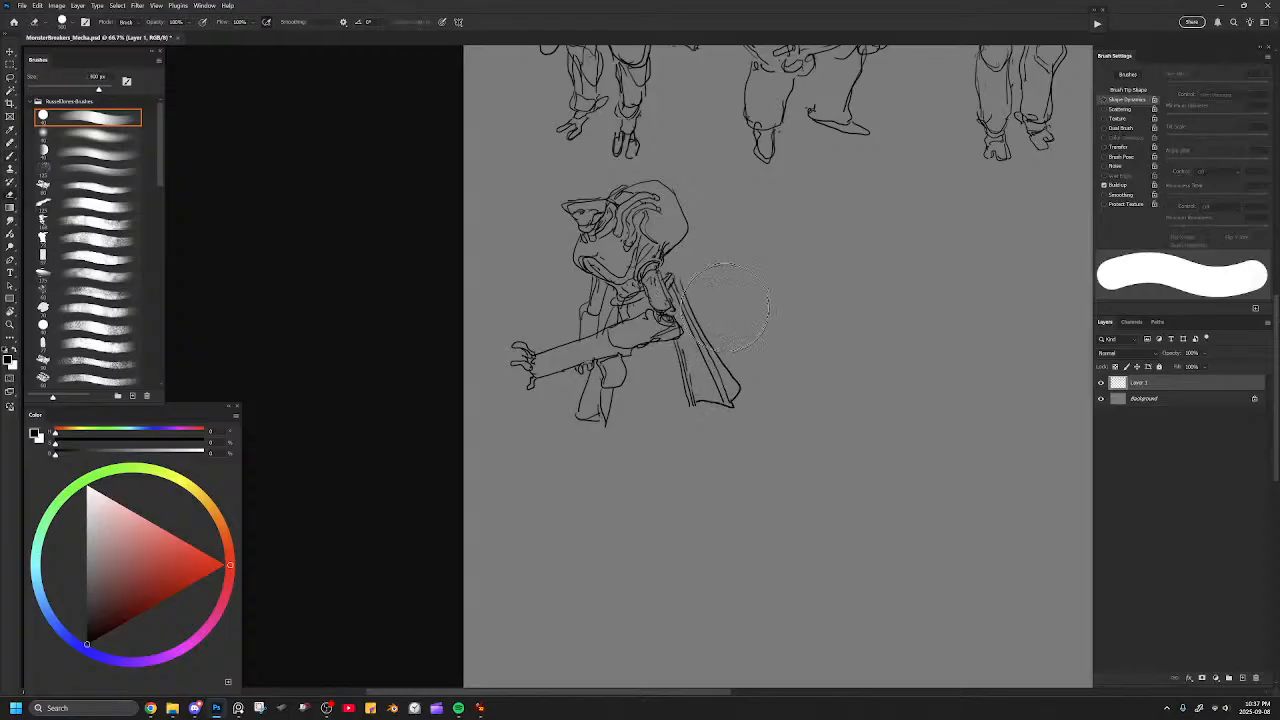
pyautogui.press('[')
pyautogui.press('[')
pyautogui.press('[')
pyautogui.press('[')
pyautogui.press('[')
pyautogui.press('[')
pyautogui.press('[')
pyautogui.press('[')
pyautogui.press('[')
pyautogui.press('[')
pyautogui.moveTo(677, 278); pyautogui.dragTo(740, 400)
pyautogui.press('b')
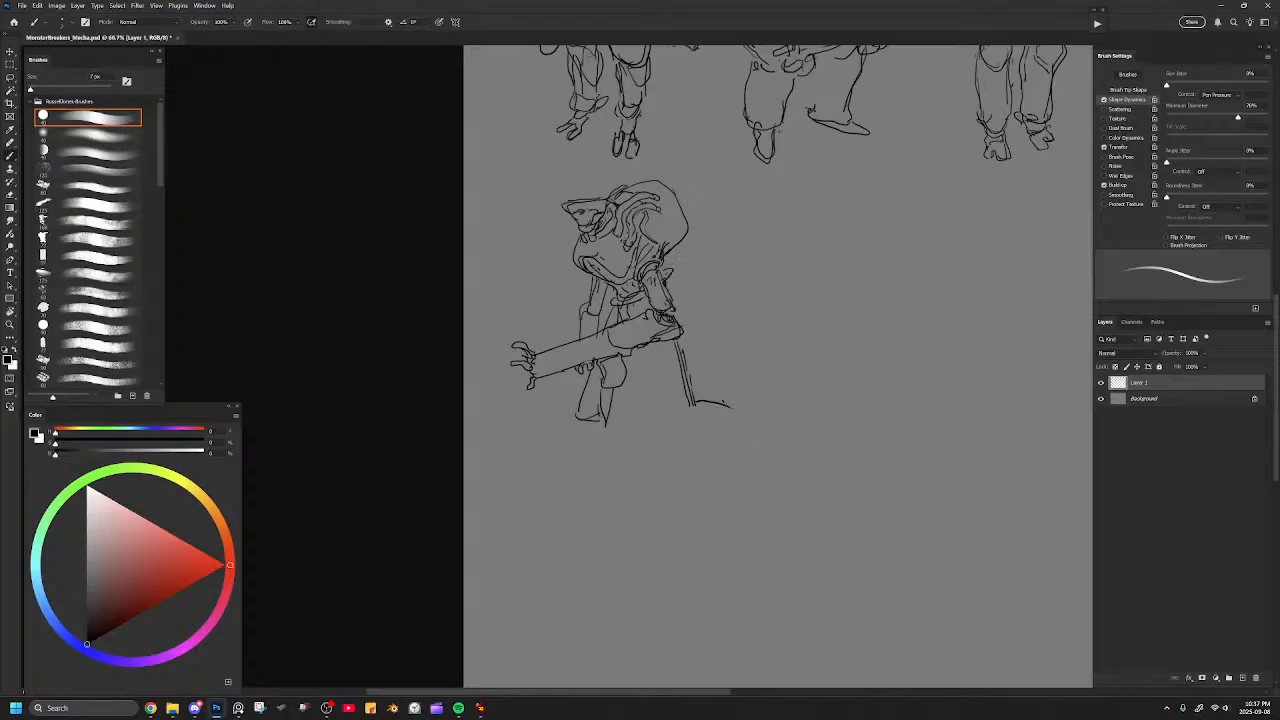
pyautogui.moveTo(677, 274)
pyautogui.mouseDown()
pyautogui.moveTo(753, 410)
pyautogui.moveTo(717, 406)
pyautogui.mouseUp()
# Redraw the far skirt panel and the skirt's curved hem, and erase the stray lines below the weapon's grip.
pyautogui.moveTo(602, 428)
pyautogui.mouseDown()
pyautogui.moveTo(672, 440)
pyautogui.moveTo(696, 416)
pyautogui.moveTo(604, 448)
pyautogui.moveTo(597, 408)
pyautogui.moveTo(579, 397)
pyautogui.mouseUp()
pyautogui.hotkey('ctrl', 'z')
pyautogui.moveTo(569, 412); pyautogui.dragTo(591, 429)
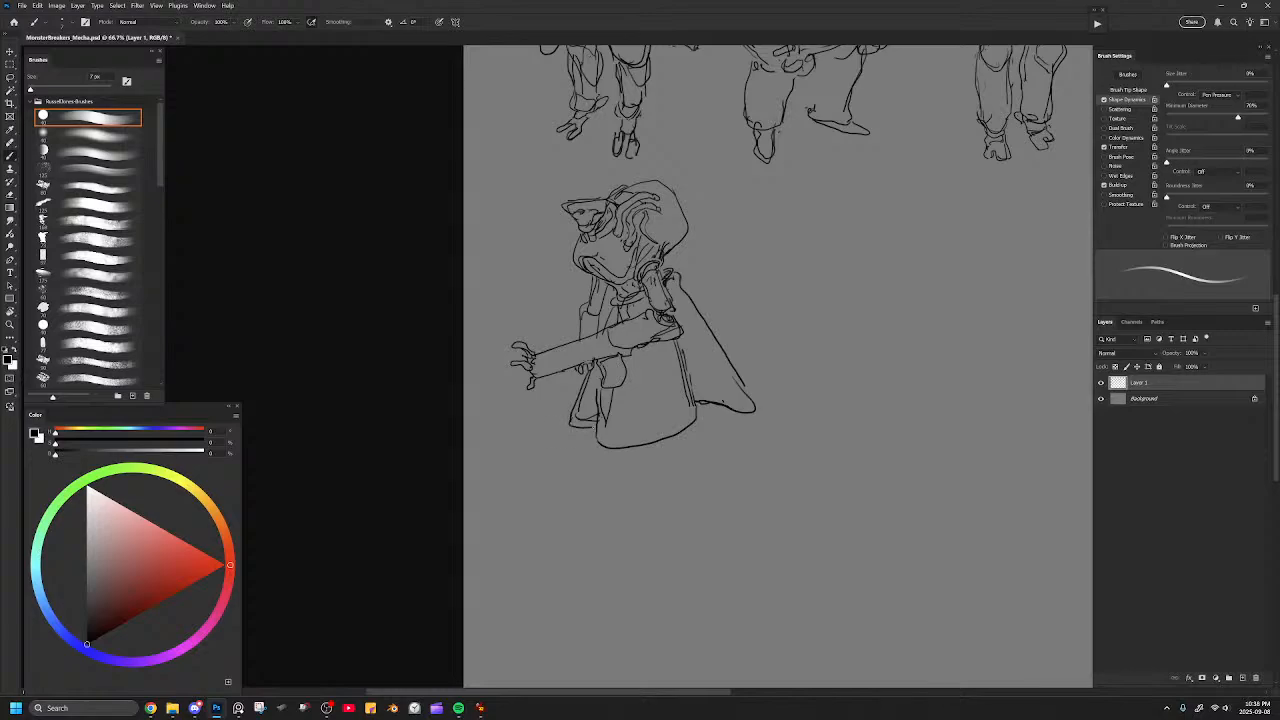
pyautogui.press('e')
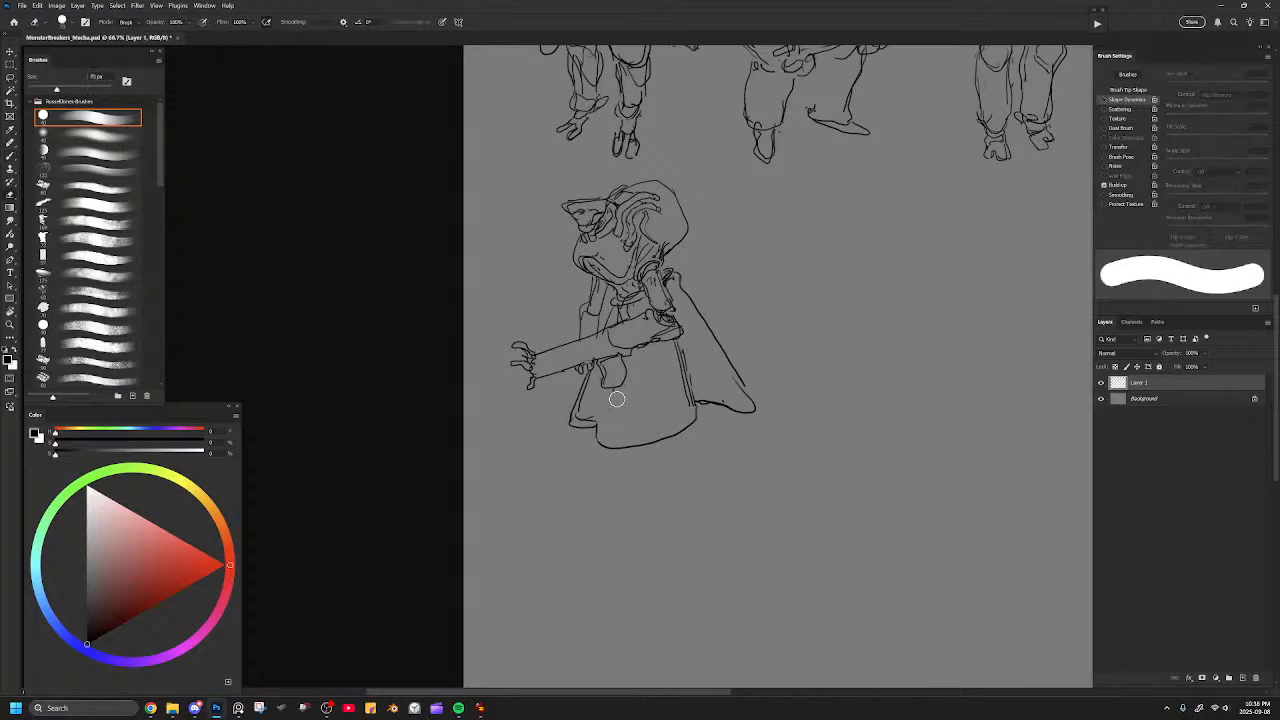
pyautogui.press('b')
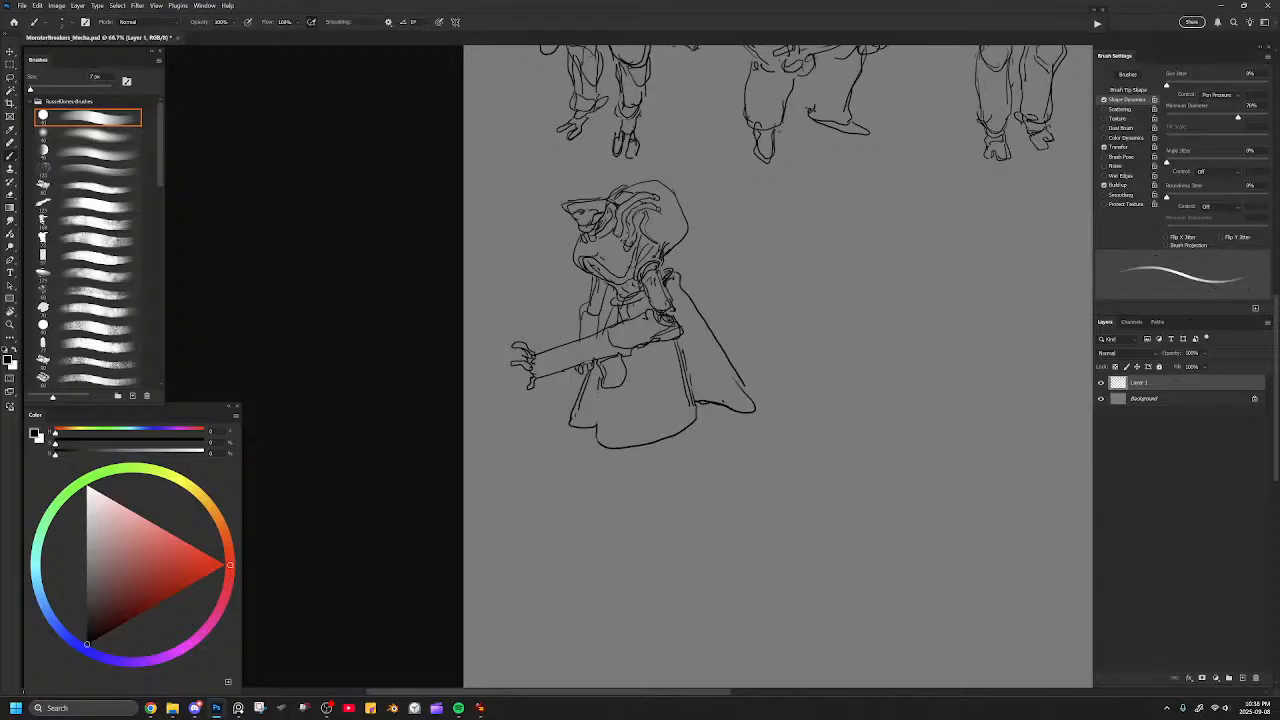
# Draw a small rounded flap below the weapon's grip and redraw the skirt panel's front edge beneath it.
pyautogui.moveTo(598, 380); pyautogui.dragTo(597, 402)
pyautogui.hotkey('ctrl', 'z')
pyautogui.press('e')
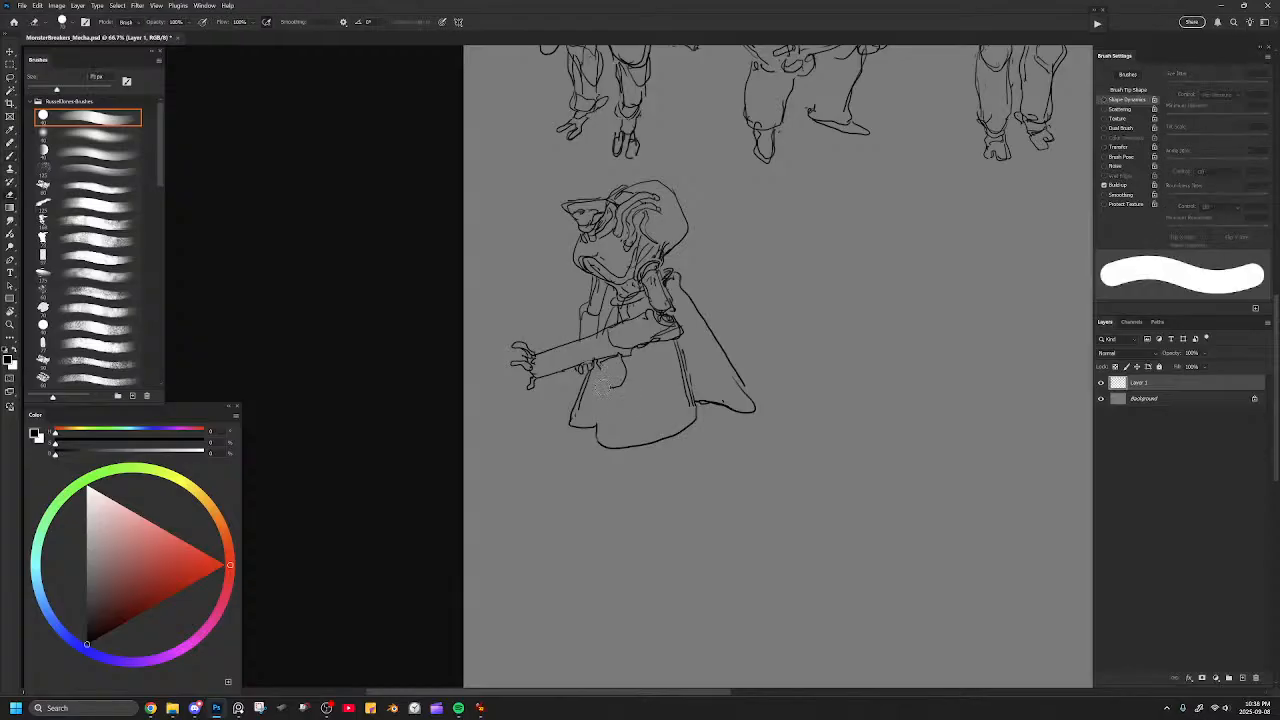
pyautogui.press('b')
pyautogui.press('e')
pyautogui.press('b')
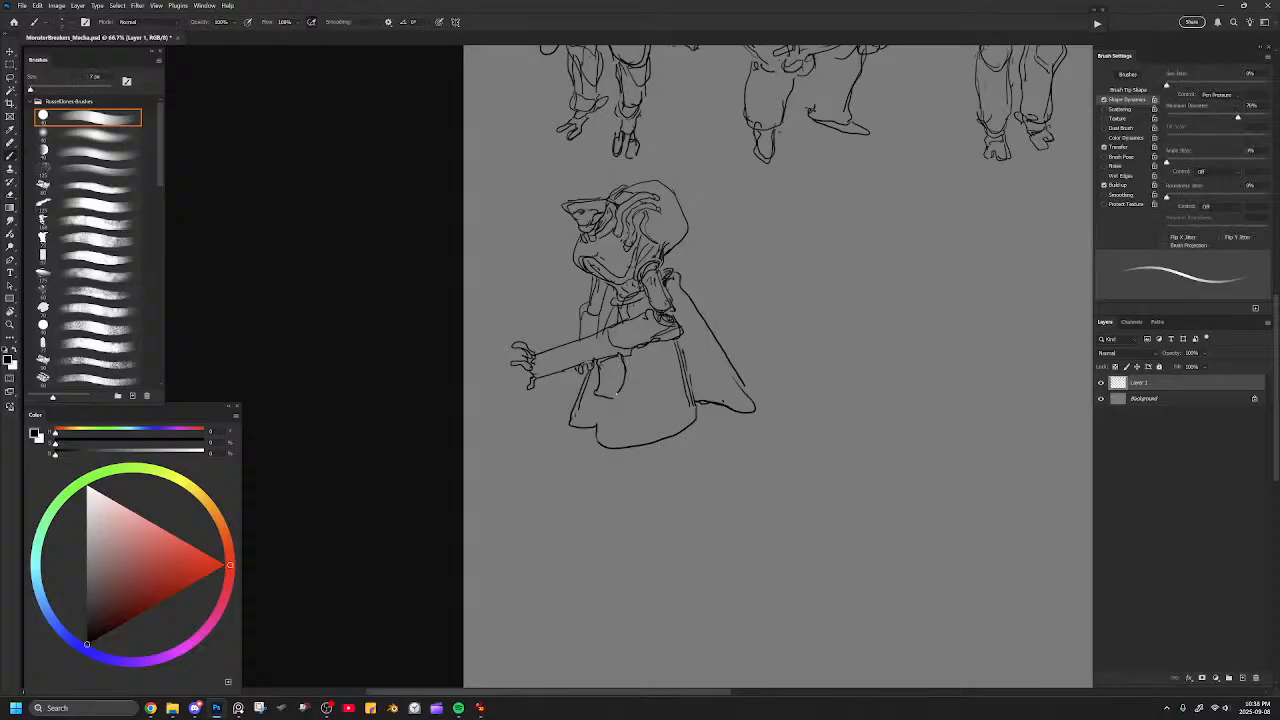
pyautogui.press('e')
pyautogui.press('b')
pyautogui.moveTo(602, 401); pyautogui.dragTo(596, 425)
# Replace the skirt's doubled rear edge with a single line and add an inner fold line along the cape.
pyautogui.press('e')
pyautogui.moveTo(682, 350); pyautogui.dragTo(689, 403)
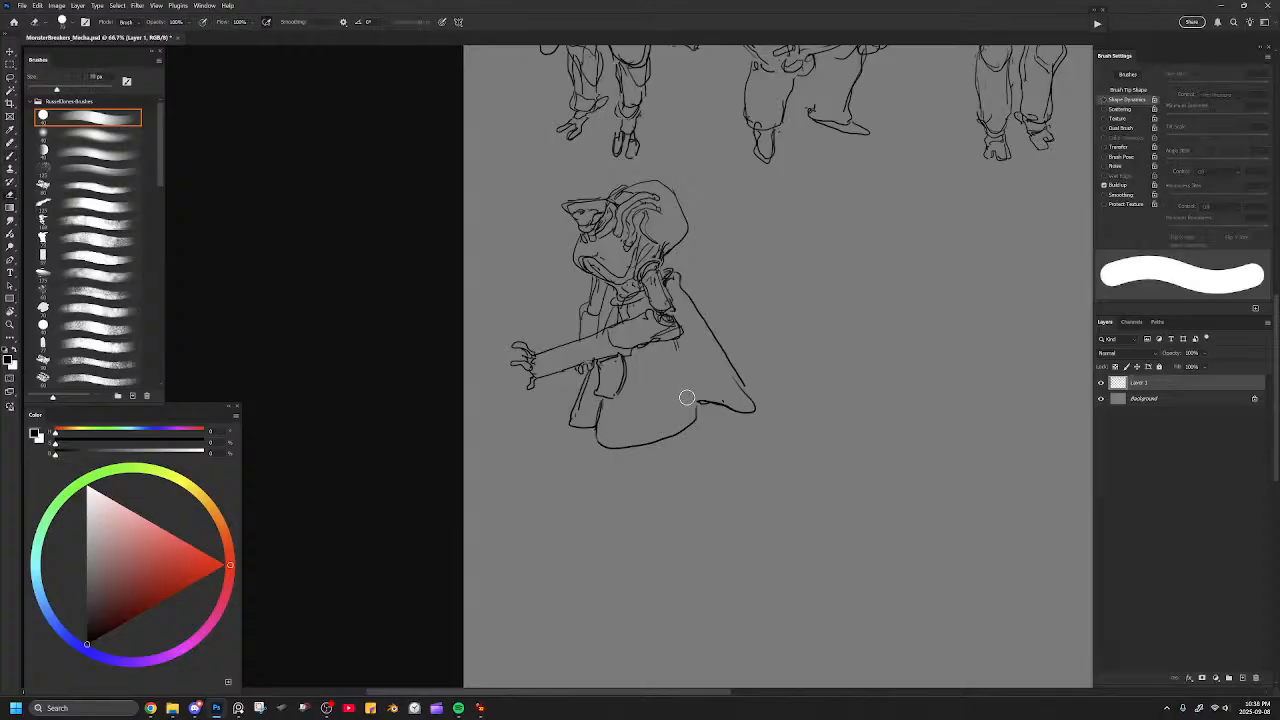
pyautogui.press('b')
pyautogui.moveTo(679, 343); pyautogui.dragTo(697, 407)
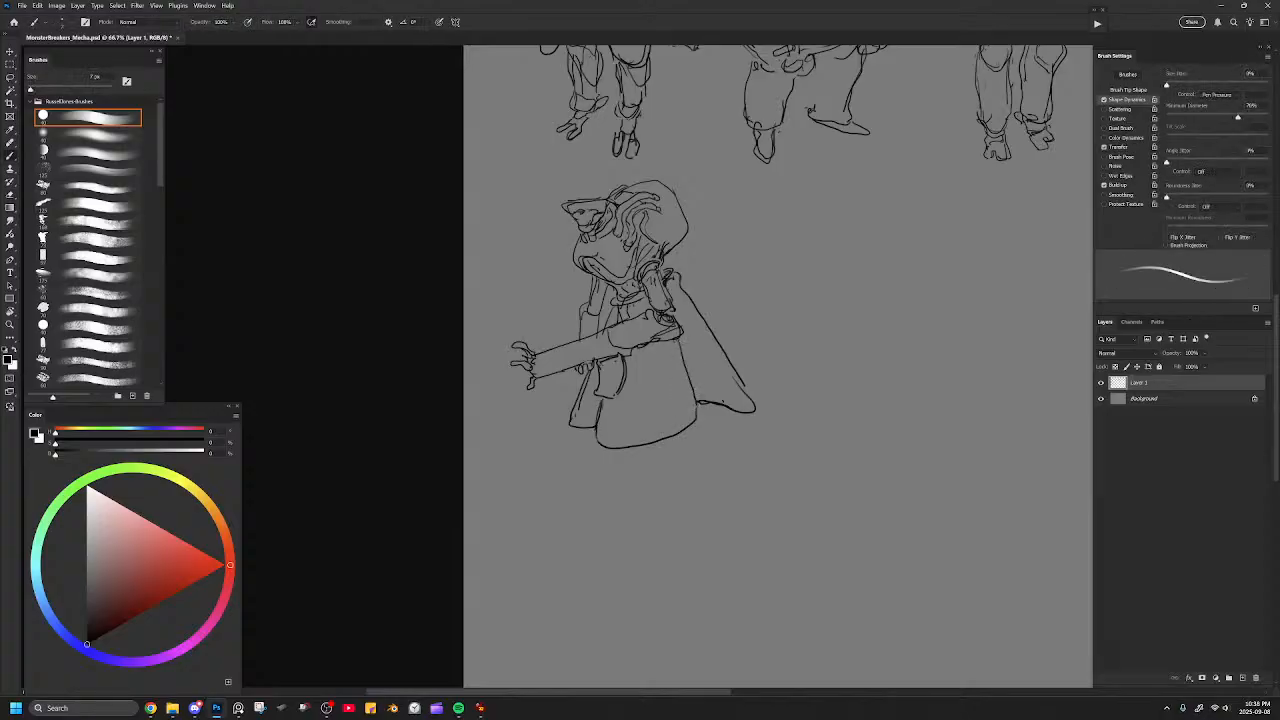
pyautogui.moveTo(681, 341)
pyautogui.mouseDown()
pyautogui.moveTo(697, 390)
pyautogui.moveTo(757, 404)
pyautogui.mouseUp()
# Clean up the waist between the arm and the weapon with a smaller eraser and redraw its short lines.
pyautogui.press('e')
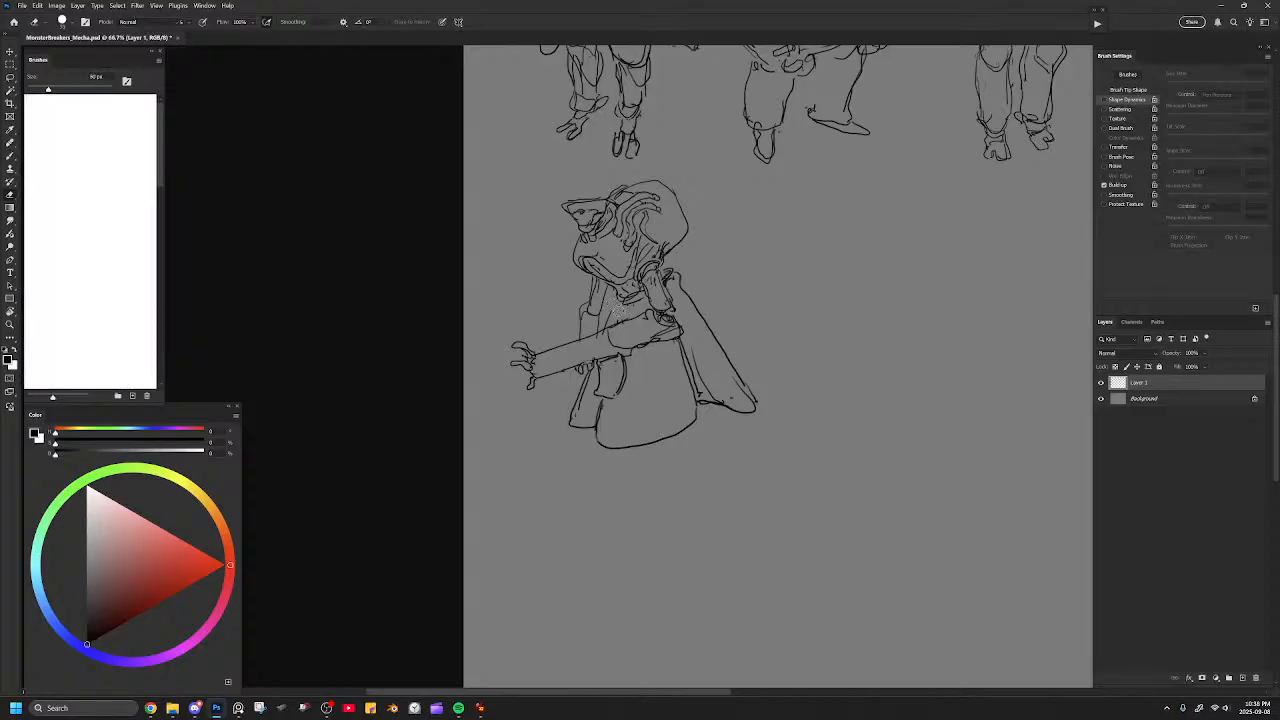
pyautogui.press('b')
pyautogui.moveTo(623, 301); pyautogui.dragTo(618, 320)
pyautogui.moveTo(618, 303); pyautogui.dragTo(632, 295)
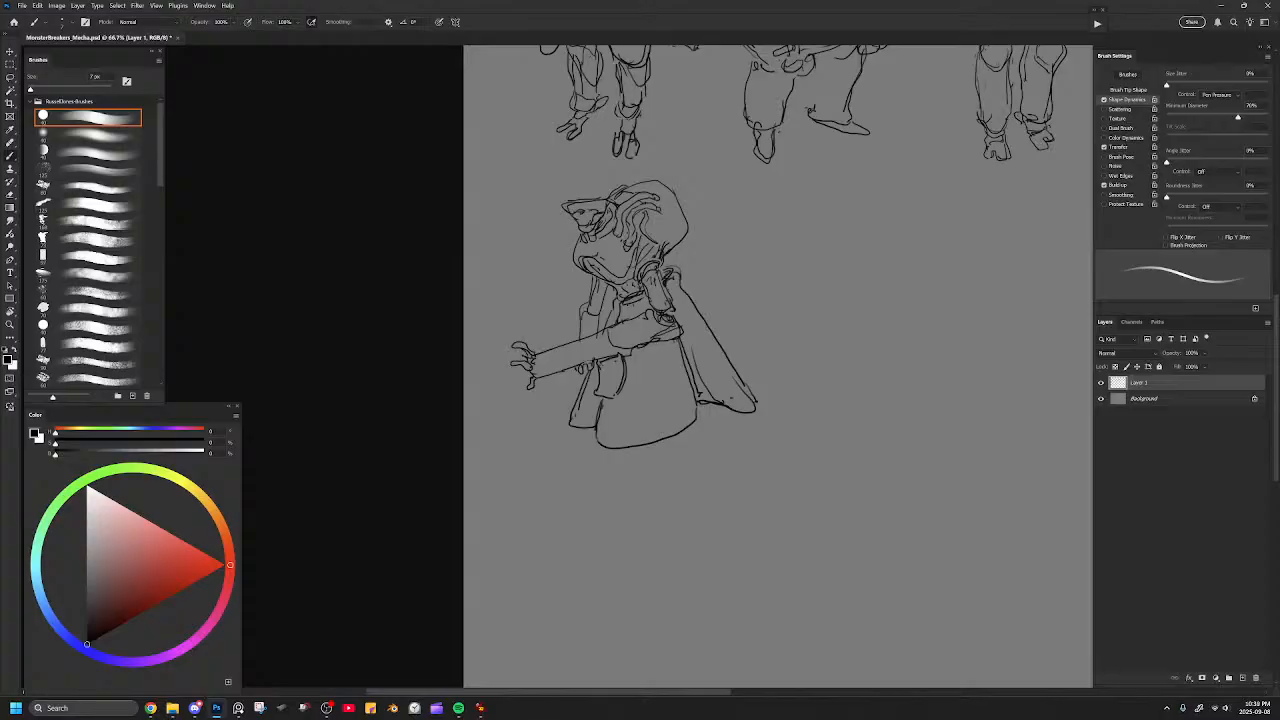
# Sketch a loose thin arm ending in an angular box shape beside the caped mecha, erasing and redrawing parts.
pyautogui.moveTo(848, 222)
pyautogui.mouseDown()
pyautogui.moveTo(828, 320)
pyautogui.moveTo(866, 320)
pyautogui.mouseUp()
pyautogui.moveTo(835, 310)
pyautogui.mouseDown()
pyautogui.moveTo(865, 322)
pyautogui.moveTo(826, 338)
pyautogui.mouseUp()
pyautogui.moveTo(805, 214); pyautogui.dragTo(828, 228)
pyautogui.moveTo(768, 198)
pyautogui.mouseDown()
pyautogui.moveTo(796, 206)
pyautogui.moveTo(756, 190)
pyautogui.moveTo(756, 205)
pyautogui.mouseUp()
pyautogui.moveTo(866, 290)
pyautogui.mouseDown()
pyautogui.moveTo(882, 374)
pyautogui.moveTo(858, 336)
pyautogui.mouseUp()
pyautogui.moveTo(862, 338)
pyautogui.mouseDown()
pyautogui.moveTo(850, 368)
pyautogui.moveTo(743, 352)
pyautogui.mouseUp()
pyautogui.press('e')
pyautogui.press(']')
pyautogui.press(']')
pyautogui.moveTo(752, 230)
pyautogui.mouseDown()
pyautogui.moveTo(754, 275)
pyautogui.moveTo(745, 212)
pyautogui.moveTo(725, 208)
pyautogui.moveTo(709, 248)
pyautogui.moveTo(765, 230)
pyautogui.moveTo(739, 268)
pyautogui.moveTo(679, 276)
pyautogui.moveTo(699, 258)
pyautogui.moveTo(714, 300)
pyautogui.mouseUp()
pyautogui.press('b')
pyautogui.moveTo(732, 237); pyautogui.dragTo(767, 264)
pyautogui.moveTo(750, 266); pyautogui.dragTo(707, 274)
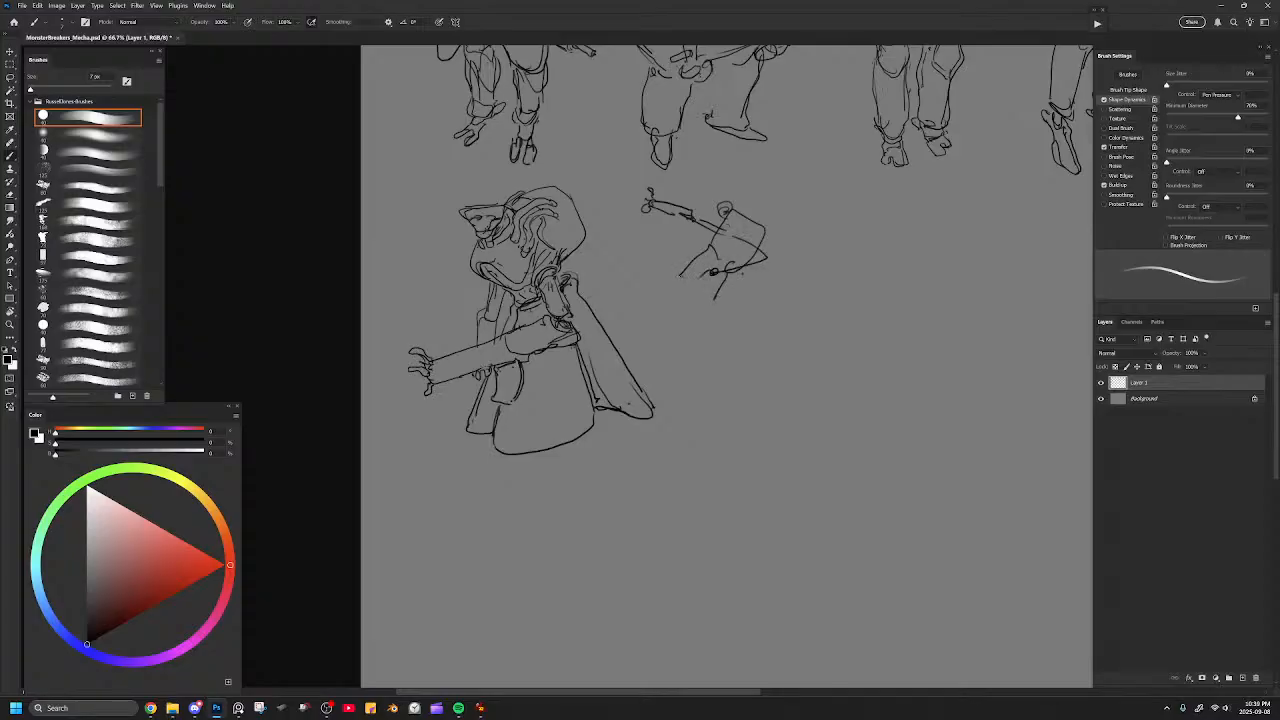
# Add a small round form with radiating spikes and a curved, pointed shape below it to the loose sketch.
pyautogui.moveTo(628, 182)
pyautogui.mouseDown()
pyautogui.moveTo(622, 207)
pyautogui.moveTo(638, 207)
pyautogui.moveTo(658, 252)
pyautogui.mouseUp()
pyautogui.moveTo(674, 203); pyautogui.dragTo(698, 208)
pyautogui.moveTo(567, 174); pyautogui.dragTo(620, 185)
pyautogui.moveTo(609, 176); pyautogui.dragTo(614, 205)
pyautogui.moveTo(593, 212); pyautogui.dragTo(613, 205)
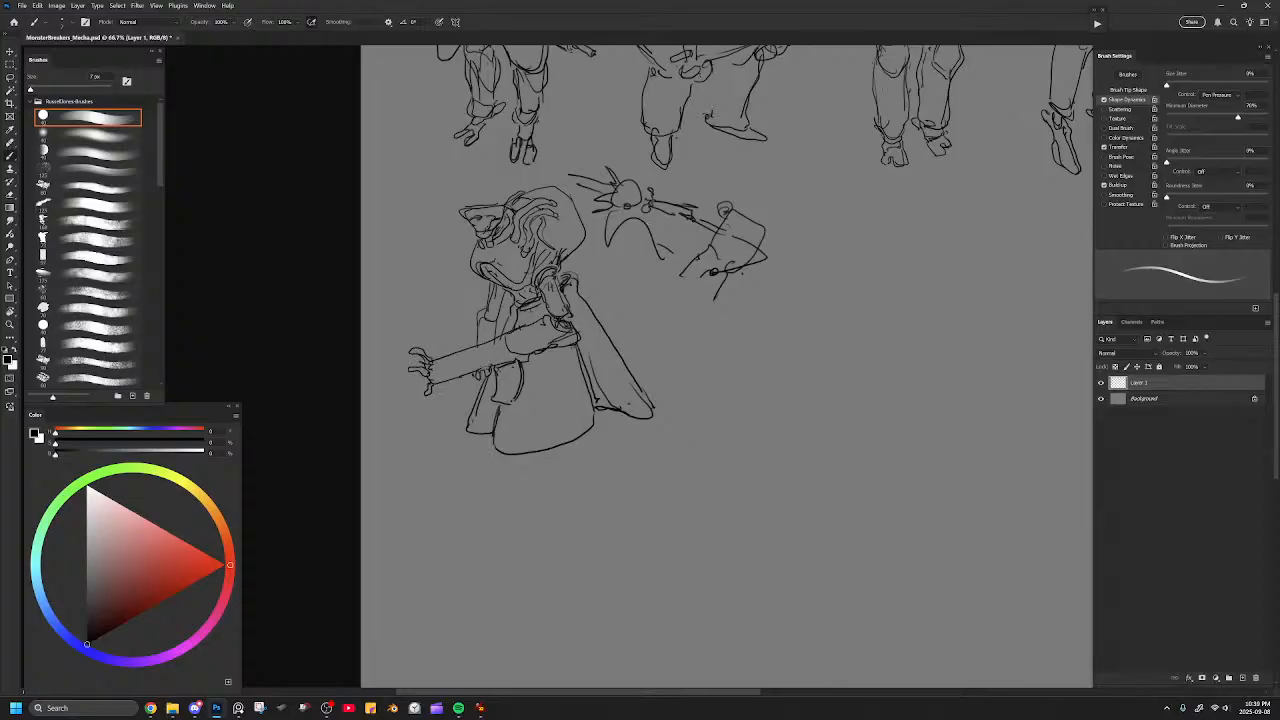
pyautogui.press('e')
pyautogui.moveTo(740, 244)
pyautogui.mouseDown()
pyautogui.moveTo(731, 290)
pyautogui.moveTo(648, 230)
pyautogui.mouseUp()
pyautogui.press('[')
pyautogui.press('[')
pyautogui.press('[')
pyautogui.press('[')
pyautogui.press('[')
pyautogui.moveTo(590, 178)
pyautogui.mouseDown()
pyautogui.moveTo(624, 240)
pyautogui.moveTo(686, 211)
pyautogui.mouseUp()
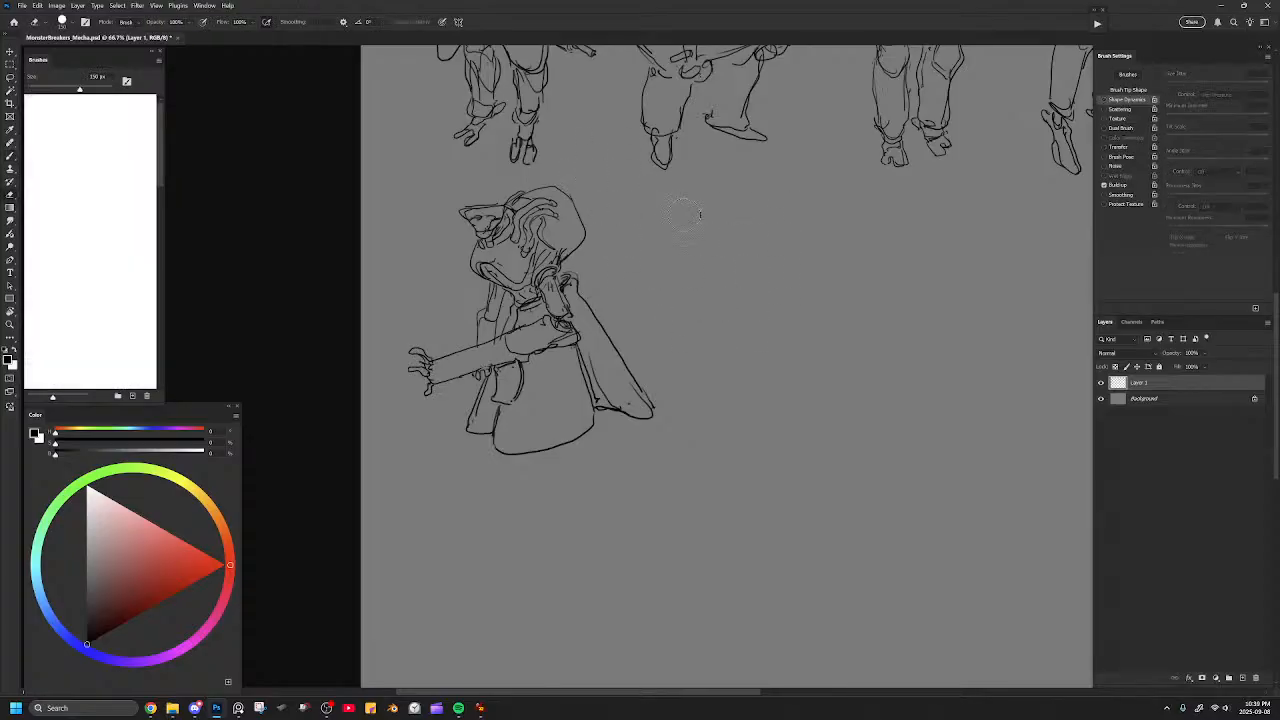
pyautogui.hotkey('ctrl', 'z')
pyautogui.hotkey('ctrl', 'z')
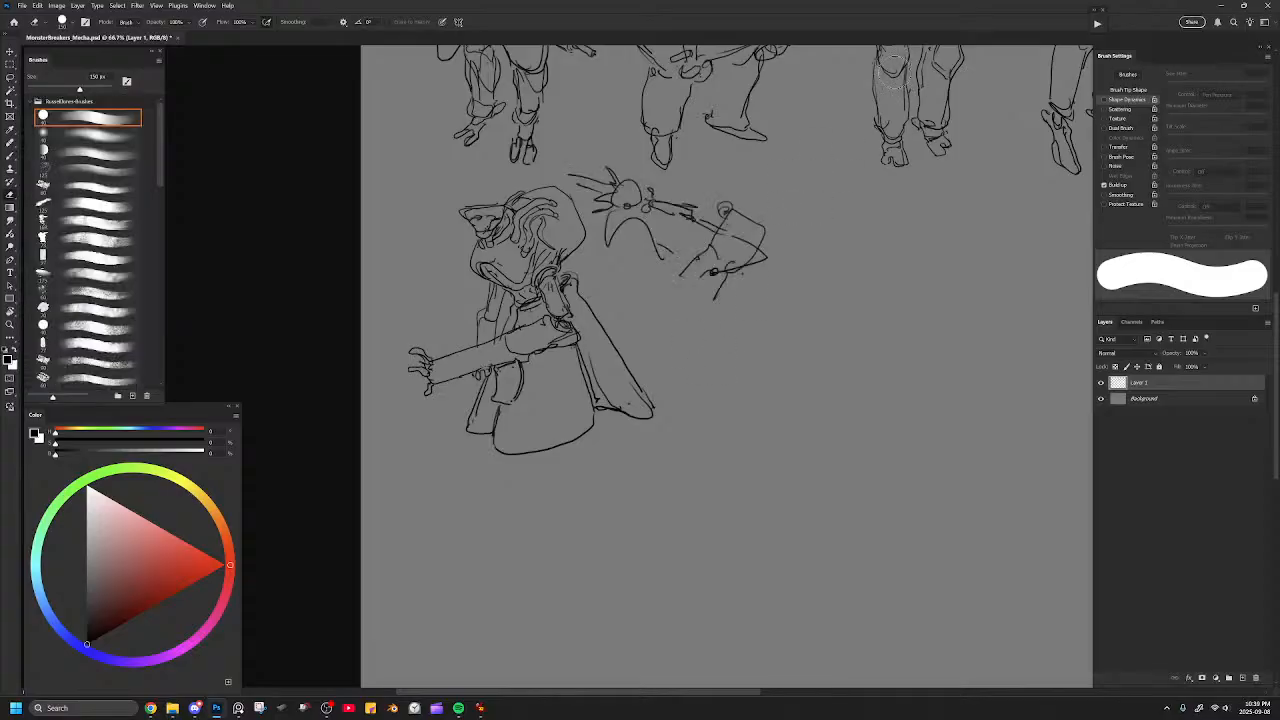
# Lasso the loose side sketch, scale it down and place it beside the caped mecha's hull, then deselect.
pyautogui.press('l')
pyautogui.moveTo(844, 252)
pyautogui.mouseDown()
pyautogui.moveTo(582, 166)
pyautogui.moveTo(592, 237)
pyautogui.moveTo(848, 250)
pyautogui.mouseUp()
pyautogui.hotkey('ctrl', 't')
pyautogui.moveTo(850, 153)
pyautogui.mouseDown()
pyautogui.moveTo(801, 184)
pyautogui.moveTo(740, 190)
pyautogui.moveTo(705, 172)
pyautogui.mouseUp()
pyautogui.press('Return')
pyautogui.hotkey('ctrl', 'd')
# Remove the mecha's skirt and cape and draw a large rounded thigh plate with a short pack behind the hips.
pyautogui.moveTo(674, 358); pyautogui.dragTo(711, 348)
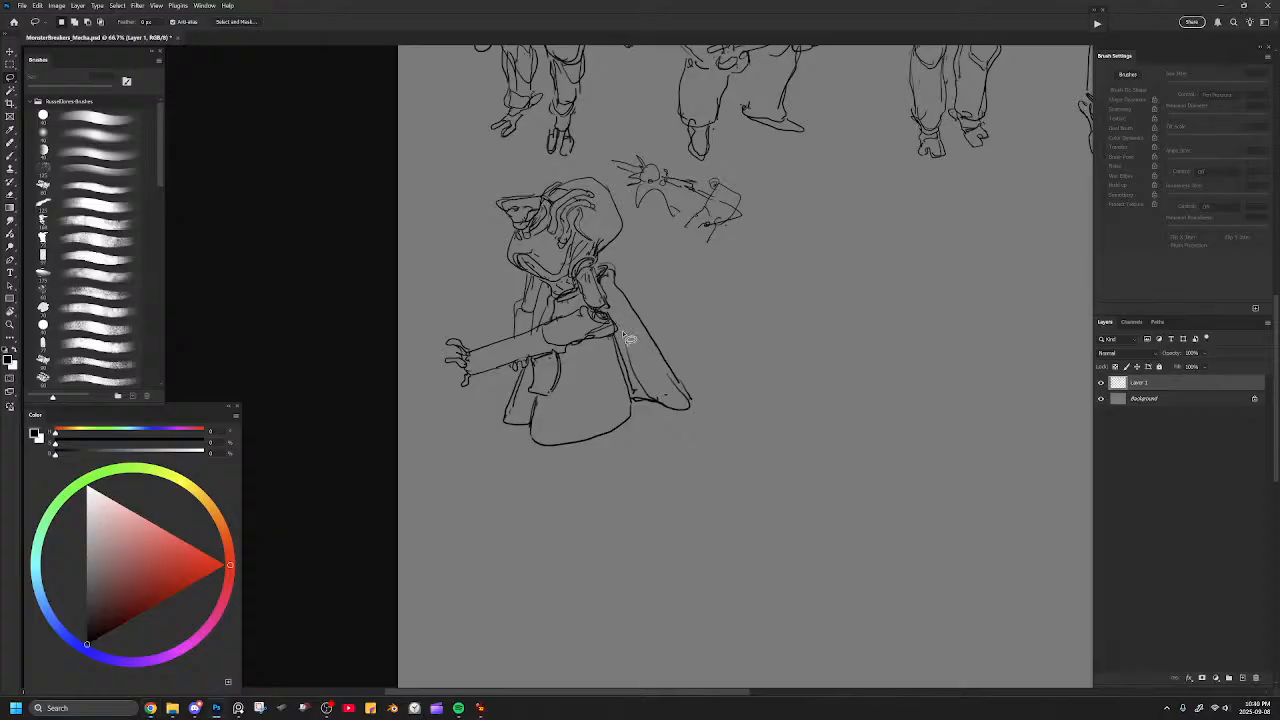
pyautogui.press('b')
pyautogui.moveTo(634, 286)
pyautogui.mouseDown()
pyautogui.moveTo(672, 368)
pyautogui.moveTo(645, 381)
pyautogui.moveTo(620, 363)
pyautogui.moveTo(607, 436)
pyautogui.moveTo(533, 414)
pyautogui.mouseUp()
pyautogui.moveTo(633, 277)
pyautogui.mouseDown()
pyautogui.moveTo(602, 278)
pyautogui.moveTo(639, 285)
pyautogui.moveTo(641, 310)
pyautogui.moveTo(623, 315)
pyautogui.mouseUp()
pyautogui.press('b')
pyautogui.hotkey('ctrl', 'z')
pyautogui.moveTo(610, 268)
pyautogui.mouseDown()
pyautogui.moveTo(631, 311)
pyautogui.moveTo(567, 411)
pyautogui.moveTo(585, 429)
pyautogui.moveTo(623, 391)
pyautogui.moveTo(630, 328)
pyautogui.mouseUp()
pyautogui.hotkey('ctrl', 'z')
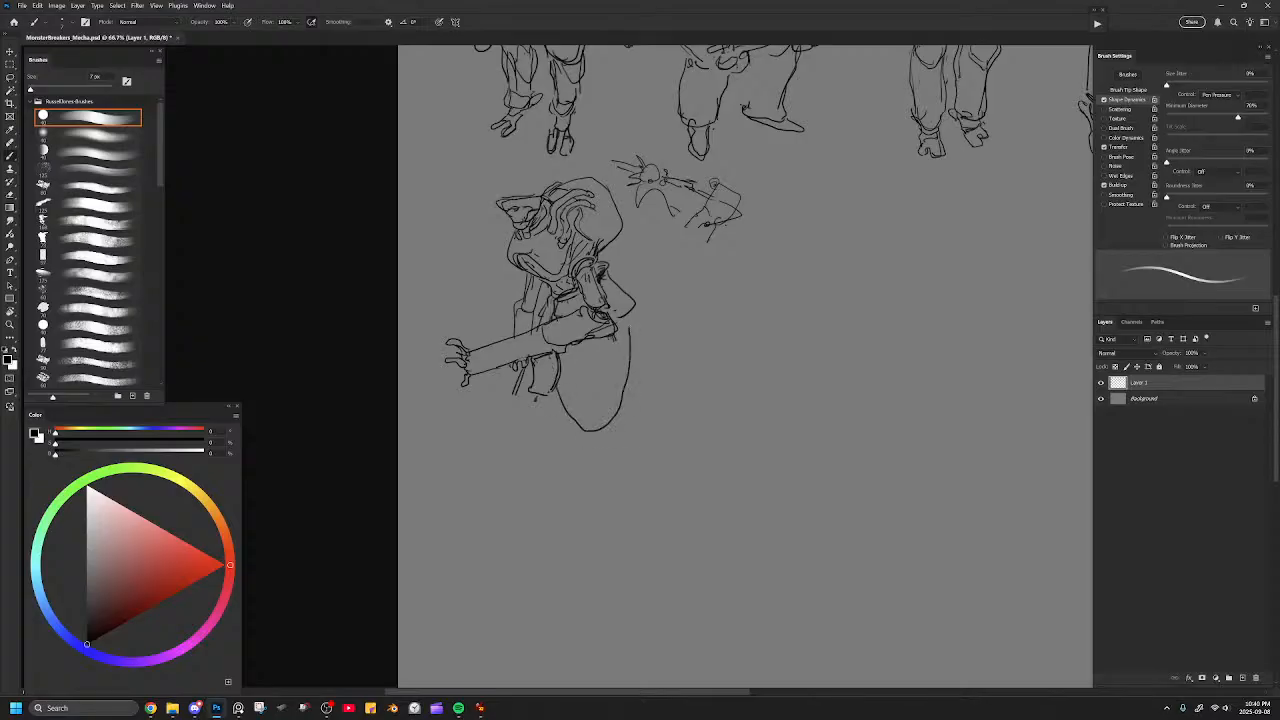
# Draw the far leg, a boxy near lower leg with a knee joint, and clawed feet beneath the thighs.
pyautogui.moveTo(524, 372)
pyautogui.mouseDown()
pyautogui.moveTo(534, 420)
pyautogui.moveTo(568, 444)
pyautogui.moveTo(618, 420)
pyautogui.moveTo(618, 404)
pyautogui.moveTo(645, 424)
pyautogui.moveTo(625, 476)
pyautogui.moveTo(586, 470)
pyautogui.moveTo(606, 480)
pyautogui.mouseUp()
pyautogui.moveTo(560, 434)
pyautogui.mouseDown()
pyautogui.moveTo(566, 467)
pyautogui.moveTo(528, 486)
pyautogui.moveTo(572, 482)
pyautogui.moveTo(567, 471)
pyautogui.moveTo(582, 479)
pyautogui.moveTo(535, 473)
pyautogui.moveTo(597, 487)
pyautogui.moveTo(564, 505)
pyautogui.moveTo(582, 493)
pyautogui.moveTo(614, 500)
pyautogui.mouseUp()
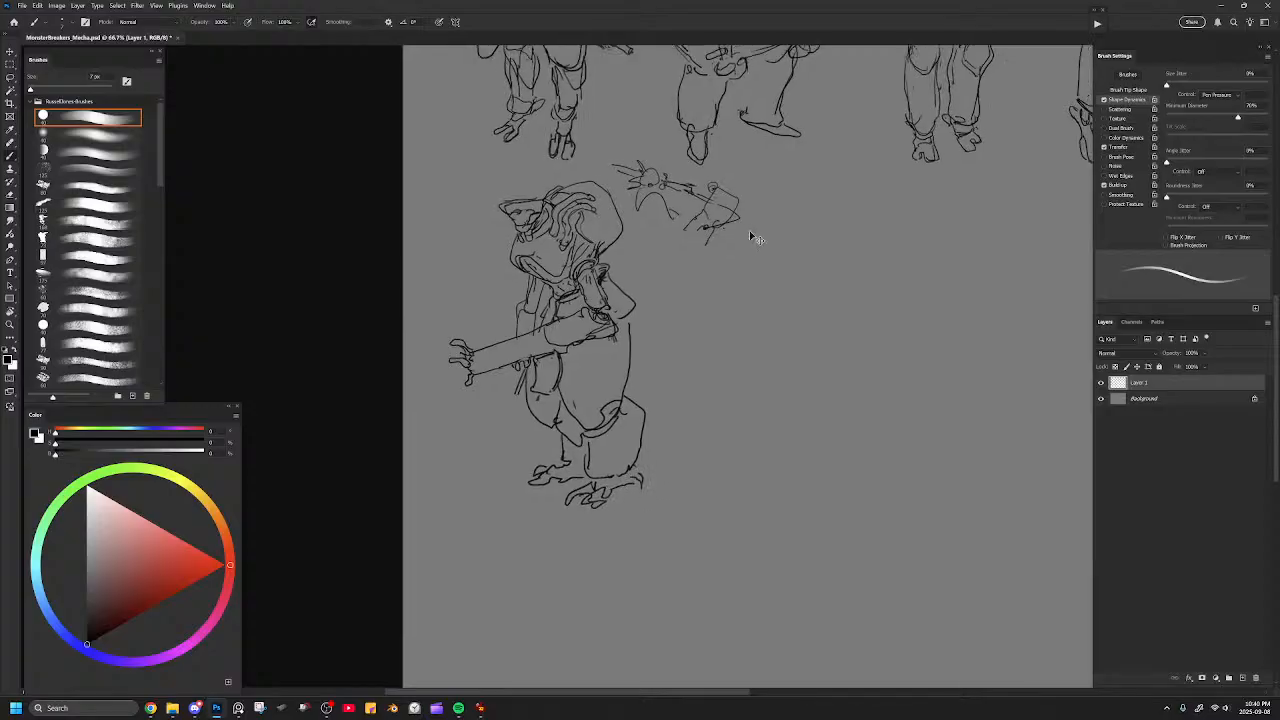
pyautogui.hotkey('ctrl', '-')
pyautogui.hotkey('ctrl', '-')
pyautogui.hotkey('ctrl', '+')
pyautogui.hotkey('ctrl', '+')
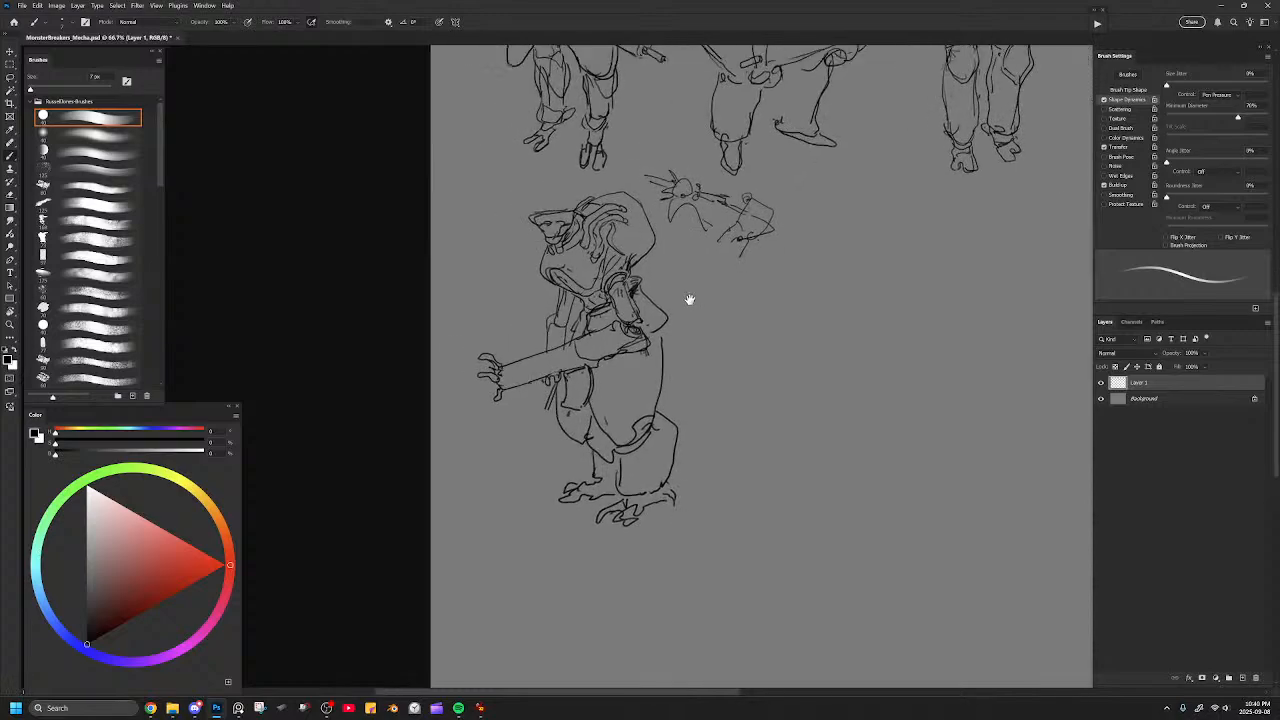
# Lasso the mecha's legs and scale them down slightly so they sit closer under the weapon.
pyautogui.press('l')
pyautogui.moveTo(734, 545)
pyautogui.mouseDown()
pyautogui.moveTo(746, 423)
pyautogui.moveTo(689, 354)
pyautogui.moveTo(600, 405)
pyautogui.moveTo(528, 573)
pyautogui.moveTo(731, 575)
pyautogui.moveTo(767, 422)
pyautogui.moveTo(712, 418)
pyautogui.mouseUp()
pyautogui.hotkey('ctrl', 't')
pyautogui.press('Return')
pyautogui.hotkey('ctrl', 'd')
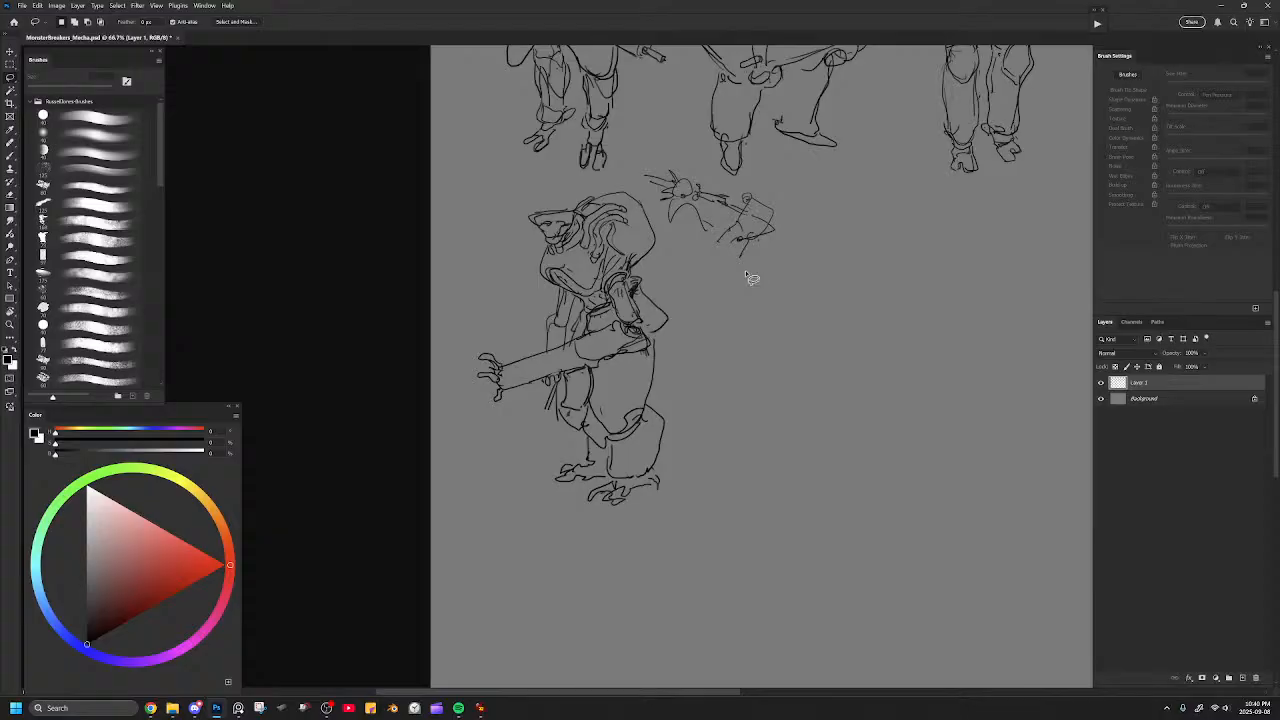
# Erase the near thigh's upper outer line and redraw the pack behind the hips with a boxier end.
pyautogui.press('b')
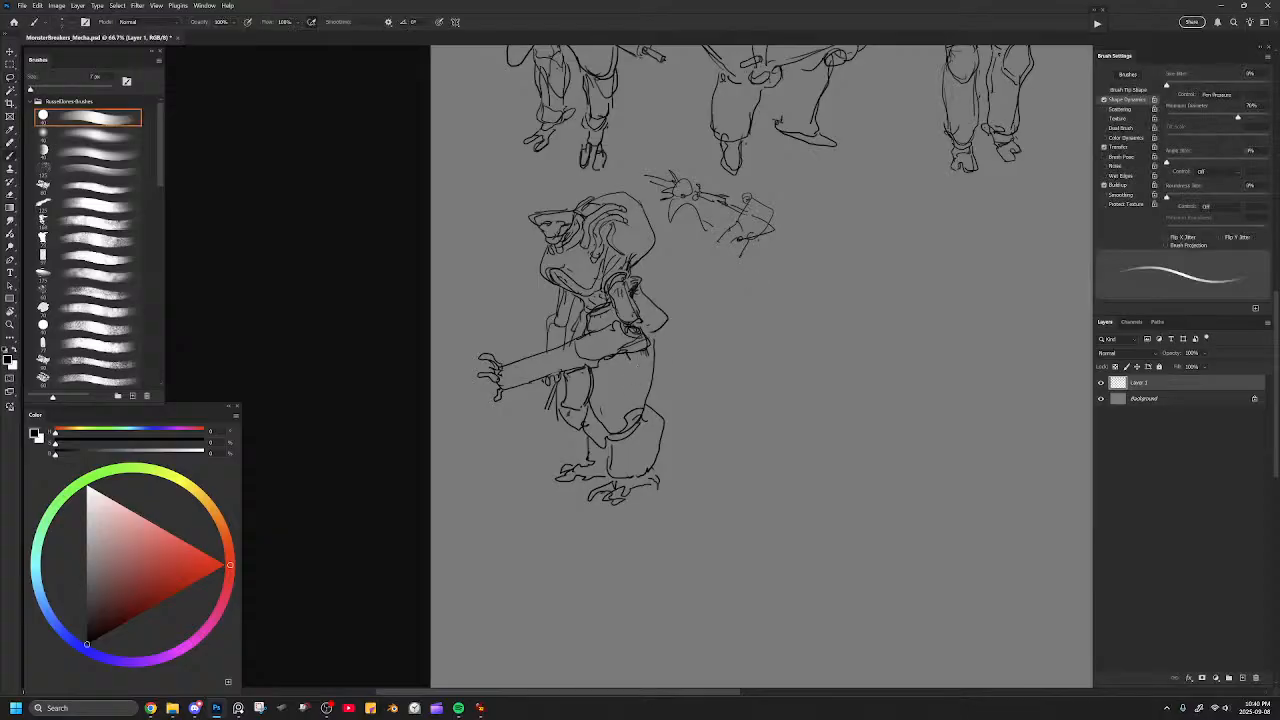
pyautogui.press('e')
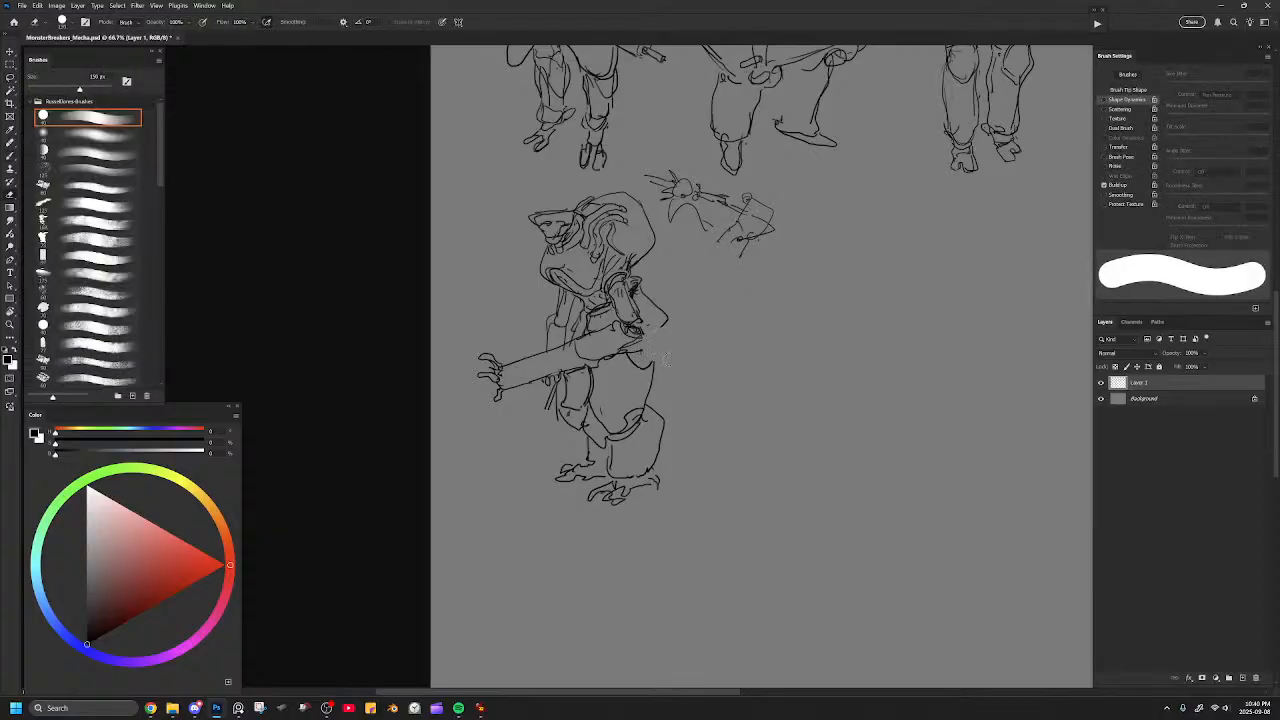
pyautogui.press('b')
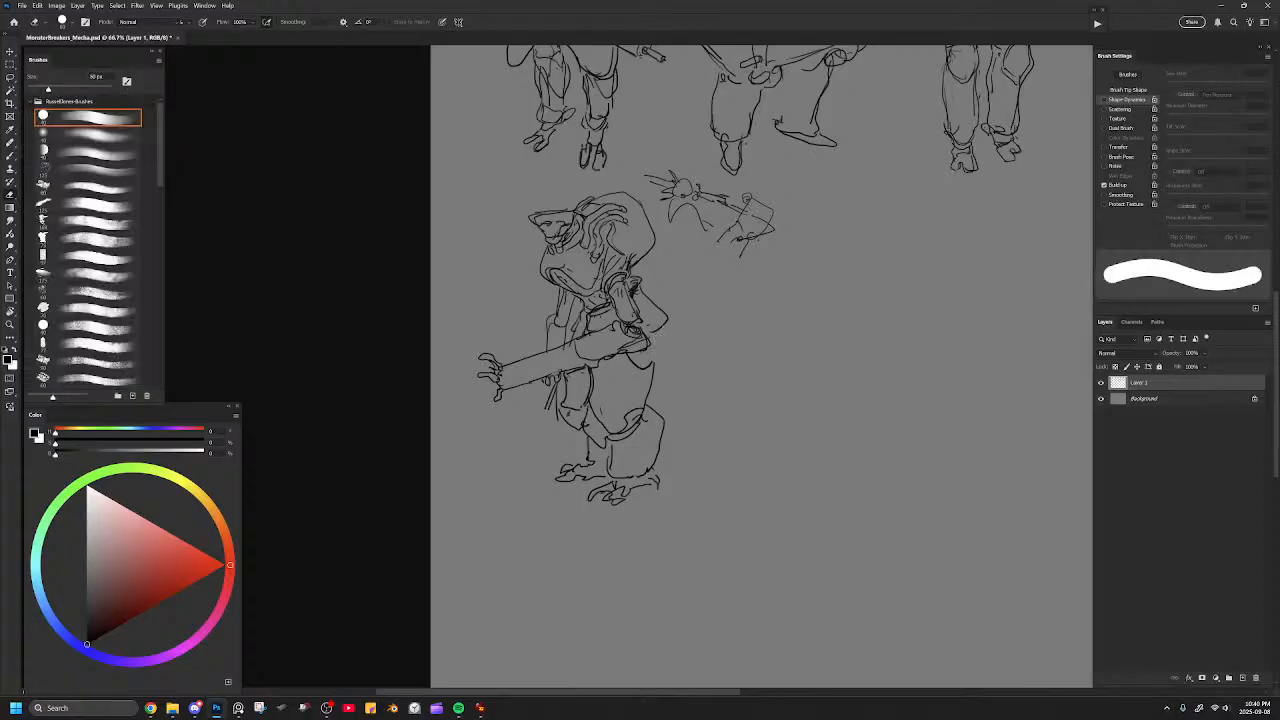
pyautogui.moveTo(642, 335); pyautogui.dragTo(665, 321)
pyautogui.moveTo(661, 325); pyautogui.dragTo(682, 374)
pyautogui.press('e')
pyautogui.moveTo(651, 296)
pyautogui.mouseDown()
pyautogui.moveTo(651, 317)
pyautogui.moveTo(664, 313)
pyautogui.mouseUp()
pyautogui.press('b')
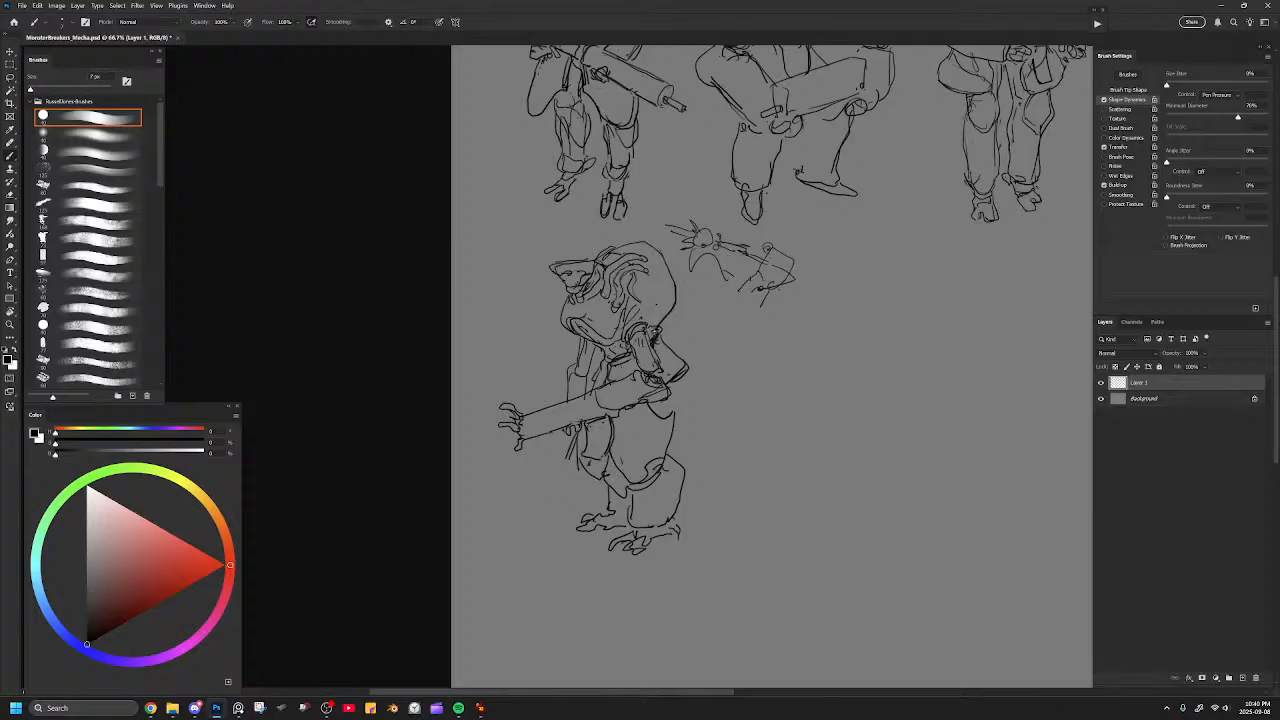
# Refine the linework around the near upper arm and torso beneath the rounded hull.
pyautogui.hotkey('ctrl', 'z')
pyautogui.moveTo(674, 281); pyautogui.dragTo(648, 370)
pyautogui.press('e')
pyautogui.press('b')
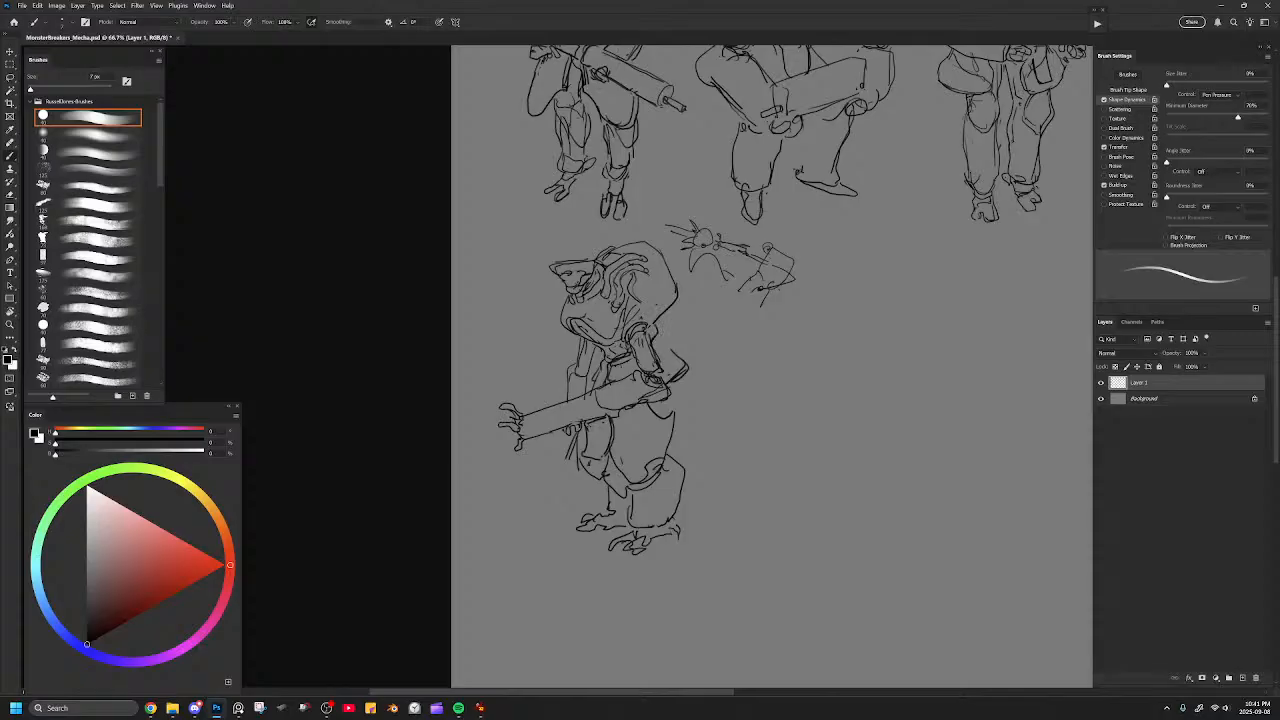
pyautogui.moveTo(657, 332)
pyautogui.mouseDown()
pyautogui.moveTo(687, 364)
pyautogui.moveTo(655, 346)
pyautogui.moveTo(596, 368)
pyautogui.mouseUp()
pyautogui.moveTo(573, 325)
pyautogui.mouseDown()
pyautogui.moveTo(599, 342)
pyautogui.moveTo(625, 328)
pyautogui.moveTo(609, 298)
pyautogui.mouseUp()
pyautogui.moveTo(709, 313); pyautogui.dragTo(686, 294)
pyautogui.moveTo(606, 377)
pyautogui.mouseDown()
pyautogui.moveTo(566, 380)
pyautogui.moveTo(660, 371)
pyautogui.mouseUp()
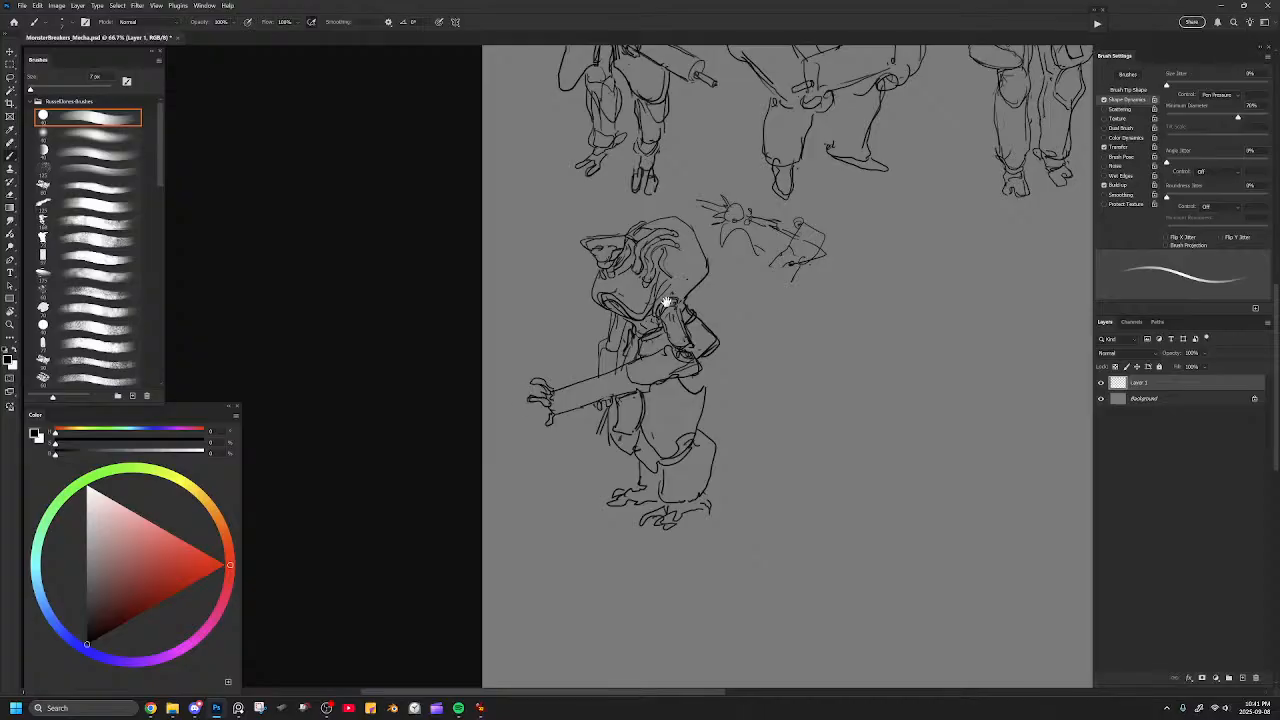
pyautogui.moveTo(674, 299)
pyautogui.mouseDown()
pyautogui.moveTo(687, 325)
pyautogui.moveTo(750, 286)
pyautogui.moveTo(744, 368)
pyautogui.moveTo(726, 294)
pyautogui.moveTo(770, 396)
pyautogui.moveTo(747, 382)
pyautogui.mouseUp()
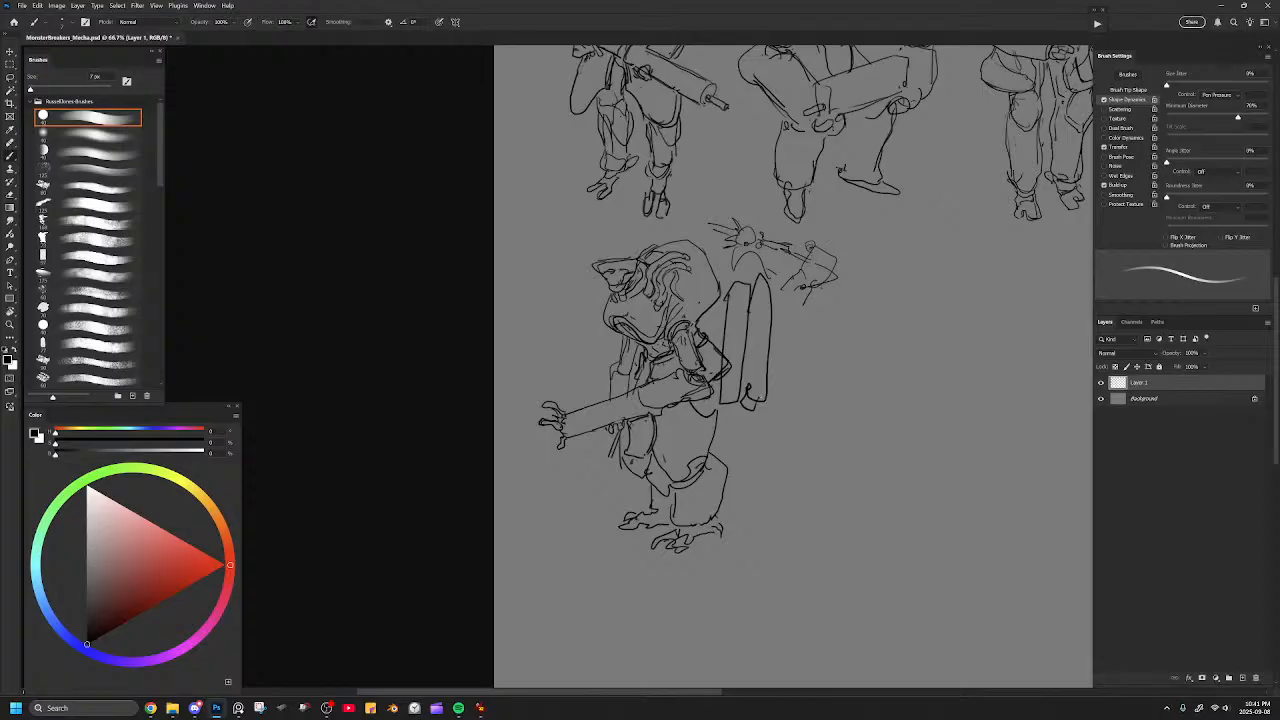
pyautogui.hotkey('ctrl', 'z')
pyautogui.hotkey('ctrl', 'z')
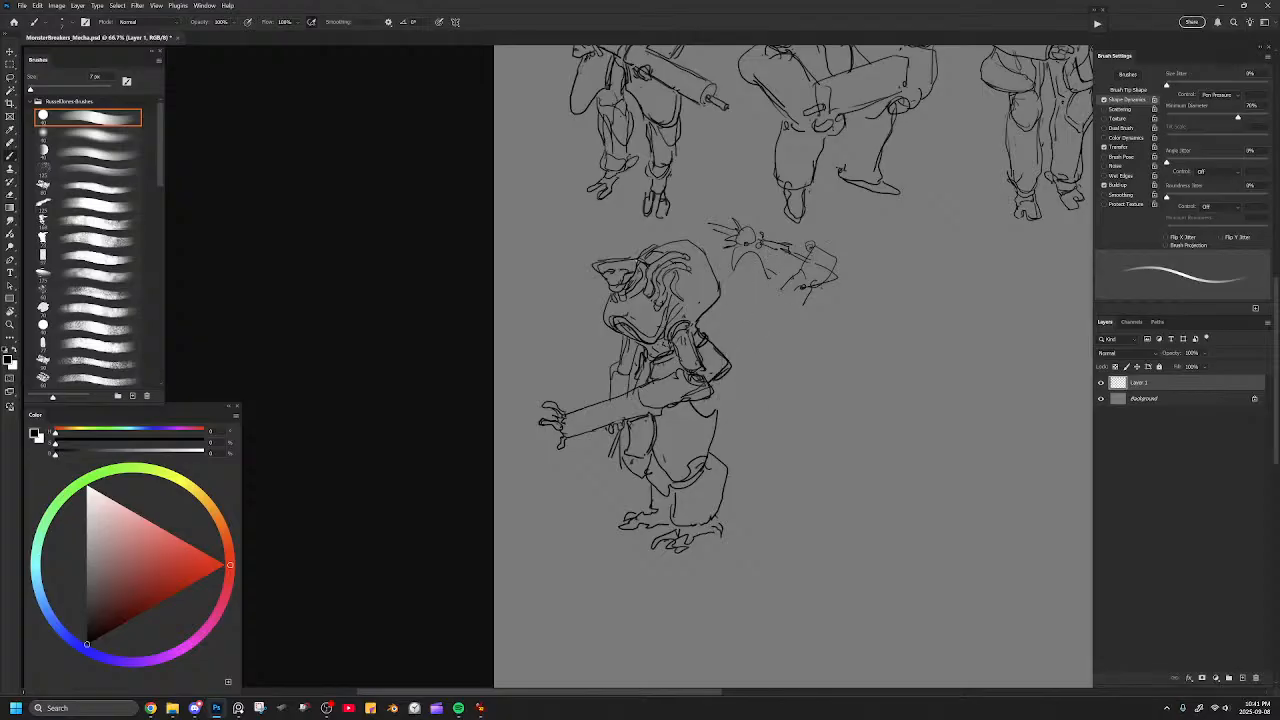
# Redraw the hull's lower front opening as a cleaner curve and add a small hook shape below the near forearm.
pyautogui.keyDown('ctrl'); pyautogui.click(641, 328); pyautogui.keyUp('ctrl')
pyautogui.moveTo(641, 329); pyautogui.dragTo(646, 283)
pyautogui.press('e')
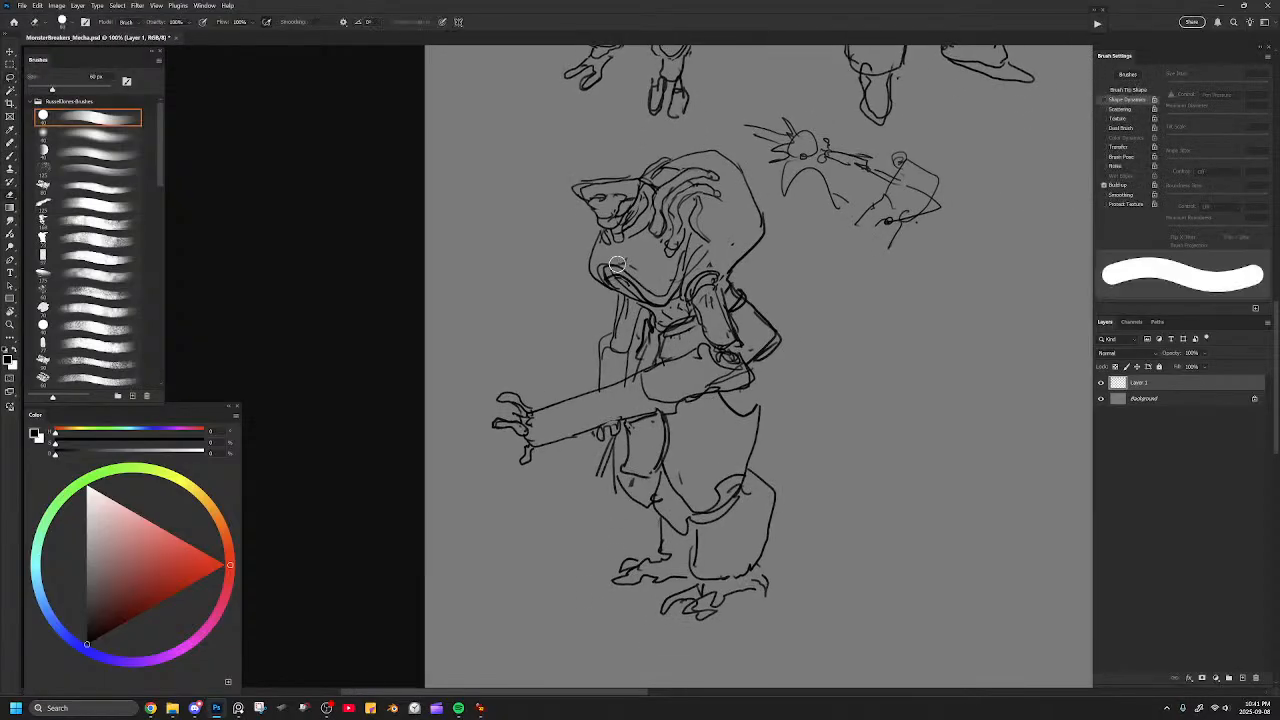
pyautogui.press('[')
pyautogui.press('[')
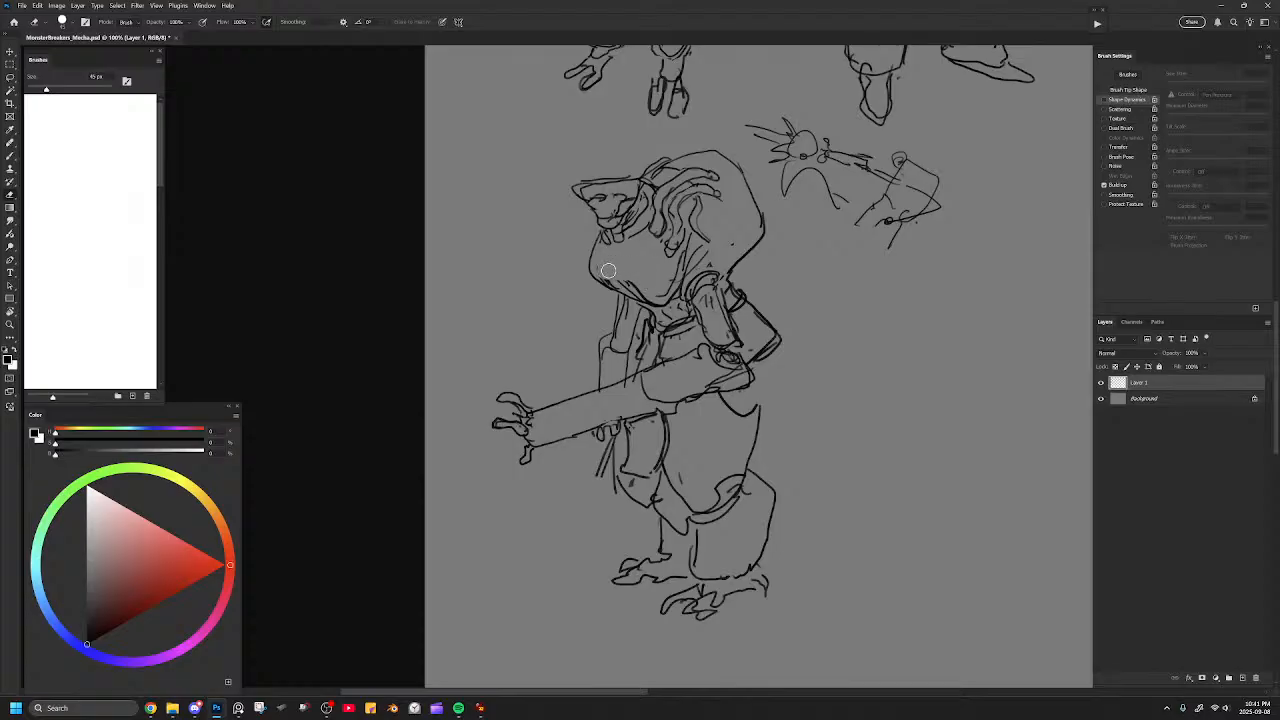
pyautogui.press('b')
pyautogui.moveTo(601, 279); pyautogui.dragTo(639, 294)
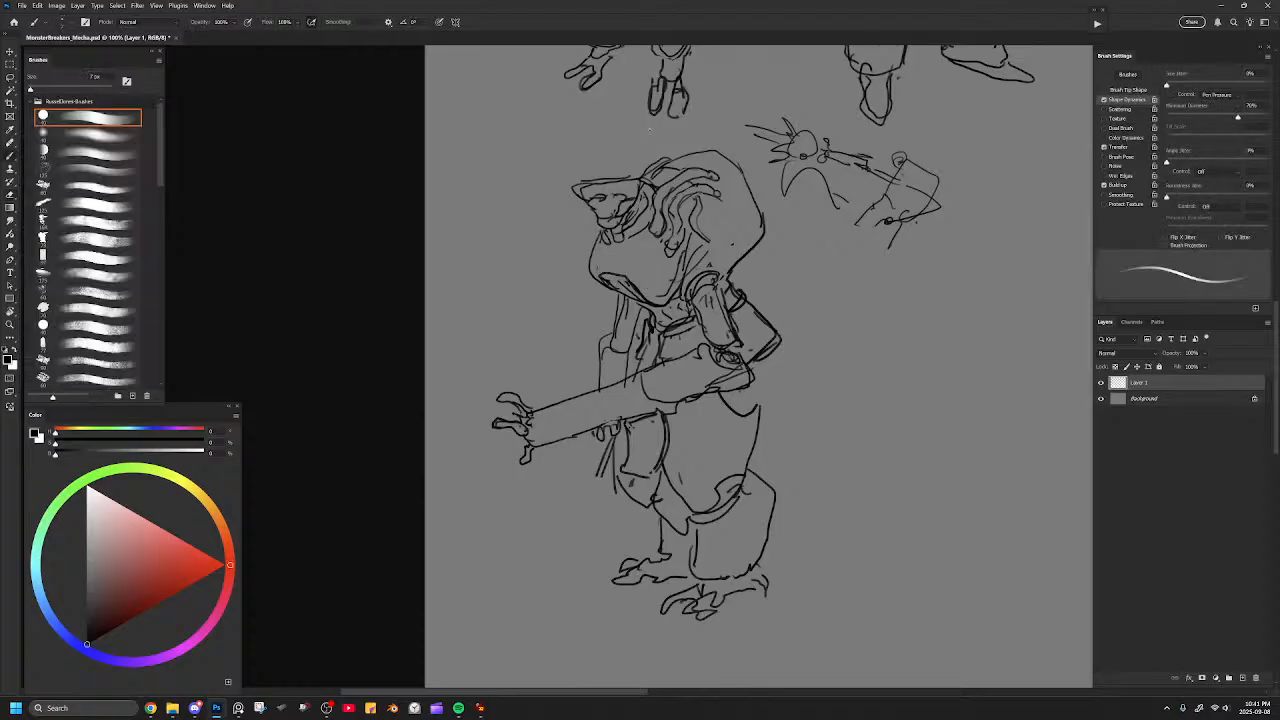
pyautogui.press('l')
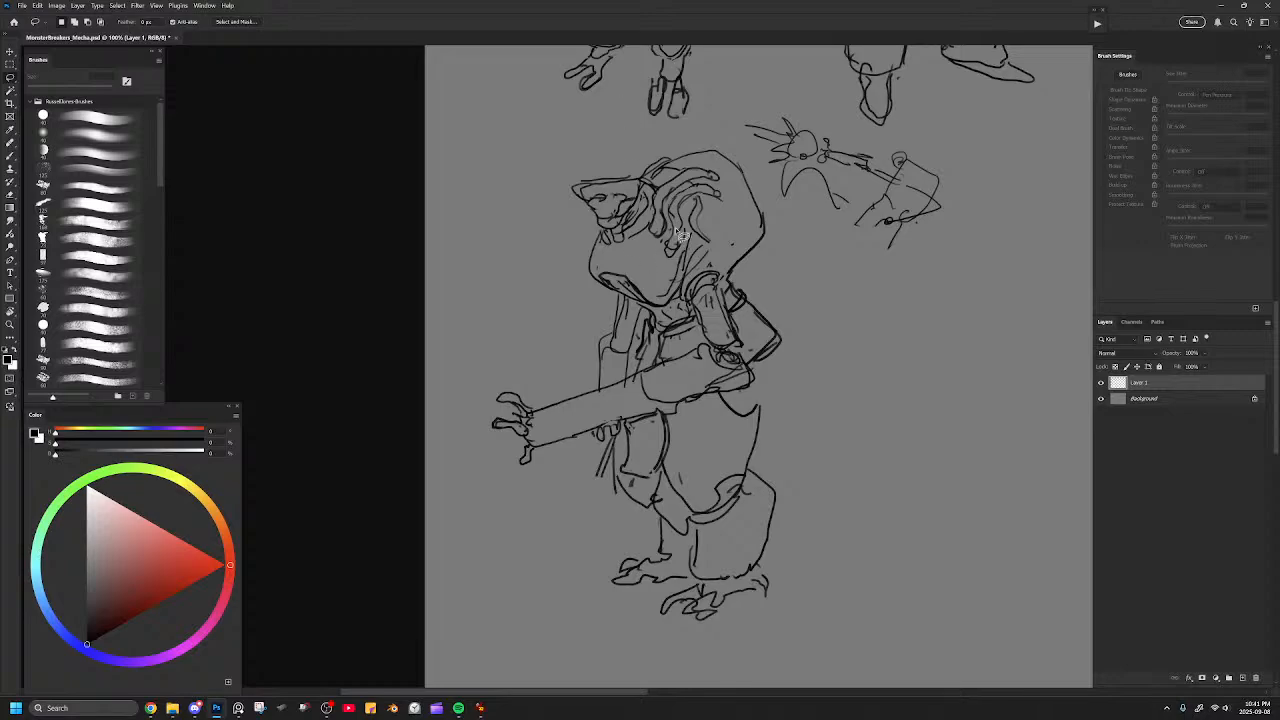
pyautogui.press('b')
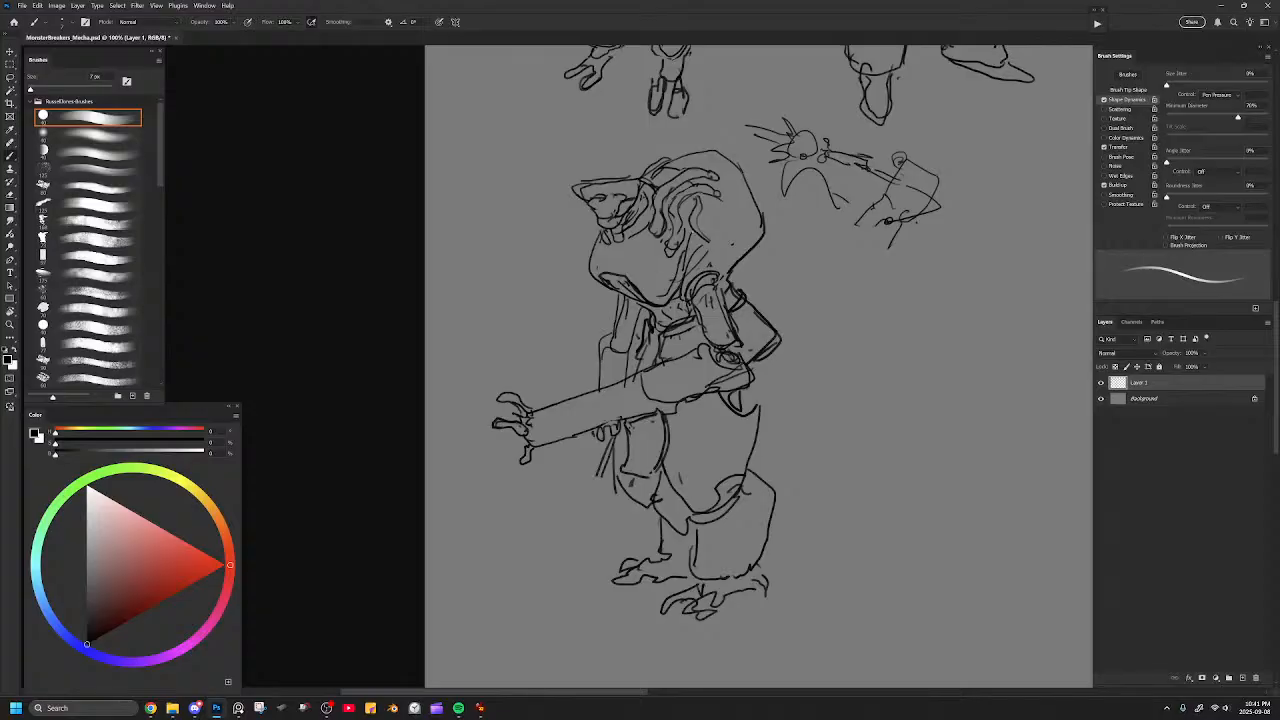
# Lasso the head and hull and transform them into a wider, slightly flatter shape, then deselect.
pyautogui.press('l')
pyautogui.moveTo(683, 133)
pyautogui.mouseDown()
pyautogui.moveTo(561, 173)
pyautogui.moveTo(668, 292)
pyautogui.moveTo(568, 318)
pyautogui.moveTo(545, 346)
pyautogui.moveTo(446, 332)
pyautogui.moveTo(437, 215)
pyautogui.moveTo(592, 174)
pyautogui.mouseUp()
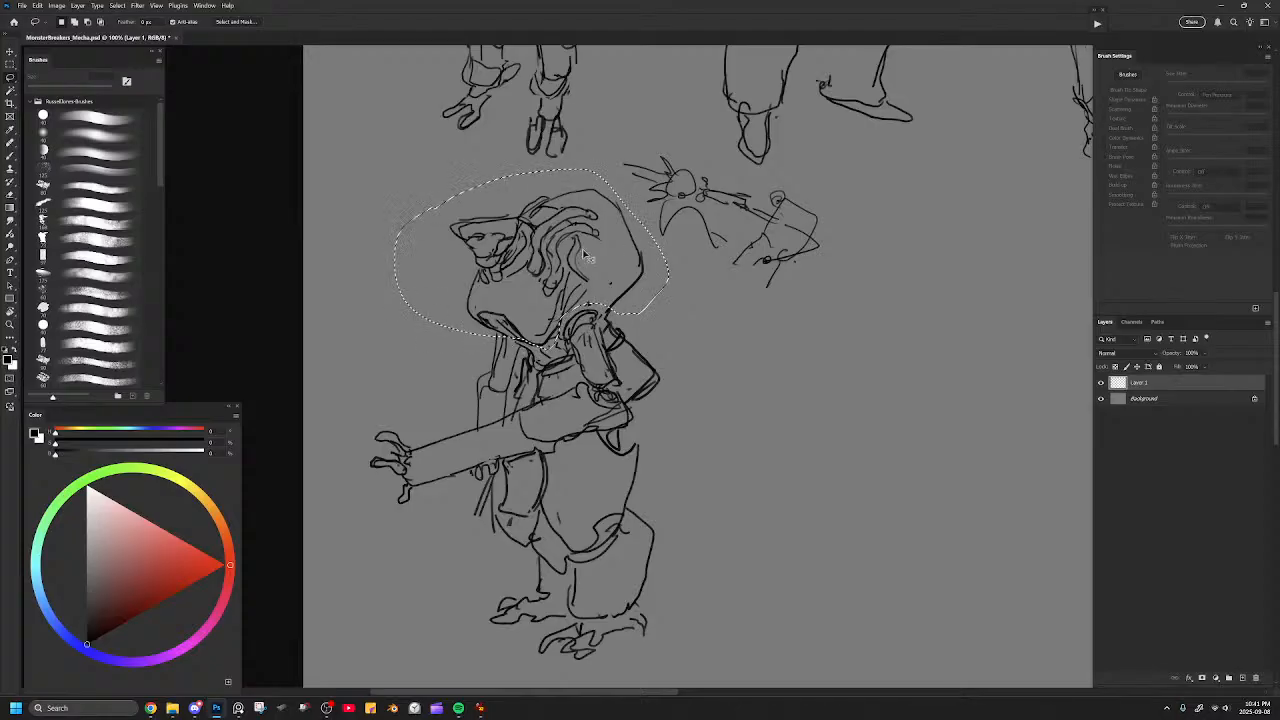
pyautogui.hotkey('ctrl', 't')
pyautogui.rightClick(565, 223)
pyautogui.click(581, 289)
pyautogui.moveTo(420, 318)
pyautogui.mouseDown()
pyautogui.moveTo(402, 302)
pyautogui.moveTo(412, 309)
pyautogui.mouseUp()
pyautogui.moveTo(646, 226); pyautogui.dragTo(667, 229)
pyautogui.press('Return')
pyautogui.hotkey('ctrl', 'd')
# Erase the beaked face and try a long, flat bar-shaped head above the hull's front.
pyautogui.moveTo(646, 266); pyautogui.dragTo(720, 250)
pyautogui.press('b')
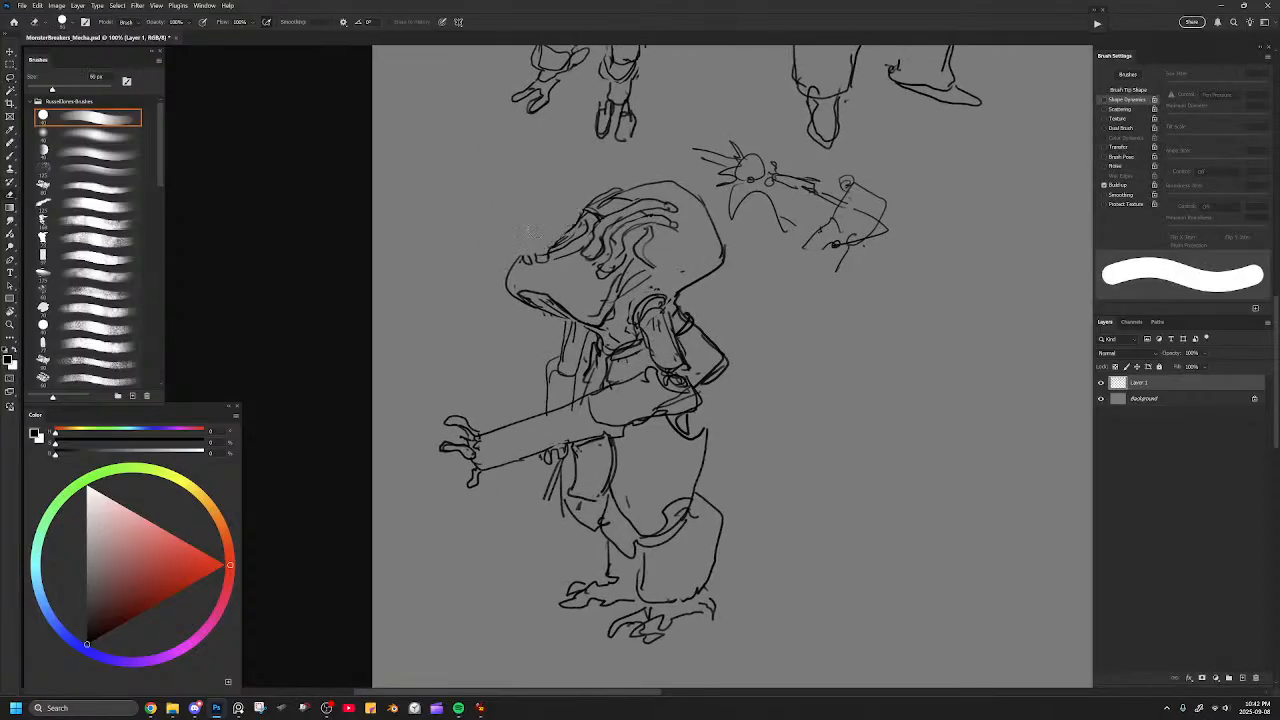
pyautogui.press('b')
pyautogui.moveTo(545, 211); pyautogui.dragTo(571, 203)
pyautogui.moveTo(512, 241)
pyautogui.mouseDown()
pyautogui.moveTo(574, 225)
pyautogui.moveTo(568, 188)
pyautogui.mouseUp()
pyautogui.hotkey('ctrl', 'z')
pyautogui.hotkey('ctrl', 'z')
pyautogui.hotkey('ctrl', 'z')
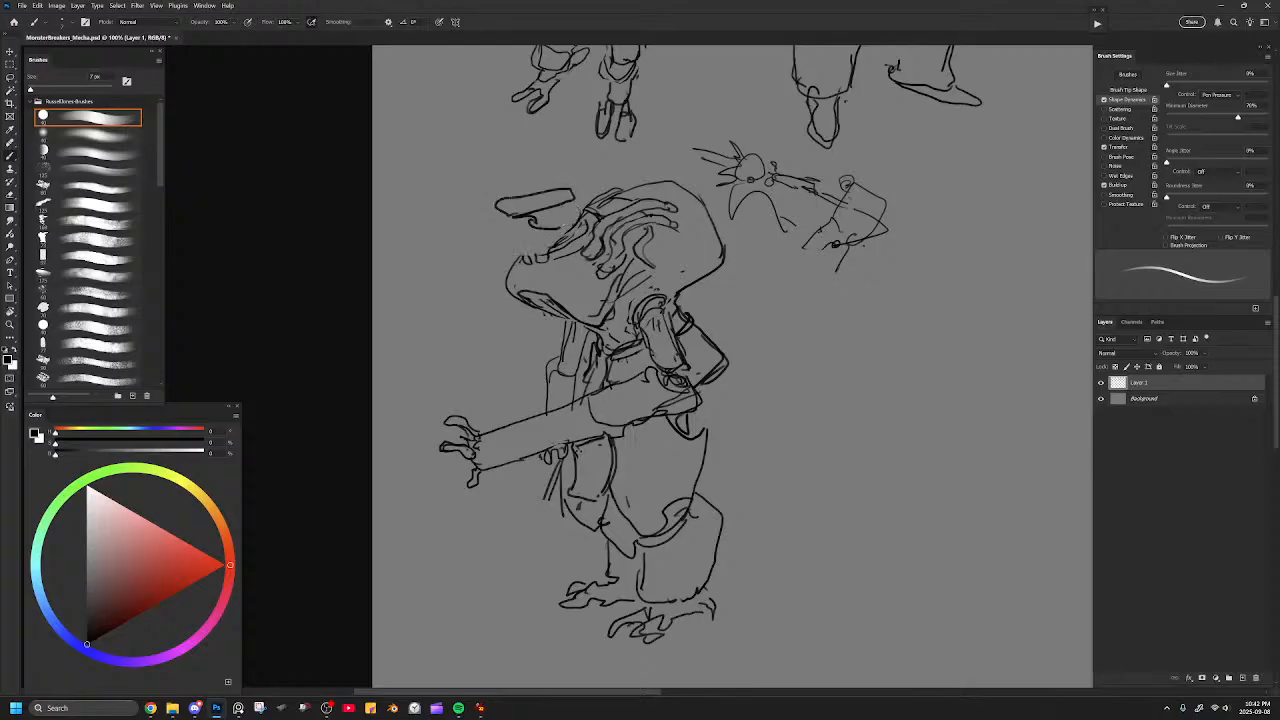
pyautogui.hotkey('ctrl', 'z')
pyautogui.hotkey('ctrl', 'z')
# Draw a compact, boxy visor-like head with a flat top plate on the hull's front.
pyautogui.moveTo(544, 217)
pyautogui.mouseDown()
pyautogui.moveTo(513, 234)
pyautogui.moveTo(577, 221)
pyautogui.moveTo(512, 233)
pyautogui.mouseUp()
pyautogui.hotkey('ctrl', 'z')
pyautogui.hotkey('ctrl', 'z')
pyautogui.moveTo(512, 233)
pyautogui.mouseDown()
pyautogui.moveTo(577, 223)
pyautogui.moveTo(528, 251)
pyautogui.moveTo(586, 220)
pyautogui.moveTo(520, 204)
pyautogui.moveTo(518, 178)
pyautogui.moveTo(574, 170)
pyautogui.moveTo(584, 202)
pyautogui.moveTo(554, 202)
pyautogui.moveTo(578, 197)
pyautogui.moveTo(547, 222)
pyautogui.moveTo(574, 215)
pyautogui.mouseUp()
pyautogui.hotkey('ctrl', 'z')
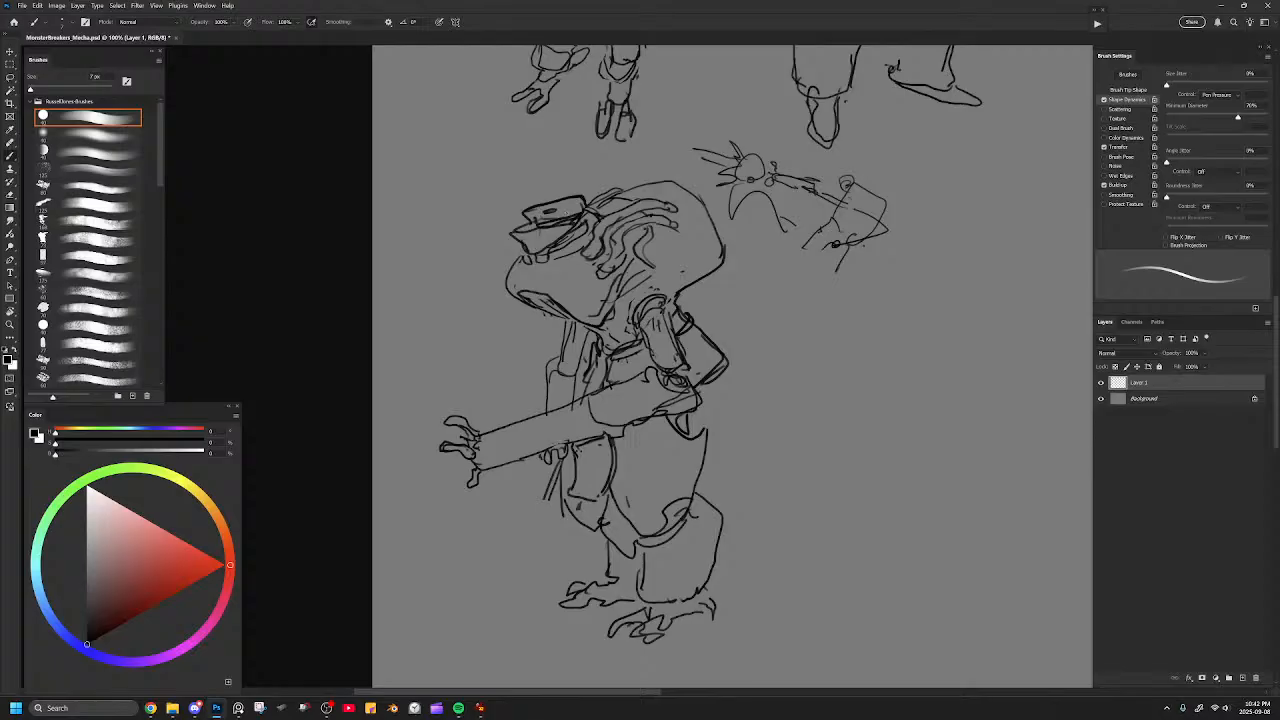
pyautogui.moveTo(528, 211); pyautogui.dragTo(566, 202)
# Erase the doubled lines on the hull's lower front and redraw it as a smooth round belly with an inner curve.
pyautogui.press('e')
pyautogui.moveTo(516, 260)
pyautogui.mouseDown()
pyautogui.moveTo(517, 299)
pyautogui.moveTo(569, 309)
pyautogui.mouseUp()
pyautogui.press('b')
pyautogui.moveTo(550, 268)
pyautogui.mouseDown()
pyautogui.moveTo(563, 296)
pyautogui.moveTo(624, 281)
pyautogui.moveTo(652, 256)
pyautogui.mouseUp()
pyautogui.hotkey('ctrl', '-')
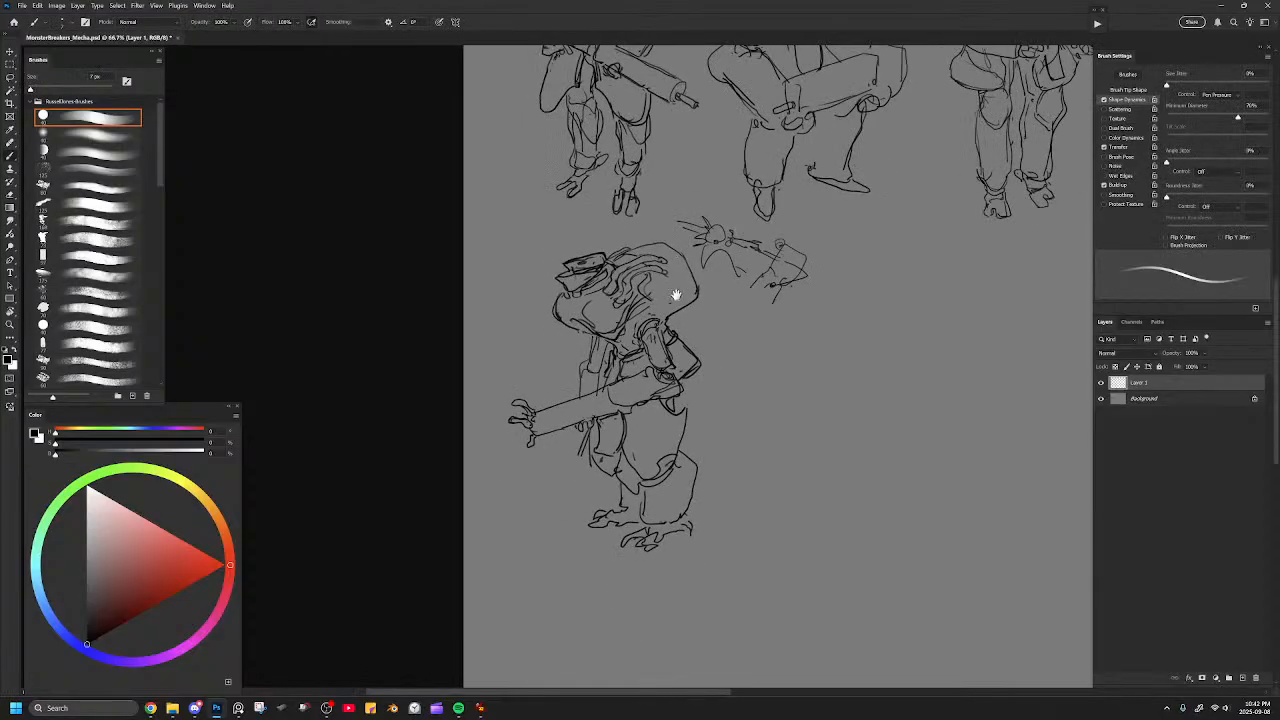
pyautogui.moveTo(677, 297); pyautogui.dragTo(657, 271)
pyautogui.press('e')
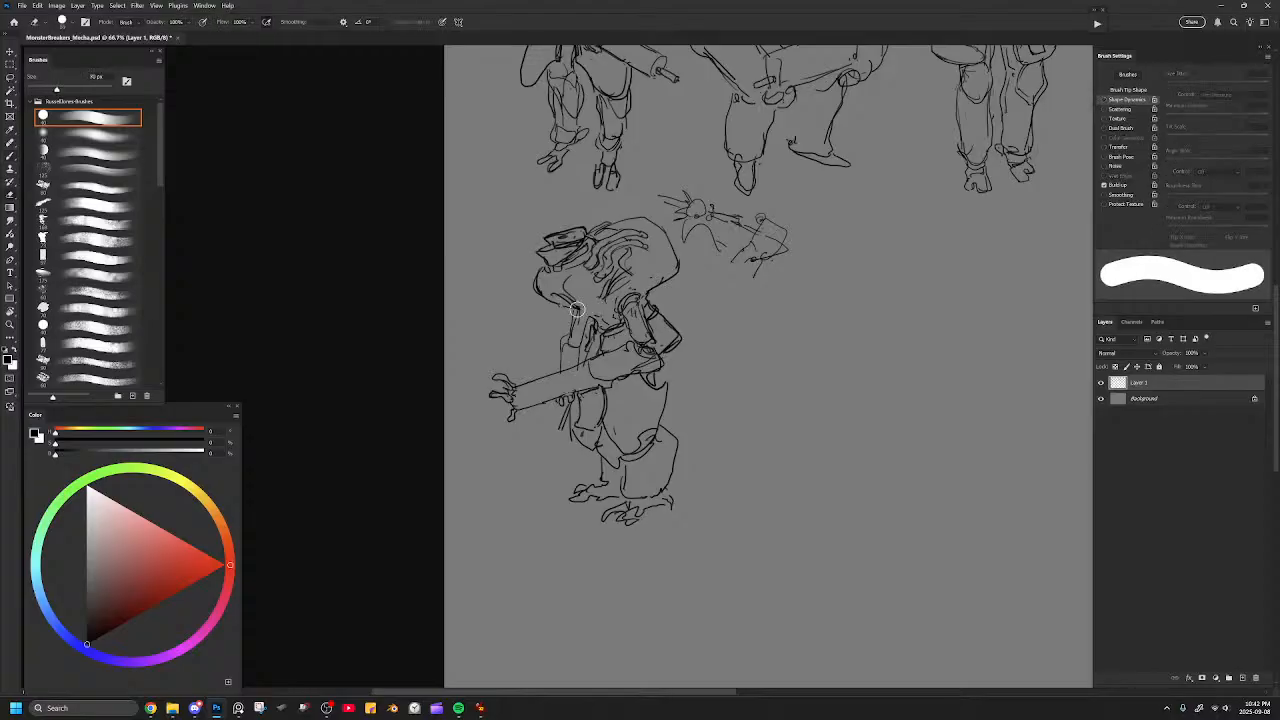
pyautogui.press('b')
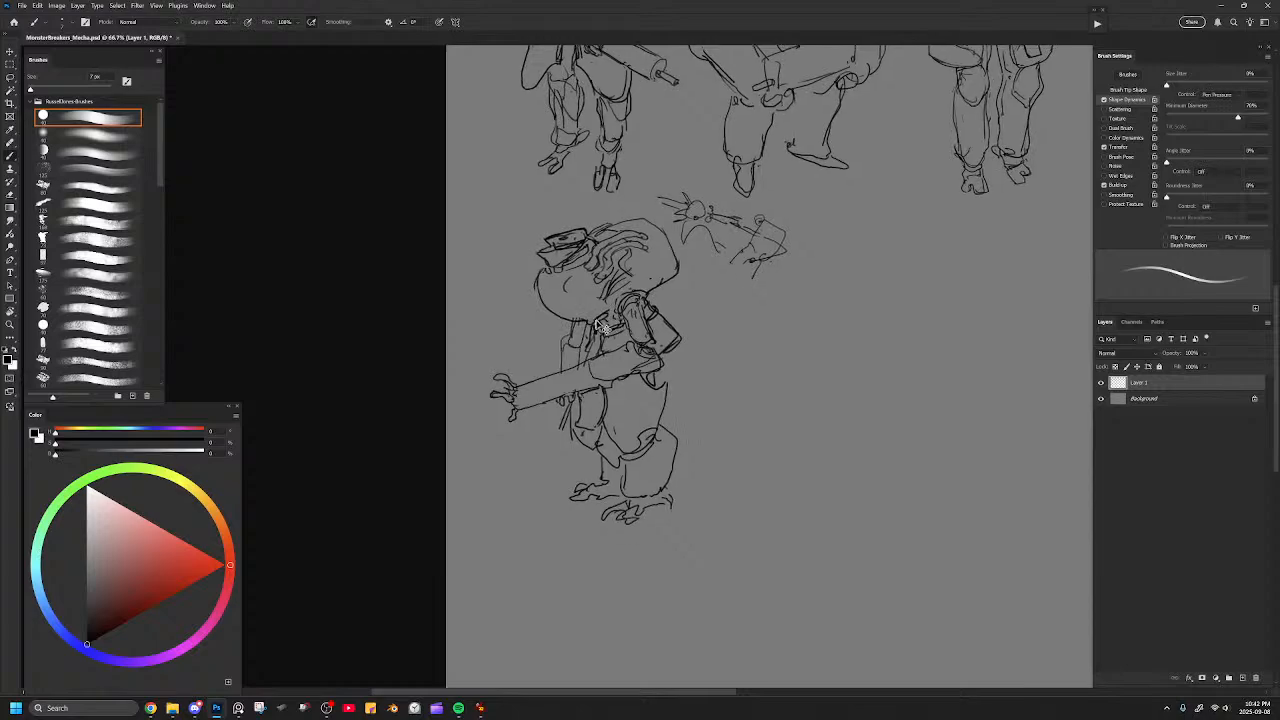
# Mirror the canvas to check the lineup and draw a small boxy vent on the rear edge of the mecha's hull.
pyautogui.hotkey('ctrl', '-')
pyautogui.hotkey('ctrl', '-')
pyautogui.moveTo(734, 314); pyautogui.dragTo(277, 323)
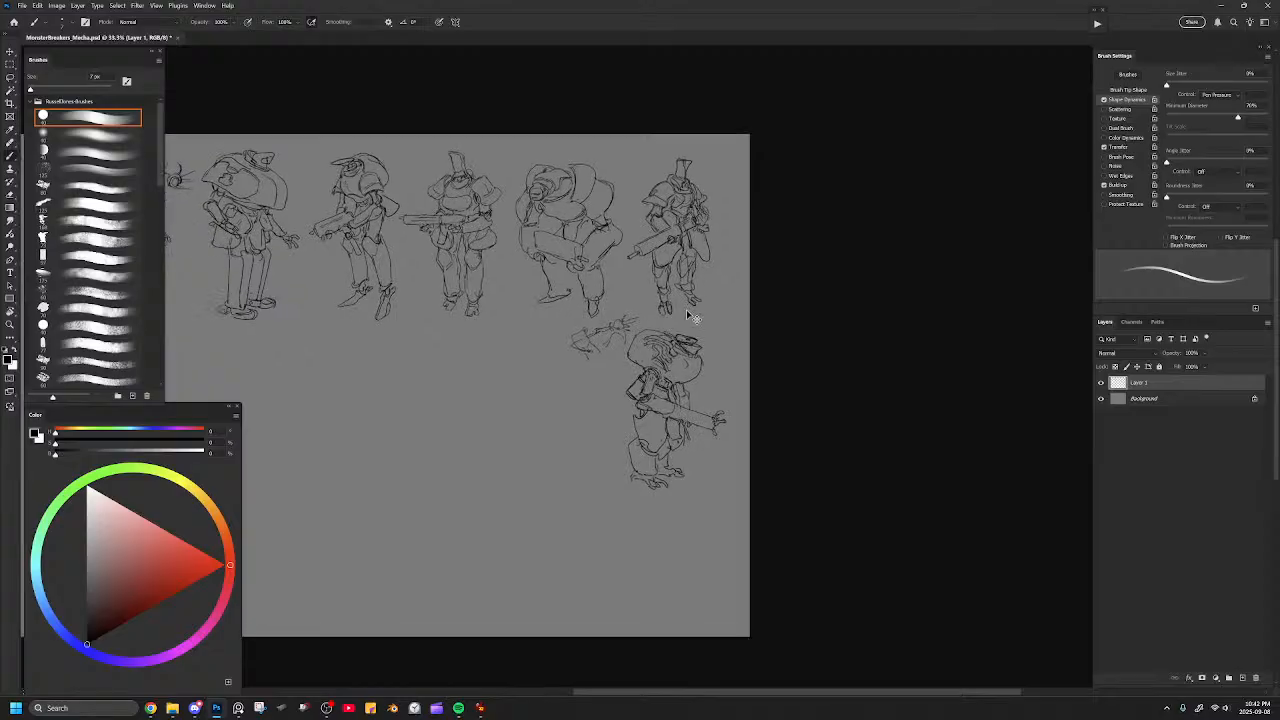
pyautogui.hotkey('ctrl', '+')
pyautogui.hotkey('ctrl', '+')
pyautogui.hotkey('ctrl', '+')
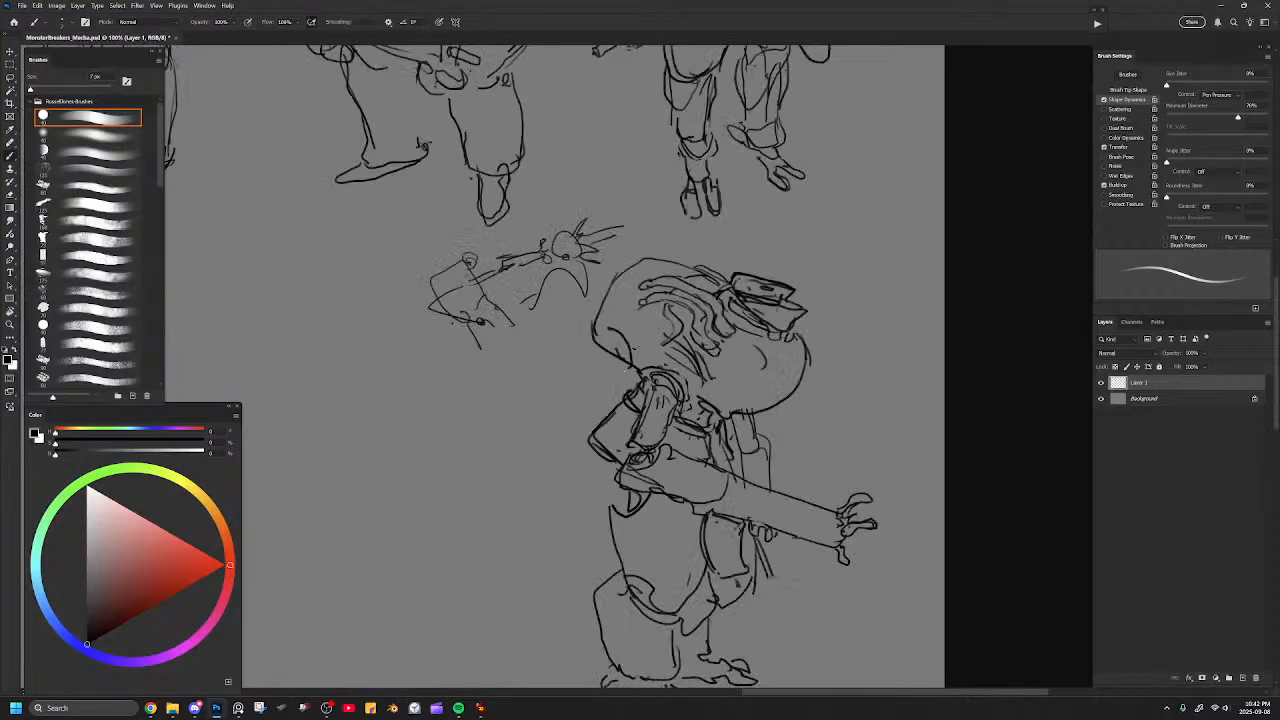
pyautogui.press('e')
pyautogui.press('b')
pyautogui.moveTo(600, 322)
pyautogui.mouseDown()
pyautogui.moveTo(630, 362)
pyautogui.moveTo(614, 372)
pyautogui.mouseUp()
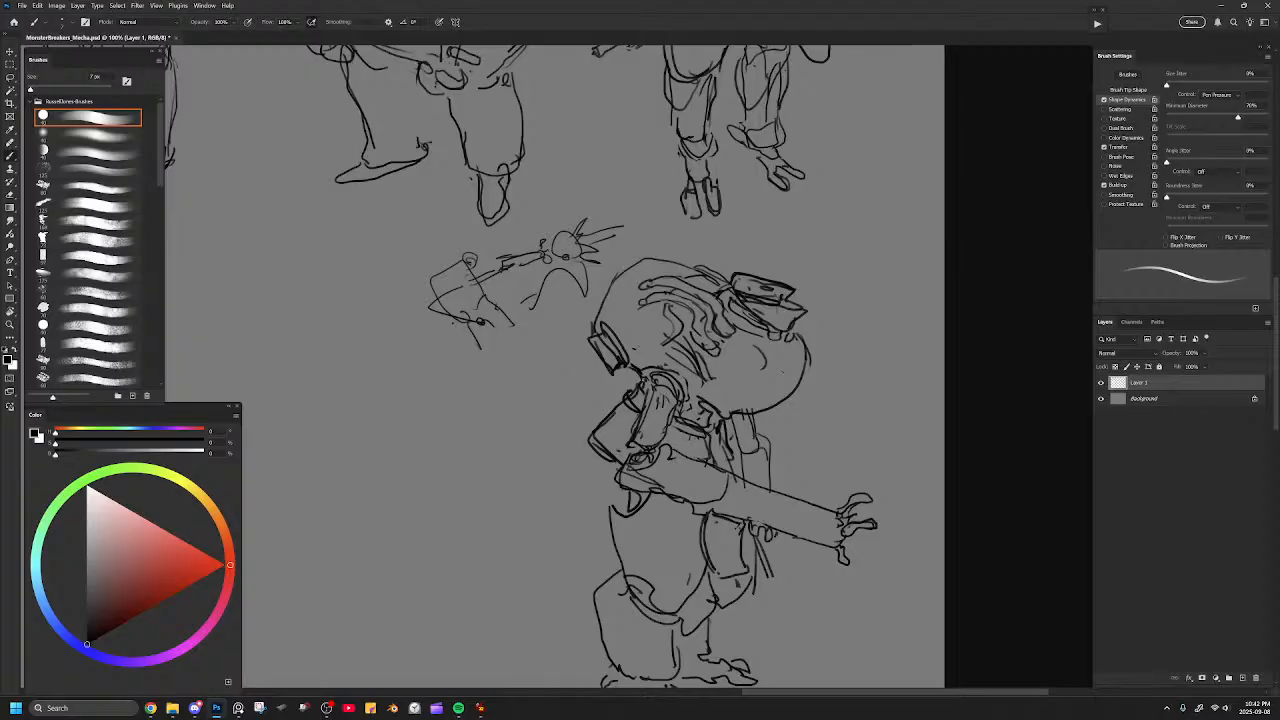
# Touch up the tendril lines on the hull and add a curved contour line inside the round belly.
pyautogui.press('e')
pyautogui.moveTo(652, 293)
pyautogui.mouseDown()
pyautogui.moveTo(642, 307)
pyautogui.moveTo(661, 277)
pyautogui.mouseUp()
pyautogui.press('b')
pyautogui.moveTo(650, 288)
pyautogui.mouseDown()
pyautogui.moveTo(662, 283)
pyautogui.moveTo(652, 296)
pyautogui.mouseUp()
pyautogui.moveTo(758, 375)
pyautogui.mouseDown()
pyautogui.moveTo(745, 277)
pyautogui.moveTo(758, 263)
pyautogui.moveTo(766, 286)
pyautogui.moveTo(775, 268)
pyautogui.moveTo(789, 289)
pyautogui.mouseUp()
pyautogui.hotkey('ctrl', 'z')
pyautogui.moveTo(793, 230); pyautogui.dragTo(792, 280)
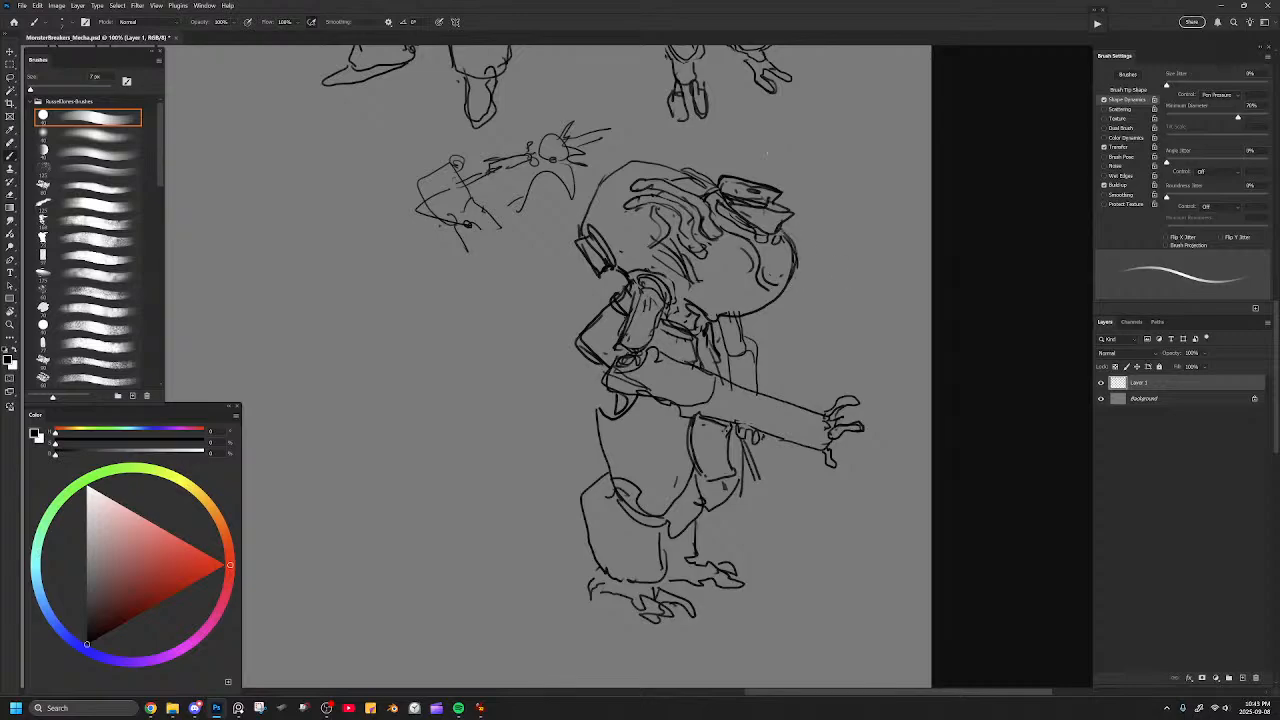
# Clean up the joint lines beneath the rear vent and draw a long inset panel along the forearm.
pyautogui.press('e')
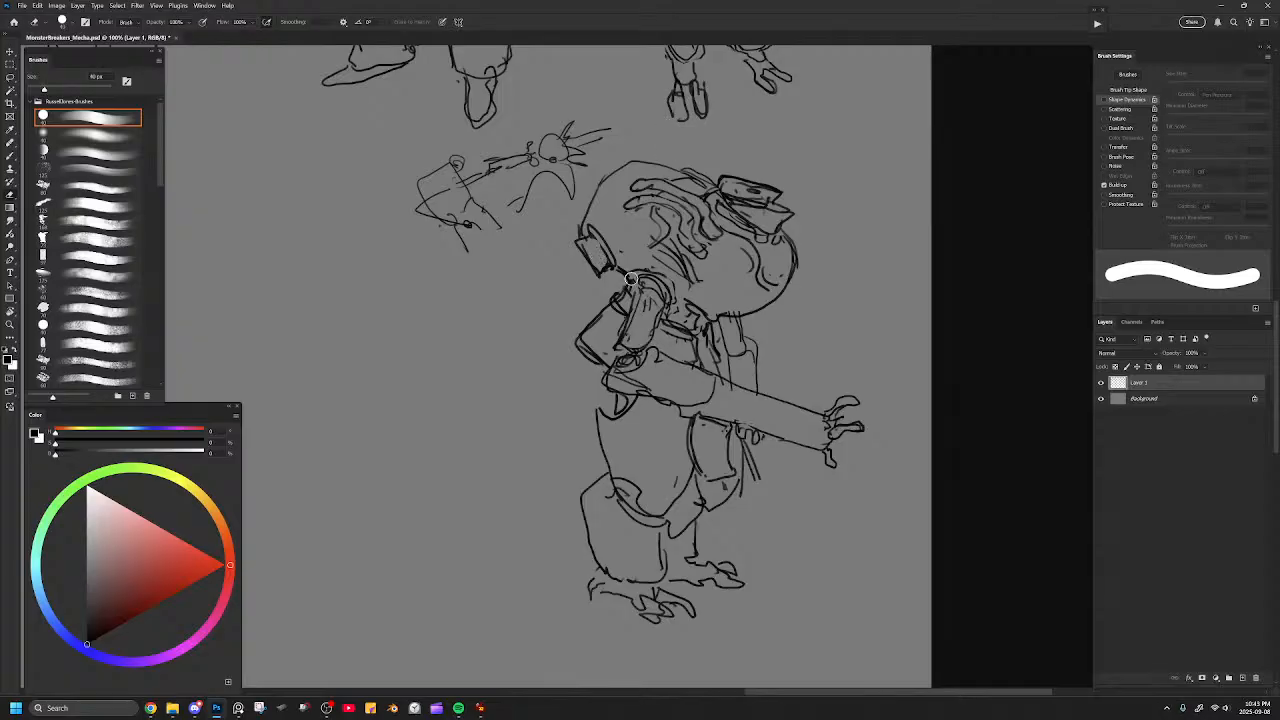
pyautogui.press('b')
pyautogui.moveTo(617, 270); pyautogui.dragTo(626, 283)
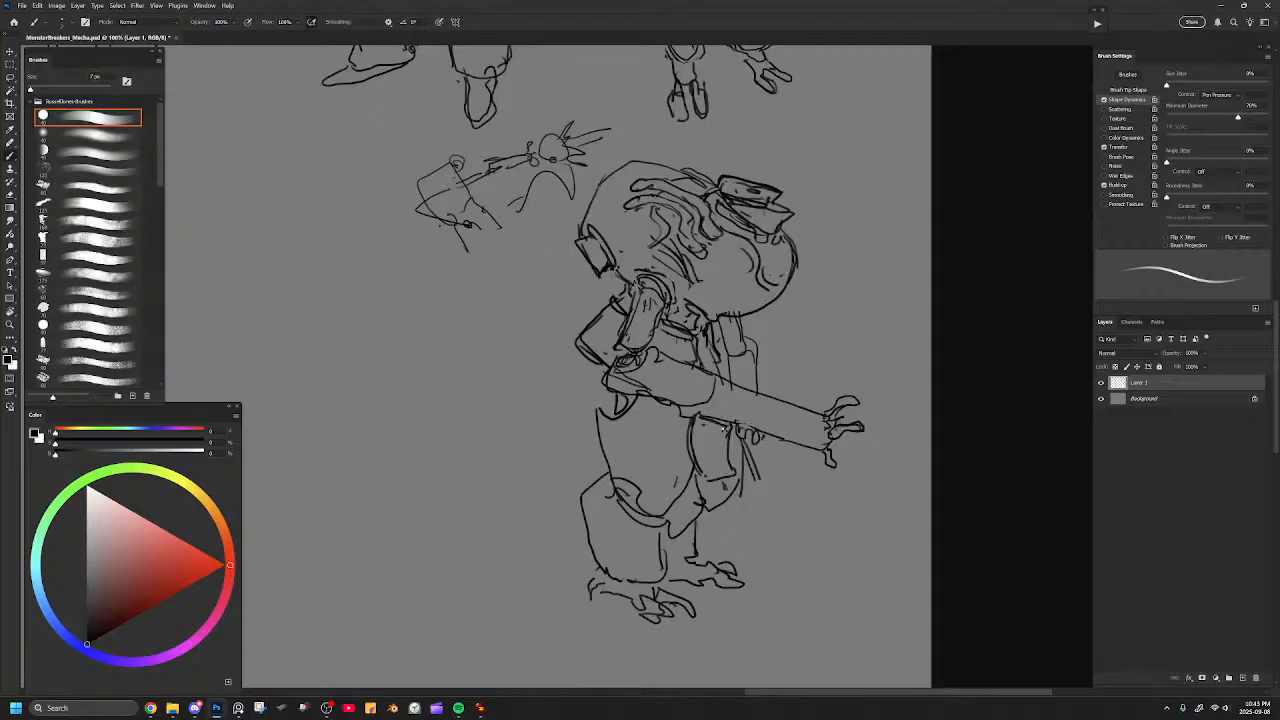
pyautogui.moveTo(740, 390); pyautogui.dragTo(804, 420)
# Erase the boxy shape behind the shoulder and redraw it as a rounded form.
pyautogui.press('e')
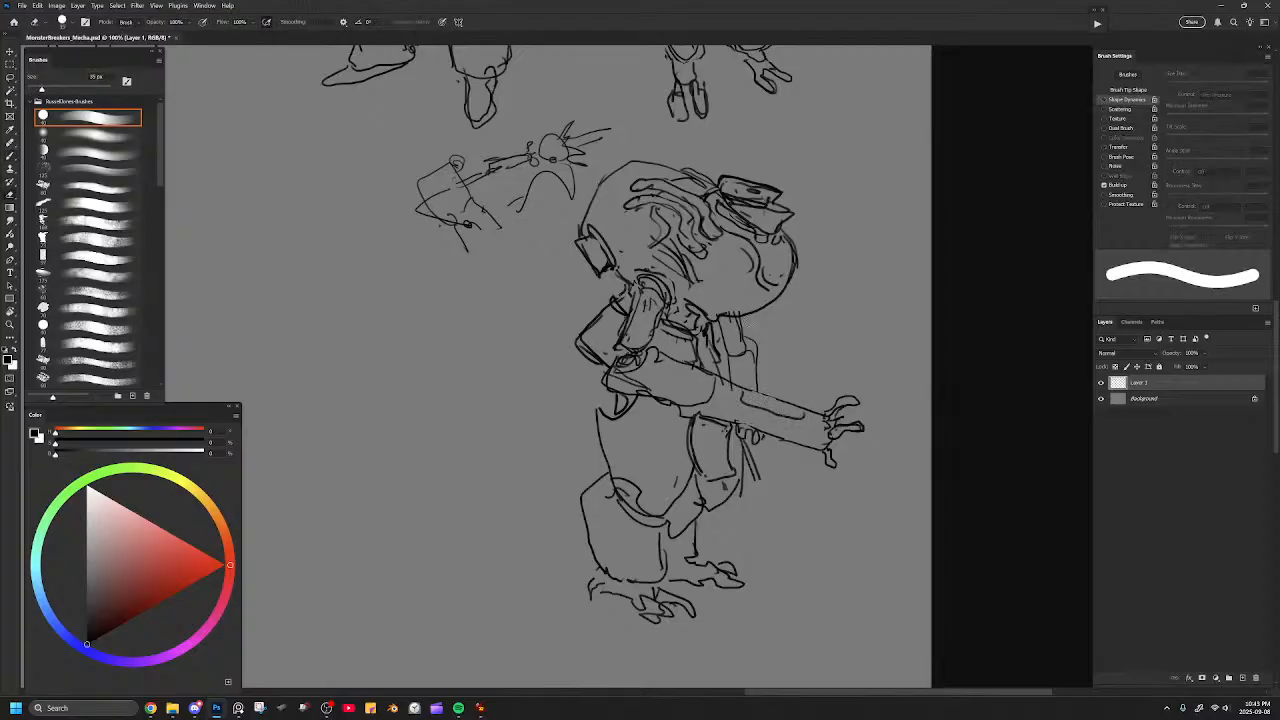
pyautogui.hotkey('ctrl', '-')
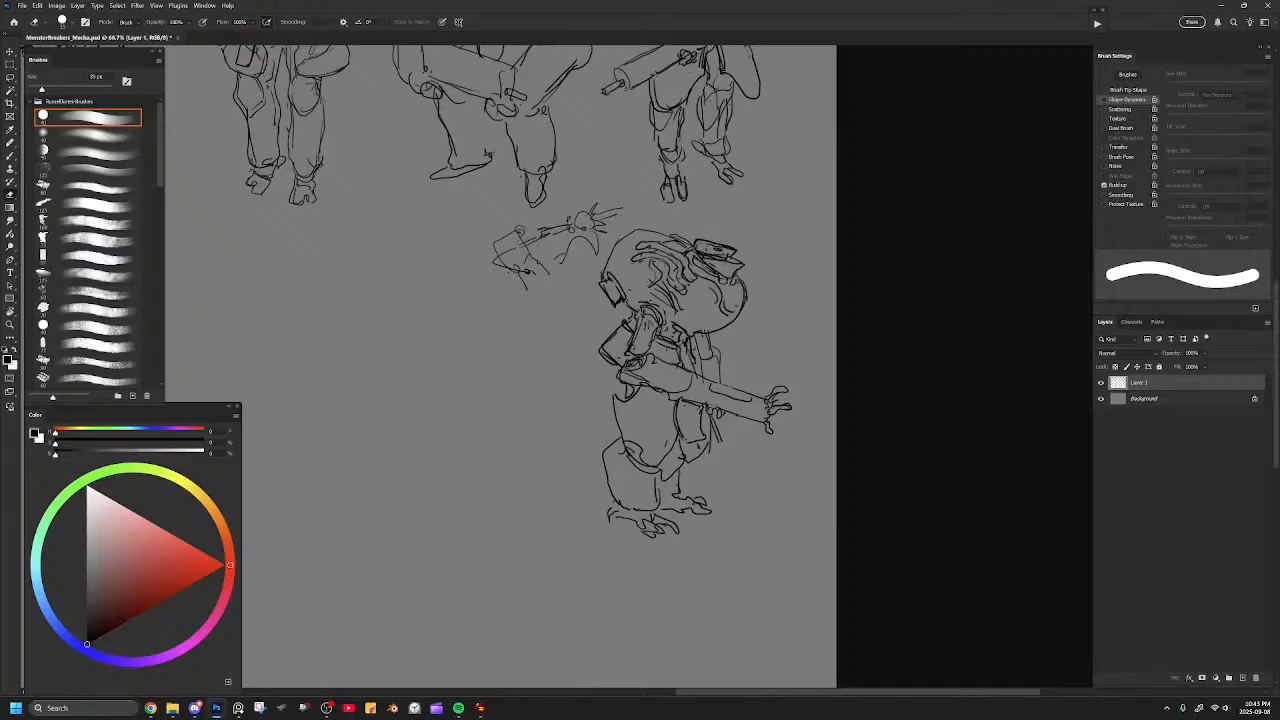
pyautogui.hotkey('ctrl', '+')
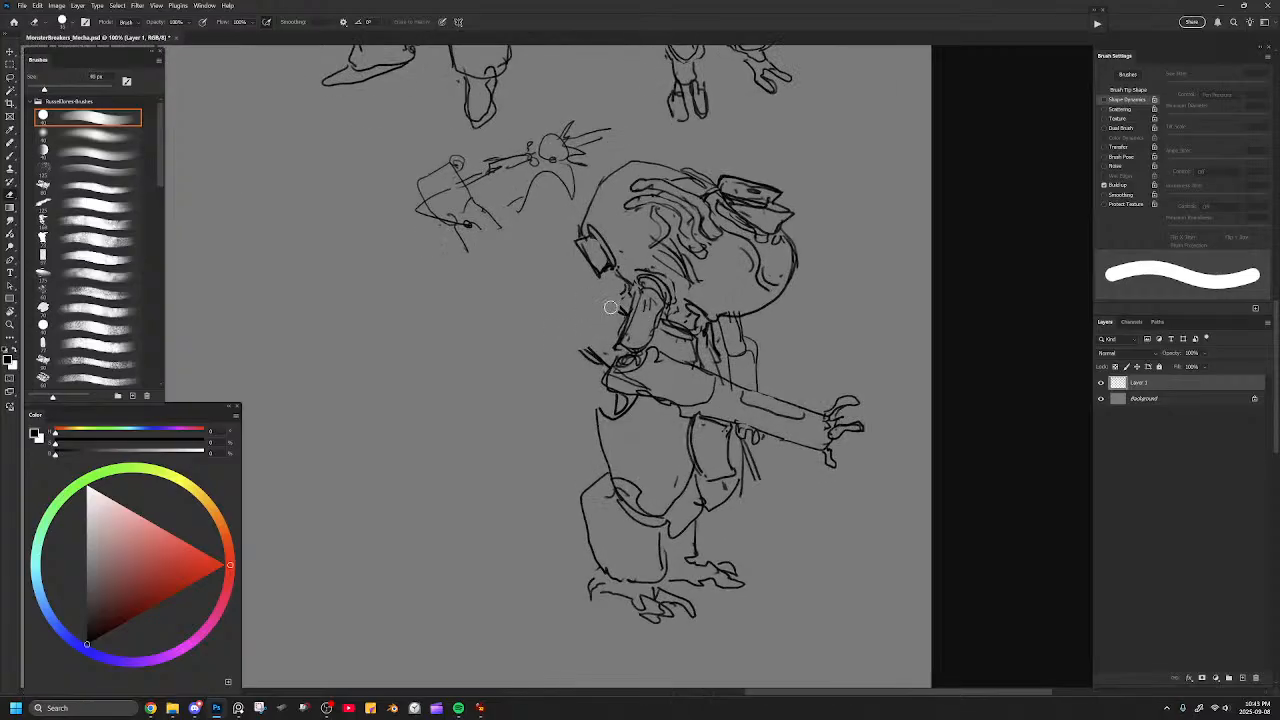
pyautogui.press('b')
pyautogui.moveTo(621, 291)
pyautogui.mouseDown()
pyautogui.moveTo(583, 325)
pyautogui.moveTo(605, 368)
pyautogui.mouseUp()
pyautogui.press('e')
pyautogui.press('b')
# Redraw the lower edges of the armour around the knee and the far thigh, checking the figure against the lineup.
pyautogui.moveTo(694, 521); pyautogui.dragTo(657, 547)
pyautogui.moveTo(744, 473)
pyautogui.mouseDown()
pyautogui.moveTo(735, 501)
pyautogui.moveTo(700, 522)
pyautogui.mouseUp()
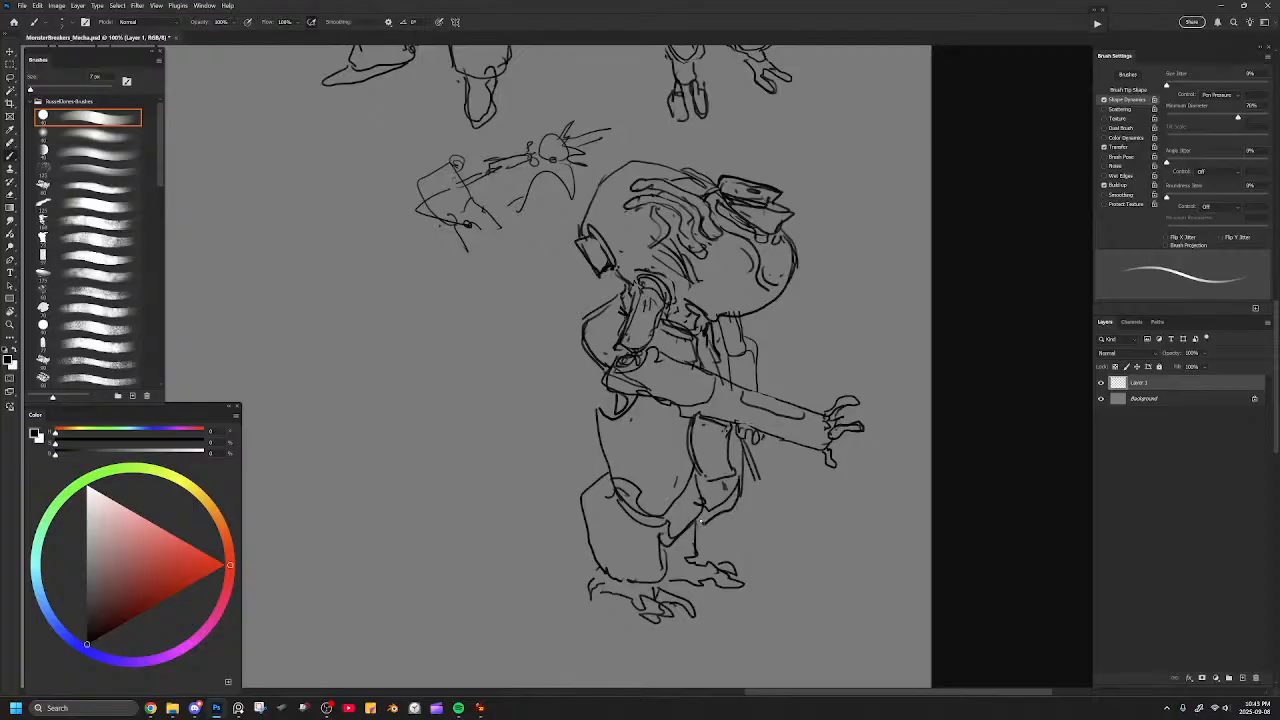
pyautogui.hotkey('ctrl', '-')
pyautogui.hotkey('ctrl', '-')
pyautogui.hotkey('ctrl', '-')
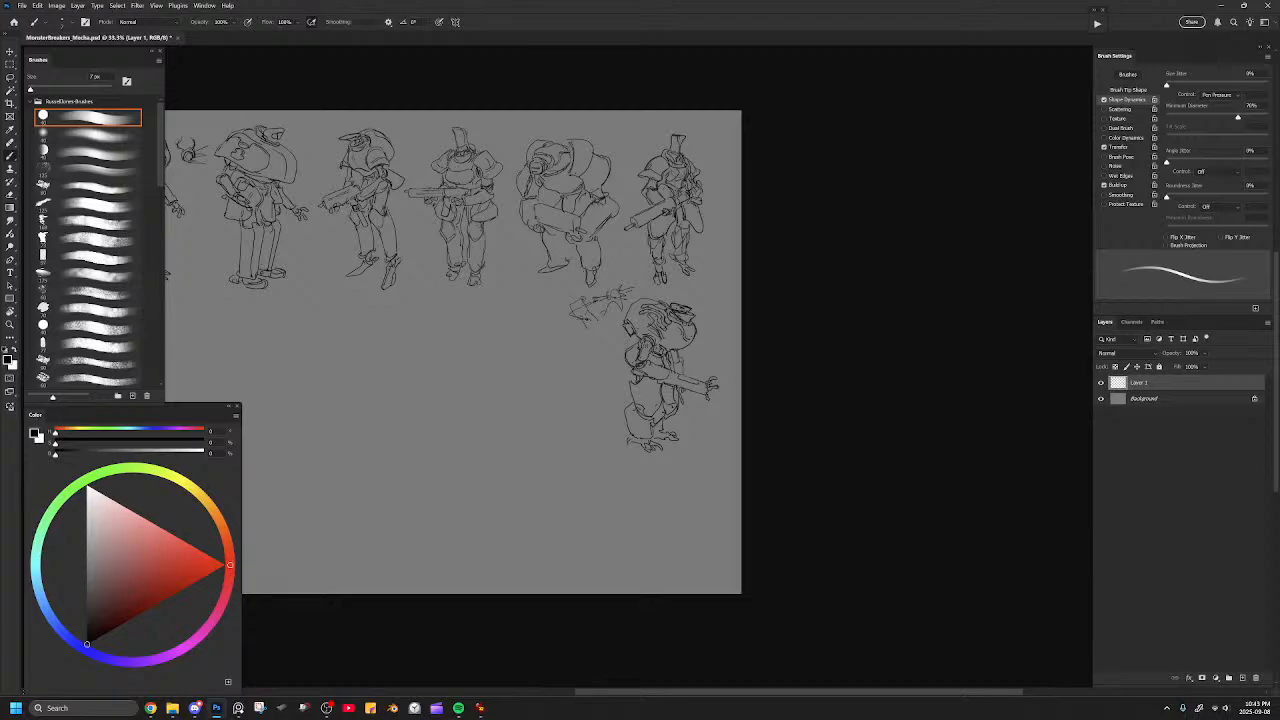
pyautogui.hotkey('ctrl', '+')
pyautogui.hotkey('ctrl', '+')
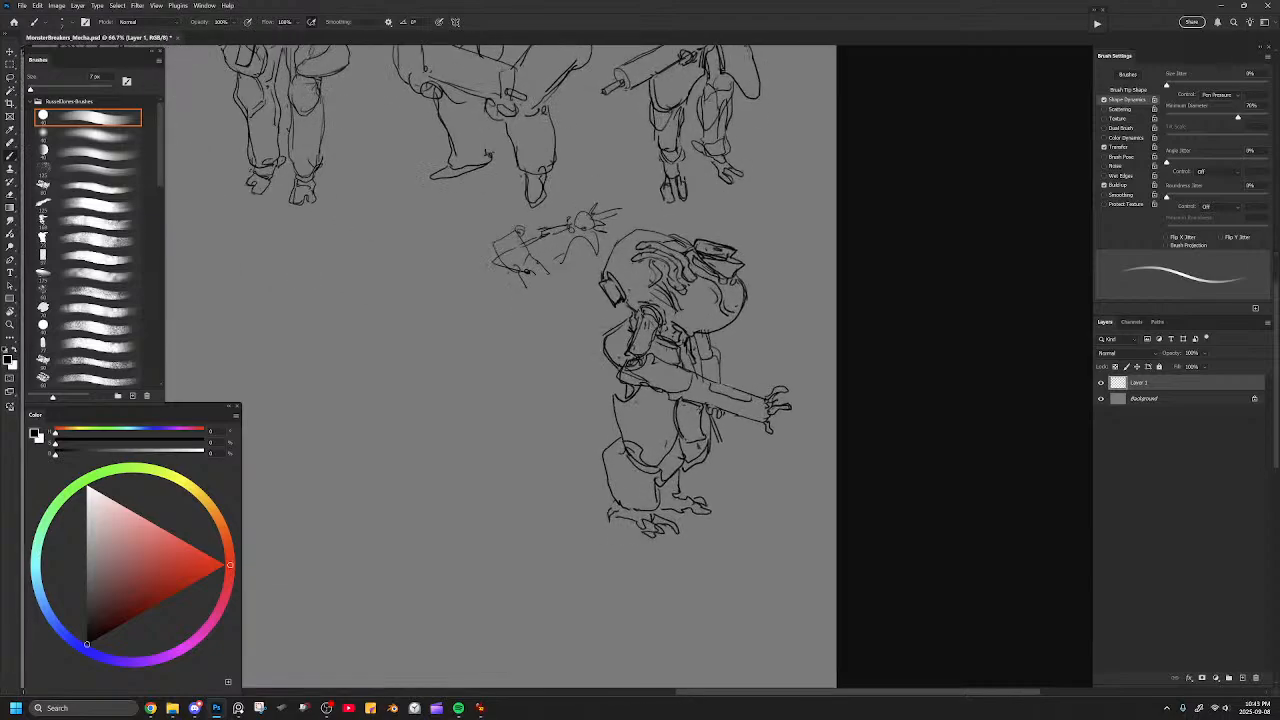
# Erase the squiggly tendril lines from the side of the hull with a larger eraser.
pyautogui.hotkey('ctrl', '+')
pyautogui.moveTo(750, 238)
pyautogui.mouseDown()
pyautogui.moveTo(705, 312)
pyautogui.moveTo(625, 272)
pyautogui.moveTo(647, 268)
pyautogui.moveTo(689, 311)
pyautogui.moveTo(679, 280)
pyautogui.moveTo(623, 281)
pyautogui.moveTo(653, 291)
pyautogui.moveTo(684, 348)
pyautogui.moveTo(646, 322)
pyautogui.moveTo(680, 348)
pyautogui.mouseUp()
pyautogui.press('e')
pyautogui.press(']')
pyautogui.press(']')
pyautogui.press(']')
pyautogui.press(']')
pyautogui.press(']')
pyautogui.press(']')
pyautogui.press(']')
pyautogui.press('b')
pyautogui.moveTo(655, 258)
pyautogui.mouseDown()
pyautogui.moveTo(636, 284)
pyautogui.moveTo(645, 330)
pyautogui.mouseUp()
pyautogui.hotkey('ctrl', 'z')
pyautogui.press('[')
pyautogui.moveTo(661, 253)
pyautogui.mouseDown()
pyautogui.moveTo(658, 292)
pyautogui.moveTo(684, 307)
pyautogui.mouseUp()
pyautogui.hotkey('ctrl', 'z')
pyautogui.moveTo(659, 251)
pyautogui.mouseDown()
pyautogui.moveTo(692, 297)
pyautogui.moveTo(705, 366)
pyautogui.mouseUp()
pyautogui.hotkey('ctrl', 'z')
# Draw a long curved oval panel with doubled edges on the hull's side and another contour line on the front belly.
pyautogui.moveTo(653, 253)
pyautogui.mouseDown()
pyautogui.moveTo(689, 318)
pyautogui.moveTo(691, 367)
pyautogui.mouseUp()
pyautogui.moveTo(676, 294); pyautogui.dragTo(691, 380)
pyautogui.moveTo(692, 381)
pyautogui.mouseDown()
pyautogui.moveTo(694, 321)
pyautogui.moveTo(667, 293)
pyautogui.mouseUp()
pyautogui.moveTo(619, 336)
pyautogui.mouseDown()
pyautogui.moveTo(655, 359)
pyautogui.moveTo(617, 315)
pyautogui.moveTo(630, 268)
pyautogui.moveTo(650, 346)
pyautogui.moveTo(684, 380)
pyautogui.moveTo(698, 364)
pyautogui.mouseUp()
pyautogui.moveTo(626, 277)
pyautogui.mouseDown()
pyautogui.moveTo(642, 264)
pyautogui.moveTo(610, 318)
pyautogui.moveTo(614, 350)
pyautogui.mouseUp()
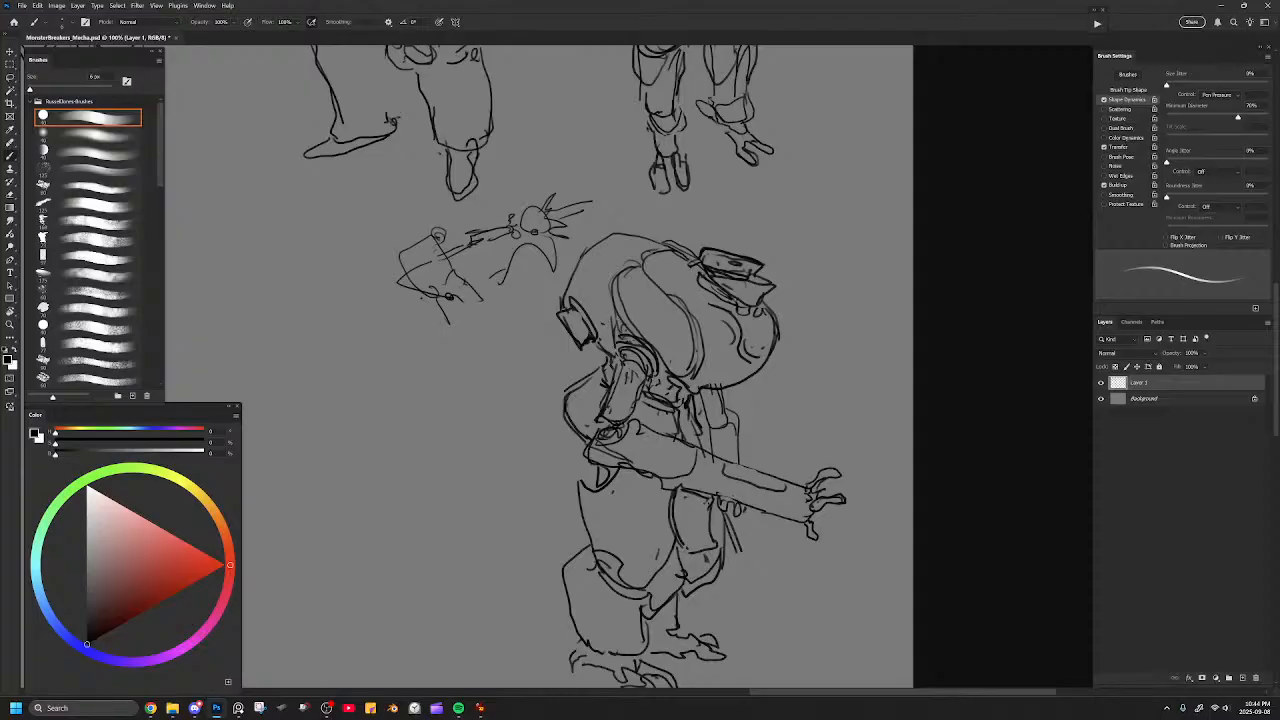
pyautogui.moveTo(690, 258)
pyautogui.mouseDown()
pyautogui.moveTo(680, 268)
pyautogui.moveTo(778, 350)
pyautogui.moveTo(747, 363)
pyautogui.mouseUp()
pyautogui.press('e')
pyautogui.press('b')
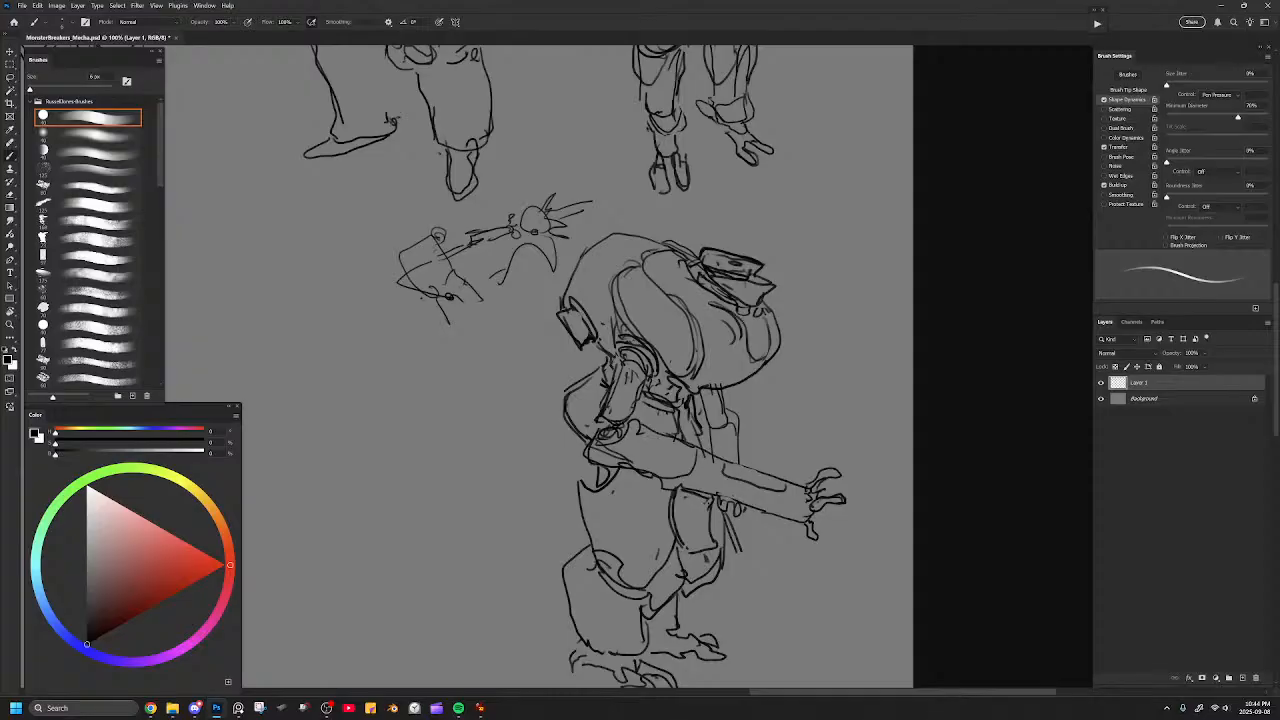
# Refine the extended forearm's edges and redraw its claw hand with segmented fingers.
pyautogui.press('space')
pyautogui.moveTo(669, 357)
pyautogui.mouseDown()
pyautogui.moveTo(751, 285)
pyautogui.moveTo(646, 318)
pyautogui.mouseUp()
pyautogui.moveTo(804, 386)
pyautogui.mouseDown()
pyautogui.moveTo(890, 418)
pyautogui.moveTo(905, 403)
pyautogui.mouseUp()
pyautogui.press('e')
pyautogui.press('b')
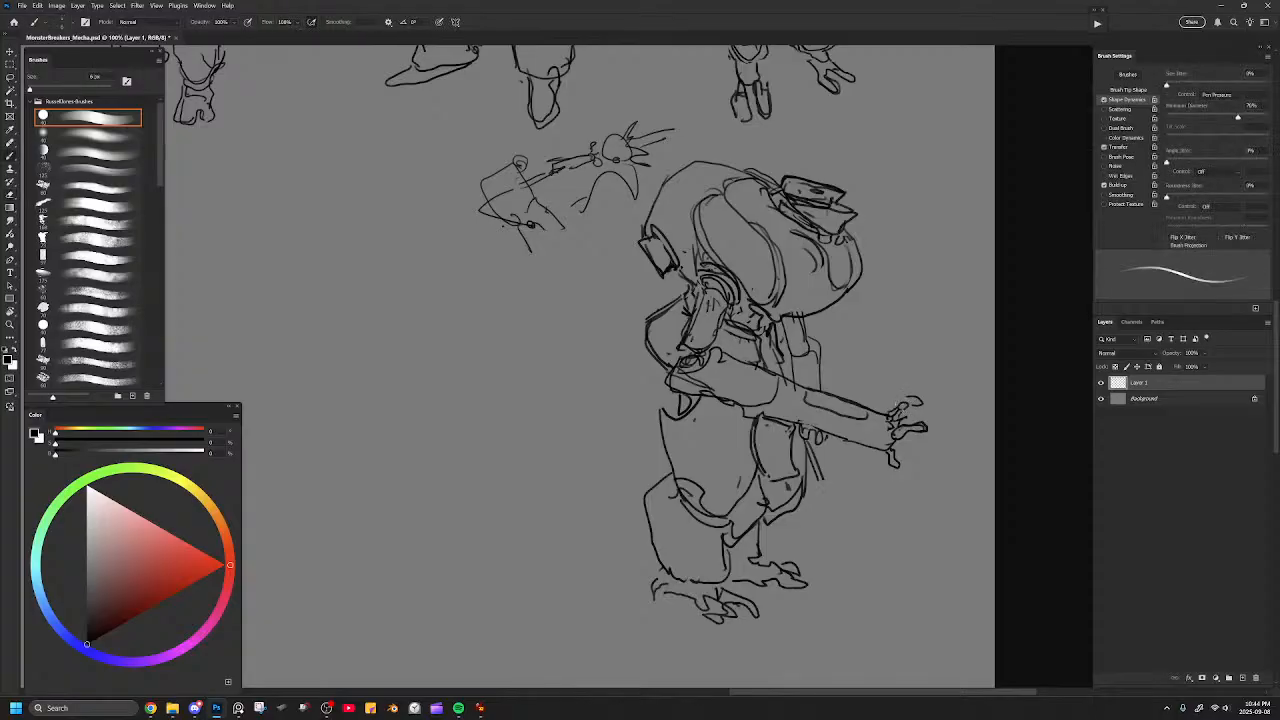
pyautogui.press('e')
pyautogui.moveTo(913, 426); pyautogui.dragTo(911, 434)
pyautogui.press('b')
pyautogui.moveTo(889, 443); pyautogui.dragTo(909, 431)
pyautogui.press('e')
pyautogui.moveTo(800, 424)
pyautogui.mouseDown()
pyautogui.moveTo(856, 442)
pyautogui.moveTo(790, 420)
pyautogui.moveTo(862, 445)
pyautogui.mouseUp()
pyautogui.press('b')
# Replace the near foot's rear claw with a pointed heel spur and touch up the far ankle.
pyautogui.scroll(-3, 658, 245)
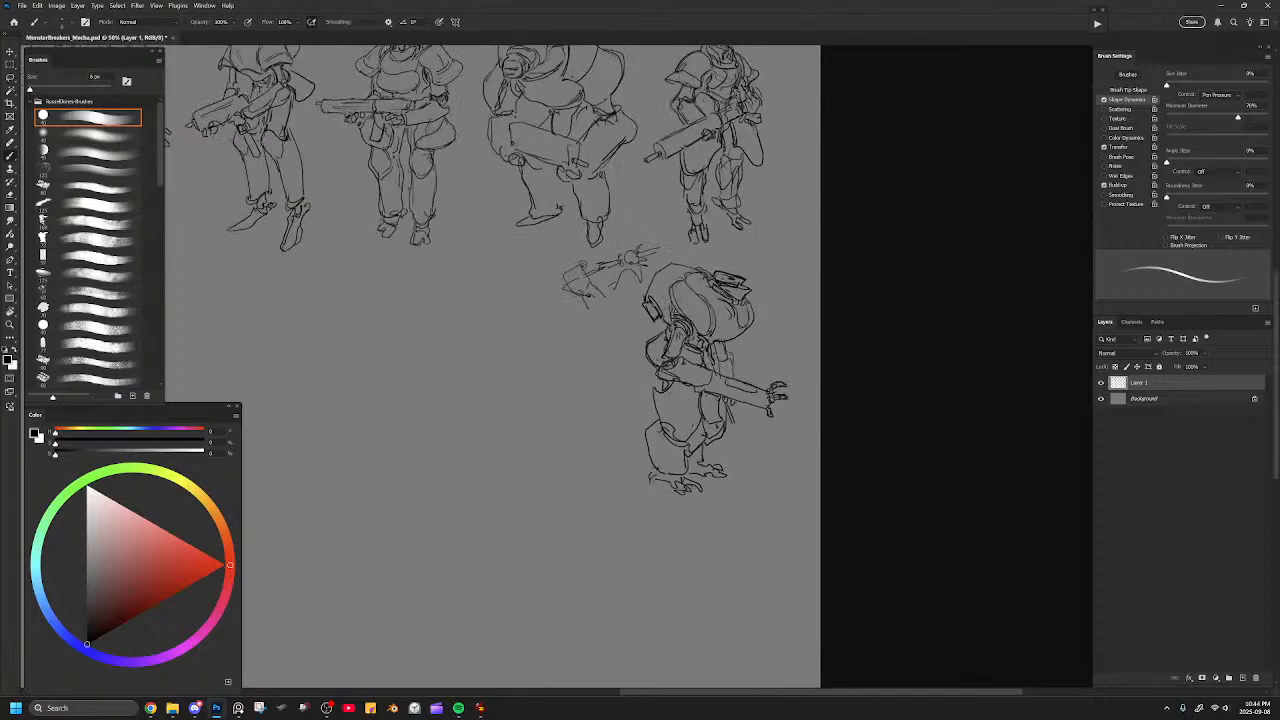
pyautogui.scroll(1, 787, 324)
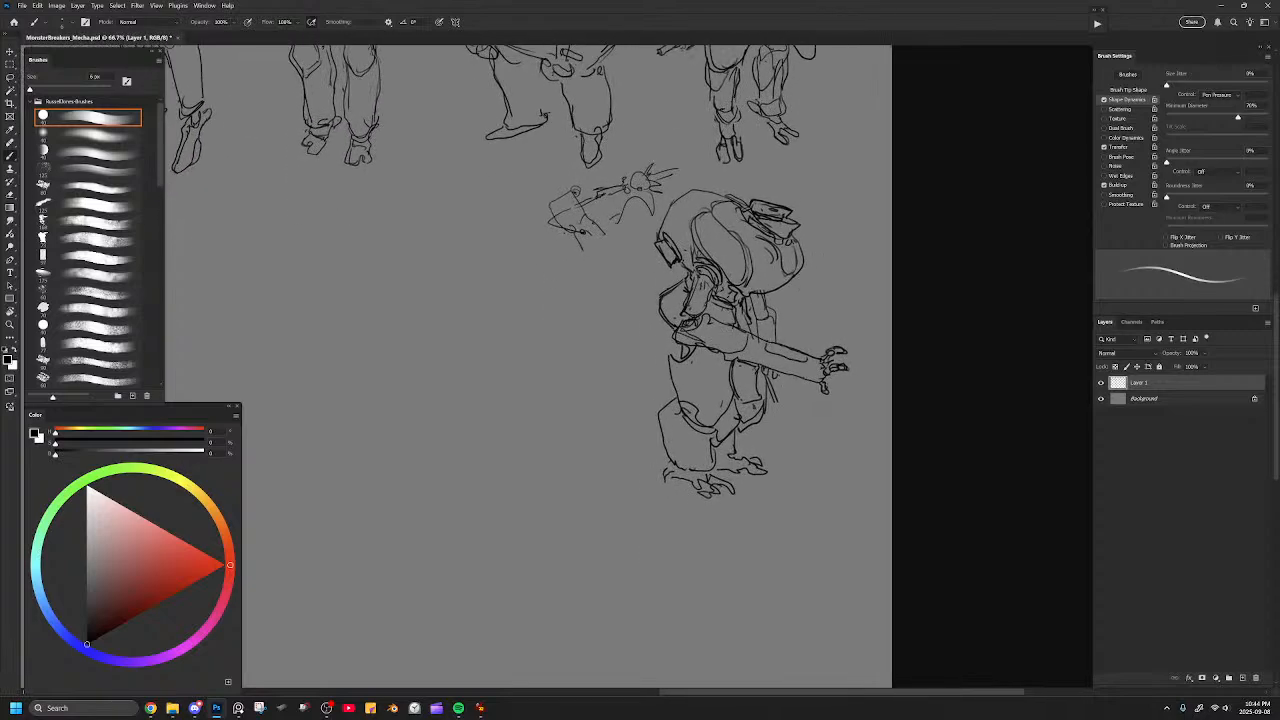
pyautogui.press('e')
pyautogui.moveTo(665, 481); pyautogui.dragTo(675, 474)
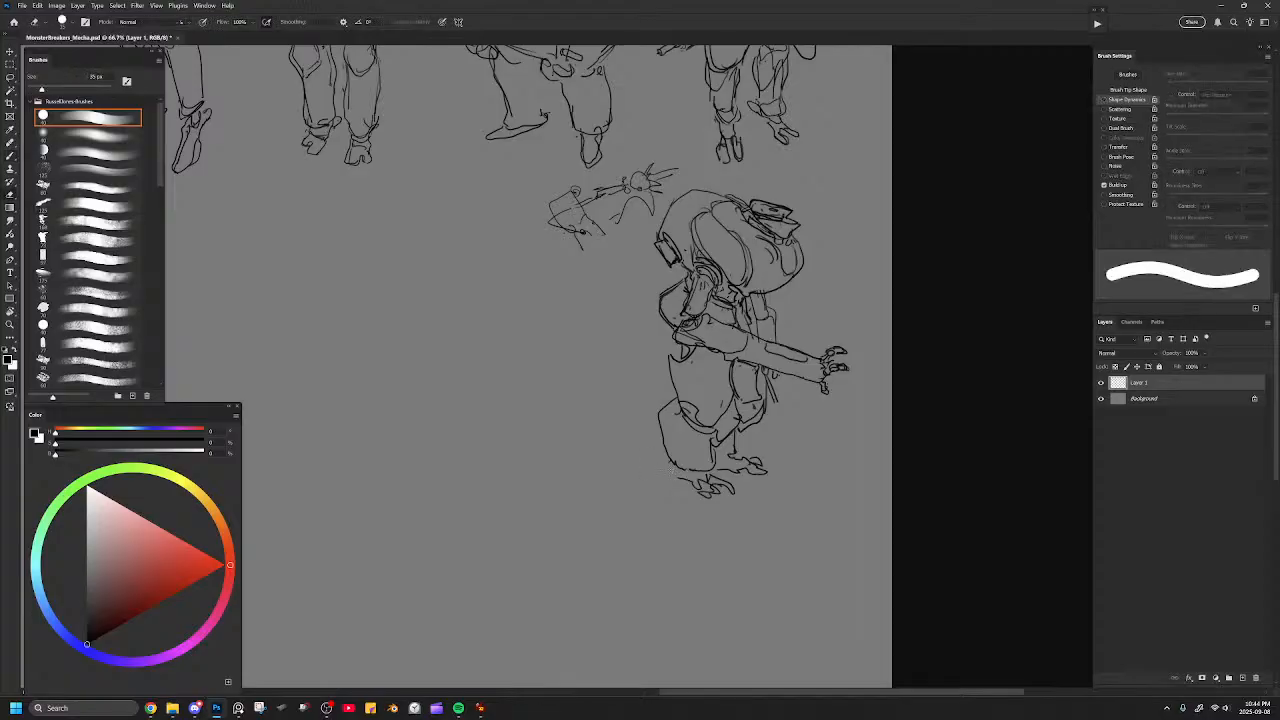
pyautogui.press('b')
pyautogui.press(']')
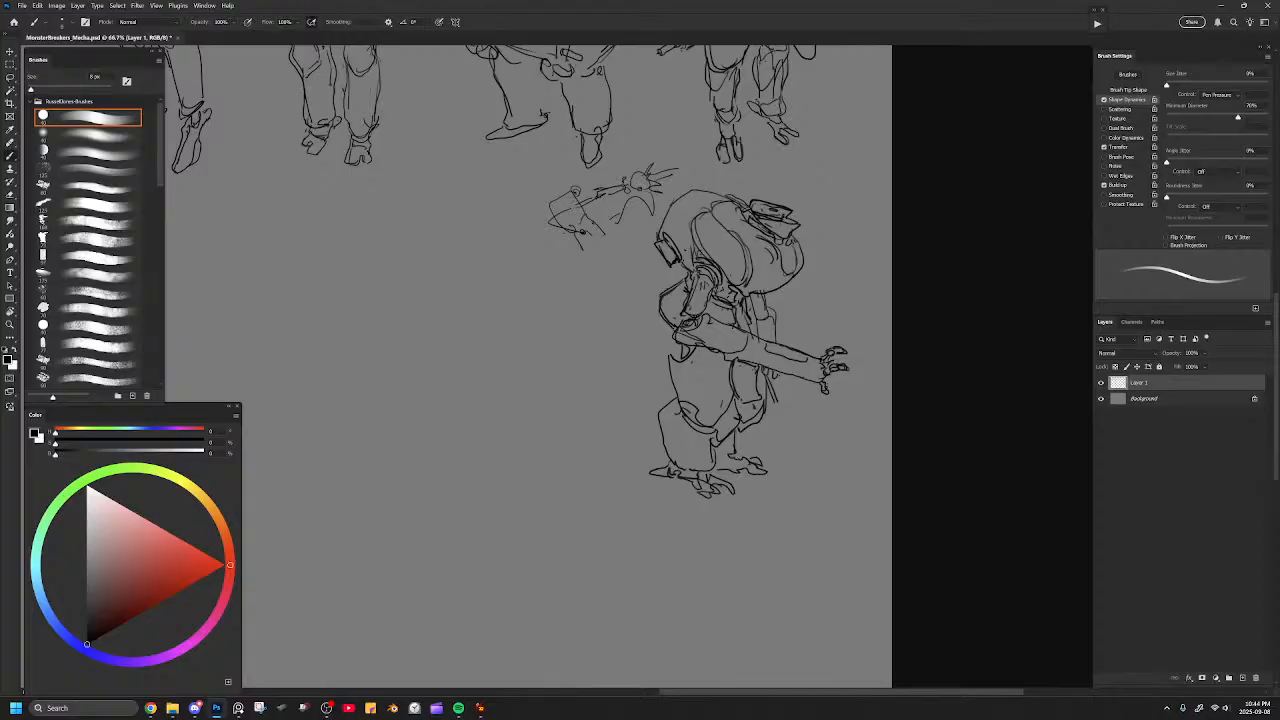
pyautogui.moveTo(717, 463); pyautogui.dragTo(734, 460)
# Draw a small rounded inset panel on the far thigh's armour.
pyautogui.hotkey('ctrl', '-')
pyautogui.hotkey('ctrl', '+')
pyautogui.hotkey('ctrl', '+')
pyautogui.hotkey('ctrl', '+')
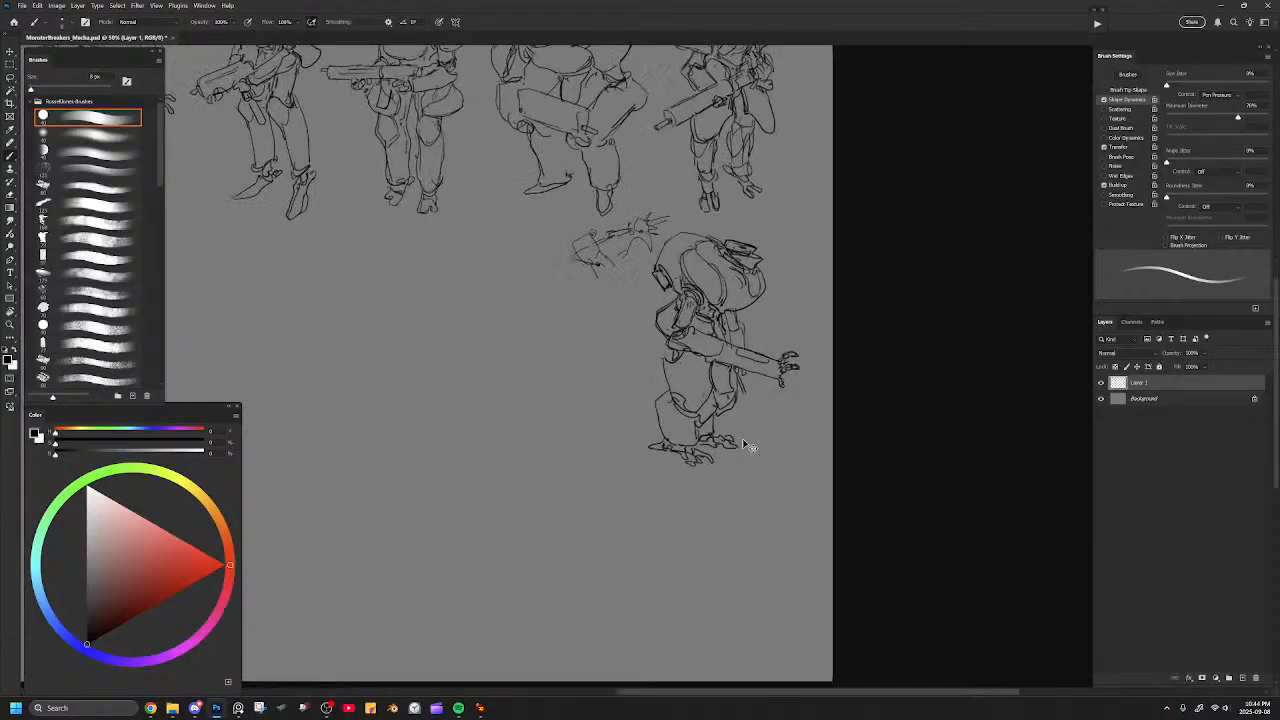
pyautogui.moveTo(777, 361)
pyautogui.mouseDown()
pyautogui.moveTo(781, 390)
pyautogui.moveTo(801, 387)
pyautogui.mouseUp()
pyautogui.moveTo(800, 373); pyautogui.dragTo(811, 391)
# Clean up the upper edge of the hull's oval panel and check the figure against the lineup.
pyautogui.press('e')
pyautogui.scroll(3, 734, 264)
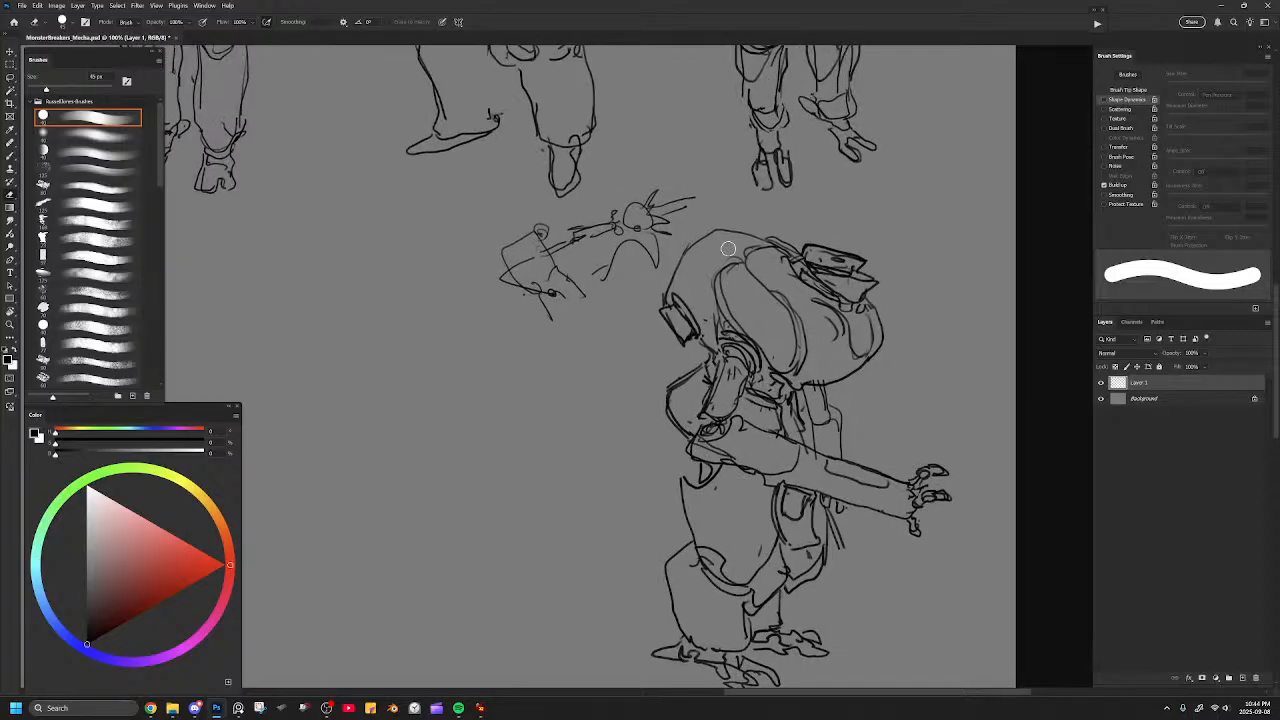
pyautogui.press('b')
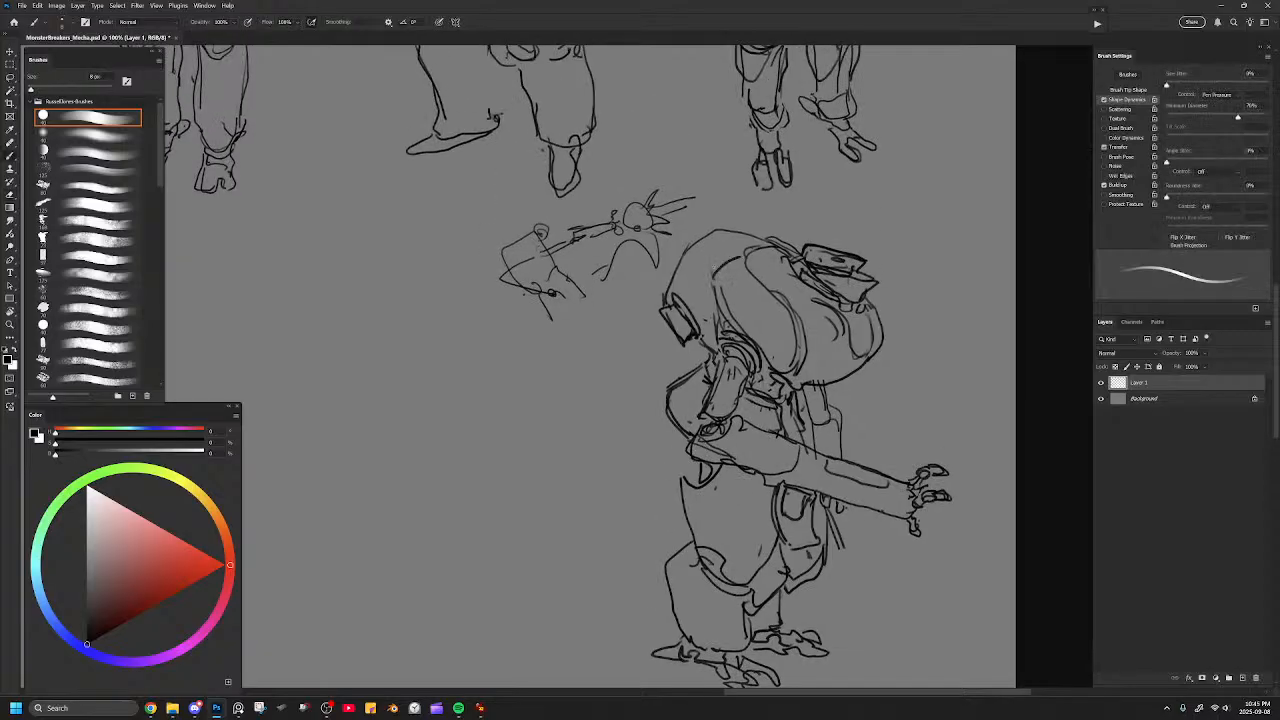
pyautogui.hotkey('ctrl', '-')
pyautogui.hotkey('ctrl', '-')
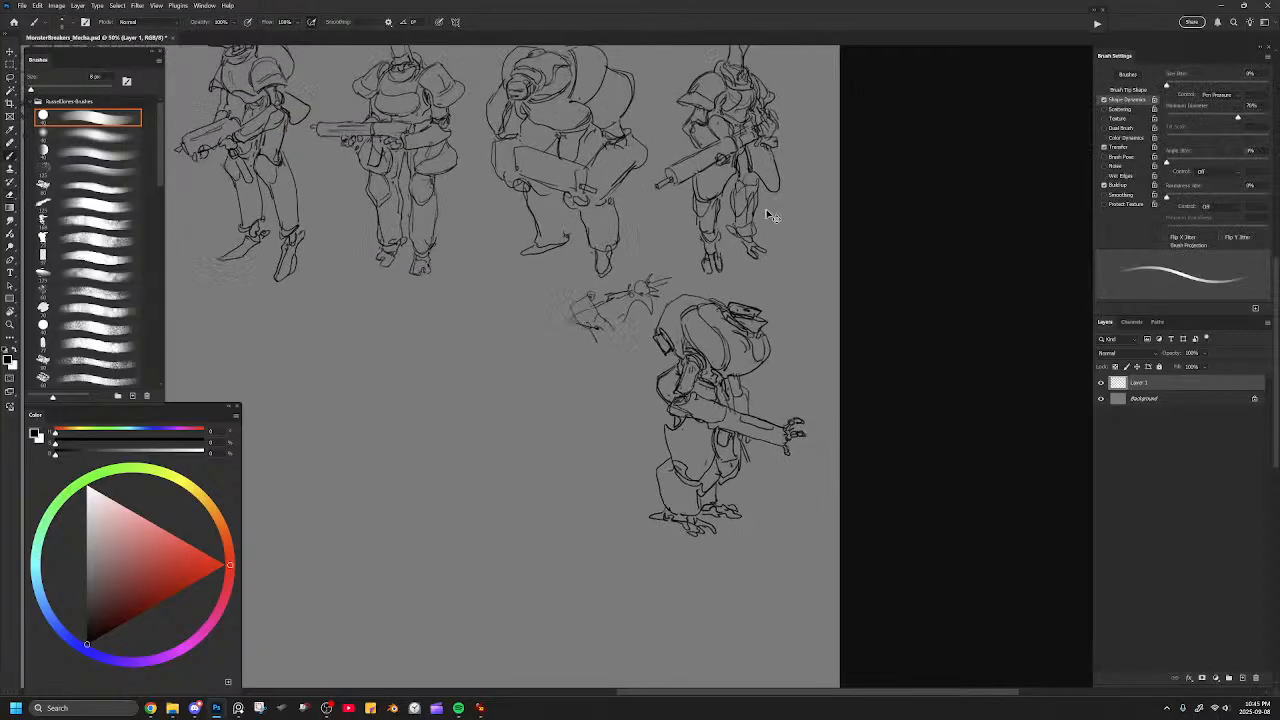
pyautogui.hotkey('ctrl', '+')
pyautogui.hotkey('ctrl', '+')
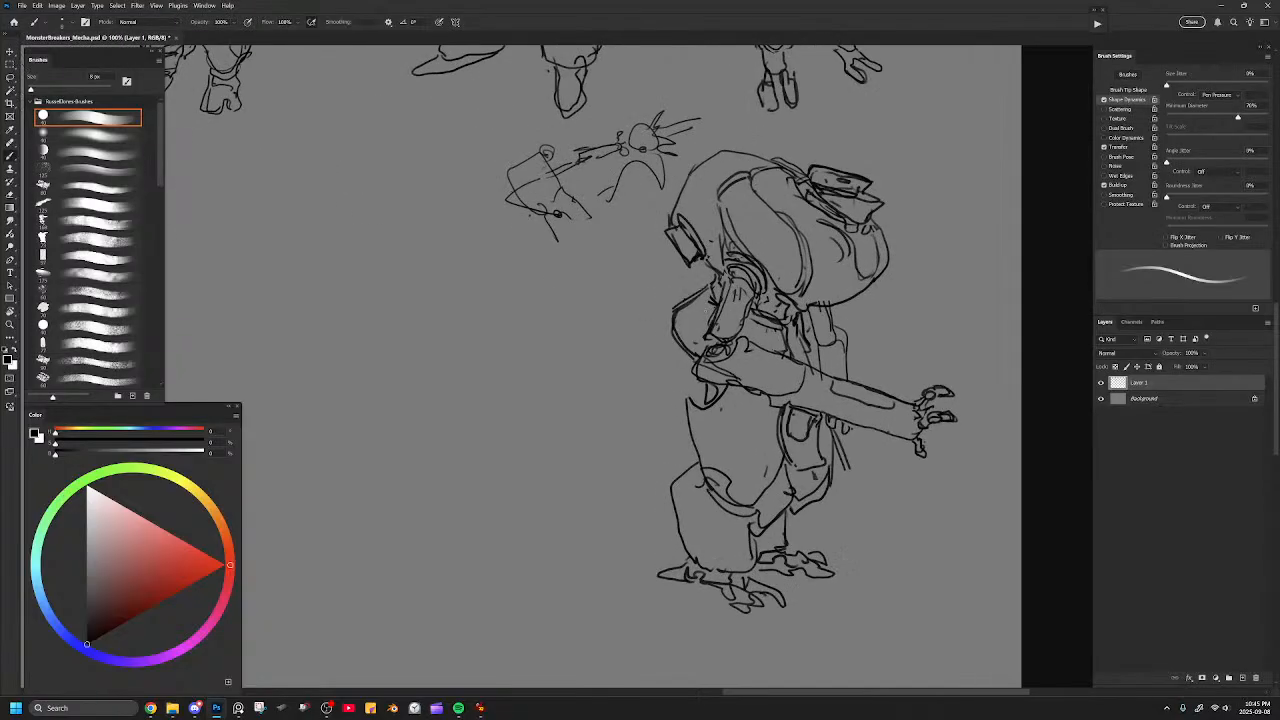
pyautogui.press('[')
pyautogui.moveTo(666, 345)
pyautogui.mouseDown()
pyautogui.moveTo(641, 338)
pyautogui.moveTo(668, 298)
pyautogui.moveTo(682, 334)
pyautogui.moveTo(672, 340)
pyautogui.mouseUp()
pyautogui.press('e')
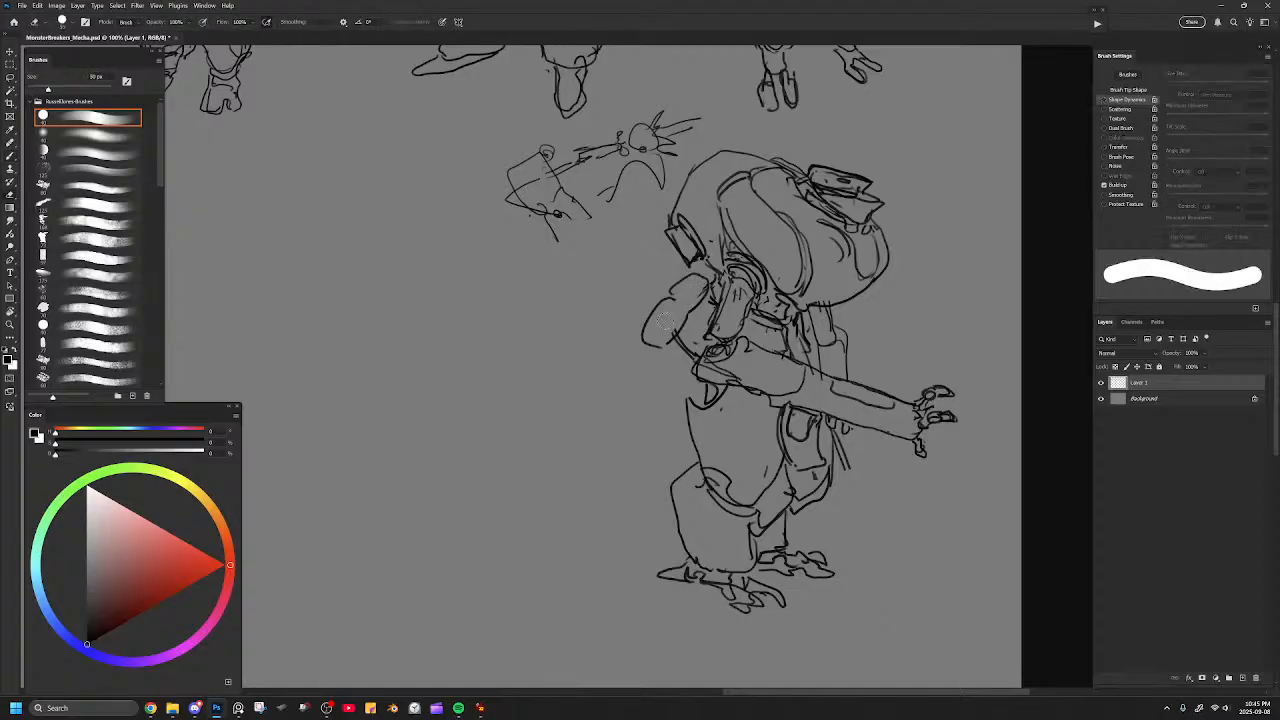
pyautogui.moveTo(670, 301)
pyautogui.mouseDown()
pyautogui.moveTo(684, 321)
pyautogui.moveTo(711, 294)
pyautogui.moveTo(659, 339)
pyautogui.moveTo(700, 284)
pyautogui.moveTo(702, 310)
pyautogui.mouseUp()
pyautogui.press('b')
pyautogui.moveTo(646, 340); pyautogui.dragTo(674, 314)
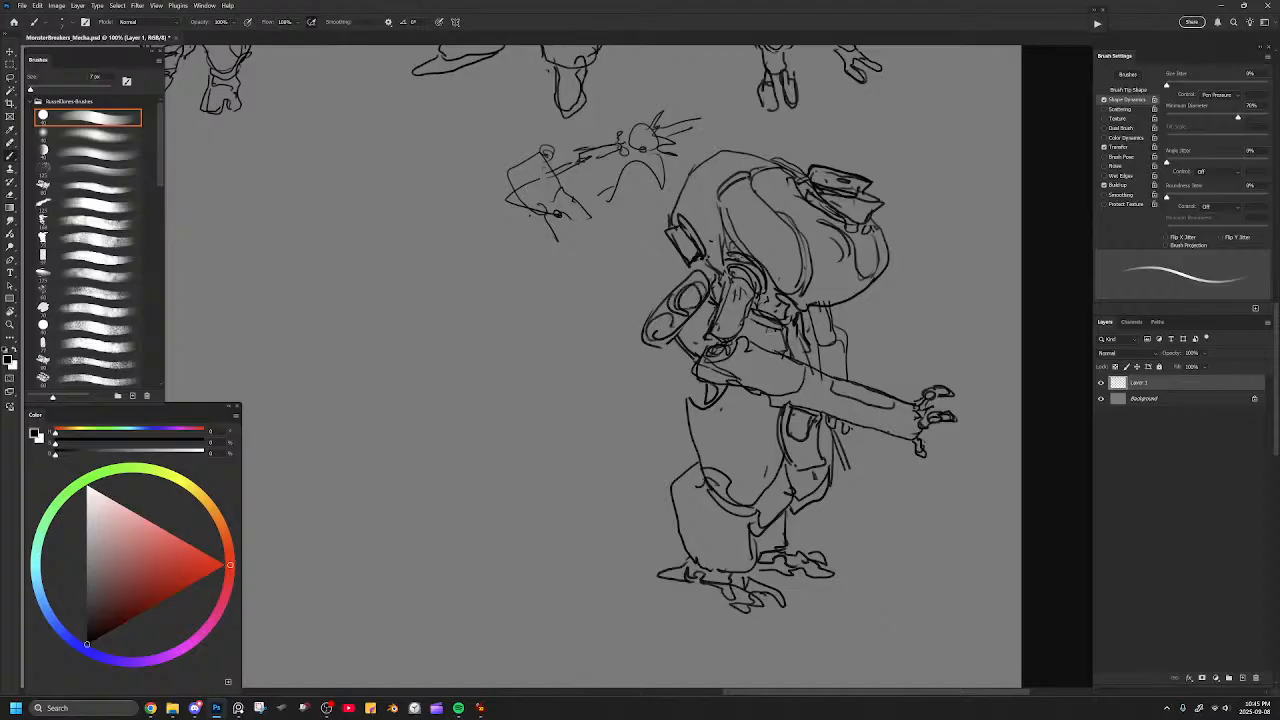
pyautogui.hotkey('ctrl', 'z')
pyautogui.hotkey('ctrl', 'z')
pyautogui.hotkey('ctrl', 'z')
pyautogui.hotkey('ctrl', 'z')
pyautogui.hotkey('ctrl', 'z')
pyautogui.hotkey('ctrl', 'z')
pyautogui.hotkey('ctrl', 'z')
pyautogui.hotkey('ctrl', 'z')
pyautogui.hotkey('ctrl', 'z')
pyautogui.hotkey('ctrl', 'z')
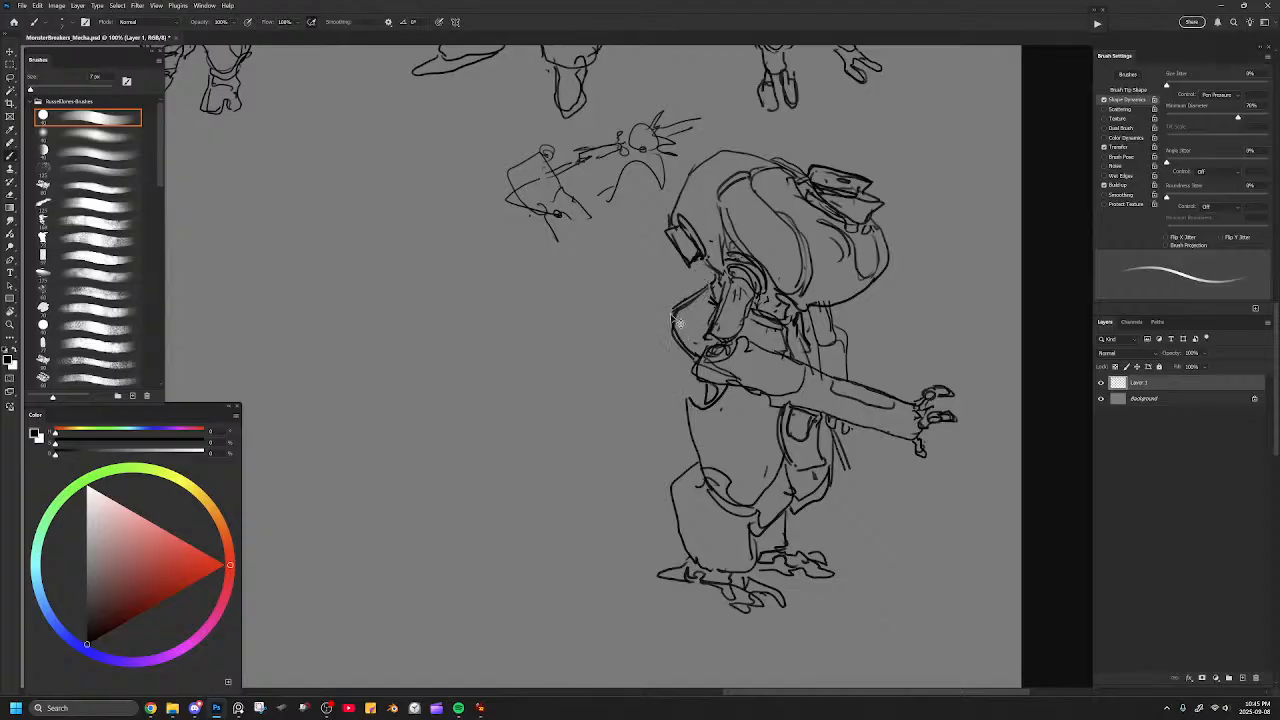
pyautogui.moveTo(661, 287)
pyautogui.mouseDown()
pyautogui.moveTo(643, 302)
pyautogui.moveTo(680, 311)
pyautogui.moveTo(685, 294)
pyautogui.moveTo(675, 310)
pyautogui.moveTo(668, 298)
pyautogui.moveTo(706, 291)
pyautogui.moveTo(666, 294)
pyautogui.moveTo(621, 420)
pyautogui.moveTo(640, 438)
pyautogui.mouseUp()
pyautogui.press('e')
pyautogui.press('b')
pyautogui.hotkey('ctrl', 'z')
pyautogui.hotkey('ctrl', 'z')
# Draw a long tubular second arm hanging behind the body, ending in a cuff with small claws.
pyautogui.moveTo(700, 302)
pyautogui.mouseDown()
pyautogui.moveTo(644, 450)
pyautogui.moveTo(610, 435)
pyautogui.mouseUp()
pyautogui.press('e')
pyautogui.moveTo(676, 315)
pyautogui.mouseDown()
pyautogui.moveTo(648, 378)
pyautogui.moveTo(672, 312)
pyautogui.moveTo(694, 302)
pyautogui.moveTo(655, 418)
pyautogui.mouseUp()
pyautogui.press('b')
pyautogui.moveTo(707, 302); pyautogui.dragTo(655, 431)
pyautogui.moveTo(702, 307)
pyautogui.mouseDown()
pyautogui.moveTo(646, 438)
pyautogui.moveTo(603, 447)
pyautogui.moveTo(643, 460)
pyautogui.moveTo(634, 468)
pyautogui.mouseUp()
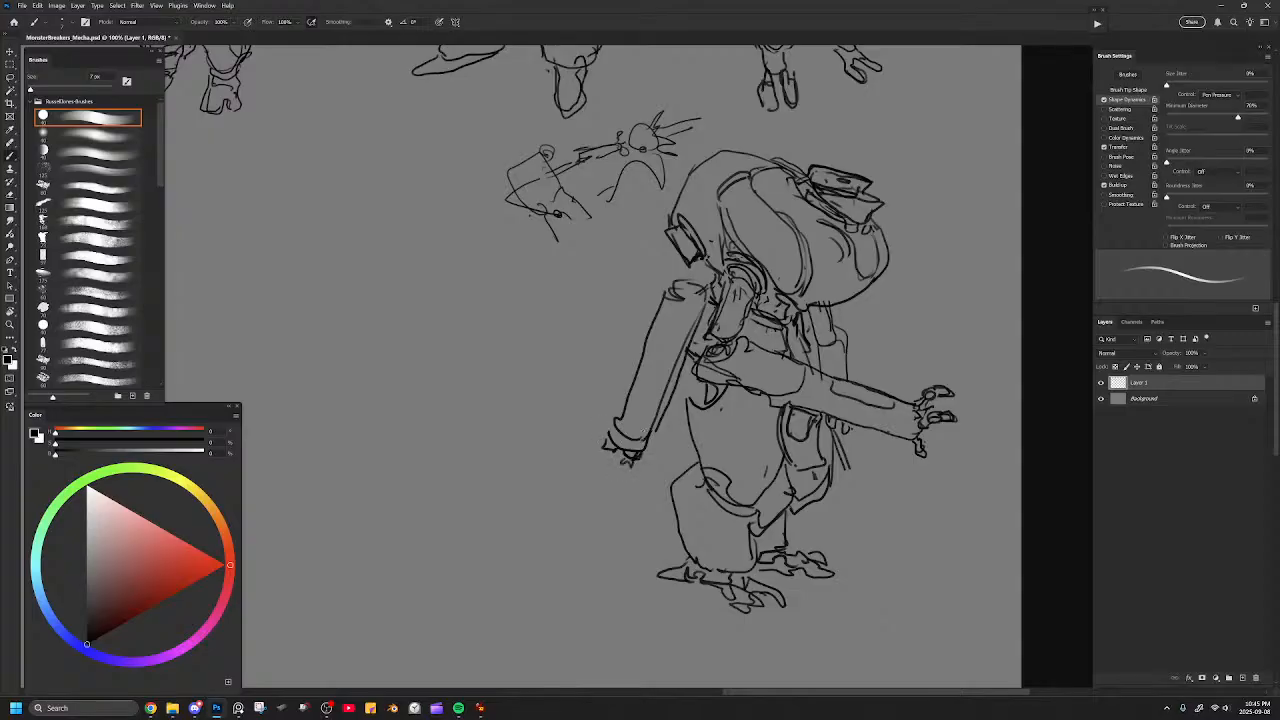
# Add a shoulder cap, cuff lines and a long inset panel to the hanging arm.
pyautogui.moveTo(692, 363)
pyautogui.mouseDown()
pyautogui.moveTo(666, 442)
pyautogui.moveTo(655, 454)
pyautogui.moveTo(669, 422)
pyautogui.moveTo(645, 451)
pyautogui.moveTo(681, 383)
pyautogui.mouseUp()
pyautogui.hotkey('ctrl', 'z')
pyautogui.moveTo(672, 286)
pyautogui.mouseDown()
pyautogui.moveTo(702, 300)
pyautogui.moveTo(712, 279)
pyautogui.mouseUp()
pyautogui.moveTo(625, 419); pyautogui.dragTo(615, 437)
pyautogui.moveTo(680, 360); pyautogui.dragTo(643, 436)
# Erase the inset panel on the extended forearm and replace it with a thin line along its upper edge.
pyautogui.press('e')
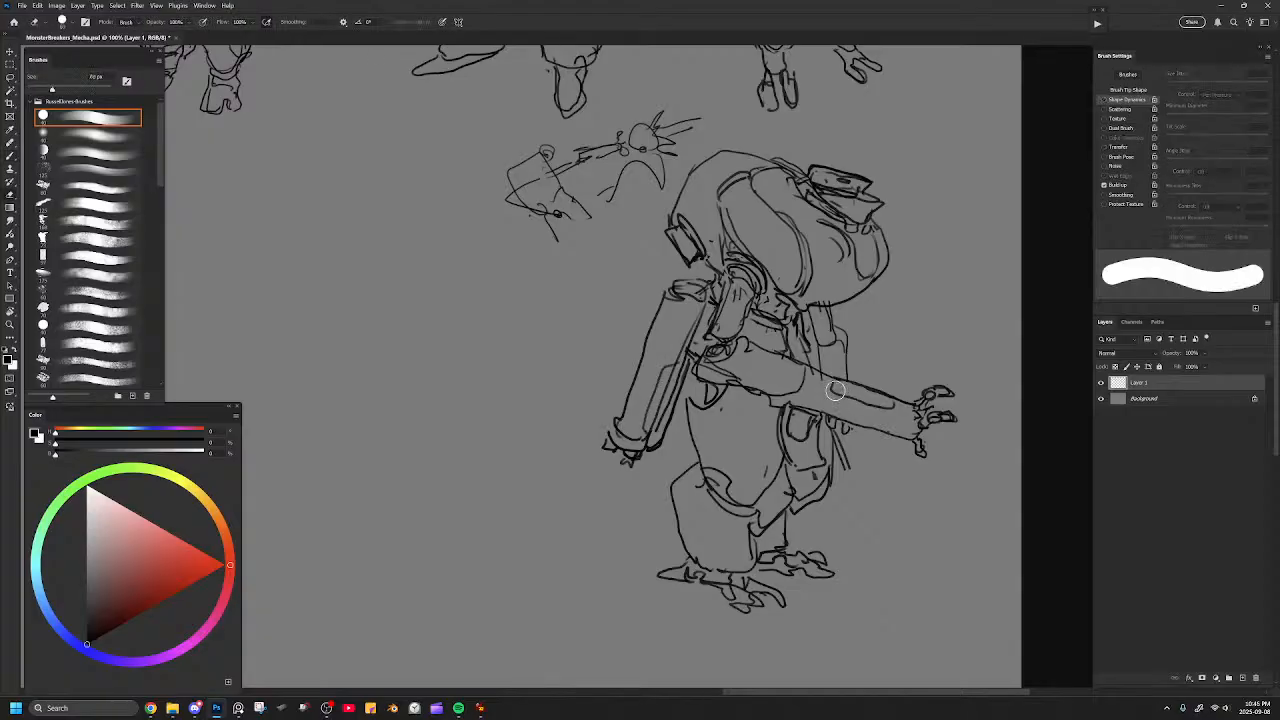
pyautogui.press('b')
pyautogui.moveTo(828, 375)
pyautogui.mouseDown()
pyautogui.moveTo(875, 412)
pyautogui.moveTo(899, 413)
pyautogui.mouseUp()
pyautogui.hotkey('ctrl', 'z')
pyautogui.moveTo(830, 390); pyautogui.dragTo(896, 412)
pyautogui.hotkey('ctrl', 'z')
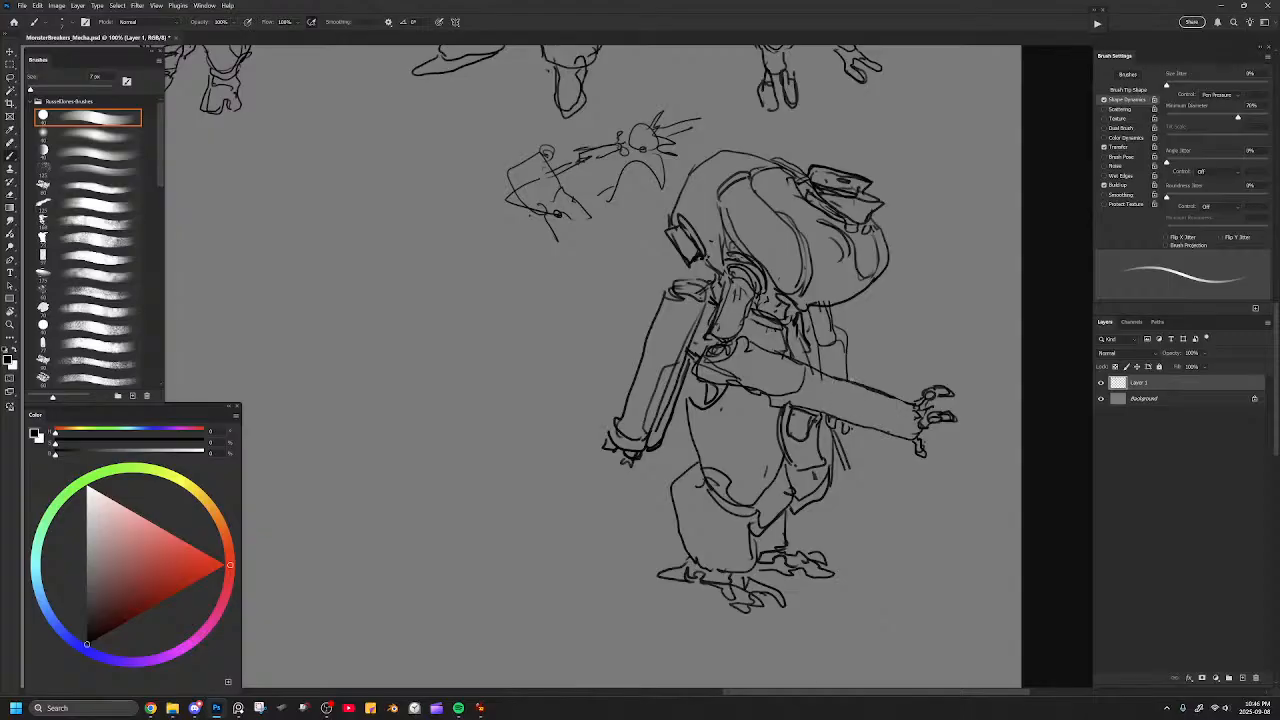
pyautogui.moveTo(828, 378); pyautogui.dragTo(900, 408)
pyautogui.hotkey('ctrl', '-')
pyautogui.hotkey('ctrl', '-')
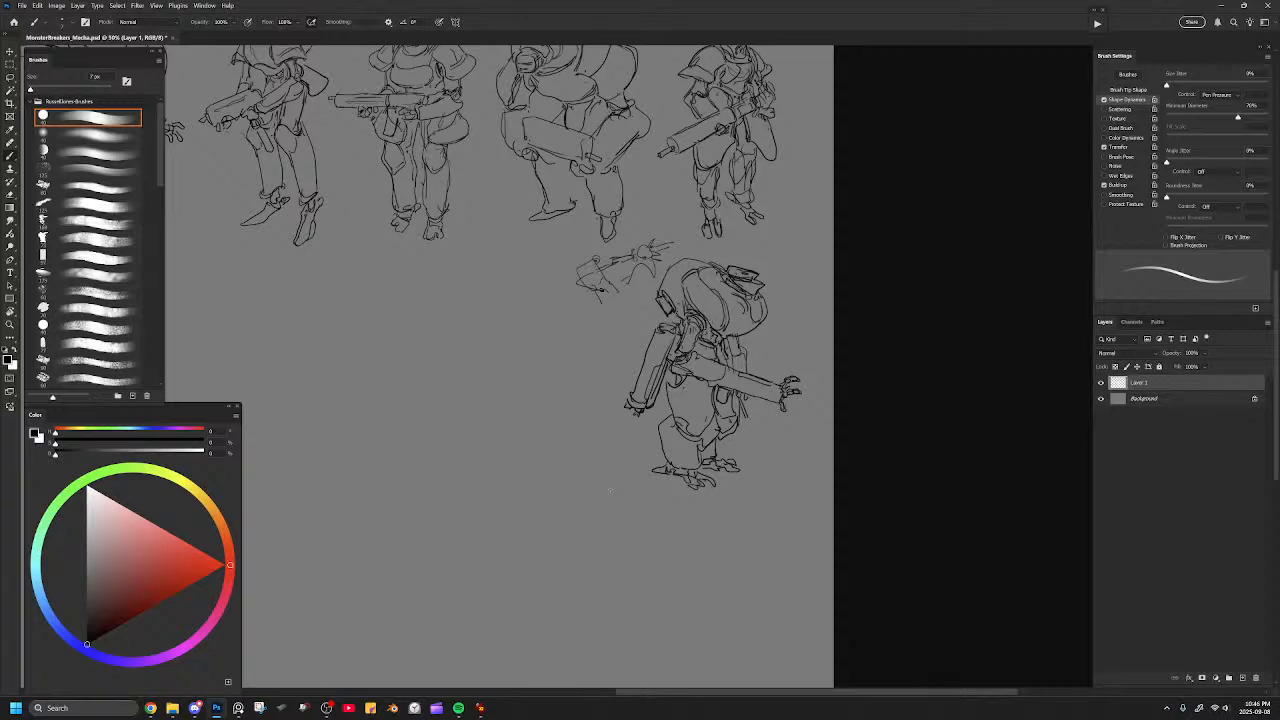
# Reinforce the lower edge of the shin armour above the near clawed foot and review the whole lineup.
pyautogui.hotkey('ctrl', '+')
pyautogui.hotkey('ctrl', '+')
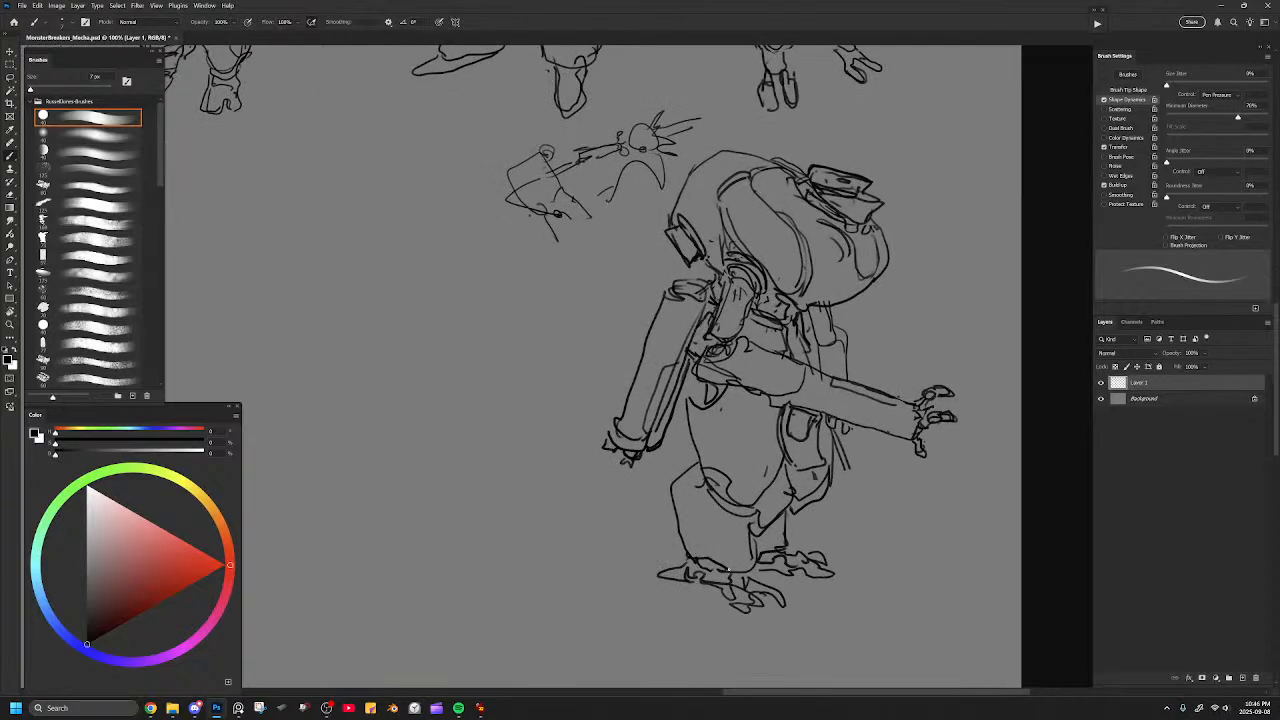
pyautogui.press('e')
pyautogui.press('b')
pyautogui.hotkey('ctrl', '-')
pyautogui.hotkey('ctrl', '-')
pyautogui.hotkey('ctrl', '-')
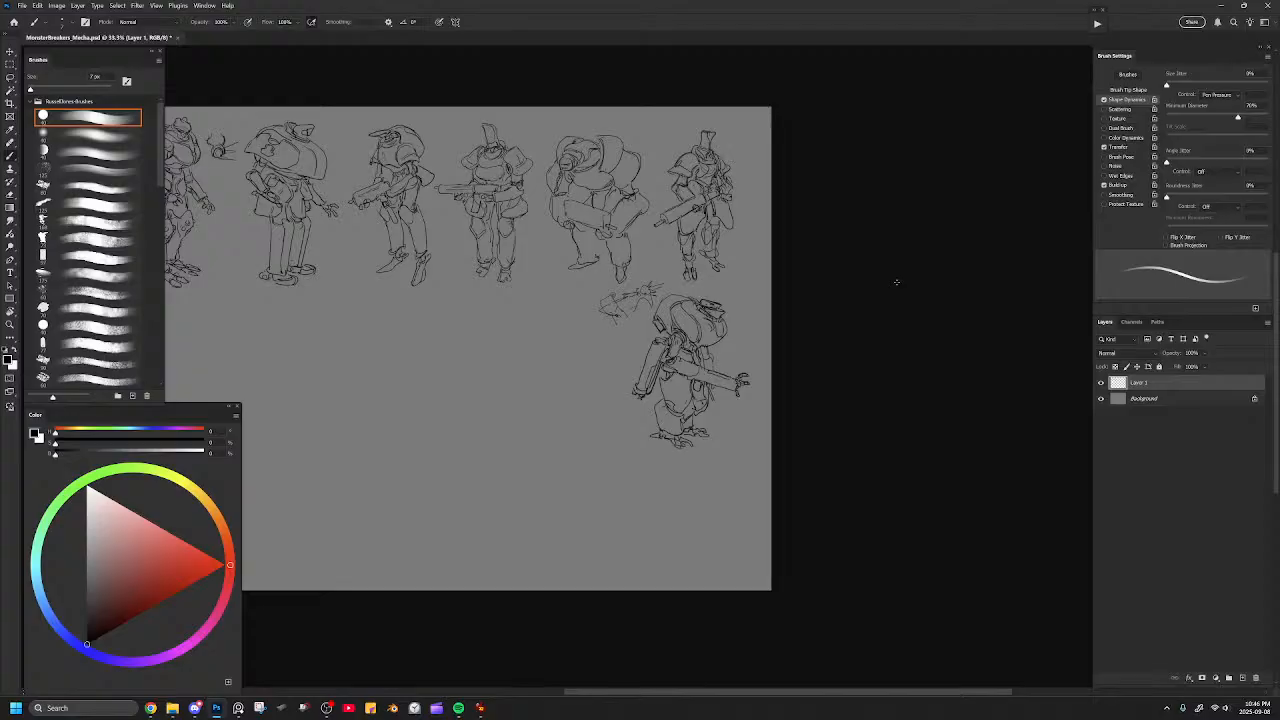
# Start a new thumbnail in the empty second-row space by drawing a lumpy, rounded hull outline.
pyautogui.moveTo(611, 280); pyautogui.dragTo(717, 219)
pyautogui.hotkey('ctrl', '+')
pyautogui.moveTo(680, 269); pyautogui.dragTo(671, 311)
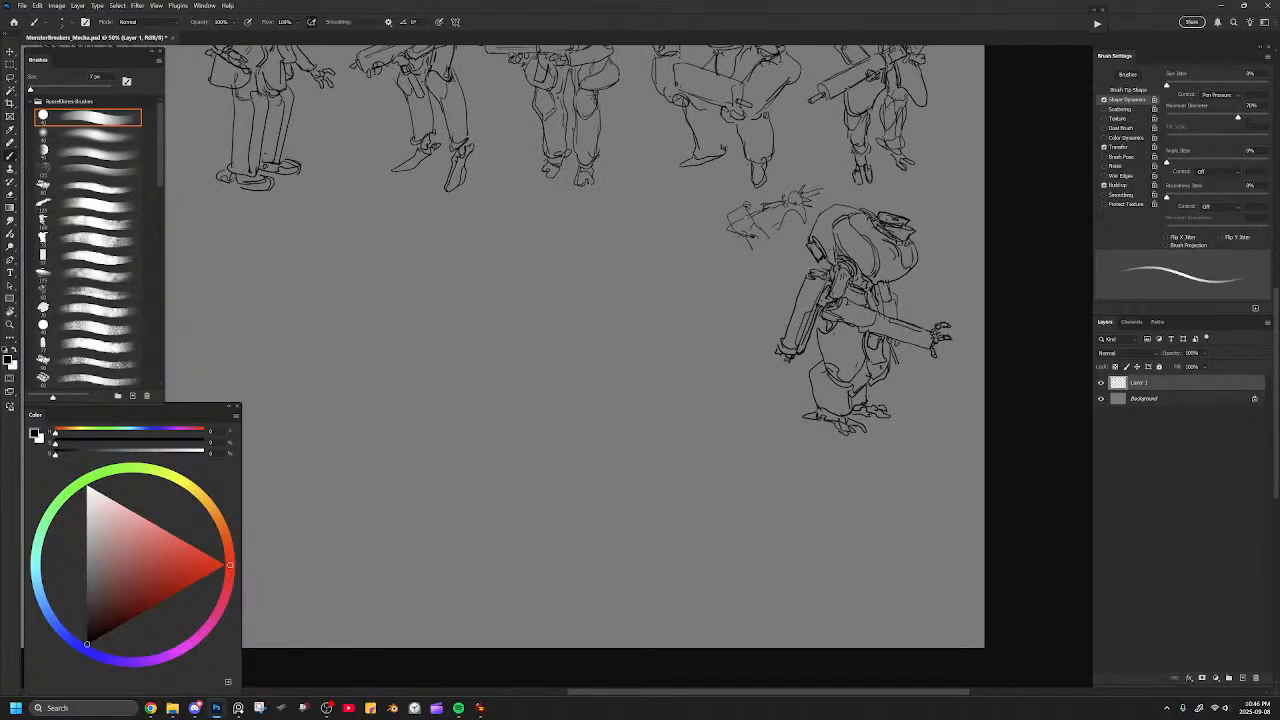
pyautogui.moveTo(604, 286); pyautogui.dragTo(672, 265)
pyautogui.hotkey('ctrl', 'z')
pyautogui.moveTo(601, 278); pyautogui.dragTo(659, 262)
pyautogui.hotkey('ctrl', '+')
pyautogui.moveTo(592, 253)
pyautogui.mouseDown()
pyautogui.moveTo(630, 220)
pyautogui.moveTo(601, 236)
pyautogui.moveTo(613, 280)
pyautogui.moveTo(650, 204)
pyautogui.moveTo(688, 234)
pyautogui.moveTo(674, 298)
pyautogui.moveTo(607, 310)
pyautogui.moveTo(620, 282)
pyautogui.moveTo(600, 264)
pyautogui.moveTo(646, 208)
pyautogui.moveTo(690, 250)
pyautogui.moveTo(676, 300)
pyautogui.mouseUp()
pyautogui.hotkey('ctrl', 'z')
pyautogui.press('e')
pyautogui.moveTo(650, 222)
pyautogui.mouseDown()
pyautogui.moveTo(683, 313)
pyautogui.moveTo(613, 298)
pyautogui.moveTo(623, 208)
pyautogui.moveTo(649, 203)
pyautogui.moveTo(626, 208)
pyautogui.moveTo(623, 194)
pyautogui.moveTo(676, 200)
pyautogui.moveTo(665, 288)
pyautogui.mouseUp()
pyautogui.press('b')
pyautogui.moveTo(593, 235)
pyautogui.mouseDown()
pyautogui.moveTo(587, 268)
pyautogui.moveTo(606, 291)
pyautogui.moveTo(664, 288)
pyautogui.mouseUp()
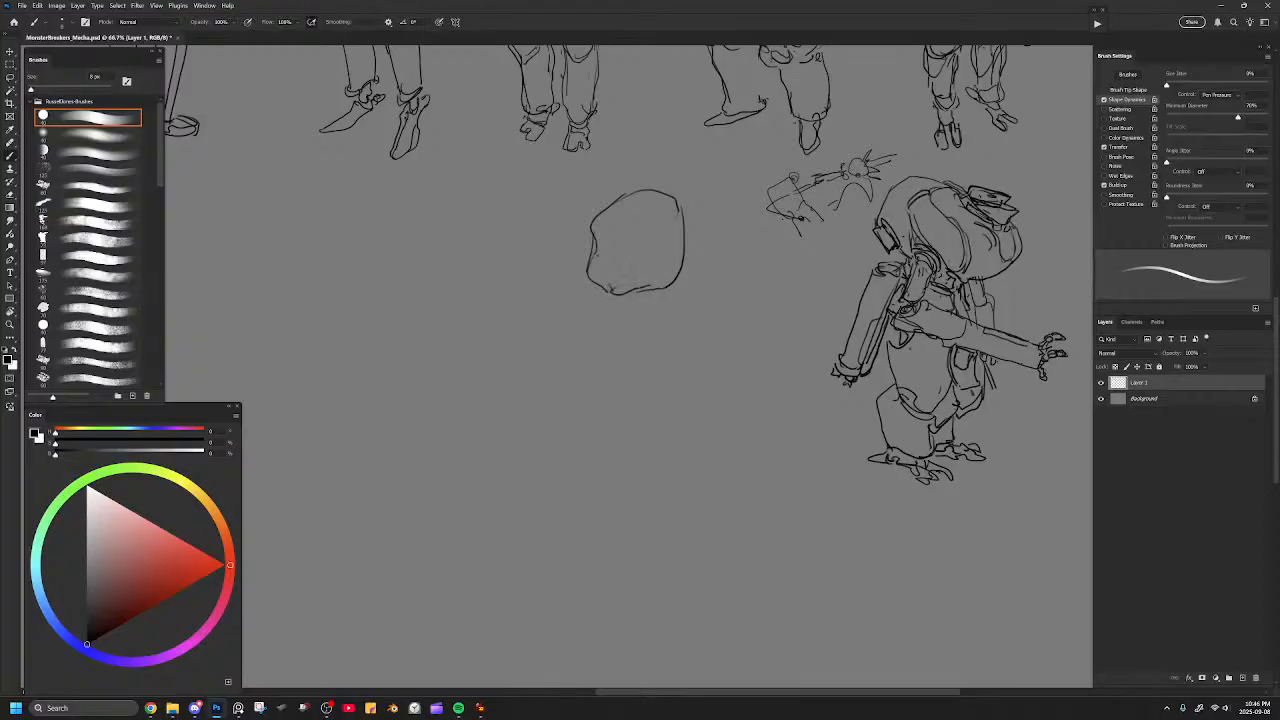
# Try dividing the lumpy hull outline with a curved lower panel, and clear the whole shape.
pyautogui.moveTo(597, 241)
pyautogui.mouseDown()
pyautogui.moveTo(638, 277)
pyautogui.moveTo(685, 258)
pyautogui.mouseUp()
pyautogui.moveTo(624, 288)
pyautogui.mouseDown()
pyautogui.moveTo(667, 294)
pyautogui.moveTo(602, 313)
pyautogui.moveTo(626, 355)
pyautogui.mouseUp()
pyautogui.moveTo(652, 306)
pyautogui.mouseDown()
pyautogui.moveTo(687, 313)
pyautogui.moveTo(622, 338)
pyautogui.moveTo(624, 315)
pyautogui.moveTo(639, 356)
pyautogui.moveTo(673, 306)
pyautogui.moveTo(631, 318)
pyautogui.moveTo(606, 296)
pyautogui.moveTo(641, 300)
pyautogui.moveTo(666, 292)
pyautogui.moveTo(627, 288)
pyautogui.moveTo(676, 283)
pyautogui.mouseUp()
pyautogui.press('e')
pyautogui.press('b')
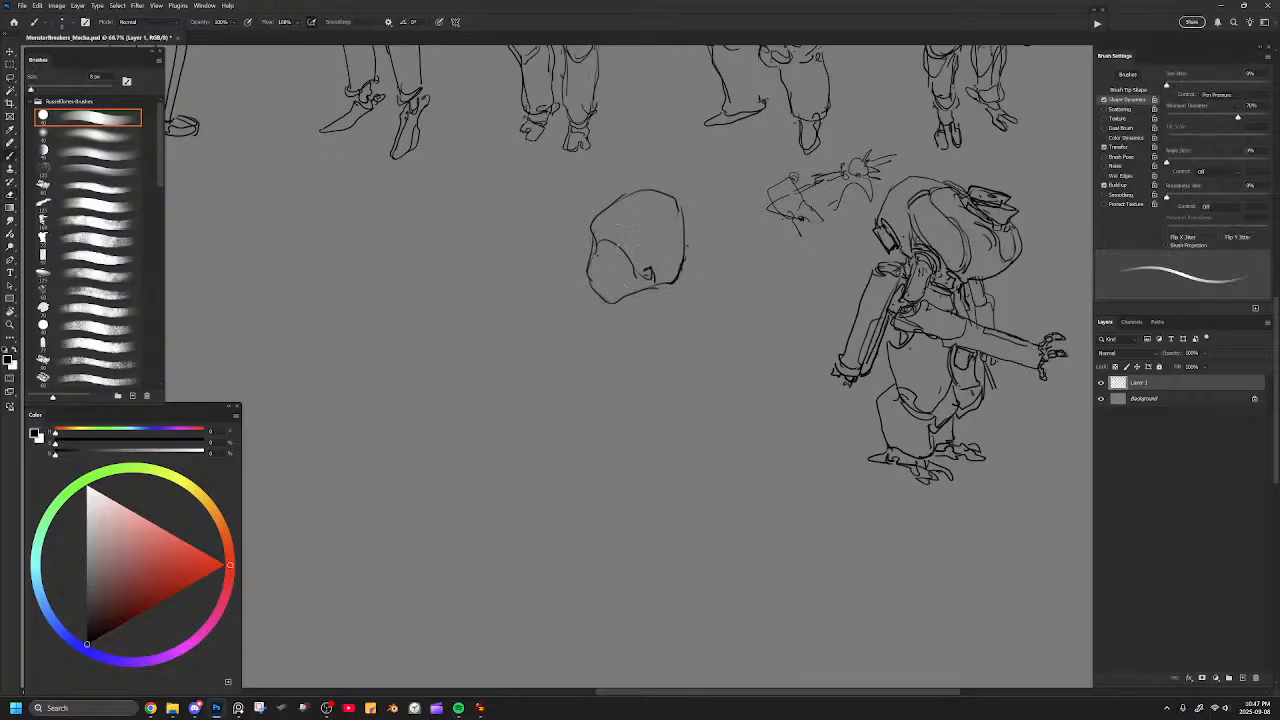
pyautogui.moveTo(600, 256); pyautogui.dragTo(607, 295)
pyautogui.press('e')
pyautogui.moveTo(687, 262)
pyautogui.mouseDown()
pyautogui.moveTo(654, 234)
pyautogui.moveTo(595, 278)
pyautogui.moveTo(677, 207)
pyautogui.moveTo(615, 217)
pyautogui.moveTo(621, 245)
pyautogui.moveTo(661, 231)
pyautogui.mouseUp()
pyautogui.press('b')
pyautogui.hotkey('ctrl', 'z')
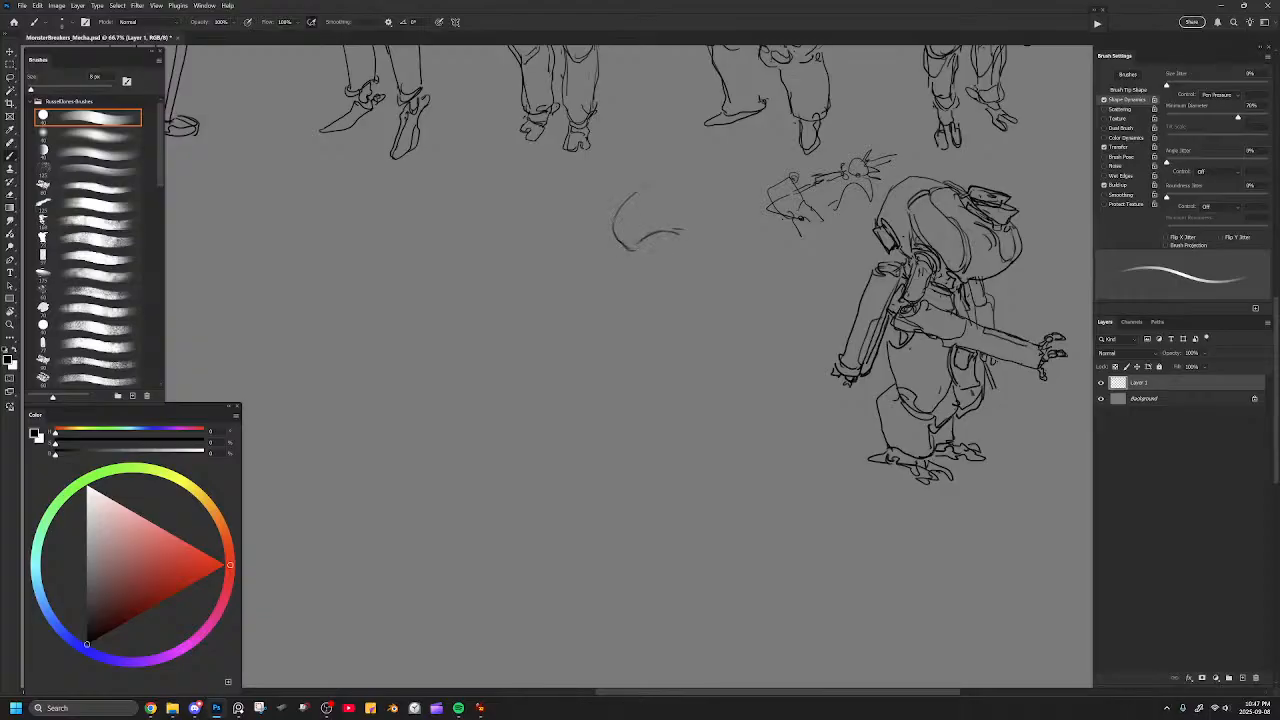
# Try a hooded head with a pointed crest and a short ribbed neck, and erase it.
pyautogui.moveTo(652, 182)
pyautogui.mouseDown()
pyautogui.moveTo(686, 200)
pyautogui.moveTo(697, 233)
pyautogui.moveTo(652, 179)
pyautogui.mouseUp()
pyautogui.moveTo(634, 188); pyautogui.dragTo(635, 172)
pyautogui.moveTo(641, 156)
pyautogui.mouseDown()
pyautogui.moveTo(691, 178)
pyautogui.moveTo(704, 232)
pyautogui.moveTo(648, 247)
pyautogui.moveTo(659, 265)
pyautogui.moveTo(651, 254)
pyautogui.moveTo(688, 265)
pyautogui.moveTo(648, 254)
pyautogui.mouseUp()
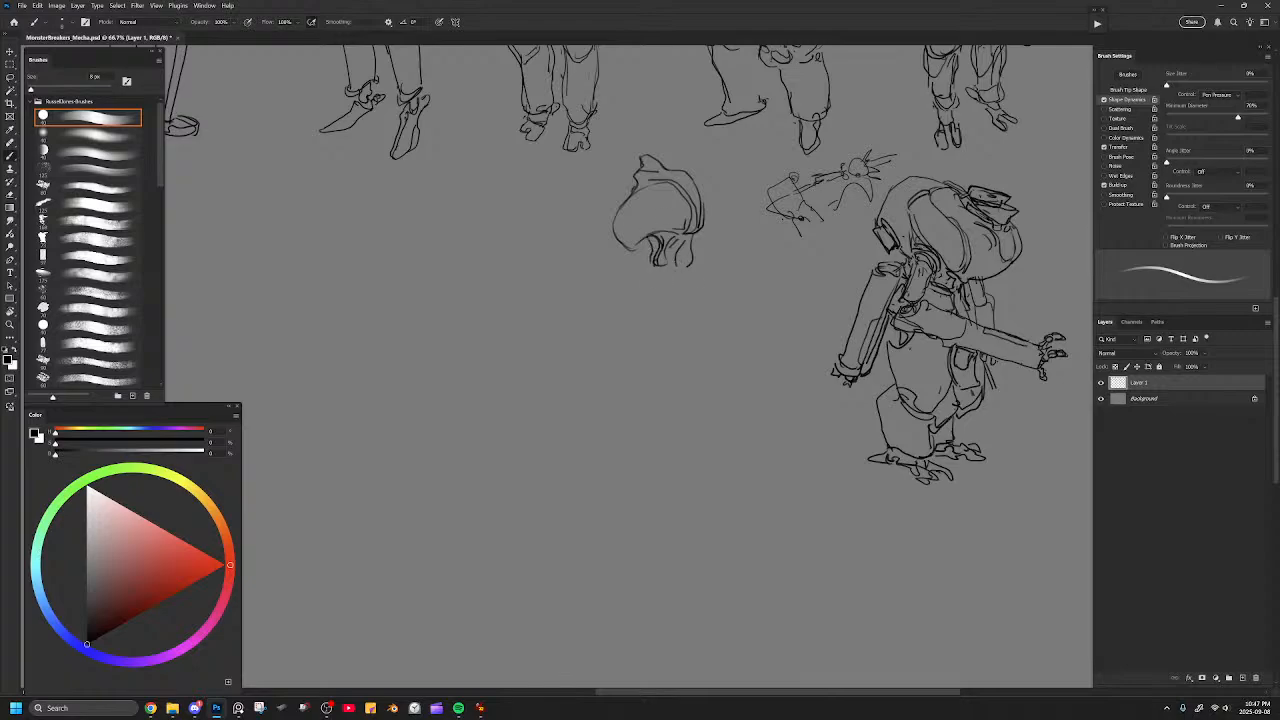
pyautogui.moveTo(682, 146)
pyautogui.mouseDown()
pyautogui.moveTo(657, 172)
pyautogui.moveTo(694, 207)
pyautogui.moveTo(672, 235)
pyautogui.moveTo(652, 245)
pyautogui.moveTo(624, 212)
pyautogui.mouseUp()
pyautogui.press('e')
pyautogui.press('b')
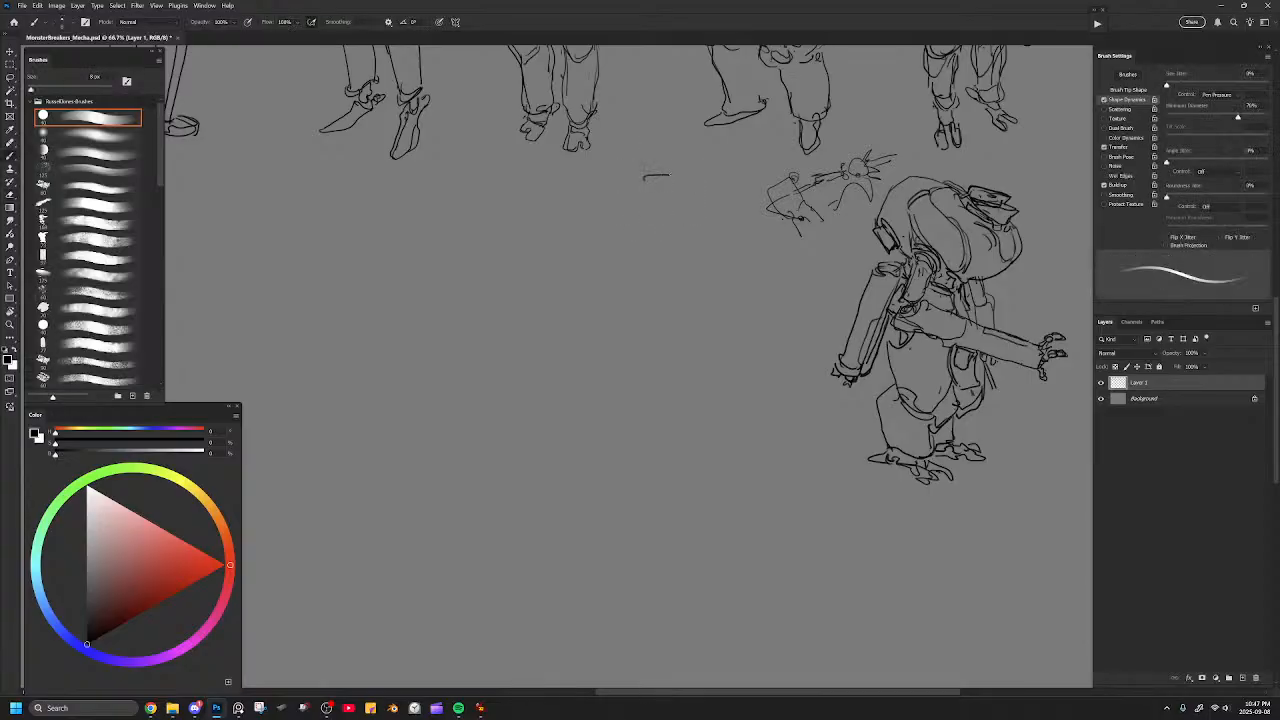
# Try a small flared head sitting on a rounded, tapering torso, and reshape the torso's sides.
pyautogui.moveTo(643, 178)
pyautogui.mouseDown()
pyautogui.moveTo(672, 181)
pyautogui.moveTo(649, 197)
pyautogui.moveTo(668, 210)
pyautogui.moveTo(636, 215)
pyautogui.moveTo(671, 204)
pyautogui.mouseUp()
pyautogui.moveTo(676, 181)
pyautogui.mouseDown()
pyautogui.moveTo(679, 218)
pyautogui.moveTo(634, 234)
pyautogui.moveTo(631, 250)
pyautogui.moveTo(665, 292)
pyautogui.moveTo(719, 249)
pyautogui.moveTo(689, 197)
pyautogui.mouseUp()
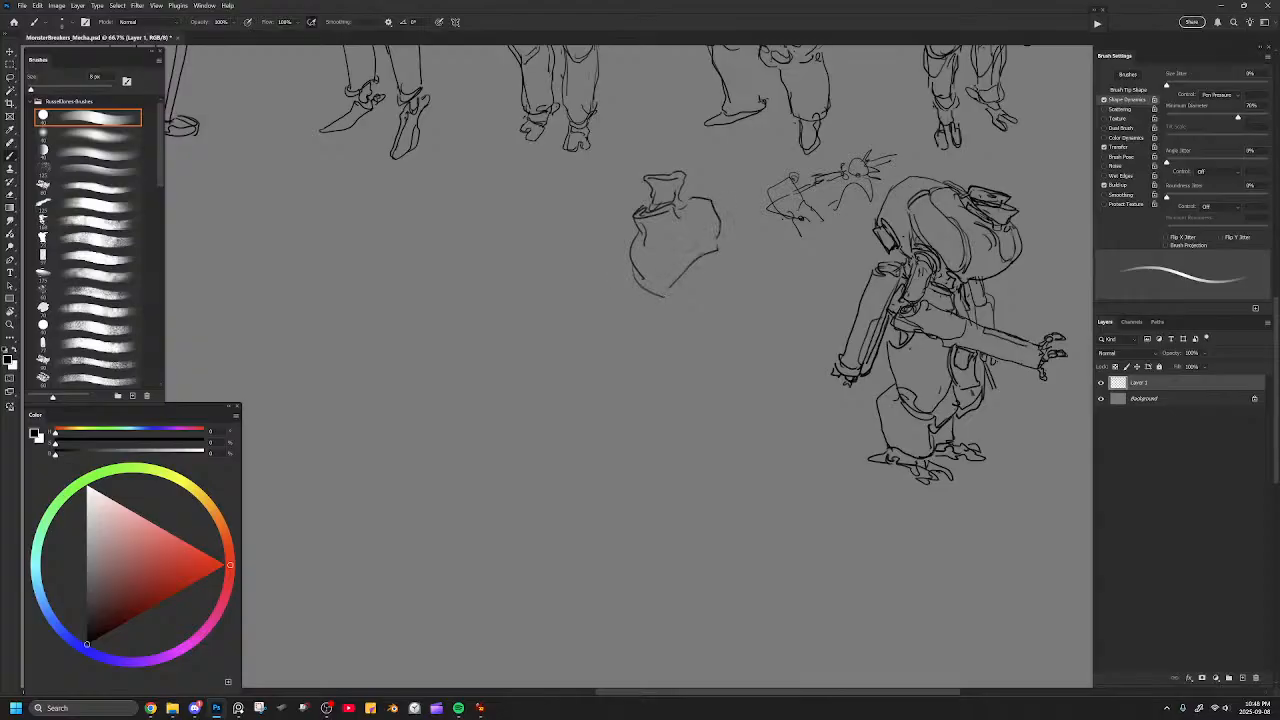
pyautogui.moveTo(680, 257); pyautogui.dragTo(708, 250)
pyautogui.press('e')
pyautogui.moveTo(642, 262)
pyautogui.mouseDown()
pyautogui.moveTo(647, 274)
pyautogui.moveTo(646, 250)
pyautogui.mouseUp()
pyautogui.moveTo(717, 225)
pyautogui.mouseDown()
pyautogui.moveTo(677, 268)
pyautogui.moveTo(708, 219)
pyautogui.moveTo(647, 238)
pyautogui.moveTo(629, 237)
pyautogui.moveTo(645, 222)
pyautogui.moveTo(621, 218)
pyautogui.moveTo(635, 235)
pyautogui.moveTo(615, 243)
pyautogui.moveTo(610, 273)
pyautogui.moveTo(637, 301)
pyautogui.moveTo(711, 231)
pyautogui.mouseUp()
pyautogui.press('b')
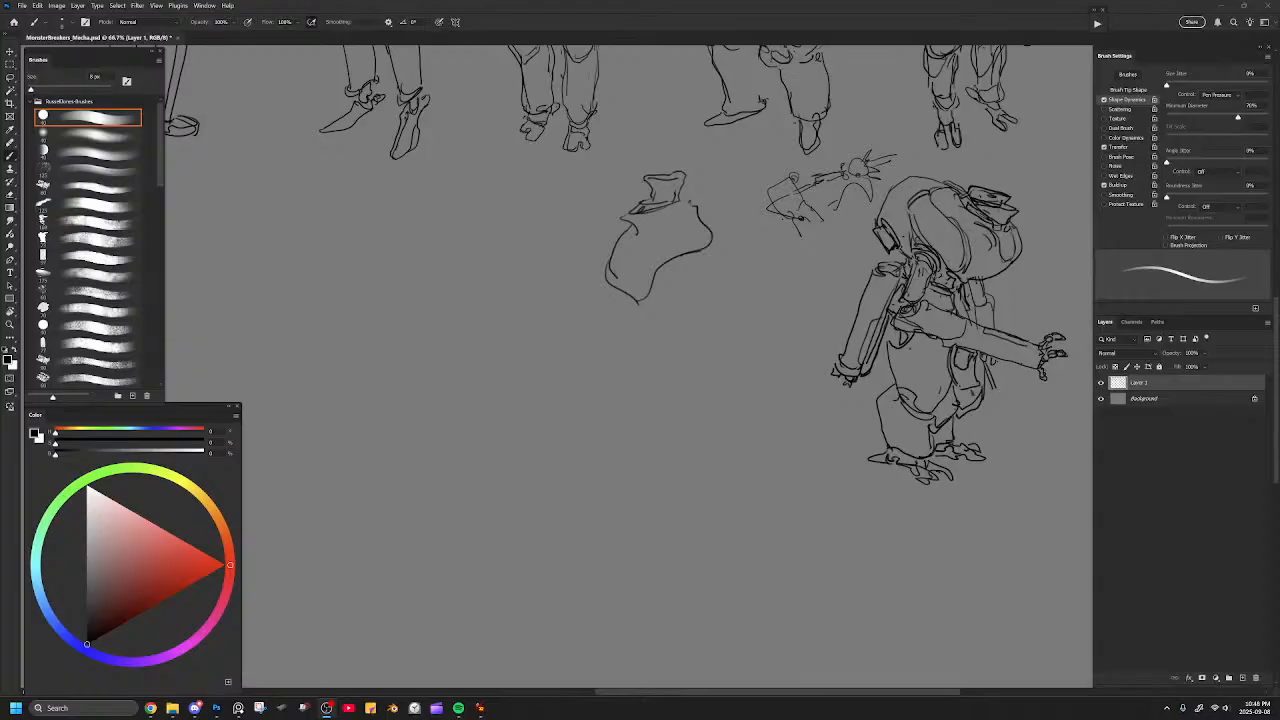
# Erase the tapering torso and try a flared head with a jagged jaw, rounding off its crown.
pyautogui.press('e')
pyautogui.moveTo(650, 240)
pyautogui.mouseDown()
pyautogui.moveTo(625, 285)
pyautogui.moveTo(655, 225)
pyautogui.moveTo(660, 195)
pyautogui.moveTo(643, 185)
pyautogui.moveTo(662, 169)
pyautogui.moveTo(632, 183)
pyautogui.moveTo(650, 206)
pyautogui.moveTo(670, 169)
pyautogui.moveTo(620, 174)
pyautogui.moveTo(638, 190)
pyautogui.moveTo(677, 198)
pyautogui.moveTo(680, 187)
pyautogui.mouseUp()
pyautogui.press('b')
pyautogui.moveTo(680, 192); pyautogui.dragTo(650, 206)
pyautogui.moveTo(649, 204)
pyautogui.mouseDown()
pyautogui.moveTo(663, 216)
pyautogui.moveTo(681, 197)
pyautogui.moveTo(635, 216)
pyautogui.mouseUp()
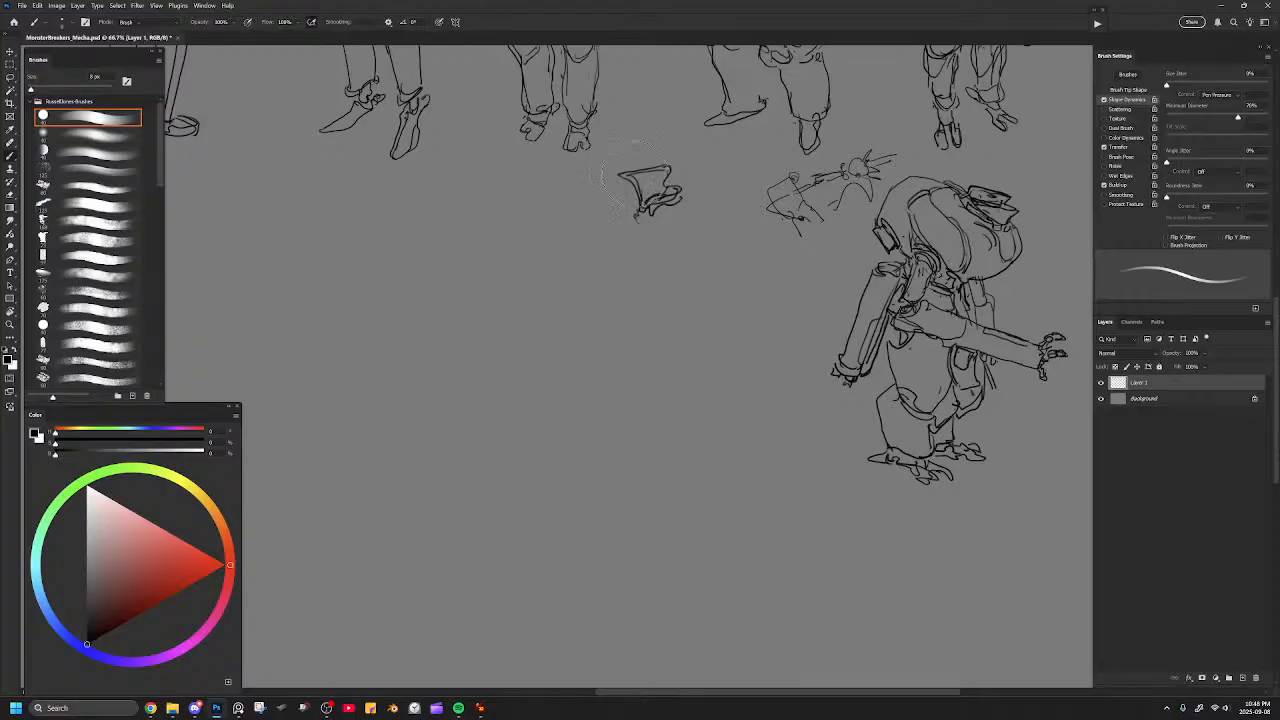
pyautogui.press('e')
pyautogui.moveTo(660, 154)
pyautogui.mouseDown()
pyautogui.moveTo(629, 165)
pyautogui.moveTo(626, 195)
pyautogui.moveTo(672, 176)
pyautogui.mouseUp()
pyautogui.press('b')
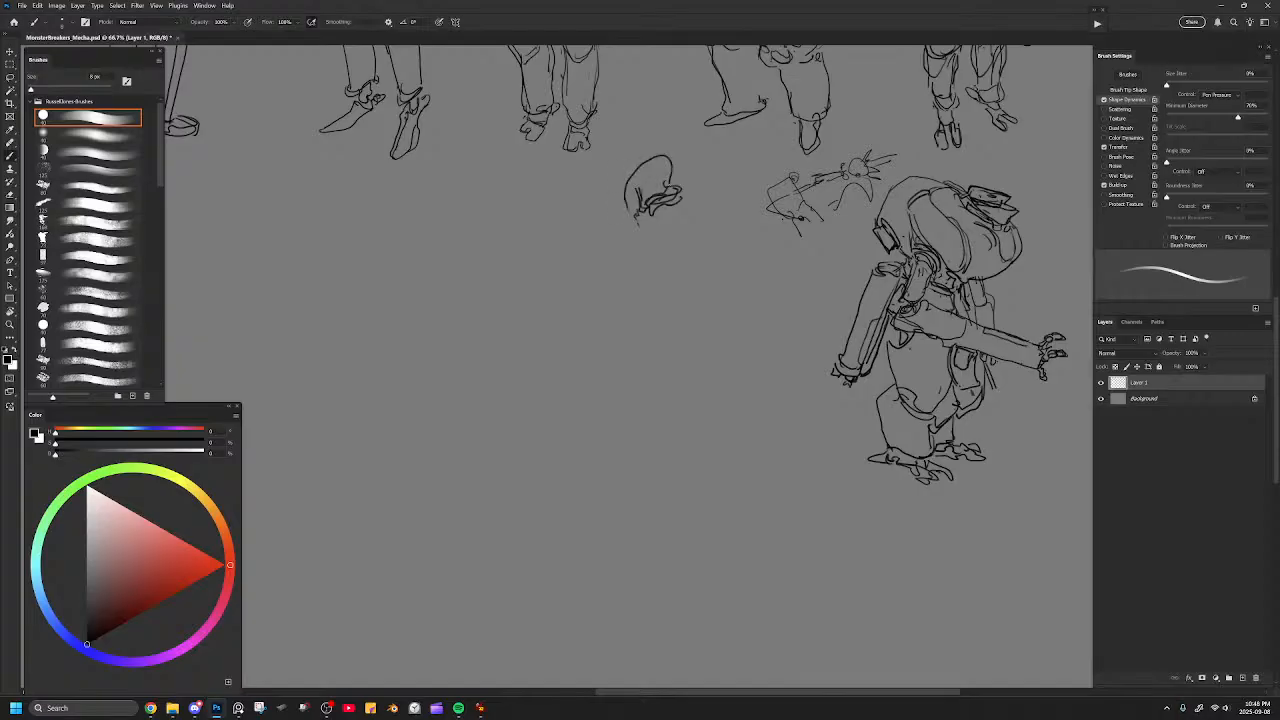
# Replace the trial head with a plain, rounded dome outline.
pyautogui.hotkey('ctrl', 'z')
pyautogui.moveTo(627, 212)
pyautogui.mouseDown()
pyautogui.moveTo(661, 163)
pyautogui.moveTo(668, 185)
pyautogui.moveTo(649, 194)
pyautogui.moveTo(670, 200)
pyautogui.moveTo(624, 212)
pyautogui.mouseUp()
pyautogui.press('e')
pyautogui.press('b')
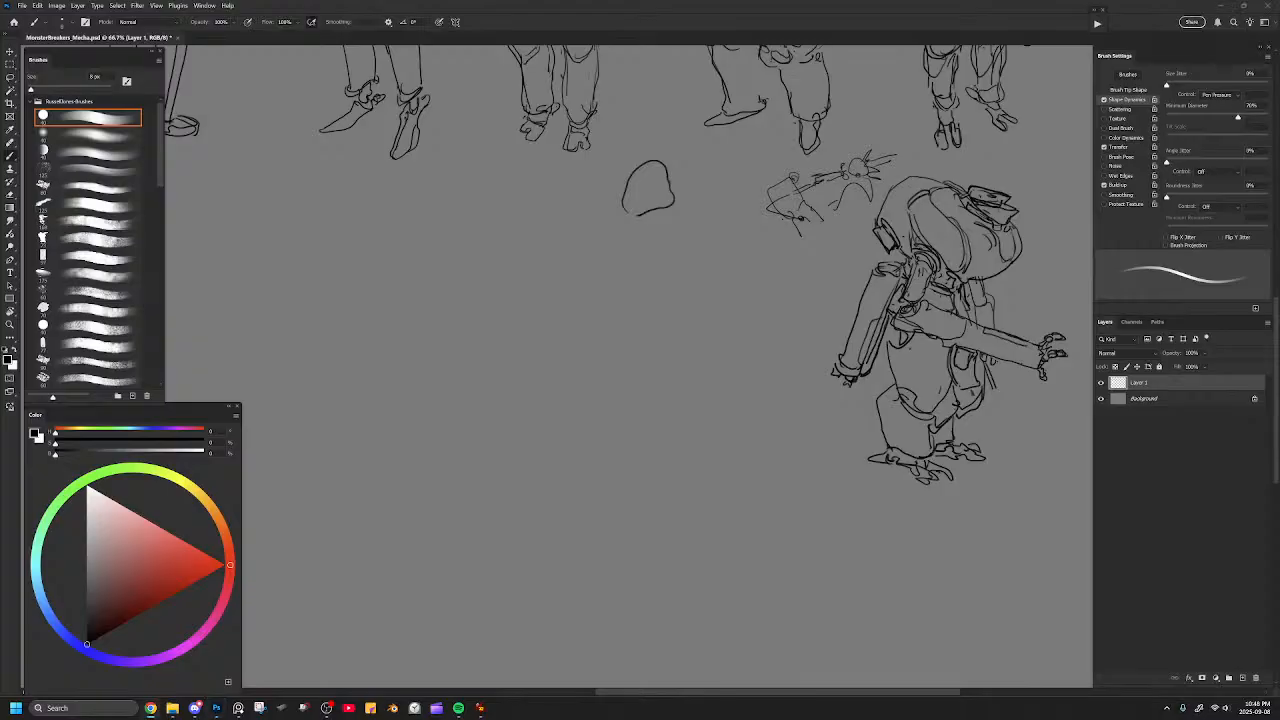
# Switch to the Pinterest pin of strange insect helmets in the browser, examine the shapes, and return to the Photoshop canvas.
pyautogui.hotkey('alt', 'Tab')
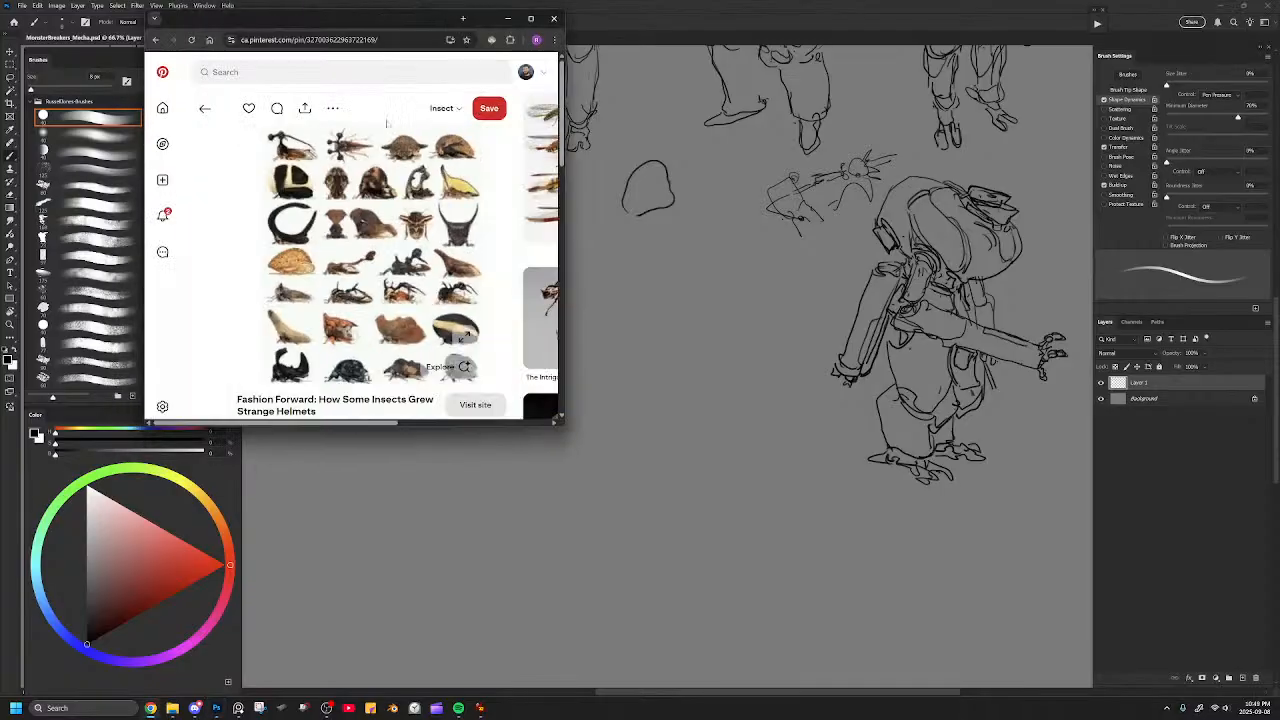
pyautogui.scroll(-1, 403, 252)
pyautogui.scroll(1, 403, 252)
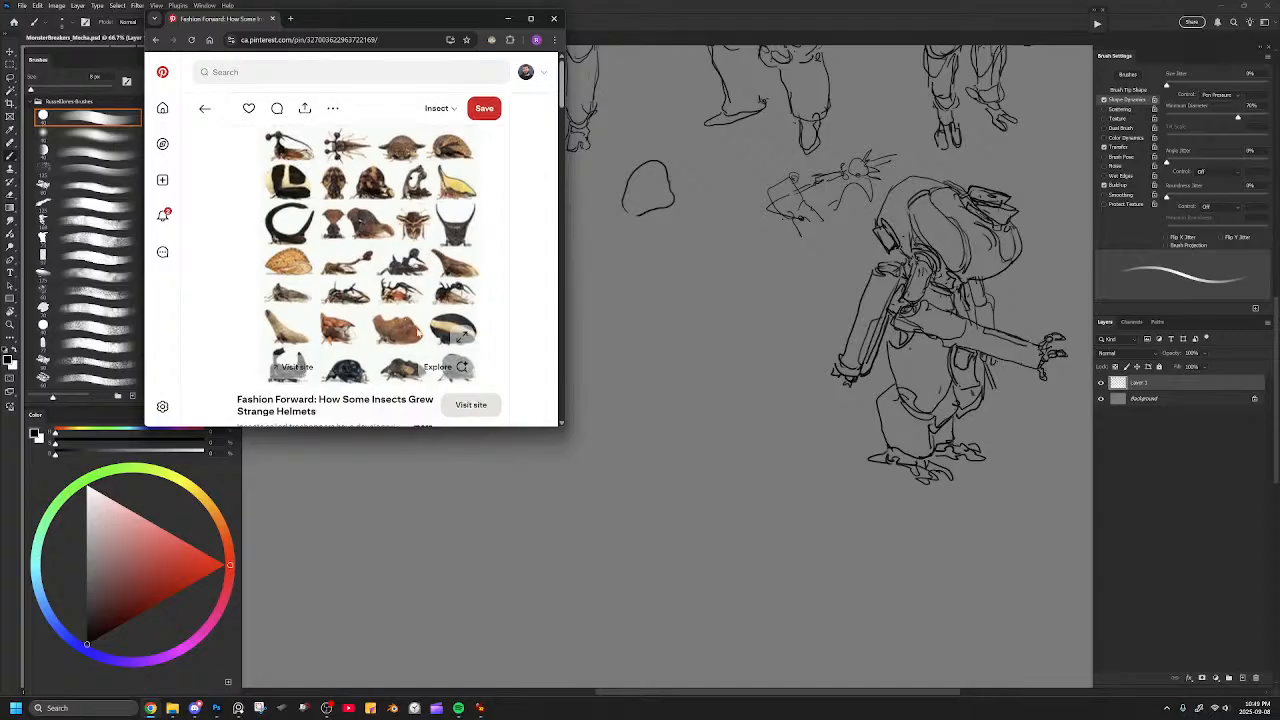
pyautogui.hotkey('alt', 'Tab')
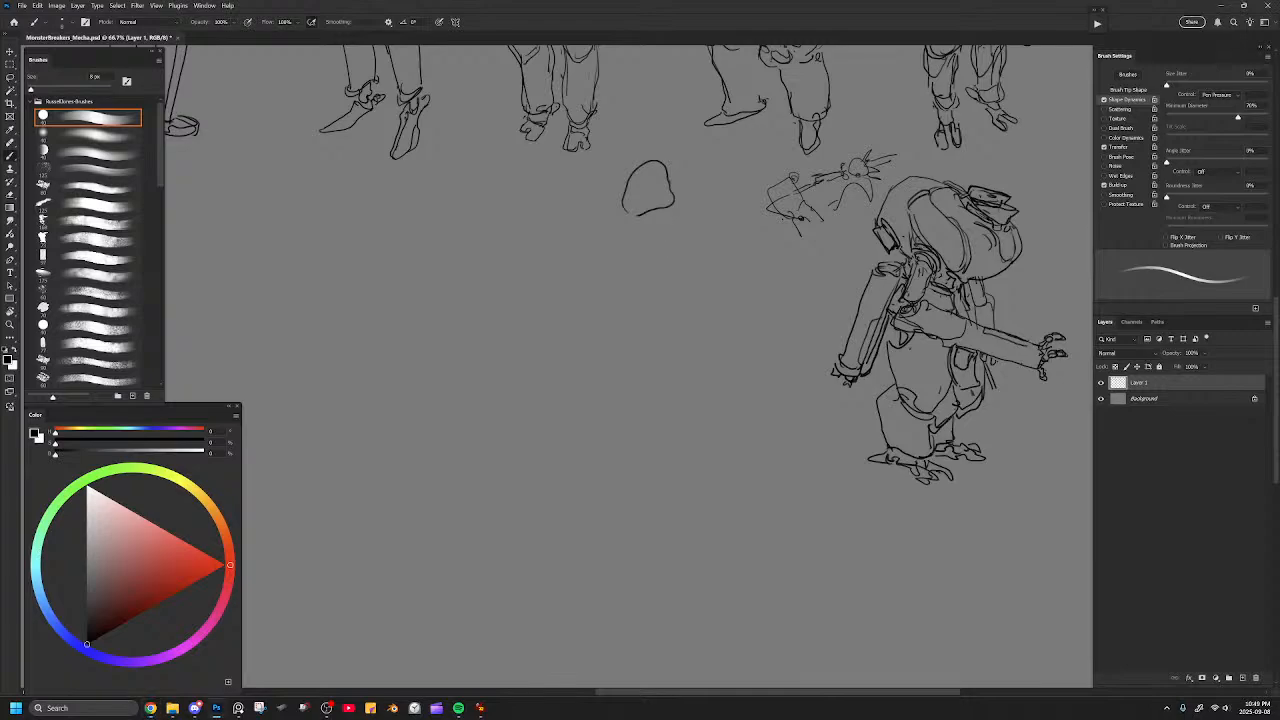
# Erase part of the dome's lower edge and add a bulging side lobe, face details and a short neck curve.
pyautogui.press('e')
pyautogui.moveTo(664, 172)
pyautogui.mouseDown()
pyautogui.moveTo(685, 207)
pyautogui.moveTo(680, 198)
pyautogui.moveTo(650, 225)
pyautogui.moveTo(631, 210)
pyautogui.moveTo(663, 217)
pyautogui.mouseUp()
pyautogui.press('b')
pyautogui.press('e')
pyautogui.press('b')
pyautogui.moveTo(644, 213); pyautogui.dragTo(689, 201)
pyautogui.moveTo(641, 202)
pyautogui.mouseDown()
pyautogui.moveTo(671, 183)
pyautogui.moveTo(649, 201)
pyautogui.moveTo(656, 232)
pyautogui.moveTo(688, 210)
pyautogui.moveTo(706, 222)
pyautogui.moveTo(677, 215)
pyautogui.moveTo(700, 209)
pyautogui.mouseUp()
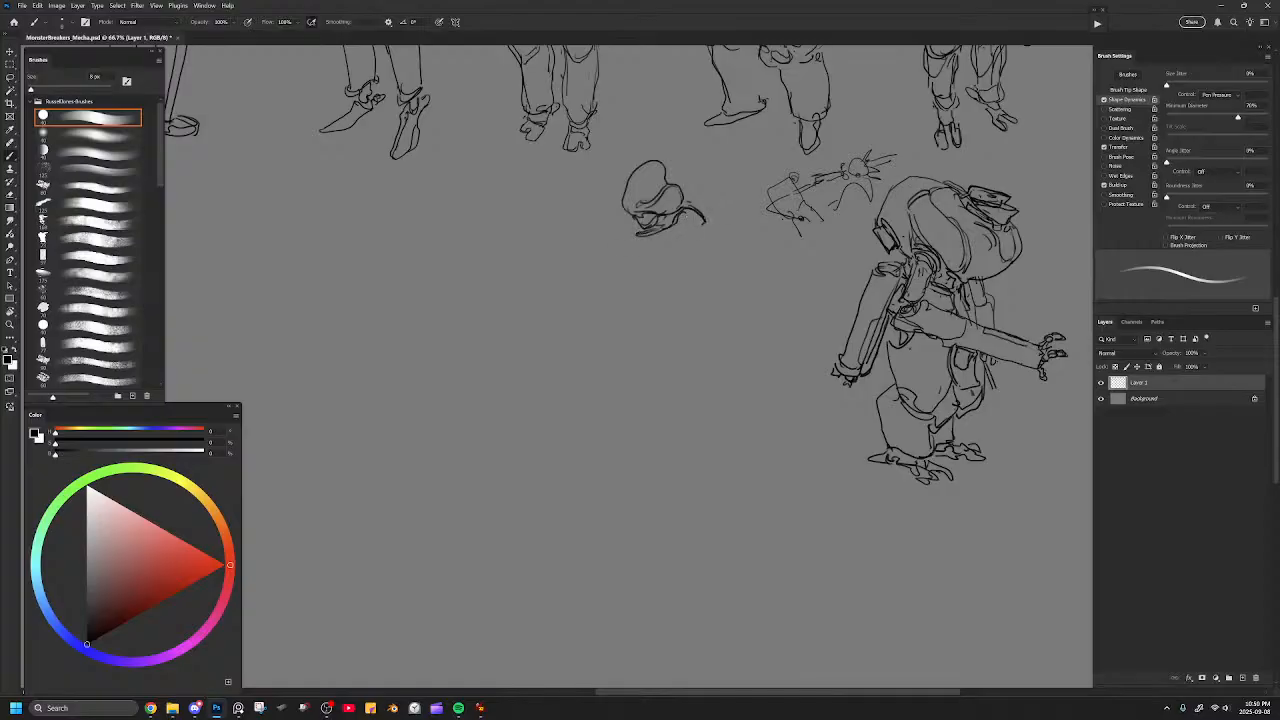
# Refine the face and draw a curved collar beneath the head, undoing the trial back line.
pyautogui.moveTo(624, 193)
pyautogui.mouseDown()
pyautogui.moveTo(637, 228)
pyautogui.moveTo(652, 209)
pyautogui.mouseUp()
pyautogui.moveTo(634, 250)
pyautogui.mouseDown()
pyautogui.moveTo(676, 243)
pyautogui.moveTo(704, 219)
pyautogui.moveTo(699, 199)
pyautogui.moveTo(728, 202)
pyautogui.moveTo(747, 265)
pyautogui.mouseUp()
pyautogui.moveTo(702, 210)
pyautogui.mouseDown()
pyautogui.moveTo(732, 222)
pyautogui.moveTo(724, 215)
pyautogui.moveTo(741, 253)
pyautogui.mouseUp()
pyautogui.hotkey('ctrl', 'z')
pyautogui.hotkey('ctrl', 'z')
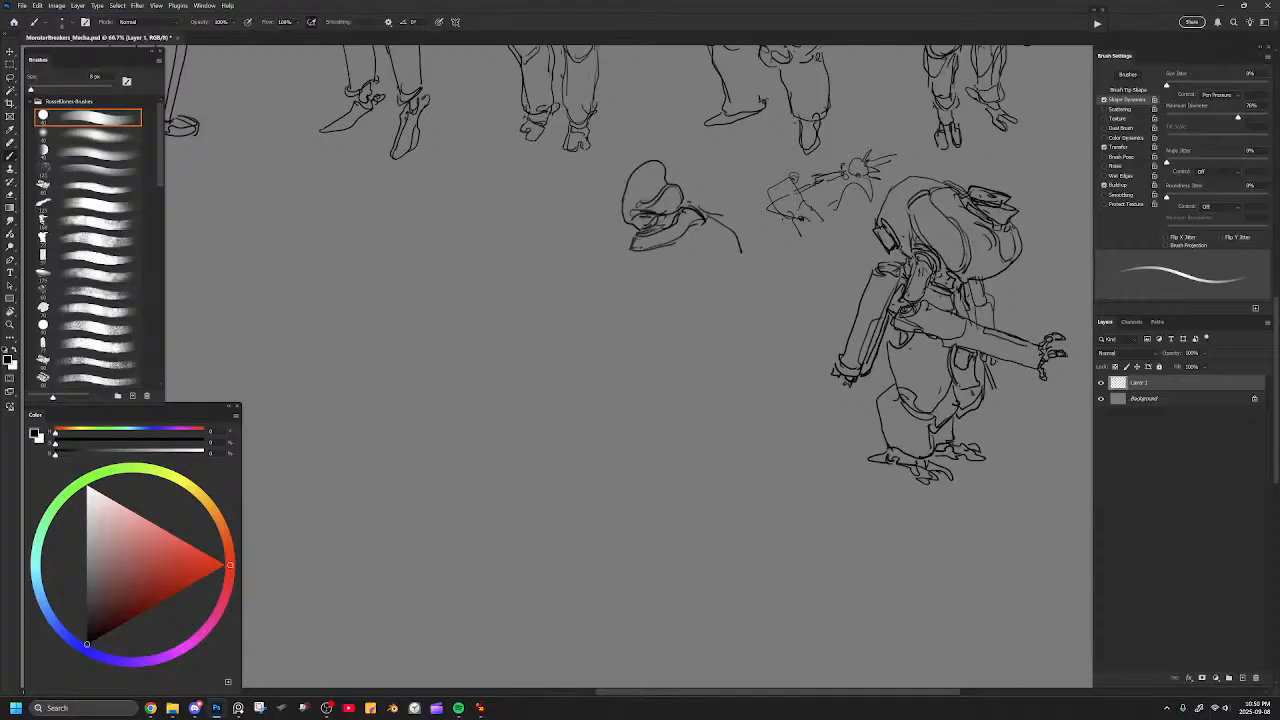
pyautogui.hotkey('ctrl', 'z')
pyautogui.hotkey('ctrl', 'z')
# Try a bulbous torso outline with a doubled front edge below the collar, and erase it with a larger eraser.
pyautogui.moveTo(705, 214); pyautogui.dragTo(735, 231)
pyautogui.moveTo(632, 248)
pyautogui.mouseDown()
pyautogui.moveTo(607, 317)
pyautogui.moveTo(652, 326)
pyautogui.mouseUp()
pyautogui.moveTo(609, 290)
pyautogui.mouseDown()
pyautogui.moveTo(638, 324)
pyautogui.moveTo(672, 332)
pyautogui.moveTo(734, 249)
pyautogui.mouseUp()
pyautogui.moveTo(628, 250); pyautogui.dragTo(595, 308)
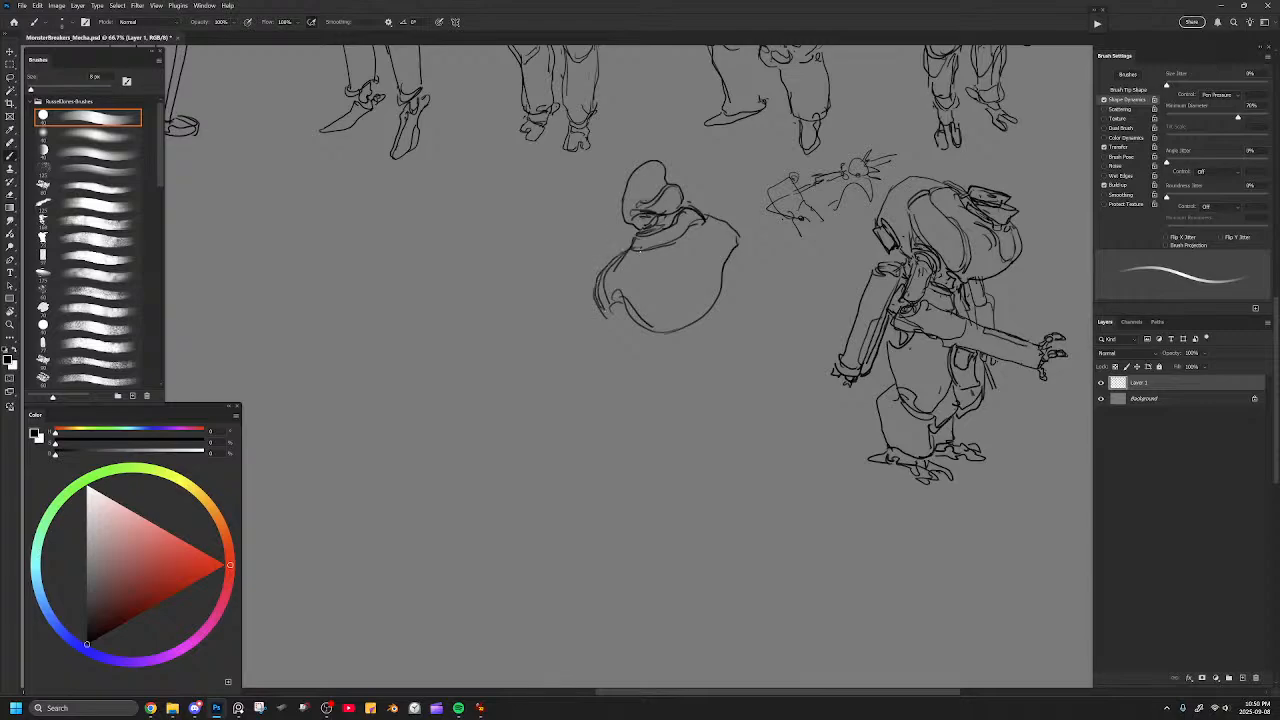
pyautogui.moveTo(626, 279)
pyautogui.mouseDown()
pyautogui.moveTo(647, 251)
pyautogui.moveTo(629, 275)
pyautogui.moveTo(724, 234)
pyautogui.mouseUp()
pyautogui.hotkey('ctrl', 'z')
pyautogui.press('e')
pyautogui.moveTo(618, 276); pyautogui.dragTo(724, 236)
pyautogui.press(']')
pyautogui.press(']')
pyautogui.moveTo(640, 305)
pyautogui.mouseDown()
pyautogui.moveTo(590, 292)
pyautogui.moveTo(719, 287)
pyautogui.moveTo(645, 305)
pyautogui.mouseUp()
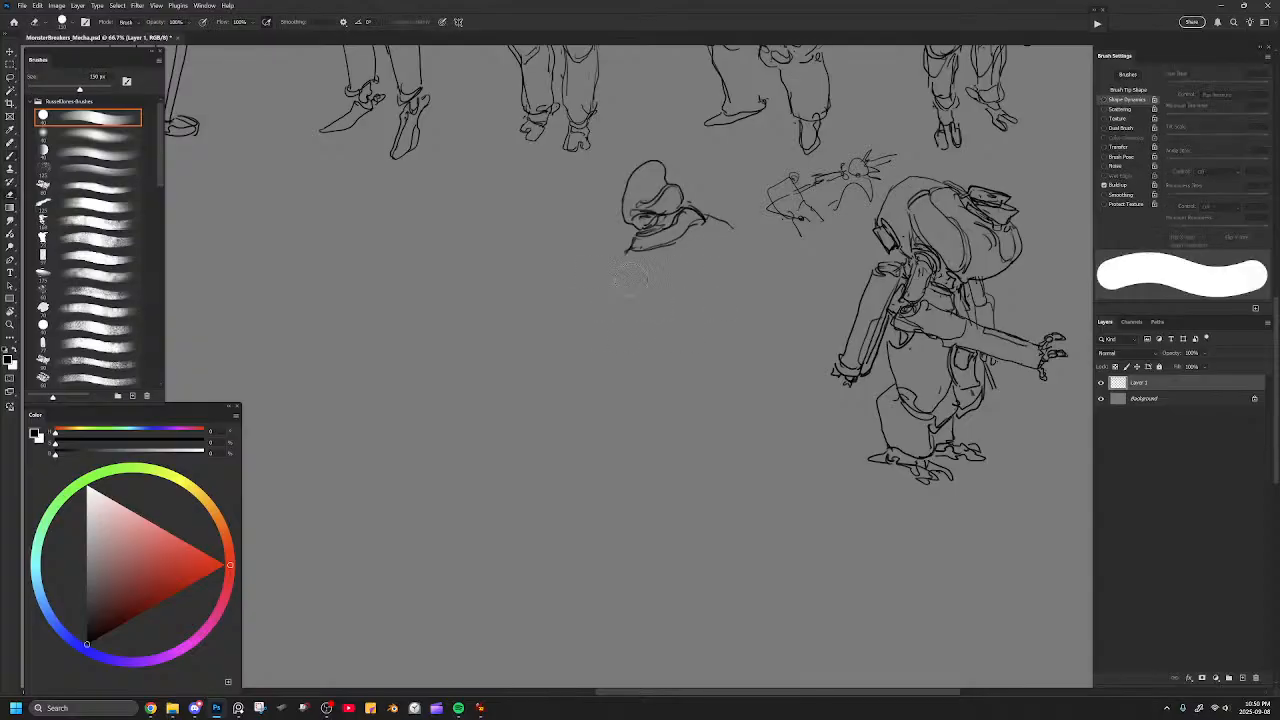
# Try a sloping front shoulder line and a bulging back curve for the torso, clearing the long lower strokes.
pyautogui.press('b')
pyautogui.moveTo(630, 246)
pyautogui.mouseDown()
pyautogui.moveTo(597, 284)
pyautogui.moveTo(595, 319)
pyautogui.moveTo(638, 366)
pyautogui.mouseUp()
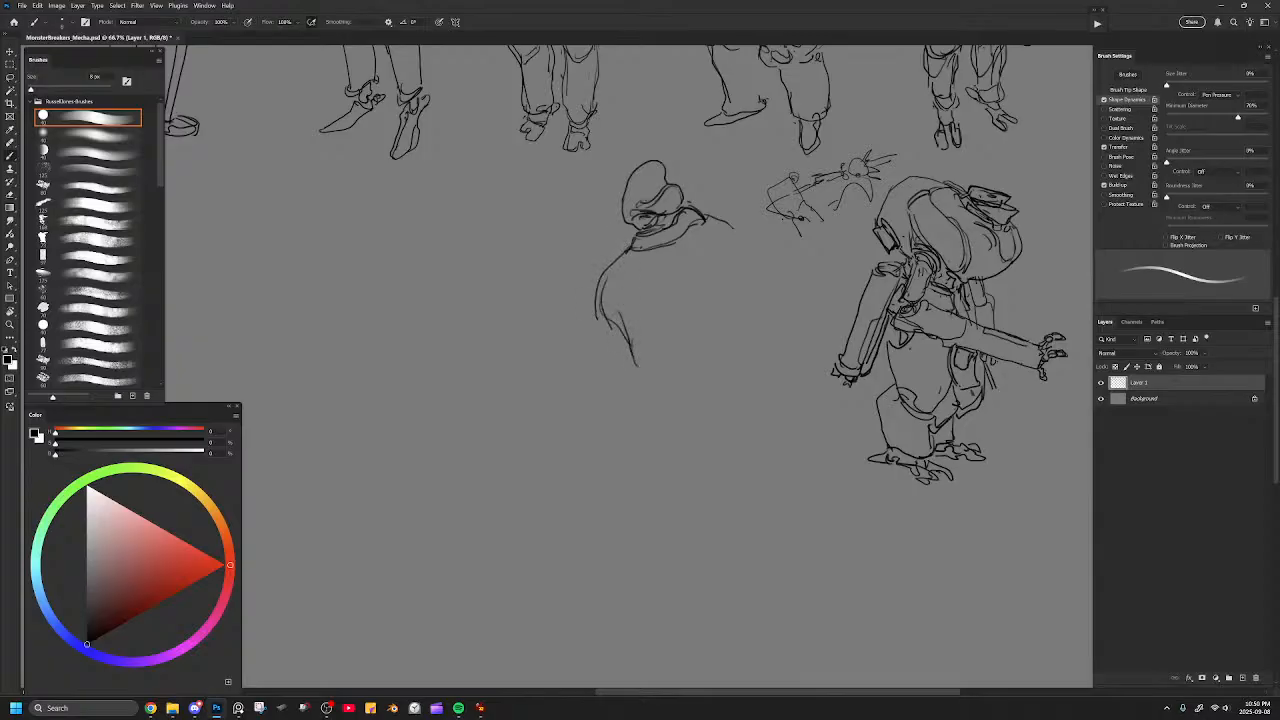
pyautogui.moveTo(622, 314)
pyautogui.mouseDown()
pyautogui.moveTo(664, 352)
pyautogui.moveTo(677, 322)
pyautogui.moveTo(704, 315)
pyautogui.moveTo(732, 228)
pyautogui.moveTo(737, 290)
pyautogui.moveTo(696, 300)
pyautogui.moveTo(666, 368)
pyautogui.moveTo(656, 354)
pyautogui.moveTo(684, 316)
pyautogui.mouseUp()
pyautogui.hotkey('ctrl', 'z')
pyautogui.hotkey('ctrl', 'z')
pyautogui.hotkey('ctrl', 'z')
pyautogui.hotkey('ctrl', 'z')
pyautogui.press('e')
pyautogui.press('b')
pyautogui.moveTo(634, 350)
pyautogui.mouseDown()
pyautogui.moveTo(671, 368)
pyautogui.moveTo(676, 305)
pyautogui.moveTo(726, 315)
pyautogui.moveTo(758, 278)
pyautogui.moveTo(729, 217)
pyautogui.mouseUp()
pyautogui.press('e')
pyautogui.moveTo(672, 378)
pyautogui.mouseDown()
pyautogui.moveTo(625, 322)
pyautogui.moveTo(612, 326)
pyautogui.mouseUp()
pyautogui.press('b')
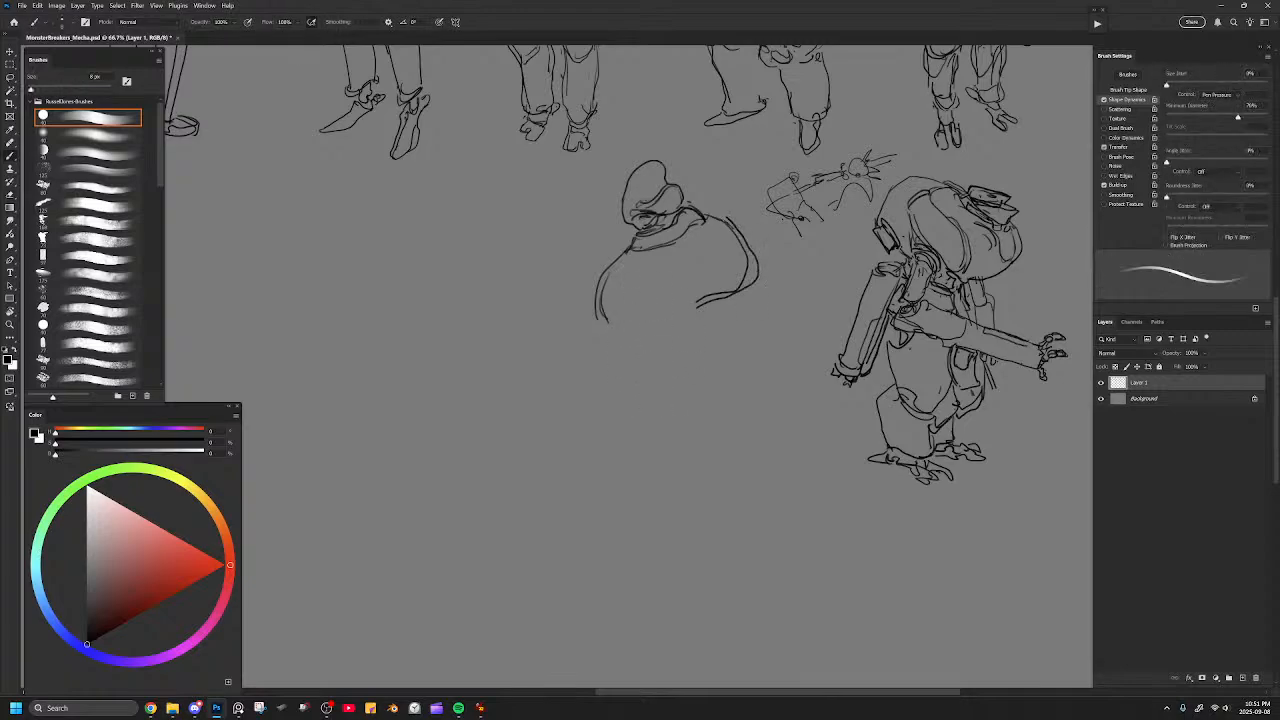
# Try a ringed chest plate with a hooked tube hanging below it inside the torso, and erase it.
pyautogui.moveTo(665, 263)
pyautogui.mouseDown()
pyautogui.moveTo(657, 284)
pyautogui.moveTo(678, 284)
pyautogui.moveTo(674, 263)
pyautogui.moveTo(635, 292)
pyautogui.moveTo(684, 302)
pyautogui.moveTo(672, 256)
pyautogui.moveTo(688, 302)
pyautogui.moveTo(624, 330)
pyautogui.moveTo(638, 354)
pyautogui.moveTo(670, 330)
pyautogui.moveTo(660, 350)
pyautogui.moveTo(643, 349)
pyautogui.moveTo(652, 338)
pyautogui.moveTo(618, 350)
pyautogui.moveTo(608, 252)
pyautogui.mouseUp()
pyautogui.hotkey('ctrl', 'z')
pyautogui.press('e')
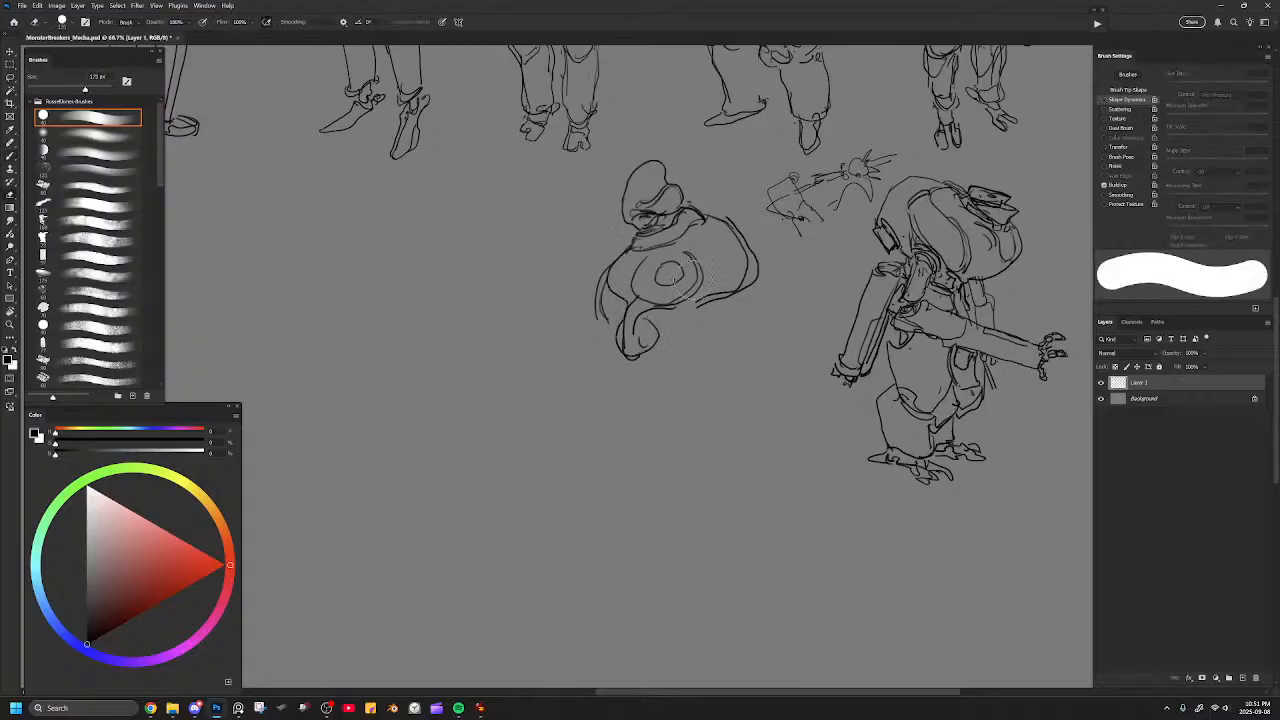
pyautogui.moveTo(696, 269); pyautogui.dragTo(672, 274)
pyautogui.moveTo(677, 284)
pyautogui.mouseDown()
pyautogui.moveTo(627, 290)
pyautogui.moveTo(640, 330)
pyautogui.moveTo(604, 311)
pyautogui.mouseUp()
pyautogui.moveTo(740, 243); pyautogui.dragTo(731, 286)
# Try new curves for the torso's back and front edges, undoing each one.
pyautogui.press('b')
pyautogui.moveTo(707, 217)
pyautogui.mouseDown()
pyautogui.moveTo(735, 229)
pyautogui.moveTo(749, 279)
pyautogui.mouseUp()
pyautogui.hotkey('ctrl', 'z')
pyautogui.moveTo(615, 252); pyautogui.dragTo(606, 336)
pyautogui.hotkey('ctrl', 'z')
# Redraw the torso as a broad, rounded hull with a wide back and a pointed lower front, erasing stray strokes.
pyautogui.moveTo(606, 270)
pyautogui.mouseDown()
pyautogui.moveTo(603, 315)
pyautogui.moveTo(645, 368)
pyautogui.moveTo(628, 368)
pyautogui.moveTo(687, 336)
pyautogui.moveTo(698, 262)
pyautogui.moveTo(742, 256)
pyautogui.mouseUp()
pyautogui.moveTo(690, 308)
pyautogui.mouseDown()
pyautogui.moveTo(703, 266)
pyautogui.moveTo(740, 268)
pyautogui.mouseUp()
pyautogui.moveTo(728, 225)
pyautogui.mouseDown()
pyautogui.moveTo(752, 265)
pyautogui.moveTo(698, 300)
pyautogui.moveTo(606, 310)
pyautogui.moveTo(608, 262)
pyautogui.moveTo(613, 305)
pyautogui.mouseUp()
pyautogui.press('e')
pyautogui.press('b')
pyautogui.hotkey('ctrl', 'z')
pyautogui.moveTo(629, 251)
pyautogui.mouseDown()
pyautogui.moveTo(587, 302)
pyautogui.moveTo(612, 328)
pyautogui.moveTo(648, 318)
pyautogui.moveTo(656, 334)
pyautogui.mouseUp()
pyautogui.hotkey('ctrl', 'z')
pyautogui.hotkey('ctrl', 'z')
pyautogui.moveTo(604, 273)
pyautogui.mouseDown()
pyautogui.moveTo(627, 357)
pyautogui.moveTo(777, 283)
pyautogui.moveTo(734, 218)
pyautogui.moveTo(702, 210)
pyautogui.mouseUp()
pyautogui.press('e')
pyautogui.moveTo(775, 275)
pyautogui.mouseDown()
pyautogui.moveTo(742, 232)
pyautogui.moveTo(762, 250)
pyautogui.moveTo(765, 288)
pyautogui.moveTo(716, 328)
pyautogui.moveTo(734, 331)
pyautogui.mouseUp()
pyautogui.press('b')
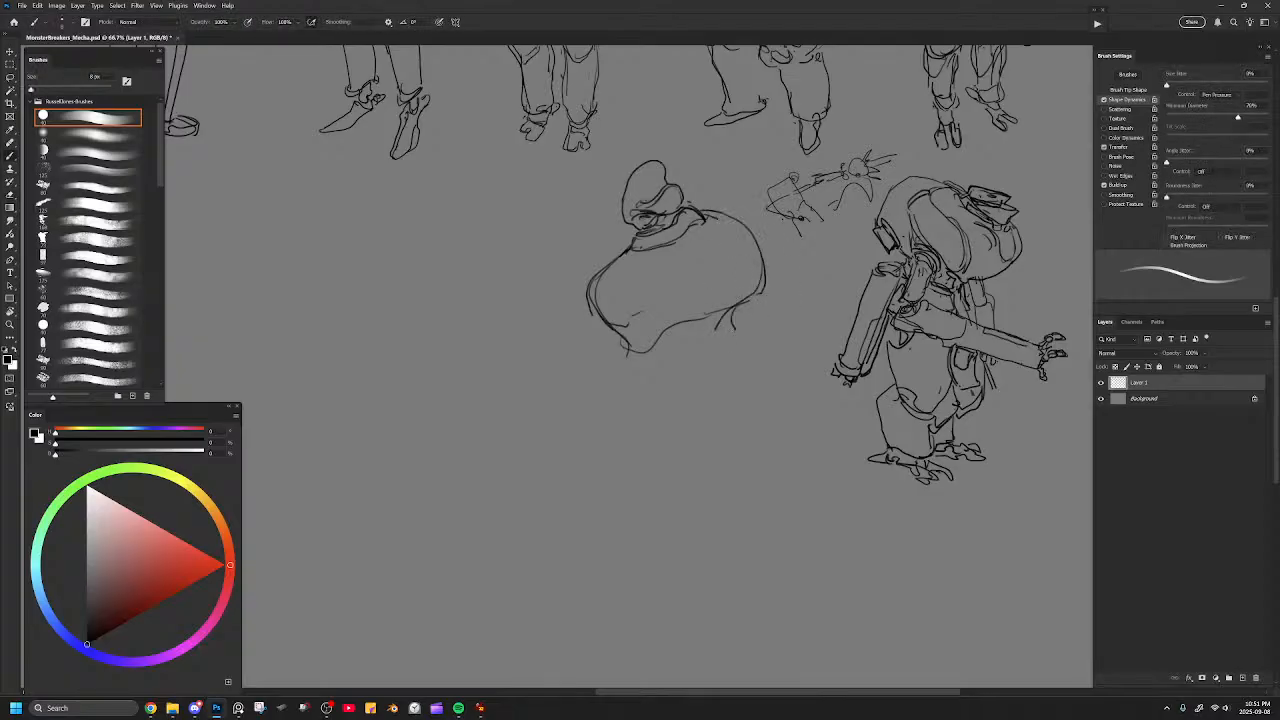
# Try a narrow hanging arm under the torso's back with a long curved line in front of it.
pyautogui.moveTo(756, 228); pyautogui.dragTo(734, 370)
pyautogui.moveTo(718, 326)
pyautogui.mouseDown()
pyautogui.moveTo(702, 405)
pyautogui.moveTo(722, 390)
pyautogui.moveTo(668, 386)
pyautogui.moveTo(642, 444)
pyautogui.mouseUp()
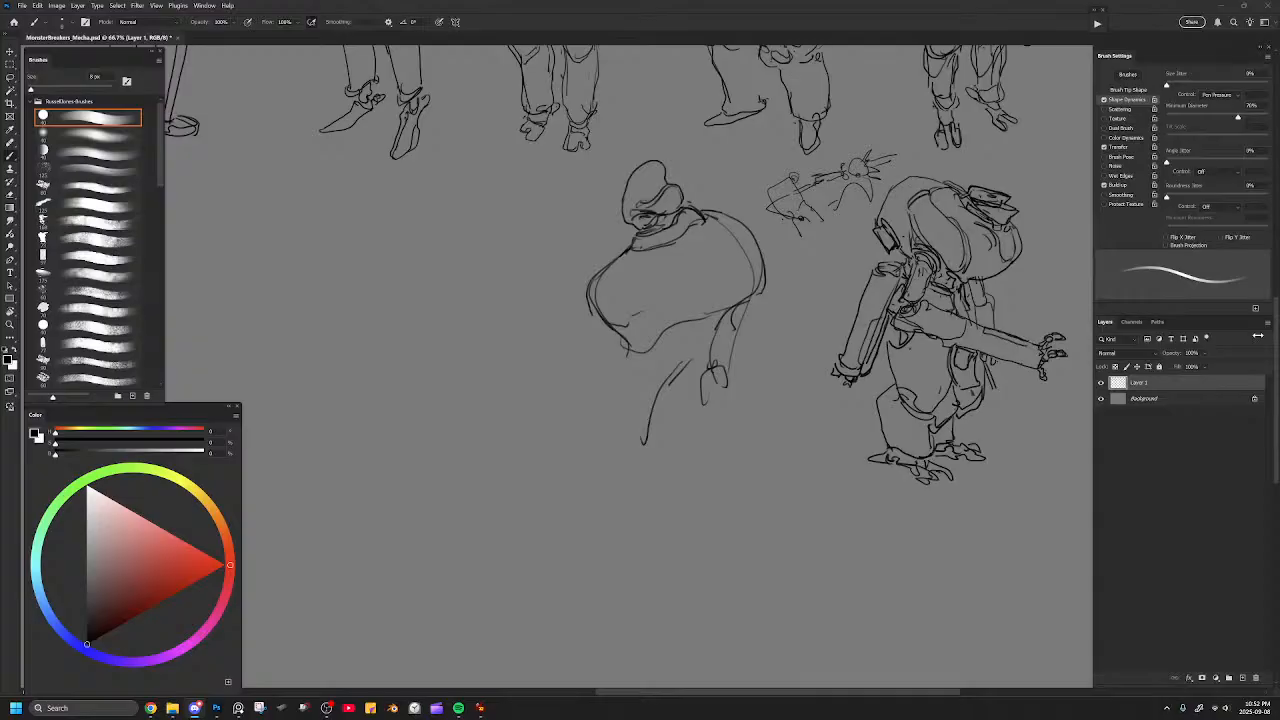
pyautogui.moveTo(655, 266)
pyautogui.mouseDown()
pyautogui.moveTo(663, 278)
pyautogui.moveTo(746, 266)
pyautogui.moveTo(748, 234)
pyautogui.moveTo(702, 236)
pyautogui.moveTo(663, 272)
pyautogui.moveTo(680, 293)
pyautogui.moveTo(770, 298)
pyautogui.moveTo(768, 244)
pyautogui.moveTo(713, 182)
pyautogui.moveTo(706, 235)
pyautogui.mouseUp()
pyautogui.hotkey('ctrl', 'z')
pyautogui.hotkey('ctrl', 'z')
# Replace the torso's back edge and rough arm with large rounded shoulder armour, a ringed socket and a boxy upper arm.
pyautogui.press('e')
pyautogui.moveTo(722, 187)
pyautogui.mouseDown()
pyautogui.moveTo(750, 298)
pyautogui.moveTo(712, 188)
pyautogui.moveTo(712, 230)
pyautogui.moveTo(703, 198)
pyautogui.moveTo(731, 204)
pyautogui.moveTo(777, 286)
pyautogui.moveTo(695, 322)
pyautogui.moveTo(712, 268)
pyautogui.moveTo(743, 302)
pyautogui.moveTo(734, 270)
pyautogui.moveTo(760, 312)
pyautogui.moveTo(784, 272)
pyautogui.moveTo(770, 246)
pyautogui.mouseUp()
pyautogui.press('b')
pyautogui.press('e')
pyautogui.press('b')
pyautogui.moveTo(716, 282)
pyautogui.mouseDown()
pyautogui.moveTo(692, 300)
pyautogui.moveTo(738, 300)
pyautogui.moveTo(714, 280)
pyautogui.moveTo(696, 292)
pyautogui.moveTo(732, 308)
pyautogui.moveTo(709, 325)
pyautogui.mouseUp()
pyautogui.press('e')
pyautogui.moveTo(712, 392)
pyautogui.mouseDown()
pyautogui.moveTo(722, 368)
pyautogui.moveTo(701, 352)
pyautogui.moveTo(706, 362)
pyautogui.mouseUp()
pyautogui.press('b')
pyautogui.moveTo(704, 306)
pyautogui.mouseDown()
pyautogui.moveTo(722, 320)
pyautogui.moveTo(736, 306)
pyautogui.moveTo(739, 381)
pyautogui.moveTo(710, 379)
pyautogui.mouseUp()
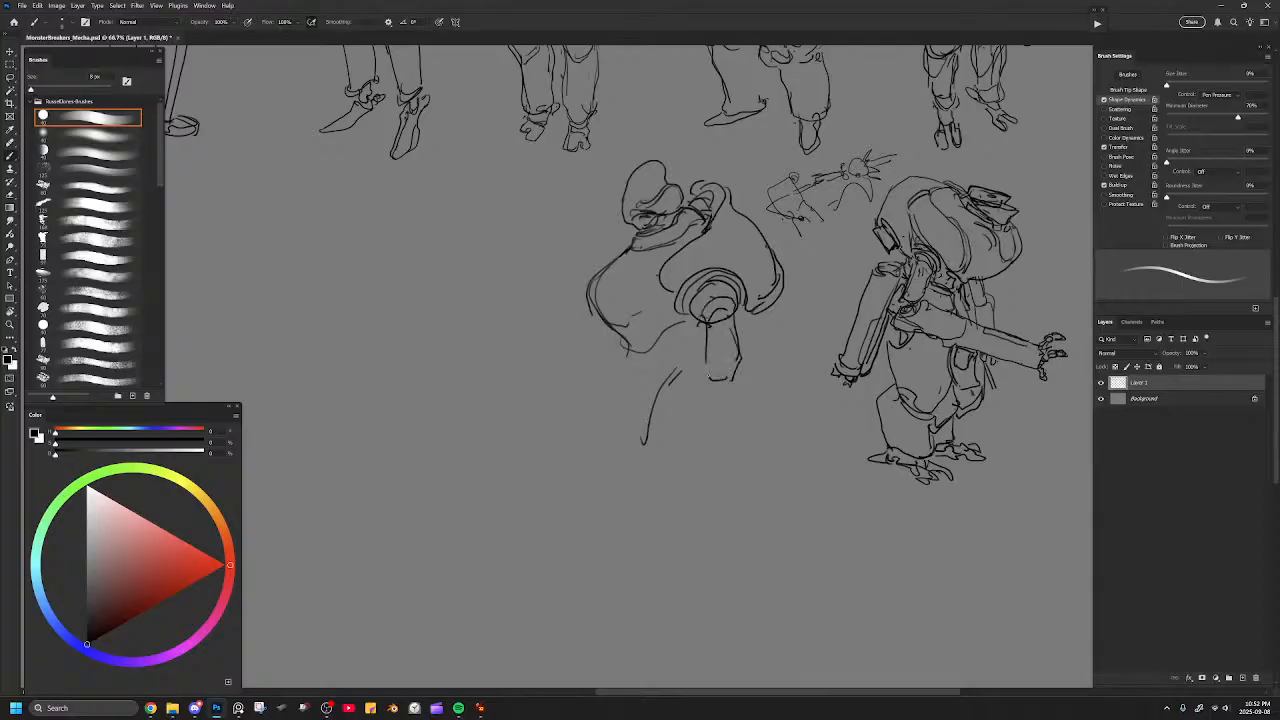
# Draw the elbow joint, a forward-bent armoured forearm and a small fingered hand below the upper arm.
pyautogui.moveTo(724, 320)
pyautogui.mouseDown()
pyautogui.moveTo(736, 388)
pyautogui.moveTo(748, 346)
pyautogui.moveTo(734, 318)
pyautogui.mouseUp()
pyautogui.moveTo(716, 387)
pyautogui.mouseDown()
pyautogui.moveTo(735, 401)
pyautogui.moveTo(700, 438)
pyautogui.mouseUp()
pyautogui.moveTo(704, 392)
pyautogui.mouseDown()
pyautogui.moveTo(662, 440)
pyautogui.moveTo(684, 465)
pyautogui.moveTo(737, 404)
pyautogui.moveTo(686, 462)
pyautogui.moveTo(637, 472)
pyautogui.moveTo(648, 494)
pyautogui.moveTo(670, 468)
pyautogui.mouseUp()
pyautogui.hotkey('ctrl', 'z')
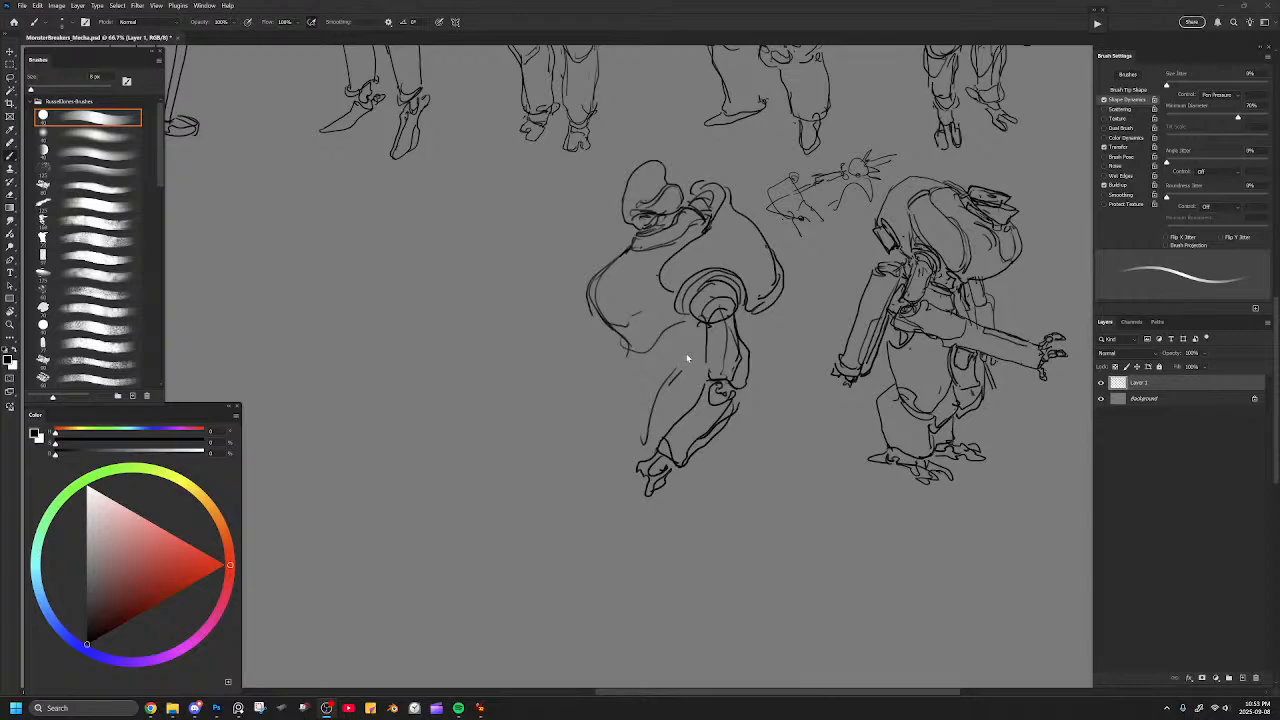
# Erase the stray lines in the shoulder socket and below the torso, and redraw the torso's pointed lower edge.
pyautogui.press('e')
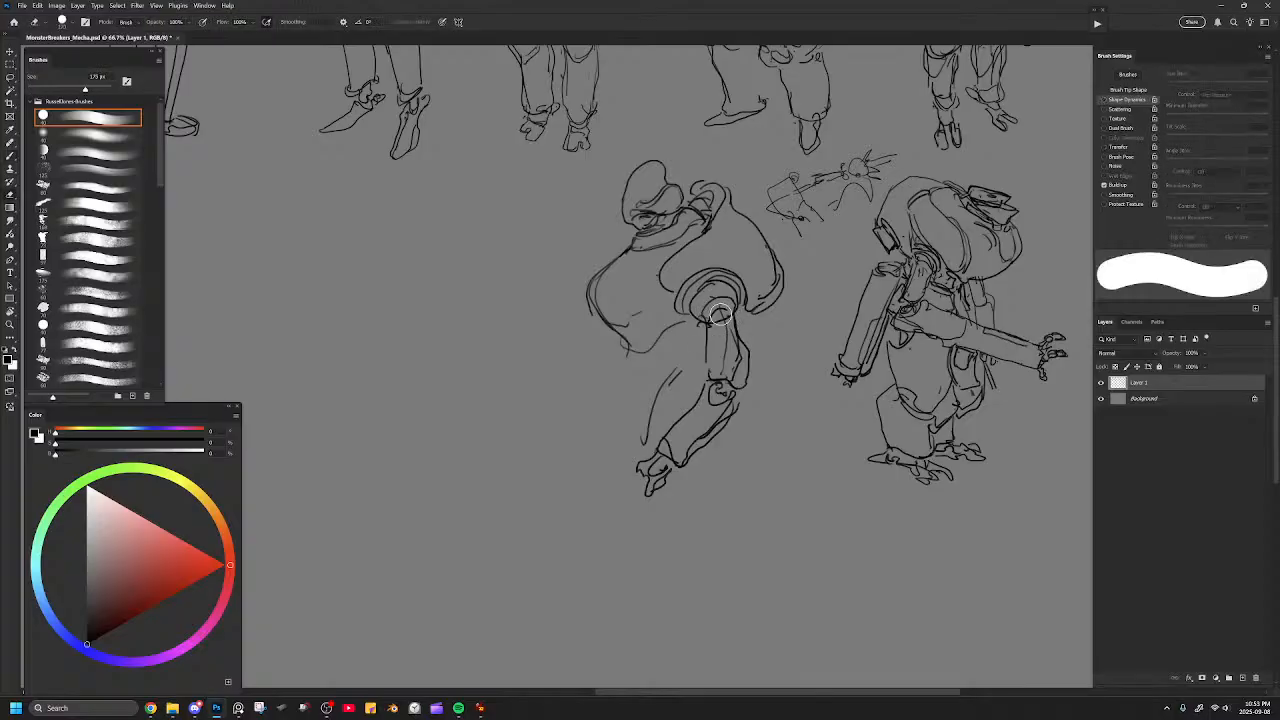
pyautogui.press('[')
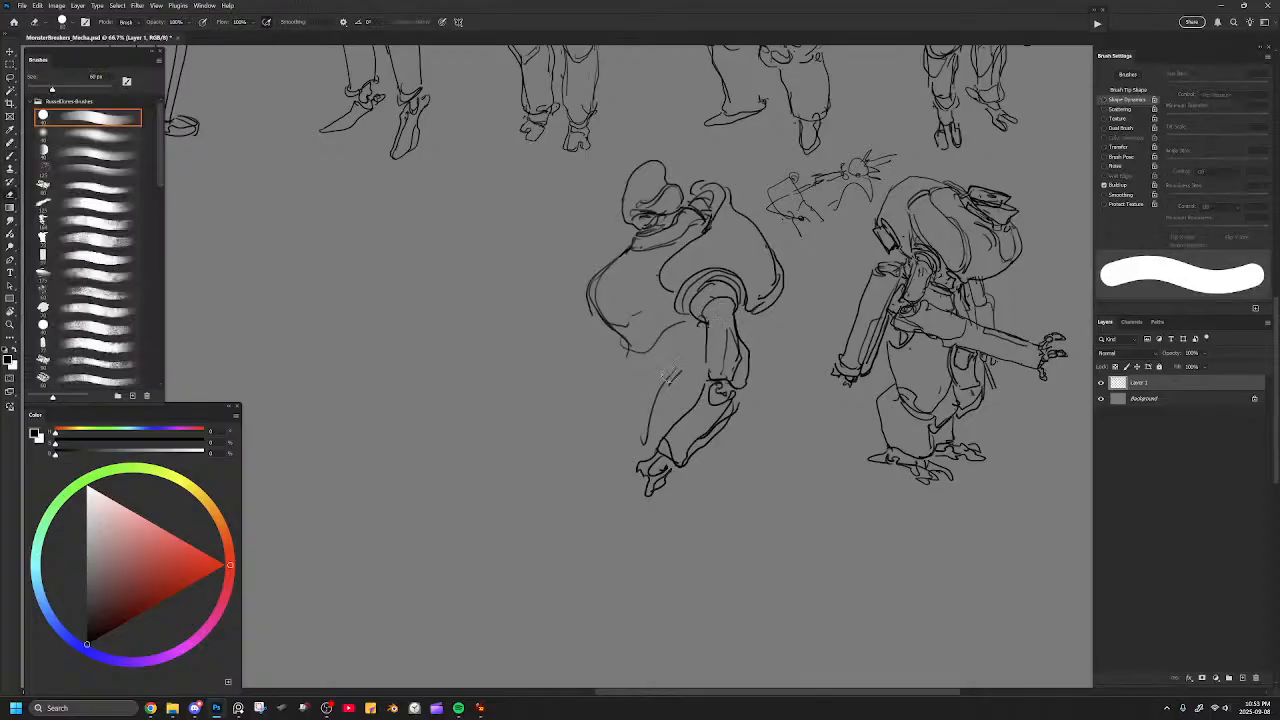
pyautogui.press('b')
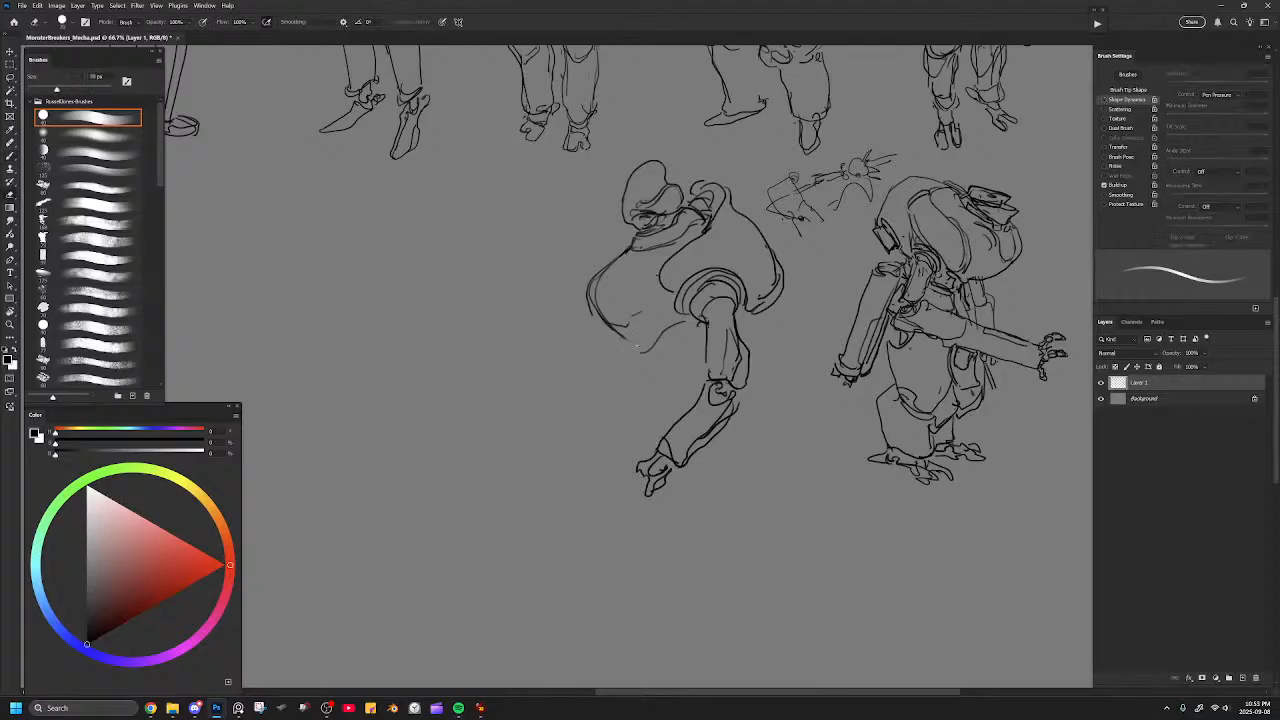
pyautogui.moveTo(626, 338)
pyautogui.mouseDown()
pyautogui.moveTo(627, 355)
pyautogui.moveTo(655, 354)
pyautogui.moveTo(685, 322)
pyautogui.mouseUp()
pyautogui.hotkey('ctrl', 'z')
pyautogui.hotkey('ctrl', 'z')
pyautogui.moveTo(633, 357); pyautogui.dragTo(682, 321)
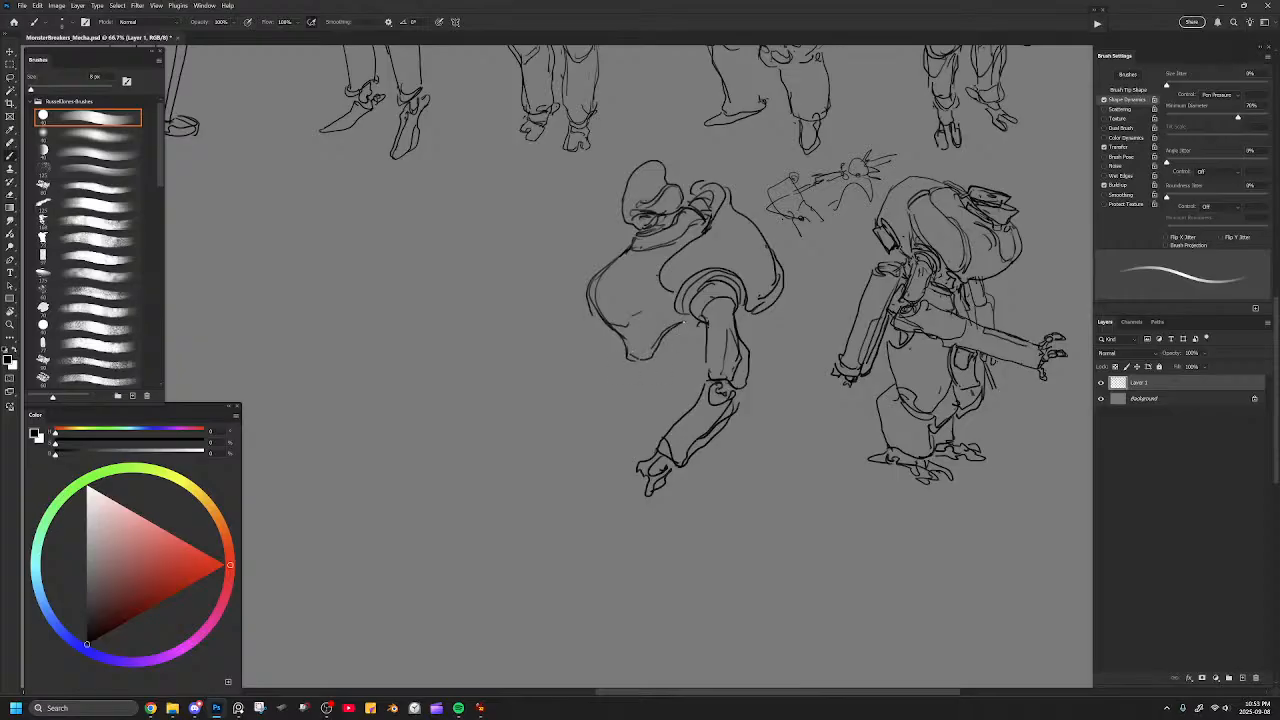
pyautogui.press('e')
pyautogui.moveTo(634, 246); pyautogui.dragTo(682, 236)
pyautogui.press('b')
pyautogui.hotkey('ctrl', 'z')
pyautogui.hotkey('ctrl', '-')
pyautogui.hotkey('ctrl', '+')
# Erase the doubled front contour of the torso and redraw it as one clean, rounded curve.
pyautogui.press('e')
pyautogui.moveTo(592, 291); pyautogui.dragTo(620, 317)
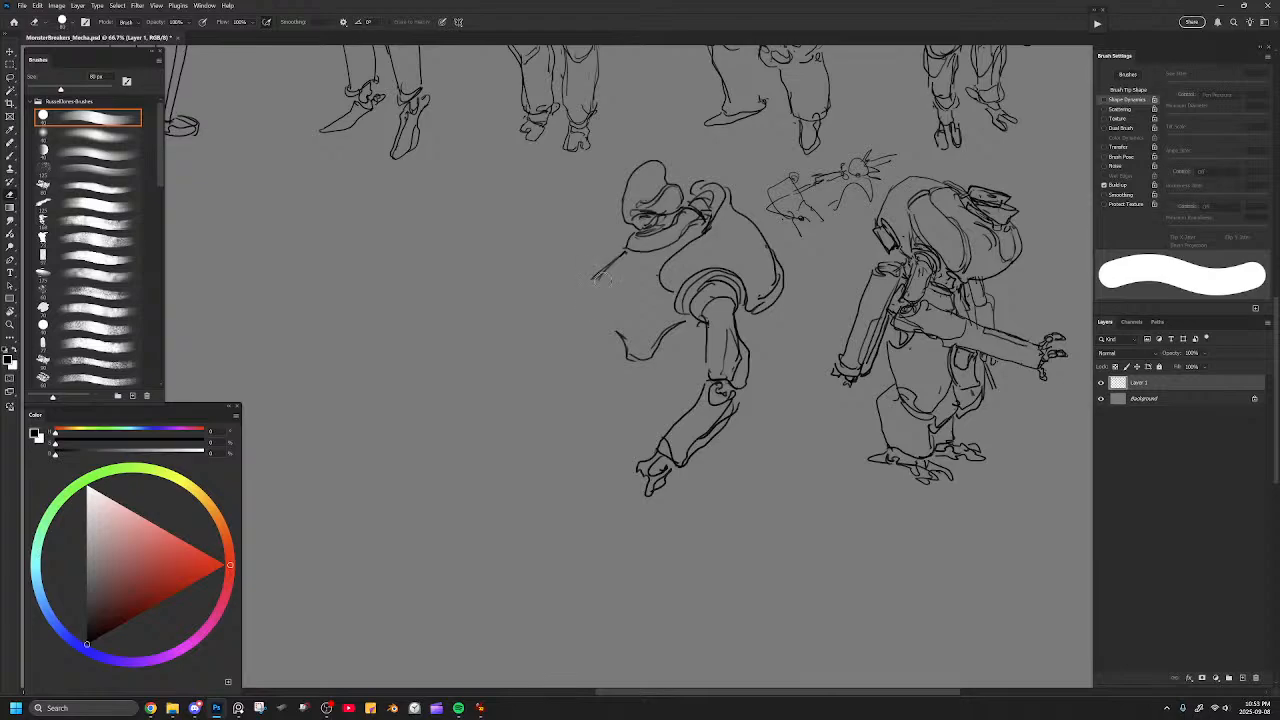
pyautogui.press('b')
pyautogui.moveTo(596, 274); pyautogui.dragTo(612, 318)
pyautogui.hotkey('ctrl', 'z')
pyautogui.moveTo(594, 276); pyautogui.dragTo(616, 328)
pyautogui.hotkey('ctrl', 'z')
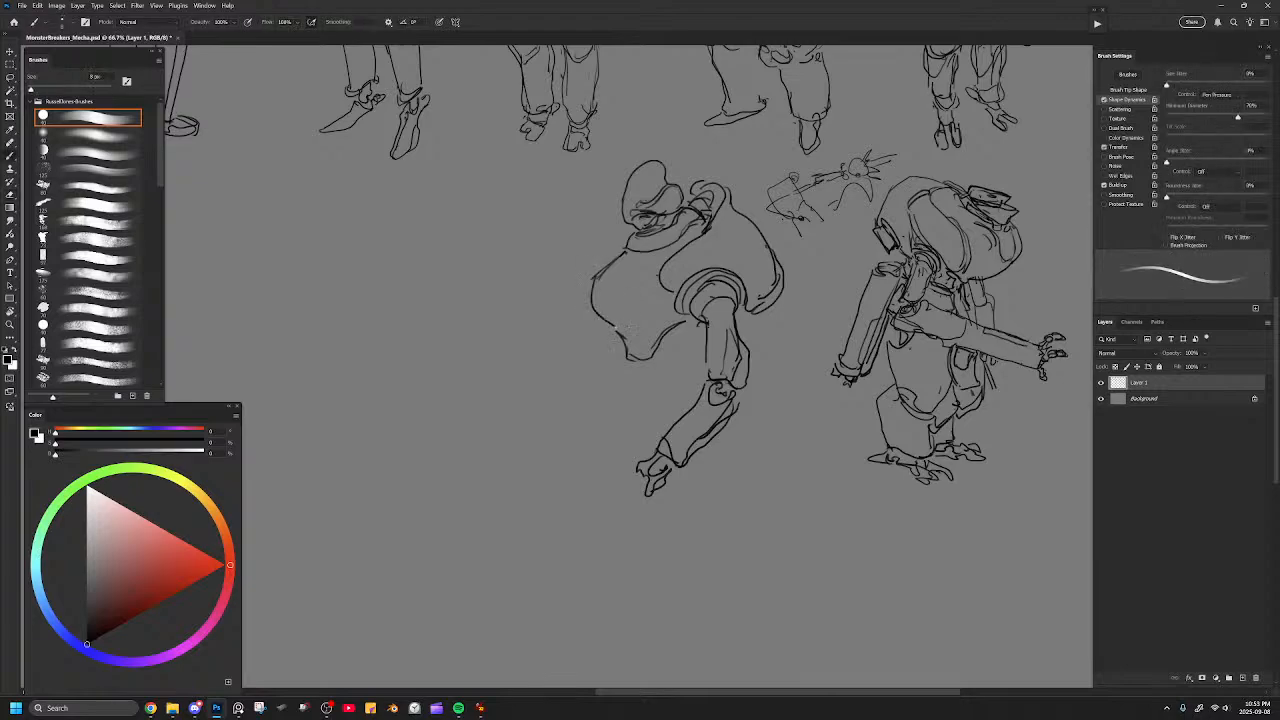
pyautogui.hotkey('ctrl', 'z')
pyautogui.moveTo(600, 273)
pyautogui.mouseDown()
pyautogui.moveTo(591, 300)
pyautogui.moveTo(616, 336)
pyautogui.mouseUp()
pyautogui.hotkey('ctrl', 'z')
pyautogui.moveTo(592, 276); pyautogui.dragTo(618, 333)
pyautogui.press('e')
pyautogui.moveTo(627, 249)
pyautogui.mouseDown()
pyautogui.moveTo(596, 268)
pyautogui.moveTo(617, 248)
pyautogui.moveTo(584, 268)
pyautogui.moveTo(579, 249)
pyautogui.moveTo(595, 278)
pyautogui.moveTo(652, 262)
pyautogui.mouseUp()
pyautogui.press('b')
pyautogui.hotkey('ctrl', 'z')
# Clean up beneath the collar and add an eye-shaped opening low on the torso's front with a hooked tube above it.
pyautogui.hotkey('ctrl', 'z')
pyautogui.hotkey('ctrl', 'z')
pyautogui.press('e')
pyautogui.moveTo(624, 249)
pyautogui.mouseDown()
pyautogui.moveTo(596, 278)
pyautogui.moveTo(624, 251)
pyautogui.moveTo(662, 251)
pyautogui.moveTo(693, 227)
pyautogui.mouseUp()
pyautogui.press('b')
pyautogui.hotkey('ctrl', 'z')
pyautogui.moveTo(594, 303)
pyautogui.mouseDown()
pyautogui.moveTo(640, 281)
pyautogui.moveTo(598, 303)
pyautogui.moveTo(660, 331)
pyautogui.moveTo(672, 315)
pyautogui.moveTo(650, 304)
pyautogui.moveTo(626, 314)
pyautogui.moveTo(638, 263)
pyautogui.moveTo(667, 264)
pyautogui.moveTo(645, 299)
pyautogui.moveTo(608, 299)
pyautogui.moveTo(624, 327)
pyautogui.moveTo(660, 308)
pyautogui.moveTo(662, 326)
pyautogui.moveTo(636, 322)
pyautogui.mouseUp()
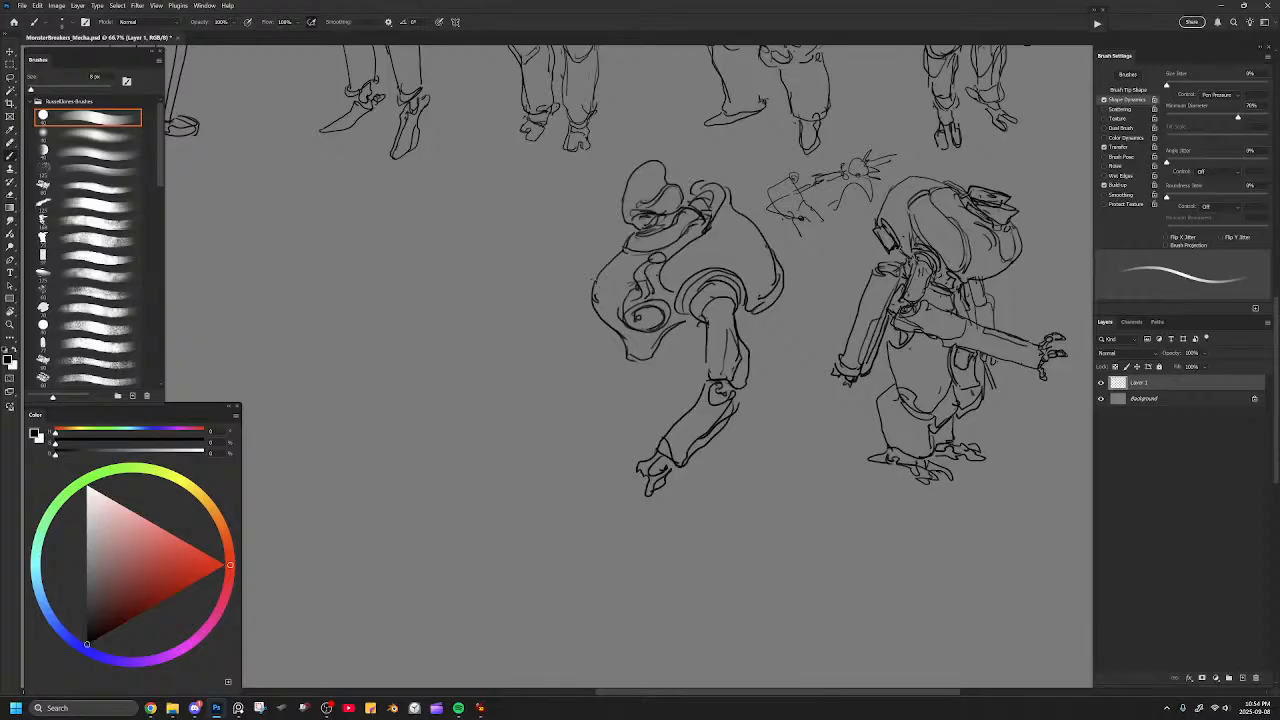
# Try adjusting the upper front contour of the torso, and undo the last strokes.
pyautogui.moveTo(615, 263)
pyautogui.mouseDown()
pyautogui.moveTo(611, 293)
pyautogui.moveTo(610, 263)
pyautogui.mouseUp()
pyautogui.hotkey('ctrl', 'z')
pyautogui.hotkey('ctrl', 'z')
pyautogui.hotkey('ctrl', 'z')
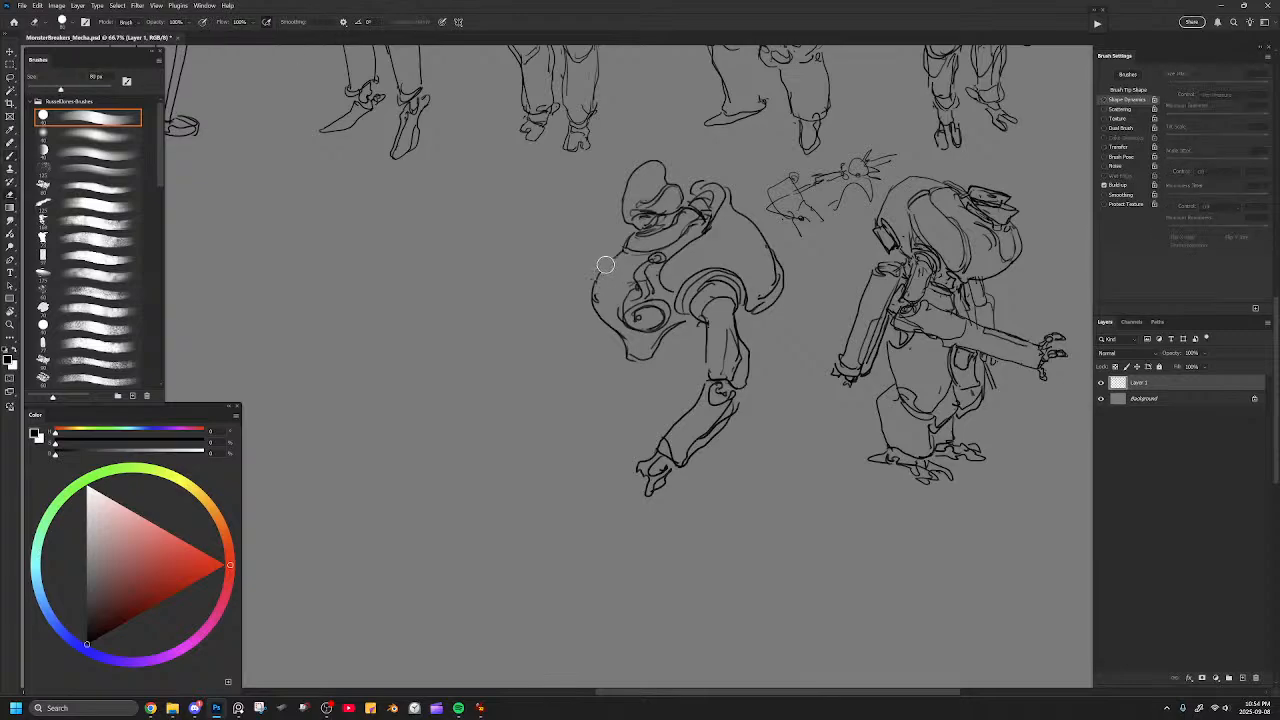
# Erase part of the torso's upper front contour and add a small rounded knob there.
pyautogui.moveTo(597, 273)
pyautogui.mouseDown()
pyautogui.moveTo(615, 266)
pyautogui.moveTo(603, 273)
pyautogui.moveTo(613, 285)
pyautogui.mouseUp()
pyautogui.moveTo(722, 266)
pyautogui.mouseDown()
pyautogui.moveTo(748, 286)
pyautogui.moveTo(700, 263)
pyautogui.moveTo(750, 280)
pyautogui.moveTo(752, 300)
pyautogui.mouseUp()
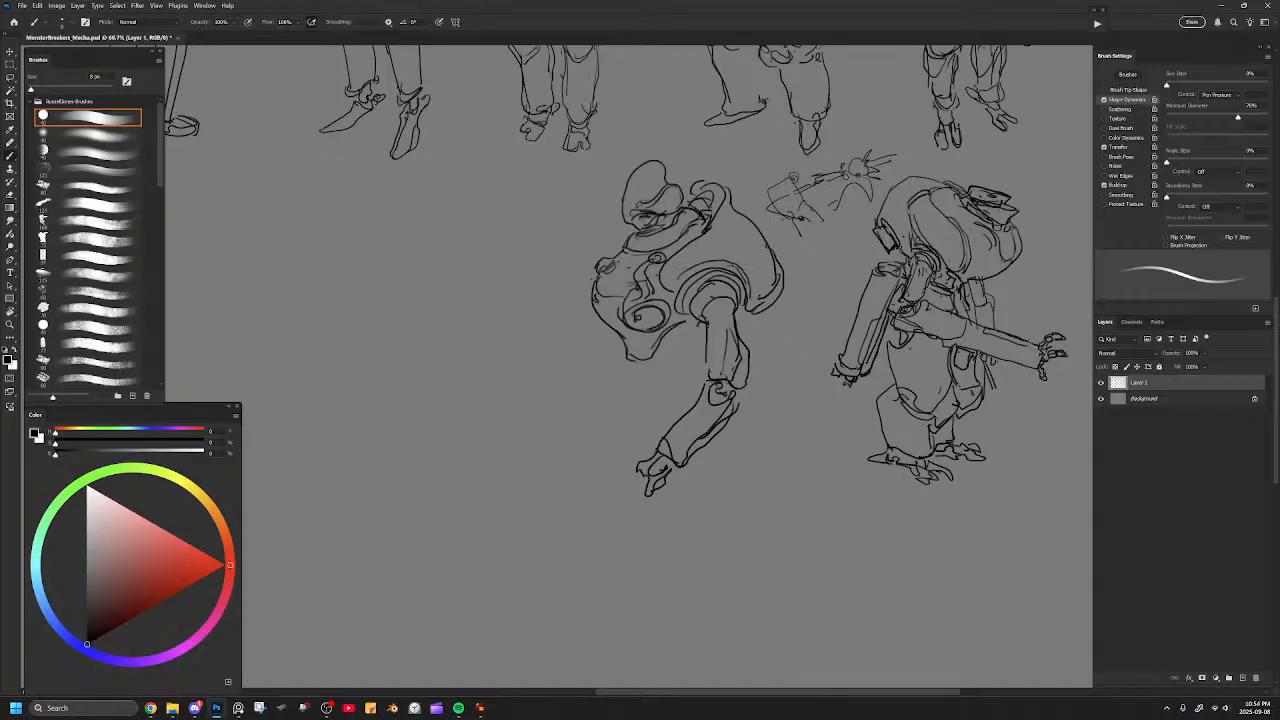
pyautogui.press('b')
# Reshape the mecha's domed head with a flatter, more angular top and clean up the lines around it.
pyautogui.moveTo(684, 198)
pyautogui.mouseDown()
pyautogui.moveTo(716, 196)
pyautogui.moveTo(712, 220)
pyautogui.moveTo(714, 190)
pyautogui.moveTo(690, 188)
pyautogui.moveTo(700, 200)
pyautogui.moveTo(674, 189)
pyautogui.moveTo(681, 204)
pyautogui.moveTo(684, 186)
pyautogui.moveTo(634, 168)
pyautogui.moveTo(656, 161)
pyautogui.mouseUp()
pyautogui.press('e')
pyautogui.press('b')
pyautogui.press('e')
pyautogui.press('b')
pyautogui.press('e')
pyautogui.press('b')
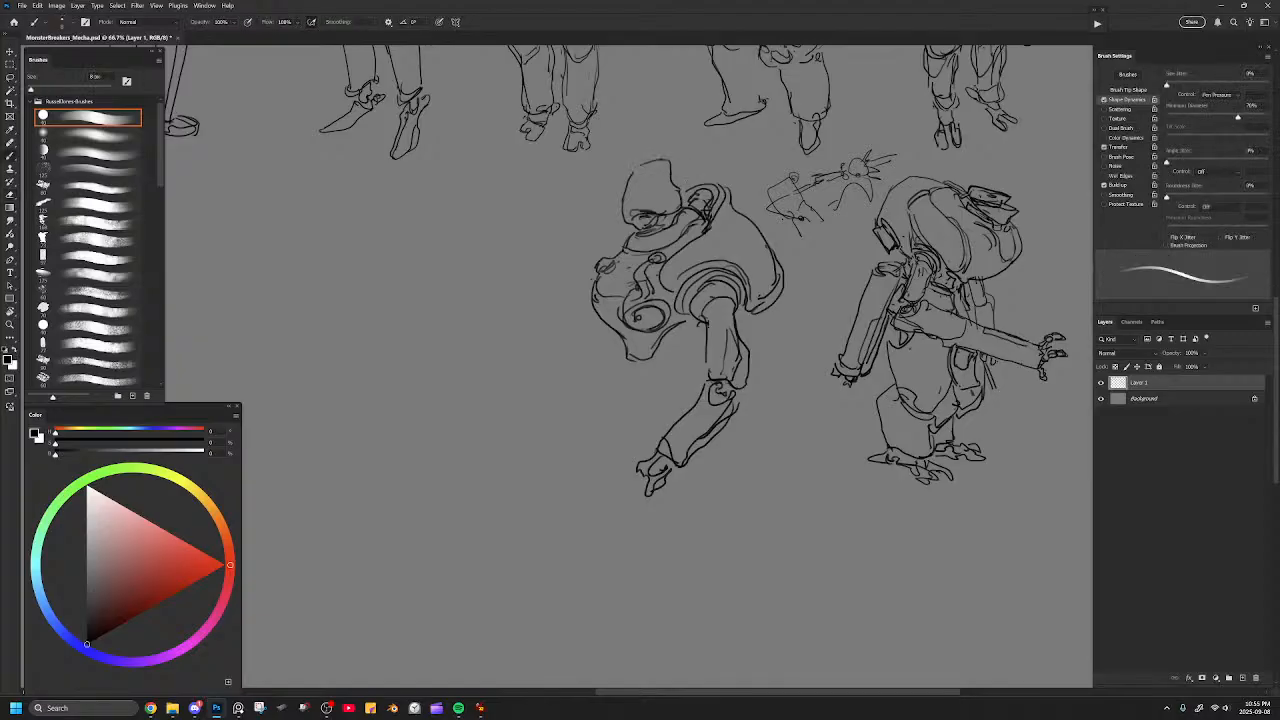
# Try an extra stroke on the side of the head, and undo the last strokes.
pyautogui.moveTo(632, 200)
pyautogui.mouseDown()
pyautogui.moveTo(678, 187)
pyautogui.moveTo(632, 202)
pyautogui.mouseUp()
pyautogui.hotkey('ctrl', 'z')
pyautogui.hotkey('ctrl', 'z')
pyautogui.hotkey('ctrl', 'z')
pyautogui.hotkey('ctrl', 'z')
# Mirror the canvas view horizontally to check the whole lineup and the second-row mecha's silhouette.
pyautogui.hotkey('ctrl', '-')
pyautogui.hotkey('ctrl', '-')
pyautogui.hotkey('ctrl', '-')
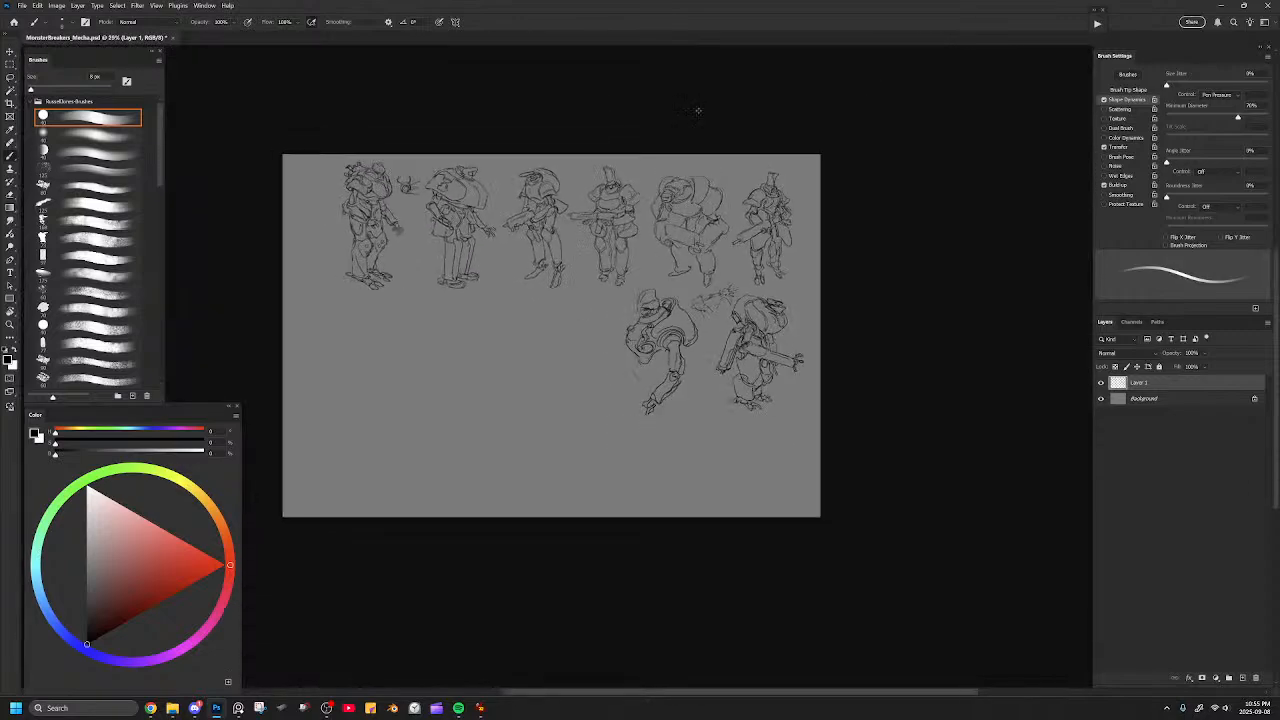
pyautogui.press('h')
pyautogui.moveTo(582, 392); pyautogui.dragTo(760, 375)
pyautogui.hotkey('ctrl', '+')
pyautogui.hotkey('ctrl', '+')
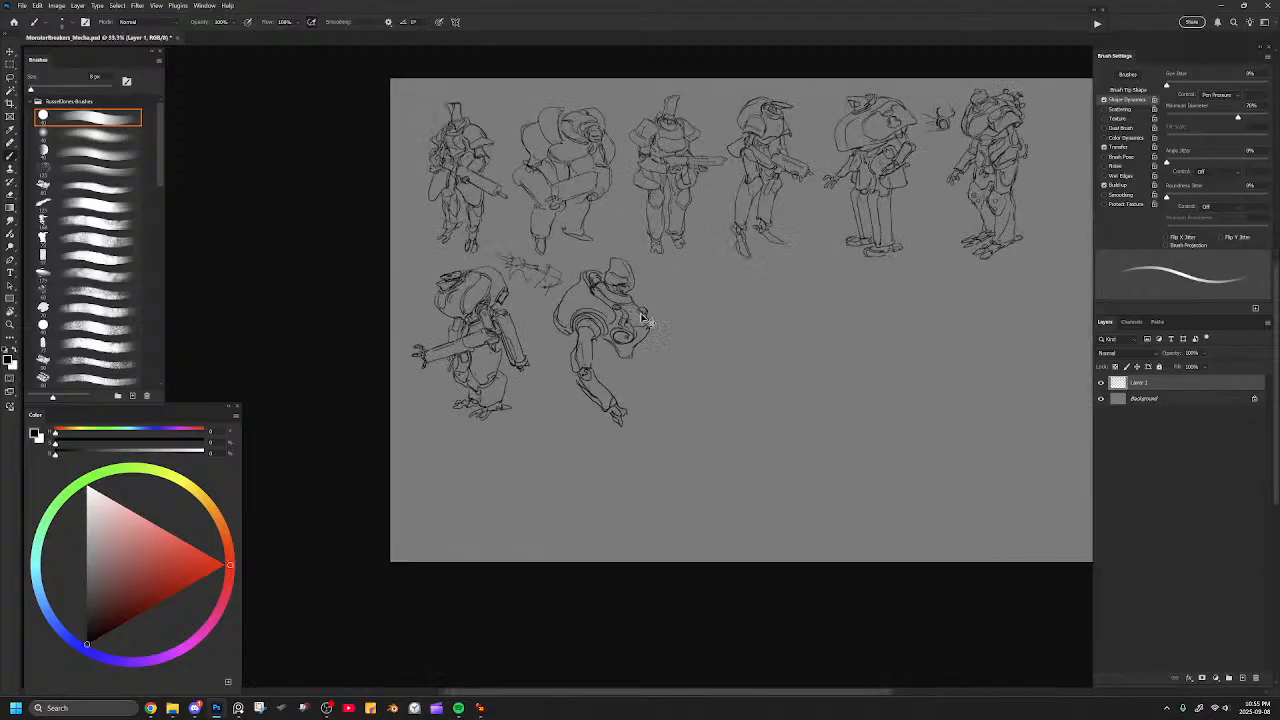
pyautogui.moveTo(580, 314); pyautogui.dragTo(679, 323)
pyautogui.hotkey('ctrl', '+')
# Erase the lower rear contour of the shoulder armour and redraw it as an outward-bulging curve.
pyautogui.press('e')
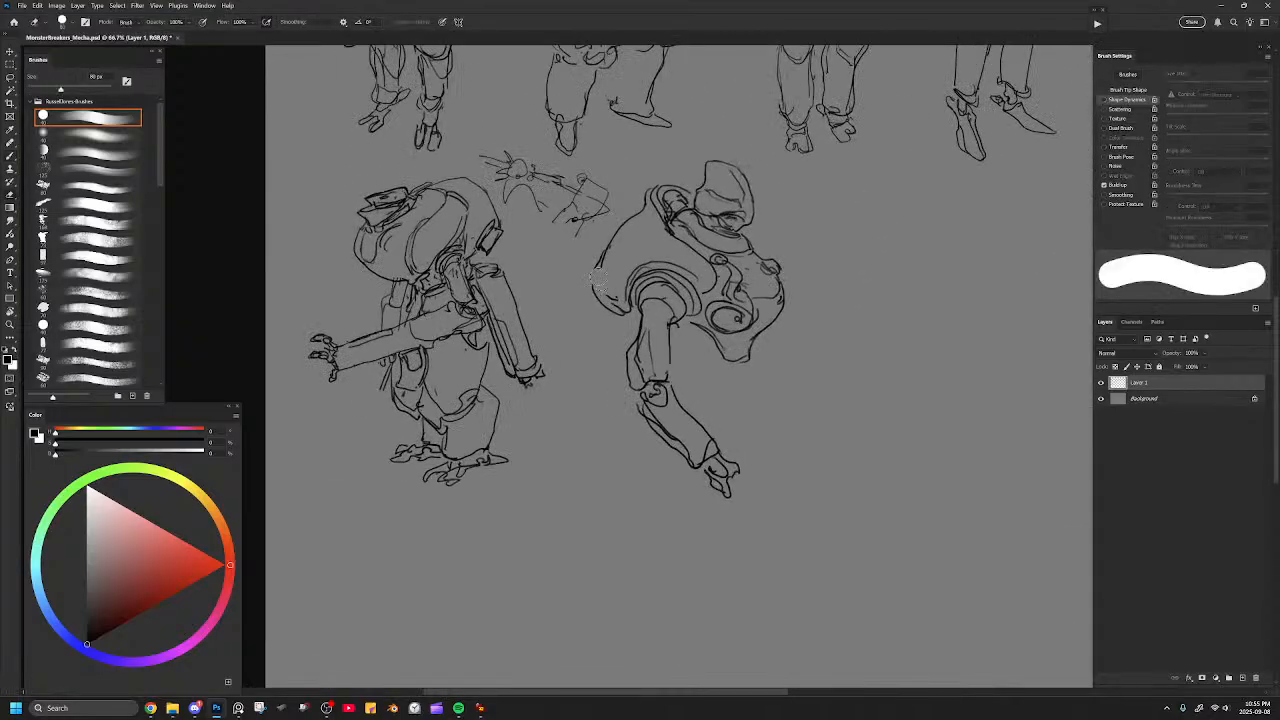
pyautogui.press('b')
pyautogui.press('e')
pyautogui.press('b')
pyautogui.moveTo(606, 266)
pyautogui.mouseDown()
pyautogui.moveTo(606, 283)
pyautogui.moveTo(597, 275)
pyautogui.moveTo(617, 307)
pyautogui.moveTo(595, 292)
pyautogui.moveTo(618, 312)
pyautogui.mouseUp()
pyautogui.hotkey('ctrl', 'z')
pyautogui.hotkey('ctrl', 'z')
pyautogui.press('e')
pyautogui.press('b')
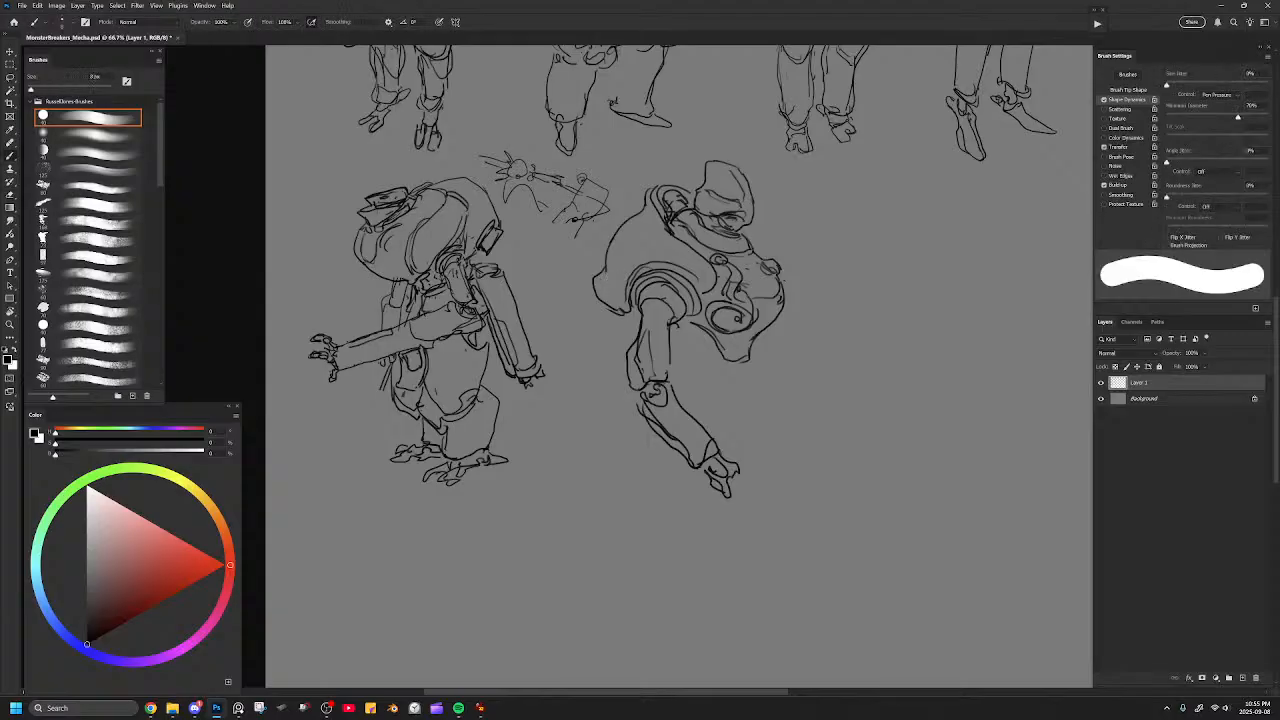
# Sketch an open human hand with its wrist in the empty space beside the mecha, and erase it.
pyautogui.moveTo(751, 311); pyautogui.dragTo(554, 318)
pyautogui.moveTo(681, 272)
pyautogui.mouseDown()
pyautogui.moveTo(685, 235)
pyautogui.moveTo(693, 272)
pyautogui.mouseUp()
pyautogui.hotkey('ctrl', 'z')
pyautogui.moveTo(676, 226)
pyautogui.mouseDown()
pyautogui.moveTo(670, 300)
pyautogui.moveTo(625, 275)
pyautogui.moveTo(651, 322)
pyautogui.mouseUp()
pyautogui.moveTo(677, 222)
pyautogui.mouseDown()
pyautogui.moveTo(690, 283)
pyautogui.moveTo(706, 216)
pyautogui.moveTo(722, 236)
pyautogui.moveTo(719, 287)
pyautogui.moveTo(741, 250)
pyautogui.moveTo(742, 289)
pyautogui.moveTo(710, 340)
pyautogui.moveTo(661, 338)
pyautogui.moveTo(657, 388)
pyautogui.mouseUp()
pyautogui.moveTo(710, 336)
pyautogui.mouseDown()
pyautogui.moveTo(684, 398)
pyautogui.moveTo(710, 330)
pyautogui.mouseUp()
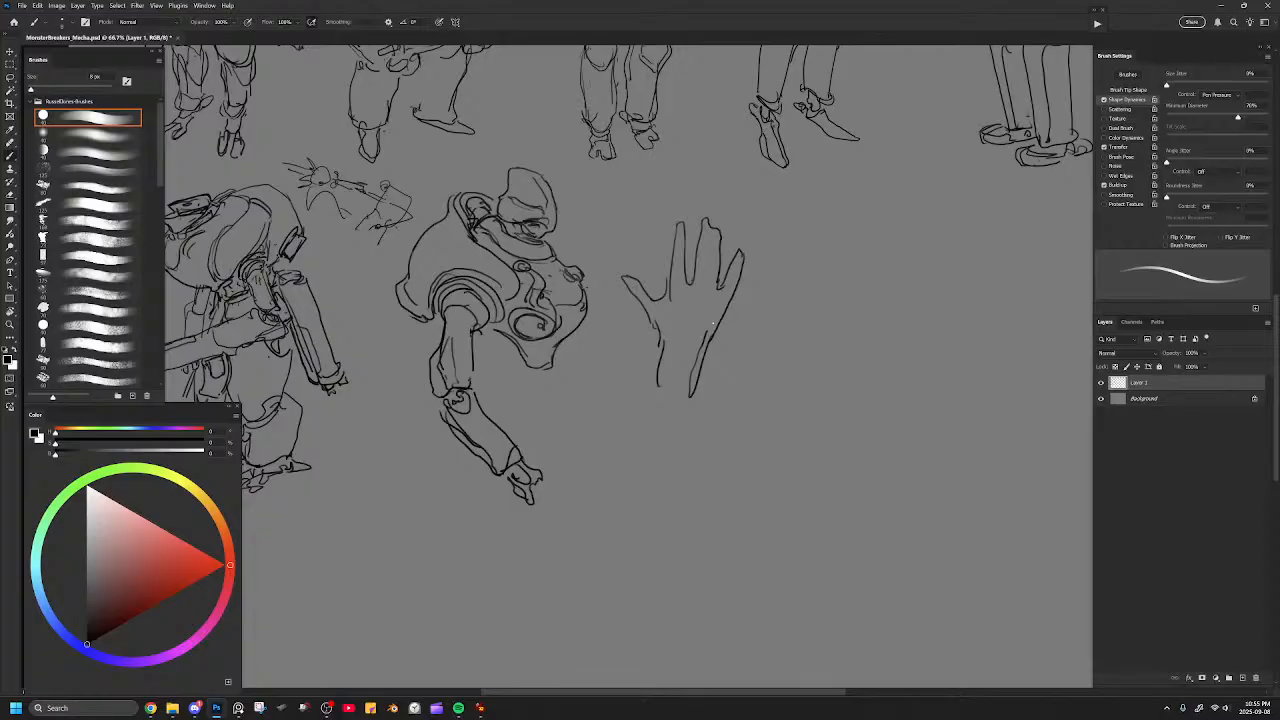
pyautogui.press('e')
pyautogui.moveTo(700, 240)
pyautogui.mouseDown()
pyautogui.moveTo(646, 379)
pyautogui.moveTo(631, 335)
pyautogui.moveTo(703, 275)
pyautogui.moveTo(709, 298)
pyautogui.moveTo(757, 237)
pyautogui.mouseUp()
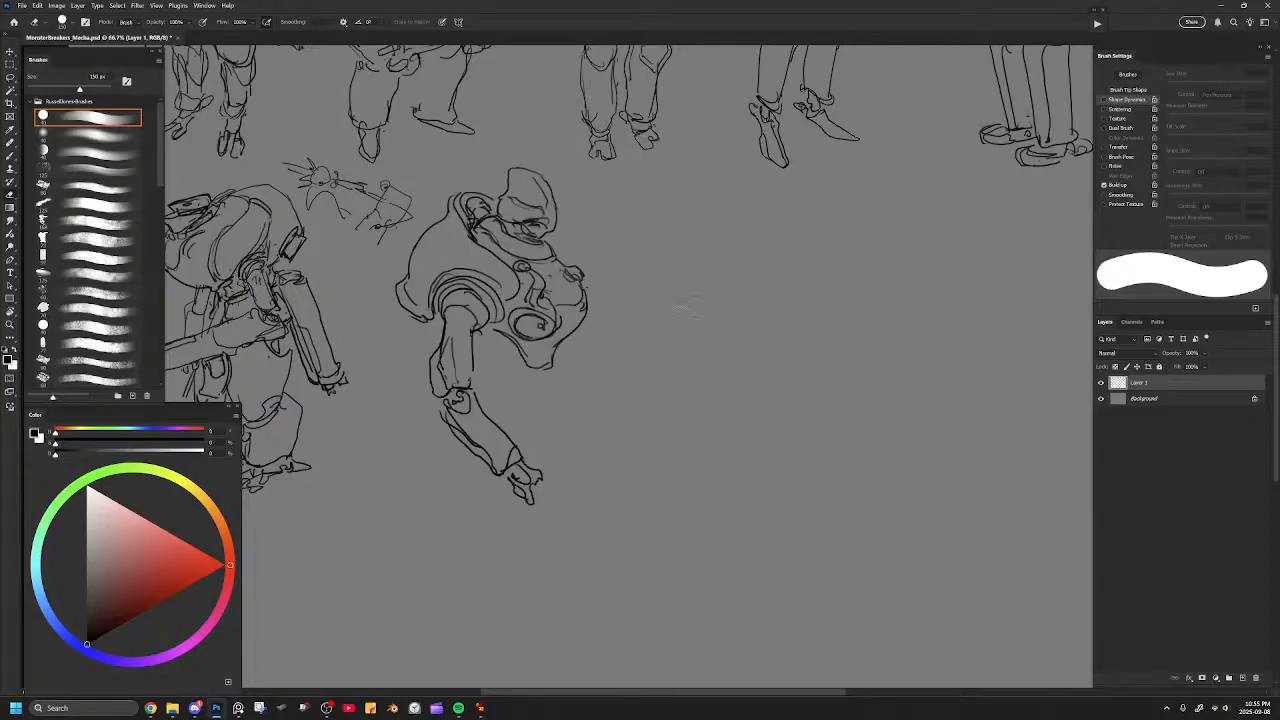
pyautogui.moveTo(649, 308)
pyautogui.mouseDown()
pyautogui.moveTo(711, 271)
pyautogui.moveTo(804, 286)
pyautogui.mouseUp()
# Try a curved inner contour line along the shoulder armour, and erase it.
pyautogui.press('b')
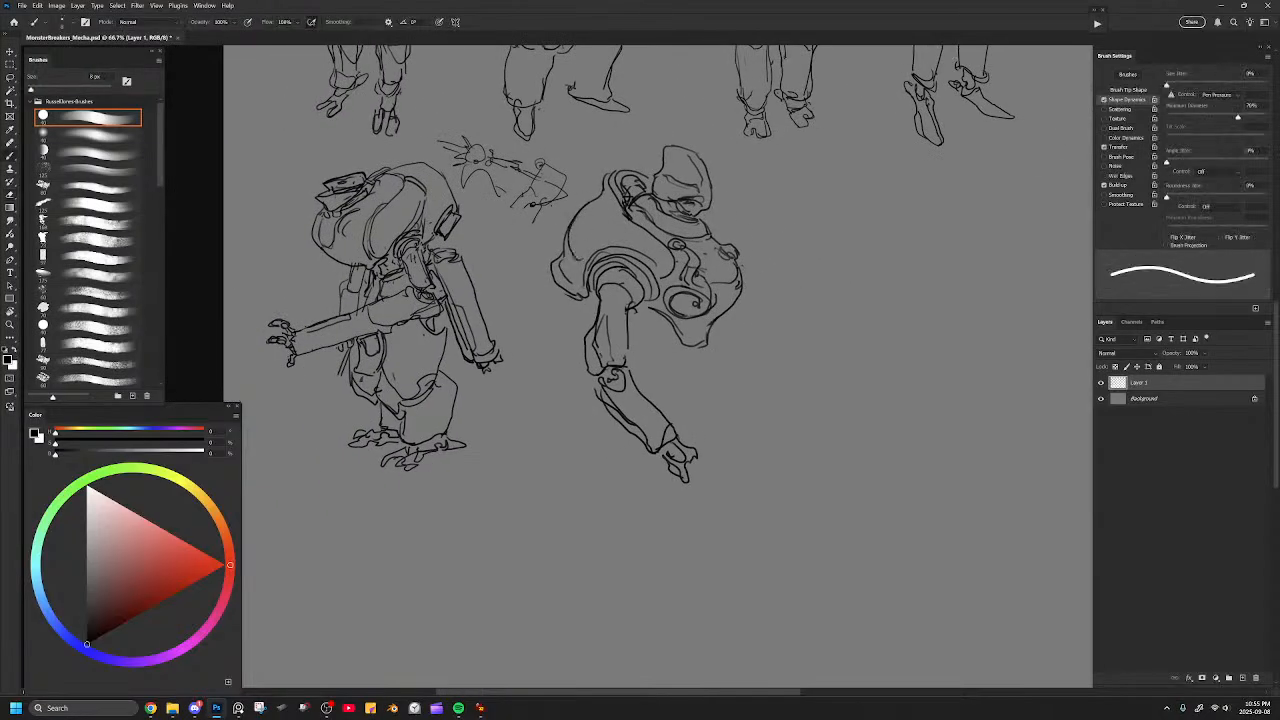
pyautogui.moveTo(586, 248)
pyautogui.mouseDown()
pyautogui.moveTo(607, 239)
pyautogui.moveTo(618, 204)
pyautogui.mouseUp()
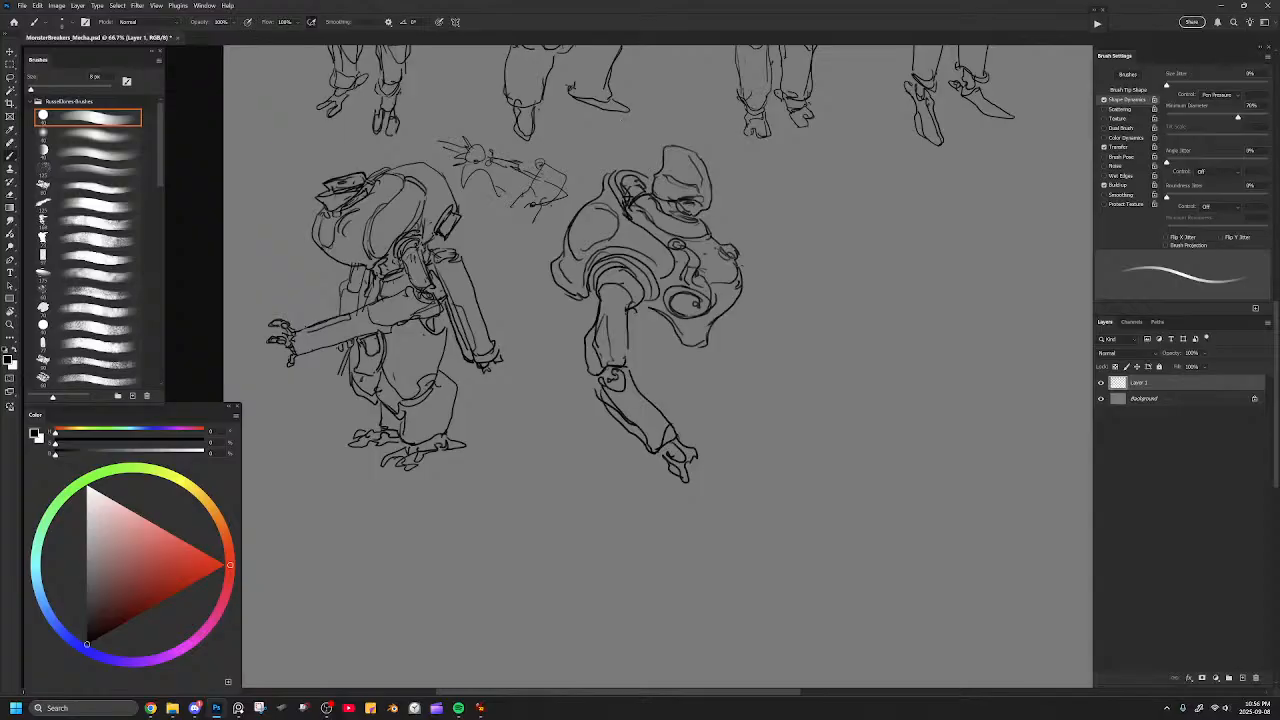
pyautogui.press('e')
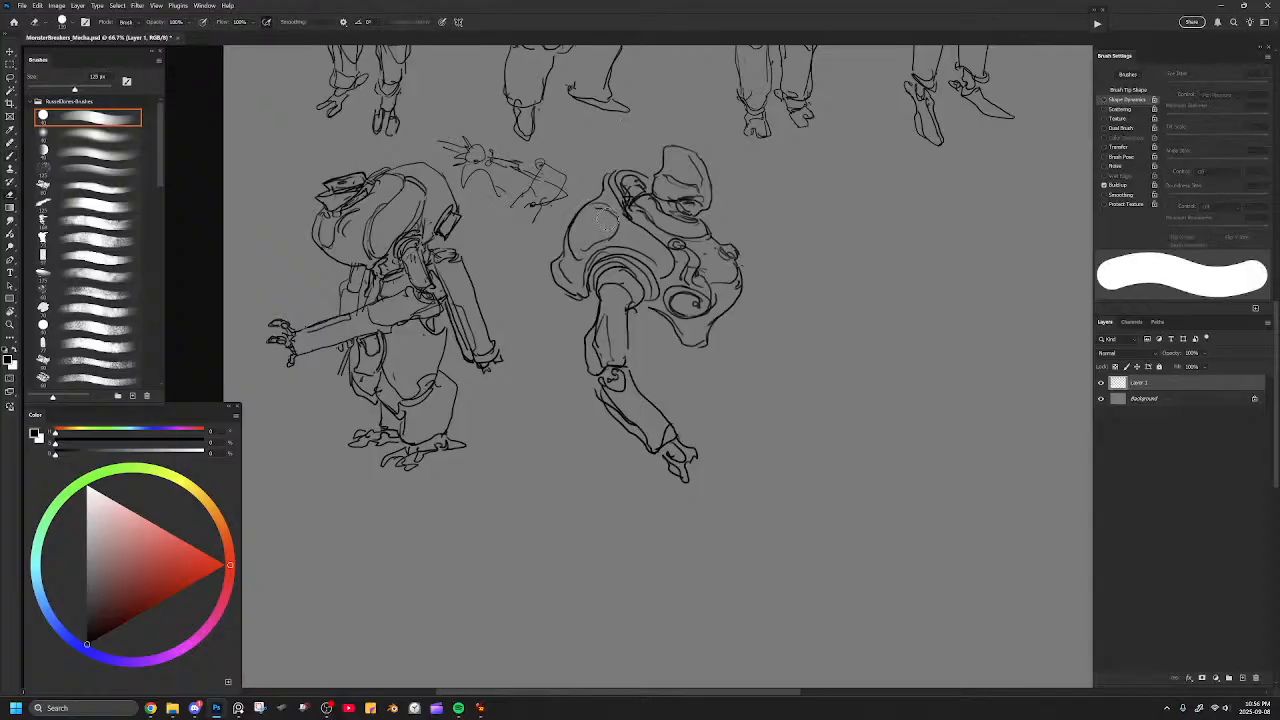
pyautogui.moveTo(592, 240); pyautogui.dragTo(577, 254)
pyautogui.moveTo(604, 201)
pyautogui.mouseDown()
pyautogui.moveTo(583, 238)
pyautogui.moveTo(592, 208)
pyautogui.moveTo(567, 235)
pyautogui.moveTo(592, 198)
pyautogui.mouseUp()
pyautogui.press('b')
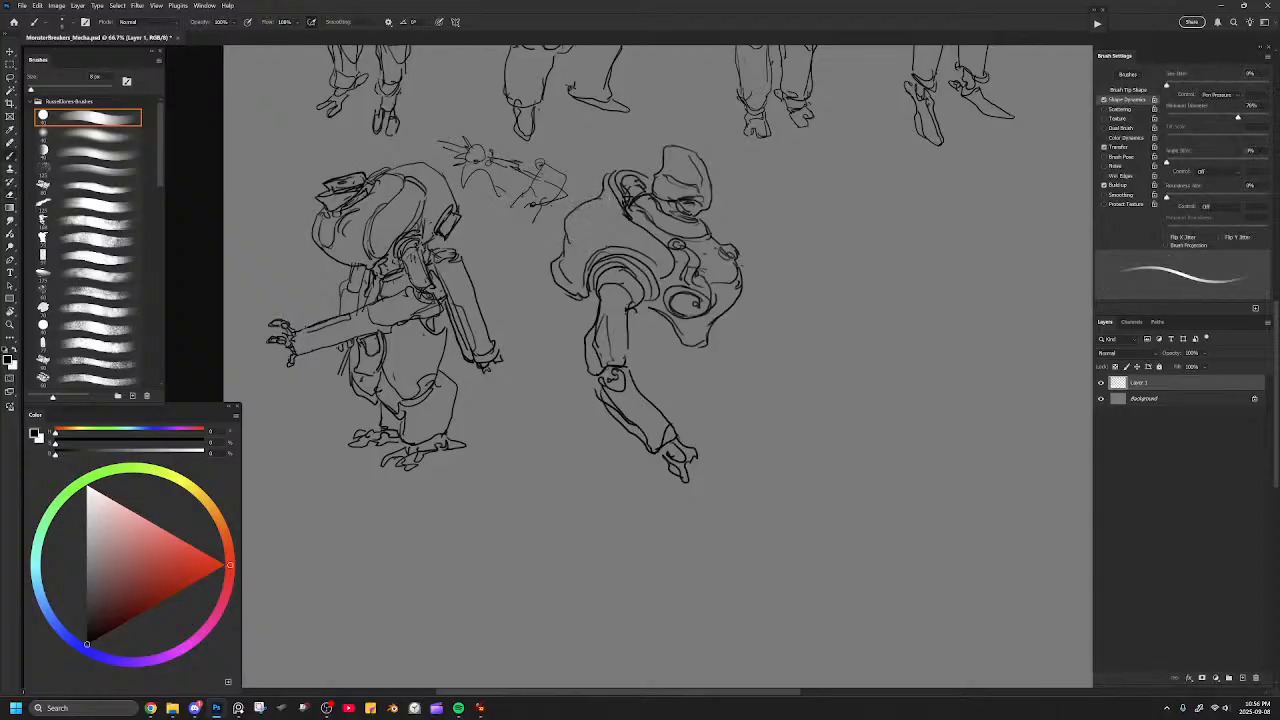
# Draw two oval markings and a curved panel line on the upper shoulder armour, undoing the surplus strokes.
pyautogui.moveTo(584, 252)
pyautogui.mouseDown()
pyautogui.moveTo(620, 238)
pyautogui.moveTo(606, 204)
pyautogui.mouseUp()
pyautogui.moveTo(572, 254); pyautogui.dragTo(602, 240)
pyautogui.moveTo(608, 174); pyautogui.dragTo(634, 166)
pyautogui.moveTo(612, 226)
pyautogui.mouseDown()
pyautogui.moveTo(571, 227)
pyautogui.moveTo(607, 223)
pyautogui.mouseUp()
pyautogui.hotkey('ctrl', 'z')
pyautogui.hotkey('ctrl', 'z')
pyautogui.hotkey('ctrl', 'z')
pyautogui.hotkey('ctrl', 'z')
pyautogui.hotkey('ctrl', 'z')
# Redraw the outer ring of the shoulder socket and erase the overlapping lines where the arm enters it.
pyautogui.press('e')
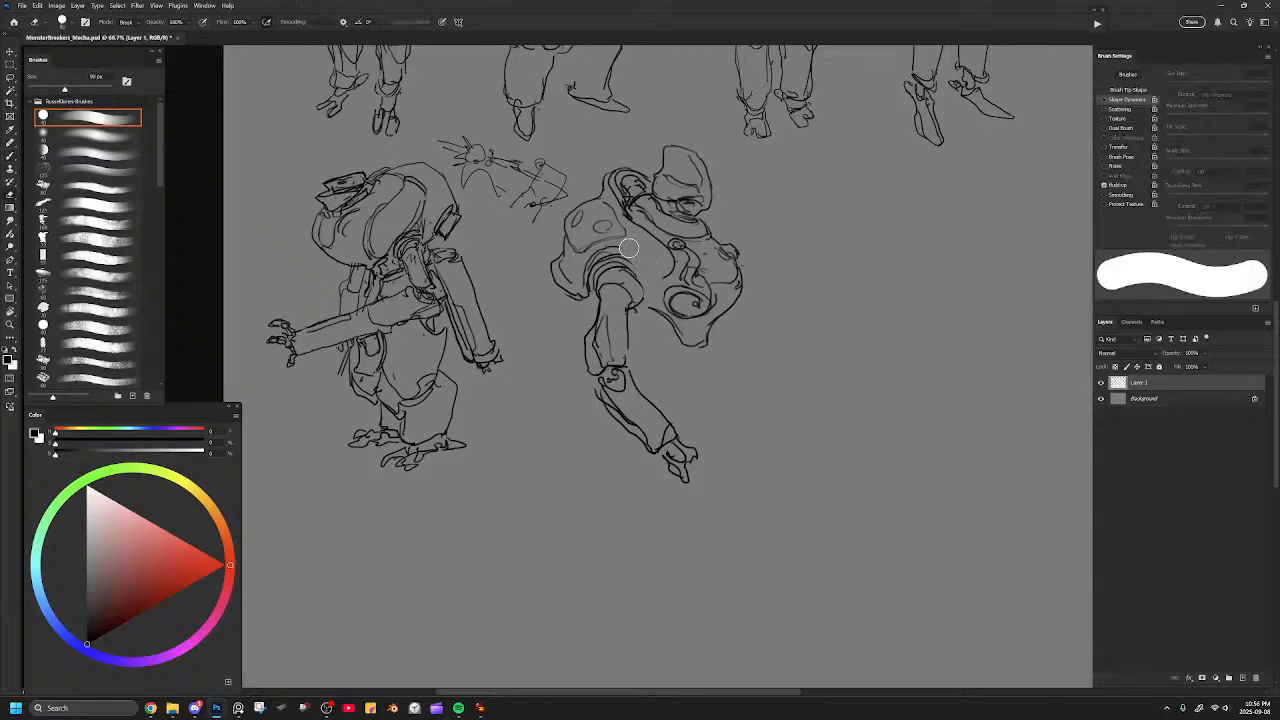
pyautogui.press('b')
pyautogui.moveTo(655, 294); pyautogui.dragTo(650, 308)
pyautogui.hotkey('ctrl', 'z')
pyautogui.moveTo(622, 247); pyautogui.dragTo(656, 299)
pyautogui.moveTo(624, 252); pyautogui.dragTo(650, 306)
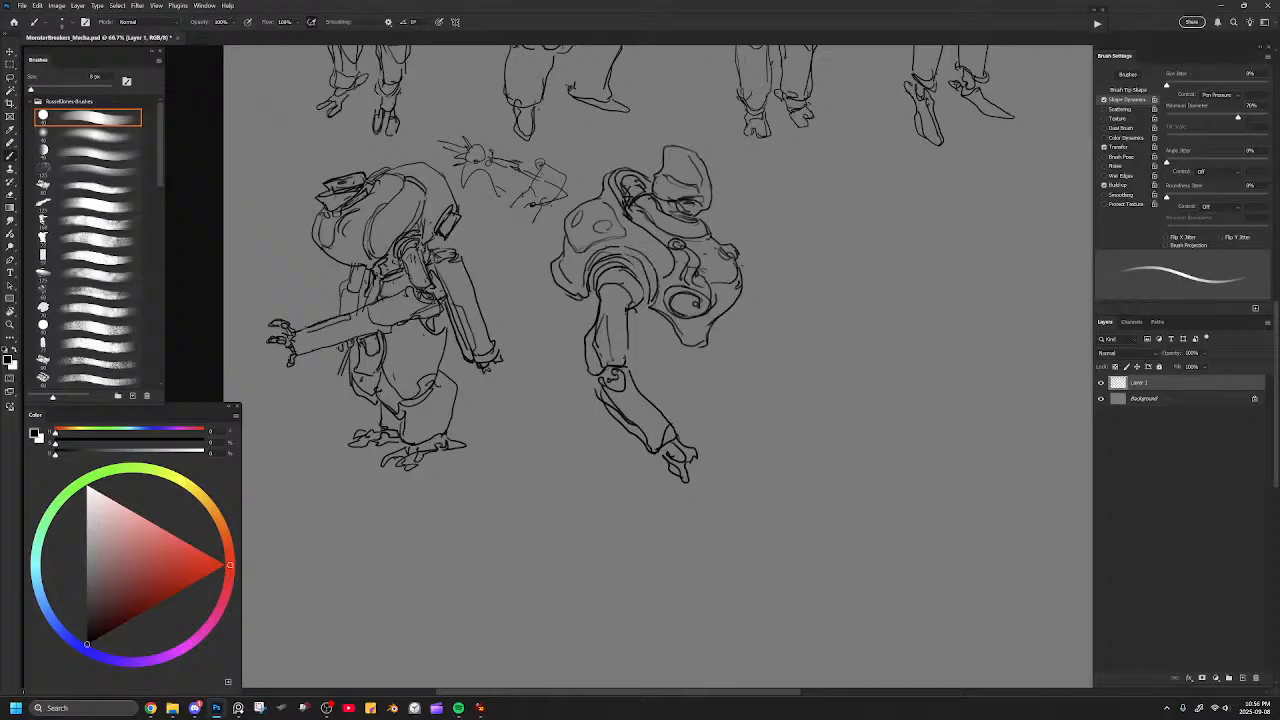
pyautogui.press('e')
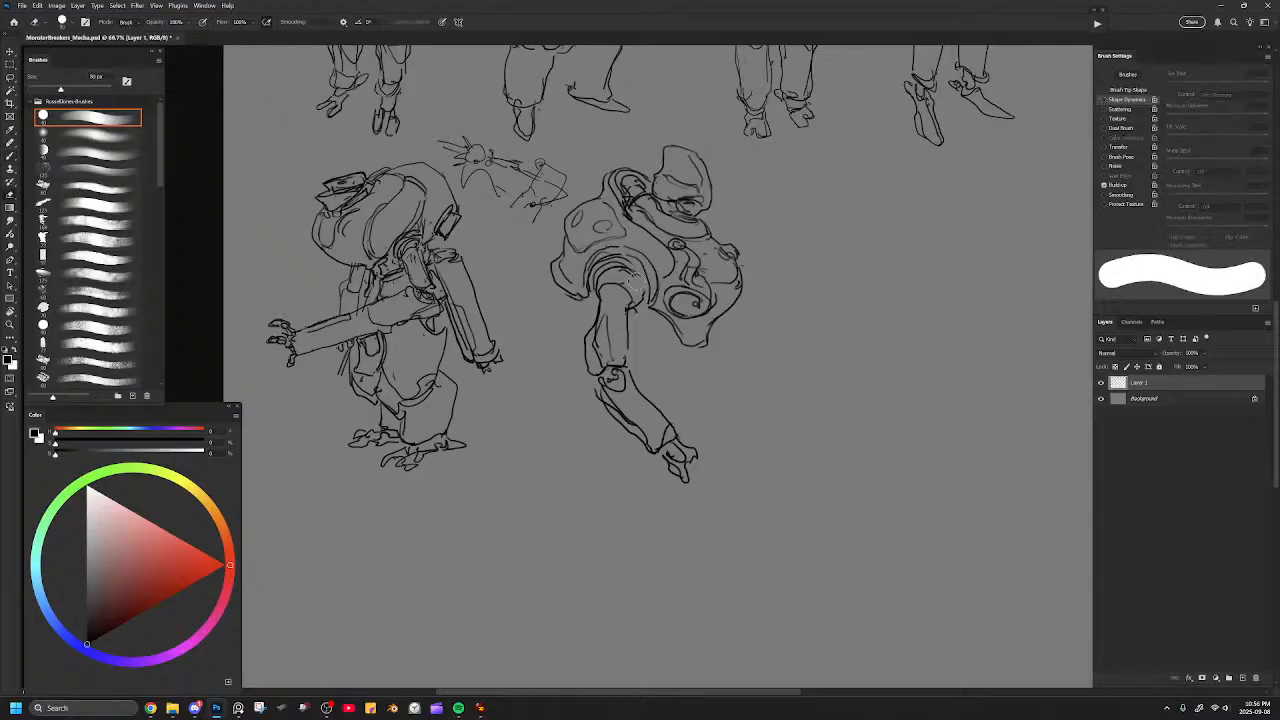
pyautogui.press('b')
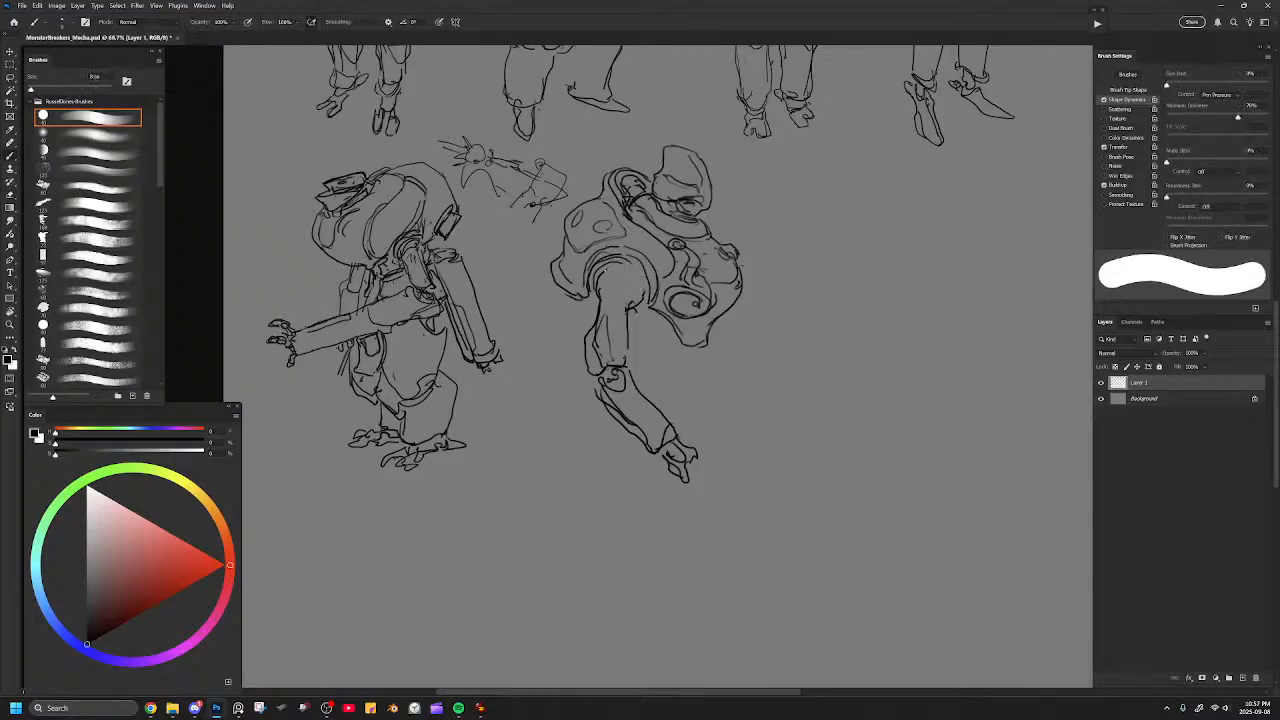
# Erase the doubled rear contour of the forearm and redraw it as one clean line.
pyautogui.moveTo(600, 290)
pyautogui.mouseDown()
pyautogui.moveTo(606, 272)
pyautogui.moveTo(634, 284)
pyautogui.moveTo(638, 302)
pyautogui.moveTo(630, 276)
pyautogui.moveTo(690, 349)
pyautogui.mouseUp()
pyautogui.moveTo(690, 410)
pyautogui.mouseDown()
pyautogui.moveTo(632, 375)
pyautogui.moveTo(590, 402)
pyautogui.mouseUp()
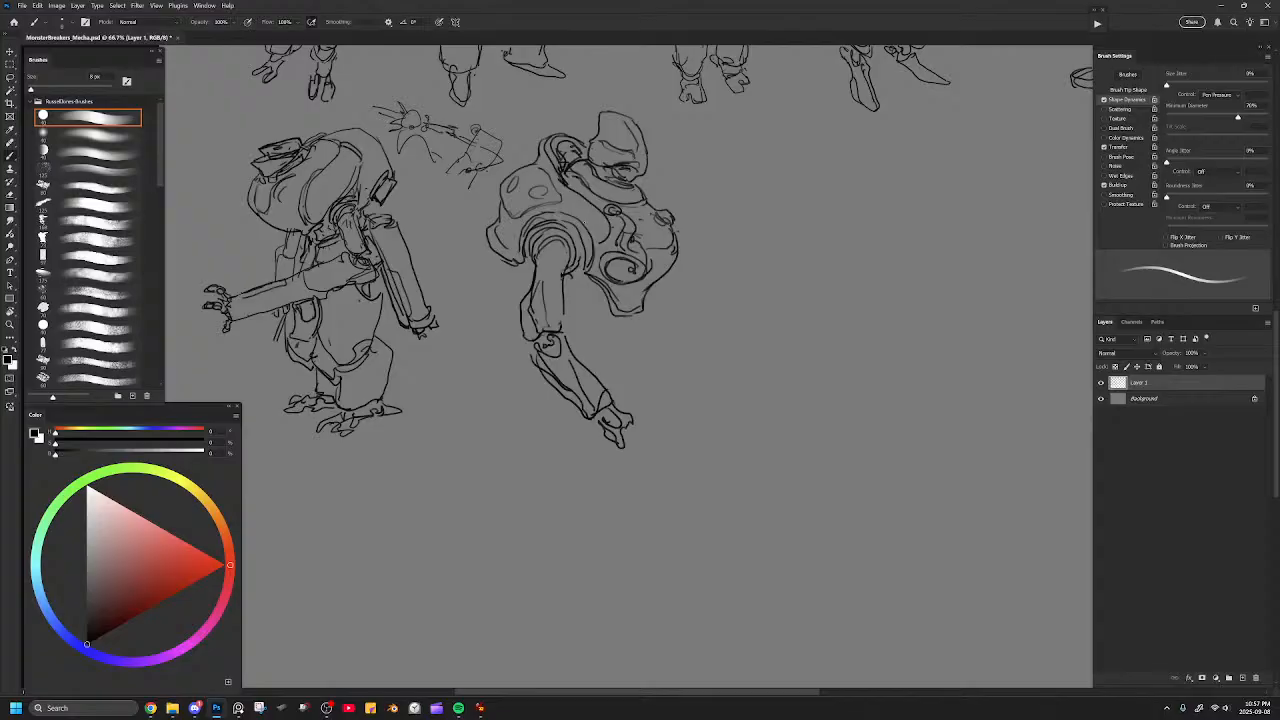
pyautogui.press('e')
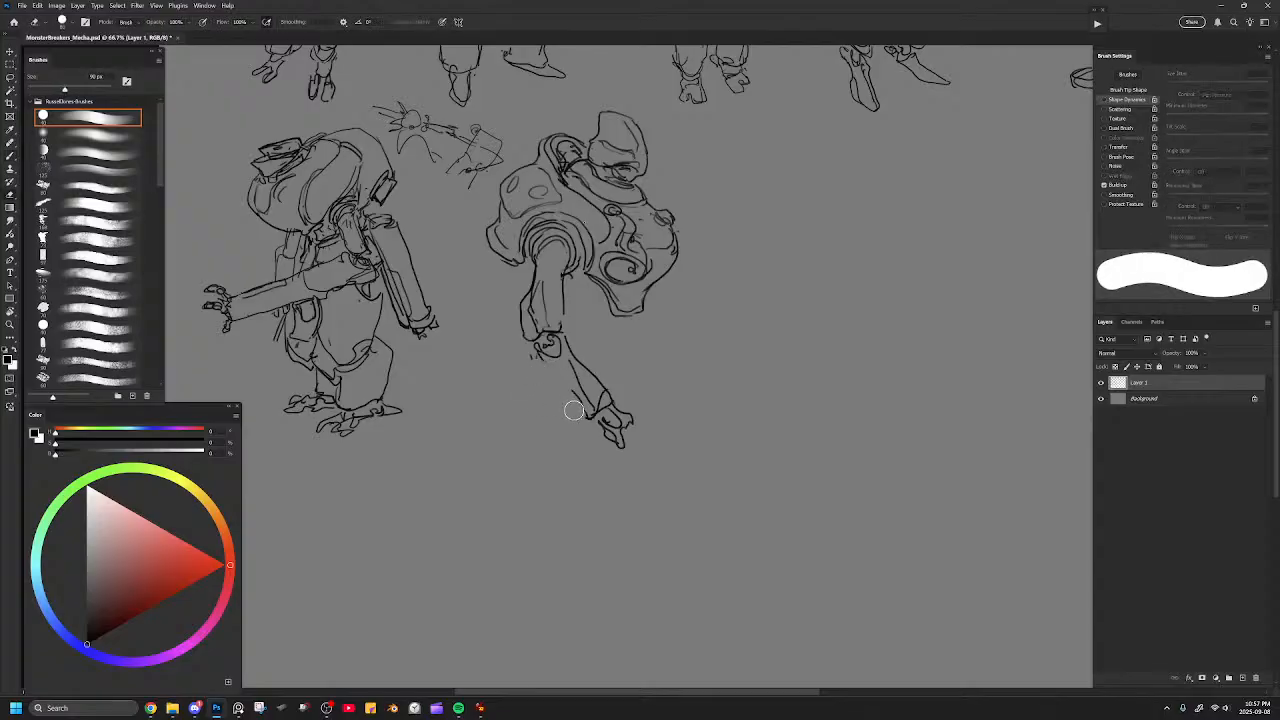
pyautogui.moveTo(538, 370); pyautogui.dragTo(585, 421)
pyautogui.press('b')
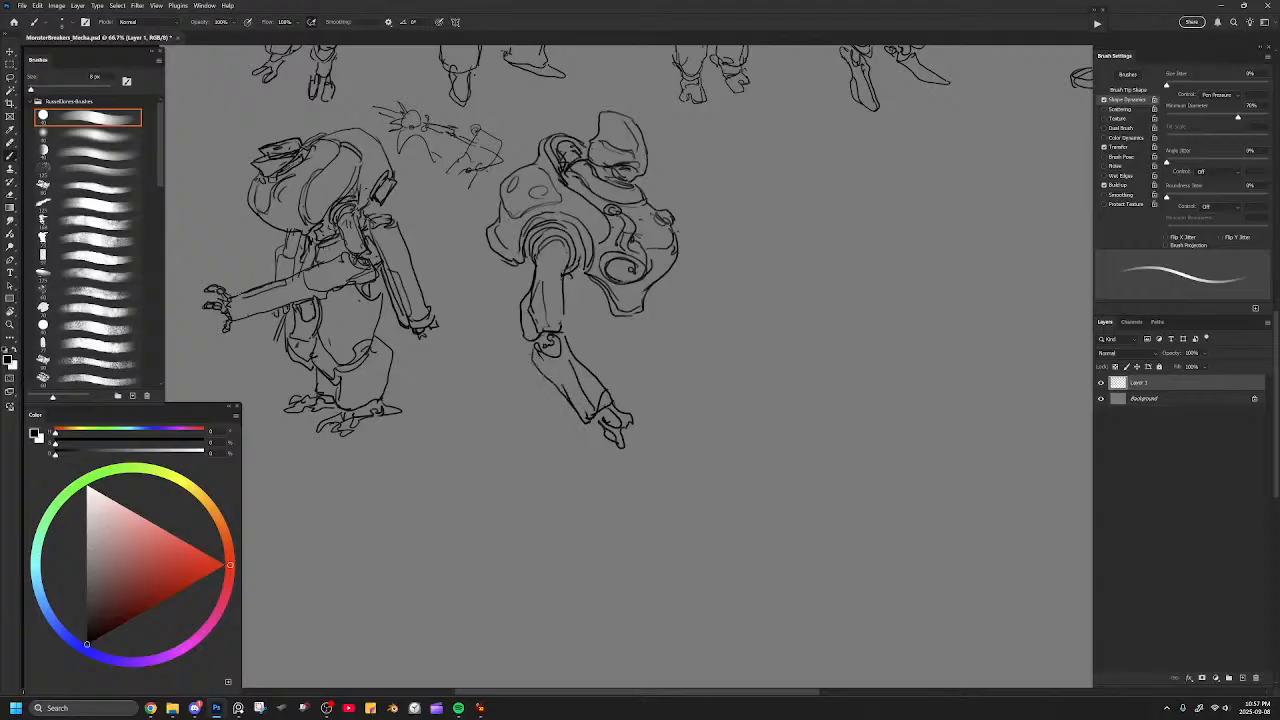
# Sketch the waist and pelvis beneath the torso, with a rough thigh contour behind the elbow.
pyautogui.moveTo(548, 236)
pyautogui.mouseDown()
pyautogui.moveTo(569, 262)
pyautogui.moveTo(573, 330)
pyautogui.moveTo(600, 314)
pyautogui.moveTo(570, 286)
pyautogui.moveTo(614, 320)
pyautogui.moveTo(601, 366)
pyautogui.mouseUp()
pyautogui.press('e')
pyautogui.press('b')
pyautogui.hotkey('ctrl', 'z')
pyautogui.moveTo(520, 271)
pyautogui.mouseDown()
pyautogui.moveTo(514, 361)
pyautogui.moveTo(538, 381)
pyautogui.mouseUp()
pyautogui.moveTo(567, 332); pyautogui.dragTo(592, 371)
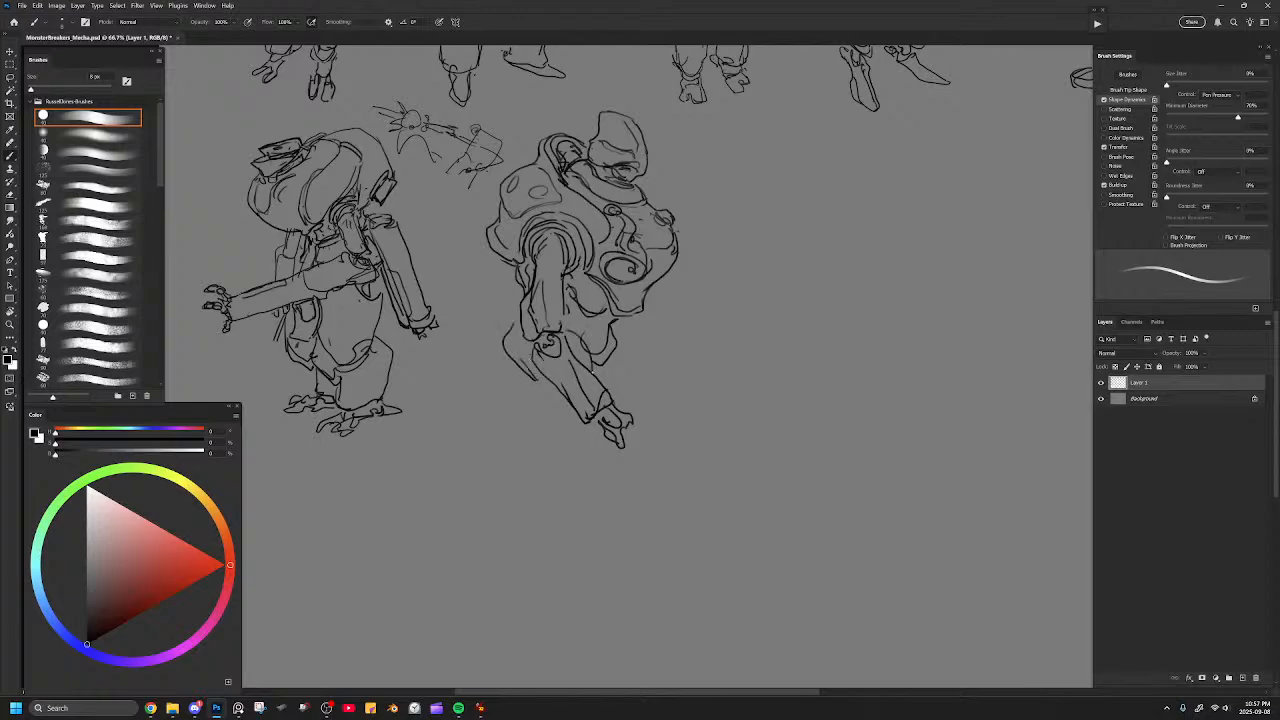
# Undo the rough thigh contour and redraw the side curves of the pelvis.
pyautogui.hotkey('ctrl', 'z')
pyautogui.hotkey('ctrl', 'z')
pyautogui.hotkey('ctrl', 'z')
pyautogui.moveTo(612, 327); pyautogui.dragTo(624, 368)
pyautogui.moveTo(572, 328); pyautogui.dragTo(596, 374)
# Try long outlines for both thighs below the pelvis, and undo them.
pyautogui.moveTo(517, 330)
pyautogui.mouseDown()
pyautogui.moveTo(547, 439)
pyautogui.moveTo(580, 446)
pyautogui.mouseUp()
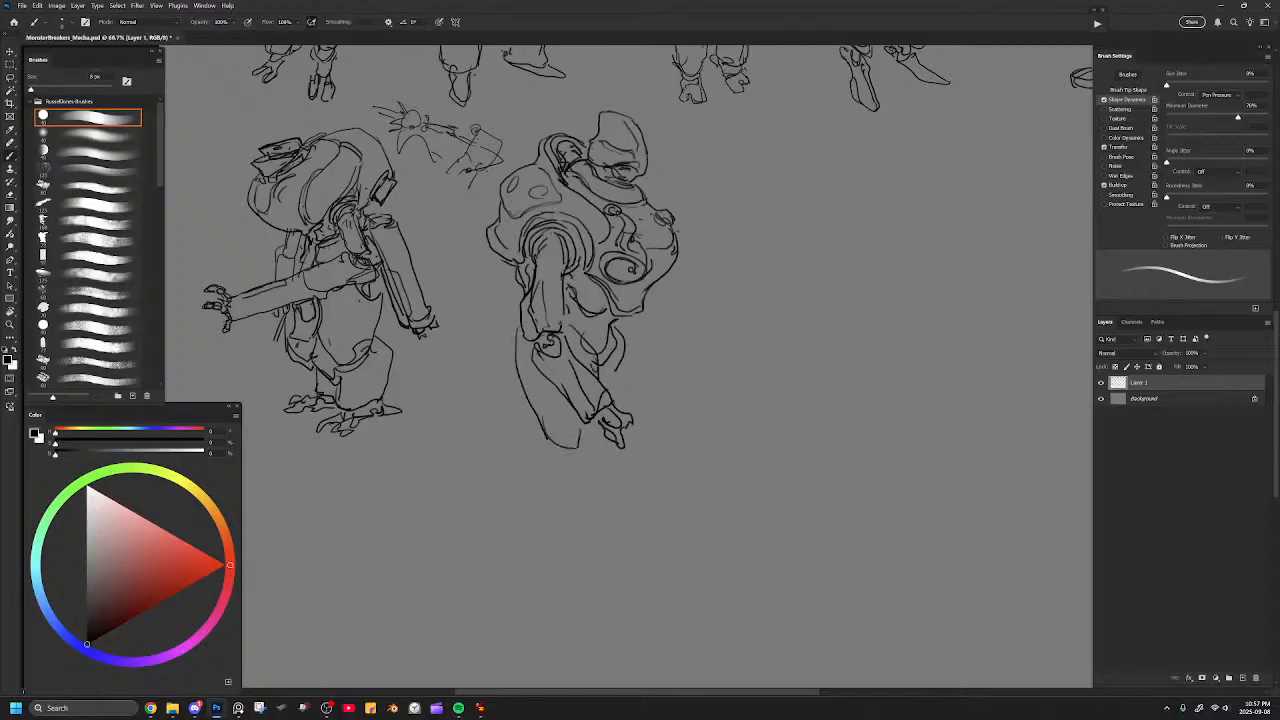
pyautogui.moveTo(626, 342); pyautogui.dragTo(662, 440)
pyautogui.hotkey('ctrl', 'z')
pyautogui.hotkey('ctrl', 'z')
pyautogui.hotkey('ctrl', 'z')
pyautogui.hotkey('ctrl', 'z')
pyautogui.hotkey('ctrl', 'z')
pyautogui.hotkey('ctrl', 'z')
pyautogui.hotkey('ctrl', 'z')
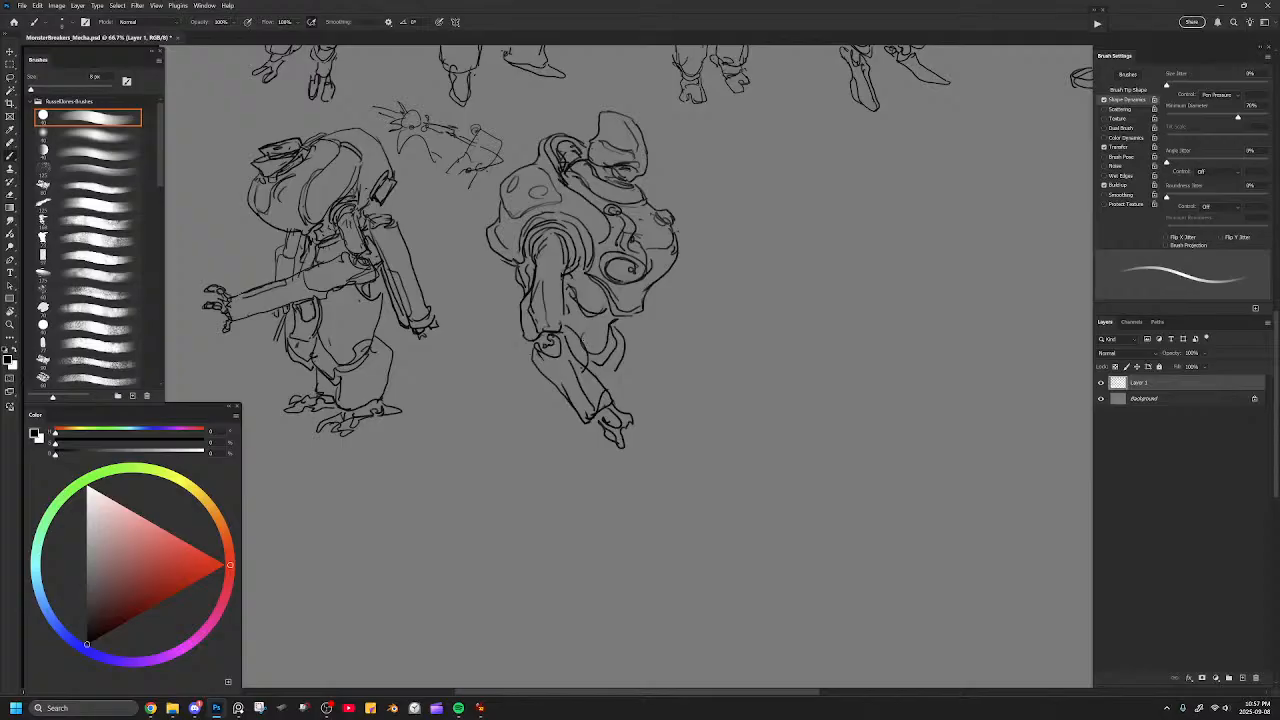
# Draw two long, widening thigh shapes from the hips down past the hand, closing them with lower edges.
pyautogui.moveTo(568, 326); pyautogui.dragTo(610, 378)
pyautogui.hotkey('ctrl', 'z')
pyautogui.hotkey('ctrl', 'z')
pyautogui.moveTo(568, 326)
pyautogui.mouseDown()
pyautogui.moveTo(590, 370)
pyautogui.moveTo(621, 354)
pyautogui.moveTo(620, 370)
pyautogui.moveTo(559, 444)
pyautogui.mouseUp()
pyautogui.hotkey('ctrl', 'z')
pyautogui.moveTo(537, 368)
pyautogui.mouseDown()
pyautogui.moveTo(548, 436)
pyautogui.moveTo(600, 468)
pyautogui.moveTo(590, 474)
pyautogui.mouseUp()
pyautogui.moveTo(627, 373); pyautogui.dragTo(647, 449)
pyautogui.hotkey('ctrl', 'z')
pyautogui.moveTo(626, 350)
pyautogui.mouseDown()
pyautogui.moveTo(656, 447)
pyautogui.moveTo(612, 475)
pyautogui.mouseUp()
pyautogui.moveTo(556, 471); pyautogui.dragTo(577, 476)
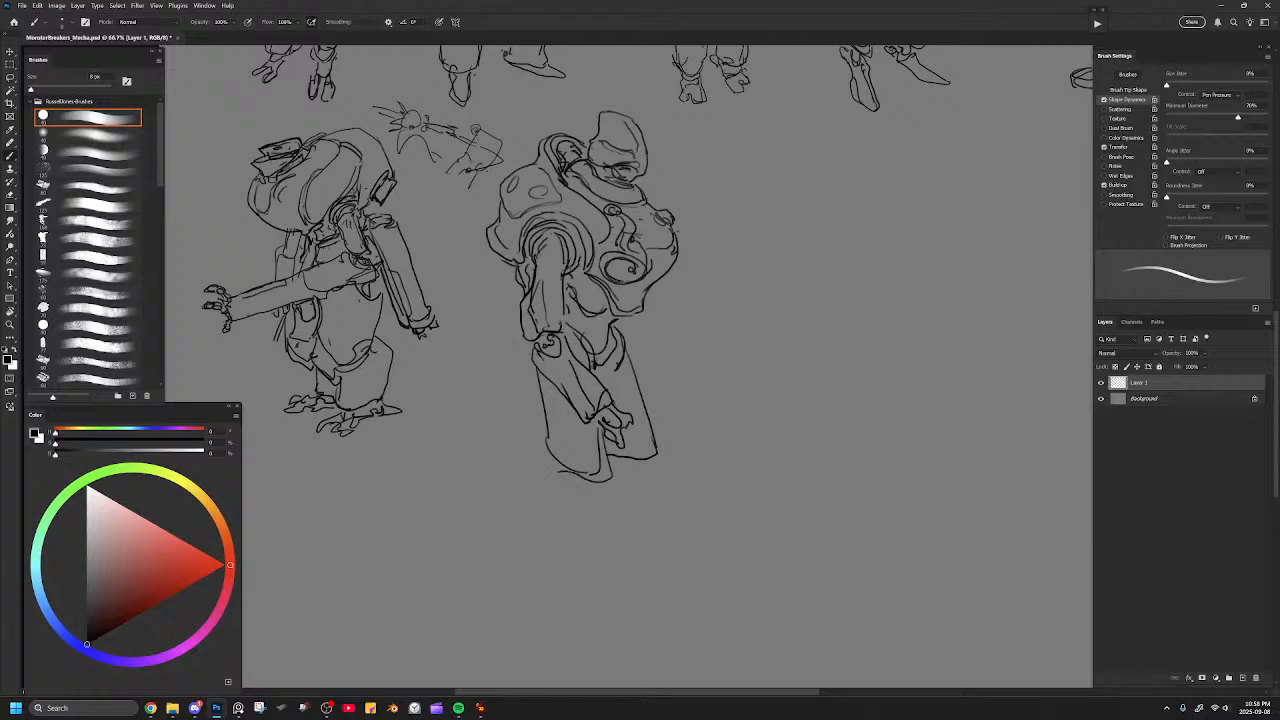
# Round out the forearm's elbow end and add a circular joint and contour lines around the waist and pelvis.
pyautogui.moveTo(539, 372); pyautogui.dragTo(548, 460)
pyautogui.moveTo(541, 379)
pyautogui.mouseDown()
pyautogui.moveTo(522, 361)
pyautogui.moveTo(530, 346)
pyautogui.moveTo(537, 378)
pyautogui.mouseUp()
pyautogui.hotkey('ctrl', 'z')
pyautogui.hotkey('ctrl', 'z')
pyautogui.press('e')
pyautogui.press('b')
pyautogui.moveTo(540, 383)
pyautogui.mouseDown()
pyautogui.moveTo(523, 361)
pyautogui.moveTo(535, 359)
pyautogui.mouseUp()
pyautogui.moveTo(604, 371); pyautogui.dragTo(616, 338)
pyautogui.moveTo(603, 289)
pyautogui.mouseDown()
pyautogui.moveTo(584, 341)
pyautogui.moveTo(602, 367)
pyautogui.mouseUp()
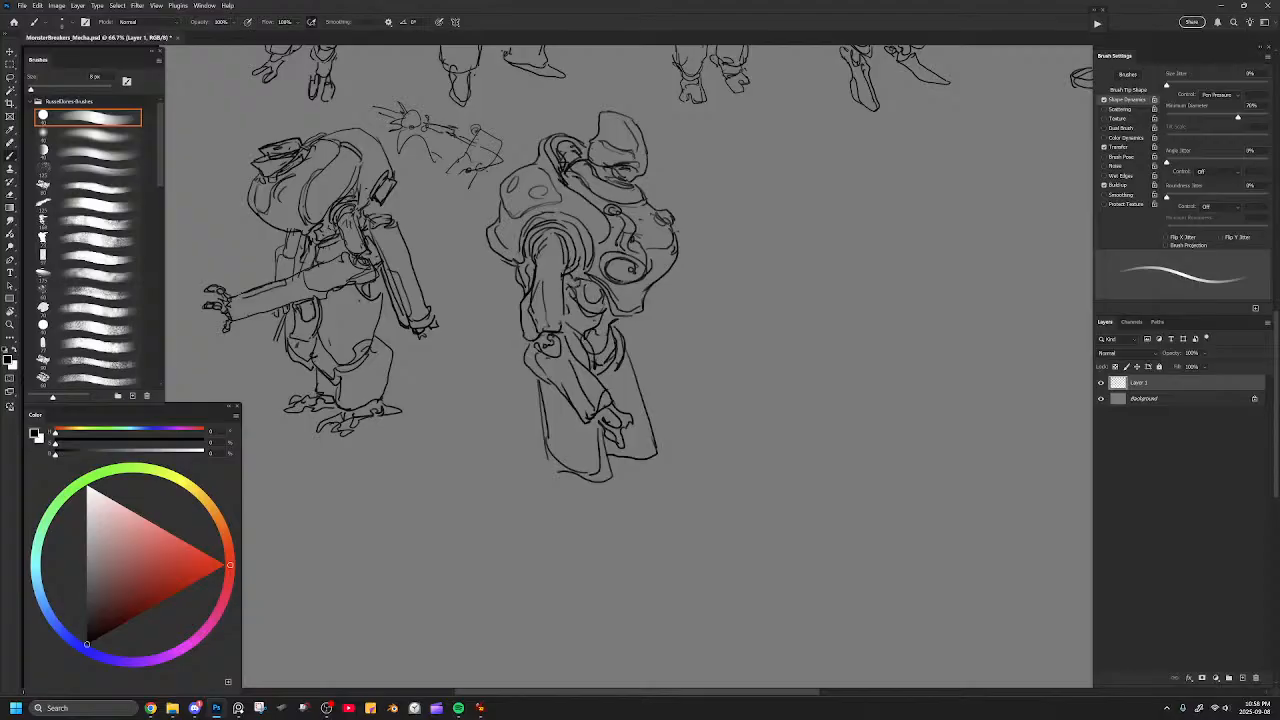
# Draw small clusters of rounded shapes beneath both thighs, and a small loose oval in front of the hip.
pyautogui.moveTo(680, 471)
pyautogui.mouseDown()
pyautogui.moveTo(700, 414)
pyautogui.moveTo(705, 436)
pyautogui.mouseUp()
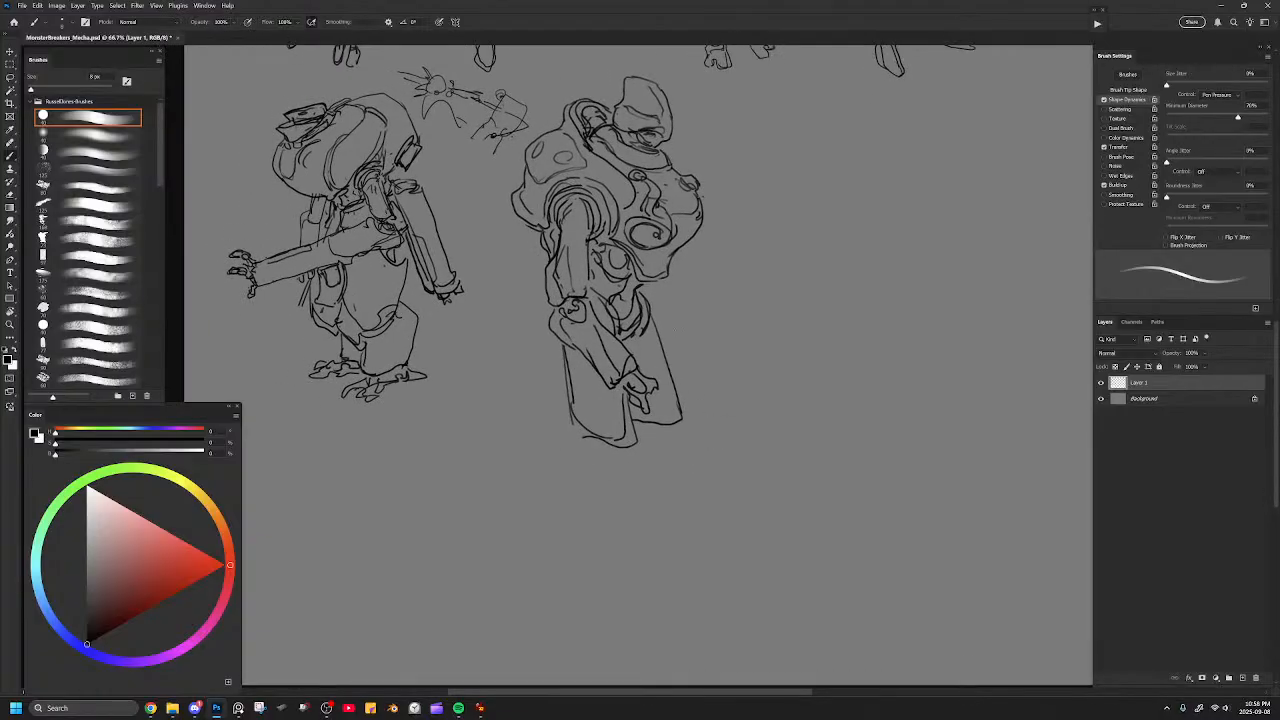
pyautogui.moveTo(683, 325); pyautogui.dragTo(689, 366)
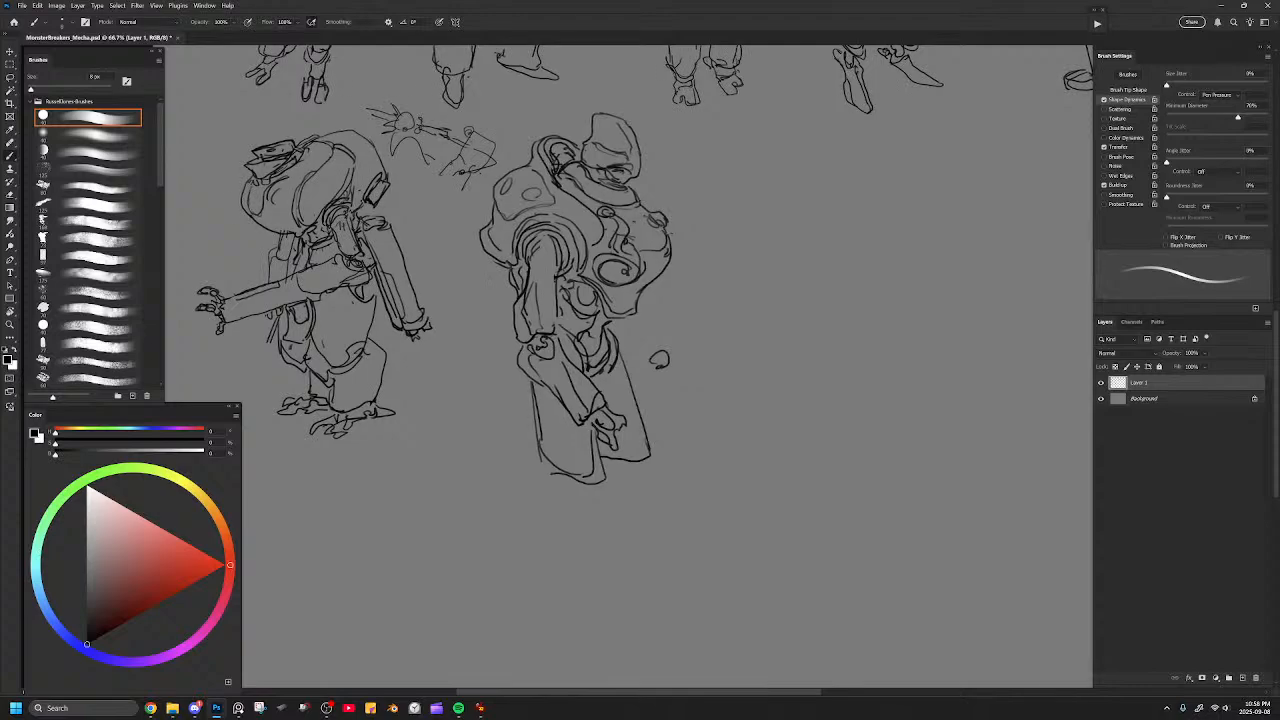
pyautogui.moveTo(542, 426)
pyautogui.mouseDown()
pyautogui.moveTo(561, 490)
pyautogui.moveTo(581, 485)
pyautogui.moveTo(590, 507)
pyautogui.mouseUp()
pyautogui.moveTo(643, 457); pyautogui.dragTo(622, 489)
pyautogui.moveTo(621, 467); pyautogui.dragTo(626, 489)
pyautogui.moveTo(613, 485)
pyautogui.mouseDown()
pyautogui.moveTo(627, 501)
pyautogui.moveTo(632, 475)
pyautogui.mouseUp()
pyautogui.moveTo(627, 477)
pyautogui.mouseDown()
pyautogui.moveTo(635, 463)
pyautogui.moveTo(638, 475)
pyautogui.moveTo(616, 474)
pyautogui.mouseUp()
pyautogui.moveTo(616, 476); pyautogui.dragTo(605, 490)
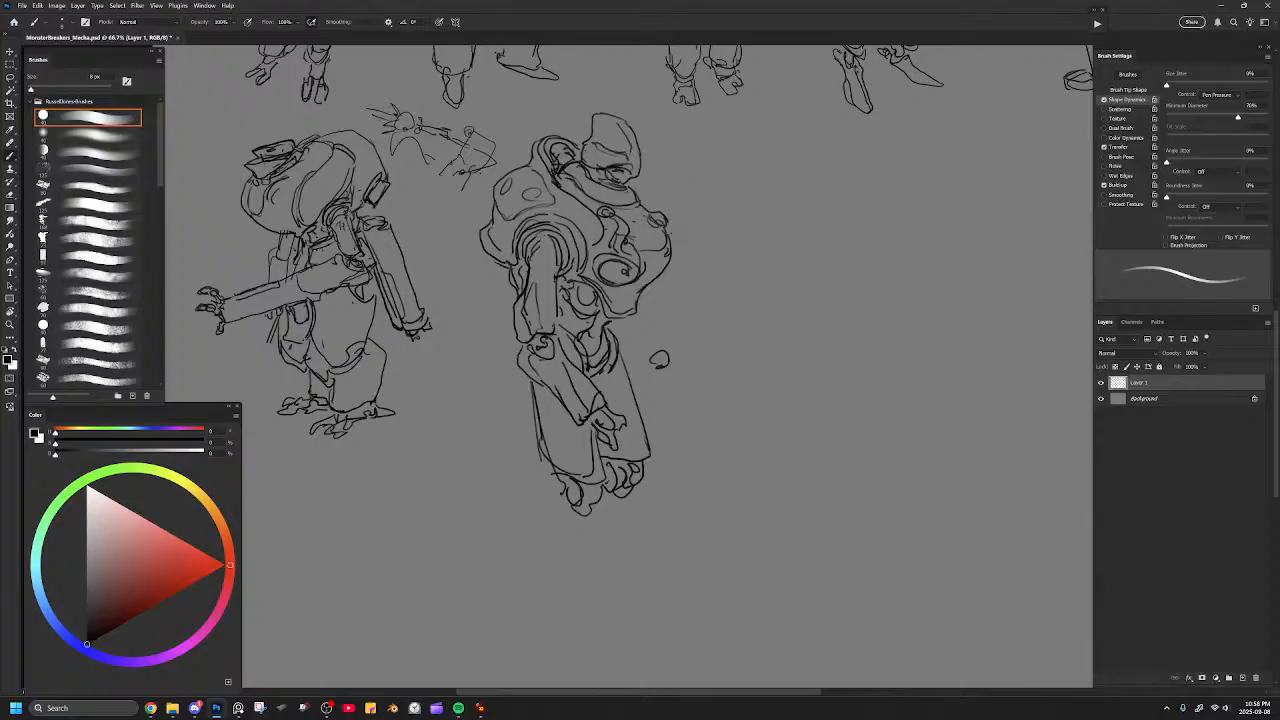
# Select the whole second-row mecha, scale it down against the top-row figures and place it back beside its neighbour.
pyautogui.hotkey('ctrl', '-')
pyautogui.press('l')
pyautogui.moveTo(745, 316)
pyautogui.mouseDown()
pyautogui.moveTo(675, 196)
pyautogui.moveTo(626, 156)
pyautogui.moveTo(565, 187)
pyautogui.moveTo(531, 229)
pyautogui.moveTo(508, 322)
pyautogui.moveTo(628, 519)
pyautogui.mouseUp()
pyautogui.hotkey('ctrl', 't')
pyautogui.moveTo(745, 153); pyautogui.dragTo(712, 166)
pyautogui.scroll(4, 687, 215)
pyautogui.moveTo(676, 452); pyautogui.dragTo(775, 197)
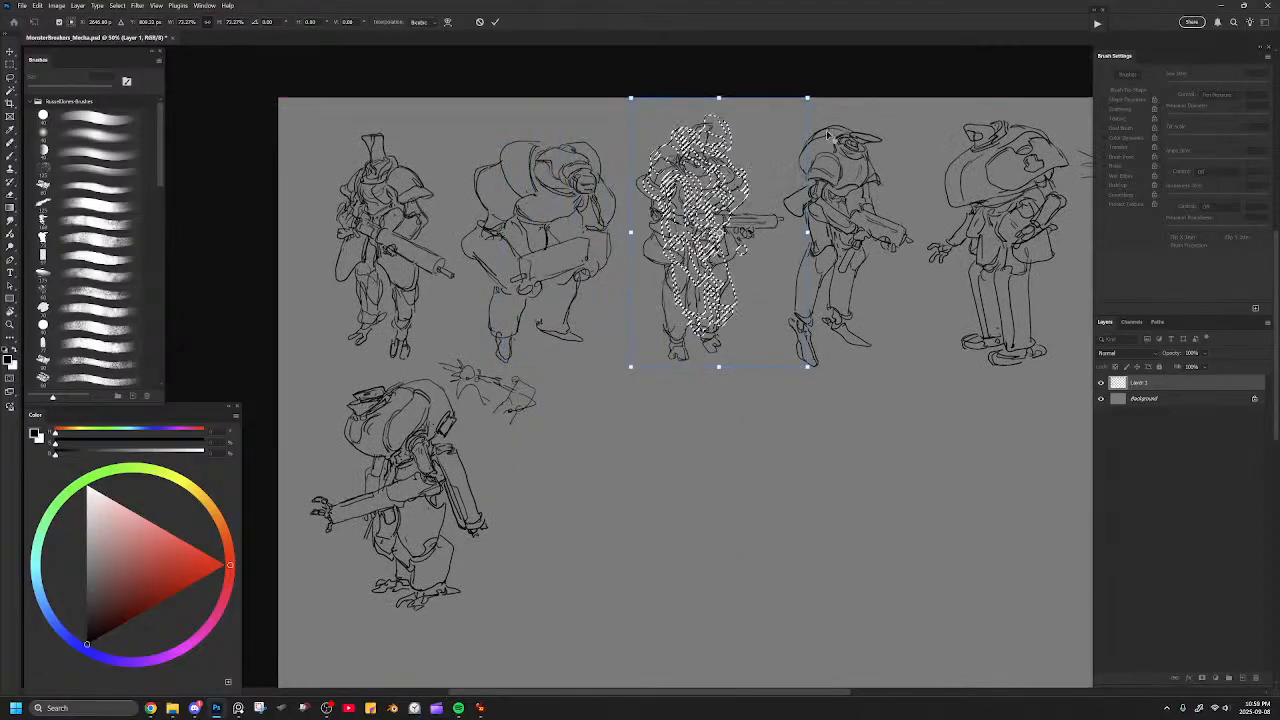
pyautogui.moveTo(808, 97); pyautogui.dragTo(798, 111)
pyautogui.moveTo(769, 165); pyautogui.dragTo(689, 410)
pyautogui.press('Return')
# Draw tall lower-leg shapes beneath both knees of the scaled-down mecha.
pyautogui.moveTo(740, 534); pyautogui.dragTo(660, 317)
pyautogui.hotkey('ctrl', '=')
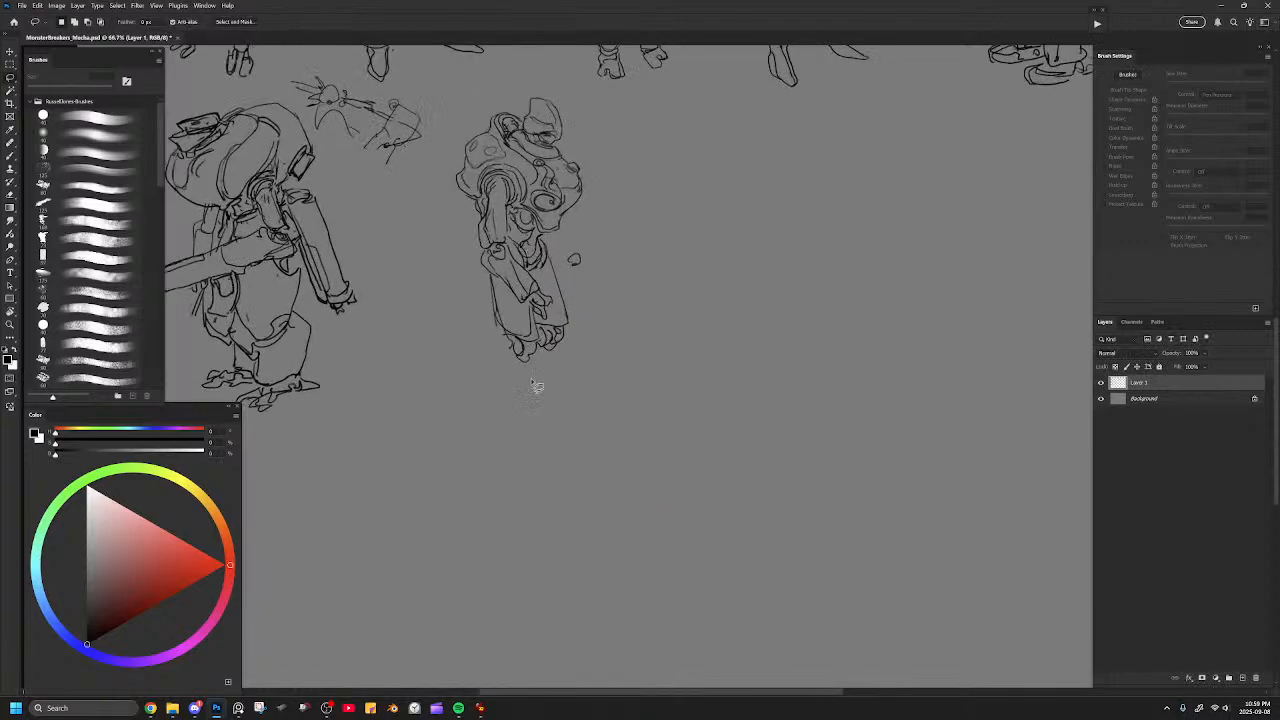
pyautogui.press('b')
pyautogui.moveTo(538, 352); pyautogui.dragTo(523, 408)
pyautogui.moveTo(503, 337)
pyautogui.mouseDown()
pyautogui.moveTo(499, 405)
pyautogui.moveTo(496, 373)
pyautogui.moveTo(487, 410)
pyautogui.moveTo(536, 422)
pyautogui.moveTo(540, 361)
pyautogui.moveTo(567, 342)
pyautogui.moveTo(543, 400)
pyautogui.mouseUp()
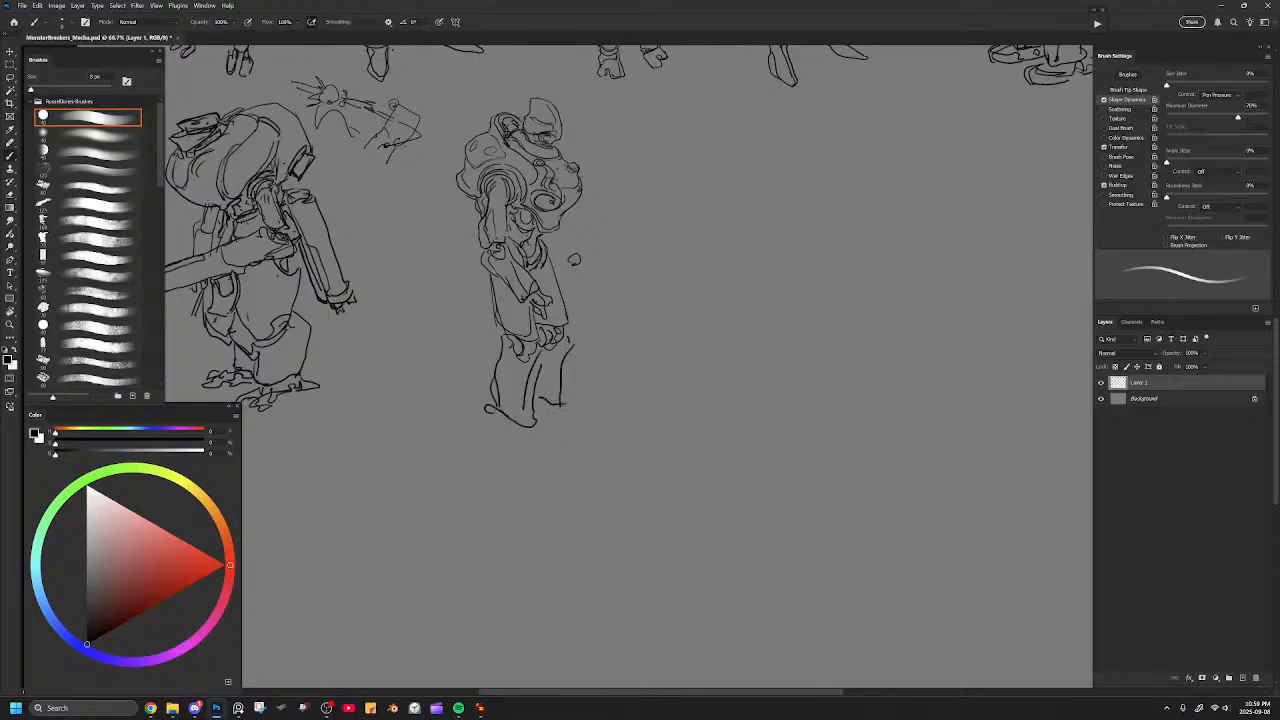
# Try extra lines in front of the hip, and erase them together with the loose oval.
pyautogui.moveTo(597, 300); pyautogui.dragTo(706, 360)
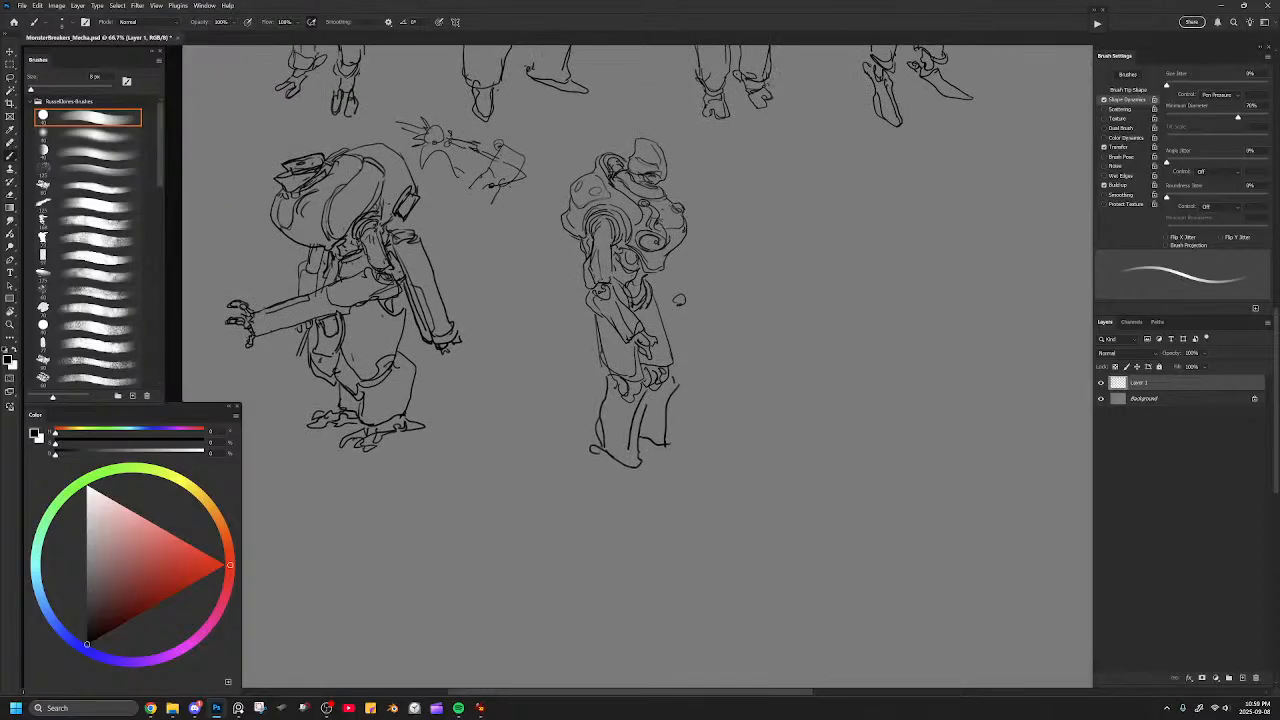
pyautogui.moveTo(680, 276)
pyautogui.mouseDown()
pyautogui.moveTo(694, 284)
pyautogui.moveTo(692, 272)
pyautogui.moveTo(698, 295)
pyautogui.moveTo(678, 300)
pyautogui.moveTo(654, 276)
pyautogui.moveTo(666, 302)
pyautogui.mouseUp()
pyautogui.hotkey('ctrl', 'z')
pyautogui.hotkey('ctrl', 'z')
pyautogui.hotkey('ctrl', 'z')
pyautogui.hotkey('ctrl', 'z')
pyautogui.hotkey('ctrl', 'z')
pyautogui.moveTo(680, 346)
pyautogui.mouseDown()
pyautogui.moveTo(692, 352)
pyautogui.moveTo(684, 343)
pyautogui.mouseUp()
pyautogui.moveTo(664, 290); pyautogui.dragTo(688, 334)
pyautogui.press('e')
pyautogui.moveTo(684, 354); pyautogui.dragTo(668, 298)
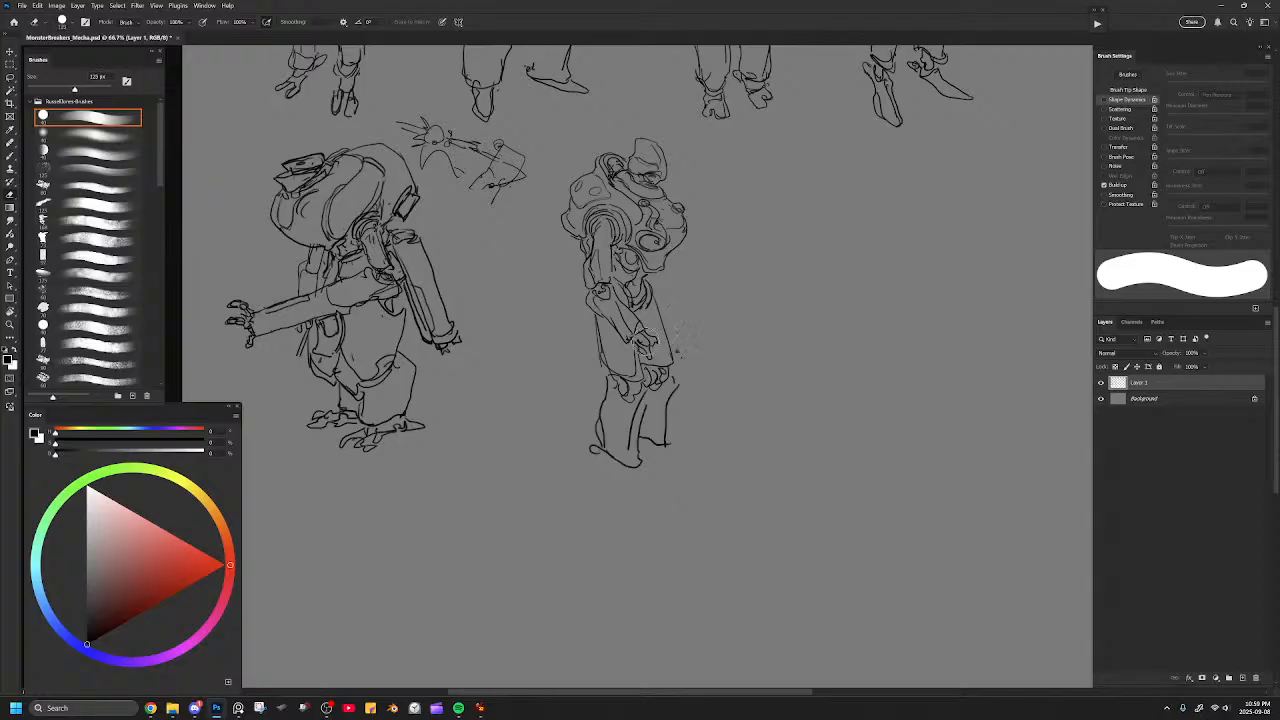
# Enlarge the eraser to 175 px and erase the lower legs, knees, hand and most of the forearm.
pyautogui.press(']')
pyautogui.press(']')
pyautogui.moveTo(600, 380); pyautogui.dragTo(677, 402)
pyautogui.moveTo(597, 428); pyautogui.dragTo(605, 375)
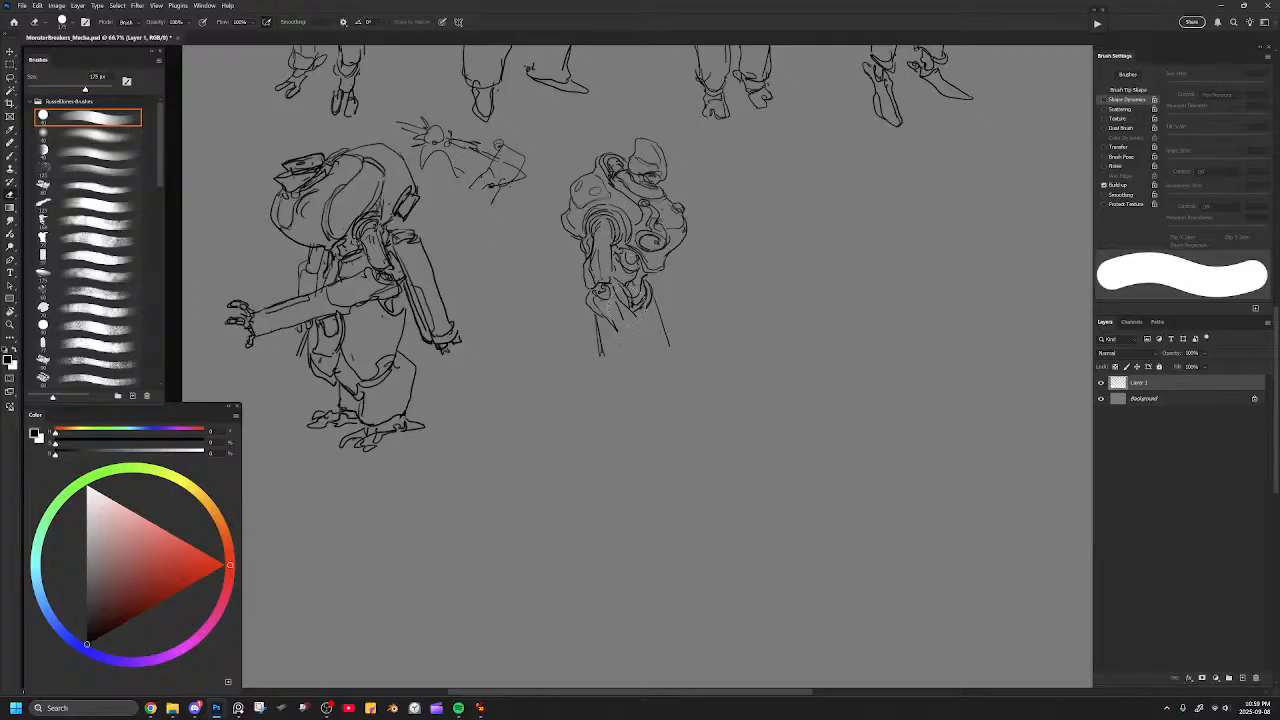
# Redraw the thighs below the pelvis with inner contours and pointed lower edges, using a 7 px brush.
pyautogui.press('b')
pyautogui.moveTo(644, 341)
pyautogui.mouseDown()
pyautogui.moveTo(630, 390)
pyautogui.moveTo(640, 373)
pyautogui.mouseUp()
pyautogui.moveTo(656, 290)
pyautogui.mouseDown()
pyautogui.moveTo(676, 366)
pyautogui.moveTo(672, 384)
pyautogui.moveTo(652, 378)
pyautogui.mouseUp()
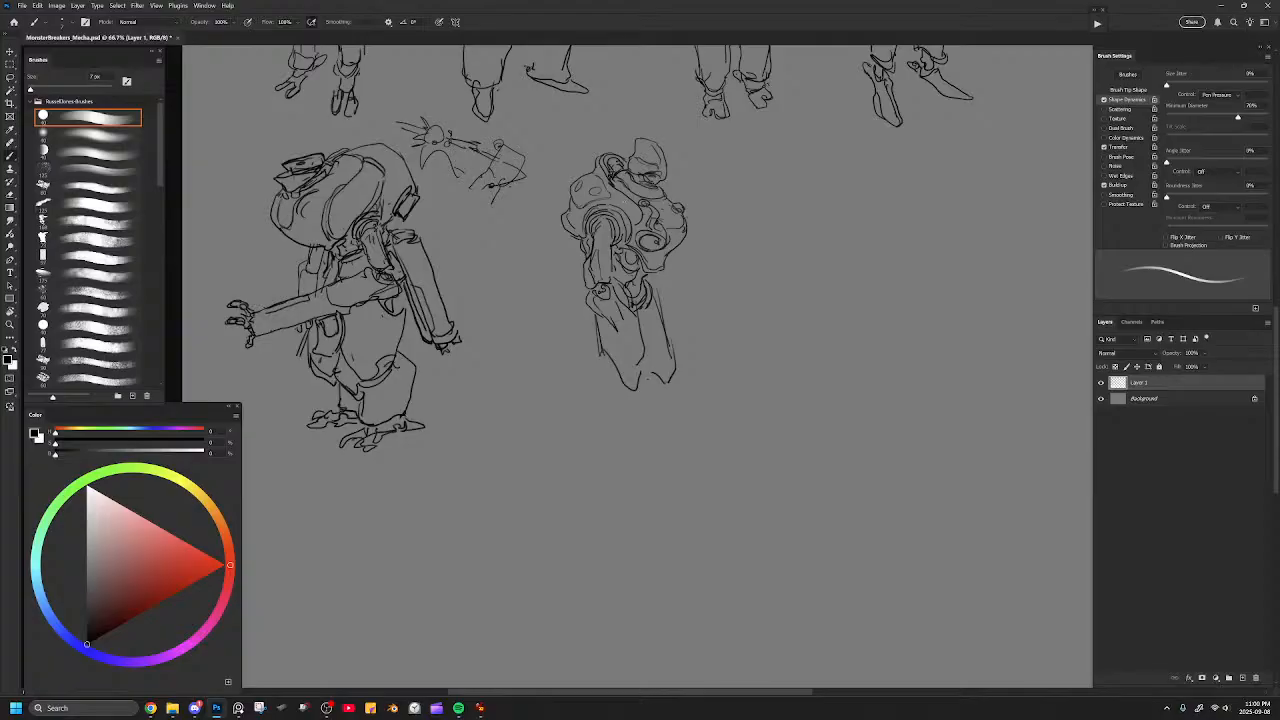
pyautogui.moveTo(623, 302); pyautogui.dragTo(645, 330)
pyautogui.press('e')
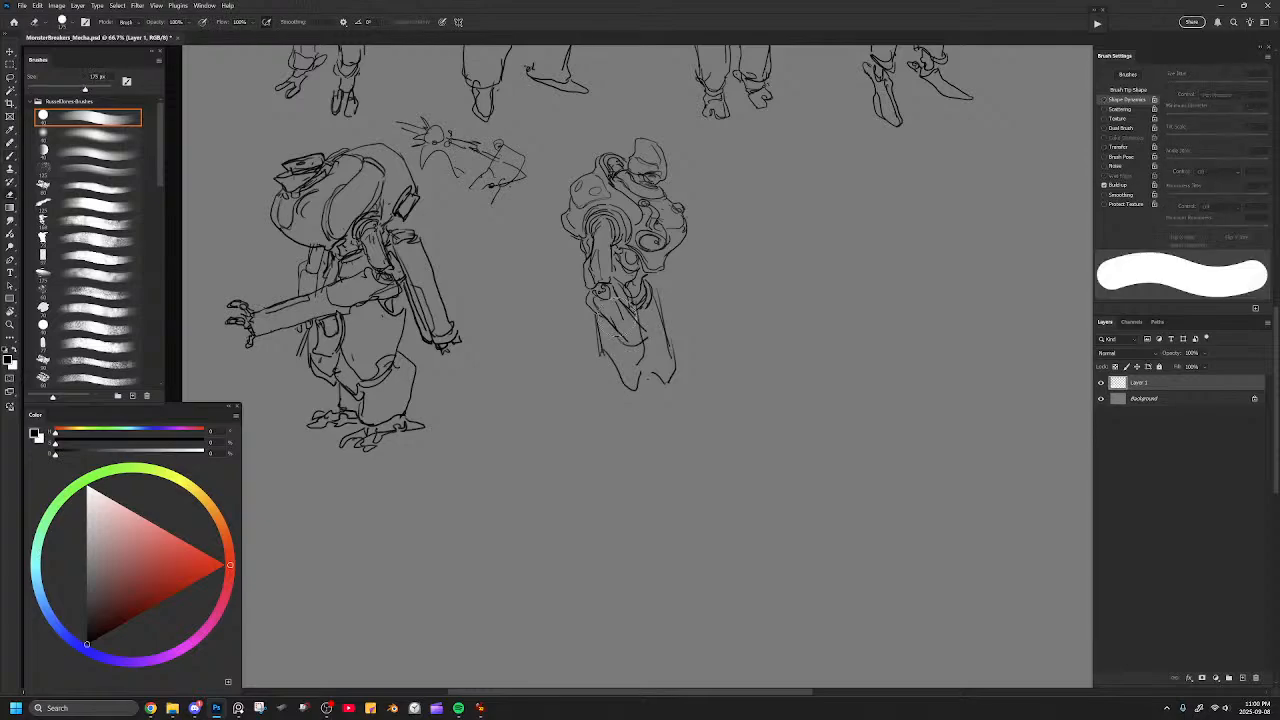
# Draw the near forearm across the thighs of the domed-head mecha, sketching its hand, erasing it and redrawing it at the wrist.
pyautogui.press('b')
pyautogui.moveTo(597, 312); pyautogui.dragTo(630, 350)
pyautogui.moveTo(615, 286)
pyautogui.mouseDown()
pyautogui.moveTo(655, 336)
pyautogui.moveTo(648, 350)
pyautogui.moveTo(641, 328)
pyautogui.moveTo(652, 366)
pyautogui.moveTo(674, 370)
pyautogui.moveTo(678, 358)
pyautogui.moveTo(677, 377)
pyautogui.mouseUp()
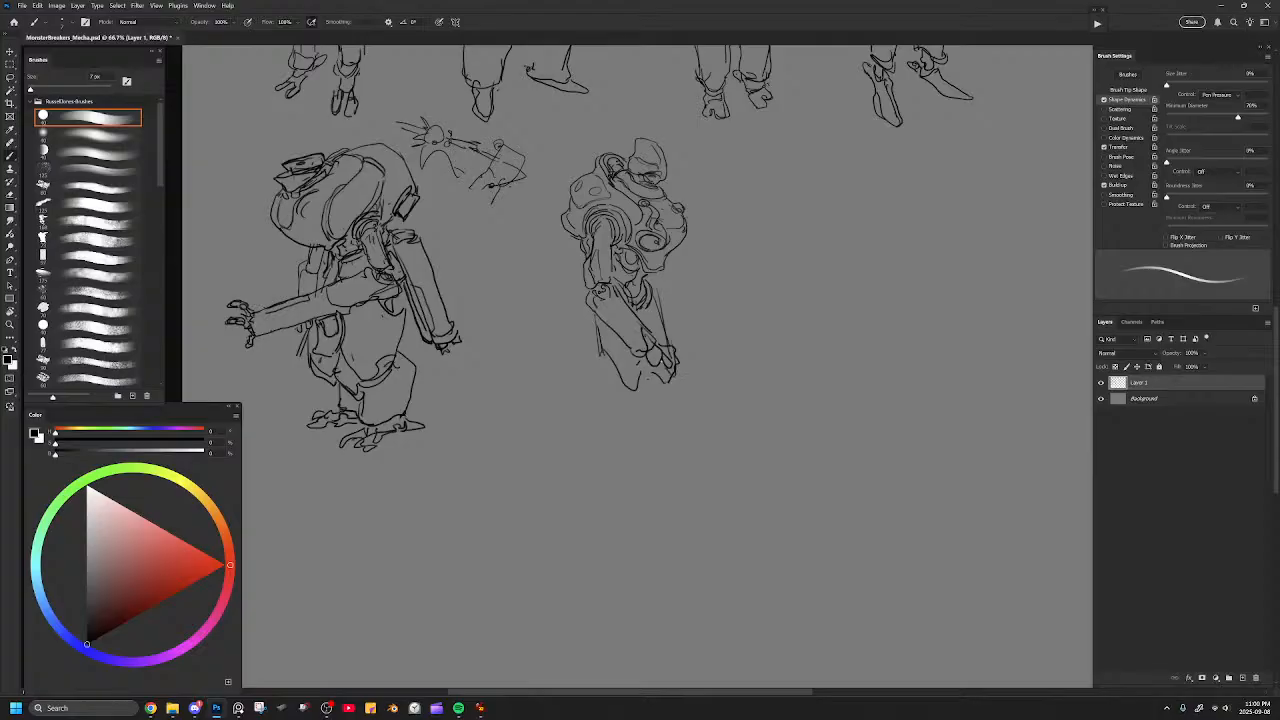
pyautogui.press('e')
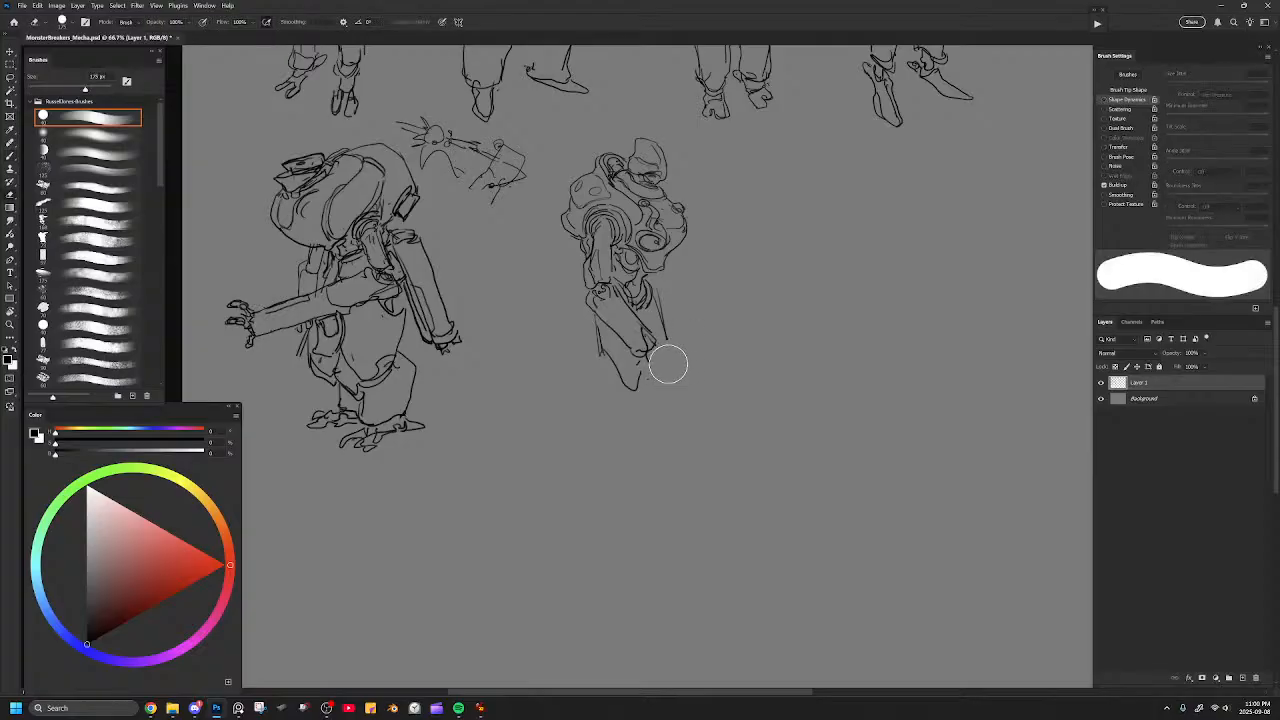
pyautogui.press('b')
pyautogui.moveTo(654, 348)
pyautogui.mouseDown()
pyautogui.moveTo(679, 350)
pyautogui.moveTo(683, 383)
pyautogui.mouseUp()
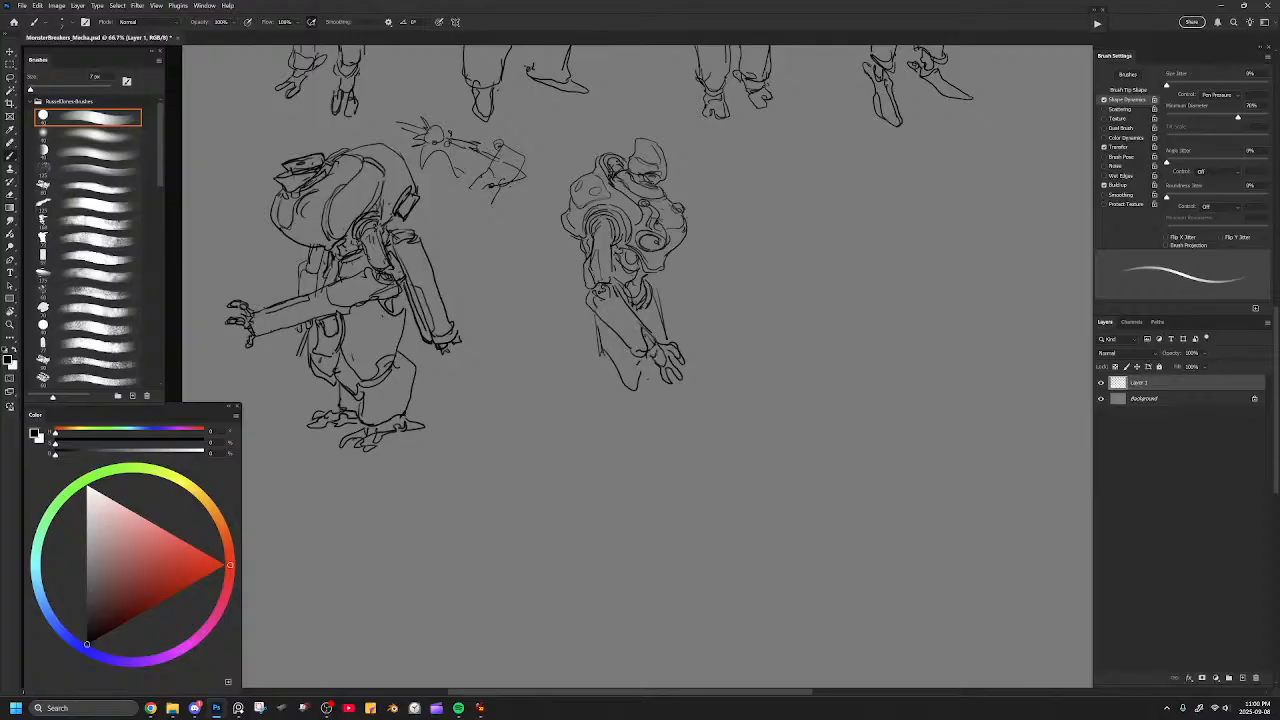
# Erase part of the near hand and redraw it with a wider palm and spread fingers.
pyautogui.press('e')
pyautogui.moveTo(674, 368)
pyautogui.mouseDown()
pyautogui.moveTo(667, 352)
pyautogui.moveTo(659, 366)
pyautogui.mouseUp()
pyautogui.press('b')
pyautogui.moveTo(657, 351)
pyautogui.mouseDown()
pyautogui.moveTo(663, 365)
pyautogui.moveTo(664, 343)
pyautogui.moveTo(642, 366)
pyautogui.moveTo(664, 368)
pyautogui.moveTo(682, 344)
pyautogui.moveTo(688, 353)
pyautogui.moveTo(679, 391)
pyautogui.mouseUp()
pyautogui.moveTo(671, 374)
pyautogui.mouseDown()
pyautogui.moveTo(667, 388)
pyautogui.moveTo(680, 383)
pyautogui.mouseUp()
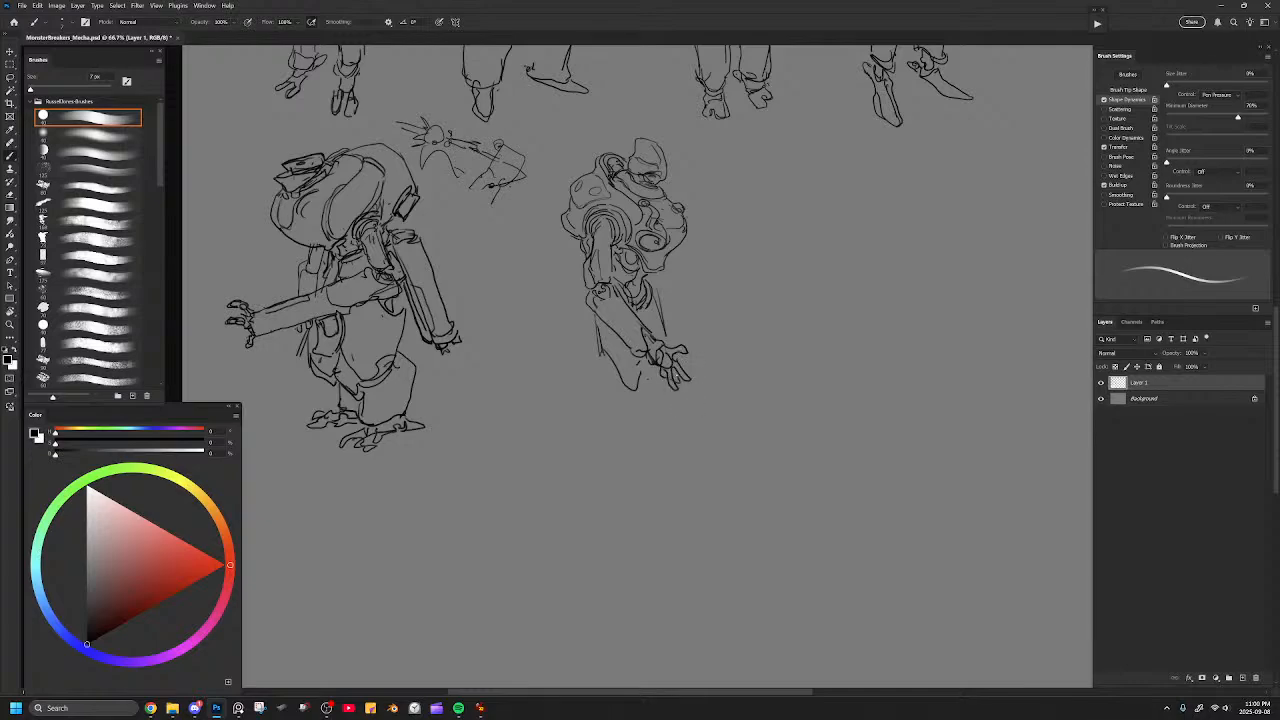
# Add a small contour at the hip below the torso's outer side and clean it up with a smaller eraser.
pyautogui.moveTo(653, 287)
pyautogui.mouseDown()
pyautogui.moveTo(665, 289)
pyautogui.moveTo(661, 273)
pyautogui.mouseUp()
pyautogui.press('e')
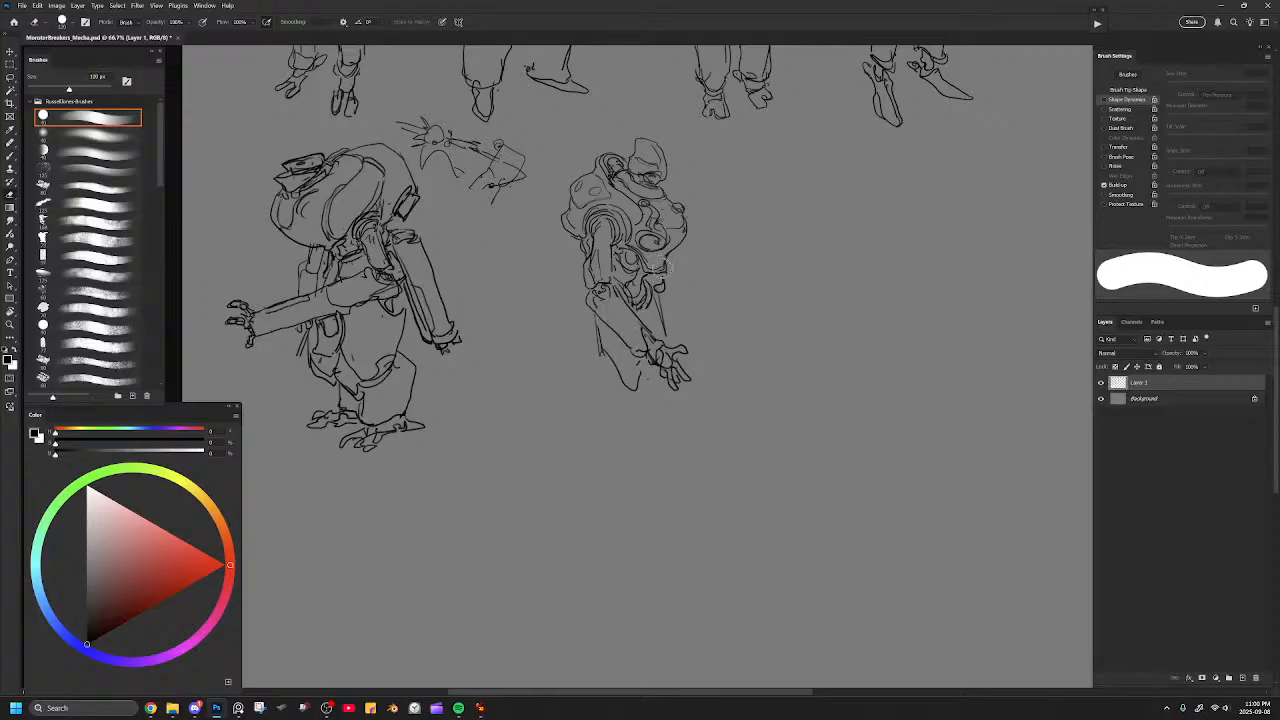
pyautogui.press('b')
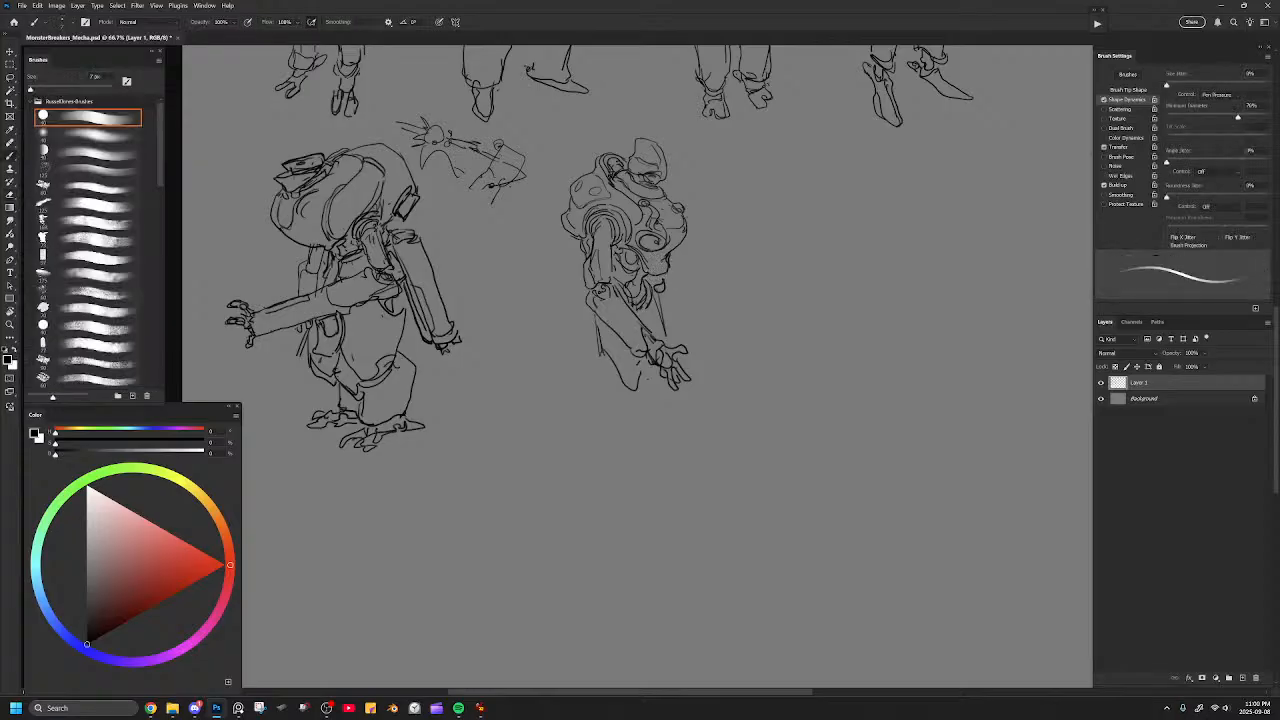
# Erase the hand and the lower outline of the far thigh, and add a short stroke near the upper forearm.
pyautogui.press('e')
pyautogui.moveTo(668, 330)
pyautogui.mouseDown()
pyautogui.moveTo(655, 388)
pyautogui.moveTo(686, 378)
pyautogui.moveTo(636, 364)
pyautogui.moveTo(650, 362)
pyautogui.mouseUp()
pyautogui.press('b')
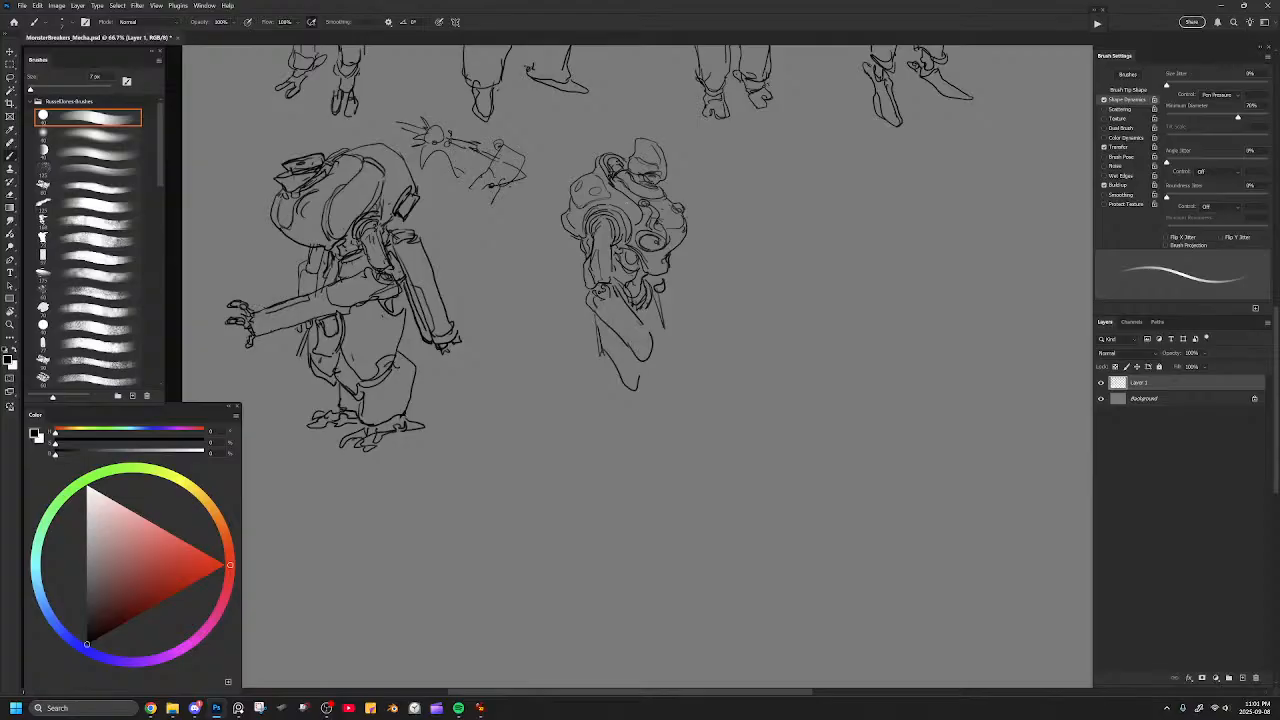
pyautogui.moveTo(638, 312)
pyautogui.mouseDown()
pyautogui.moveTo(658, 340)
pyautogui.moveTo(655, 367)
pyautogui.moveTo(638, 324)
pyautogui.mouseUp()
pyautogui.moveTo(666, 276)
pyautogui.mouseDown()
pyautogui.moveTo(681, 330)
pyautogui.moveTo(694, 320)
pyautogui.mouseUp()
pyautogui.hotkey('ctrl', 'z')
pyautogui.hotkey('ctrl', 'z')
pyautogui.hotkey('ctrl', 'z')
pyautogui.moveTo(664, 279)
pyautogui.mouseDown()
pyautogui.moveTo(692, 308)
pyautogui.moveTo(687, 327)
pyautogui.mouseUp()
pyautogui.hotkey('ctrl', 'z')
pyautogui.hotkey('ctrl', 'z')
# Redraw the far thigh's upper edge slanting outward from the hip, and sketch an outstretched hand at the end of the near forearm.
pyautogui.moveTo(668, 283); pyautogui.dragTo(704, 342)
pyautogui.hotkey('ctrl', 'z')
pyautogui.moveTo(668, 283)
pyautogui.mouseDown()
pyautogui.moveTo(703, 341)
pyautogui.moveTo(682, 350)
pyautogui.moveTo(700, 358)
pyautogui.moveTo(672, 361)
pyautogui.moveTo(692, 335)
pyautogui.moveTo(675, 367)
pyautogui.moveTo(724, 380)
pyautogui.moveTo(727, 354)
pyautogui.mouseUp()
pyautogui.hotkey('ctrl', 'z')
pyautogui.hotkey('ctrl', 'z')
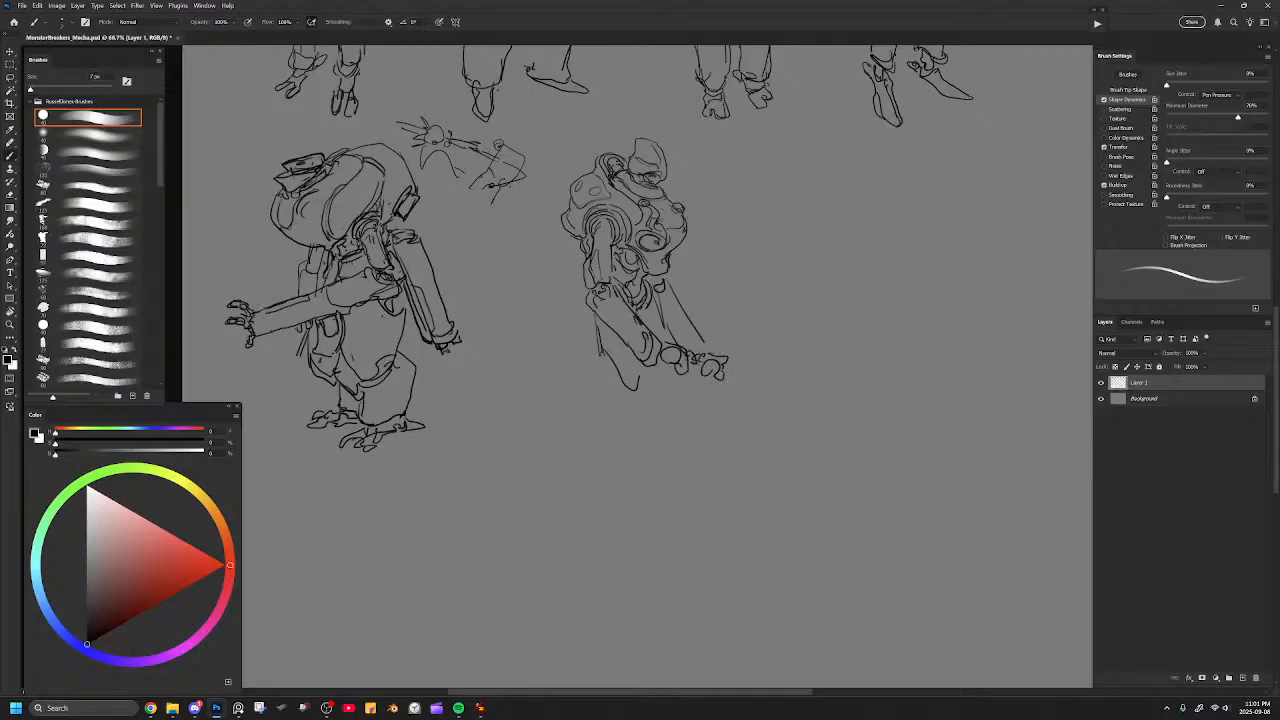
pyautogui.moveTo(672, 288); pyautogui.dragTo(712, 348)
# Flip the canvas horizontally to check the whole mecha lineup in mirror view.
pyautogui.hotkey('ctrl', '-')
pyautogui.hotkey('ctrl', '-')
pyautogui.hotkey('ctrl', 'shift', 'h')
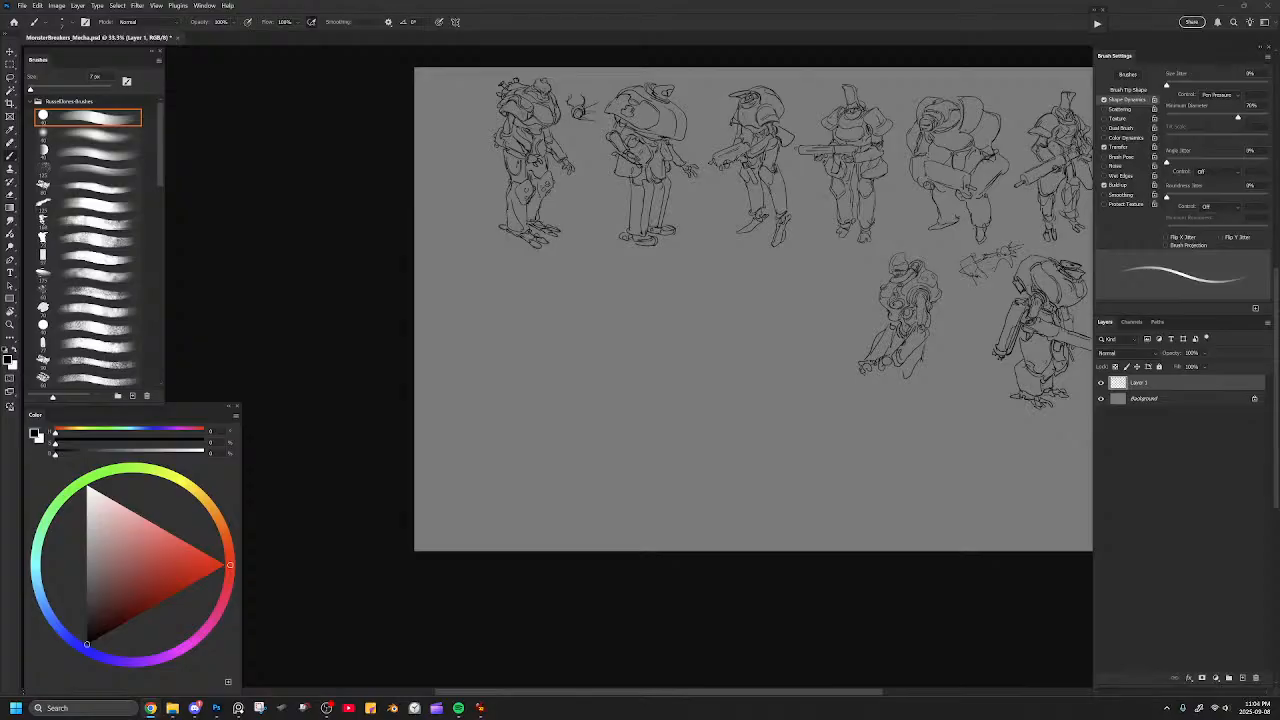
# Switch to the browser, browse the diesel punk image results and the walking mech picture's related images, and return to the canvas.
pyautogui.hotkey('alt', 'Tab')
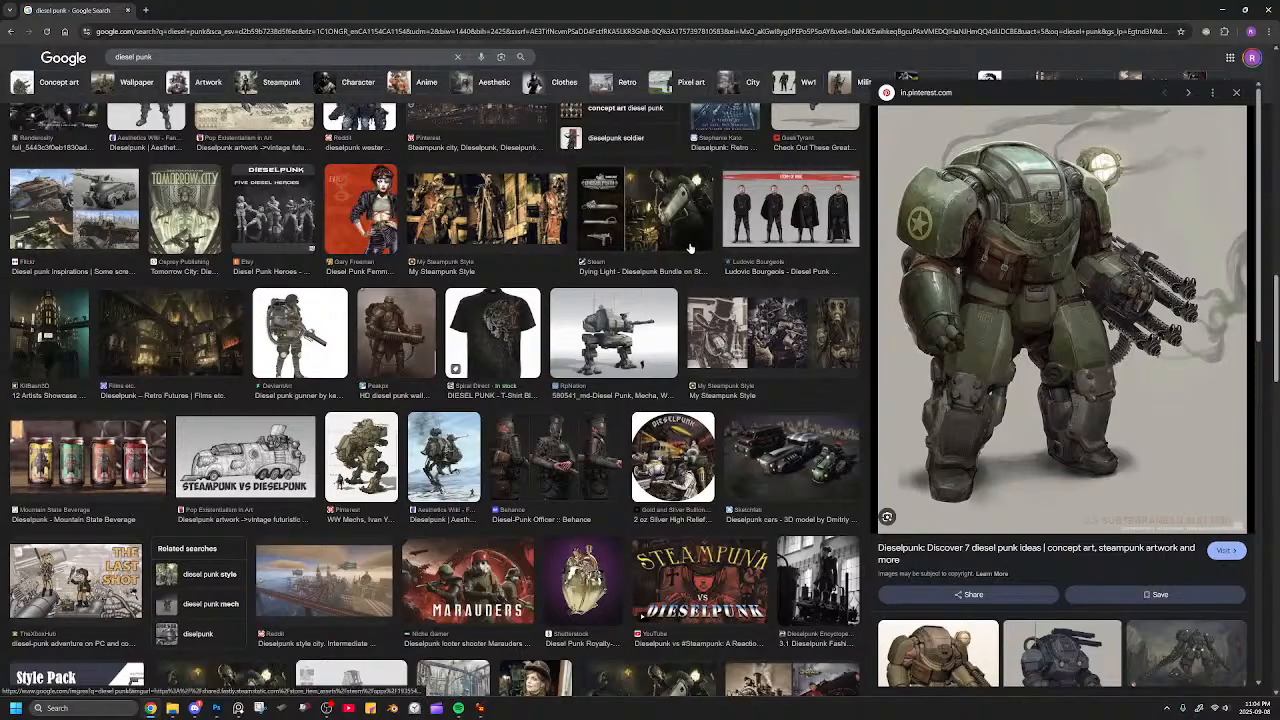
pyautogui.scroll(-1, 460, 252)
pyautogui.scroll(-3, 450, 255)
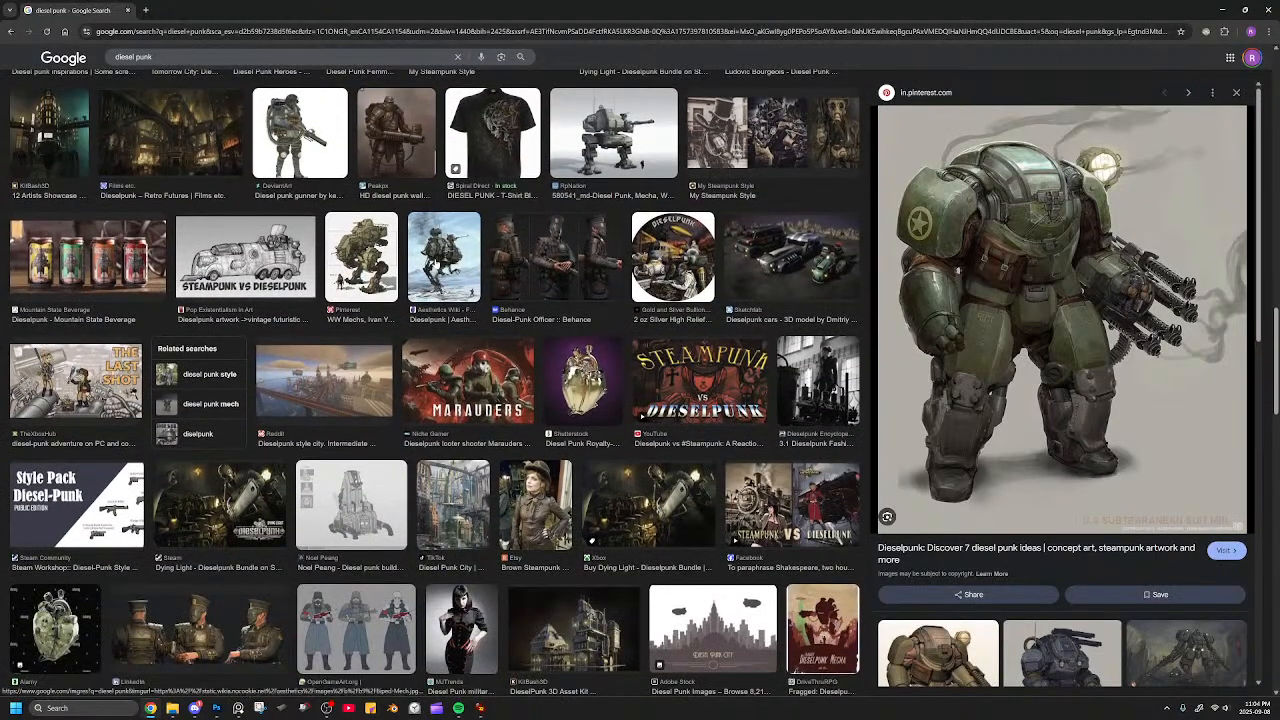
pyautogui.click(444, 257)
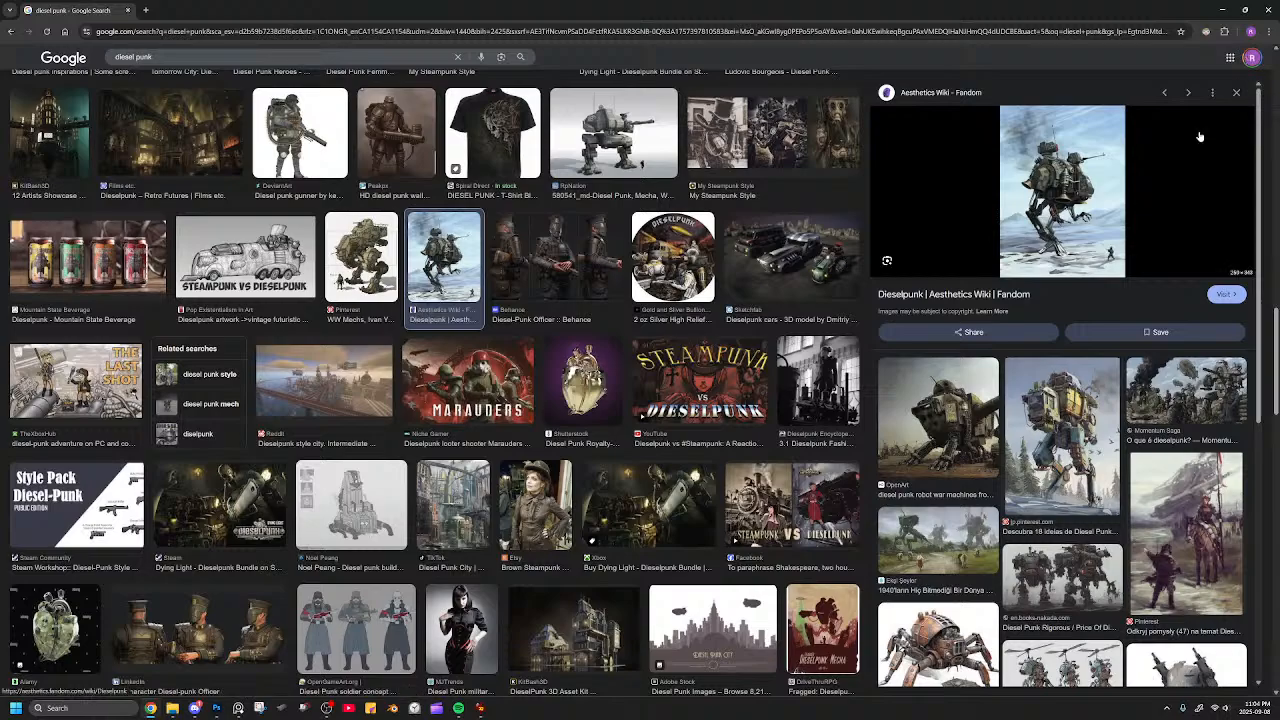
pyautogui.scroll(-3, 1200, 137)
pyautogui.scroll(-4, 1172, 90)
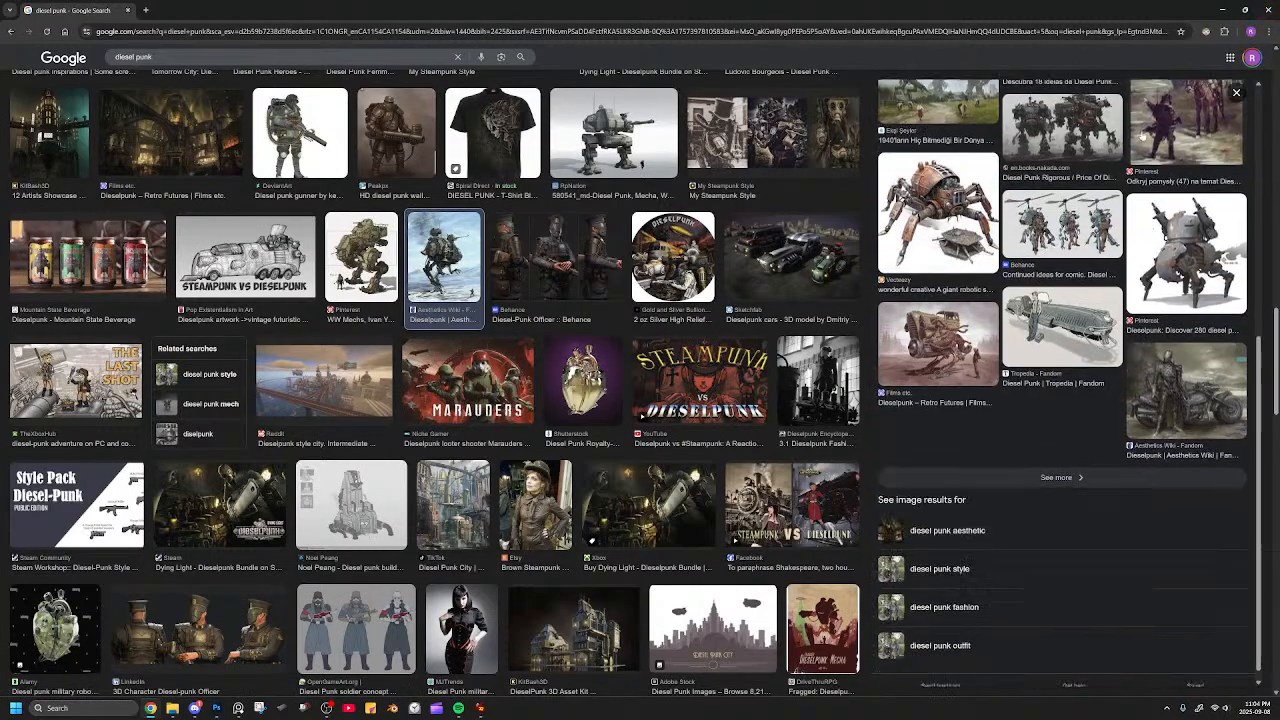
pyautogui.click(1269, 9)
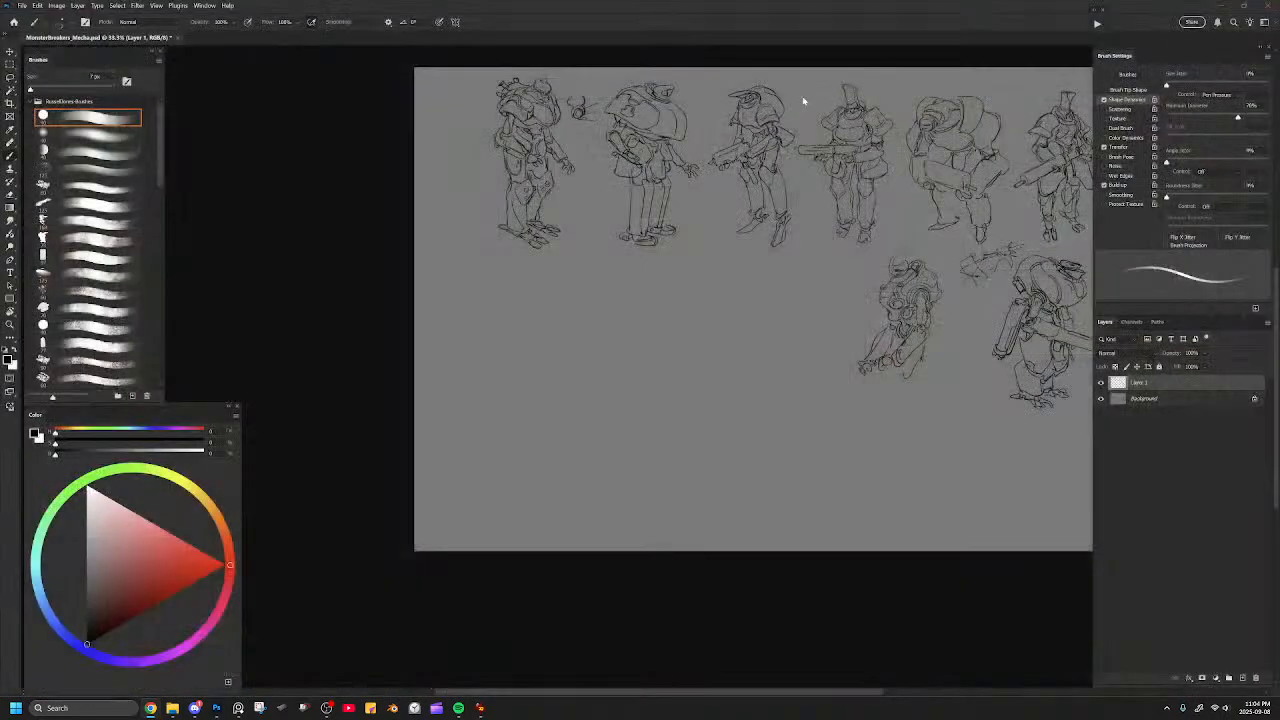
# Add a small boxy hatch and a protruding cylinder to the near shoulder of the smaller second-row mecha with a 6 px brush.
pyautogui.moveTo(837, 328); pyautogui.dragTo(584, 312)
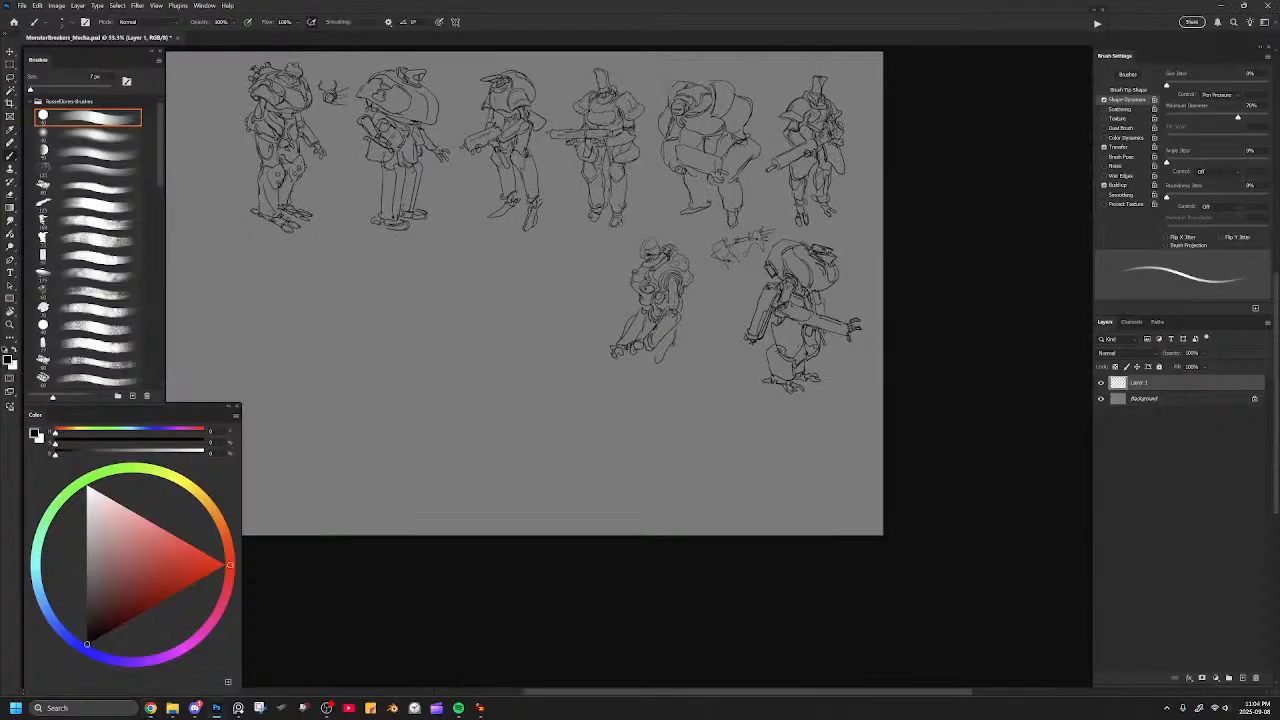
pyautogui.moveTo(707, 287); pyautogui.dragTo(704, 305)
pyautogui.hotkey('ctrl', '+')
pyautogui.hotkey('ctrl', '+')
pyautogui.hotkey('ctrl', '+')
pyautogui.moveTo(726, 204); pyautogui.dragTo(687, 305)
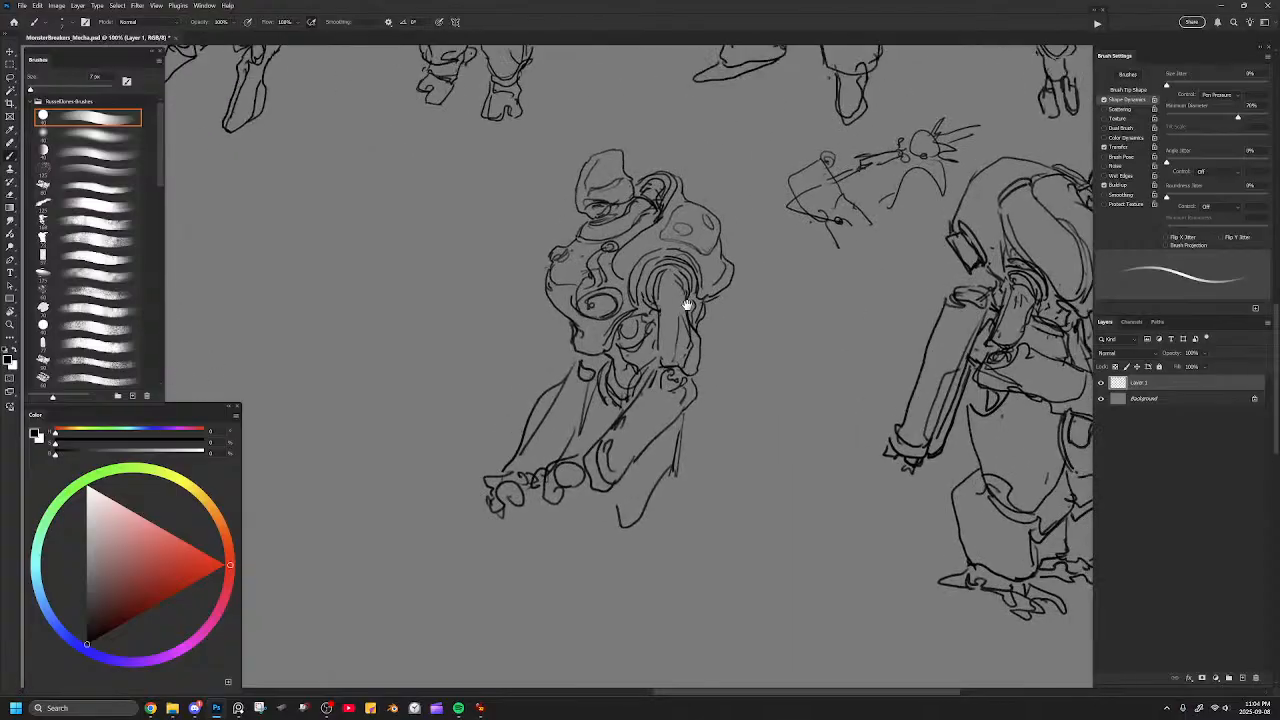
pyautogui.moveTo(706, 200)
pyautogui.mouseDown()
pyautogui.moveTo(734, 208)
pyautogui.moveTo(722, 222)
pyautogui.moveTo(686, 200)
pyautogui.moveTo(702, 212)
pyautogui.moveTo(690, 228)
pyautogui.moveTo(688, 206)
pyautogui.moveTo(698, 228)
pyautogui.moveTo(687, 222)
pyautogui.moveTo(723, 212)
pyautogui.moveTo(705, 192)
pyautogui.moveTo(704, 207)
pyautogui.mouseUp()
pyautogui.hotkey('ctrl', 'z')
pyautogui.press('[')
pyautogui.moveTo(697, 335); pyautogui.dragTo(707, 277)
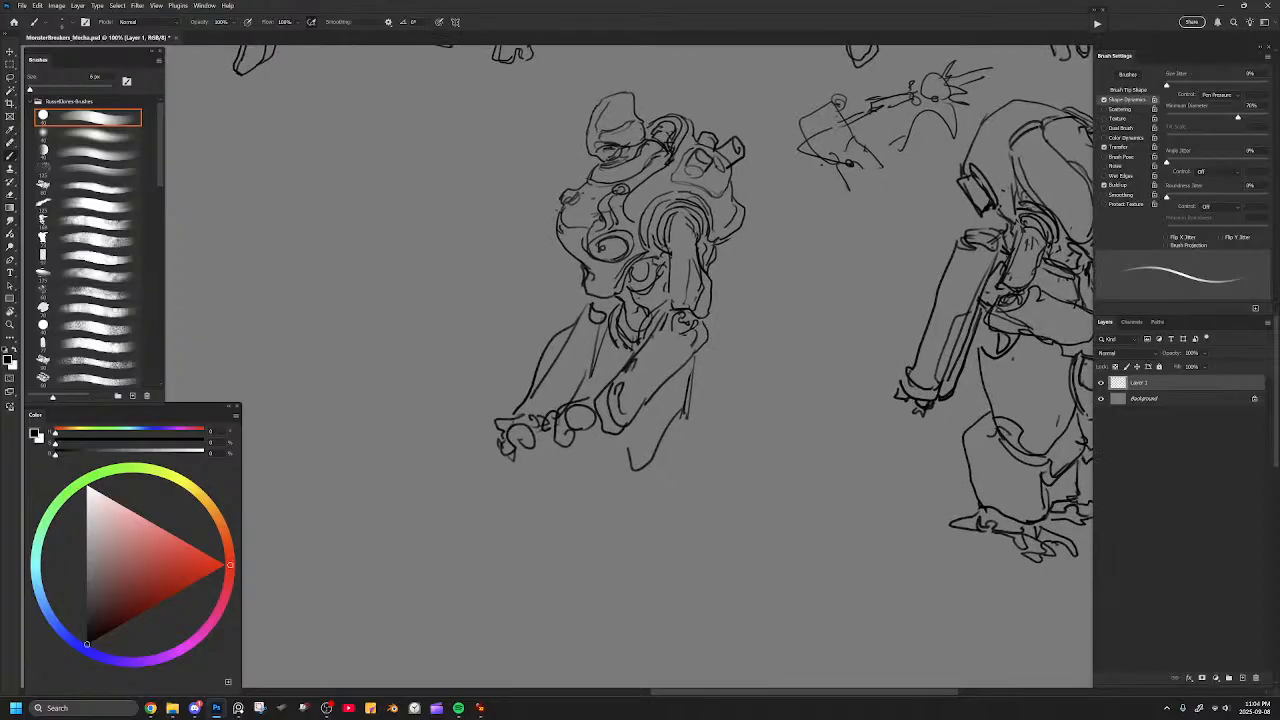
# Refine the near wrist joint and draw a rounded guard flaring out behind the near elbow with a 7 px brush.
pyautogui.moveTo(579, 430); pyautogui.dragTo(594, 424)
pyautogui.moveTo(592, 402); pyautogui.dragTo(604, 434)
pyautogui.press(']')
pyautogui.moveTo(704, 322)
pyautogui.mouseDown()
pyautogui.moveTo(714, 360)
pyautogui.moveTo(673, 374)
pyautogui.moveTo(727, 322)
pyautogui.moveTo(730, 356)
pyautogui.moveTo(669, 374)
pyautogui.moveTo(688, 323)
pyautogui.moveTo(731, 326)
pyautogui.moveTo(705, 377)
pyautogui.moveTo(664, 375)
pyautogui.mouseUp()
pyautogui.hotkey('ctrl', 'z')
pyautogui.hotkey('ctrl', 'z')
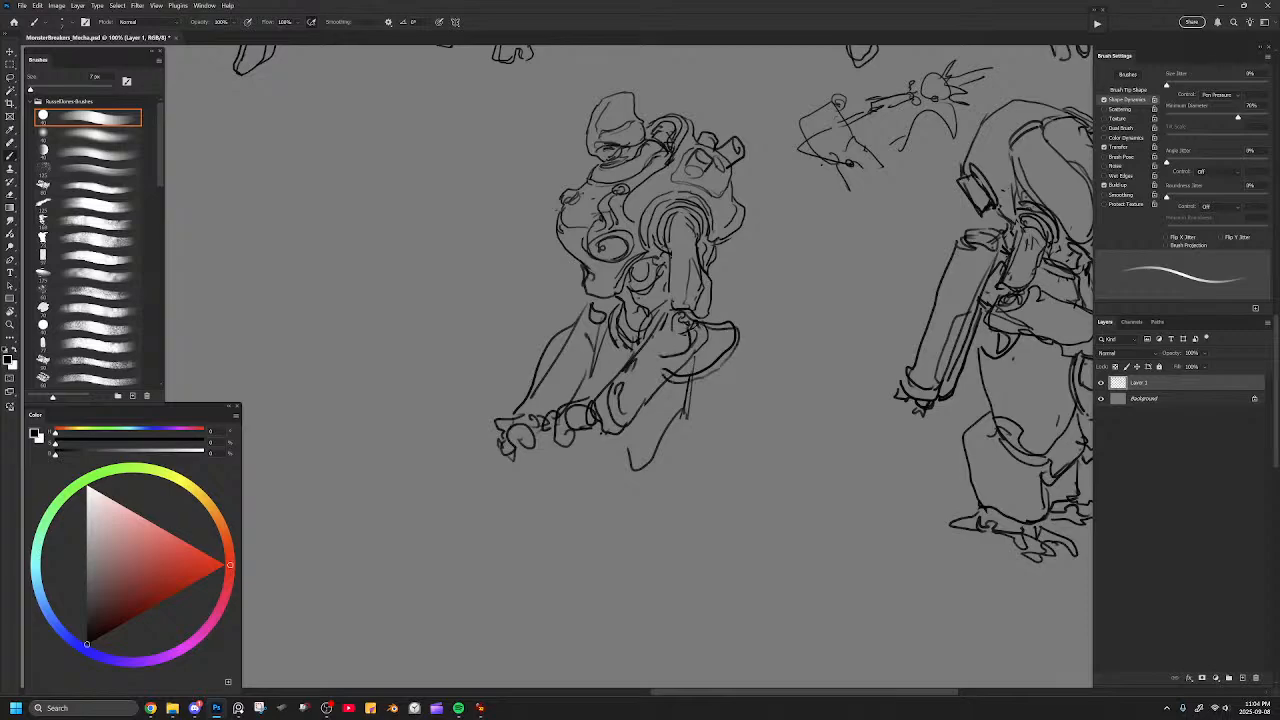
# Draw two long legs below the smaller mecha's torso with inner contour lines, gathered ankle cuffs and a rough foot.
pyautogui.moveTo(618, 430); pyautogui.dragTo(633, 550)
pyautogui.hotkey('ctrl', '-')
pyautogui.moveTo(711, 414)
pyautogui.mouseDown()
pyautogui.moveTo(668, 399)
pyautogui.moveTo(666, 458)
pyautogui.mouseUp()
pyautogui.moveTo(618, 376)
pyautogui.mouseDown()
pyautogui.moveTo(630, 496)
pyautogui.moveTo(655, 498)
pyautogui.mouseUp()
pyautogui.moveTo(660, 356)
pyautogui.mouseDown()
pyautogui.moveTo(677, 488)
pyautogui.moveTo(638, 512)
pyautogui.mouseUp()
pyautogui.moveTo(596, 372)
pyautogui.mouseDown()
pyautogui.moveTo(614, 491)
pyautogui.moveTo(606, 479)
pyautogui.moveTo(625, 513)
pyautogui.moveTo(684, 502)
pyautogui.mouseUp()
pyautogui.moveTo(678, 422); pyautogui.dragTo(680, 480)
pyautogui.moveTo(666, 378)
pyautogui.mouseDown()
pyautogui.moveTo(678, 400)
pyautogui.moveTo(646, 414)
pyautogui.mouseUp()
pyautogui.moveTo(648, 396)
pyautogui.mouseDown()
pyautogui.moveTo(638, 506)
pyautogui.moveTo(656, 518)
pyautogui.moveTo(602, 530)
pyautogui.moveTo(653, 519)
pyautogui.moveTo(655, 540)
pyautogui.moveTo(686, 512)
pyautogui.moveTo(597, 535)
pyautogui.mouseUp()
# Undo the rough foot and try a high-heeled shoe on the near leg.
pyautogui.hotkey('ctrl', 'z')
pyautogui.hotkey('ctrl', 'z')
pyautogui.hotkey('ctrl', 'z')
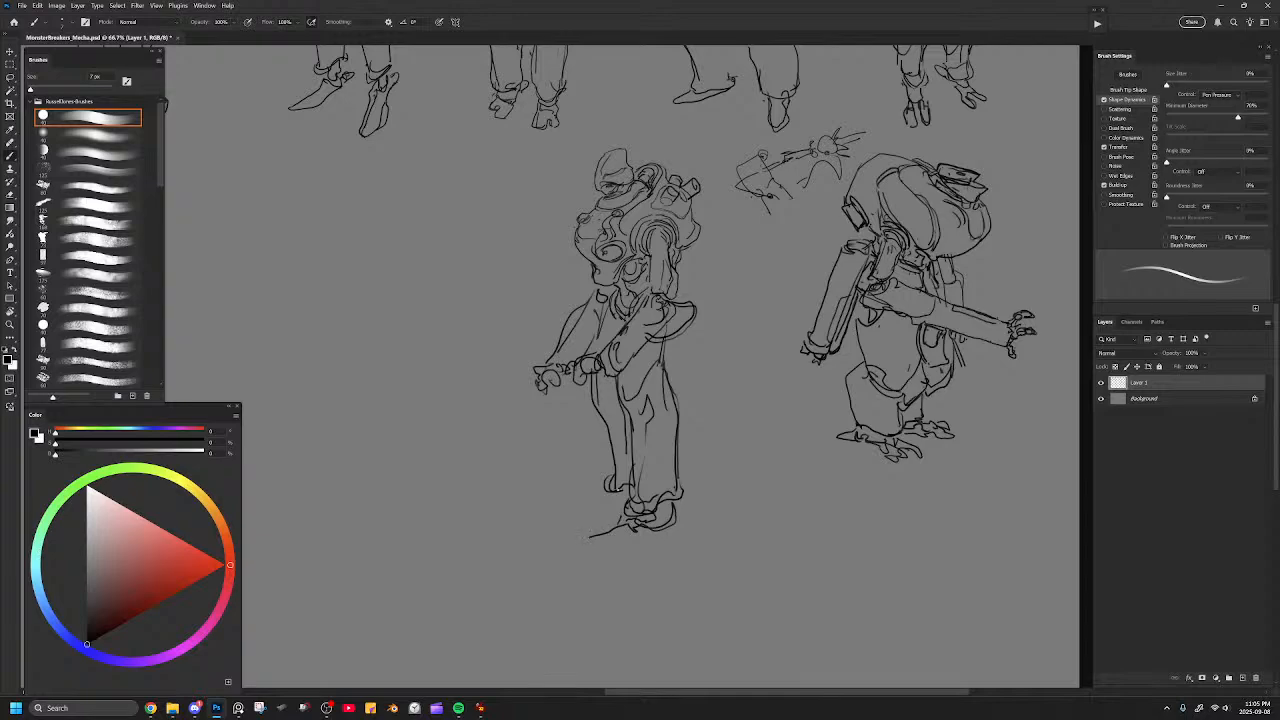
pyautogui.hotkey('ctrl', 'z')
pyautogui.hotkey('ctrl', 'z')
pyautogui.hotkey('ctrl', 'z')
pyautogui.moveTo(625, 513)
pyautogui.mouseDown()
pyautogui.moveTo(624, 550)
pyautogui.moveTo(646, 547)
pyautogui.moveTo(674, 510)
pyautogui.moveTo(676, 533)
pyautogui.mouseUp()
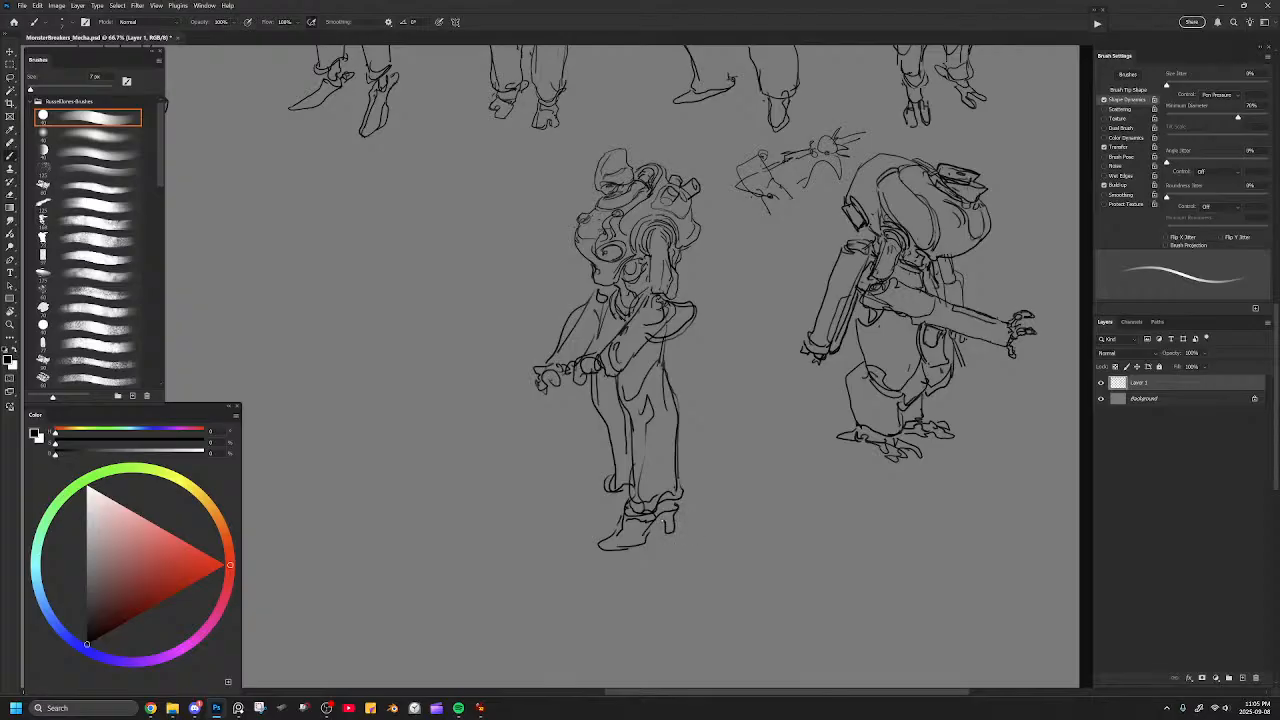
pyautogui.hotkey('ctrl', 'z')
pyautogui.hotkey('ctrl', 'z')
# Try a pair of flat pointed shoes below the ankle cuffs and undo them.
pyautogui.moveTo(672, 497)
pyautogui.mouseDown()
pyautogui.moveTo(694, 530)
pyautogui.moveTo(648, 533)
pyautogui.moveTo(701, 531)
pyautogui.moveTo(676, 537)
pyautogui.moveTo(656, 520)
pyautogui.mouseUp()
pyautogui.hotkey('ctrl', 'z')
pyautogui.hotkey('ctrl', 'z')
pyautogui.press('e')
pyautogui.moveTo(692, 526)
pyautogui.mouseDown()
pyautogui.moveTo(594, 526)
pyautogui.moveTo(626, 544)
pyautogui.moveTo(616, 556)
pyautogui.moveTo(688, 521)
pyautogui.moveTo(683, 506)
pyautogui.moveTo(592, 542)
pyautogui.moveTo(656, 528)
pyautogui.moveTo(658, 514)
pyautogui.moveTo(633, 536)
pyautogui.moveTo(653, 518)
pyautogui.moveTo(613, 521)
pyautogui.moveTo(618, 531)
pyautogui.moveTo(706, 514)
pyautogui.moveTo(590, 546)
pyautogui.moveTo(624, 543)
pyautogui.mouseUp()
pyautogui.press('b')
pyautogui.hotkey('ctrl', 'z')
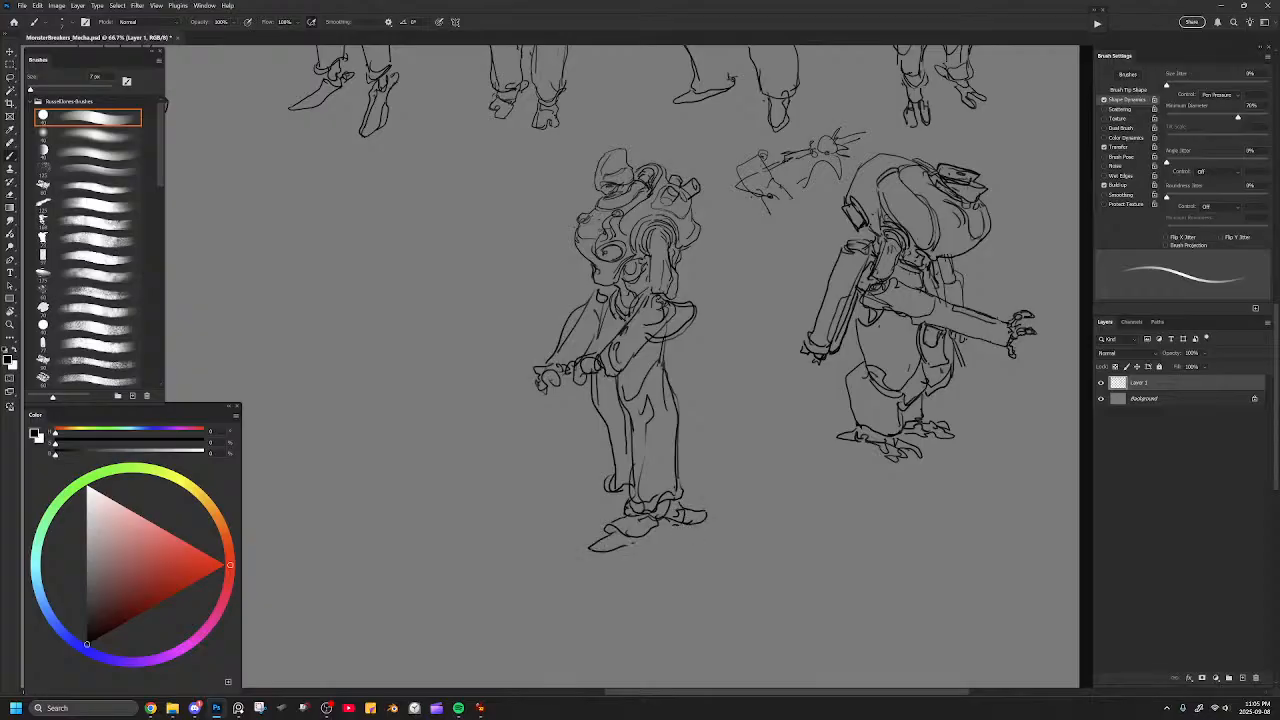
pyautogui.hotkey('ctrl', 'z')
pyautogui.hotkey('ctrl', 'z')
pyautogui.hotkey('ctrl', 'z')
pyautogui.hotkey('ctrl', 'z')
pyautogui.hotkey('ctrl', 'z')
pyautogui.hotkey('ctrl', 'z')
pyautogui.hotkey('ctrl', 'z')
pyautogui.hotkey('ctrl', 'z')
# Erase the feet and lower legs, and redraw longer shins flaring at the ankles above flat pointed shoes.
pyautogui.moveTo(622, 498)
pyautogui.mouseDown()
pyautogui.moveTo(601, 533)
pyautogui.moveTo(641, 543)
pyautogui.moveTo(646, 512)
pyautogui.moveTo(688, 518)
pyautogui.moveTo(580, 545)
pyautogui.mouseUp()
pyautogui.moveTo(597, 482); pyautogui.dragTo(602, 512)
pyautogui.press('e')
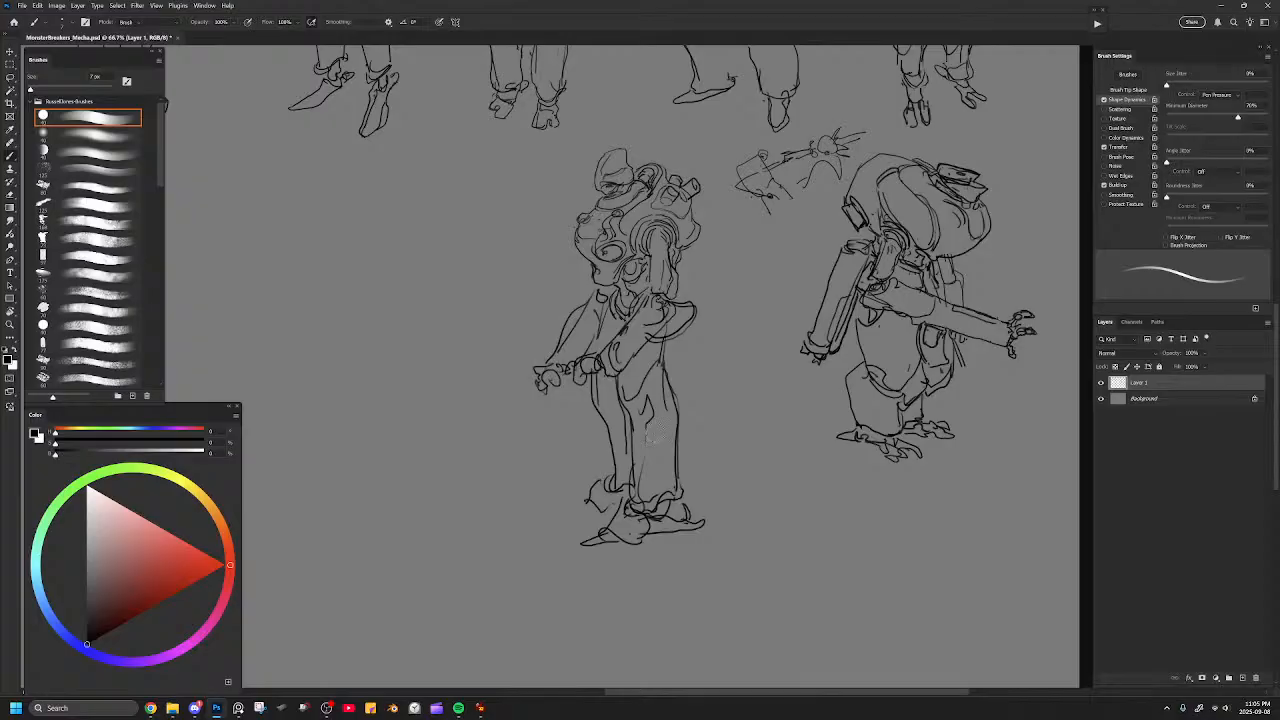
pyautogui.moveTo(680, 490)
pyautogui.mouseDown()
pyautogui.moveTo(608, 530)
pyautogui.moveTo(669, 549)
pyautogui.moveTo(716, 517)
pyautogui.mouseUp()
pyautogui.press('b')
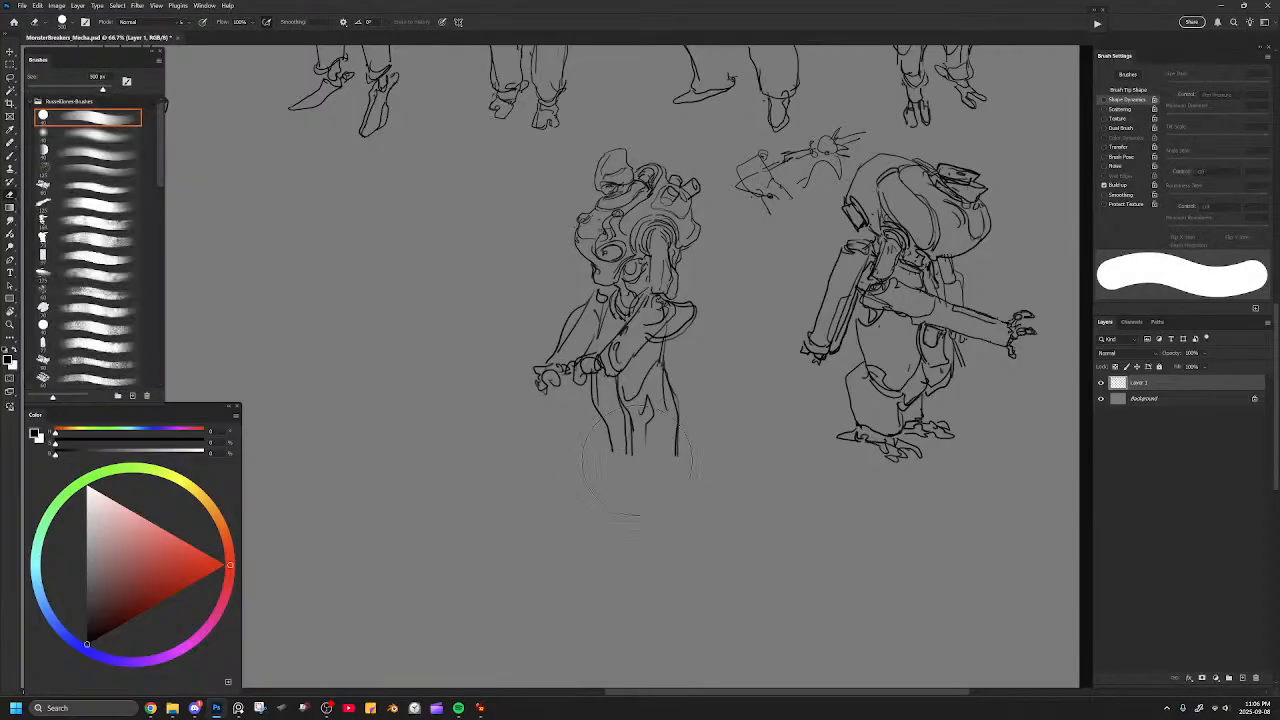
pyautogui.moveTo(628, 432)
pyautogui.mouseDown()
pyautogui.moveTo(630, 504)
pyautogui.moveTo(612, 526)
pyautogui.moveTo(692, 512)
pyautogui.moveTo(680, 450)
pyautogui.moveTo(618, 494)
pyautogui.moveTo(612, 516)
pyautogui.moveTo(656, 540)
pyautogui.moveTo(602, 549)
pyautogui.mouseUp()
pyautogui.moveTo(602, 549); pyautogui.dragTo(700, 536)
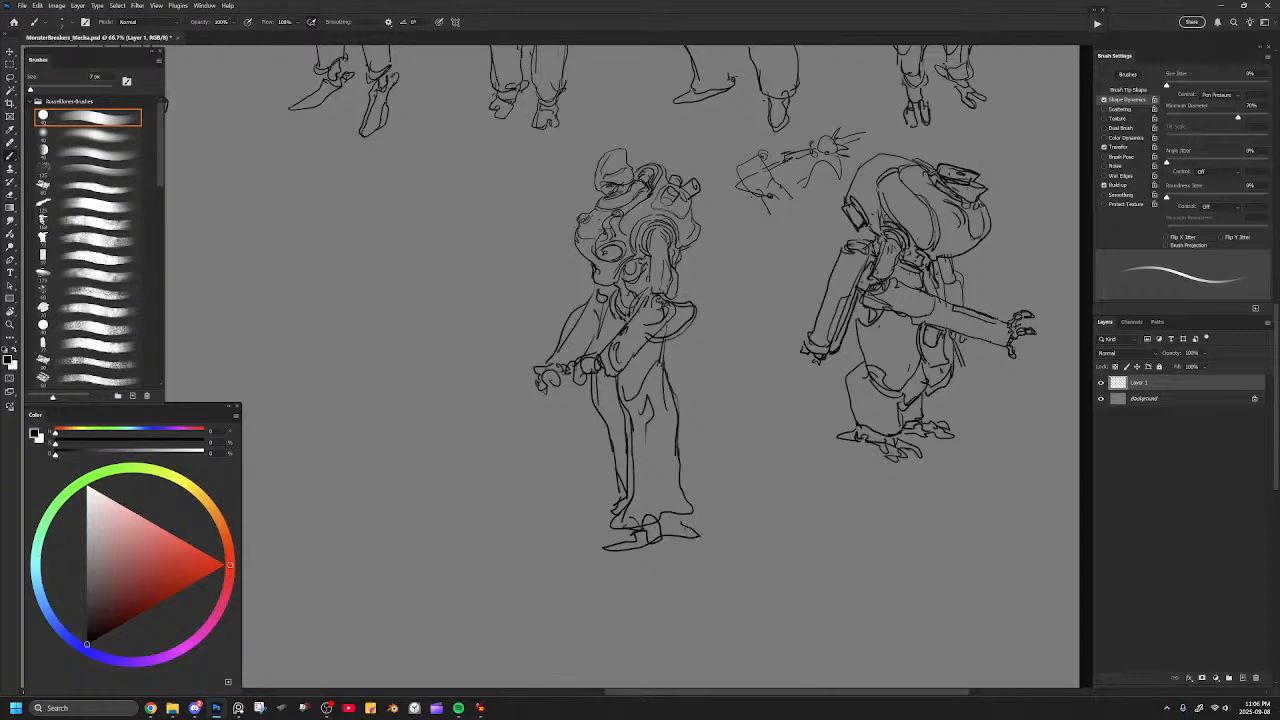
# Try a straight gun-barrel line running across the smaller mecha's forearms.
pyautogui.moveTo(583, 412); pyautogui.dragTo(818, 468)
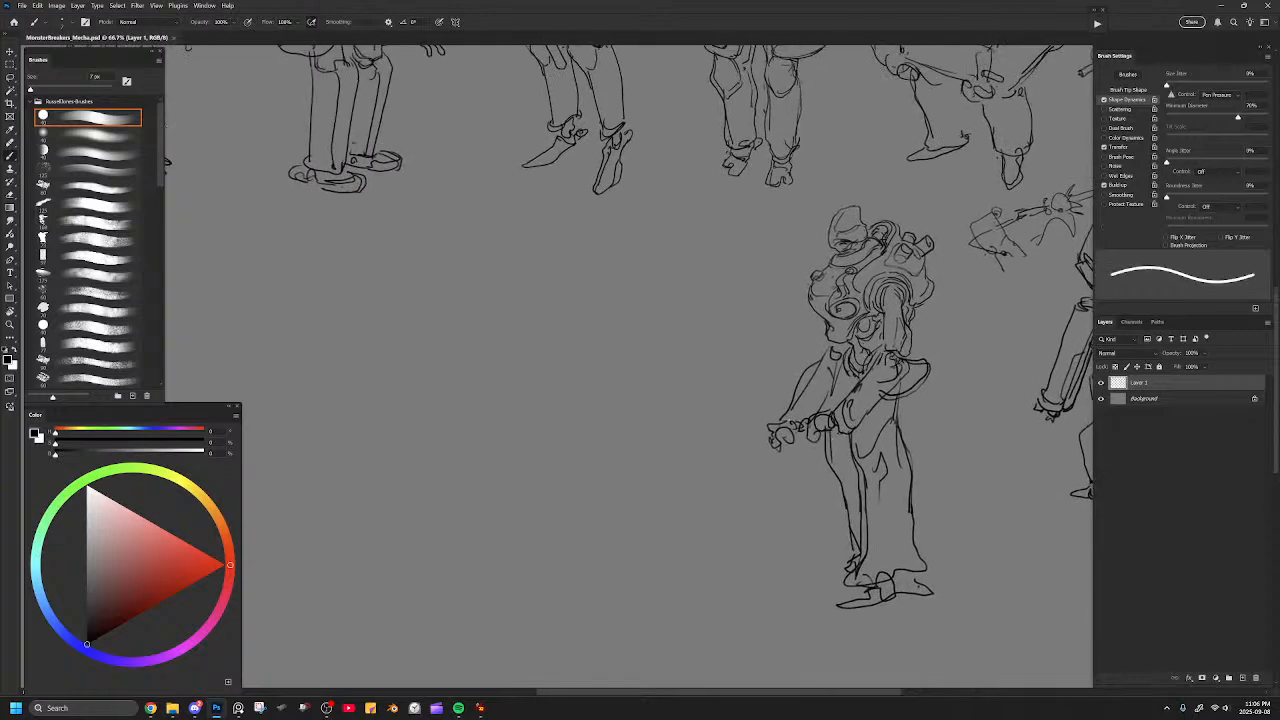
pyautogui.moveTo(712, 427)
pyautogui.mouseDown()
pyautogui.moveTo(850, 389)
pyautogui.moveTo(704, 438)
pyautogui.moveTo(710, 452)
pyautogui.moveTo(768, 440)
pyautogui.mouseUp()
pyautogui.moveTo(829, 412); pyautogui.dragTo(846, 402)
pyautogui.hotkey('ctrl', 'z')
pyautogui.hotkey('ctrl', 'z')
pyautogui.hotkey('ctrl', 'z')
pyautogui.hotkey('ctrl', 'z')
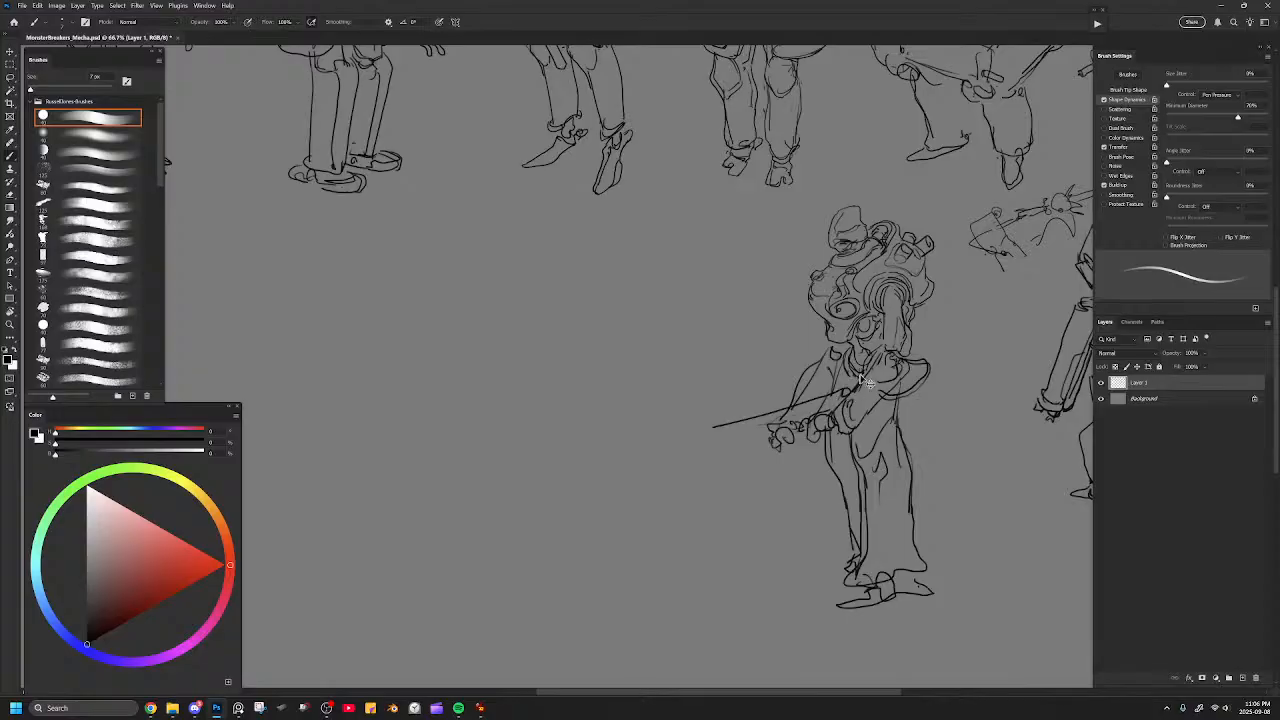
pyautogui.moveTo(808, 386)
pyautogui.mouseDown()
pyautogui.moveTo(732, 433)
pyautogui.moveTo(728, 455)
pyautogui.moveTo(836, 376)
pyautogui.moveTo(803, 419)
pyautogui.moveTo(816, 410)
pyautogui.mouseUp()
pyautogui.hotkey('ctrl', 'z')
# Draw a long thick-barrelled gun slanting down across both hands, ending in a small muzzle tip.
pyautogui.press('e')
pyautogui.press('b')
pyautogui.moveTo(812, 400); pyautogui.dragTo(858, 366)
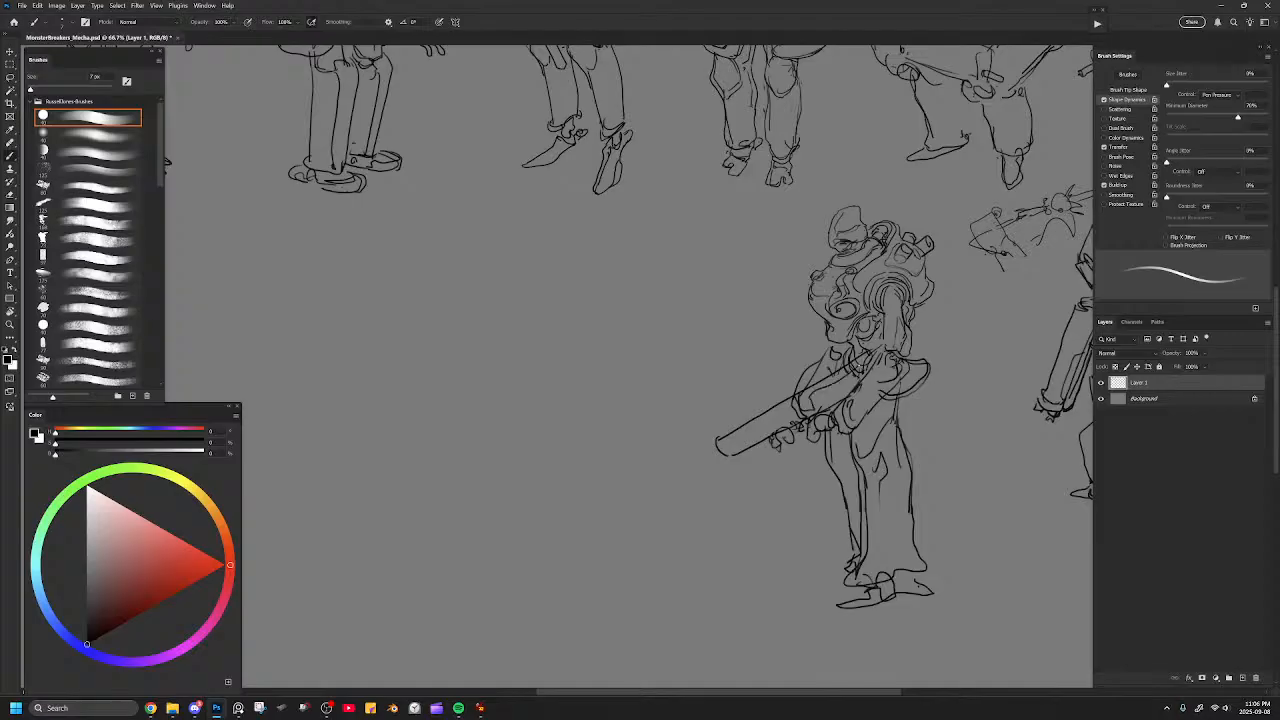
pyautogui.moveTo(722, 452); pyautogui.dragTo(707, 459)
pyautogui.moveTo(861, 343)
pyautogui.mouseDown()
pyautogui.moveTo(832, 372)
pyautogui.moveTo(804, 368)
pyautogui.mouseUp()
pyautogui.press('e')
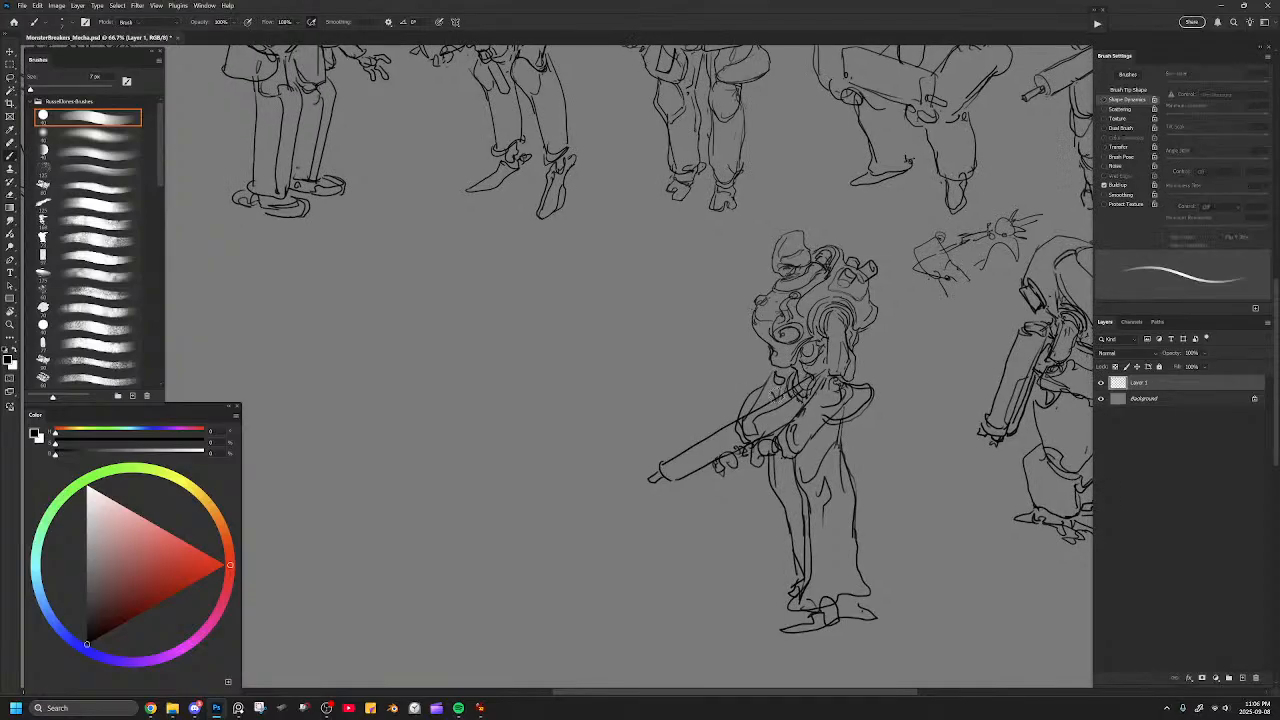
# Add a curved magazine rising from the top of the gun and clean up the lines around it.
pyautogui.press('b')
pyautogui.moveTo(741, 369)
pyautogui.mouseDown()
pyautogui.moveTo(766, 404)
pyautogui.moveTo(749, 361)
pyautogui.moveTo(774, 377)
pyautogui.moveTo(778, 401)
pyautogui.moveTo(741, 369)
pyautogui.moveTo(777, 409)
pyautogui.mouseUp()
pyautogui.hotkey('ctrl', 'z')
pyautogui.press('e')
pyautogui.press('b')
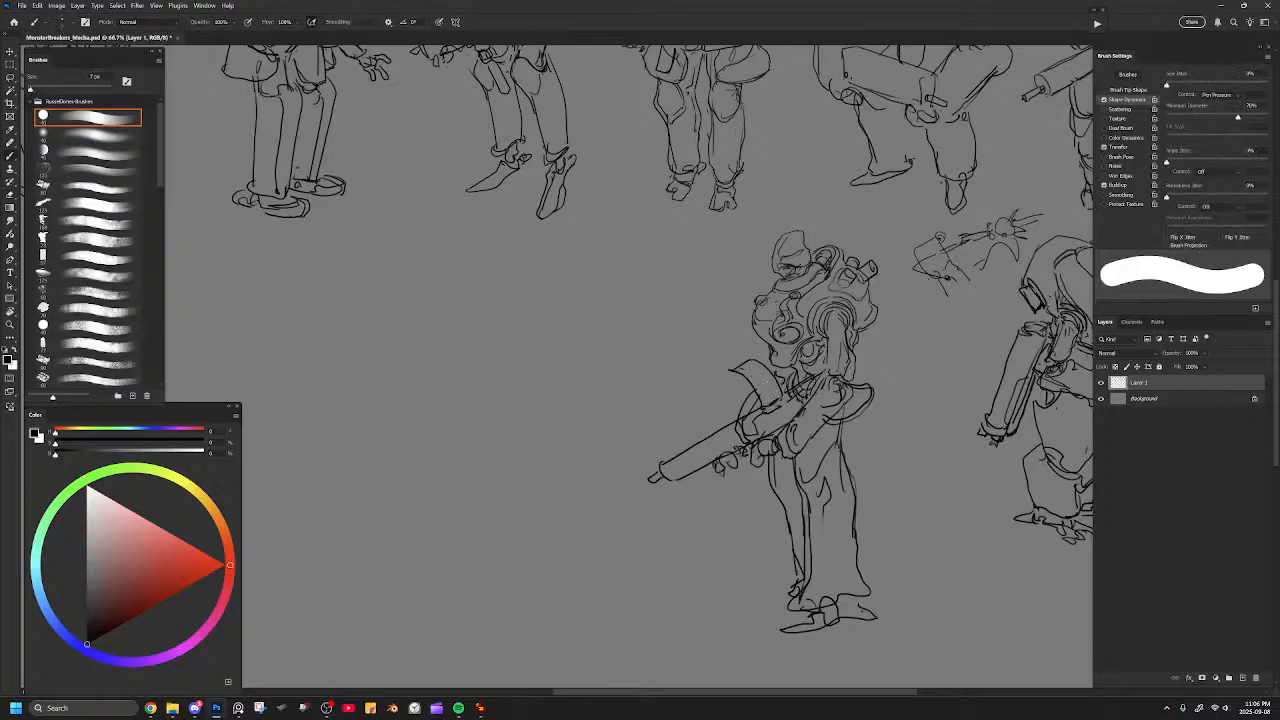
pyautogui.press('e')
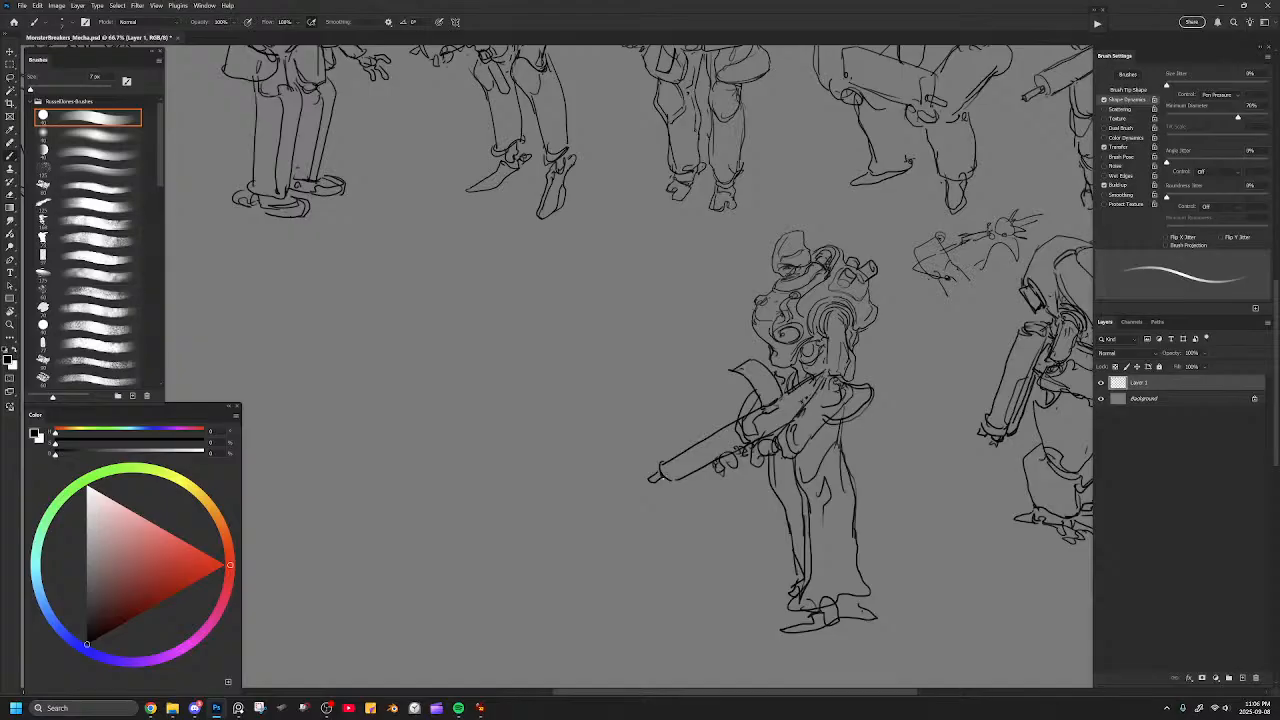
pyautogui.press('b')
# Redraw the near leg's lower outline so it bulges at the shin and tapers in above the shoe.
pyautogui.moveTo(837, 591)
pyautogui.mouseDown()
pyautogui.moveTo(747, 486)
pyautogui.moveTo(730, 494)
pyautogui.mouseUp()
pyautogui.moveTo(751, 412)
pyautogui.mouseDown()
pyautogui.moveTo(758, 452)
pyautogui.moveTo(776, 466)
pyautogui.moveTo(754, 495)
pyautogui.moveTo(746, 479)
pyautogui.mouseUp()
pyautogui.press('e')
pyautogui.moveTo(756, 416)
pyautogui.mouseDown()
pyautogui.moveTo(747, 480)
pyautogui.moveTo(772, 419)
pyautogui.moveTo(758, 500)
pyautogui.moveTo(768, 516)
pyautogui.moveTo(783, 510)
pyautogui.moveTo(681, 522)
pyautogui.moveTo(718, 521)
pyautogui.mouseUp()
pyautogui.press('b')
pyautogui.press('e')
pyautogui.press('b')
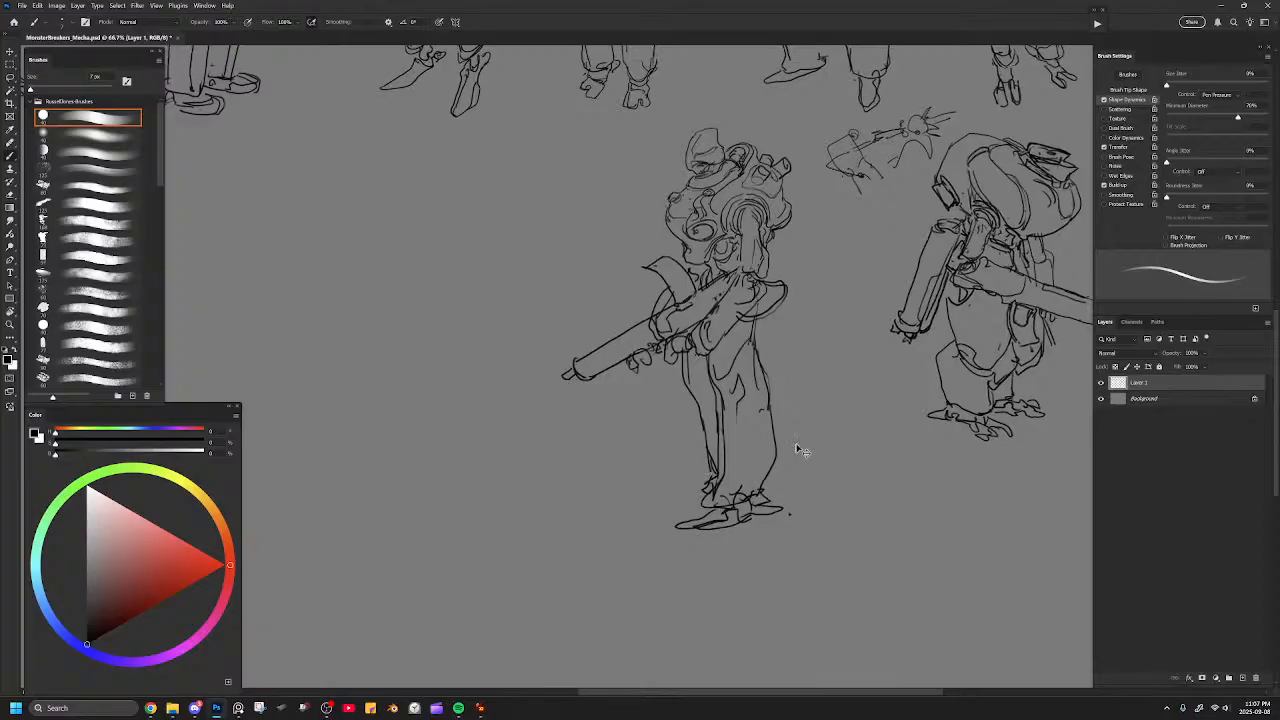
# Lasso the gun-carrying mecha, scale it down and reposition it below the first row.
pyautogui.hotkey('ctrl', '-')
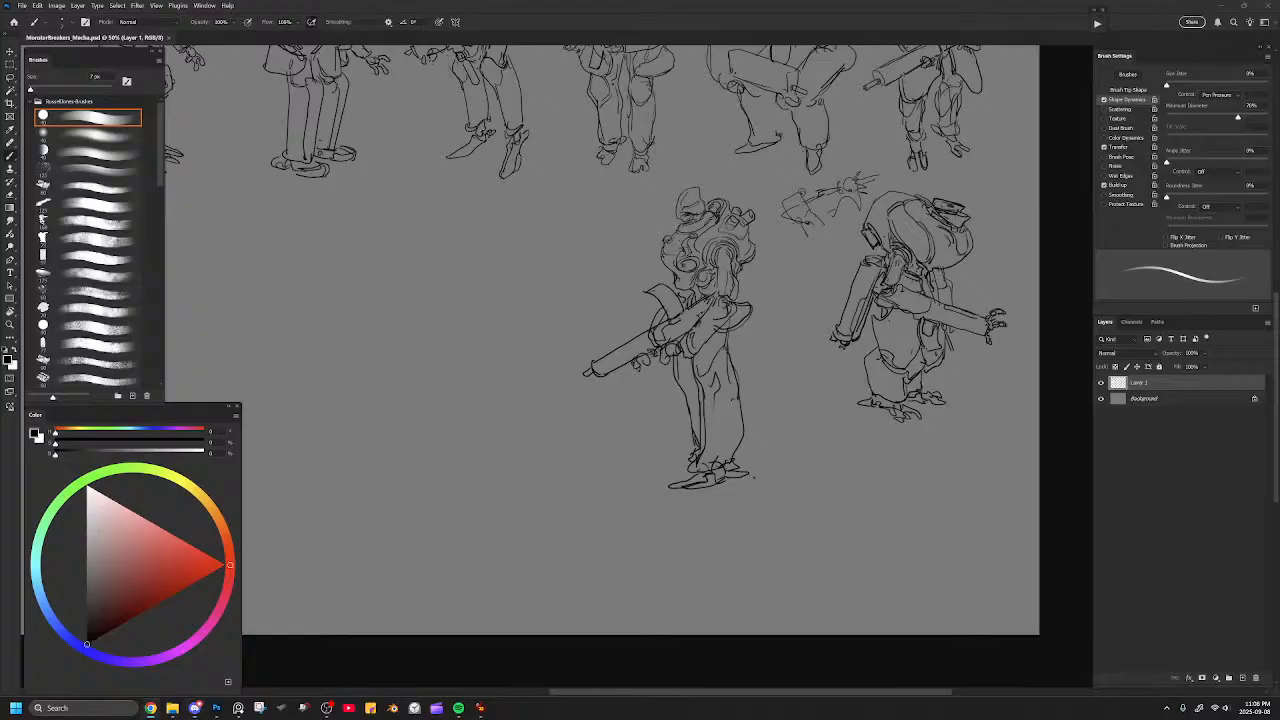
pyautogui.moveTo(647, 249)
pyautogui.mouseDown()
pyautogui.moveTo(644, 297)
pyautogui.moveTo(686, 365)
pyautogui.mouseUp()
pyautogui.press('l')
pyautogui.moveTo(815, 430)
pyautogui.mouseDown()
pyautogui.moveTo(818, 330)
pyautogui.moveTo(611, 537)
pyautogui.moveTo(800, 605)
pyautogui.moveTo(795, 409)
pyautogui.mouseUp()
pyautogui.hotkey('ctrl', 't')
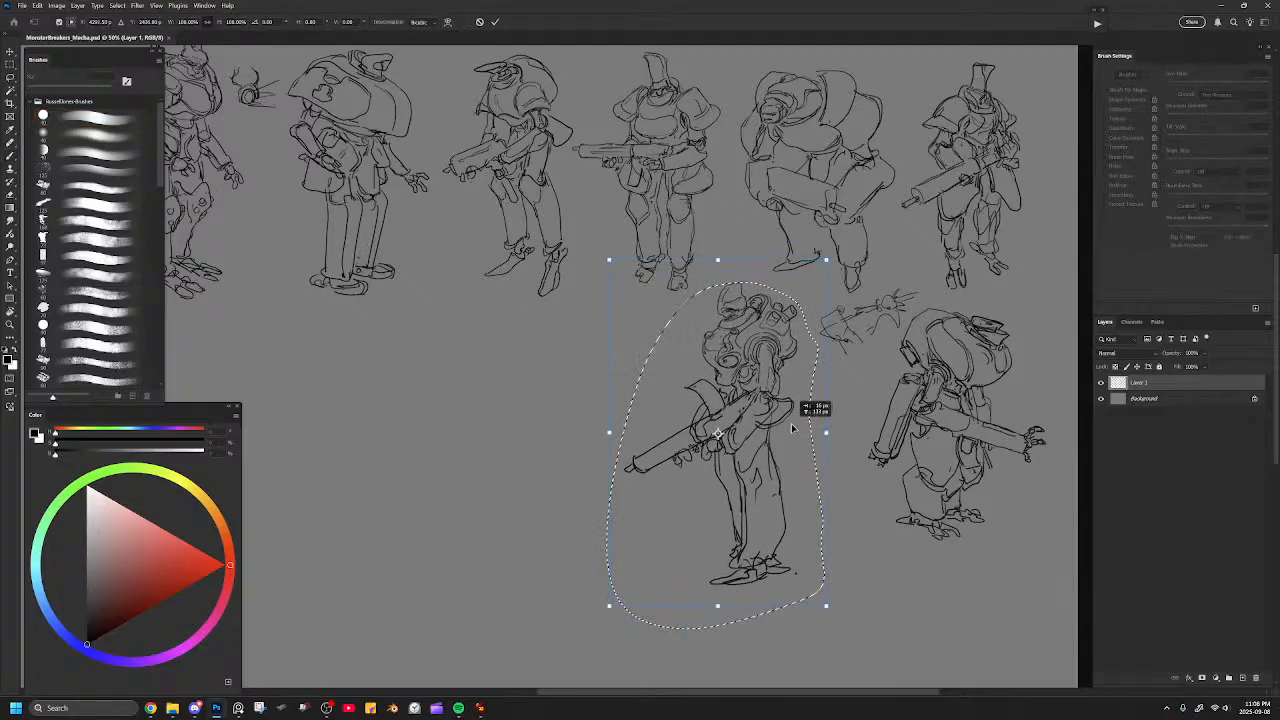
pyautogui.moveTo(832, 257); pyautogui.dragTo(817, 284)
pyautogui.moveTo(804, 333)
pyautogui.mouseDown()
pyautogui.moveTo(804, 316)
pyautogui.moveTo(793, 348)
pyautogui.mouseUp()
pyautogui.press('Return')
pyautogui.hotkey('ctrl', 'd')
# Strengthen the outline of the gun-carrying mecha's helmet.
pyautogui.moveTo(687, 425); pyautogui.dragTo(769, 380)
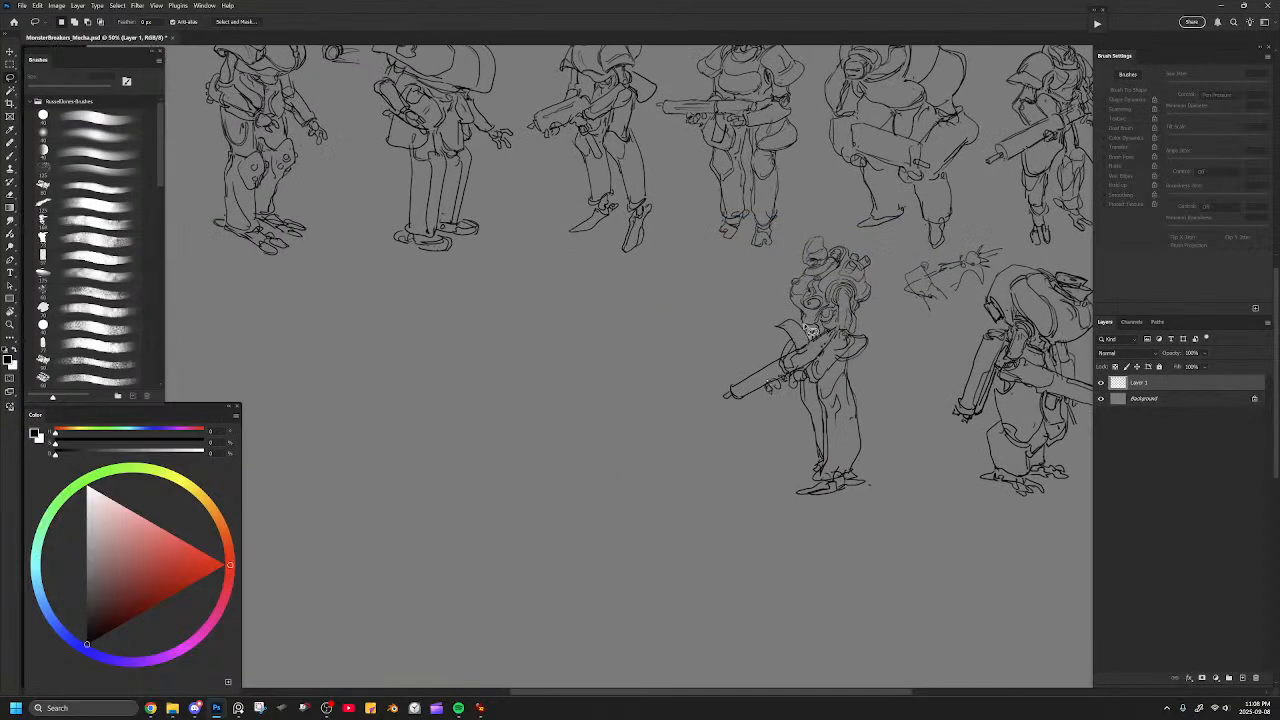
pyautogui.press('b')
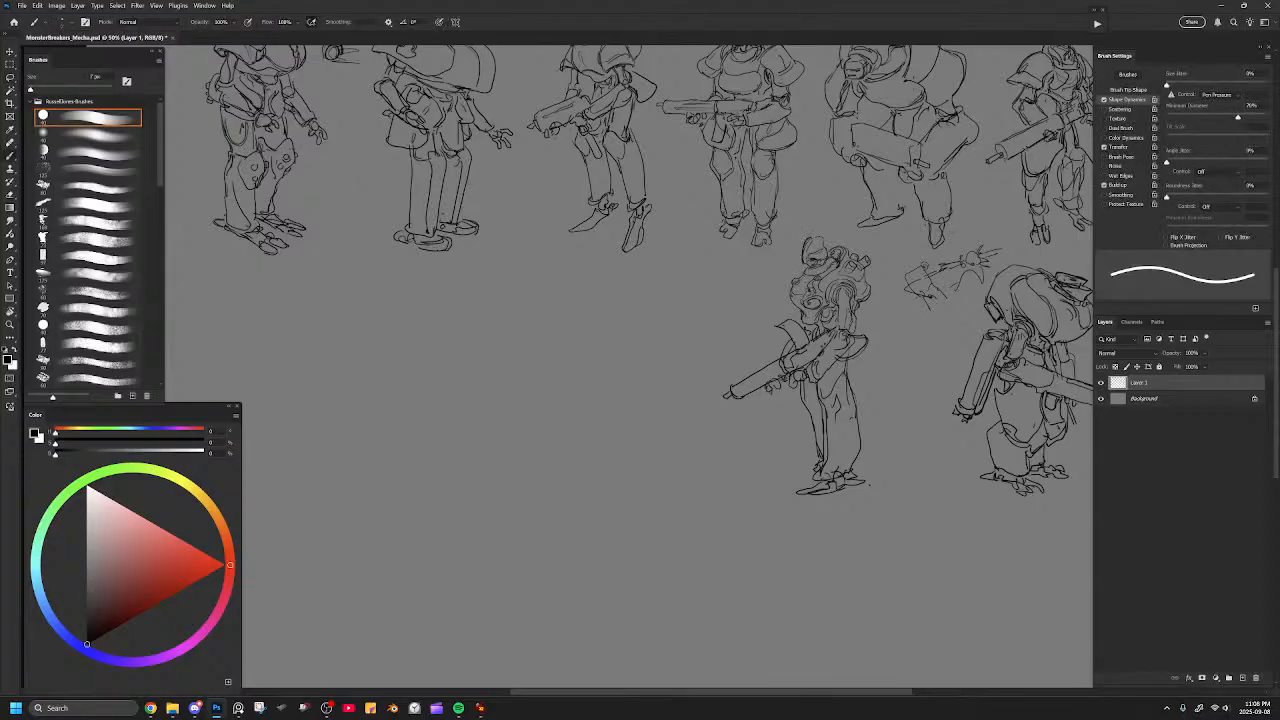
pyautogui.moveTo(822, 239); pyautogui.dragTo(804, 265)
pyautogui.moveTo(723, 311); pyautogui.dragTo(813, 322)
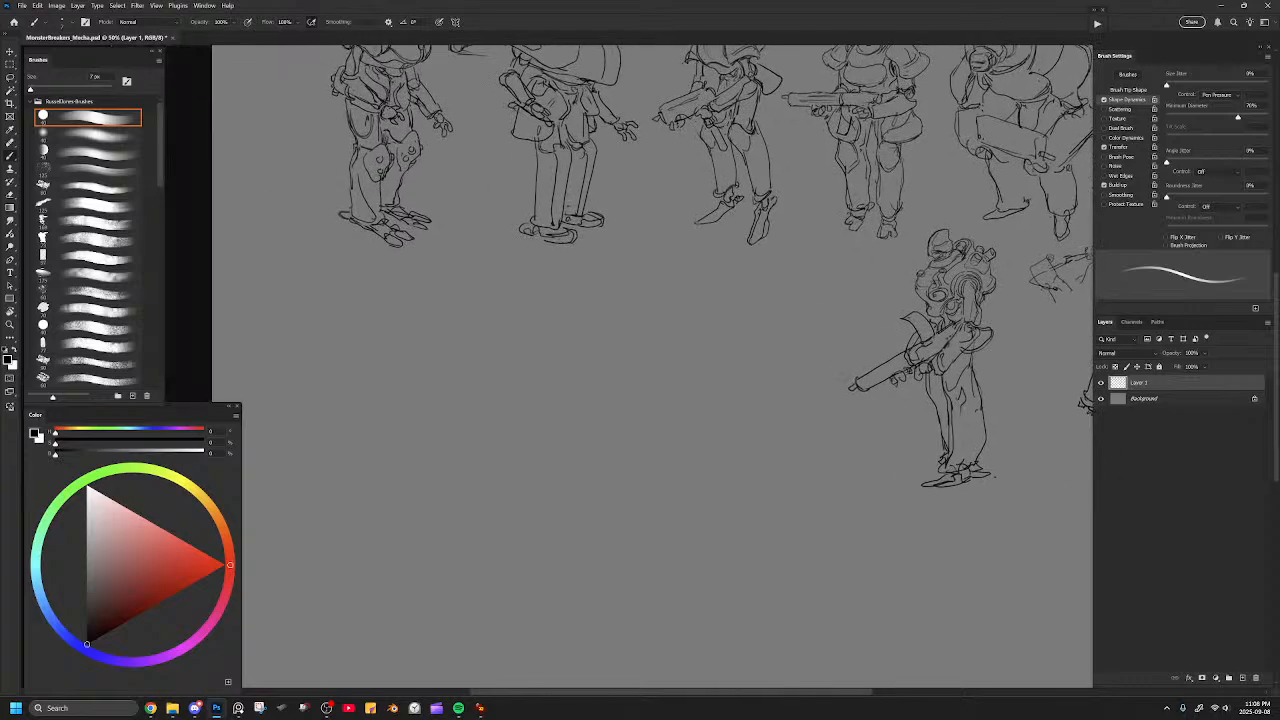
pyautogui.moveTo(645, 282)
pyautogui.mouseDown()
pyautogui.moveTo(670, 265)
pyautogui.moveTo(672, 284)
pyautogui.moveTo(656, 325)
pyautogui.mouseUp()
pyautogui.press('e')
pyautogui.moveTo(672, 270)
pyautogui.mouseDown()
pyautogui.moveTo(630, 302)
pyautogui.moveTo(667, 291)
pyautogui.moveTo(664, 335)
pyautogui.moveTo(683, 286)
pyautogui.mouseUp()
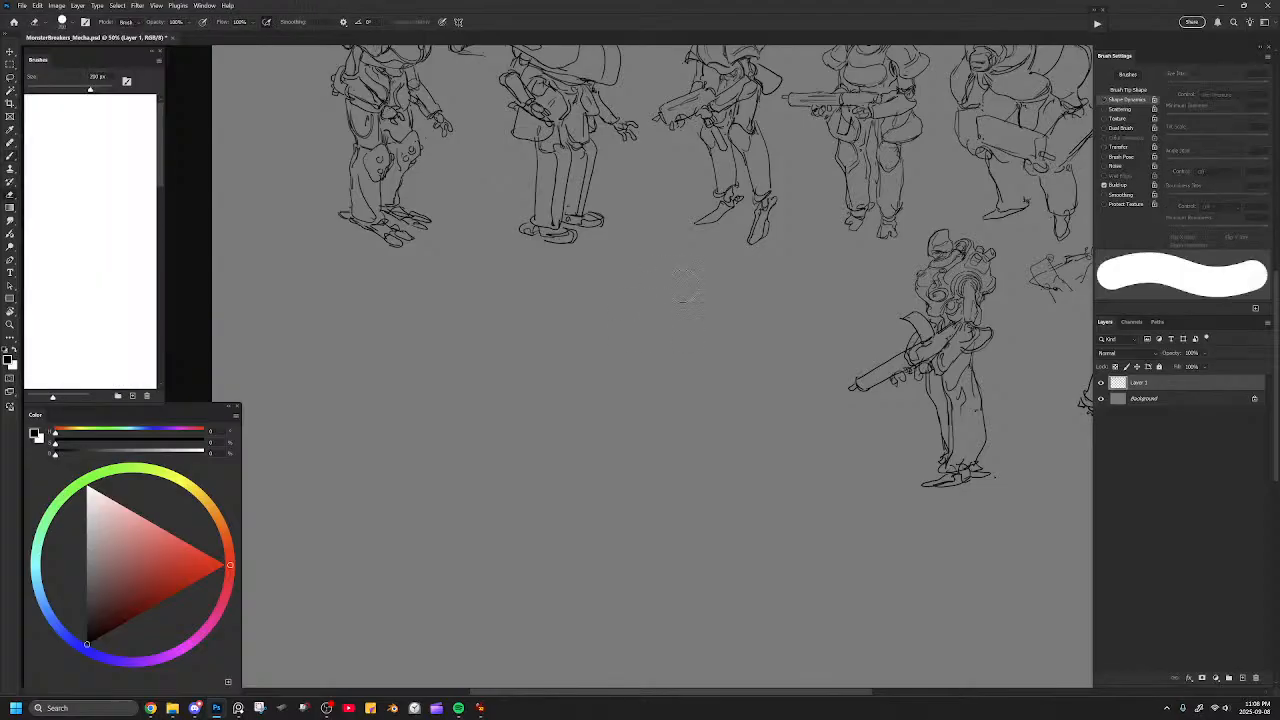
# Rough in a tilted boxy torso with inner panel contours and a pointed brimmed head in the second row's empty area.
pyautogui.press('b')
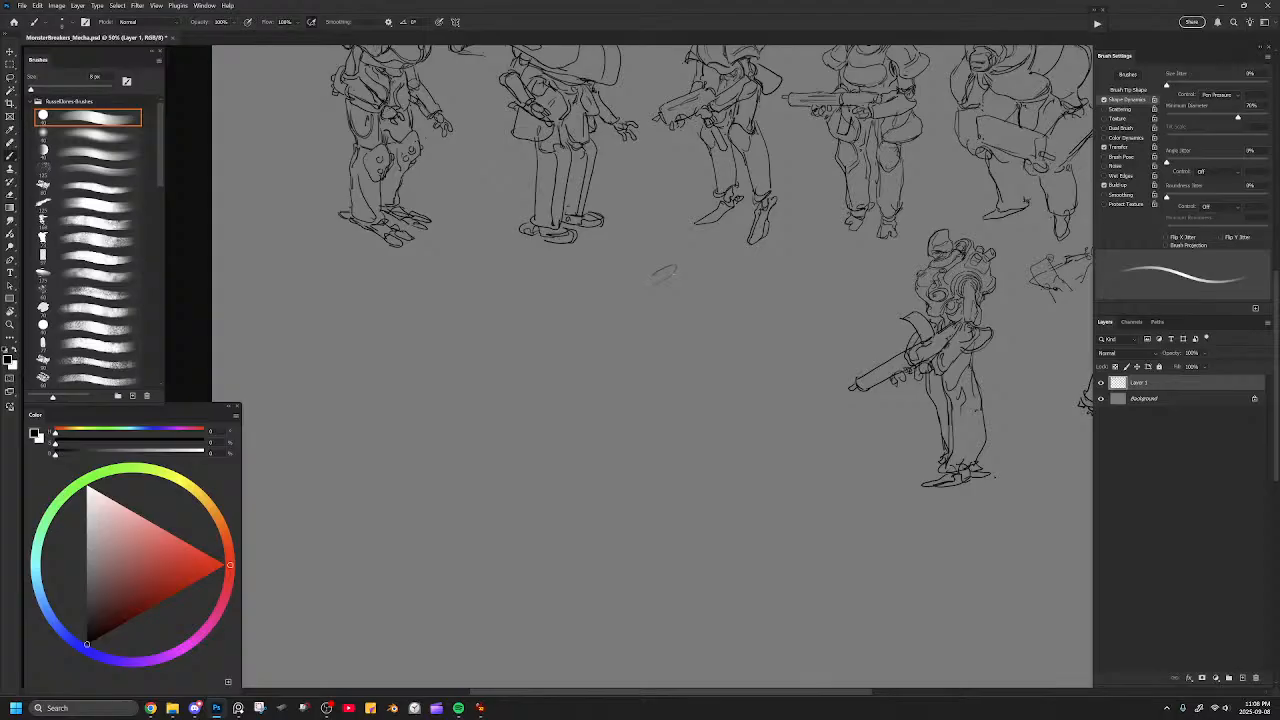
pyautogui.moveTo(645, 287)
pyautogui.mouseDown()
pyautogui.moveTo(670, 333)
pyautogui.moveTo(695, 355)
pyautogui.mouseUp()
pyautogui.moveTo(720, 282)
pyautogui.mouseDown()
pyautogui.moveTo(683, 262)
pyautogui.moveTo(733, 305)
pyautogui.moveTo(748, 348)
pyautogui.moveTo(720, 366)
pyautogui.mouseUp()
pyautogui.moveTo(656, 326)
pyautogui.mouseDown()
pyautogui.moveTo(668, 366)
pyautogui.moveTo(694, 386)
pyautogui.moveTo(727, 374)
pyautogui.mouseUp()
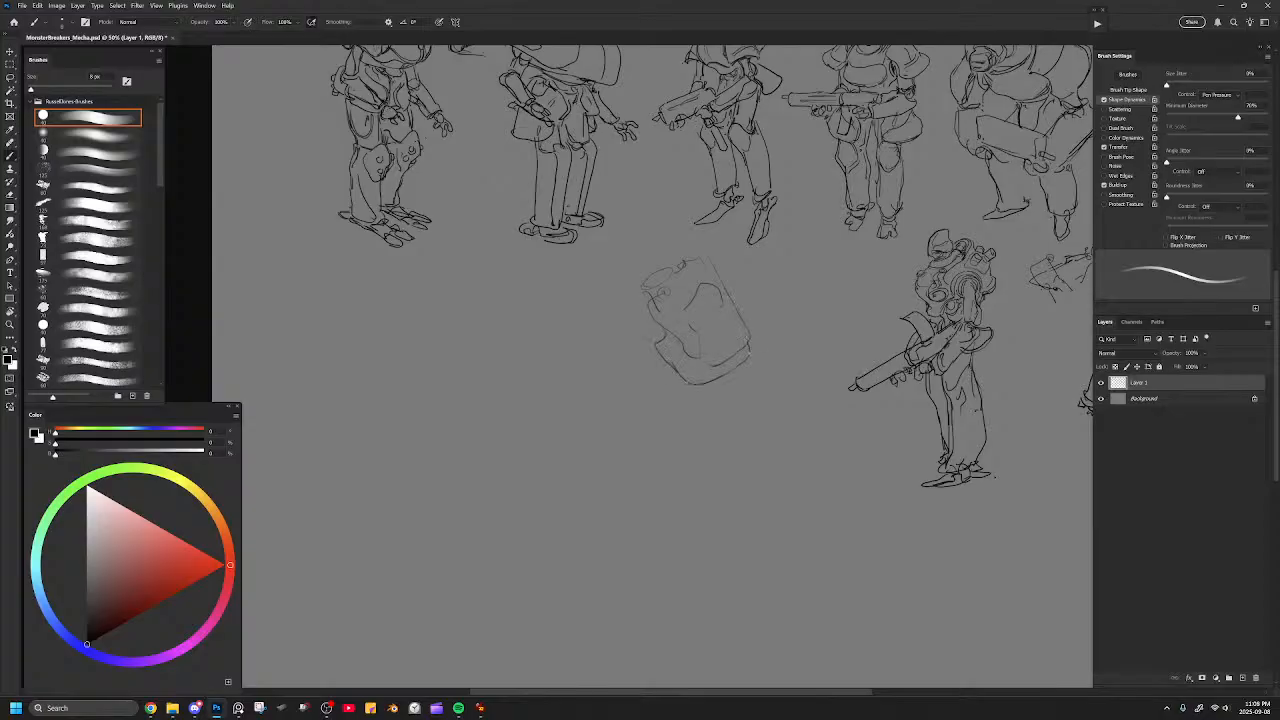
pyautogui.moveTo(714, 321); pyautogui.dragTo(706, 342)
pyautogui.moveTo(722, 276); pyautogui.dragTo(736, 318)
pyautogui.moveTo(736, 276); pyautogui.dragTo(751, 318)
pyautogui.moveTo(656, 264)
pyautogui.mouseDown()
pyautogui.moveTo(627, 283)
pyautogui.moveTo(640, 272)
pyautogui.mouseUp()
# Lasso the new torso sketch and move it slightly lower with Free Transform.
pyautogui.press('l')
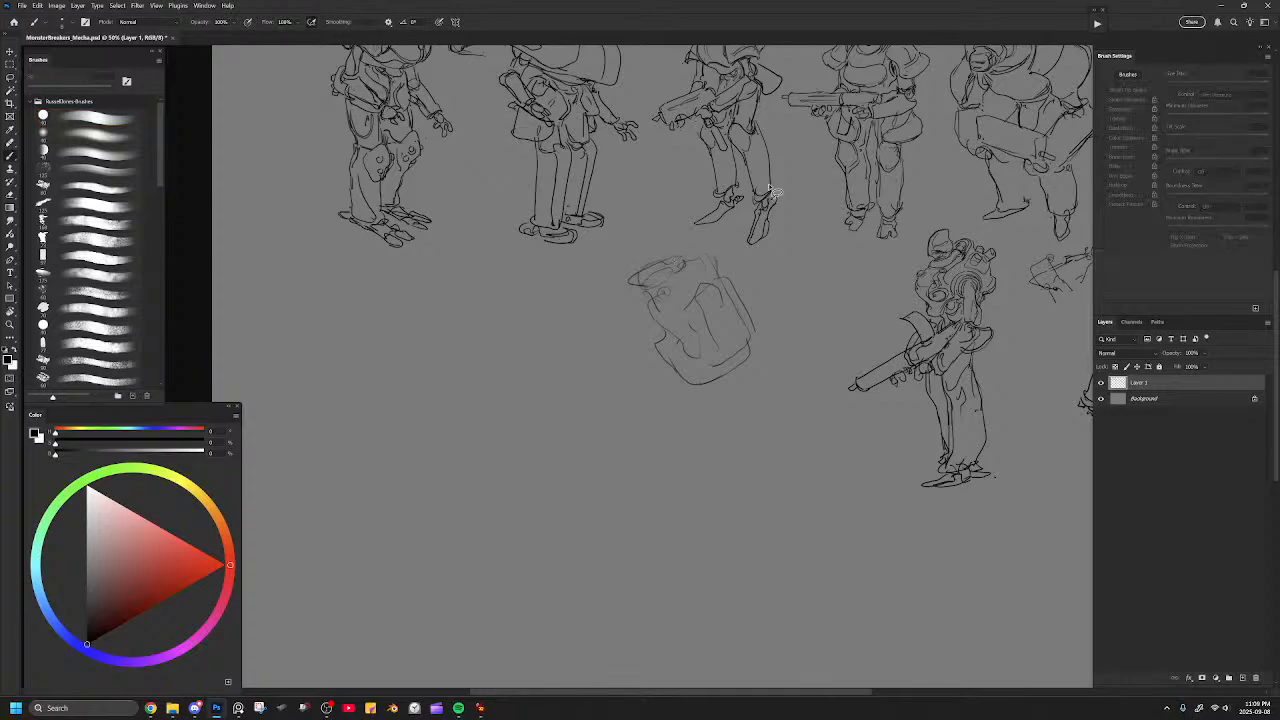
pyautogui.moveTo(800, 325)
pyautogui.mouseDown()
pyautogui.moveTo(704, 237)
pyautogui.moveTo(606, 323)
pyautogui.moveTo(788, 347)
pyautogui.moveTo(758, 348)
pyautogui.mouseUp()
pyautogui.hotkey('ctrl', 't')
pyautogui.moveTo(789, 259)
pyautogui.mouseDown()
pyautogui.moveTo(775, 270)
pyautogui.moveTo(786, 257)
pyautogui.mouseUp()
pyautogui.press('Return')
pyautogui.hotkey('ctrl', 'd')
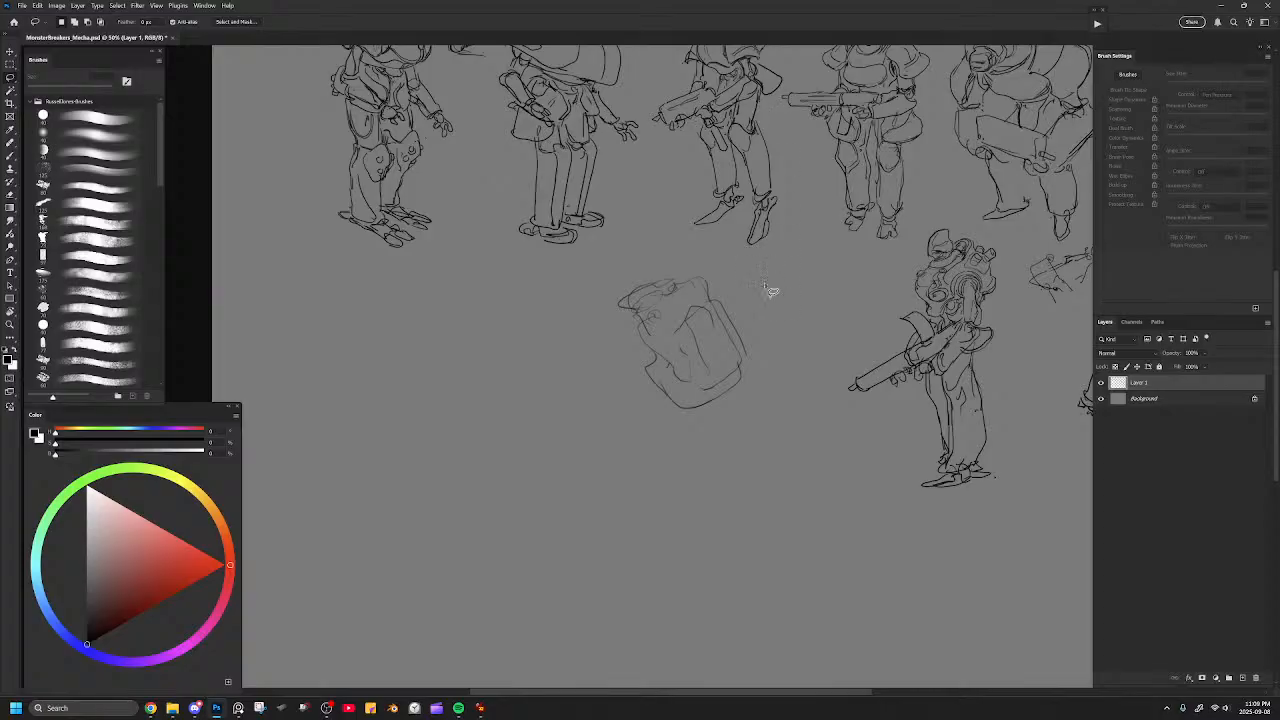
# Add a small block on the upper back, a curved double pipe extending behind the torso, and details around the head and lower edge.
pyautogui.press('b')
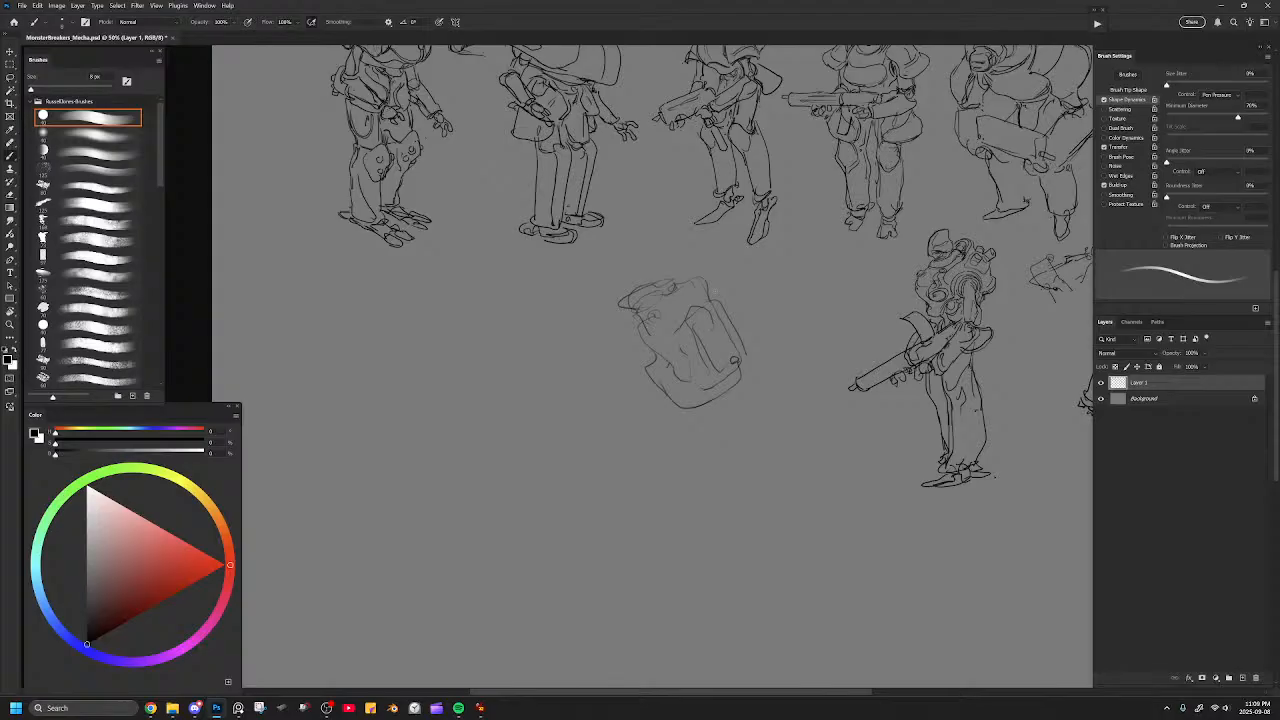
pyautogui.moveTo(684, 296)
pyautogui.mouseDown()
pyautogui.moveTo(705, 273)
pyautogui.moveTo(703, 303)
pyautogui.moveTo(688, 307)
pyautogui.mouseUp()
pyautogui.moveTo(717, 390); pyautogui.dragTo(744, 384)
pyautogui.moveTo(642, 347); pyautogui.dragTo(652, 358)
pyautogui.moveTo(718, 287)
pyautogui.mouseDown()
pyautogui.moveTo(736, 320)
pyautogui.moveTo(783, 278)
pyautogui.moveTo(770, 300)
pyautogui.moveTo(757, 298)
pyautogui.moveTo(772, 272)
pyautogui.moveTo(790, 287)
pyautogui.moveTo(762, 312)
pyautogui.moveTo(750, 290)
pyautogui.moveTo(761, 262)
pyautogui.moveTo(796, 286)
pyautogui.moveTo(738, 318)
pyautogui.mouseUp()
pyautogui.hotkey('ctrl', 'z')
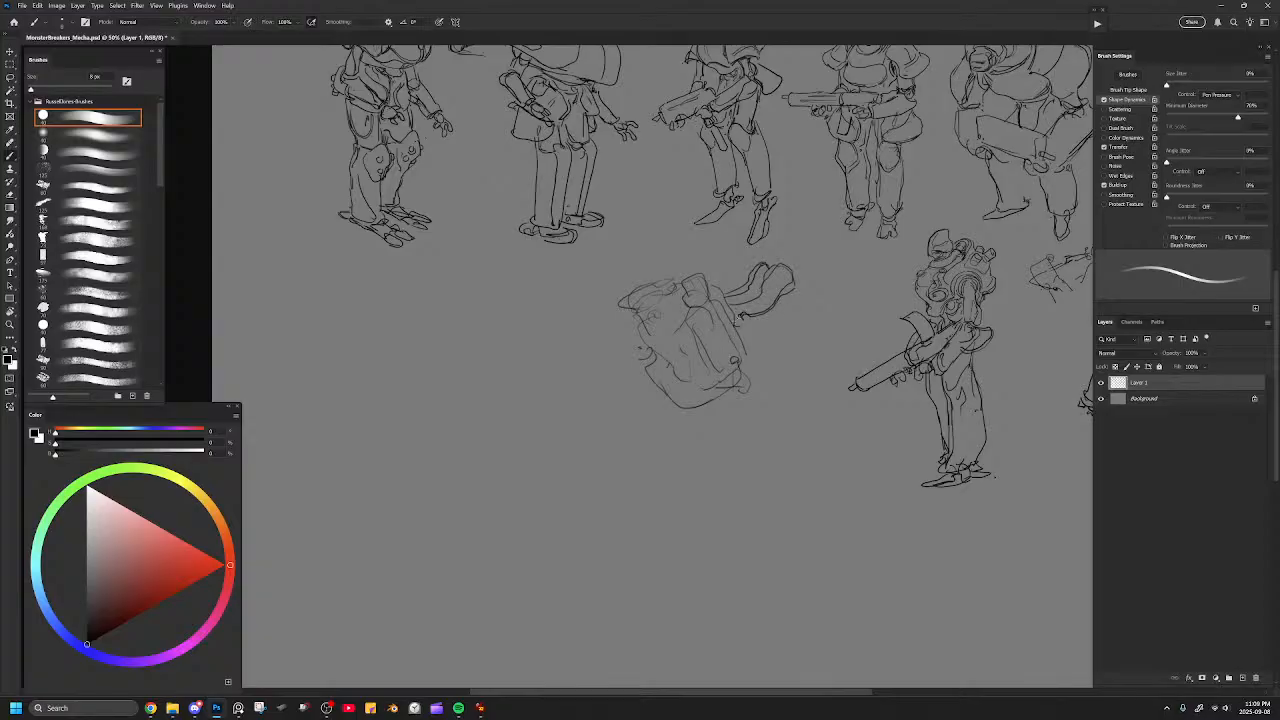
pyautogui.moveTo(753, 344); pyautogui.dragTo(748, 370)
pyautogui.moveTo(783, 261); pyautogui.dragTo(799, 275)
pyautogui.moveTo(622, 302)
pyautogui.mouseDown()
pyautogui.moveTo(656, 277)
pyautogui.moveTo(678, 287)
pyautogui.moveTo(653, 319)
pyautogui.moveTo(674, 333)
pyautogui.mouseUp()
# Lasso the whole boxy torso sketch with its pipe and scale it down slightly.
pyautogui.press('l')
pyautogui.moveTo(851, 285)
pyautogui.mouseDown()
pyautogui.moveTo(767, 250)
pyautogui.moveTo(688, 259)
pyautogui.moveTo(591, 413)
pyautogui.moveTo(822, 335)
pyautogui.mouseUp()
pyautogui.hotkey('ctrl', 't')
pyautogui.moveTo(850, 252); pyautogui.dragTo(792, 295)
pyautogui.press('Return')
pyautogui.hotkey('ctrl', 'd')
# Rework the head and upper collar lines of the boxy torso sketch.
pyautogui.press('b')
pyautogui.moveTo(655, 322)
pyautogui.mouseDown()
pyautogui.moveTo(668, 367)
pyautogui.moveTo(704, 365)
pyautogui.moveTo(685, 373)
pyautogui.mouseUp()
pyautogui.hotkey('ctrl', 'z')
pyautogui.hotkey('ctrl', 'z')
pyautogui.hotkey('ctrl', 'z')
# Fade the whole torso sketch to a faint guide using the Eraser with Transfer enabled, and switch Transfer back off.
pyautogui.press('e')
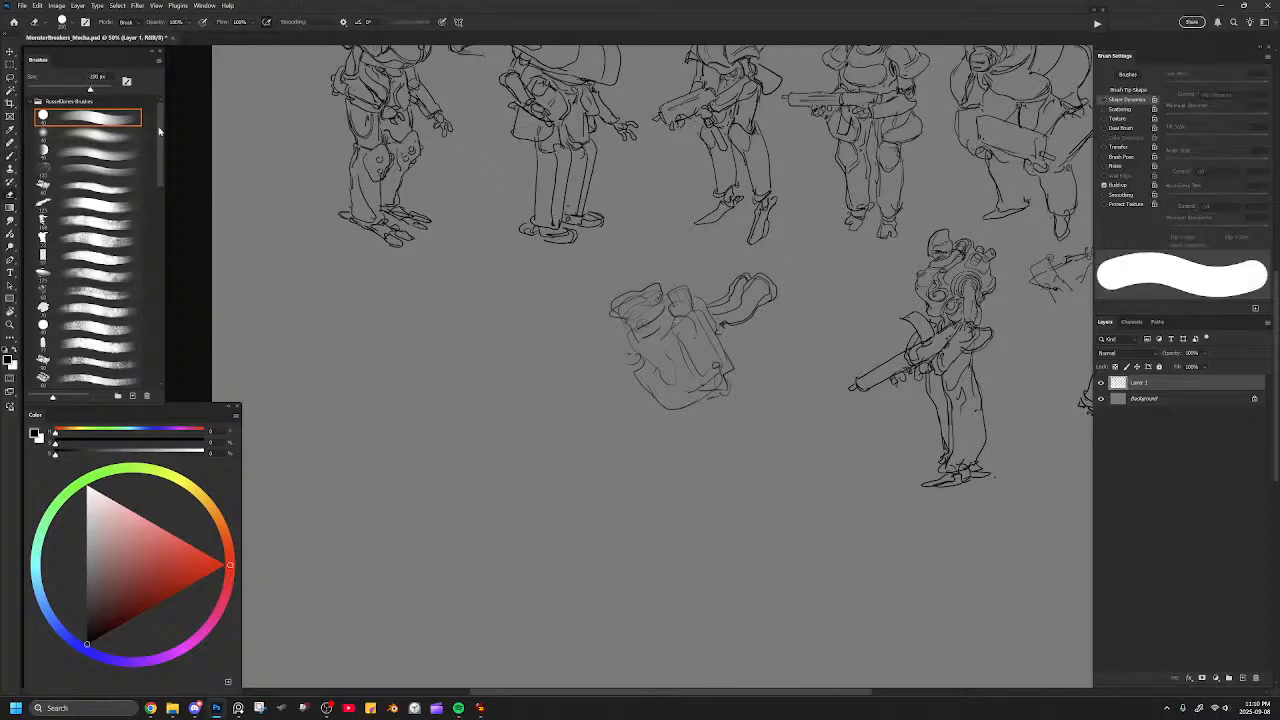
pyautogui.click(1104, 147)
pyautogui.moveTo(724, 325)
pyautogui.mouseDown()
pyautogui.moveTo(765, 313)
pyautogui.moveTo(702, 323)
pyautogui.moveTo(655, 373)
pyautogui.moveTo(763, 327)
pyautogui.moveTo(685, 348)
pyautogui.moveTo(728, 319)
pyautogui.moveTo(766, 315)
pyautogui.mouseUp()
pyautogui.press('[')
pyautogui.press('[')
pyautogui.press('[')
pyautogui.press('[')
pyautogui.press('[')
pyautogui.press('[')
pyautogui.press('[')
pyautogui.press('[')
pyautogui.press('[')
pyautogui.press('[')
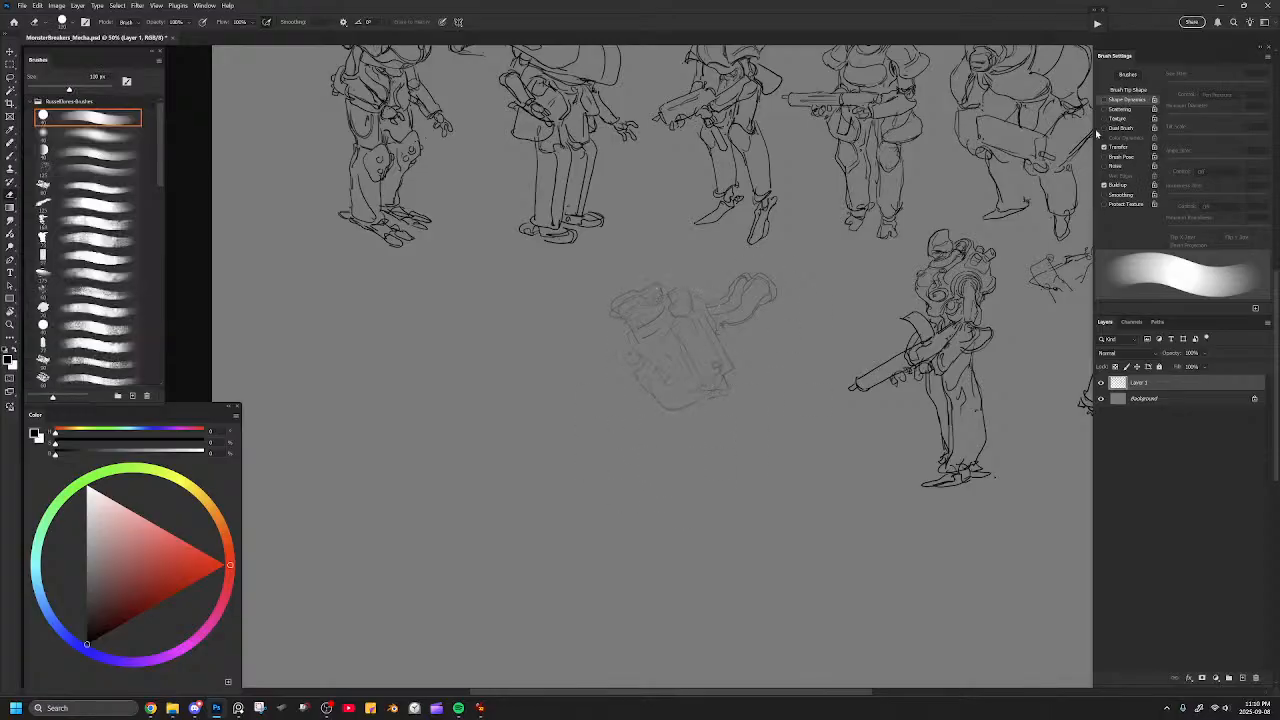
pyautogui.moveTo(657, 292)
pyautogui.mouseDown()
pyautogui.moveTo(645, 345)
pyautogui.moveTo(672, 372)
pyautogui.moveTo(708, 302)
pyautogui.mouseUp()
pyautogui.press('b')
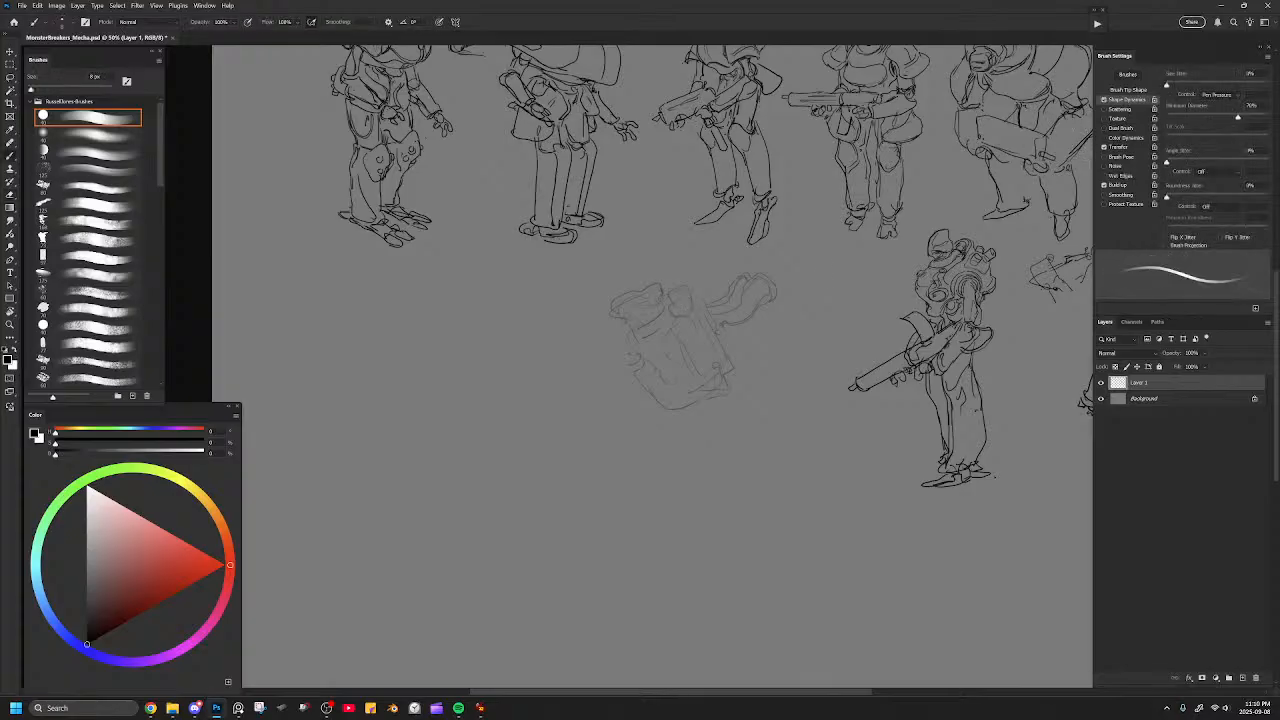
pyautogui.press('e')
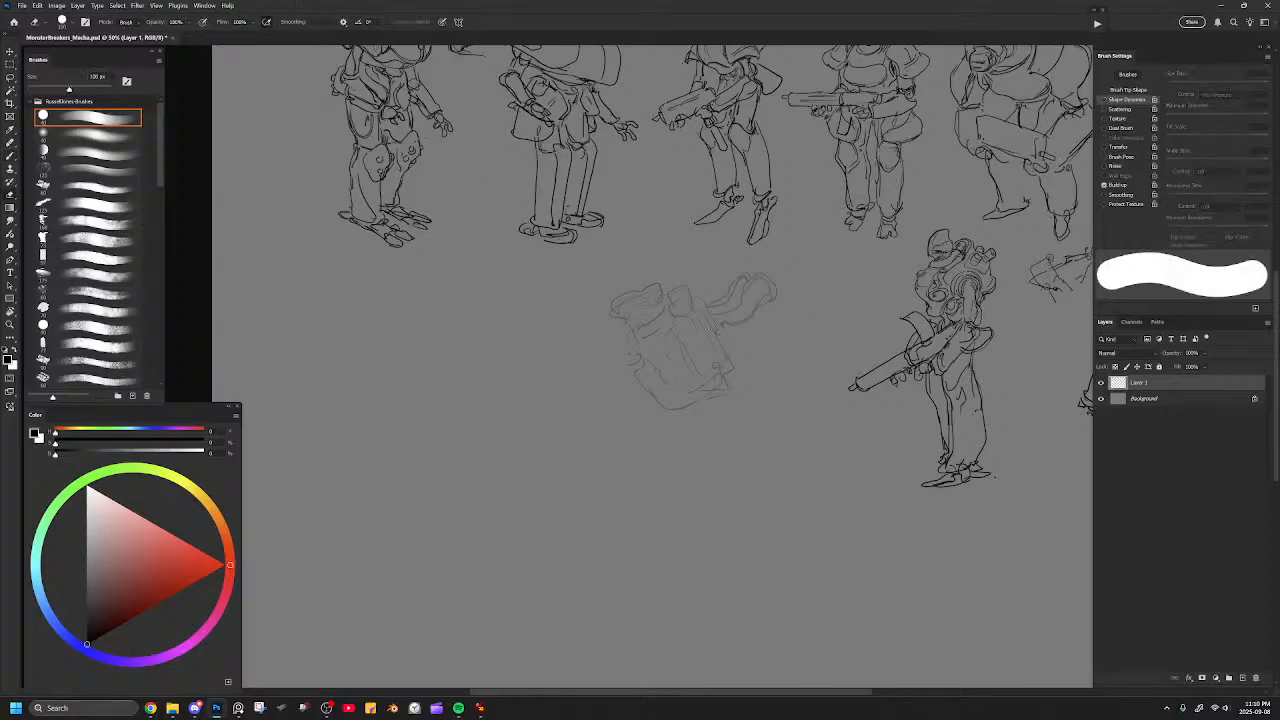
pyautogui.press('b')
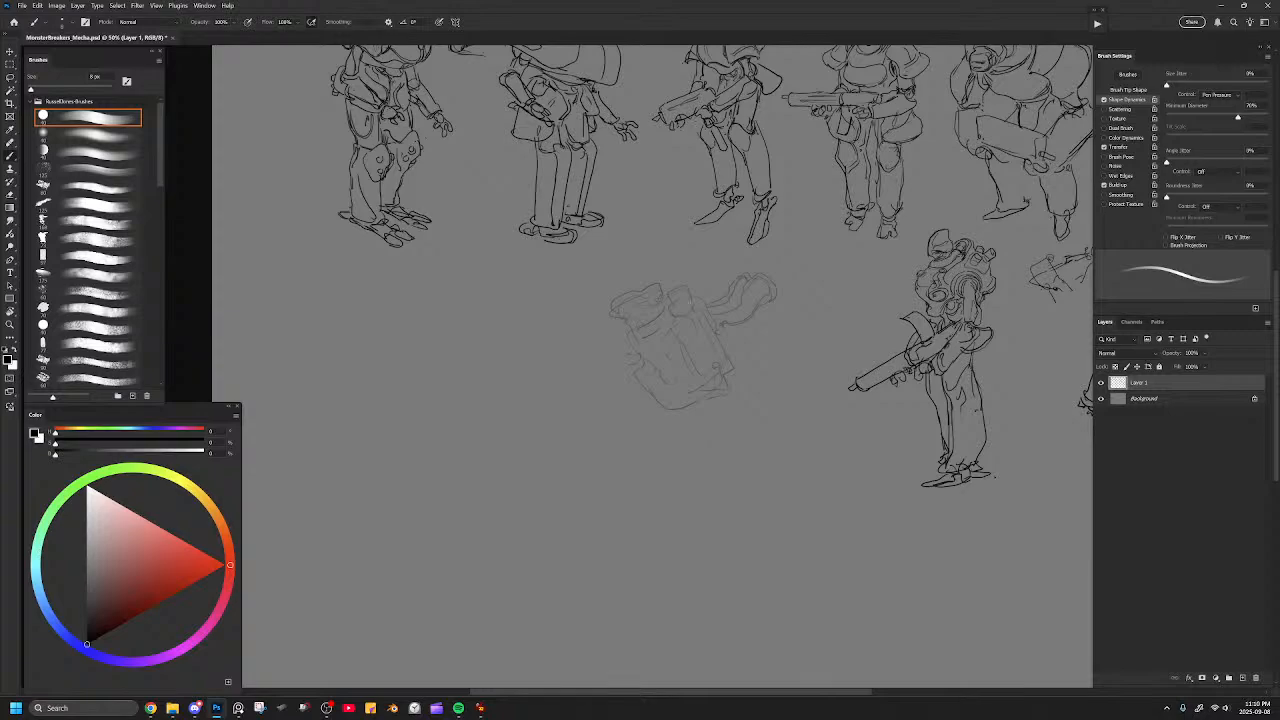
# Draw a small, flat capsule-shaped head above the faded torso guide.
pyautogui.moveTo(633, 272); pyautogui.dragTo(651, 268)
pyautogui.hotkey('ctrl', 'z')
pyautogui.moveTo(631, 266); pyautogui.dragTo(646, 252)
pyautogui.moveTo(668, 262)
pyautogui.mouseDown()
pyautogui.moveTo(652, 273)
pyautogui.moveTo(645, 257)
pyautogui.mouseUp()
pyautogui.moveTo(657, 345)
pyautogui.mouseDown()
pyautogui.moveTo(698, 332)
pyautogui.moveTo(688, 343)
pyautogui.mouseUp()
pyautogui.hotkey('ctrl', 'z')
pyautogui.moveTo(680, 271); pyautogui.dragTo(716, 314)
pyautogui.hotkey('ctrl', 'z')
pyautogui.moveTo(695, 257)
pyautogui.mouseDown()
pyautogui.moveTo(696, 286)
pyautogui.moveTo(670, 286)
pyautogui.moveTo(675, 328)
pyautogui.mouseUp()
pyautogui.hotkey('ctrl', 'z')
pyautogui.hotkey('ctrl', 'z')
pyautogui.hotkey('ctrl', 'z')
pyautogui.moveTo(688, 252)
pyautogui.mouseDown()
pyautogui.moveTo(721, 288)
pyautogui.moveTo(733, 281)
pyautogui.moveTo(716, 268)
pyautogui.moveTo(724, 281)
pyautogui.moveTo(704, 330)
pyautogui.mouseUp()
pyautogui.hotkey('ctrl', 'z')
pyautogui.hotkey('ctrl', 'z')
pyautogui.hotkey('ctrl', 'z')
pyautogui.hotkey('ctrl', 'z')
pyautogui.hotkey('ctrl', 'z')
pyautogui.moveTo(652, 272)
pyautogui.mouseDown()
pyautogui.moveTo(658, 286)
pyautogui.moveTo(642, 287)
pyautogui.moveTo(626, 334)
pyautogui.mouseUp()
pyautogui.hotkey('ctrl', 'z')
pyautogui.hotkey('ctrl', 'z')
# Outline a rounded front chest box, connect the head with a neck, and draw the large curved shoulder shell behind it.
pyautogui.moveTo(612, 324)
pyautogui.mouseDown()
pyautogui.moveTo(640, 326)
pyautogui.moveTo(618, 382)
pyautogui.moveTo(636, 399)
pyautogui.moveTo(662, 388)
pyautogui.mouseUp()
pyautogui.moveTo(670, 372)
pyautogui.mouseDown()
pyautogui.moveTo(657, 333)
pyautogui.moveTo(611, 368)
pyautogui.moveTo(619, 394)
pyautogui.moveTo(678, 380)
pyautogui.moveTo(667, 344)
pyautogui.moveTo(691, 312)
pyautogui.moveTo(709, 316)
pyautogui.mouseUp()
pyautogui.hotkey('ctrl', 'z')
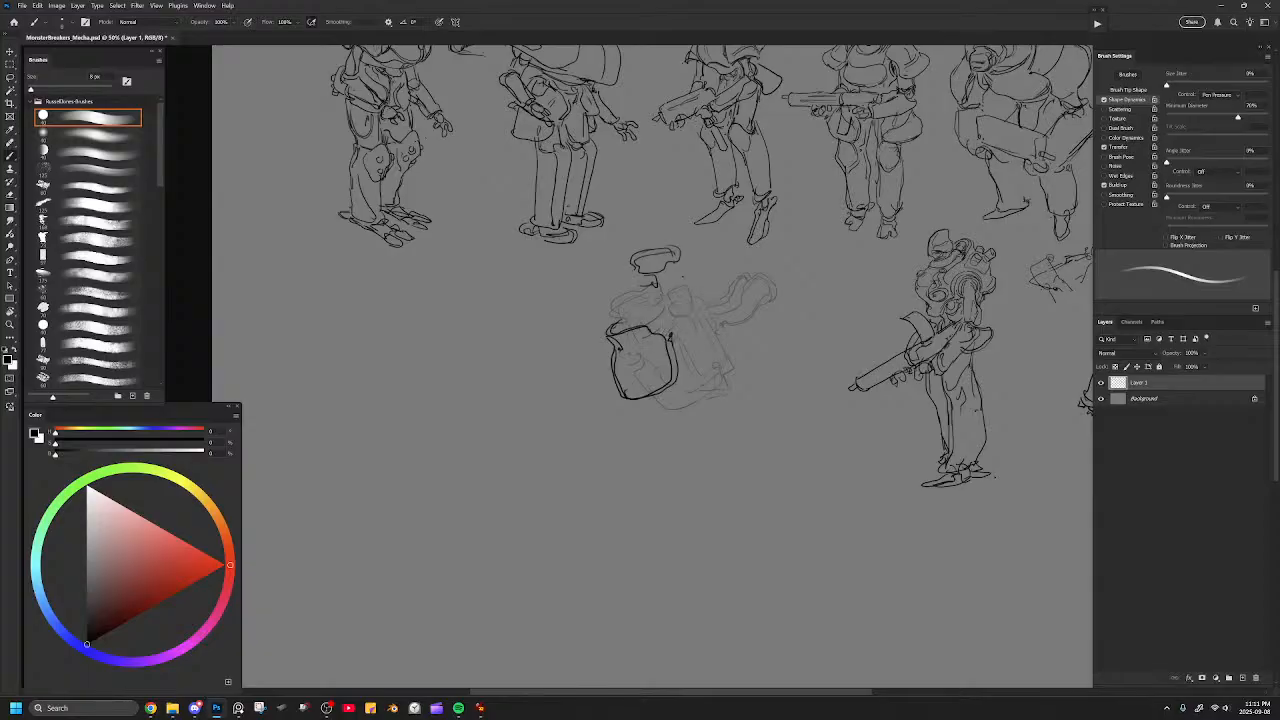
pyautogui.moveTo(682, 268); pyautogui.dragTo(658, 298)
pyautogui.moveTo(658, 330)
pyautogui.mouseDown()
pyautogui.moveTo(714, 288)
pyautogui.moveTo(710, 266)
pyautogui.moveTo(695, 265)
pyautogui.moveTo(681, 285)
pyautogui.moveTo(634, 290)
pyautogui.moveTo(629, 259)
pyautogui.moveTo(663, 243)
pyautogui.mouseUp()
pyautogui.moveTo(674, 348)
pyautogui.mouseDown()
pyautogui.moveTo(704, 314)
pyautogui.moveTo(734, 306)
pyautogui.mouseUp()
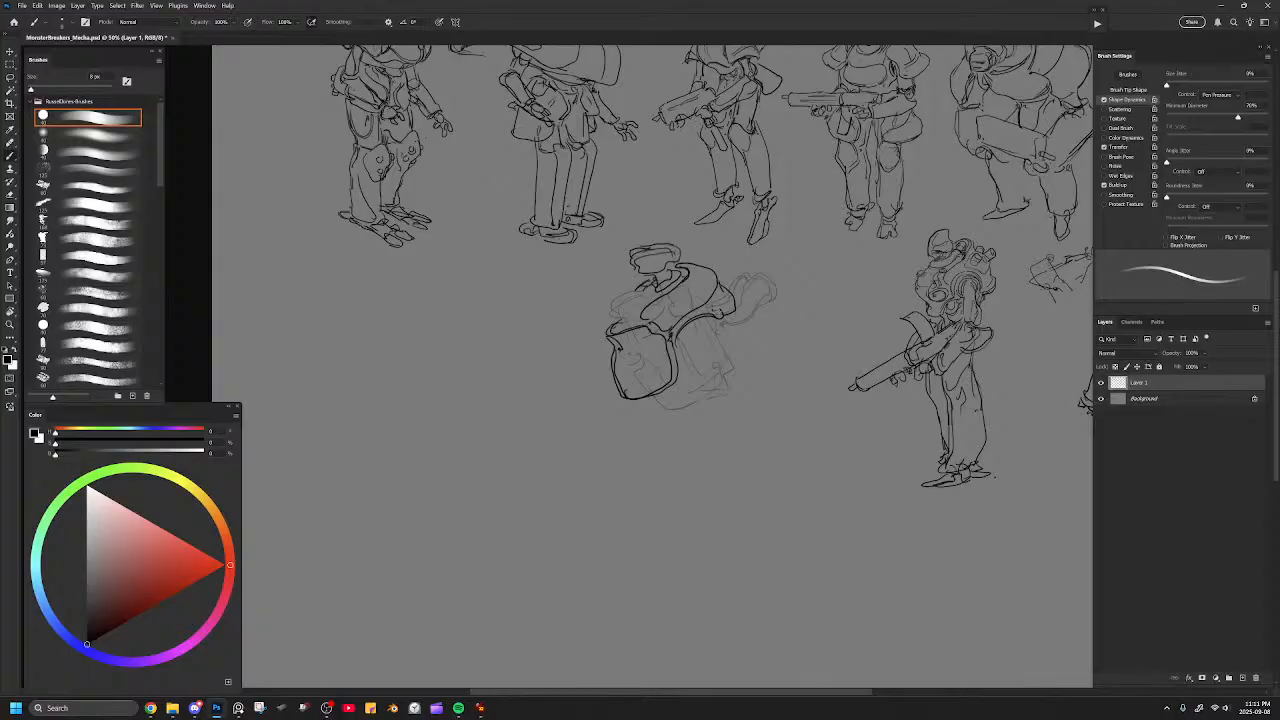
# Add angled upper chest plates below the head and a thick curved rim around the near shoulder opening.
pyautogui.moveTo(637, 291)
pyautogui.mouseDown()
pyautogui.moveTo(612, 305)
pyautogui.moveTo(654, 289)
pyautogui.moveTo(620, 304)
pyautogui.moveTo(626, 325)
pyautogui.moveTo(661, 297)
pyautogui.mouseUp()
pyautogui.hotkey('ctrl', 'z')
pyautogui.moveTo(741, 312)
pyautogui.mouseDown()
pyautogui.moveTo(750, 350)
pyautogui.moveTo(696, 362)
pyautogui.moveTo(744, 315)
pyautogui.mouseUp()
pyautogui.hotkey('ctrl', 'z')
pyautogui.moveTo(694, 356)
pyautogui.mouseDown()
pyautogui.moveTo(730, 342)
pyautogui.moveTo(737, 313)
pyautogui.mouseUp()
pyautogui.moveTo(677, 337)
pyautogui.mouseDown()
pyautogui.moveTo(690, 357)
pyautogui.moveTo(726, 338)
pyautogui.mouseUp()
# Block in a long rectangular gun below the torso, with the near arm's bands and a curved plate behind the elbow.
pyautogui.moveTo(722, 322)
pyautogui.mouseDown()
pyautogui.moveTo(732, 337)
pyautogui.moveTo(718, 337)
pyautogui.moveTo(748, 368)
pyautogui.moveTo(697, 426)
pyautogui.mouseUp()
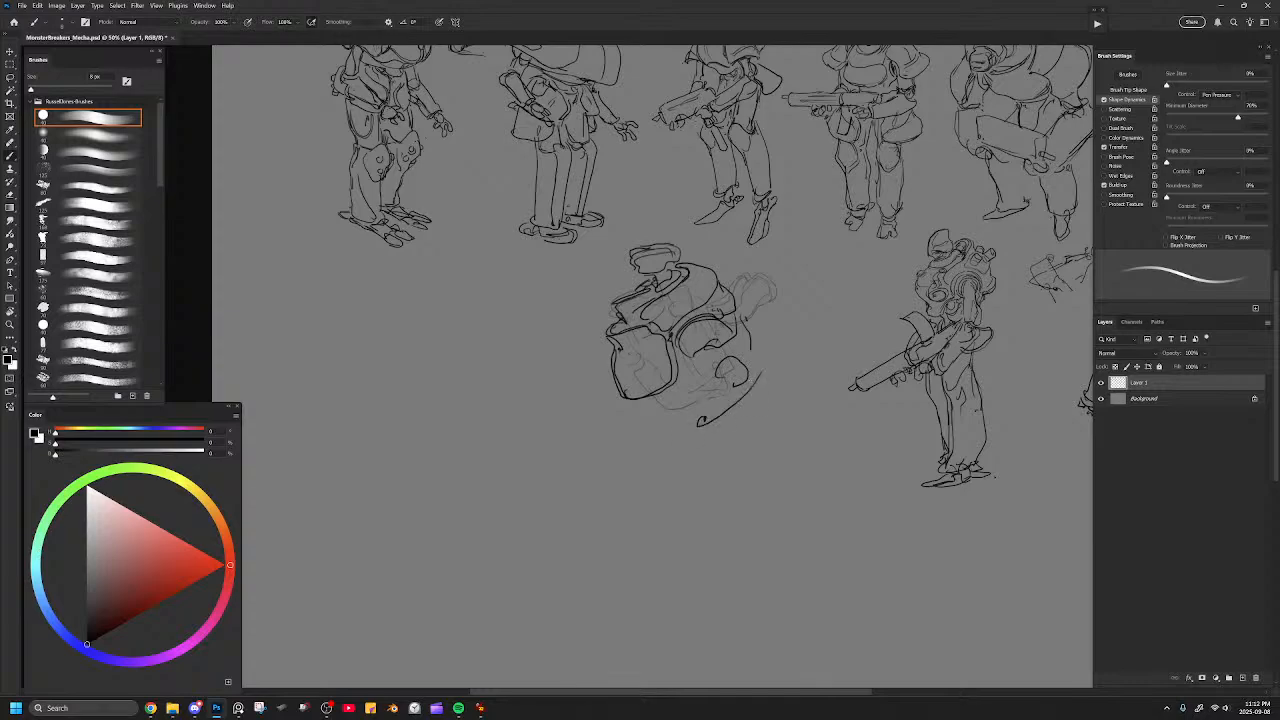
pyautogui.moveTo(609, 423)
pyautogui.mouseDown()
pyautogui.moveTo(598, 416)
pyautogui.moveTo(606, 428)
pyautogui.moveTo(608, 409)
pyautogui.moveTo(704, 400)
pyautogui.moveTo(715, 412)
pyautogui.moveTo(507, 412)
pyautogui.moveTo(503, 433)
pyautogui.moveTo(714, 414)
pyautogui.mouseUp()
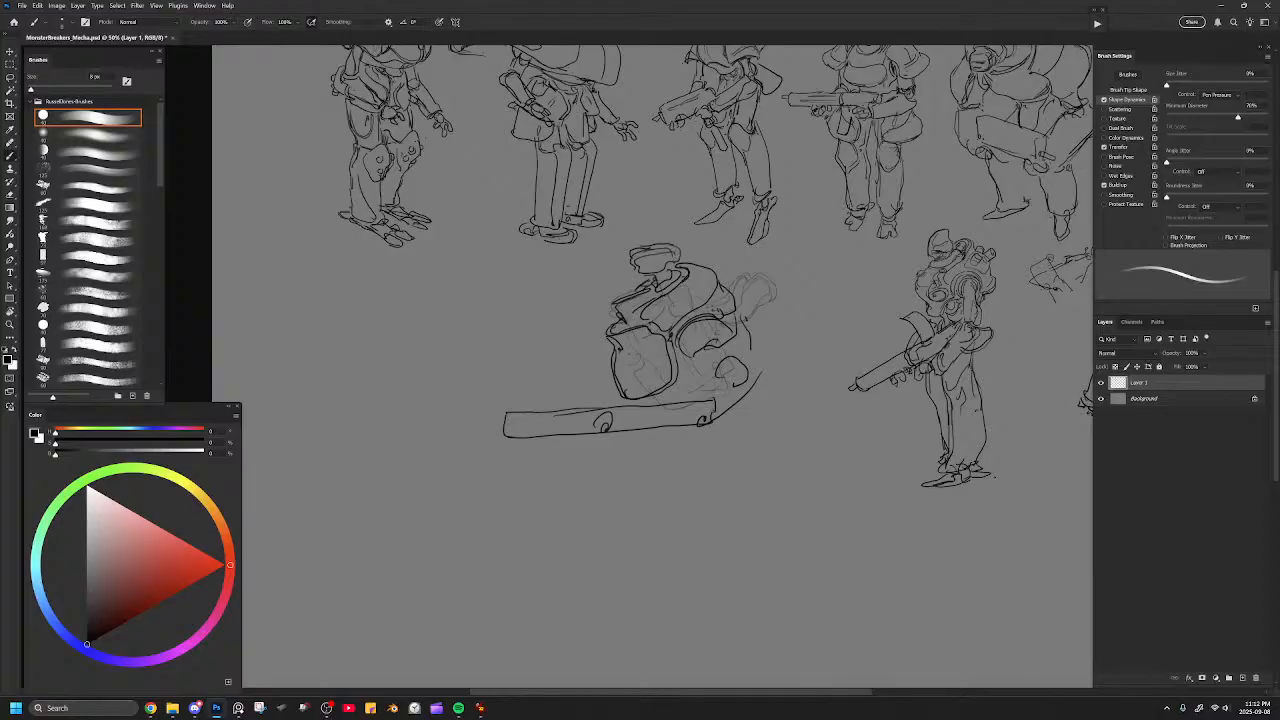
pyautogui.moveTo(692, 356); pyautogui.dragTo(734, 332)
pyautogui.moveTo(734, 332)
pyautogui.mouseDown()
pyautogui.moveTo(681, 358)
pyautogui.moveTo(691, 316)
pyautogui.moveTo(735, 324)
pyautogui.moveTo(724, 371)
pyautogui.moveTo(735, 351)
pyautogui.moveTo(781, 374)
pyautogui.moveTo(765, 396)
pyautogui.mouseUp()
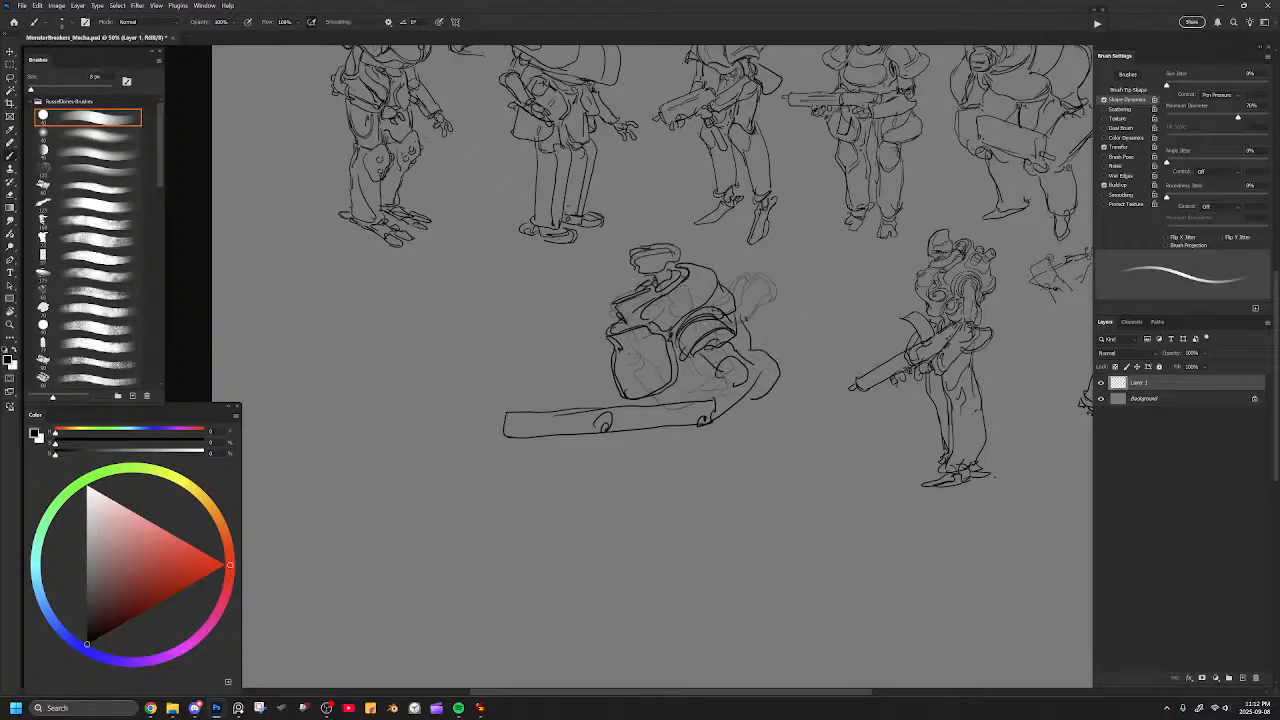
pyautogui.moveTo(761, 349); pyautogui.dragTo(748, 399)
pyautogui.moveTo(760, 346)
pyautogui.mouseDown()
pyautogui.moveTo(782, 370)
pyautogui.moveTo(758, 402)
pyautogui.mouseUp()
# Add a rim line along the top of the chest box and draw the forearm reaching down to the gun.
pyautogui.moveTo(630, 357)
pyautogui.mouseDown()
pyautogui.moveTo(626, 377)
pyautogui.moveTo(662, 384)
pyautogui.mouseUp()
pyautogui.hotkey('ctrl', 'z')
pyautogui.hotkey('ctrl', 'z')
pyautogui.moveTo(636, 342); pyautogui.dragTo(670, 383)
pyautogui.hotkey('ctrl', 'z')
pyautogui.moveTo(620, 342)
pyautogui.mouseDown()
pyautogui.moveTo(655, 338)
pyautogui.moveTo(644, 366)
pyautogui.mouseUp()
pyautogui.moveTo(705, 394)
pyautogui.mouseDown()
pyautogui.moveTo(690, 410)
pyautogui.moveTo(714, 426)
pyautogui.mouseUp()
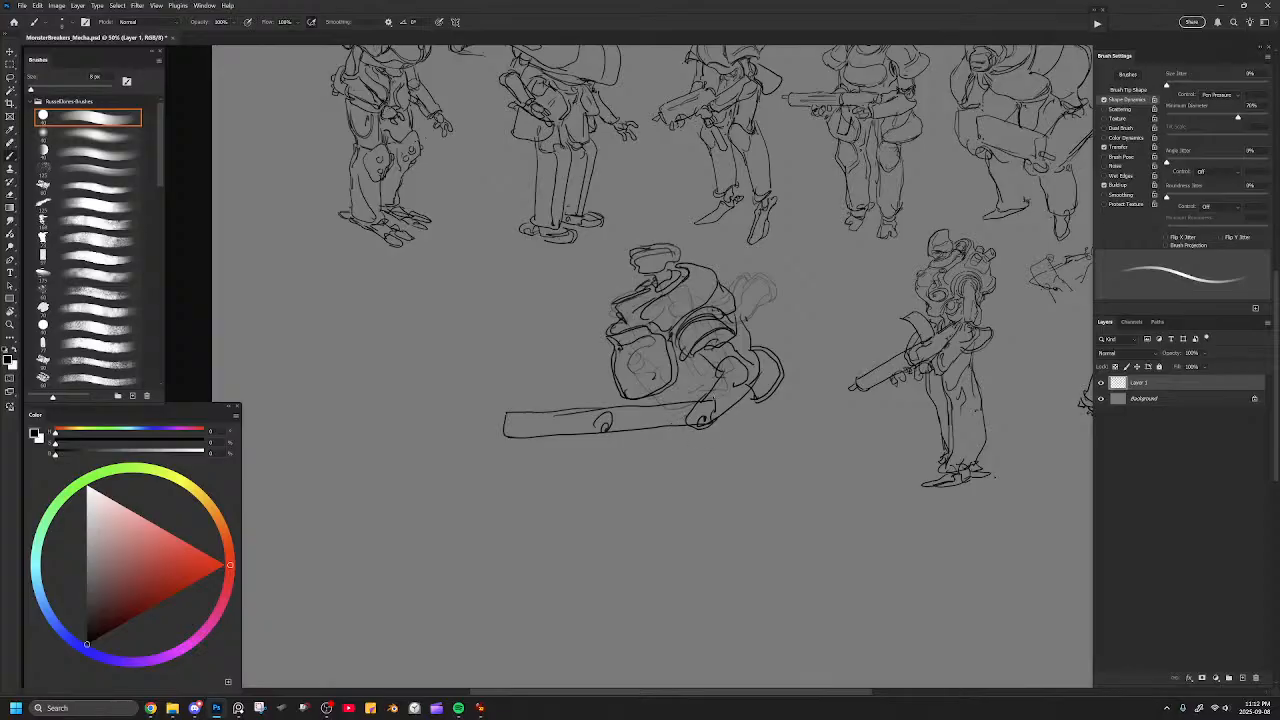
# Erase the gun's rear end and redraw it as a gripping hand, and reshape the small round front hand under the barrel.
pyautogui.press('e')
pyautogui.moveTo(708, 402)
pyautogui.mouseDown()
pyautogui.moveTo(735, 381)
pyautogui.moveTo(728, 408)
pyautogui.moveTo(745, 390)
pyautogui.moveTo(710, 426)
pyautogui.moveTo(676, 434)
pyautogui.mouseUp()
pyautogui.press('b')
pyautogui.moveTo(666, 415)
pyautogui.mouseDown()
pyautogui.moveTo(695, 441)
pyautogui.moveTo(703, 422)
pyautogui.moveTo(678, 453)
pyautogui.moveTo(694, 456)
pyautogui.moveTo(688, 438)
pyautogui.mouseUp()
pyautogui.press('e')
pyautogui.moveTo(594, 433)
pyautogui.mouseDown()
pyautogui.moveTo(609, 415)
pyautogui.moveTo(588, 444)
pyautogui.moveTo(603, 448)
pyautogui.mouseUp()
pyautogui.press('b')
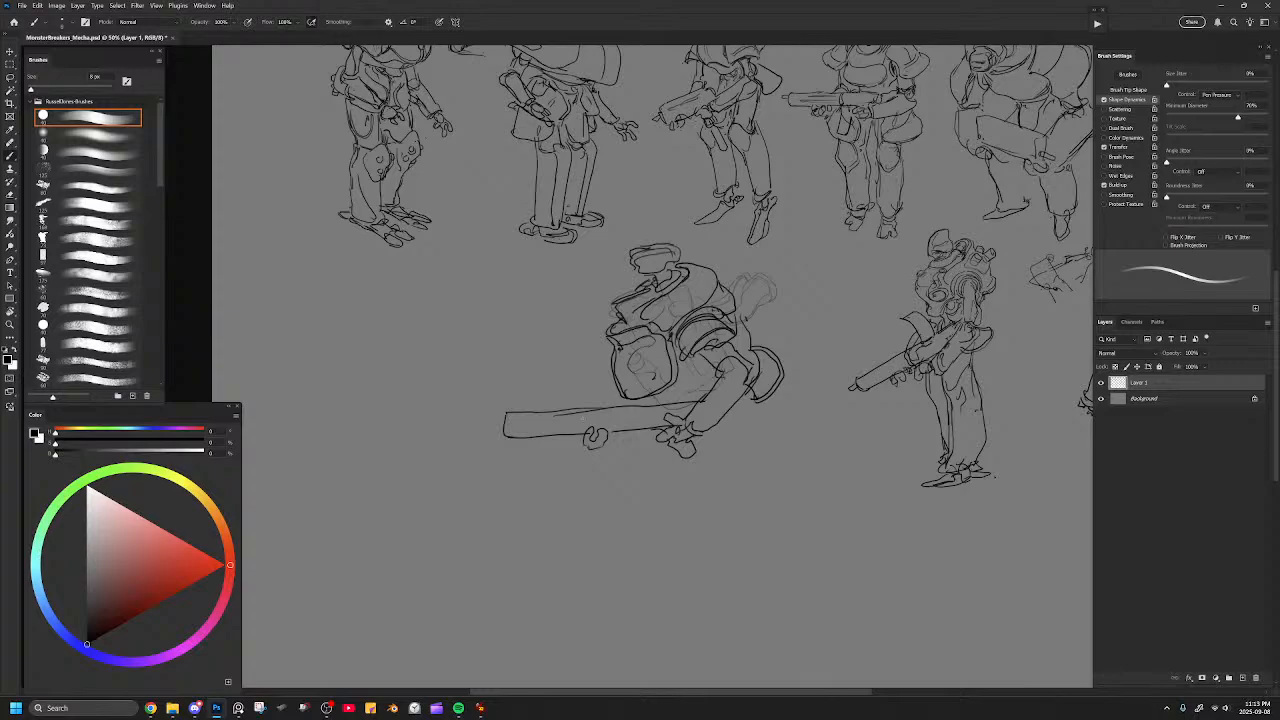
# Clean up and redraw the angled plate edges on the upper chest between the head and the chest box.
pyautogui.press('e')
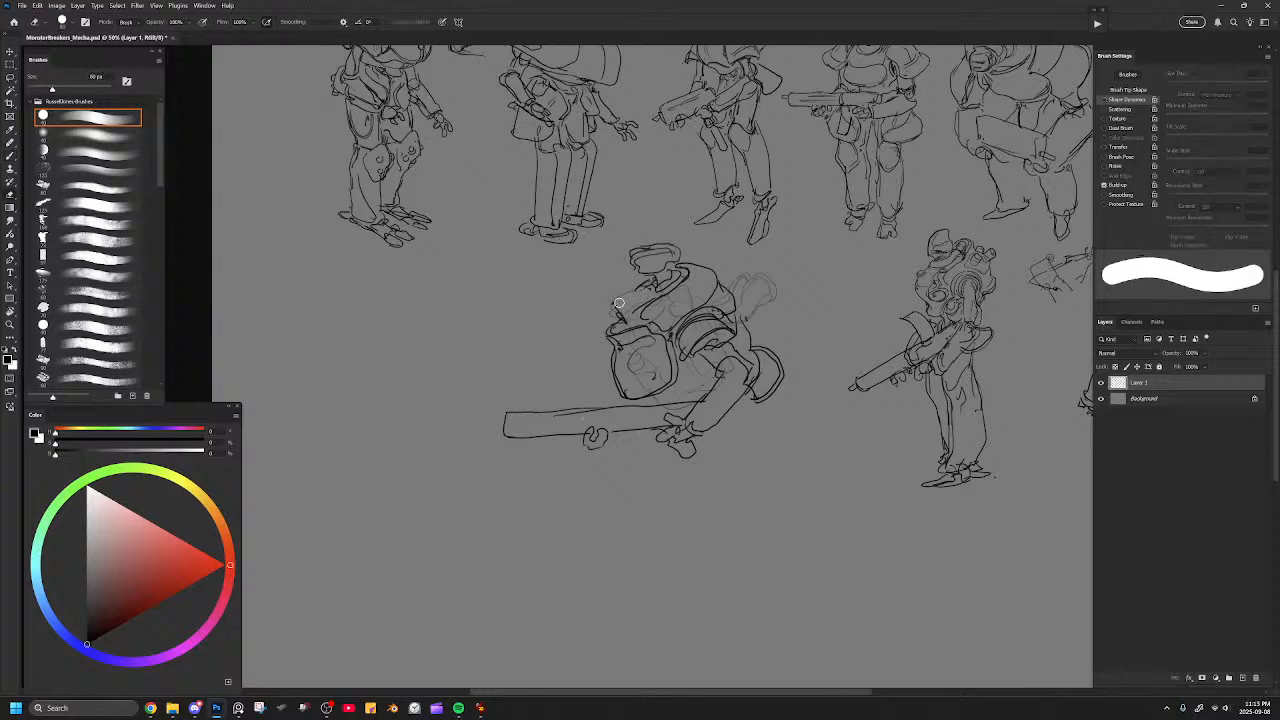
pyautogui.press('b')
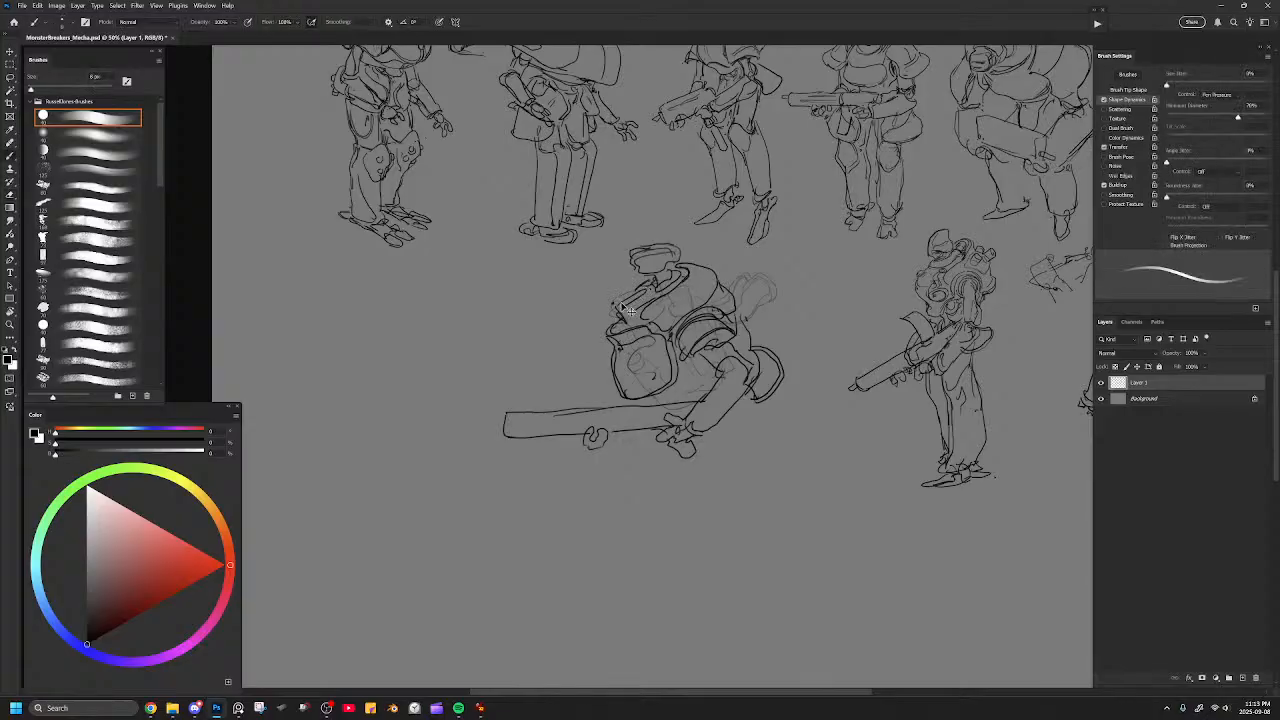
pyautogui.moveTo(654, 284); pyautogui.dragTo(615, 311)
pyautogui.moveTo(612, 265); pyautogui.dragTo(627, 283)
pyautogui.hotkey('ctrl', 'z')
pyautogui.press('e')
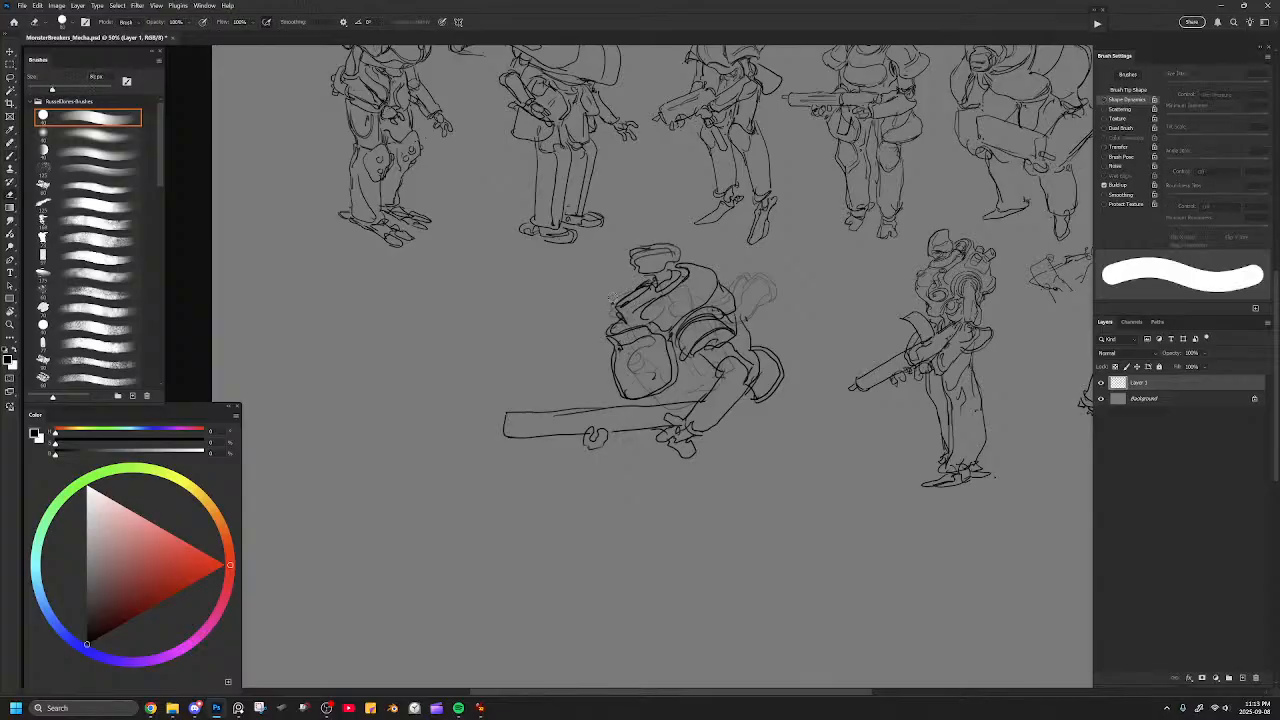
pyautogui.press('b')
pyautogui.moveTo(680, 358); pyautogui.dragTo(638, 321)
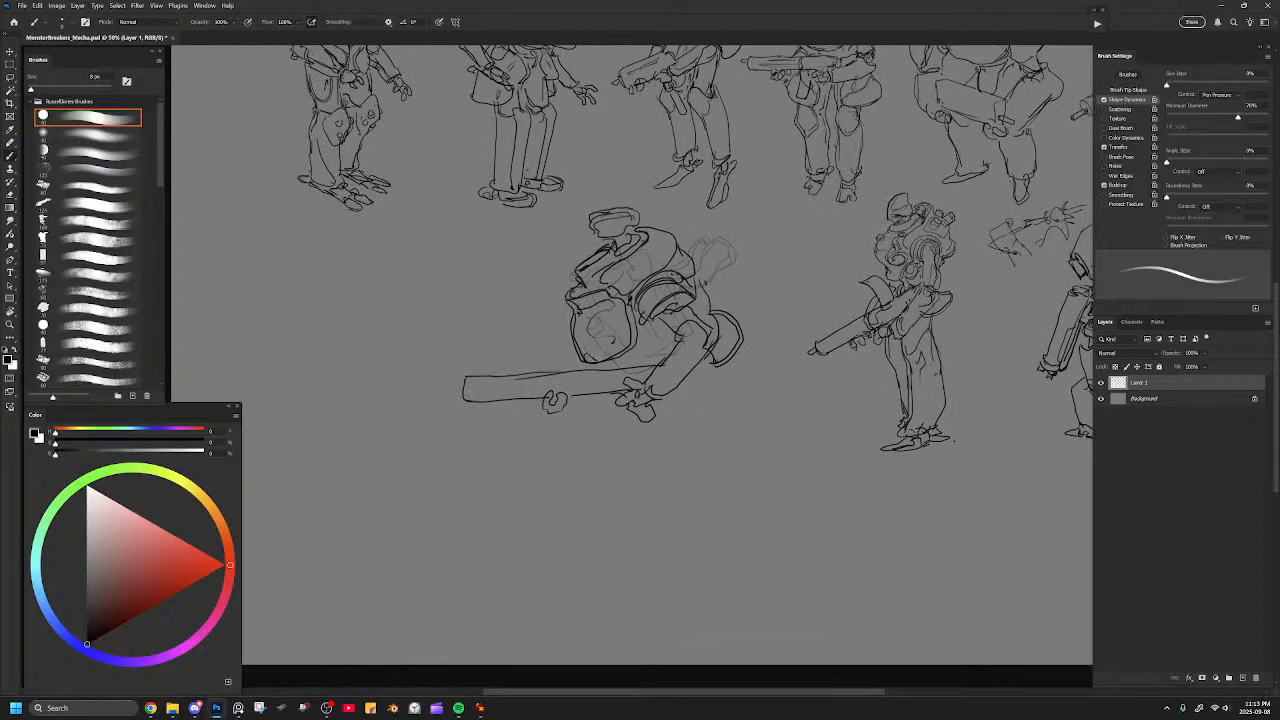
# Erase the leftover faint pipe guide behind the shoulder with an enlarged eraser.
pyautogui.press('e')
pyautogui.press(']')
pyautogui.press(']')
pyautogui.press(']')
pyautogui.press(']')
pyautogui.press(']')
pyautogui.moveTo(712, 258)
pyautogui.mouseDown()
pyautogui.moveTo(706, 246)
pyautogui.moveTo(723, 242)
pyautogui.moveTo(704, 298)
pyautogui.mouseUp()
pyautogui.press('b')
# Draw the torso's lower edge between the chest box and arm, and touch up the collar below the head.
pyautogui.moveTo(604, 362)
pyautogui.mouseDown()
pyautogui.moveTo(648, 362)
pyautogui.moveTo(672, 330)
pyautogui.mouseUp()
pyautogui.moveTo(638, 321); pyautogui.dragTo(660, 334)
pyautogui.moveTo(596, 259); pyautogui.dragTo(608, 249)
pyautogui.press('e')
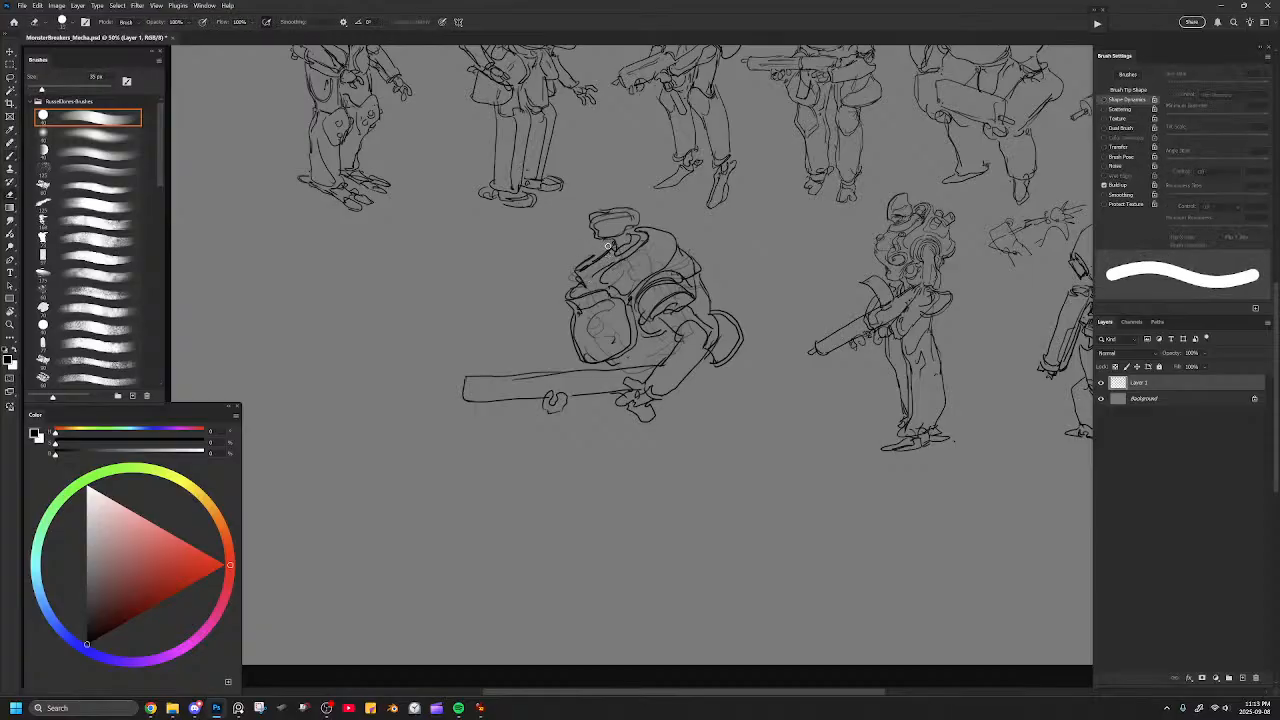
pyautogui.press('b')
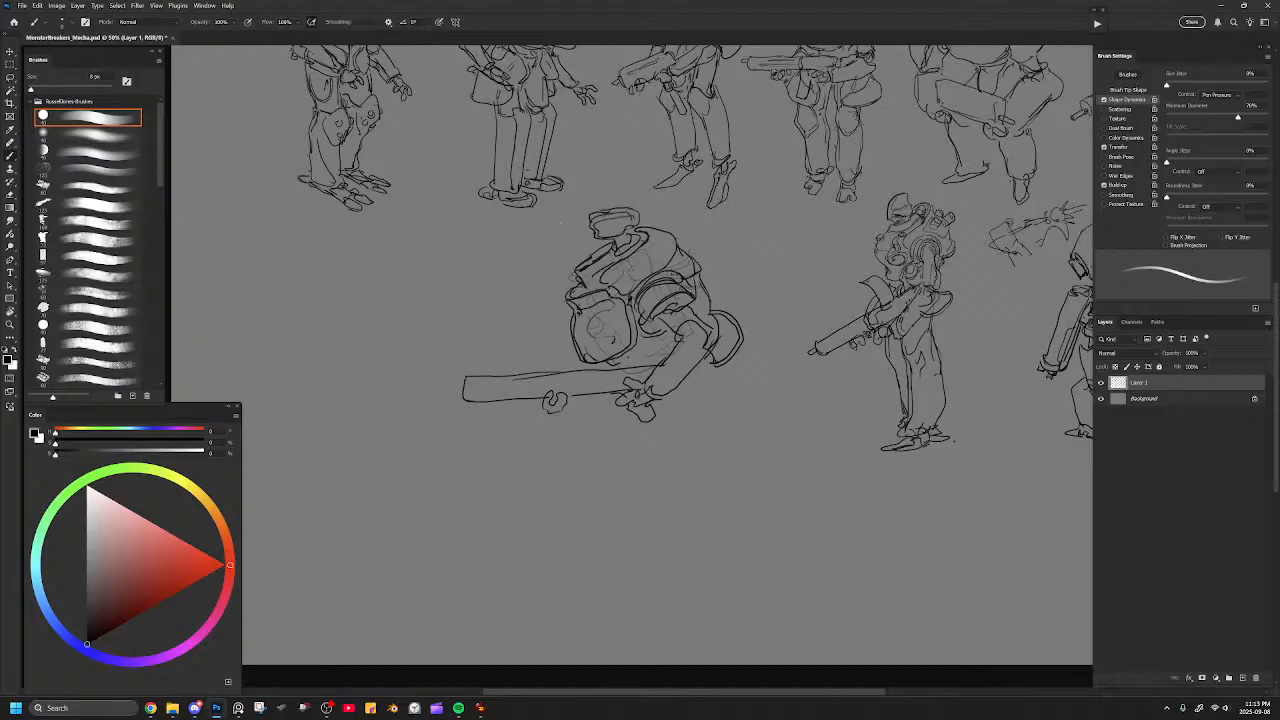
pyautogui.moveTo(565, 253)
pyautogui.mouseDown()
pyautogui.moveTo(557, 234)
pyautogui.moveTo(567, 257)
pyautogui.moveTo(582, 228)
pyautogui.moveTo(570, 232)
pyautogui.mouseUp()
pyautogui.moveTo(568, 230); pyautogui.dragTo(588, 250)
pyautogui.hotkey('ctrl', 'z')
pyautogui.hotkey('ctrl', 'z')
pyautogui.hotkey('ctrl', 'z')
# Erase the stray guide lines inside the chest box and redraw the torso's side and upper chest plate edge.
pyautogui.press('e')
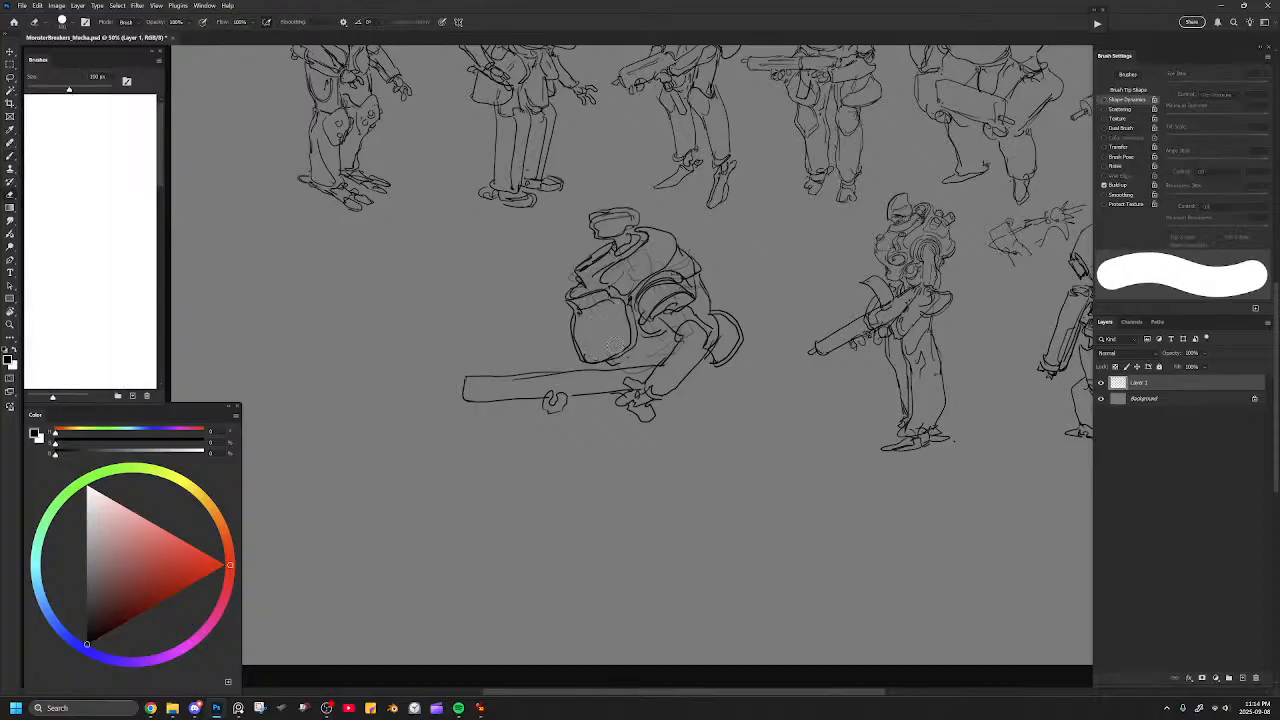
pyautogui.press('b')
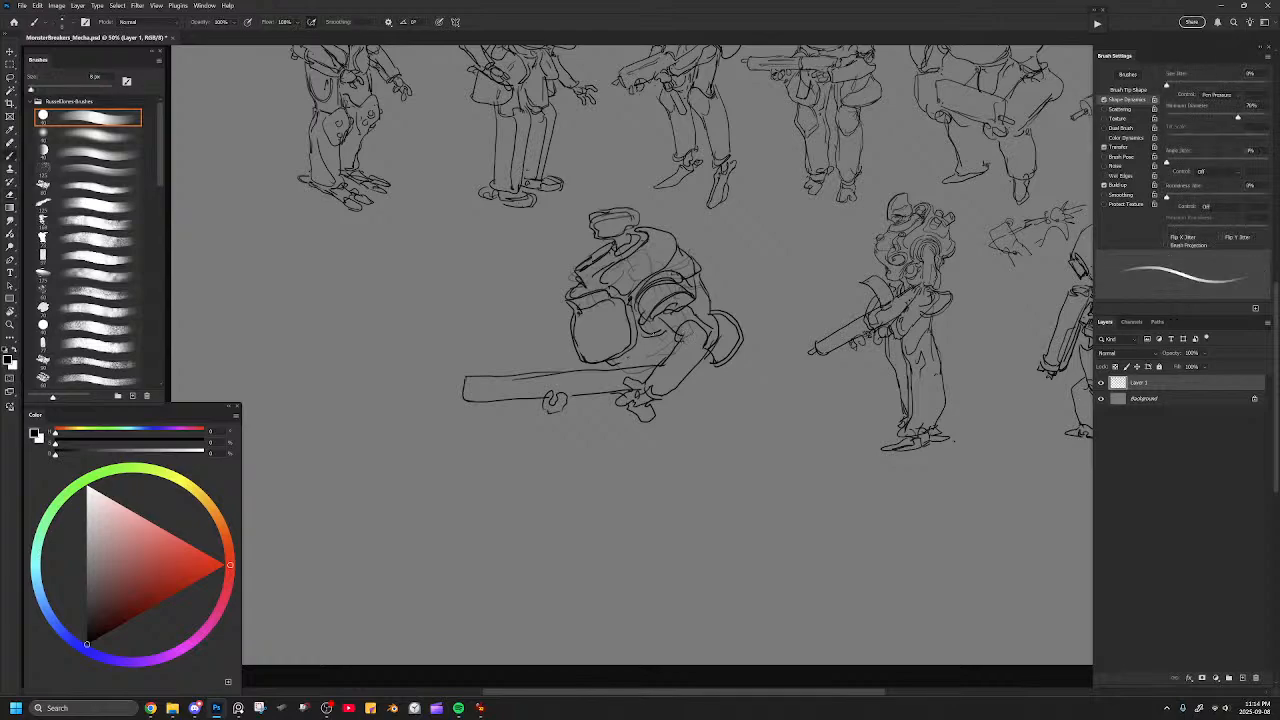
pyautogui.moveTo(643, 323); pyautogui.dragTo(668, 331)
pyautogui.press('e')
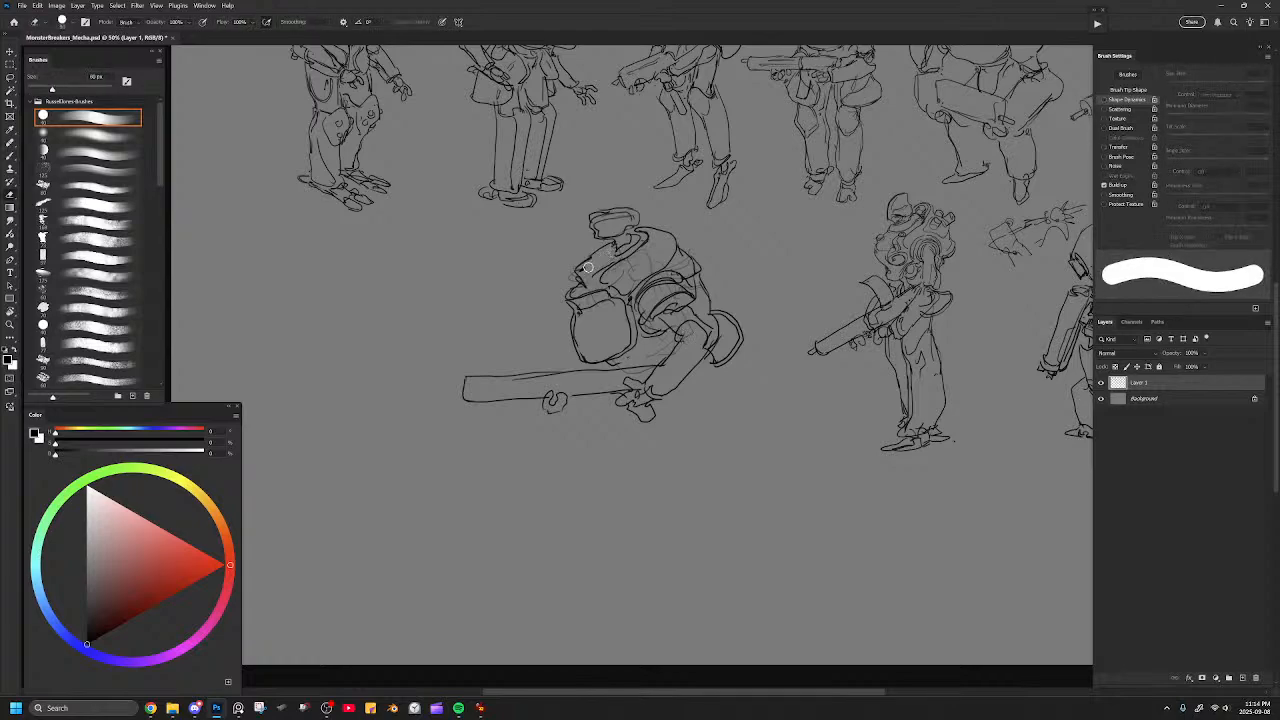
pyautogui.press('b')
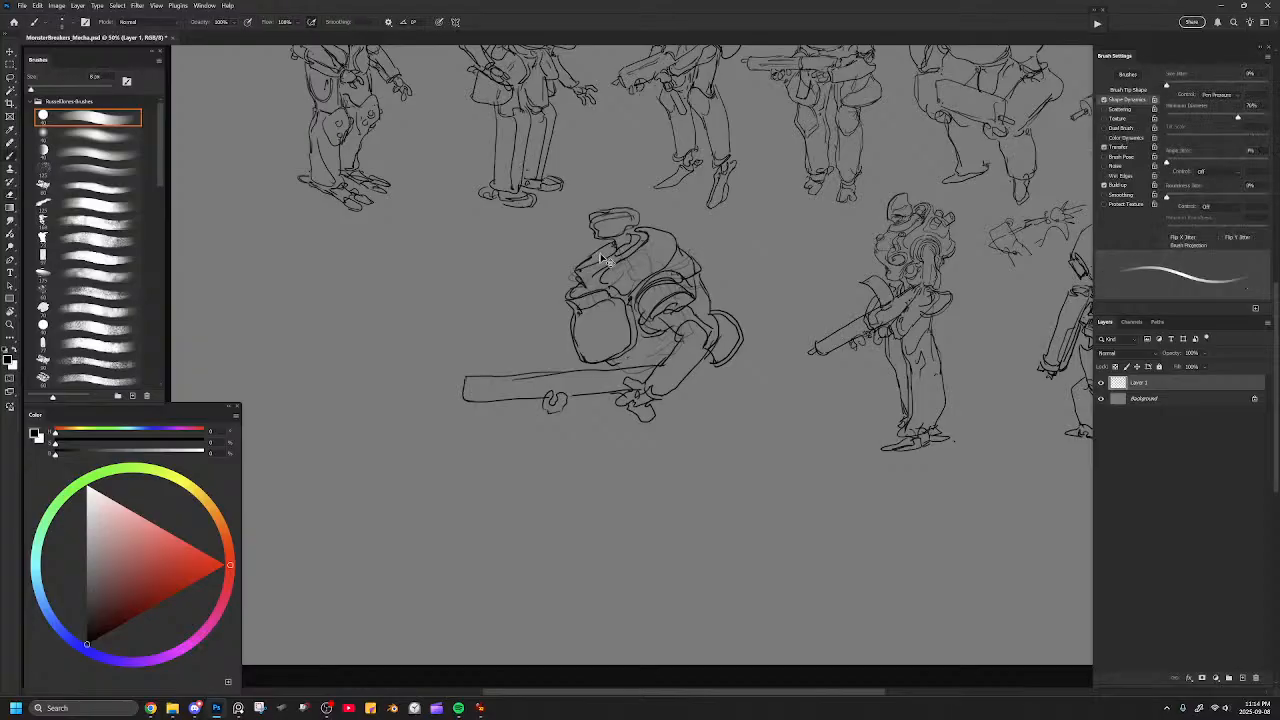
pyautogui.moveTo(578, 270); pyautogui.dragTo(622, 244)
# Detail the gun with a receiver dividing line, a small muzzle tip and a magazine hanging below it.
pyautogui.moveTo(610, 367)
pyautogui.mouseDown()
pyautogui.moveTo(621, 357)
pyautogui.moveTo(582, 395)
pyautogui.mouseUp()
pyautogui.moveTo(467, 380)
pyautogui.mouseDown()
pyautogui.moveTo(452, 383)
pyautogui.moveTo(467, 388)
pyautogui.mouseUp()
pyautogui.moveTo(585, 390)
pyautogui.mouseDown()
pyautogui.moveTo(600, 439)
pyautogui.moveTo(611, 413)
pyautogui.moveTo(596, 432)
pyautogui.moveTo(610, 400)
pyautogui.moveTo(585, 430)
pyautogui.moveTo(611, 422)
pyautogui.mouseUp()
pyautogui.hotkey('ctrl', 'z')
pyautogui.press('e')
pyautogui.press('b')
pyautogui.moveTo(625, 363); pyautogui.dragTo(671, 341)
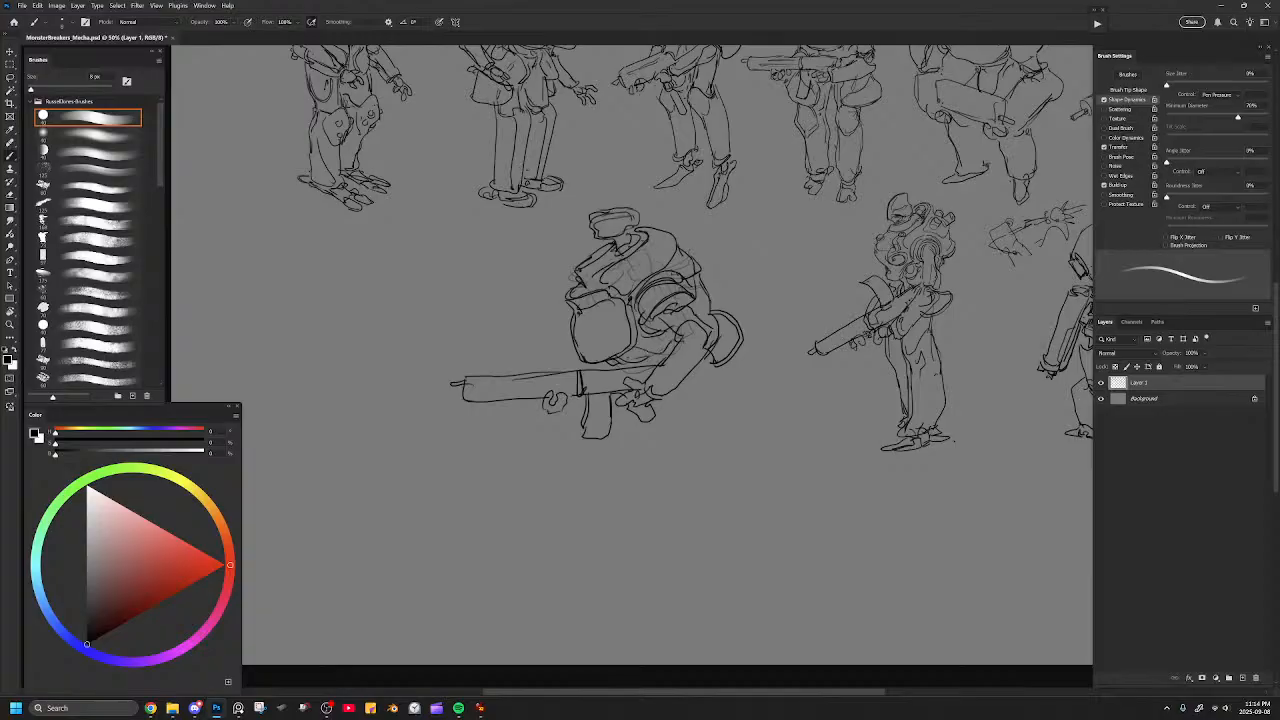
# Lasso the whole gun-holding upper body, scale it down with Free Transform and reposition it.
pyautogui.press('l')
pyautogui.moveTo(757, 237)
pyautogui.mouseDown()
pyautogui.moveTo(690, 212)
pyautogui.moveTo(548, 238)
pyautogui.moveTo(706, 486)
pyautogui.moveTo(762, 250)
pyautogui.mouseUp()
pyautogui.hotkey('ctrl', 't')
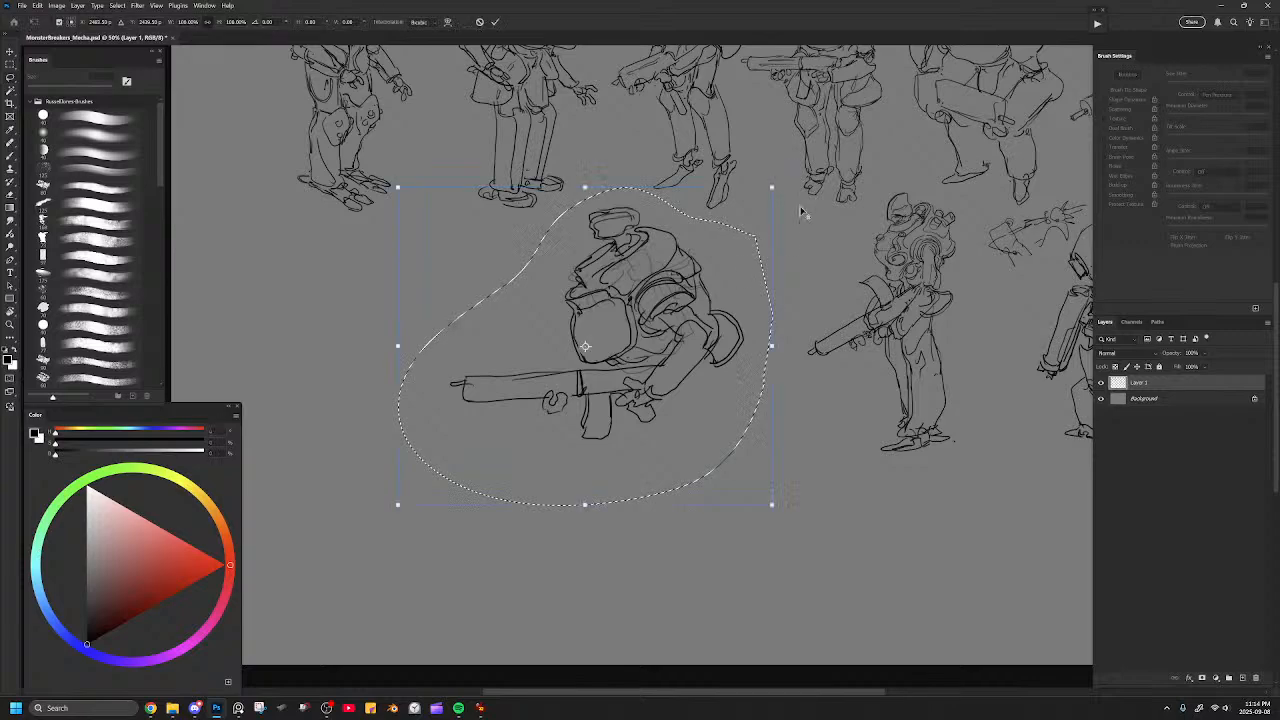
pyautogui.moveTo(775, 187)
pyautogui.mouseDown()
pyautogui.moveTo(743, 209)
pyautogui.moveTo(777, 186)
pyautogui.moveTo(759, 203)
pyautogui.mouseUp()
pyautogui.moveTo(723, 259); pyautogui.dragTo(708, 252)
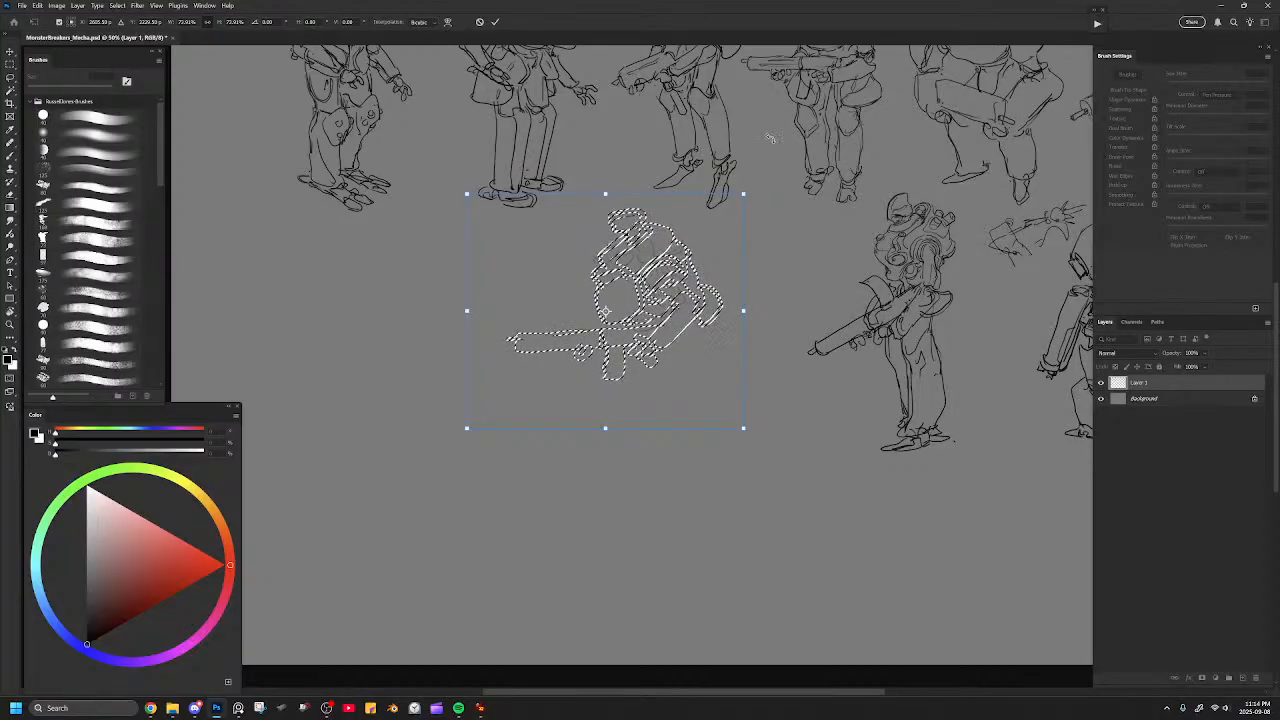
pyautogui.press('Return')
# Overlay the upper body on the neighbouring mecha to compare sizes, shrink it to match, and move it back to its spot.
pyautogui.moveTo(760, 276)
pyautogui.mouseDown()
pyautogui.moveTo(700, 224)
pyautogui.moveTo(558, 253)
pyautogui.moveTo(772, 283)
pyautogui.mouseUp()
pyautogui.moveTo(689, 304); pyautogui.dragTo(956, 289)
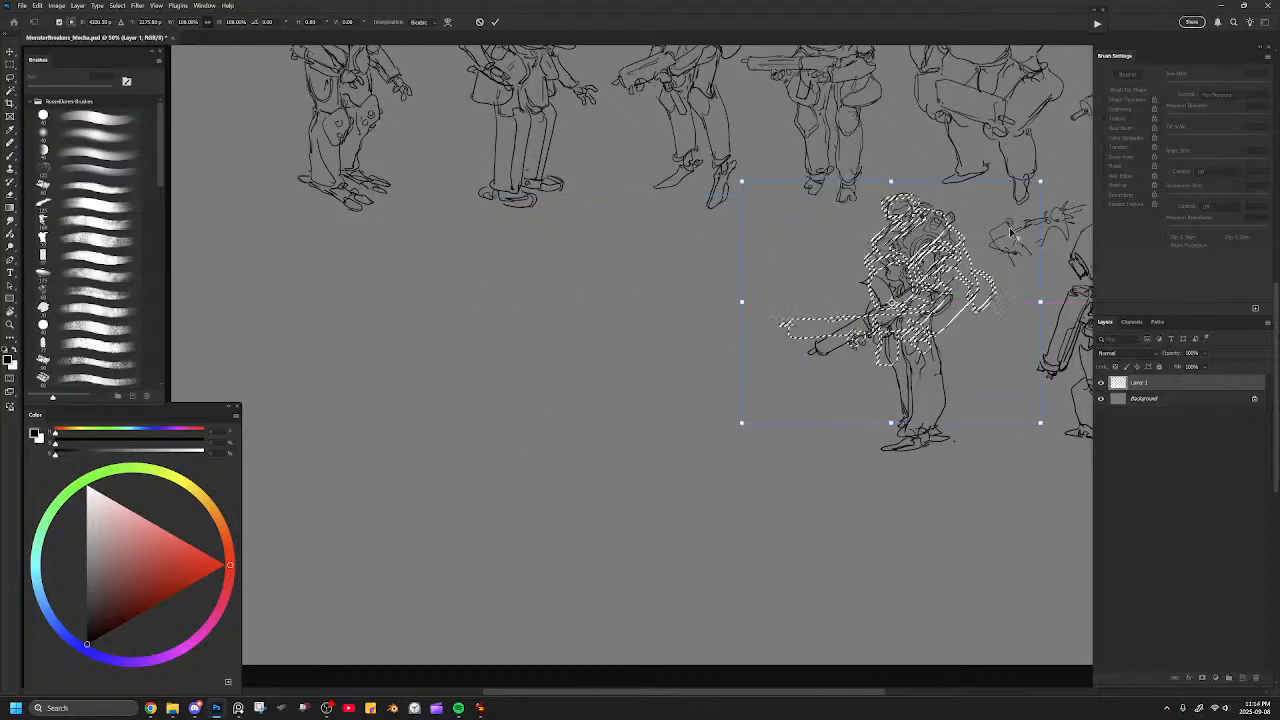
pyautogui.moveTo(1041, 182); pyautogui.dragTo(1019, 199)
pyautogui.moveTo(975, 238)
pyautogui.mouseDown()
pyautogui.moveTo(691, 241)
pyautogui.moveTo(719, 240)
pyautogui.mouseUp()
pyautogui.press('Return')
pyautogui.hotkey('ctrl', 'd')
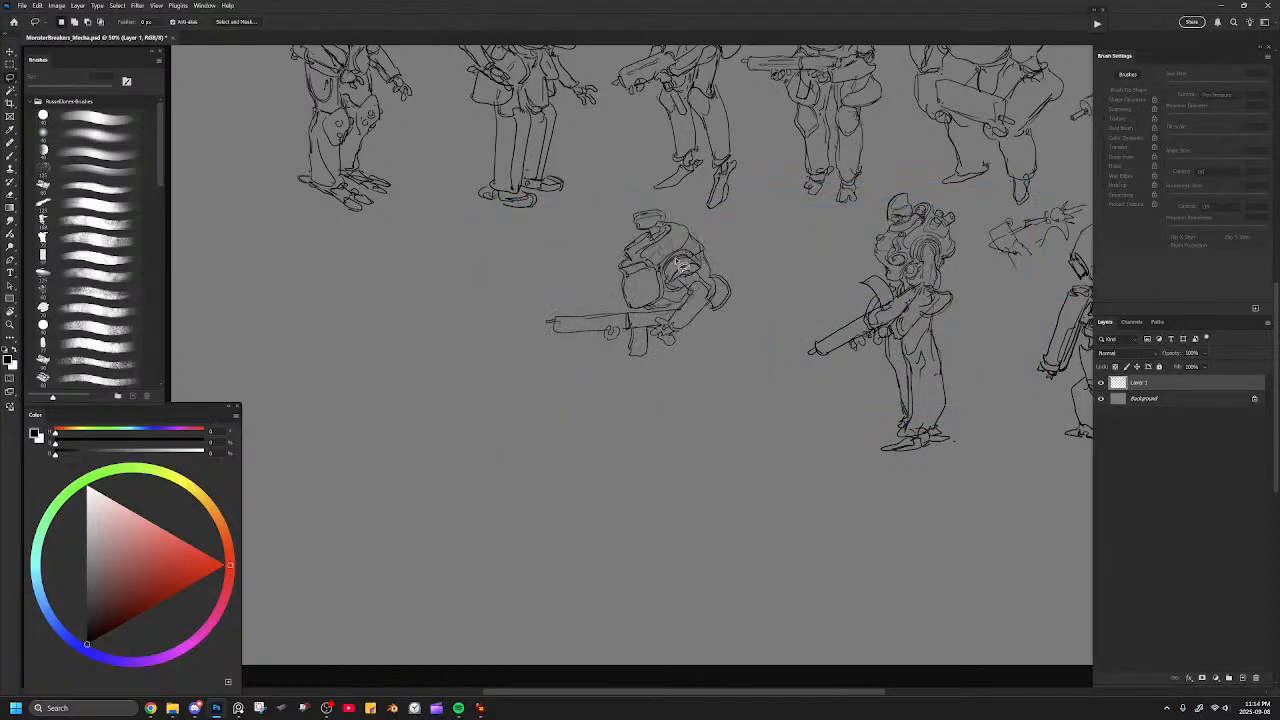
# Draw the curved hip and rear plates below the near arm of the scaled-down mecha.
pyautogui.press('b')
pyautogui.moveTo(709, 341)
pyautogui.mouseDown()
pyautogui.moveTo(745, 313)
pyautogui.moveTo(690, 341)
pyautogui.moveTo(719, 326)
pyautogui.mouseUp()
pyautogui.hotkey('ctrl', 'z')
pyautogui.hotkey('ctrl', 'z')
pyautogui.hotkey('ctrl', 'z')
pyautogui.hotkey('ctrl', 'z')
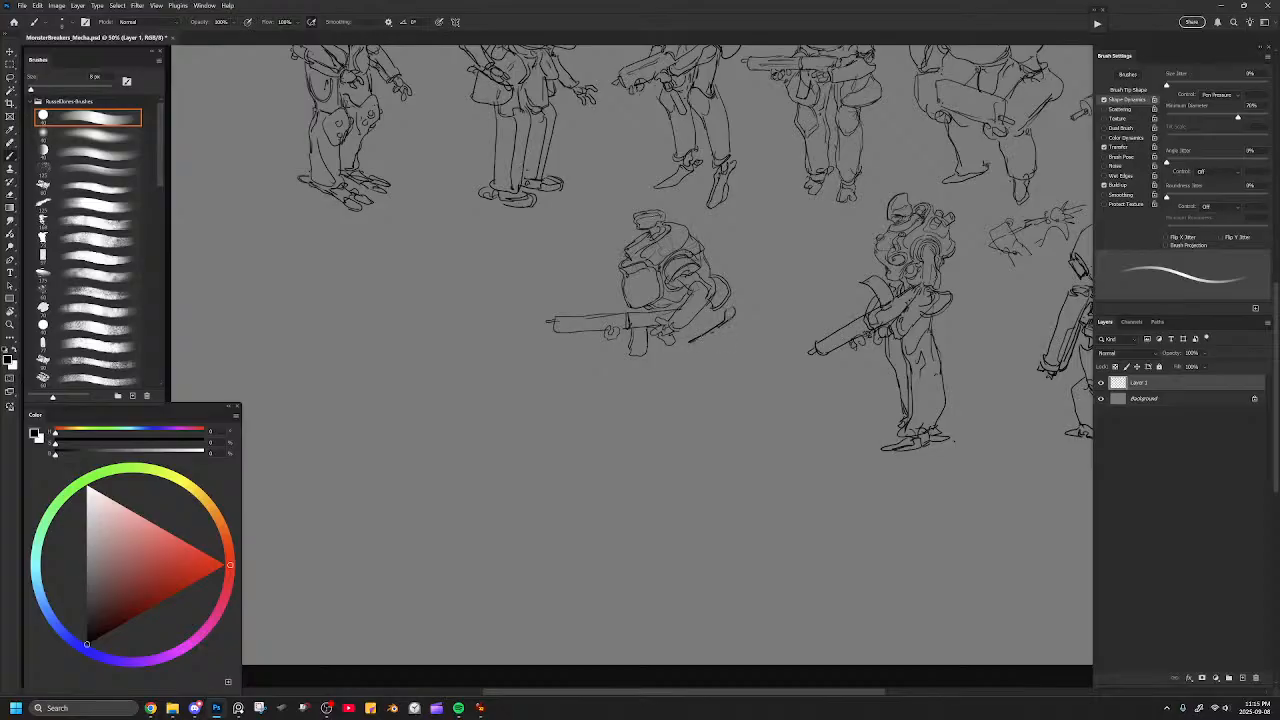
pyautogui.moveTo(709, 309); pyautogui.dragTo(697, 337)
pyautogui.moveTo(708, 275)
pyautogui.mouseDown()
pyautogui.moveTo(724, 303)
pyautogui.moveTo(696, 336)
pyautogui.mouseUp()
pyautogui.moveTo(715, 330); pyautogui.dragTo(703, 349)
pyautogui.moveTo(732, 305); pyautogui.dragTo(723, 329)
# Draw the near and far thighs under the hips and add a contour line beside the chest box.
pyautogui.moveTo(677, 341)
pyautogui.mouseDown()
pyautogui.moveTo(669, 378)
pyautogui.moveTo(703, 349)
pyautogui.mouseUp()
pyautogui.moveTo(703, 349); pyautogui.dragTo(688, 390)
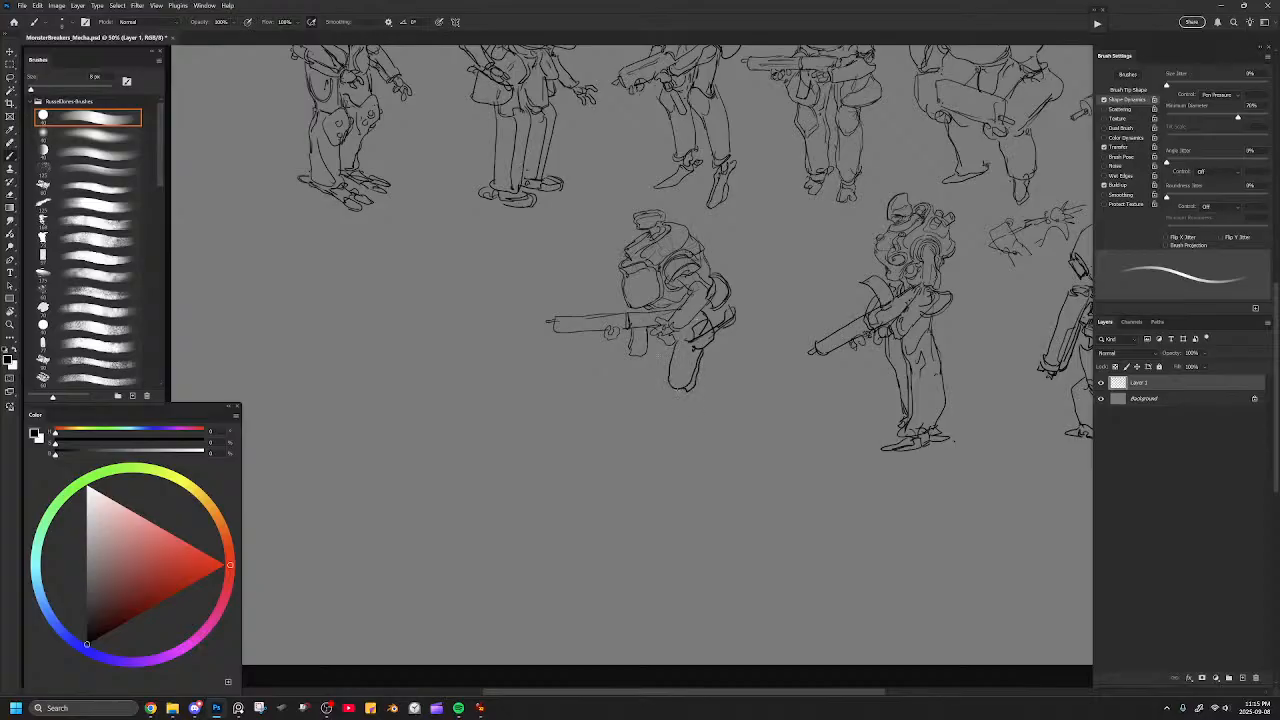
pyautogui.moveTo(660, 342); pyautogui.dragTo(643, 383)
pyautogui.moveTo(681, 331)
pyautogui.mouseDown()
pyautogui.moveTo(717, 335)
pyautogui.moveTo(718, 319)
pyautogui.moveTo(699, 327)
pyautogui.moveTo(651, 307)
pyautogui.moveTo(675, 292)
pyautogui.mouseUp()
pyautogui.hotkey('ctrl', 'z')
pyautogui.moveTo(677, 289); pyautogui.dragTo(651, 307)
pyautogui.moveTo(636, 376)
pyautogui.mouseDown()
pyautogui.moveTo(664, 415)
pyautogui.moveTo(707, 432)
pyautogui.mouseUp()
pyautogui.moveTo(698, 388)
pyautogui.mouseDown()
pyautogui.moveTo(719, 436)
pyautogui.moveTo(692, 439)
pyautogui.mouseUp()
pyautogui.hotkey('ctrl', 'z')
pyautogui.hotkey('ctrl', 'z')
pyautogui.hotkey('ctrl', 'z')
# Draw both lower legs and feet in a bent-knee stance, adding contour lines at the knee and hip.
pyautogui.moveTo(632, 365); pyautogui.dragTo(678, 437)
pyautogui.moveTo(660, 364)
pyautogui.mouseDown()
pyautogui.moveTo(700, 441)
pyautogui.moveTo(717, 434)
pyautogui.mouseUp()
pyautogui.moveTo(697, 381)
pyautogui.mouseDown()
pyautogui.moveTo(723, 443)
pyautogui.moveTo(693, 449)
pyautogui.mouseUp()
pyautogui.moveTo(669, 369)
pyautogui.mouseDown()
pyautogui.moveTo(678, 392)
pyautogui.moveTo(699, 388)
pyautogui.moveTo(647, 363)
pyautogui.mouseUp()
pyautogui.moveTo(717, 338); pyautogui.dragTo(707, 351)
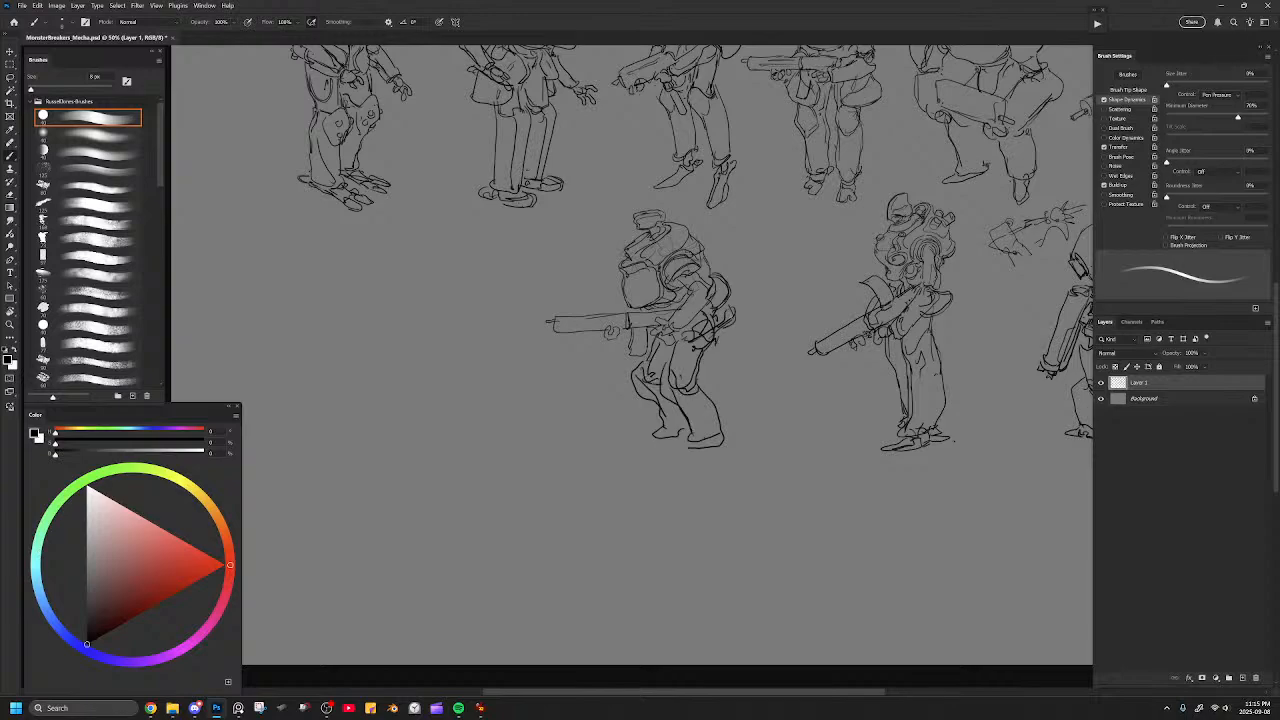
# Refine the gun-holding mecha's back, head and gun with extra contour lines, erasing stray marks behind the shoulder.
pyautogui.moveTo(729, 307); pyautogui.dragTo(719, 329)
pyautogui.moveTo(639, 235)
pyautogui.mouseDown()
pyautogui.moveTo(622, 249)
pyautogui.moveTo(655, 228)
pyautogui.mouseUp()
pyautogui.hotkey('ctrl', 'z')
pyautogui.press('e')
pyautogui.moveTo(711, 298)
pyautogui.mouseDown()
pyautogui.moveTo(714, 282)
pyautogui.moveTo(727, 294)
pyautogui.moveTo(718, 273)
pyautogui.mouseUp()
pyautogui.press('b')
pyautogui.moveTo(705, 259); pyautogui.dragTo(713, 331)
pyautogui.moveTo(664, 223); pyautogui.dragTo(692, 217)
pyautogui.moveTo(689, 222); pyautogui.dragTo(697, 244)
pyautogui.moveTo(637, 325); pyautogui.dragTo(561, 334)
pyautogui.hotkey('ctrl', '-')
pyautogui.hotkey('ctrl', '-')
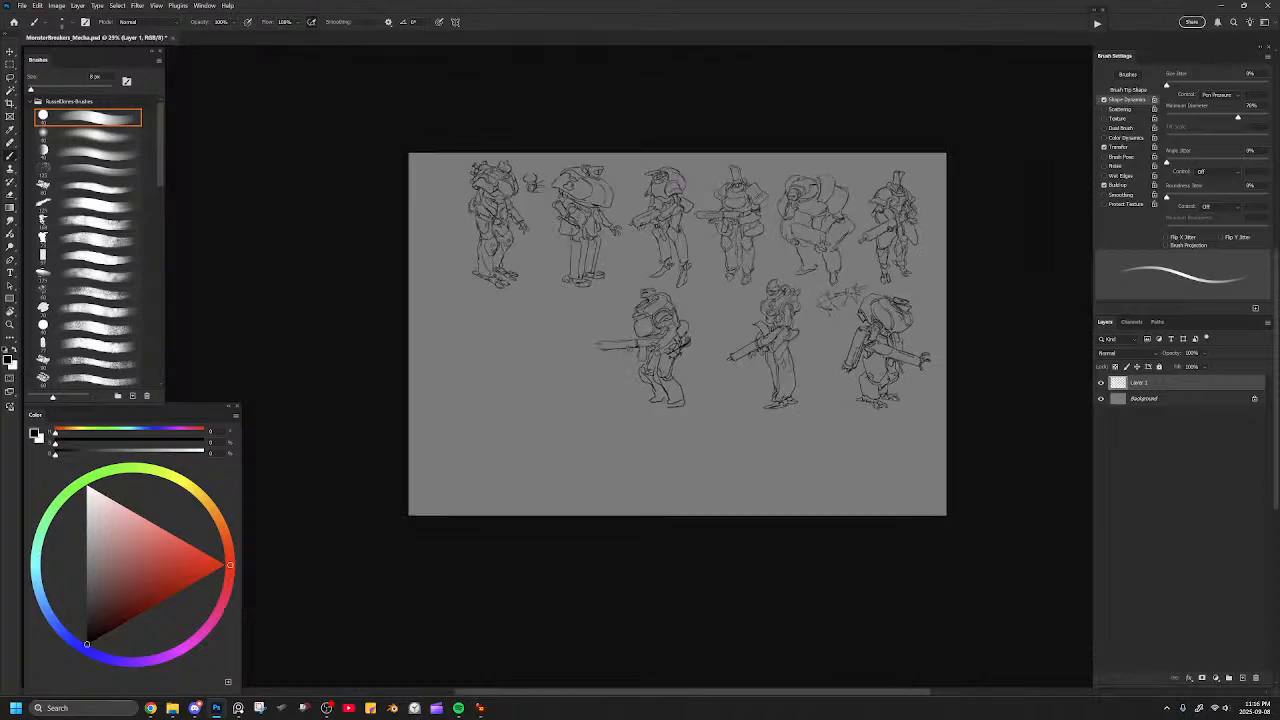
# Flip the canvas horizontally and move the gun-holding mecha closer to its second-row neighbour.
pyautogui.hotkey('ctrl', 'shift', 'h')
pyautogui.moveTo(760, 338); pyautogui.dragTo(643, 359)
pyautogui.hotkey('ctrl', '+')
pyautogui.hotkey('ctrl', '+')
pyautogui.moveTo(597, 303); pyautogui.dragTo(653, 282)
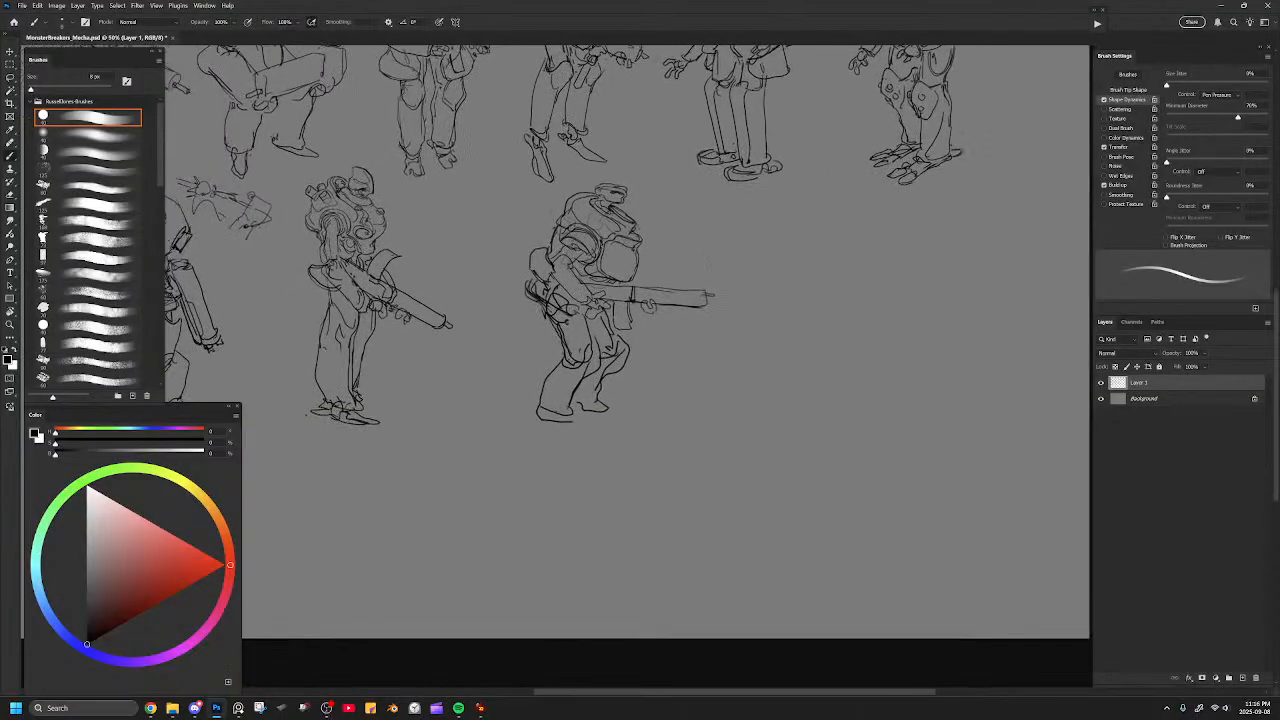
pyautogui.press('l')
pyautogui.moveTo(736, 256)
pyautogui.mouseDown()
pyautogui.moveTo(634, 172)
pyautogui.moveTo(496, 369)
pyautogui.moveTo(735, 262)
pyautogui.moveTo(614, 288)
pyautogui.moveTo(629, 288)
pyautogui.mouseUp()
pyautogui.hotkey('ctrl', 't')
pyautogui.press('Return')
pyautogui.hotkey('ctrl', 'd')
pyautogui.moveTo(708, 211)
pyautogui.mouseDown()
pyautogui.moveTo(742, 464)
pyautogui.moveTo(613, 265)
pyautogui.mouseUp()
pyautogui.press('b')
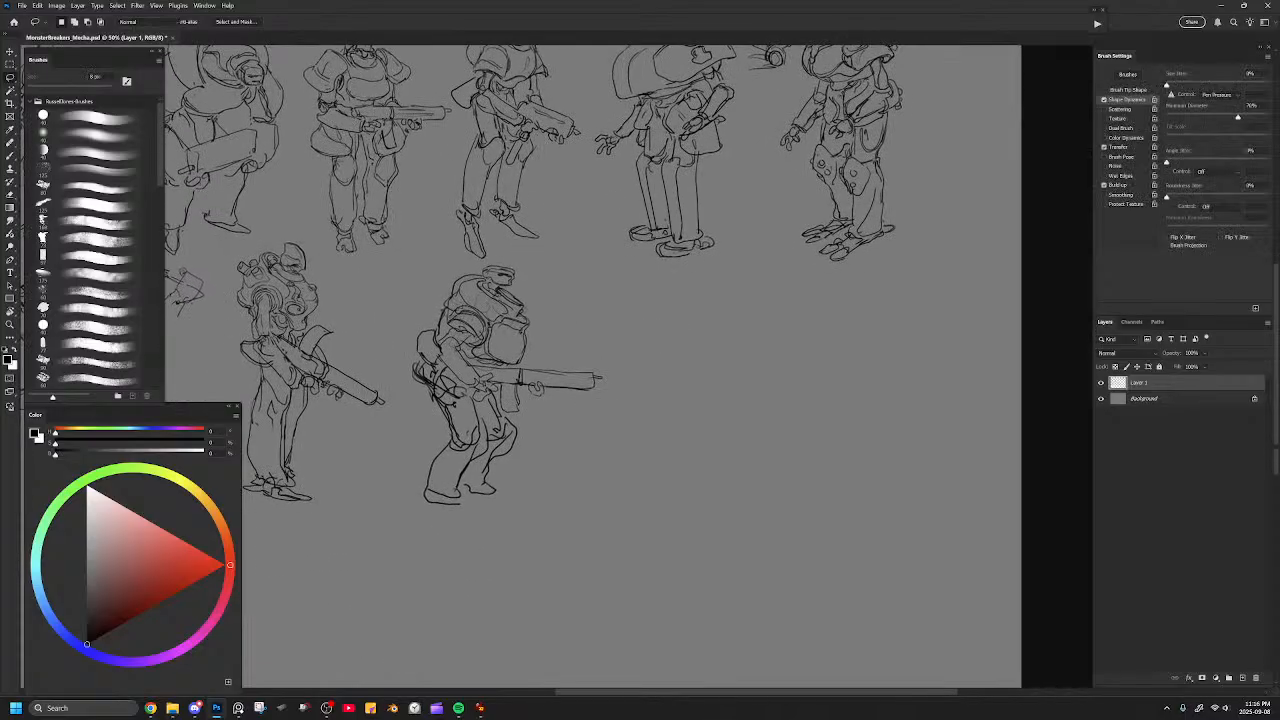
pyautogui.moveTo(655, 358); pyautogui.dragTo(639, 264)
pyautogui.moveTo(716, 213)
pyautogui.mouseDown()
pyautogui.moveTo(720, 259)
pyautogui.moveTo(678, 270)
pyautogui.moveTo(762, 221)
pyautogui.mouseUp()
pyautogui.hotkey('ctrl', 'z')
pyautogui.hotkey('ctrl', 'z')
pyautogui.moveTo(679, 233)
pyautogui.mouseDown()
pyautogui.moveTo(736, 226)
pyautogui.moveTo(780, 258)
pyautogui.moveTo(780, 288)
pyautogui.moveTo(696, 292)
pyautogui.mouseUp()
pyautogui.moveTo(772, 253)
pyautogui.mouseDown()
pyautogui.moveTo(760, 284)
pyautogui.moveTo(784, 286)
pyautogui.mouseUp()
pyautogui.press('e')
pyautogui.press(']')
pyautogui.press(']')
pyautogui.press(']')
pyautogui.press(']')
pyautogui.press(']')
pyautogui.press(']')
pyautogui.press(']')
pyautogui.press(']')
pyautogui.press(']')
pyautogui.press(']')
pyautogui.press(']')
pyautogui.moveTo(758, 280)
pyautogui.mouseDown()
pyautogui.moveTo(699, 262)
pyautogui.moveTo(754, 281)
pyautogui.mouseUp()
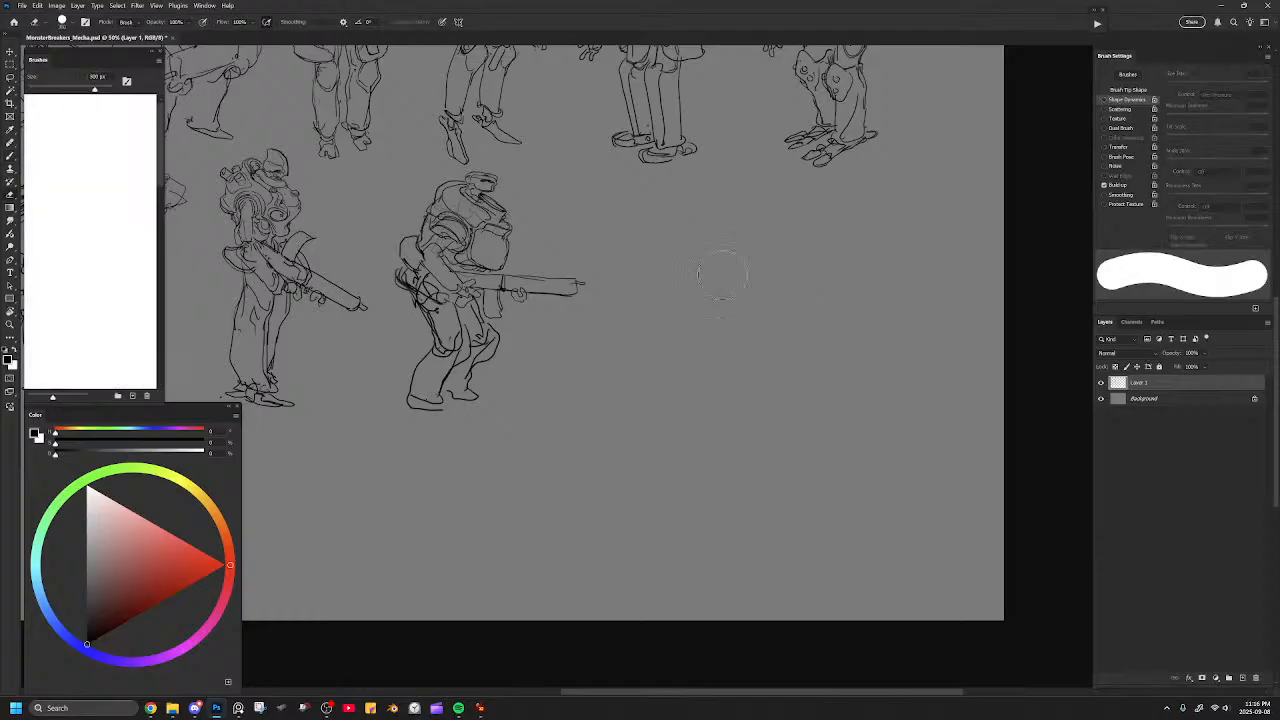
# Rough out a tilted, capsule-shaped torso for a new mecha in the empty space in front of the gun-holding one.
pyautogui.press('b')
pyautogui.moveTo(668, 218)
pyautogui.mouseDown()
pyautogui.moveTo(648, 250)
pyautogui.moveTo(708, 236)
pyautogui.moveTo(668, 288)
pyautogui.mouseUp()
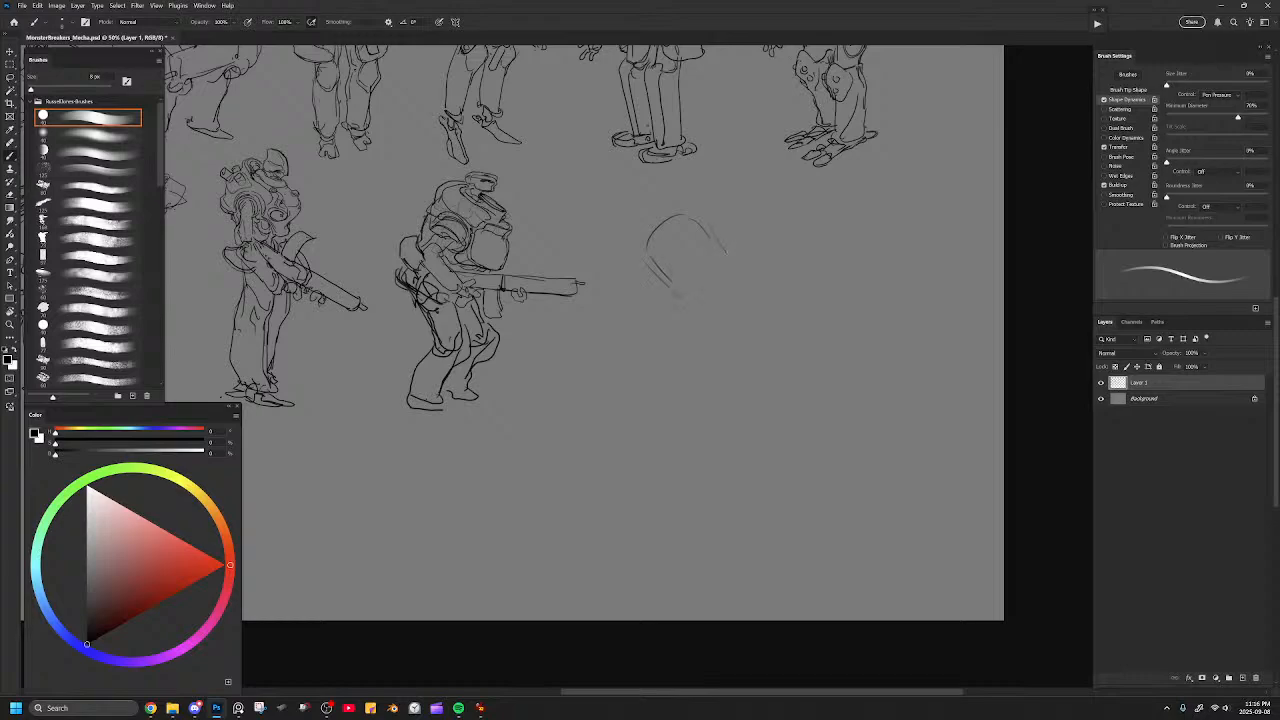
pyautogui.moveTo(702, 226)
pyautogui.mouseDown()
pyautogui.moveTo(734, 270)
pyautogui.moveTo(747, 268)
pyautogui.moveTo(743, 299)
pyautogui.moveTo(703, 310)
pyautogui.mouseUp()
pyautogui.moveTo(700, 285)
pyautogui.mouseDown()
pyautogui.moveTo(726, 266)
pyautogui.moveTo(730, 287)
pyautogui.moveTo(765, 286)
pyautogui.moveTo(682, 302)
pyautogui.mouseUp()
pyautogui.moveTo(645, 281)
pyautogui.mouseDown()
pyautogui.moveTo(682, 305)
pyautogui.moveTo(658, 259)
pyautogui.moveTo(687, 281)
pyautogui.moveTo(724, 248)
pyautogui.moveTo(708, 220)
pyautogui.moveTo(676, 208)
pyautogui.moveTo(678, 246)
pyautogui.moveTo(678, 187)
pyautogui.moveTo(632, 216)
pyautogui.moveTo(650, 264)
pyautogui.moveTo(655, 208)
pyautogui.moveTo(630, 238)
pyautogui.moveTo(642, 202)
pyautogui.mouseUp()
pyautogui.hotkey('ctrl', 'z')
pyautogui.hotkey('ctrl', 'z')
pyautogui.moveTo(718, 242)
pyautogui.mouseDown()
pyautogui.moveTo(732, 262)
pyautogui.moveTo(672, 180)
pyautogui.moveTo(798, 352)
pyautogui.mouseUp()
# Select the new torso sketch with the Lasso and adjust its placement with Free Transform.
pyautogui.press('l')
pyautogui.hotkey('ctrl', 't')
pyautogui.moveTo(748, 298); pyautogui.dragTo(776, 315)
pyautogui.press('Return')
pyautogui.hotkey('ctrl', 'd')
pyautogui.press('b')
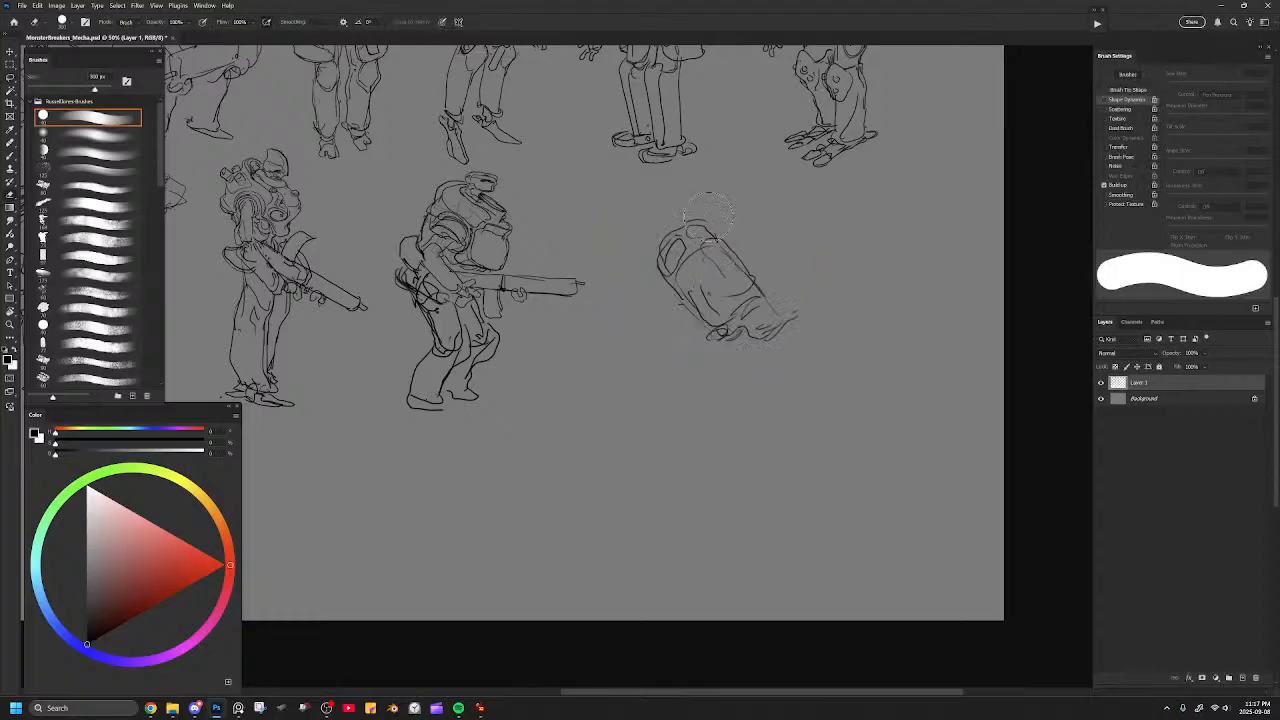
# Draw a large rounded shell over the top and sides of the capsule-shaped torso.
pyautogui.moveTo(707, 188)
pyautogui.mouseDown()
pyautogui.moveTo(736, 214)
pyautogui.moveTo(650, 305)
pyautogui.moveTo(646, 244)
pyautogui.mouseUp()
pyautogui.hotkey('ctrl', 'z')
pyautogui.hotkey('ctrl', 'z')
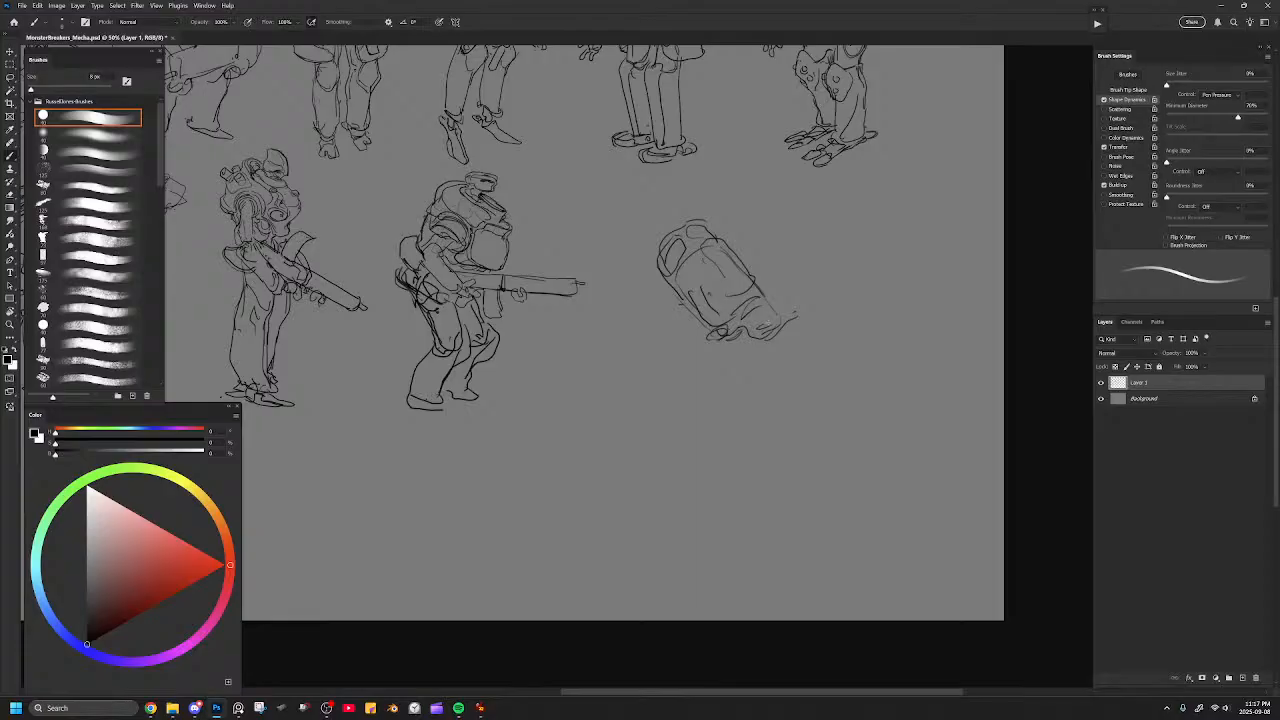
pyautogui.moveTo(794, 317); pyautogui.dragTo(755, 341)
pyautogui.moveTo(737, 237); pyautogui.dragTo(786, 305)
pyautogui.moveTo(652, 230)
pyautogui.mouseDown()
pyautogui.moveTo(760, 248)
pyautogui.moveTo(680, 329)
pyautogui.mouseUp()
pyautogui.hotkey('ctrl', 'z')
pyautogui.moveTo(714, 206)
pyautogui.mouseDown()
pyautogui.moveTo(767, 264)
pyautogui.moveTo(724, 303)
pyautogui.moveTo(791, 294)
pyautogui.moveTo(764, 286)
pyautogui.moveTo(787, 292)
pyautogui.moveTo(752, 216)
pyautogui.moveTo(714, 199)
pyautogui.moveTo(666, 207)
pyautogui.moveTo(652, 241)
pyautogui.moveTo(683, 198)
pyautogui.moveTo(676, 255)
pyautogui.moveTo(701, 299)
pyautogui.moveTo(744, 297)
pyautogui.mouseUp()
pyautogui.hotkey('ctrl', 'z')
pyautogui.hotkey('ctrl', 'z')
pyautogui.hotkey('ctrl', 'z')
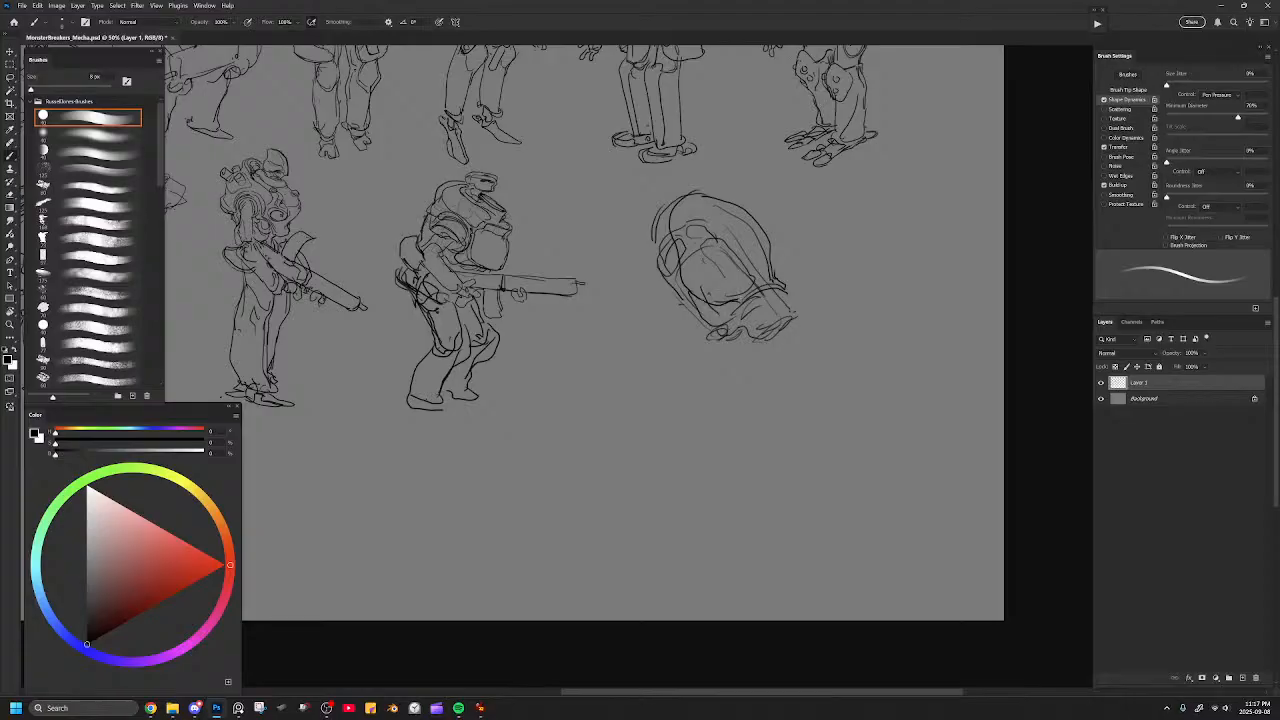
# Erase the construction lines inside the shell and draw a round hatch on top of it.
pyautogui.moveTo(702, 212); pyautogui.dragTo(750, 222)
pyautogui.press('e')
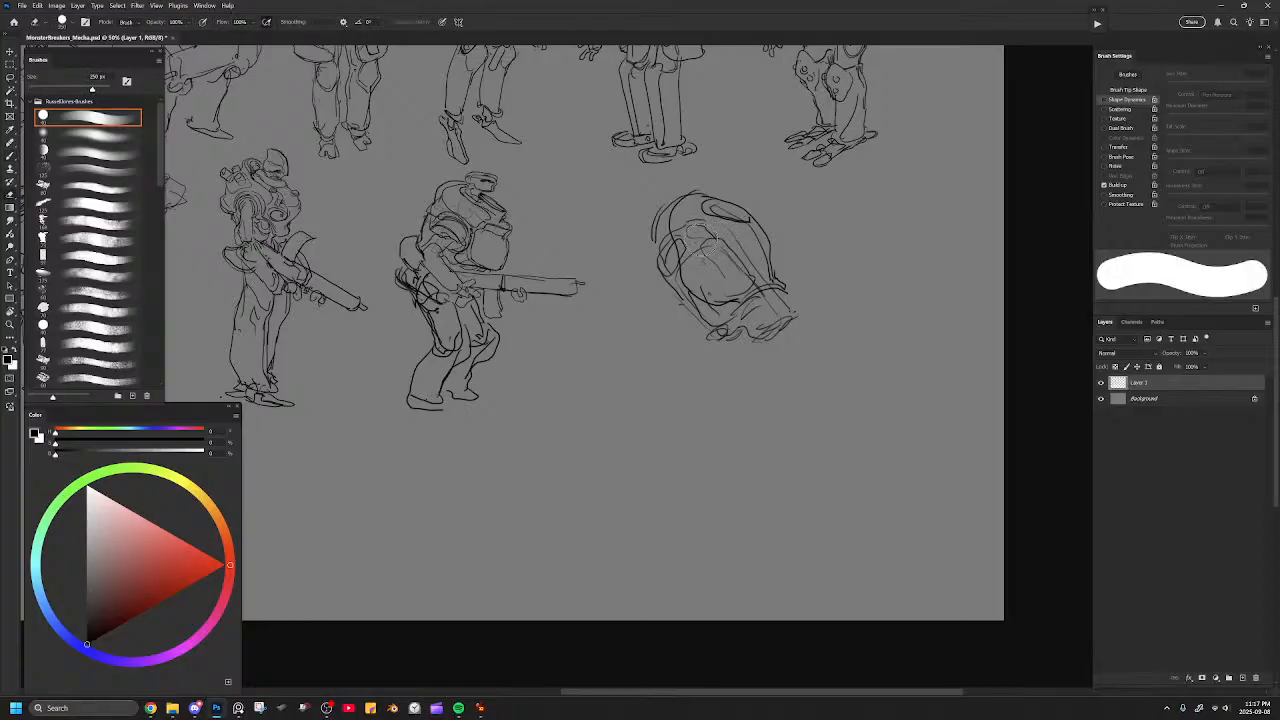
pyautogui.press('b')
pyautogui.moveTo(714, 205)
pyautogui.mouseDown()
pyautogui.moveTo(740, 193)
pyautogui.moveTo(734, 210)
pyautogui.moveTo(716, 206)
pyautogui.moveTo(738, 190)
pyautogui.moveTo(756, 203)
pyautogui.mouseUp()
# Draw a round, ringed canister at the lower front of the shell, cleaning up the lines under it.
pyautogui.moveTo(732, 310)
pyautogui.mouseDown()
pyautogui.moveTo(750, 340)
pyautogui.moveTo(734, 334)
pyautogui.mouseUp()
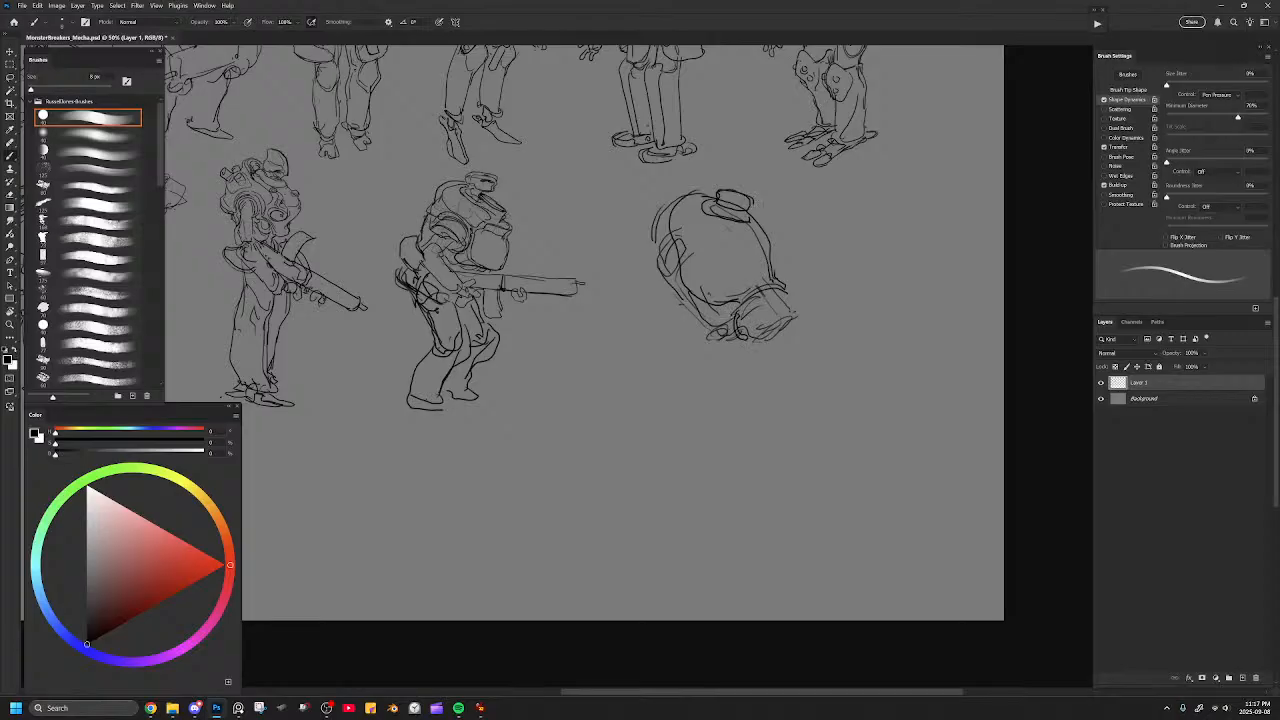
pyautogui.hotkey('ctrl', 'z')
pyautogui.moveTo(744, 301)
pyautogui.mouseDown()
pyautogui.moveTo(786, 292)
pyautogui.moveTo(769, 334)
pyautogui.moveTo(791, 315)
pyautogui.moveTo(752, 338)
pyautogui.moveTo(766, 310)
pyautogui.moveTo(792, 322)
pyautogui.moveTo(746, 344)
pyautogui.moveTo(794, 312)
pyautogui.mouseUp()
pyautogui.press('e')
pyautogui.press('b')
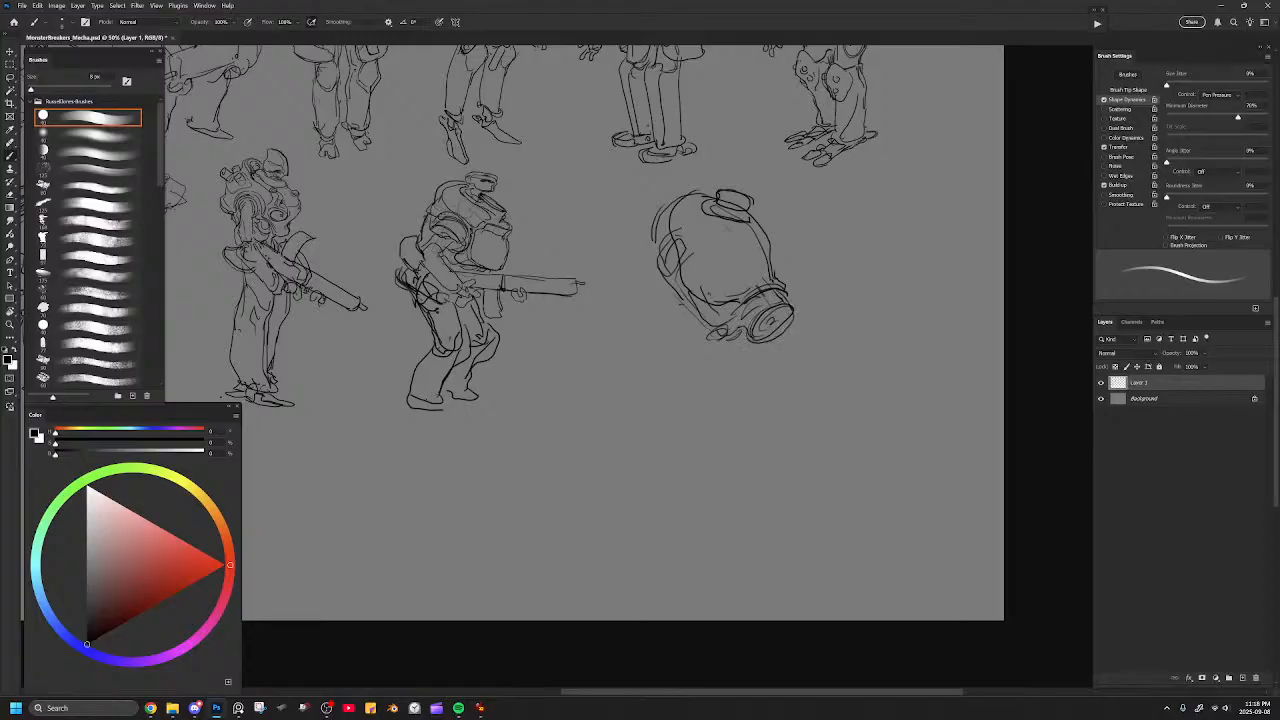
# Draw an exhaust pipe behind the shell and try a tall chimney on the hatch, checking it against the whole lineup.
pyautogui.moveTo(644, 198); pyautogui.dragTo(636, 242)
pyautogui.hotkey('ctrl', 'z')
pyautogui.hotkey('ctrl', 'z')
pyautogui.moveTo(656, 218)
pyautogui.mouseDown()
pyautogui.moveTo(628, 202)
pyautogui.moveTo(660, 236)
pyautogui.moveTo(650, 250)
pyautogui.moveTo(670, 204)
pyautogui.moveTo(617, 174)
pyautogui.moveTo(757, 206)
pyautogui.moveTo(724, 211)
pyautogui.moveTo(762, 146)
pyautogui.moveTo(762, 196)
pyautogui.moveTo(747, 139)
pyautogui.moveTo(725, 146)
pyautogui.moveTo(722, 186)
pyautogui.moveTo(758, 206)
pyautogui.moveTo(748, 197)
pyautogui.moveTo(748, 212)
pyautogui.mouseUp()
pyautogui.press('e')
pyautogui.press('b')
pyautogui.hotkey('ctrl', 'z')
pyautogui.press('e')
pyautogui.press('b')
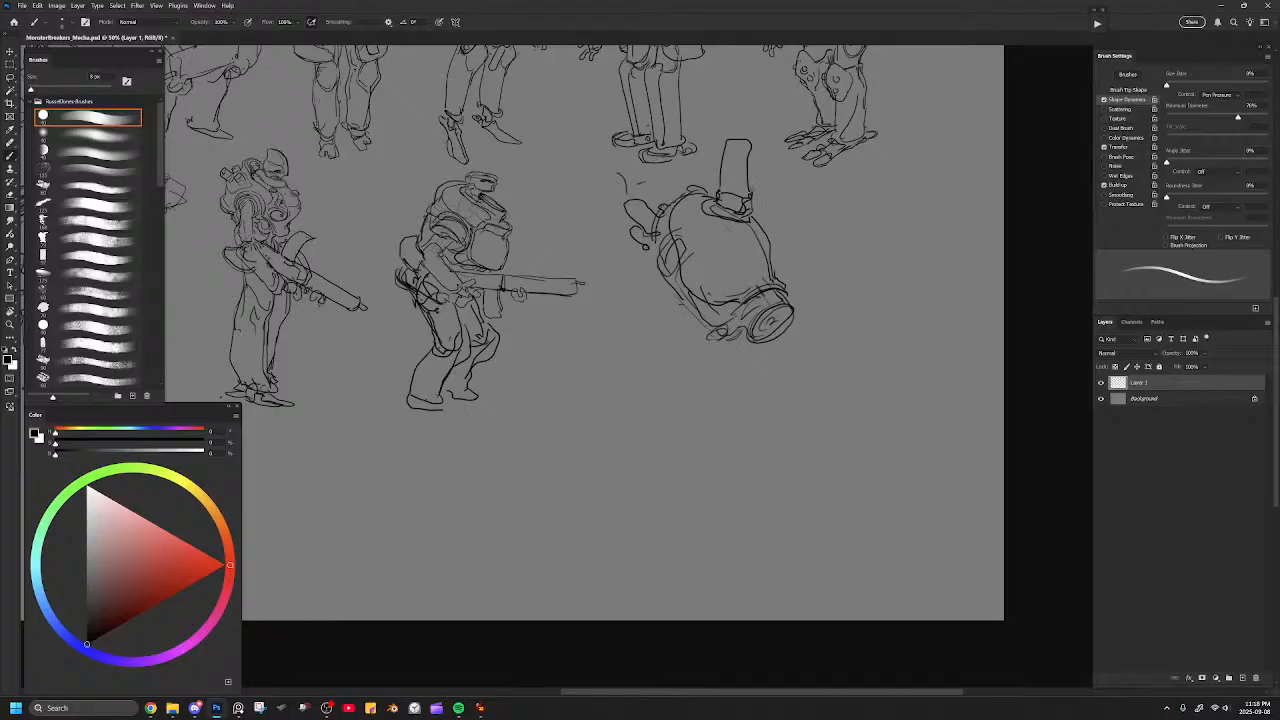
pyautogui.hotkey('ctrl', '-')
pyautogui.hotkey('ctrl', '-')
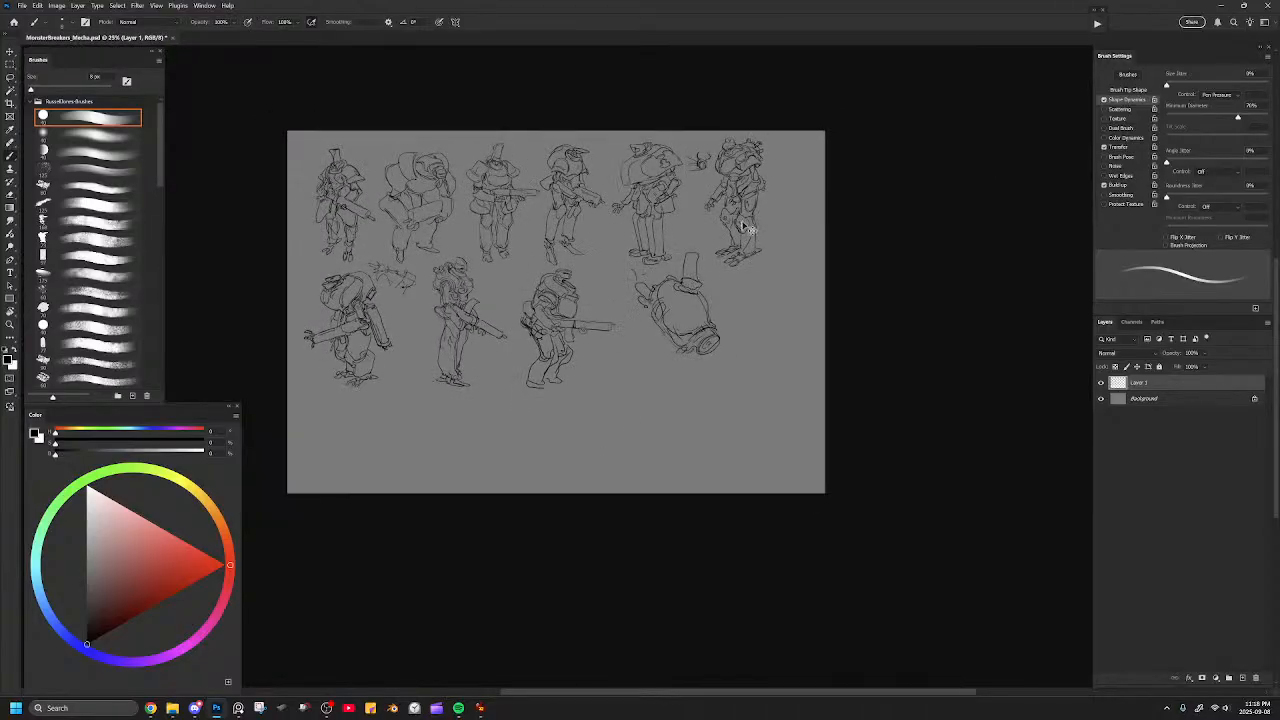
pyautogui.hotkey('ctrl', '+')
pyautogui.hotkey('ctrl', '+')
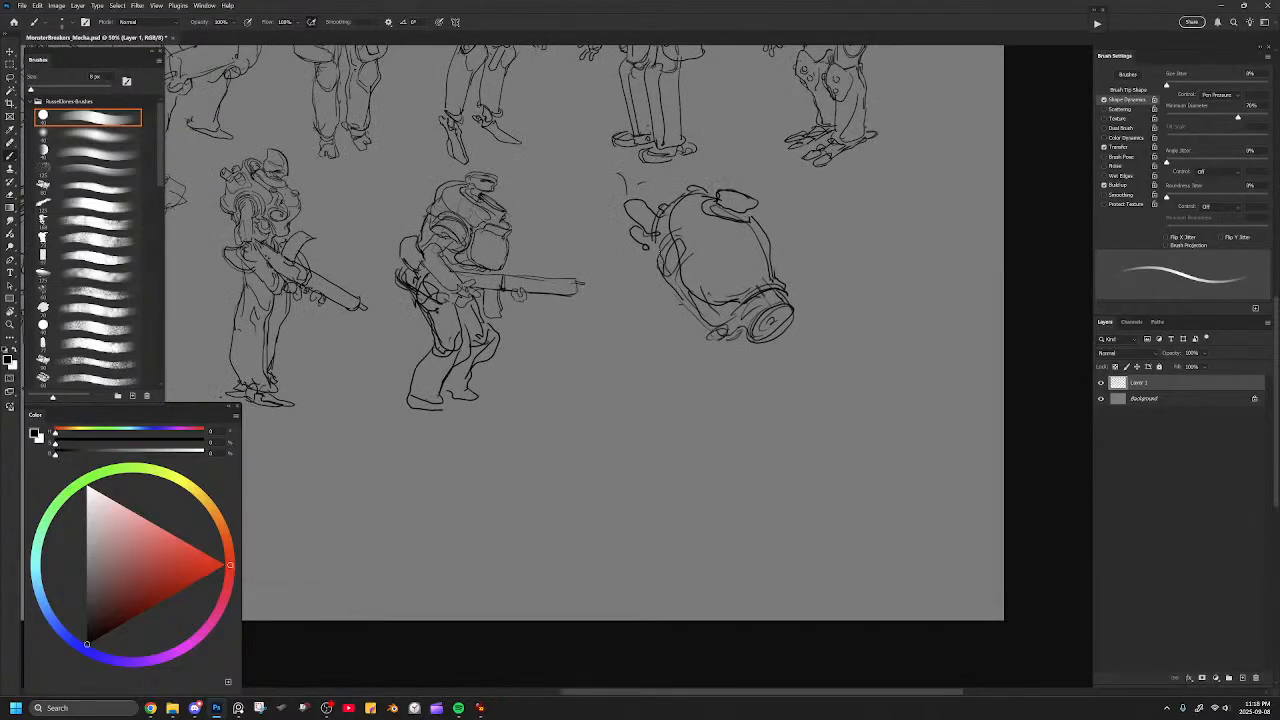
# Draw an oval shoulder plate and the near upper arm at the rear side of the shell, erasing the lines beneath.
pyautogui.moveTo(636, 256)
pyautogui.mouseDown()
pyautogui.moveTo(677, 250)
pyautogui.moveTo(667, 262)
pyautogui.moveTo(687, 298)
pyautogui.moveTo(647, 258)
pyautogui.moveTo(674, 282)
pyautogui.moveTo(679, 268)
pyautogui.moveTo(682, 285)
pyautogui.moveTo(649, 246)
pyautogui.mouseUp()
pyautogui.press('e')
pyautogui.moveTo(690, 283)
pyautogui.mouseDown()
pyautogui.moveTo(648, 306)
pyautogui.moveTo(672, 306)
pyautogui.moveTo(648, 296)
pyautogui.moveTo(655, 318)
pyautogui.mouseUp()
pyautogui.press('b')
pyautogui.hotkey('ctrl', 'z')
pyautogui.hotkey('ctrl', 'z')
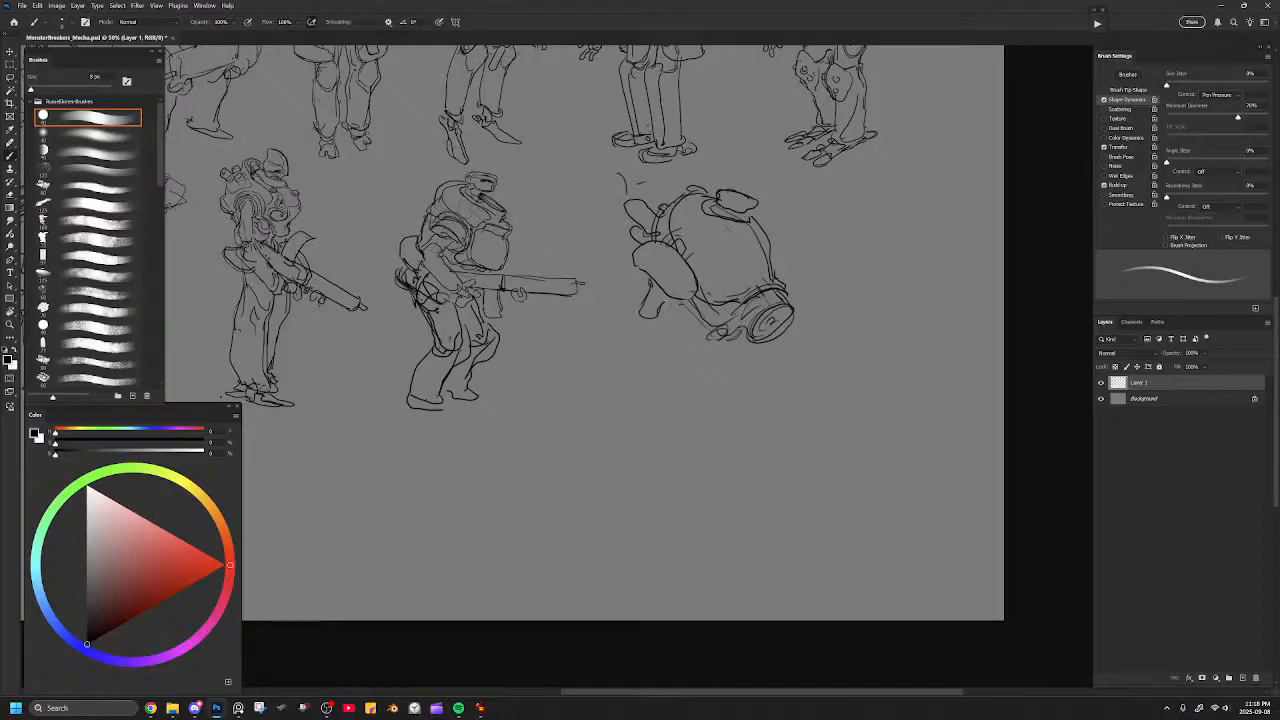
# Draw the near forearm, the far hand and a straight diagonal guide line for the new mecha's gun.
pyautogui.moveTo(734, 203); pyautogui.dragTo(753, 205)
pyautogui.moveTo(735, 303); pyautogui.dragTo(747, 293)
pyautogui.moveTo(628, 311)
pyautogui.mouseDown()
pyautogui.moveTo(648, 363)
pyautogui.moveTo(661, 330)
pyautogui.moveTo(676, 349)
pyautogui.mouseUp()
pyautogui.moveTo(665, 354); pyautogui.dragTo(656, 360)
pyautogui.moveTo(760, 366); pyautogui.dragTo(768, 381)
pyautogui.moveTo(632, 334)
pyautogui.mouseDown()
pyautogui.moveTo(668, 376)
pyautogui.moveTo(686, 360)
pyautogui.moveTo(678, 343)
pyautogui.moveTo(698, 376)
pyautogui.moveTo(704, 360)
pyautogui.moveTo(698, 390)
pyautogui.moveTo(758, 378)
pyautogui.mouseUp()
pyautogui.hotkey('ctrl', 'z')
pyautogui.hotkey('ctrl', 'z')
pyautogui.hotkey('ctrl', 'z')
pyautogui.hotkey('ctrl', 'z')
pyautogui.hotkey('ctrl', 'z')
pyautogui.hotkey('ctrl', 'z')
pyautogui.moveTo(666, 330); pyautogui.dragTo(800, 384)
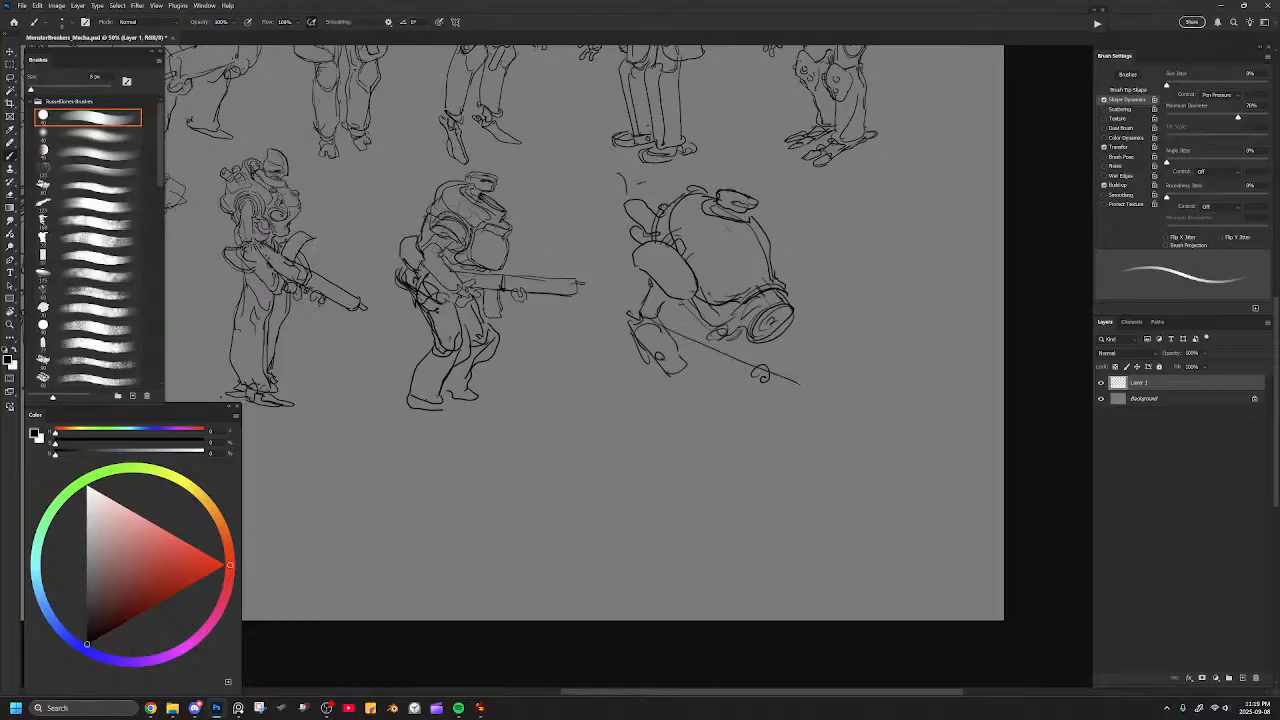
# Draw the gun's body and barrel, the gripping hands and far arm, and smoke curling from the exhaust pipe.
pyautogui.press('e')
pyautogui.moveTo(664, 358)
pyautogui.mouseDown()
pyautogui.moveTo(682, 370)
pyautogui.moveTo(686, 358)
pyautogui.moveTo(638, 352)
pyautogui.moveTo(672, 377)
pyautogui.moveTo(706, 366)
pyautogui.mouseUp()
pyautogui.press('b')
pyautogui.moveTo(693, 374)
pyautogui.mouseDown()
pyautogui.moveTo(800, 400)
pyautogui.moveTo(837, 391)
pyautogui.moveTo(795, 403)
pyautogui.mouseUp()
pyautogui.moveTo(780, 340)
pyautogui.mouseDown()
pyautogui.moveTo(776, 378)
pyautogui.moveTo(754, 396)
pyautogui.moveTo(770, 412)
pyautogui.moveTo(756, 343)
pyautogui.moveTo(779, 348)
pyautogui.mouseUp()
pyautogui.moveTo(699, 298); pyautogui.dragTo(686, 320)
pyautogui.moveTo(638, 193)
pyautogui.mouseDown()
pyautogui.moveTo(625, 201)
pyautogui.moveTo(624, 188)
pyautogui.moveTo(639, 191)
pyautogui.mouseUp()
pyautogui.moveTo(629, 165)
pyautogui.mouseDown()
pyautogui.moveTo(639, 179)
pyautogui.moveTo(611, 224)
pyautogui.mouseUp()
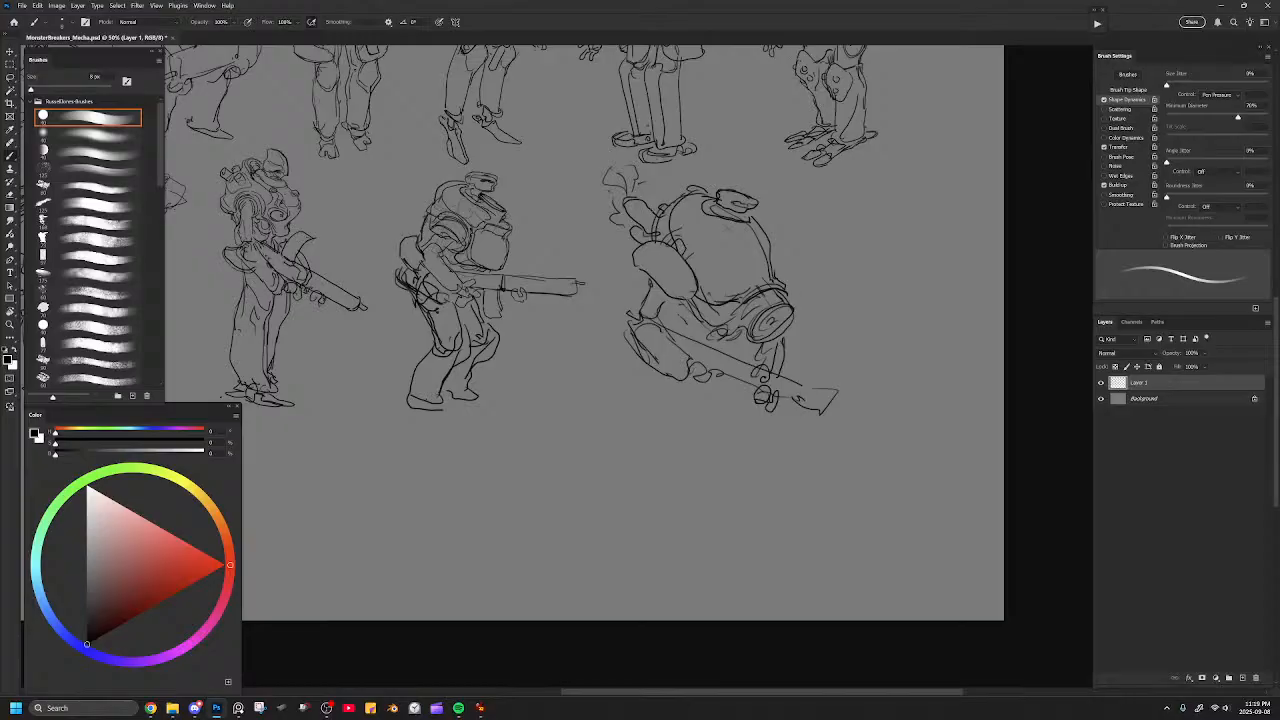
# Select the new mecha with the Lasso and scale it down to match its neighbour.
pyautogui.moveTo(723, 256)
pyautogui.mouseDown()
pyautogui.moveTo(767, 252)
pyautogui.moveTo(776, 172)
pyautogui.moveTo(672, 178)
pyautogui.moveTo(632, 166)
pyautogui.moveTo(612, 318)
pyautogui.moveTo(840, 278)
pyautogui.mouseUp()
pyautogui.press('l')
pyautogui.hotkey('ctrl', 't')
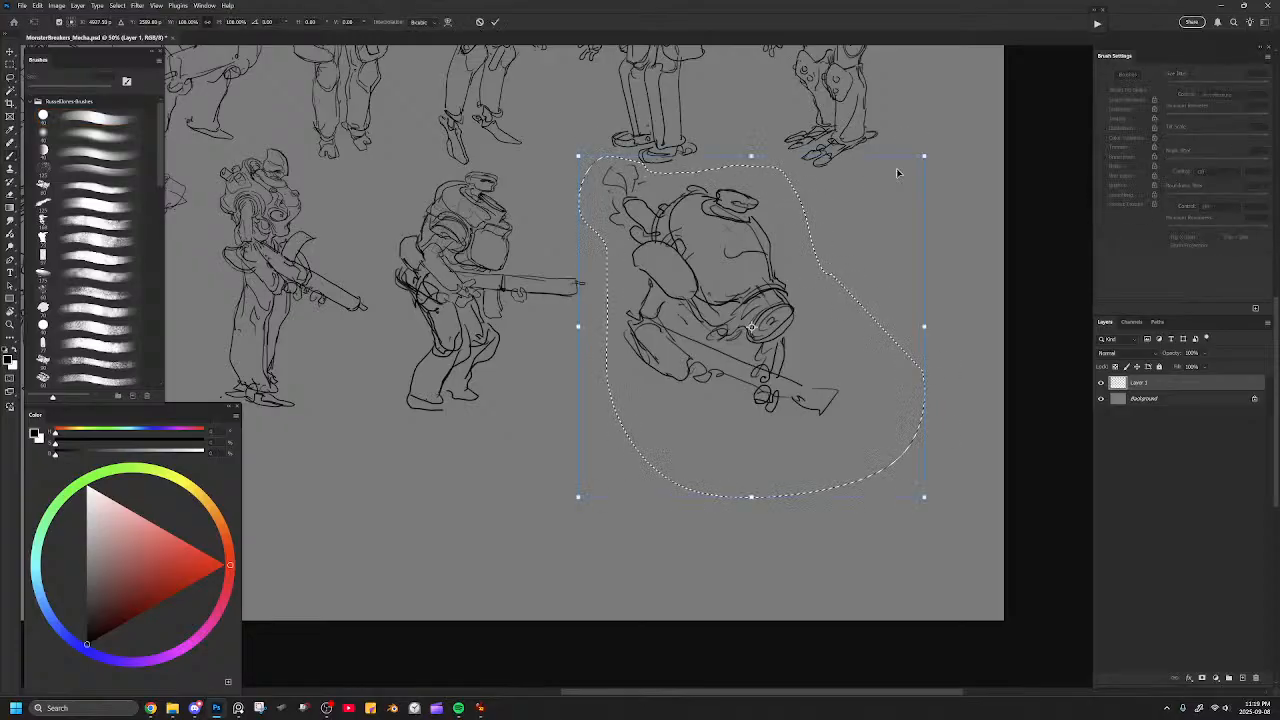
pyautogui.moveTo(922, 155); pyautogui.dragTo(743, 205)
pyautogui.click(773, 127)
pyautogui.hotkey('ctrl', 'd')
pyautogui.moveTo(804, 264); pyautogui.dragTo(1020, 520)
pyautogui.moveTo(783, 285)
pyautogui.mouseDown()
pyautogui.moveTo(818, 191)
pyautogui.moveTo(870, 197)
pyautogui.mouseUp()
pyautogui.moveTo(709, 171)
pyautogui.mouseDown()
pyautogui.moveTo(769, 134)
pyautogui.moveTo(761, 124)
pyautogui.mouseUp()
pyautogui.moveTo(724, 290); pyautogui.dragTo(663, 277)
pyautogui.moveTo(651, 150)
pyautogui.mouseDown()
pyautogui.moveTo(665, 208)
pyautogui.moveTo(586, 197)
pyautogui.mouseUp()
pyautogui.moveTo(757, 234)
pyautogui.mouseDown()
pyautogui.moveTo(578, 198)
pyautogui.moveTo(545, 206)
pyautogui.mouseUp()
pyautogui.moveTo(687, 274); pyautogui.dragTo(671, 164)
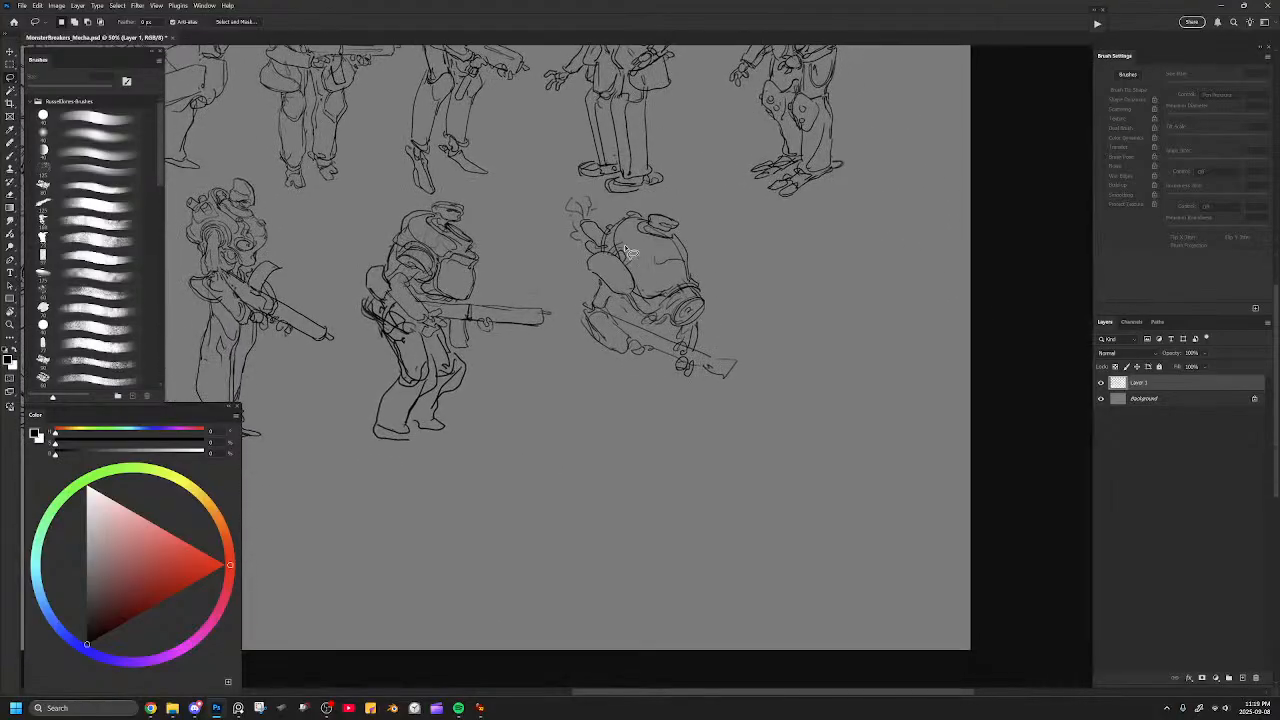
# Strengthen the new mecha's gun barrel with contour and band lines near the far hand.
pyautogui.hotkey('ctrl', '+')
pyautogui.hotkey('ctrl', '+')
pyautogui.press('b')
pyautogui.moveTo(674, 326); pyautogui.dragTo(666, 346)
pyautogui.moveTo(673, 331)
pyautogui.mouseDown()
pyautogui.moveTo(767, 361)
pyautogui.moveTo(744, 374)
pyautogui.moveTo(722, 366)
pyautogui.mouseUp()
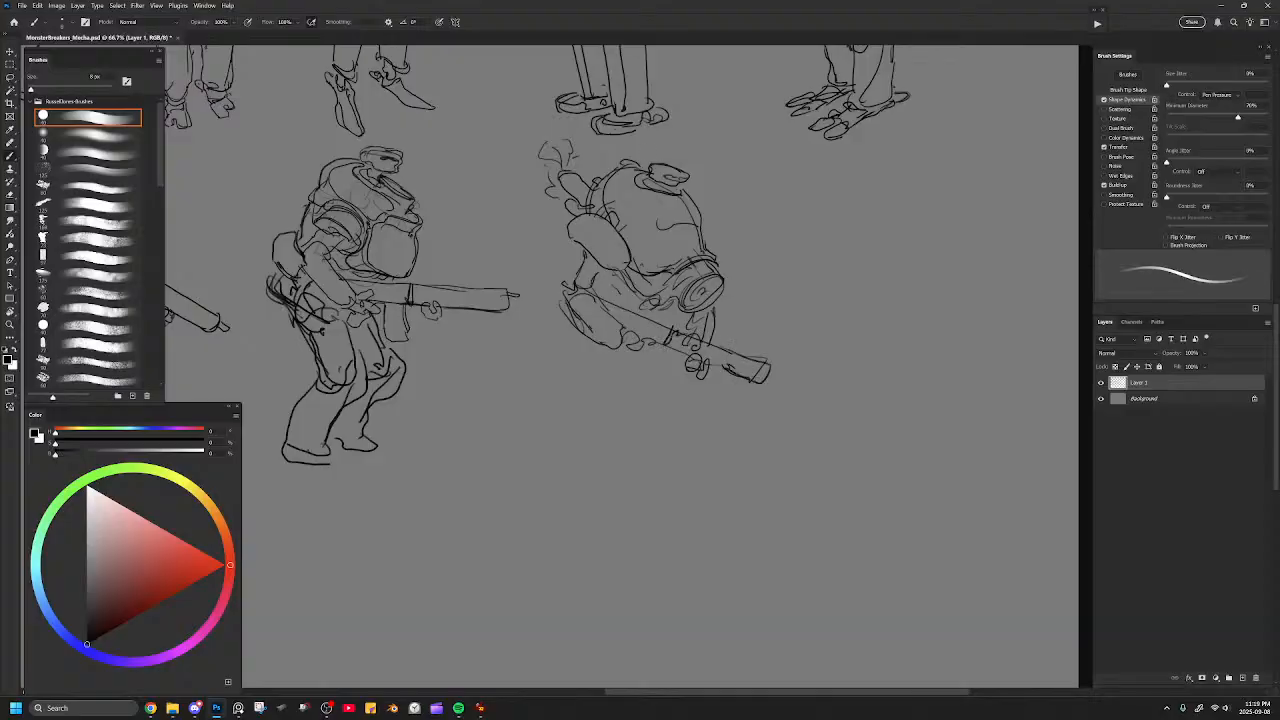
# Add the gun's muzzle tip and detail the near arm, gripping hand and underside of the shell.
pyautogui.moveTo(634, 293); pyautogui.dragTo(648, 304)
pyautogui.moveTo(584, 251); pyautogui.dragTo(570, 316)
pyautogui.moveTo(644, 340); pyautogui.dragTo(656, 349)
pyautogui.moveTo(630, 306); pyautogui.dragTo(666, 322)
pyautogui.moveTo(620, 298); pyautogui.dragTo(631, 305)
pyautogui.moveTo(769, 373); pyautogui.dragTo(779, 379)
pyautogui.moveTo(593, 281); pyautogui.dragTo(601, 289)
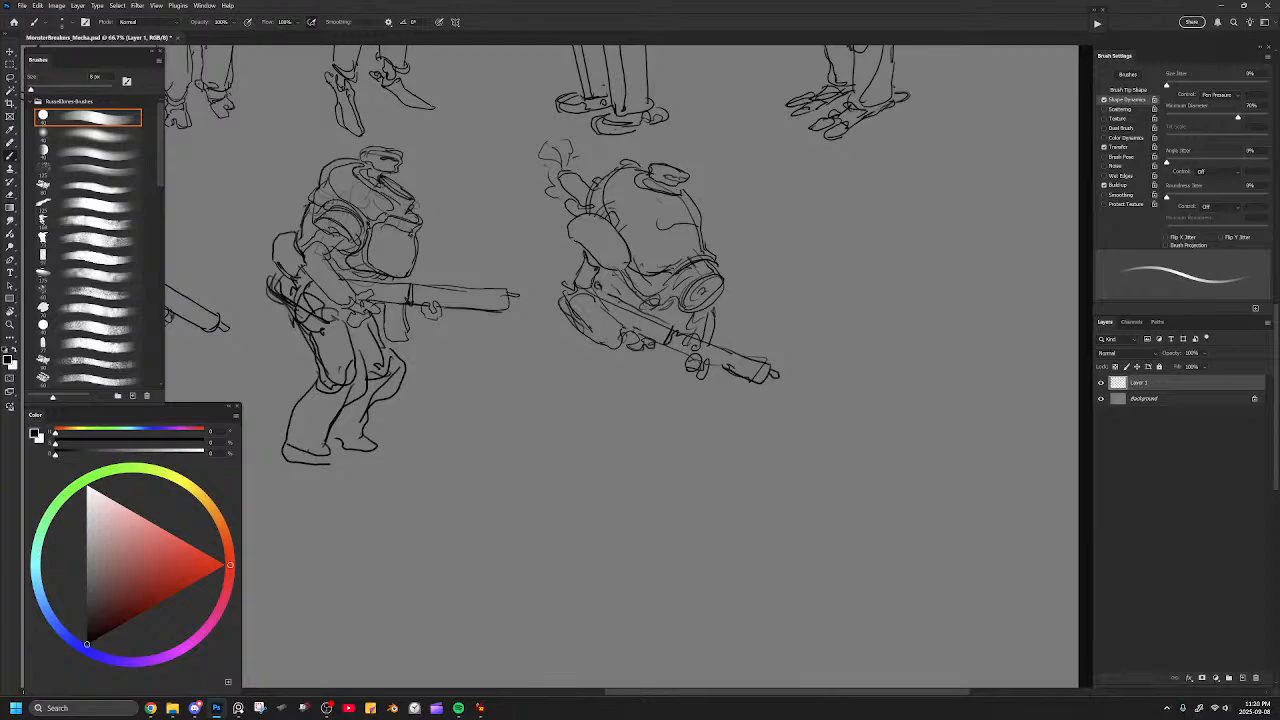
# Reduce the brush to 7 px, detail the hatch and round canister, and add a small bump behind the hatch.
pyautogui.moveTo(685, 187); pyautogui.dragTo(651, 187)
pyautogui.press('[')
pyautogui.moveTo(713, 291); pyautogui.dragTo(699, 303)
pyautogui.moveTo(713, 289); pyautogui.dragTo(705, 303)
pyautogui.moveTo(607, 172); pyautogui.dragTo(617, 160)
# Draw the new mecha's near and far thighs beneath the gun.
pyautogui.moveTo(595, 290); pyautogui.dragTo(619, 394)
pyautogui.hotkey('ctrl', 'z')
pyautogui.moveTo(587, 337)
pyautogui.mouseDown()
pyautogui.moveTo(593, 386)
pyautogui.moveTo(625, 396)
pyautogui.moveTo(630, 356)
pyautogui.moveTo(701, 390)
pyautogui.moveTo(672, 383)
pyautogui.moveTo(660, 362)
pyautogui.moveTo(687, 387)
pyautogui.moveTo(703, 380)
pyautogui.moveTo(666, 355)
pyautogui.mouseUp()
pyautogui.hotkey('ctrl', 'z')
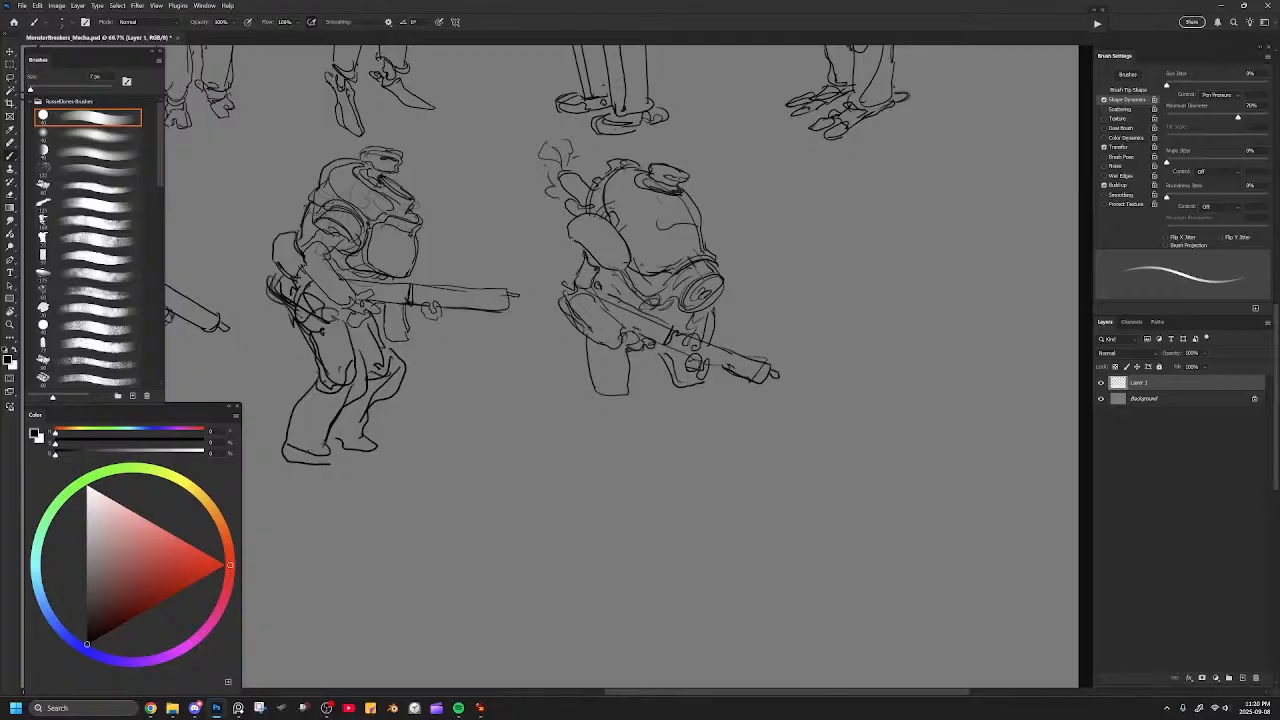
pyautogui.moveTo(670, 278)
pyautogui.mouseDown()
pyautogui.moveTo(658, 305)
pyautogui.moveTo(671, 303)
pyautogui.moveTo(630, 278)
pyautogui.mouseUp()
pyautogui.hotkey('ctrl', 'z')
pyautogui.hotkey('ctrl', 'z')
pyautogui.moveTo(589, 345); pyautogui.dragTo(625, 395)
# Draw both tapering lower legs below the thighs and reinforce the far knee's contour.
pyautogui.moveTo(706, 384); pyautogui.dragTo(678, 441)
pyautogui.moveTo(632, 381); pyautogui.dragTo(616, 441)
pyautogui.moveTo(586, 368)
pyautogui.mouseDown()
pyautogui.moveTo(590, 442)
pyautogui.moveTo(616, 446)
pyautogui.mouseUp()
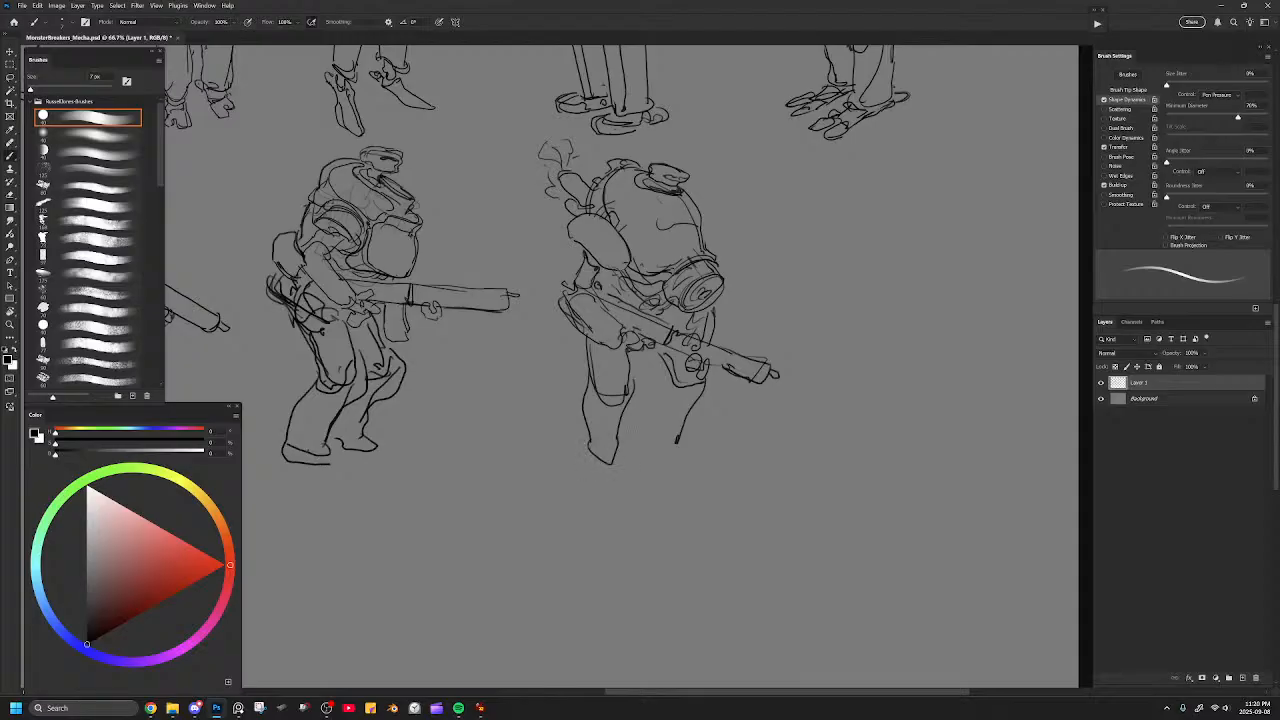
pyautogui.moveTo(652, 352)
pyautogui.mouseDown()
pyautogui.moveTo(668, 384)
pyautogui.moveTo(653, 424)
pyautogui.moveTo(684, 454)
pyautogui.moveTo(706, 382)
pyautogui.mouseUp()
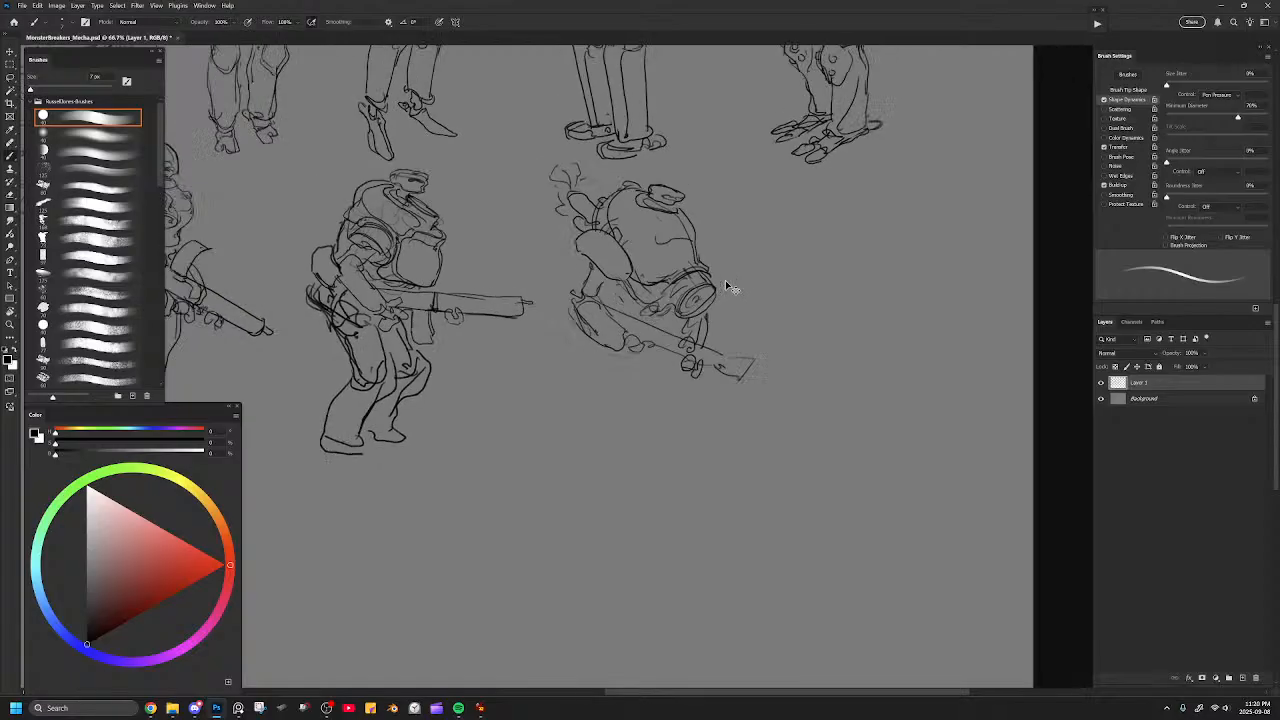
# Review the whole lineup, flip the canvas horizontally and close in on the new mecha's legs.
pyautogui.hotkey('ctrl', '-')
pyautogui.hotkey('ctrl', '-')
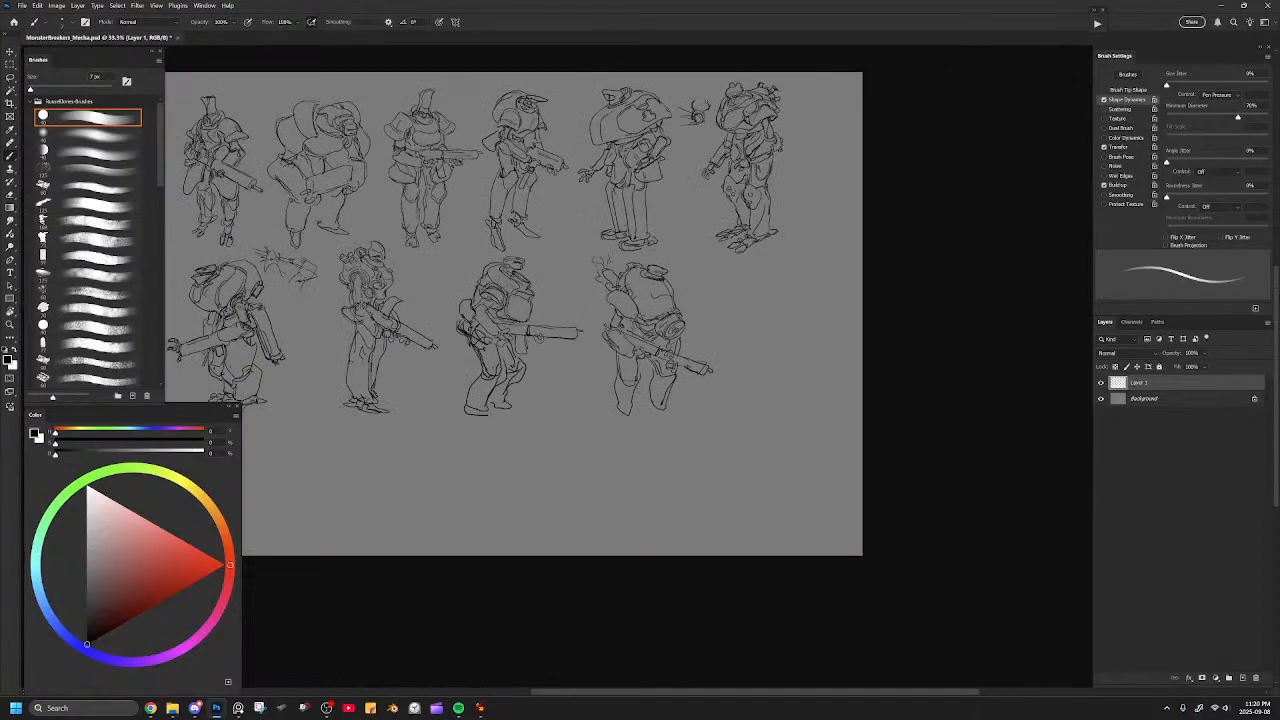
pyautogui.moveTo(724, 246); pyautogui.dragTo(808, 243)
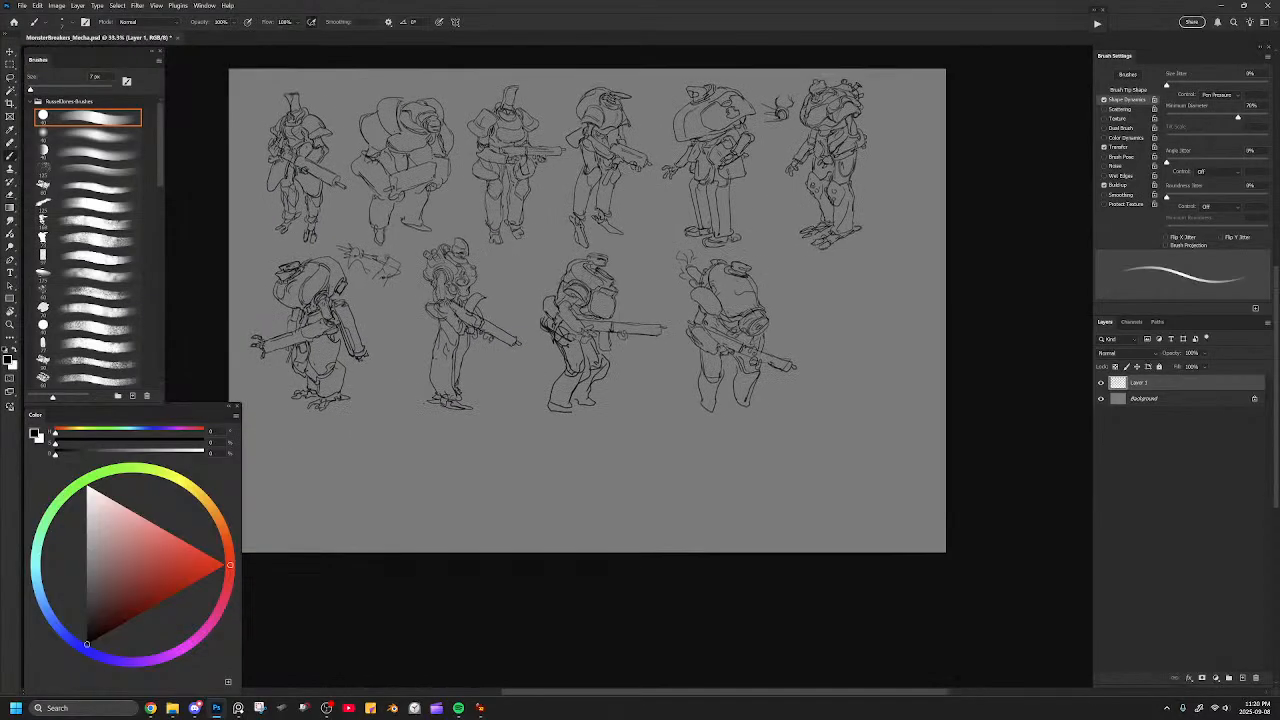
pyautogui.hotkey('ctrl', '+')
pyautogui.hotkey('ctrl', 'shift', 'h')
pyautogui.moveTo(550, 335); pyautogui.dragTo(791, 314)
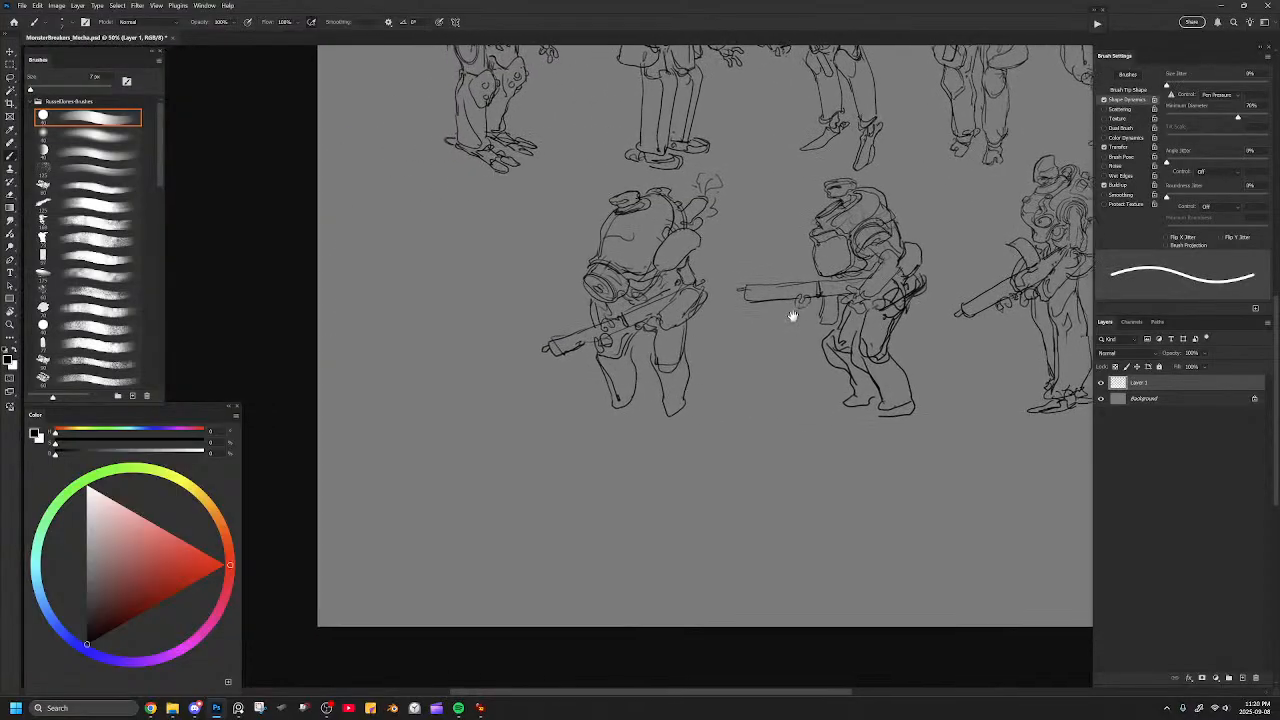
pyautogui.hotkey('ctrl', '+')
pyautogui.hotkey('ctrl', '+')
pyautogui.moveTo(610, 261); pyautogui.dragTo(774, 198)
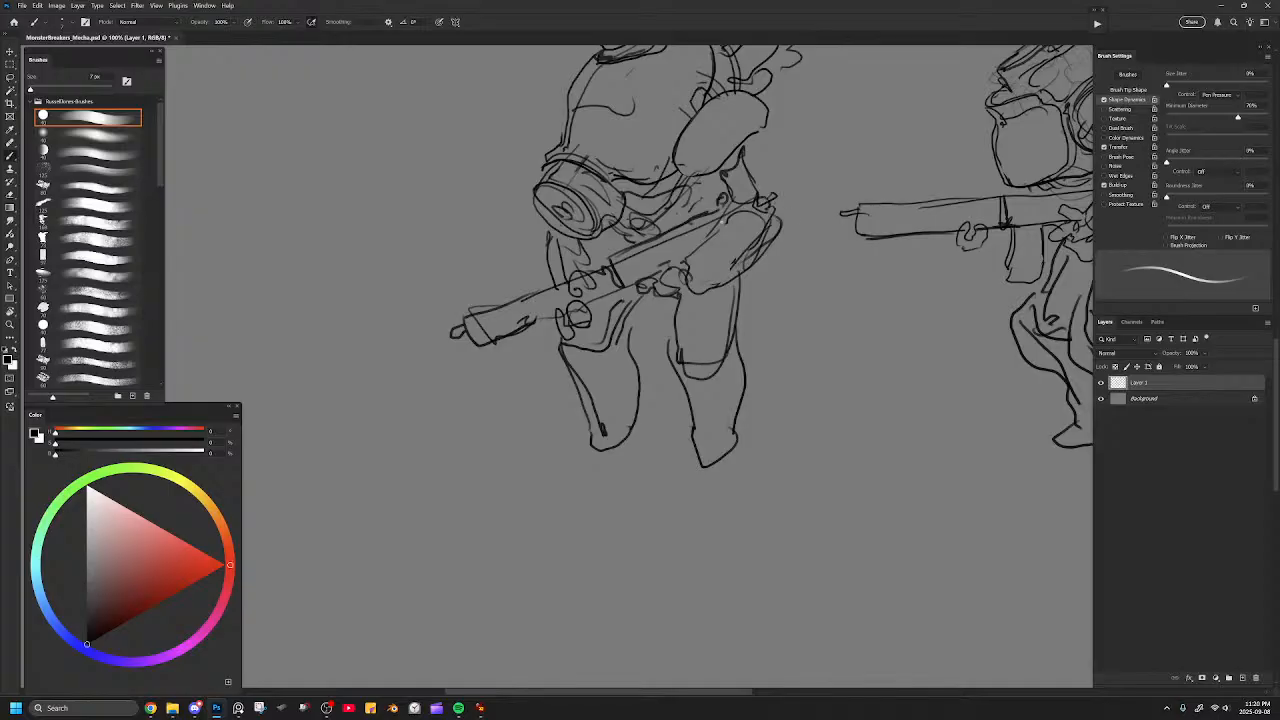
pyautogui.moveTo(686, 289); pyautogui.dragTo(702, 329)
pyautogui.hotkey('ctrl', 'z')
pyautogui.moveTo(752, 269); pyautogui.dragTo(762, 318)
pyautogui.hotkey('ctrl', 'z')
pyautogui.moveTo(742, 272)
pyautogui.mouseDown()
pyautogui.moveTo(745, 327)
pyautogui.moveTo(763, 335)
pyautogui.moveTo(758, 264)
pyautogui.moveTo(777, 308)
pyautogui.mouseUp()
pyautogui.hotkey('ctrl', 'z')
# Sketch ankle joints under both lower legs and hang a flat pouch behind the hunched mecha's rear thigh.
pyautogui.moveTo(535, 321); pyautogui.dragTo(622, 286)
pyautogui.moveTo(603, 448)
pyautogui.mouseDown()
pyautogui.moveTo(626, 452)
pyautogui.moveTo(633, 434)
pyautogui.mouseUp()
pyautogui.moveTo(710, 466); pyautogui.dragTo(743, 449)
pyautogui.moveTo(738, 296); pyautogui.dragTo(734, 408)
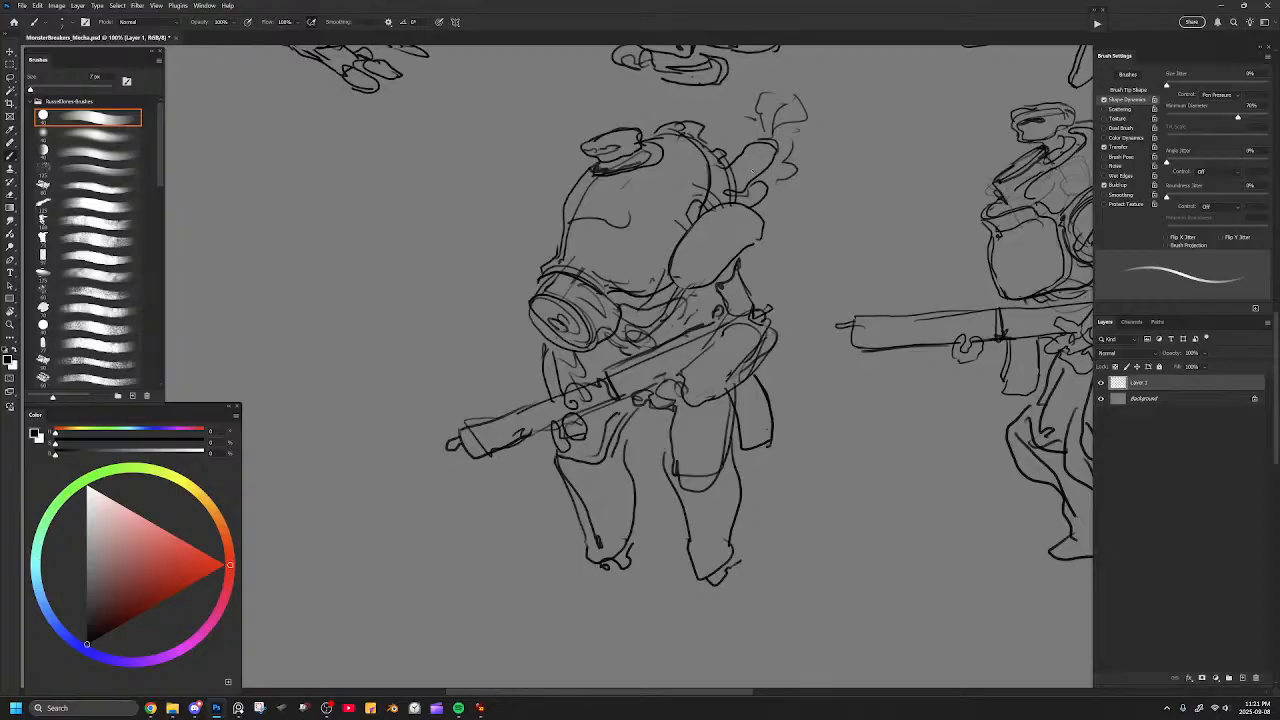
# Erase the scribbled outline behind the gun and redraw it as a clean rounded hip pouch.
pyautogui.press('e')
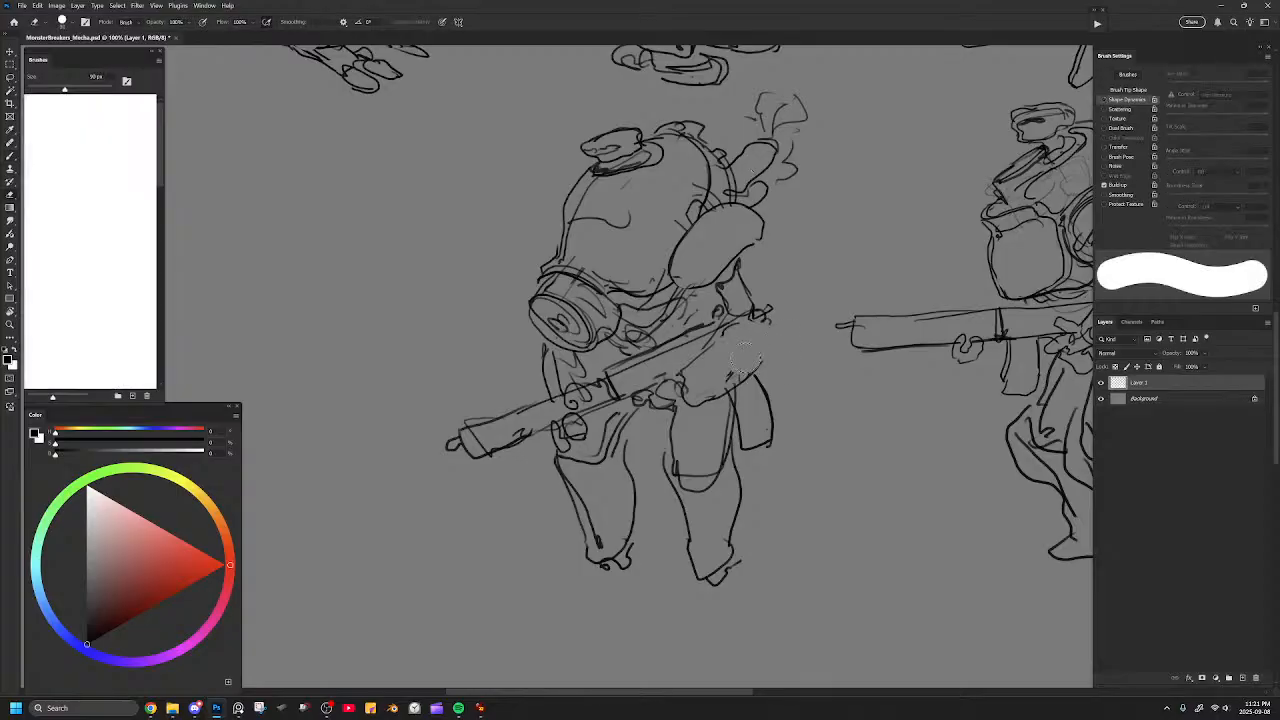
pyautogui.press('b')
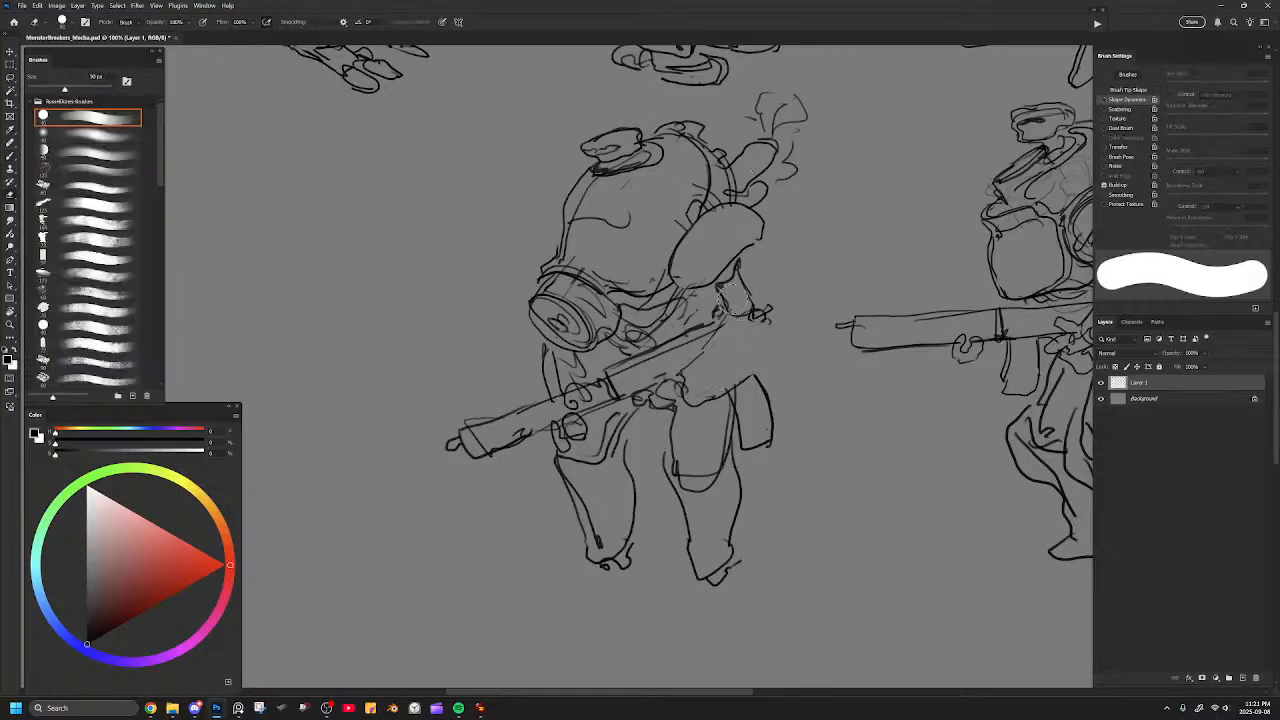
pyautogui.moveTo(724, 316)
pyautogui.mouseDown()
pyautogui.moveTo(703, 350)
pyautogui.moveTo(774, 334)
pyautogui.moveTo(776, 363)
pyautogui.moveTo(746, 372)
pyautogui.moveTo(766, 326)
pyautogui.moveTo(780, 366)
pyautogui.moveTo(754, 376)
pyautogui.mouseUp()
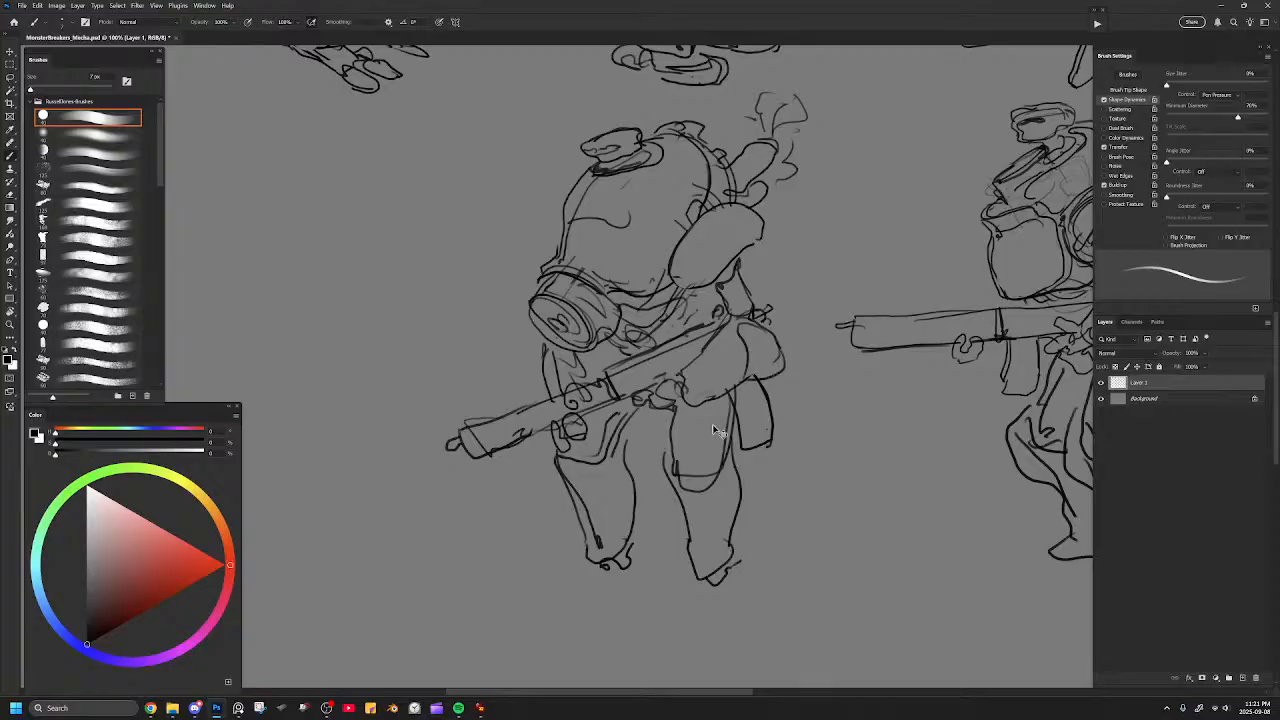
# Erase the rough lines at the base of the hunched mecha's hatch and redraw its rim.
pyautogui.hotkey('ctrl', '-')
pyautogui.hotkey('ctrl', '-')
pyautogui.moveTo(798, 309); pyautogui.dragTo(760, 343)
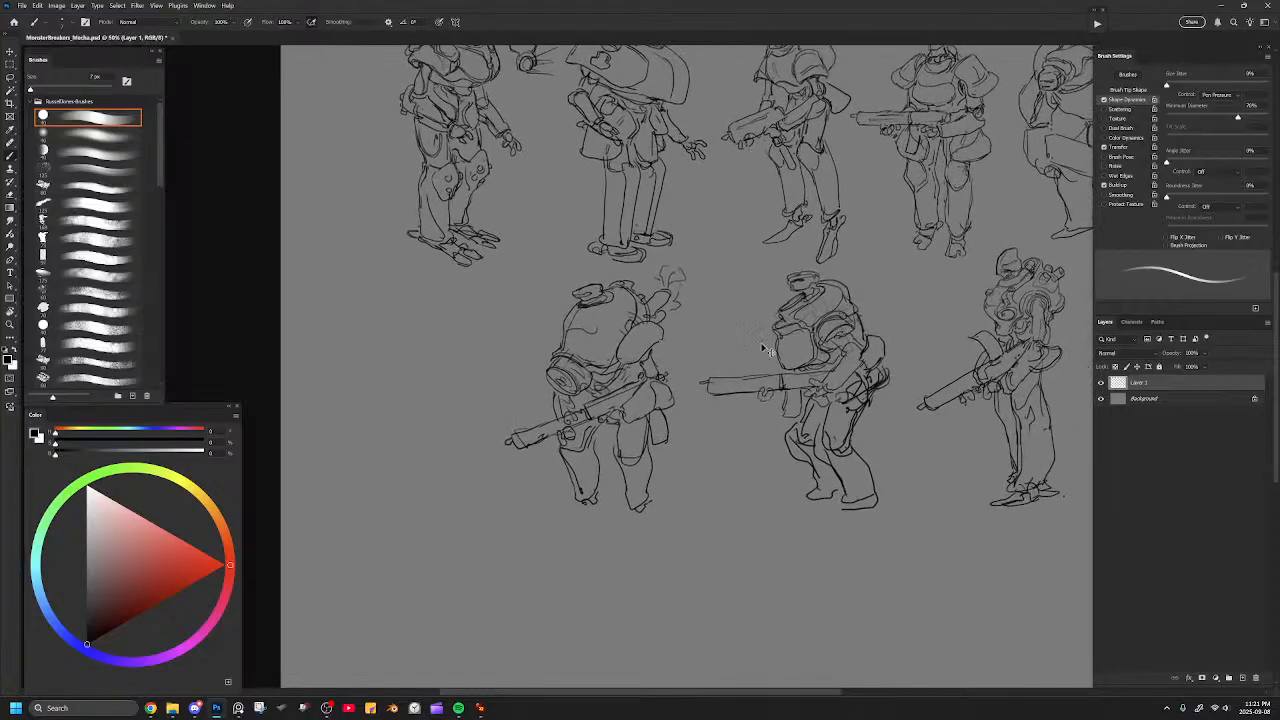
pyautogui.hotkey('ctrl', '+')
pyautogui.moveTo(637, 357); pyautogui.dragTo(693, 341)
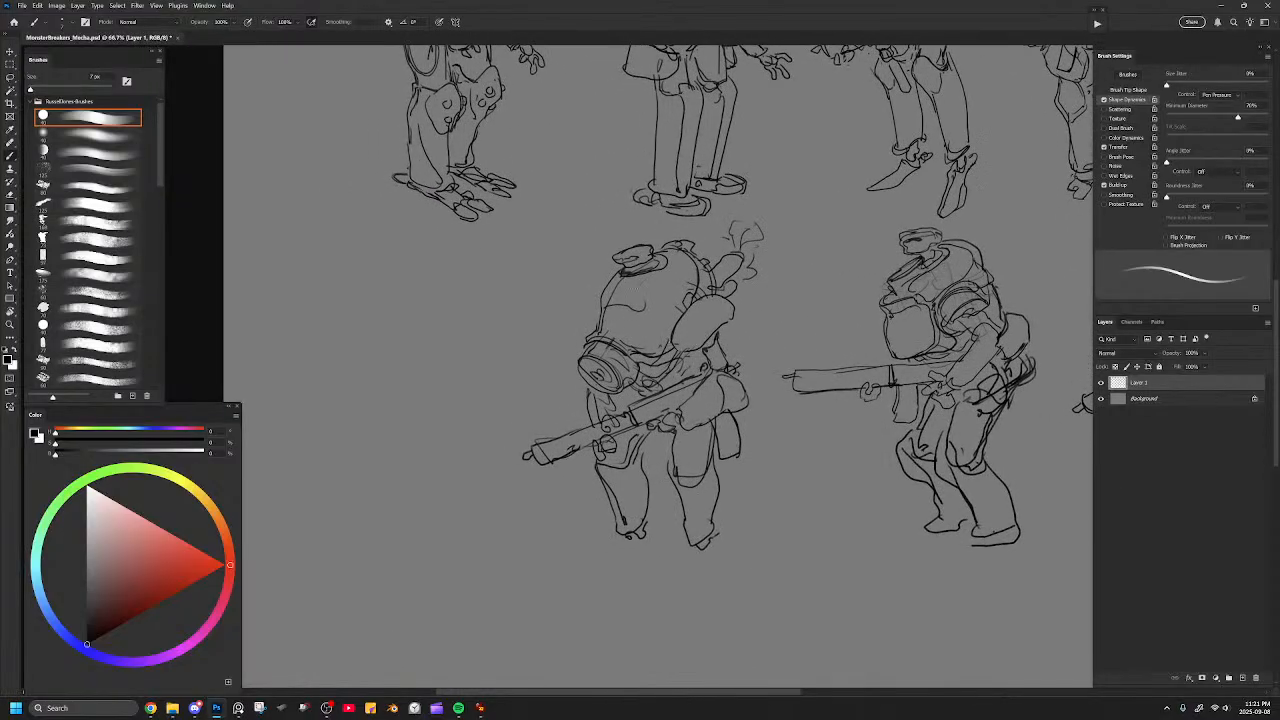
pyautogui.press('e')
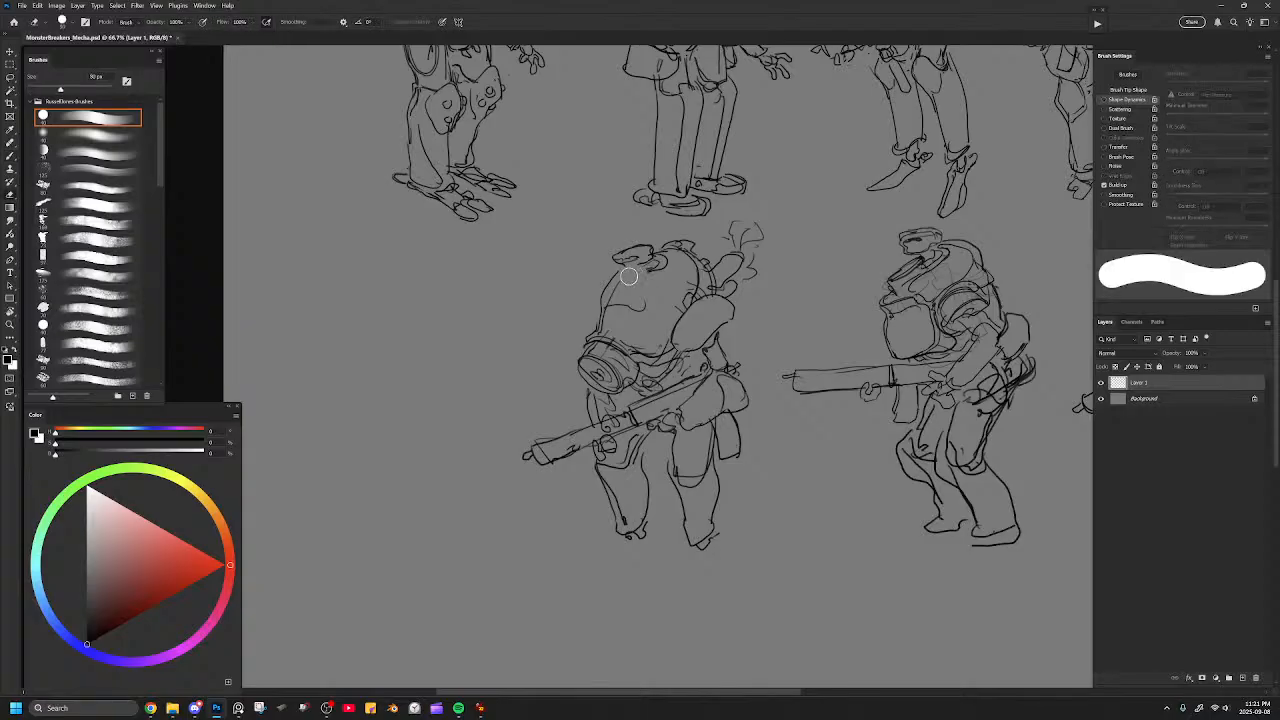
pyautogui.moveTo(650, 272); pyautogui.dragTo(632, 278)
pyautogui.press('b')
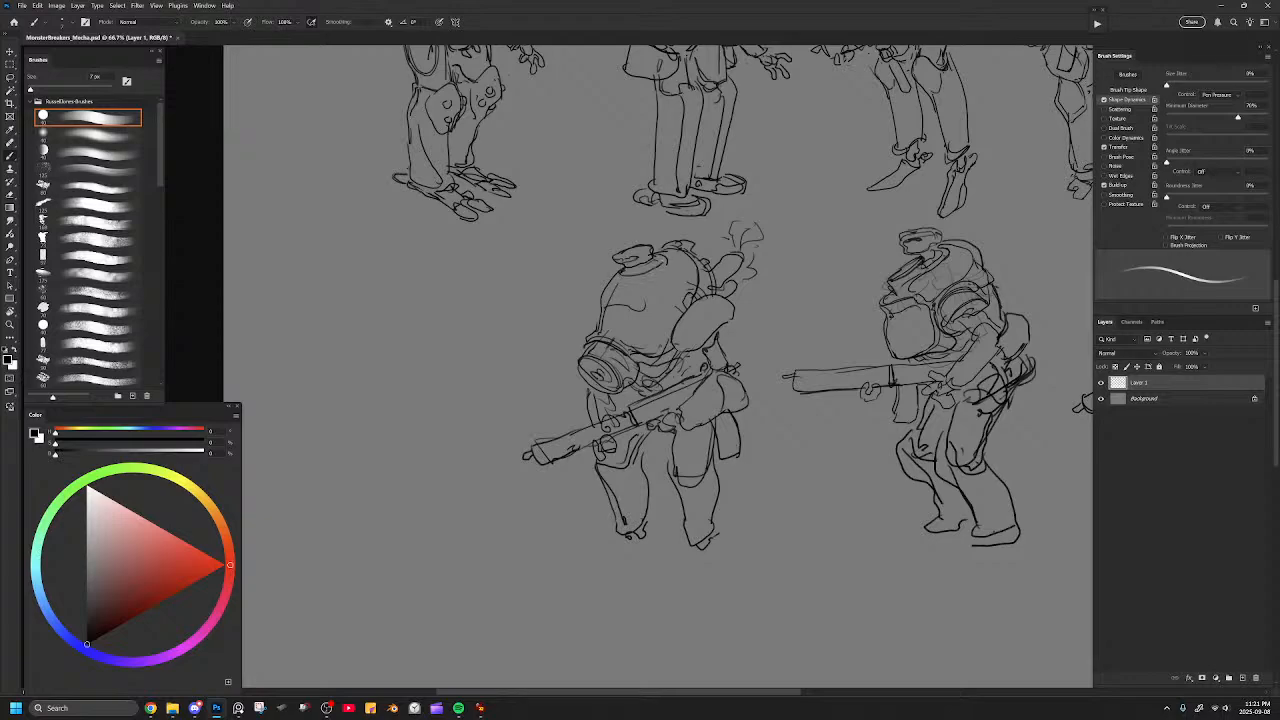
pyautogui.moveTo(627, 271); pyautogui.dragTo(652, 262)
# Draw pointed feet below both ankles of the hunched mecha and clean up the stray lines on one foot.
pyautogui.moveTo(796, 386); pyautogui.dragTo(754, 336)
pyautogui.moveTo(579, 481)
pyautogui.mouseDown()
pyautogui.moveTo(602, 494)
pyautogui.moveTo(607, 472)
pyautogui.moveTo(641, 513)
pyautogui.moveTo(667, 493)
pyautogui.mouseUp()
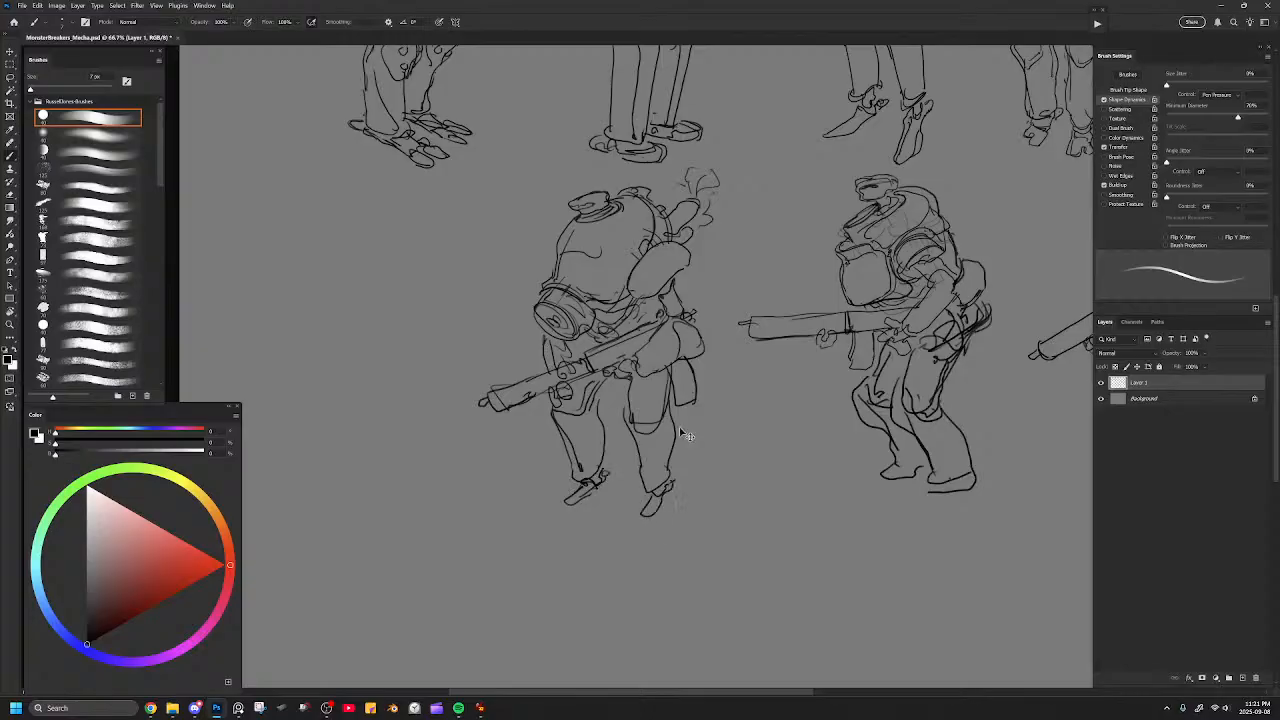
pyautogui.hotkey('ctrl', '-')
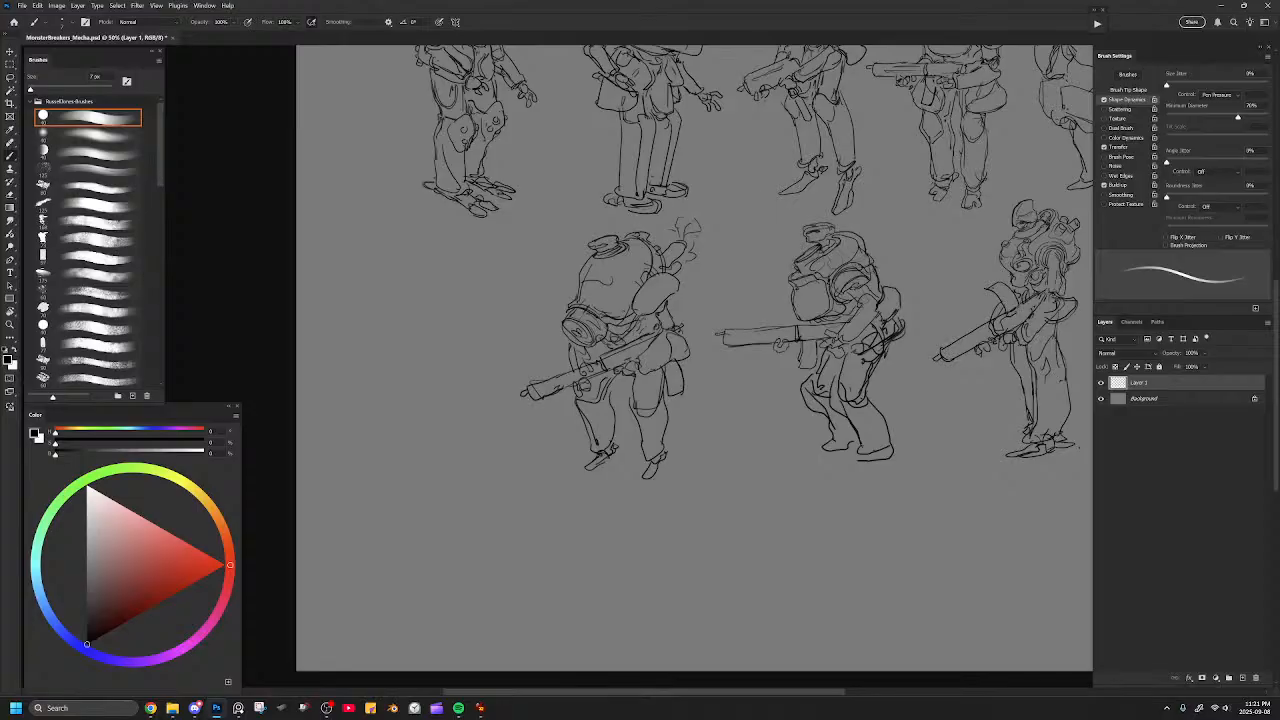
pyautogui.press('e')
pyautogui.moveTo(661, 464)
pyautogui.mouseDown()
pyautogui.moveTo(642, 480)
pyautogui.moveTo(664, 458)
pyautogui.mouseUp()
pyautogui.press('b')
# Set the brush to 8 px, erase the old knee lines and redraw both knees with rounded, bulging guards.
pyautogui.press(']')
pyautogui.moveTo(726, 416); pyautogui.dragTo(706, 449)
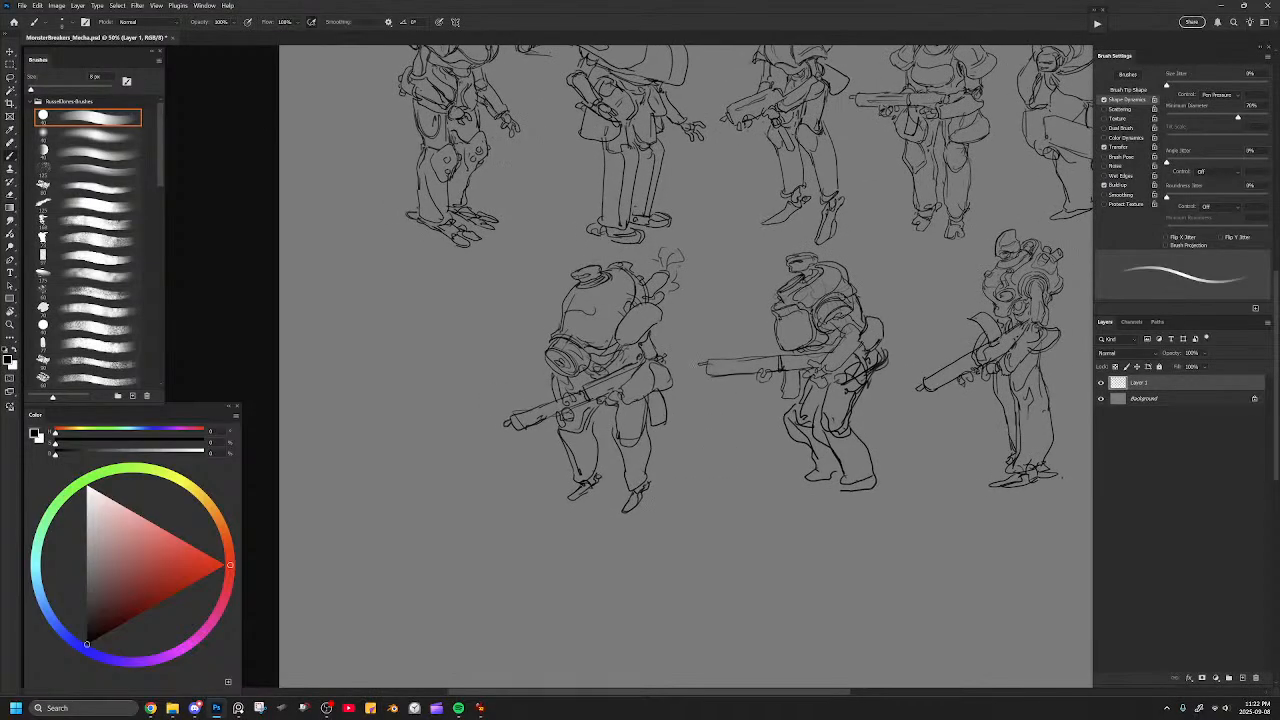
pyautogui.hotkey('ctrl', '+')
pyautogui.moveTo(610, 360)
pyautogui.mouseDown()
pyautogui.moveTo(616, 375)
pyautogui.moveTo(629, 368)
pyautogui.mouseUp()
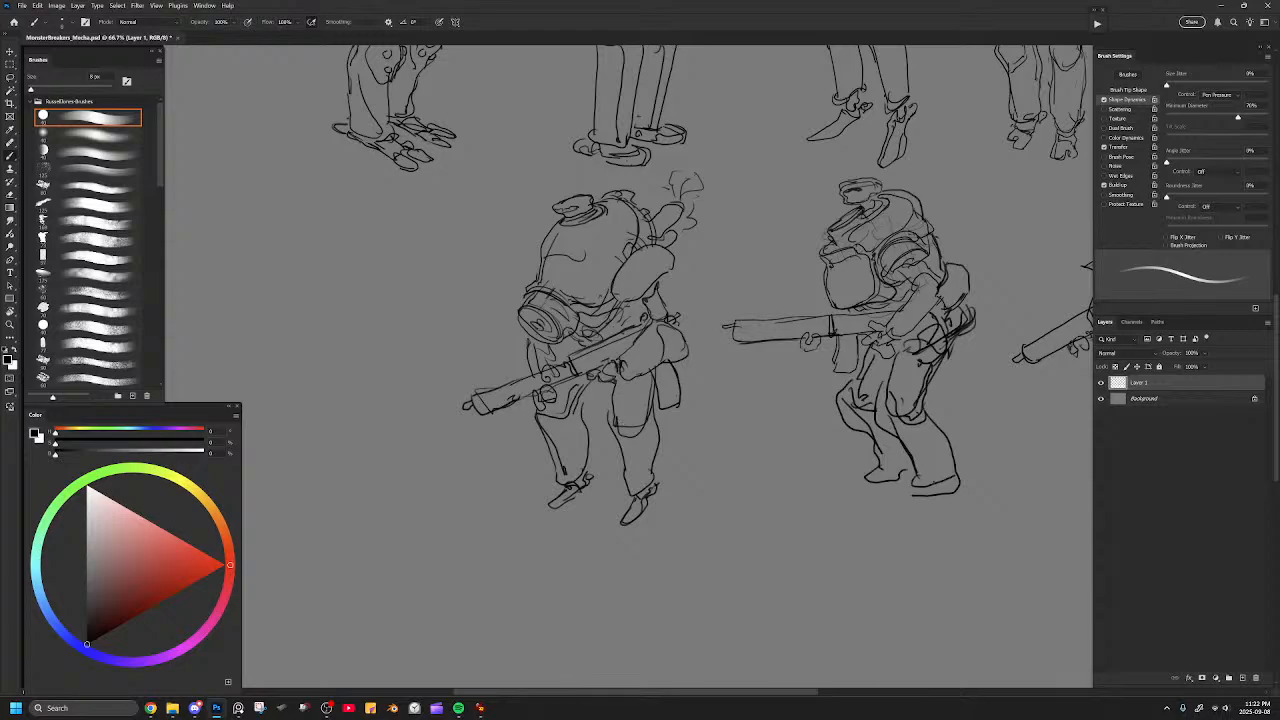
pyautogui.press('e')
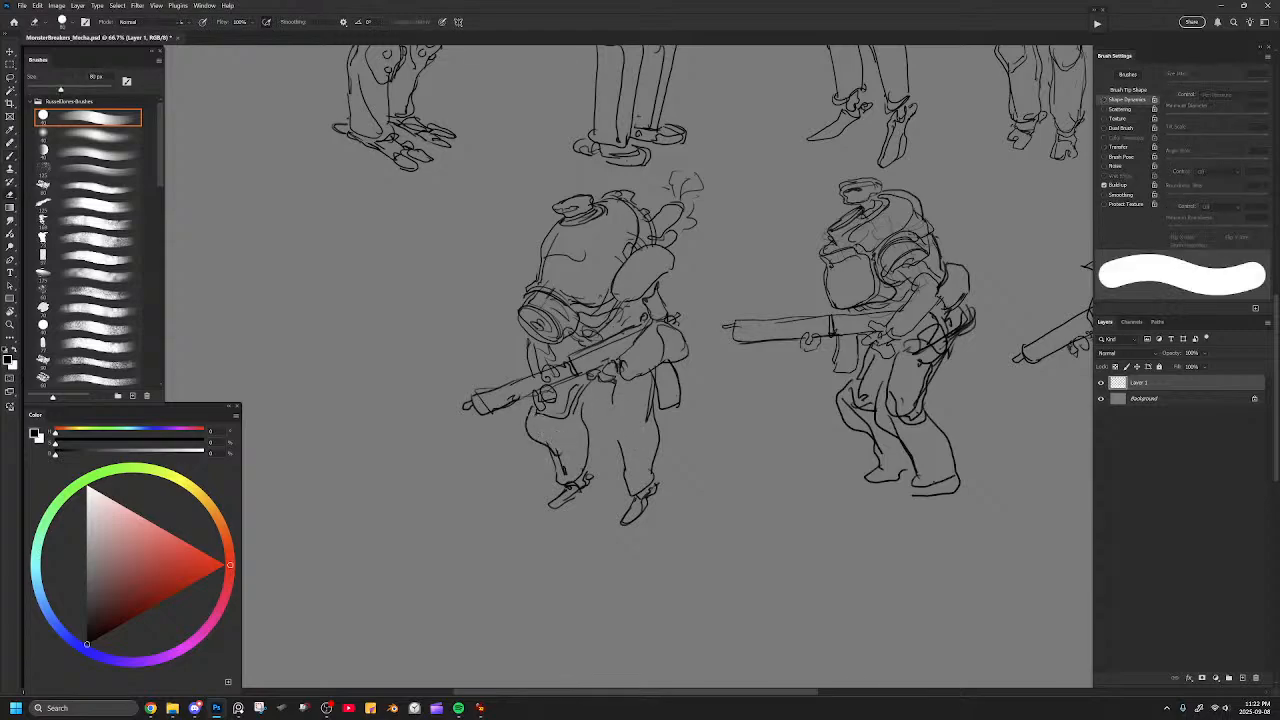
pyautogui.press('b')
pyautogui.moveTo(606, 410)
pyautogui.mouseDown()
pyautogui.moveTo(630, 462)
pyautogui.moveTo(645, 422)
pyautogui.moveTo(626, 408)
pyautogui.mouseUp()
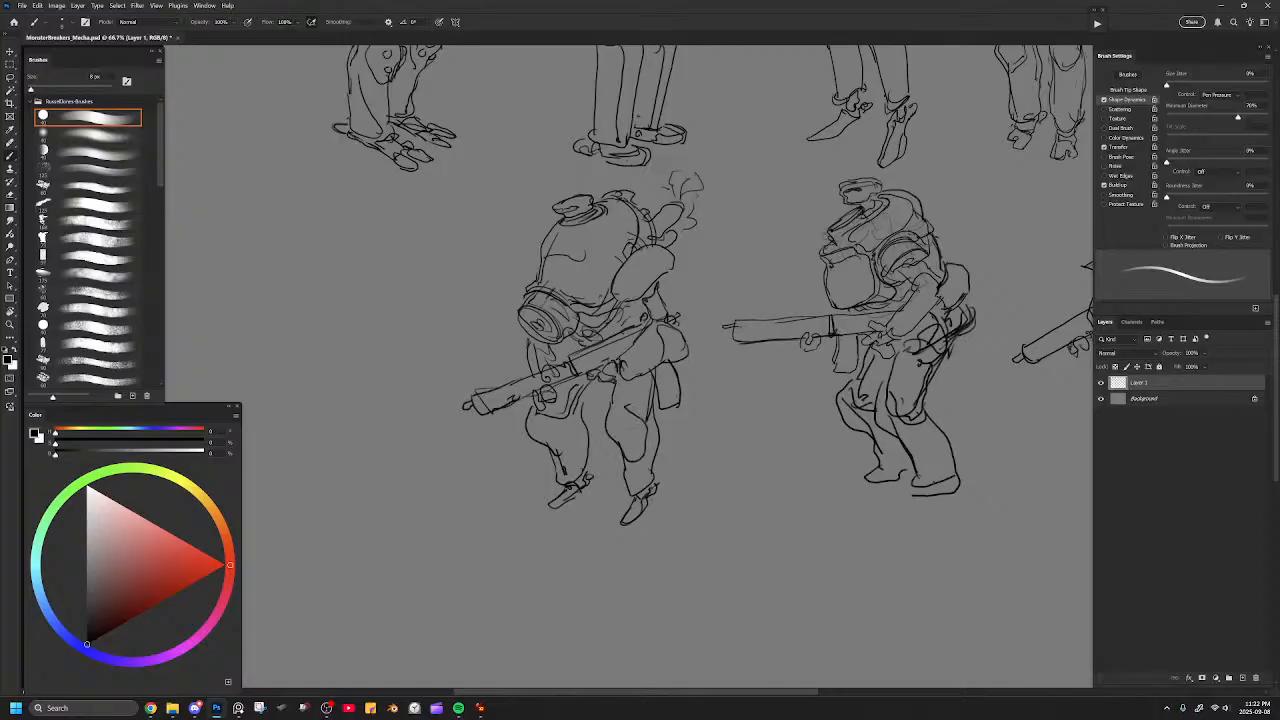
# Refine the shin and foot contours and tidy the edge of the rounded hip pouch.
pyautogui.moveTo(561, 457); pyautogui.dragTo(582, 403)
pyautogui.moveTo(658, 442); pyautogui.dragTo(654, 484)
pyautogui.moveTo(550, 506); pyautogui.dragTo(569, 497)
pyautogui.press('e')
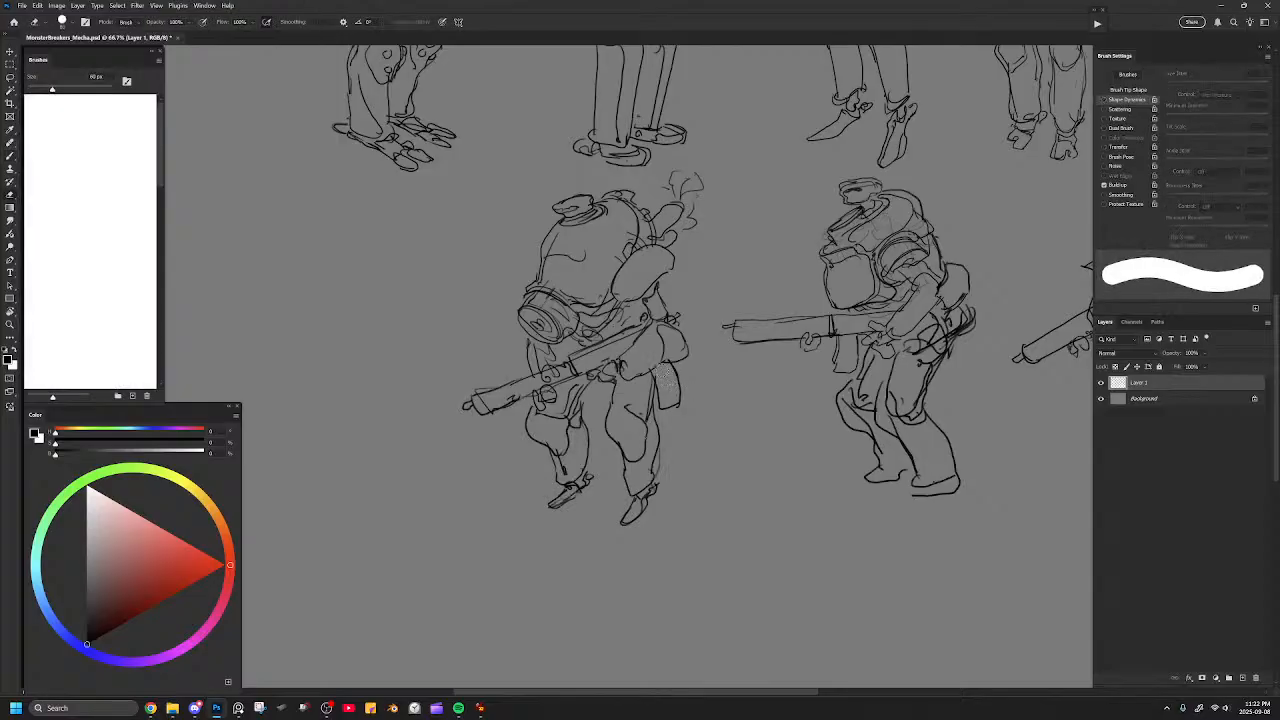
pyautogui.press('b')
pyautogui.moveTo(681, 347); pyautogui.dragTo(691, 361)
# Review the whole mecha lineup and compare the hunched mecha with its neighbours.
pyautogui.hotkey('ctrl', '-')
pyautogui.hotkey('ctrl', '-')
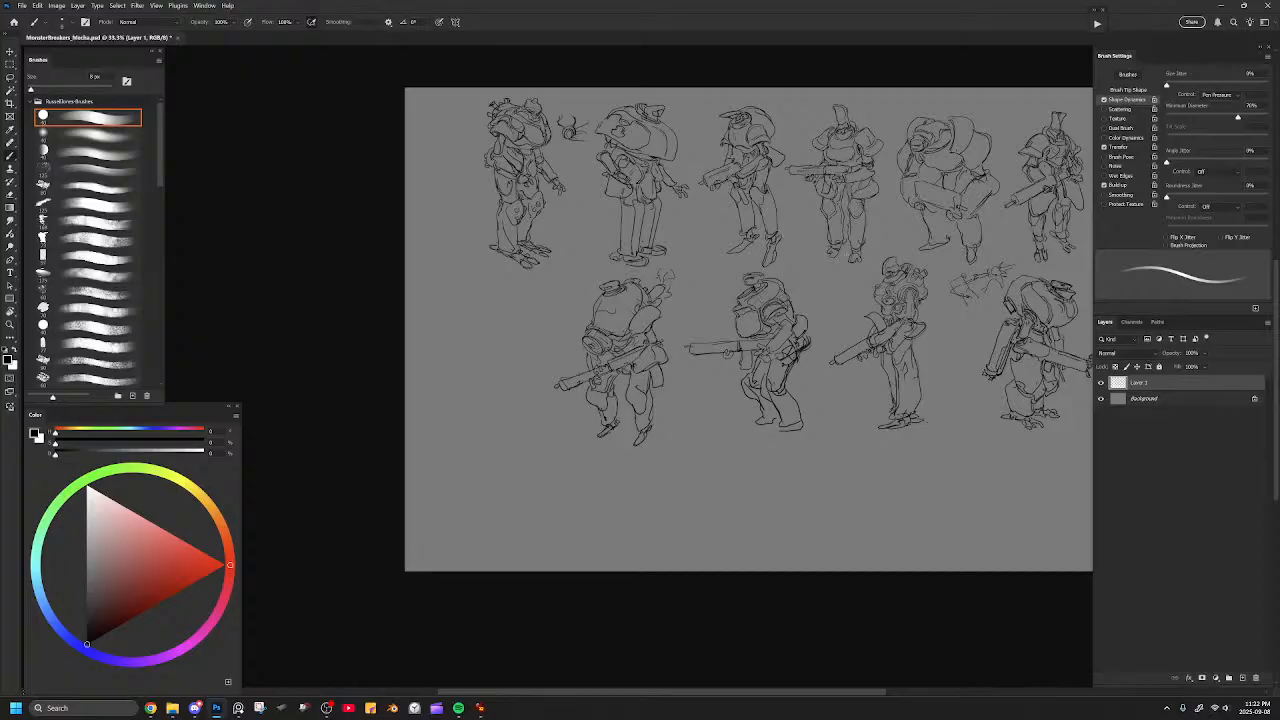
pyautogui.hotkey('ctrl', '+')
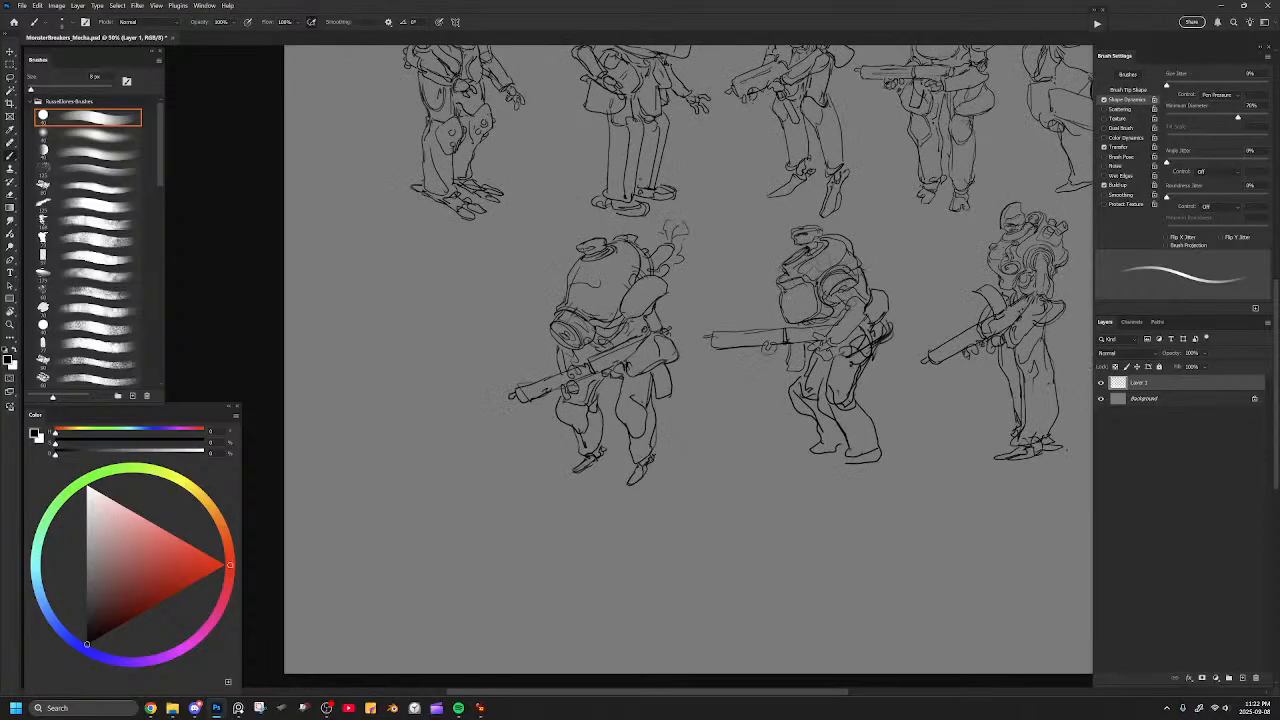
pyautogui.hotkey('ctrl', '+')
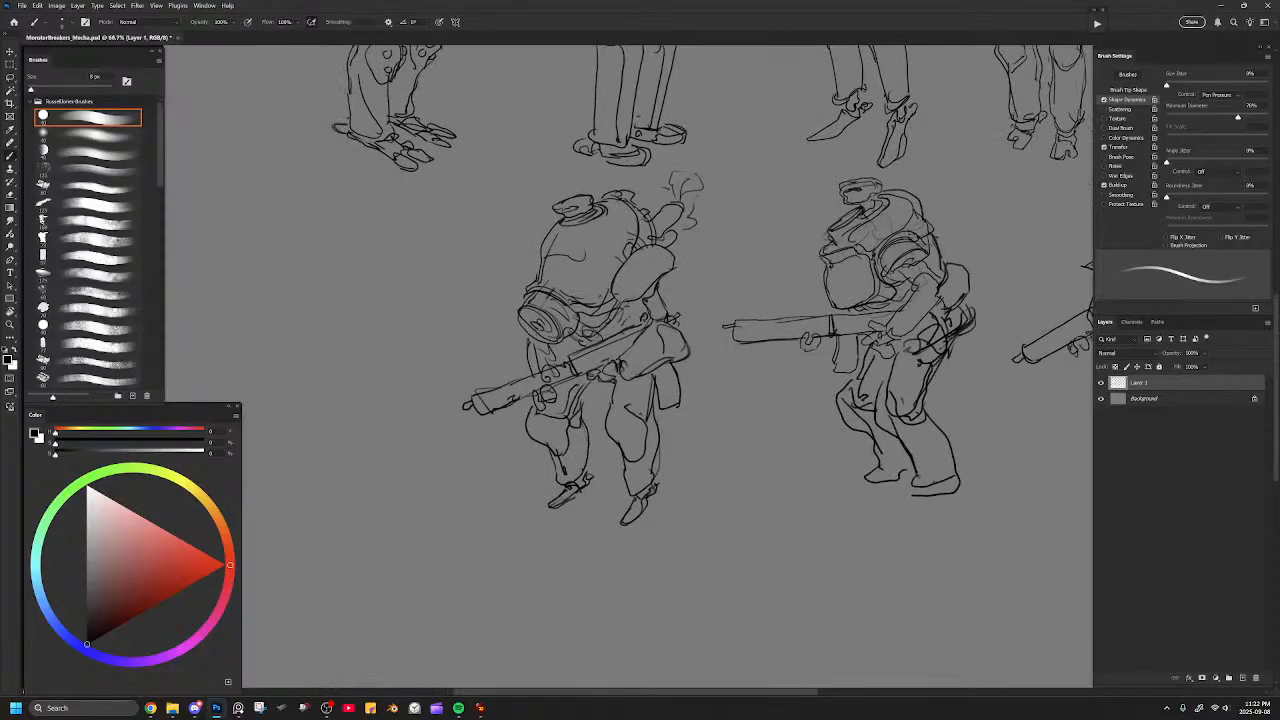
pyautogui.scroll(3, 640, 360)
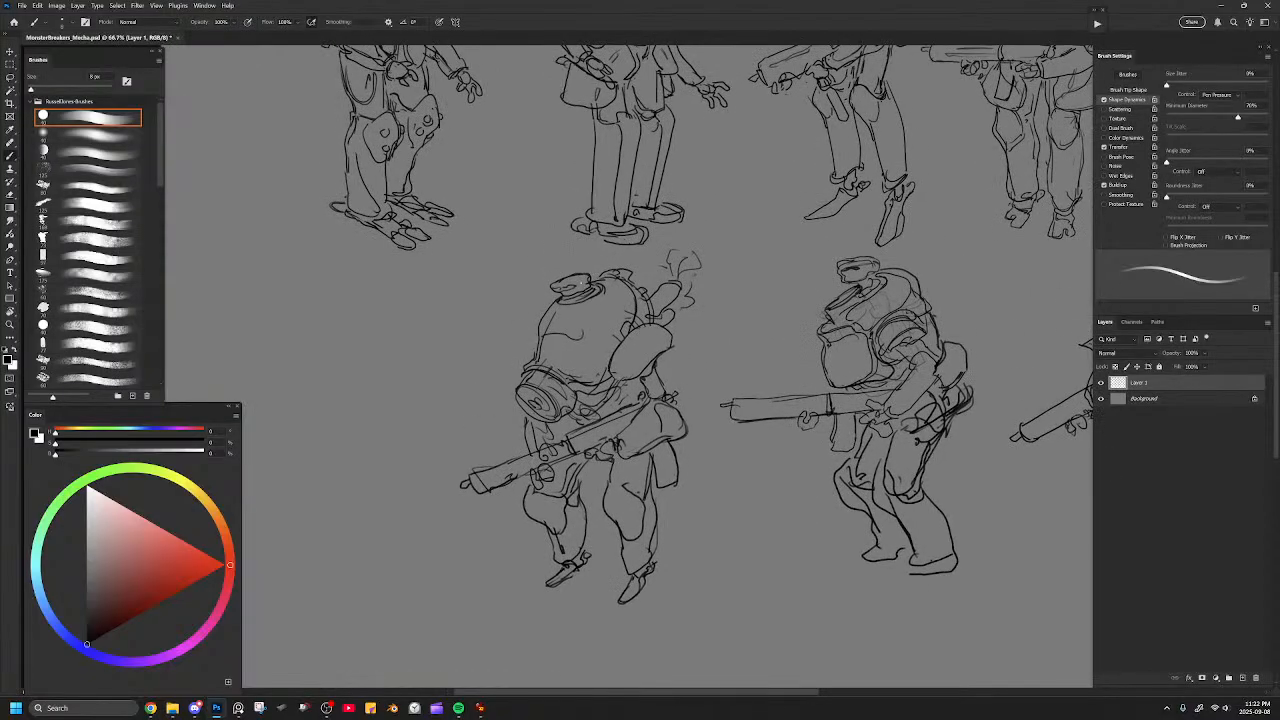
pyautogui.moveTo(562, 384)
pyautogui.mouseDown()
pyautogui.moveTo(573, 398)
pyautogui.moveTo(612, 382)
pyautogui.mouseUp()
pyautogui.hotkey('ctrl', '-')
pyautogui.hotkey('ctrl', '-')
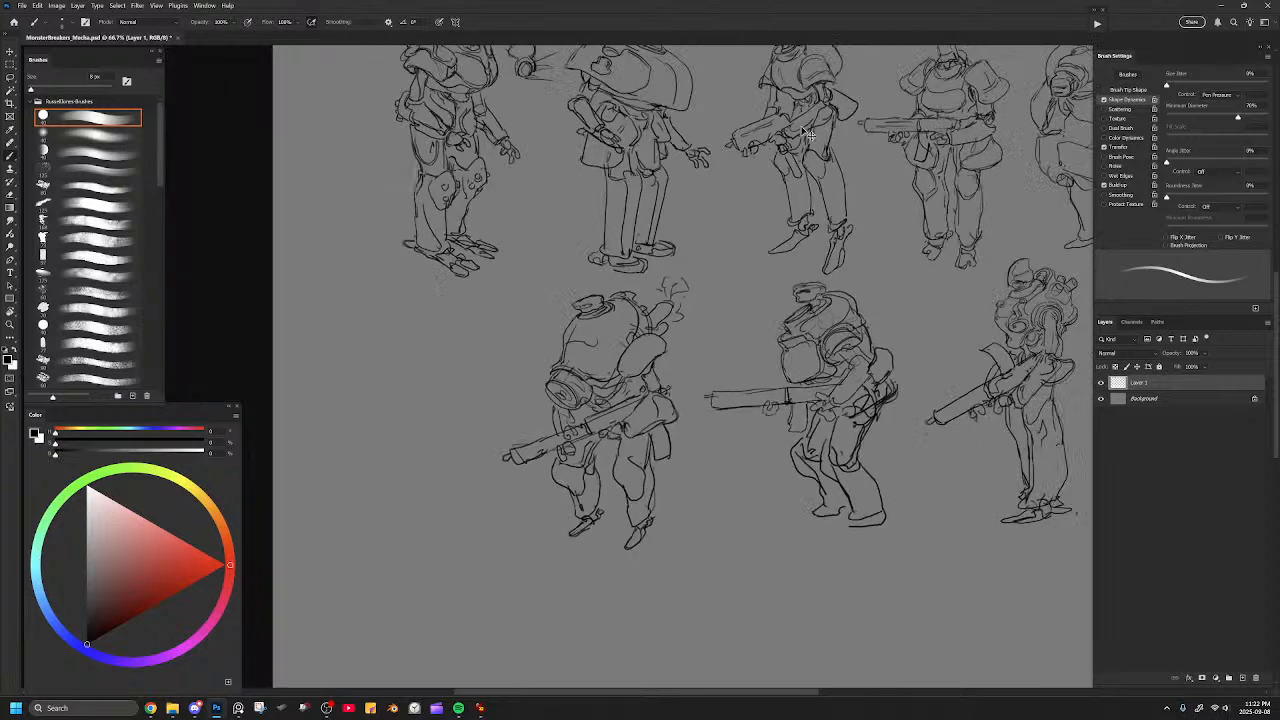
pyautogui.moveTo(766, 318); pyautogui.dragTo(638, 327)
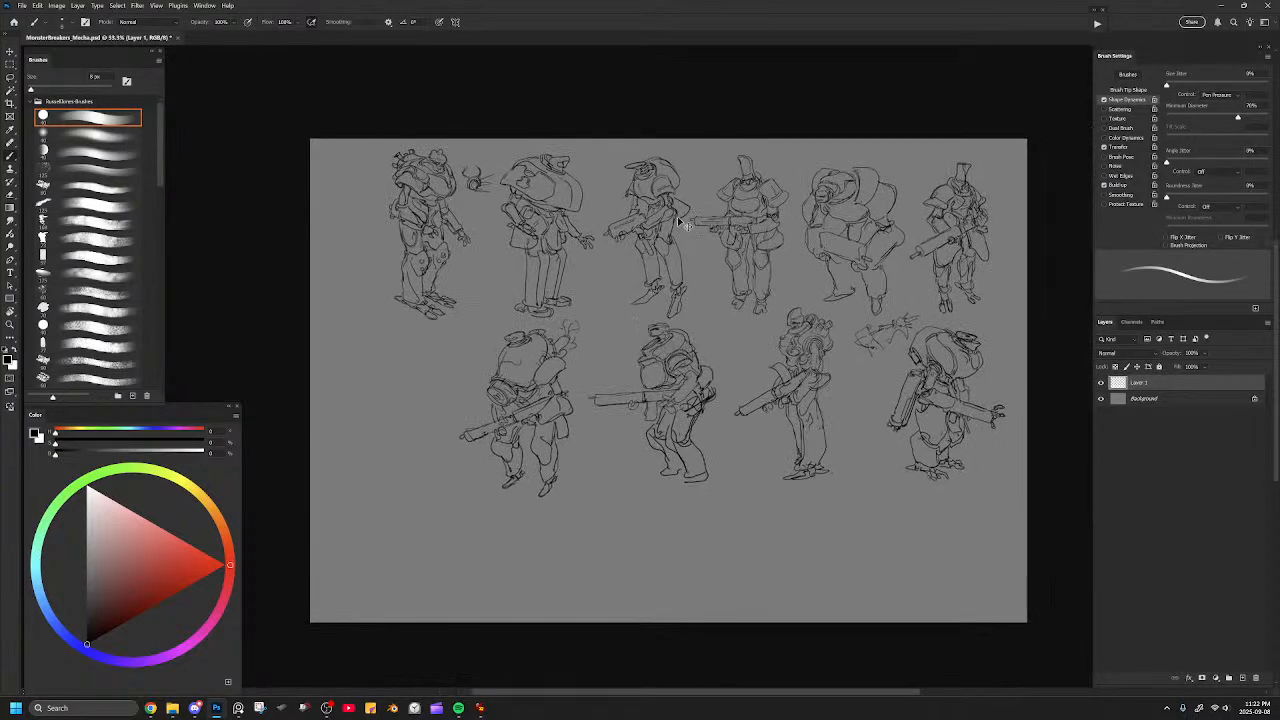
pyautogui.hotkey('ctrl', '+')
pyautogui.hotkey('ctrl', '+')
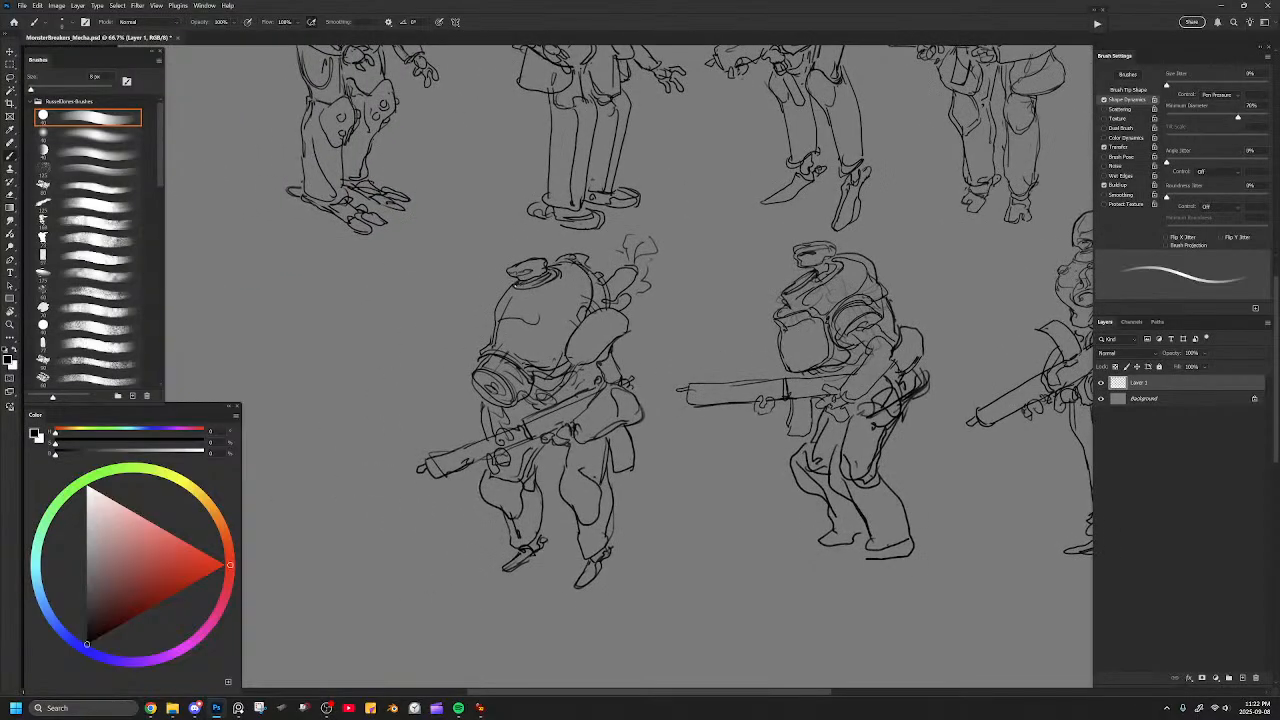
# Erase the curved line on the hunched mecha's dome and replace it with a short angular slit.
pyautogui.press('e')
pyautogui.press('b')
pyautogui.moveTo(498, 315); pyautogui.dragTo(529, 323)
pyautogui.hotkey('ctrl', 'z')
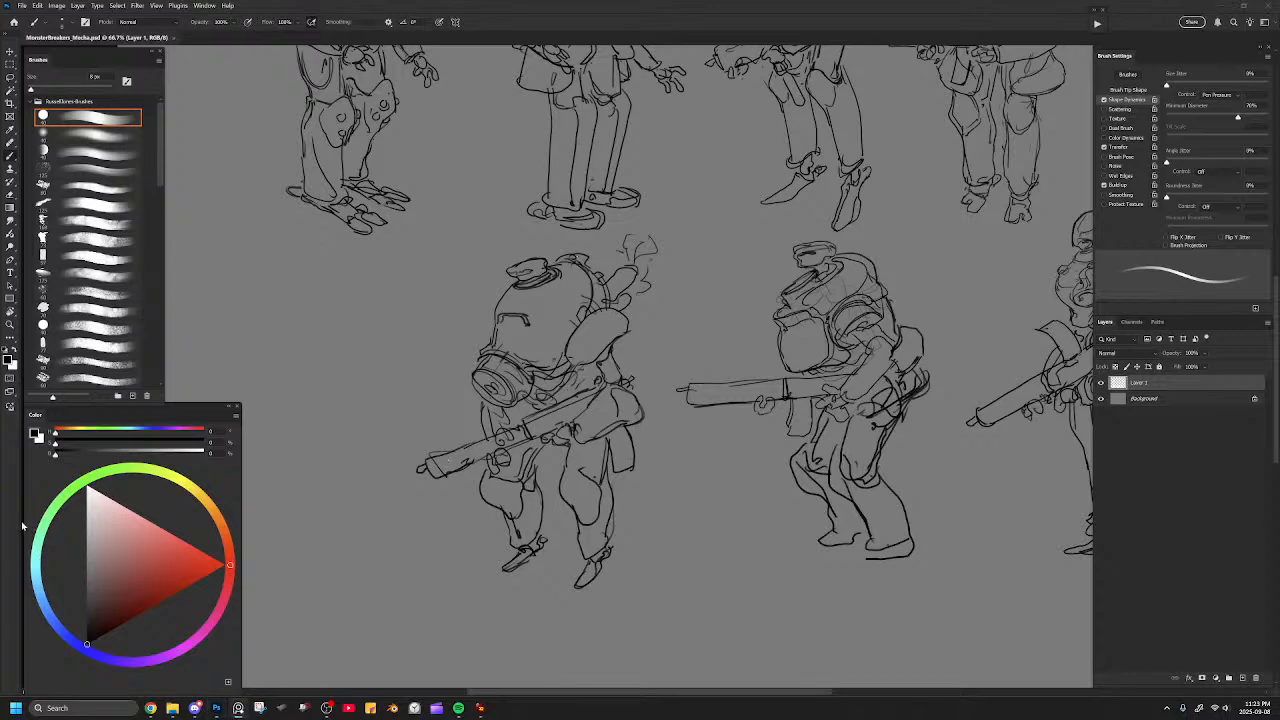
# Switch to the reference board and review the Mecha Vs Kaiju notes and images.
pyautogui.moveTo(850, 718); pyautogui.dragTo(550, 197)
pyautogui.moveTo(548, 233); pyautogui.dragTo(237, 283)
pyautogui.moveTo(530, 313); pyautogui.dragTo(468, 346)
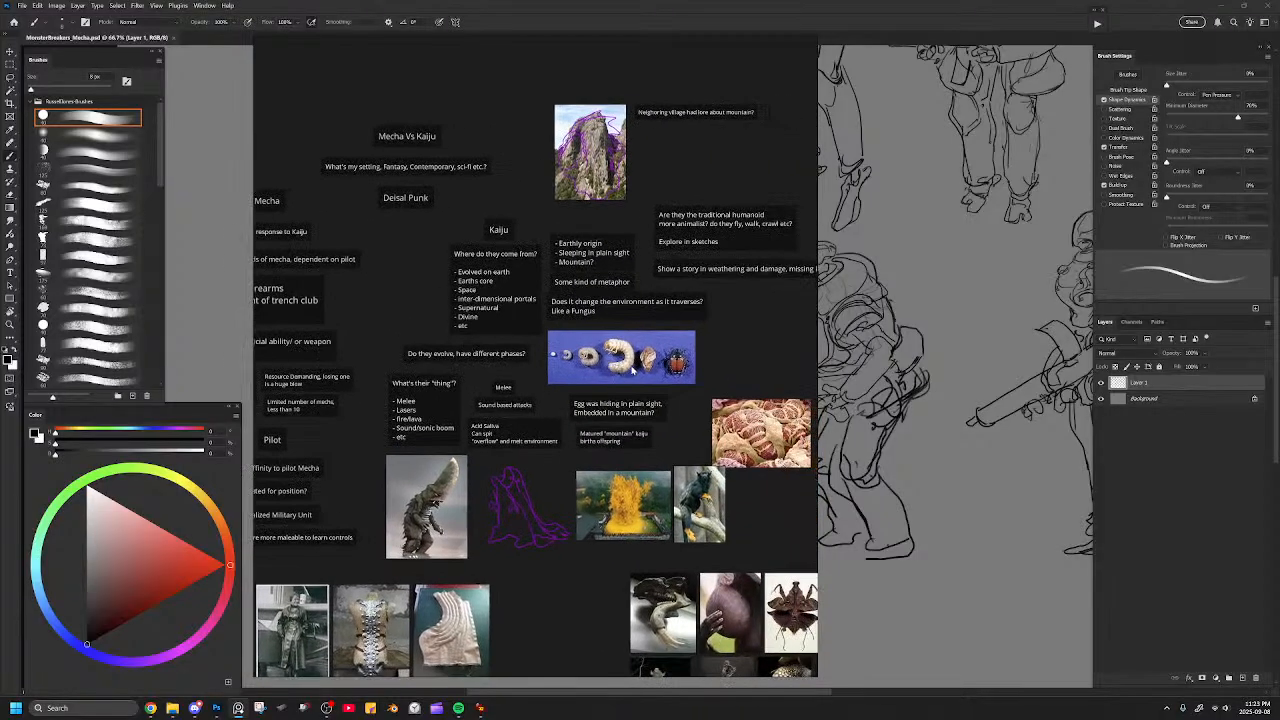
pyautogui.scroll(-3, 626, 367)
pyautogui.scroll(5, 626, 367)
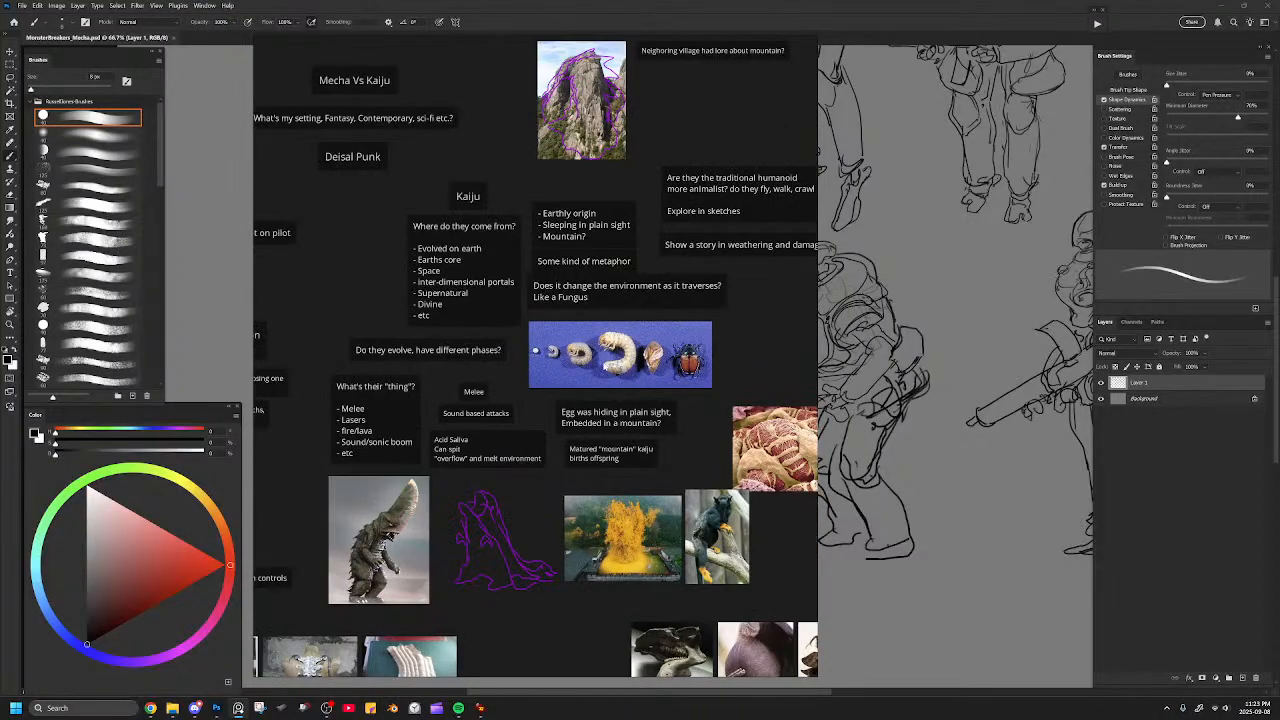
pyautogui.scroll(-2, 604, 366)
pyautogui.moveTo(618, 356); pyautogui.dragTo(364, 354)
pyautogui.hotkey('alt', 'Tab')
# Open the recent file MonsterBreakers_Kaiju.psd, look over its kaiju thumbnails and return to the mecha document.
pyautogui.click(21, 5)
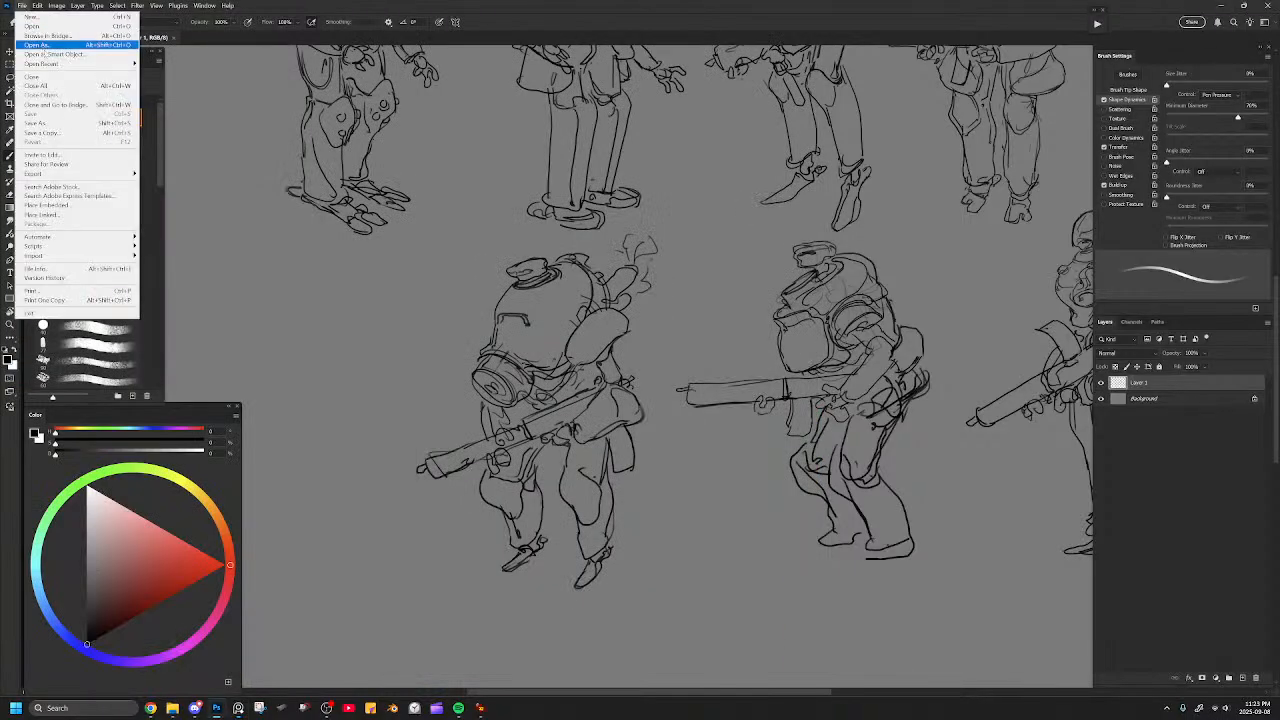
pyautogui.moveTo(52, 66)
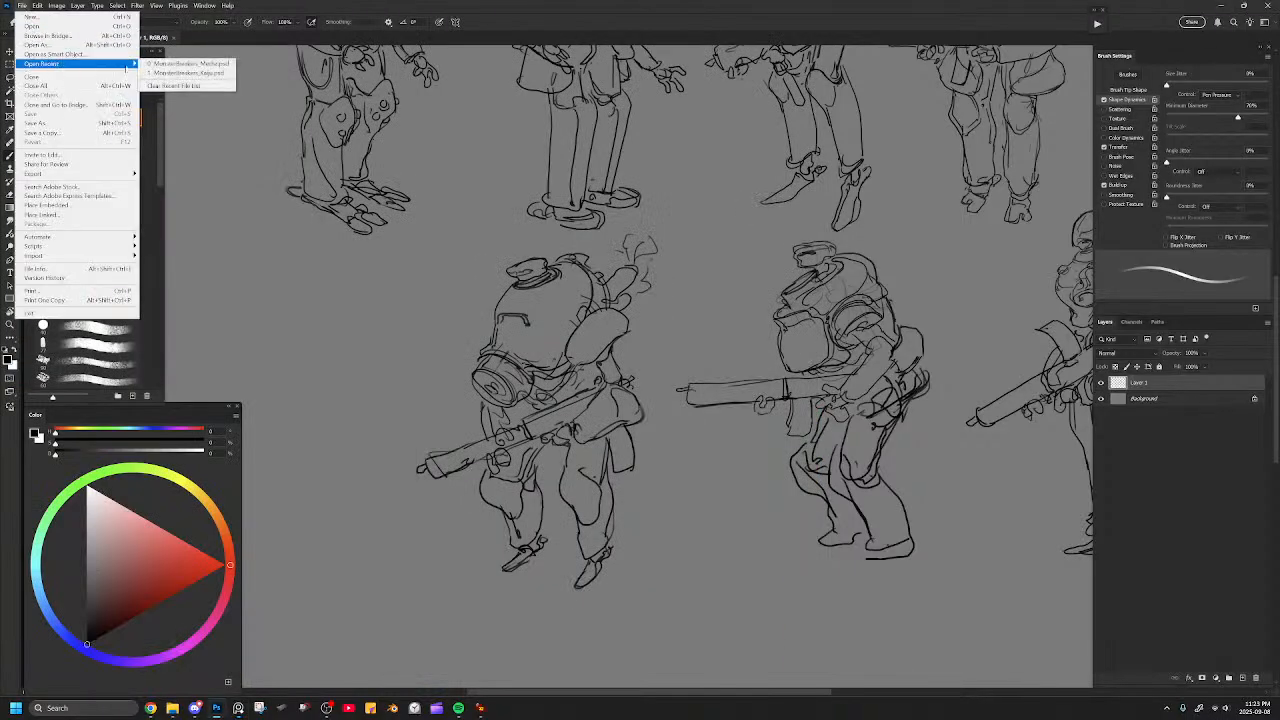
pyautogui.click(201, 74)
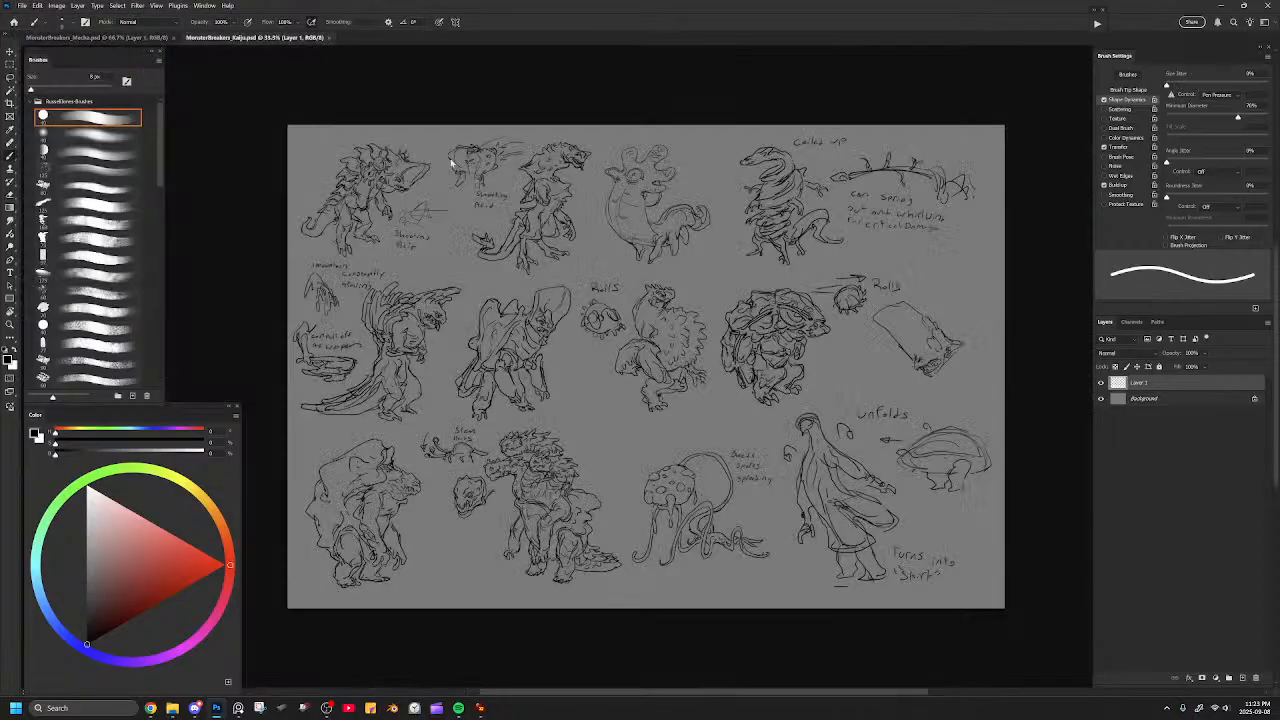
pyautogui.moveTo(570, 225); pyautogui.dragTo(452, 215)
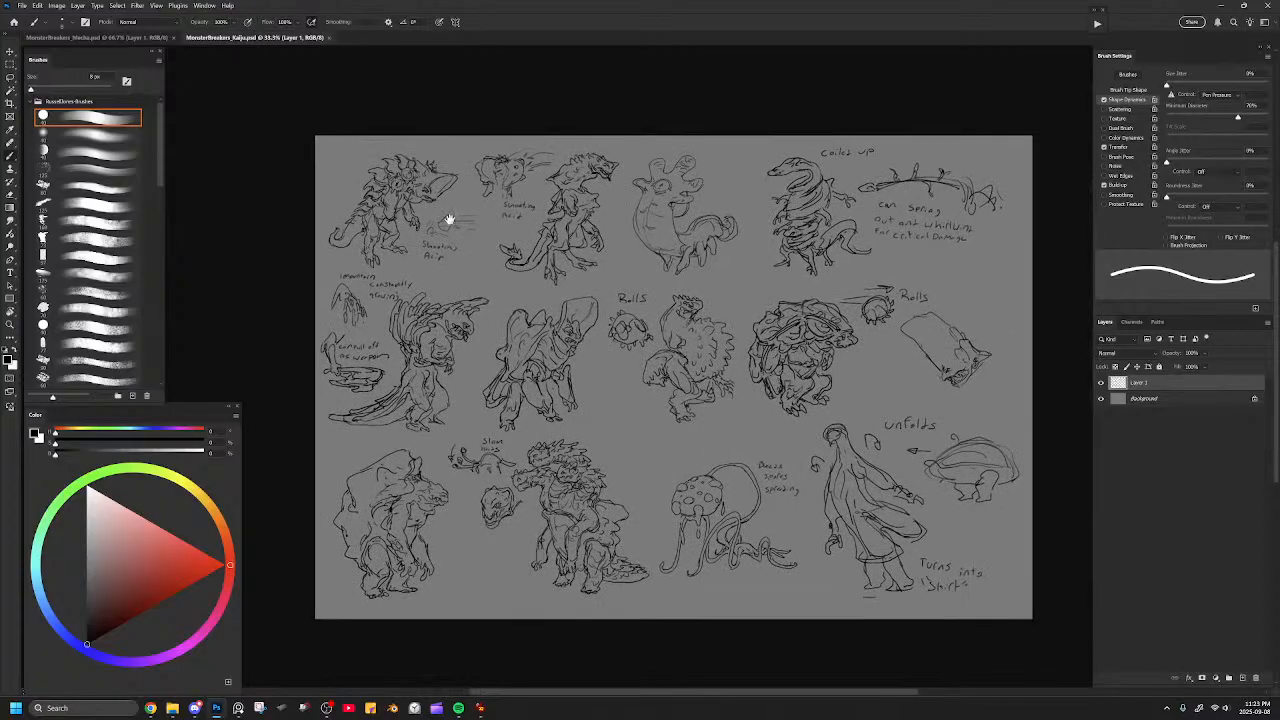
pyautogui.click(128, 38)
# Erase the rough base of the hunched mecha's exhaust pipe and redraw the pipe as a cleaner rounded cylinder.
pyautogui.moveTo(540, 170); pyautogui.dragTo(663, 223)
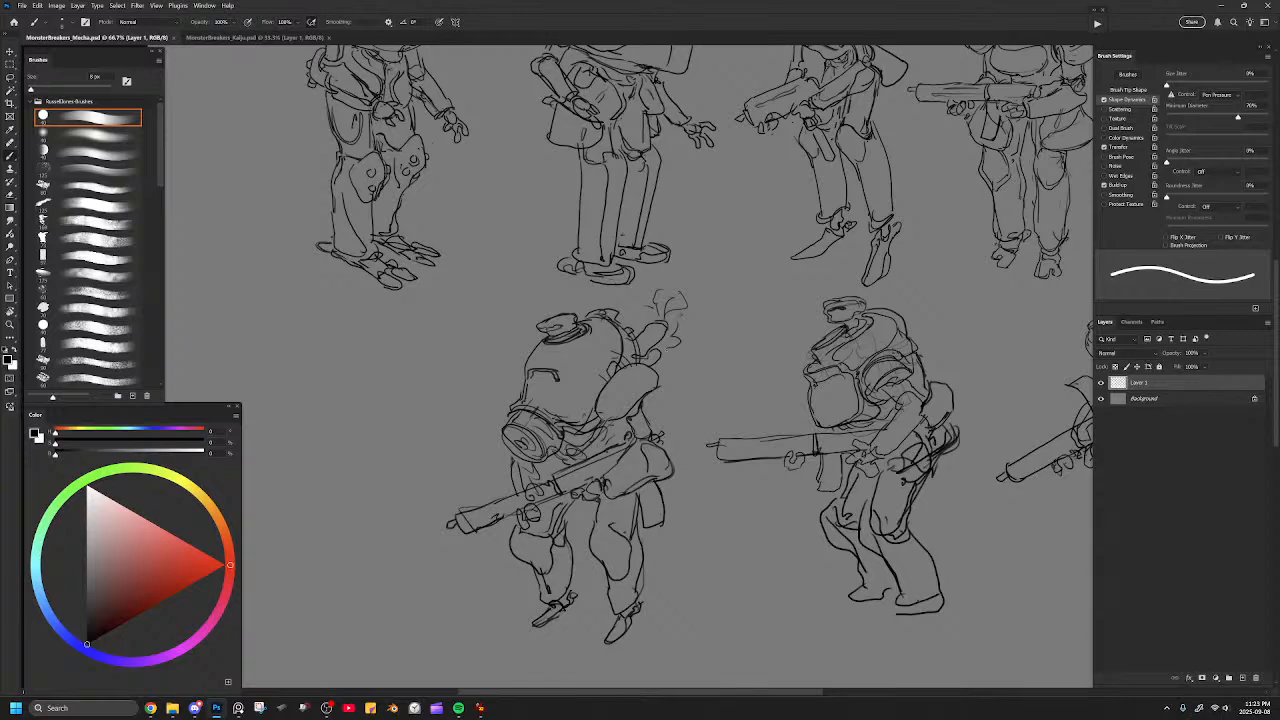
pyautogui.press('e')
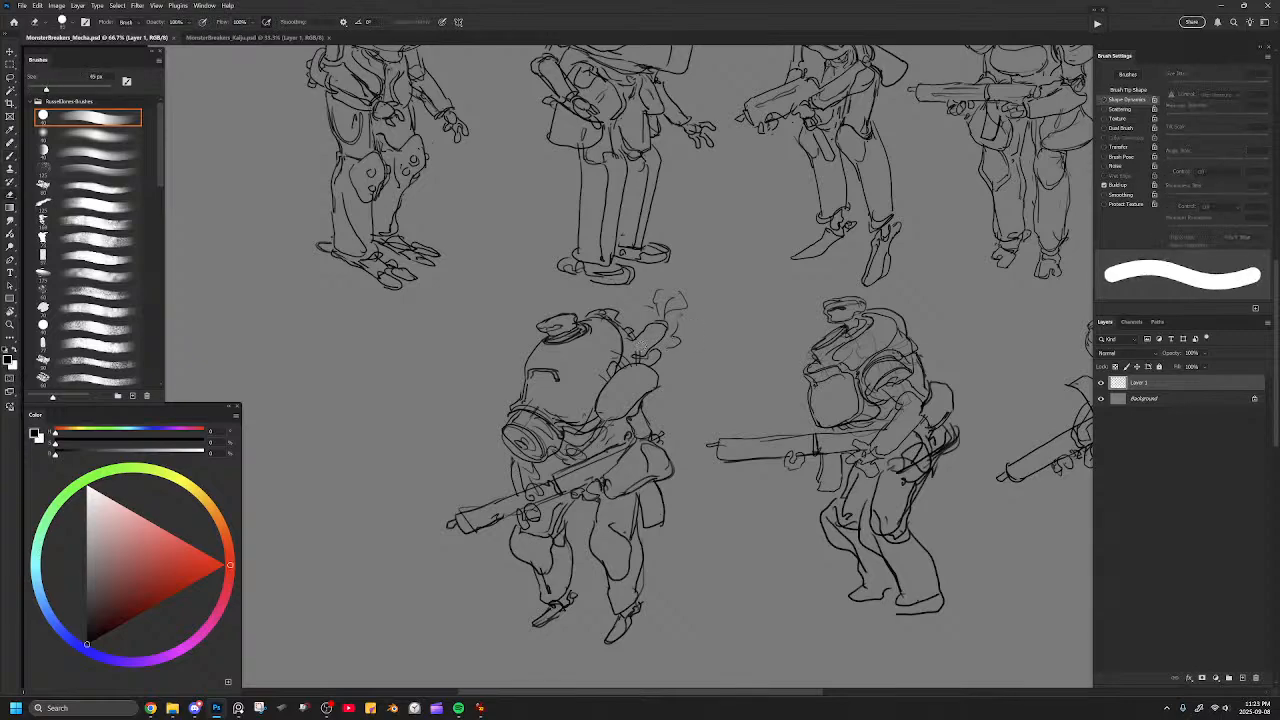
pyautogui.press('b')
pyautogui.moveTo(625, 340)
pyautogui.mouseDown()
pyautogui.moveTo(633, 357)
pyautogui.moveTo(656, 322)
pyautogui.mouseUp()
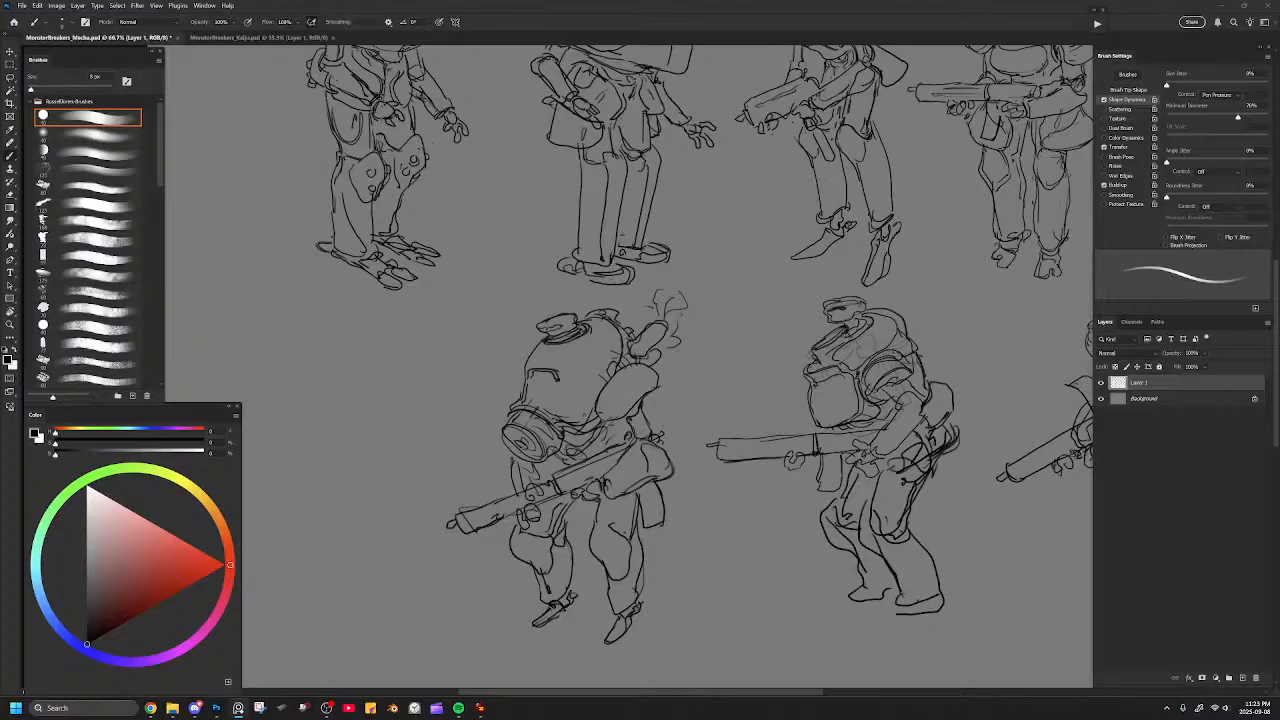
pyautogui.moveTo(810, 400); pyautogui.dragTo(632, 390)
pyautogui.hotkey('ctrl', '+')
pyautogui.press('e')
pyautogui.moveTo(676, 252)
pyautogui.mouseDown()
pyautogui.moveTo(645, 256)
pyautogui.moveTo(668, 250)
pyautogui.moveTo(650, 245)
pyautogui.moveTo(663, 236)
pyautogui.moveTo(630, 248)
pyautogui.moveTo(651, 270)
pyautogui.moveTo(657, 246)
pyautogui.moveTo(675, 262)
pyautogui.moveTo(685, 254)
pyautogui.mouseUp()
pyautogui.press('b')
pyautogui.hotkey('ctrl', 'z')
pyautogui.hotkey('ctrl', 'z')
pyautogui.hotkey('ctrl', 'z')
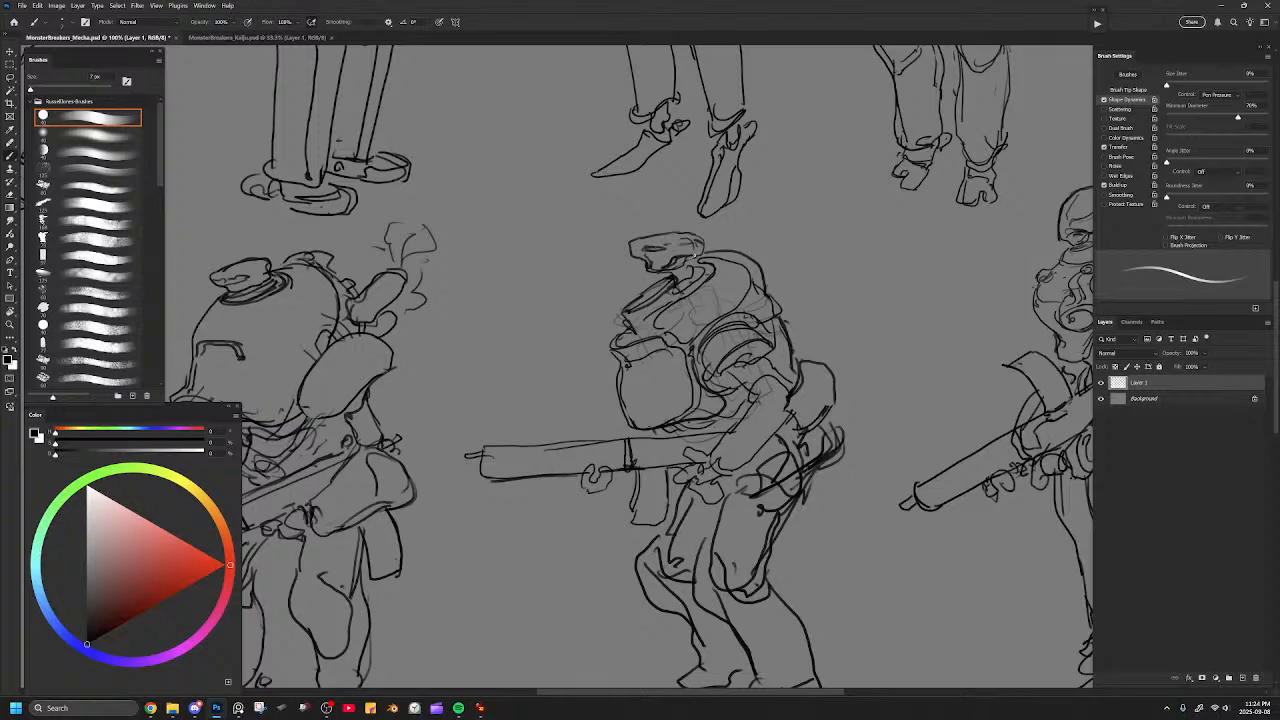
# Review the whole lineup again and close in on the gun-holding mechas in the second row.
pyautogui.hotkey('ctrl', '-')
pyautogui.hotkey('ctrl', '-')
pyautogui.hotkey('ctrl', '-')
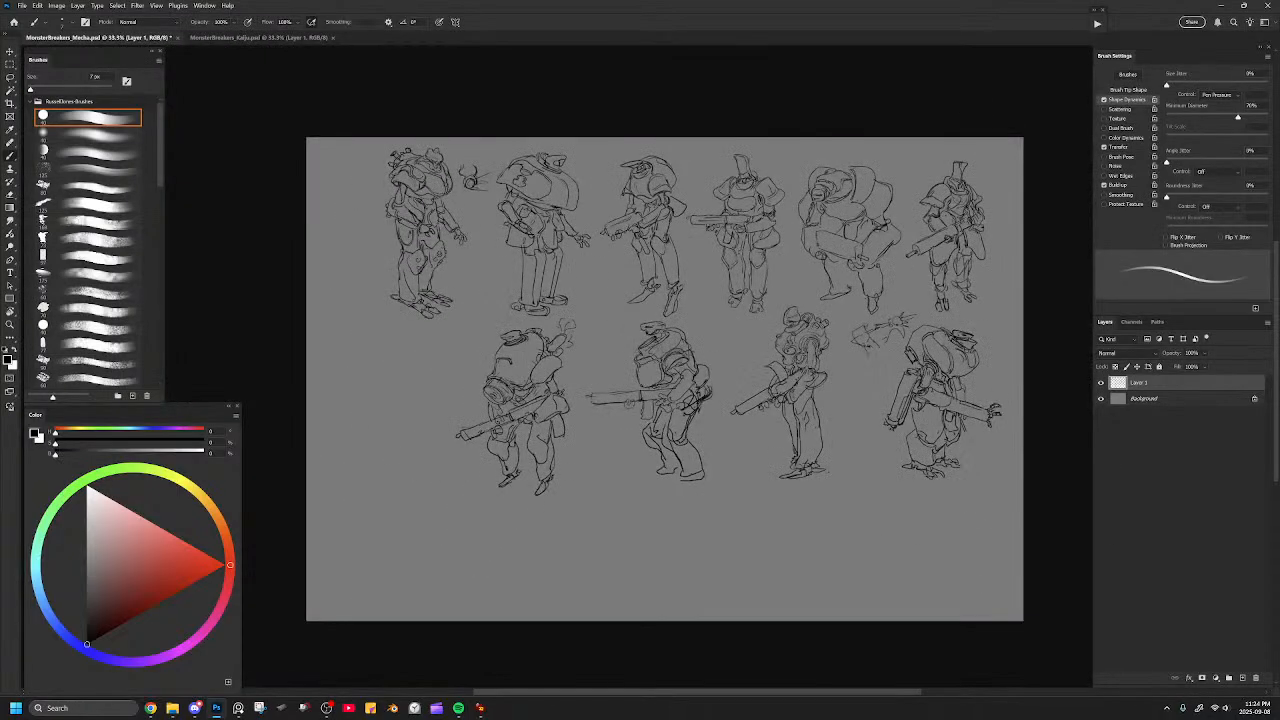
pyautogui.moveTo(811, 371); pyautogui.dragTo(814, 323)
pyautogui.moveTo(814, 394)
pyautogui.mouseDown()
pyautogui.moveTo(664, 377)
pyautogui.moveTo(815, 400)
pyautogui.mouseUp()
pyautogui.hotkey('ctrl', '+')
pyautogui.hotkey('ctrl', '+')
pyautogui.moveTo(735, 431); pyautogui.dragTo(783, 443)
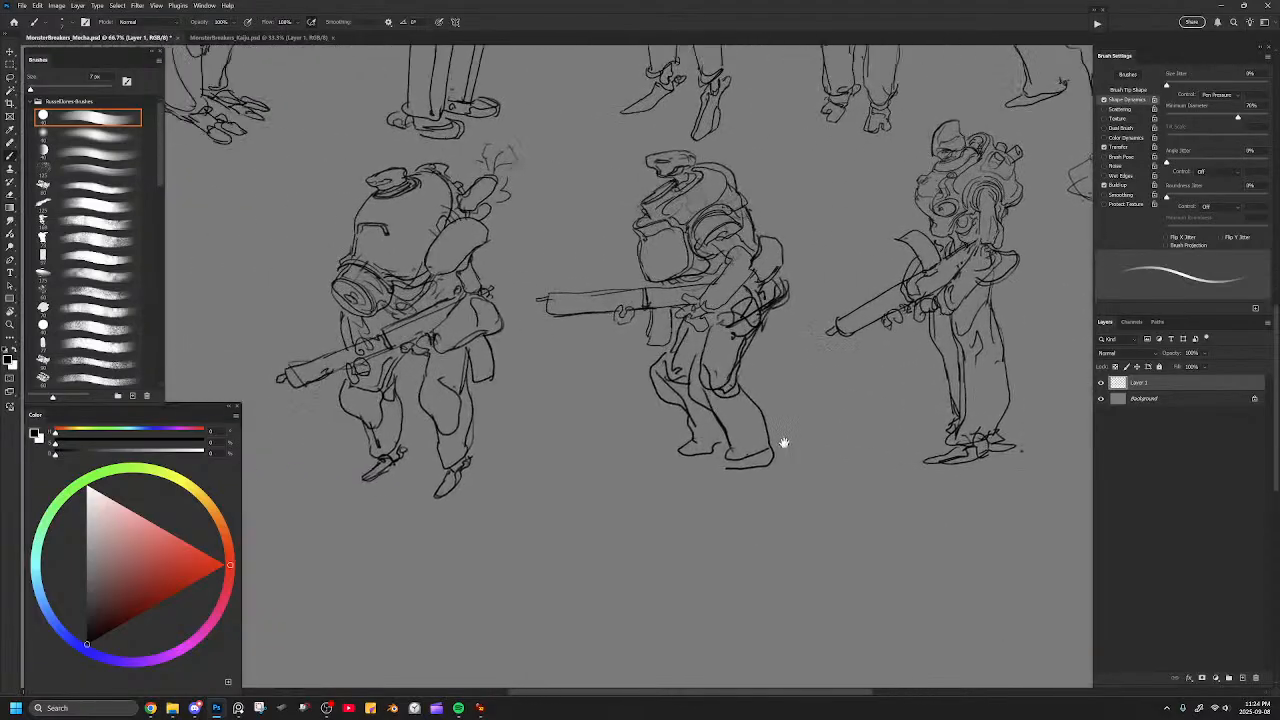
# Erase the scribbled centre of the leftmost hunched mecha's mask canister and redraw it as a small round opening.
pyautogui.moveTo(373, 414); pyautogui.dragTo(731, 409)
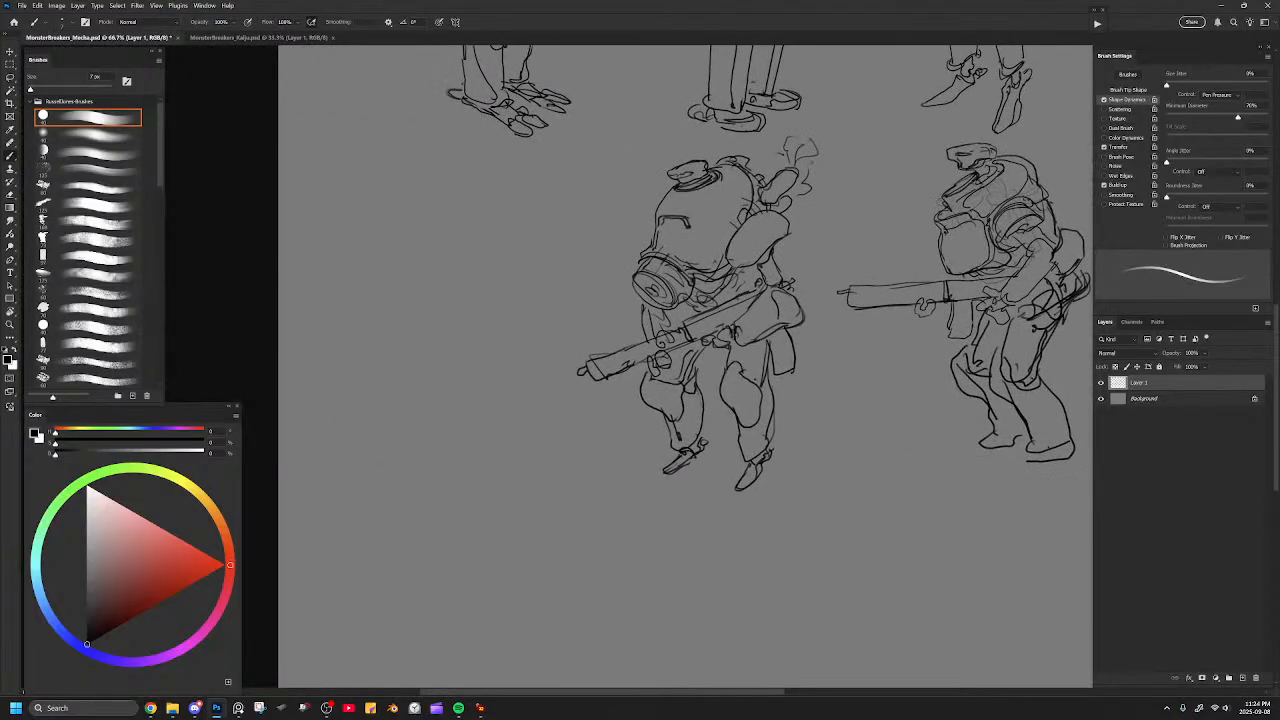
pyautogui.press(']')
pyautogui.moveTo(732, 377)
pyautogui.mouseDown()
pyautogui.moveTo(728, 362)
pyautogui.moveTo(742, 372)
pyautogui.mouseUp()
pyautogui.press('e')
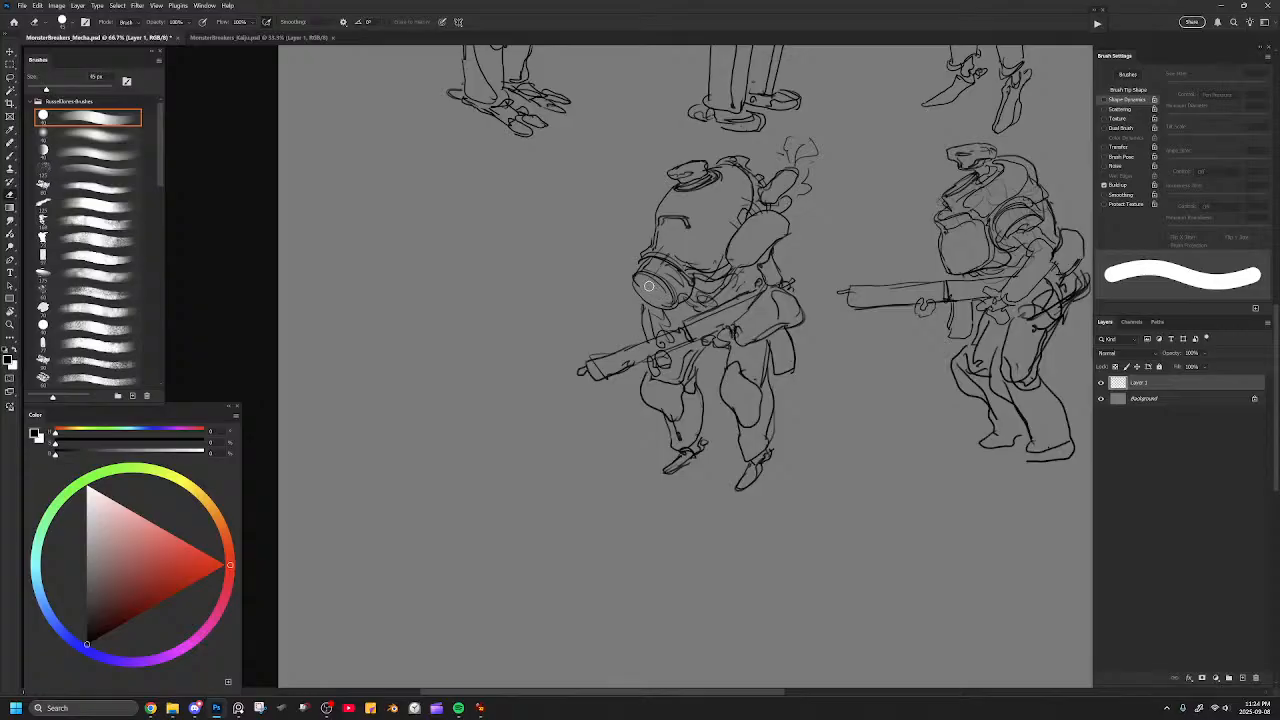
pyautogui.press('b')
pyautogui.moveTo(650, 291); pyautogui.dragTo(656, 295)
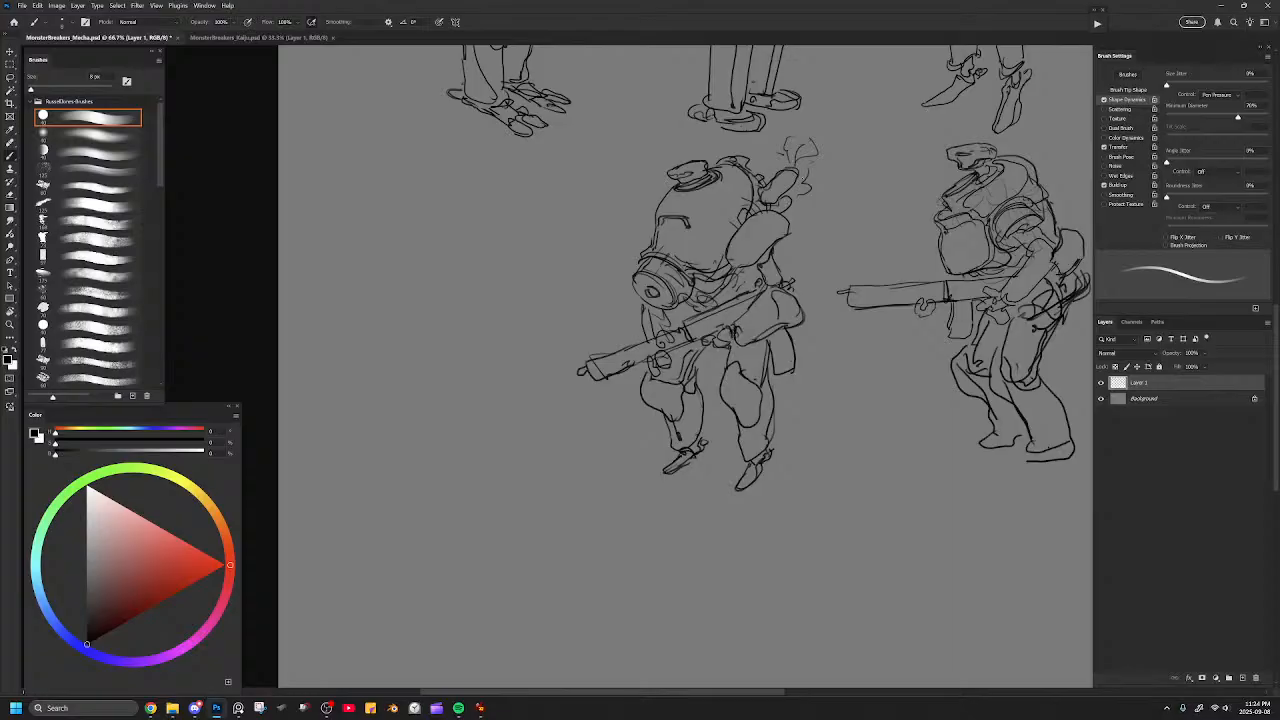
# Switch to the MonsterBreakers_Kaiju.psd document and look over its sheet of kaiju thumbnails.
pyautogui.click(298, 38)
pyautogui.moveTo(633, 207); pyautogui.dragTo(557, 170)
pyautogui.moveTo(479, 190); pyautogui.dragTo(586, 177)
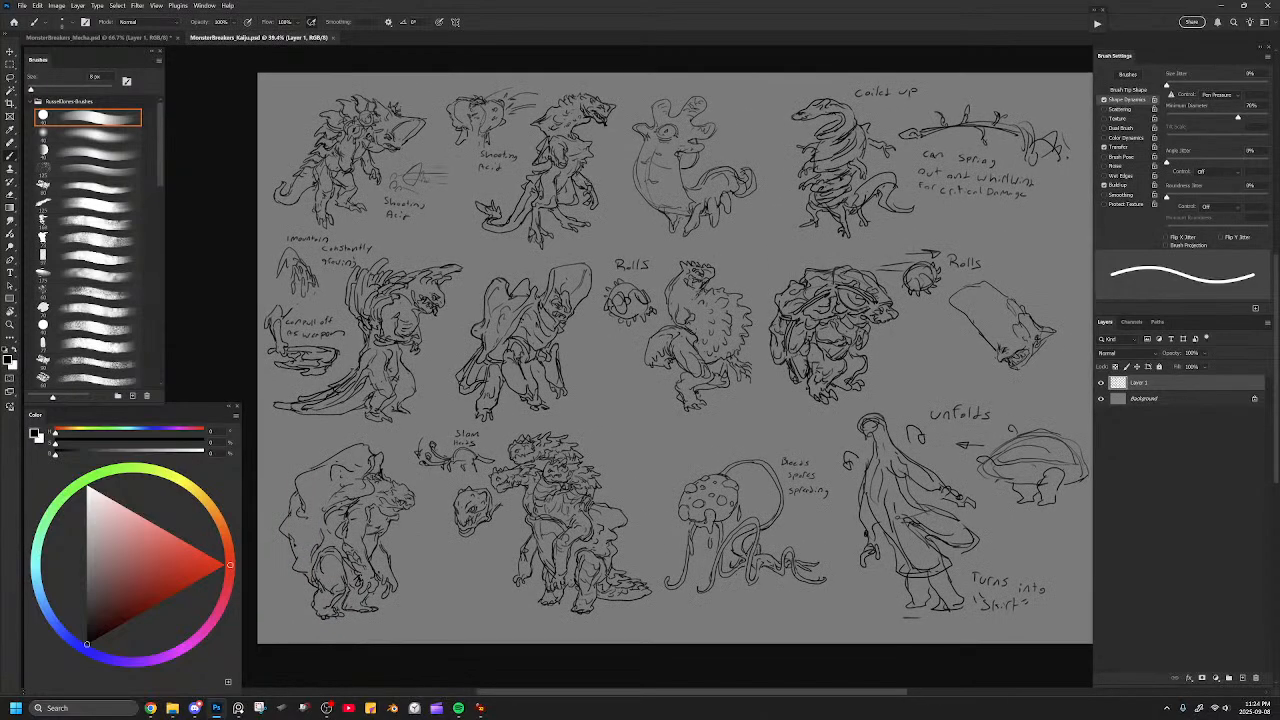
pyautogui.moveTo(666, 450); pyautogui.dragTo(716, 390)
pyautogui.press(']')
pyautogui.press(']')
pyautogui.press(']')
pyautogui.press(']')
pyautogui.press(']')
pyautogui.press(']')
pyautogui.press(']')
pyautogui.press(']')
pyautogui.press(']')
pyautogui.press(']')
pyautogui.moveTo(572, 490)
pyautogui.mouseDown()
pyautogui.moveTo(642, 398)
pyautogui.moveTo(600, 514)
pyautogui.moveTo(577, 473)
pyautogui.mouseUp()
pyautogui.hotkey('ctrl', 'z')
# Examine the kaiju in the middle and lower rows more closely and close the kaiju document.
pyautogui.hotkey('ctrl', '+')
pyautogui.moveTo(793, 398); pyautogui.dragTo(730, 420)
pyautogui.press('[')
pyautogui.press('[')
pyautogui.press('[')
pyautogui.press('[')
pyautogui.press('[')
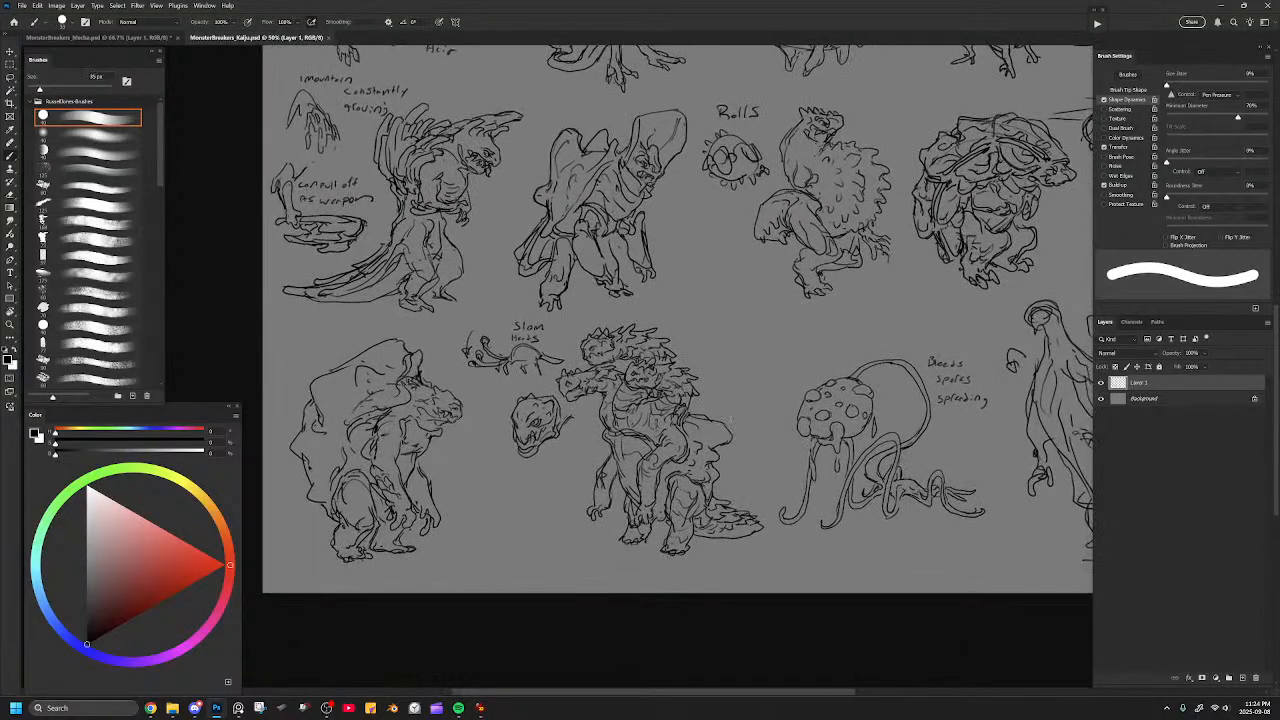
pyautogui.moveTo(808, 318); pyautogui.dragTo(740, 320)
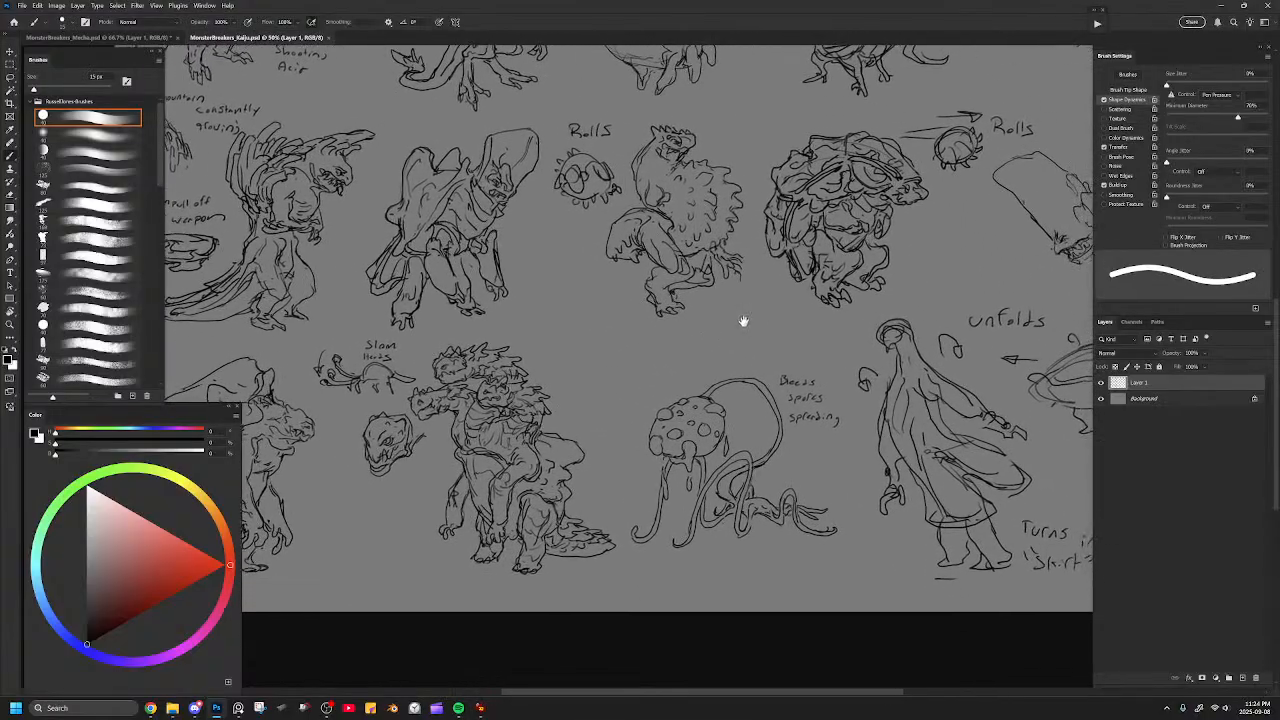
pyautogui.hotkey('ctrl', '-')
pyautogui.moveTo(840, 306); pyautogui.dragTo(818, 382)
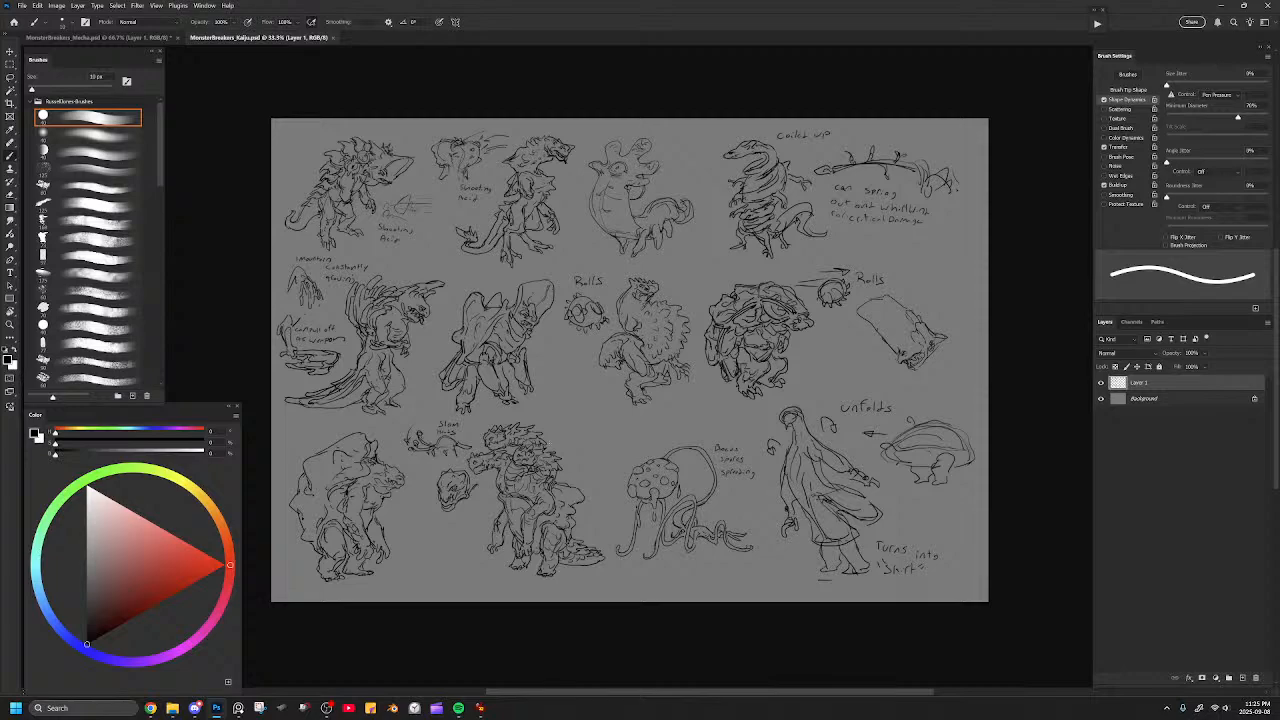
pyautogui.click(333, 37)
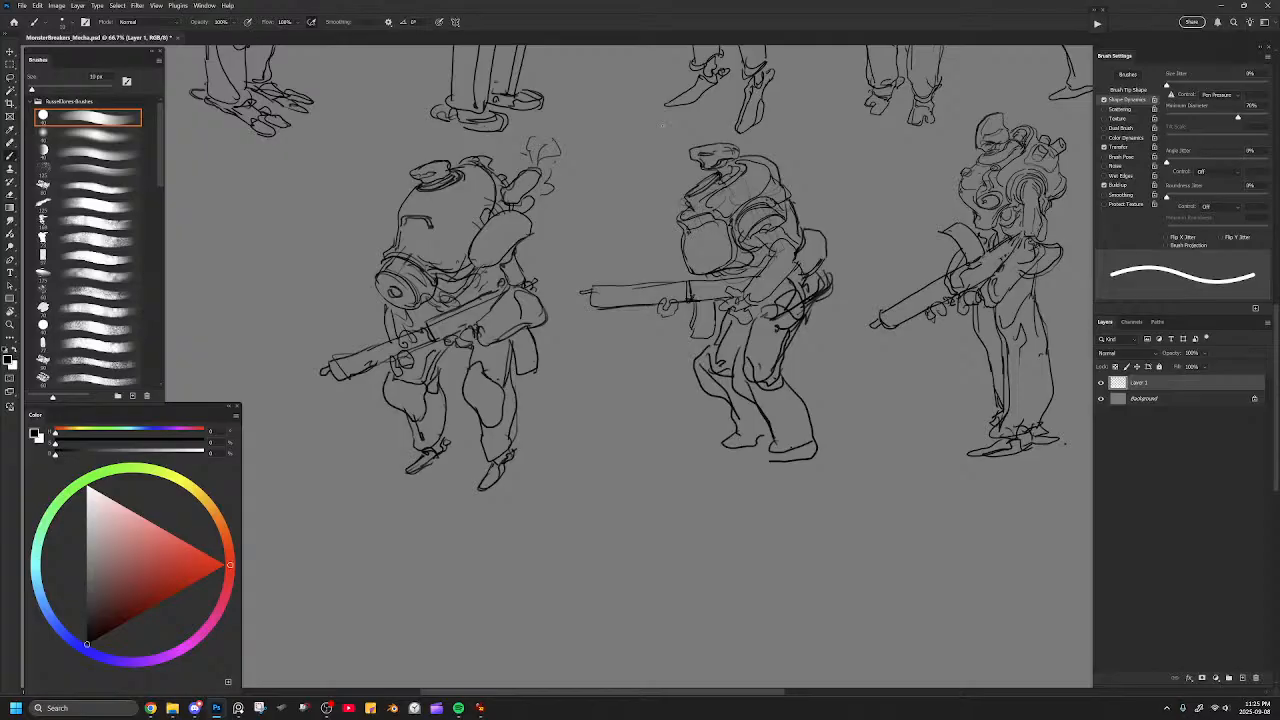
# Add an inner line to the hunched mecha's eye slit and clean up the rim lines of its mask canister.
pyautogui.press('[')
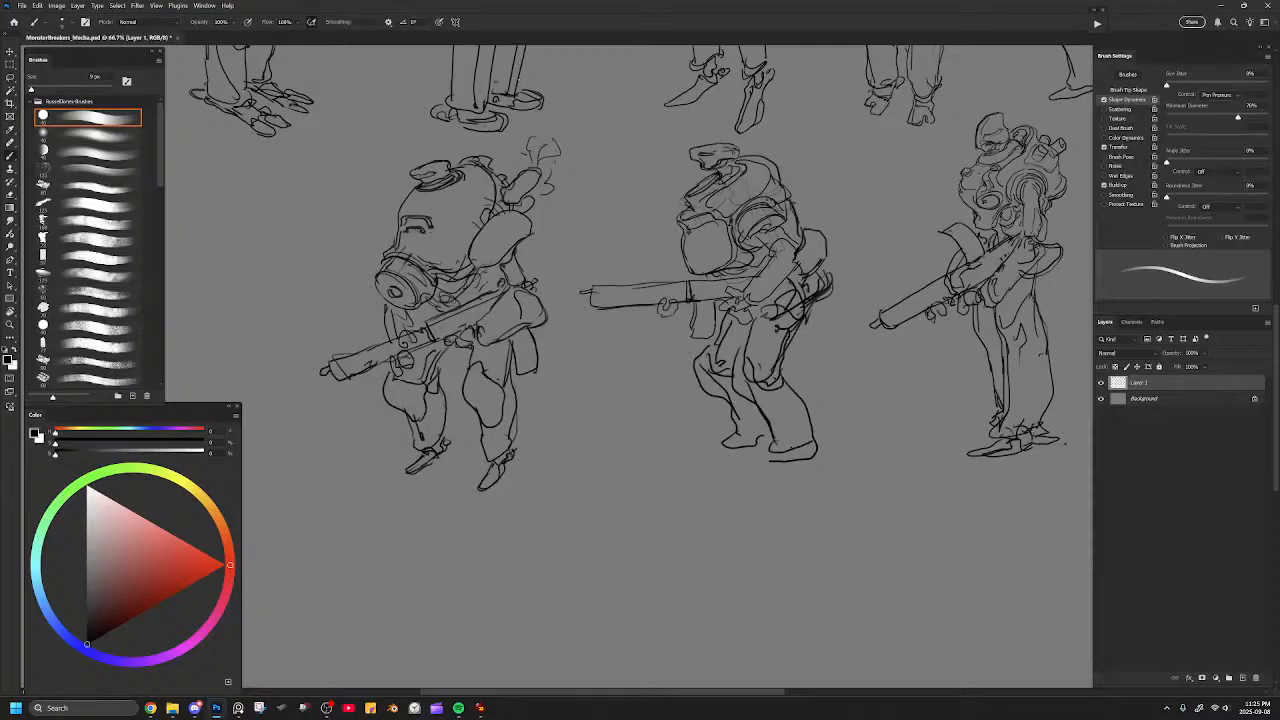
pyautogui.press('e')
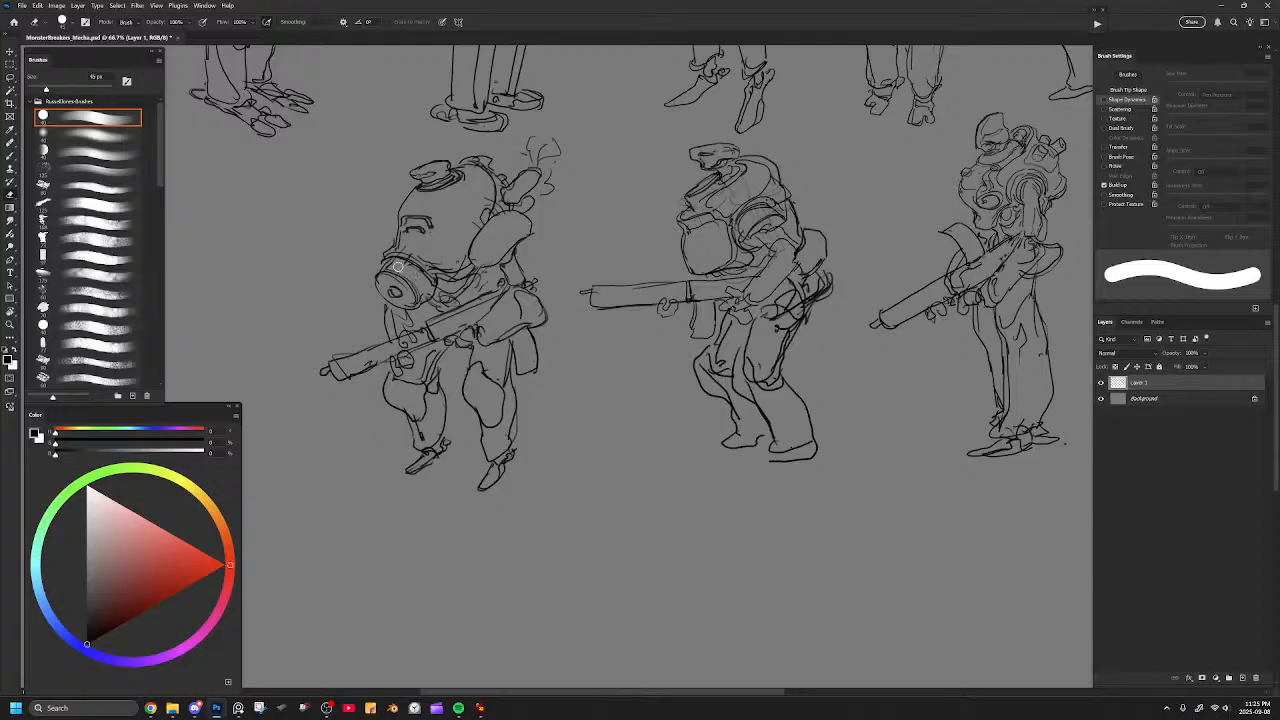
pyautogui.press('b')
pyautogui.moveTo(389, 257)
pyautogui.mouseDown()
pyautogui.moveTo(377, 273)
pyautogui.moveTo(399, 258)
pyautogui.moveTo(430, 282)
pyautogui.moveTo(395, 255)
pyautogui.mouseUp()
pyautogui.press('e')
pyautogui.press('b')
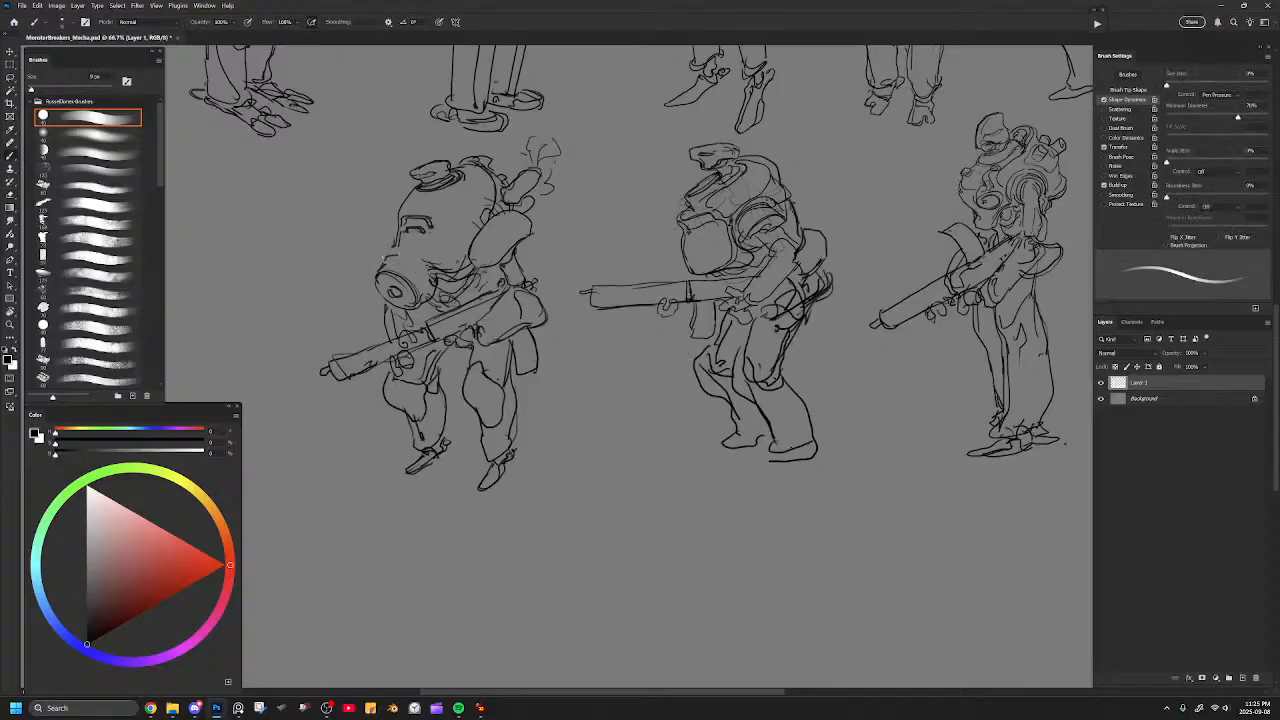
pyautogui.moveTo(408, 256)
pyautogui.mouseDown()
pyautogui.moveTo(381, 268)
pyautogui.moveTo(437, 283)
pyautogui.moveTo(410, 257)
pyautogui.mouseUp()
pyautogui.hotkey('ctrl', 'z')
# Lasso the head of the second gun-holding mecha and free-transform it slightly larger and further forward.
pyautogui.hotkey('ctrl', '-')
pyautogui.moveTo(647, 421); pyautogui.dragTo(616, 389)
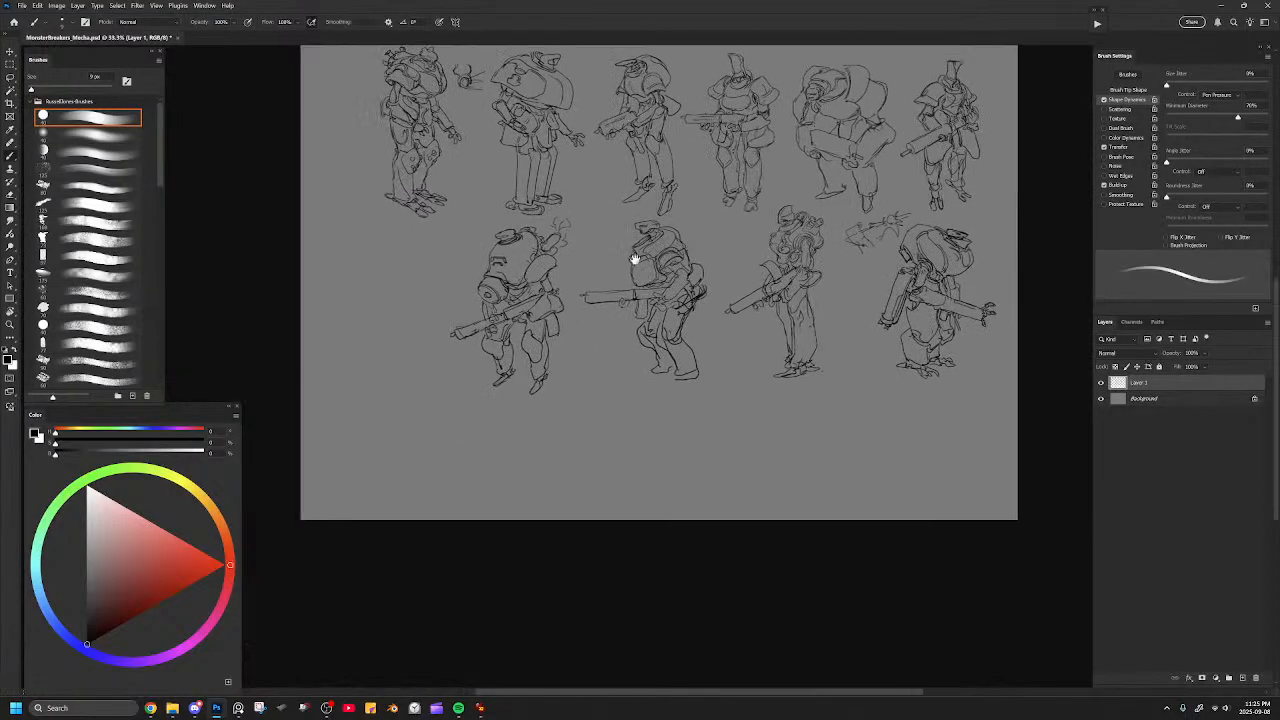
pyautogui.hotkey('ctrl', '+')
pyautogui.hotkey('ctrl', '+')
pyautogui.press('l')
pyautogui.moveTo(676, 131); pyautogui.dragTo(640, 296)
pyautogui.hotkey('ctrl', '+')
pyautogui.hotkey('ctrl', '+')
pyautogui.moveTo(620, 166)
pyautogui.mouseDown()
pyautogui.moveTo(641, 208)
pyautogui.moveTo(609, 229)
pyautogui.moveTo(553, 226)
pyautogui.moveTo(586, 171)
pyautogui.moveTo(653, 157)
pyautogui.moveTo(623, 190)
pyautogui.mouseUp()
pyautogui.hotkey('ctrl', 't')
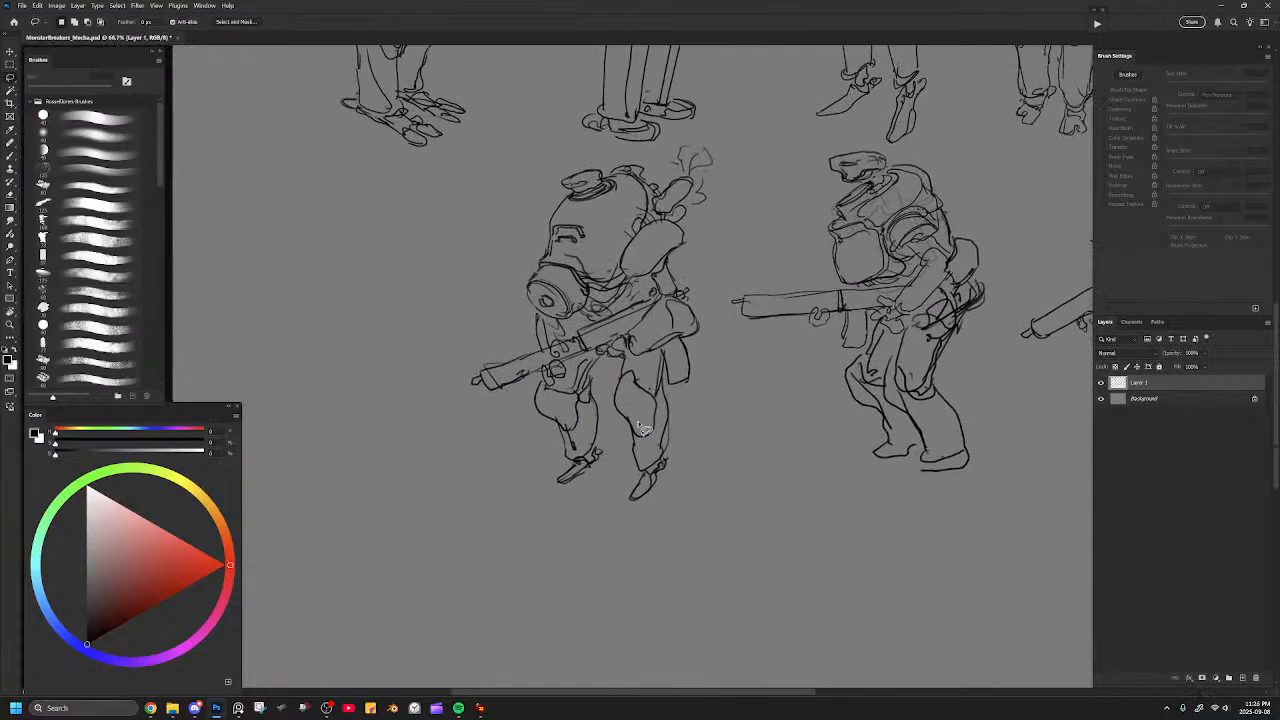
# Draw small round bolts on the hunched mecha's hip plate and along its outer edge.
pyautogui.moveTo(678, 310); pyautogui.dragTo(694, 327)
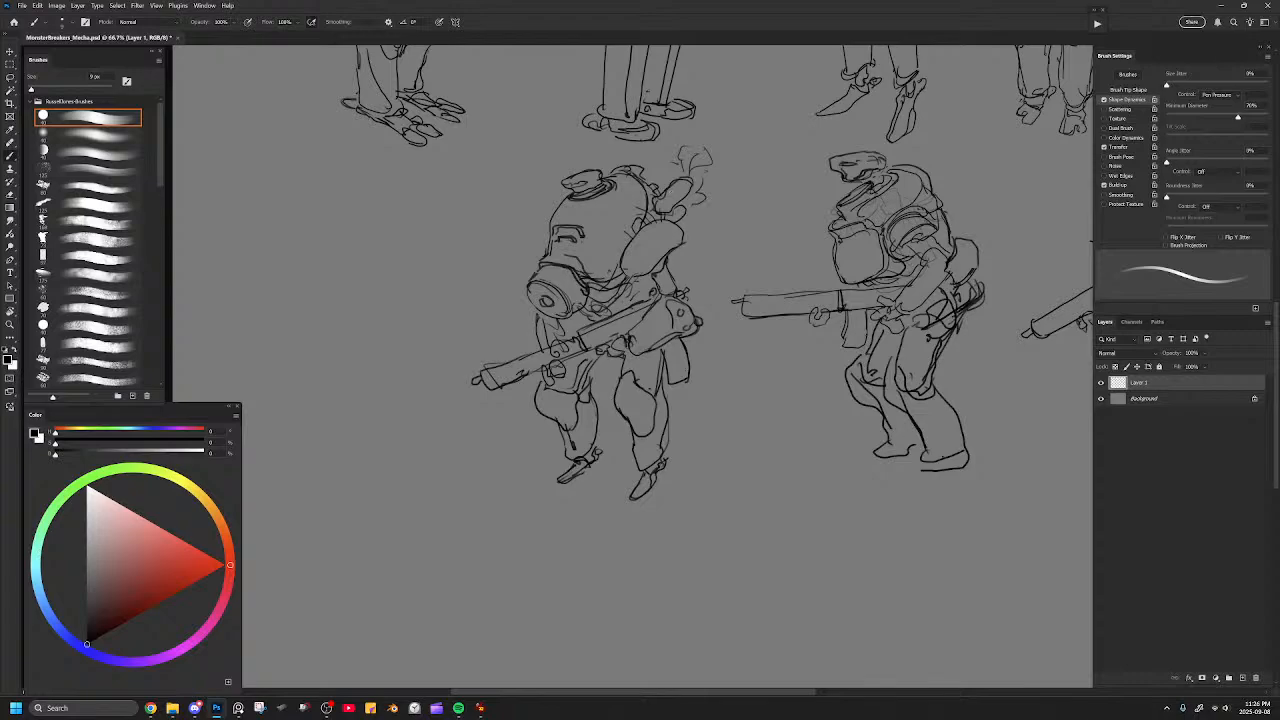
pyautogui.hotkey('ctrl', '1')
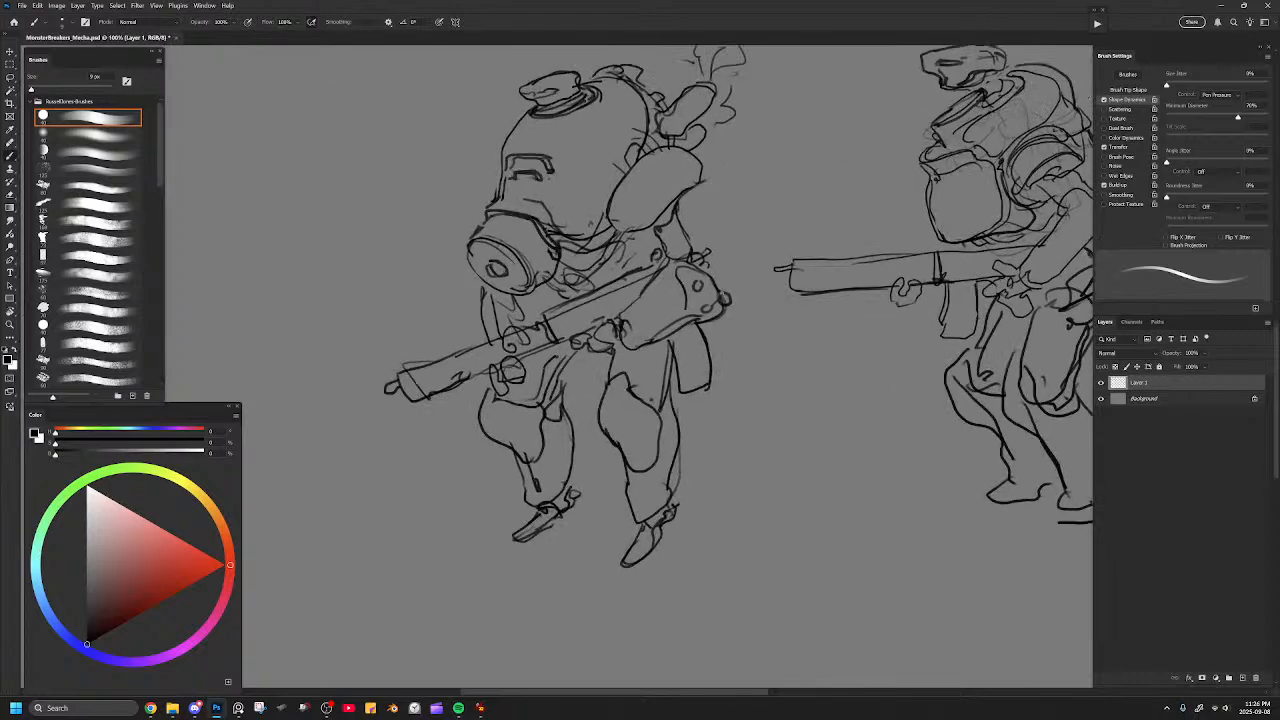
pyautogui.press('e')
pyautogui.press('b')
pyautogui.moveTo(708, 327); pyautogui.dragTo(720, 321)
# Erase the front edge of the hunched mecha's mask canister and redraw its outline.
pyautogui.press('e')
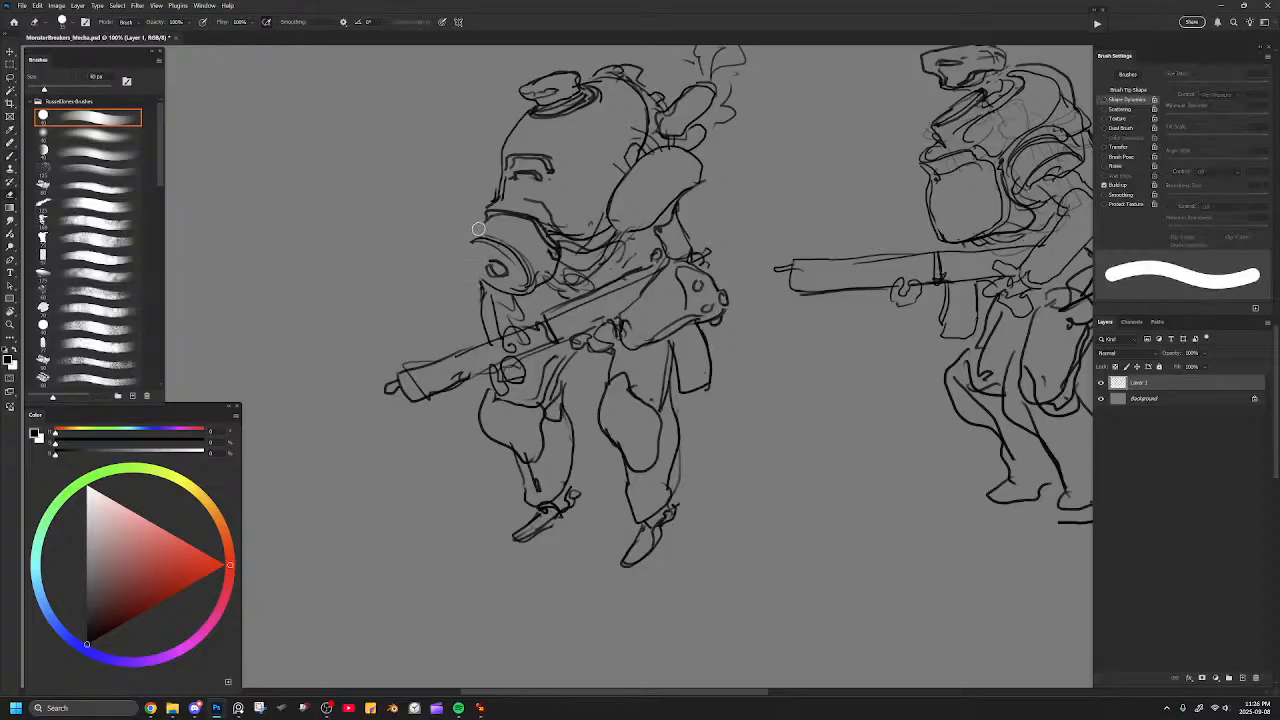
pyautogui.press('b')
pyautogui.moveTo(471, 243)
pyautogui.mouseDown()
pyautogui.moveTo(485, 279)
pyautogui.moveTo(473, 244)
pyautogui.moveTo(487, 241)
pyautogui.moveTo(482, 275)
pyautogui.moveTo(497, 289)
pyautogui.moveTo(474, 264)
pyautogui.moveTo(486, 241)
pyautogui.moveTo(469, 266)
pyautogui.moveTo(488, 284)
pyautogui.moveTo(476, 229)
pyautogui.mouseUp()
pyautogui.hotkey('ctrl', 'z')
pyautogui.hotkey('ctrl', 'z')
pyautogui.hotkey('ctrl', 'z')
pyautogui.hotkey('ctrl', 'z')
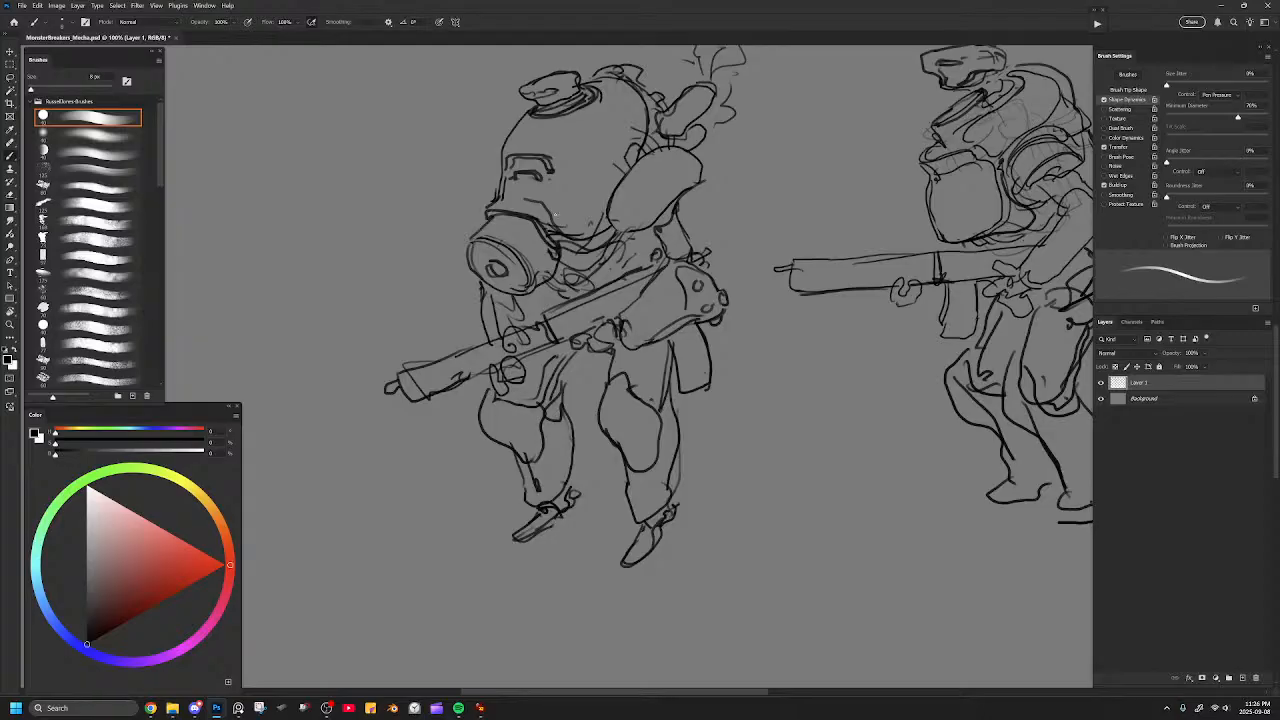
# Erase the messy lines behind the mask canister and redraw the mask edge, jaw line and canister side more cleanly.
pyautogui.press('e')
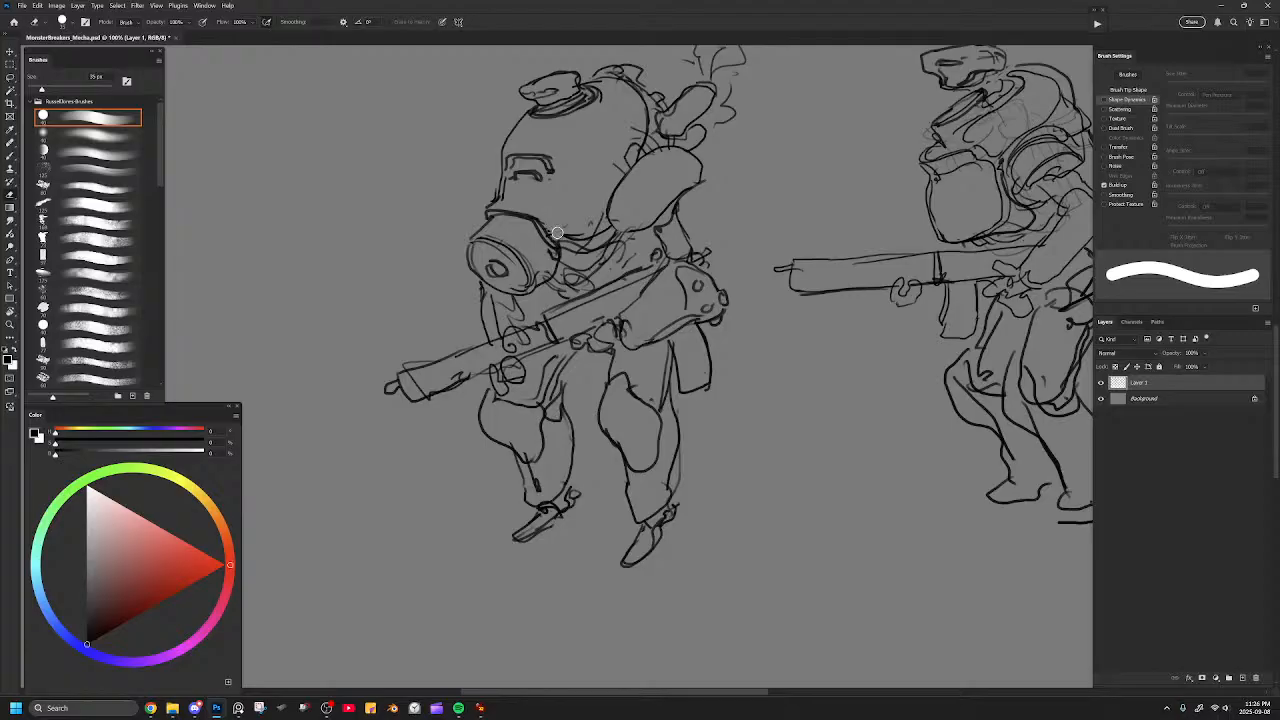
pyautogui.moveTo(585, 239)
pyautogui.mouseDown()
pyautogui.moveTo(565, 246)
pyautogui.moveTo(550, 231)
pyautogui.moveTo(557, 258)
pyautogui.moveTo(522, 292)
pyautogui.mouseUp()
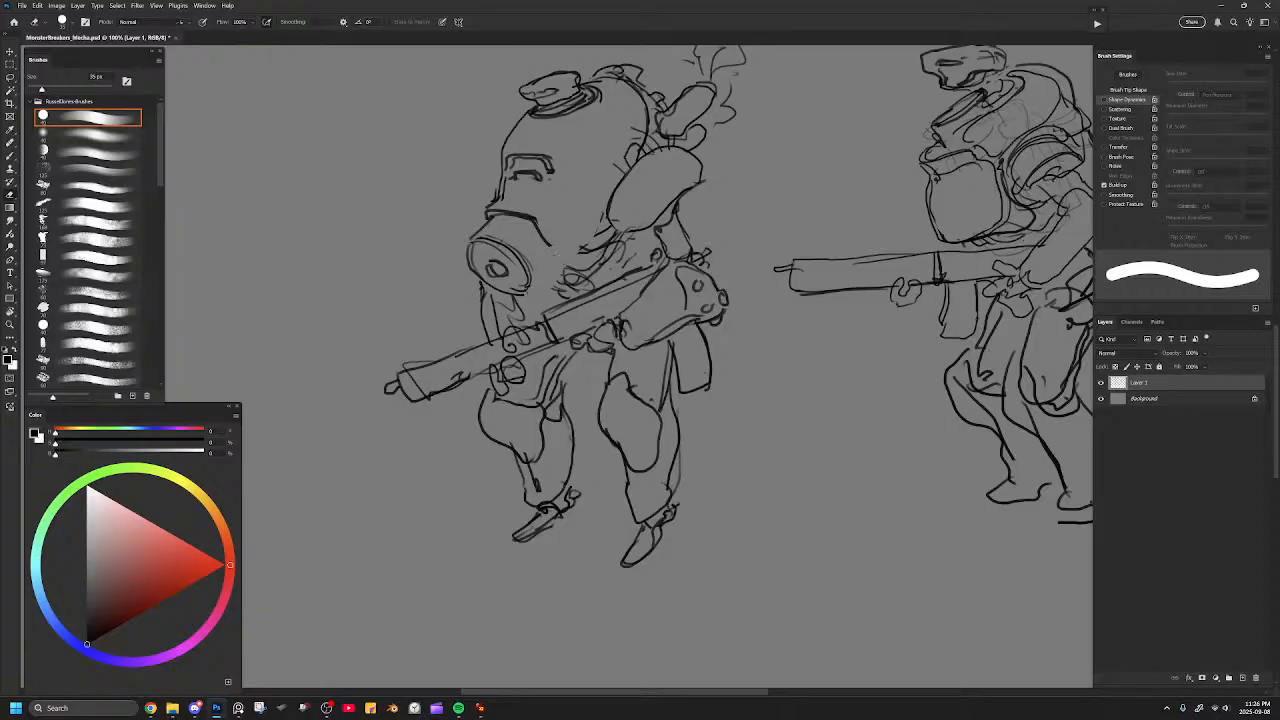
pyautogui.press('b')
pyautogui.moveTo(538, 226)
pyautogui.mouseDown()
pyautogui.moveTo(558, 249)
pyautogui.moveTo(590, 255)
pyautogui.moveTo(567, 267)
pyautogui.mouseUp()
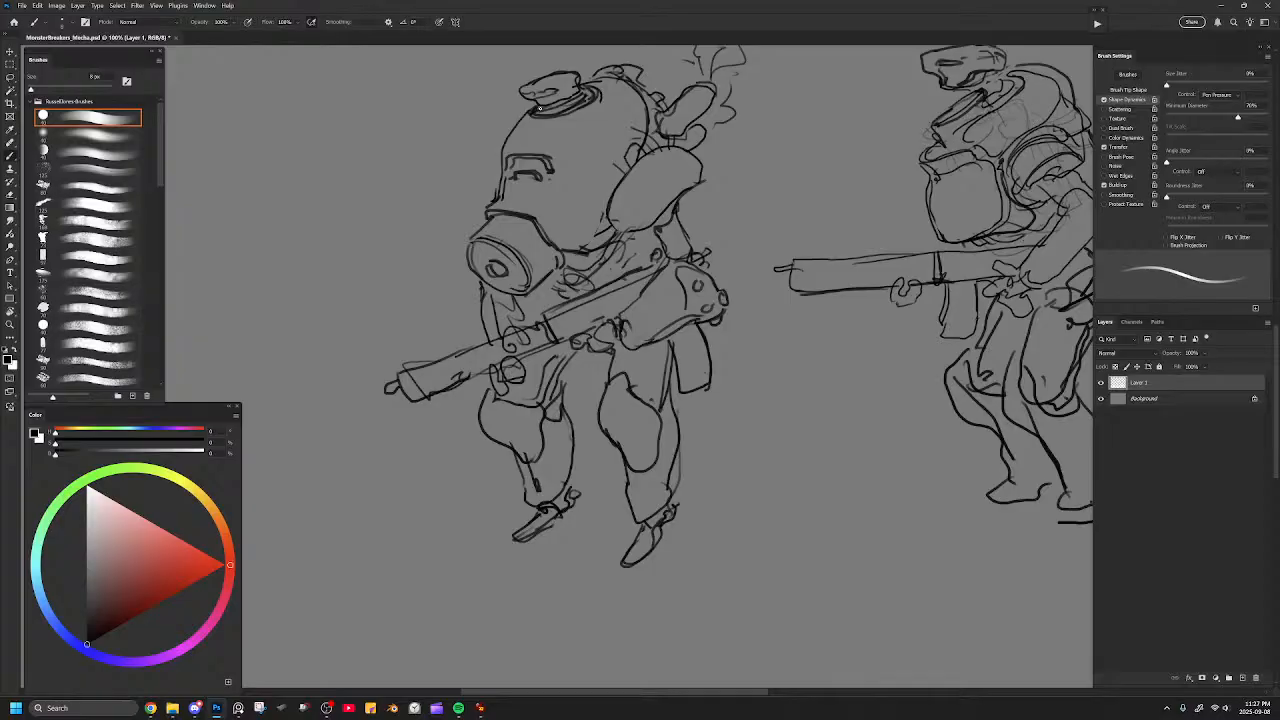
pyautogui.moveTo(487, 215); pyautogui.dragTo(562, 255)
# Draw an extra collar line around the base of the hunched mecha's top hatch, undoing the stray strokes.
pyautogui.moveTo(525, 106)
pyautogui.mouseDown()
pyautogui.moveTo(570, 106)
pyautogui.moveTo(542, 114)
pyautogui.moveTo(568, 108)
pyautogui.moveTo(567, 123)
pyautogui.moveTo(606, 102)
pyautogui.moveTo(566, 122)
pyautogui.moveTo(520, 118)
pyautogui.mouseUp()
pyautogui.hotkey('ctrl', 'z')
pyautogui.press('[')
pyautogui.hotkey('ctrl', 'z')
pyautogui.hotkey('ctrl', 'z')
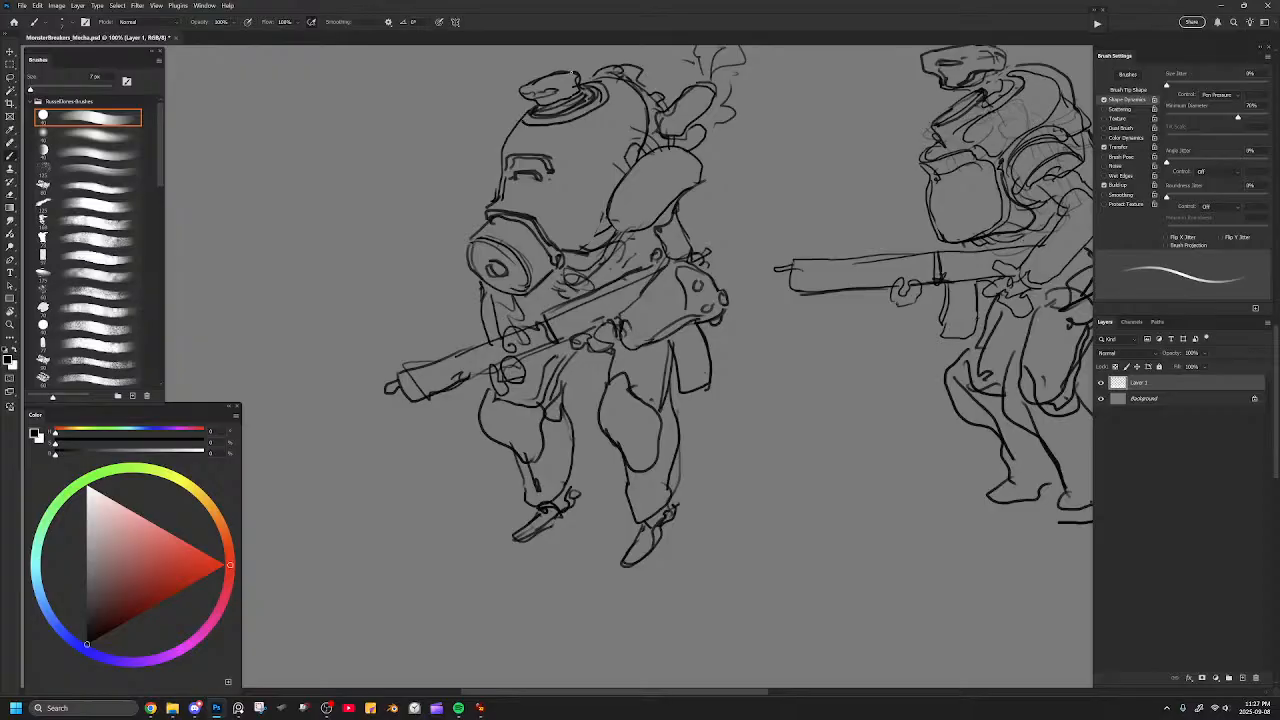
# Try an extra stroke on the hunched mecha's face beside the mask edge and undo it.
pyautogui.hotkey('ctrl', '-')
pyautogui.hotkey('ctrl', '-')
pyautogui.moveTo(657, 312); pyautogui.dragTo(567, 276)
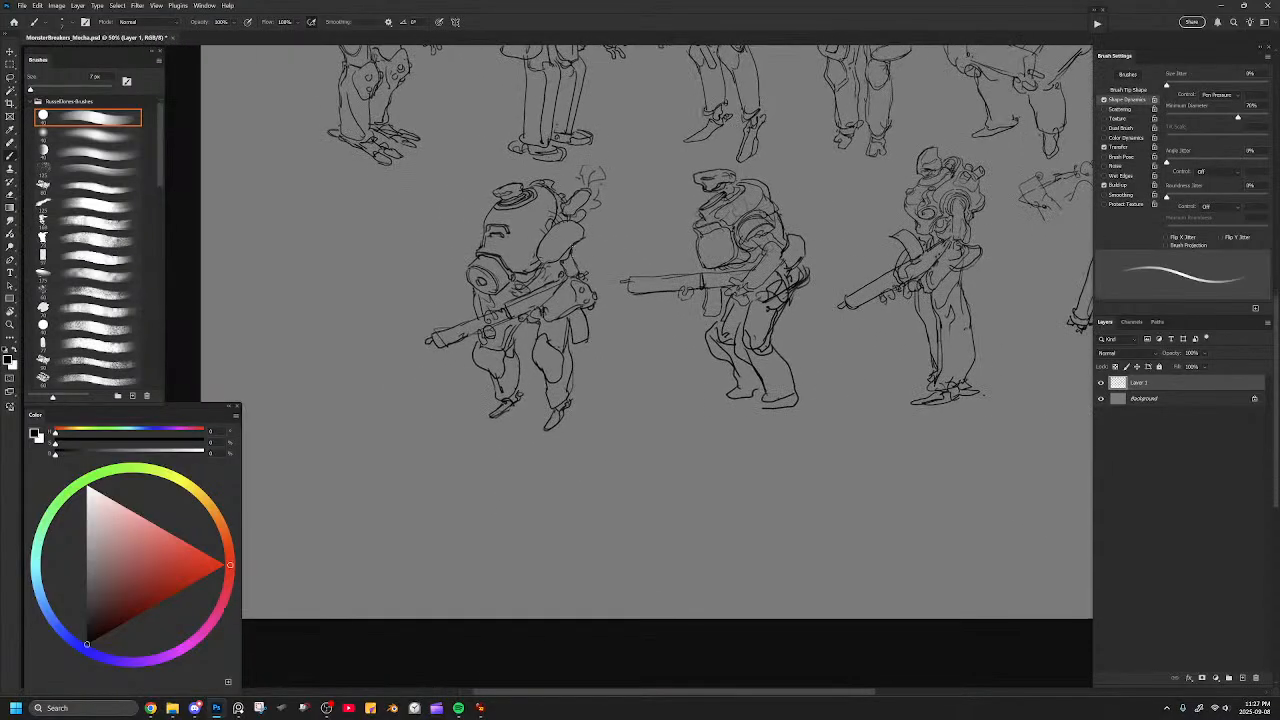
pyautogui.hotkey('ctrl', '+')
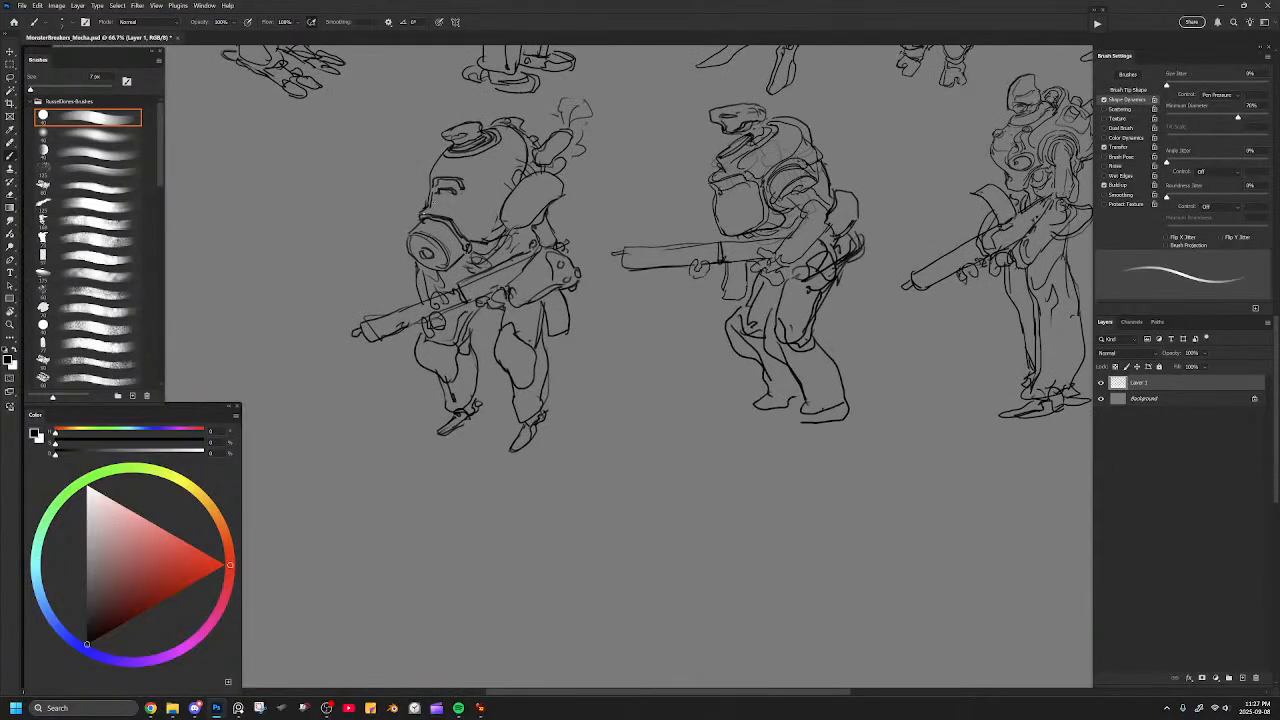
pyautogui.press('e')
pyautogui.press('b')
pyautogui.moveTo(452, 218); pyautogui.dragTo(470, 242)
pyautogui.hotkey('ctrl', 'z')
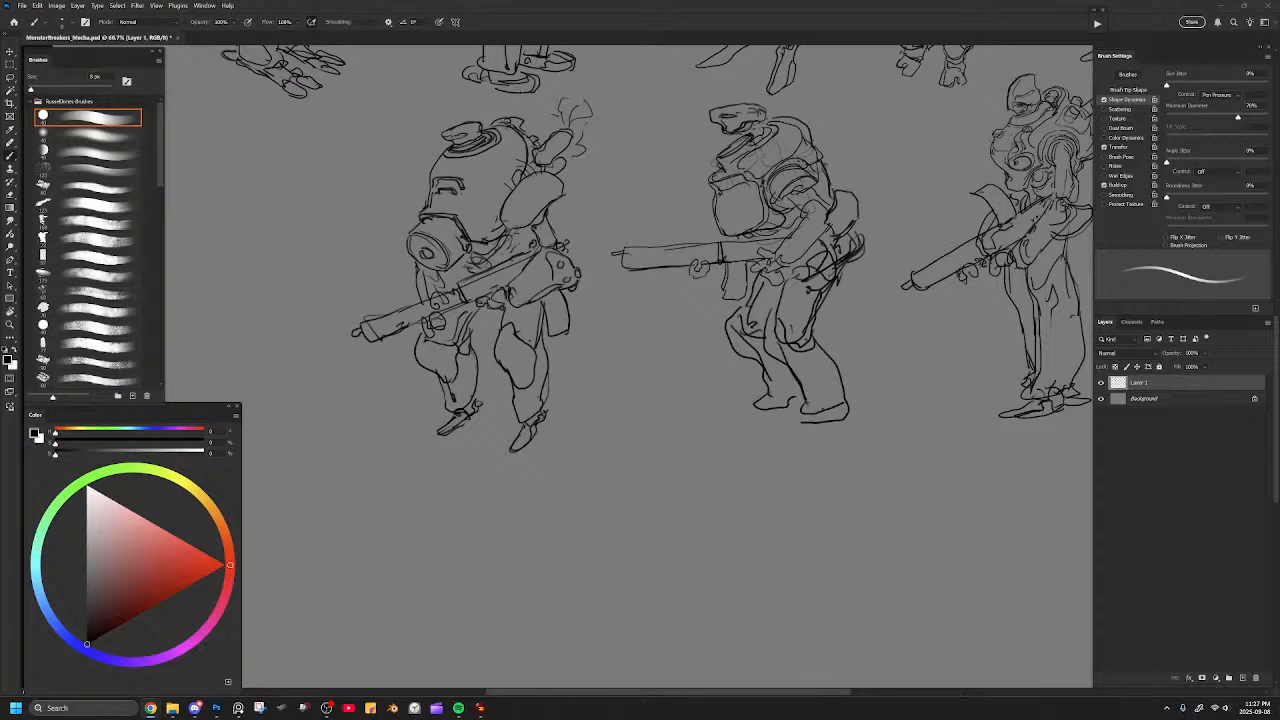
# Switch to the browser, look over the DOOM: The Dark Ages key art sketches on ArtStation and return to the mecha drawing.
pyautogui.moveTo(4, 6); pyautogui.dragTo(330, 1)
pyautogui.scroll(-6, 774, 271)
pyautogui.scroll(-4, 774, 271)
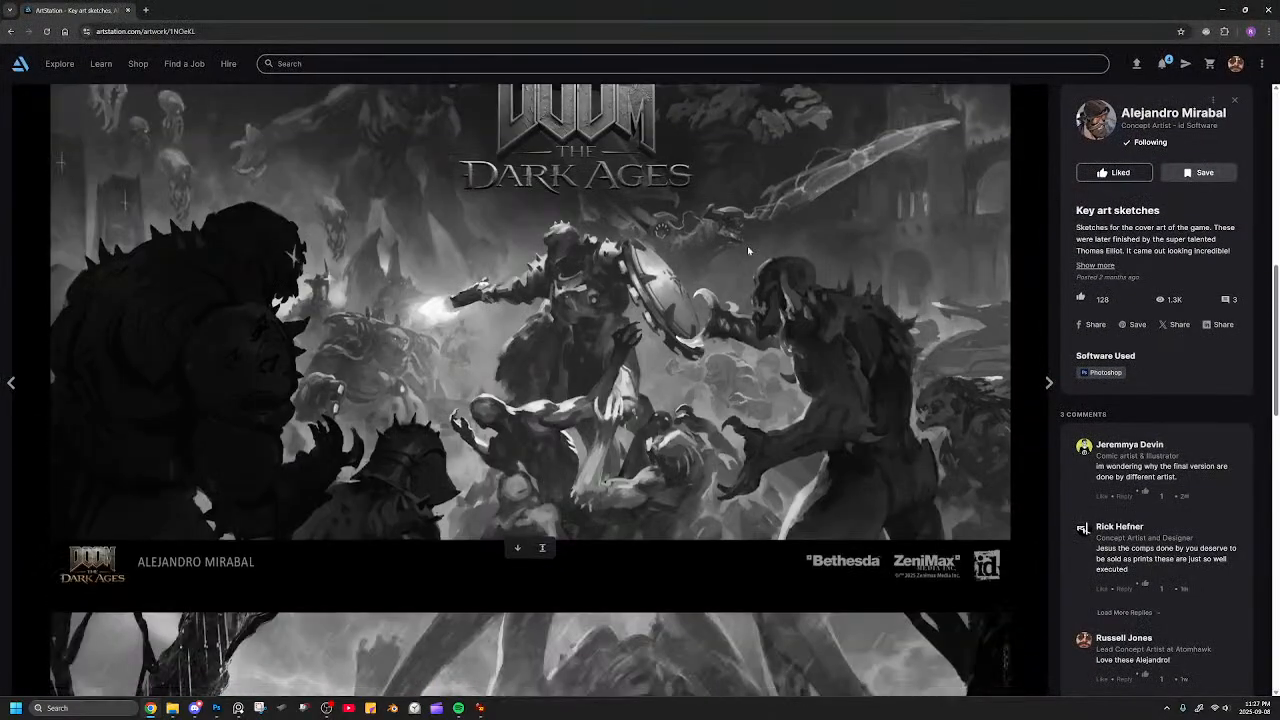
pyautogui.scroll(1, 711, 240)
pyautogui.scroll(-1, 730, 260)
pyautogui.scroll(1, 878, 300)
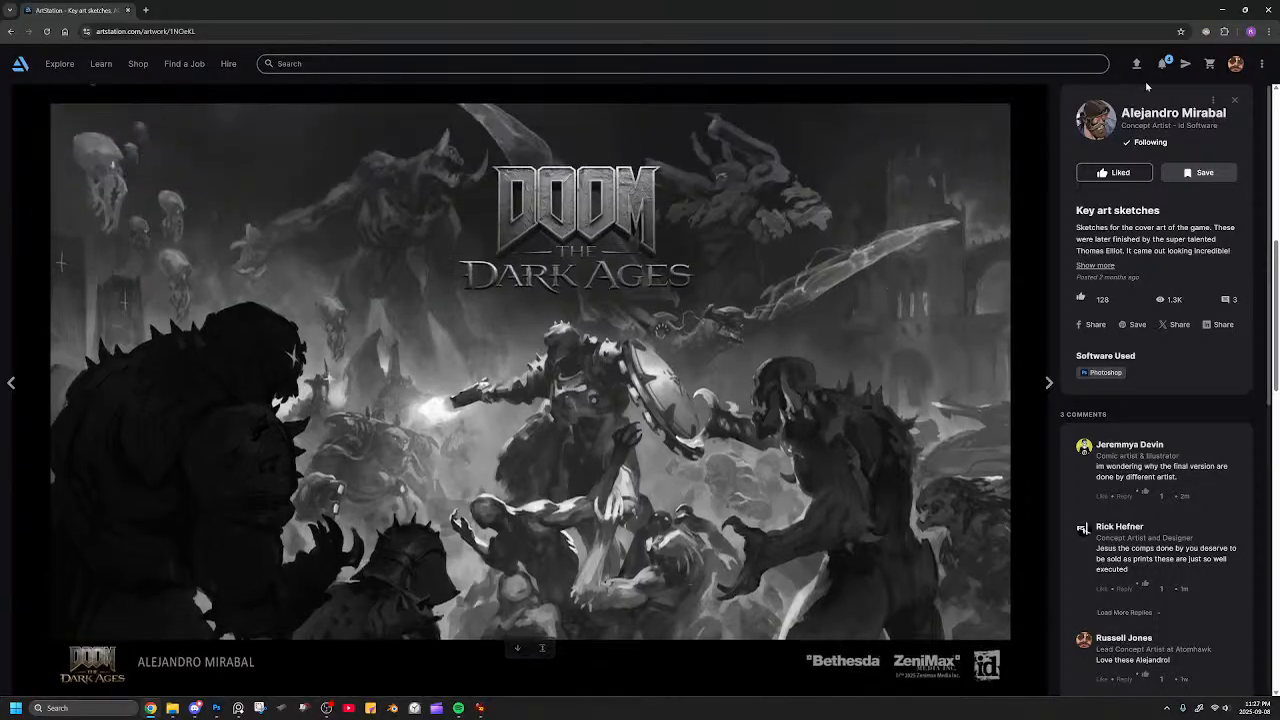
pyautogui.scroll(3, 898, 290)
pyautogui.scroll(2, 898, 290)
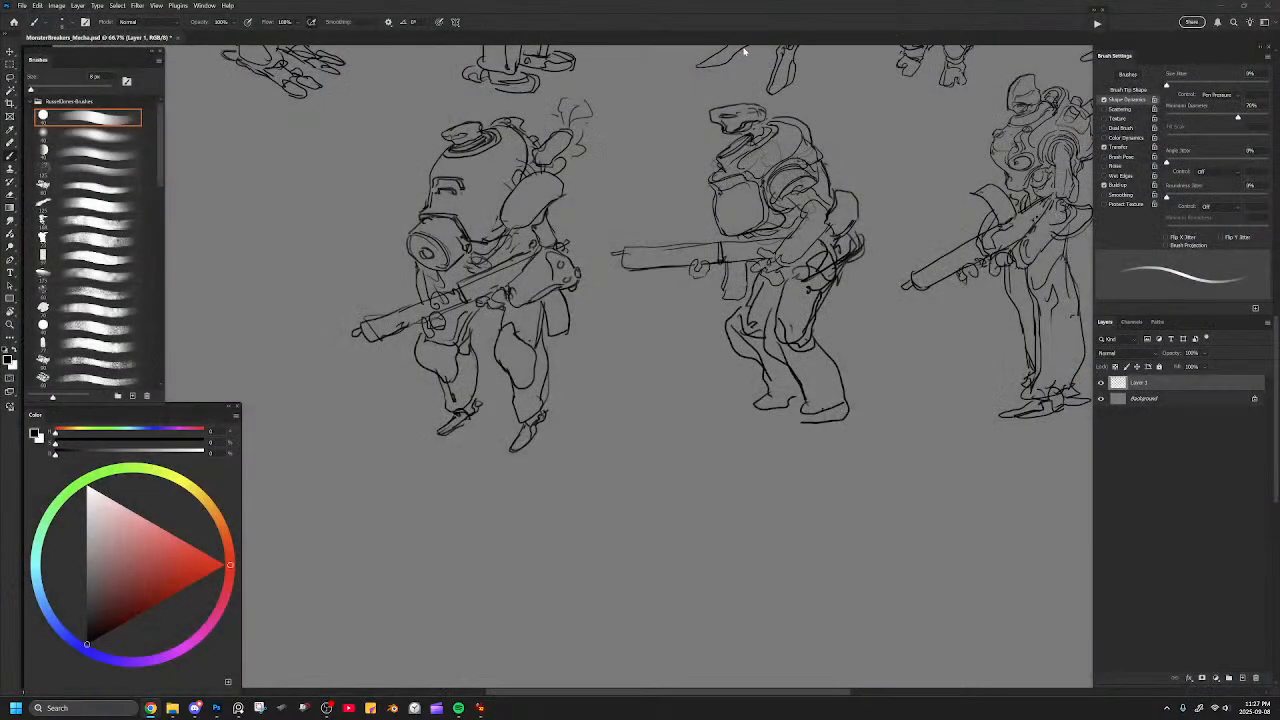
# Draw a curved outline down the far side of the hunched mecha's face, from the eye slit to the mask canister.
pyautogui.moveTo(530, 230)
pyautogui.mouseDown()
pyautogui.moveTo(618, 268)
pyautogui.moveTo(590, 257)
pyautogui.mouseUp()
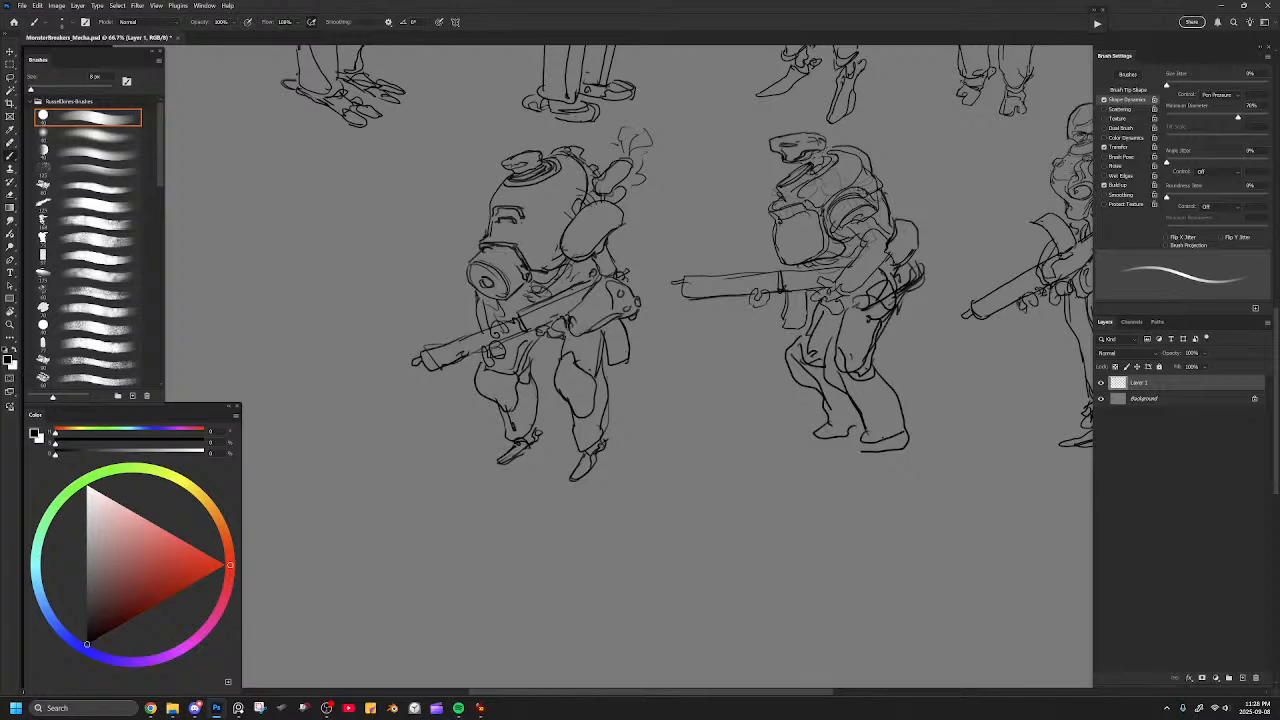
pyautogui.press('e')
pyautogui.moveTo(543, 241); pyautogui.dragTo(626, 282)
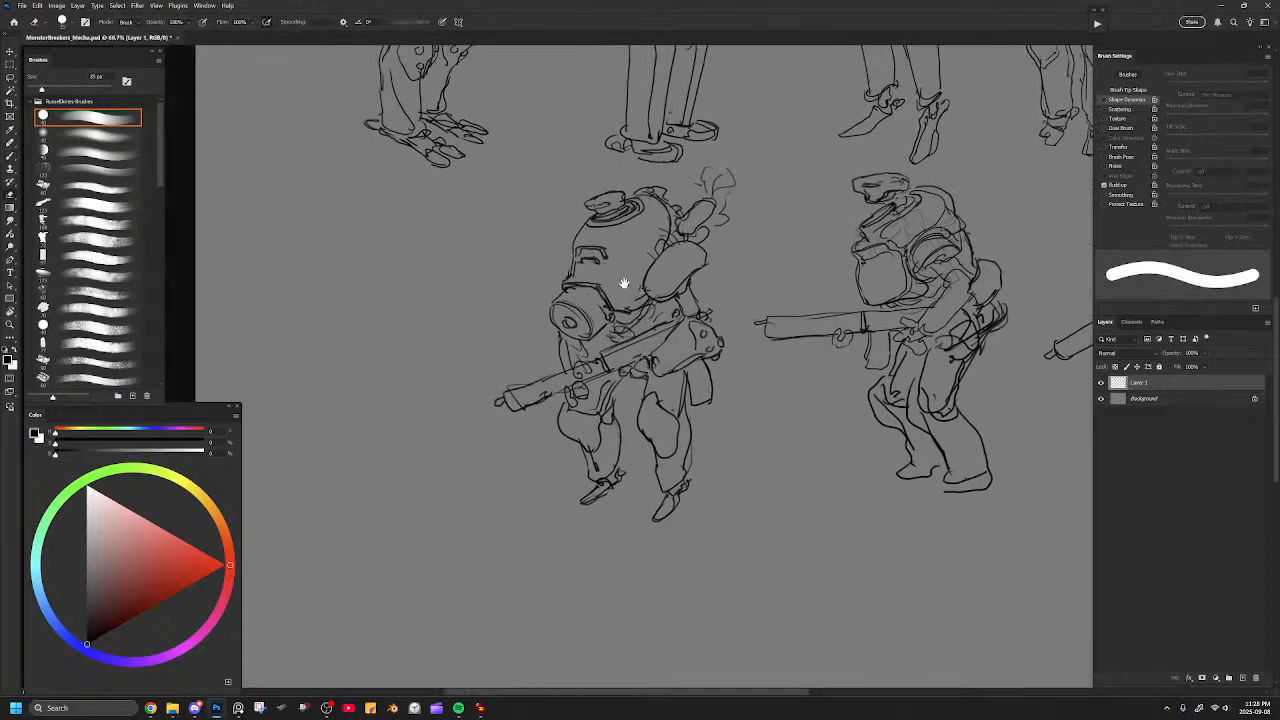
pyautogui.press('b')
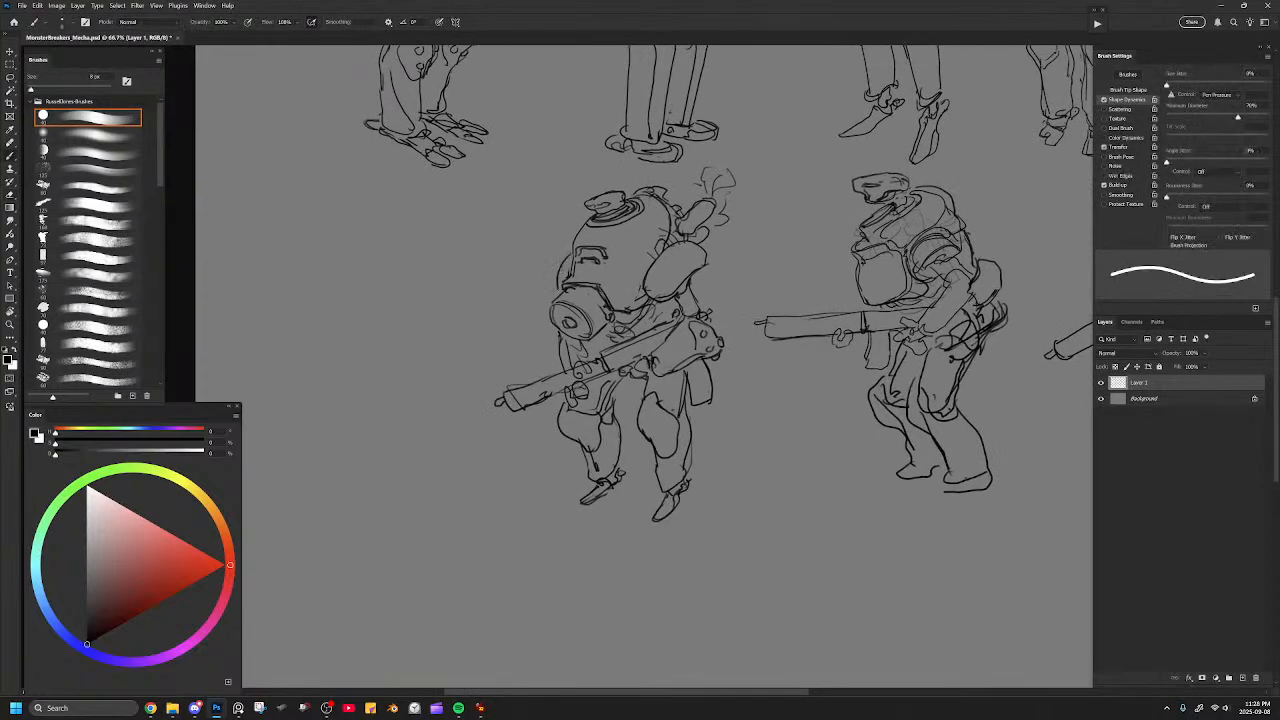
pyautogui.hotkey('ctrl', 'z')
pyautogui.moveTo(572, 253); pyautogui.dragTo(556, 292)
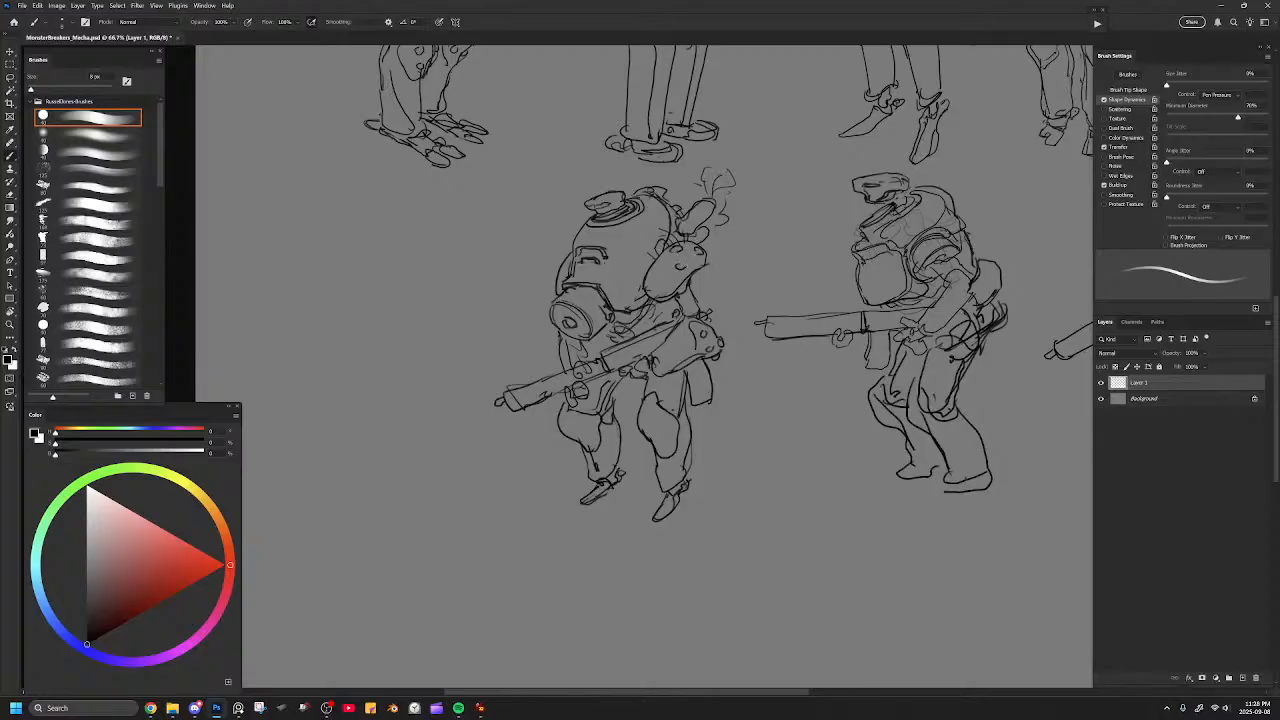
# Draw round bolts on the hunched mecha's shoulder pad and both knee guards.
pyautogui.moveTo(662, 271); pyautogui.dragTo(650, 275)
pyautogui.moveTo(661, 439); pyautogui.dragTo(671, 445)
pyautogui.scroll(-5, 678, 516)
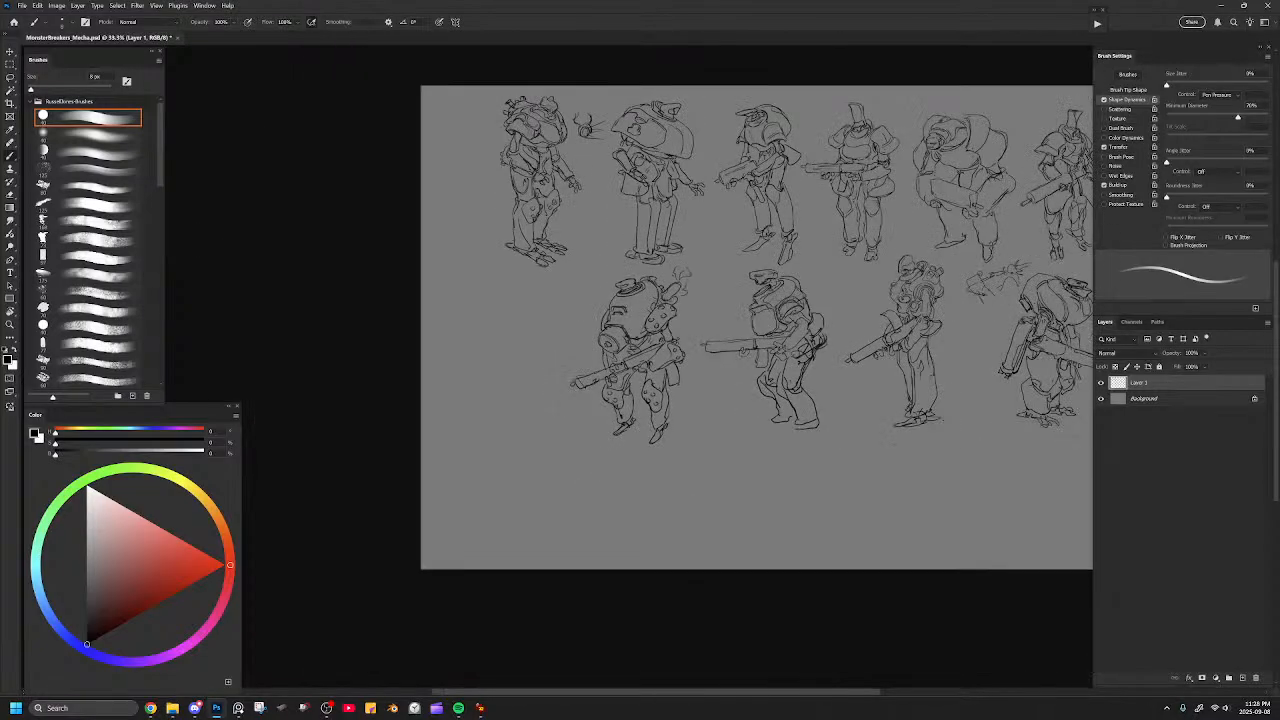
# Try a curved line across the hunched mecha's dome below the top hatch, undo it and compare the mecha with the whole lineup.
pyautogui.hotkey('ctrl', '+')
pyautogui.hotkey('ctrl', '+')
pyautogui.moveTo(617, 229)
pyautogui.mouseDown()
pyautogui.moveTo(640, 268)
pyautogui.moveTo(650, 217)
pyautogui.mouseUp()
pyautogui.hotkey('ctrl', 'z')
pyautogui.hotkey('ctrl', 'z')
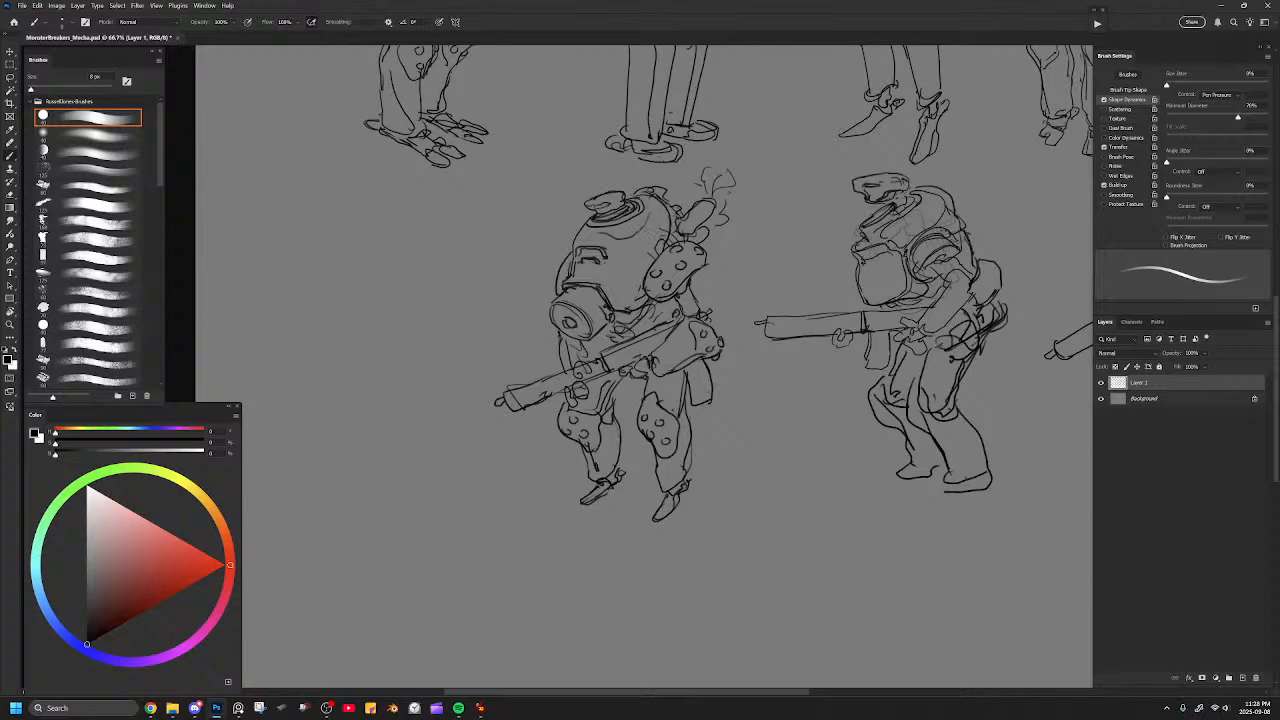
pyautogui.hotkey('ctrl', '-')
pyautogui.hotkey('ctrl', '-')
pyautogui.hotkey('ctrl', '-')
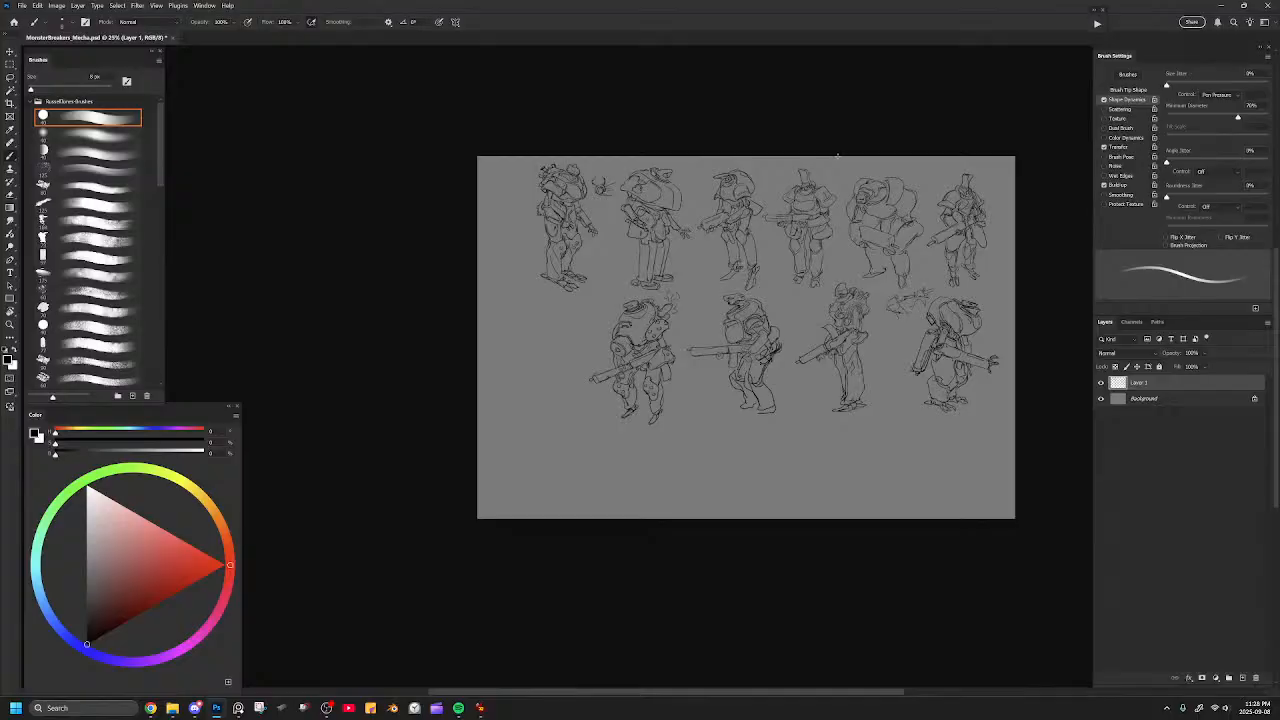
pyautogui.hotkey('ctrl', '+')
pyautogui.hotkey('ctrl', '+')
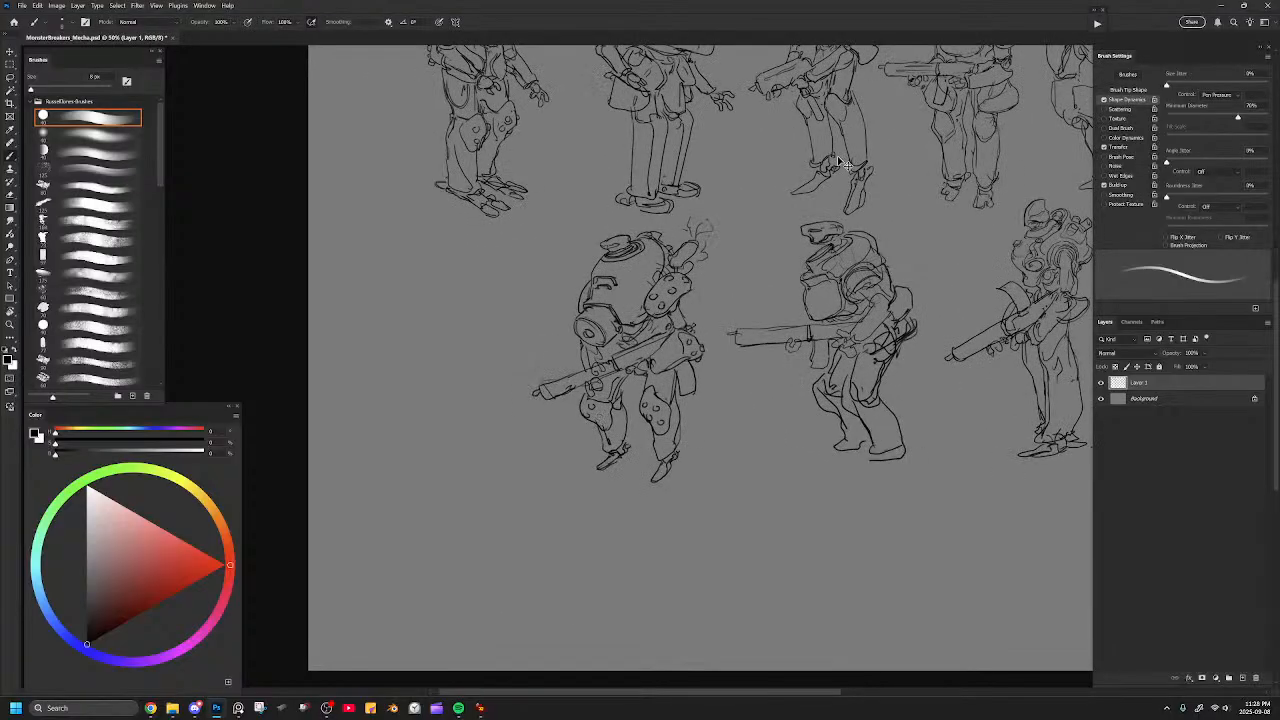
# Draw a faint curved panel line down the hunched mecha's dome and touch up the top hatch and rear smoke.
pyautogui.hotkey('ctrl', '+')
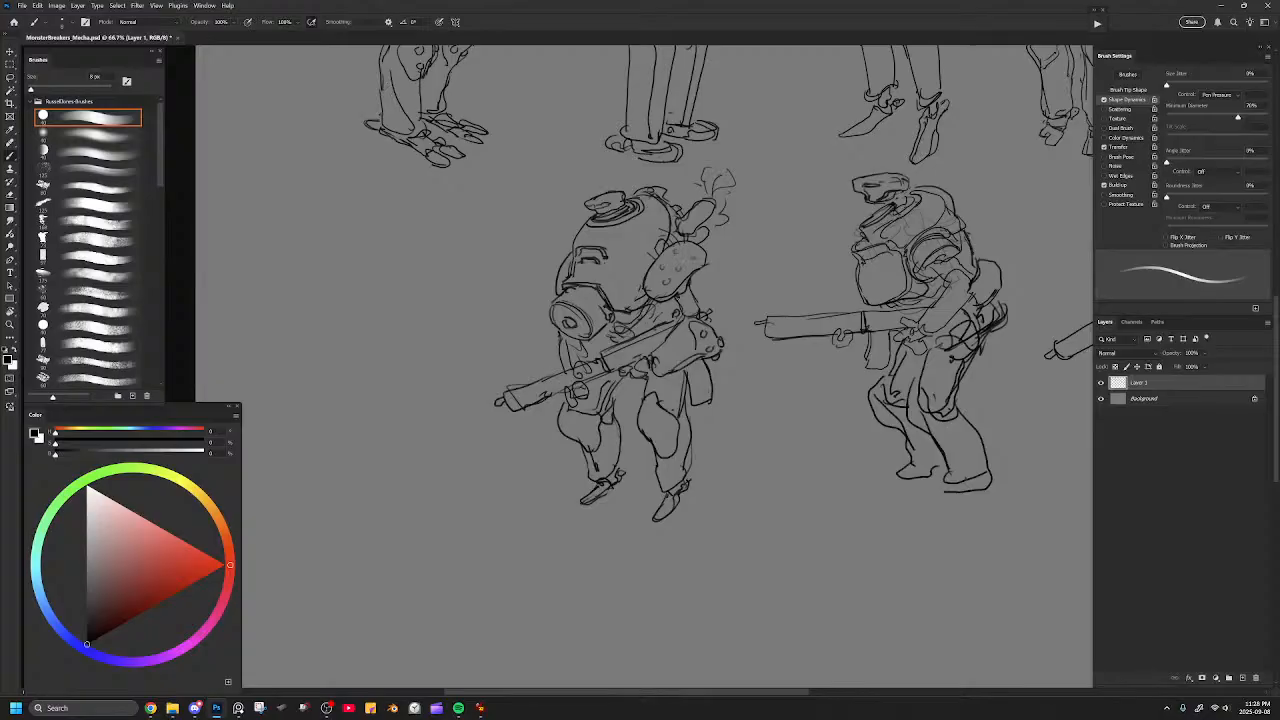
pyautogui.moveTo(651, 417); pyautogui.dragTo(647, 423)
pyautogui.moveTo(776, 330); pyautogui.dragTo(756, 396)
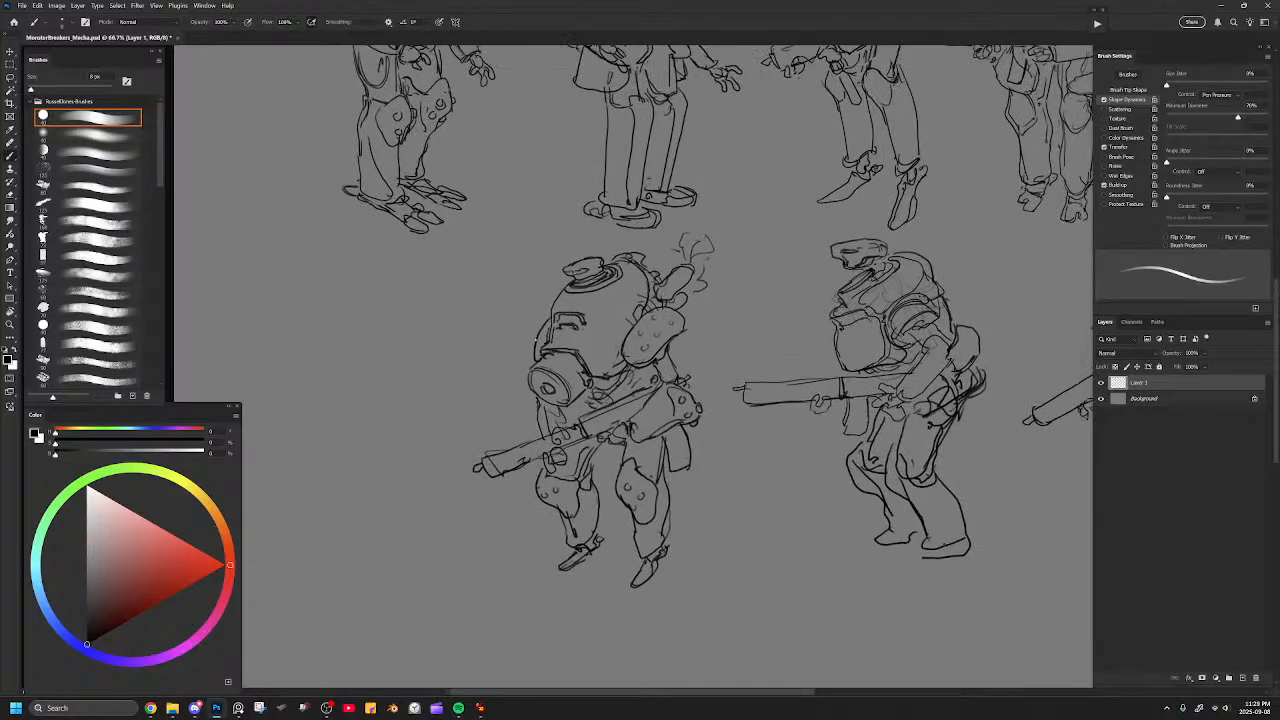
pyautogui.scroll(3, 730, 325)
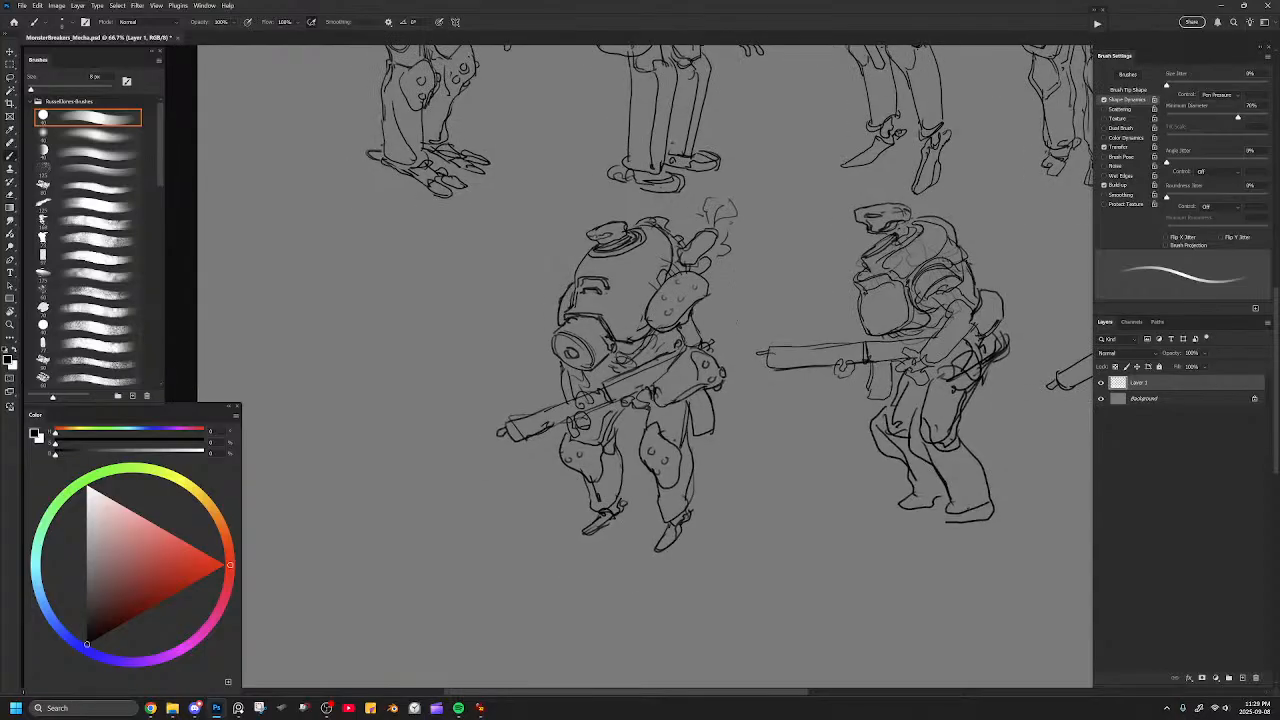
pyautogui.scroll(2, 705, 293)
pyautogui.moveTo(579, 286); pyautogui.dragTo(612, 228)
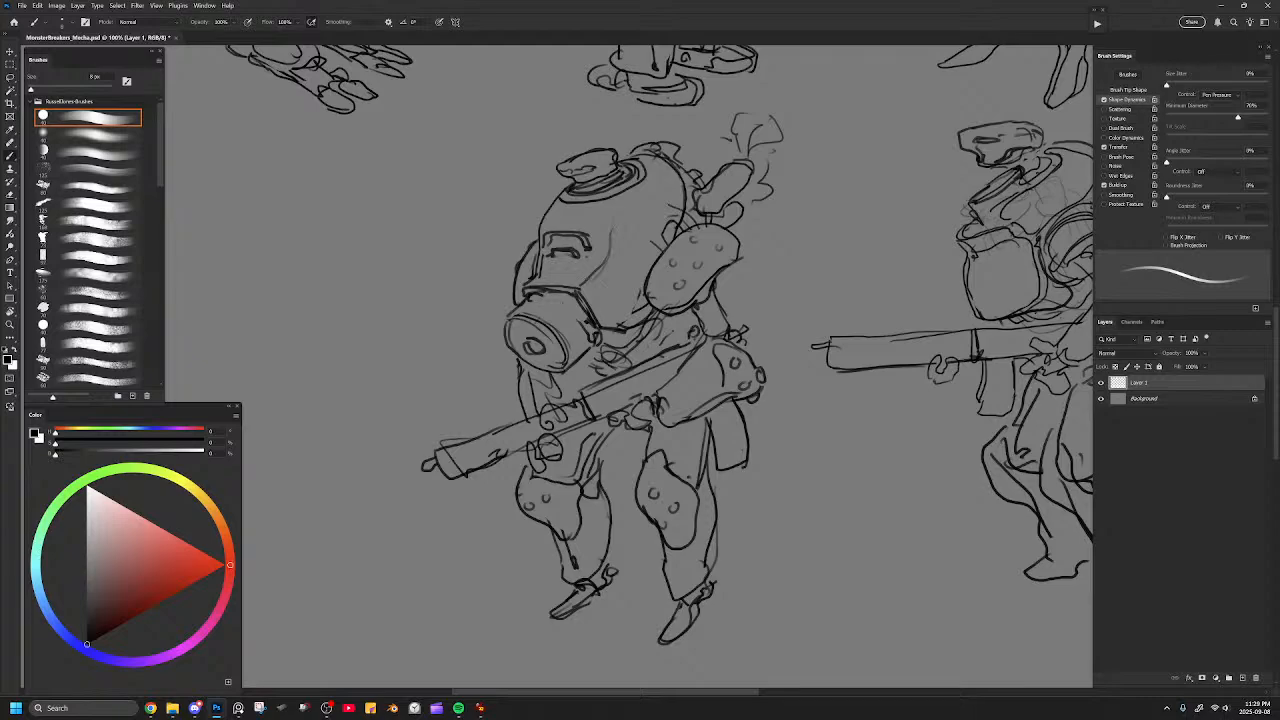
pyautogui.moveTo(566, 162); pyautogui.dragTo(586, 151)
pyautogui.moveTo(670, 154)
pyautogui.mouseDown()
pyautogui.moveTo(709, 114)
pyautogui.moveTo(697, 110)
pyautogui.mouseUp()
pyautogui.moveTo(781, 140); pyautogui.dragTo(770, 166)
# Redraw the hunched mecha's pointed feet as rounded feet with small heel knobs and extend the smoke trail behind its dome.
pyautogui.moveTo(741, 460); pyautogui.dragTo(693, 333)
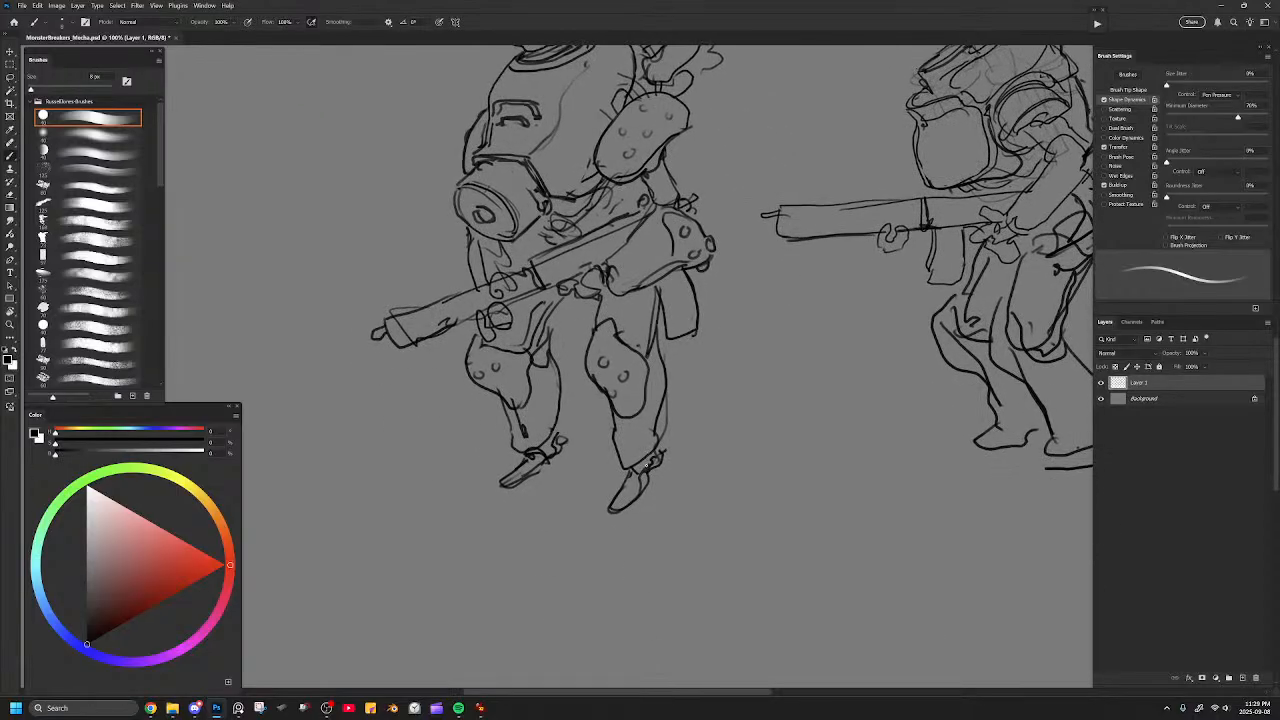
pyautogui.moveTo(620, 487)
pyautogui.mouseDown()
pyautogui.moveTo(687, 466)
pyautogui.moveTo(662, 494)
pyautogui.moveTo(700, 506)
pyautogui.moveTo(710, 482)
pyautogui.moveTo(686, 489)
pyautogui.mouseUp()
pyautogui.press('e')
pyautogui.moveTo(580, 470)
pyautogui.mouseDown()
pyautogui.moveTo(586, 459)
pyautogui.moveTo(552, 474)
pyautogui.moveTo(598, 469)
pyautogui.moveTo(584, 480)
pyautogui.moveTo(554, 470)
pyautogui.moveTo(580, 458)
pyautogui.mouseUp()
pyautogui.press('b')
pyautogui.moveTo(731, 419)
pyautogui.mouseDown()
pyautogui.moveTo(753, 424)
pyautogui.moveTo(741, 437)
pyautogui.mouseUp()
pyautogui.moveTo(641, 424)
pyautogui.mouseDown()
pyautogui.moveTo(651, 413)
pyautogui.moveTo(626, 342)
pyautogui.mouseUp()
pyautogui.moveTo(728, 422)
pyautogui.mouseDown()
pyautogui.moveTo(738, 392)
pyautogui.moveTo(726, 314)
pyautogui.moveTo(751, 460)
pyautogui.moveTo(746, 516)
pyautogui.moveTo(718, 444)
pyautogui.mouseUp()
# Erase the hip pouch behind the hunched mecha's thigh and redraw it as a narrow rectangular pouch.
pyautogui.press('e')
pyautogui.moveTo(752, 484); pyautogui.dragTo(747, 440)
pyautogui.press('b')
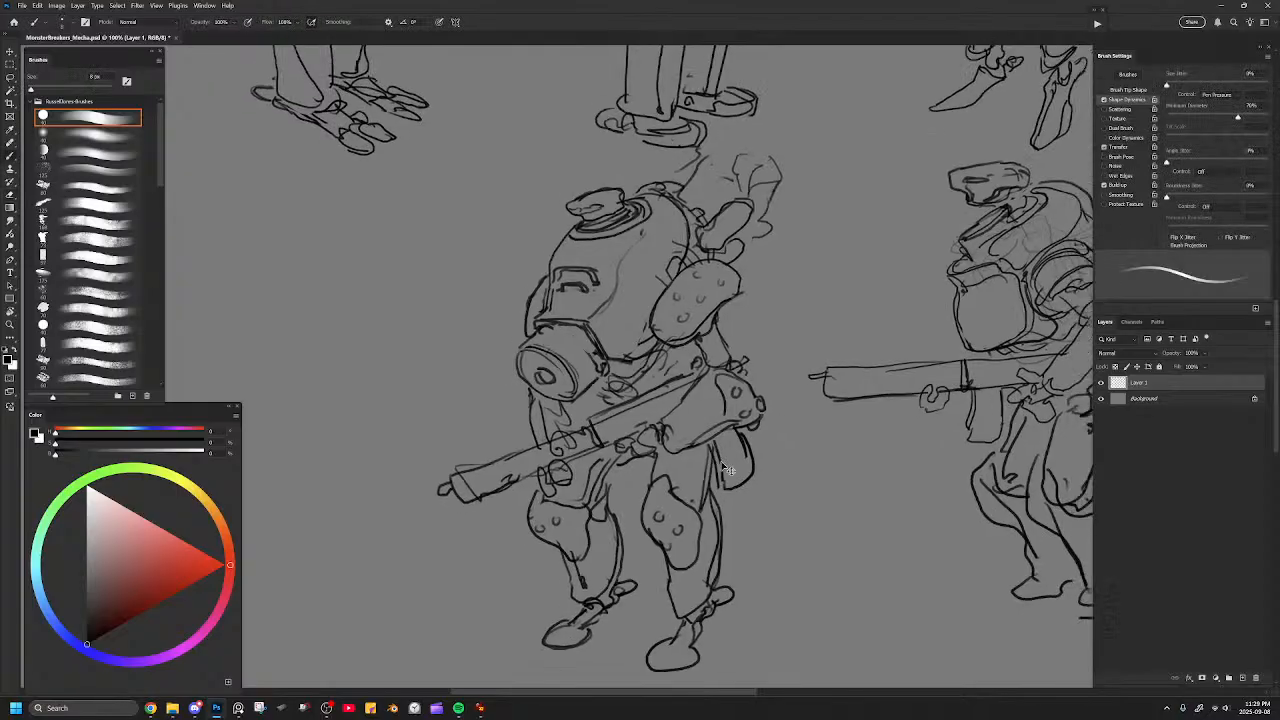
pyautogui.hotkey('ctrl', '-')
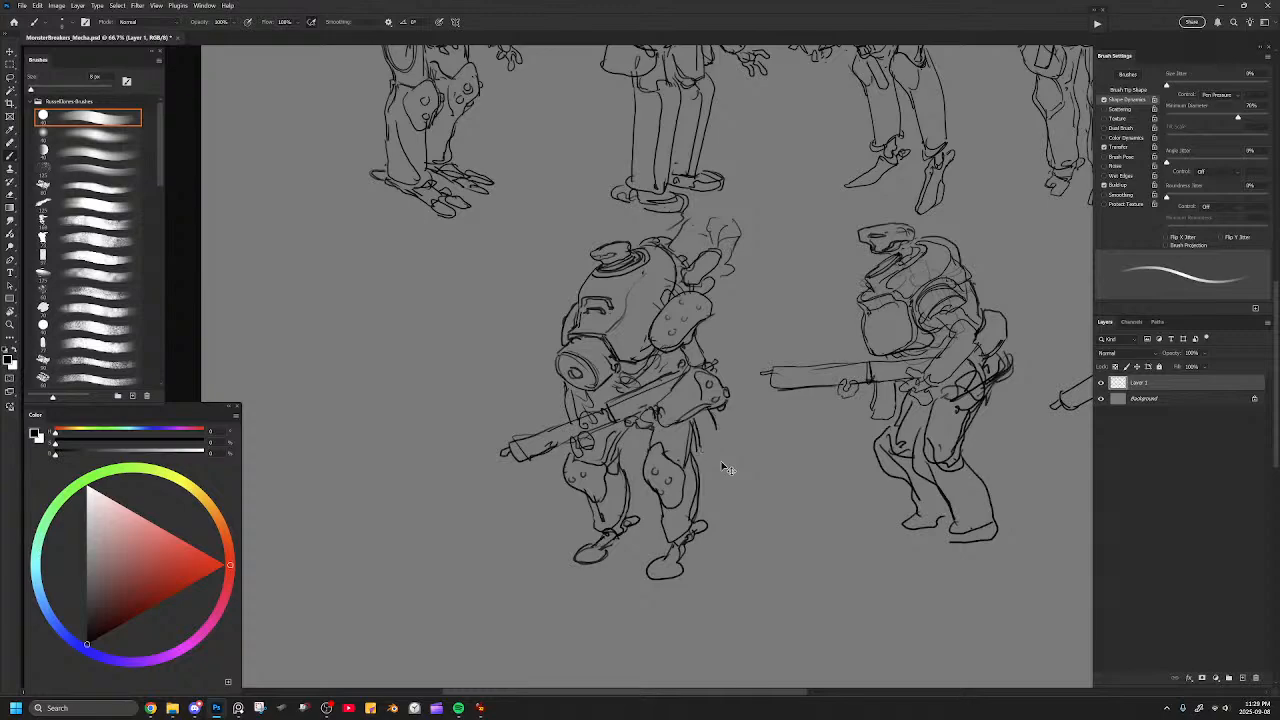
pyautogui.hotkey('ctrl', '+')
pyautogui.press('e')
pyautogui.moveTo(720, 444)
pyautogui.mouseDown()
pyautogui.moveTo(749, 487)
pyautogui.moveTo(721, 451)
pyautogui.moveTo(730, 493)
pyautogui.mouseUp()
pyautogui.press('b')
pyautogui.hotkey('ctrl', 'z')
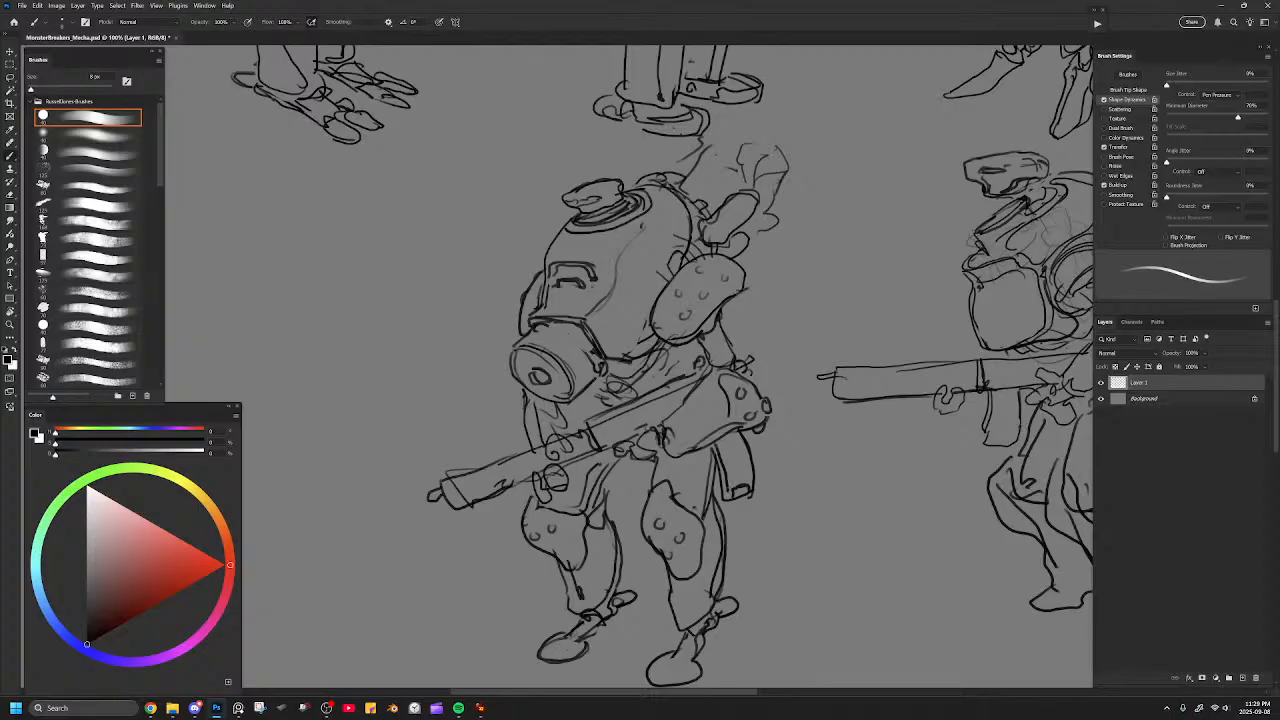
# Erase stray lines along the rear of the hunched mecha's rifle and compare the figure with the lineup.
pyautogui.press('e')
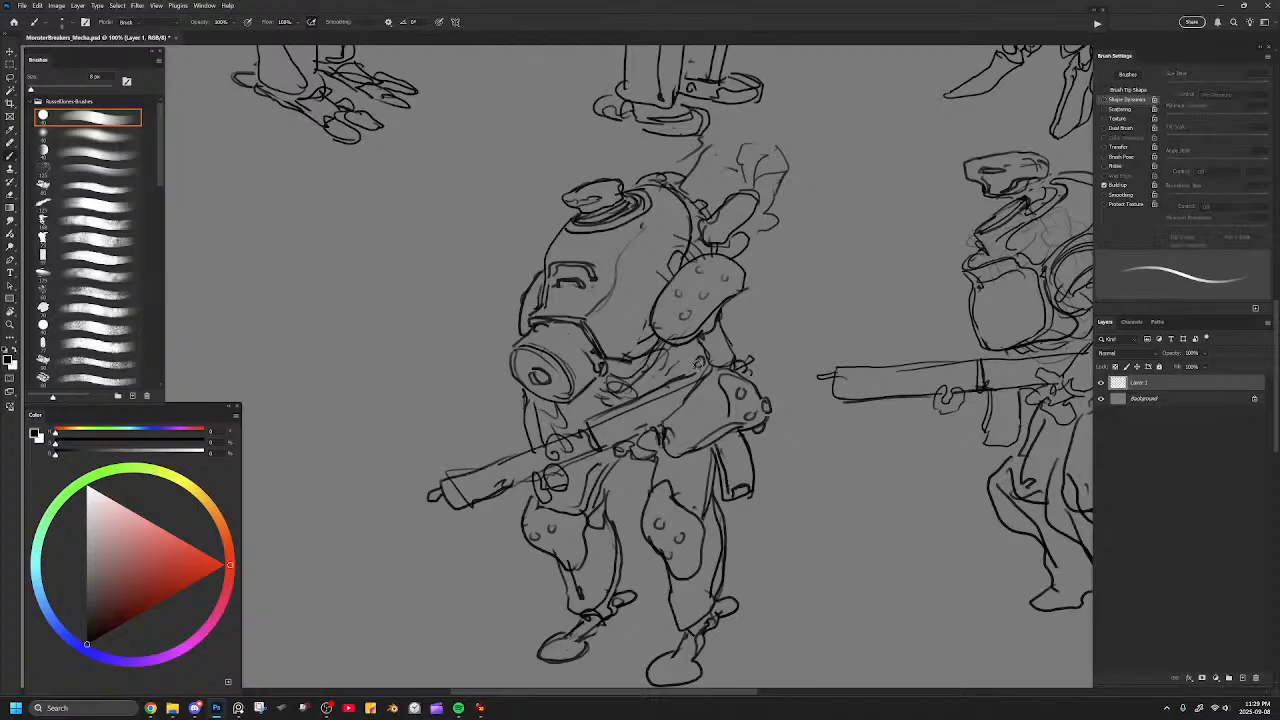
pyautogui.moveTo(694, 370); pyautogui.dragTo(660, 384)
pyautogui.press('b')
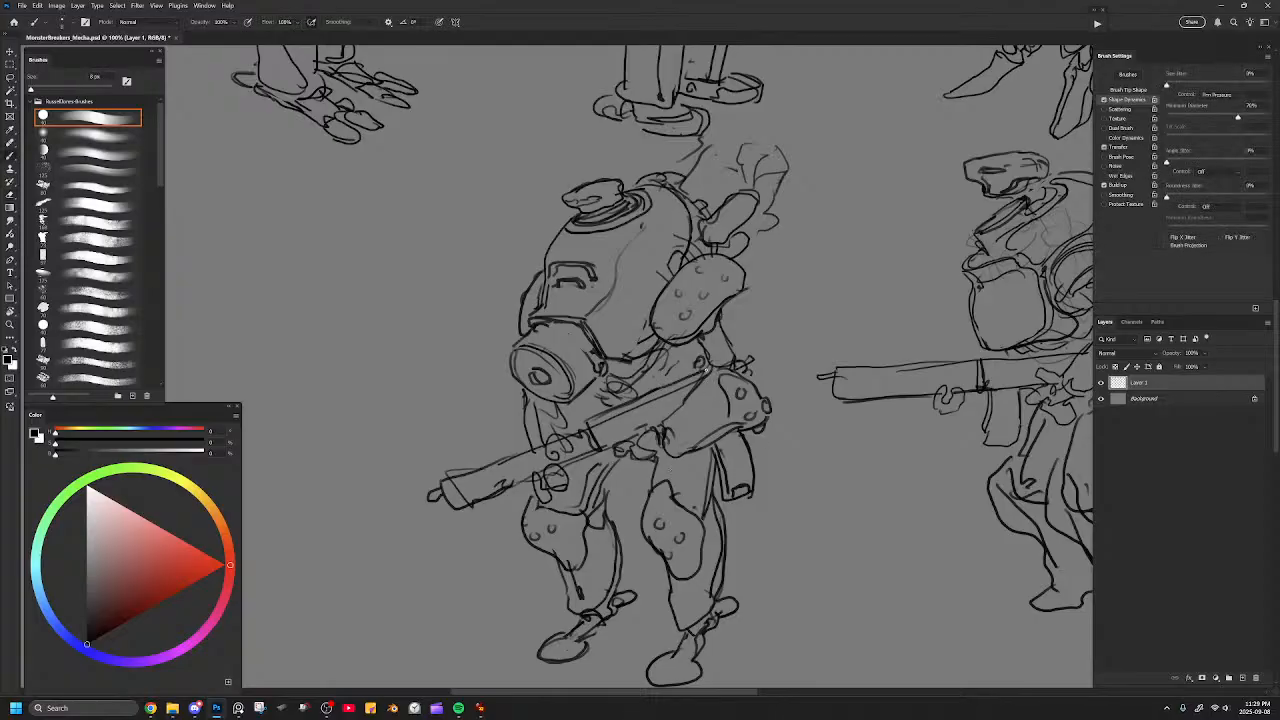
pyautogui.hotkey('ctrl', '-')
pyautogui.hotkey('ctrl', '-')
pyautogui.hotkey('ctrl', '-')
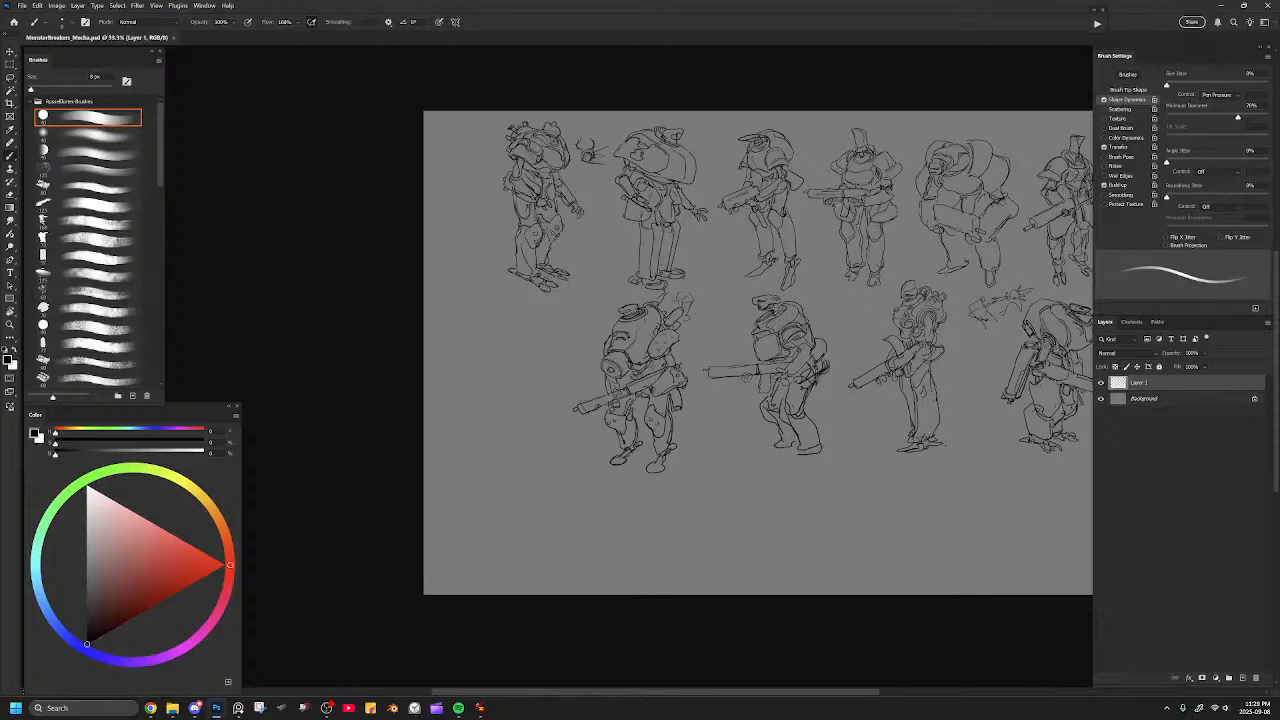
pyautogui.hotkey('ctrl', '+')
pyautogui.hotkey('ctrl', '+')
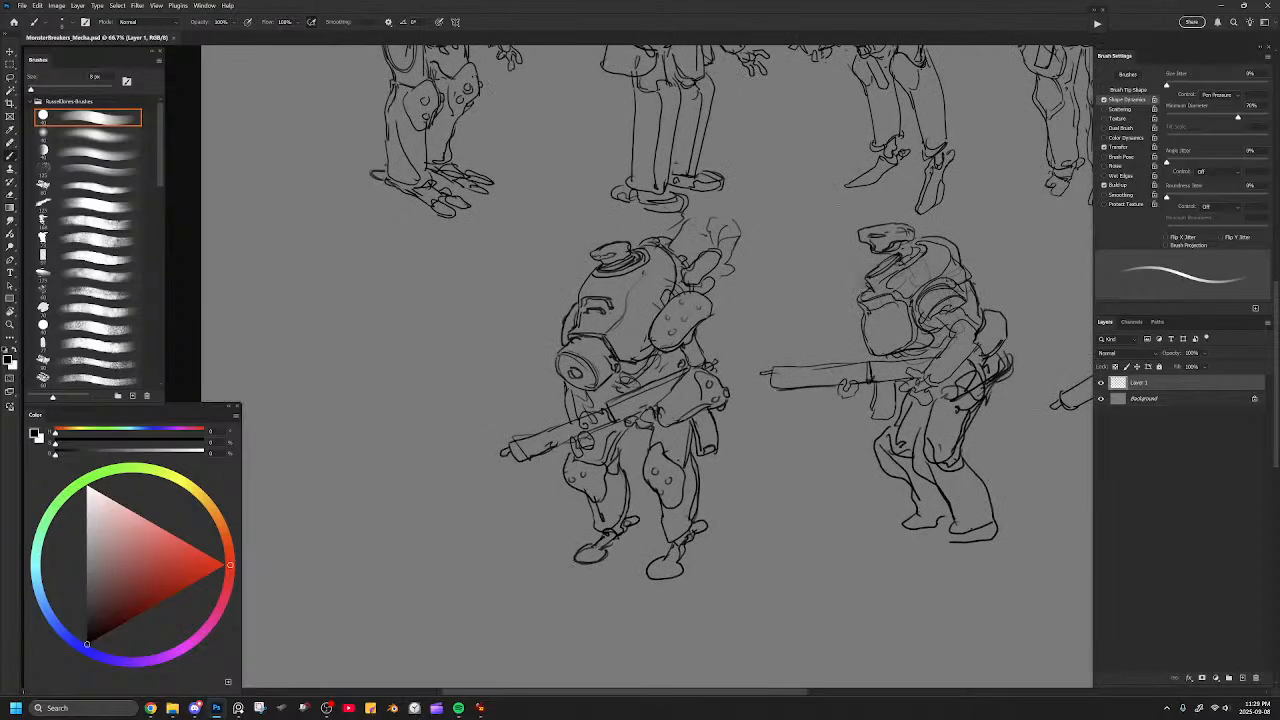
pyautogui.moveTo(628, 560)
pyautogui.mouseDown()
pyautogui.moveTo(654, 435)
pyautogui.moveTo(578, 464)
pyautogui.moveTo(614, 444)
pyautogui.moveTo(584, 466)
pyautogui.moveTo(620, 469)
pyautogui.moveTo(629, 450)
pyautogui.moveTo(607, 471)
pyautogui.moveTo(646, 431)
pyautogui.mouseUp()
pyautogui.hotkey('ctrl', '+')
pyautogui.press('e')
pyautogui.press('b')
pyautogui.press('e')
pyautogui.press('b')
pyautogui.hotkey('ctrl', 'z')
pyautogui.hotkey('ctrl', 'z')
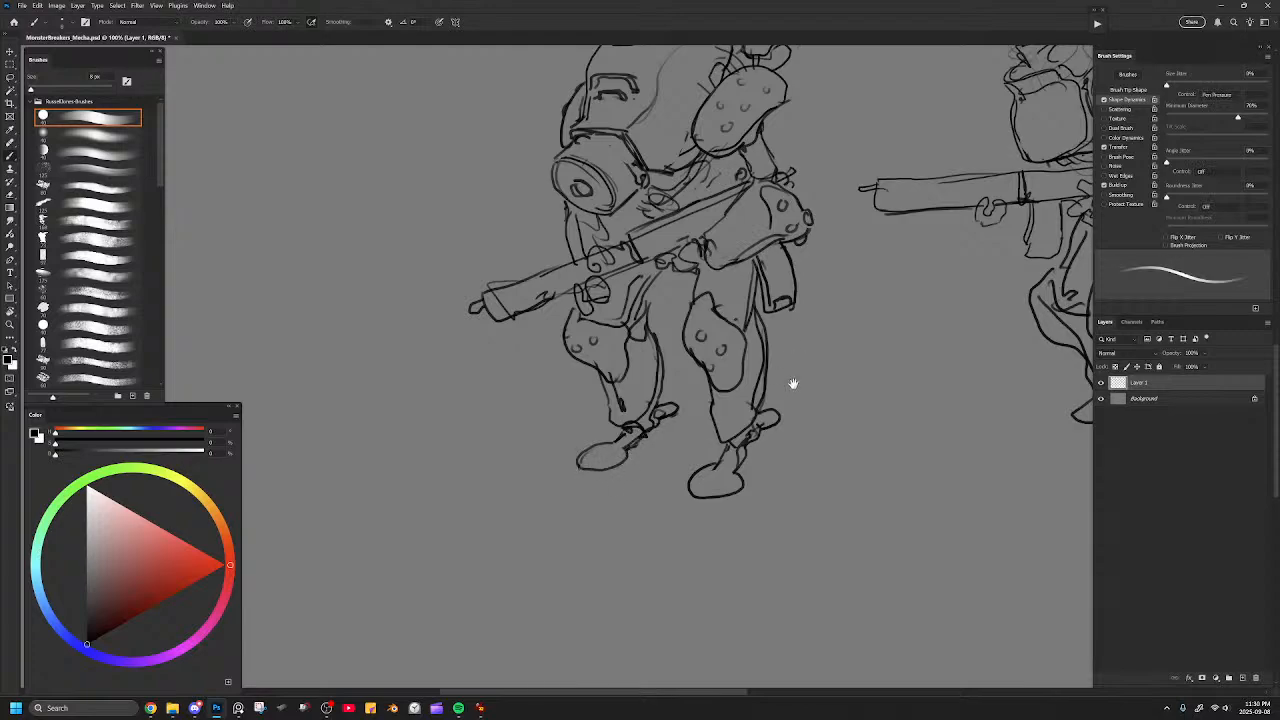
# Draw an inner ring and dividing spokes on the hunched mecha's mask canister and save the drawing.
pyautogui.moveTo(797, 357); pyautogui.dragTo(771, 520)
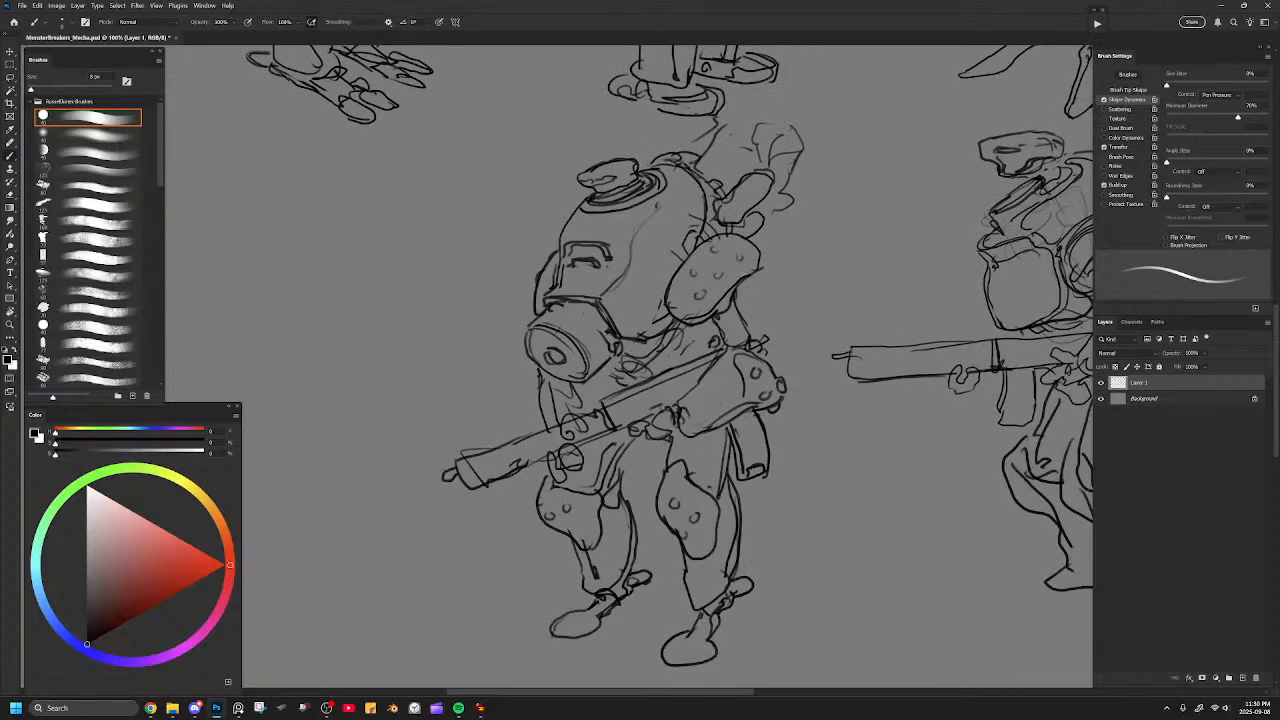
pyautogui.moveTo(533, 329); pyautogui.dragTo(556, 346)
pyautogui.moveTo(555, 349); pyautogui.dragTo(575, 346)
pyautogui.moveTo(565, 363); pyautogui.dragTo(567, 379)
pyautogui.moveTo(550, 311)
pyautogui.mouseDown()
pyautogui.moveTo(597, 345)
pyautogui.moveTo(598, 363)
pyautogui.mouseUp()
pyautogui.moveTo(598, 363)
pyautogui.mouseDown()
pyautogui.moveTo(608, 350)
pyautogui.moveTo(568, 309)
pyautogui.moveTo(610, 345)
pyautogui.mouseUp()
pyautogui.hotkey('ctrl', '-')
pyautogui.hotkey('ctrl', '-')
pyautogui.hotkey('ctrl', '-')
pyautogui.hotkey('ctrl', 's')
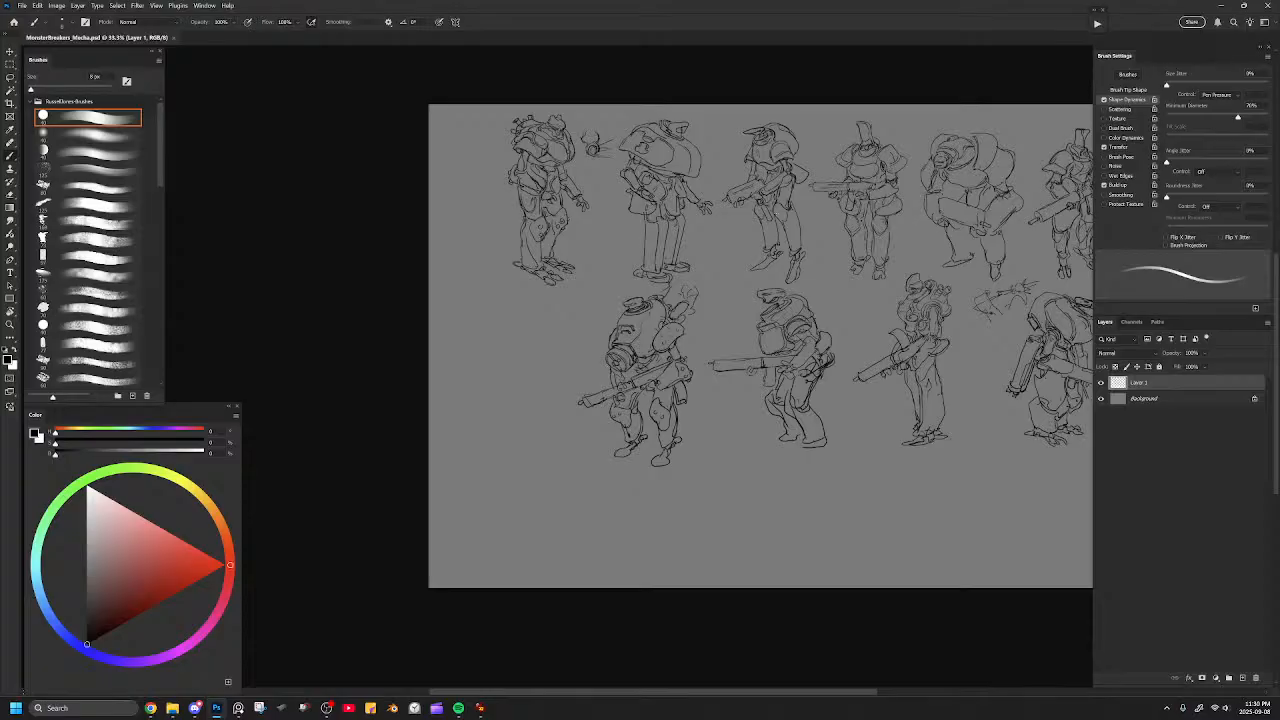
pyautogui.moveTo(805, 373); pyautogui.dragTo(836, 395)
pyautogui.hotkey('ctrl', '+')
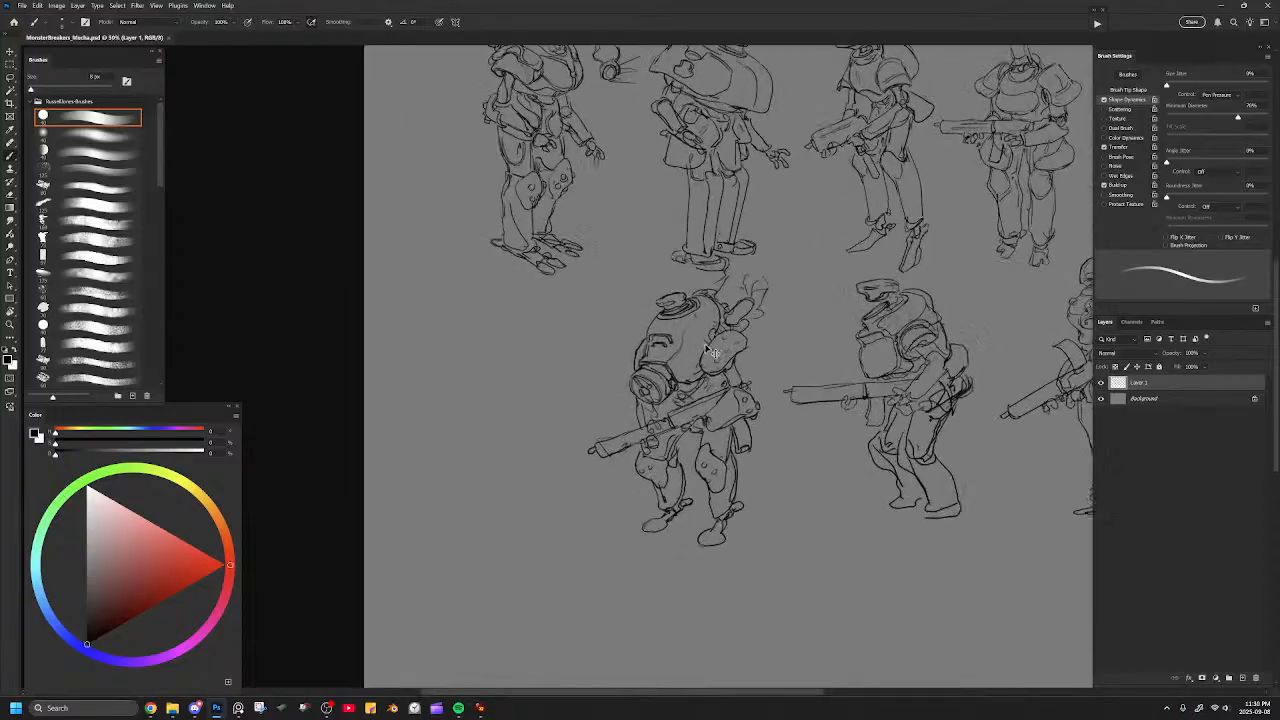
pyautogui.hotkey('ctrl', '+')
pyautogui.hotkey('ctrl', '+')
pyautogui.moveTo(790, 311)
pyautogui.mouseDown()
pyautogui.moveTo(788, 334)
pyautogui.moveTo(822, 310)
pyautogui.mouseUp()
pyautogui.hotkey('ctrl', 'z')
pyautogui.moveTo(720, 273)
pyautogui.mouseDown()
pyautogui.moveTo(735, 338)
pyautogui.moveTo(752, 292)
pyautogui.moveTo(712, 314)
pyautogui.moveTo(764, 304)
pyautogui.moveTo(761, 270)
pyautogui.moveTo(729, 277)
pyautogui.moveTo(728, 342)
pyautogui.moveTo(754, 338)
pyautogui.moveTo(728, 342)
pyautogui.mouseUp()
pyautogui.hotkey('ctrl', 'z')
# Reduce the brush size to 7 px and draw a line along the rear edge of the hunched mecha's dome.
pyautogui.press('[')
pyautogui.moveTo(766, 294); pyautogui.dragTo(786, 236)
pyautogui.hotkey('ctrl', '-')
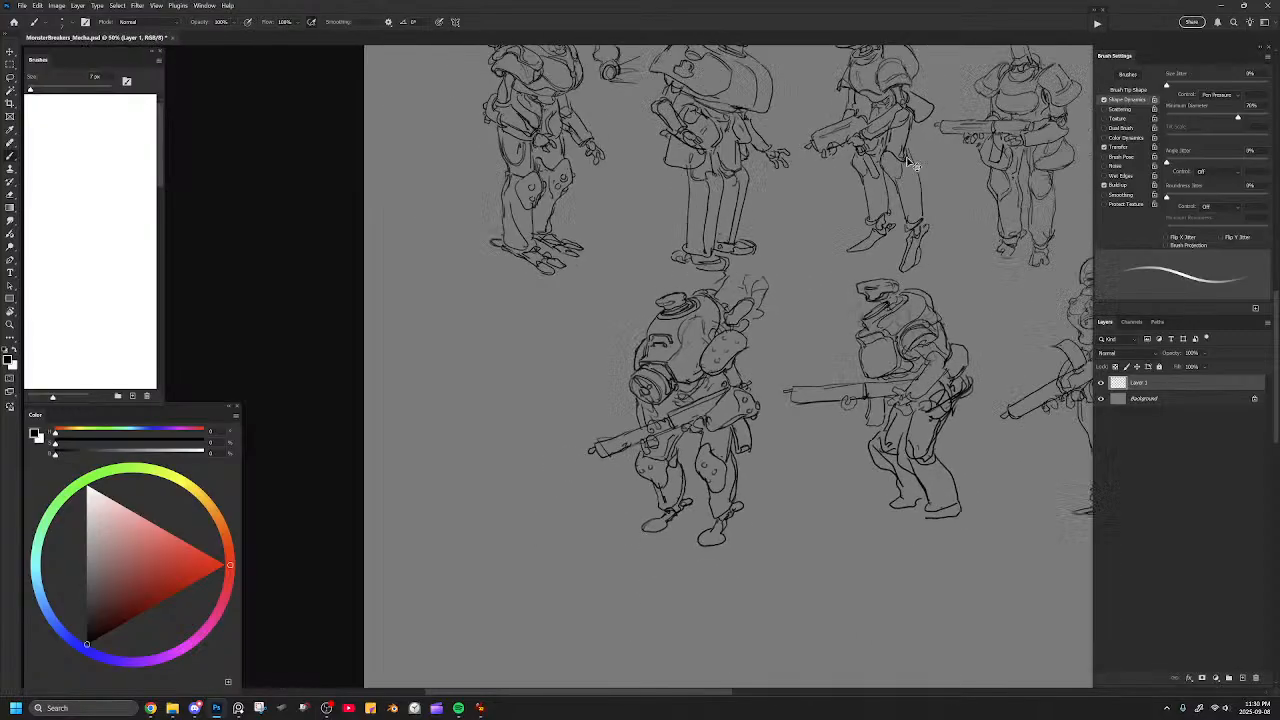
pyautogui.hotkey('ctrl', '-')
pyautogui.hotkey('ctrl', '-')
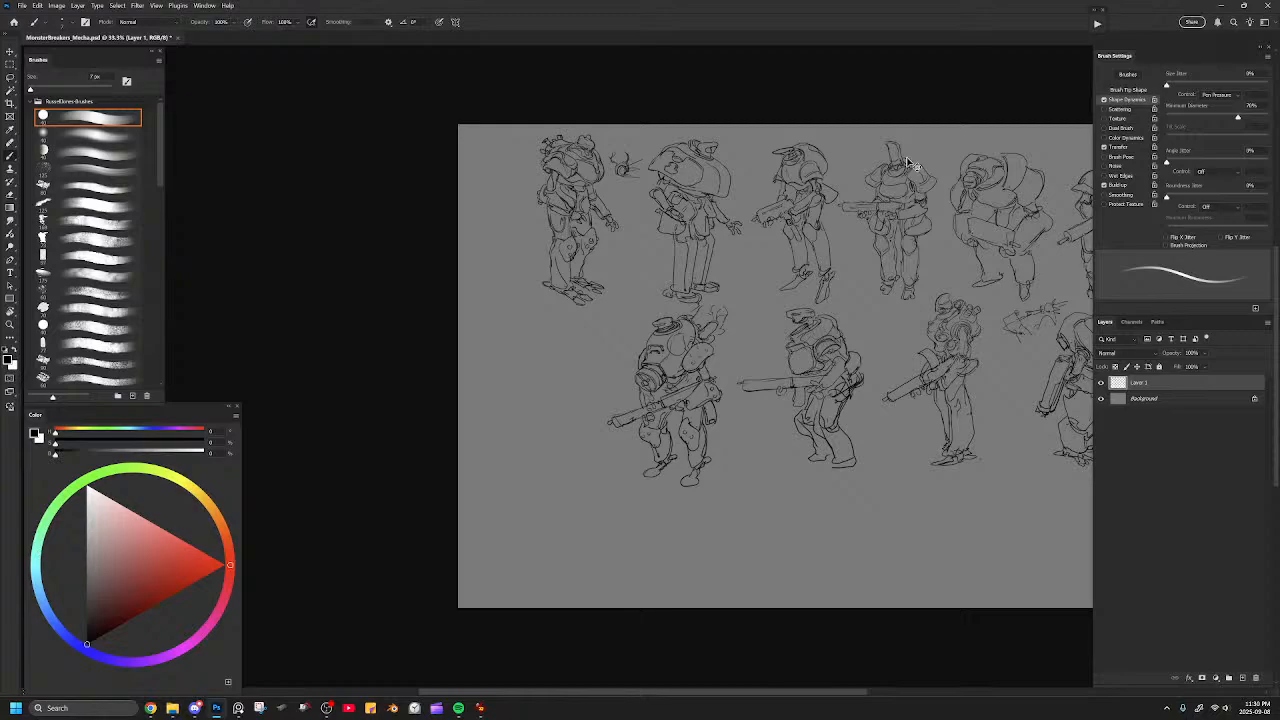
# Inspect the hunched mecha's legs up close and review the figure against both rows of the lineup.
pyautogui.moveTo(834, 428); pyautogui.dragTo(817, 415)
pyautogui.moveTo(815, 356); pyautogui.dragTo(827, 250)
pyautogui.moveTo(688, 356)
pyautogui.mouseDown()
pyautogui.moveTo(720, 393)
pyautogui.moveTo(669, 382)
pyautogui.moveTo(669, 397)
pyautogui.moveTo(668, 381)
pyautogui.mouseUp()
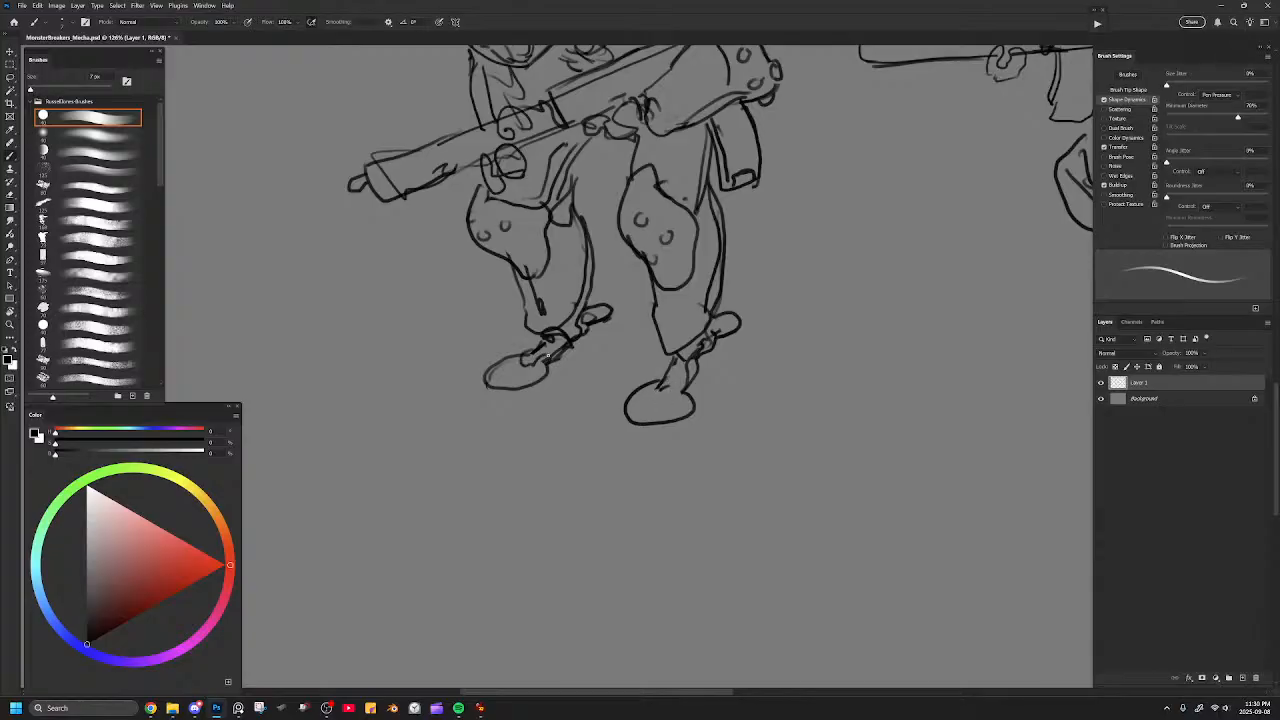
pyautogui.hotkey('ctrl', '-')
pyautogui.hotkey('ctrl', '-')
pyautogui.hotkey('ctrl', '-')
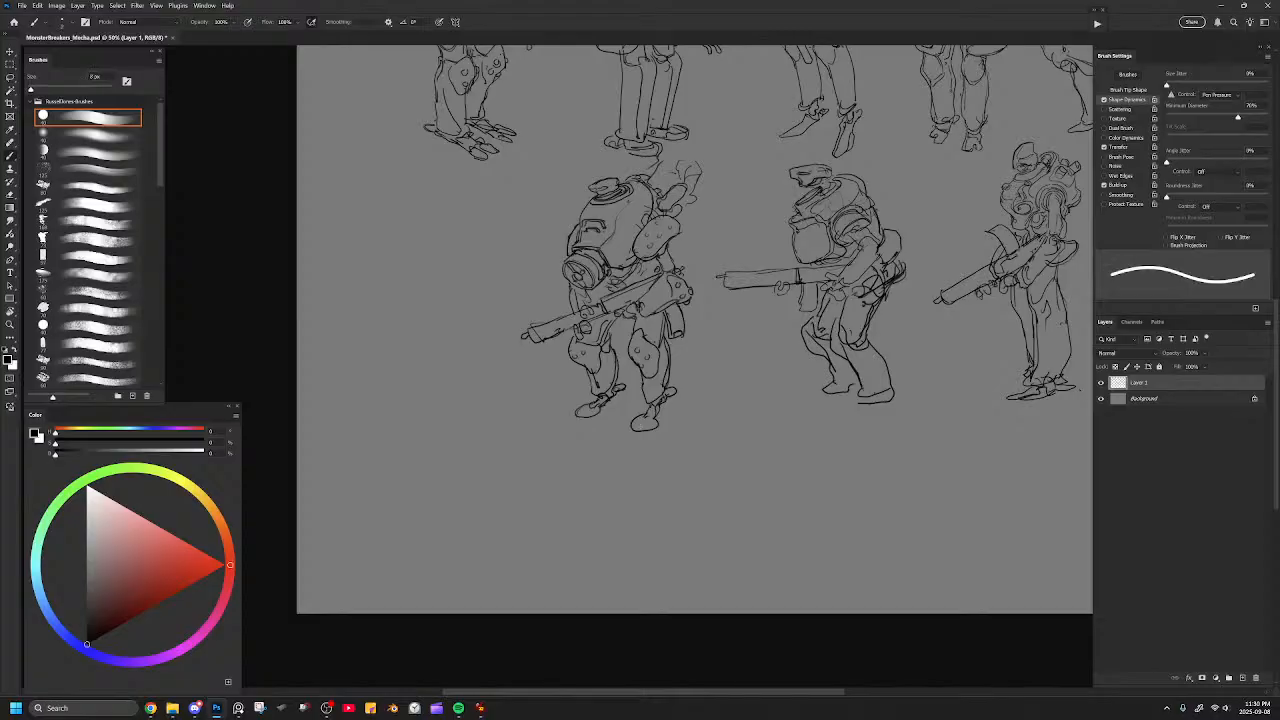
pyautogui.scroll(5, 675, 415)
pyautogui.hscroll(2, 675, 415)
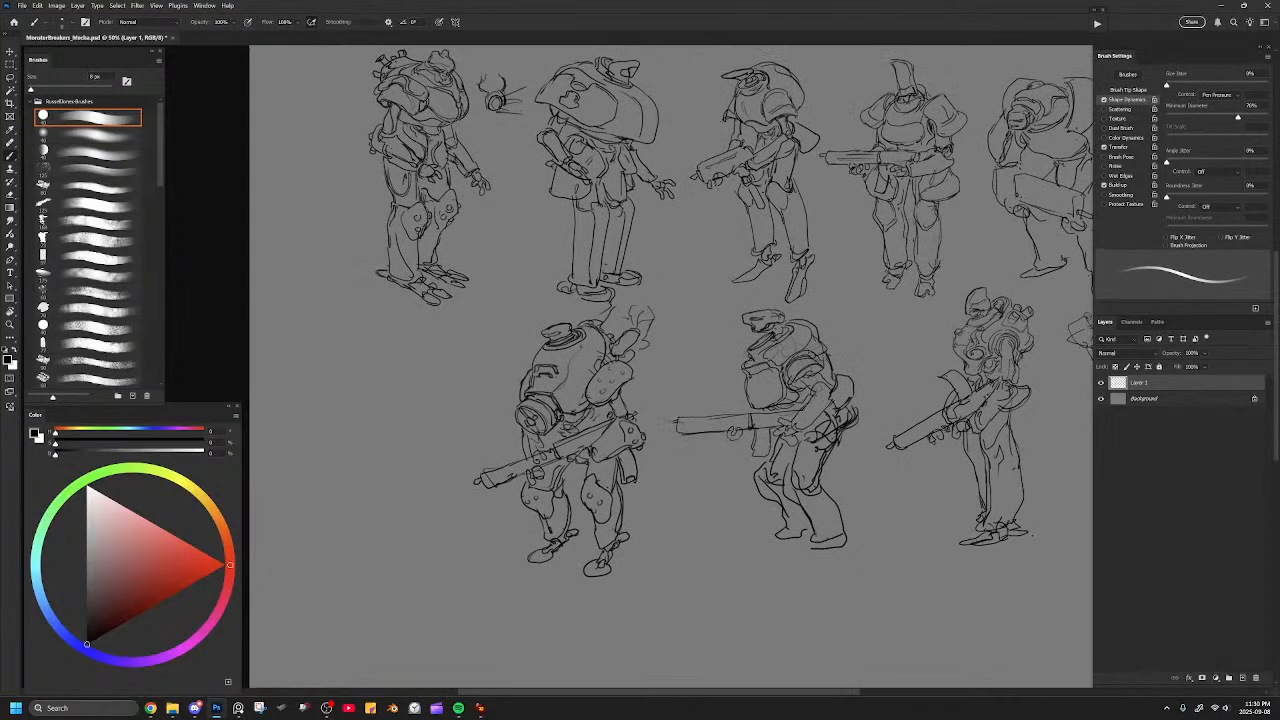
pyautogui.press(']')
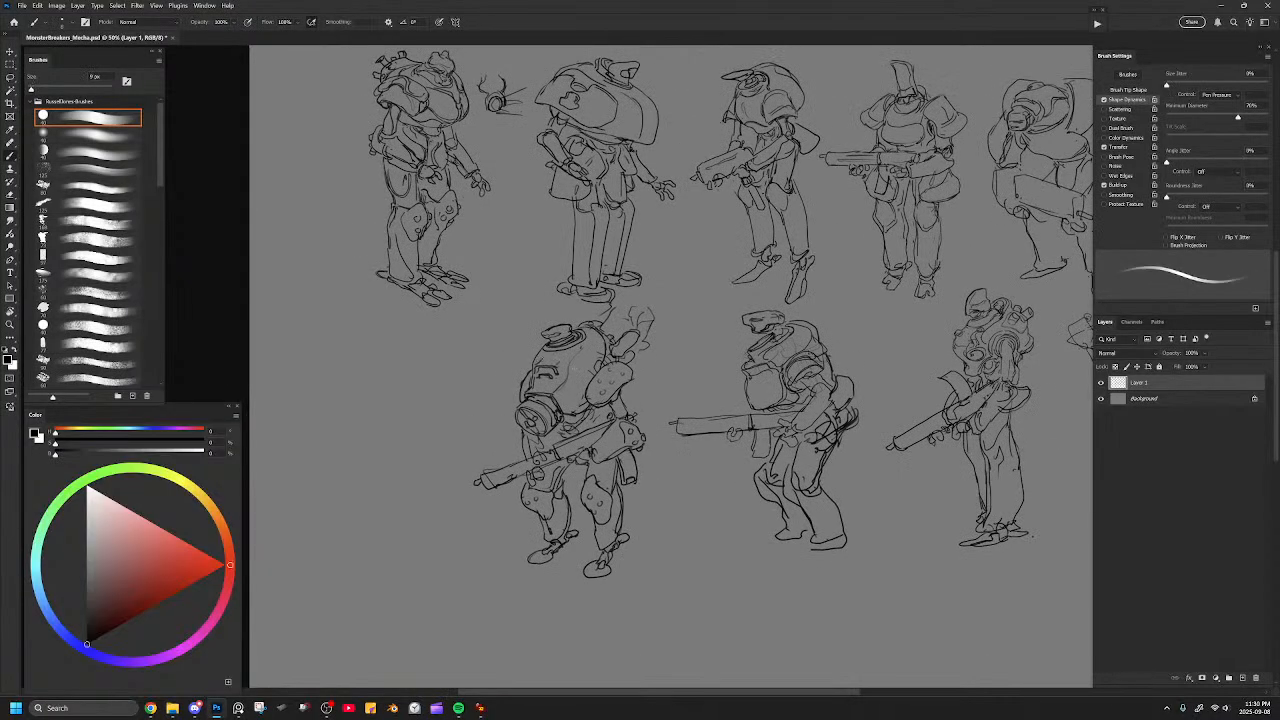
pyautogui.moveTo(545, 376); pyautogui.dragTo(585, 386)
pyautogui.moveTo(784, 418); pyautogui.dragTo(738, 434)
# Lasso the third mecha of the second row and move it slightly down with Free Transform.
pyautogui.press('l')
pyautogui.moveTo(640, 374)
pyautogui.mouseDown()
pyautogui.moveTo(620, 310)
pyautogui.moveTo(522, 324)
pyautogui.moveTo(410, 563)
pyautogui.moveTo(604, 565)
pyautogui.moveTo(612, 438)
pyautogui.moveTo(596, 330)
pyautogui.moveTo(622, 195)
pyautogui.moveTo(593, 469)
pyautogui.mouseUp()
pyautogui.hotkey('ctrl', 't')
pyautogui.press('Return')
pyautogui.moveTo(804, 366)
pyautogui.mouseDown()
pyautogui.moveTo(768, 330)
pyautogui.moveTo(648, 305)
pyautogui.mouseUp()
pyautogui.moveTo(896, 388)
pyautogui.mouseDown()
pyautogui.moveTo(844, 269)
pyautogui.moveTo(765, 310)
pyautogui.moveTo(806, 596)
pyautogui.moveTo(882, 395)
pyautogui.mouseUp()
pyautogui.hotkey('ctrl', 't')
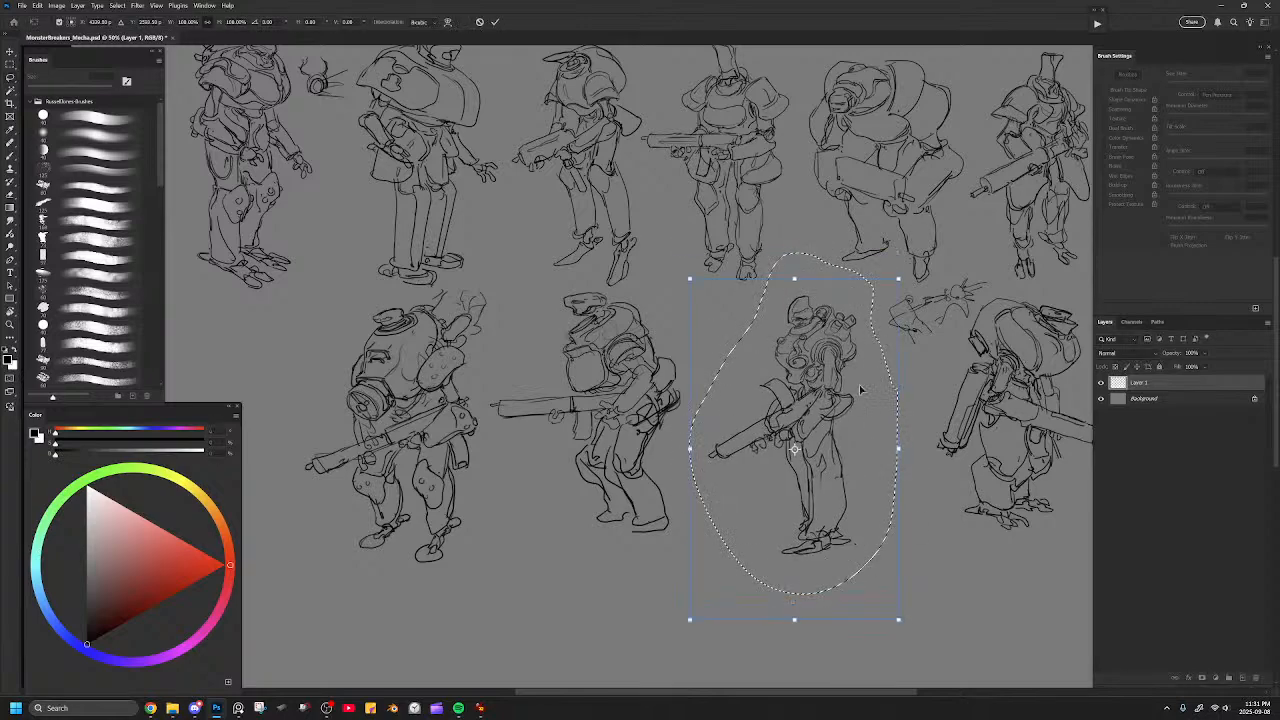
pyautogui.press('Return')
# Lasso the second mecha of the second row and shift it slightly down, level with its neighbours' feet.
pyautogui.moveTo(680, 330)
pyautogui.mouseDown()
pyautogui.moveTo(630, 290)
pyautogui.moveTo(527, 330)
pyautogui.moveTo(492, 394)
pyautogui.moveTo(650, 592)
pyautogui.moveTo(703, 405)
pyautogui.moveTo(685, 345)
pyautogui.mouseUp()
pyautogui.hotkey('ctrl', 't')
pyautogui.moveTo(676, 395); pyautogui.dragTo(680, 415)
pyautogui.press('Return')
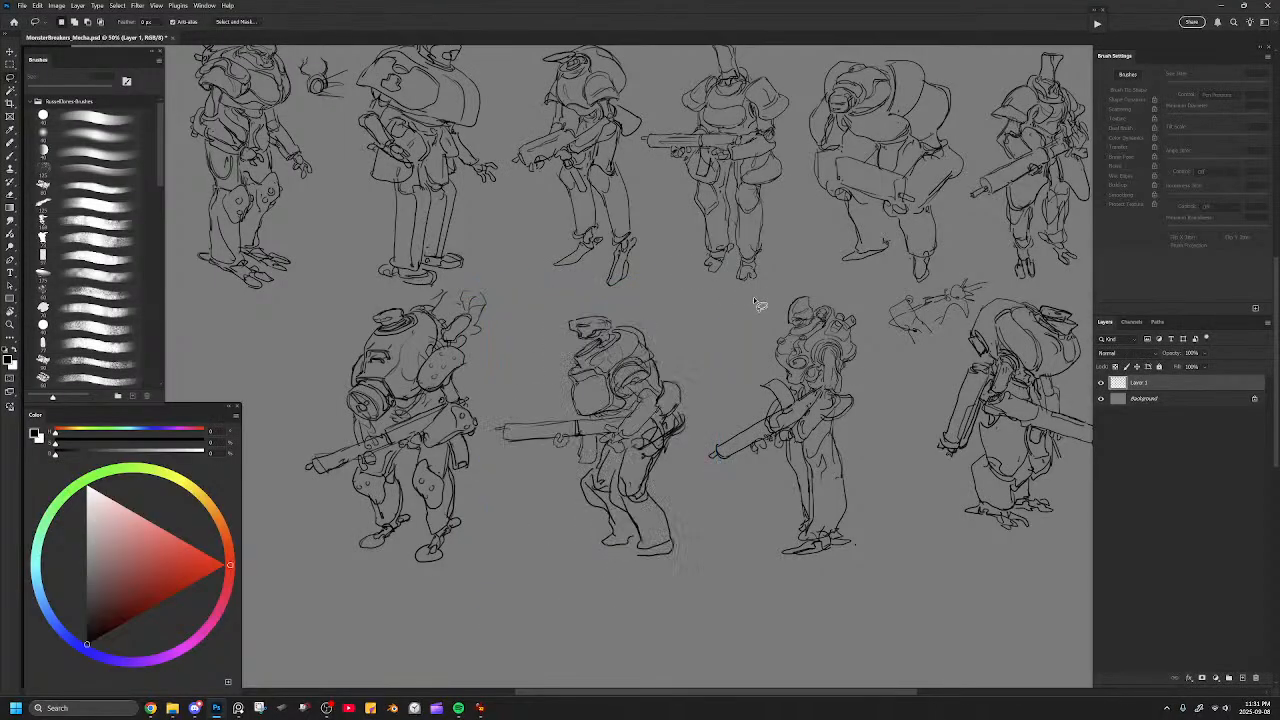
pyautogui.moveTo(655, 353); pyautogui.dragTo(731, 332)
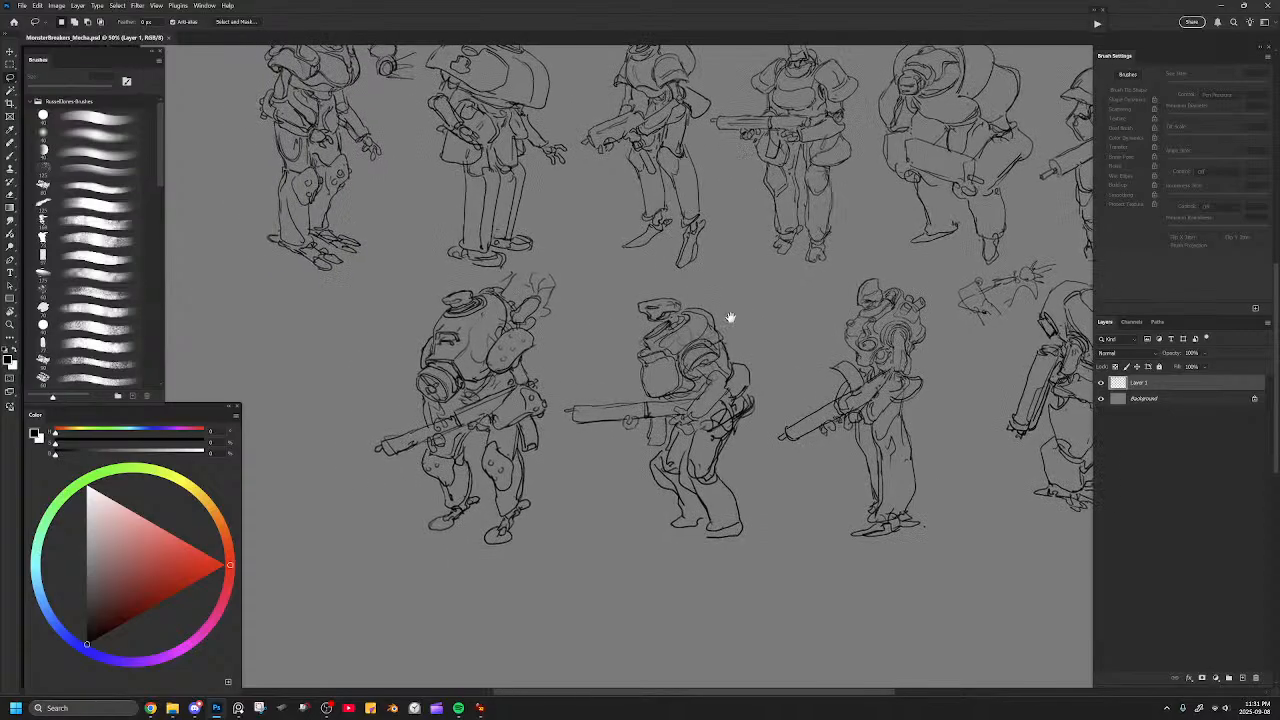
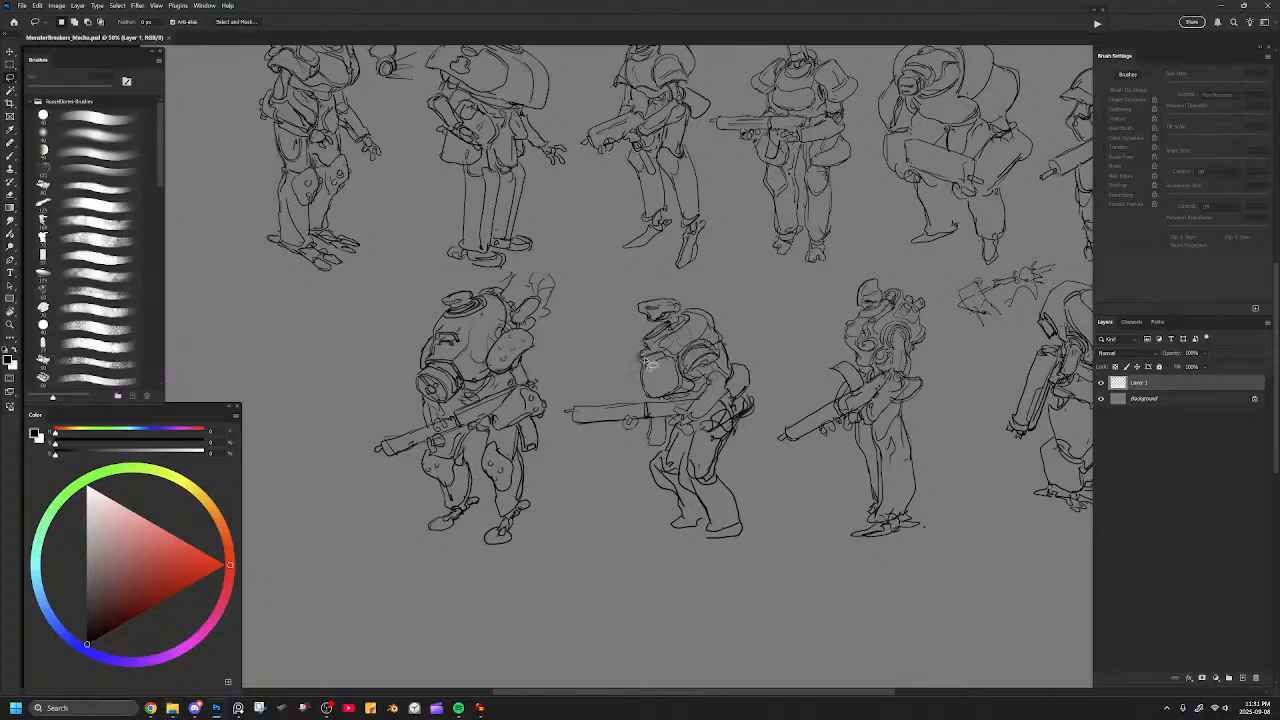
# Draw a round port and surrounding panel lines on the chest of the cap-headed mech in the second row.
pyautogui.scroll(1, 662, 360)
pyautogui.press('b')
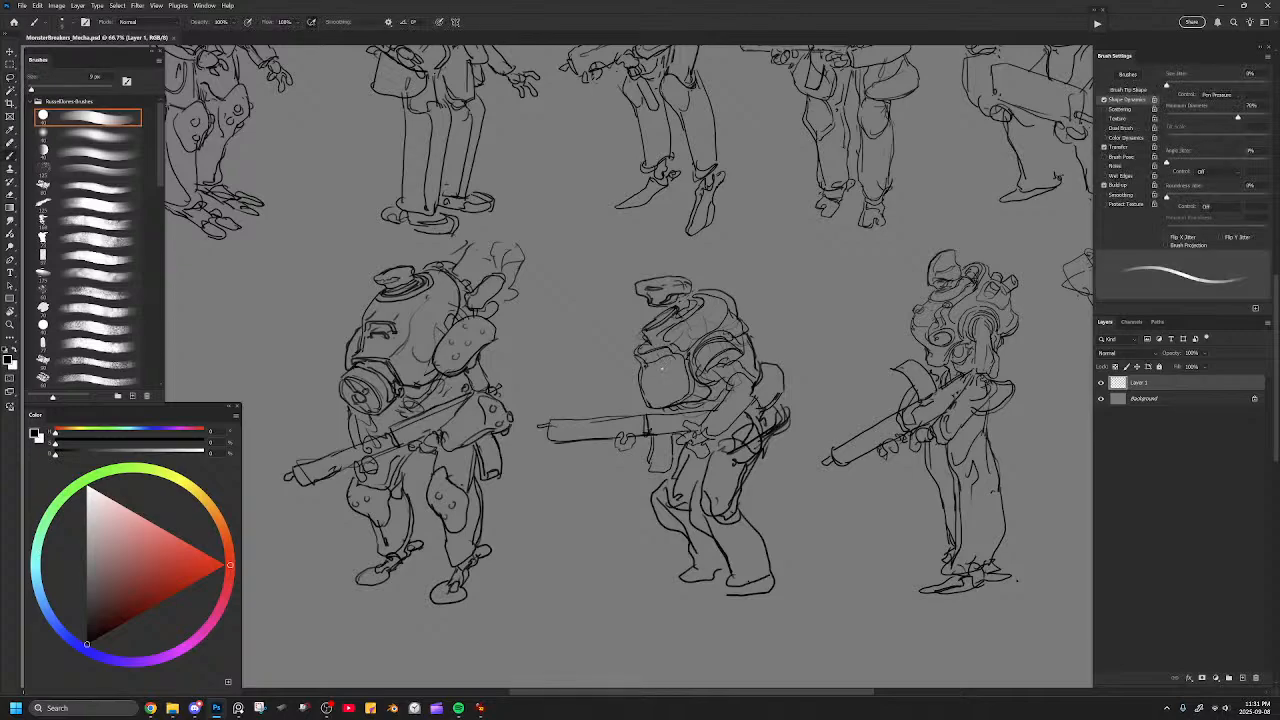
pyautogui.moveTo(650, 364)
pyautogui.mouseDown()
pyautogui.moveTo(660, 396)
pyautogui.moveTo(638, 394)
pyautogui.moveTo(636, 368)
pyautogui.moveTo(645, 398)
pyautogui.mouseUp()
pyautogui.press('e')
pyautogui.press('b')
pyautogui.moveTo(661, 388)
pyautogui.mouseDown()
pyautogui.moveTo(677, 361)
pyautogui.moveTo(689, 384)
pyautogui.moveTo(673, 363)
pyautogui.moveTo(683, 387)
pyautogui.moveTo(667, 390)
pyautogui.moveTo(688, 368)
pyautogui.moveTo(672, 358)
pyautogui.mouseUp()
pyautogui.hotkey('ctrl', 'z')
pyautogui.moveTo(678, 359); pyautogui.dragTo(668, 365)
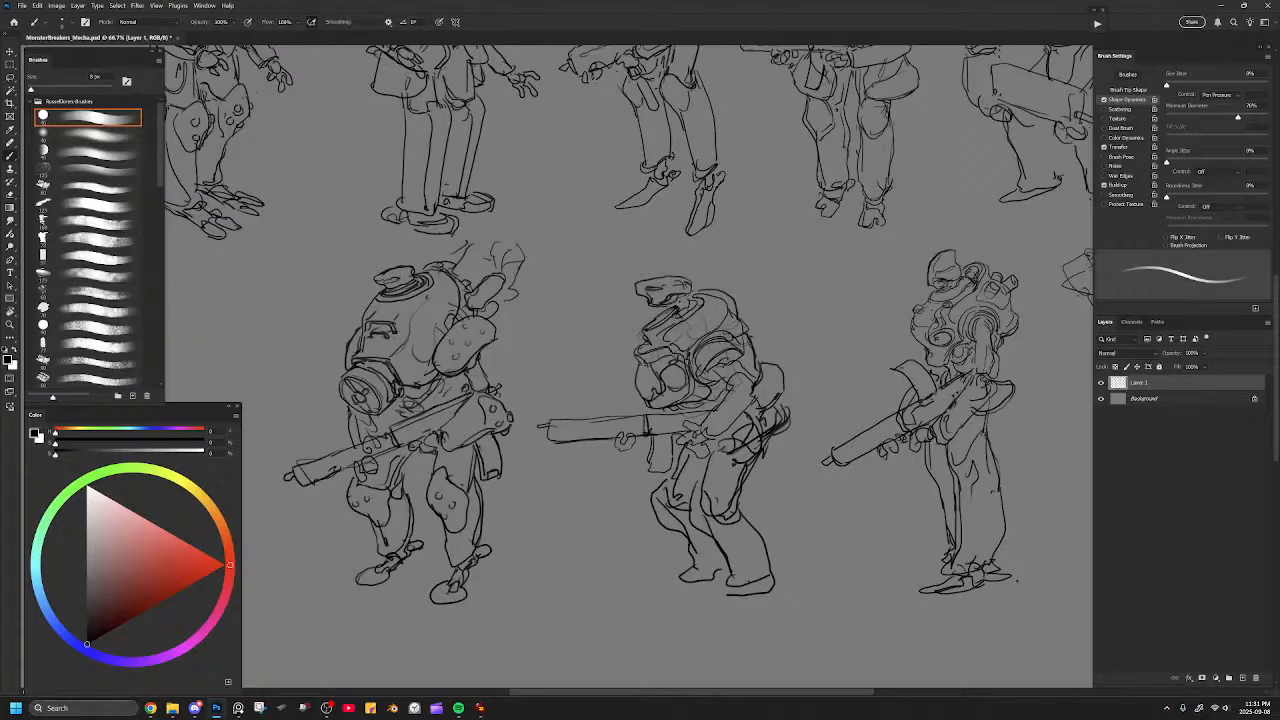
pyautogui.moveTo(657, 393); pyautogui.dragTo(667, 401)
# Sketch a tiny human stick figure beside the cap-headed mech's feet as a scale reference.
pyautogui.moveTo(690, 330); pyautogui.dragTo(582, 276)
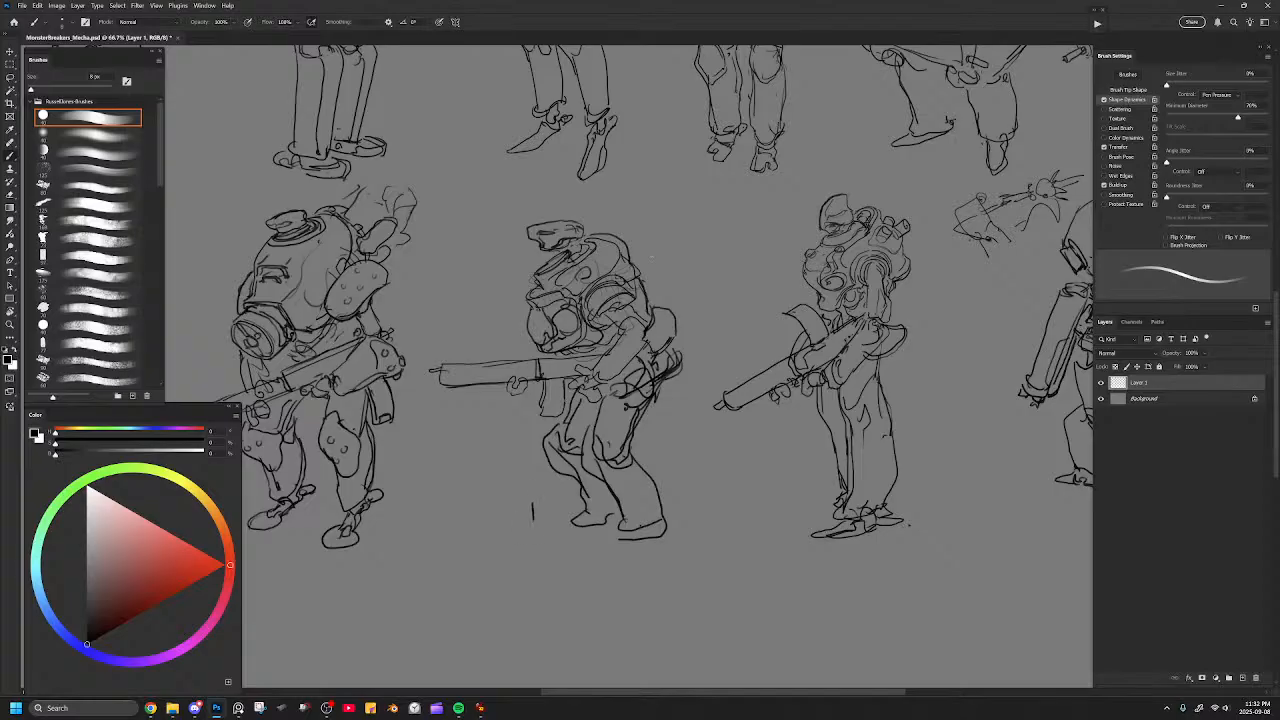
pyautogui.moveTo(532, 502); pyautogui.dragTo(527, 527)
pyautogui.moveTo(686, 429)
pyautogui.mouseDown()
pyautogui.moveTo(823, 423)
pyautogui.moveTo(757, 463)
pyautogui.mouseUp()
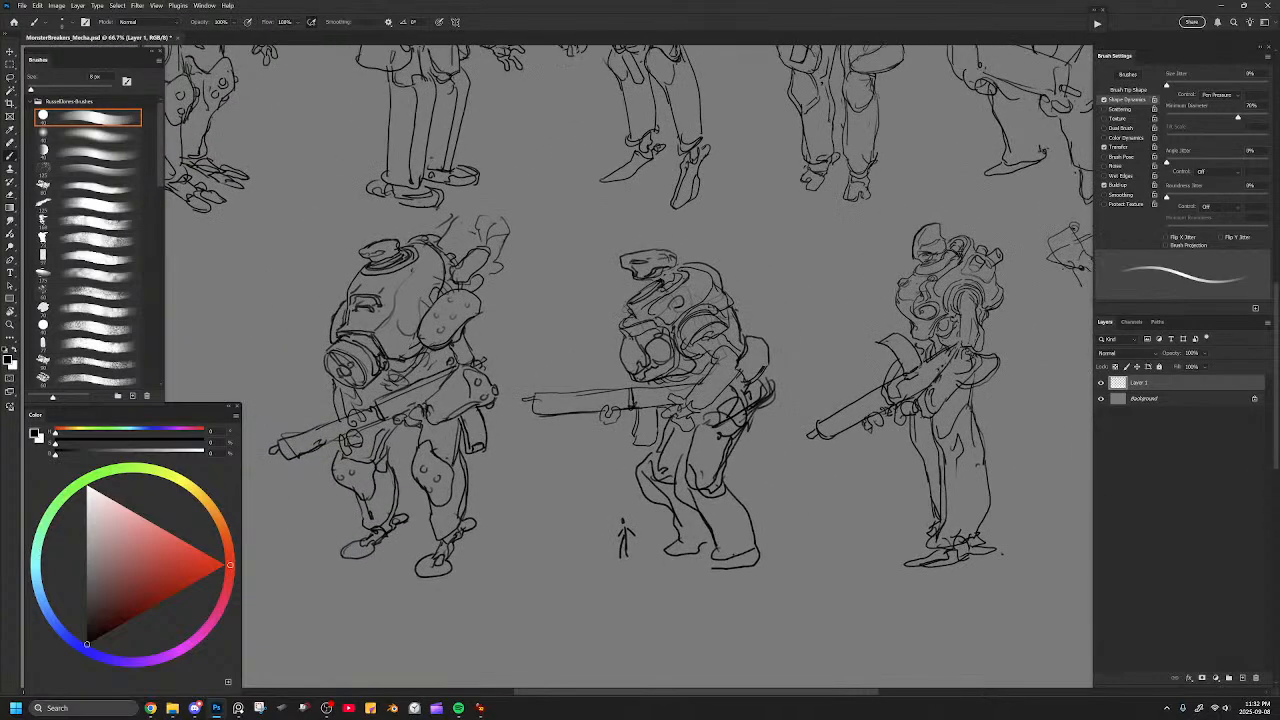
pyautogui.moveTo(622, 452); pyautogui.dragTo(716, 421)
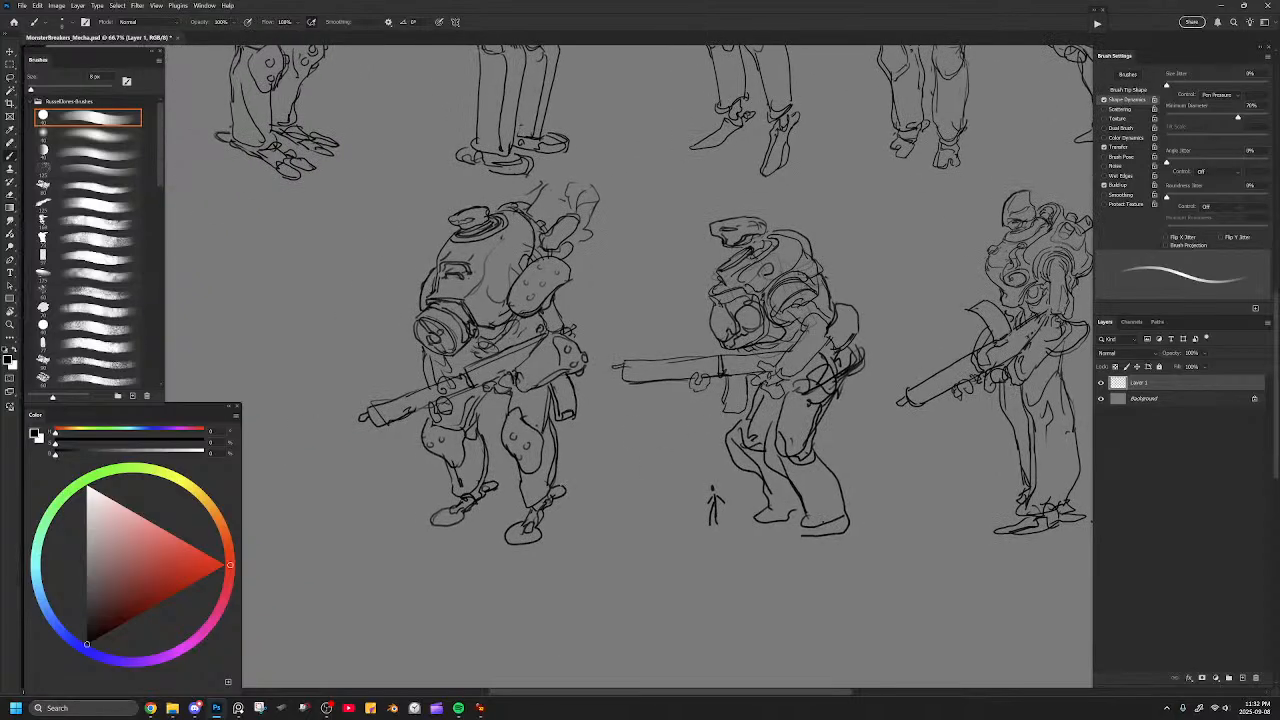
# Clean up the cap-headed mech's rifle by erasing stray lines, then redraw the barrel edges and add lengthwise detail lines.
pyautogui.moveTo(774, 387); pyautogui.dragTo(722, 414)
pyautogui.press('e')
pyautogui.moveTo(655, 389)
pyautogui.mouseDown()
pyautogui.moveTo(576, 389)
pyautogui.moveTo(670, 382)
pyautogui.mouseUp()
pyautogui.press('b')
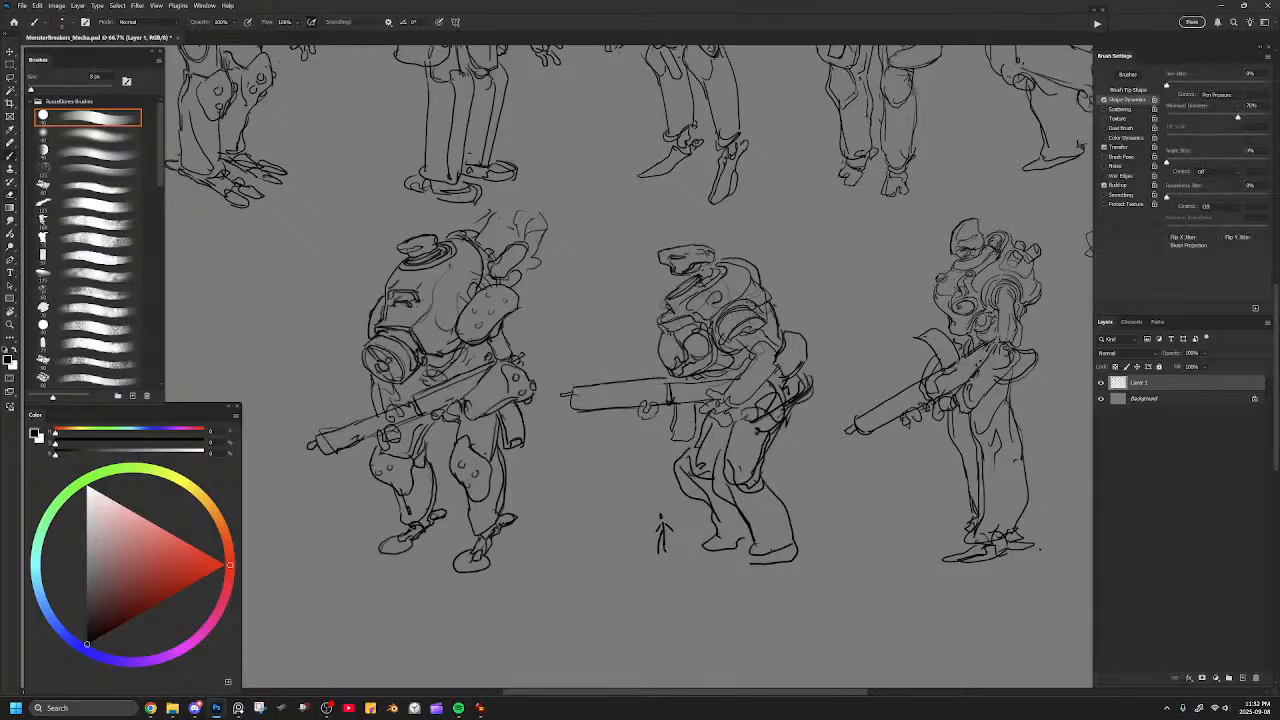
pyautogui.hotkey('ctrl', 'z')
pyautogui.moveTo(573, 387); pyautogui.dragTo(662, 381)
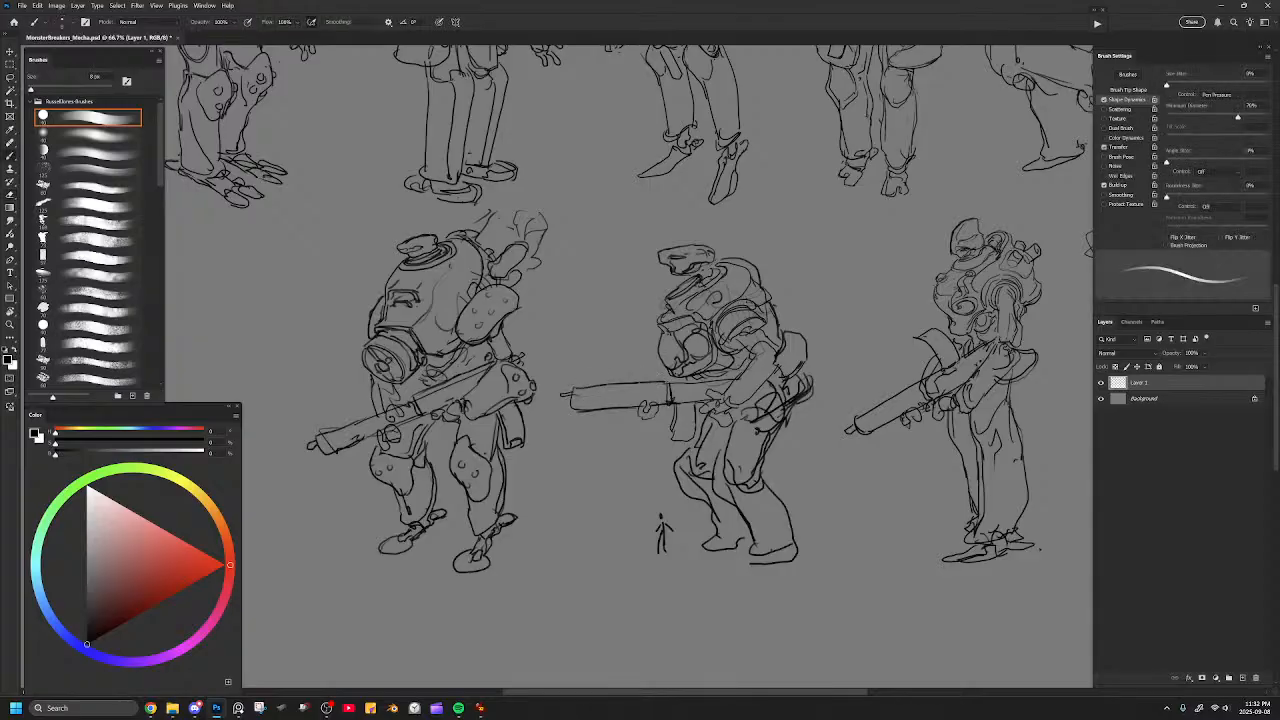
pyautogui.press('e')
pyautogui.moveTo(560, 396); pyautogui.dragTo(572, 409)
pyautogui.press('b')
pyautogui.moveTo(586, 402); pyautogui.dragTo(652, 393)
# Erase the messy arm lines on the cap-headed mech and redraw the upper arm and elbow with cleaner contours.
pyautogui.hotkey('ctrl', '-')
pyautogui.hotkey('ctrl', '-')
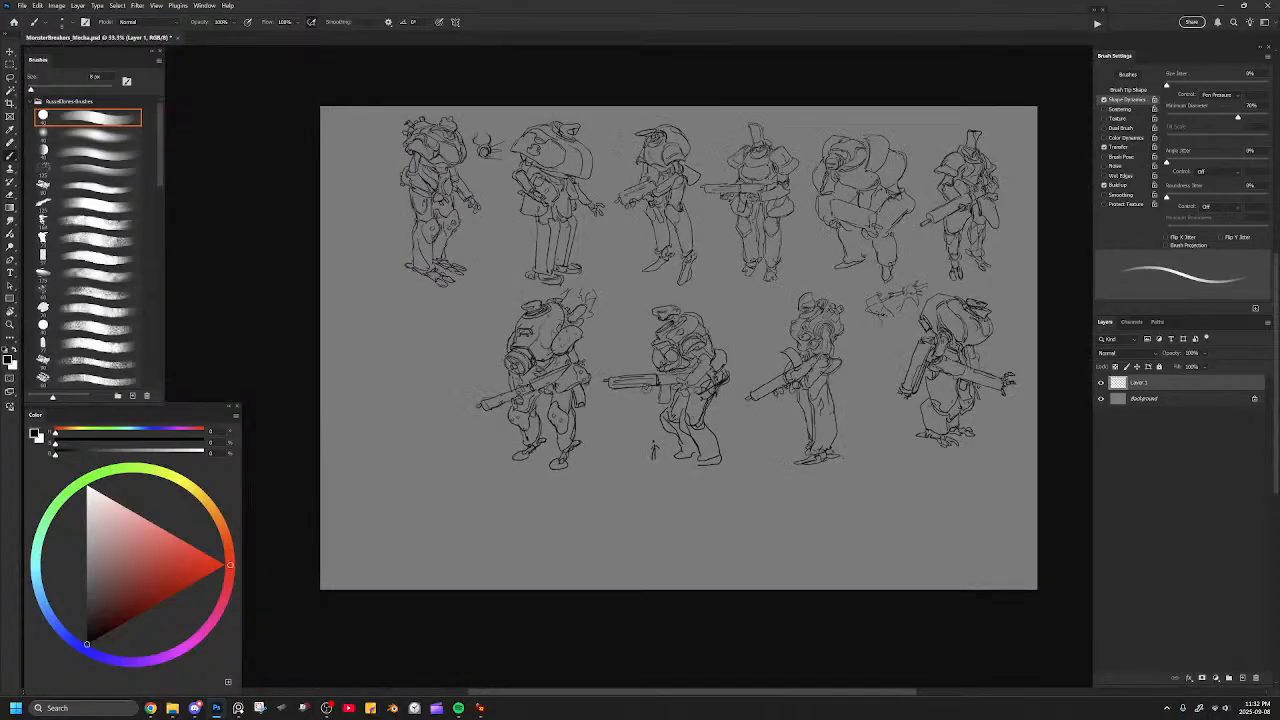
pyautogui.hotkey('ctrl', '+')
pyautogui.hotkey('ctrl', '+')
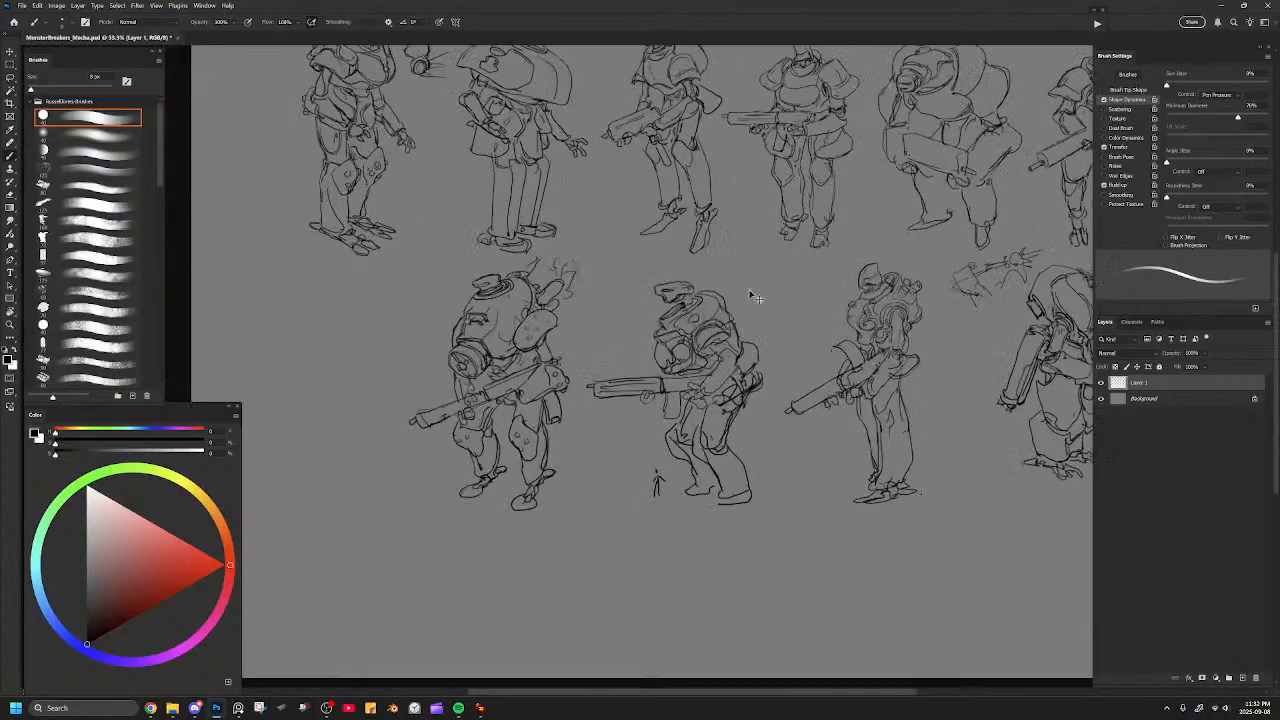
pyautogui.moveTo(709, 265)
pyautogui.mouseDown()
pyautogui.moveTo(726, 259)
pyautogui.moveTo(731, 275)
pyautogui.moveTo(715, 285)
pyautogui.mouseUp()
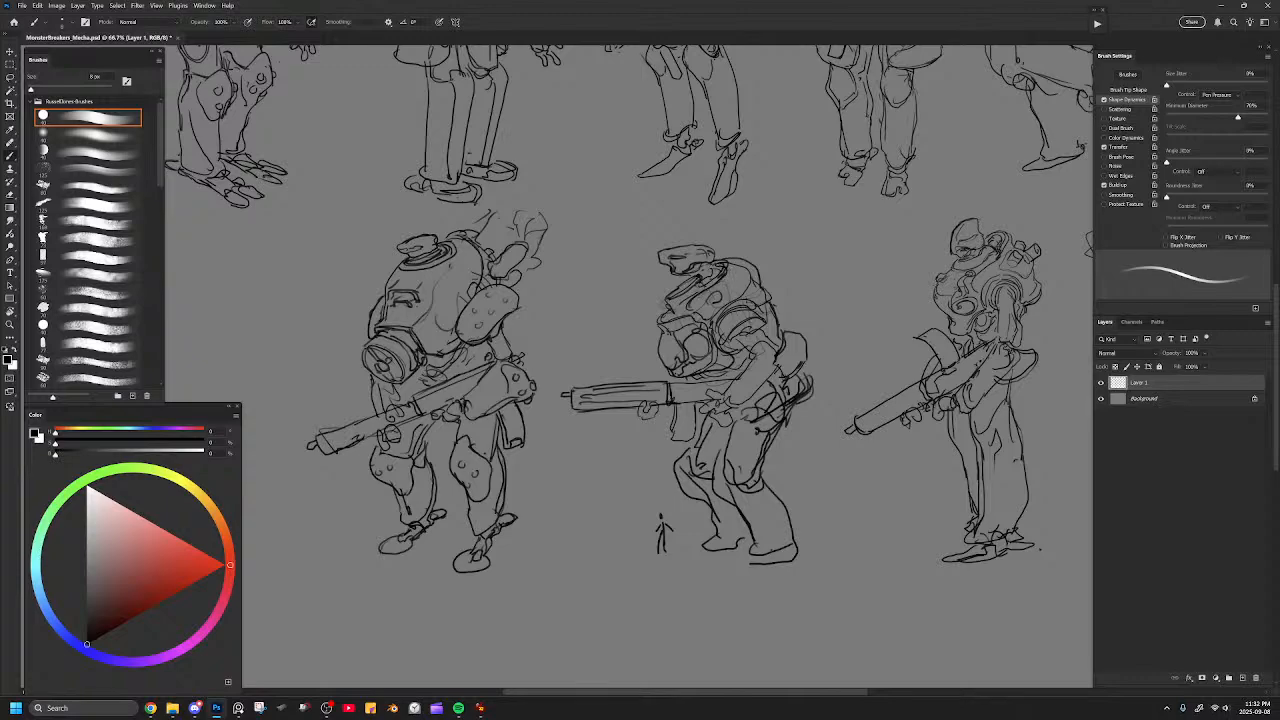
pyautogui.press('e')
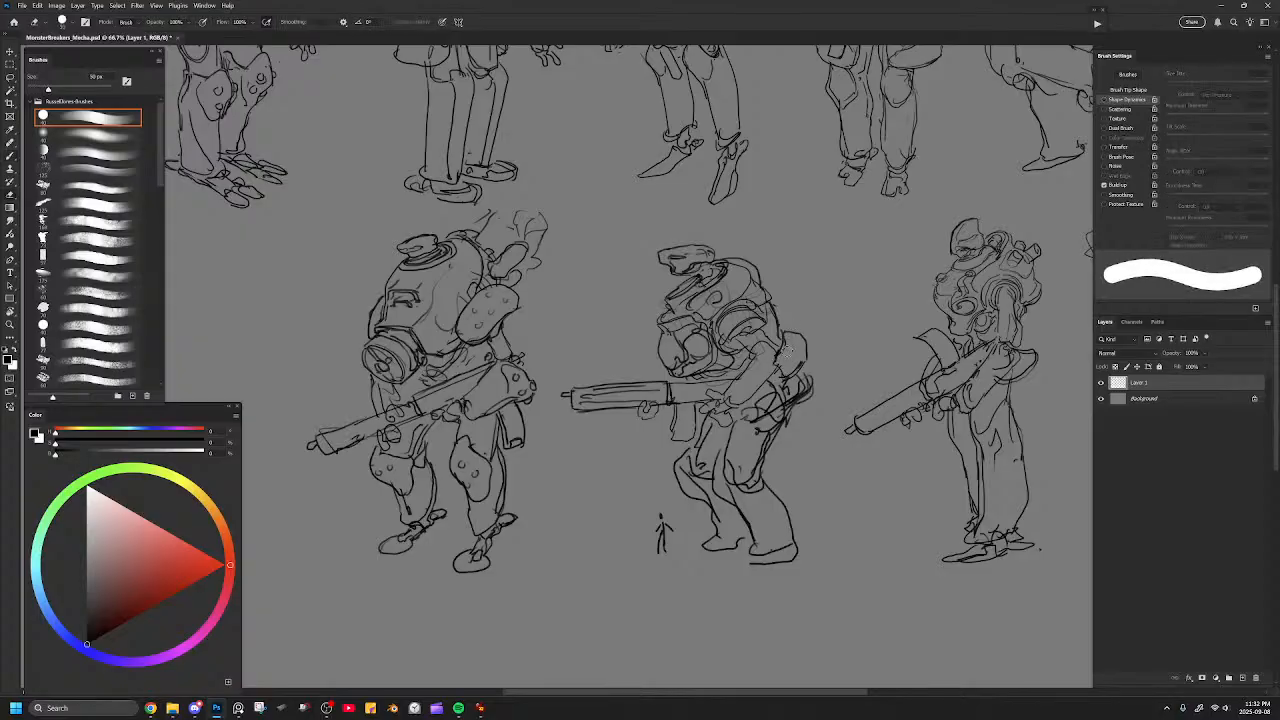
pyautogui.press('b')
pyautogui.moveTo(755, 353)
pyautogui.mouseDown()
pyautogui.moveTo(730, 395)
pyautogui.moveTo(783, 346)
pyautogui.moveTo(778, 374)
pyautogui.moveTo(738, 405)
pyautogui.moveTo(769, 339)
pyautogui.moveTo(755, 326)
pyautogui.moveTo(770, 325)
pyautogui.mouseUp()
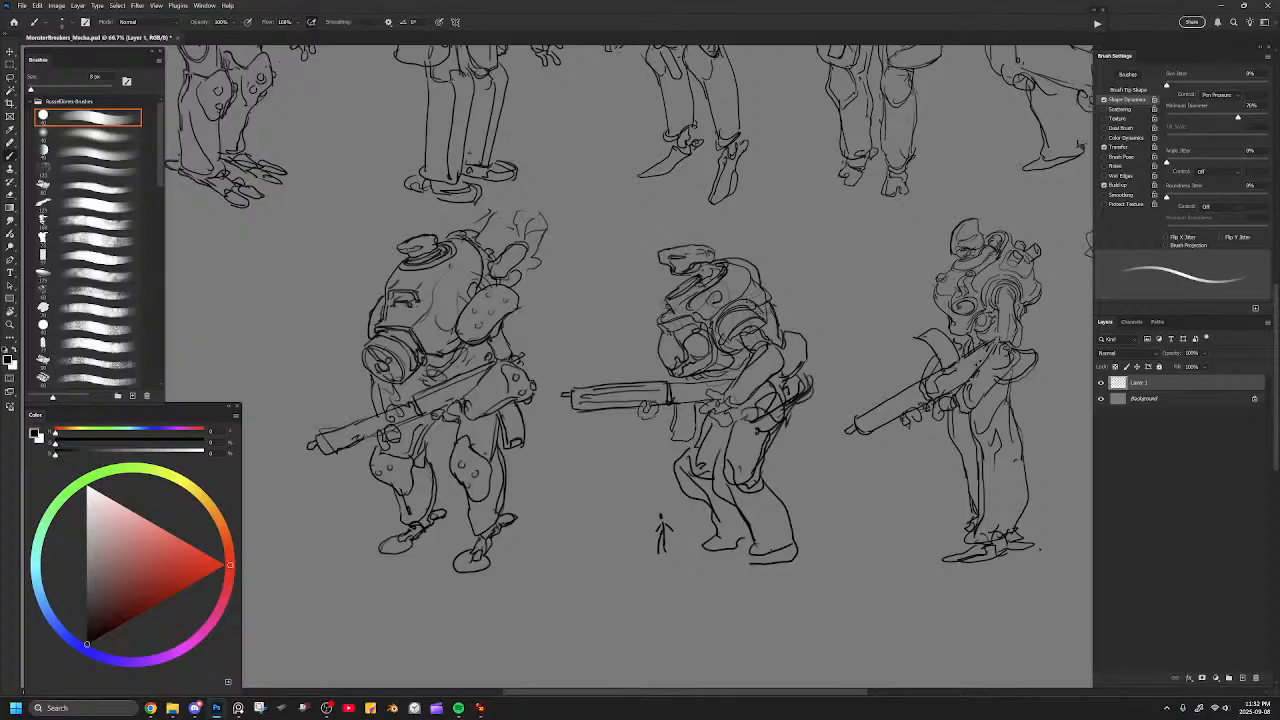
pyautogui.moveTo(797, 313); pyautogui.dragTo(777, 404)
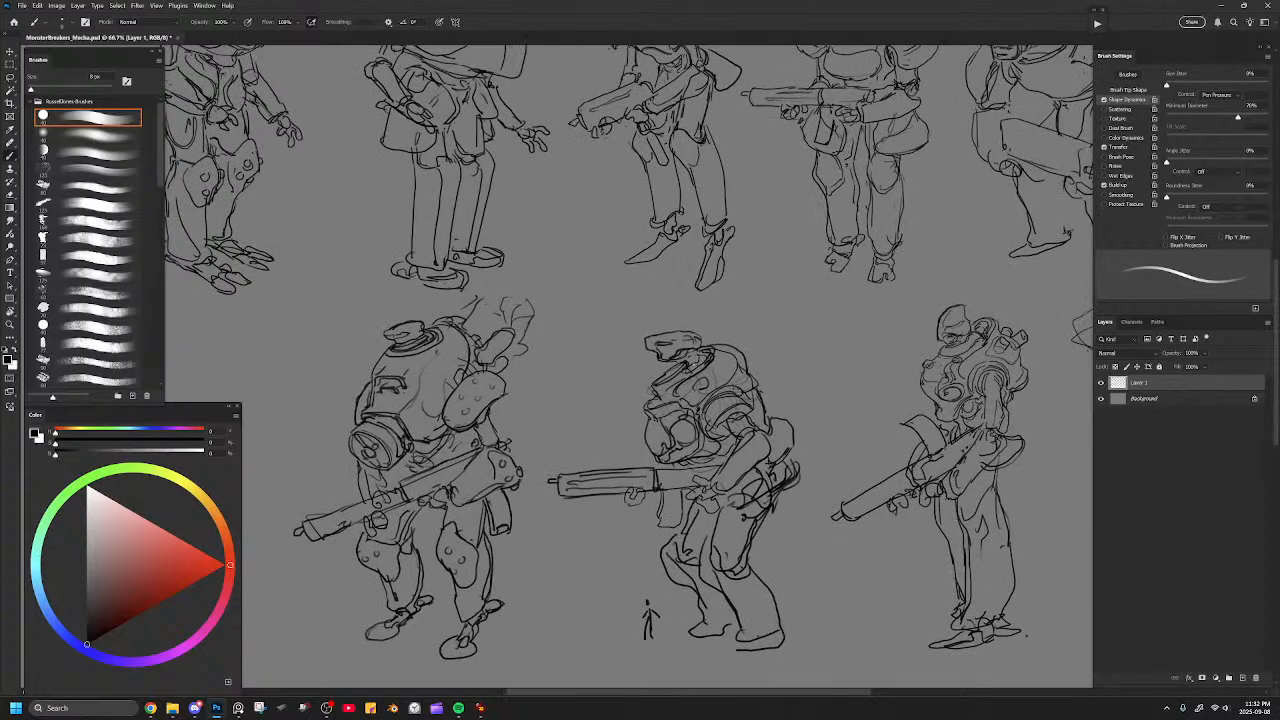
# Review the full sheet of mech sketches and save the document.
pyautogui.moveTo(689, 363)
pyautogui.mouseDown()
pyautogui.moveTo(703, 355)
pyautogui.moveTo(684, 331)
pyautogui.mouseUp()
pyautogui.hotkey('ctrl', '-')
pyautogui.hotkey('ctrl', '-')
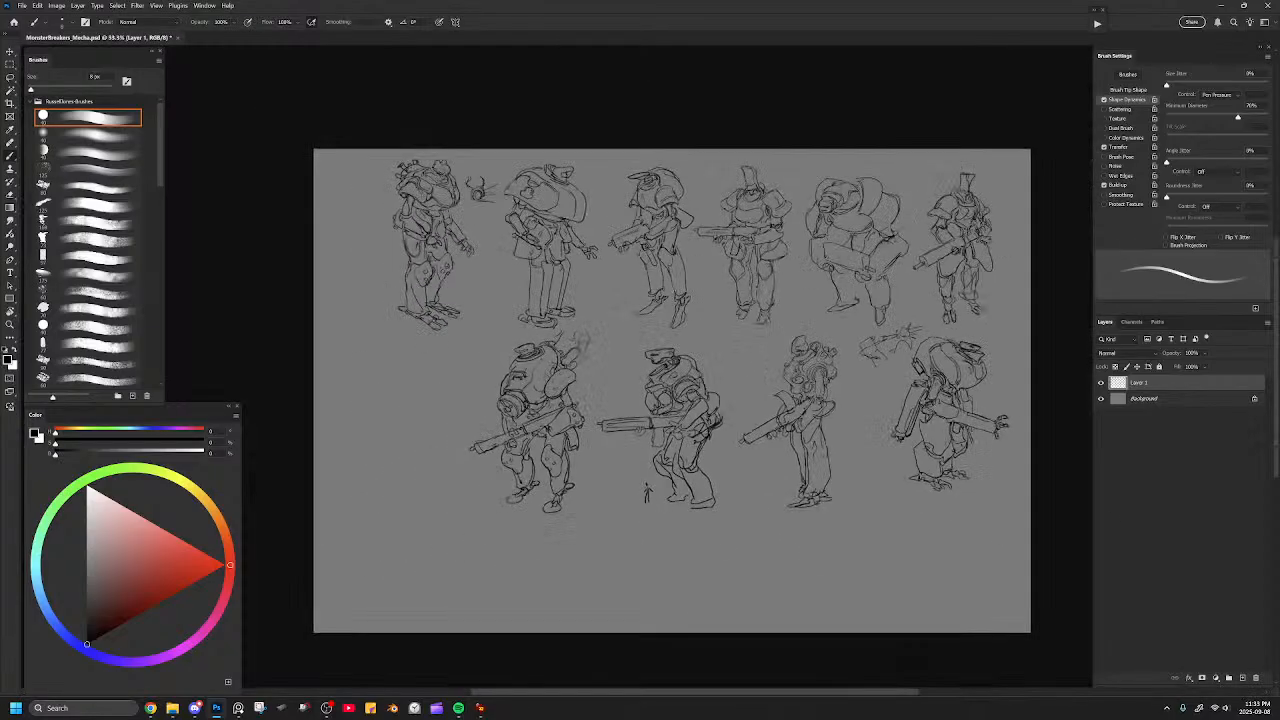
pyautogui.moveTo(703, 319); pyautogui.dragTo(665, 369)
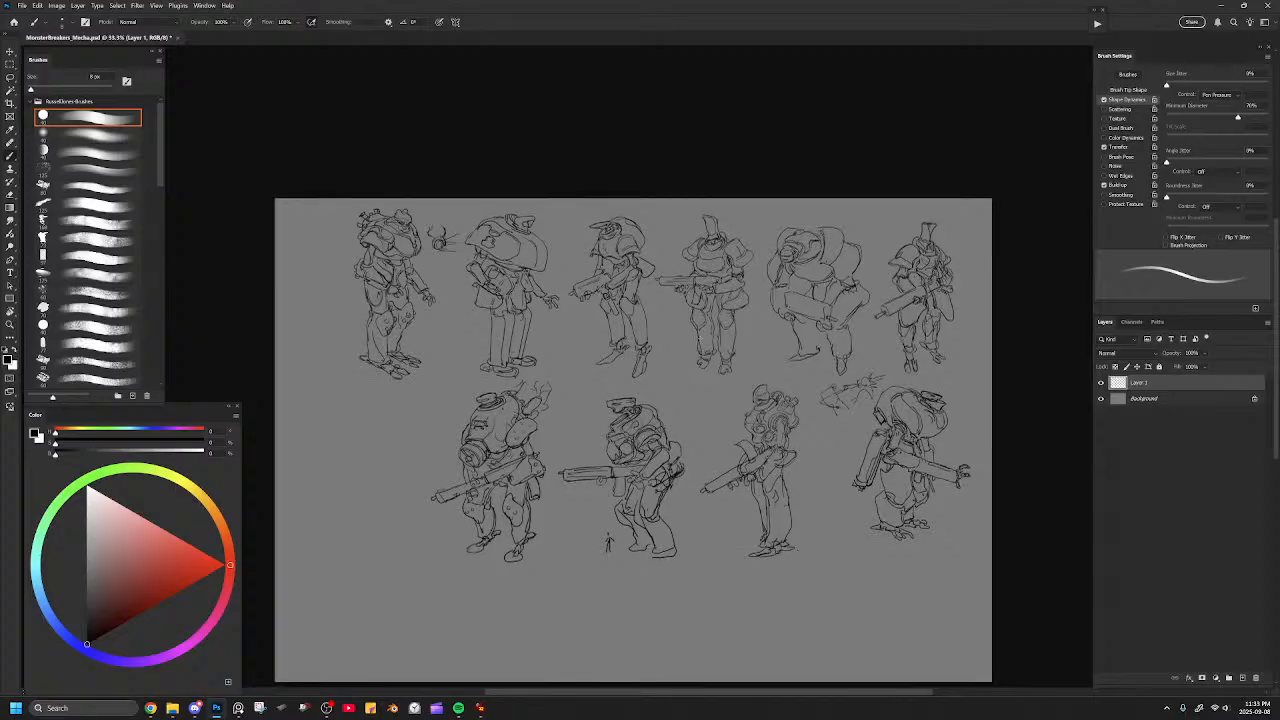
pyautogui.moveTo(789, 417); pyautogui.dragTo(831, 350)
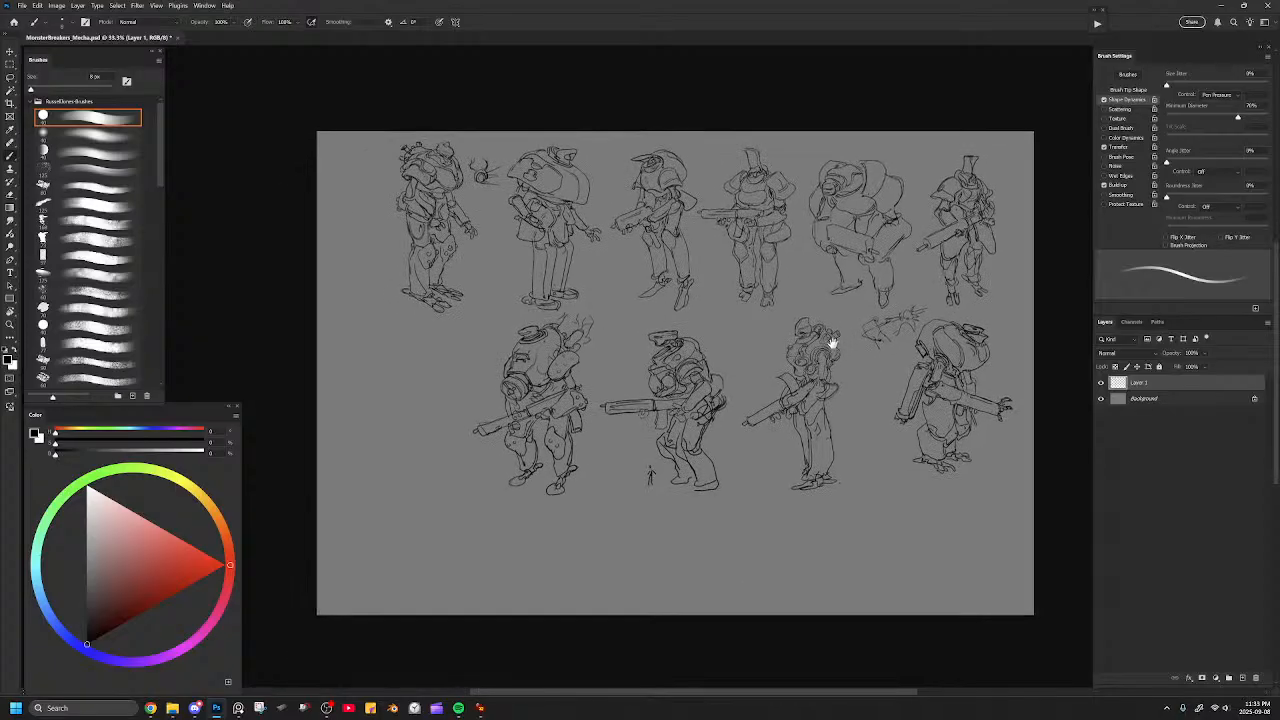
pyautogui.hotkey('ctrl', 's')
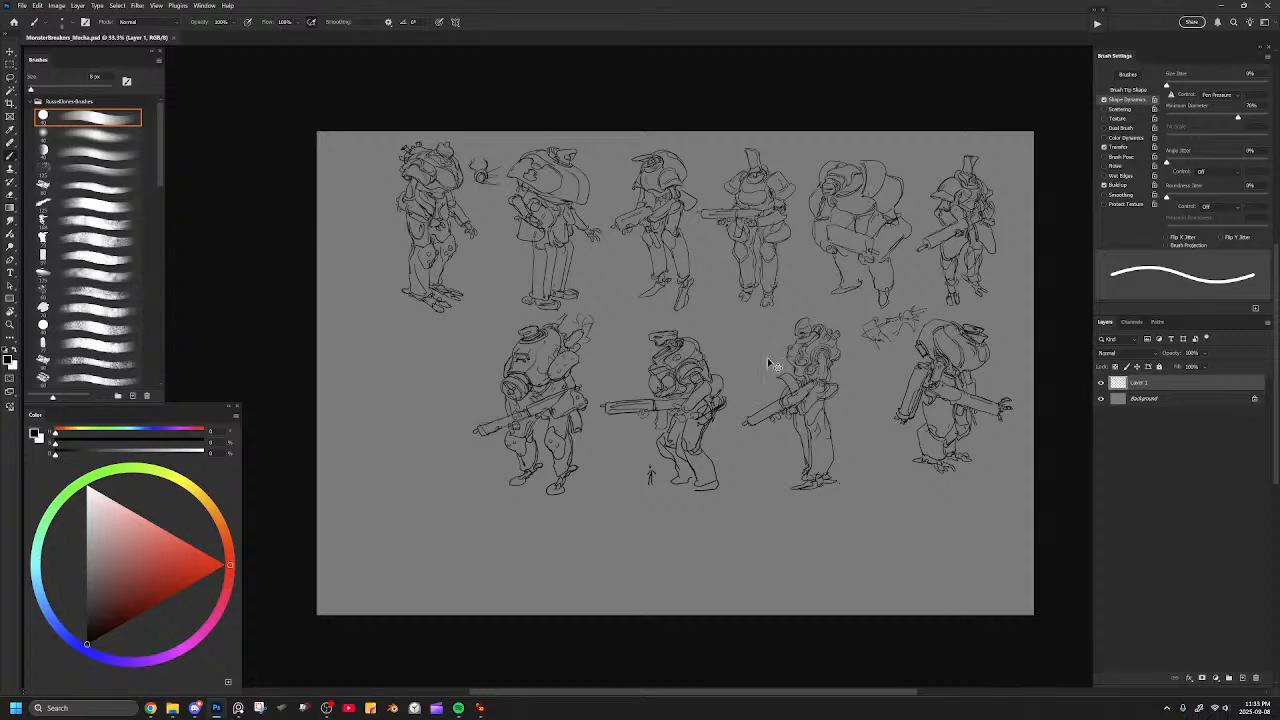
# Touch up the shoulder armour lines of the cap-headed mech and save the document.
pyautogui.hotkey('ctrl', '+')
pyautogui.hotkey('ctrl', '+')
pyautogui.moveTo(734, 377); pyautogui.dragTo(918, 358)
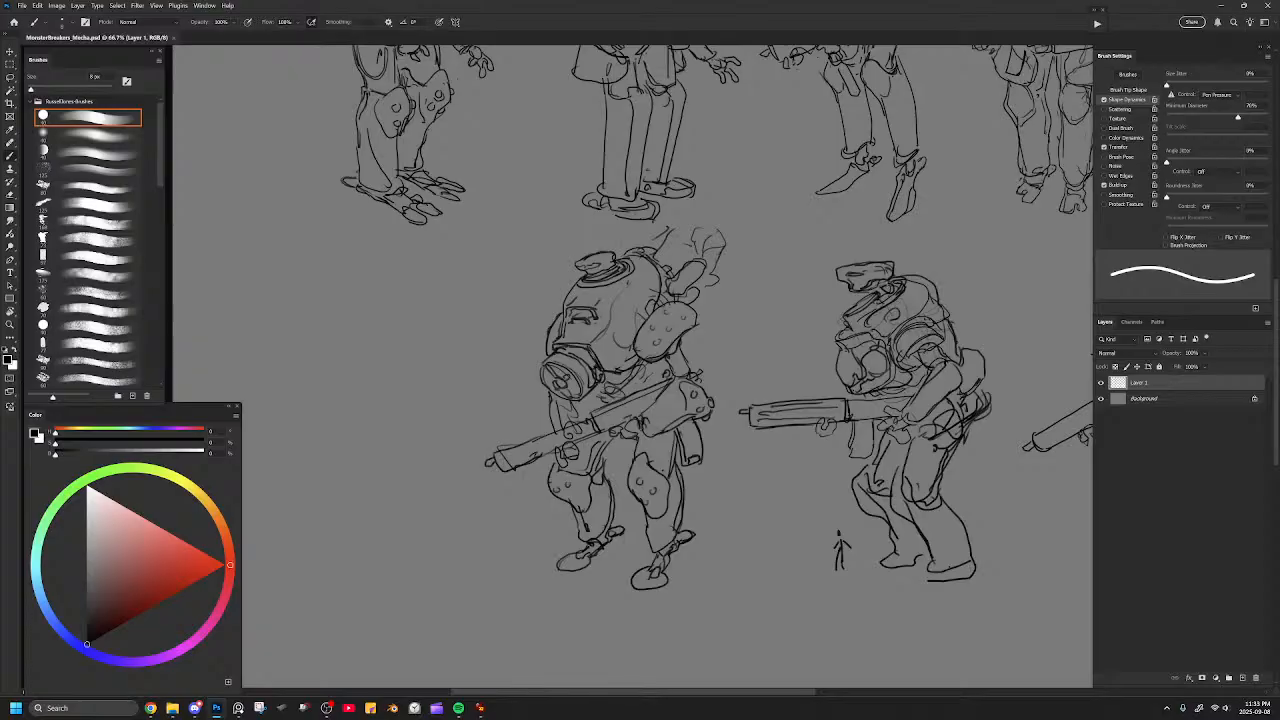
pyautogui.moveTo(567, 340)
pyautogui.mouseDown()
pyautogui.moveTo(757, 308)
pyautogui.moveTo(770, 291)
pyautogui.mouseUp()
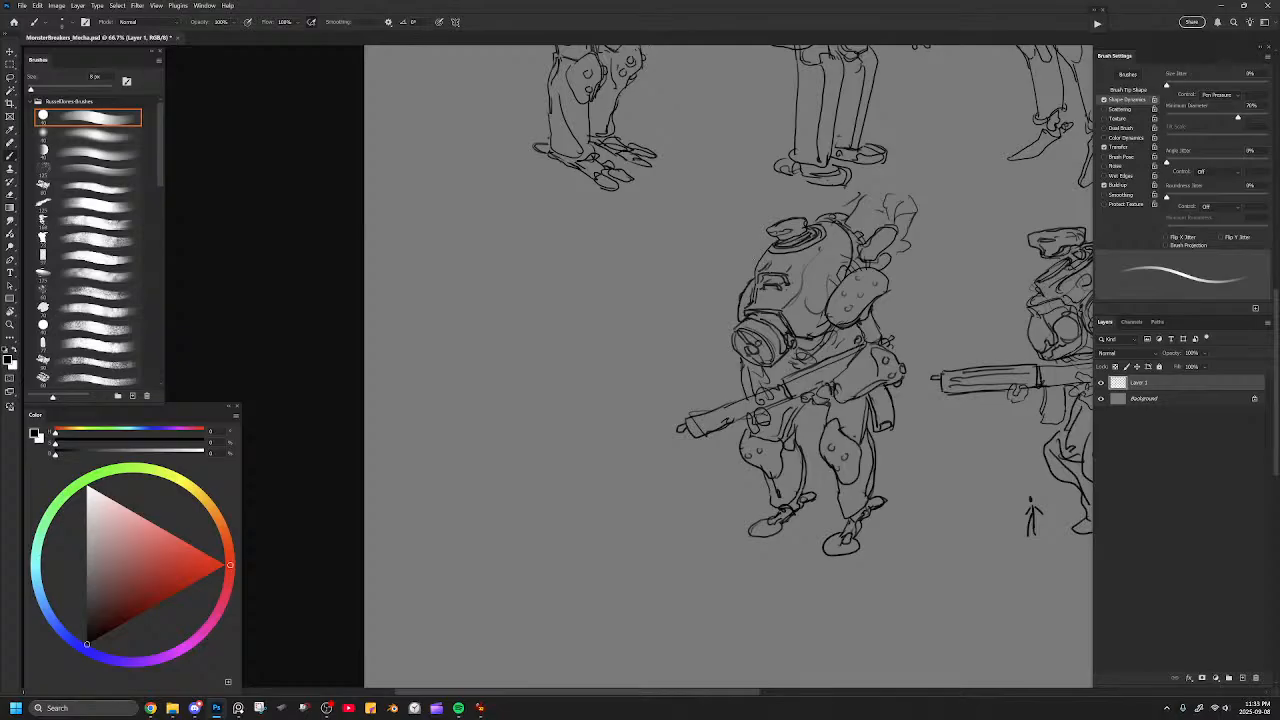
pyautogui.moveTo(566, 323); pyautogui.dragTo(354, 343)
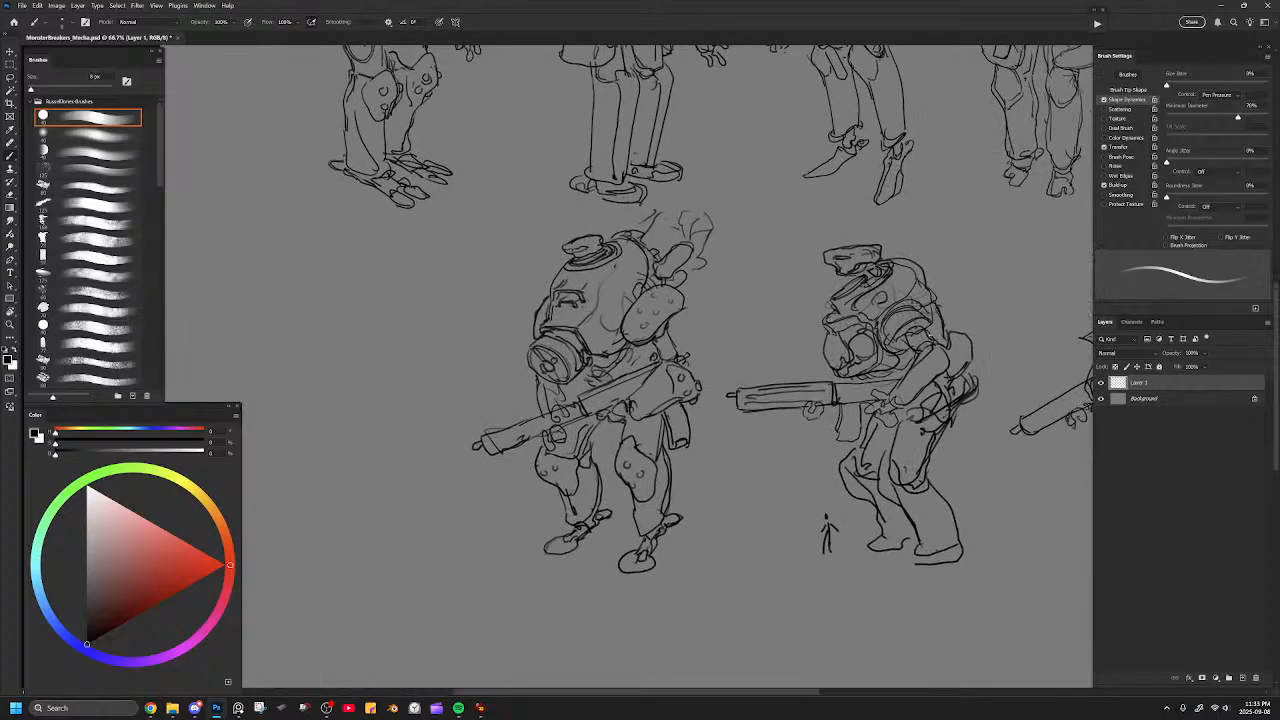
pyautogui.press('e')
pyautogui.press('b')
pyautogui.moveTo(932, 305)
pyautogui.mouseDown()
pyautogui.moveTo(922, 321)
pyautogui.moveTo(892, 311)
pyautogui.moveTo(885, 325)
pyautogui.moveTo(901, 315)
pyautogui.mouseUp()
pyautogui.moveTo(597, 434)
pyautogui.mouseDown()
pyautogui.moveTo(815, 426)
pyautogui.moveTo(823, 445)
pyautogui.mouseUp()
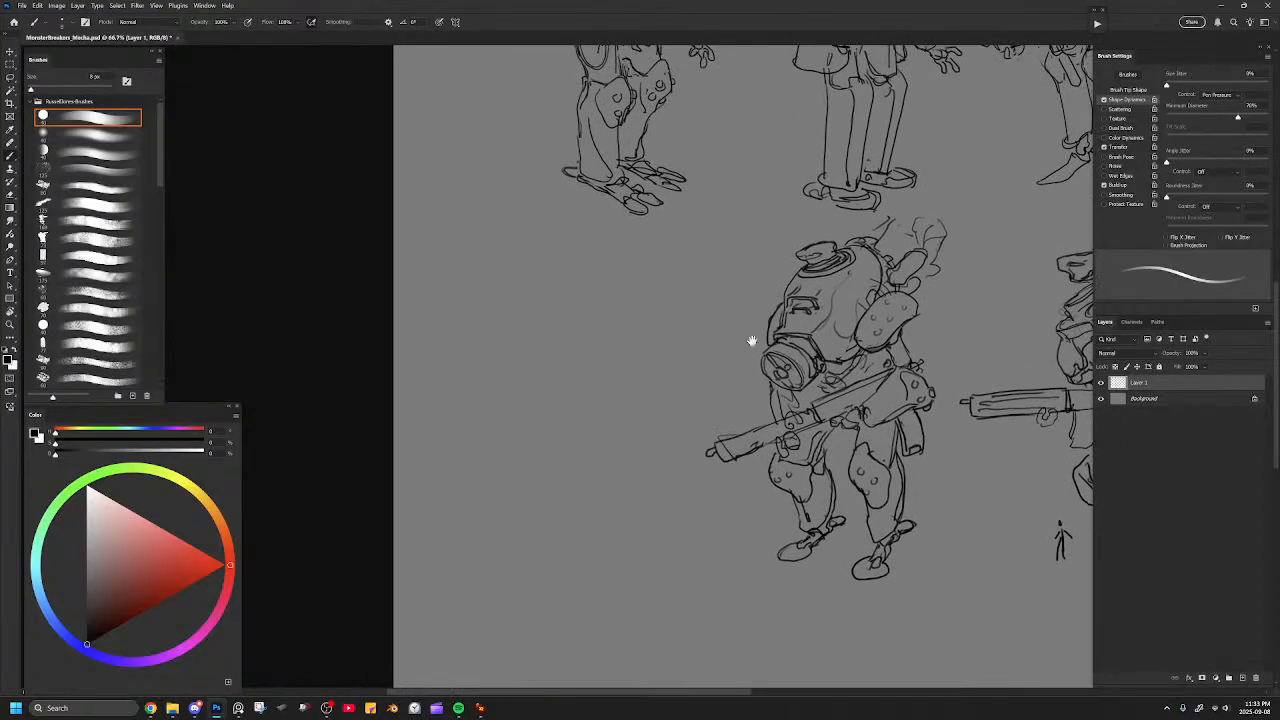
pyautogui.moveTo(714, 344); pyautogui.dragTo(408, 366)
pyautogui.hotkey('ctrl', 's')
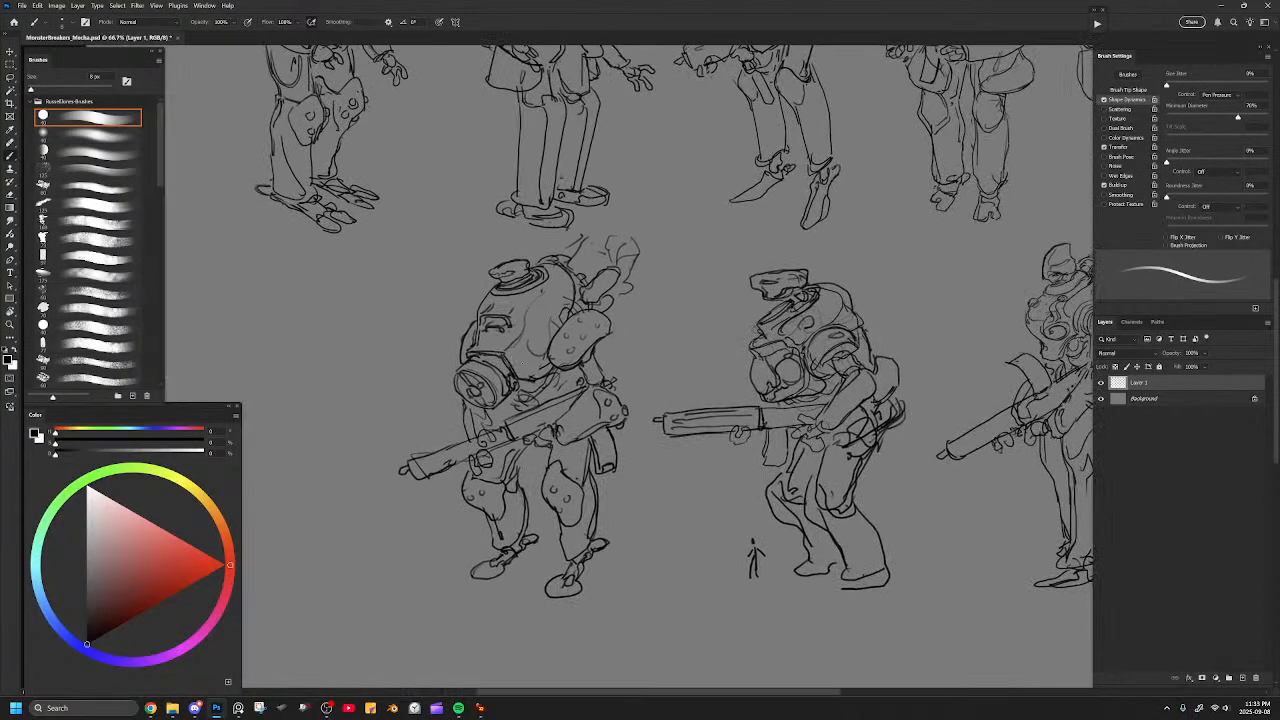
# Sketch a capsule-shaped body with a framed face and long legs in the empty space beside the diving-helmet mech.
pyautogui.moveTo(611, 379); pyautogui.dragTo(755, 357)
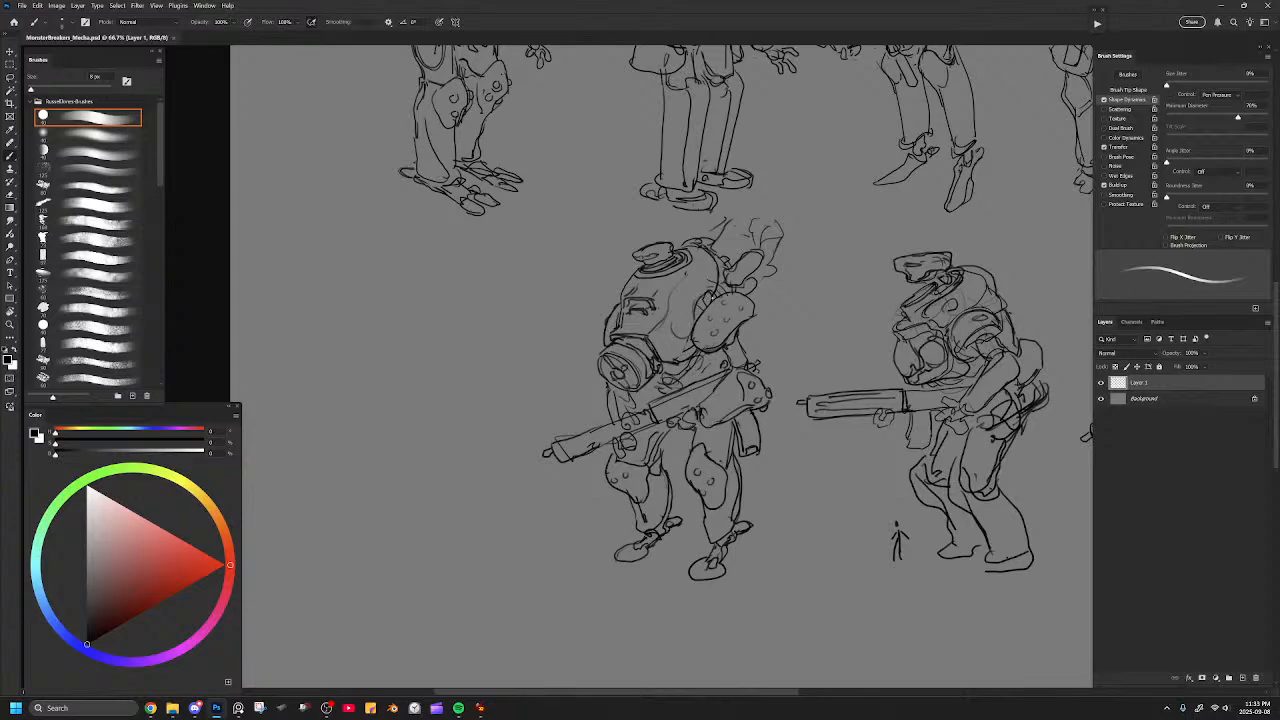
pyautogui.moveTo(703, 291); pyautogui.dragTo(698, 316)
pyautogui.moveTo(755, 362); pyautogui.dragTo(881, 364)
pyautogui.moveTo(602, 306)
pyautogui.mouseDown()
pyautogui.moveTo(611, 291)
pyautogui.moveTo(603, 306)
pyautogui.moveTo(619, 299)
pyautogui.mouseUp()
pyautogui.hotkey('ctrl', 'z')
pyautogui.moveTo(620, 298); pyautogui.dragTo(602, 314)
pyautogui.moveTo(603, 314)
pyautogui.mouseDown()
pyautogui.moveTo(615, 309)
pyautogui.moveTo(620, 339)
pyautogui.moveTo(598, 289)
pyautogui.moveTo(614, 336)
pyautogui.mouseUp()
pyautogui.moveTo(616, 336)
pyautogui.mouseDown()
pyautogui.moveTo(636, 305)
pyautogui.moveTo(590, 368)
pyautogui.moveTo(634, 378)
pyautogui.moveTo(614, 379)
pyautogui.mouseUp()
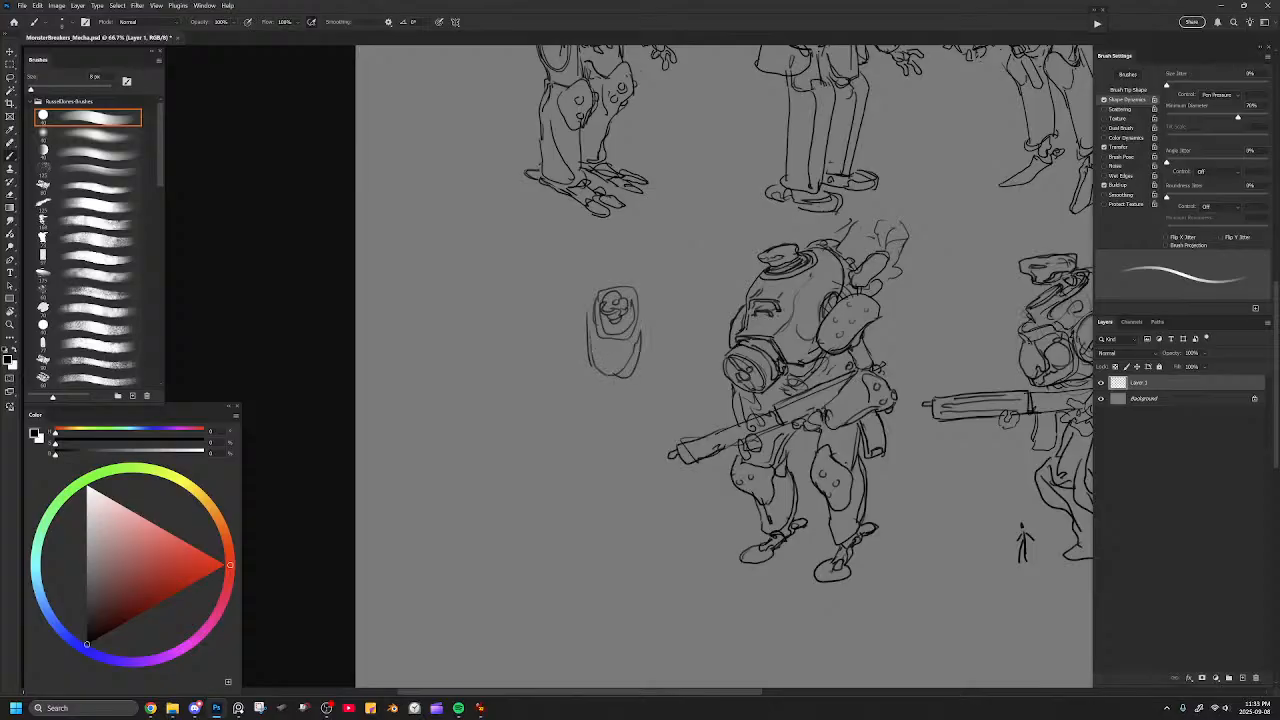
pyautogui.moveTo(596, 330)
pyautogui.mouseDown()
pyautogui.moveTo(612, 368)
pyautogui.moveTo(631, 360)
pyautogui.moveTo(596, 384)
pyautogui.moveTo(605, 480)
pyautogui.mouseUp()
pyautogui.moveTo(636, 380); pyautogui.dragTo(645, 490)
pyautogui.moveTo(586, 324); pyautogui.dragTo(580, 392)
pyautogui.moveTo(646, 330)
pyautogui.mouseDown()
pyautogui.moveTo(656, 375)
pyautogui.moveTo(614, 478)
pyautogui.moveTo(656, 492)
pyautogui.mouseUp()
# Erase the capsule-shaped figure beside the diving-helmet mech with a very large eraser.
pyautogui.press('e')
pyautogui.press(']')
pyautogui.press(']')
pyautogui.press(']')
pyautogui.press(']')
pyautogui.press(']')
pyautogui.press(']')
pyautogui.press(']')
pyautogui.press(']')
pyautogui.press(']')
pyautogui.press(']')
pyautogui.press(']')
pyautogui.press(']')
pyautogui.press(']')
pyautogui.press(']')
pyautogui.press(']')
pyautogui.press(']')
pyautogui.moveTo(669, 323)
pyautogui.mouseDown()
pyautogui.moveTo(617, 328)
pyautogui.moveTo(591, 438)
pyautogui.moveTo(603, 524)
pyautogui.mouseUp()
# Erase the curved flap above the slim mech's rifle, redraw it as a flat panel with detail lines, and save the document.
pyautogui.moveTo(757, 401); pyautogui.dragTo(572, 335)
pyautogui.moveTo(808, 332); pyautogui.dragTo(690, 326)
pyautogui.moveTo(858, 314); pyautogui.dragTo(693, 334)
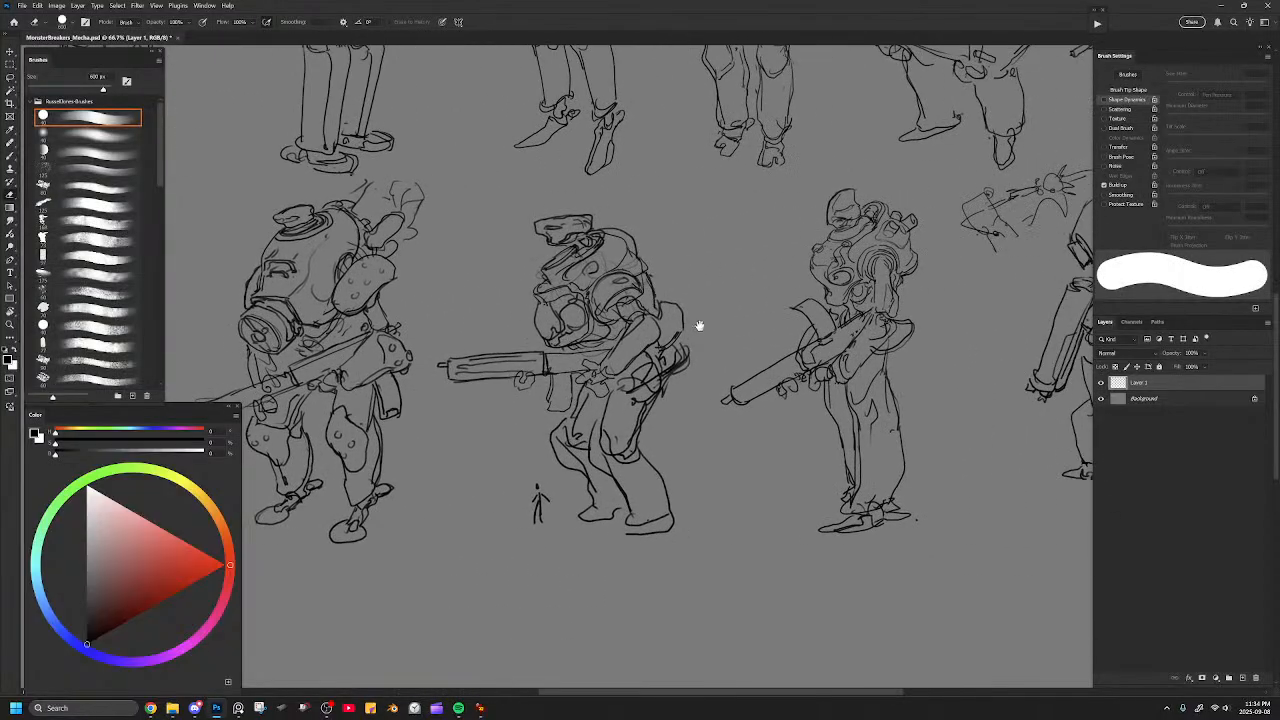
pyautogui.press('[')
pyautogui.press('[')
pyautogui.press('[')
pyautogui.press('[')
pyautogui.press('[')
pyautogui.press('[')
pyautogui.press('[')
pyautogui.press('[')
pyautogui.press('[')
pyautogui.press('[')
pyautogui.press('[')
pyautogui.press('[')
pyautogui.press('[')
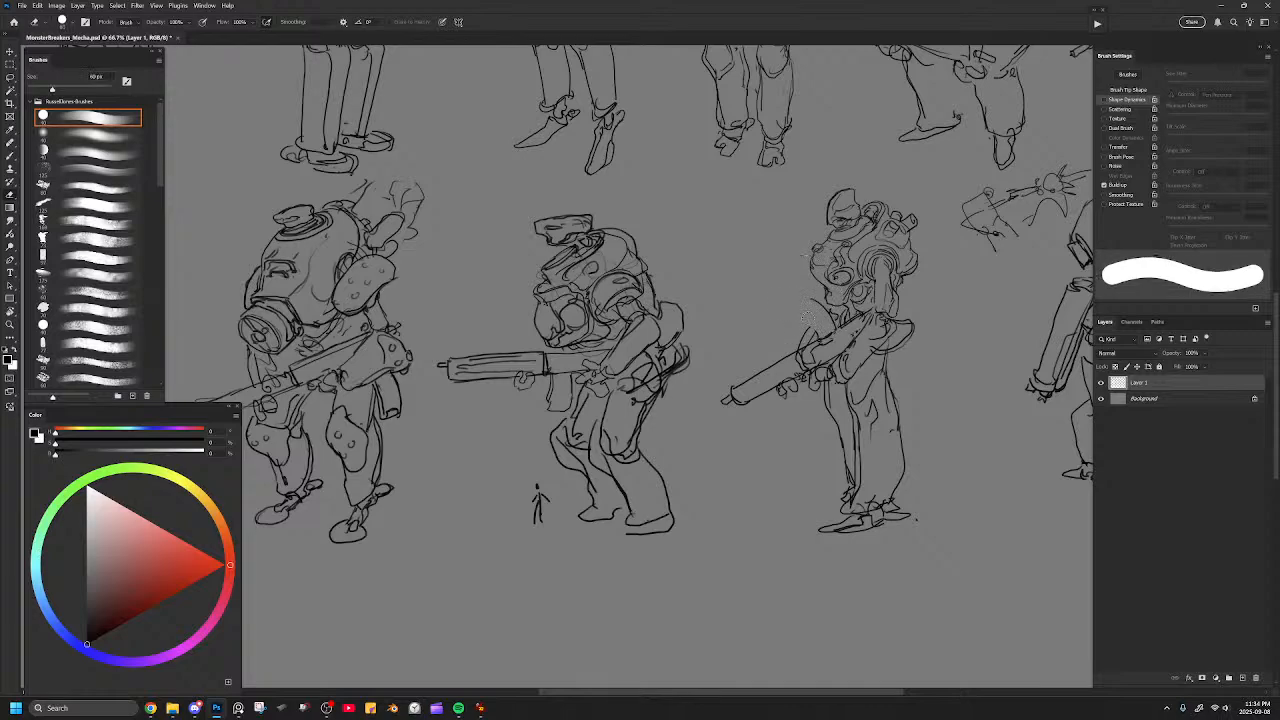
pyautogui.press('b')
pyautogui.moveTo(811, 297); pyautogui.dragTo(789, 311)
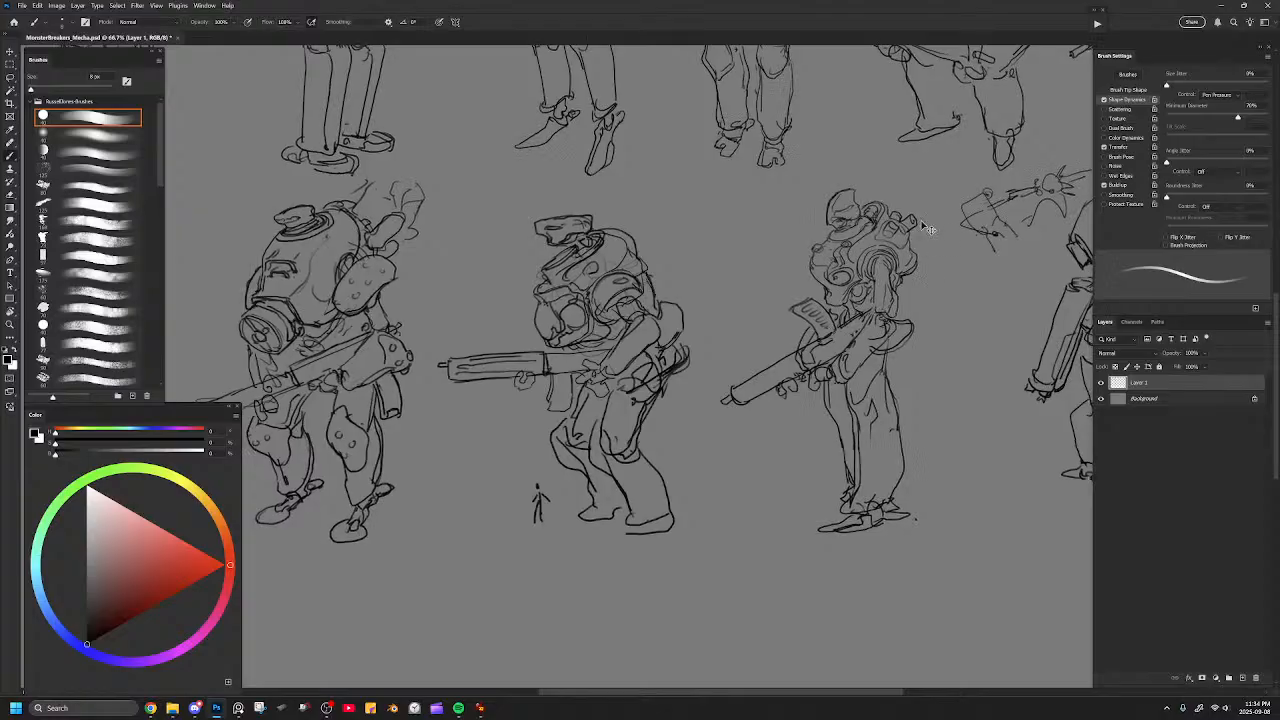
pyautogui.hotkey('ctrl', '-')
pyautogui.hotkey('ctrl', '-')
pyautogui.hotkey('ctrl', '-')
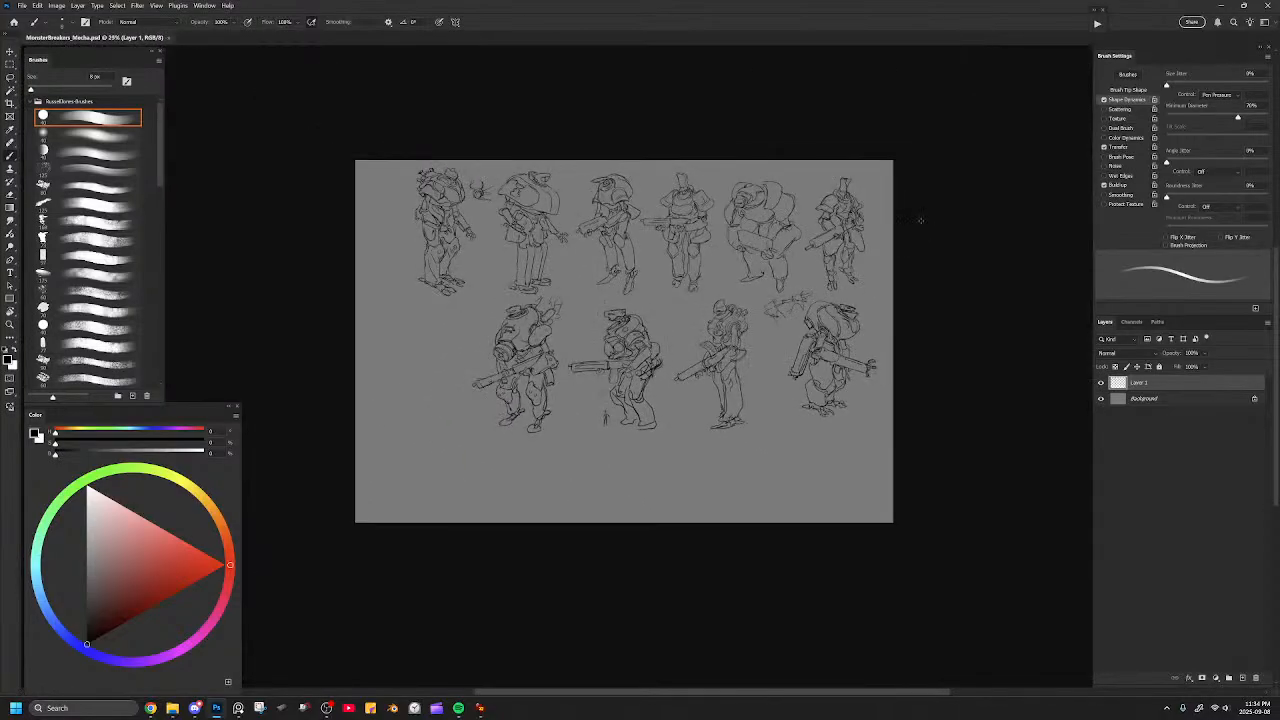
# Sketch a rounded dome outline for a new mech in the empty space beside the diving-helmet mech.
pyautogui.press(']')
pyautogui.hotkey('ctrl', '+')
pyautogui.hotkey('ctrl', '+')
pyautogui.moveTo(573, 388); pyautogui.dragTo(892, 397)
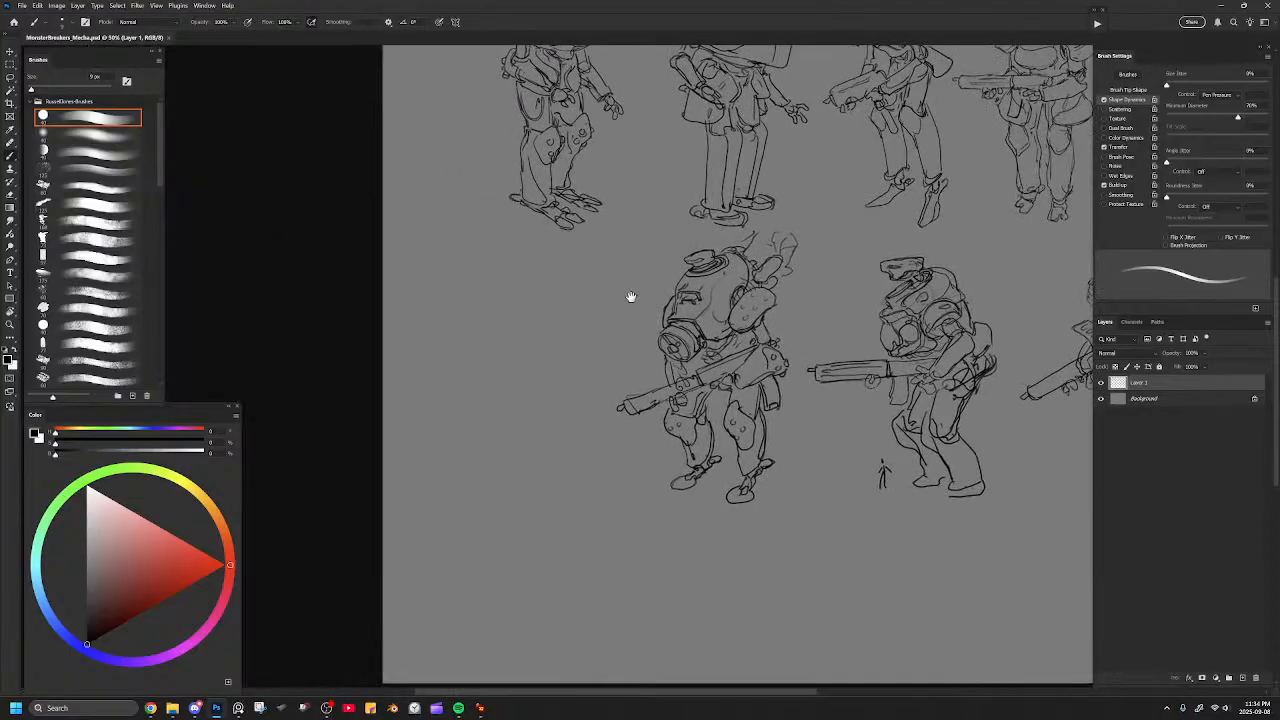
pyautogui.moveTo(649, 339); pyautogui.dragTo(660, 371)
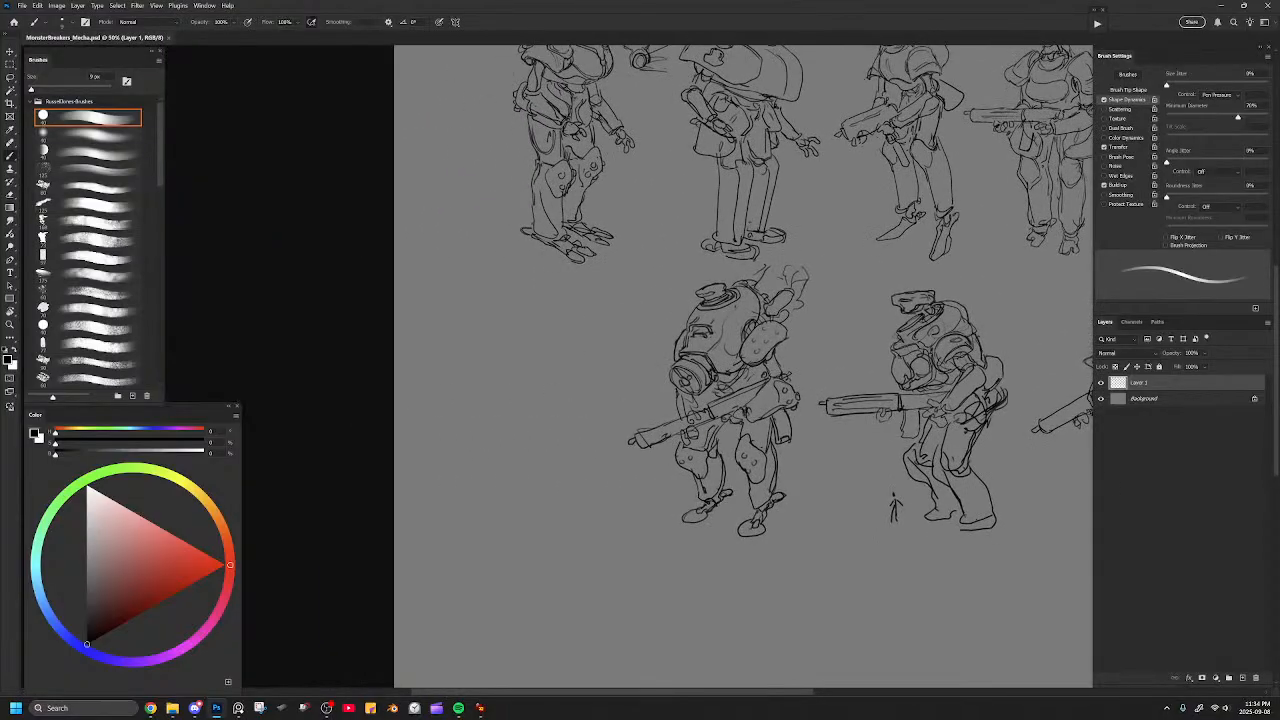
pyautogui.moveTo(495, 335)
pyautogui.mouseDown()
pyautogui.moveTo(550, 314)
pyautogui.moveTo(552, 345)
pyautogui.moveTo(512, 316)
pyautogui.moveTo(566, 330)
pyautogui.moveTo(573, 350)
pyautogui.mouseUp()
pyautogui.hotkey('ctrl', 'z')
pyautogui.hotkey('ctrl', 'z')
pyautogui.moveTo(496, 352)
pyautogui.mouseDown()
pyautogui.moveTo(570, 338)
pyautogui.moveTo(504, 374)
pyautogui.moveTo(575, 370)
pyautogui.mouseUp()
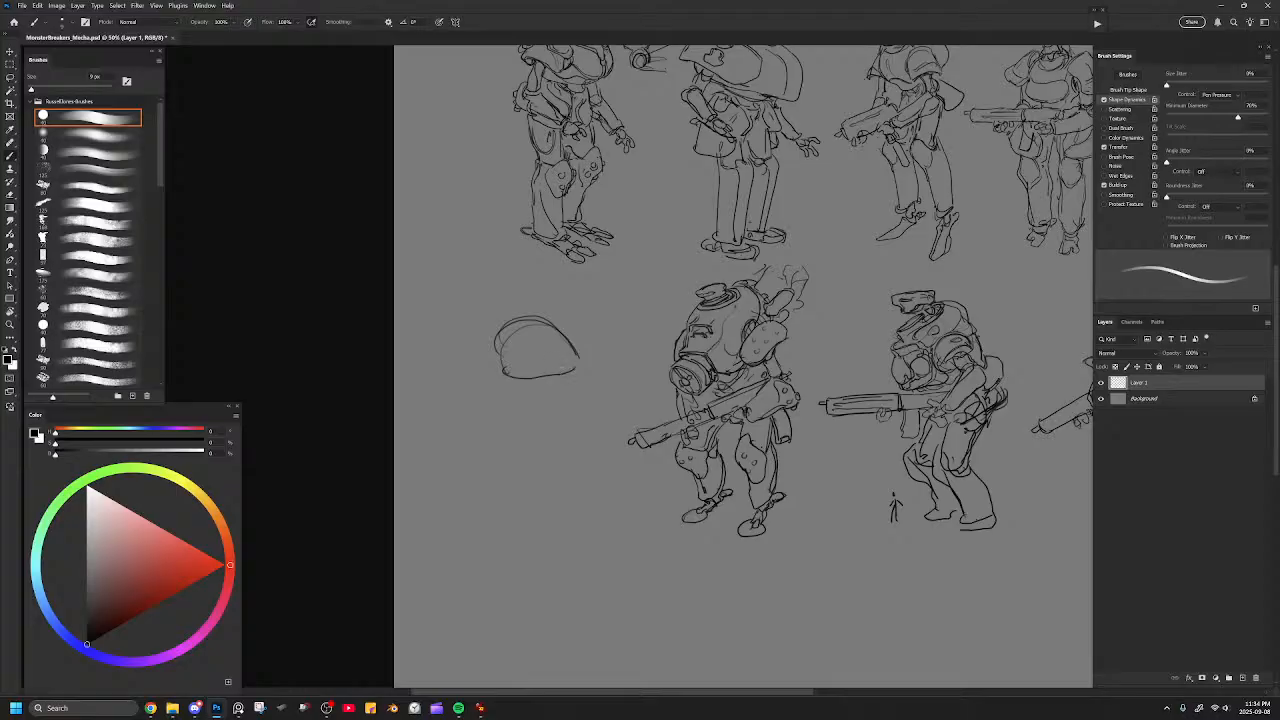
# Add an outer hood, a small fin on top and a hanging stem below to the new dome sketch.
pyautogui.moveTo(502, 328)
pyautogui.mouseDown()
pyautogui.moveTo(491, 358)
pyautogui.moveTo(531, 388)
pyautogui.moveTo(516, 402)
pyautogui.moveTo(538, 424)
pyautogui.moveTo(546, 386)
pyautogui.moveTo(572, 374)
pyautogui.moveTo(567, 326)
pyautogui.moveTo(504, 300)
pyautogui.moveTo(490, 356)
pyautogui.mouseUp()
pyautogui.moveTo(518, 299); pyautogui.dragTo(528, 282)
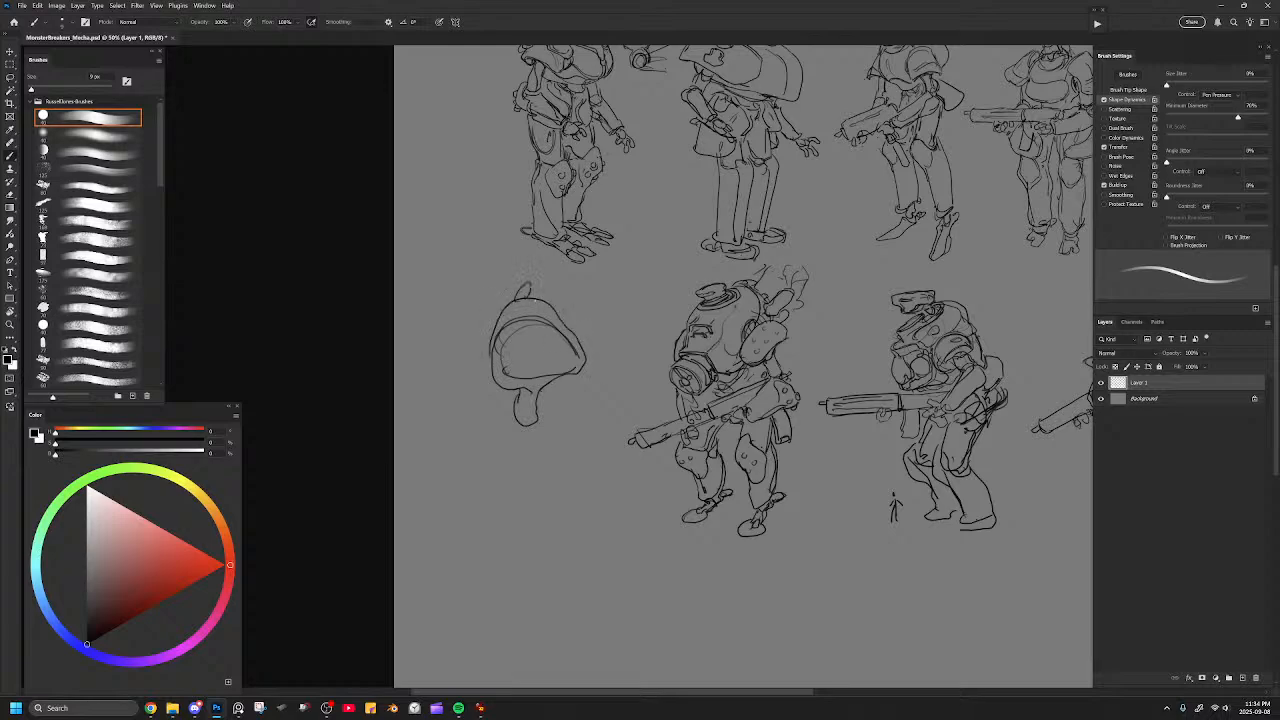
pyautogui.moveTo(655, 347)
pyautogui.mouseDown()
pyautogui.moveTo(531, 380)
pyautogui.moveTo(431, 462)
pyautogui.mouseUp()
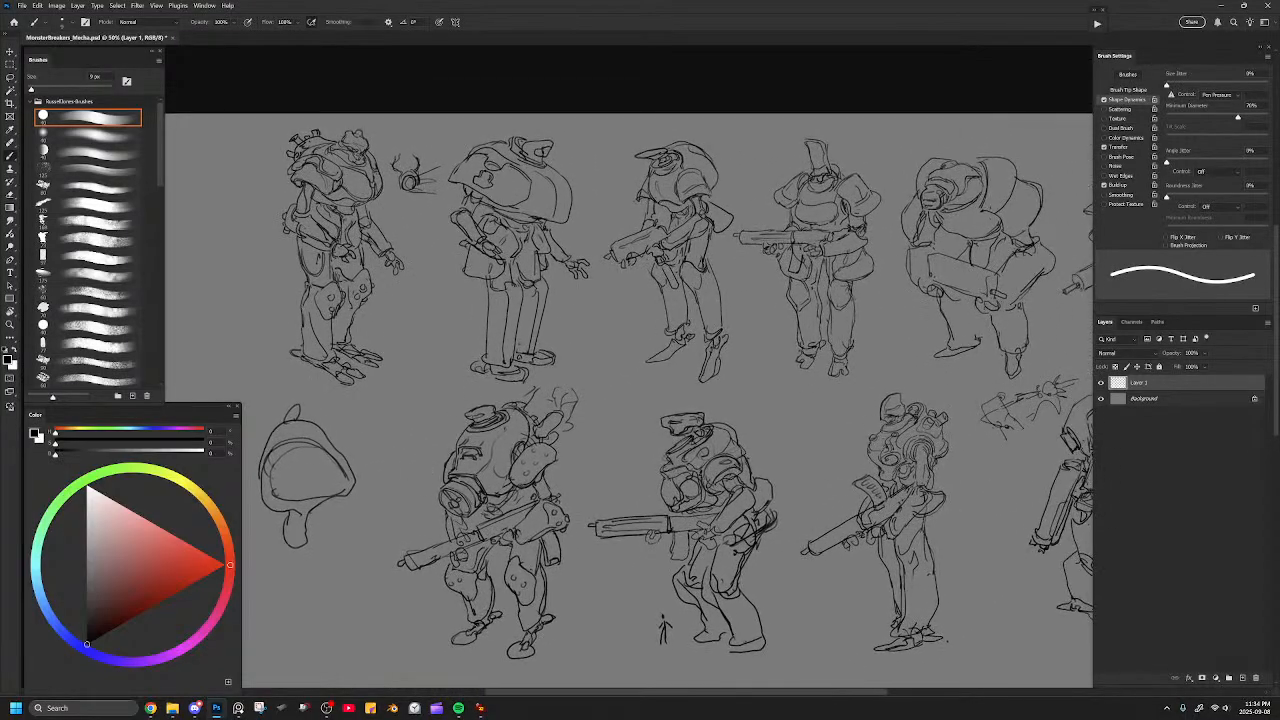
pyautogui.hotkey('ctrl', '-')
pyautogui.moveTo(494, 410); pyautogui.dragTo(495, 406)
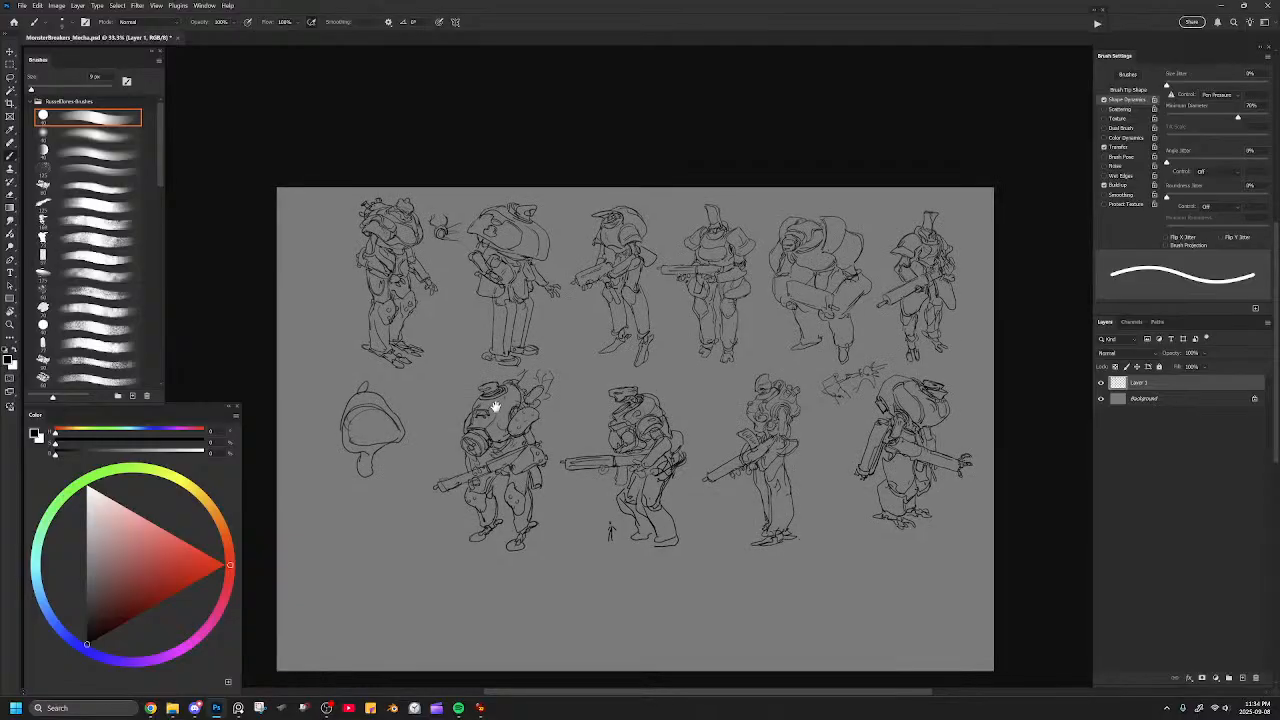